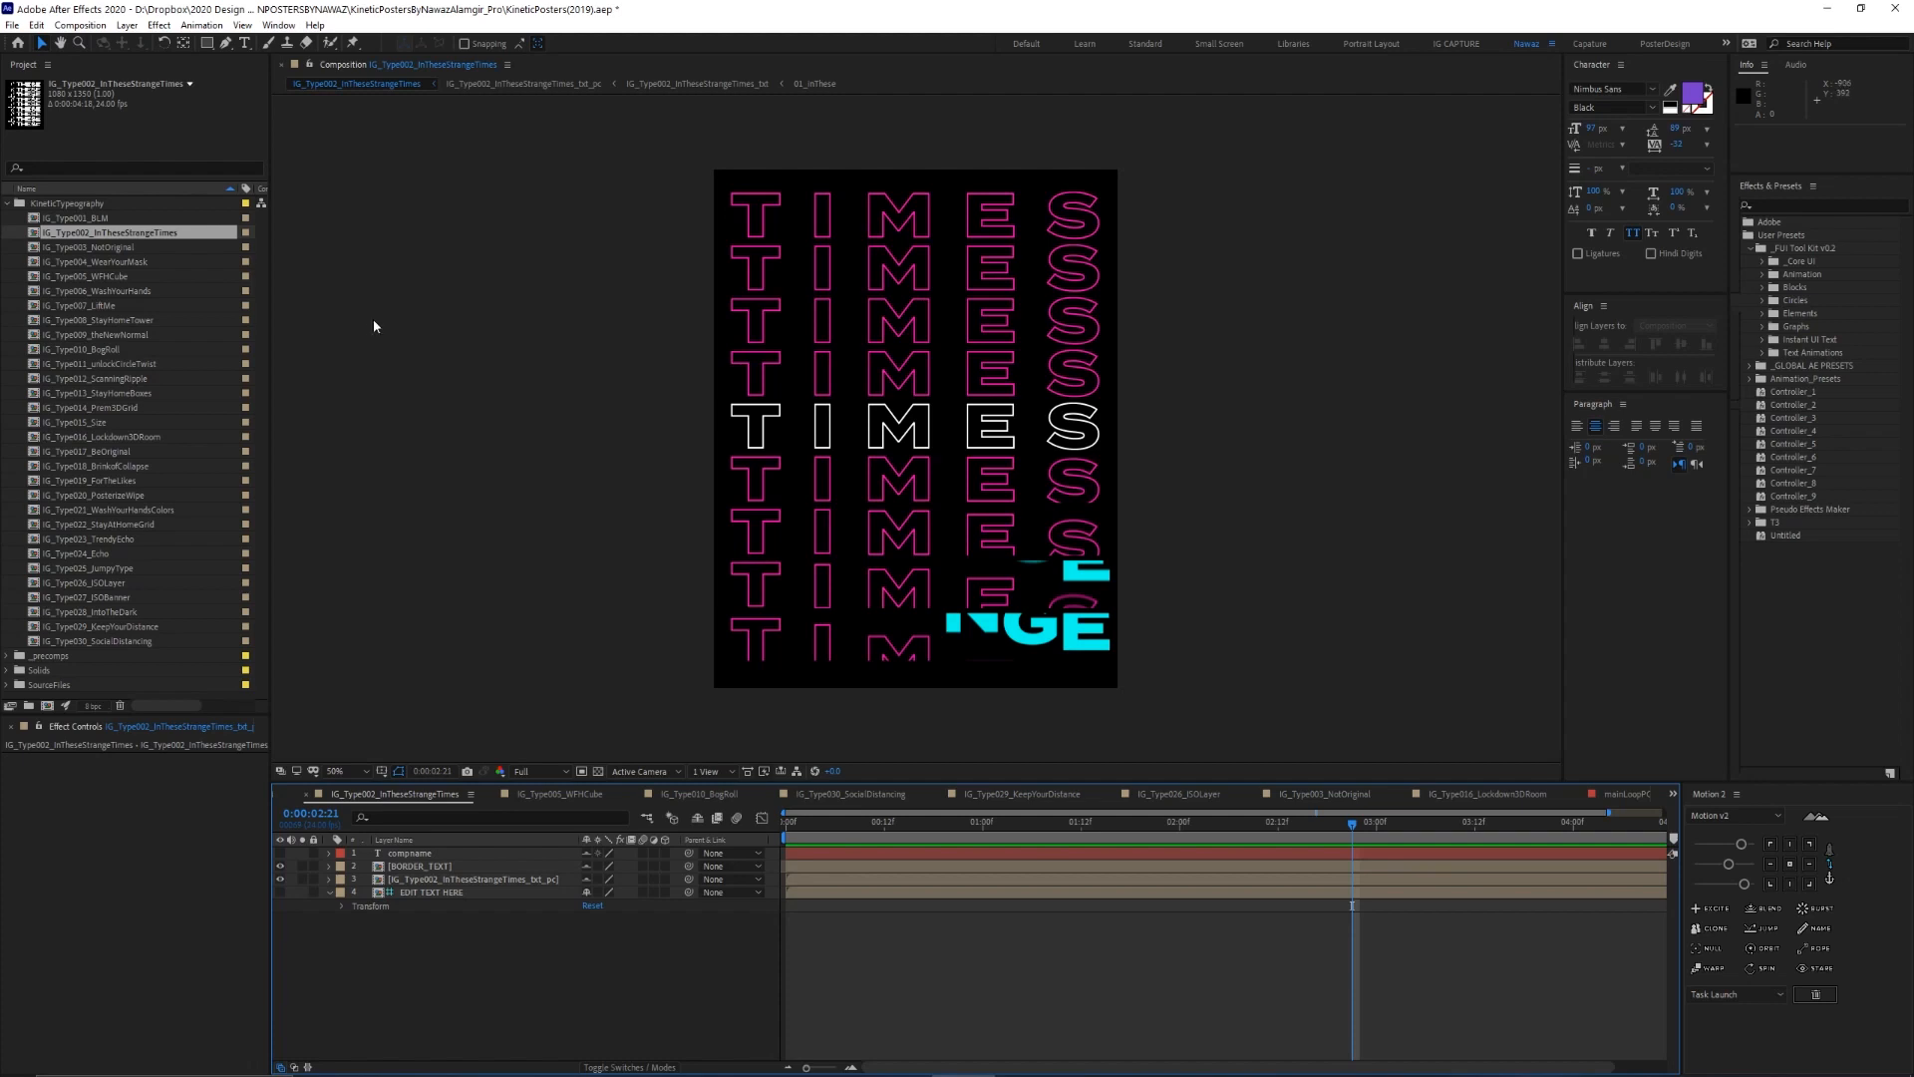
Preview the animation of the IG_Type002_InTheseStrangeTimes composition
left_click(141, 219)
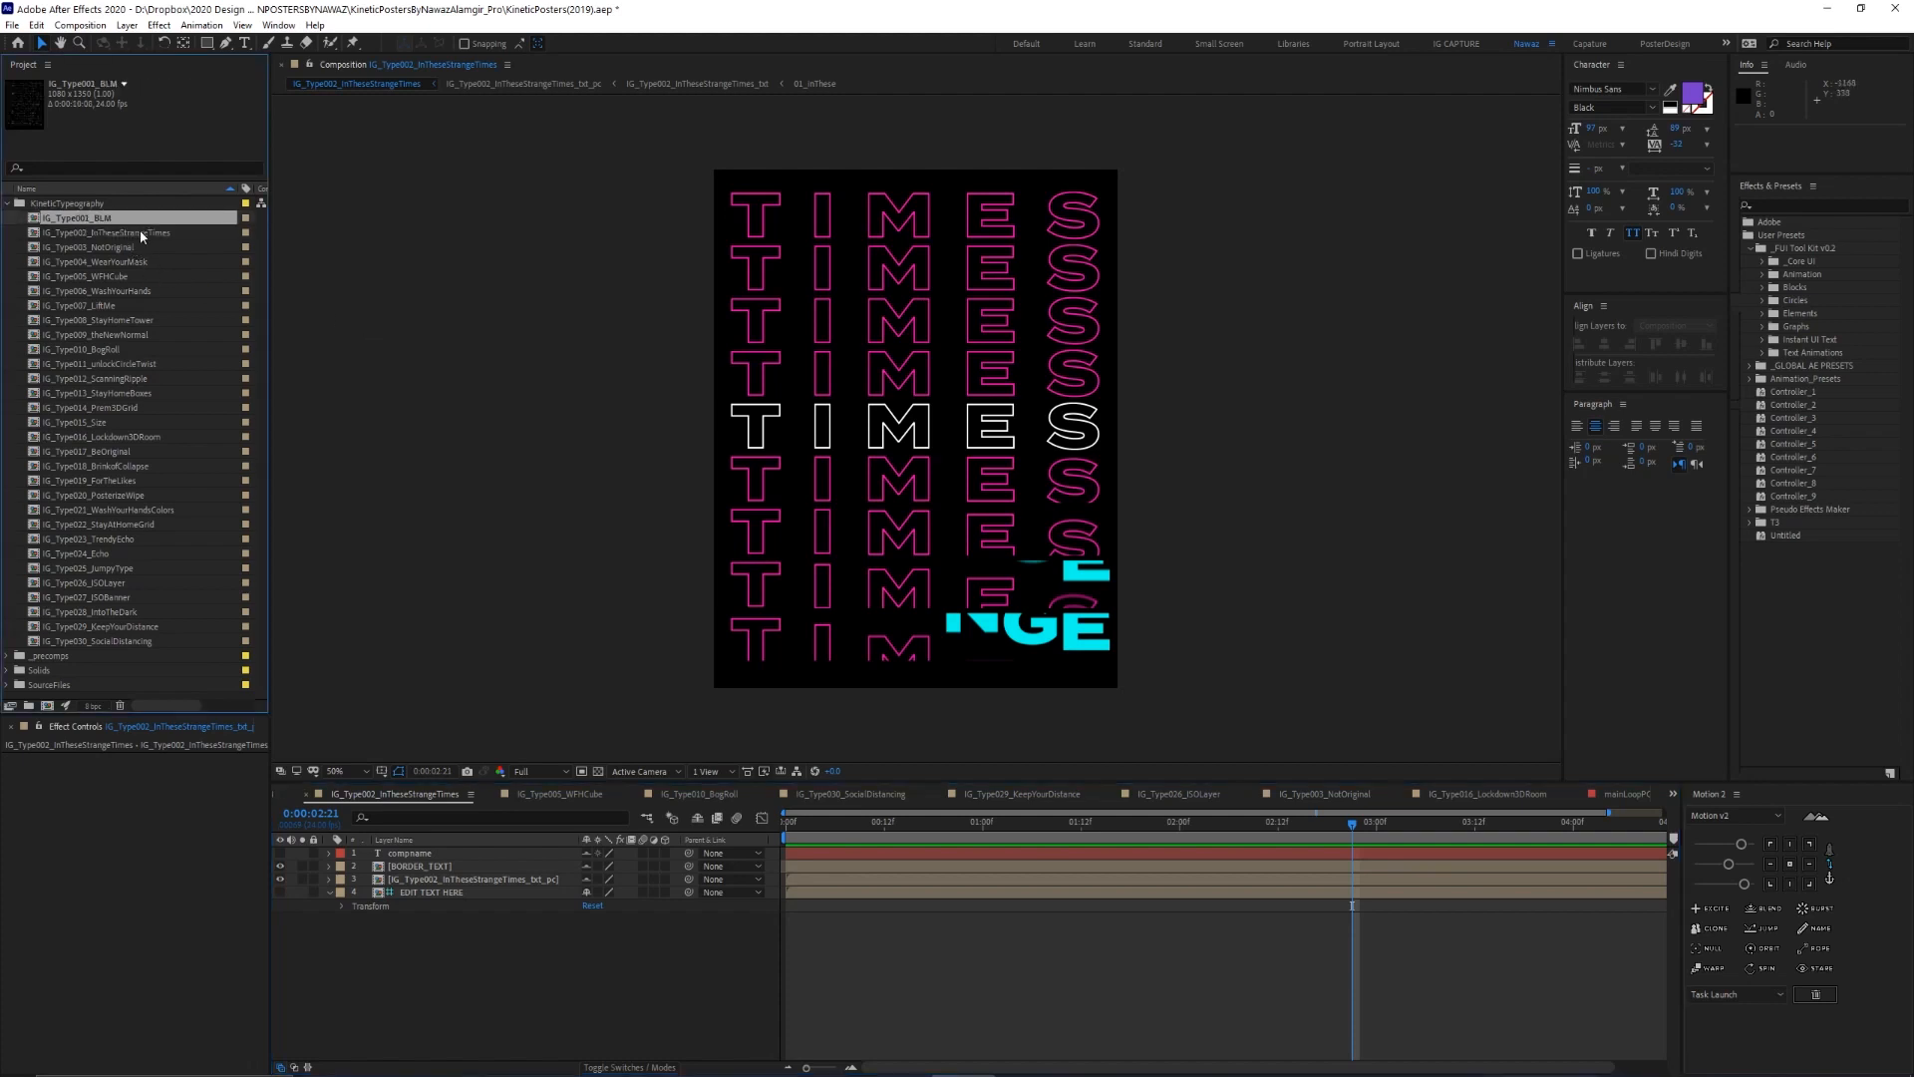
left_click(142, 234)
key("space")
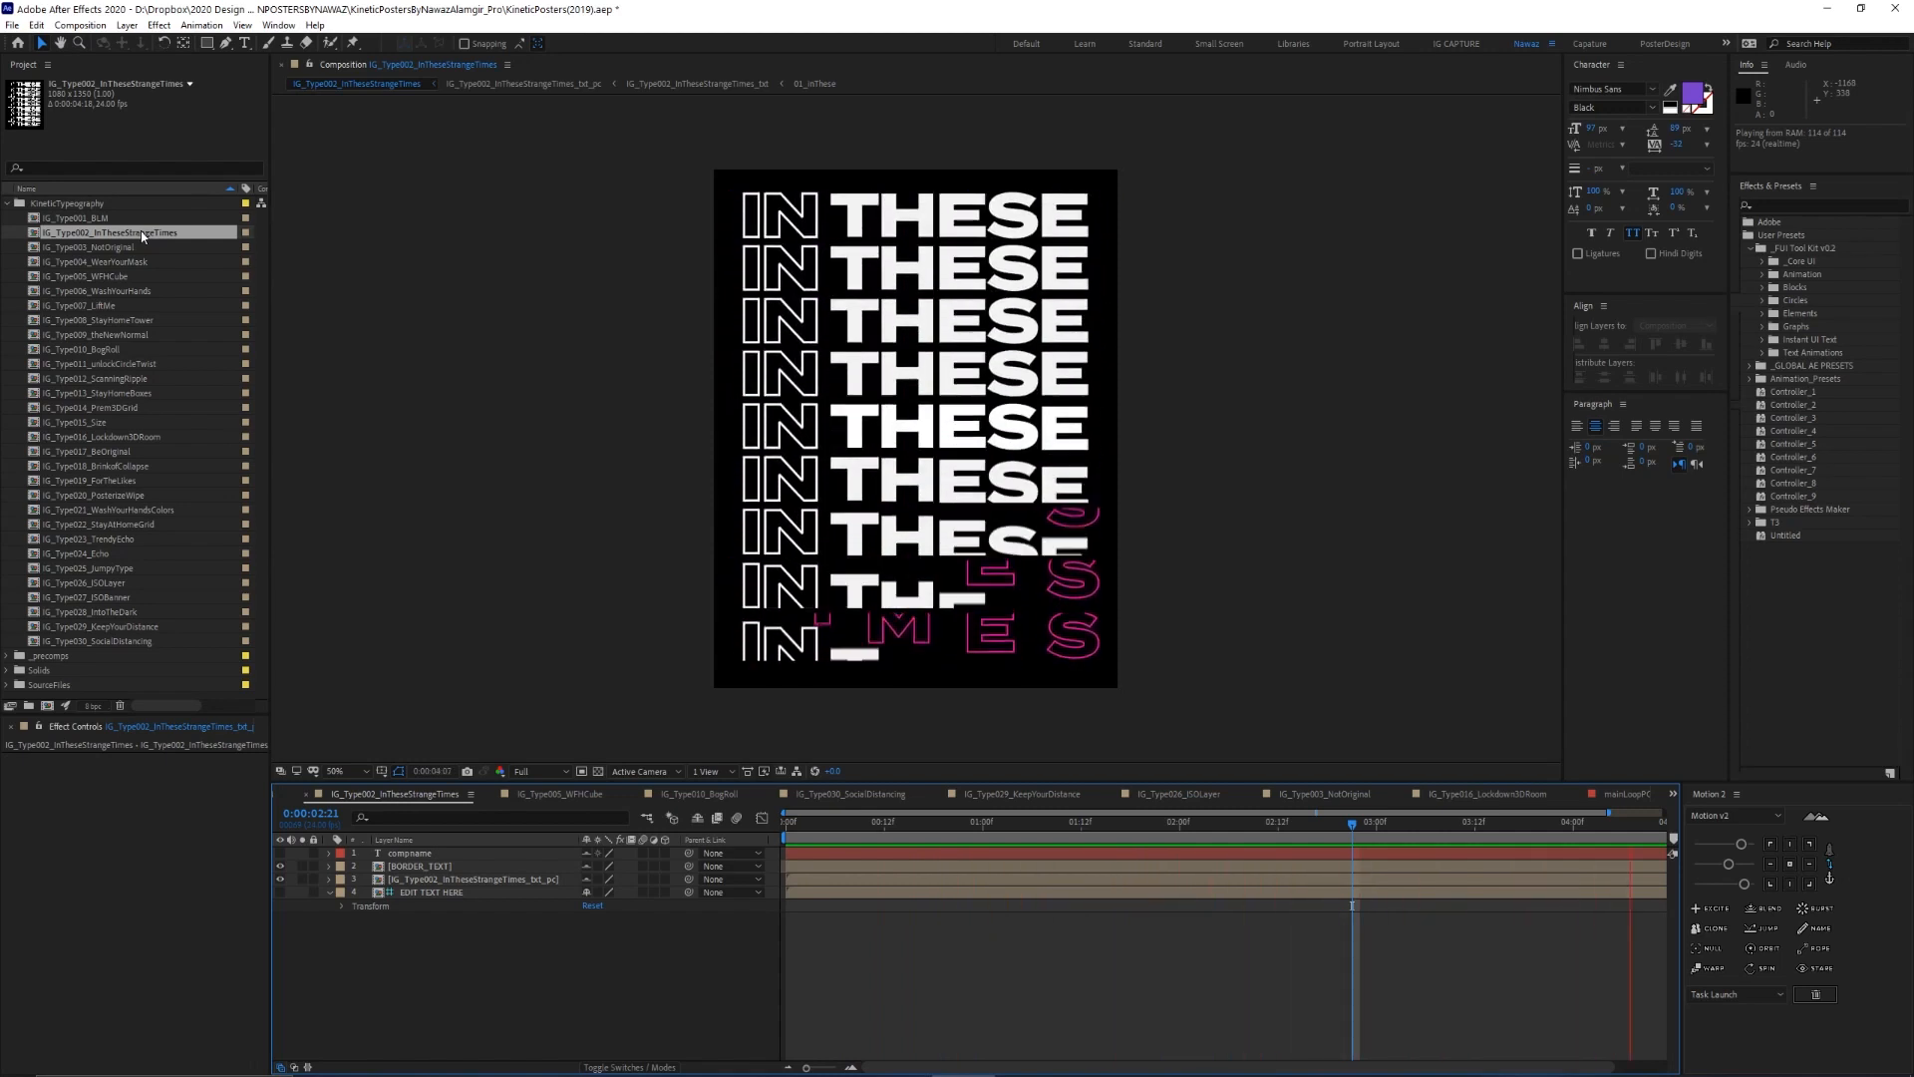
key("space")
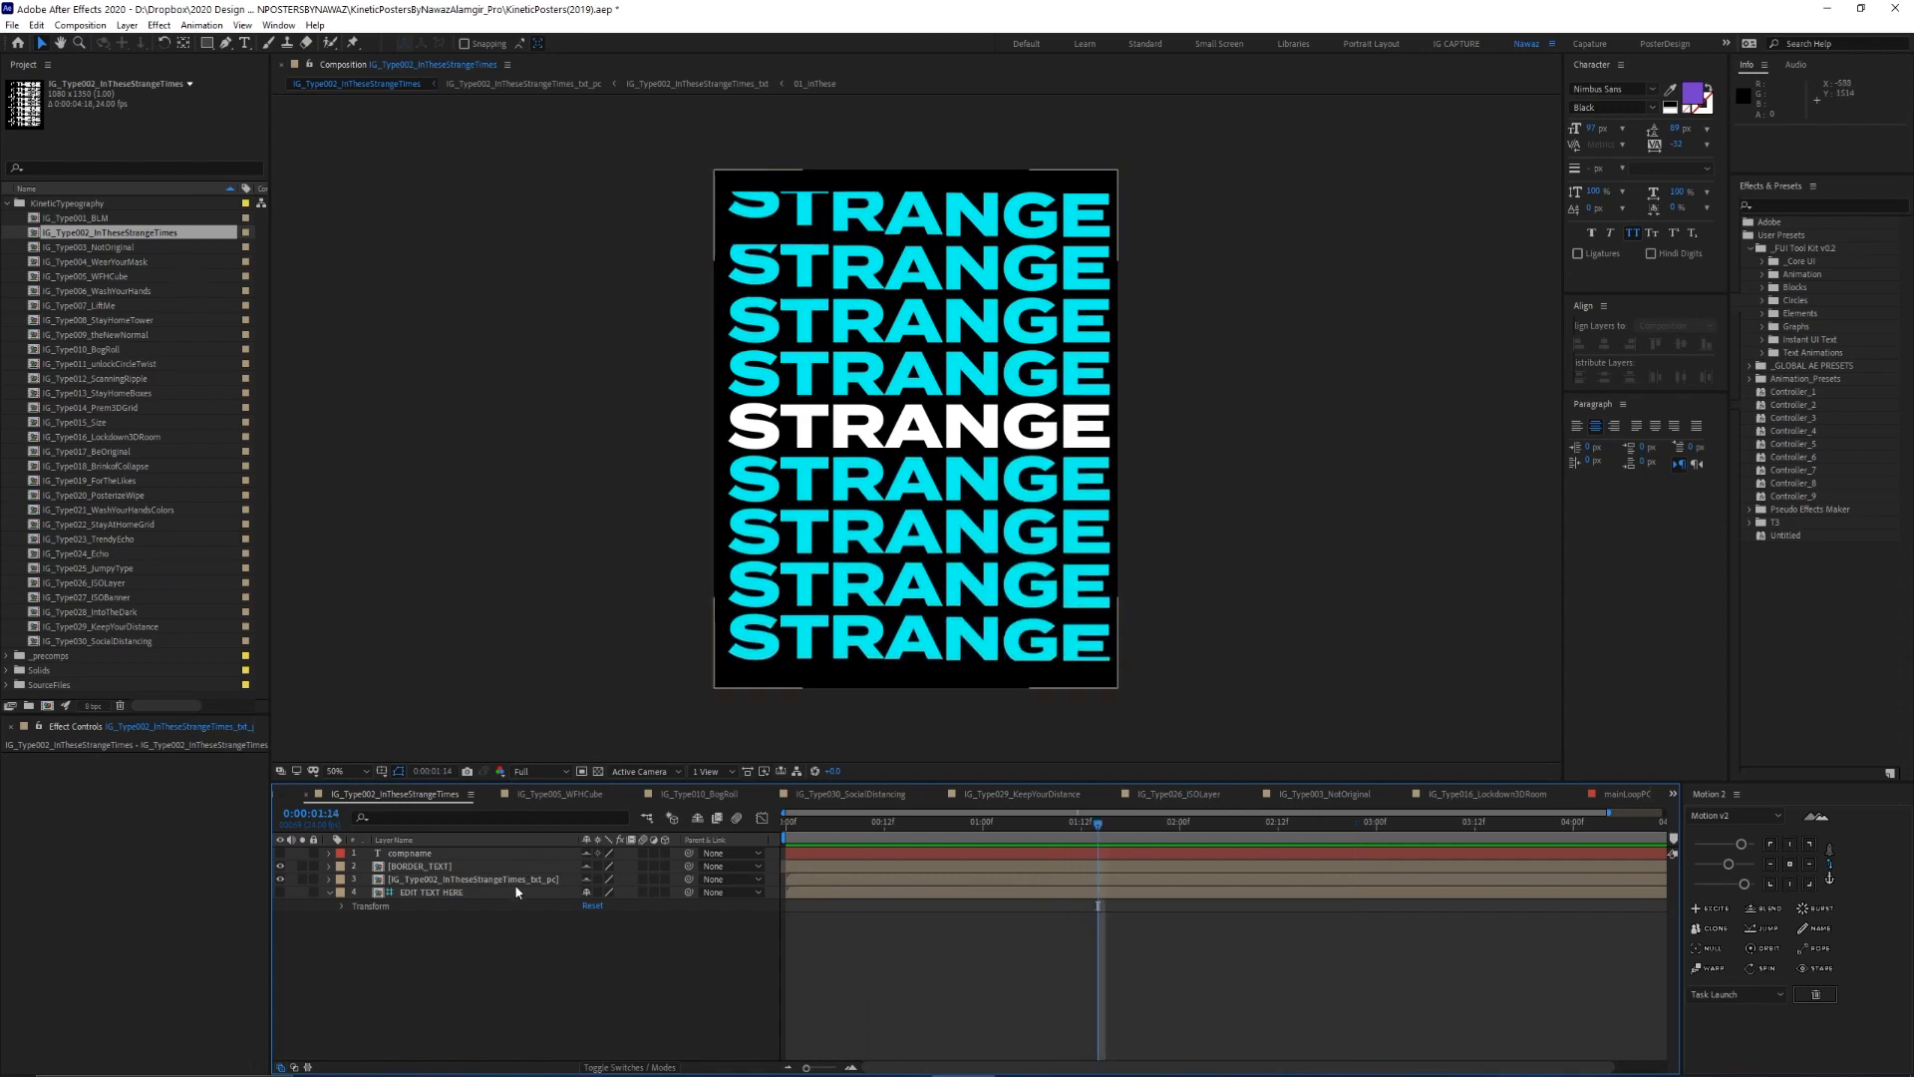
Open the nested IG_Type002_InTheseStrangeTimes_txt_pc composition and the IG_Type002_InTheseStrangeTimes_txt composition inside it
double_click(517, 891)
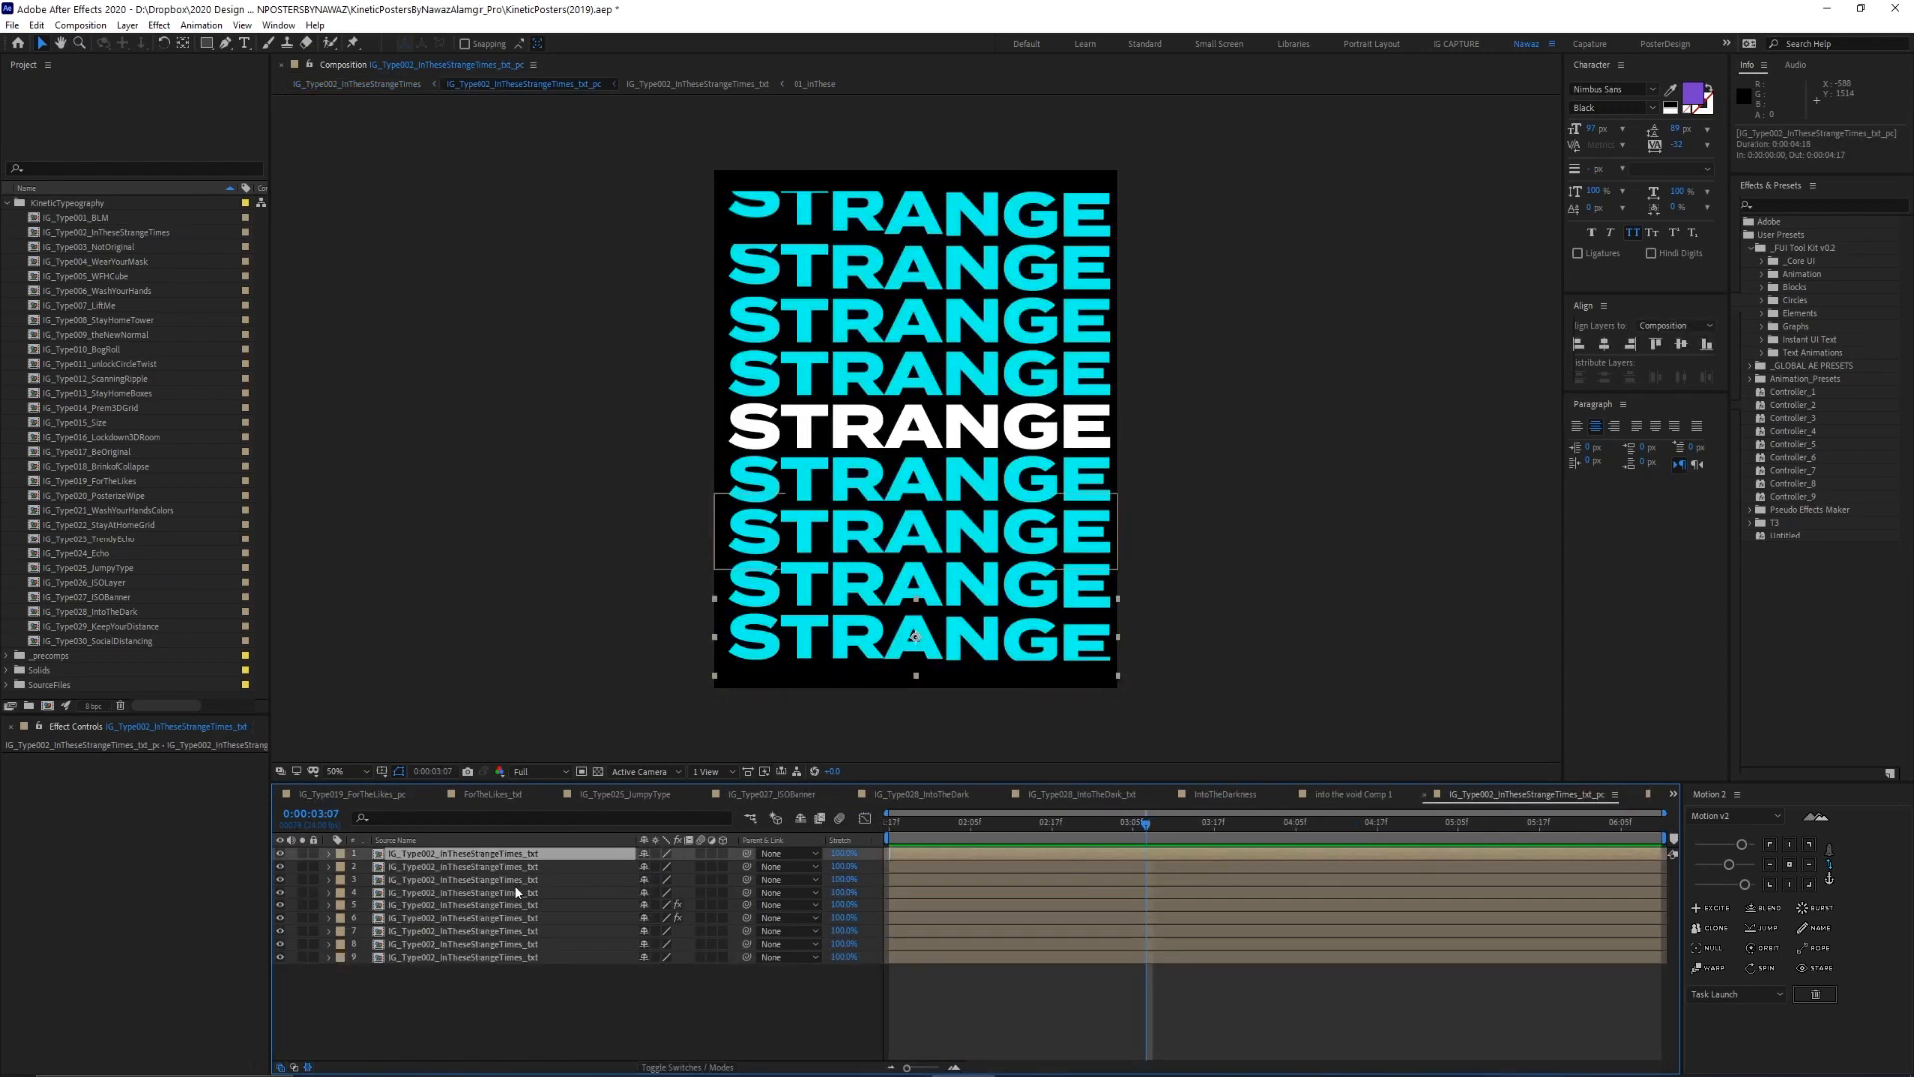
left_click(419, 957)
left_click(439, 944)
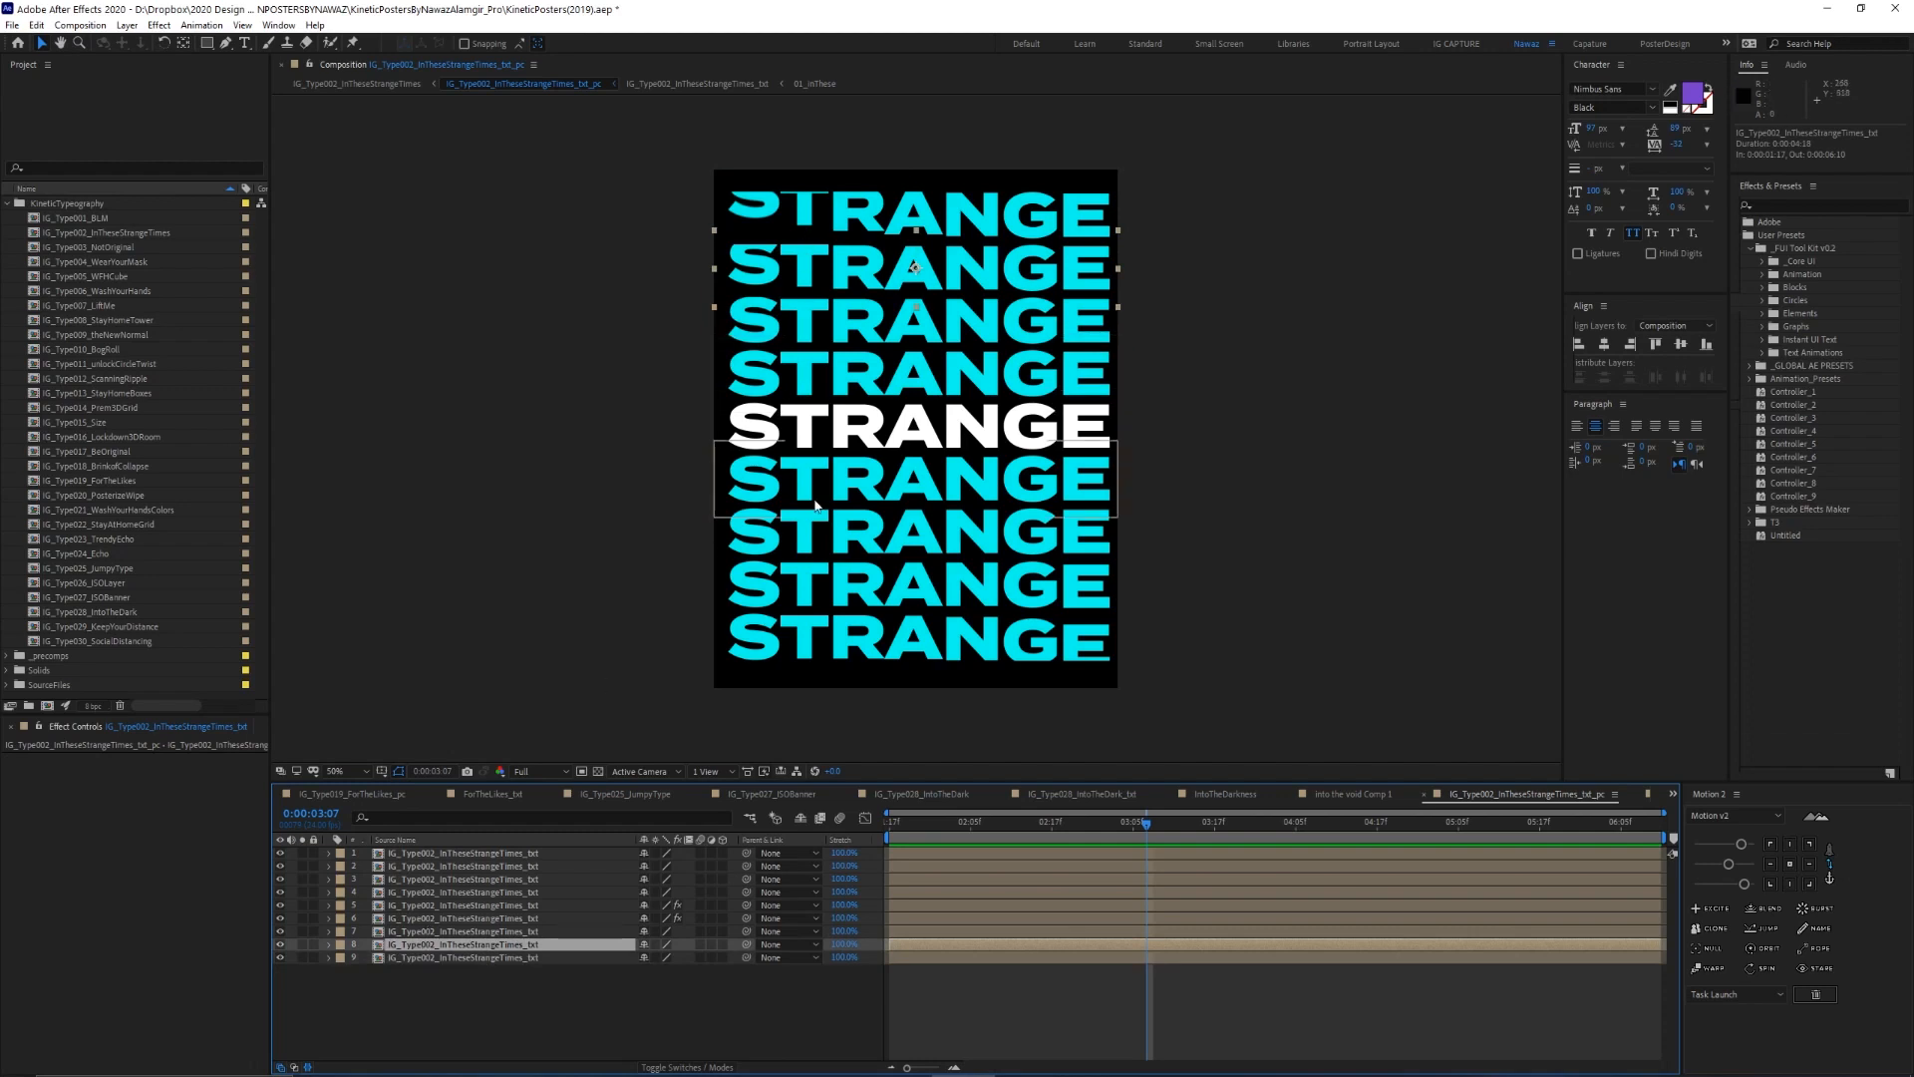
left_click(506, 859)
double_click(506, 859)
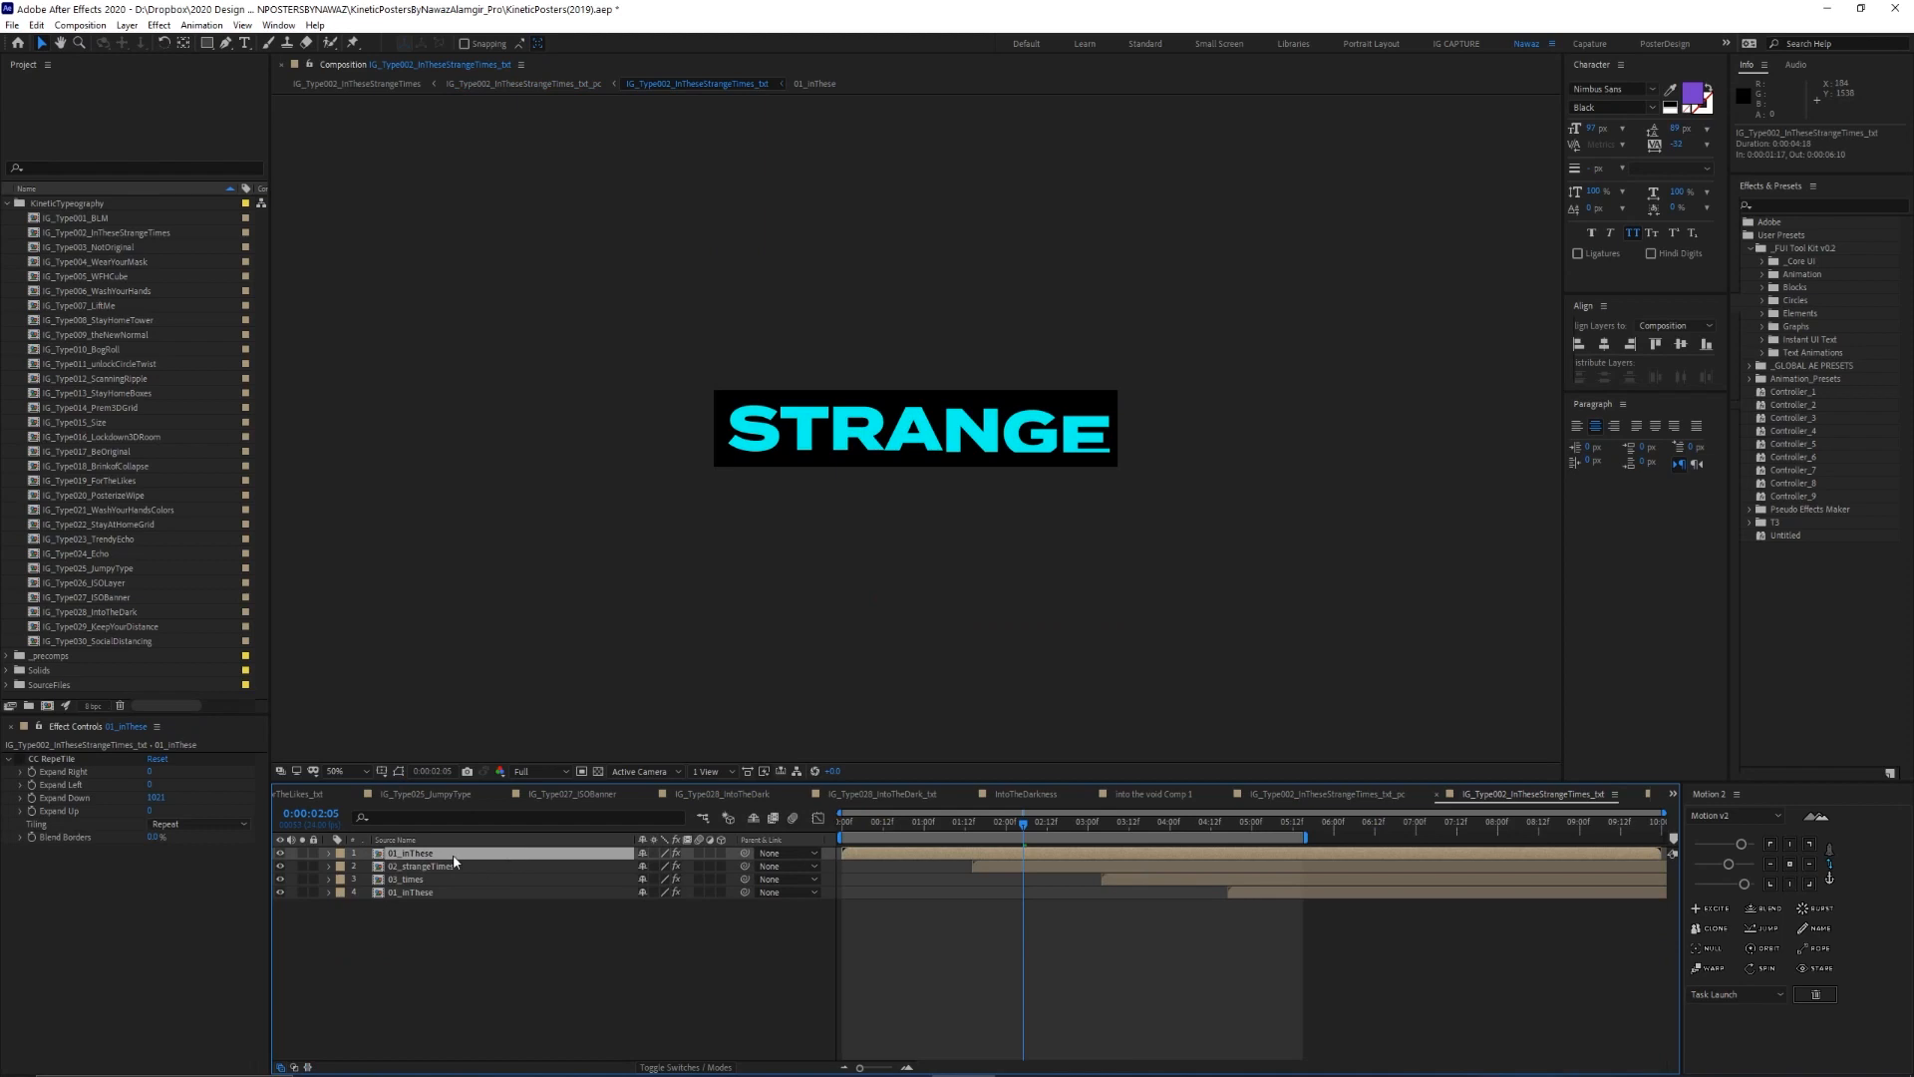
Reveal the source of the first 01_inThese layer in the project and locate its IG_Type002_InTheseStrangeTimes folder within SourceFiles
right_click(399, 853)
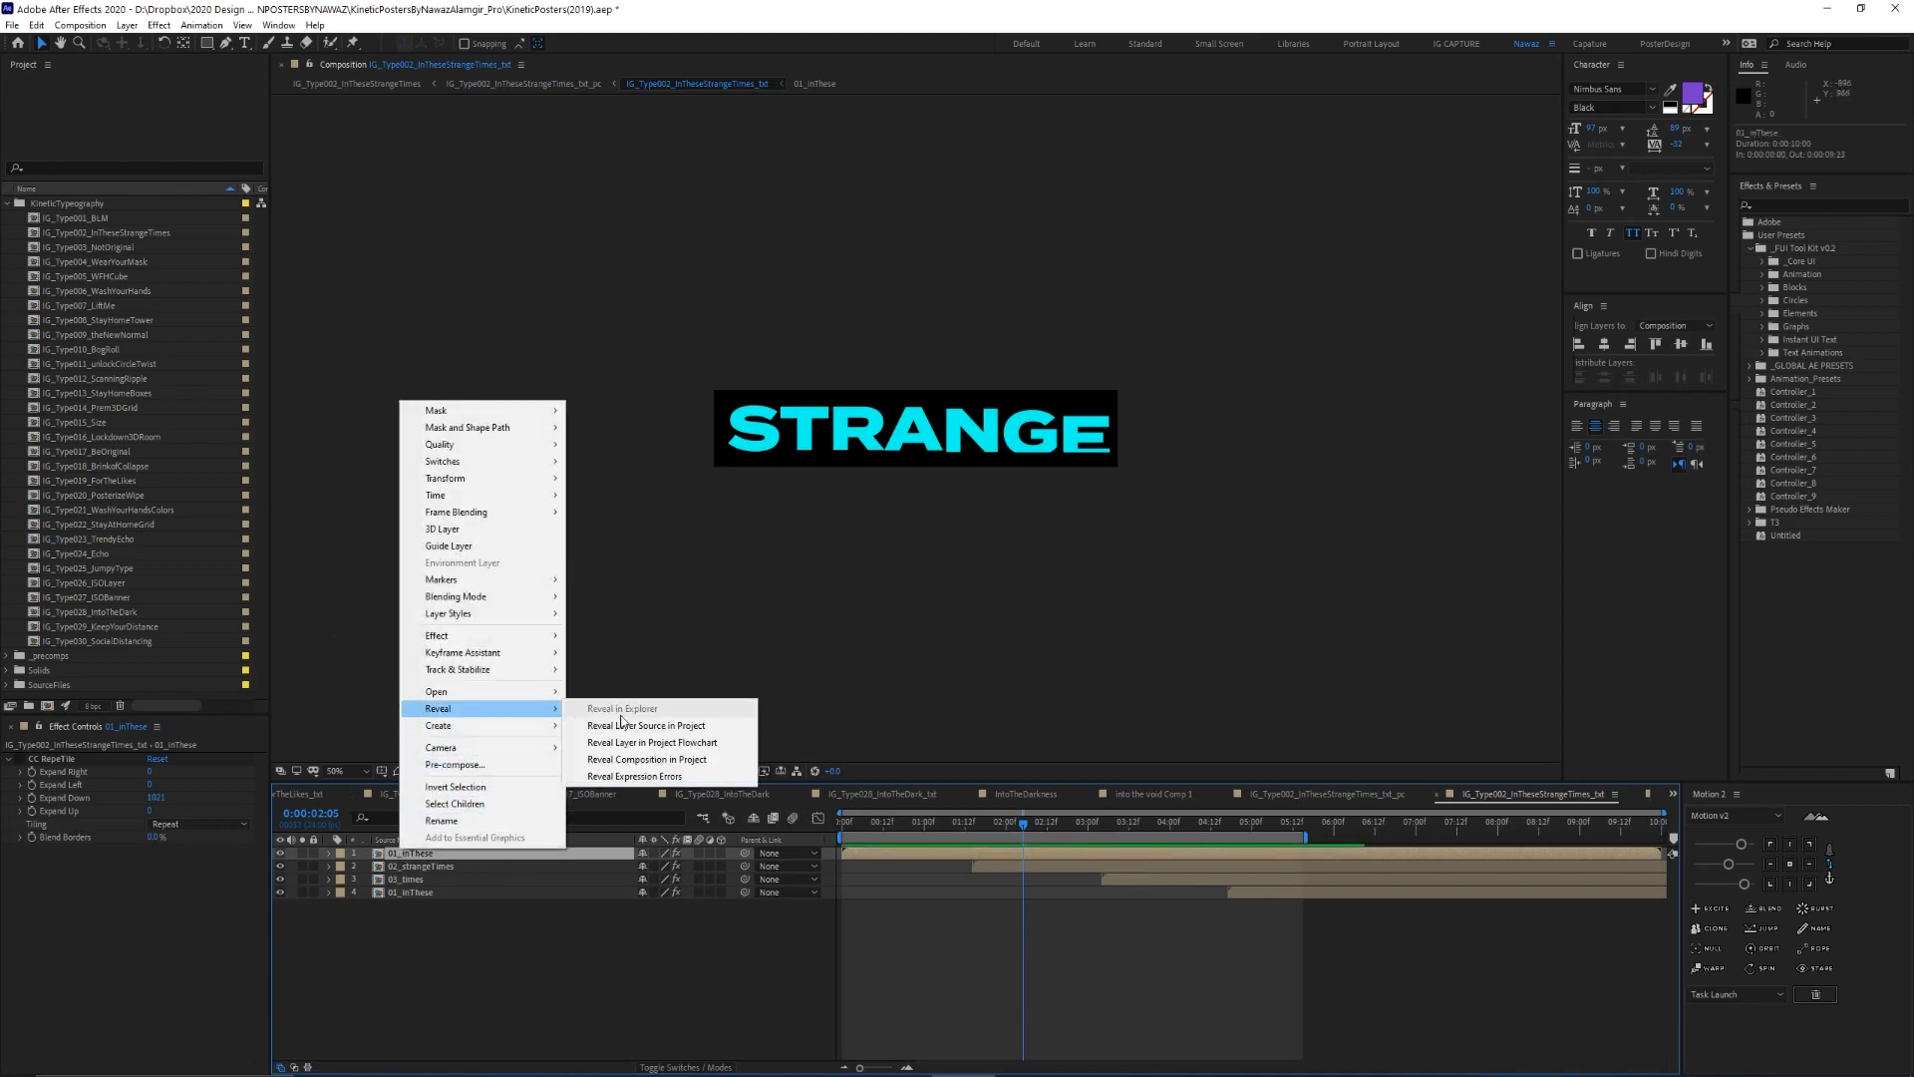
left_click(638, 725)
scroll(151, 562, "down", 1)
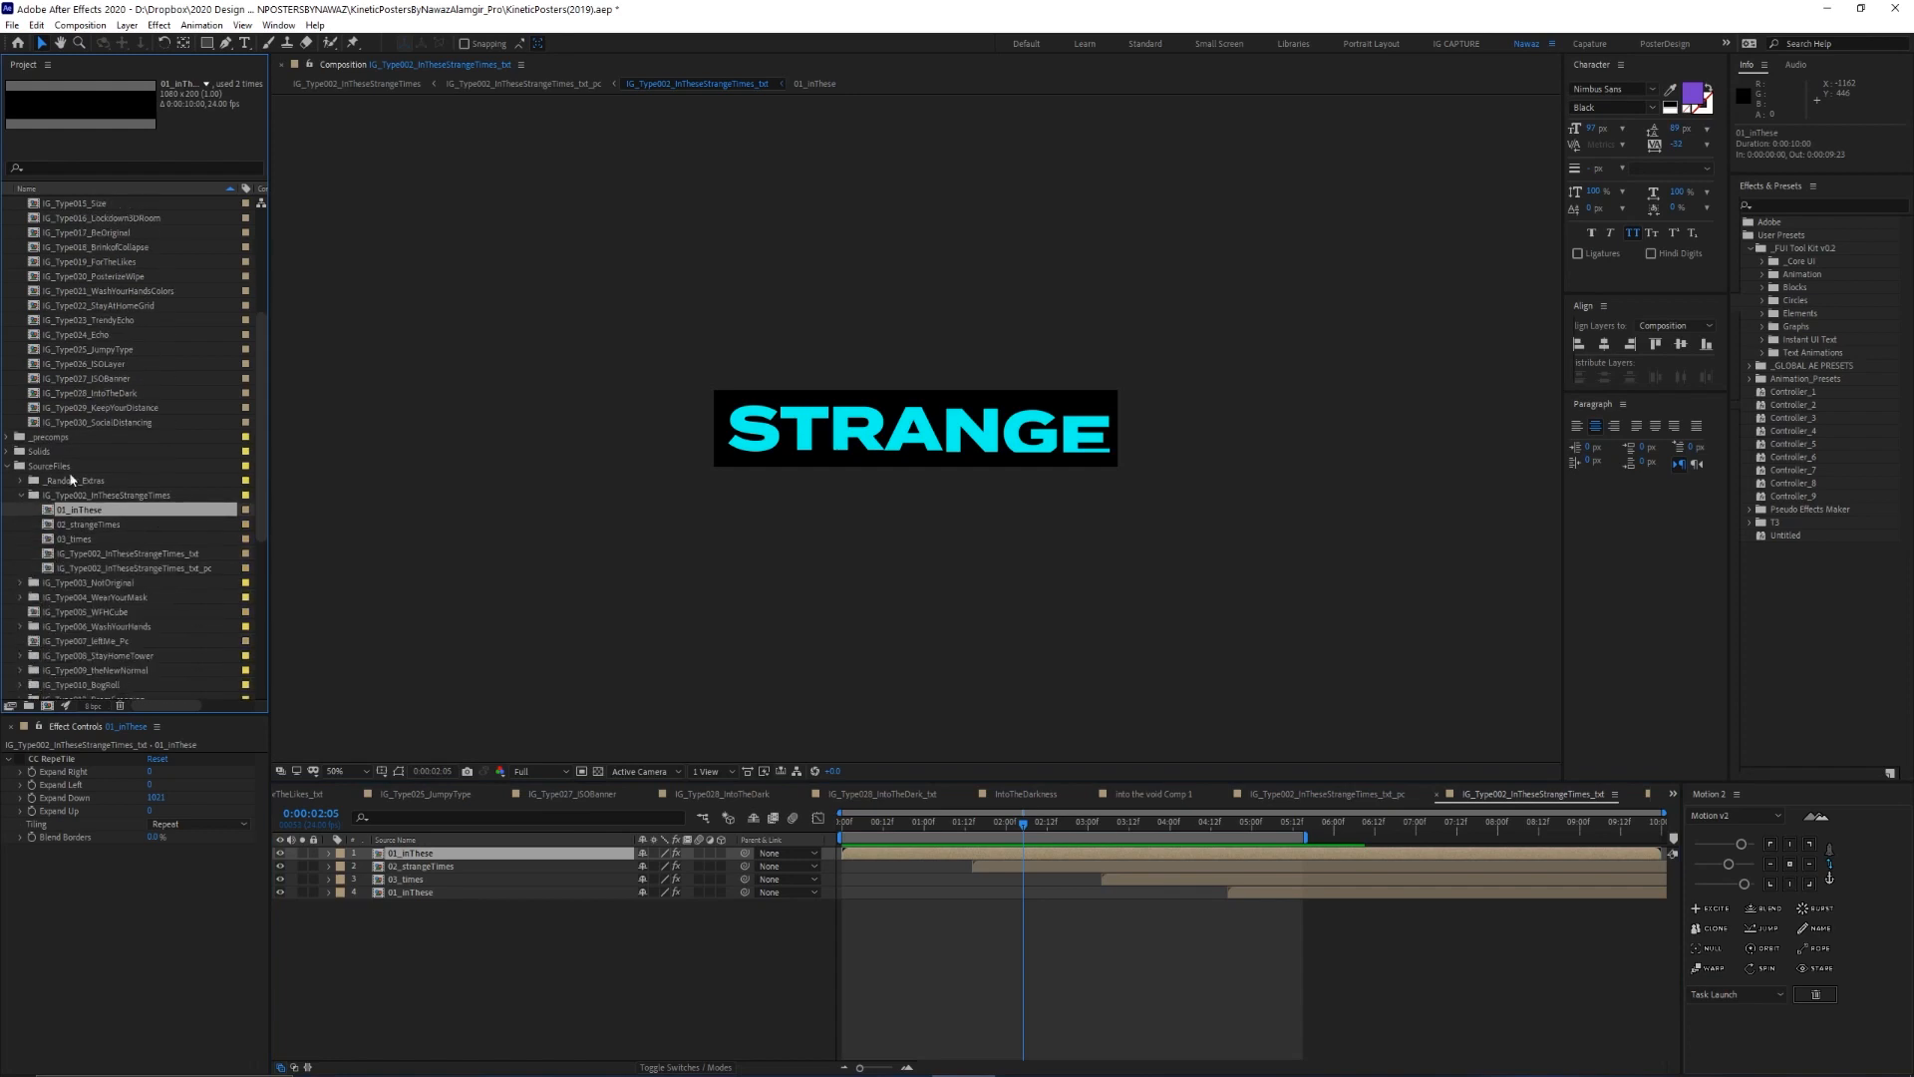
left_click(48, 466)
left_click(133, 494)
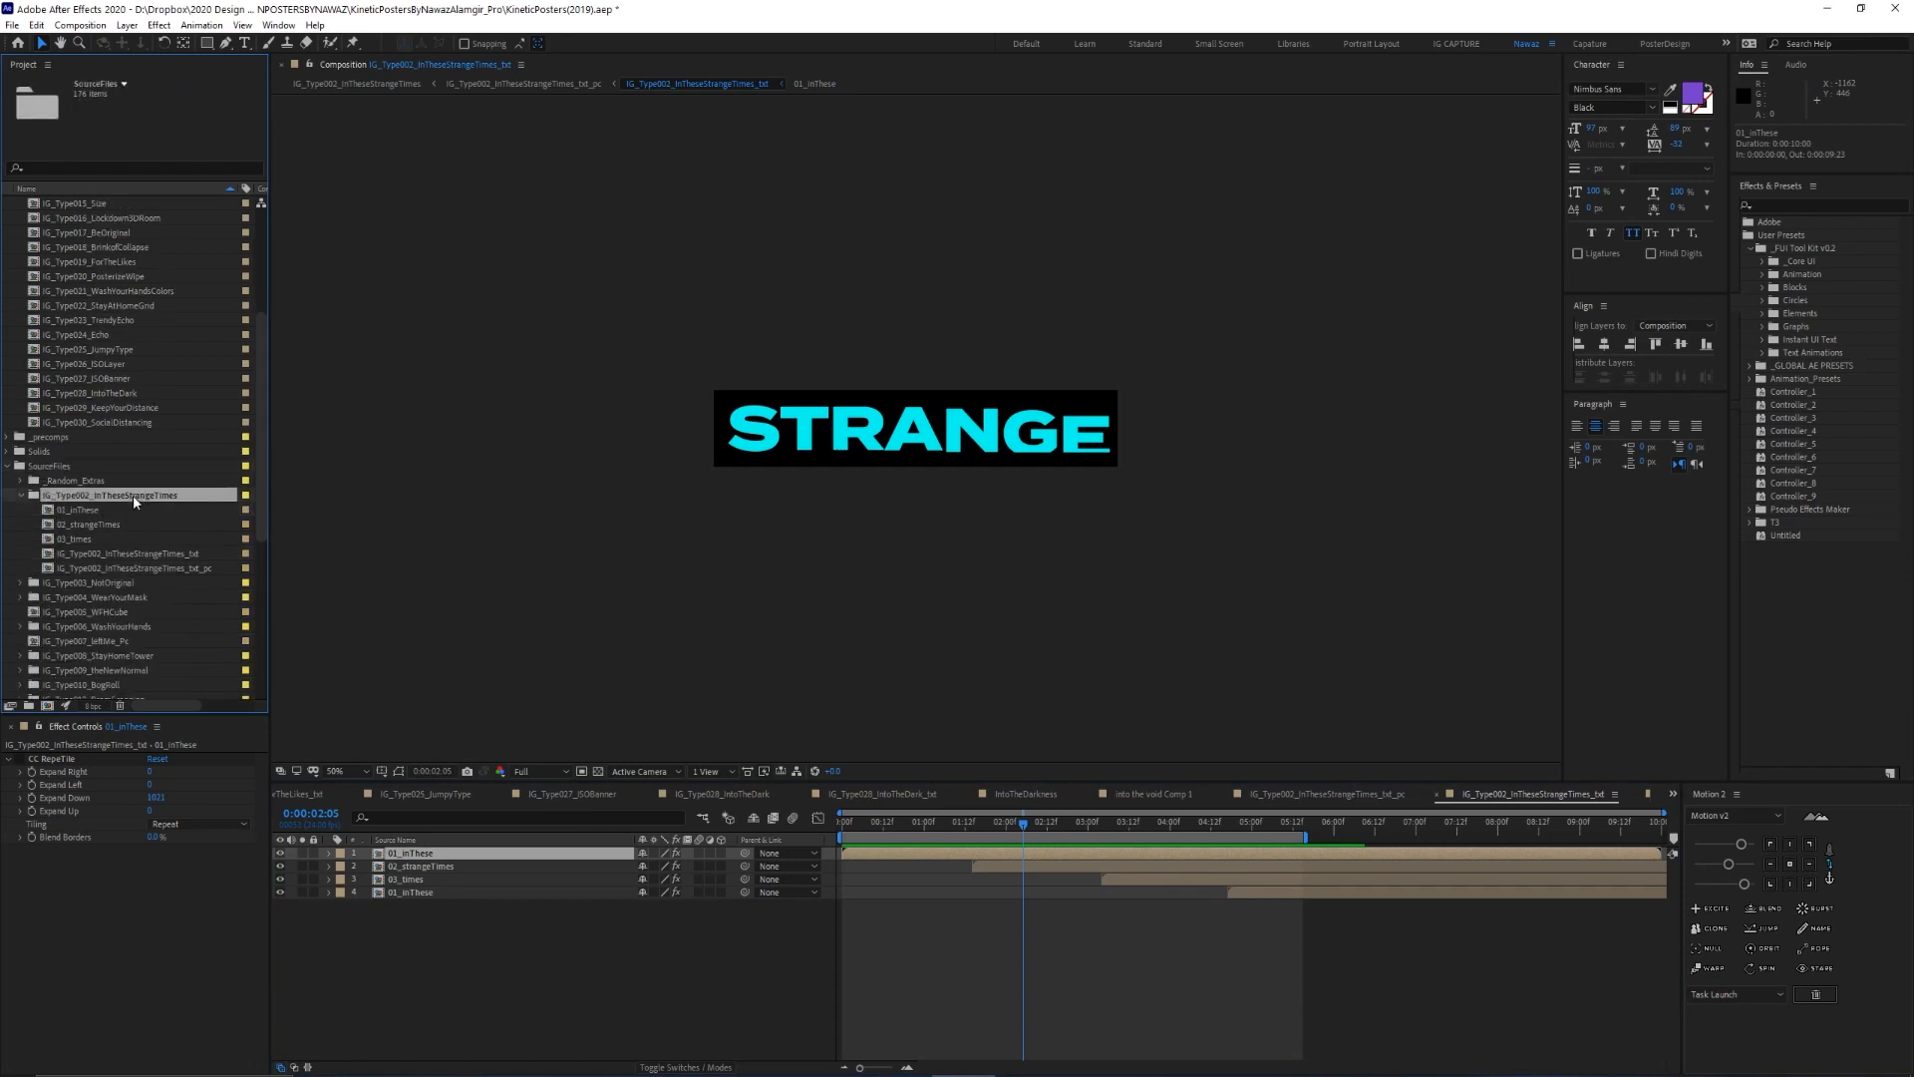
left_click(21, 496)
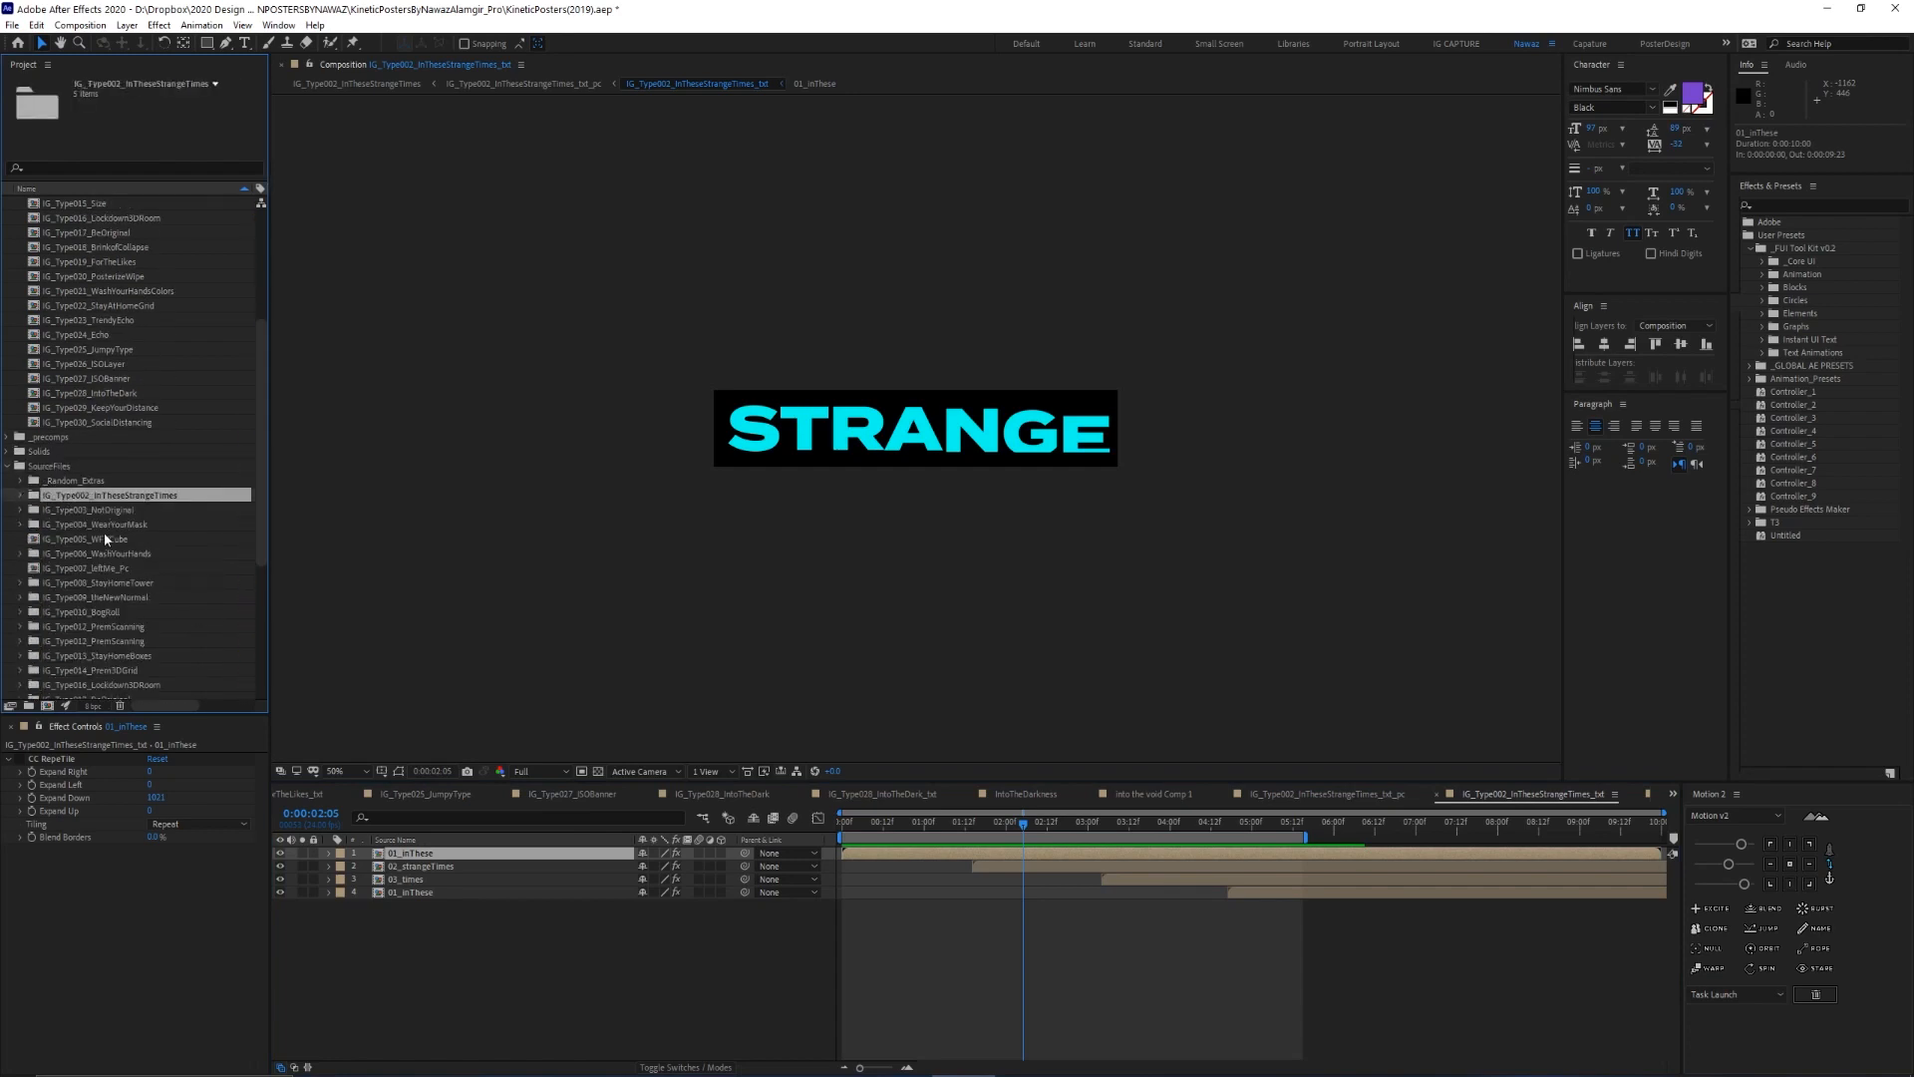
scroll(141, 553, "down", 3)
scroll(141, 529, "up", 2)
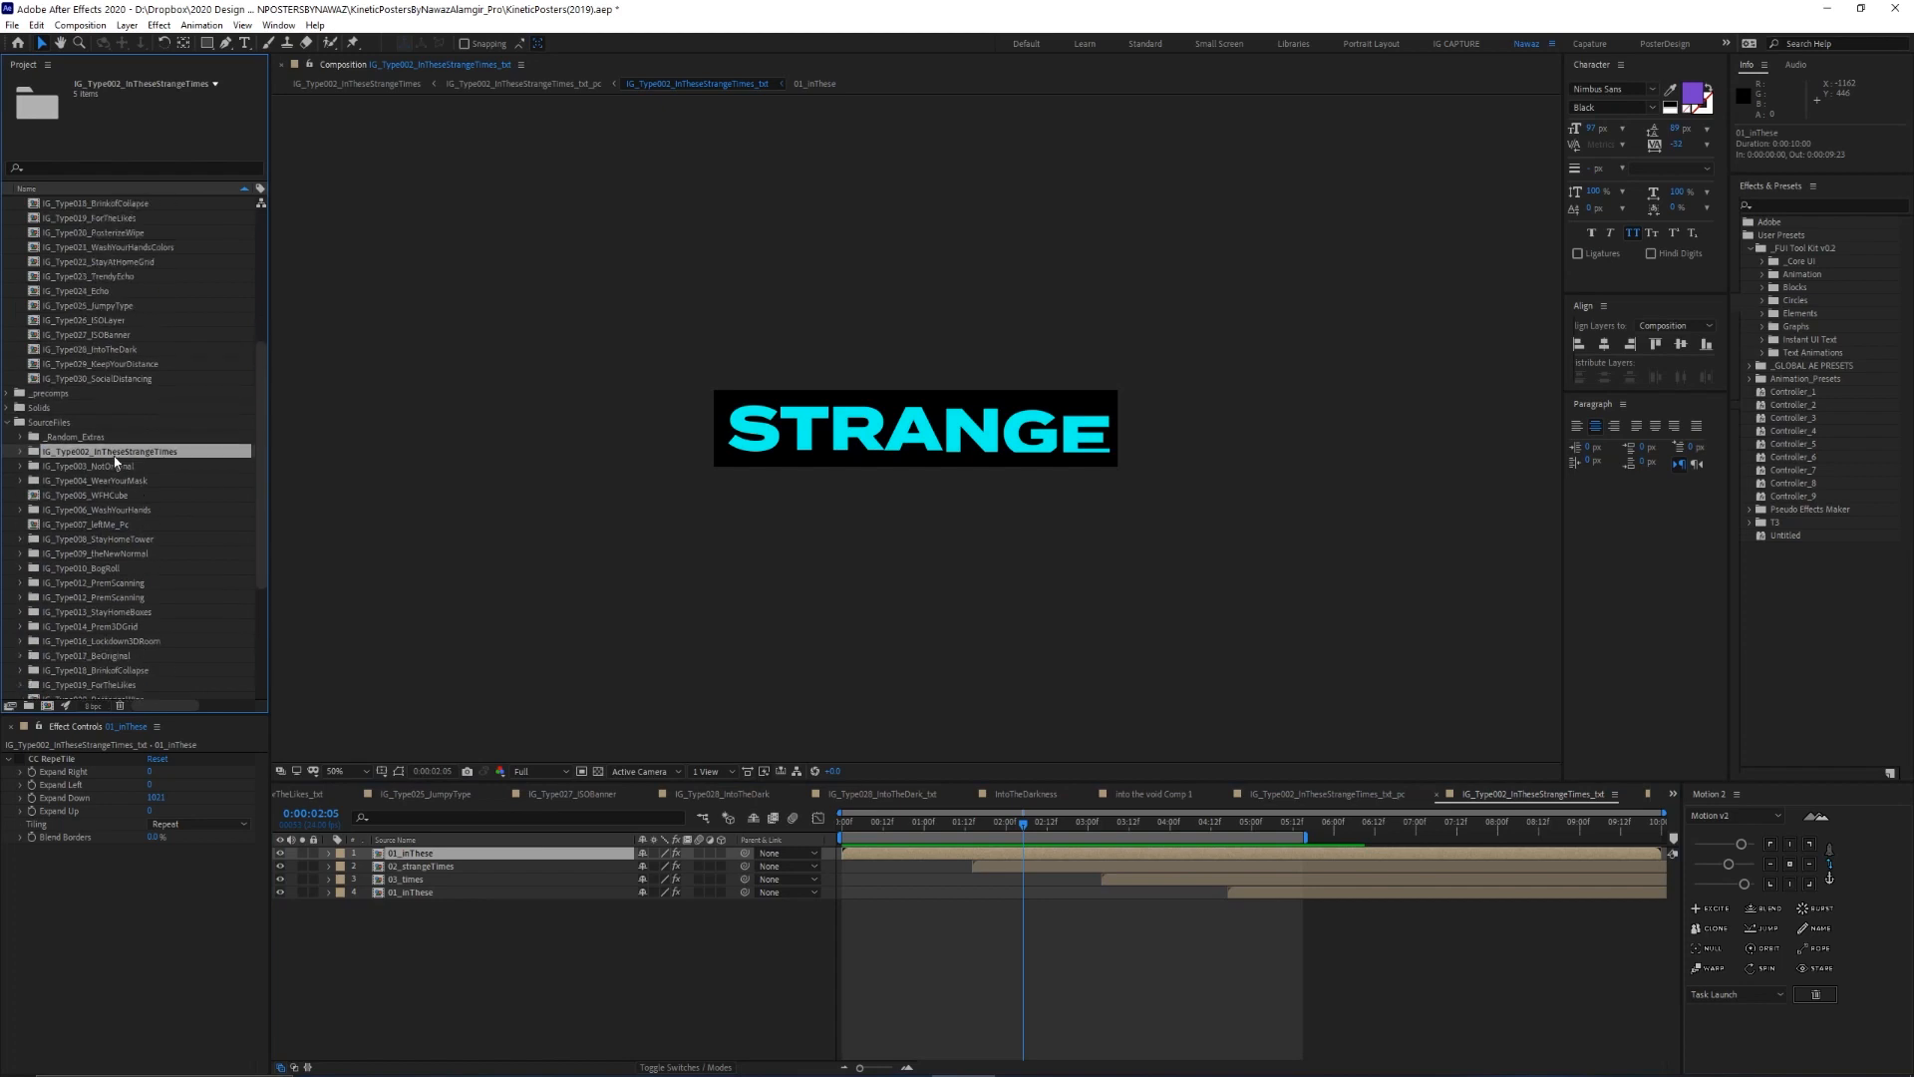
left_click(29, 455)
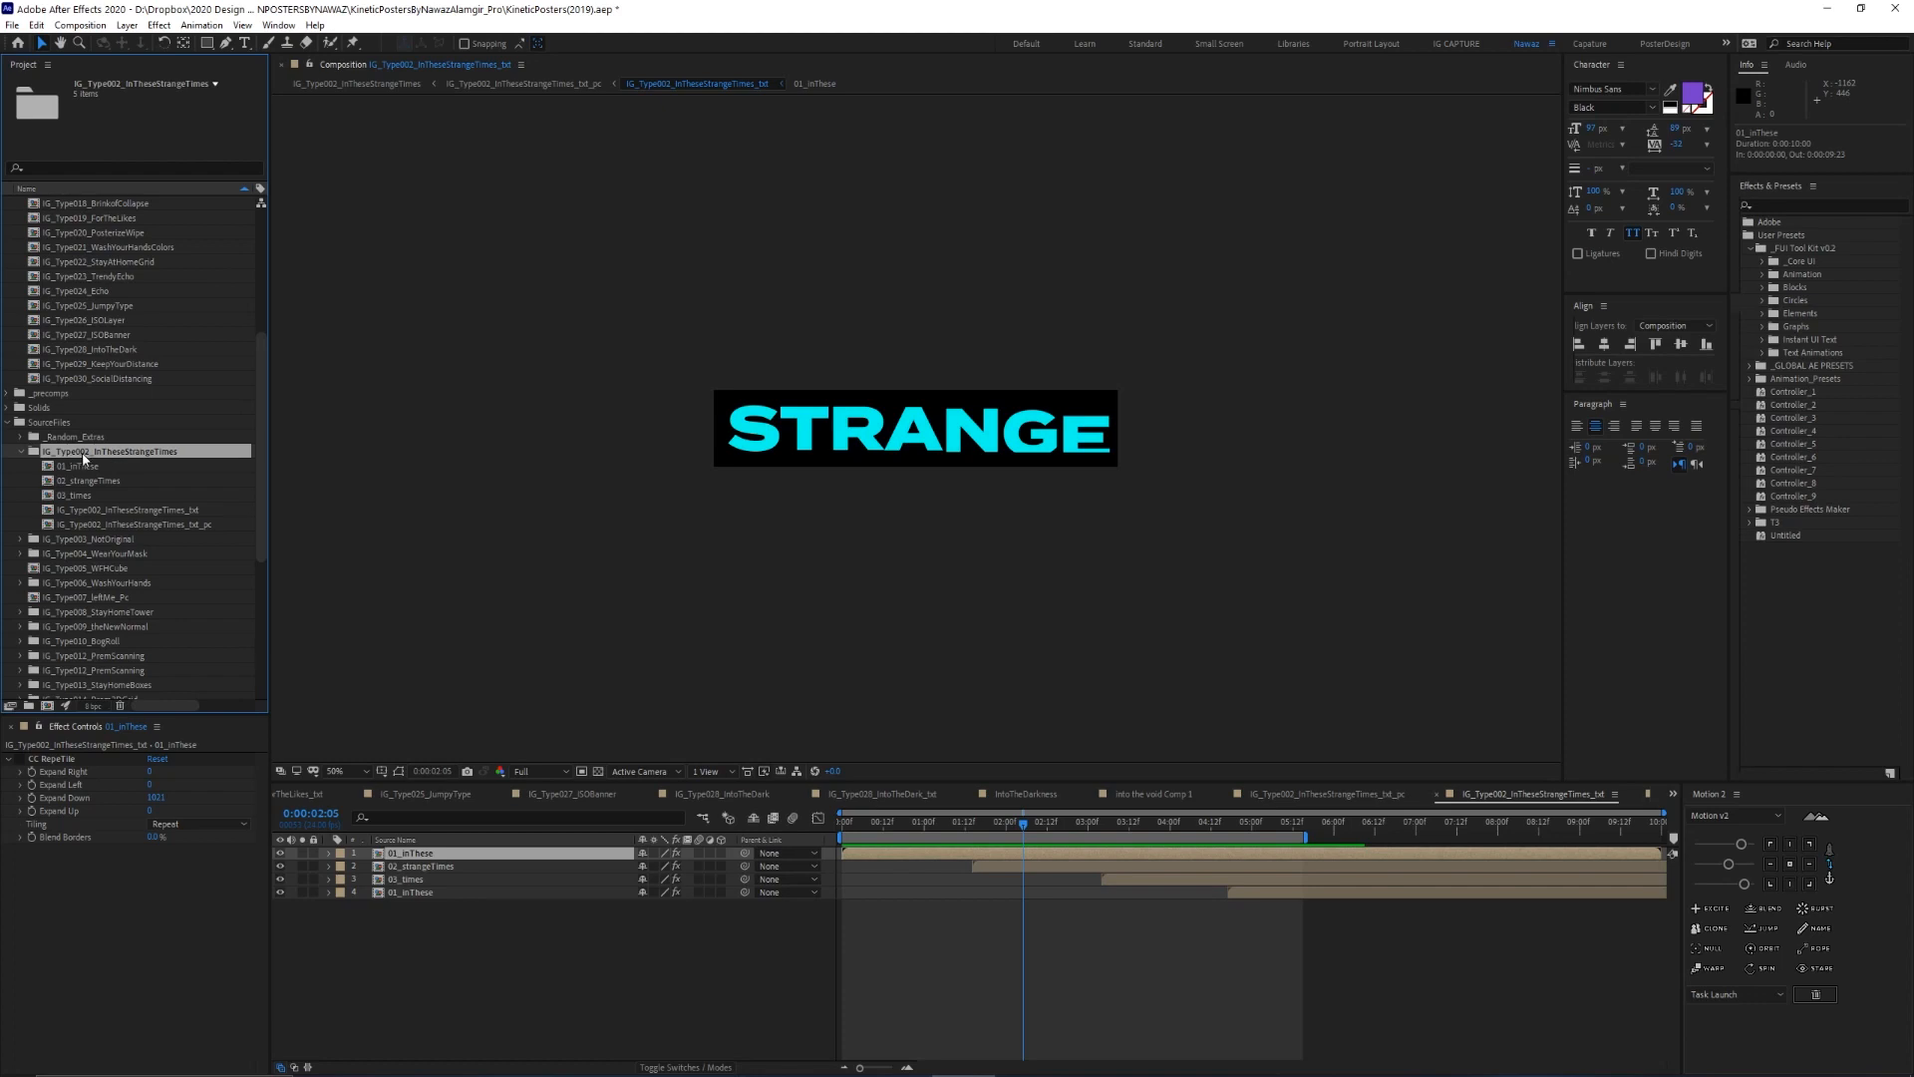
Open the five compositions in the IG_Type002_InTheseStrangeTimes source folder one after another, ending back in 01_inThese
double_click(103, 464)
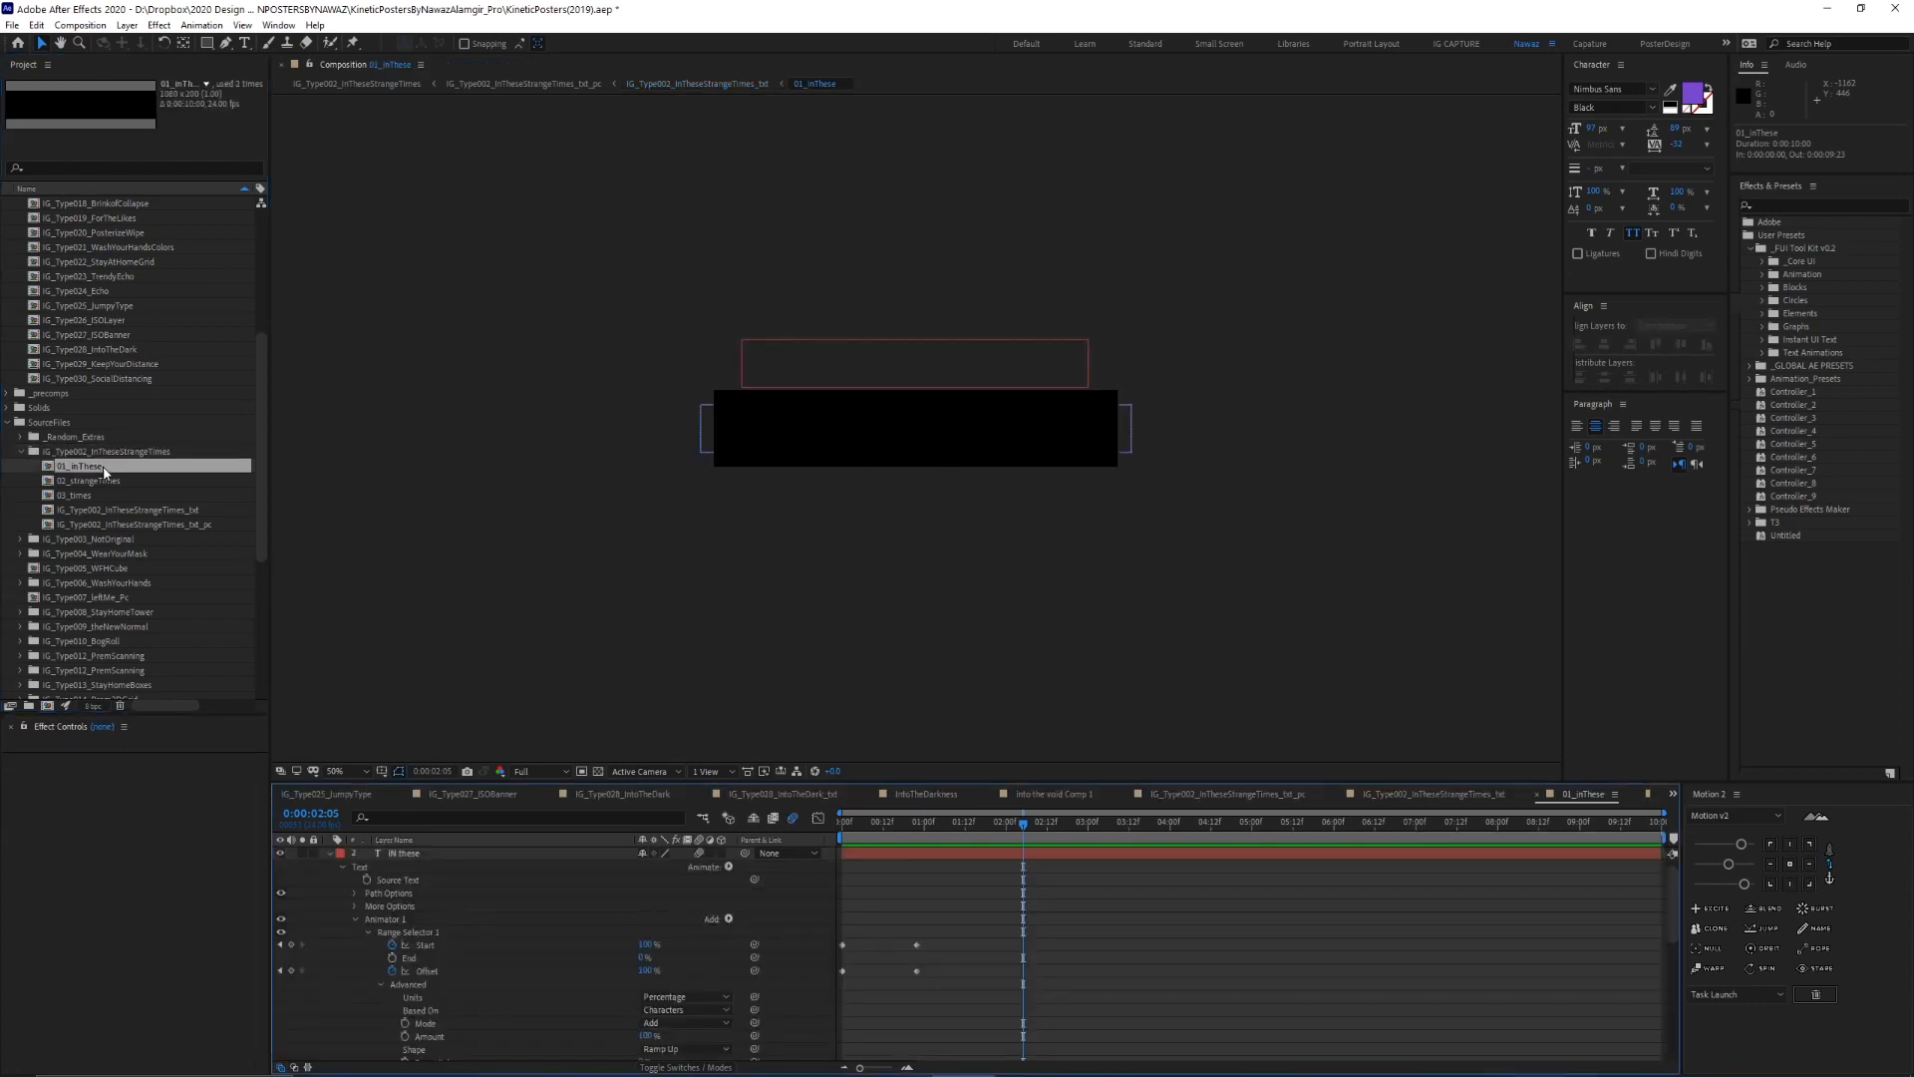
double_click(102, 481)
double_click(96, 495)
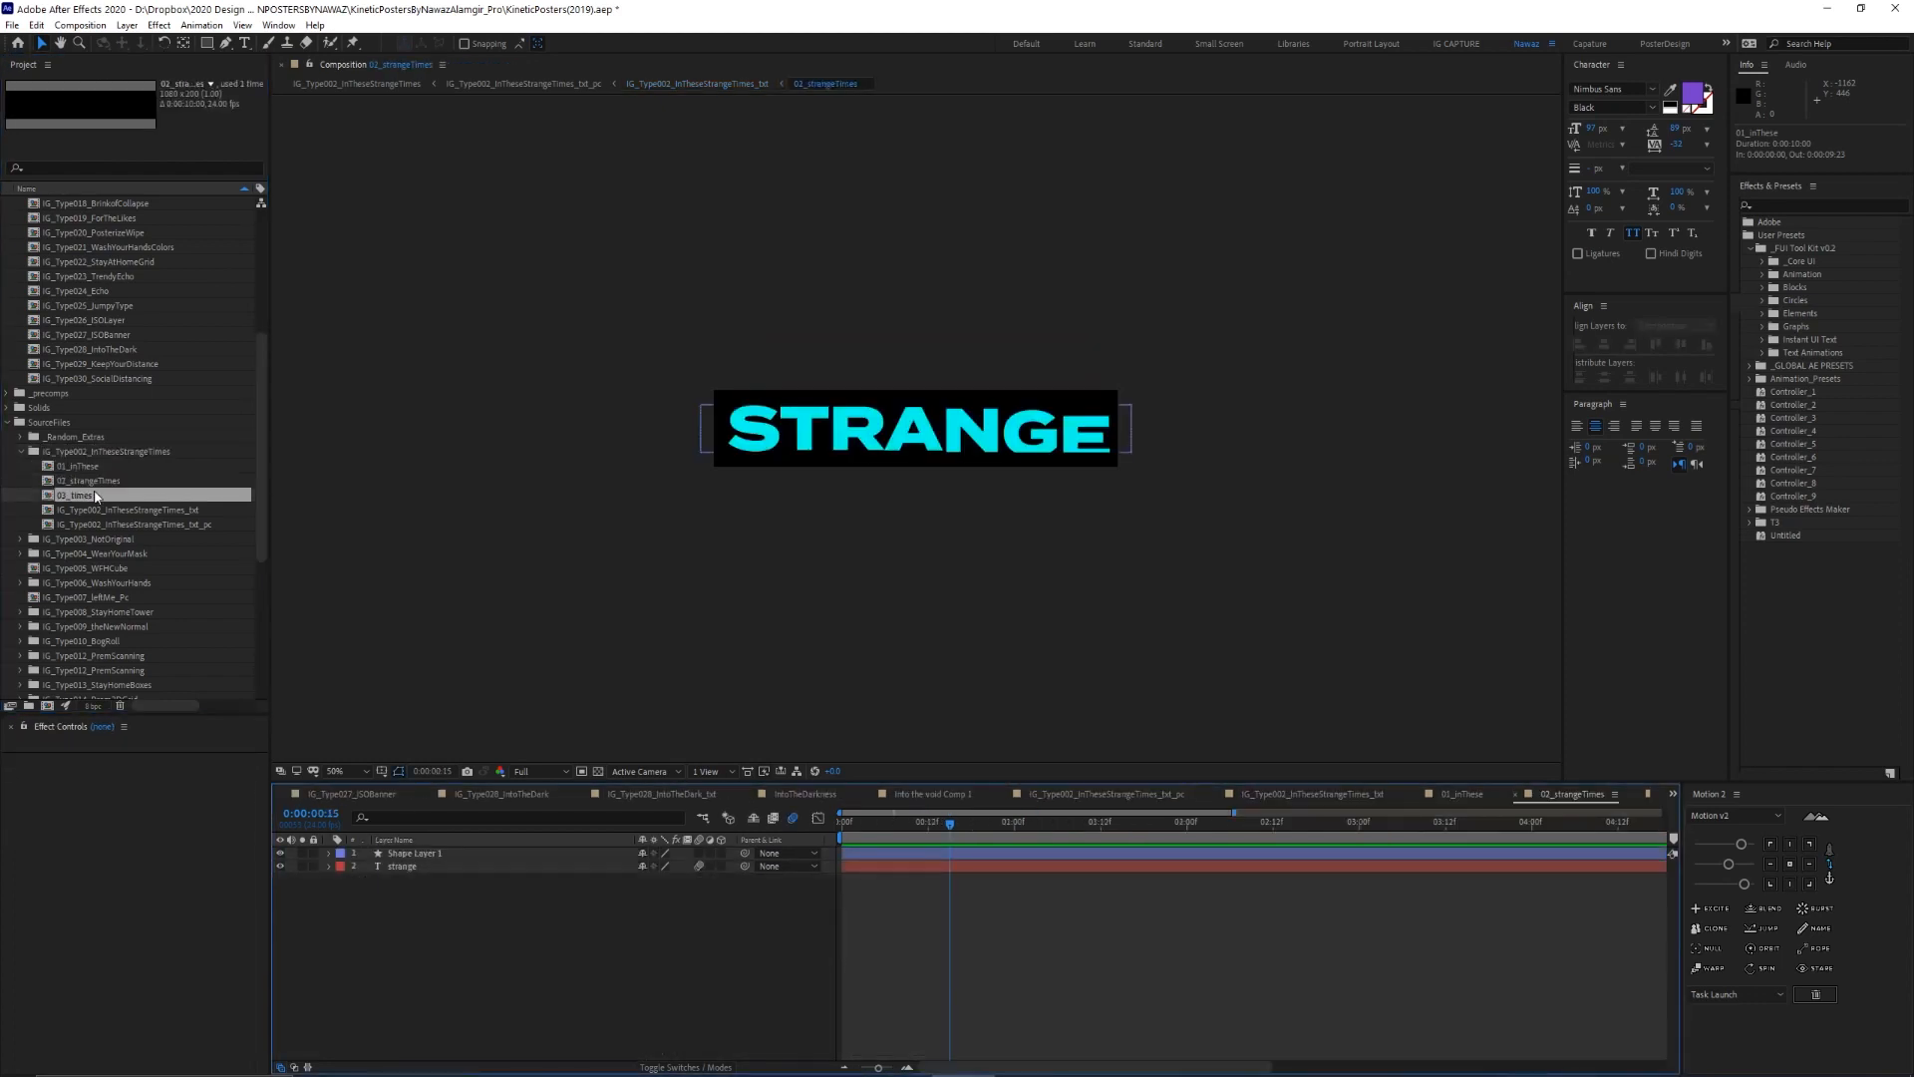
double_click(124, 509)
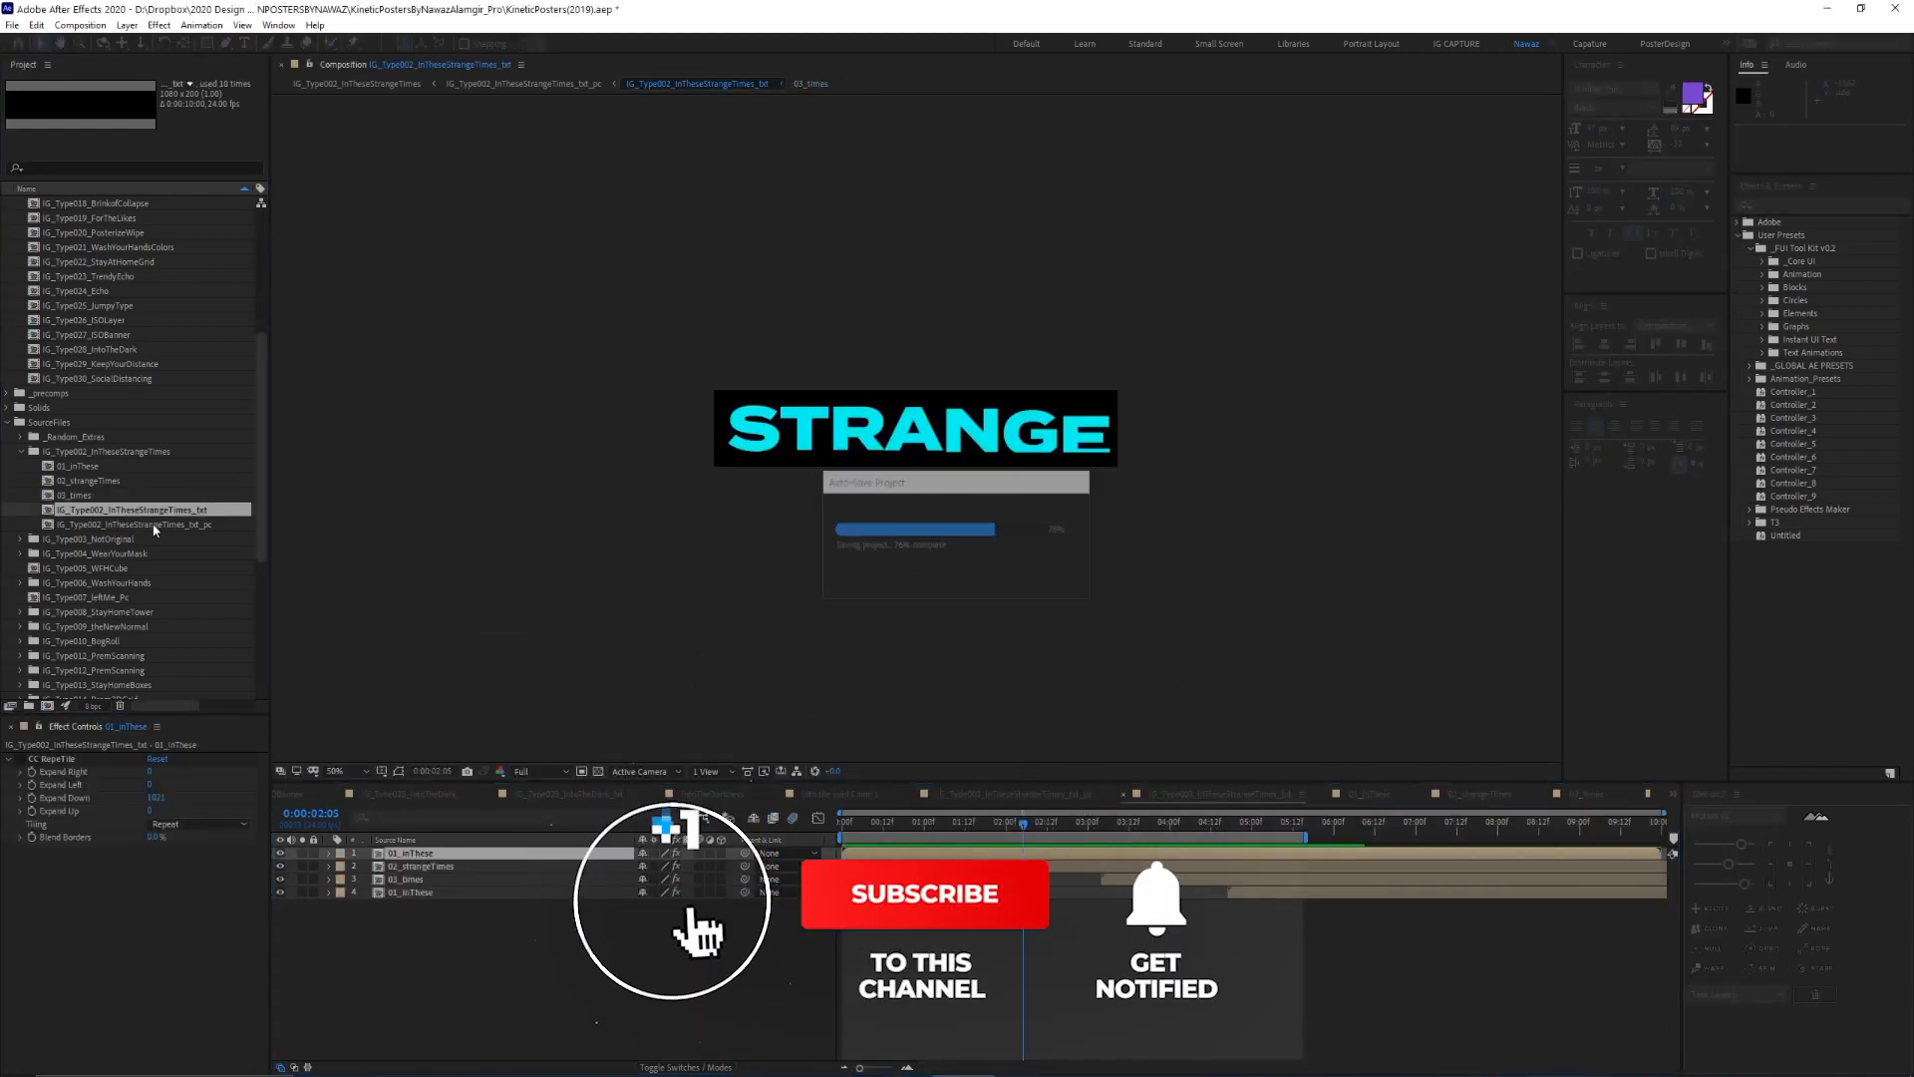
double_click(154, 525)
double_click(111, 467)
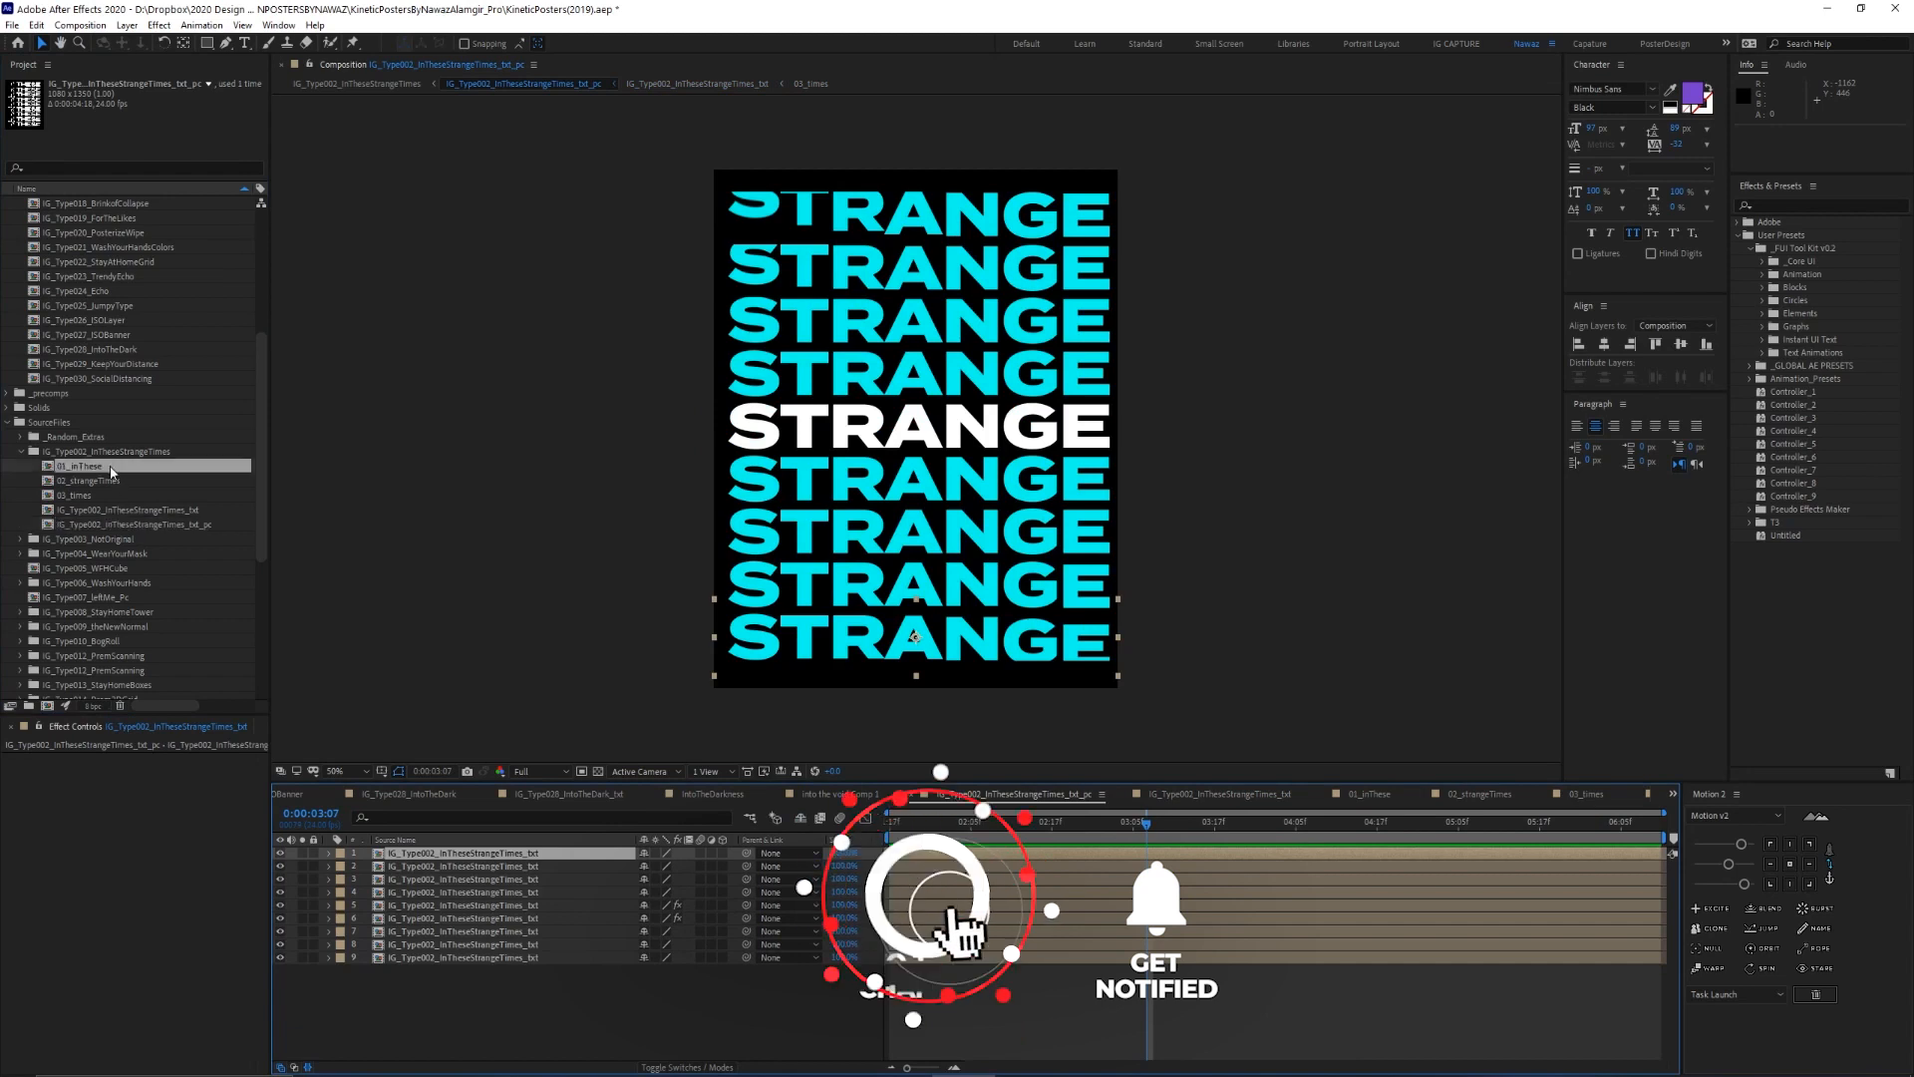
Preview the 01_inThese composition and show all modified properties of its IN these text layer
left_click(400, 854)
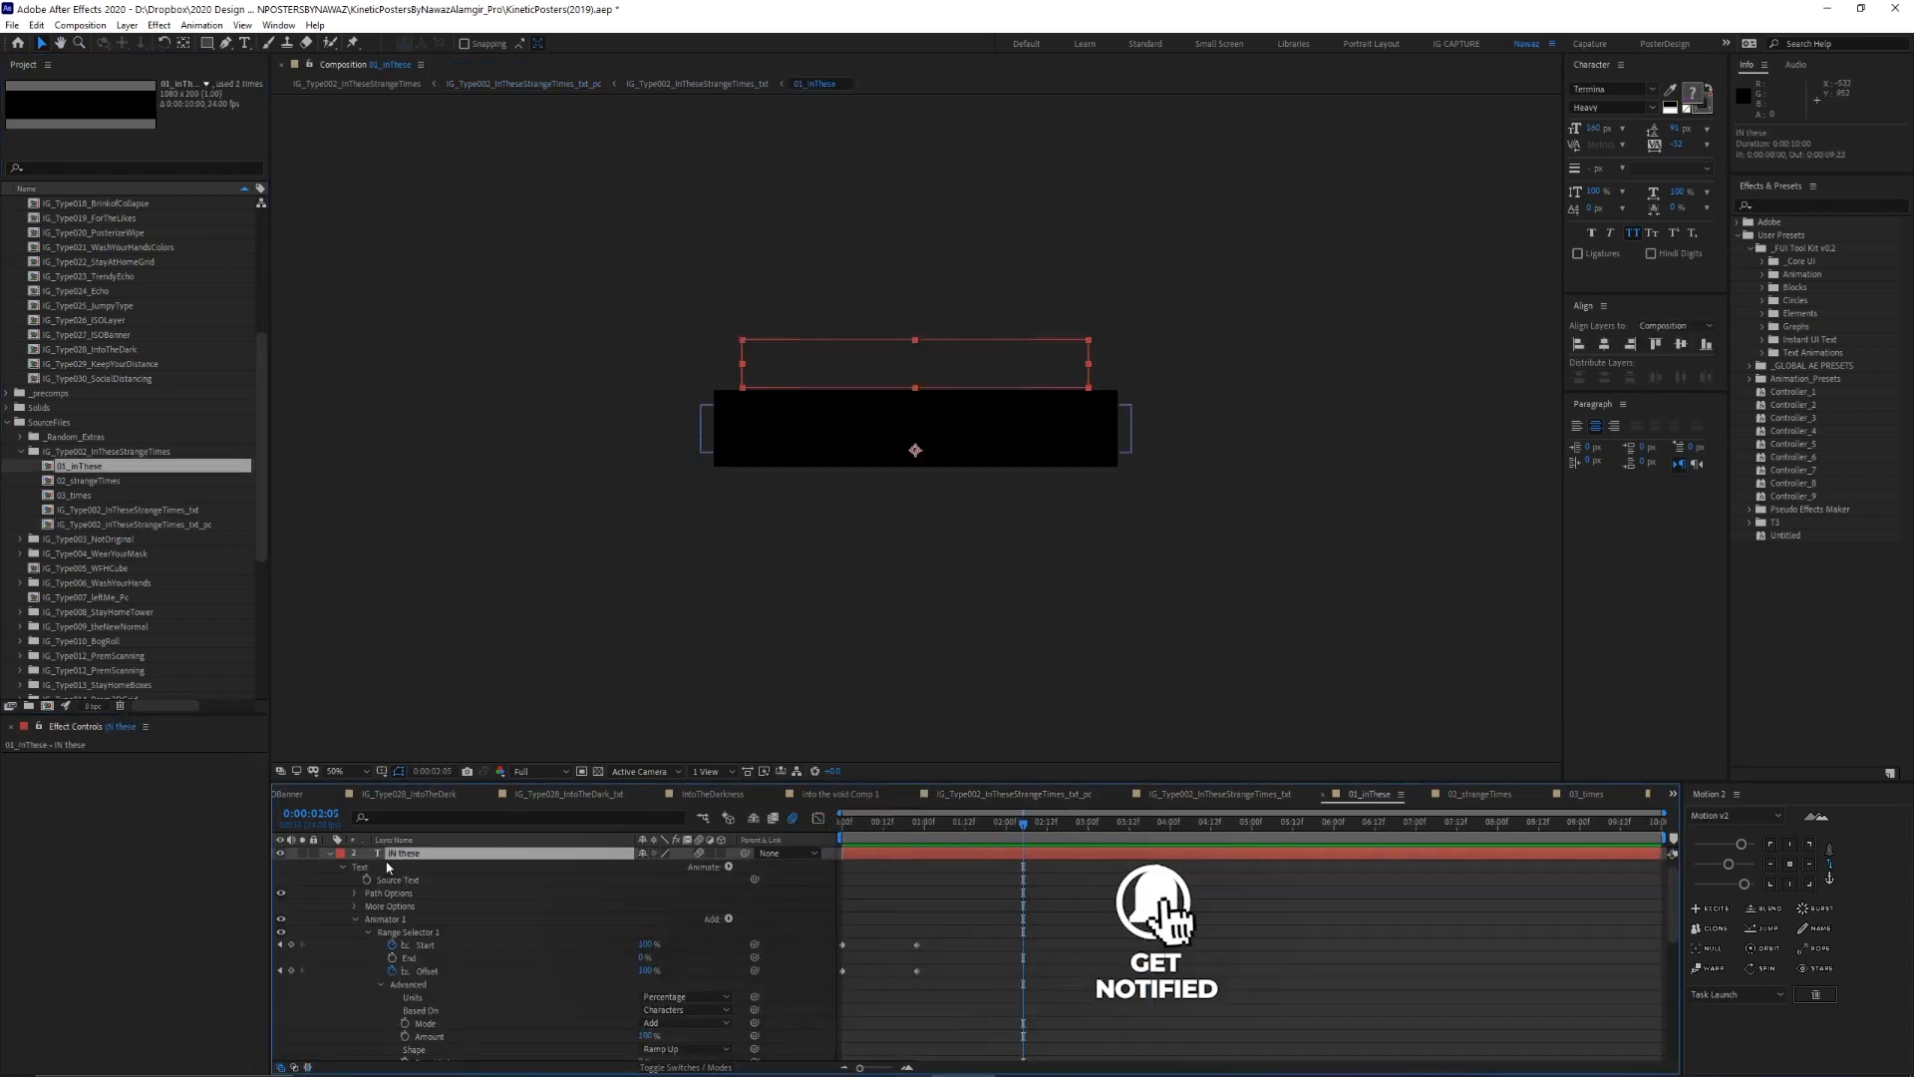
left_click(330, 853)
left_click(845, 836)
key("space")
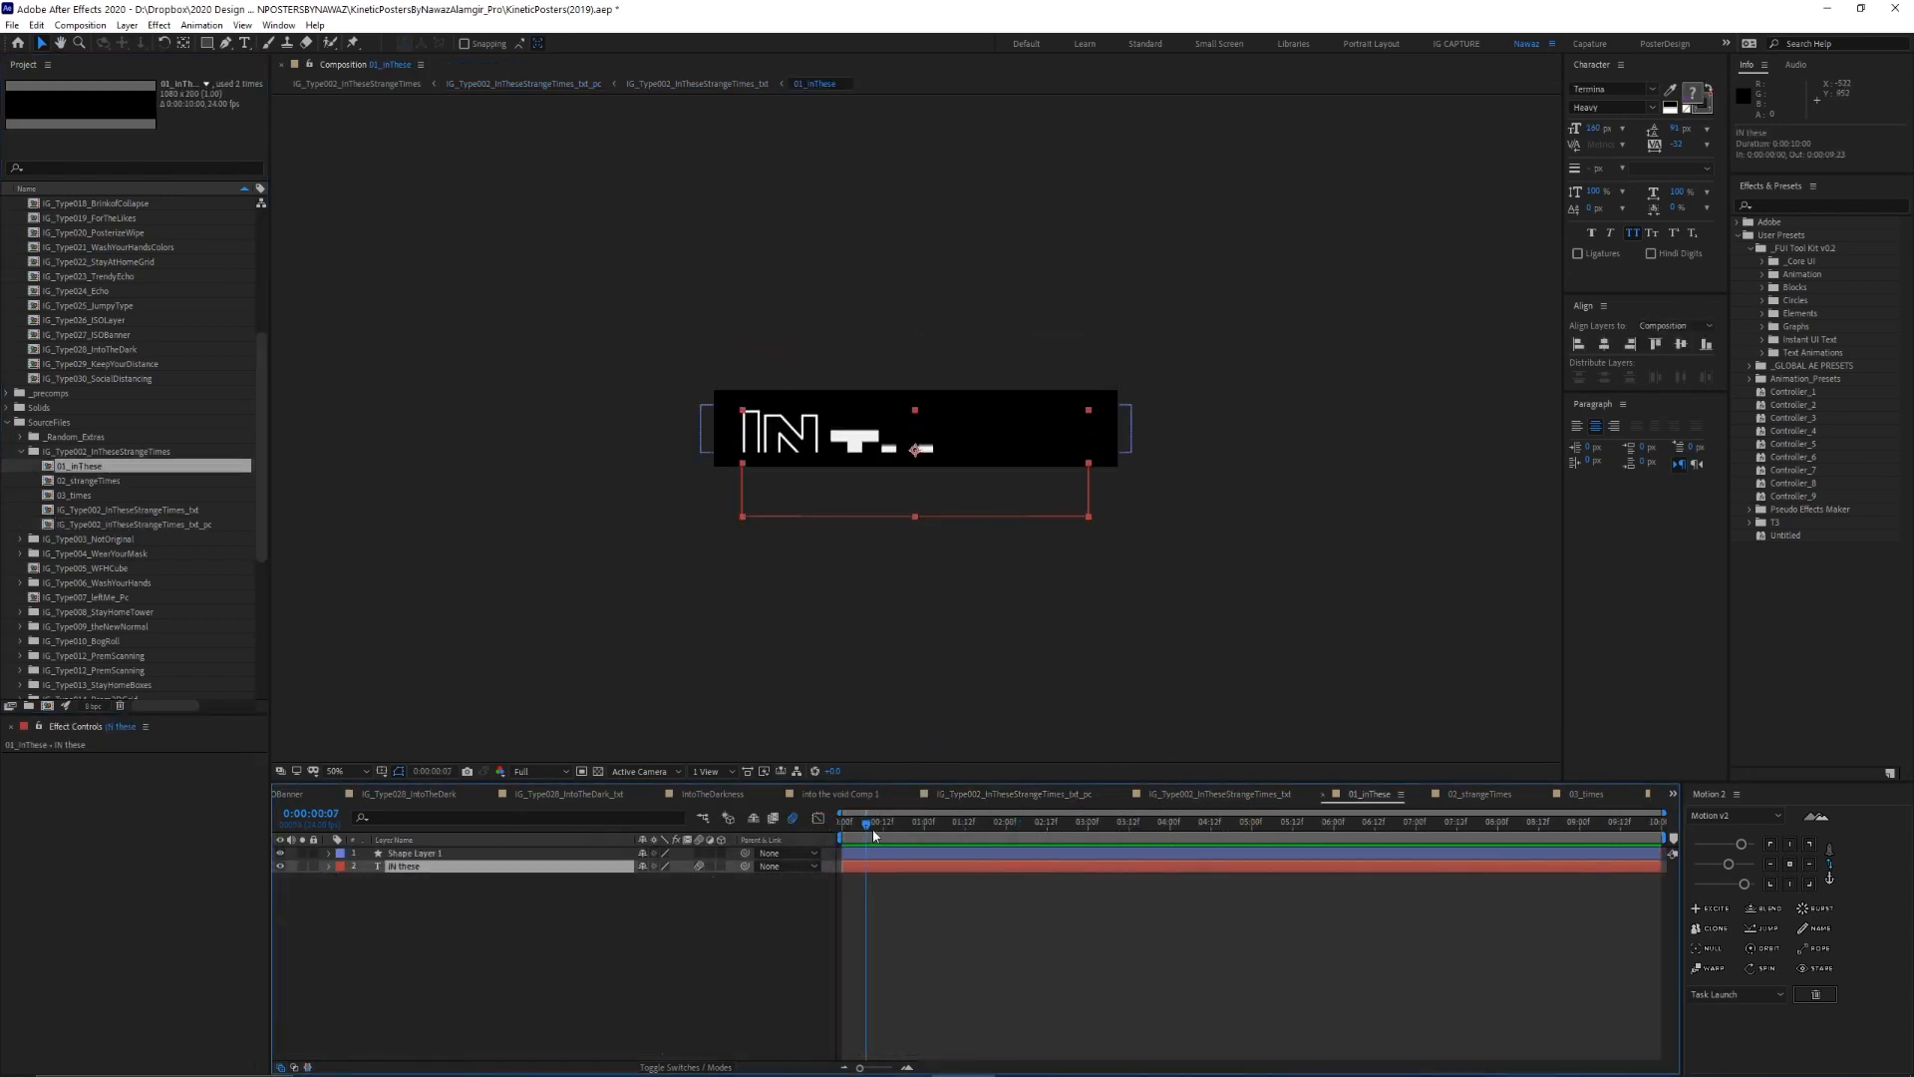
key("space")
left_click_drag(846, 835, 945, 826)
key("u")
key("u")
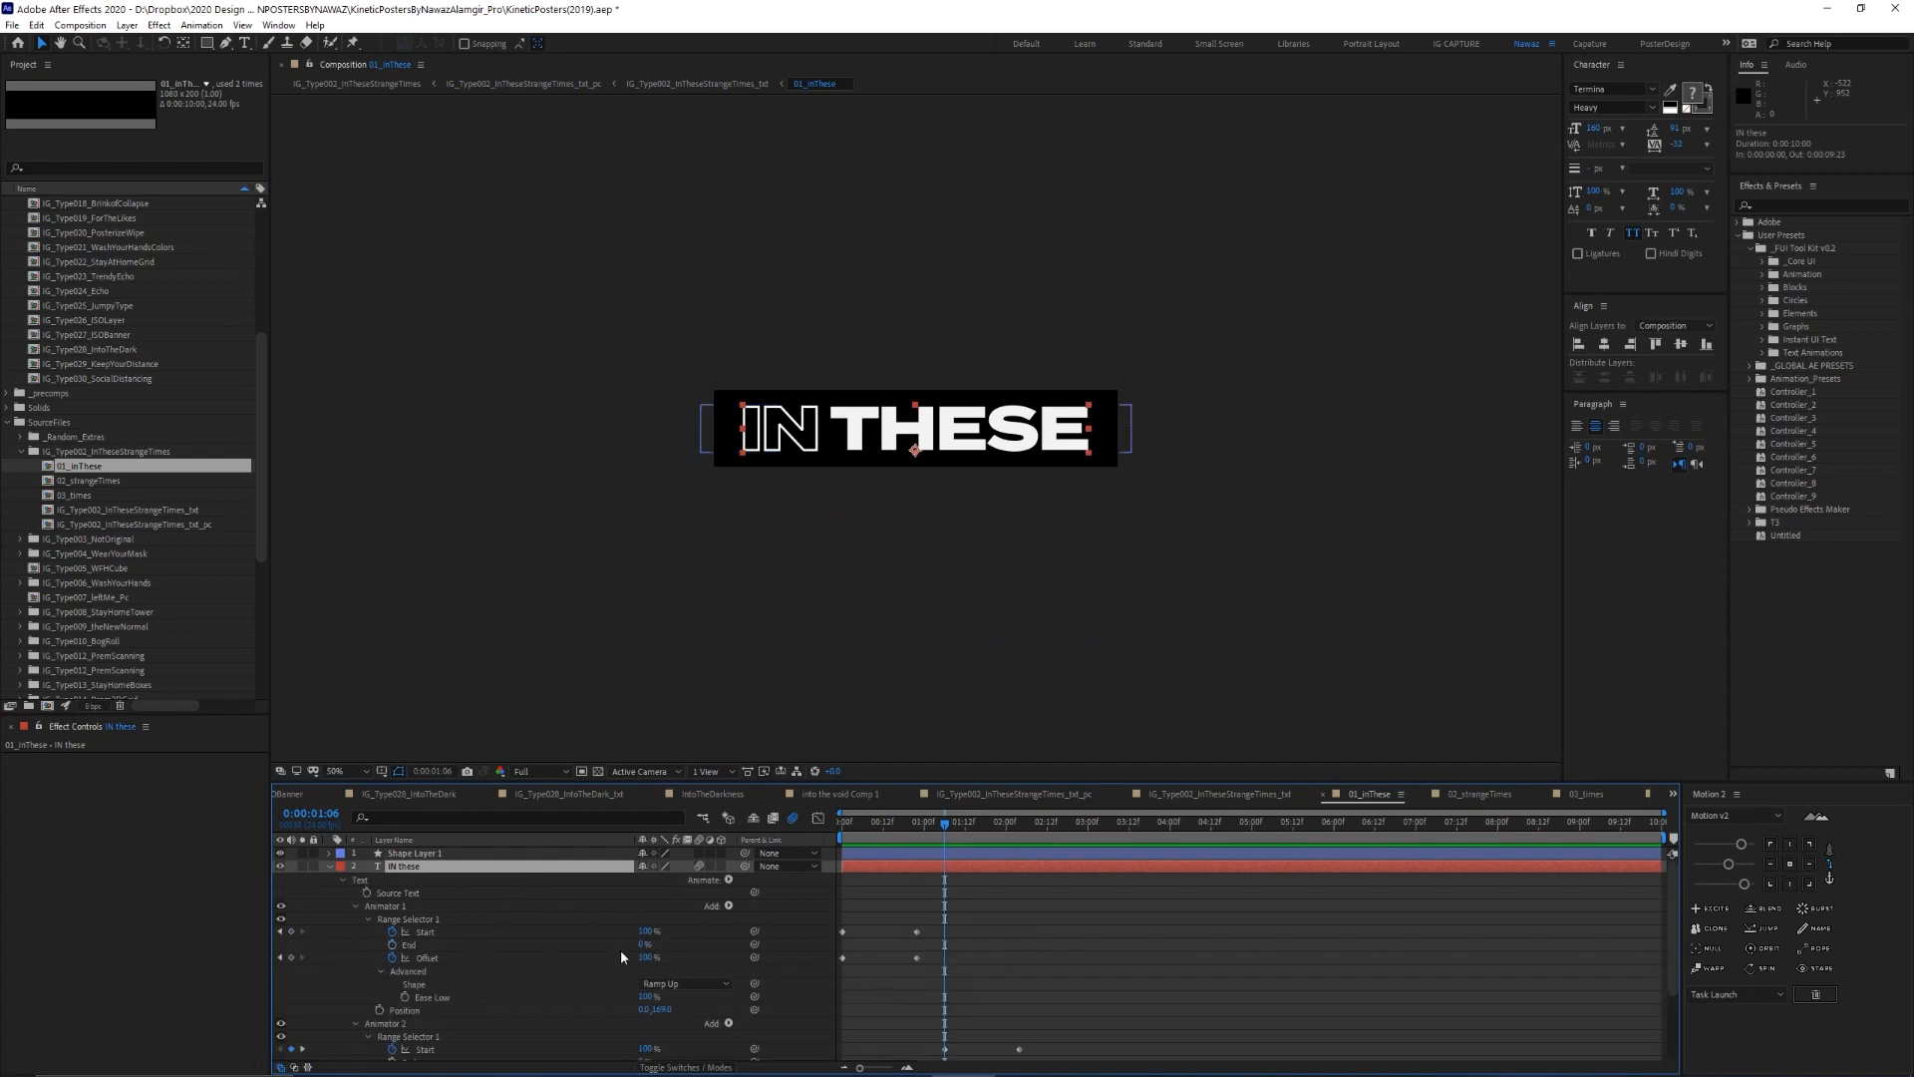
Remove the Start keyframes from the range selectors of Animator 1 and Animator 2 on the IN these text layer
left_click(842, 835)
key("space")
key("space")
left_click(381, 937)
scroll(409, 947, "down", 2)
left_click(392, 971)
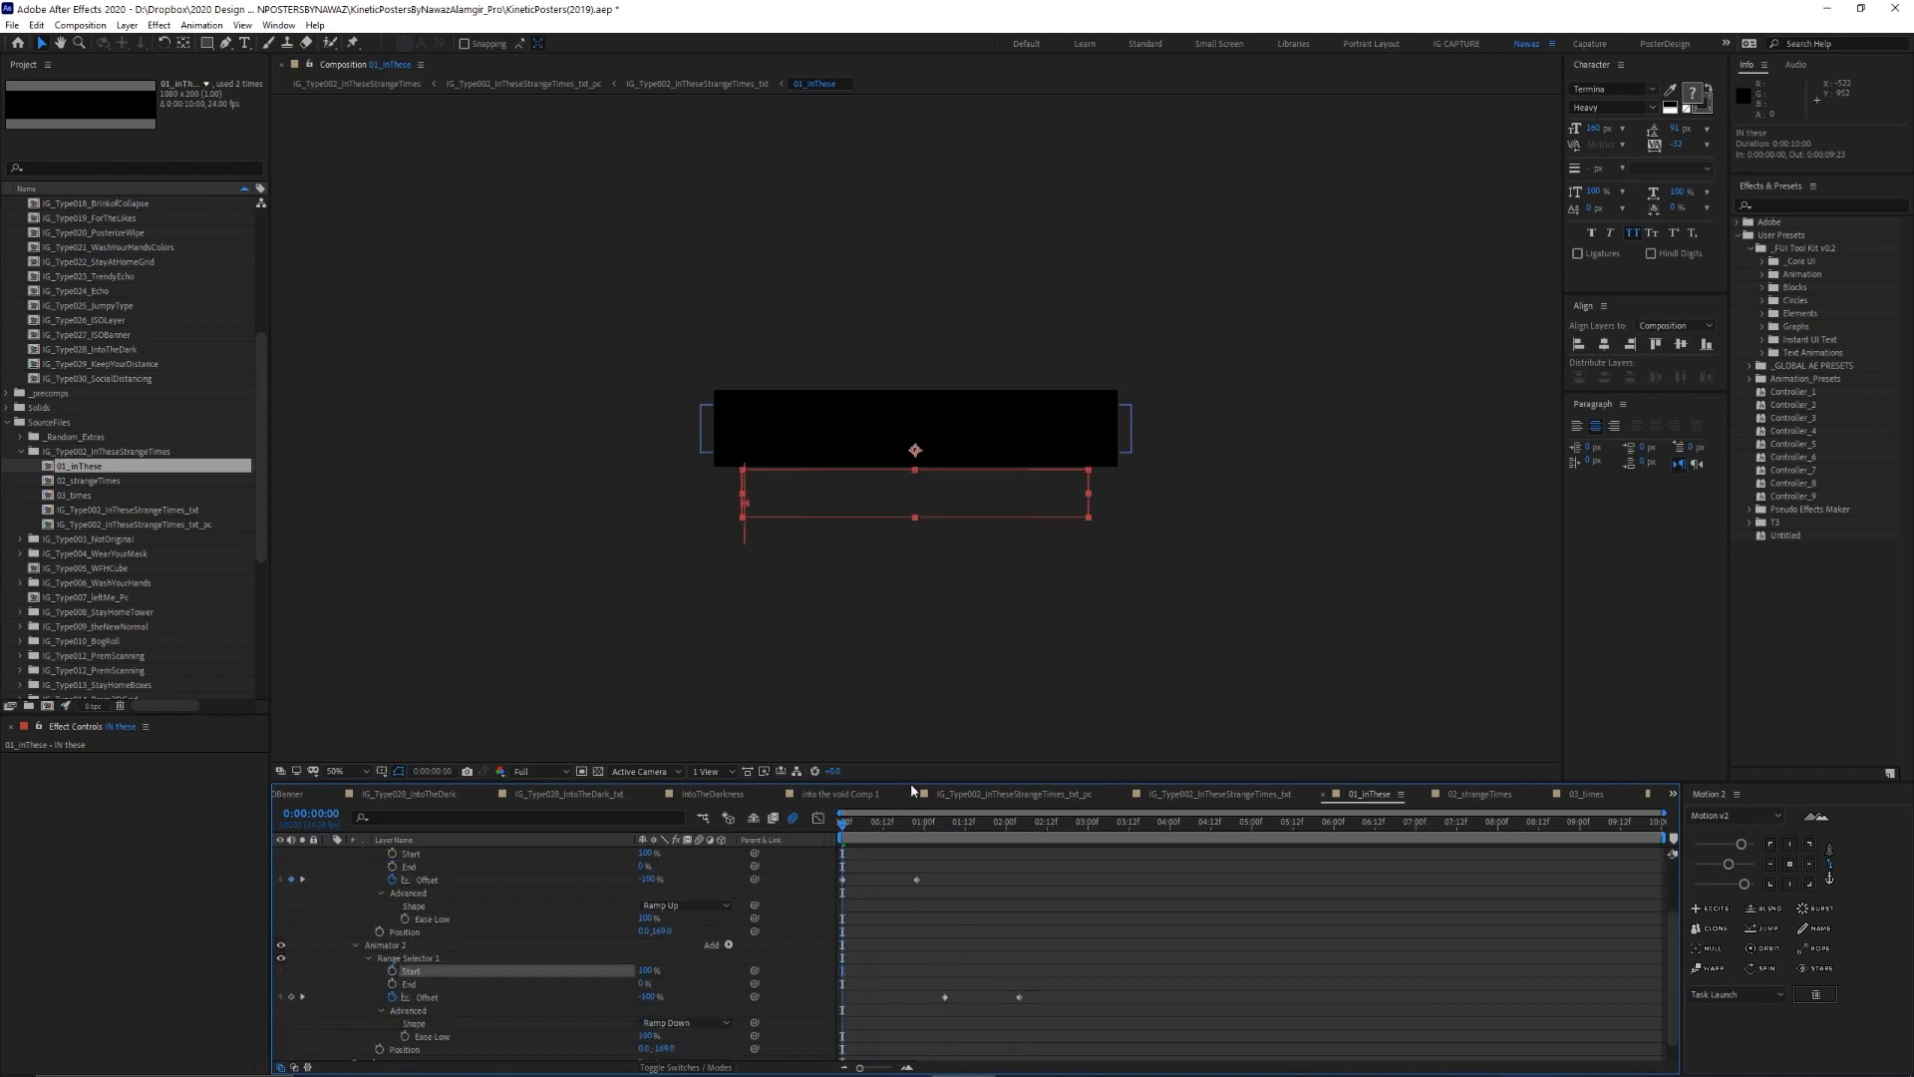
Scrub through 01_inThese to examine how the Offset keyframes of both animators bring the text in and out
mouse_move(854, 827)
left_mouse_down()
mouse_move(1008, 823)
mouse_move(848, 825)
left_mouse_up()
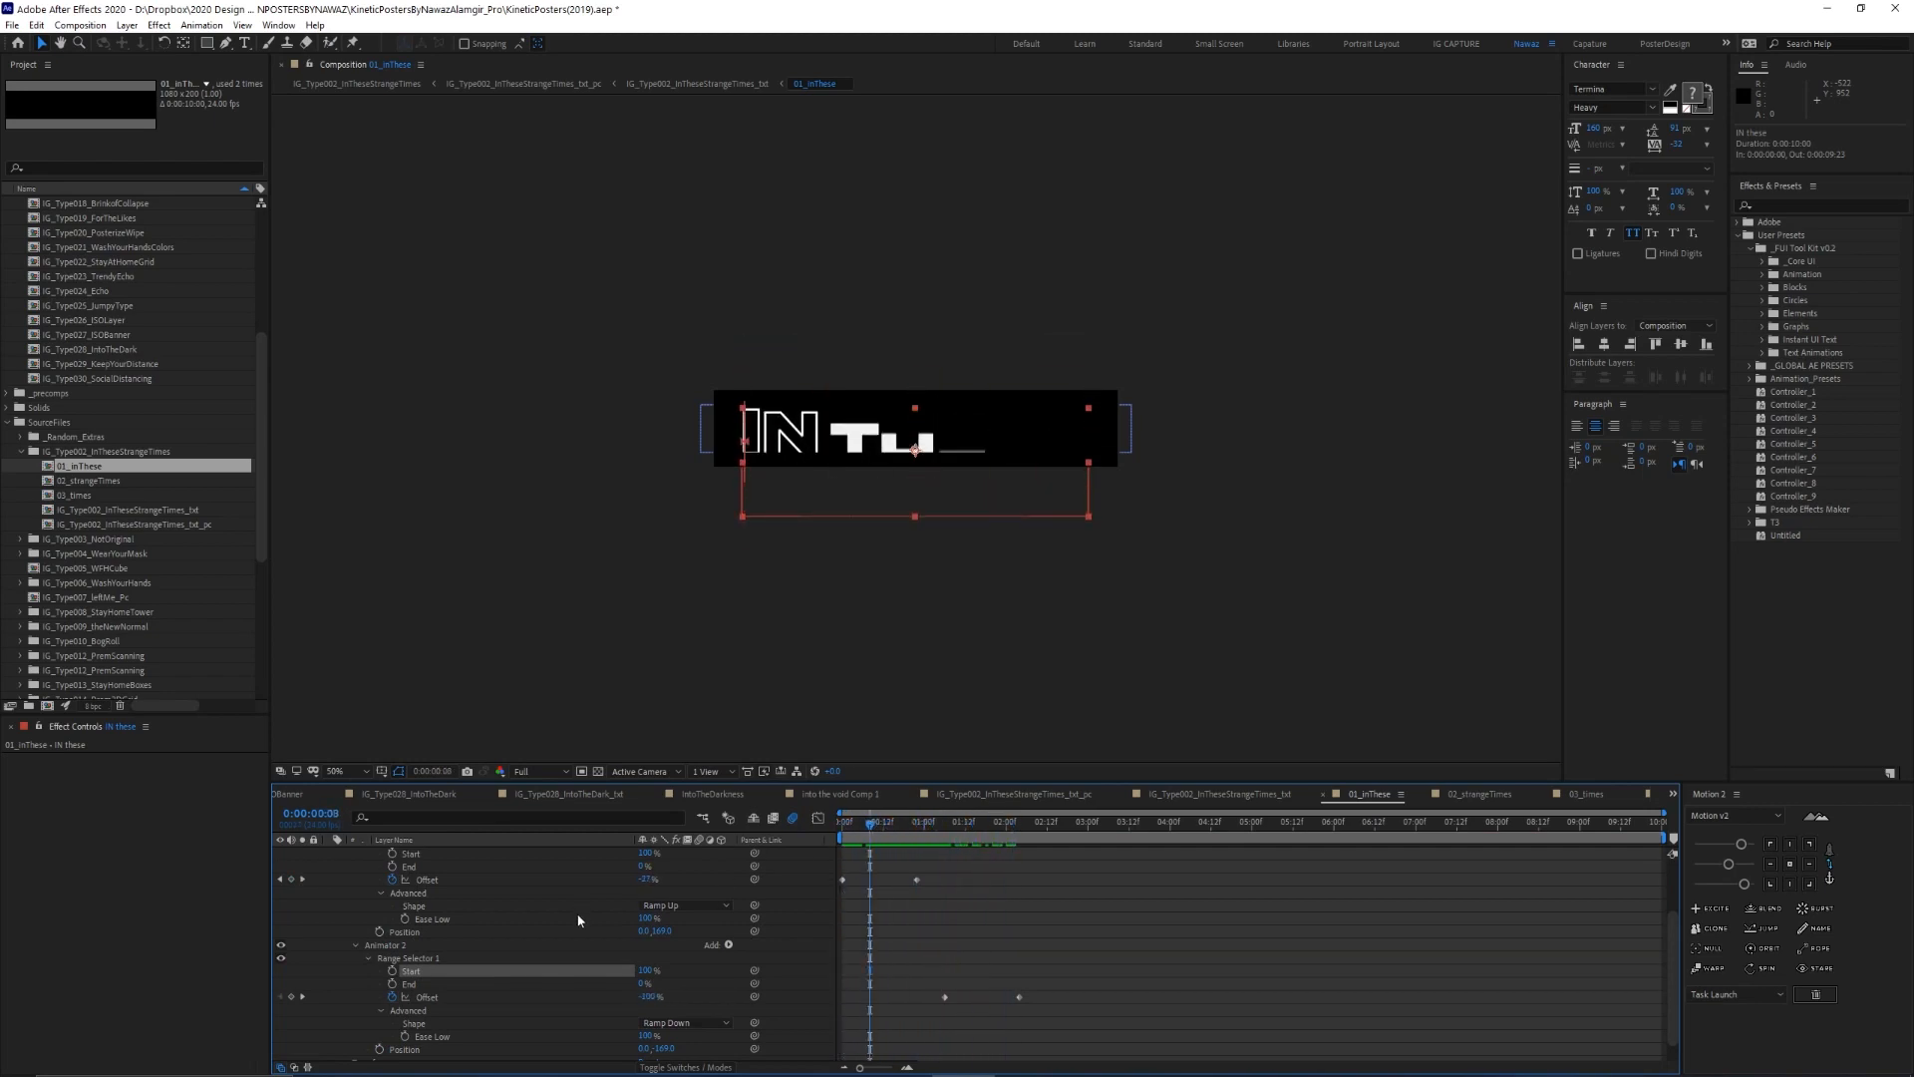
scroll(435, 961, "up", 2)
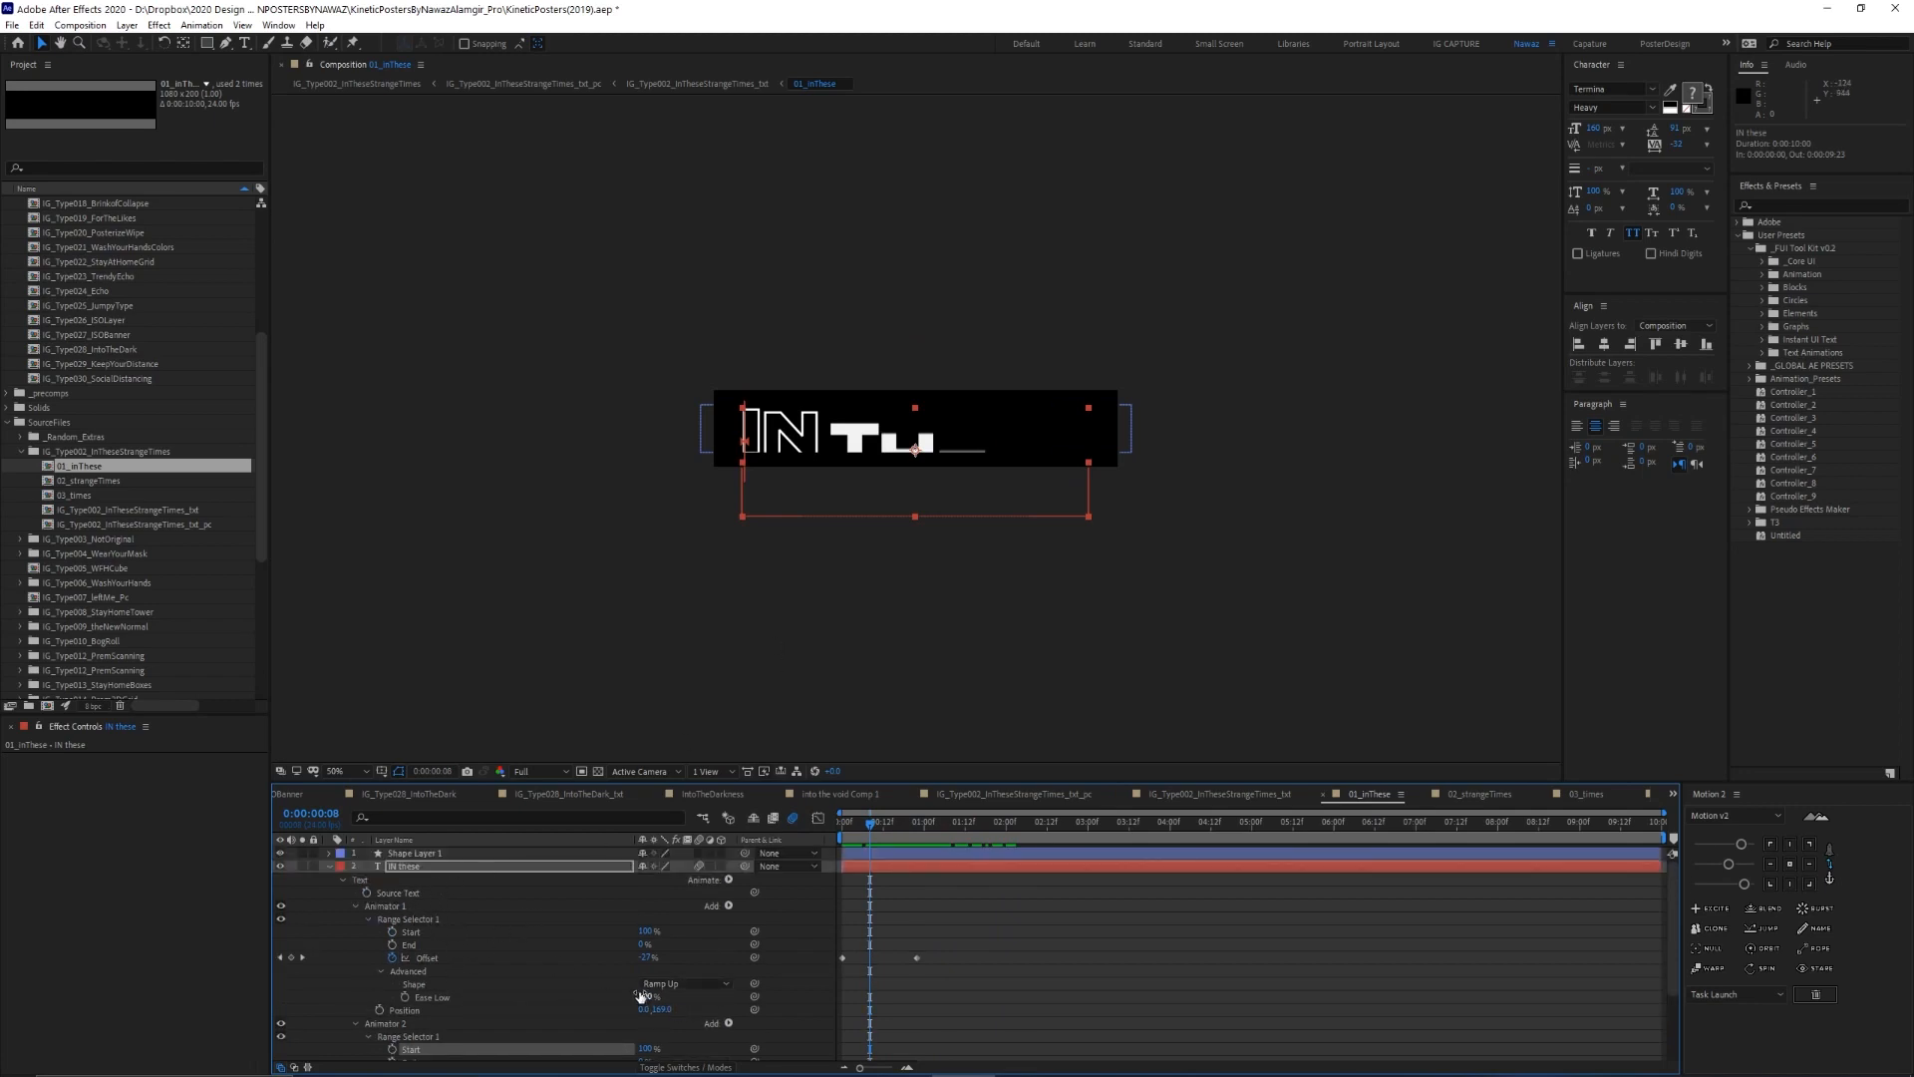
scroll(693, 989, "down", 1)
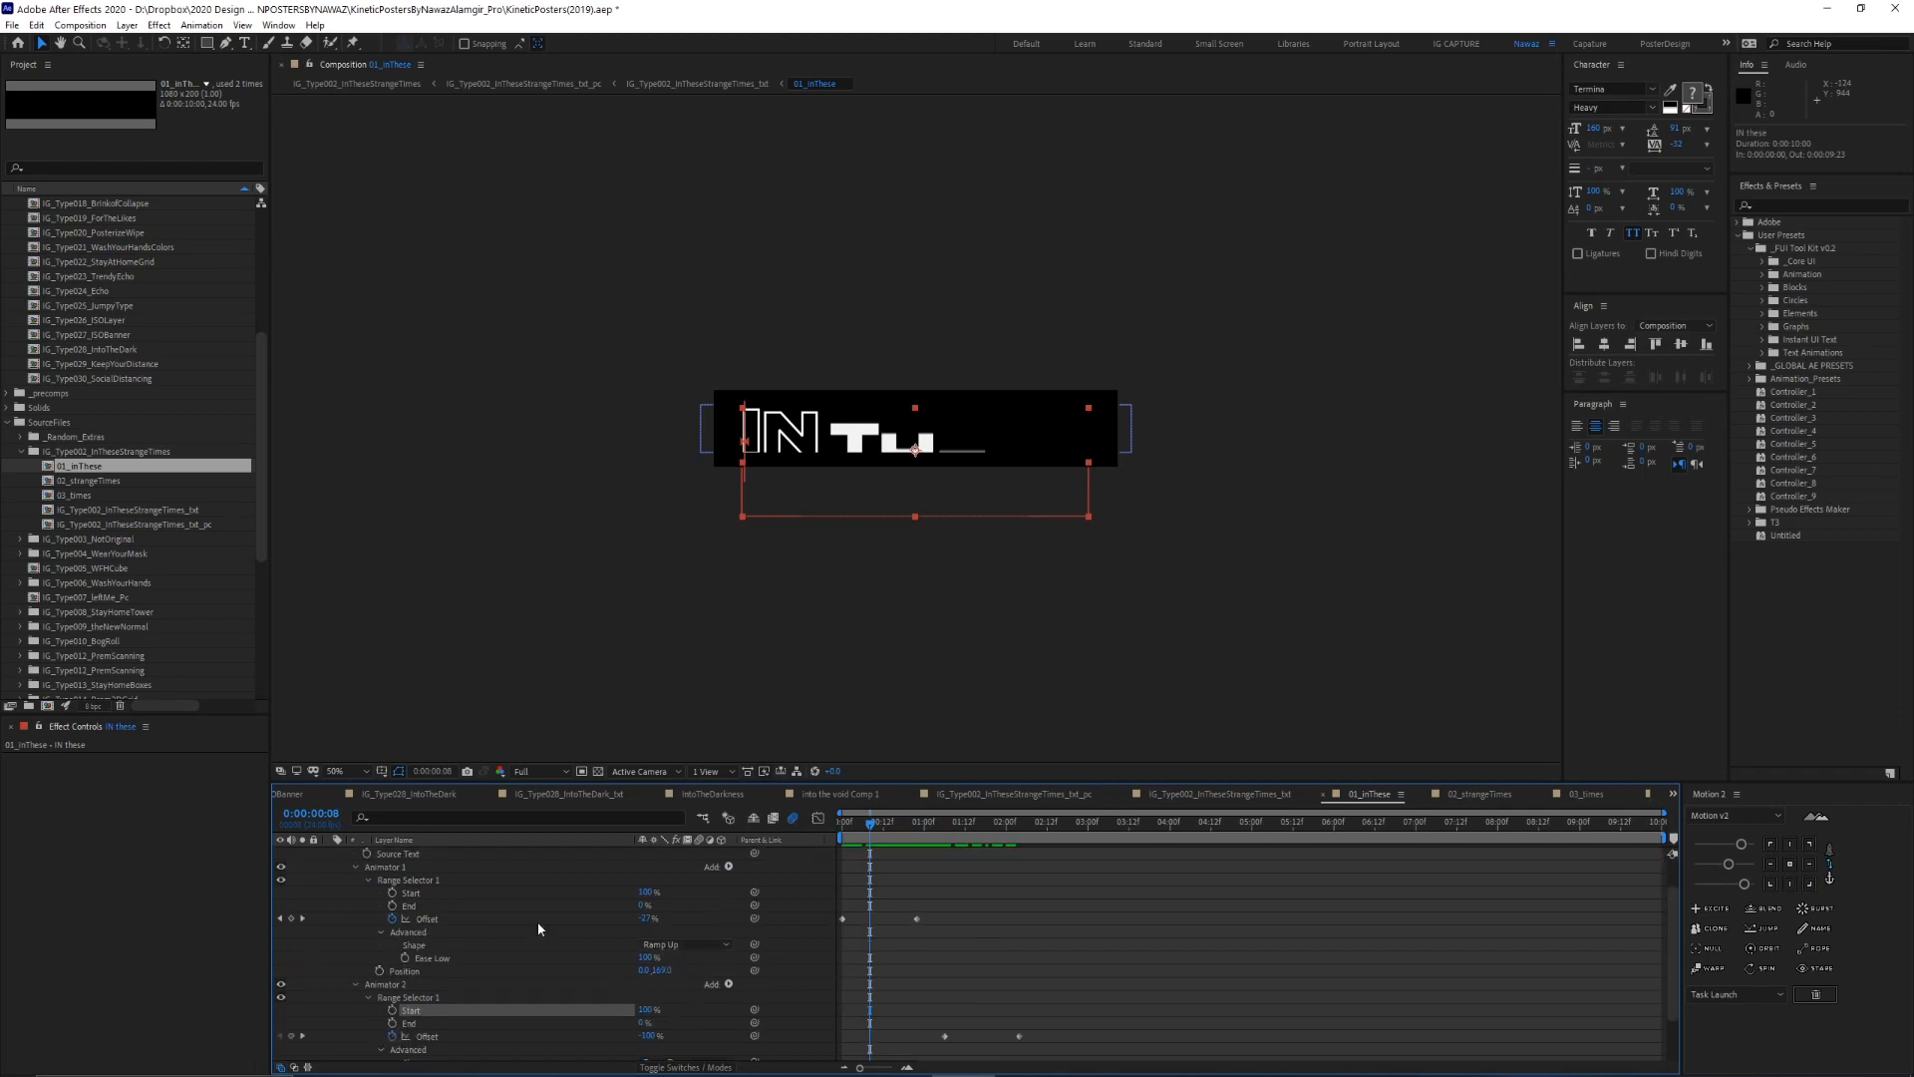
left_click(834, 828)
left_click_drag(859, 829, 1026, 847)
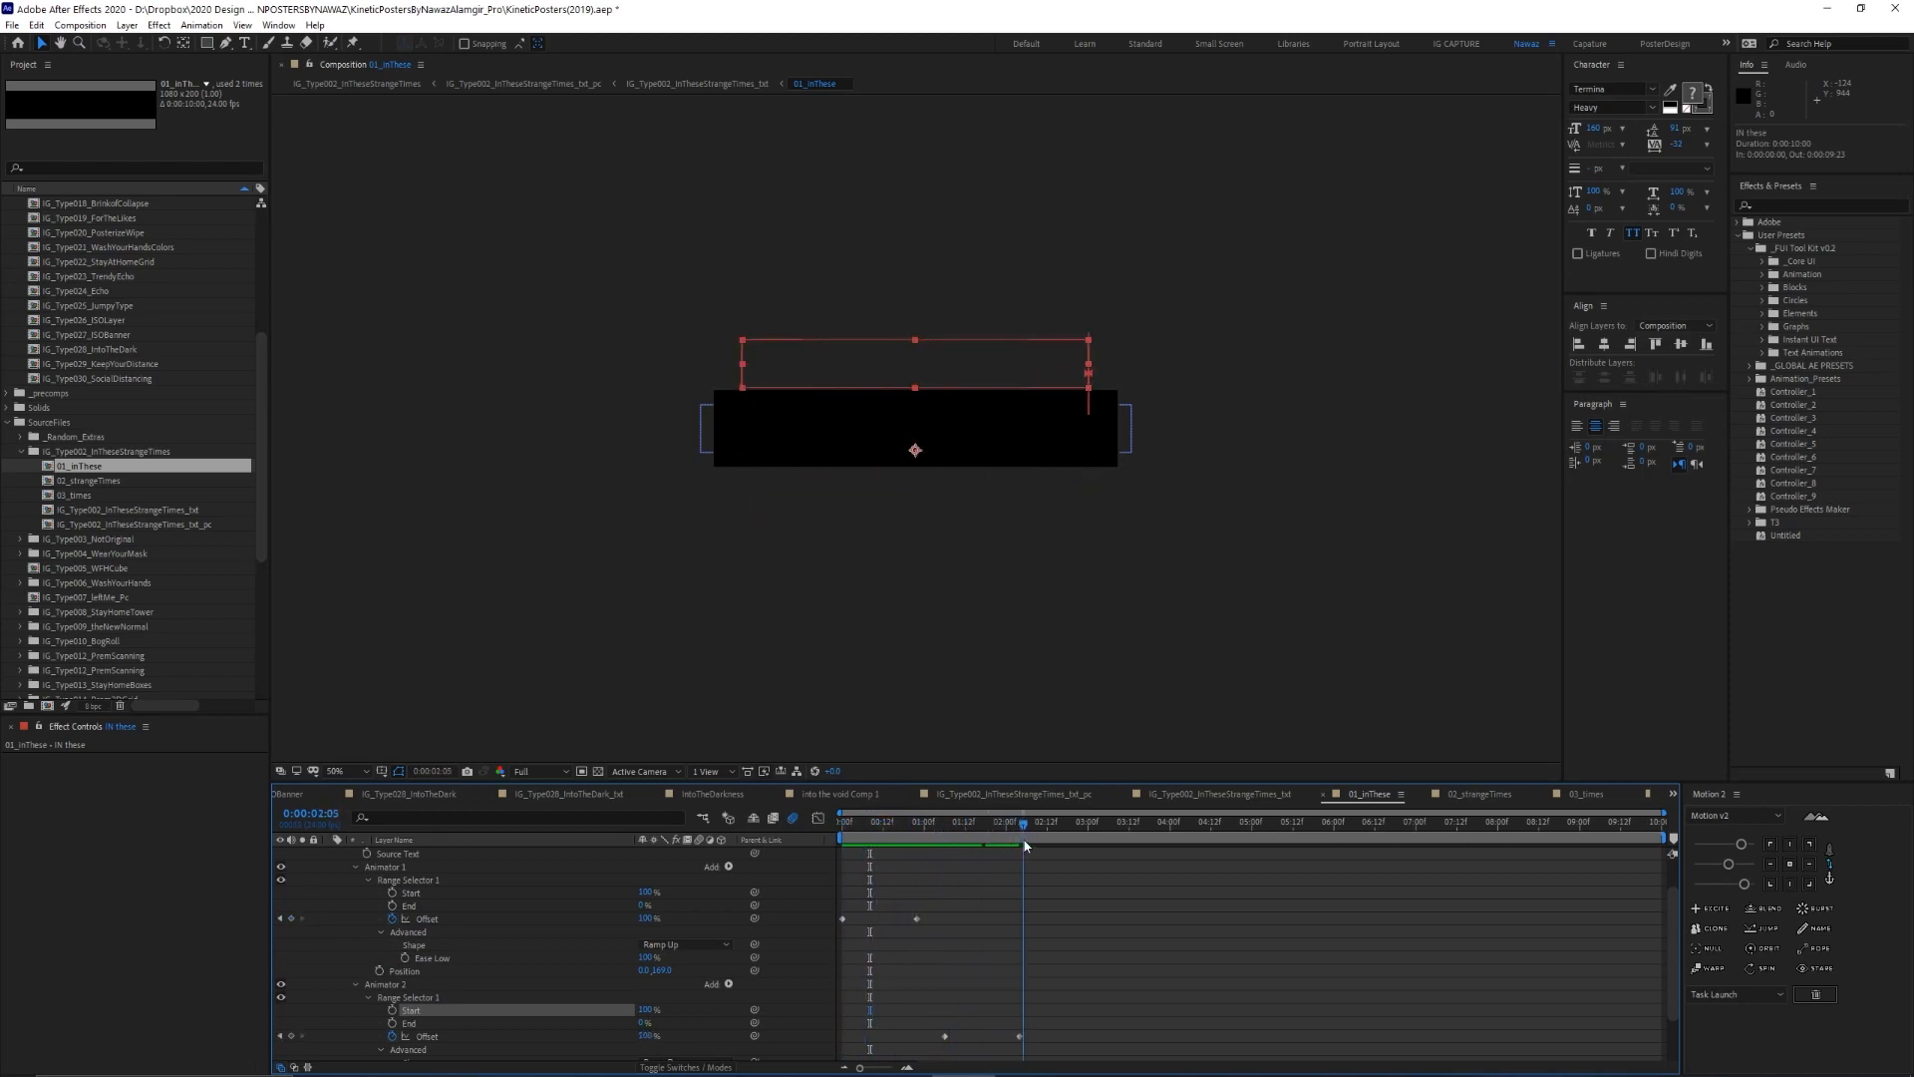
Open the 02_strangeTimes composition and show the modified properties of its shape layer and strange text layer
double_click(115, 481)
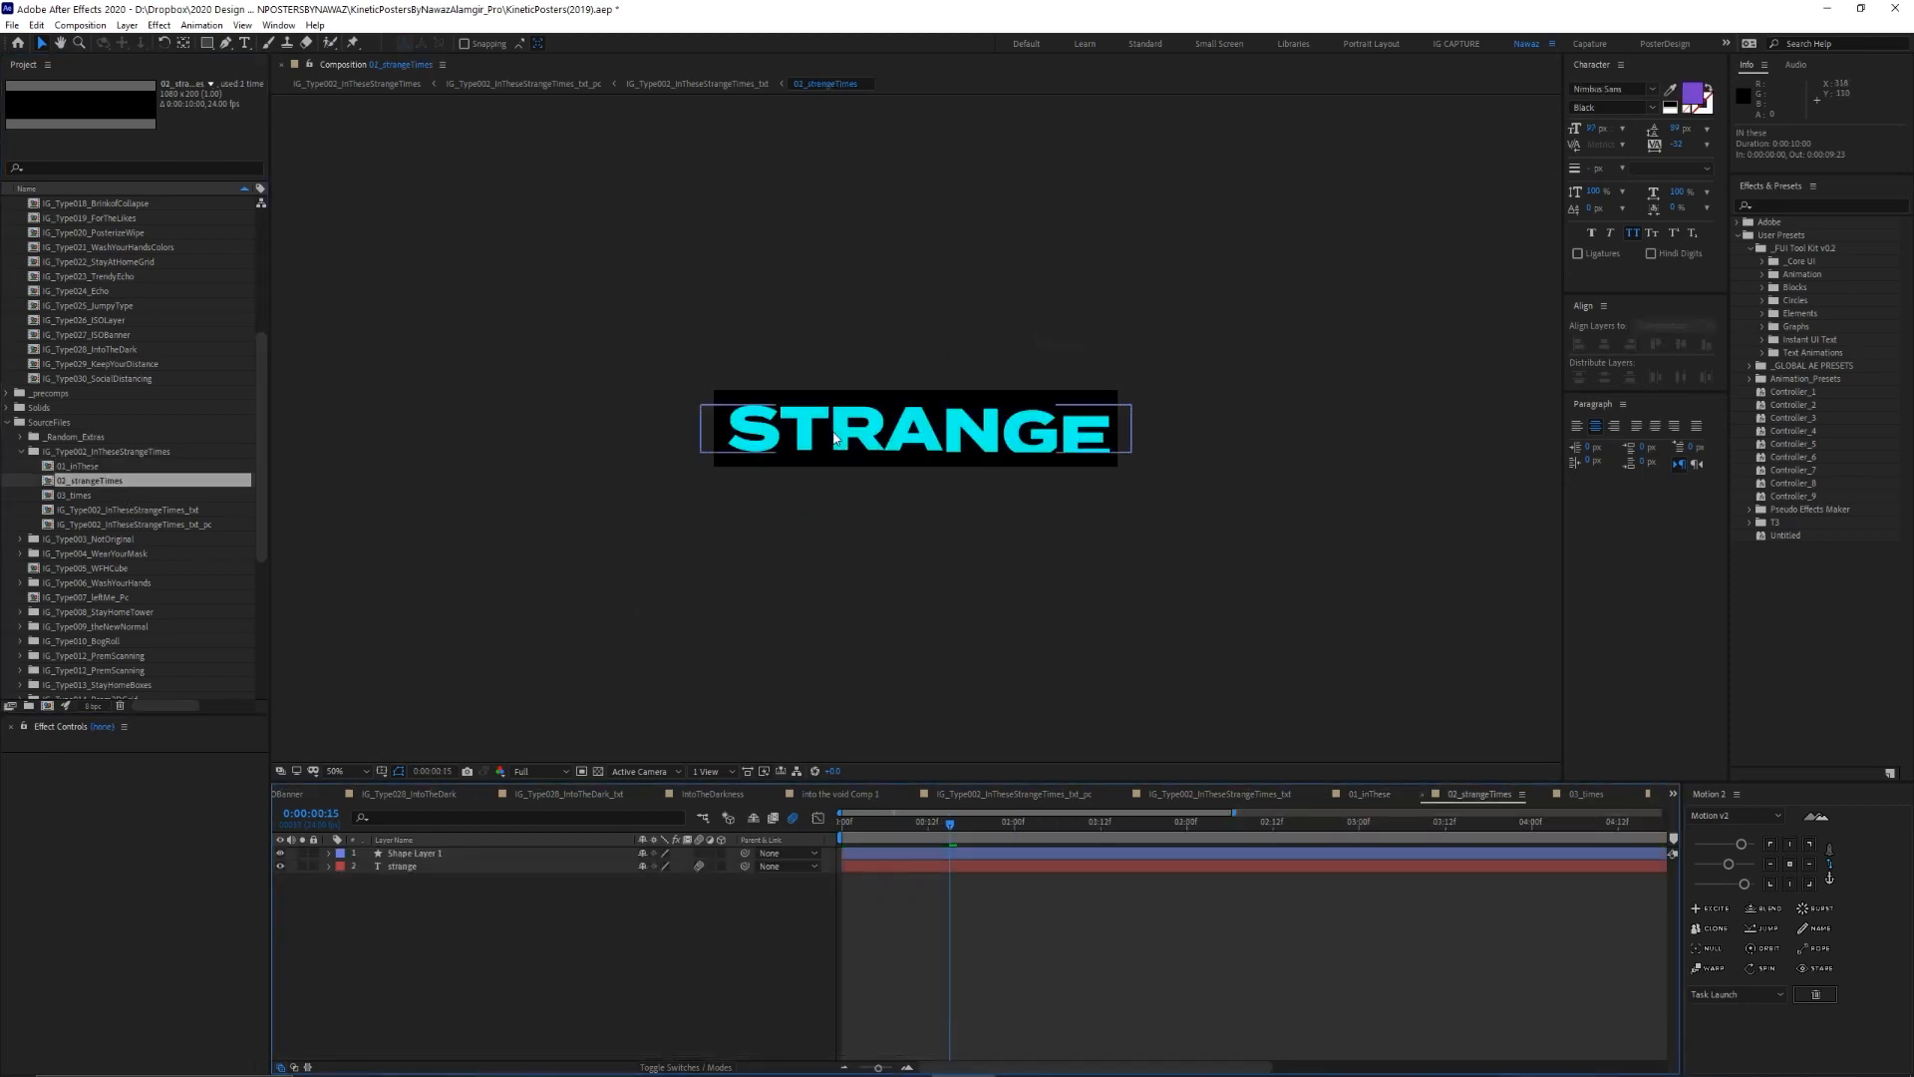
left_click(889, 429)
key("u")
key("u")
left_click(464, 996)
key("u")
key("u")
Scrub through 02_strangeTimes to examine the strange text's animators and their range selector keyframes
left_click_drag(965, 821, 863, 821)
key("space")
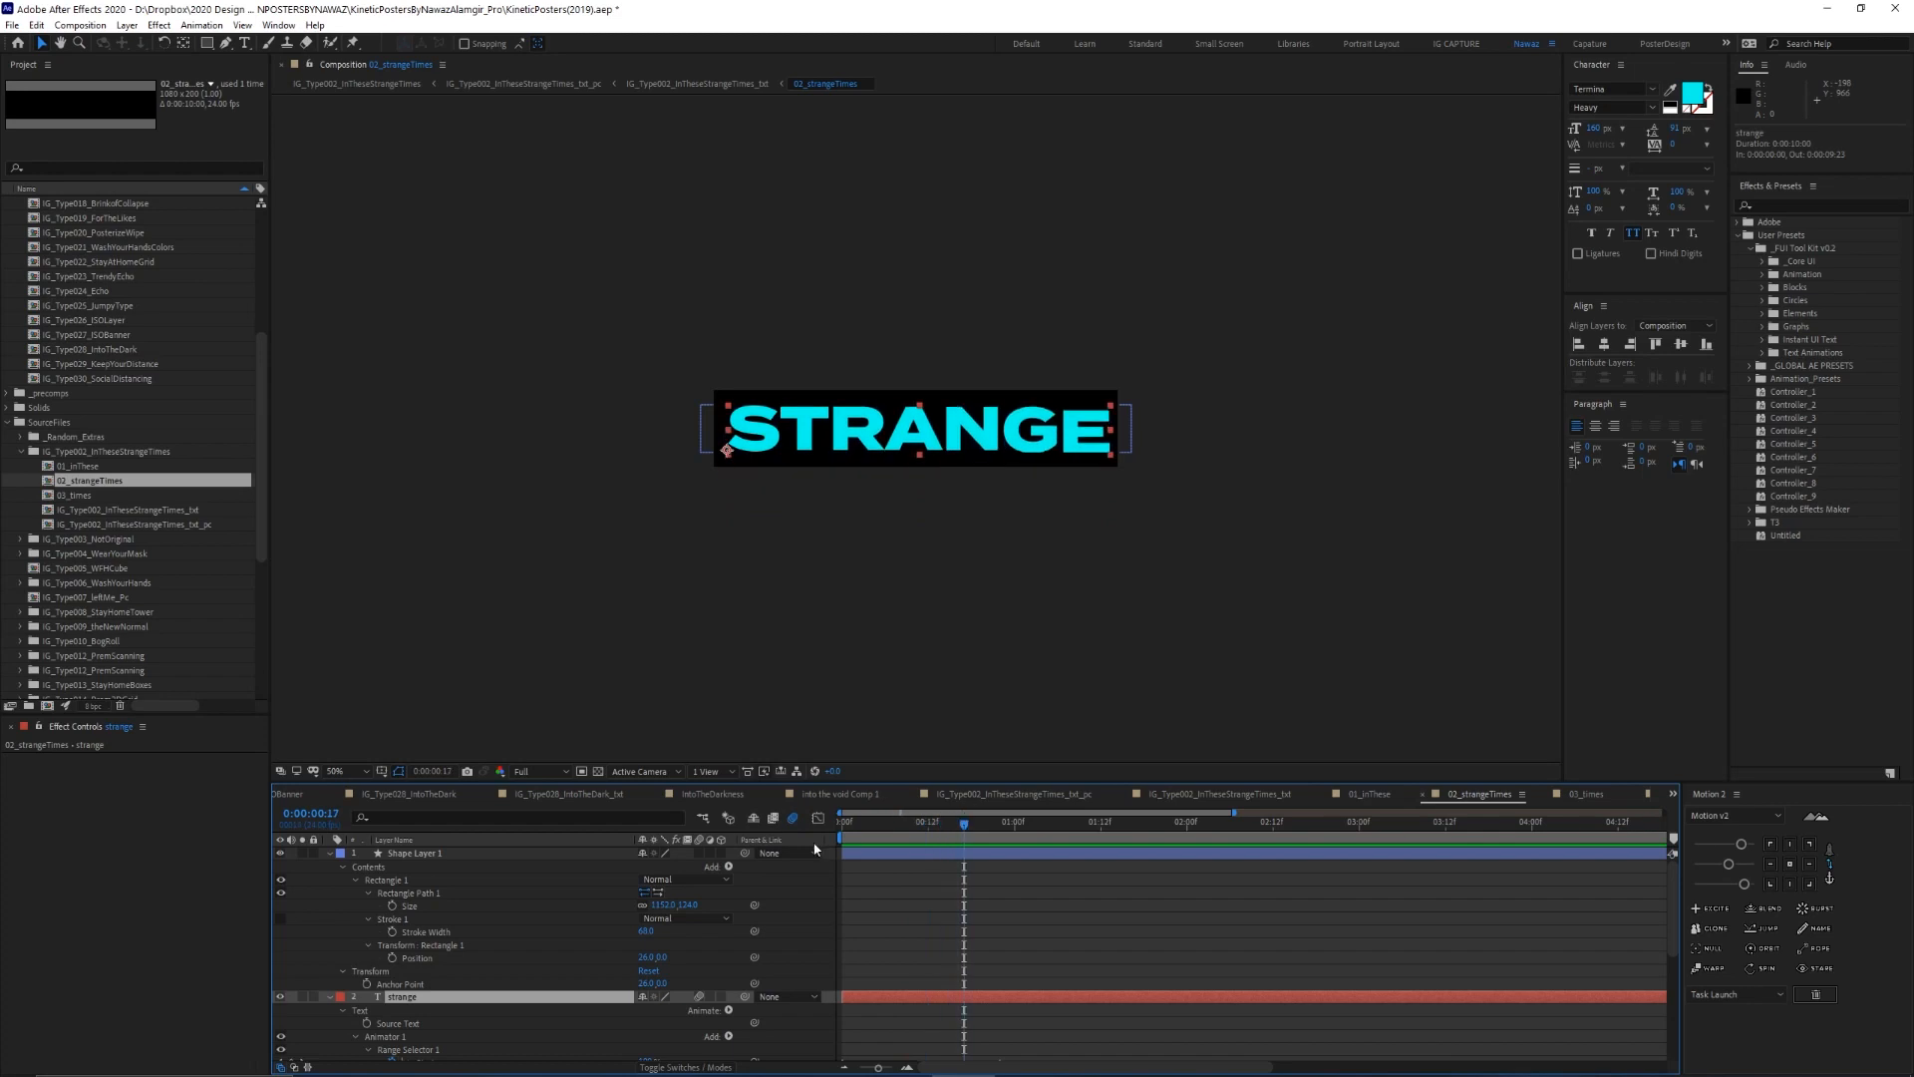
scroll(599, 947, "down", 4)
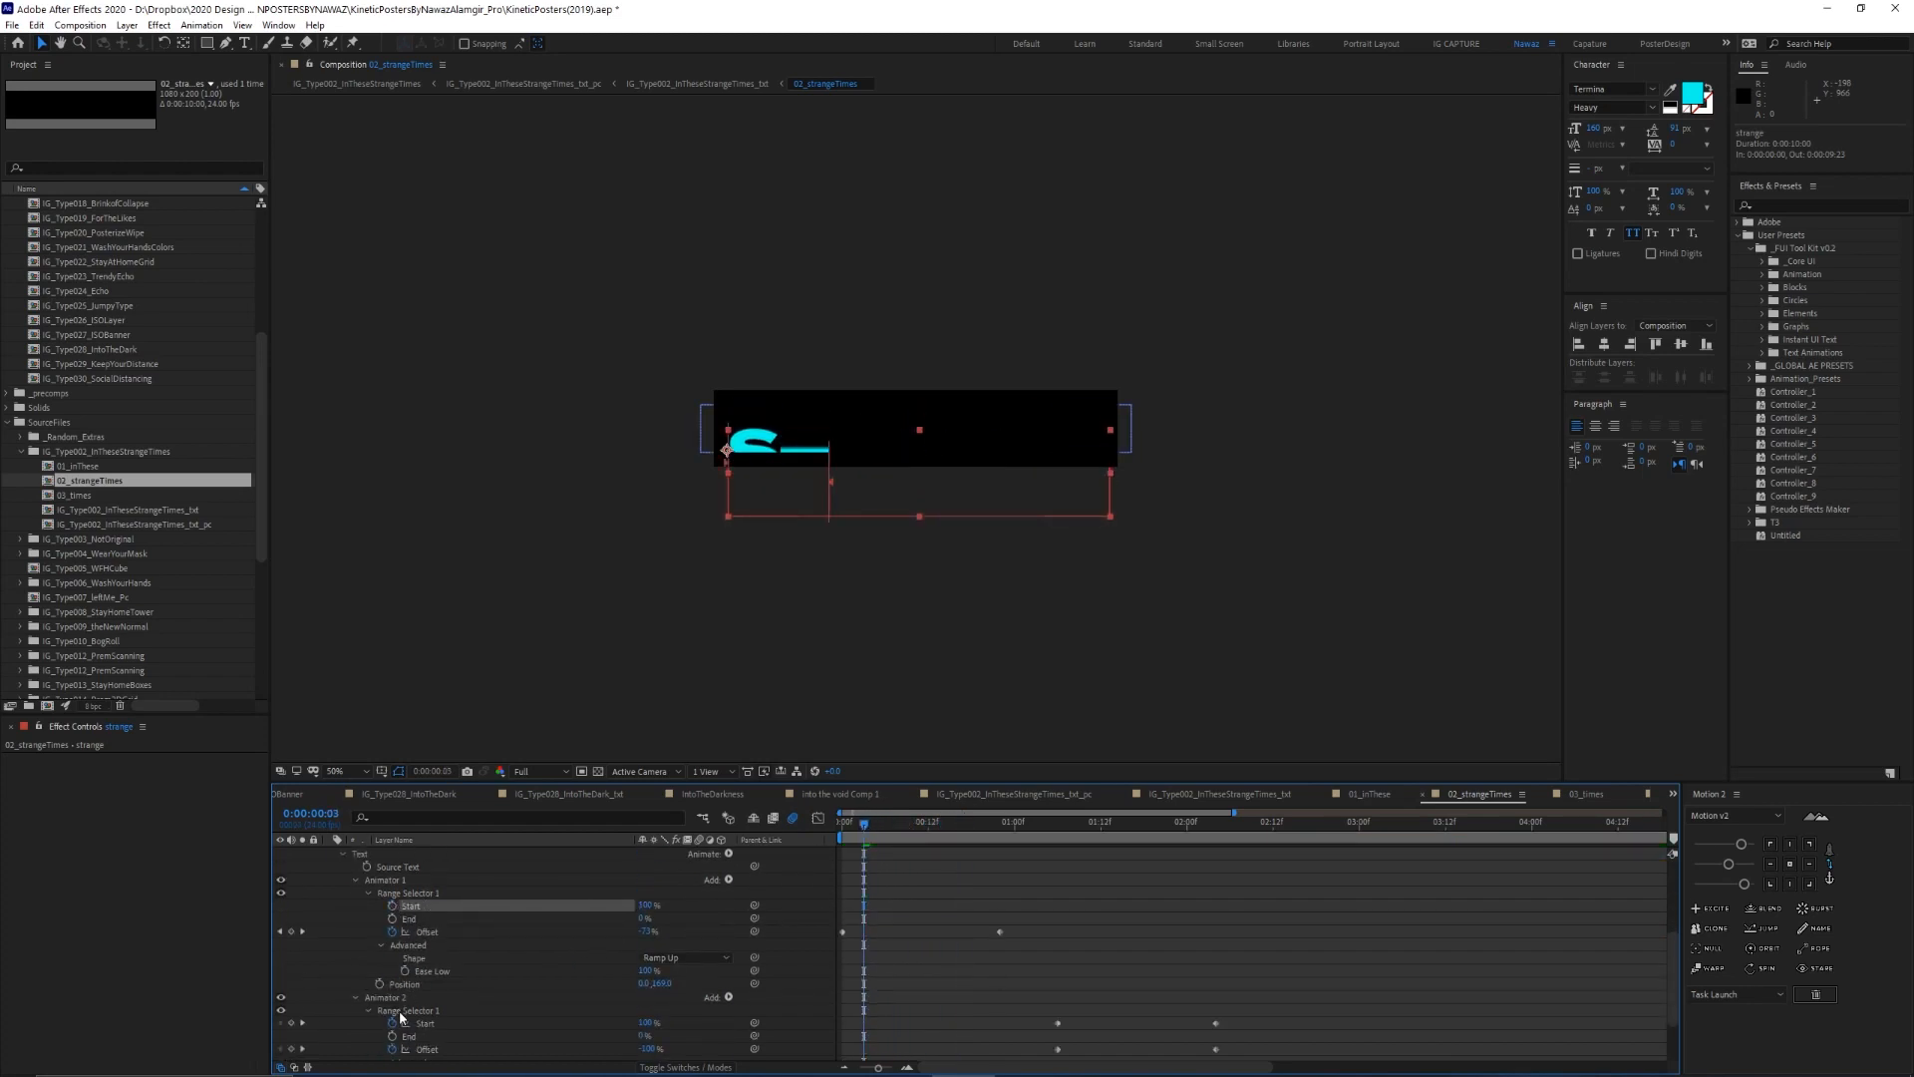
left_click_drag(860, 829, 1223, 830)
Go up through IG_Type002_InTheseStrangeTimes_txt to the main IG_Type002_InTheseStrangeTimes composition and preview it
key("Tab")
left_click(329, 624)
key("Tab")
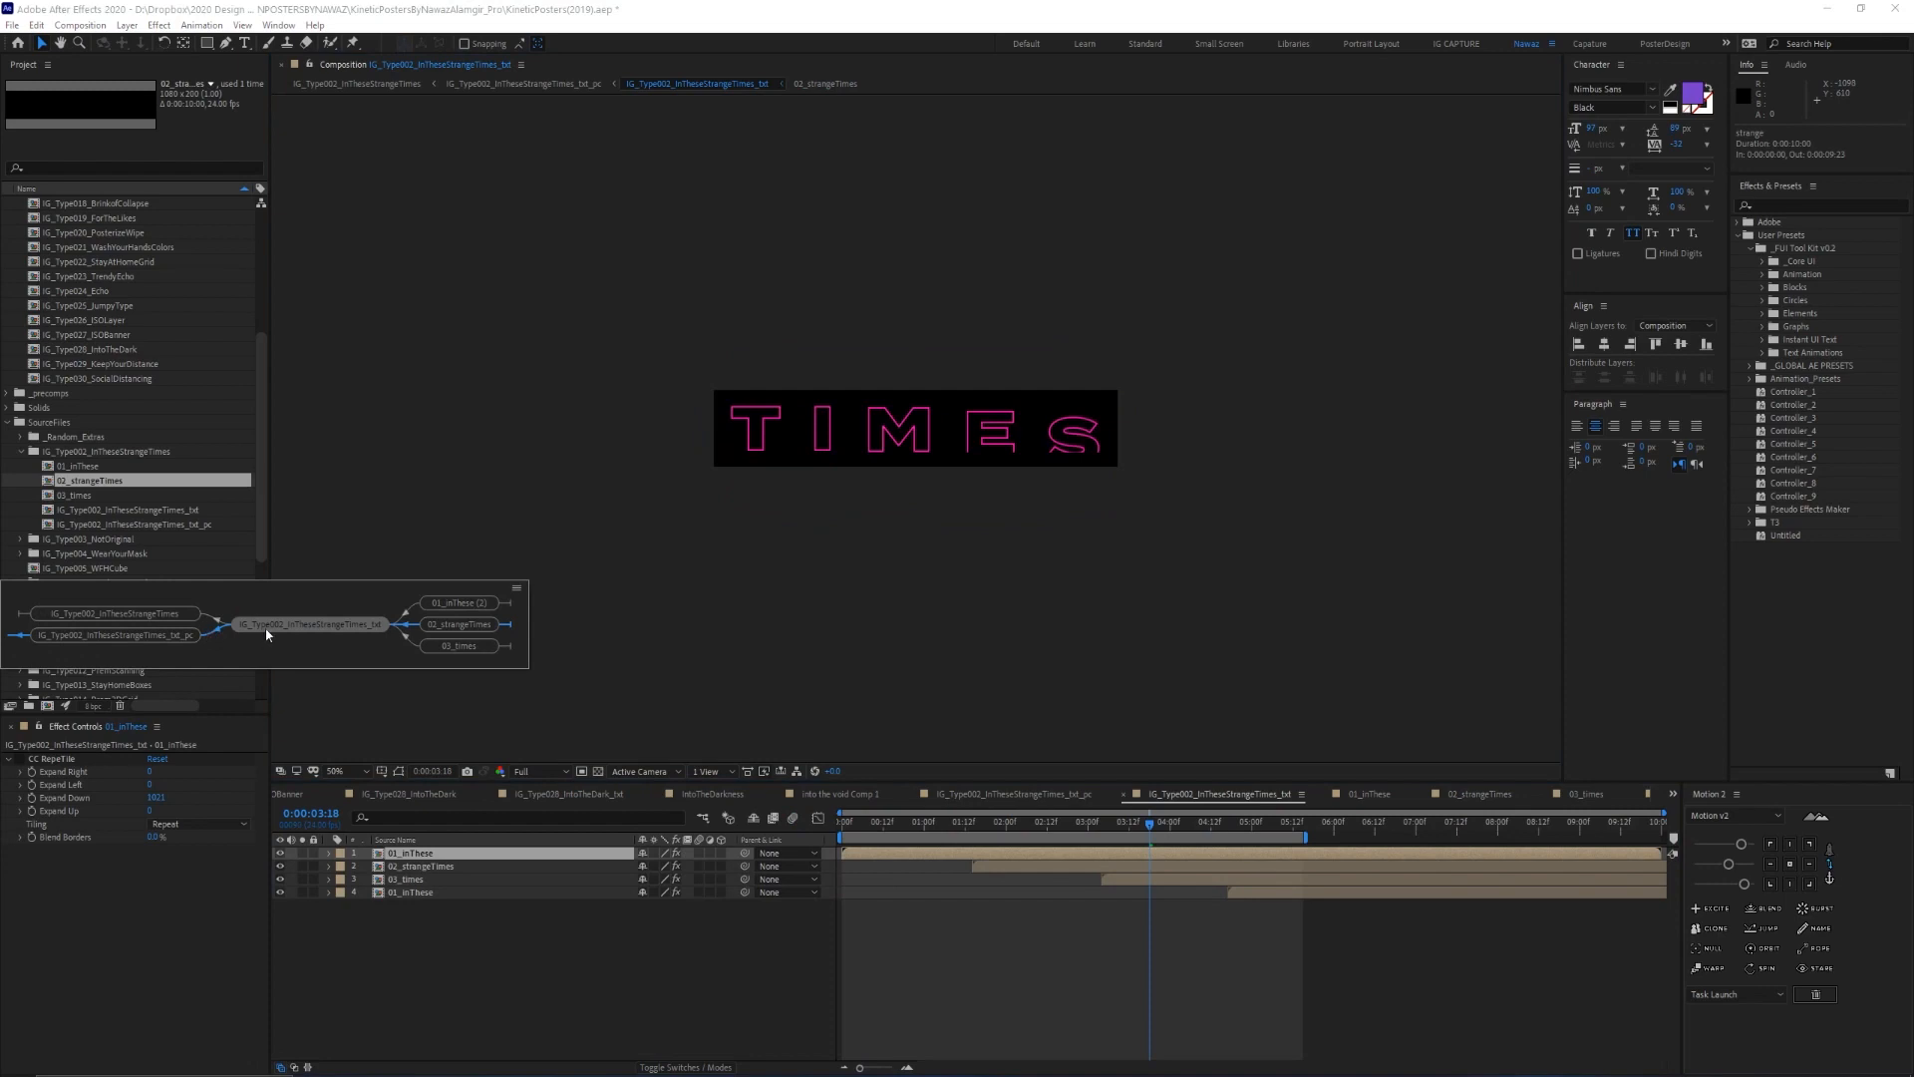
left_click(177, 621)
mouse_move(788, 815)
left_mouse_down()
mouse_move(1555, 810)
mouse_move(817, 814)
left_mouse_up()
key("space")
key("space")
In the nested IG_Type002_InTheseStrangeTimes_txt composition, shift the 03_times layer slightly earlier to start at 0:00:03:02
double_click(433, 881)
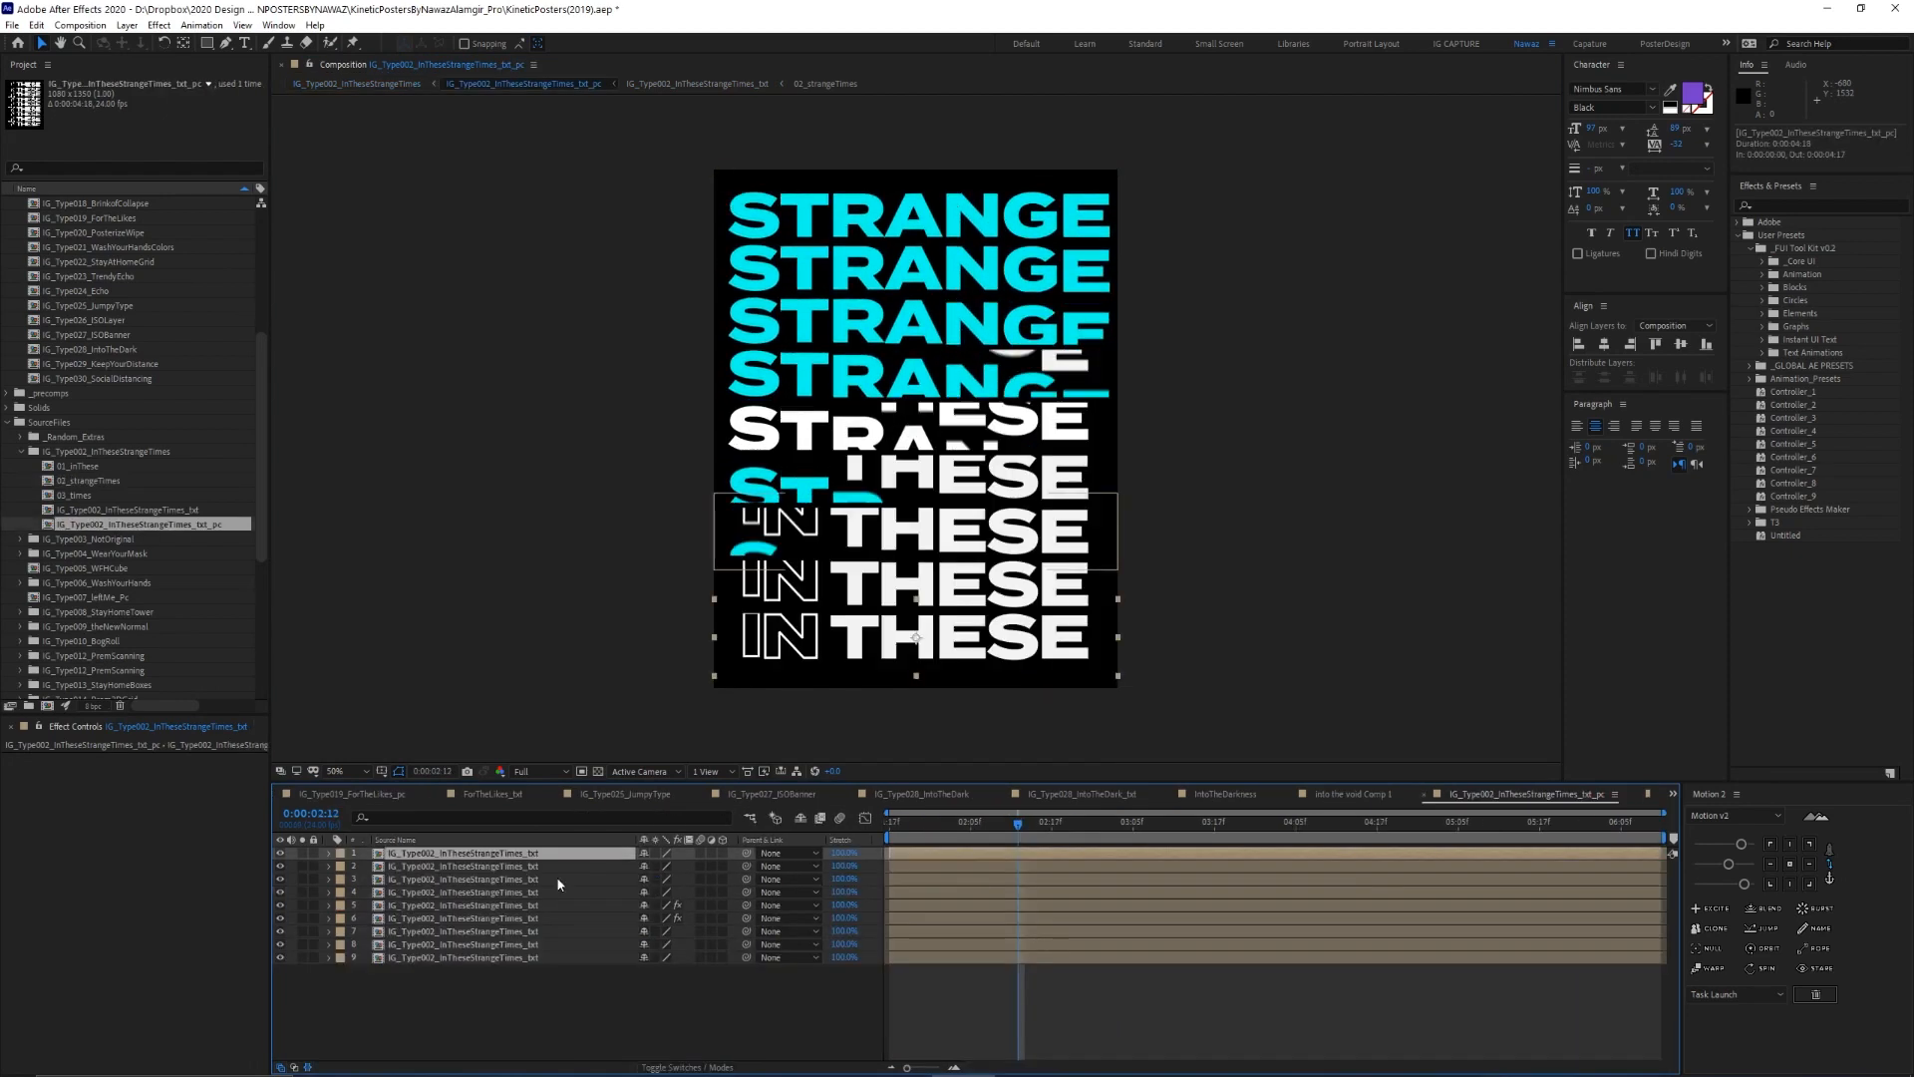
left_click(908, 824)
double_click(501, 854)
left_click_drag(904, 821, 1123, 881)
left_click(1005, 870)
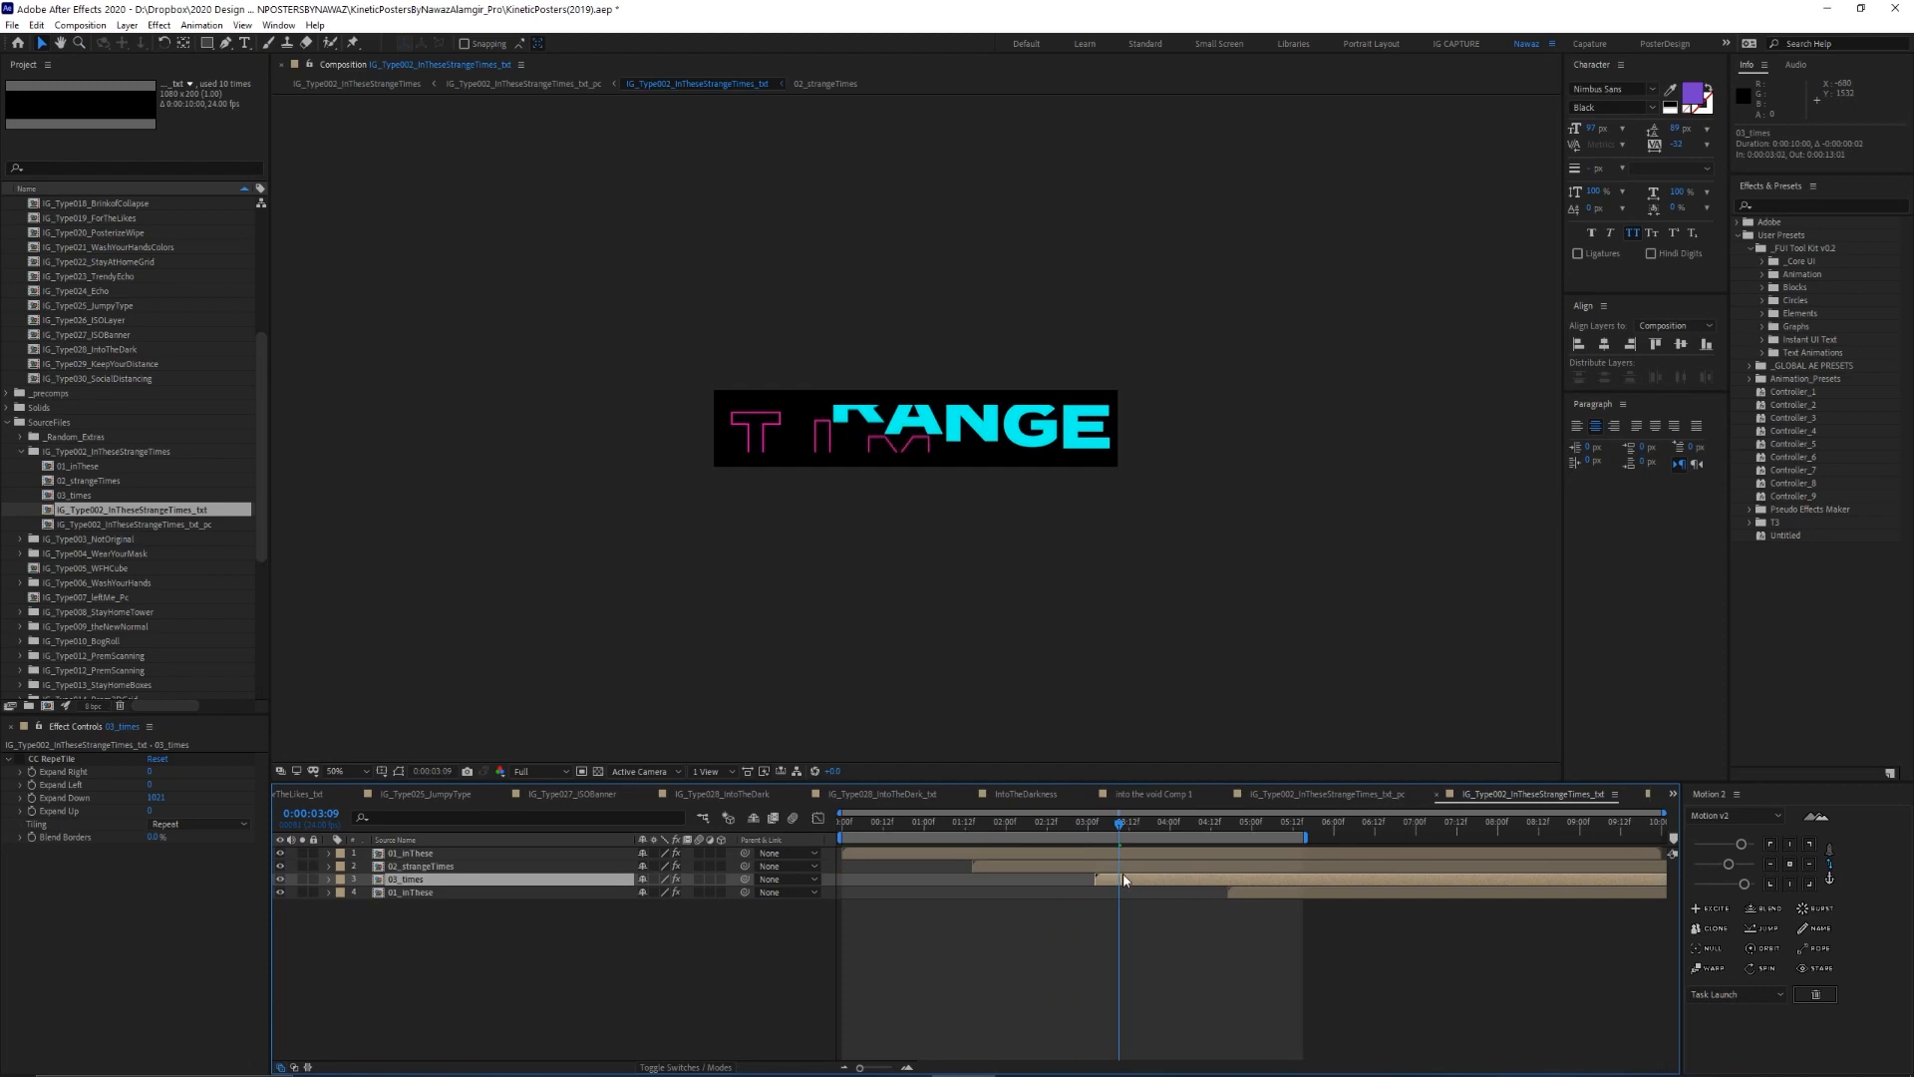
Shift the last 01_inThese layer slightly earlier to start at 0:00:04:16 and preview the word transitions
left_click(1055, 826)
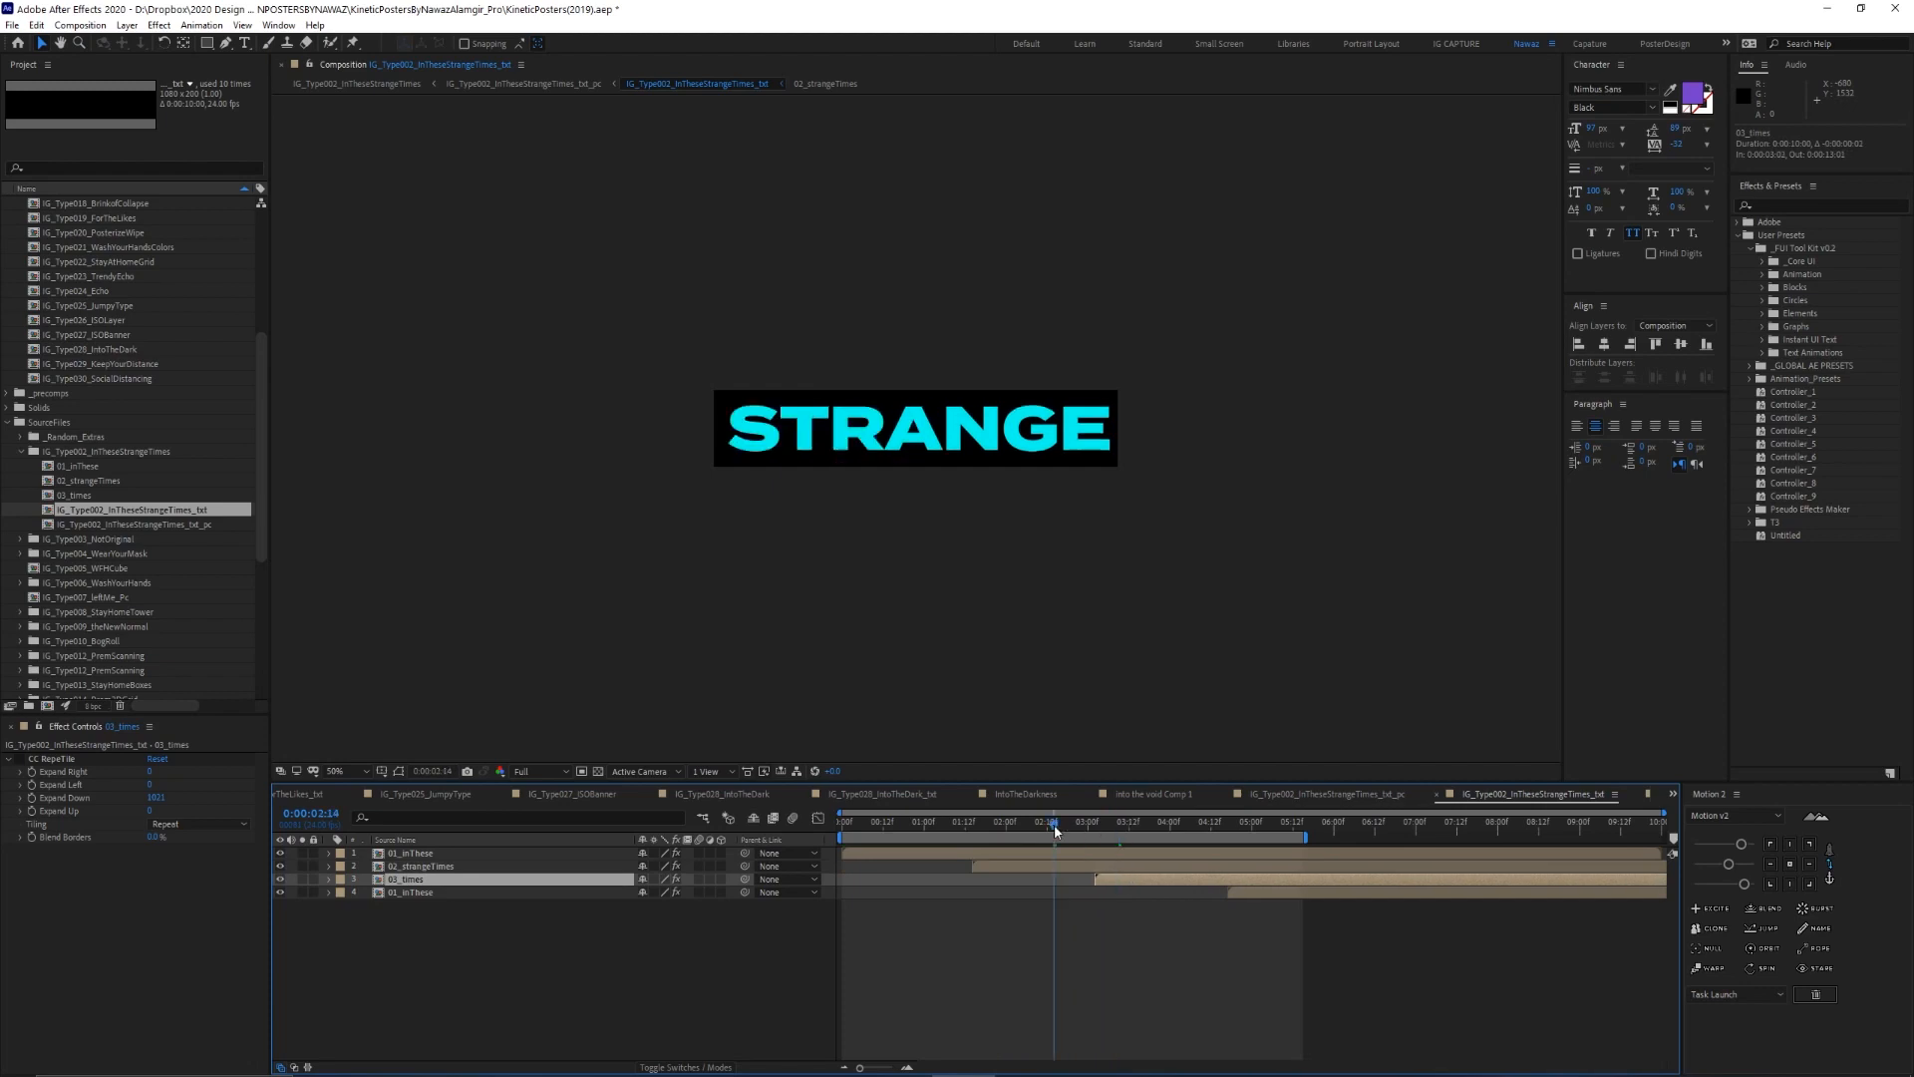
left_click_drag(1103, 833, 1243, 823)
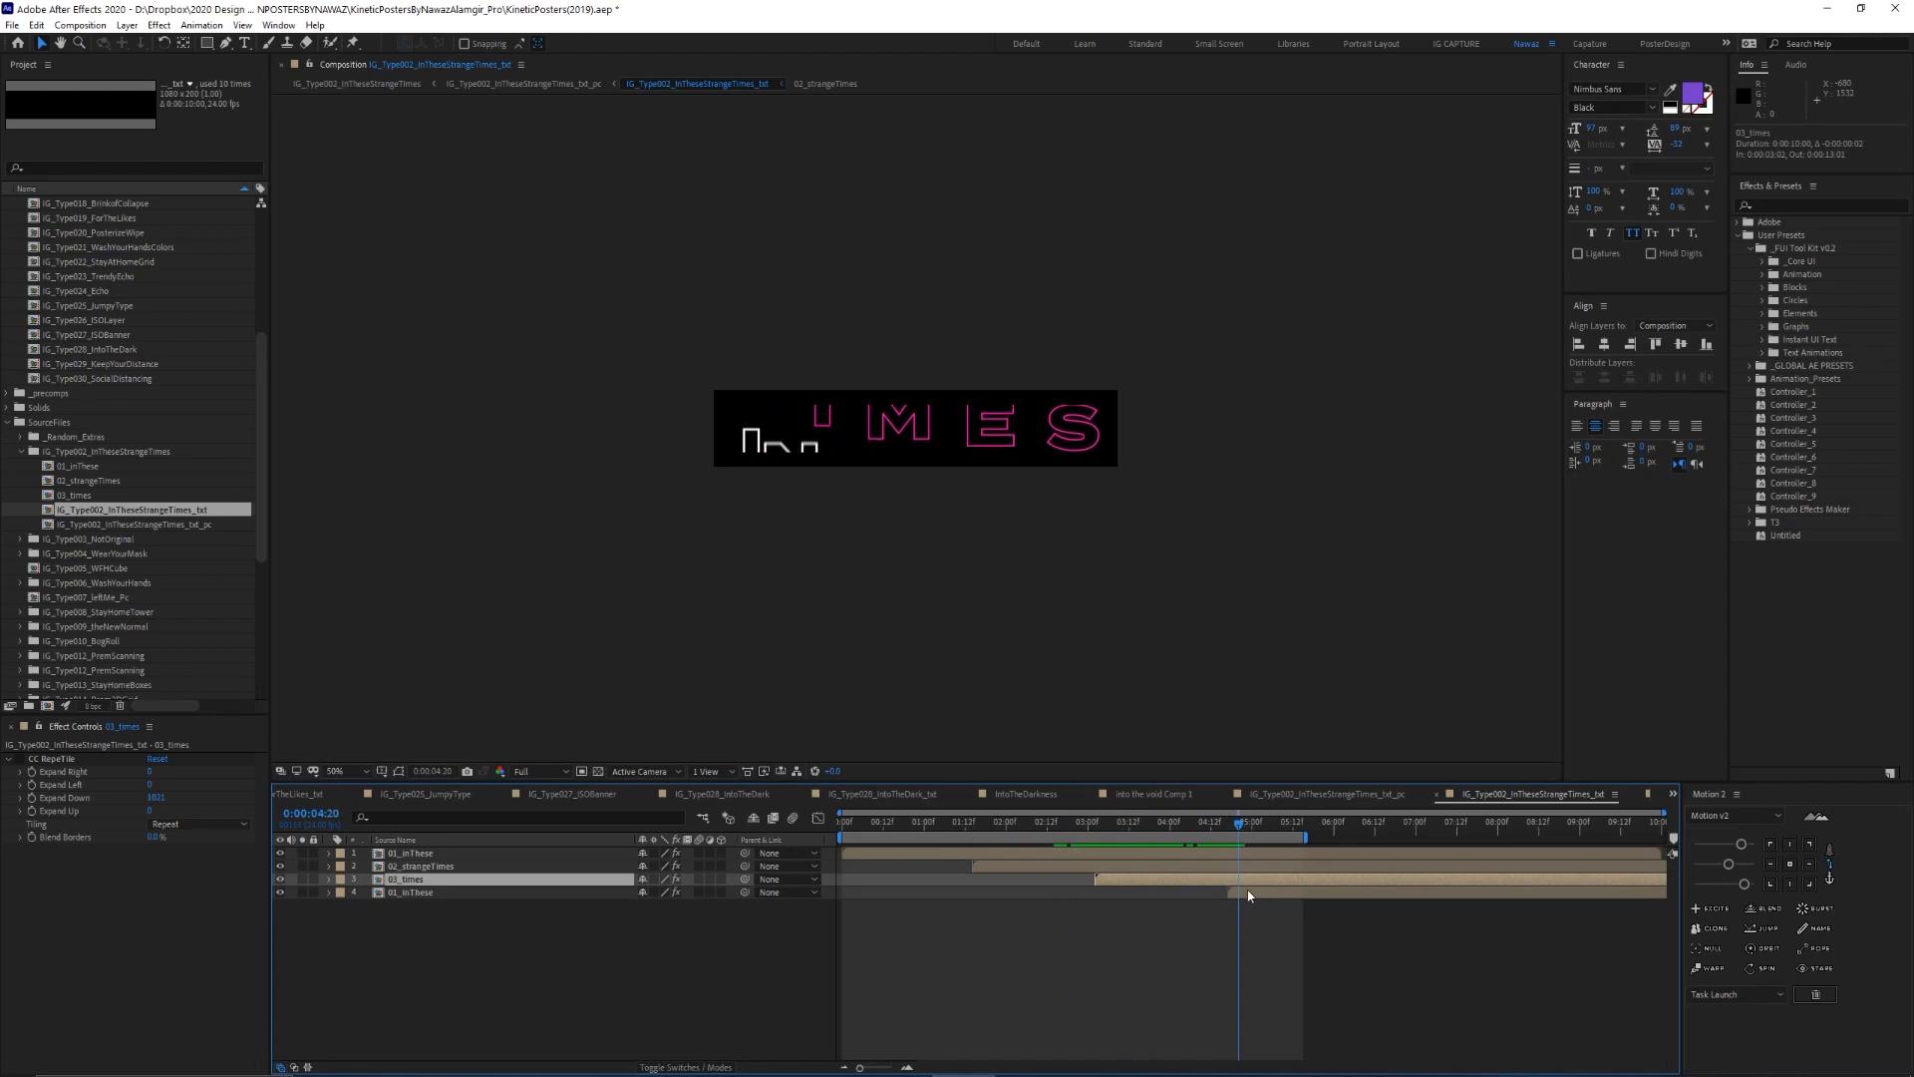
left_click_drag(1248, 894, 1241, 893)
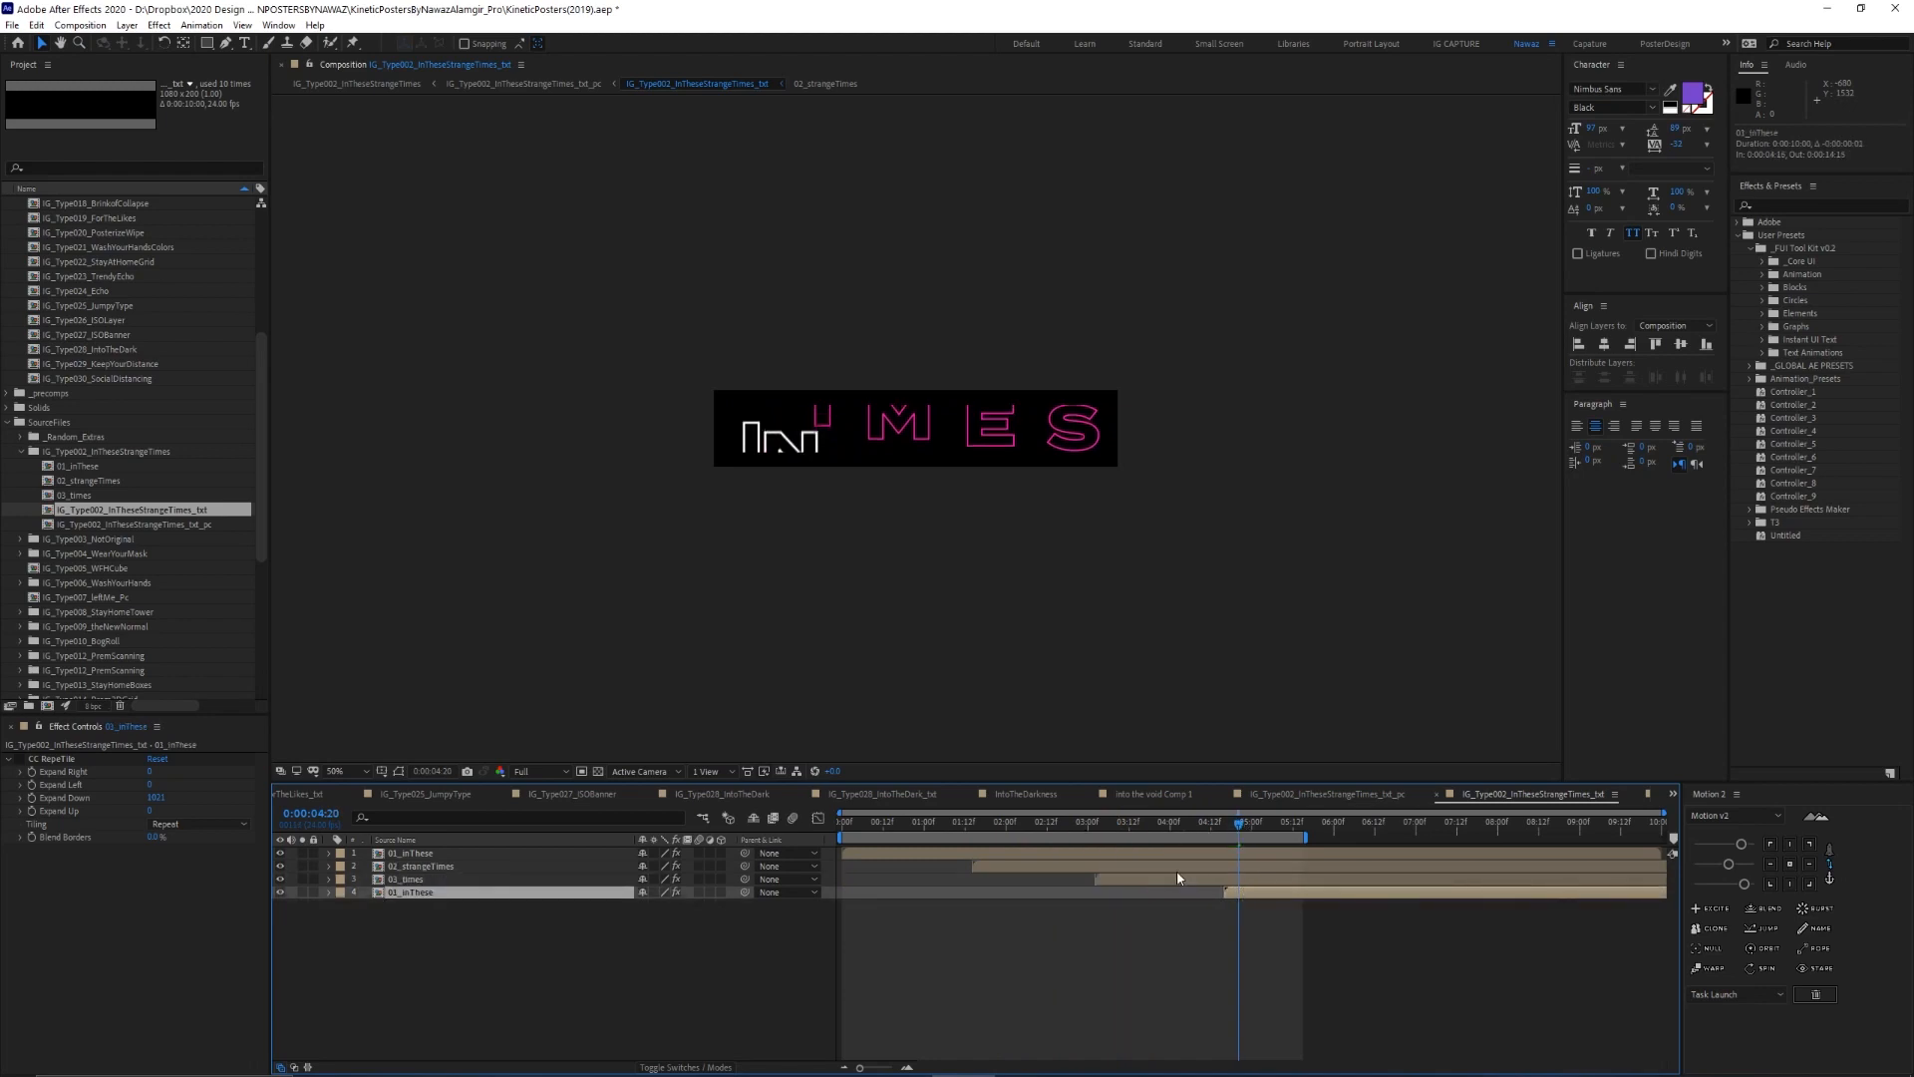
key("space")
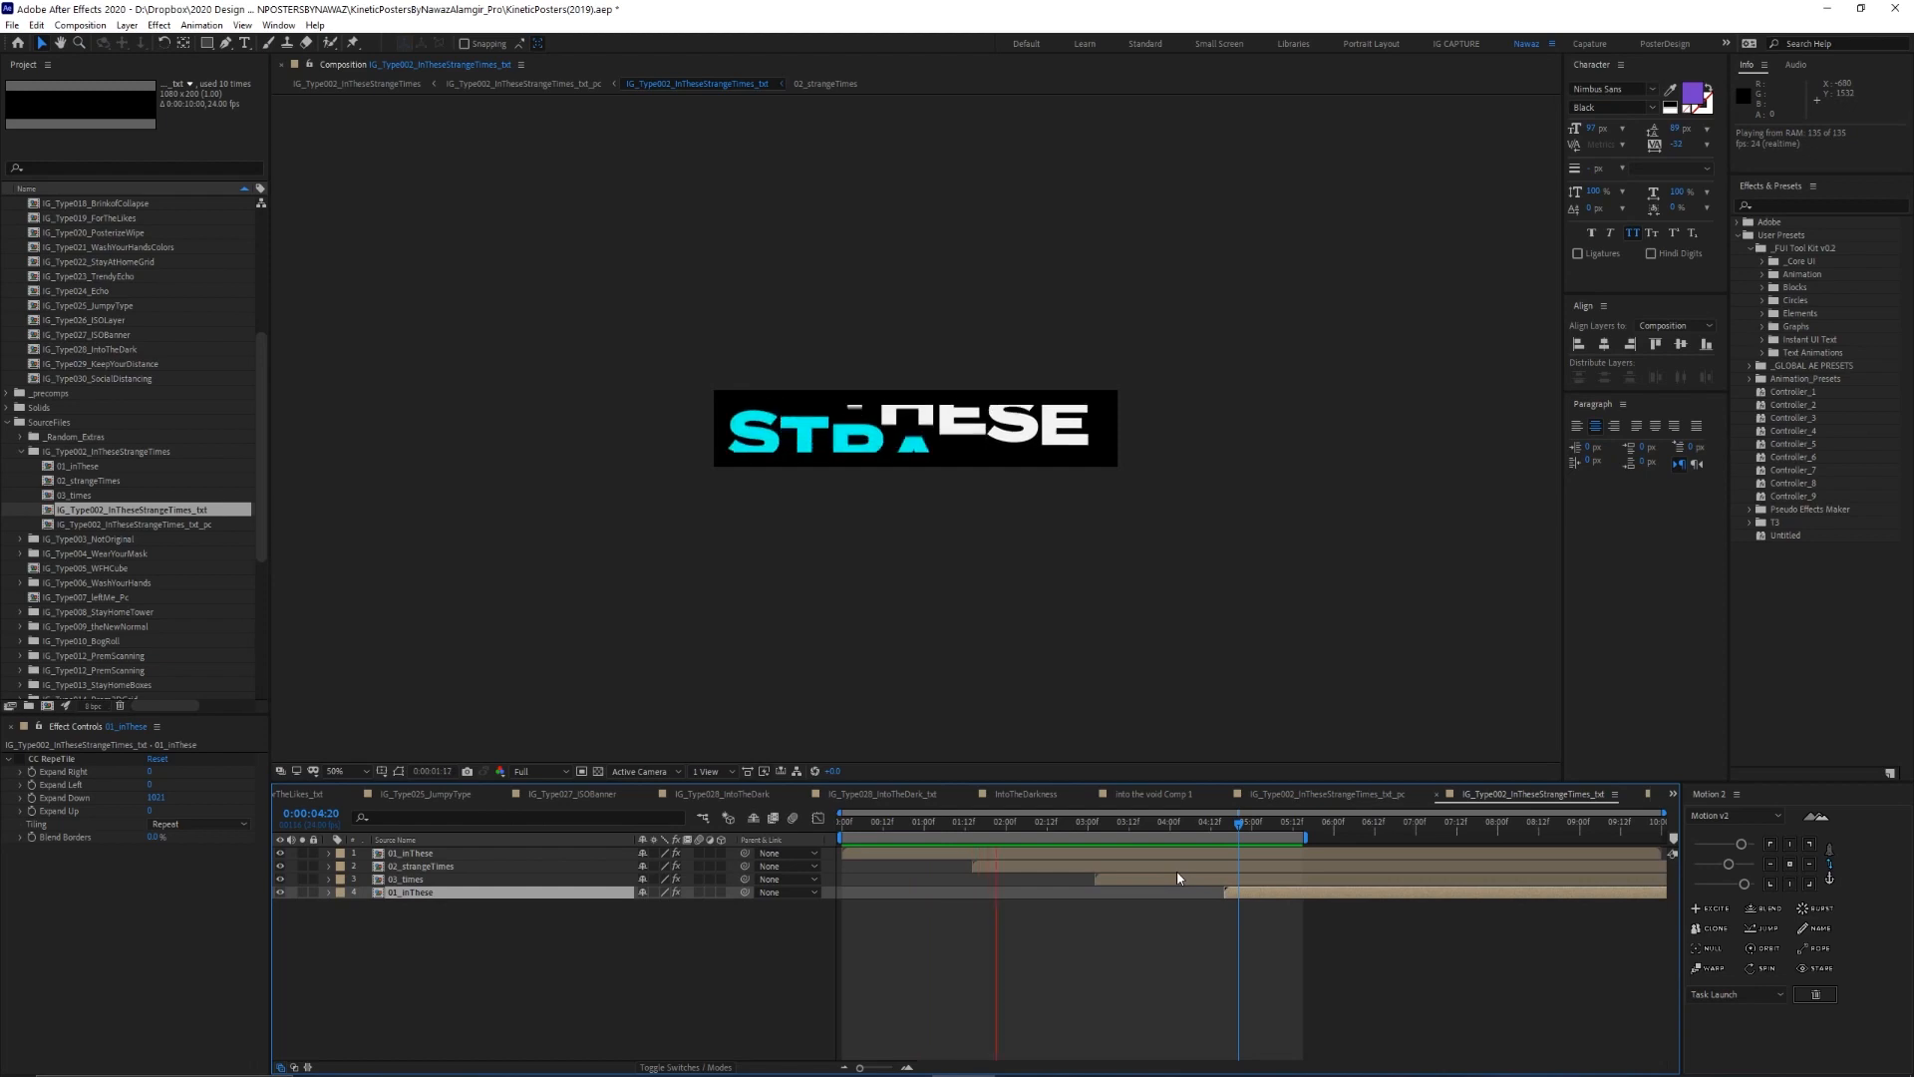
key("space")
Go up to the parent composition IG_Type002_InTheseStrangeTimes_txt_pc and preview it
key("Tab")
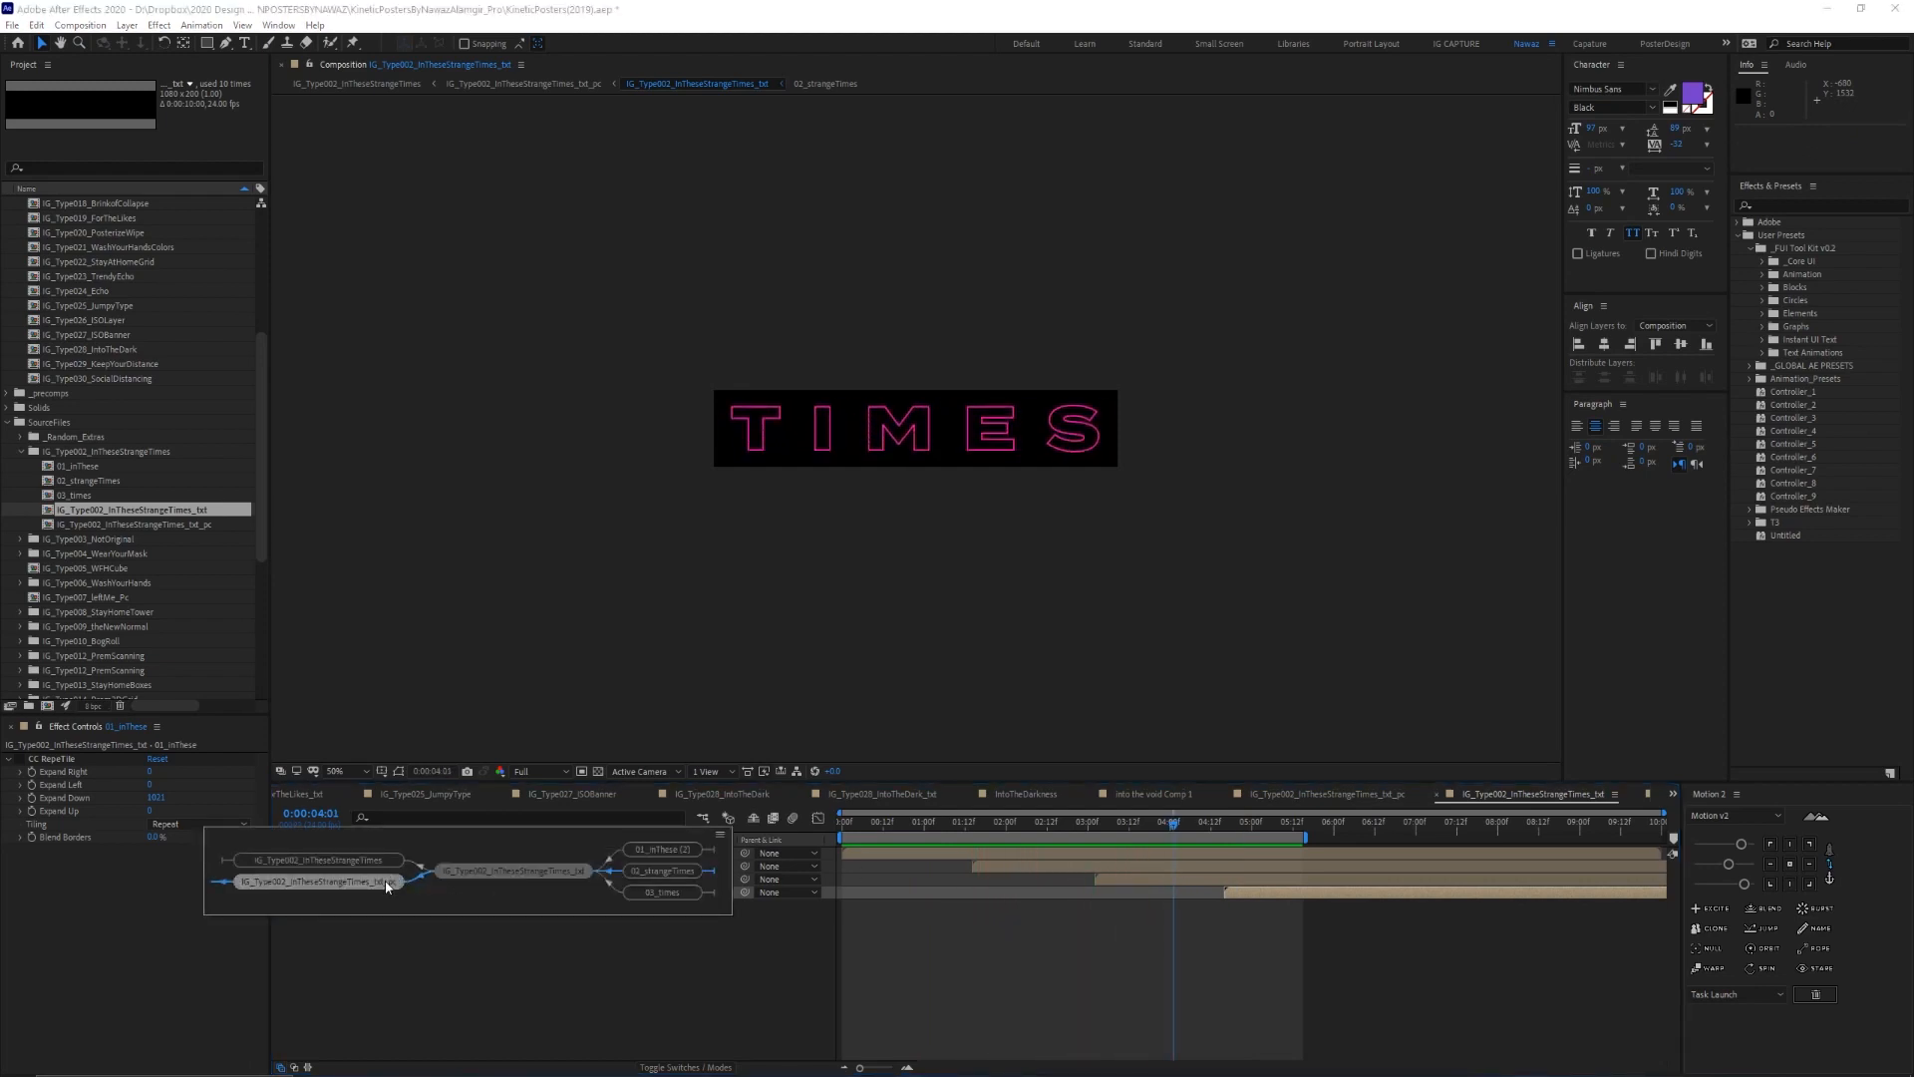
left_click(387, 885)
key("space")
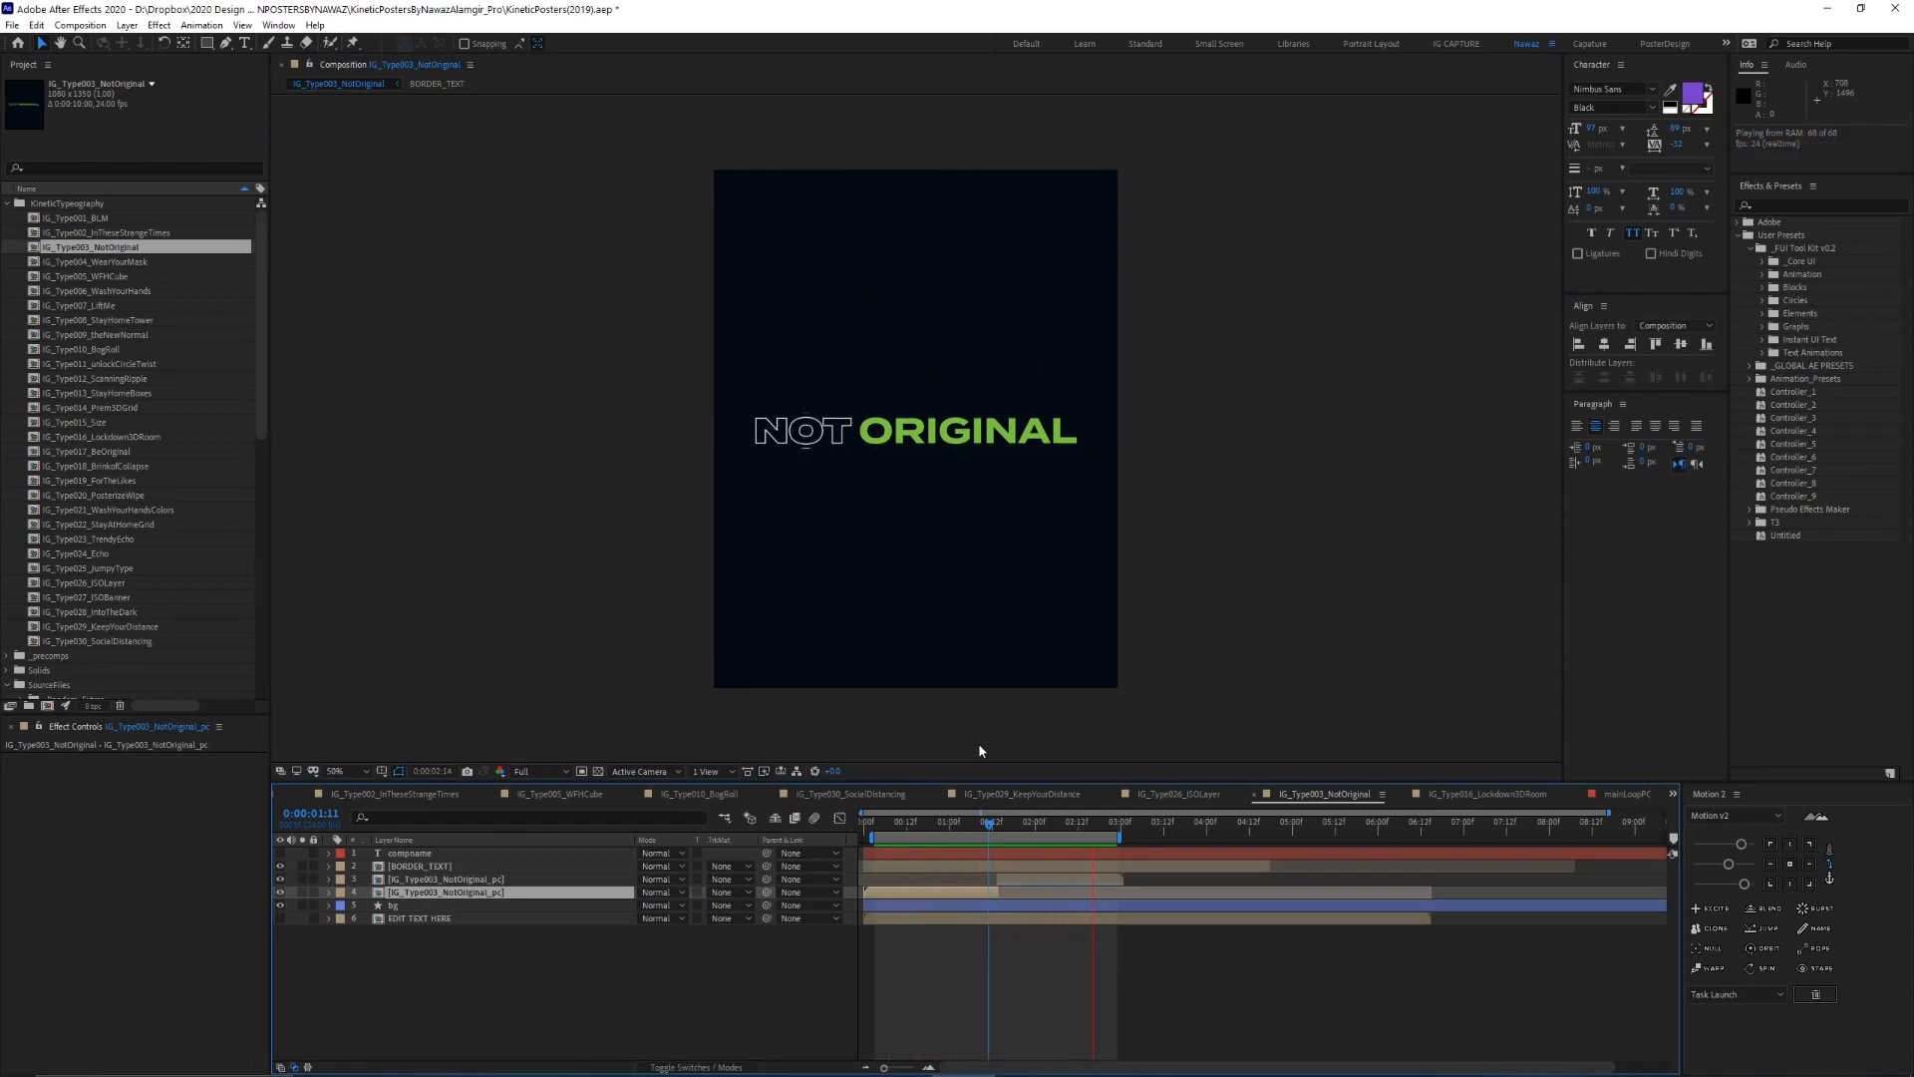
Scrub IG_Type003_NotOriginal, then open its nested IG_Type003_NotOriginal_pc and the IG_Type003_NotOriginal_txt composition inside it
key("space")
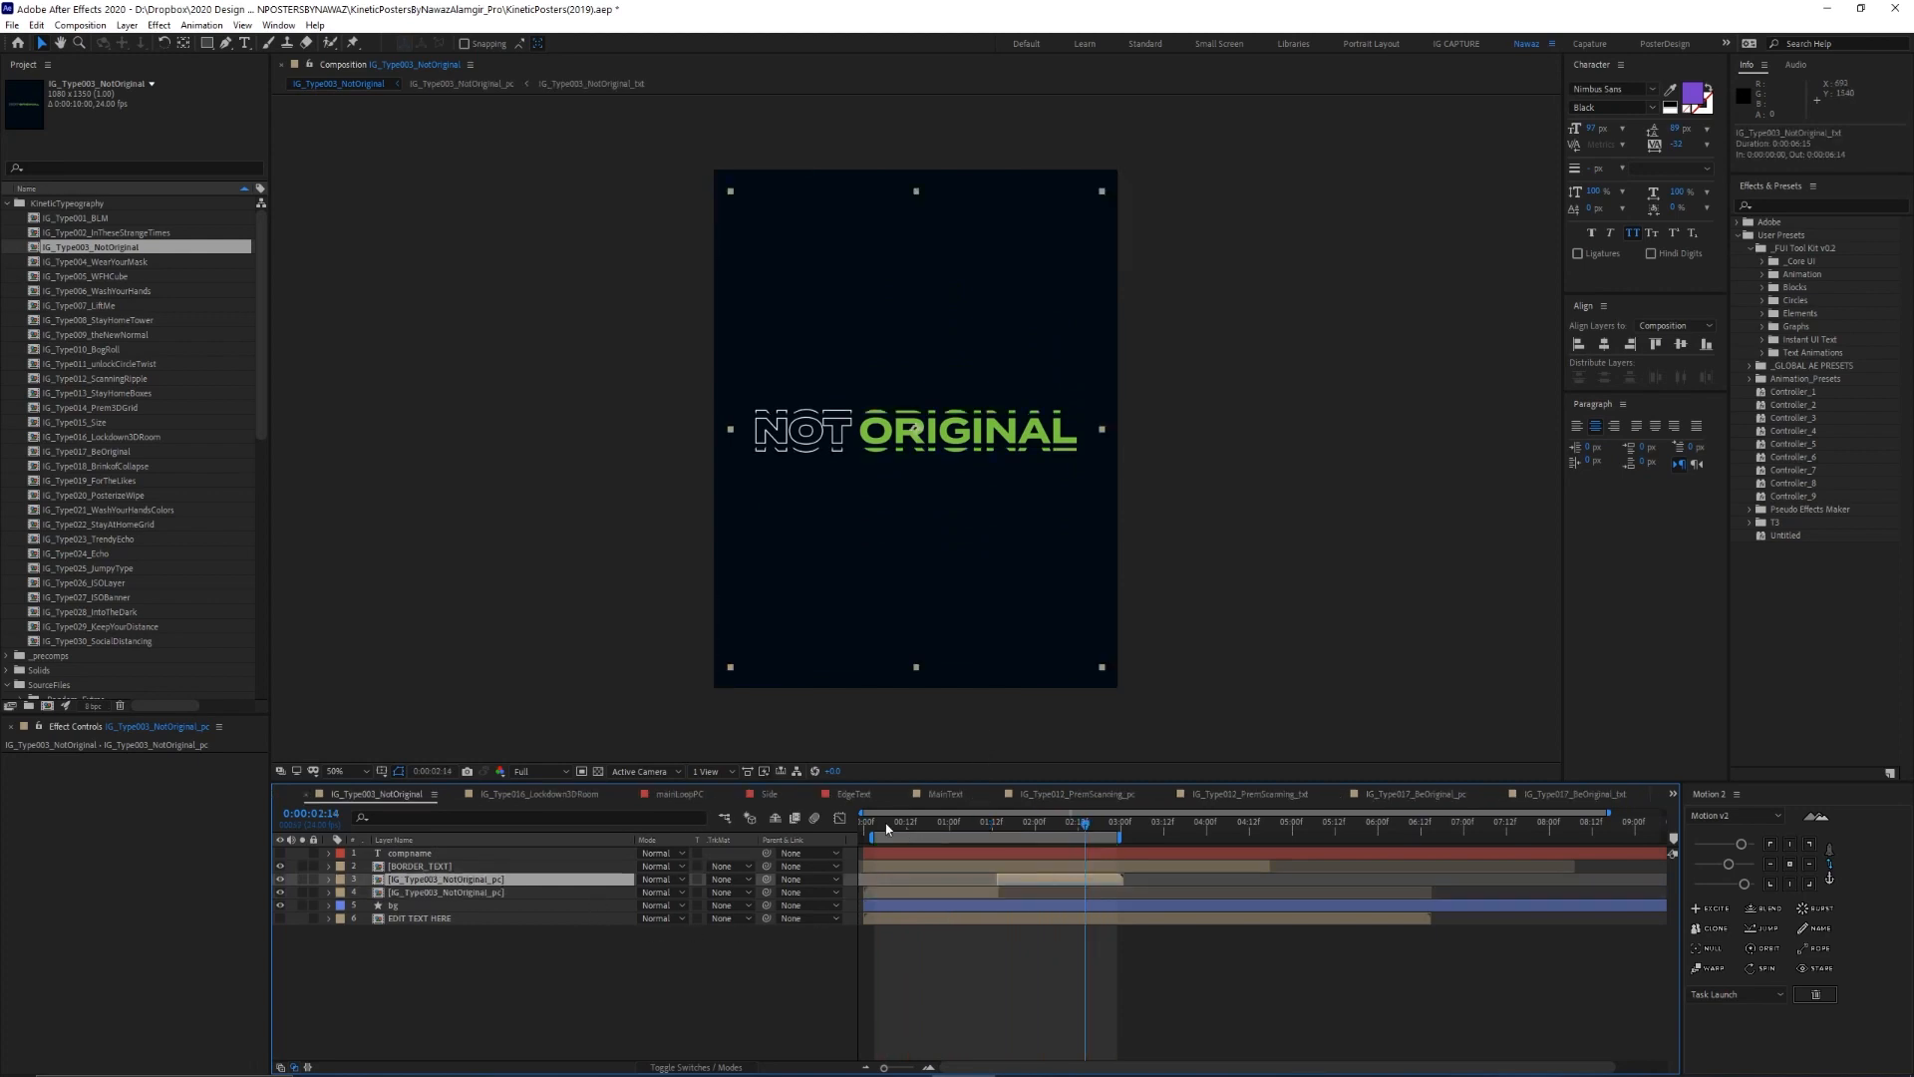
left_click_drag(886, 826, 996, 827)
double_click(462, 879)
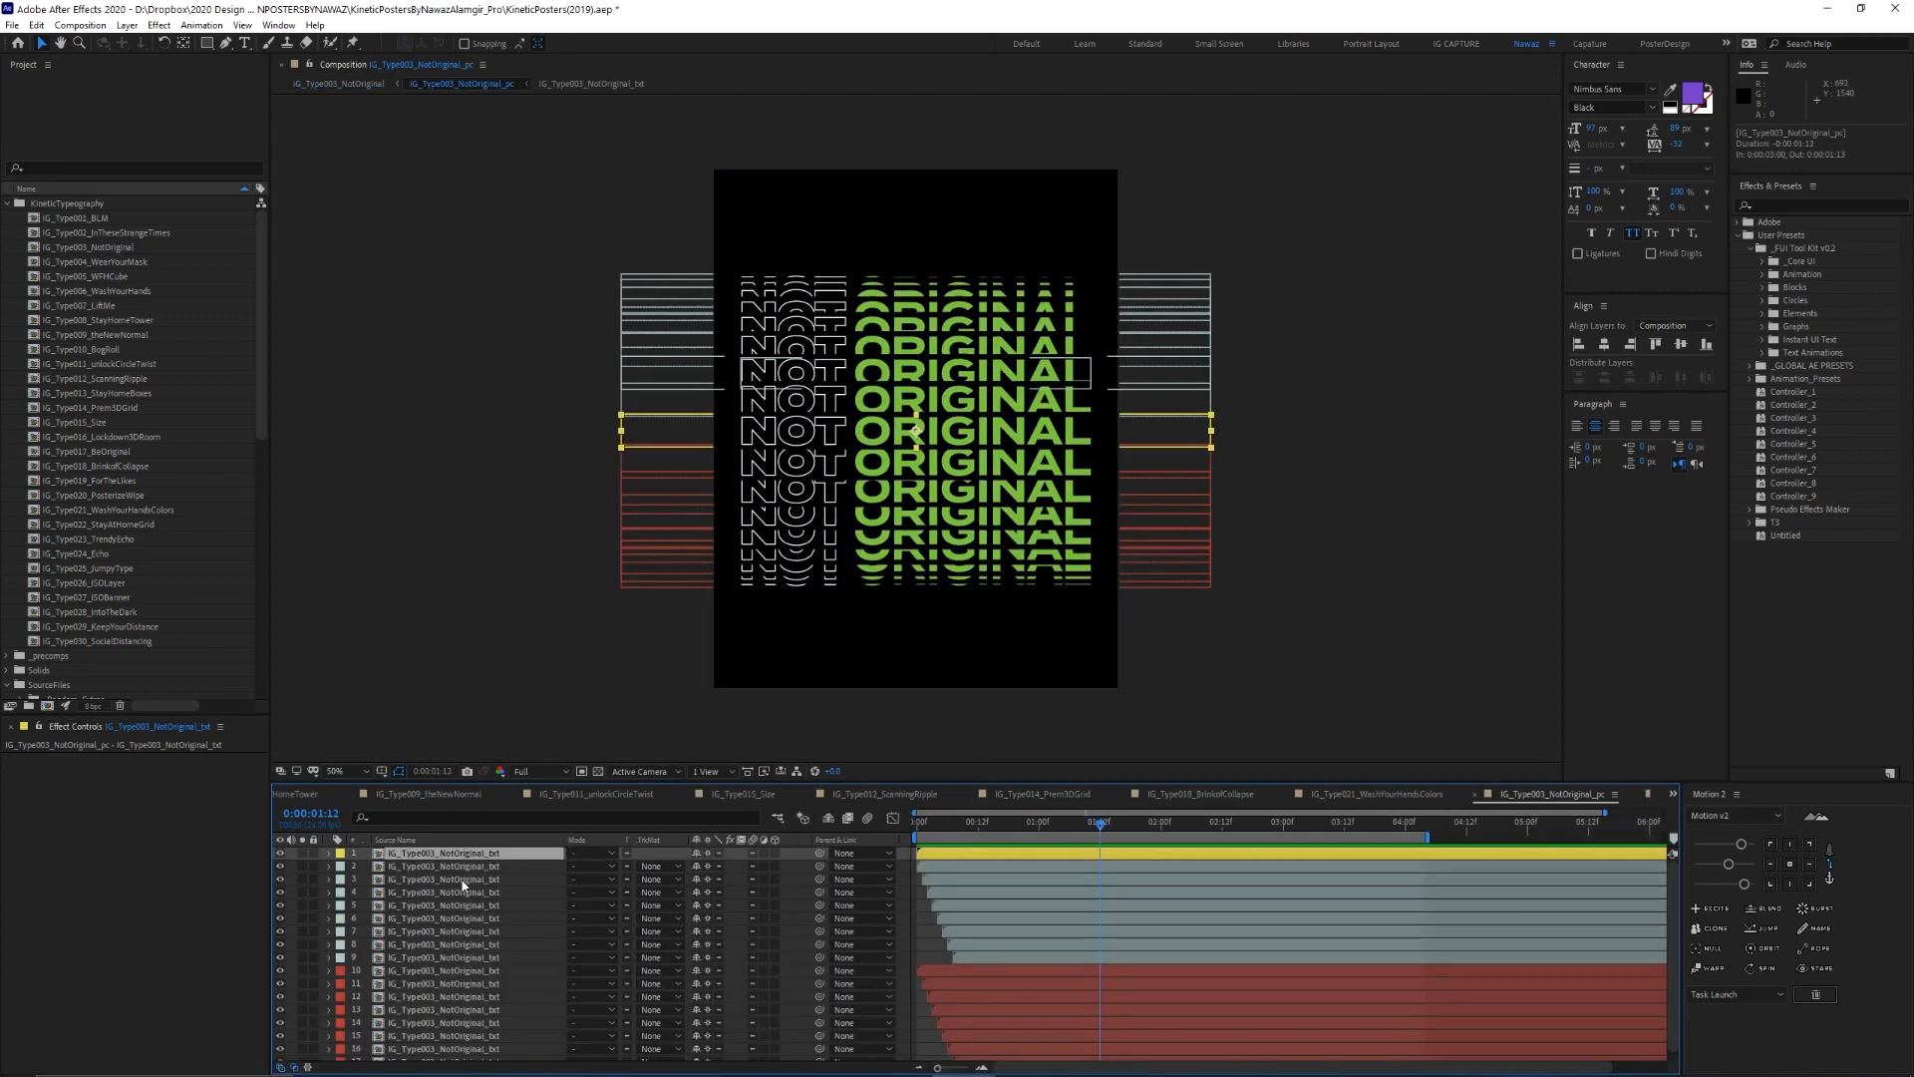
double_click(493, 872)
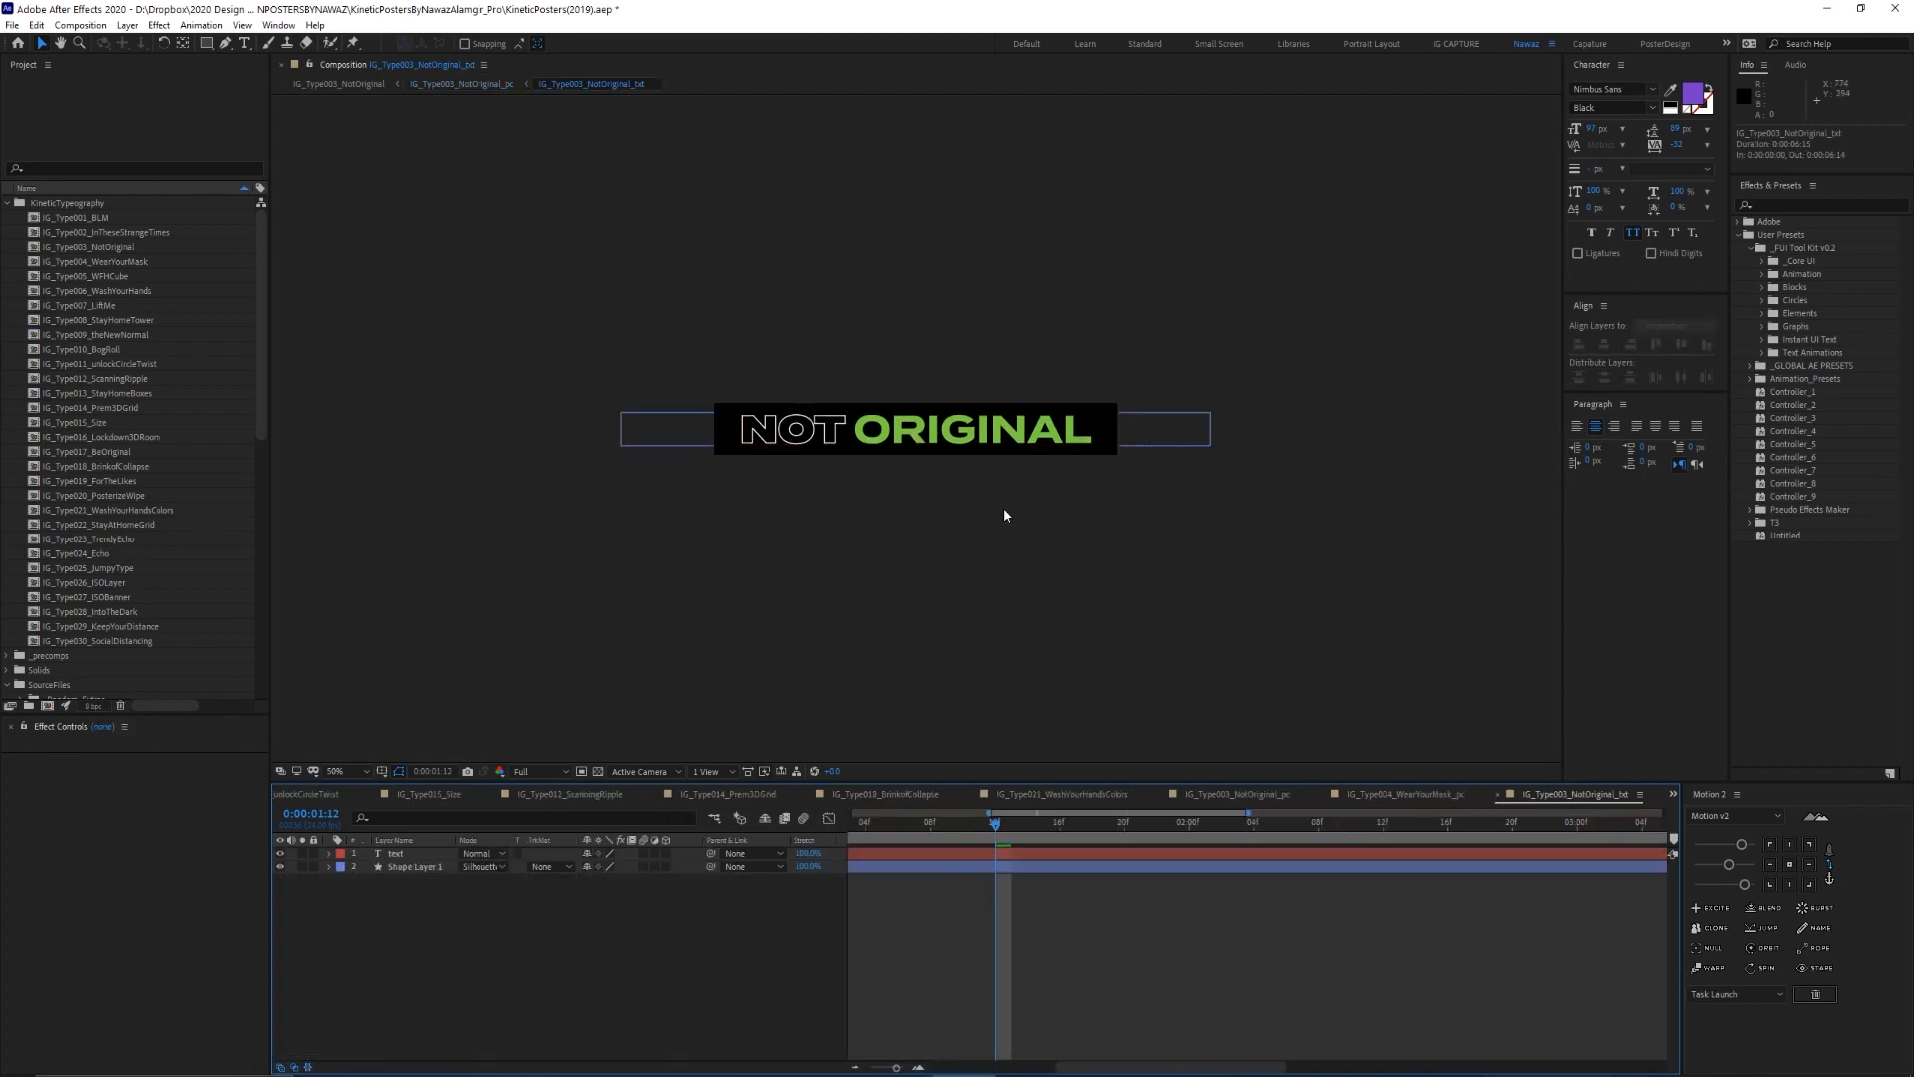
Replace the text layer's words NOT ORIGINAL with LOCKDOWN in the green fill style of the second word
left_click(938, 443)
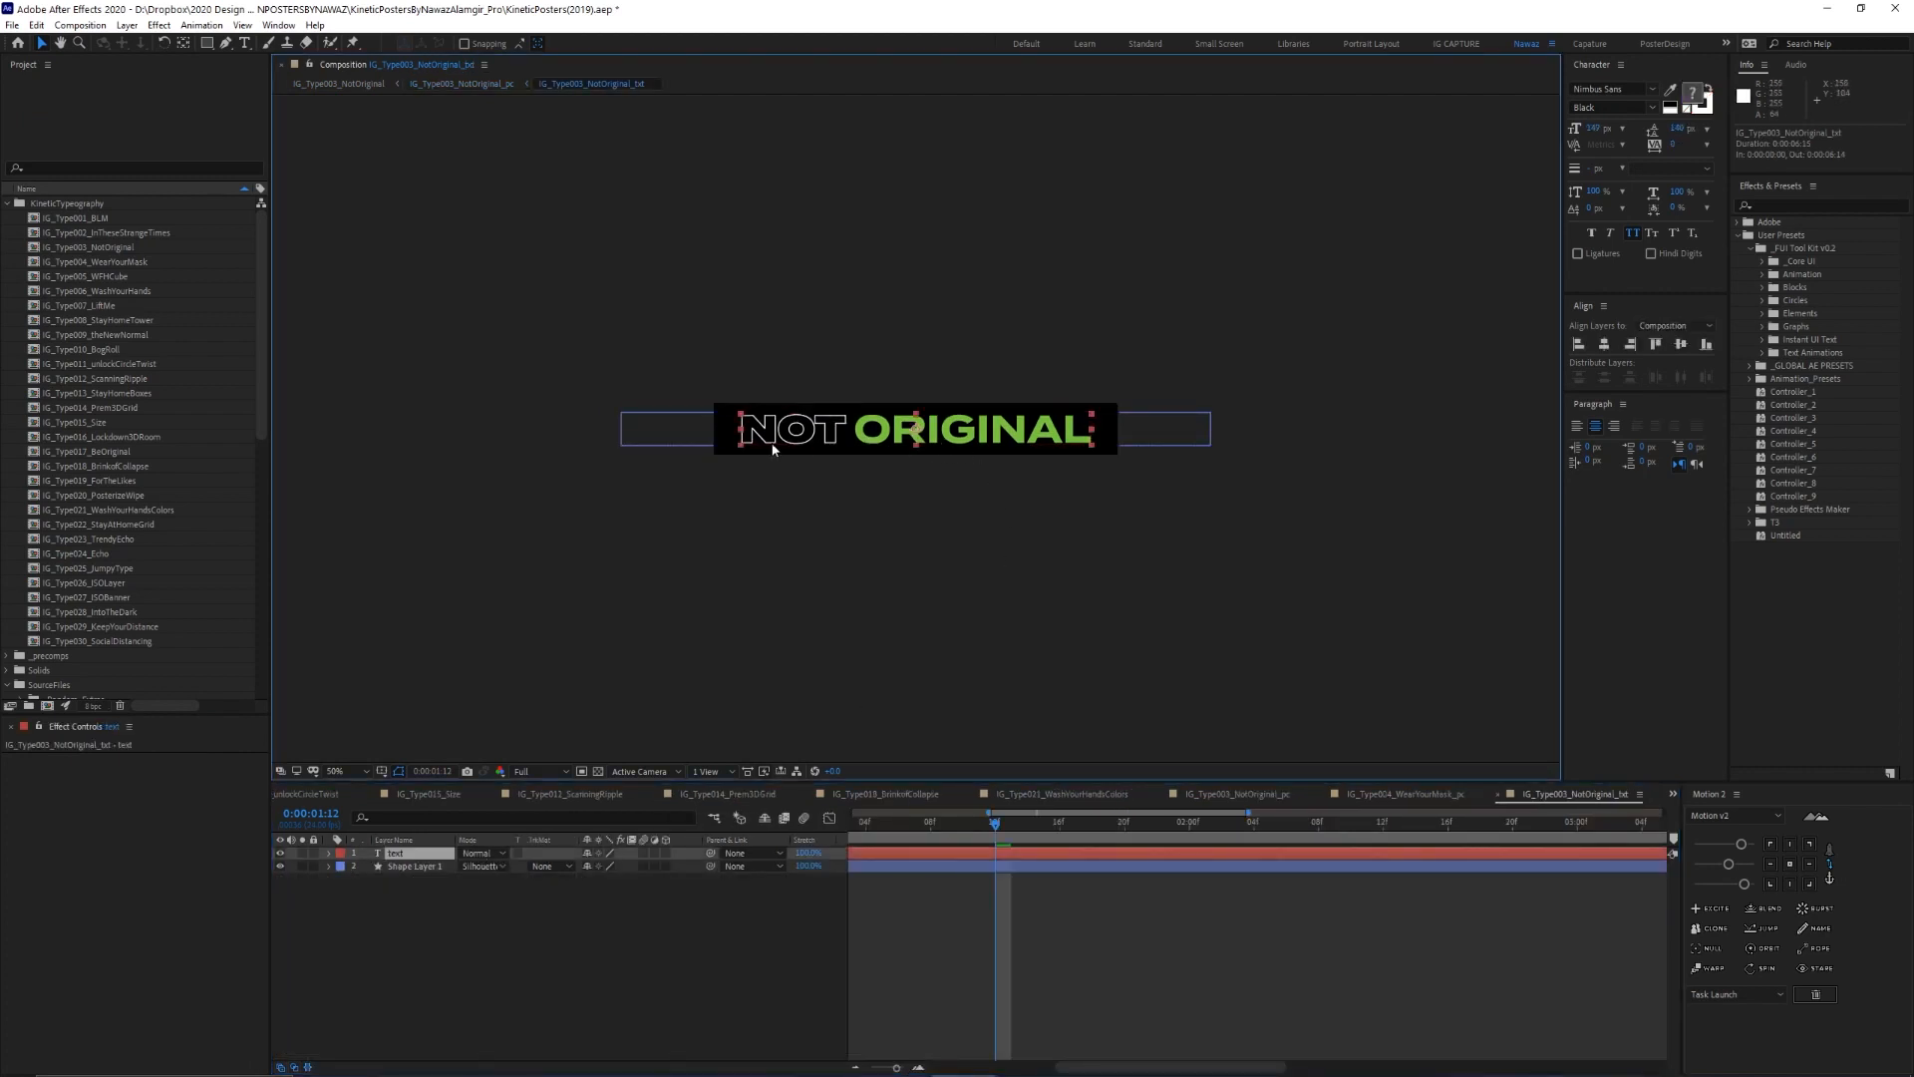
left_click_drag(894, 1067, 869, 1068)
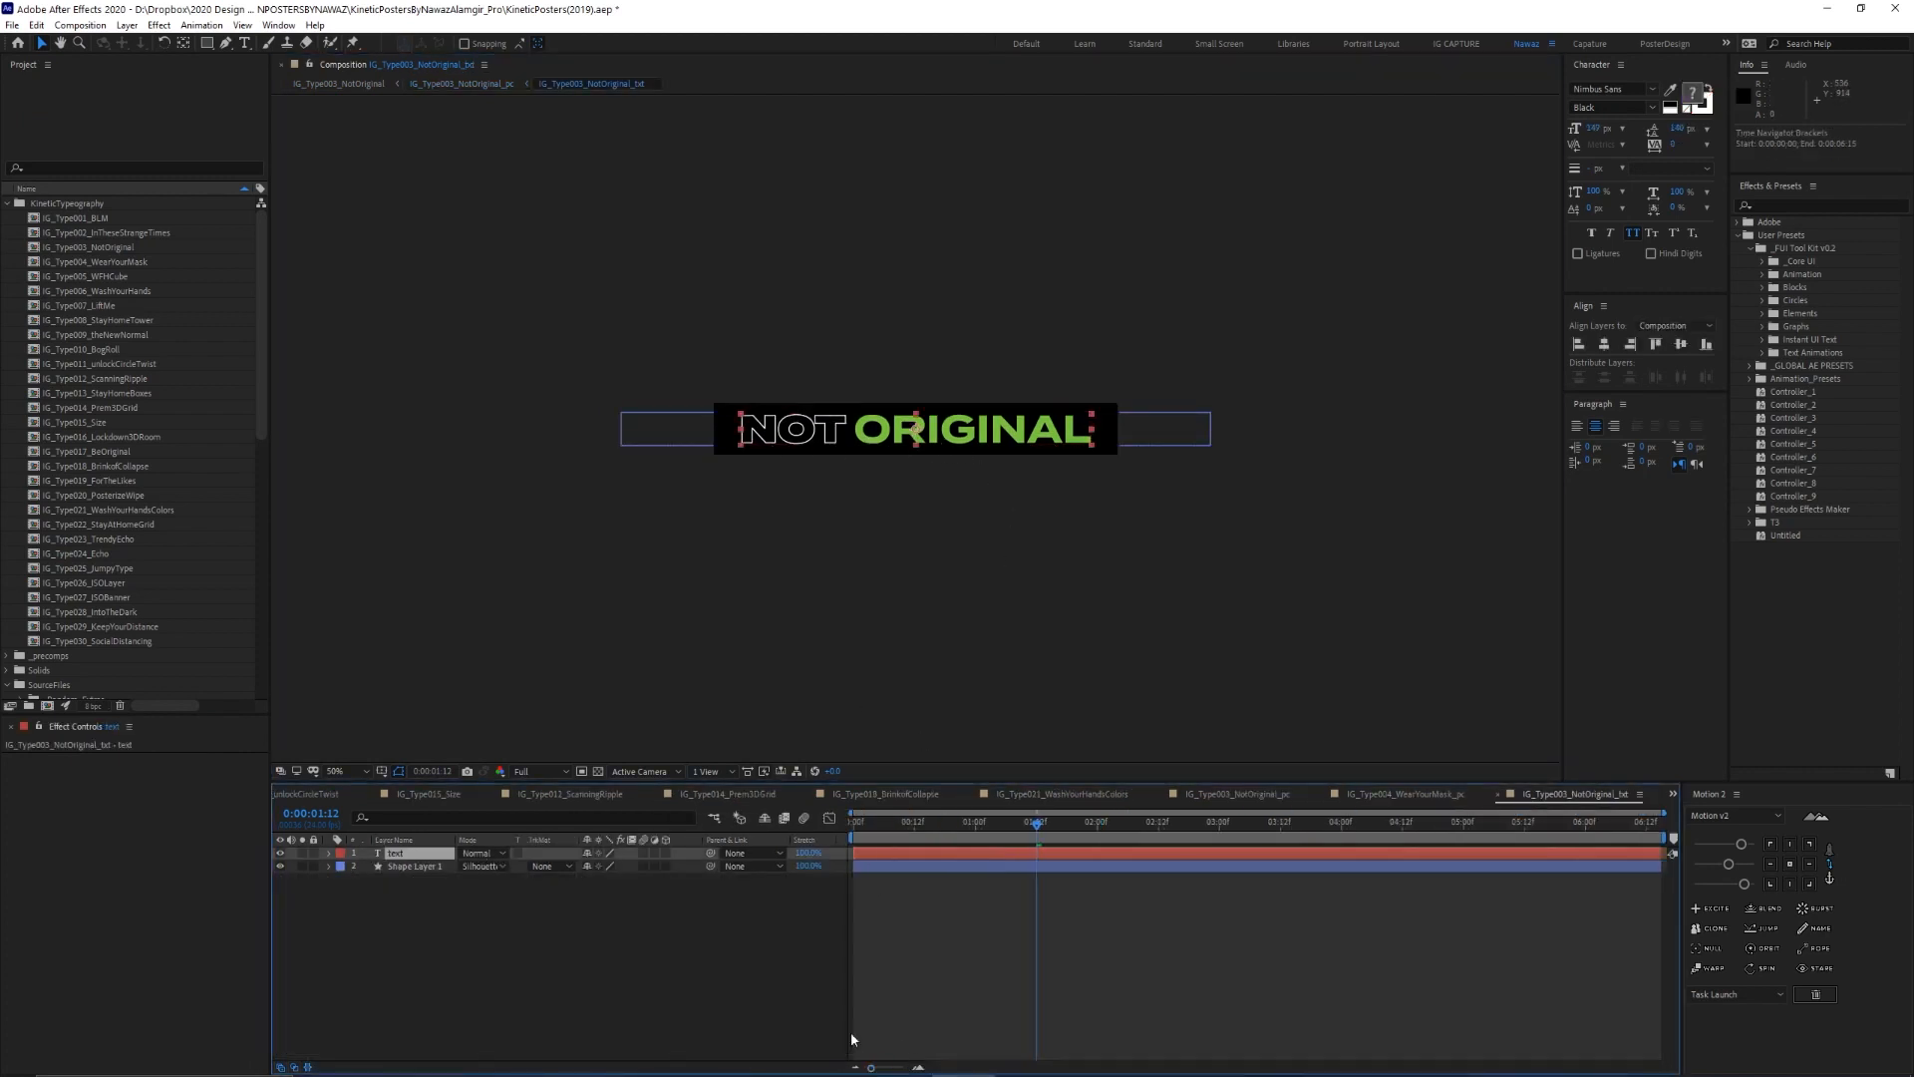
left_click_drag(987, 827, 944, 826)
double_click(410, 854)
double_click(962, 429)
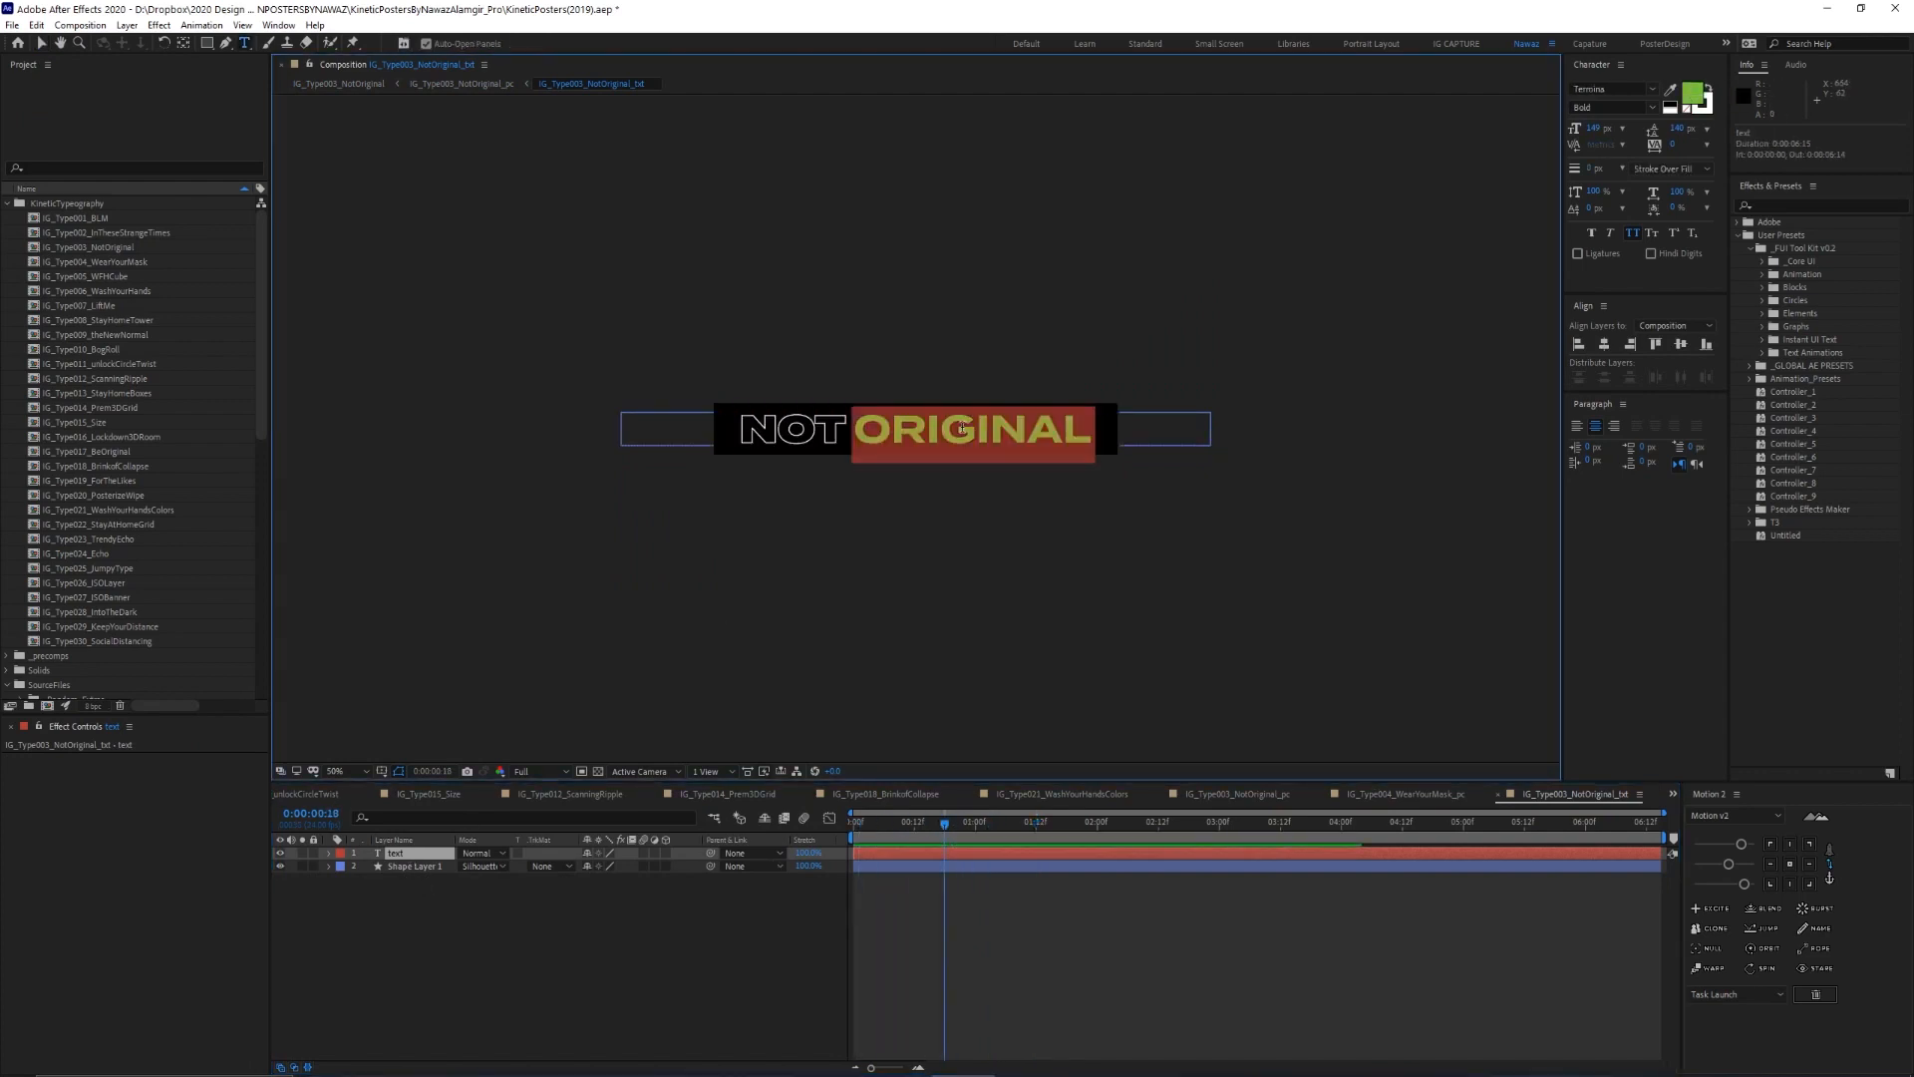
double_click(808, 425)
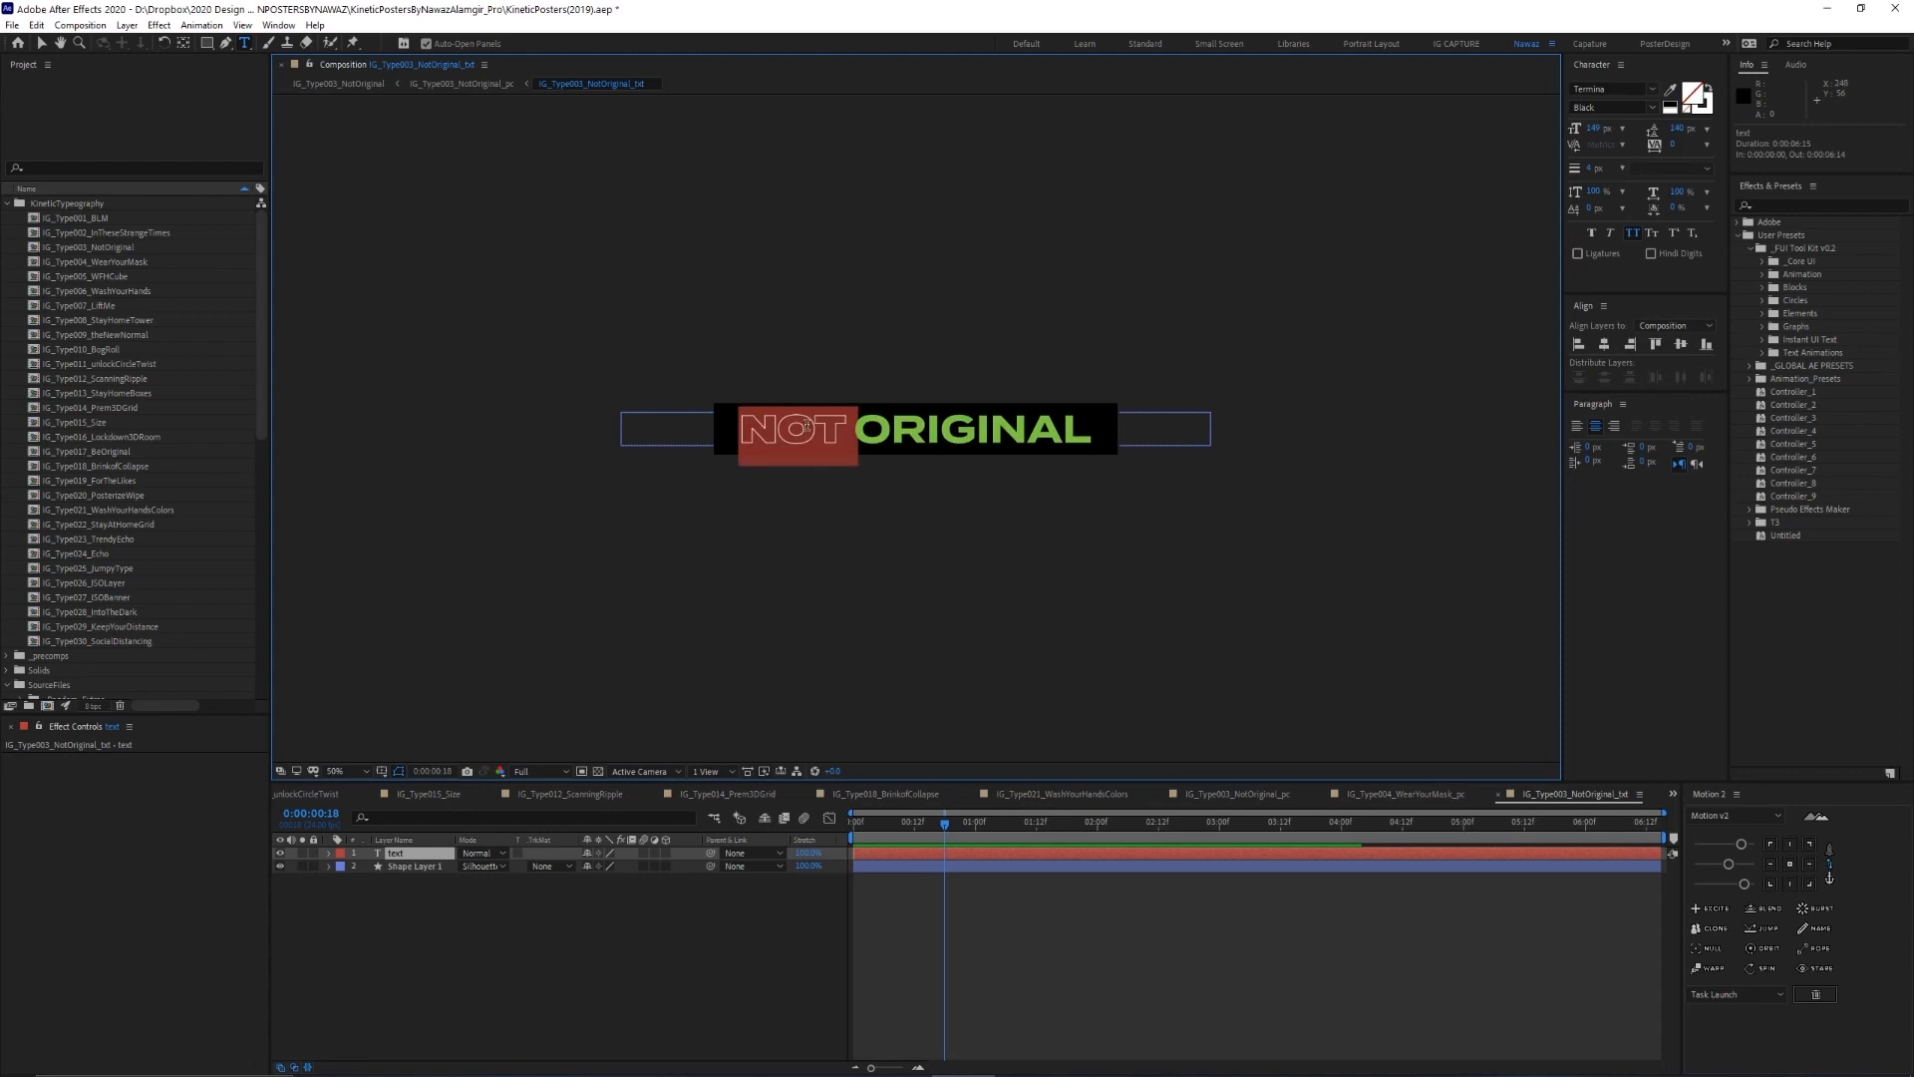
key("BackSpace")
double_click(903, 428)
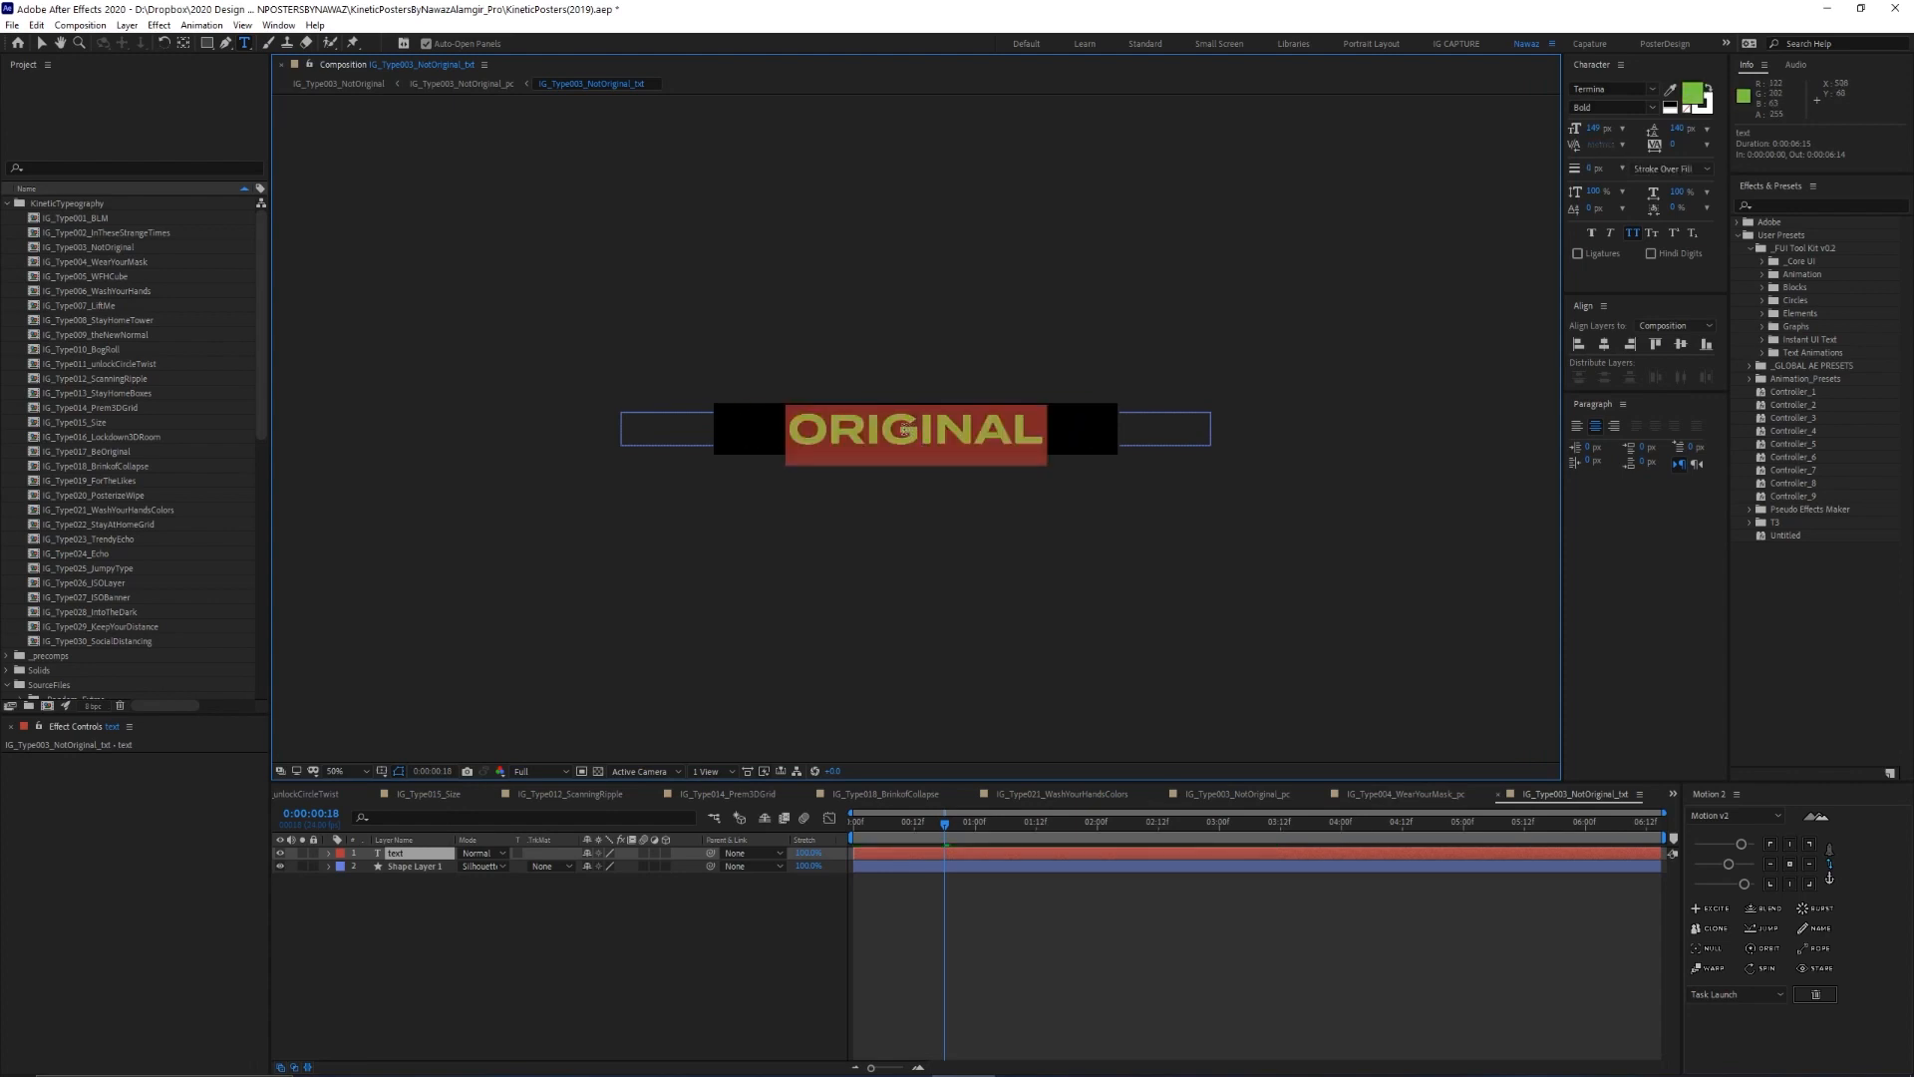
type("LOCKDOWN")
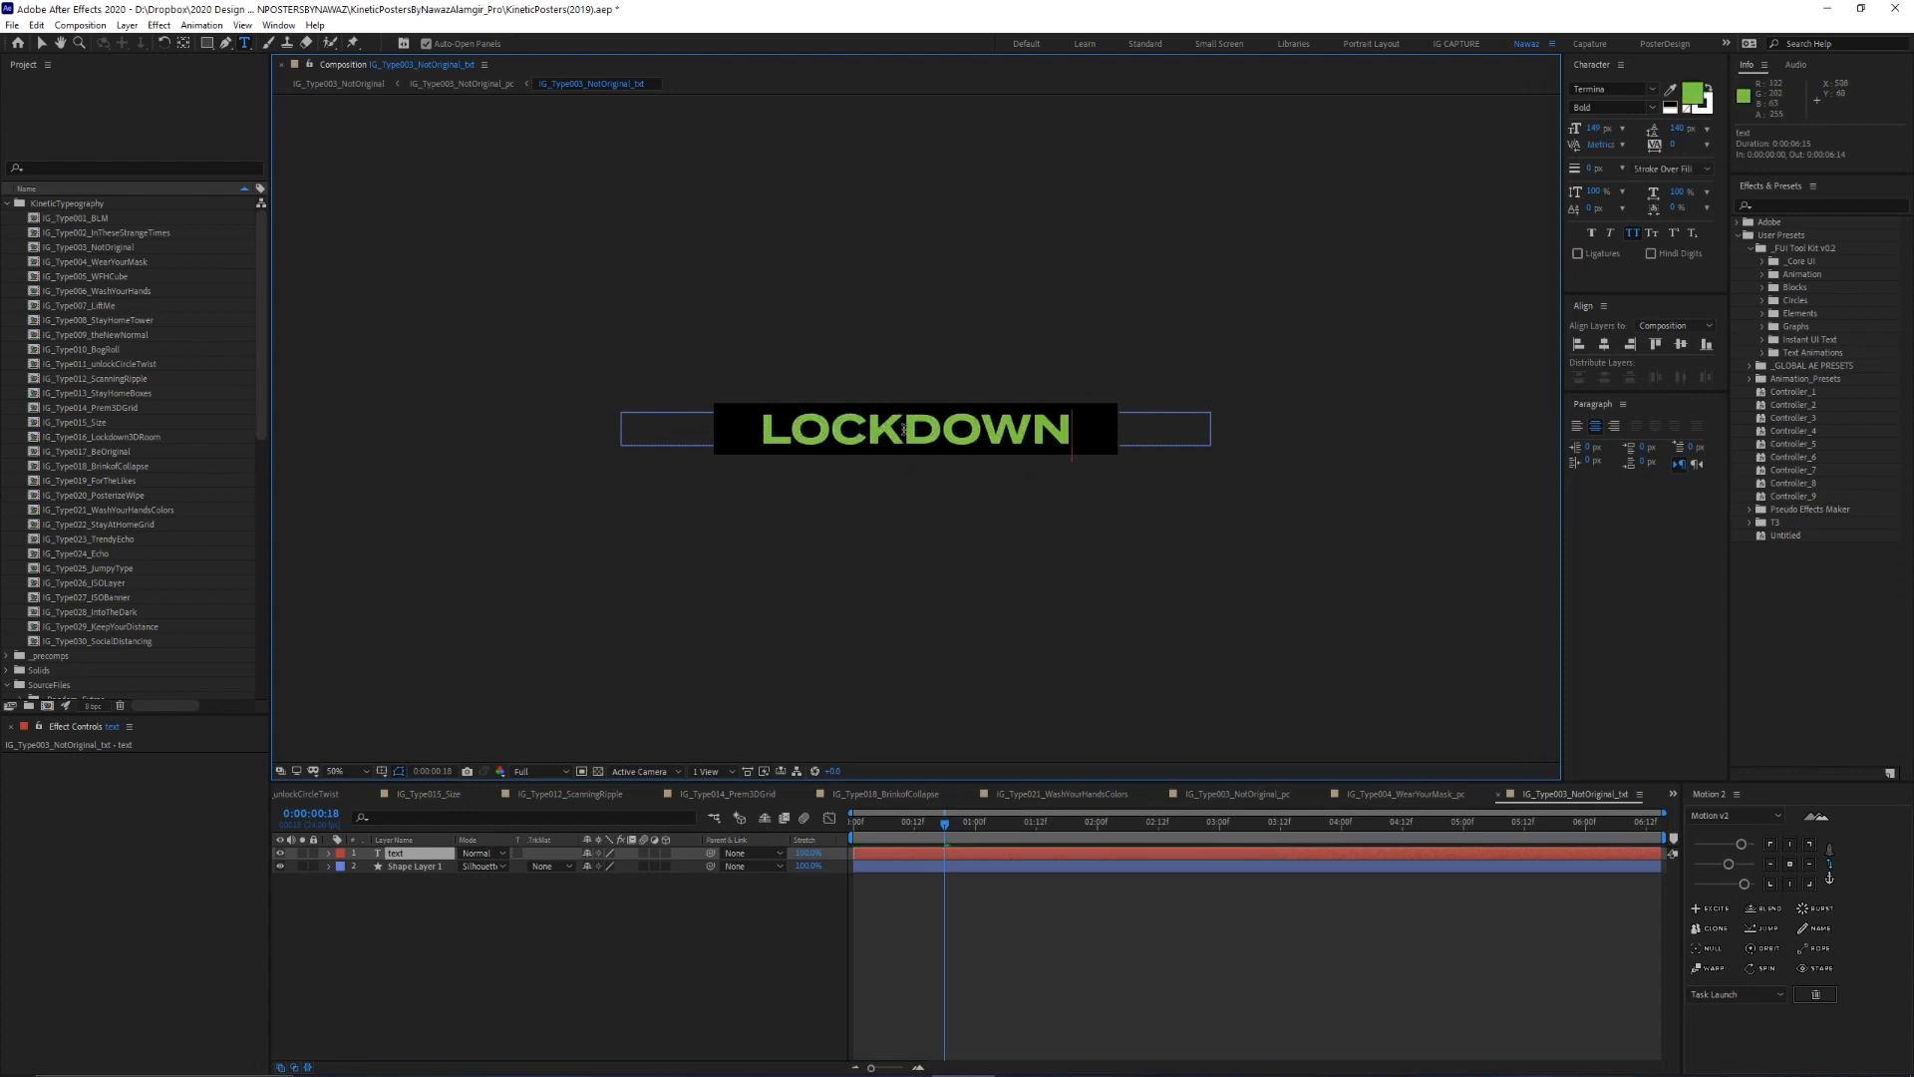
Return to the start of the composition and check Shape Layer 1's blending mode, keeping it at Silhouette Alpha
left_click(899, 842)
left_click(870, 834)
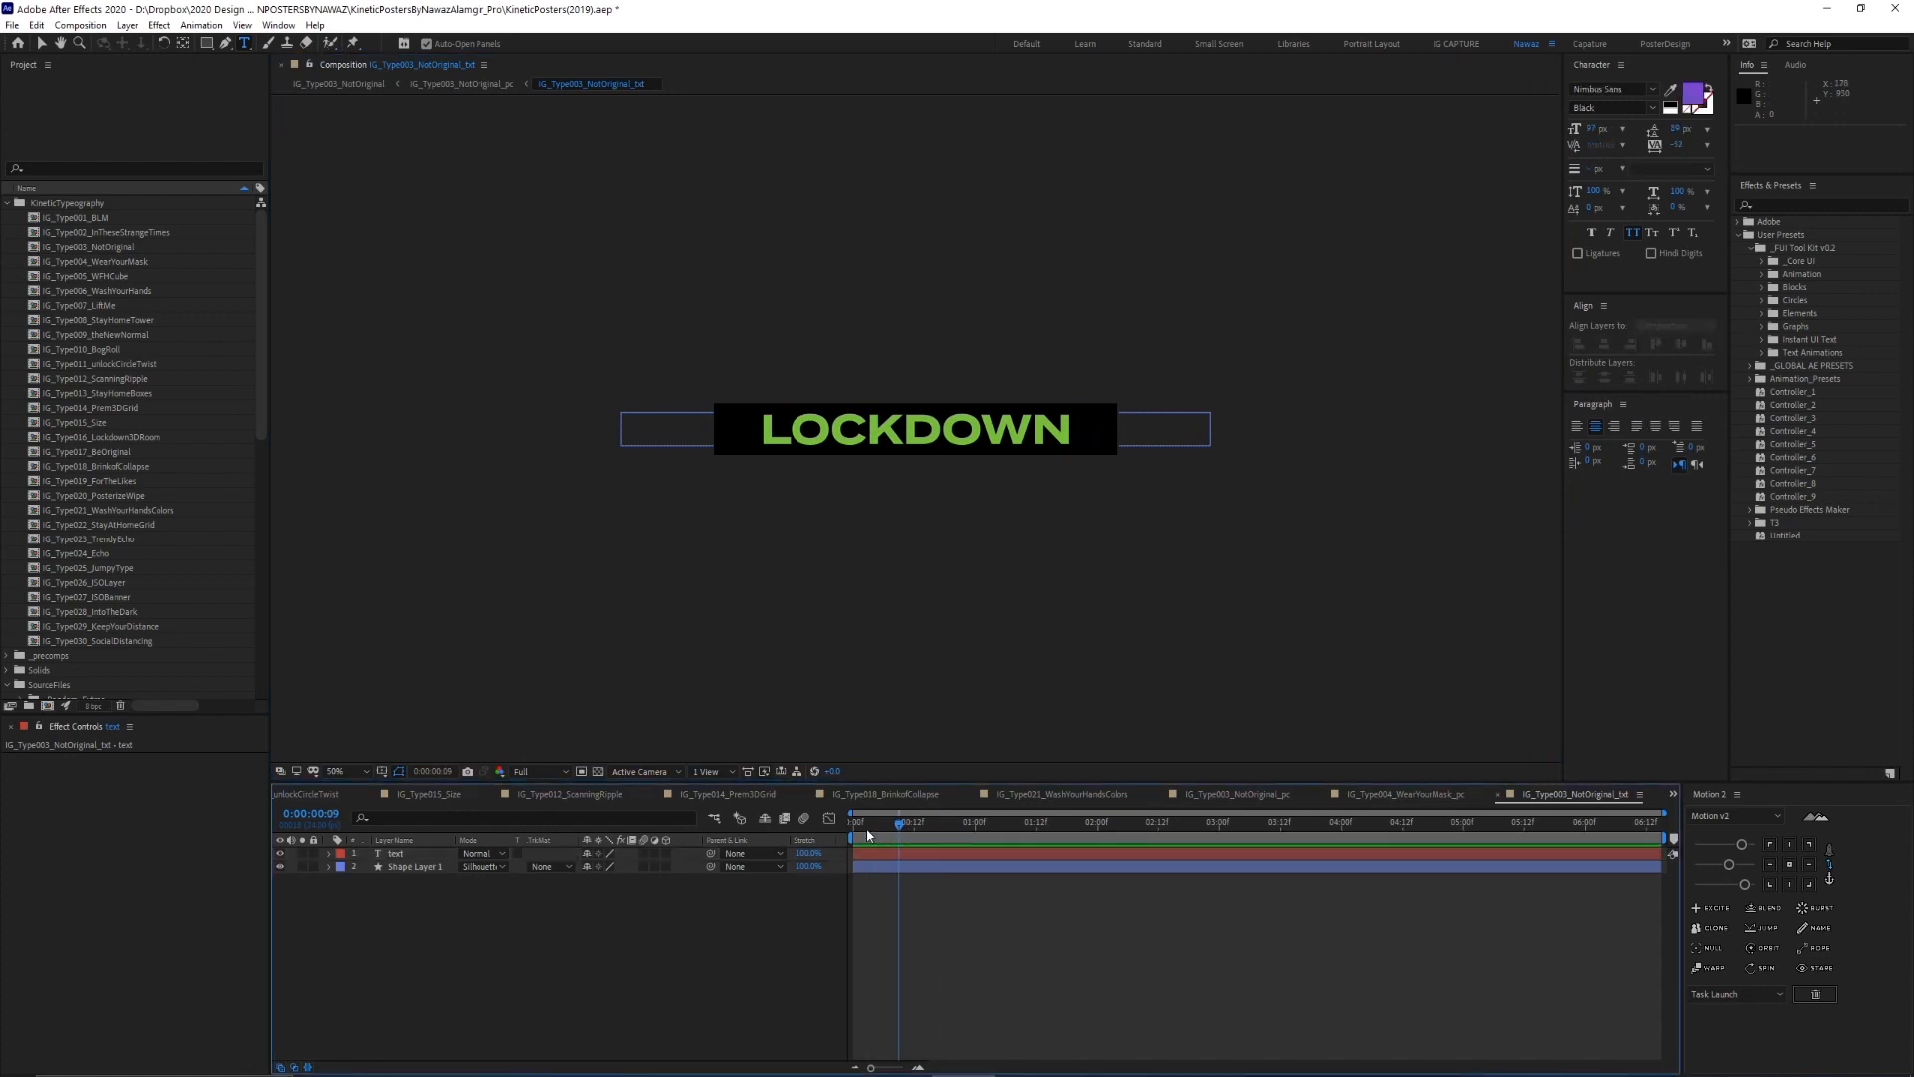
left_click(427, 867)
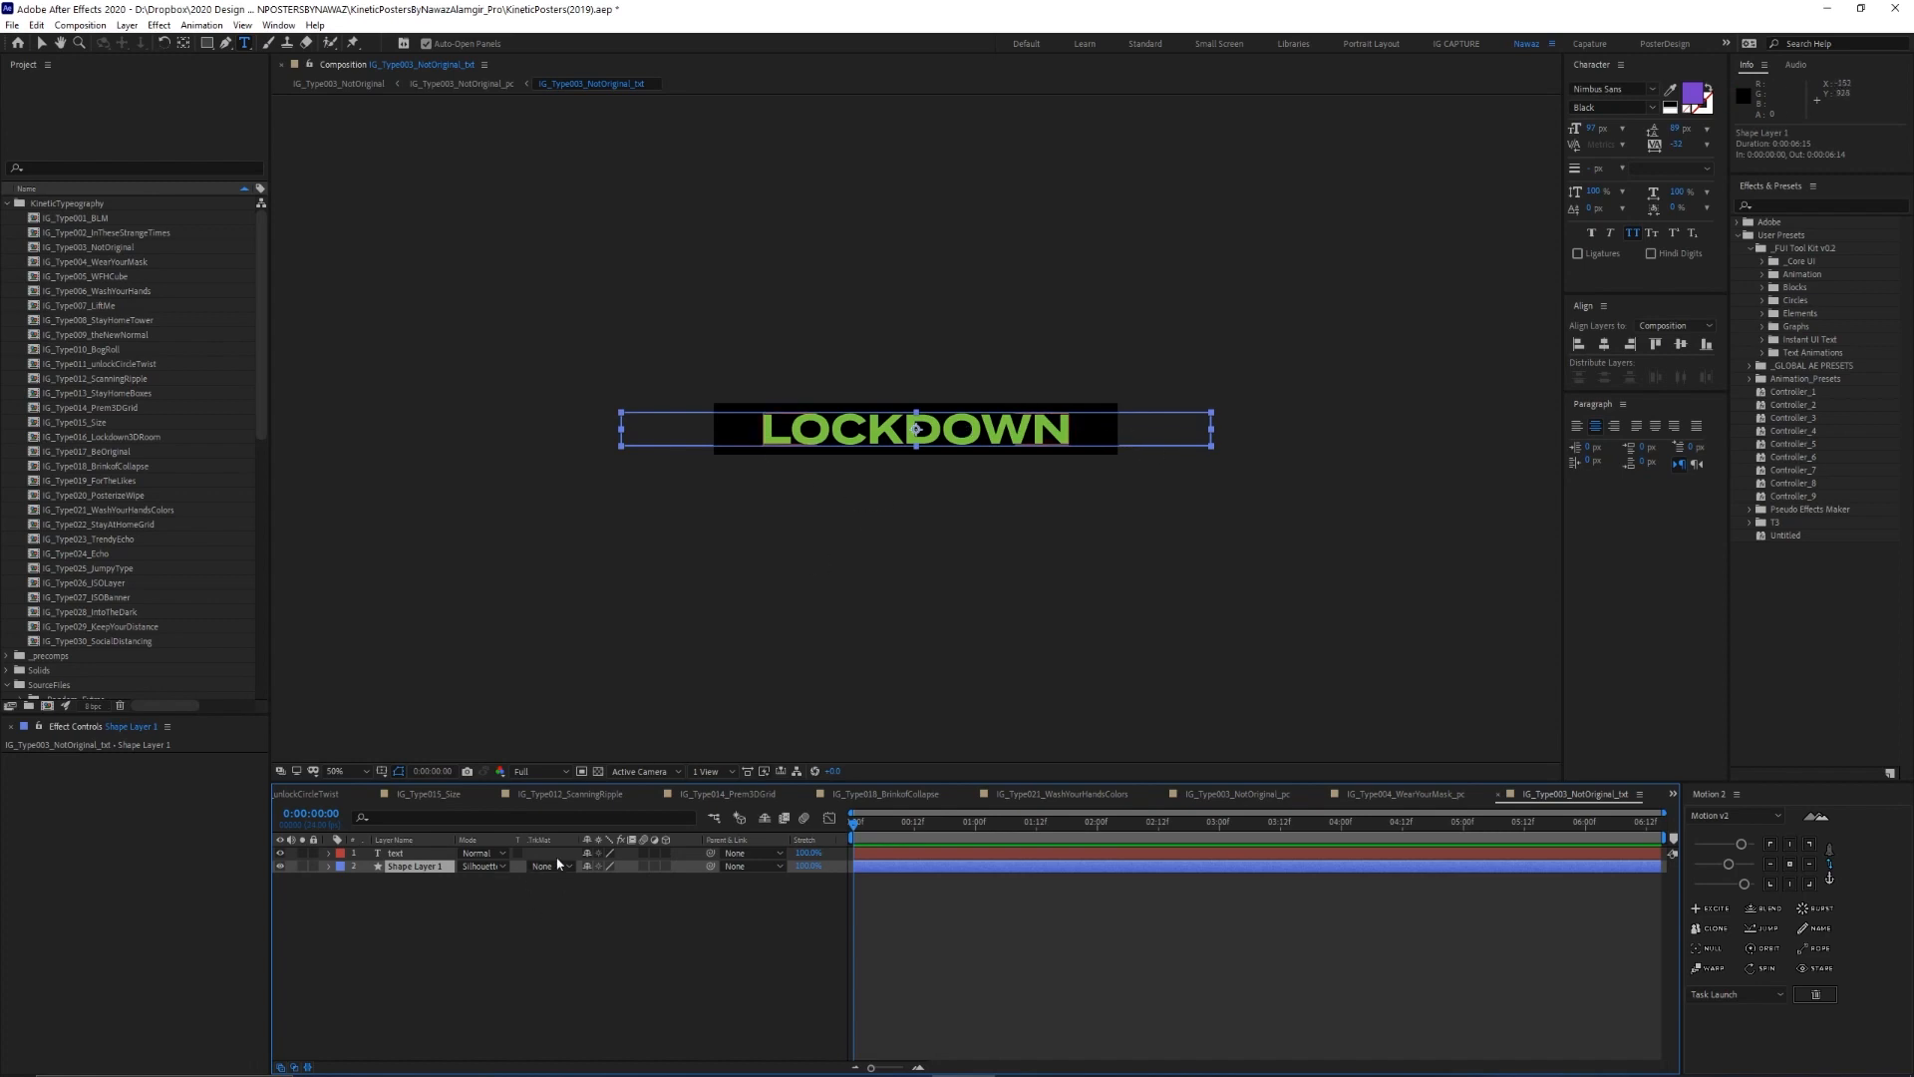
left_click(495, 867)
left_click(510, 805)
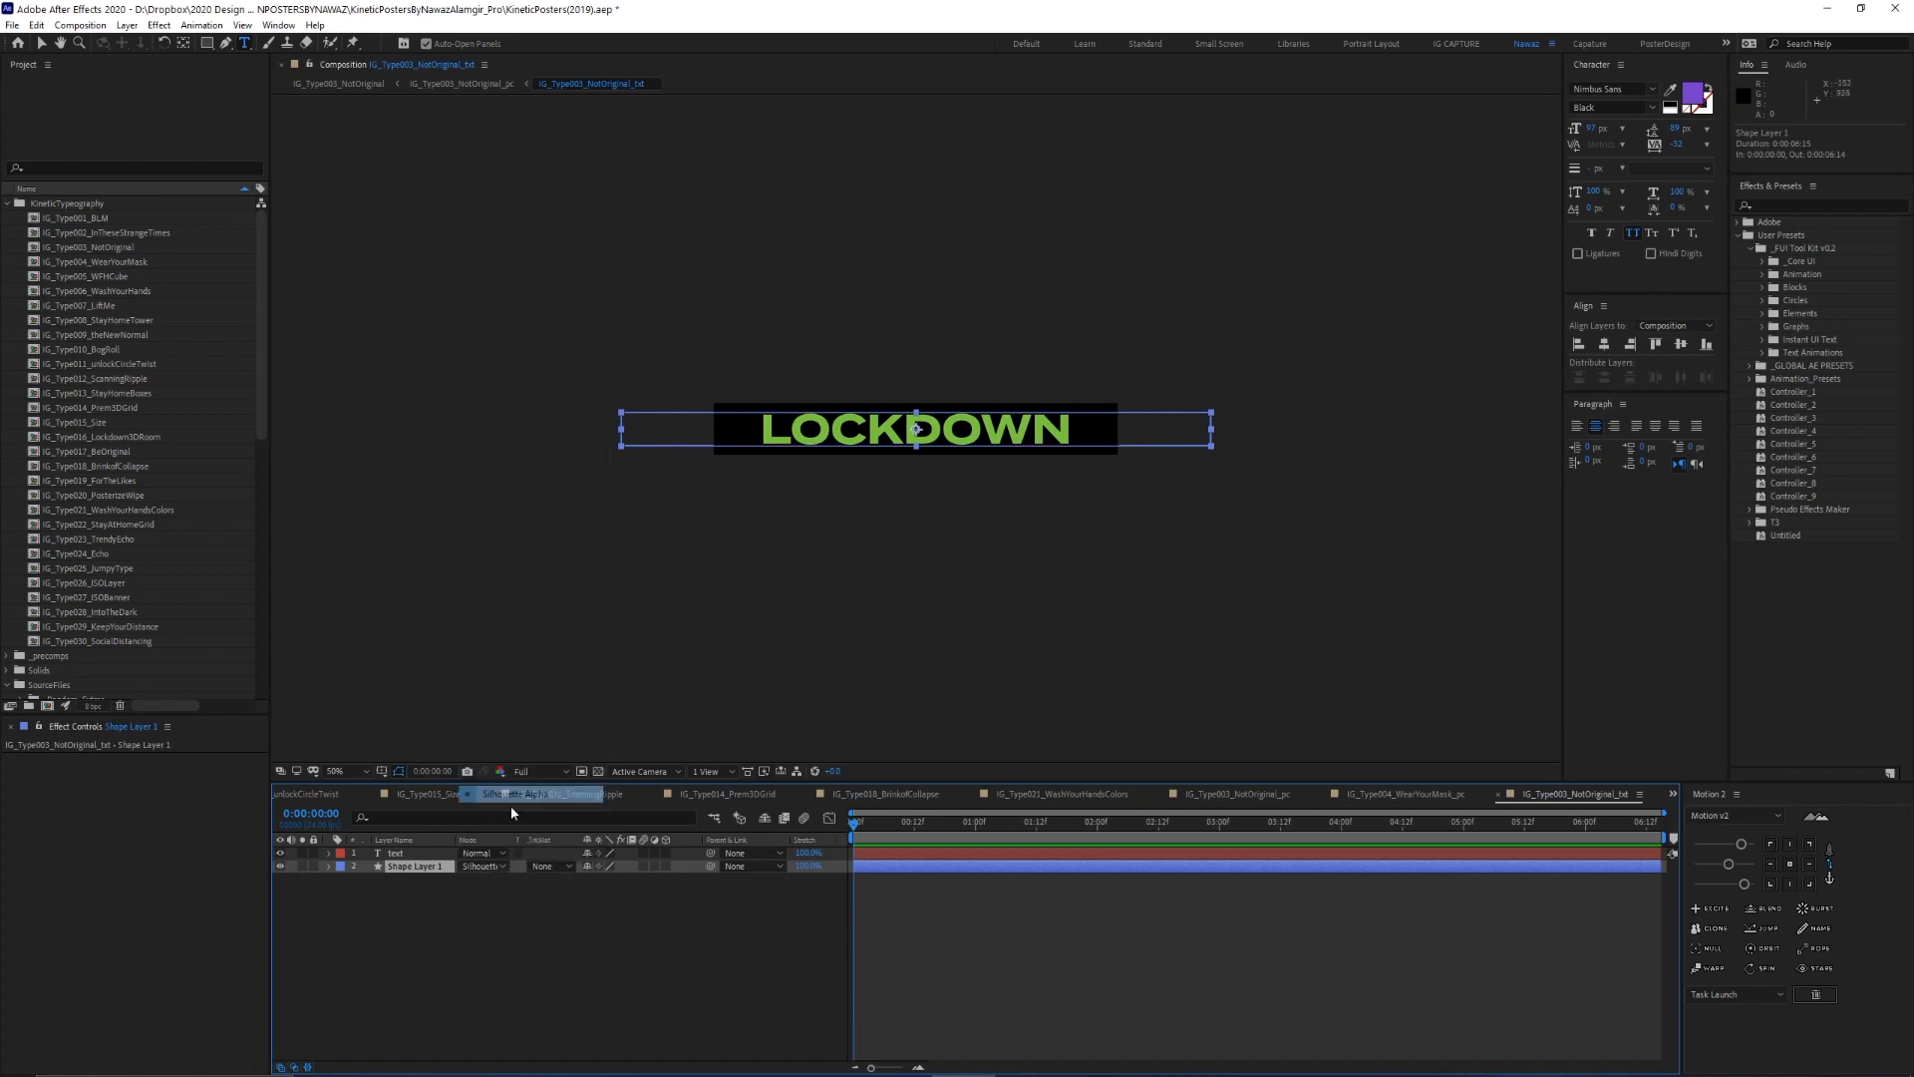
left_click(500, 916)
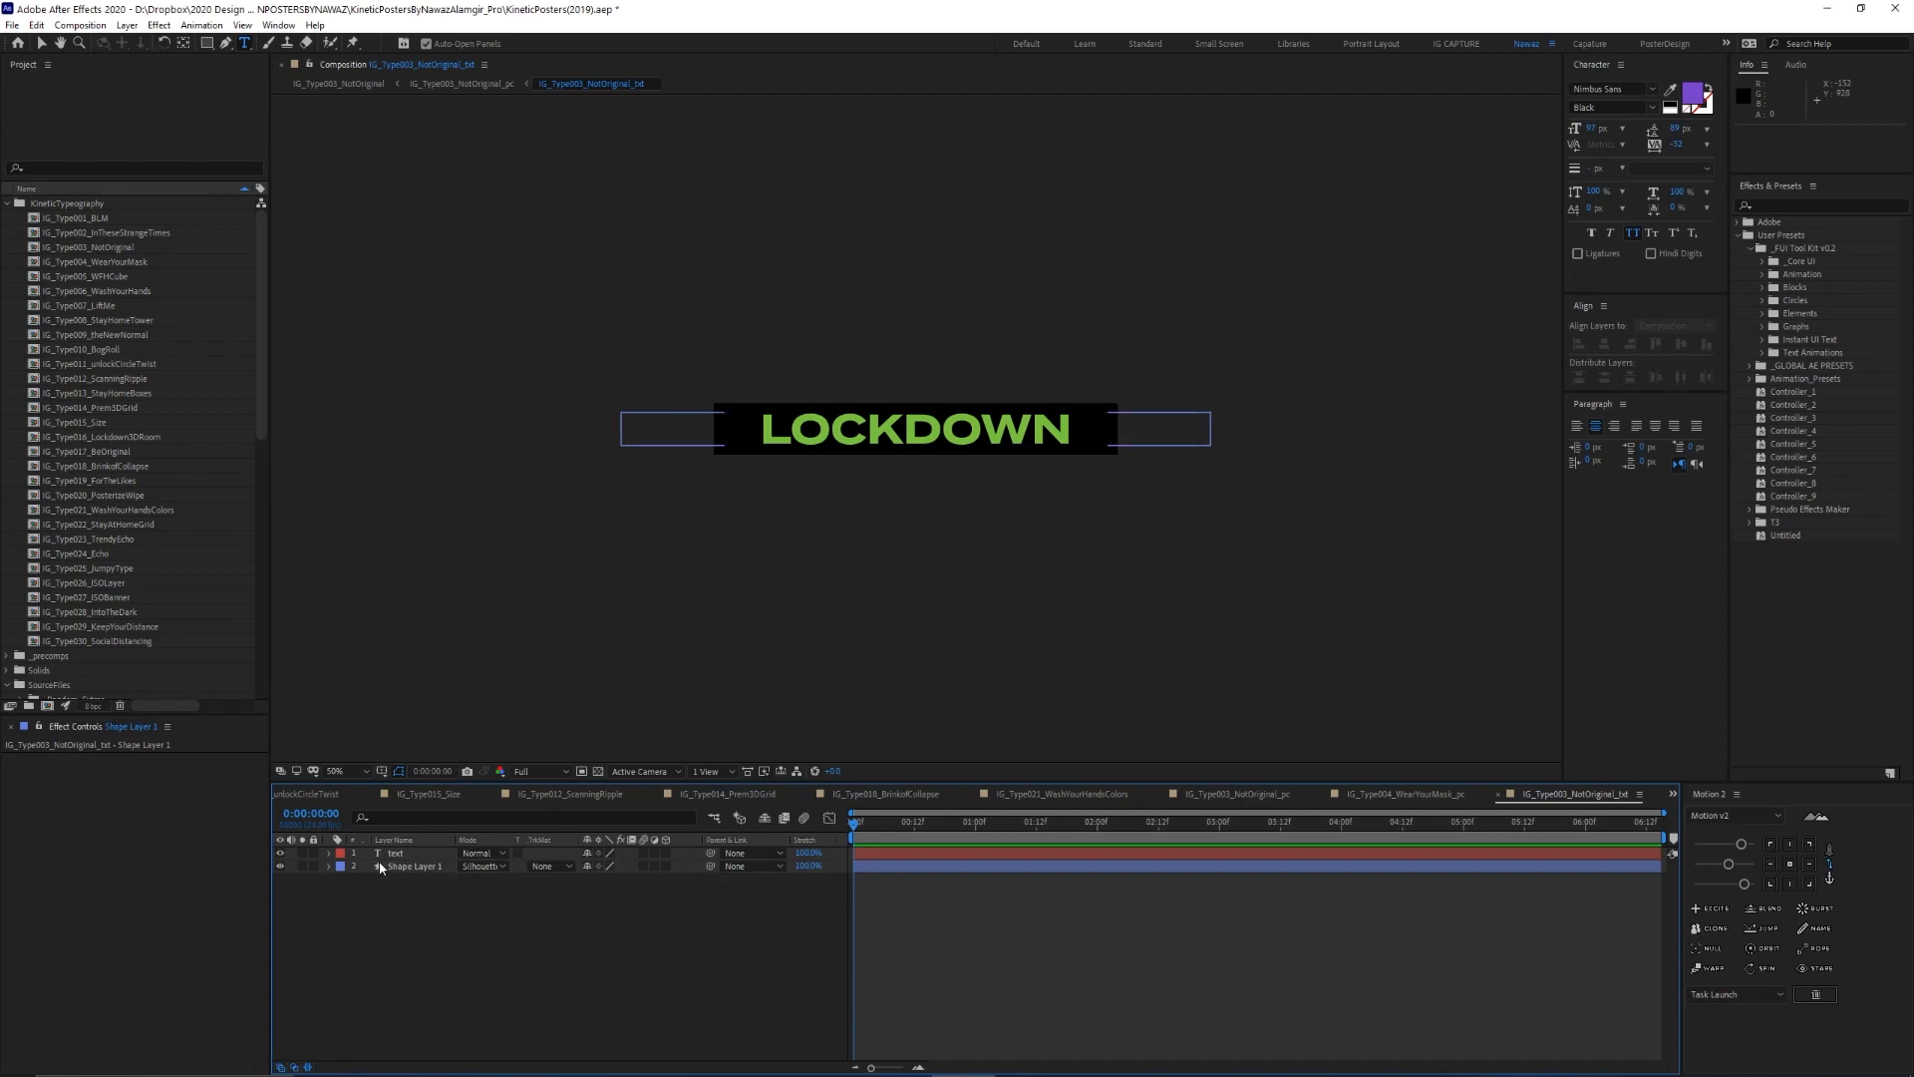
Go up to IG_Type003_NotOriginal_pc, scrub the stacked LOCKDOWN copies, and reveal the second layer's Position keyframes
key("Tab")
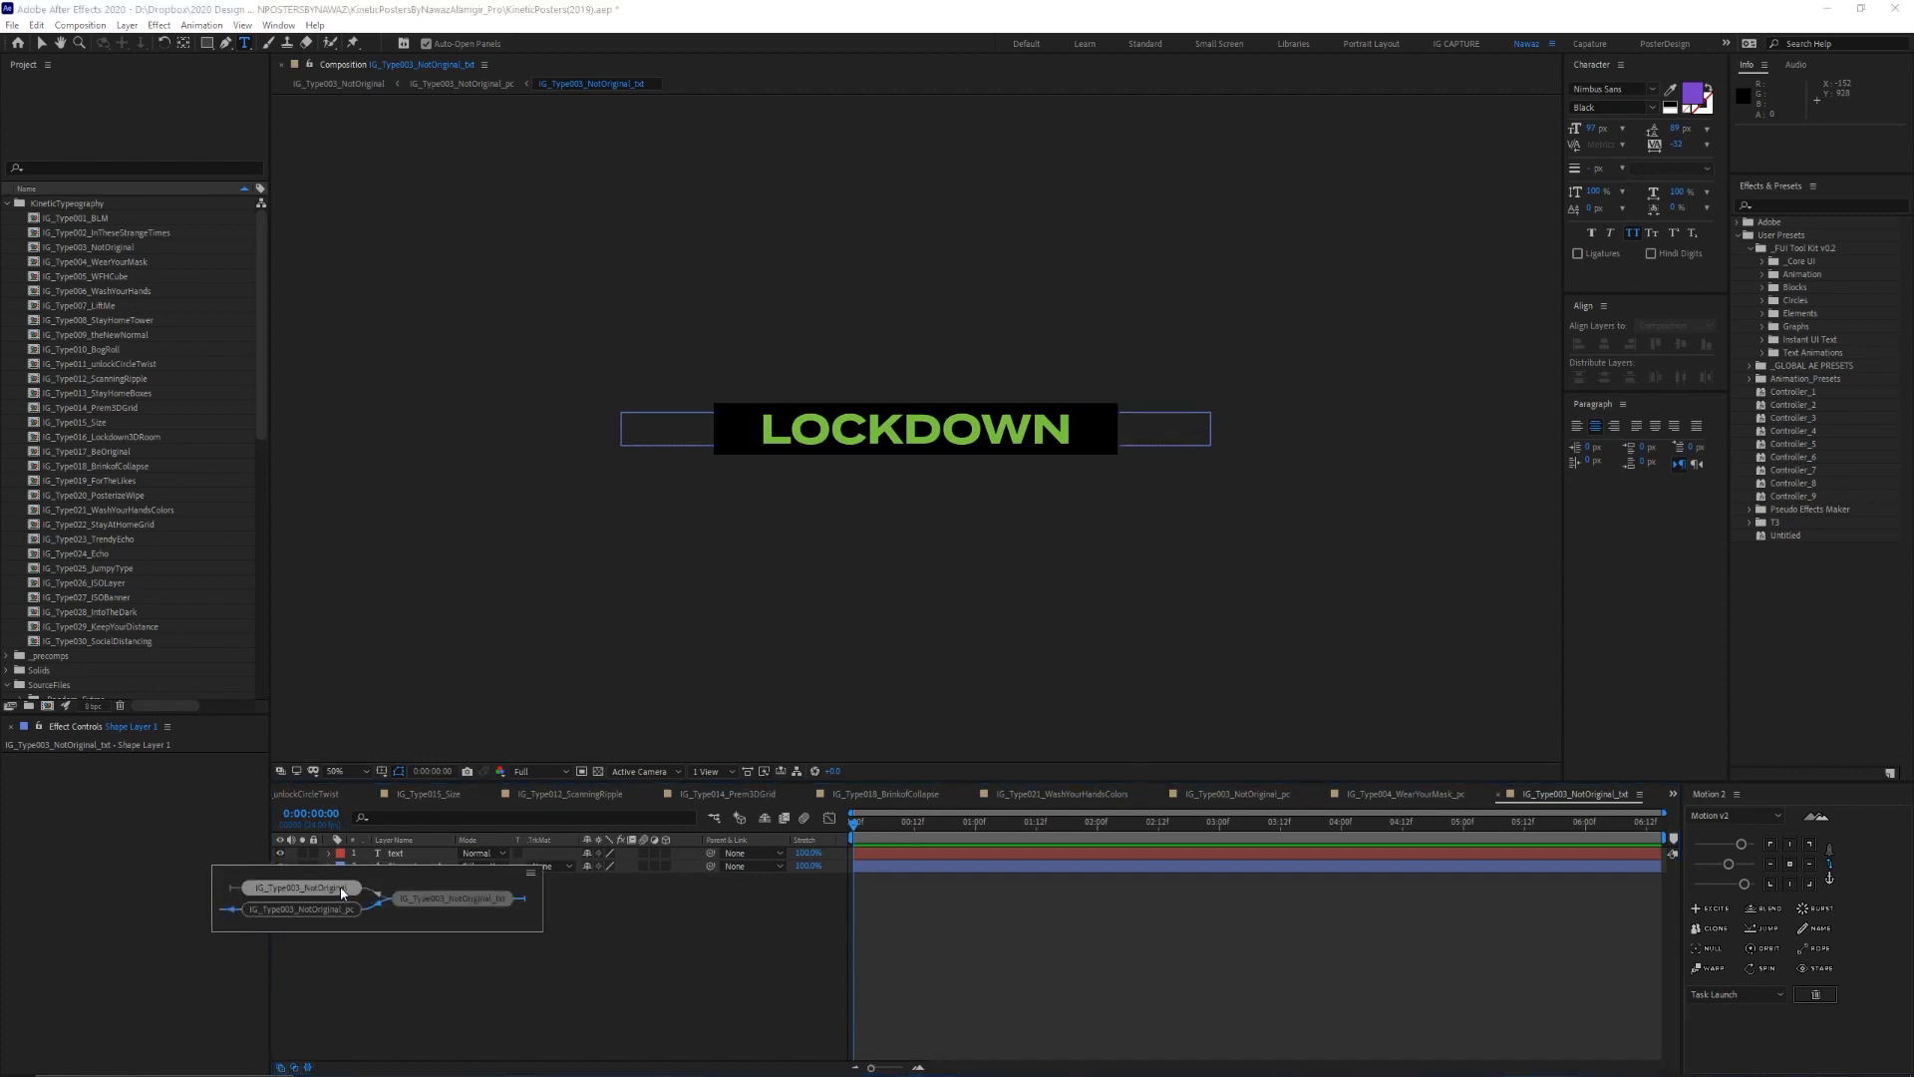
left_click(342, 909)
left_click_drag(944, 822, 1018, 818)
key("ctrl+a")
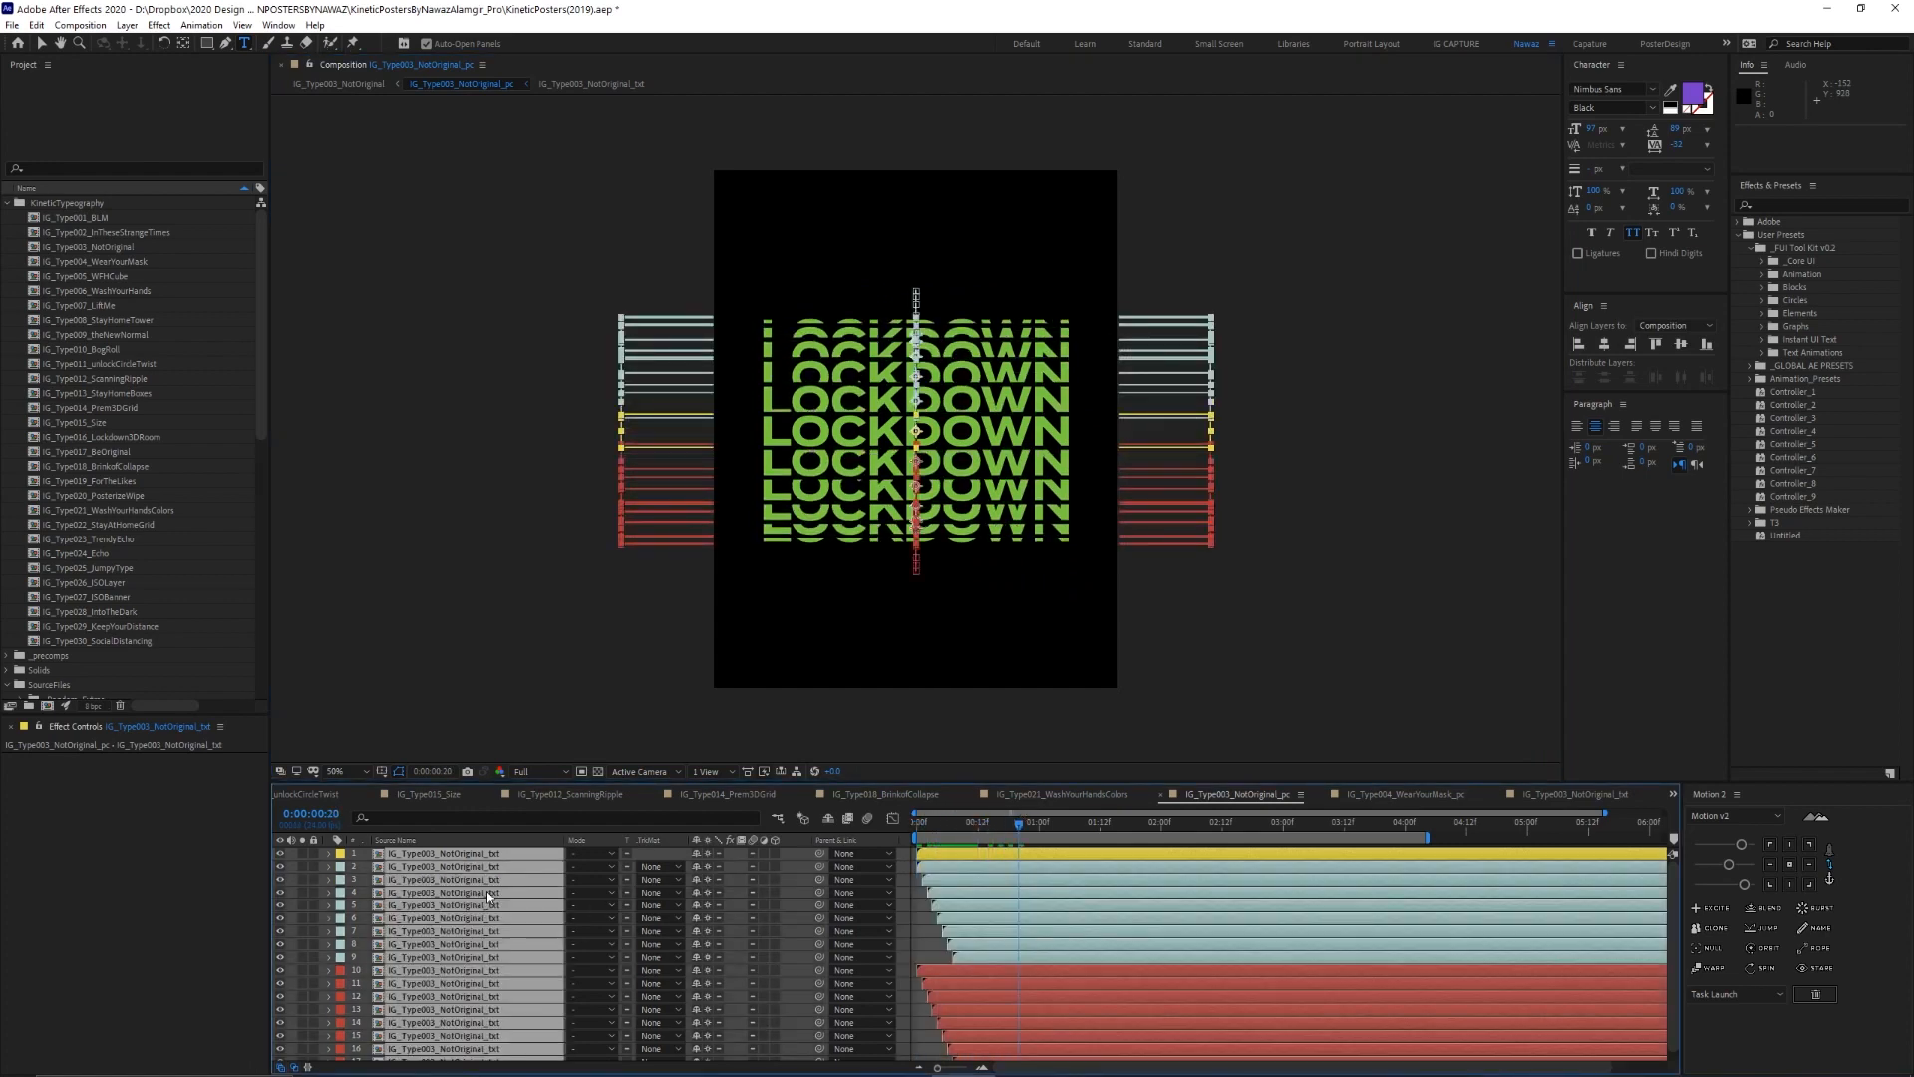
left_click(280, 865)
left_click(283, 865)
left_click(418, 866)
key("p")
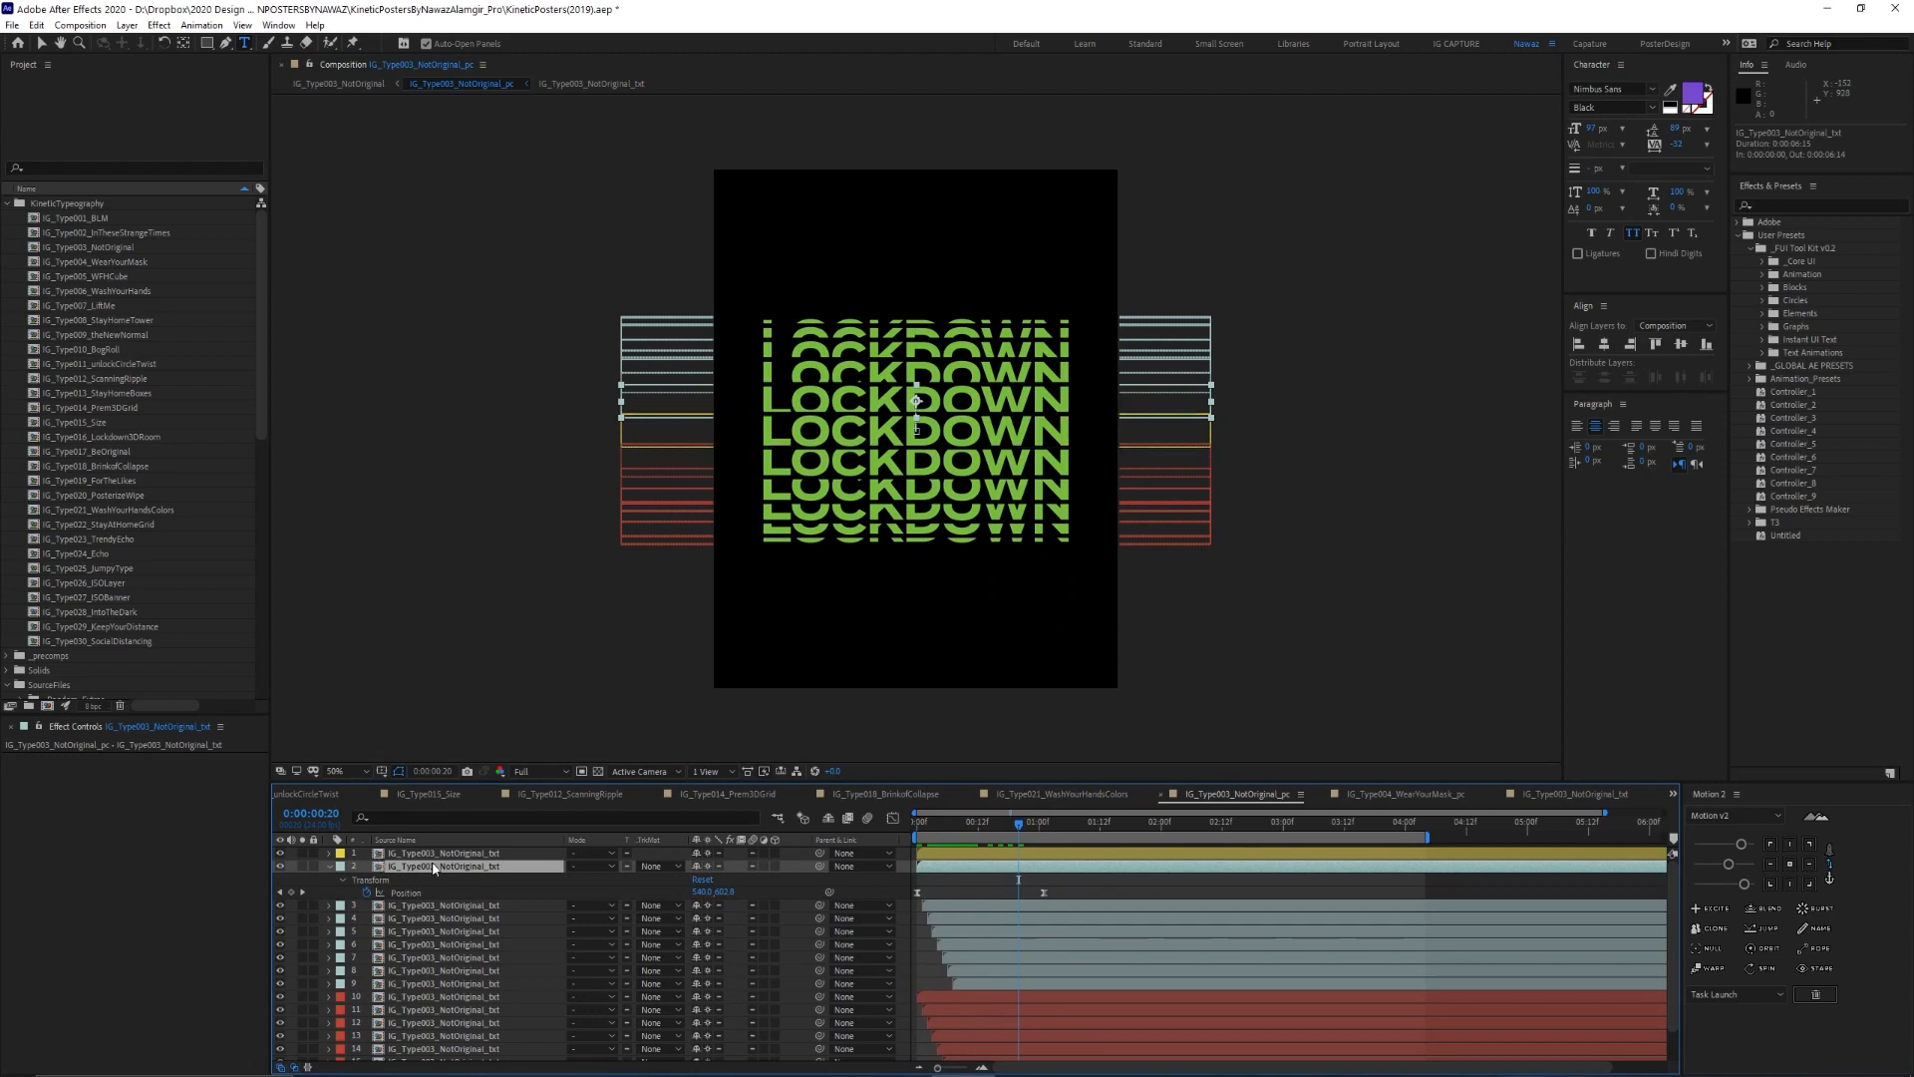
Hide Shape Layer 1 in IG_Type003_NotOriginal_txt and go back up to view the stacked copies without the silhouette cut-out
double_click(352, 864)
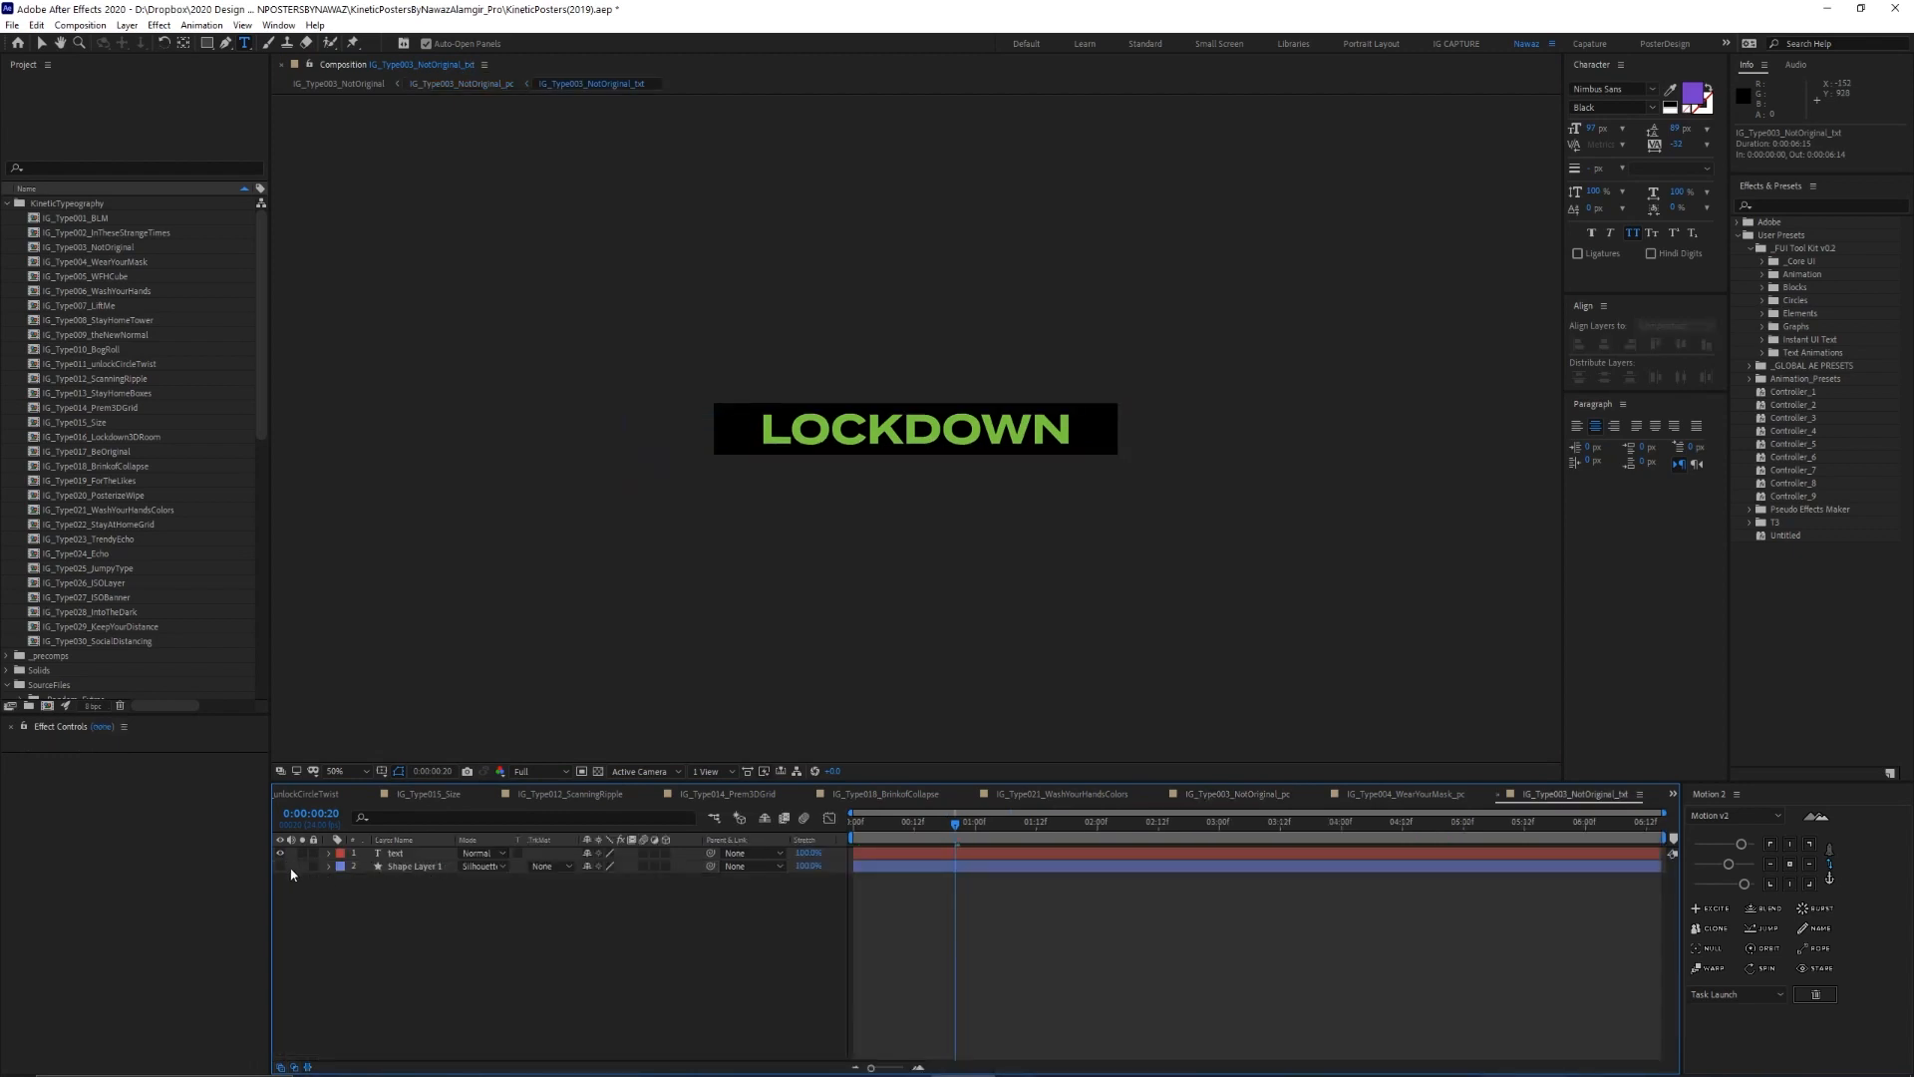
key("Tab")
left_click(165, 886)
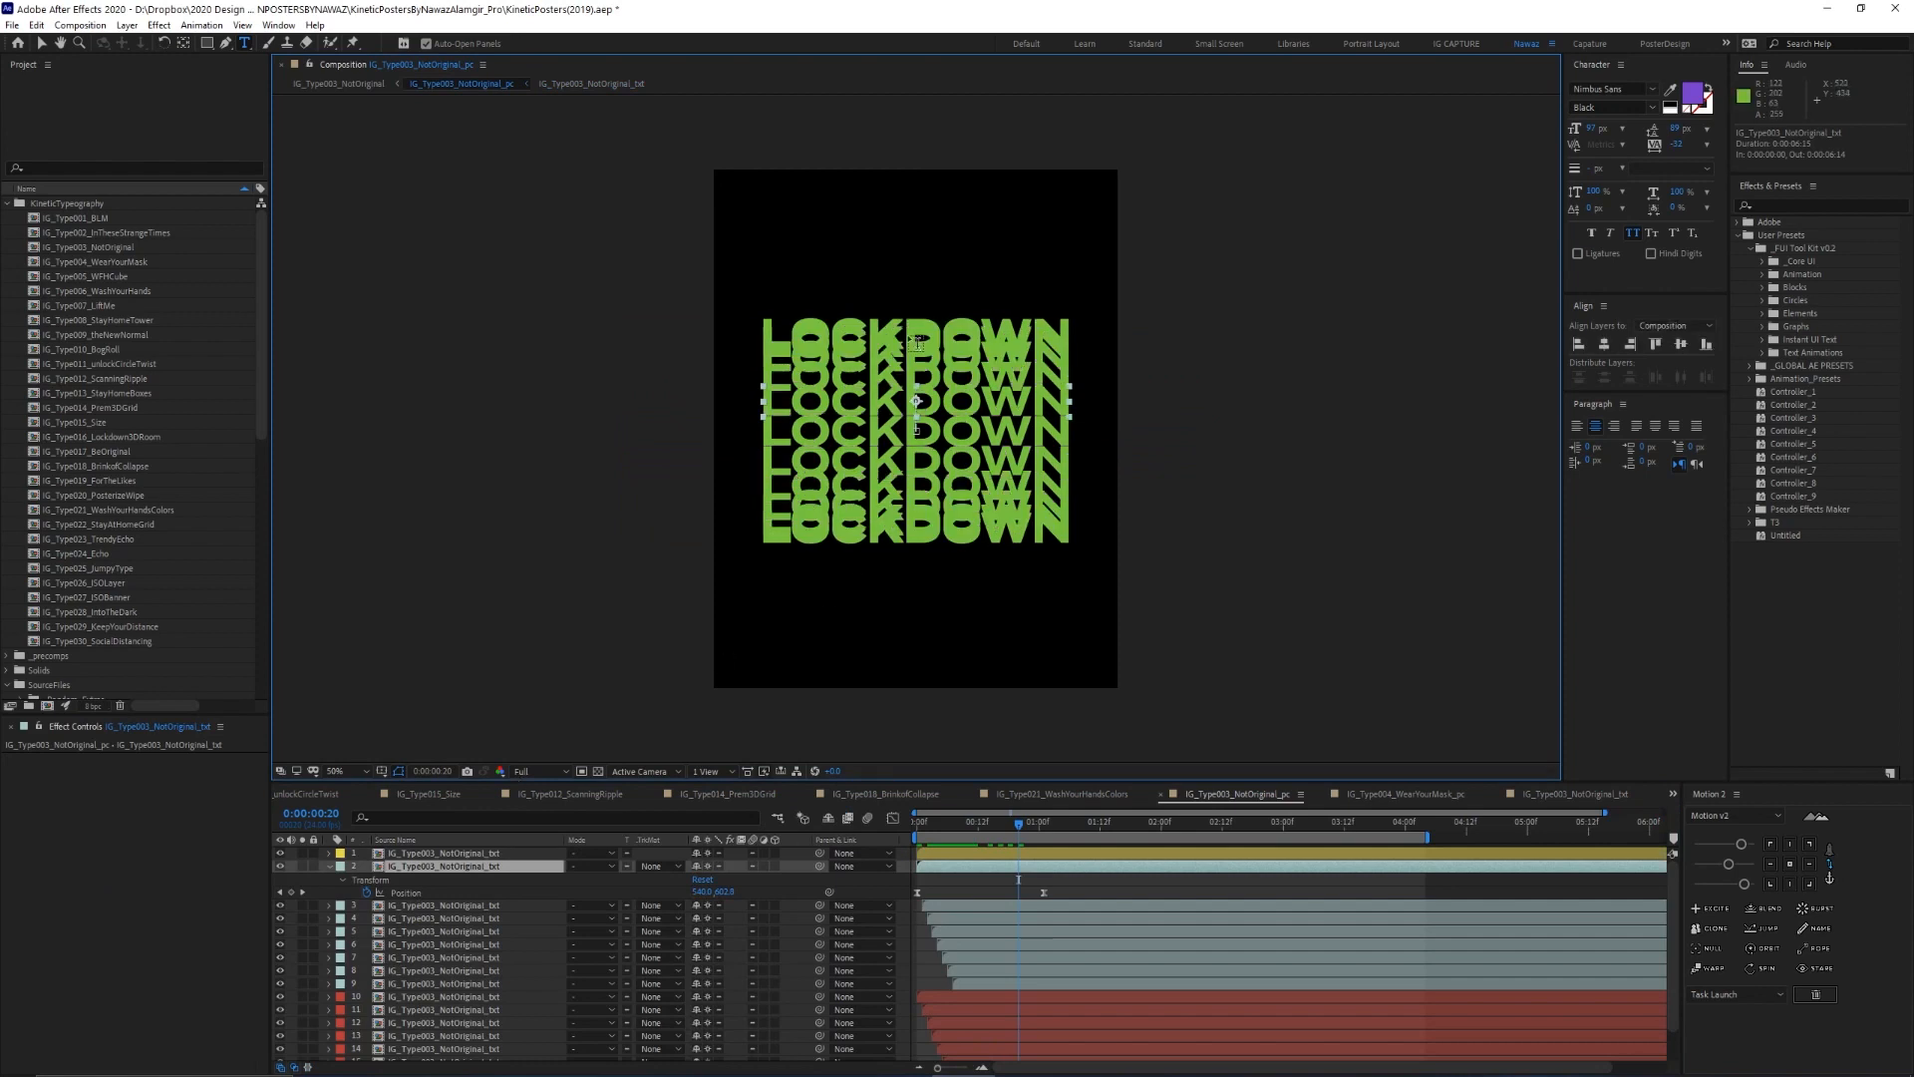
Make Shape Layer 1 visible again in IG_Type003_NotOriginal_txt and return to IG_Type003_NotOriginal_pc
double_click(465, 867)
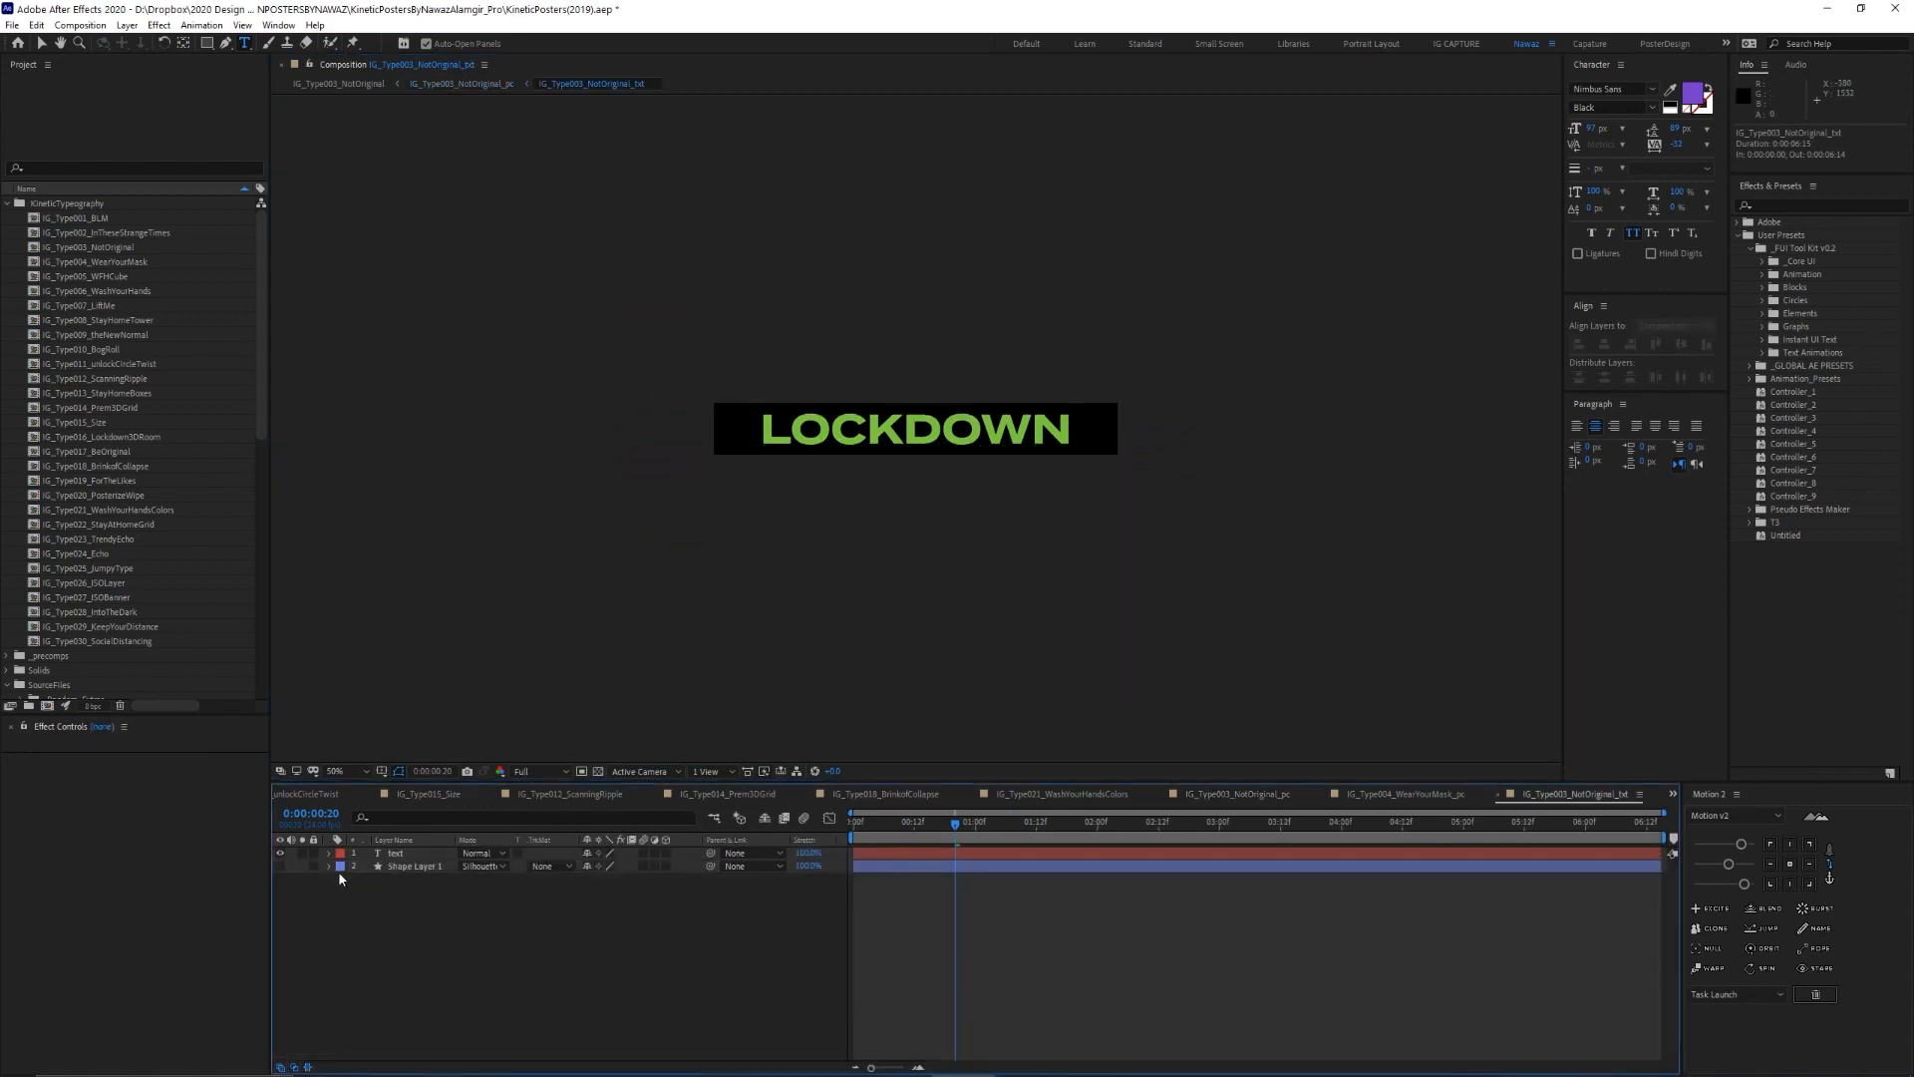
left_click(391, 866)
key("v")
left_click(923, 589)
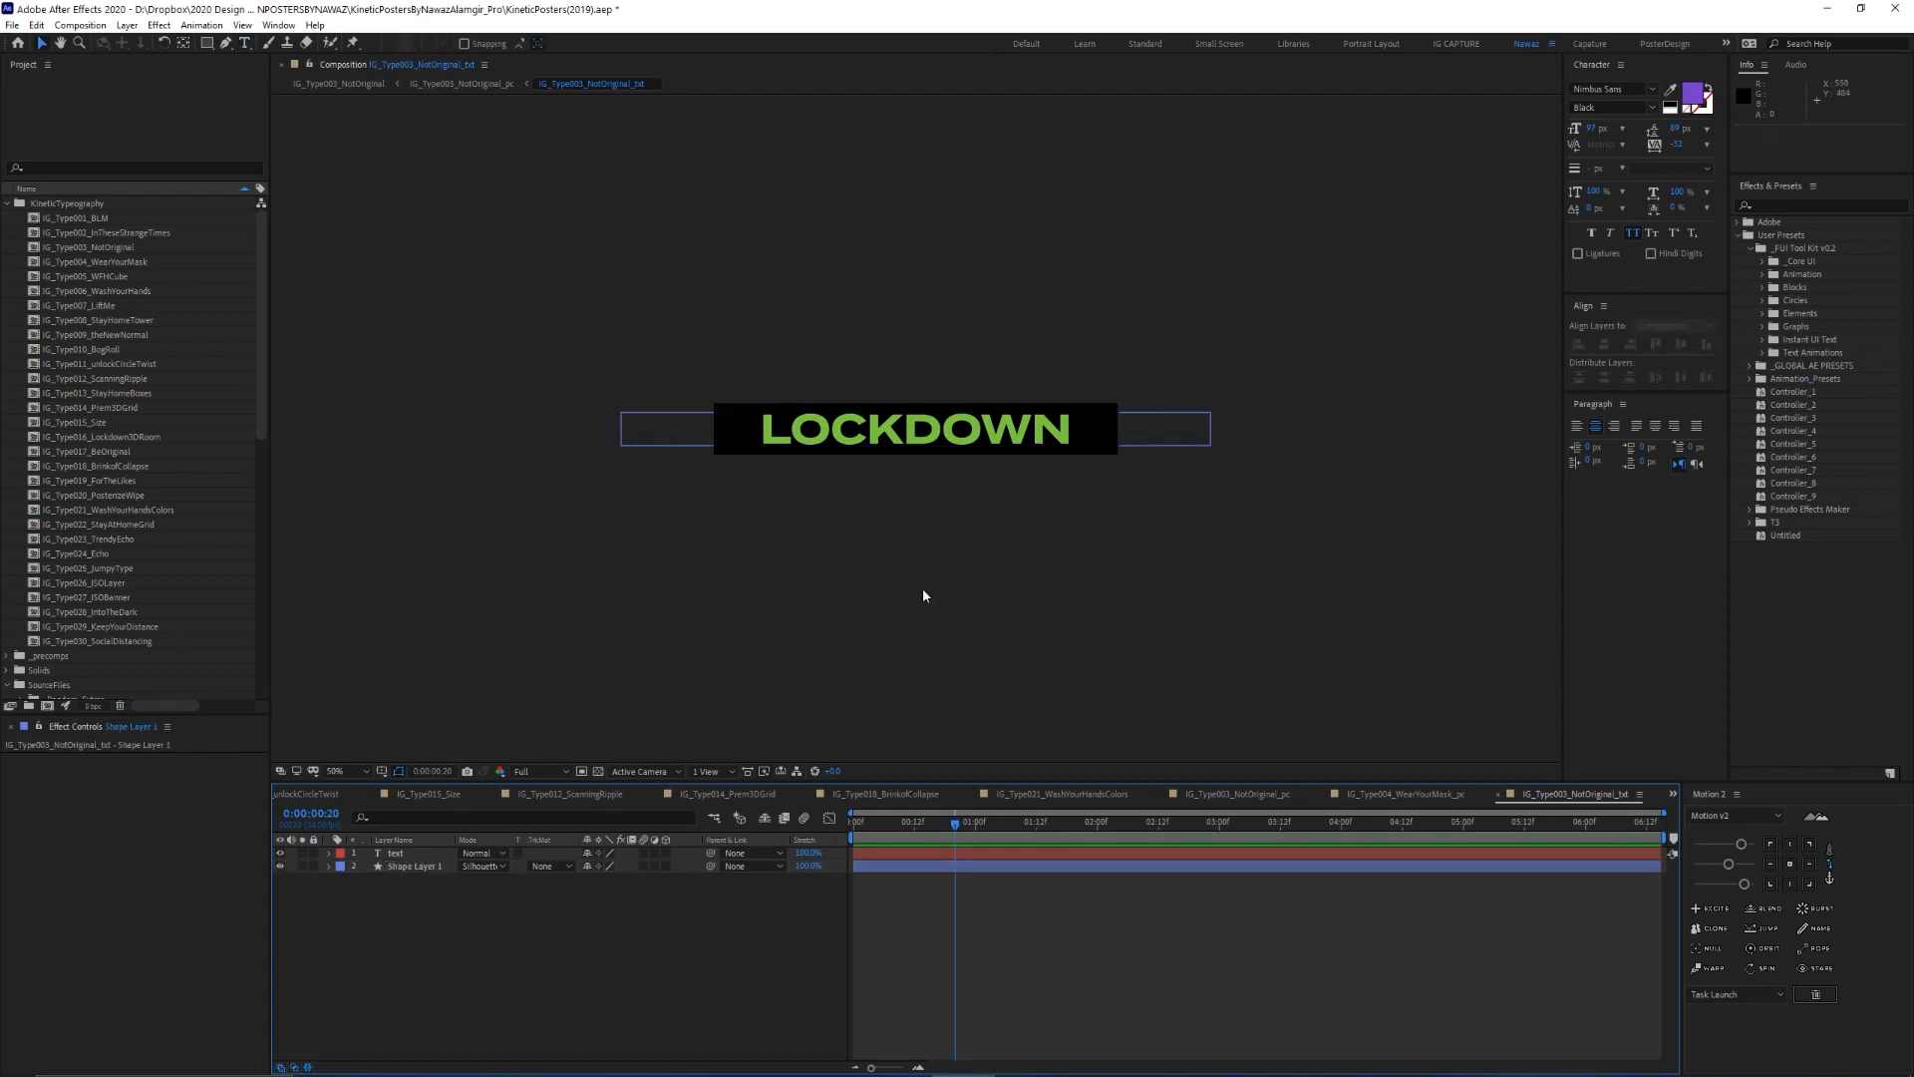
left_click(1130, 430)
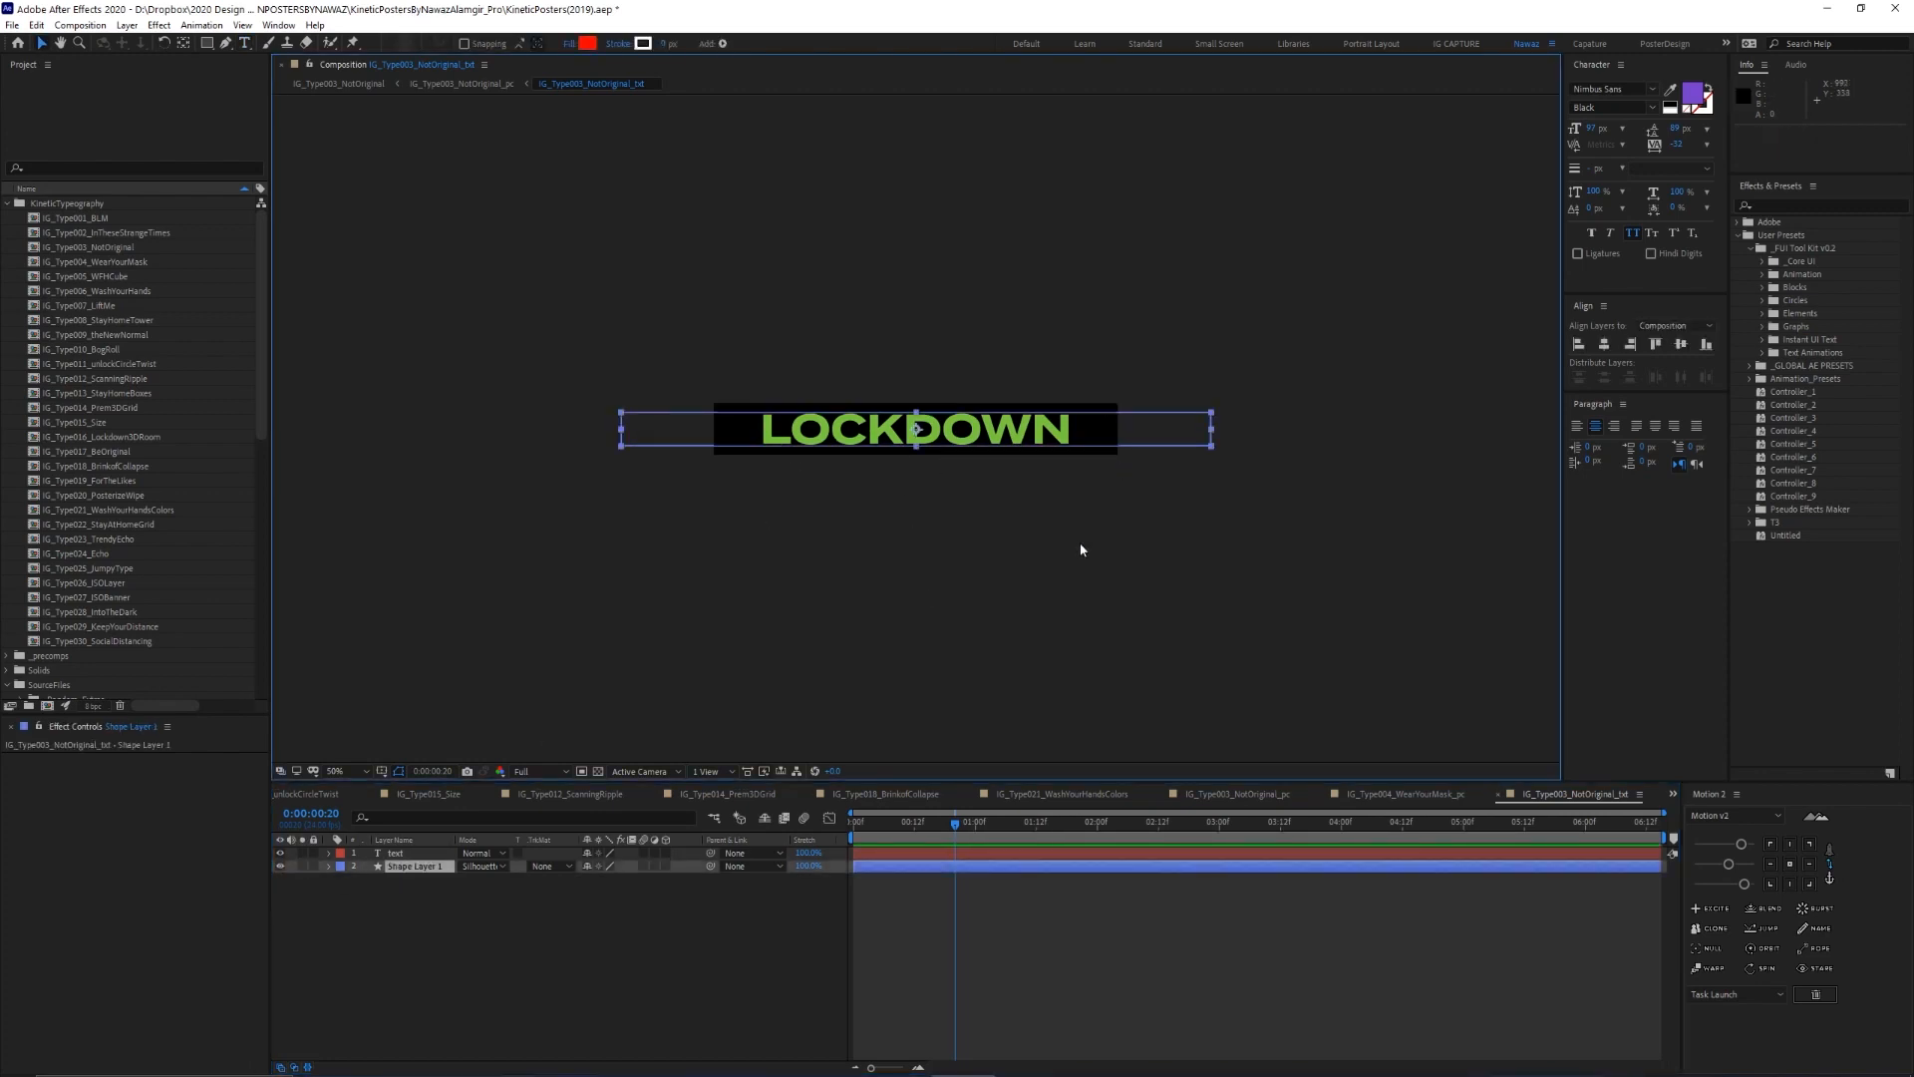
key("Tab")
left_click(909, 598)
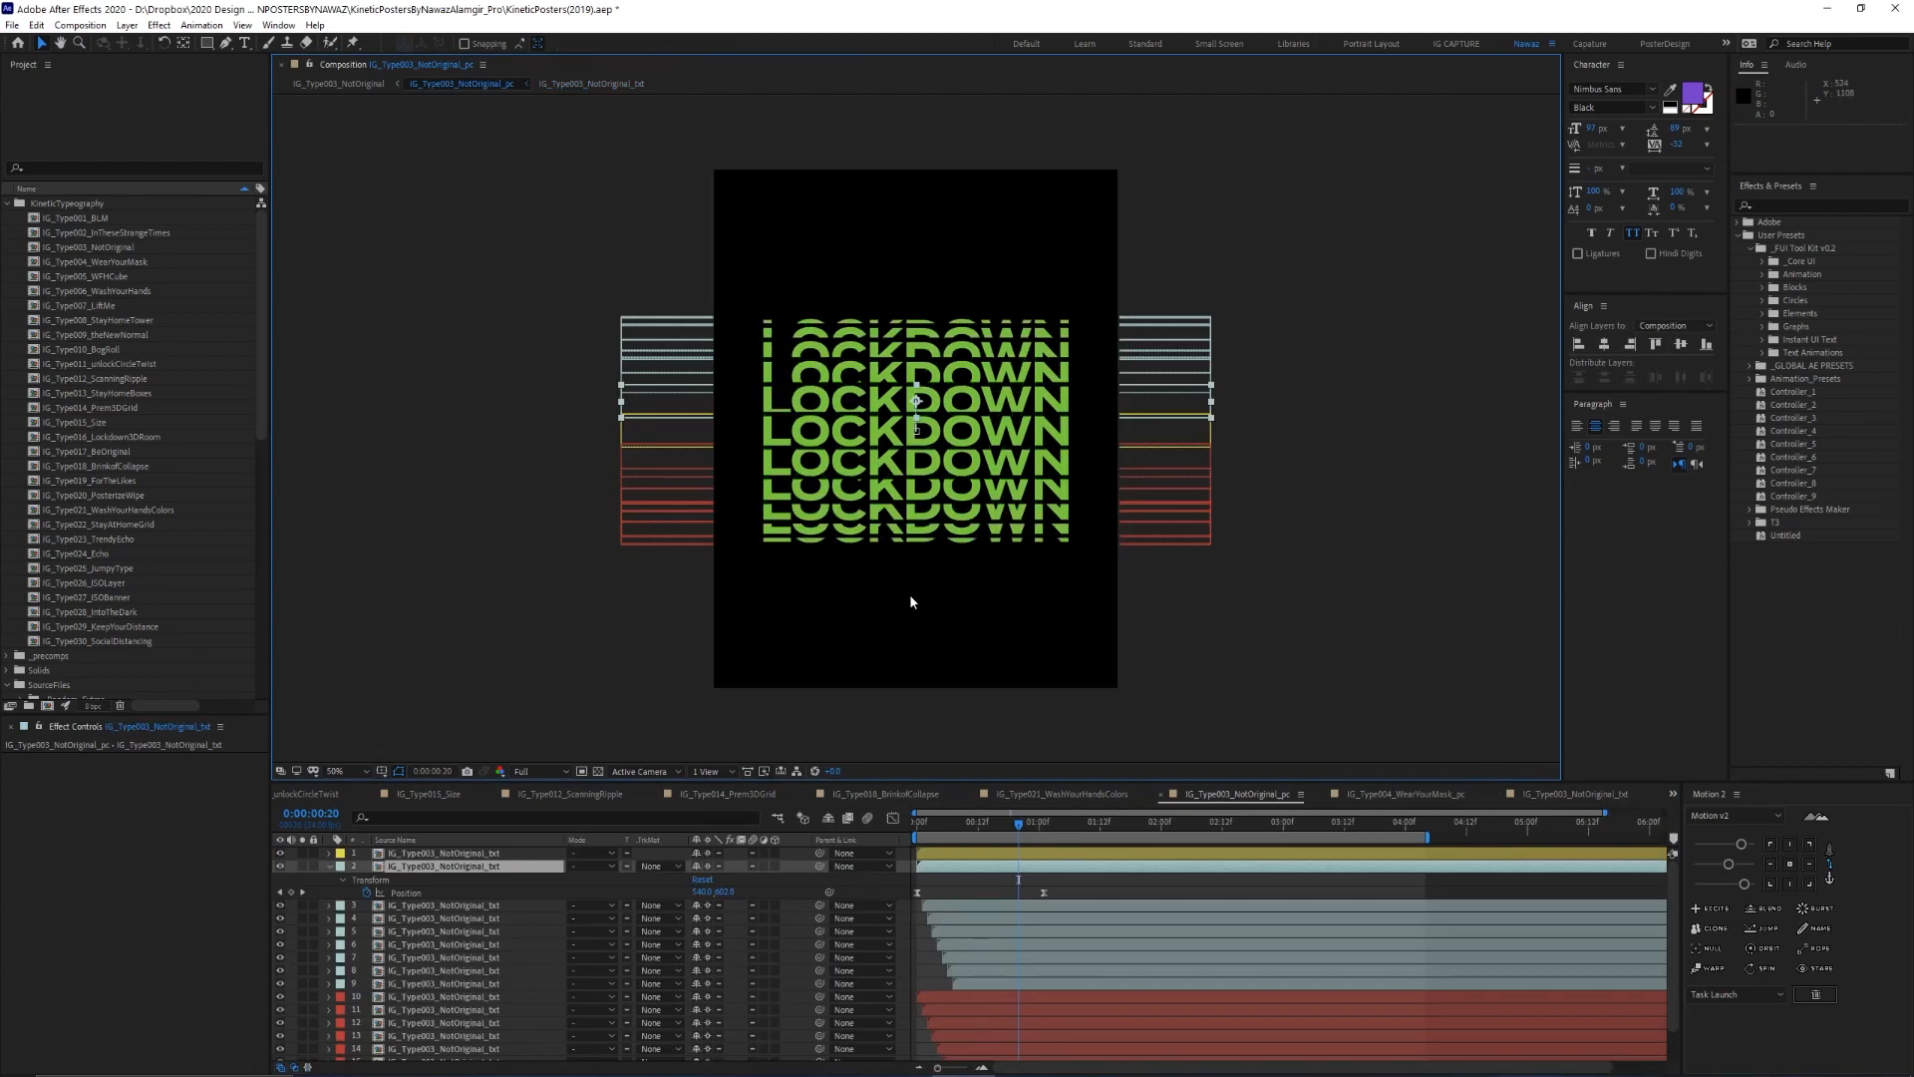
Preview the stack, hide the red layers 10 to 17, and scrub the remaining upward-moving copies
left_click(925, 823)
key("space")
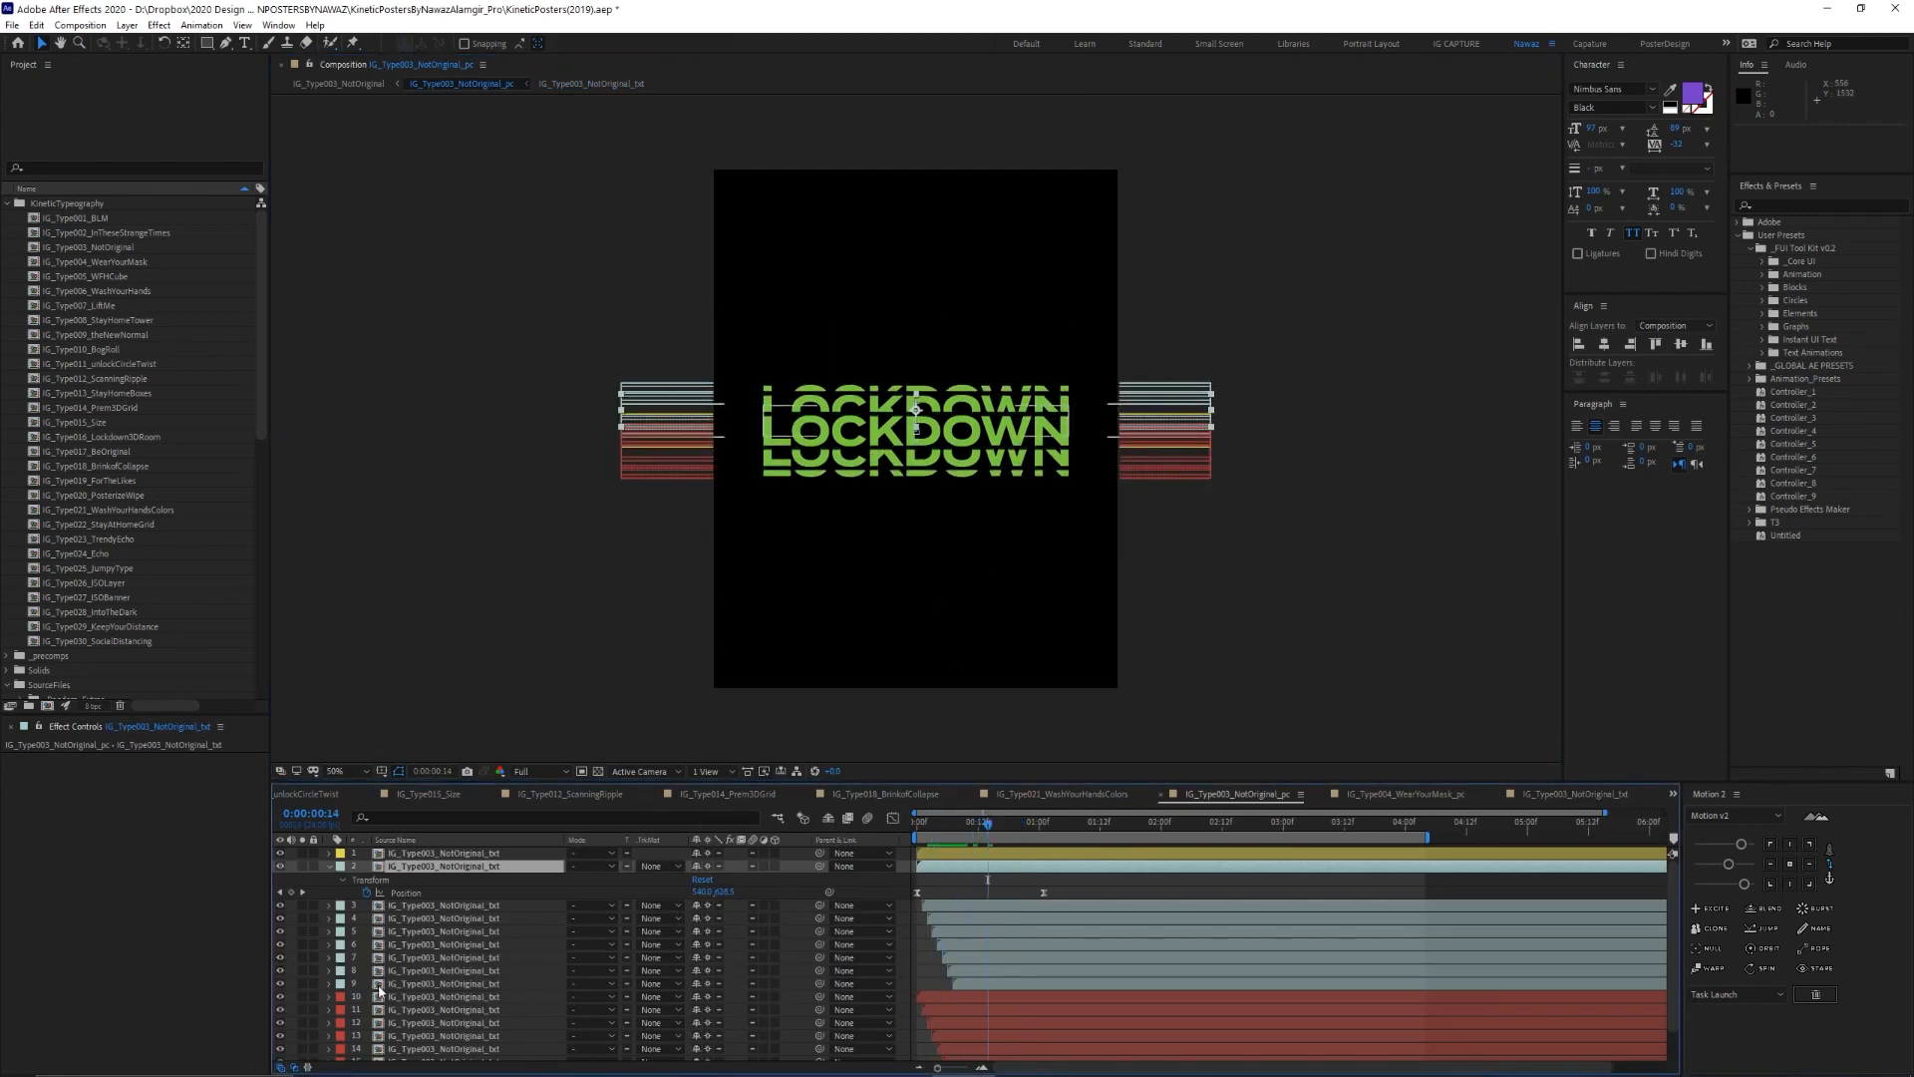
left_click(424, 996)
scroll(420, 1000, "down", 1)
left_click(409, 1054, "shift")
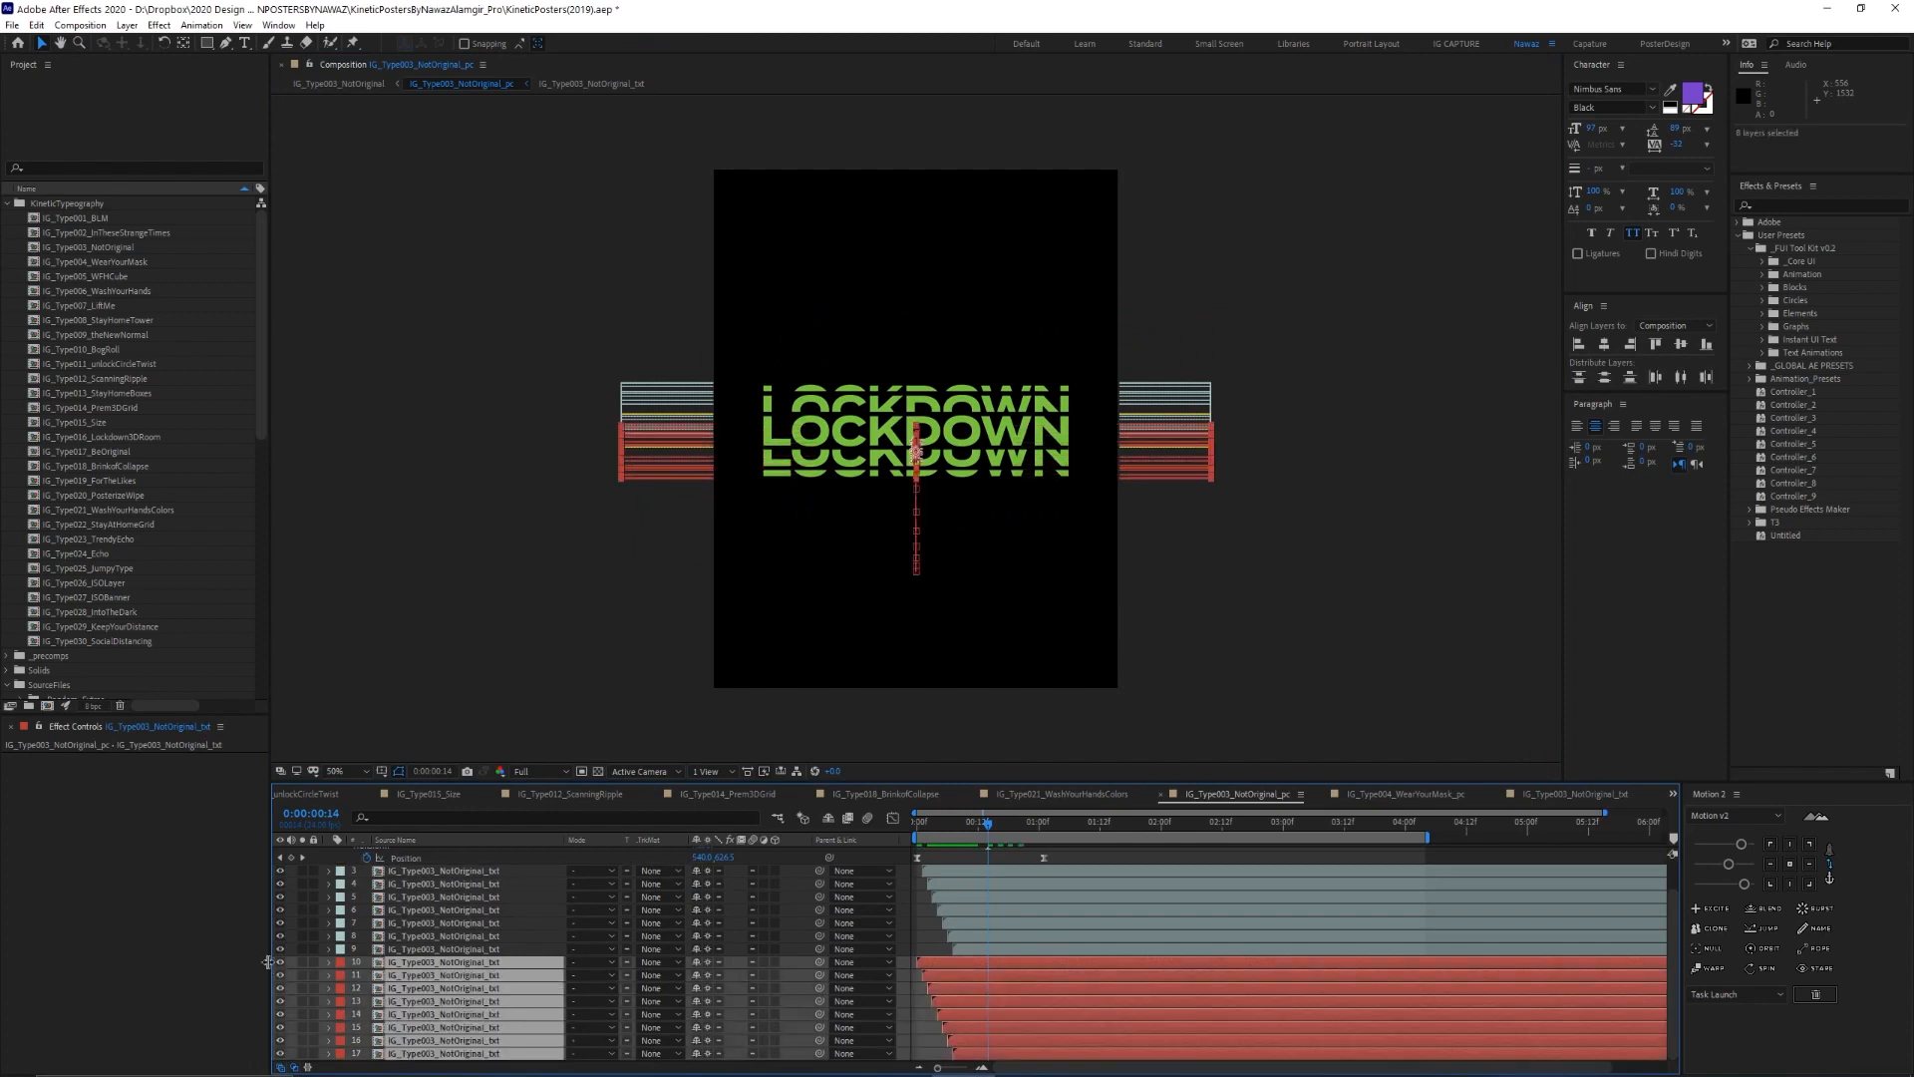
left_click_drag(280, 963, 280, 1054)
left_click(924, 825)
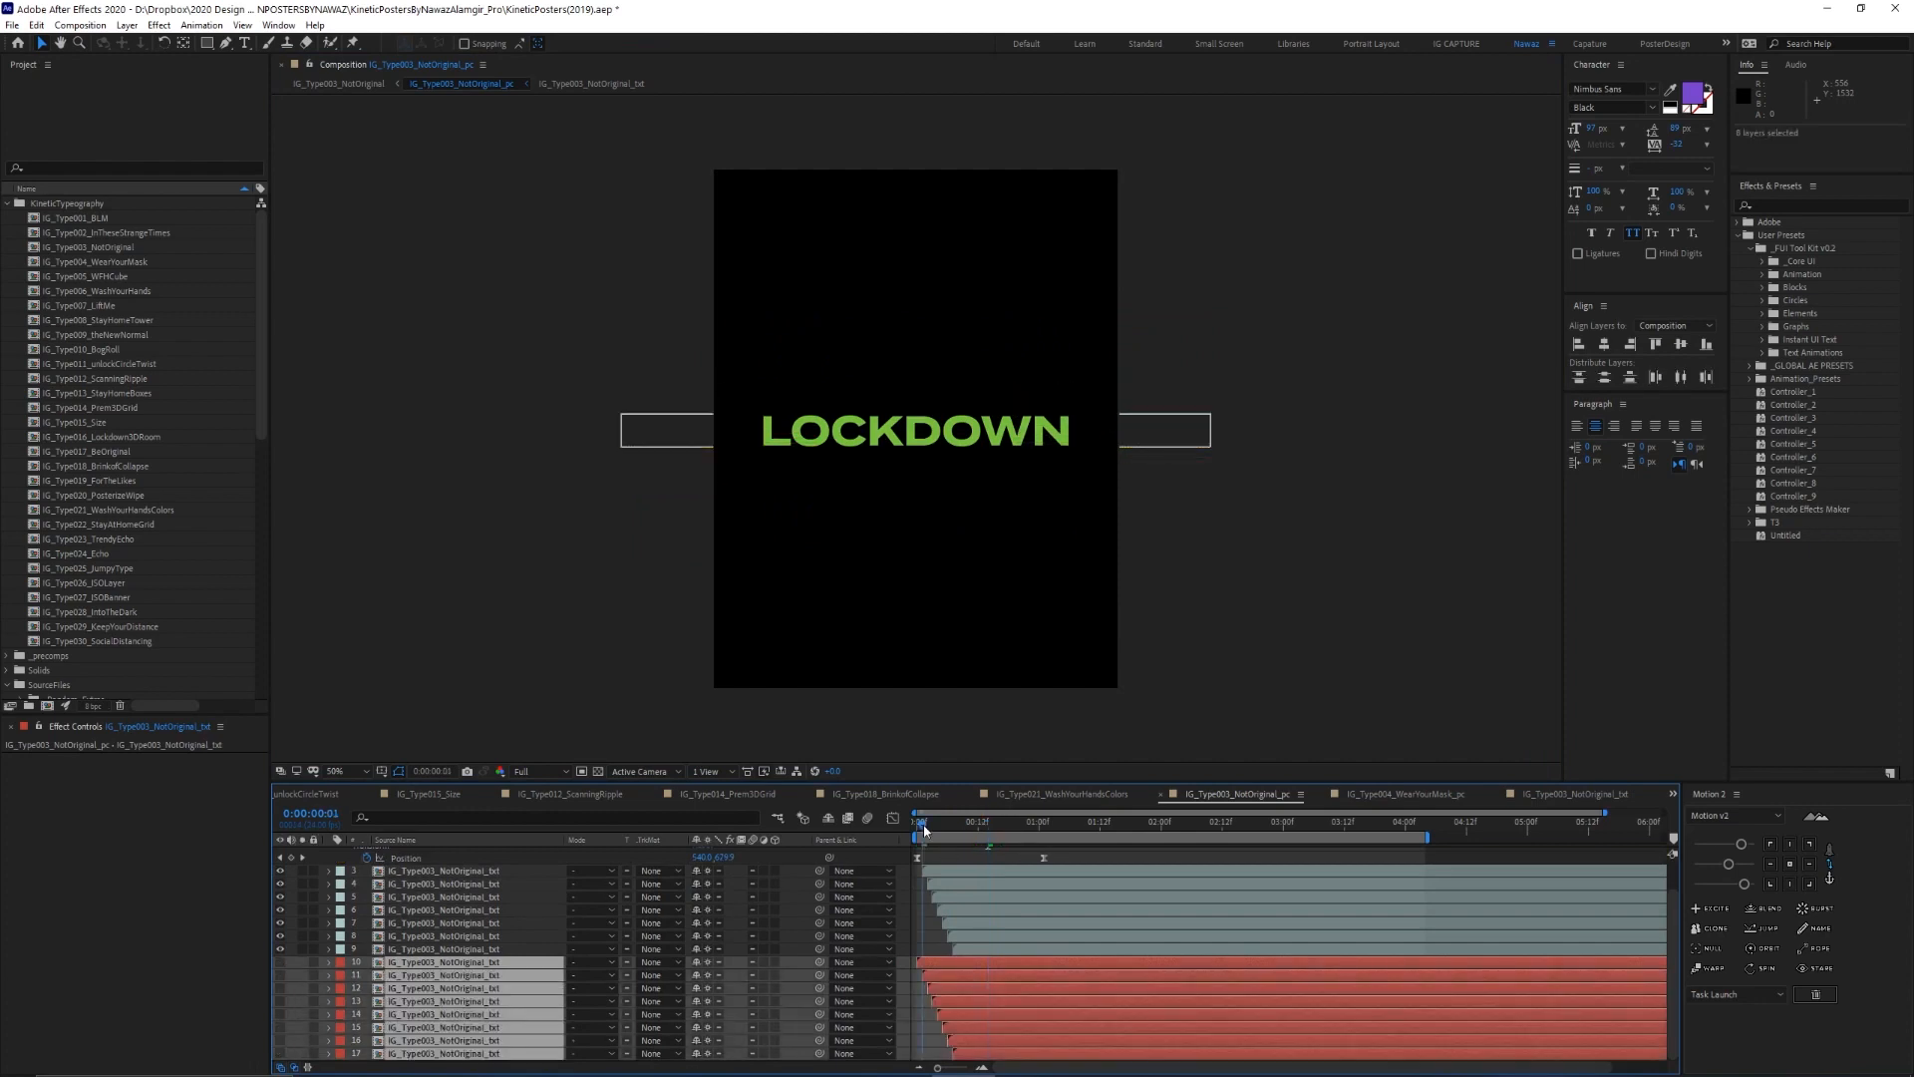
left_click_drag(935, 829, 1165, 815)
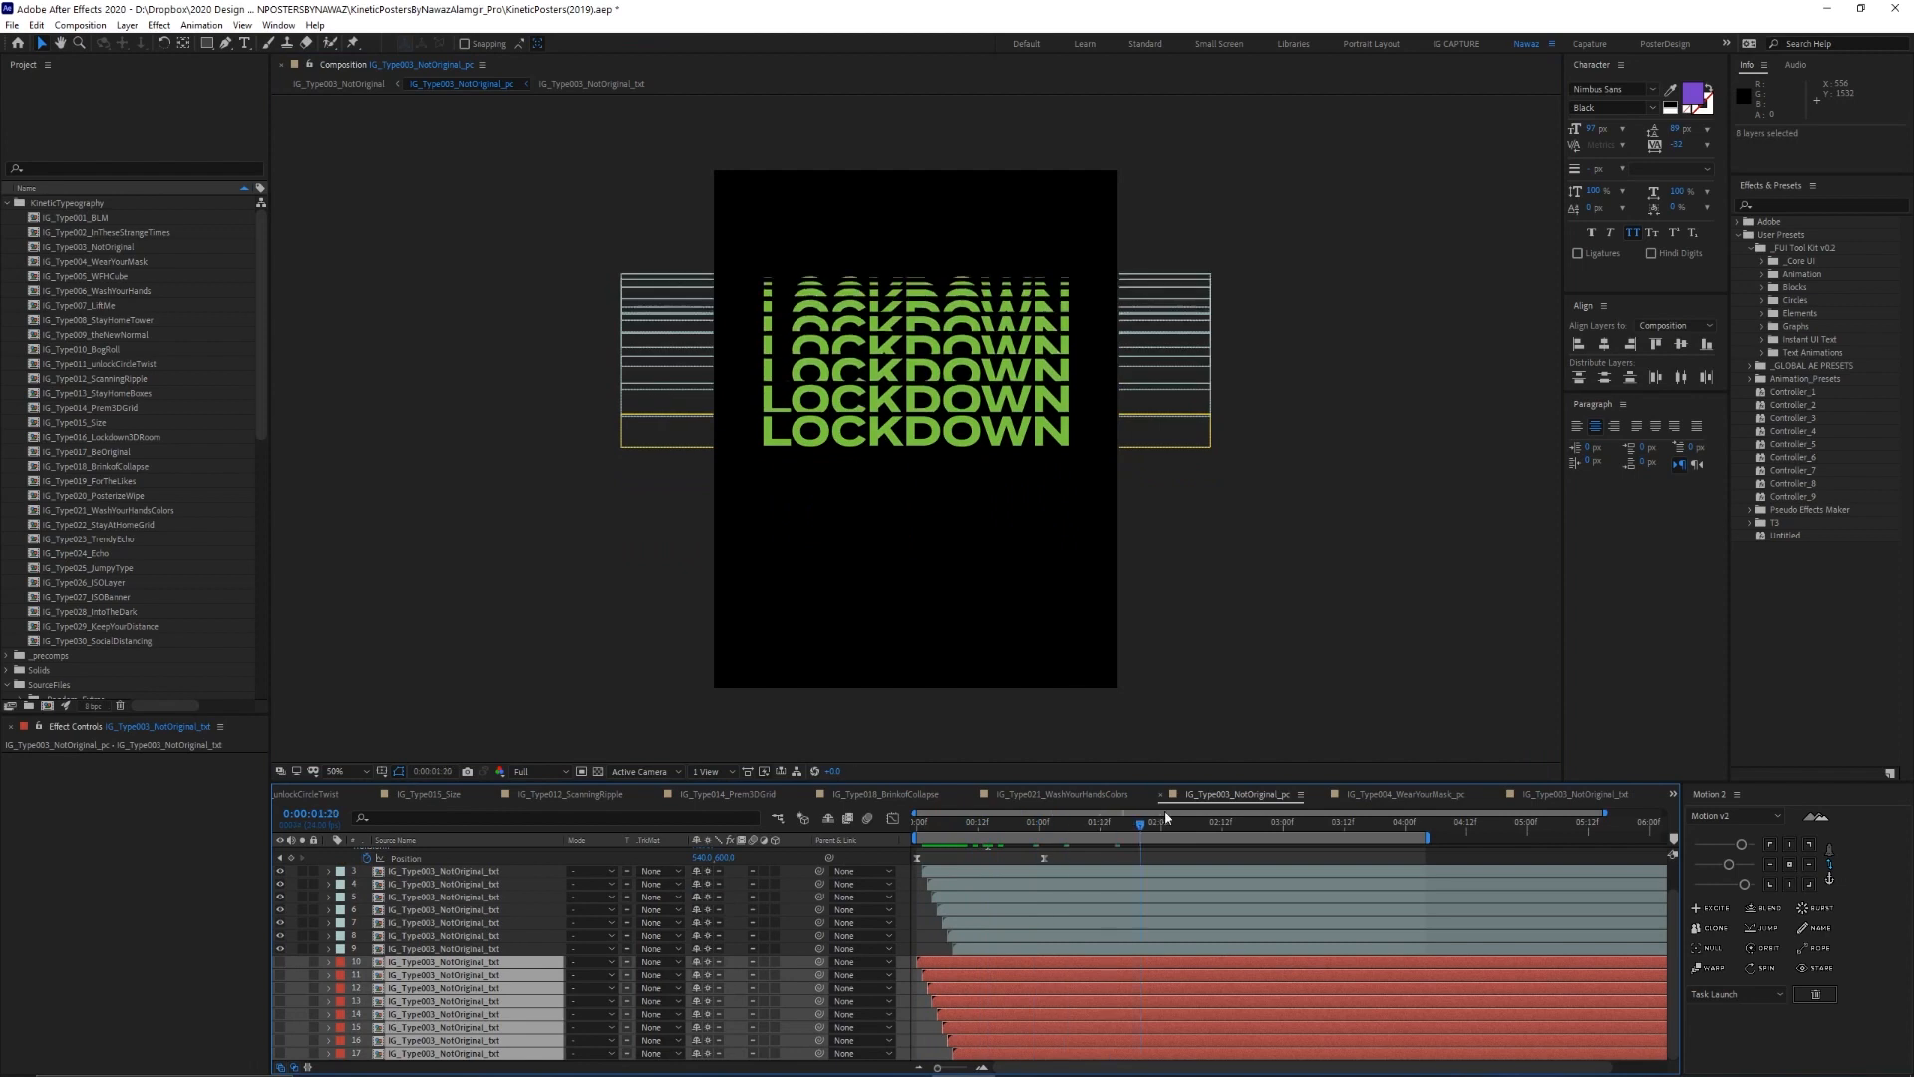
Reveal the Position keyframes of layers 3 to 9
scroll(517, 900, "up", 2)
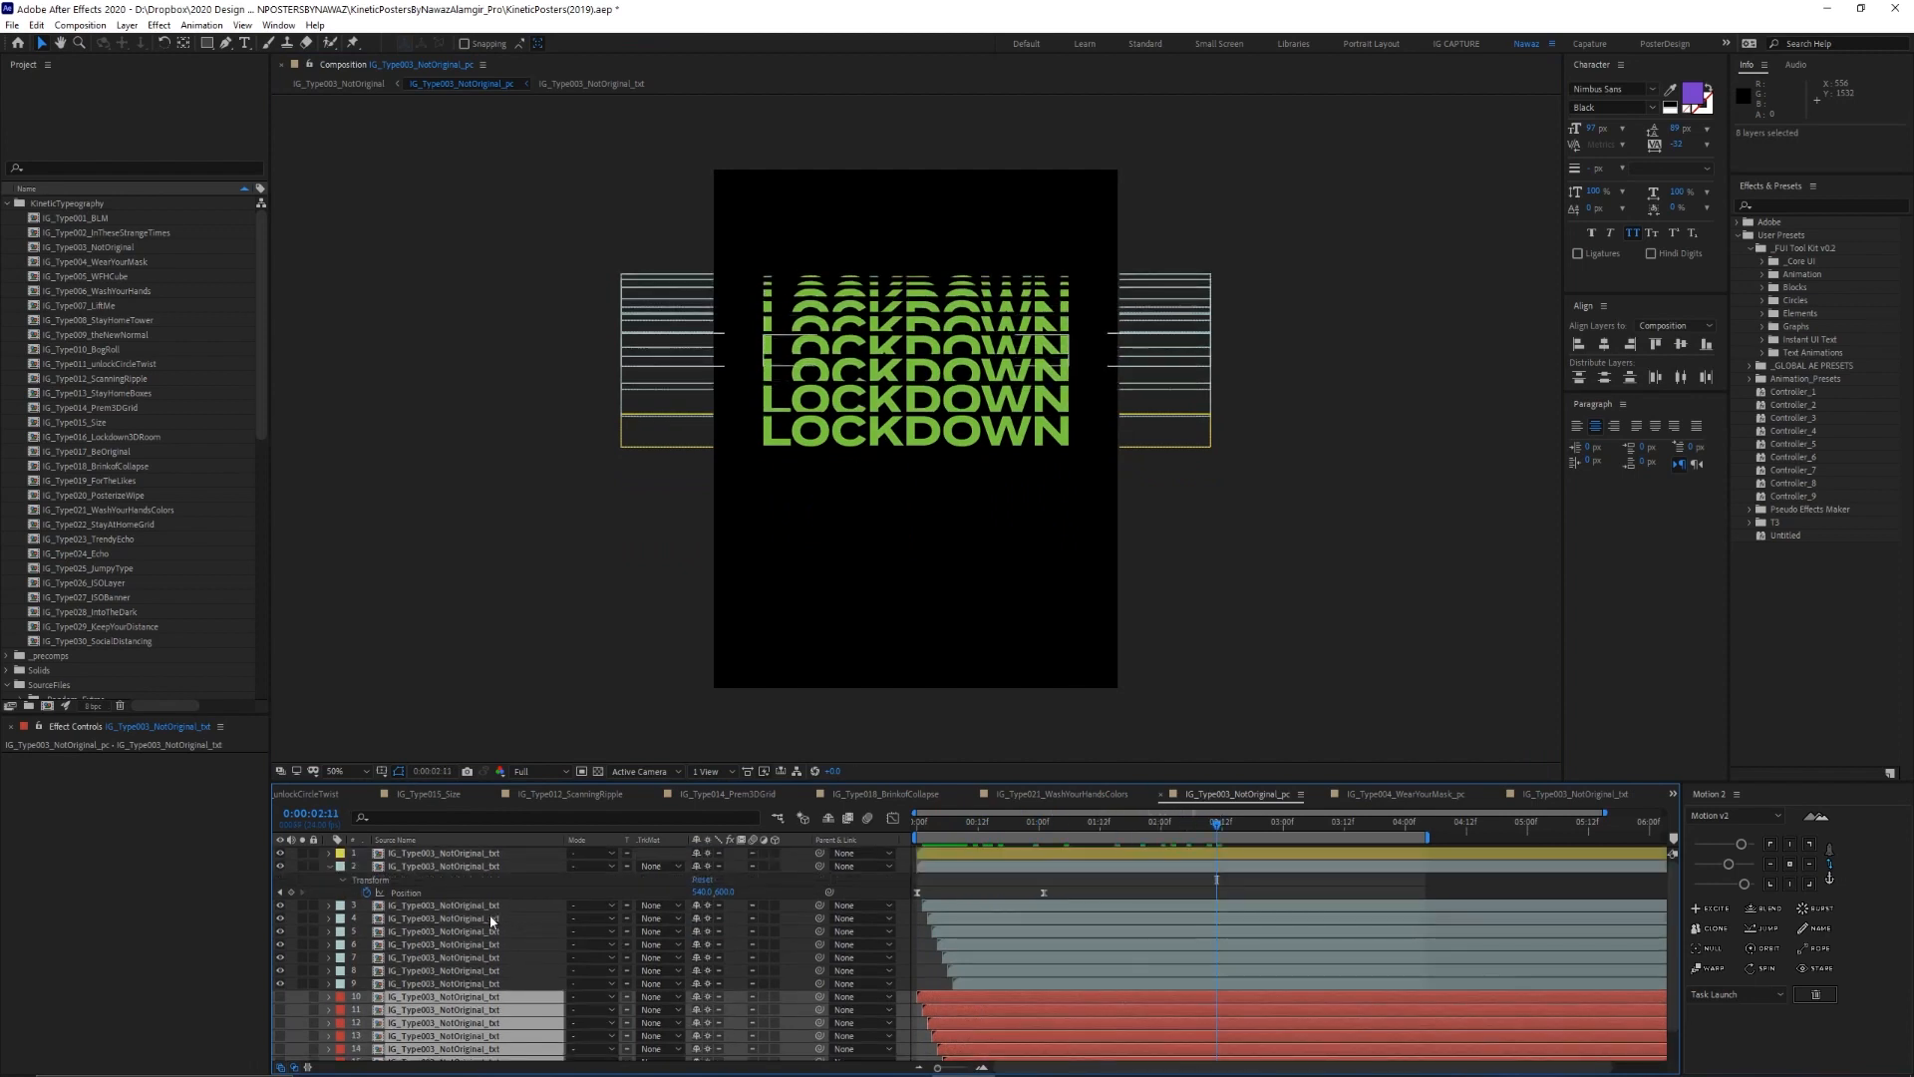
left_click(489, 906)
key("p")
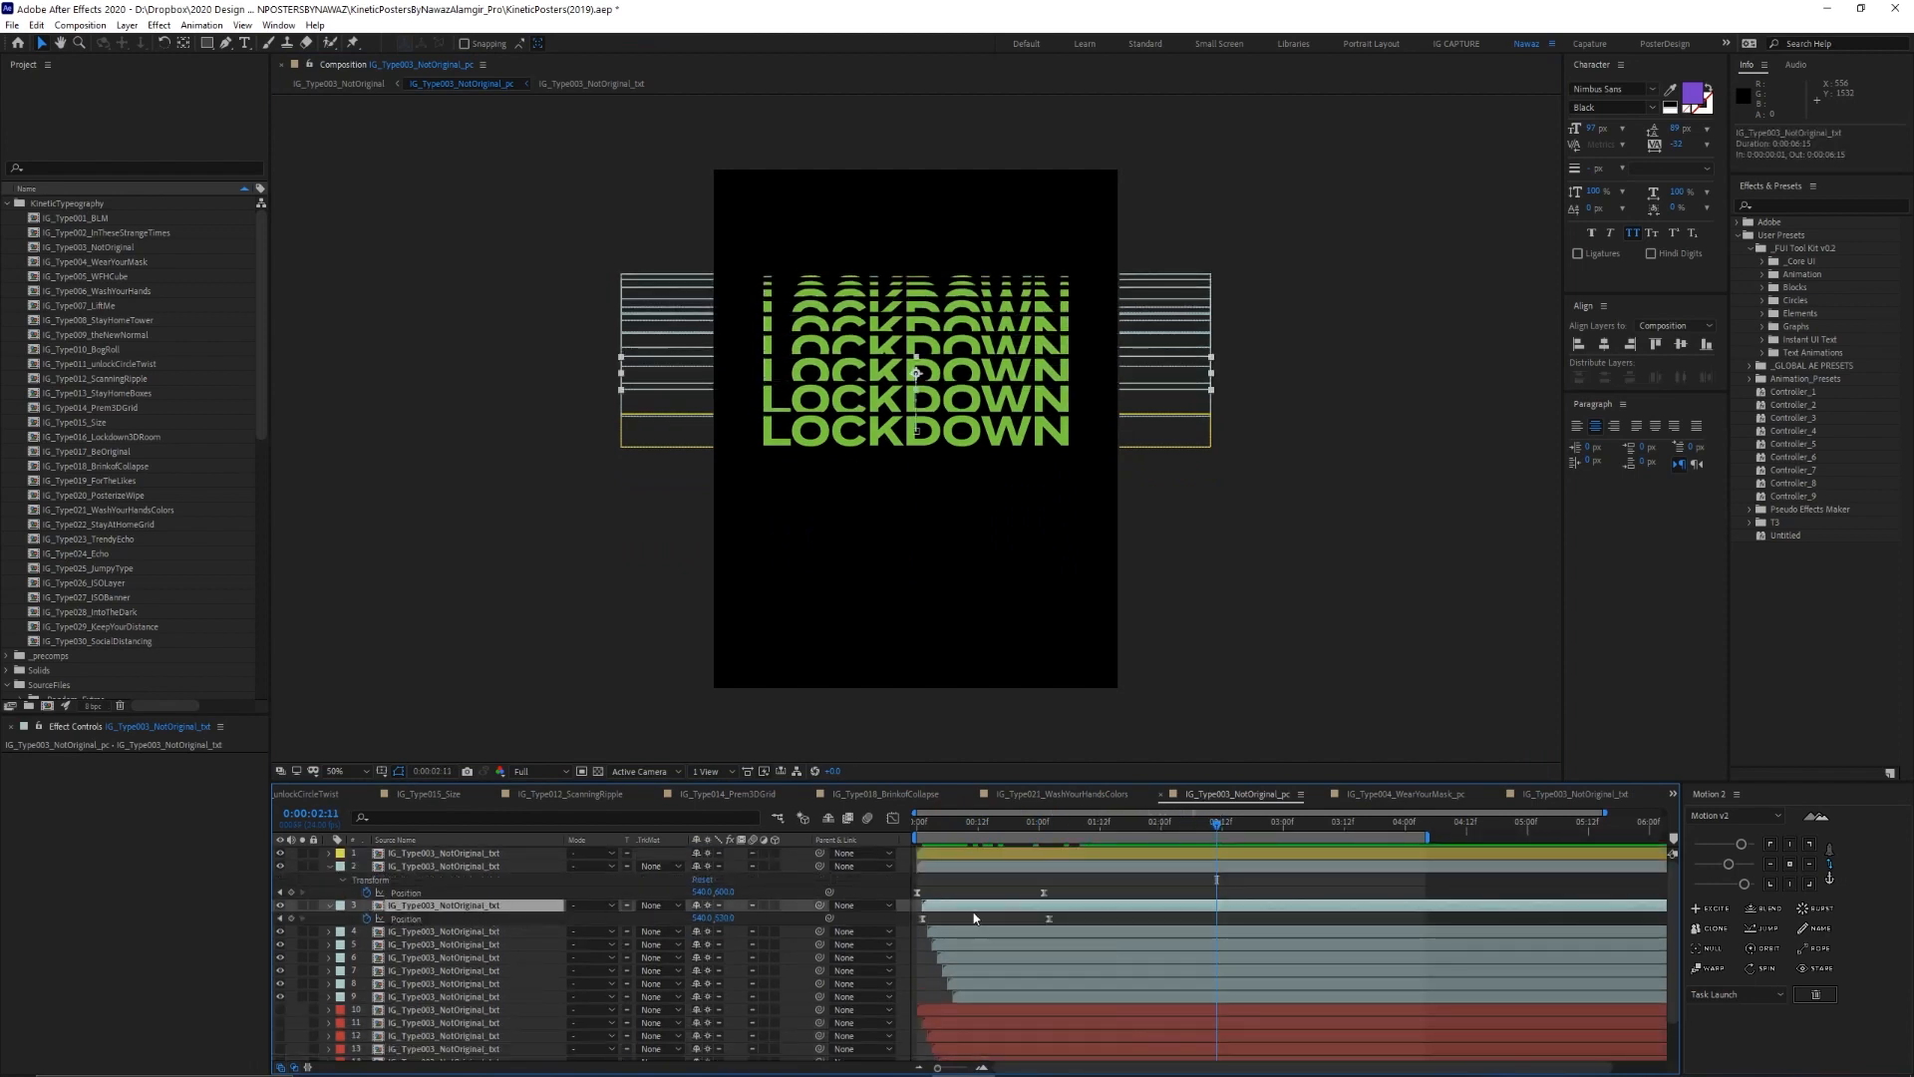
left_click(501, 997, "shift")
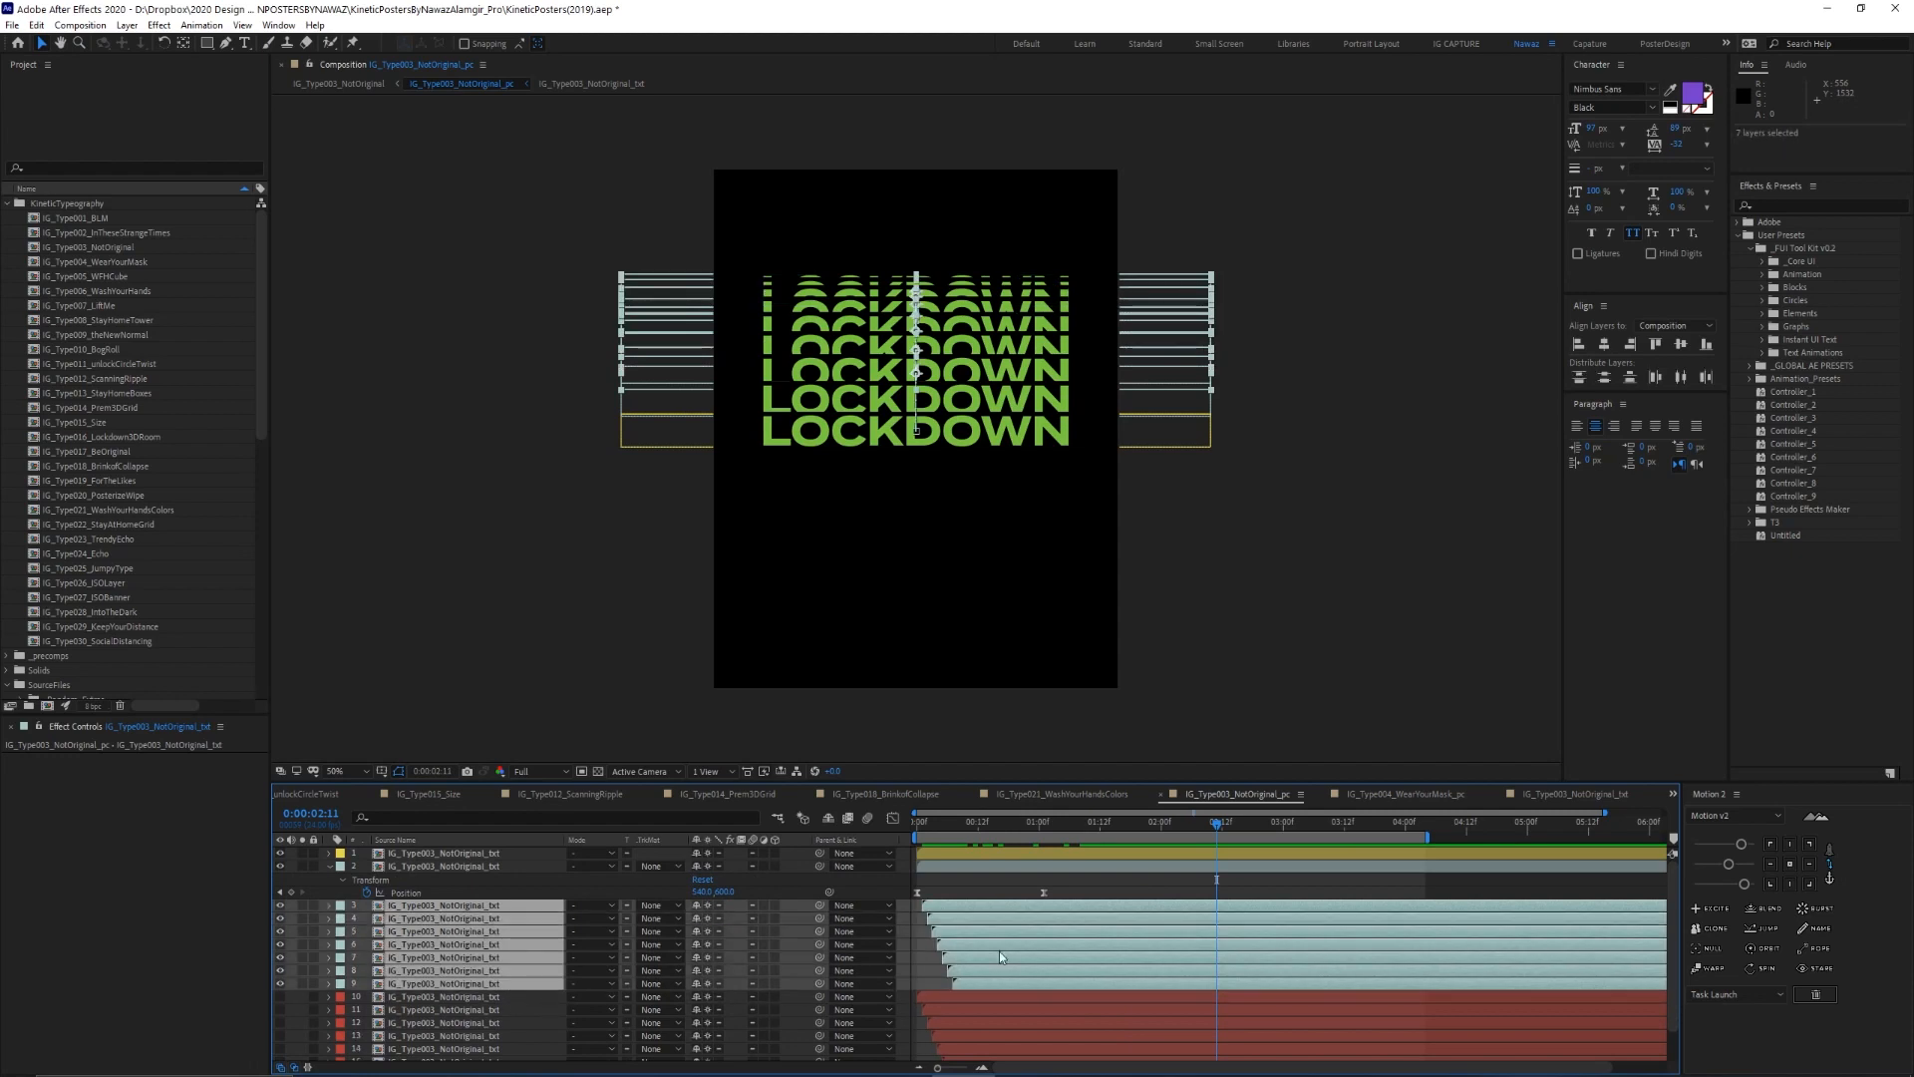
key("p")
left_click(1081, 925)
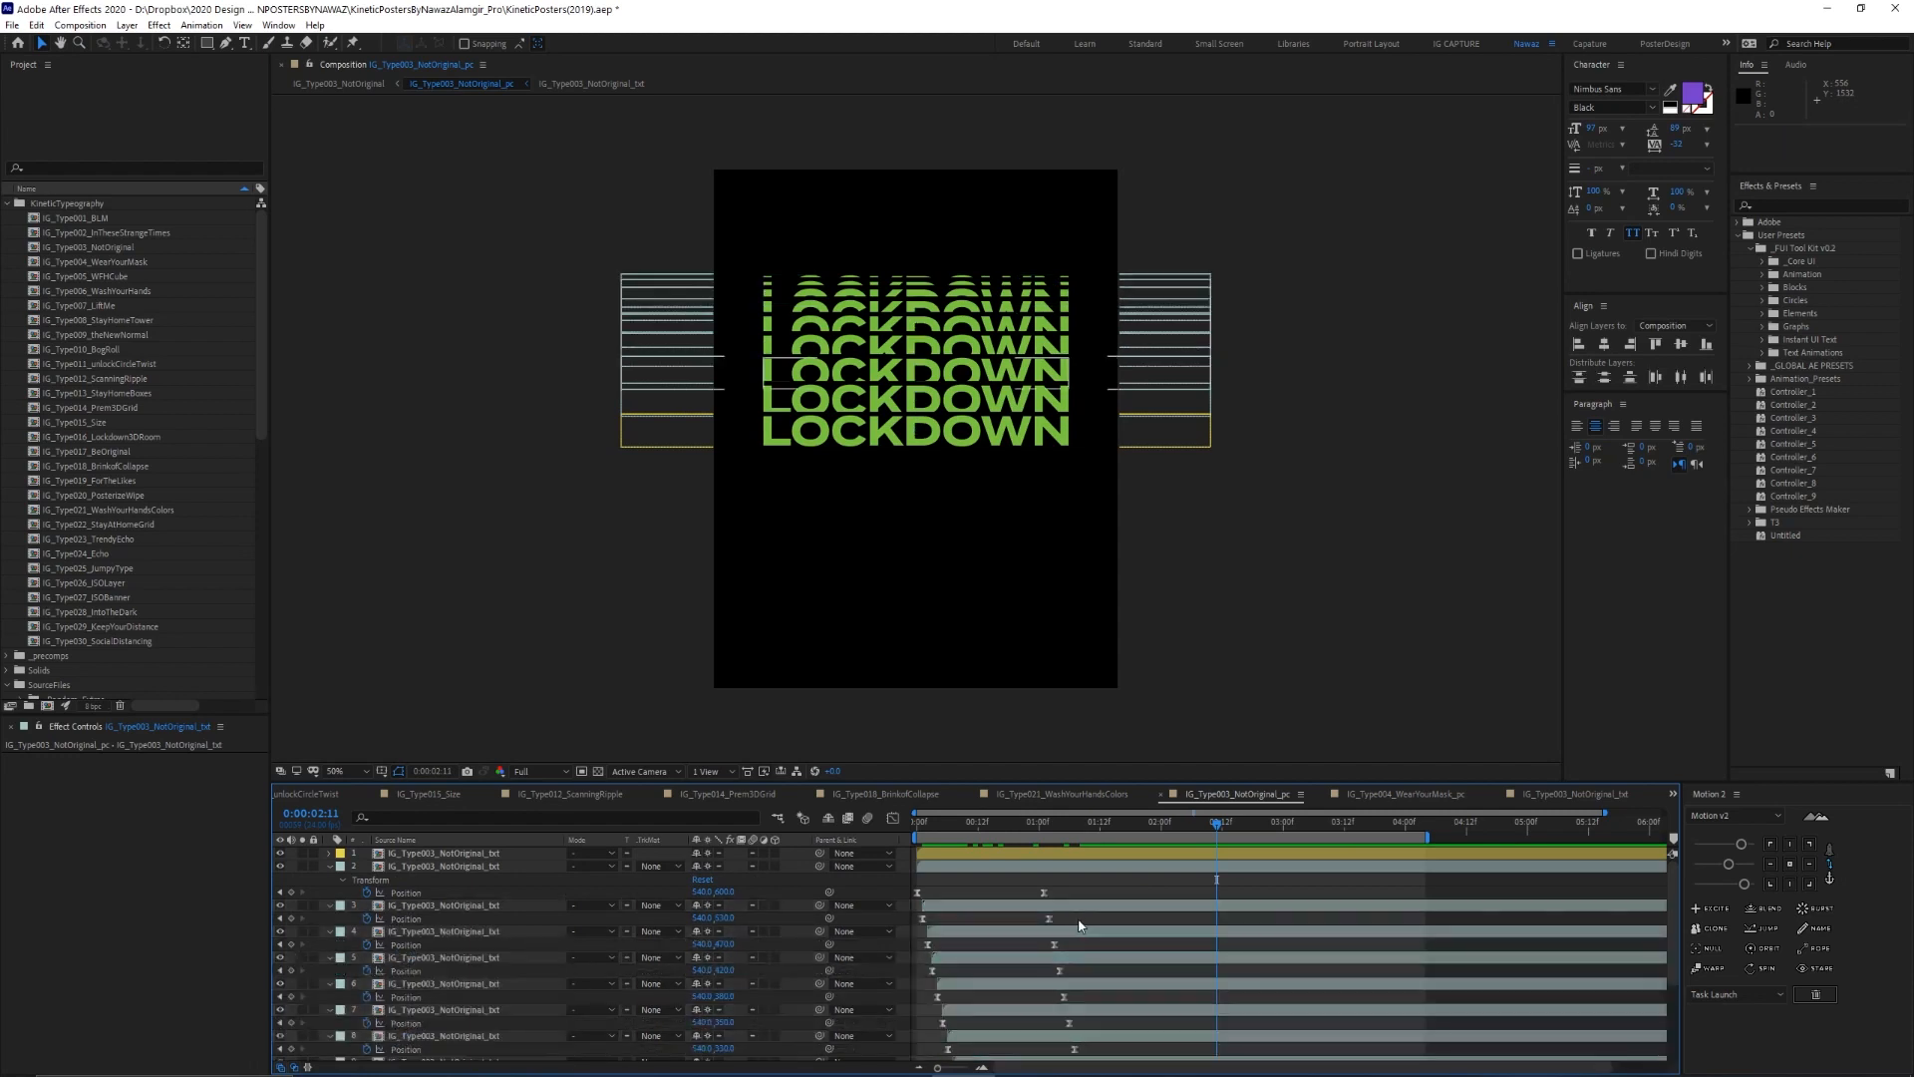
Scrub the animation and pick the upper LOCKDOWN copies one after another to examine their staggered positions
left_click_drag(925, 829, 1176, 834)
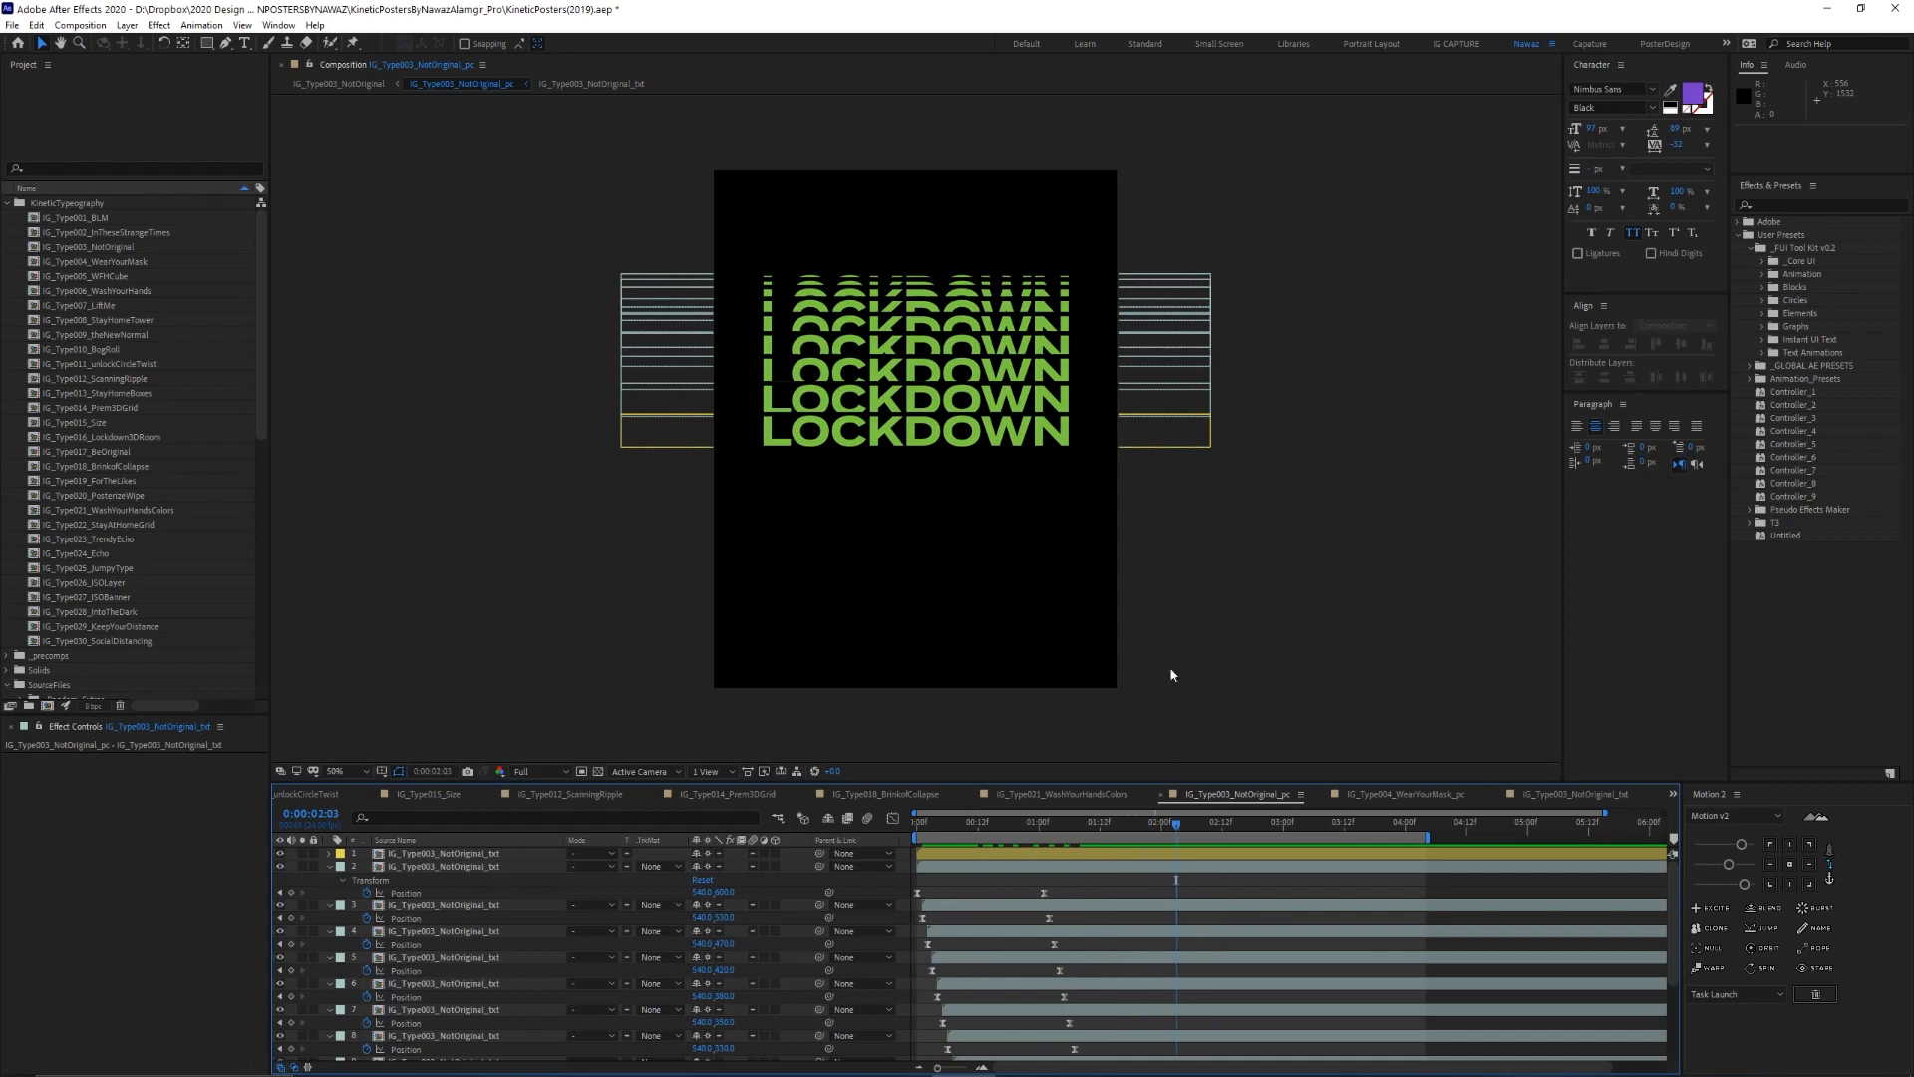
left_click(1047, 411)
left_click(1046, 364)
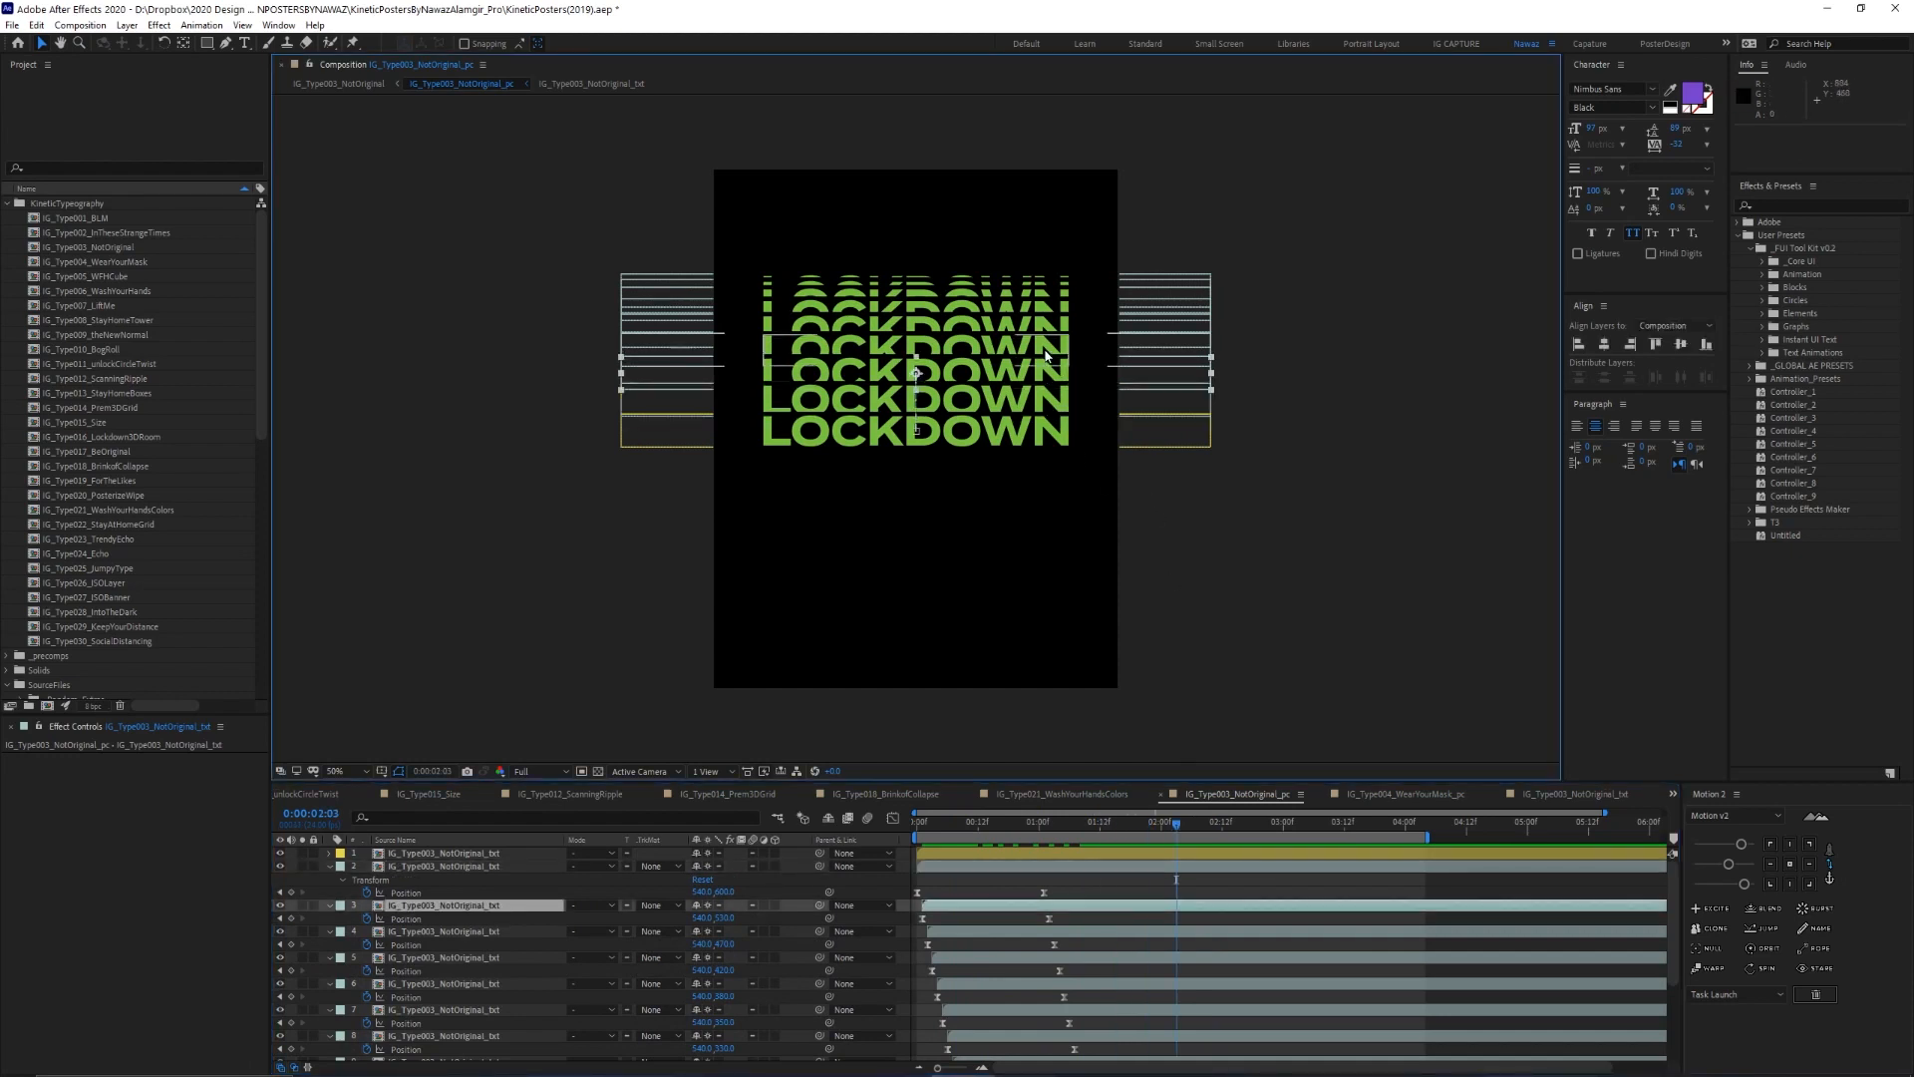
left_click(1046, 351)
left_click(1047, 313)
left_click(1045, 304)
left_click(1044, 296)
left_click(1044, 288)
left_click(1043, 280)
left_click_drag(919, 827, 1187, 828)
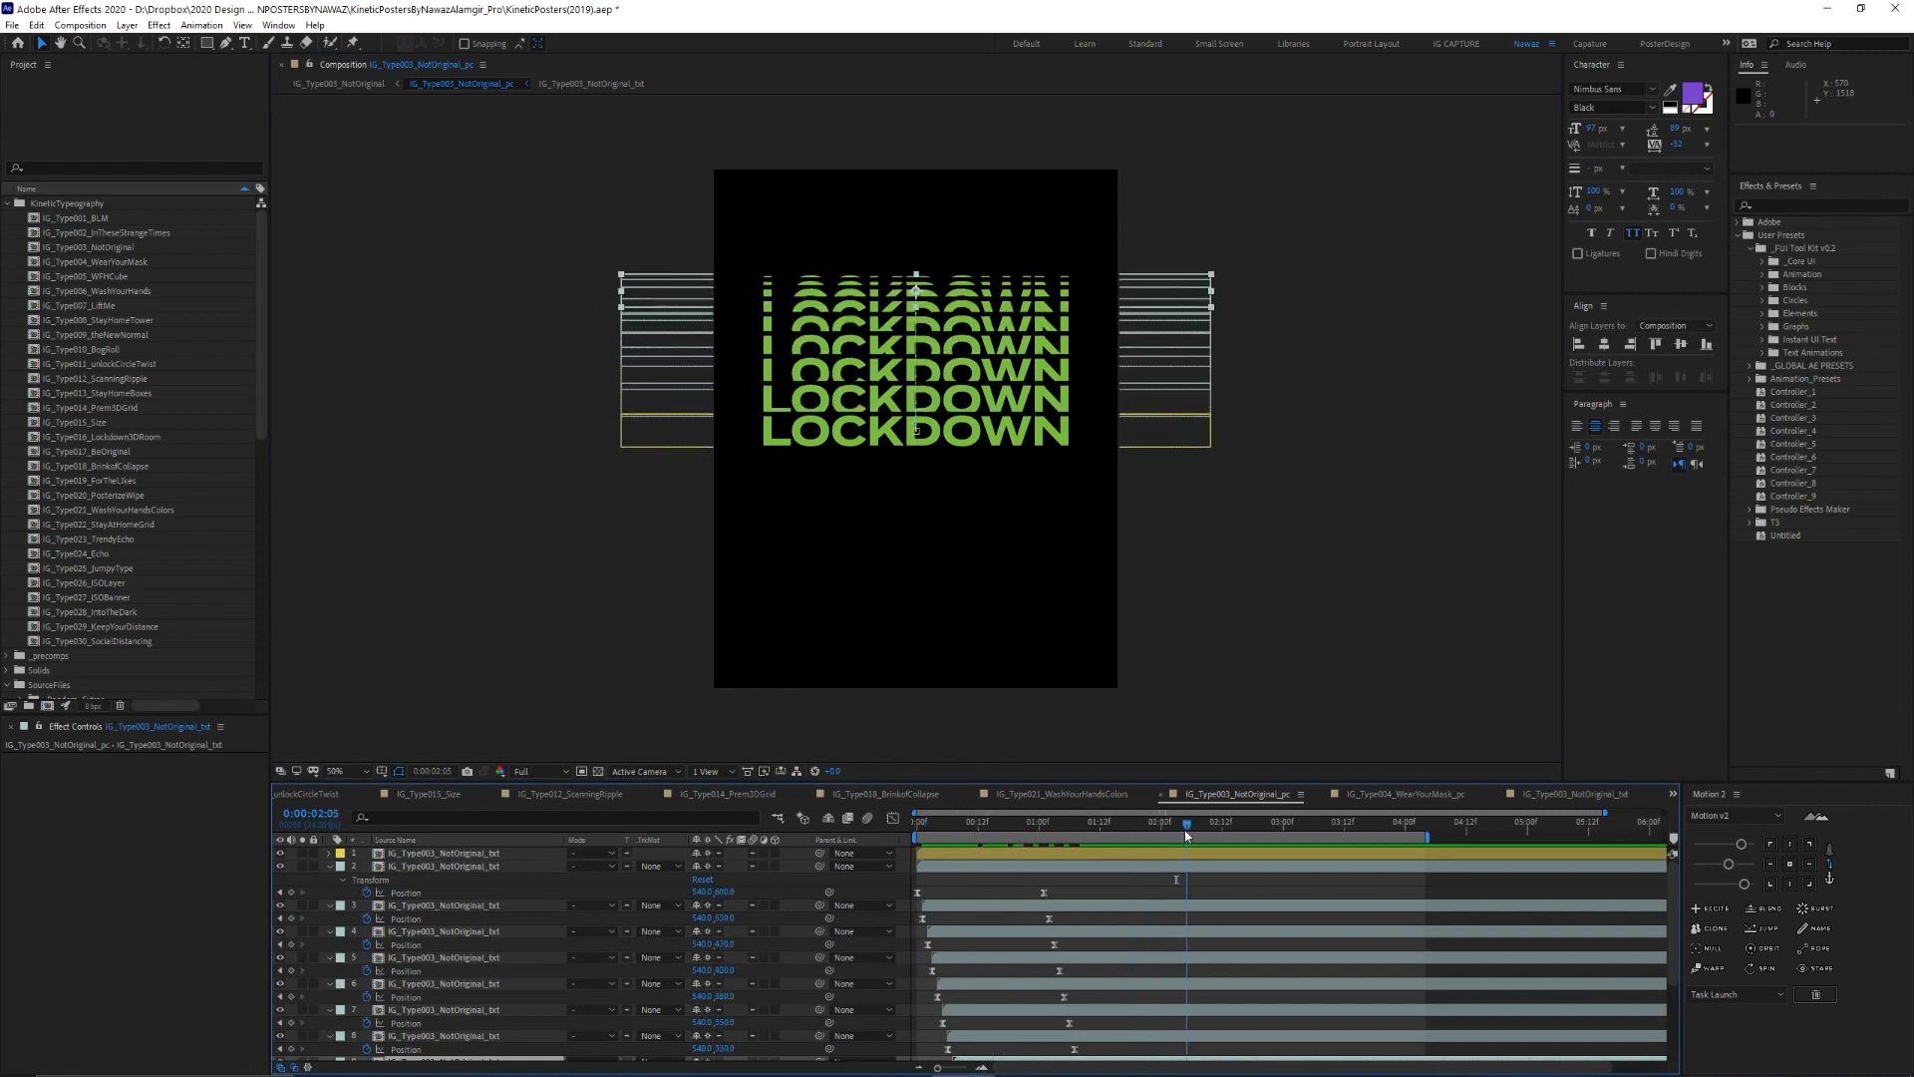
Preview the LOCKDOWN stack in IG_Type003_NotOriginal_pc and open the main composition IG_Type003_NotOriginal
scroll(544, 1013, "down", 3)
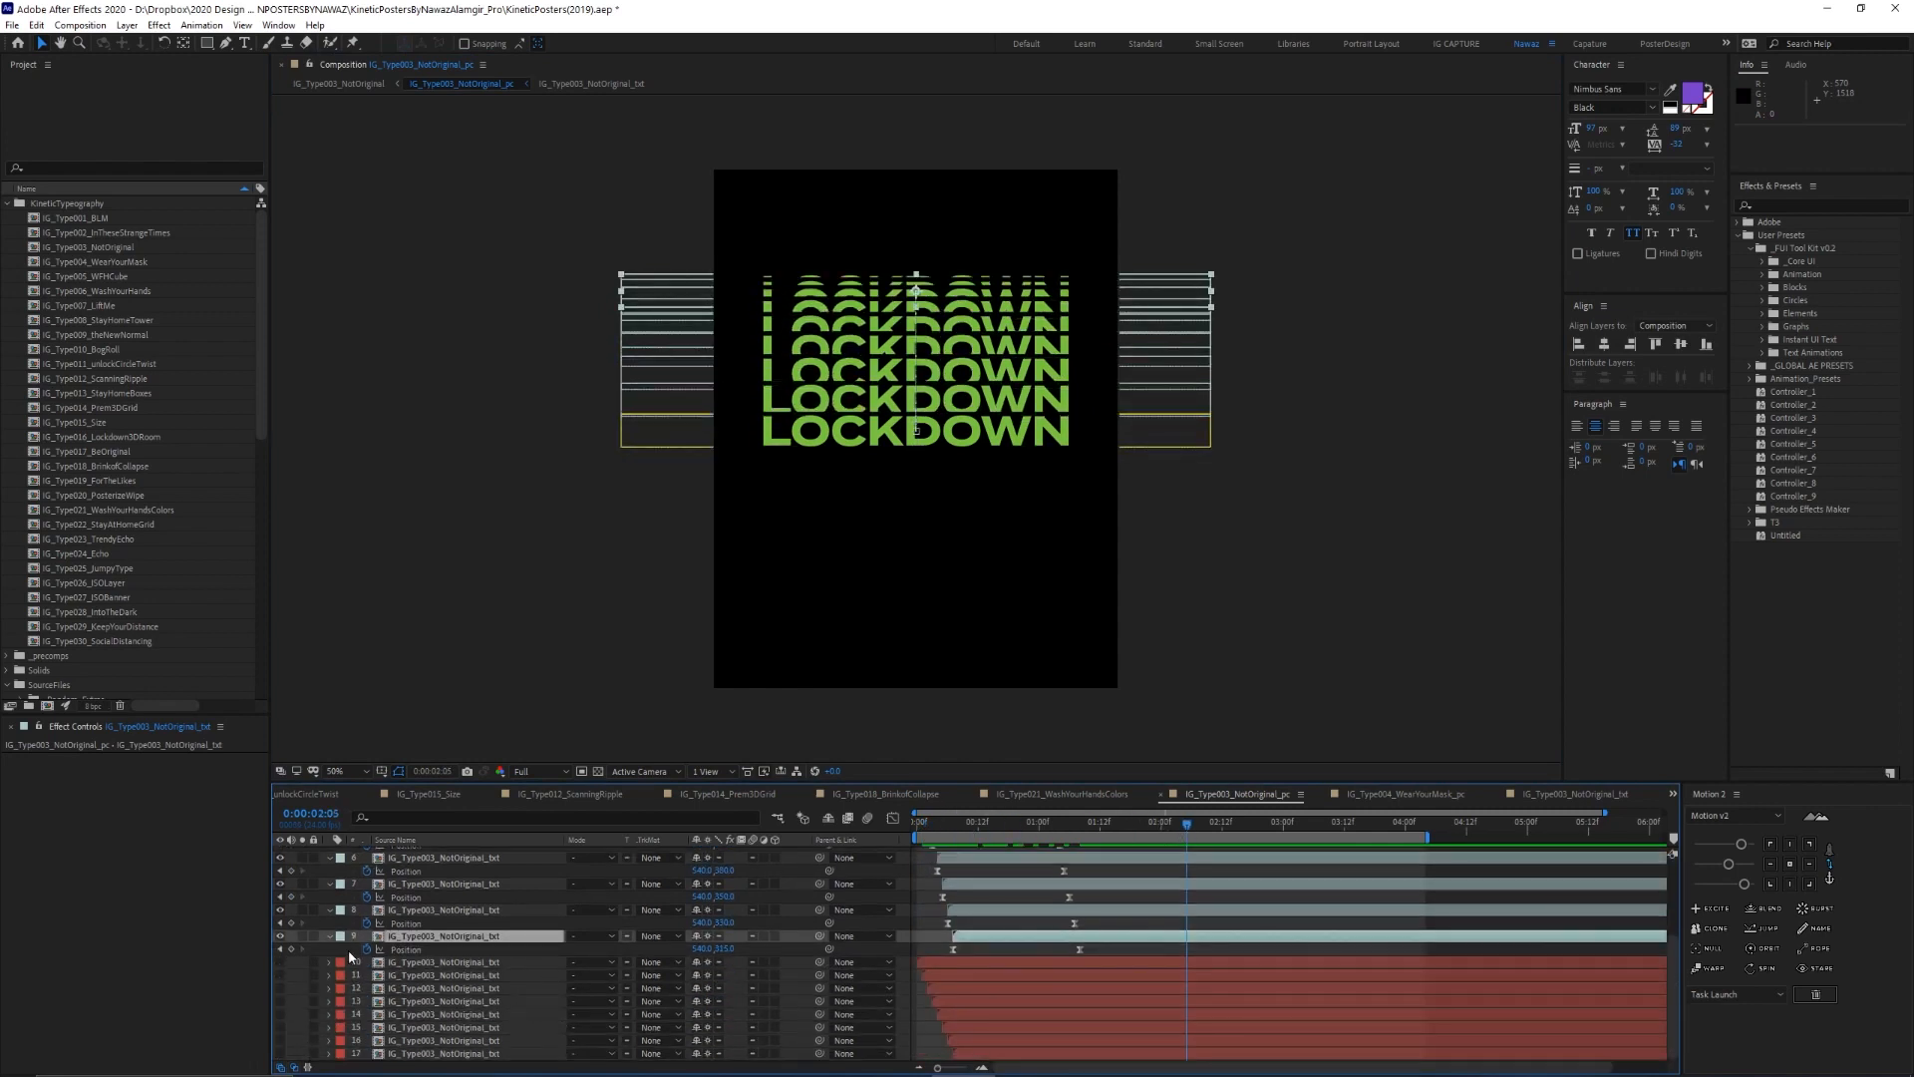
key("space")
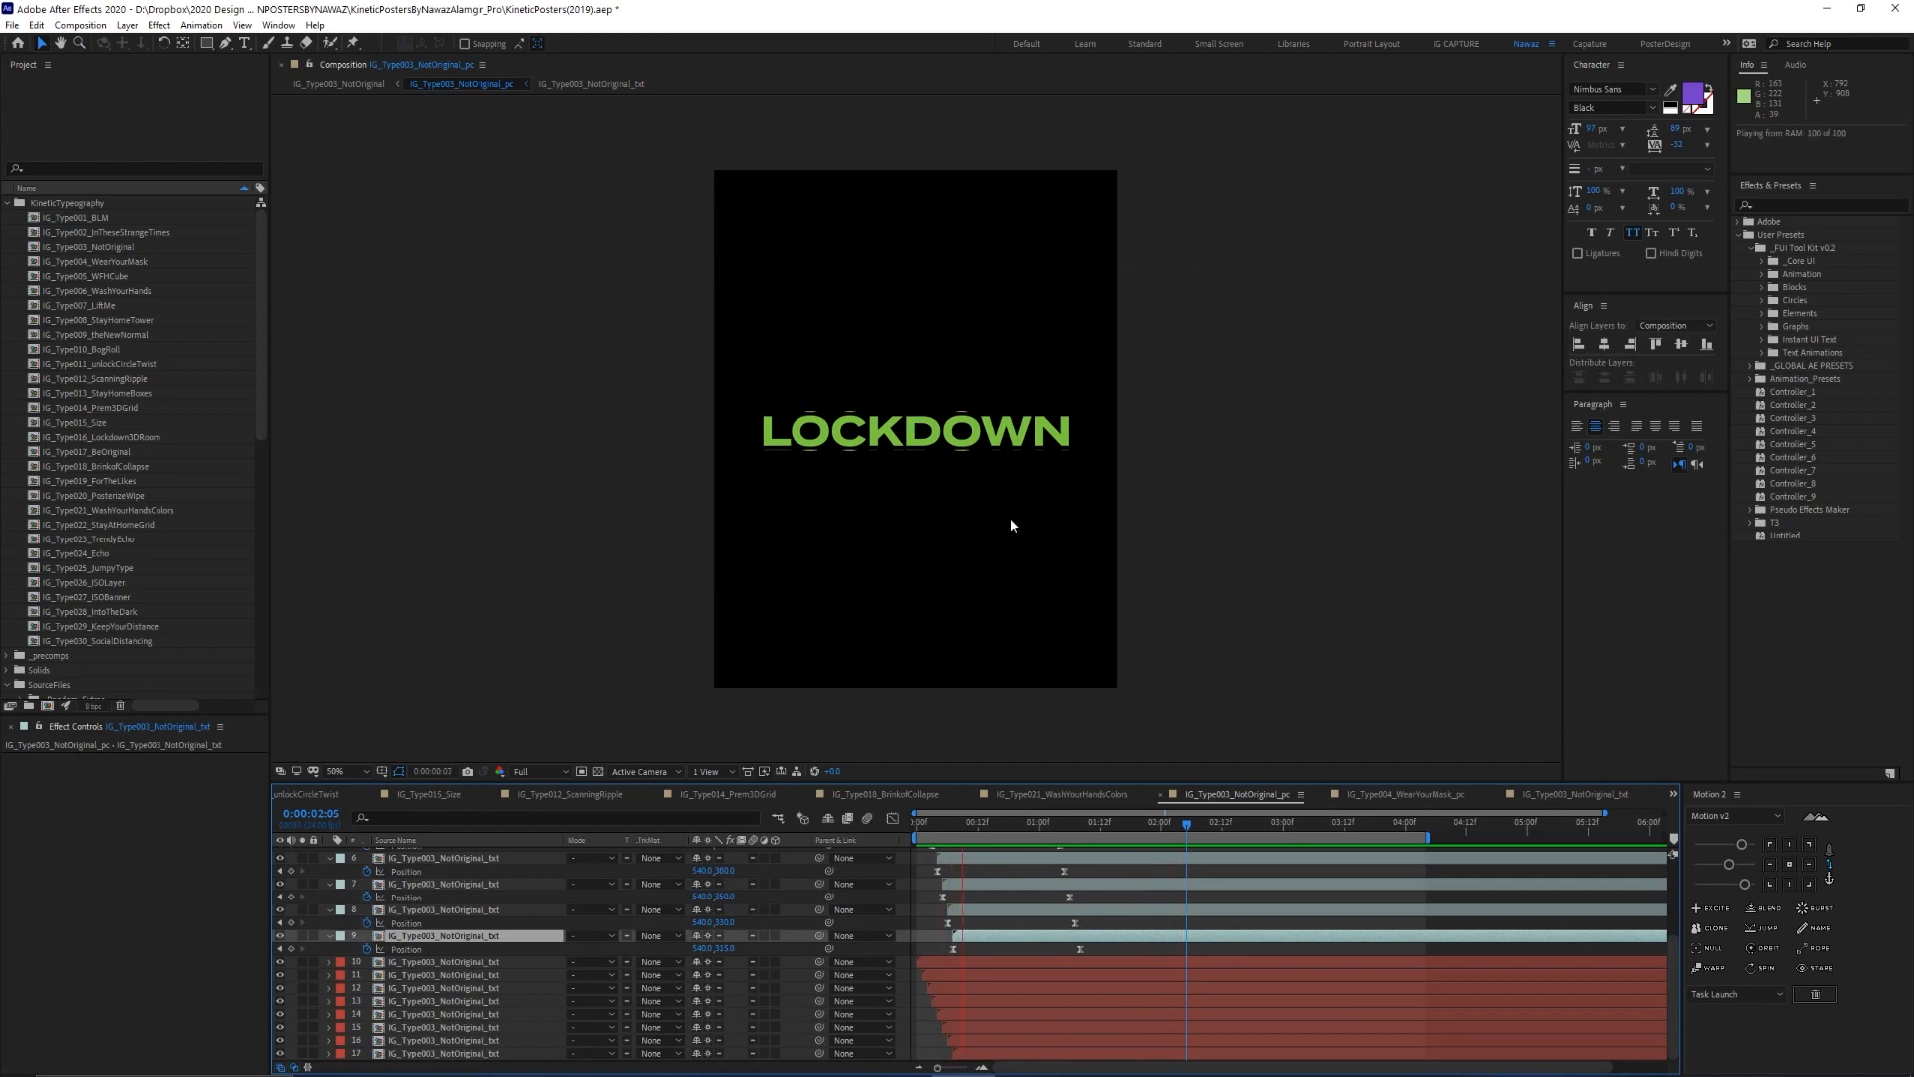
double_click(127, 247)
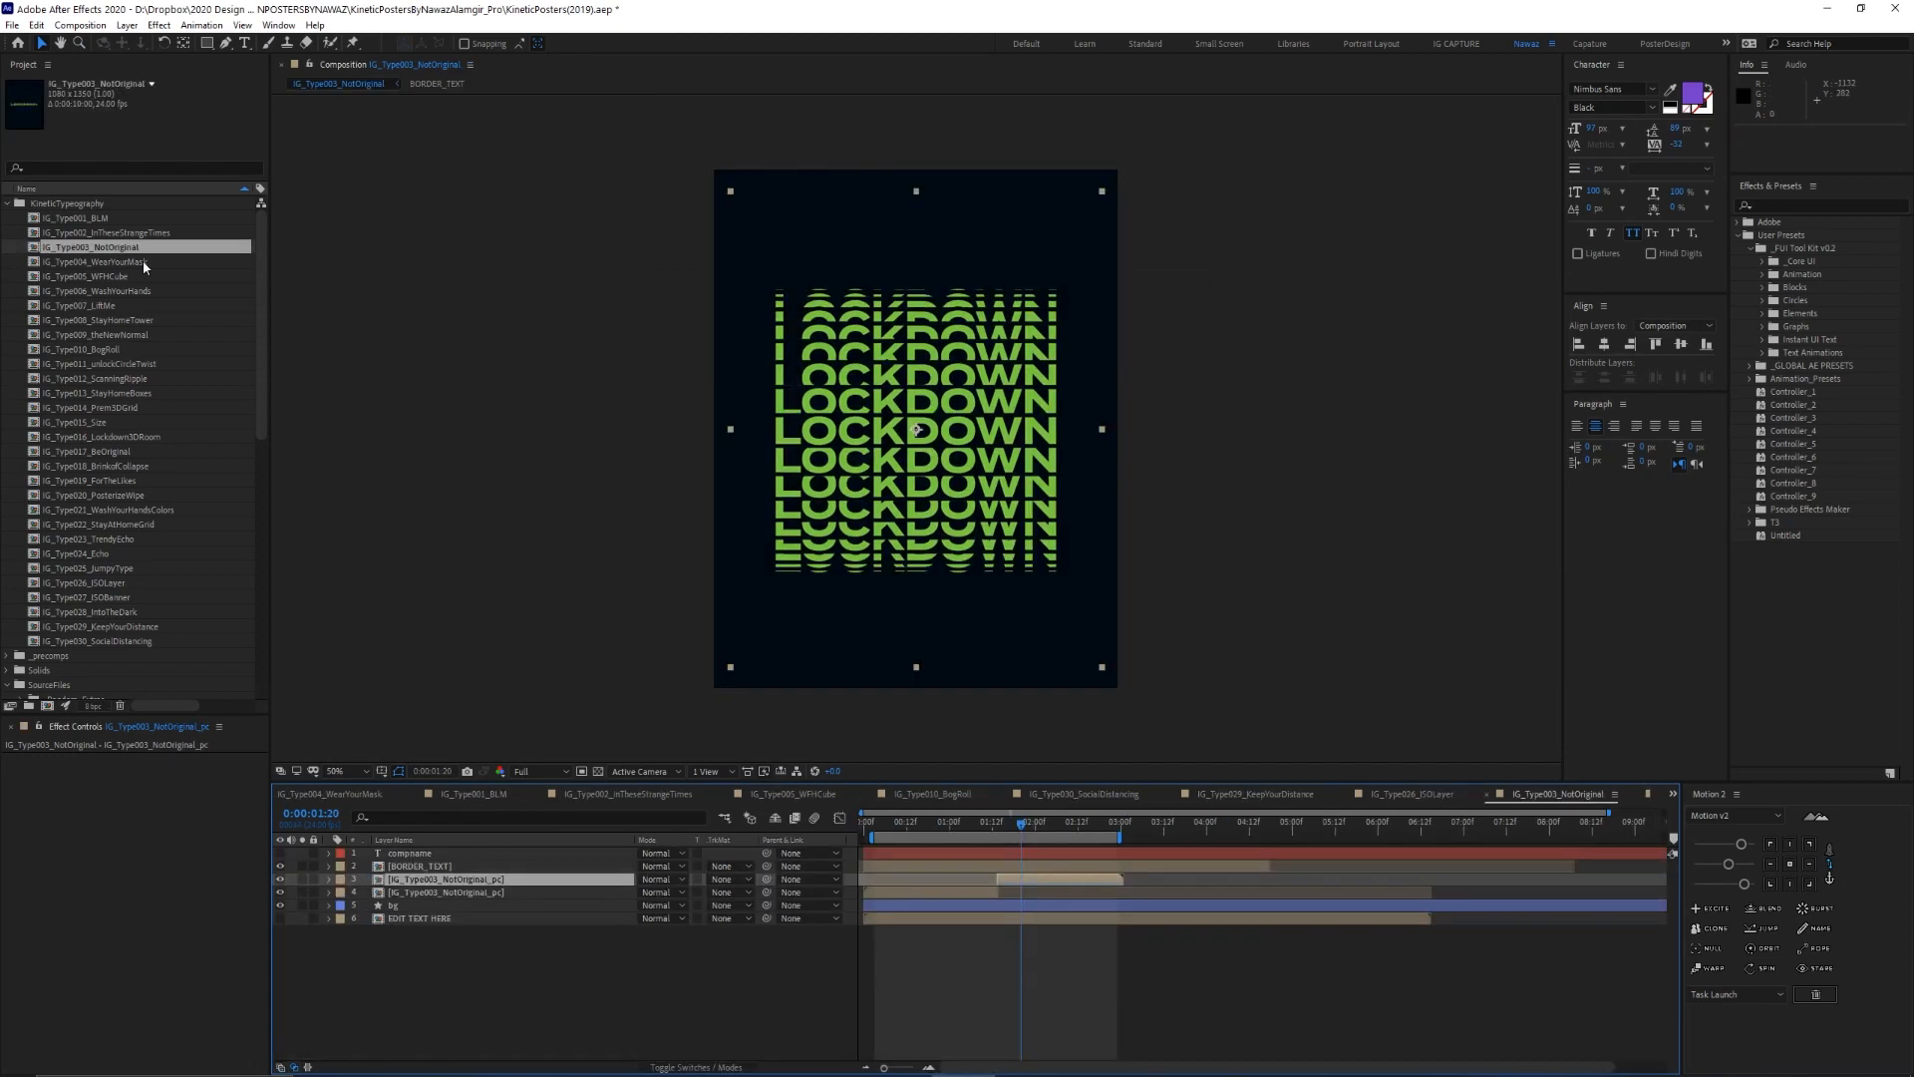
Open the IG_Type004_WearYourMask composition and preview its animation
double_click(144, 262)
key("space")
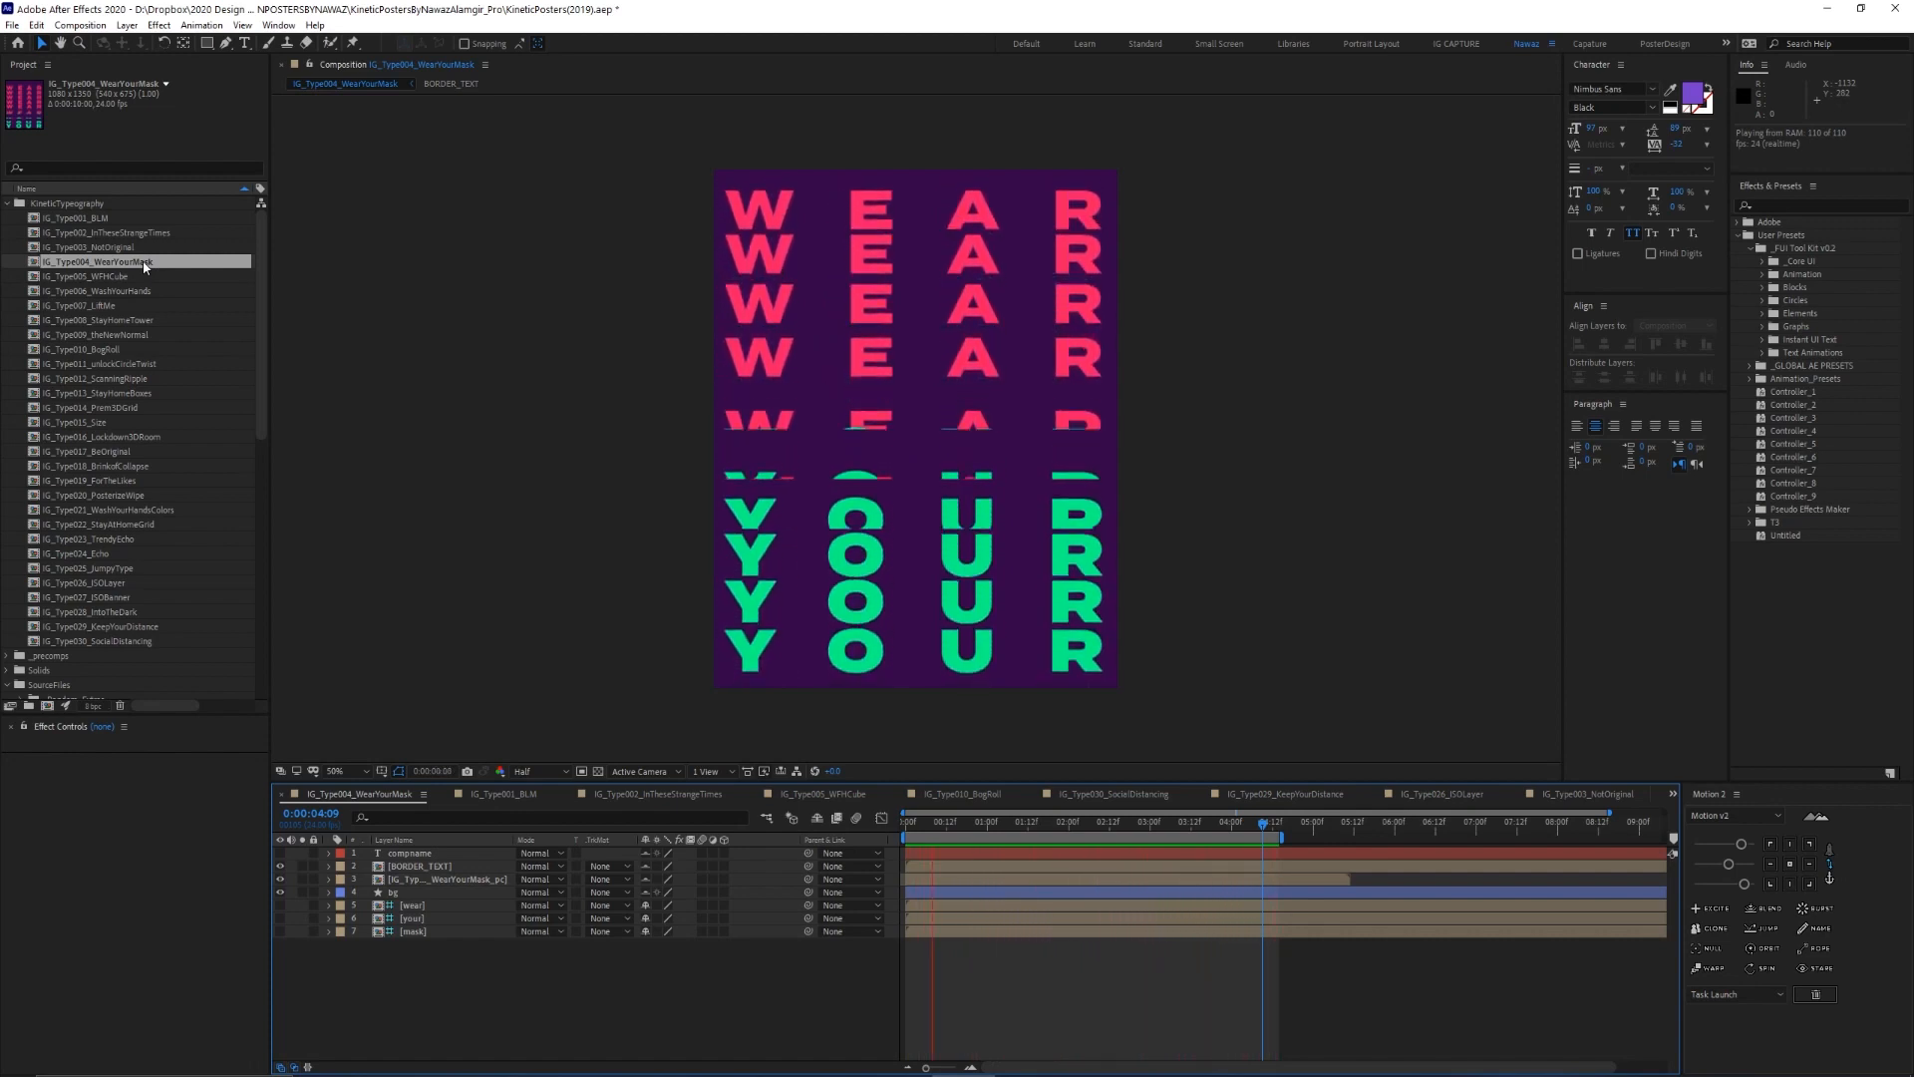
key("space")
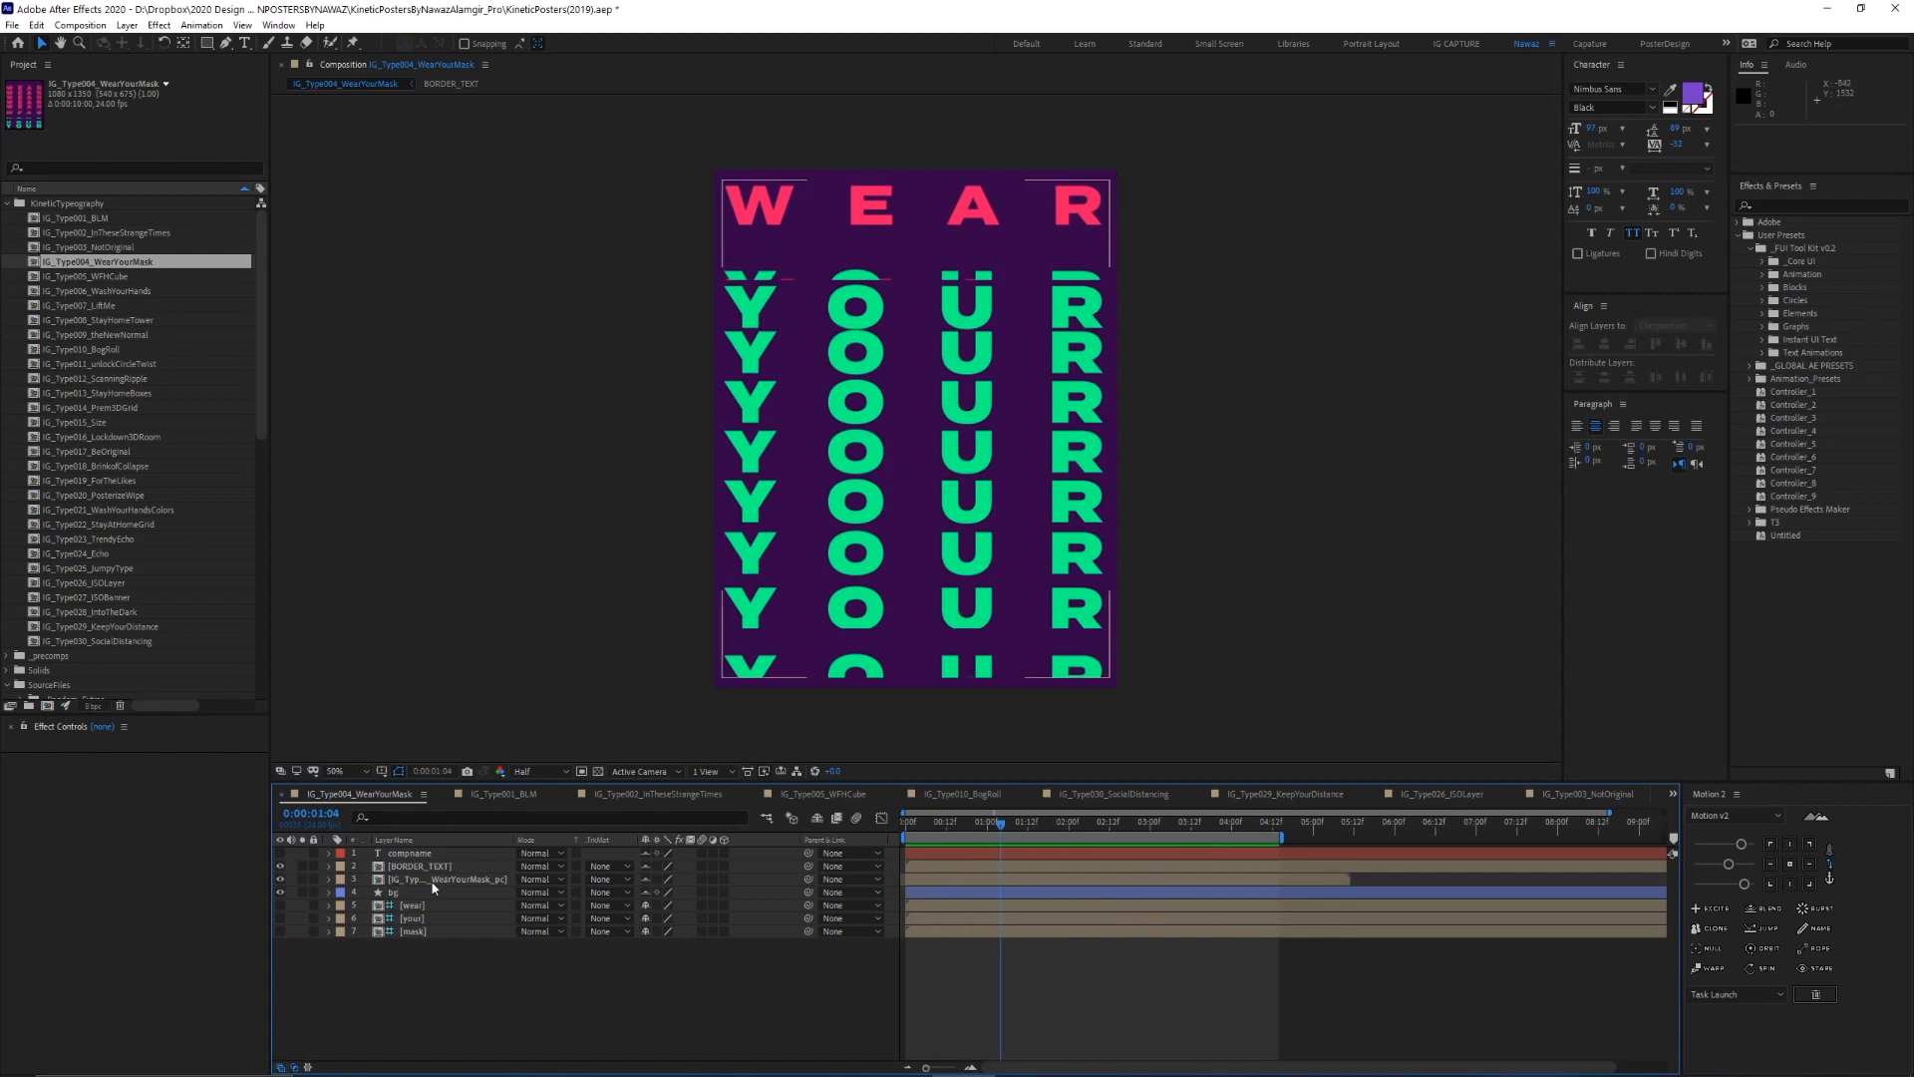
In IG_Type004_WearYourMask_pc, set the Time Displacement Layer of Adjustment Layer 1 to 2. Black Solid 2
double_click(432, 882)
left_click(416, 879)
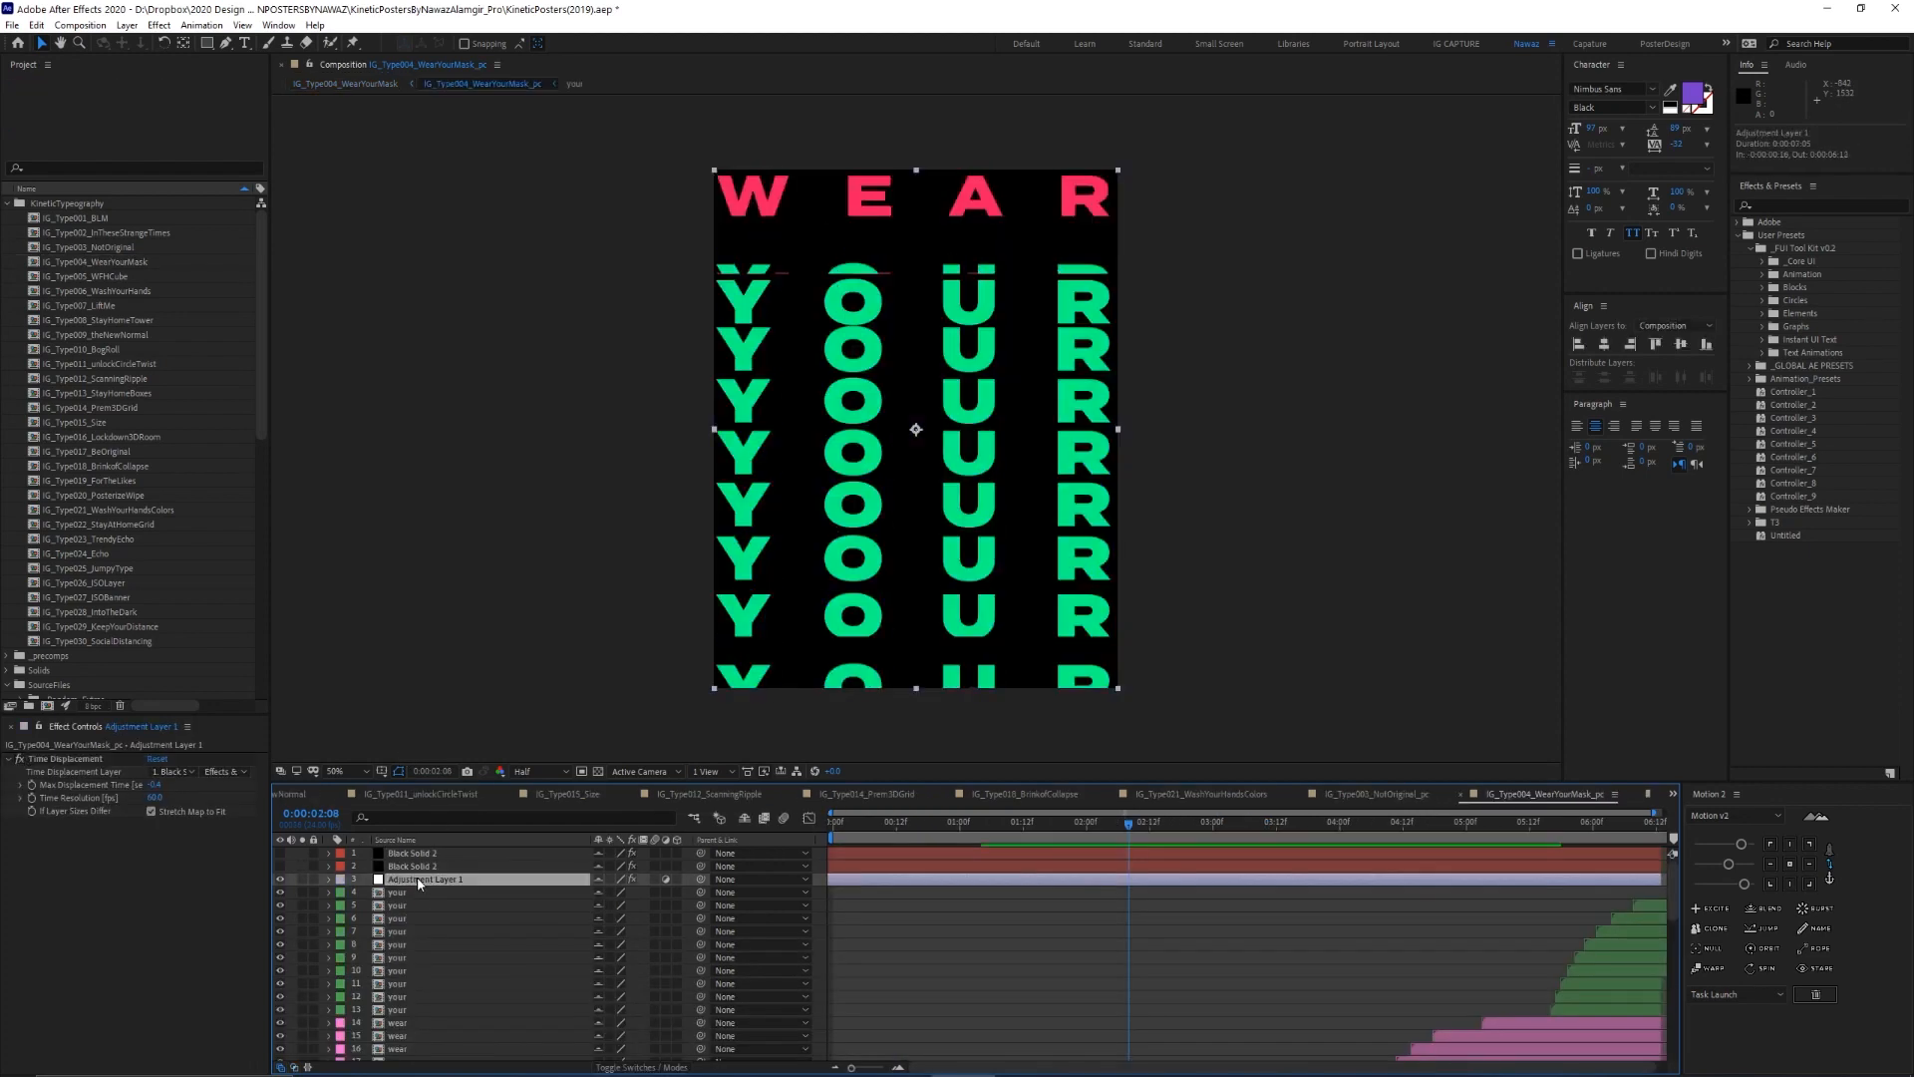
left_click(174, 771)
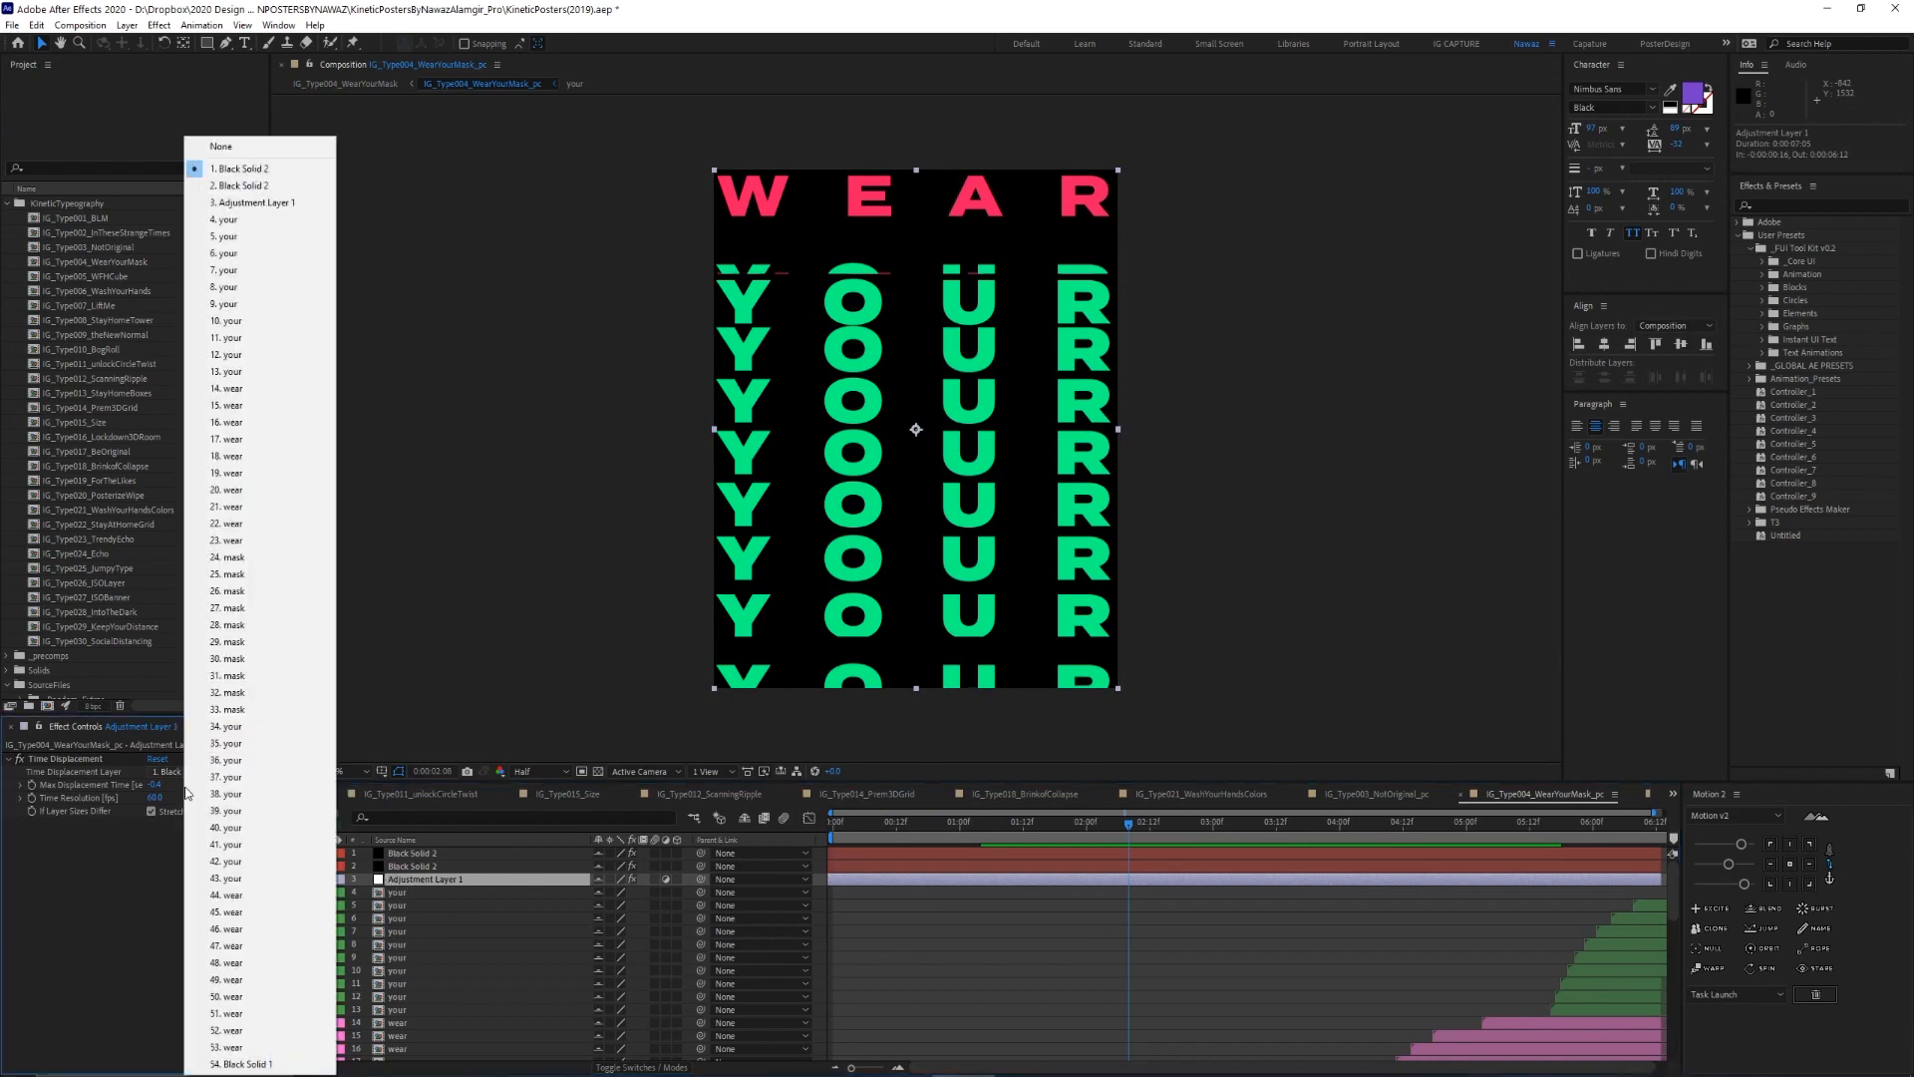
left_click(214, 189)
Return to IG_Type004_WearYourMask and scrub the animation to examine the new time displacement
key("Tab")
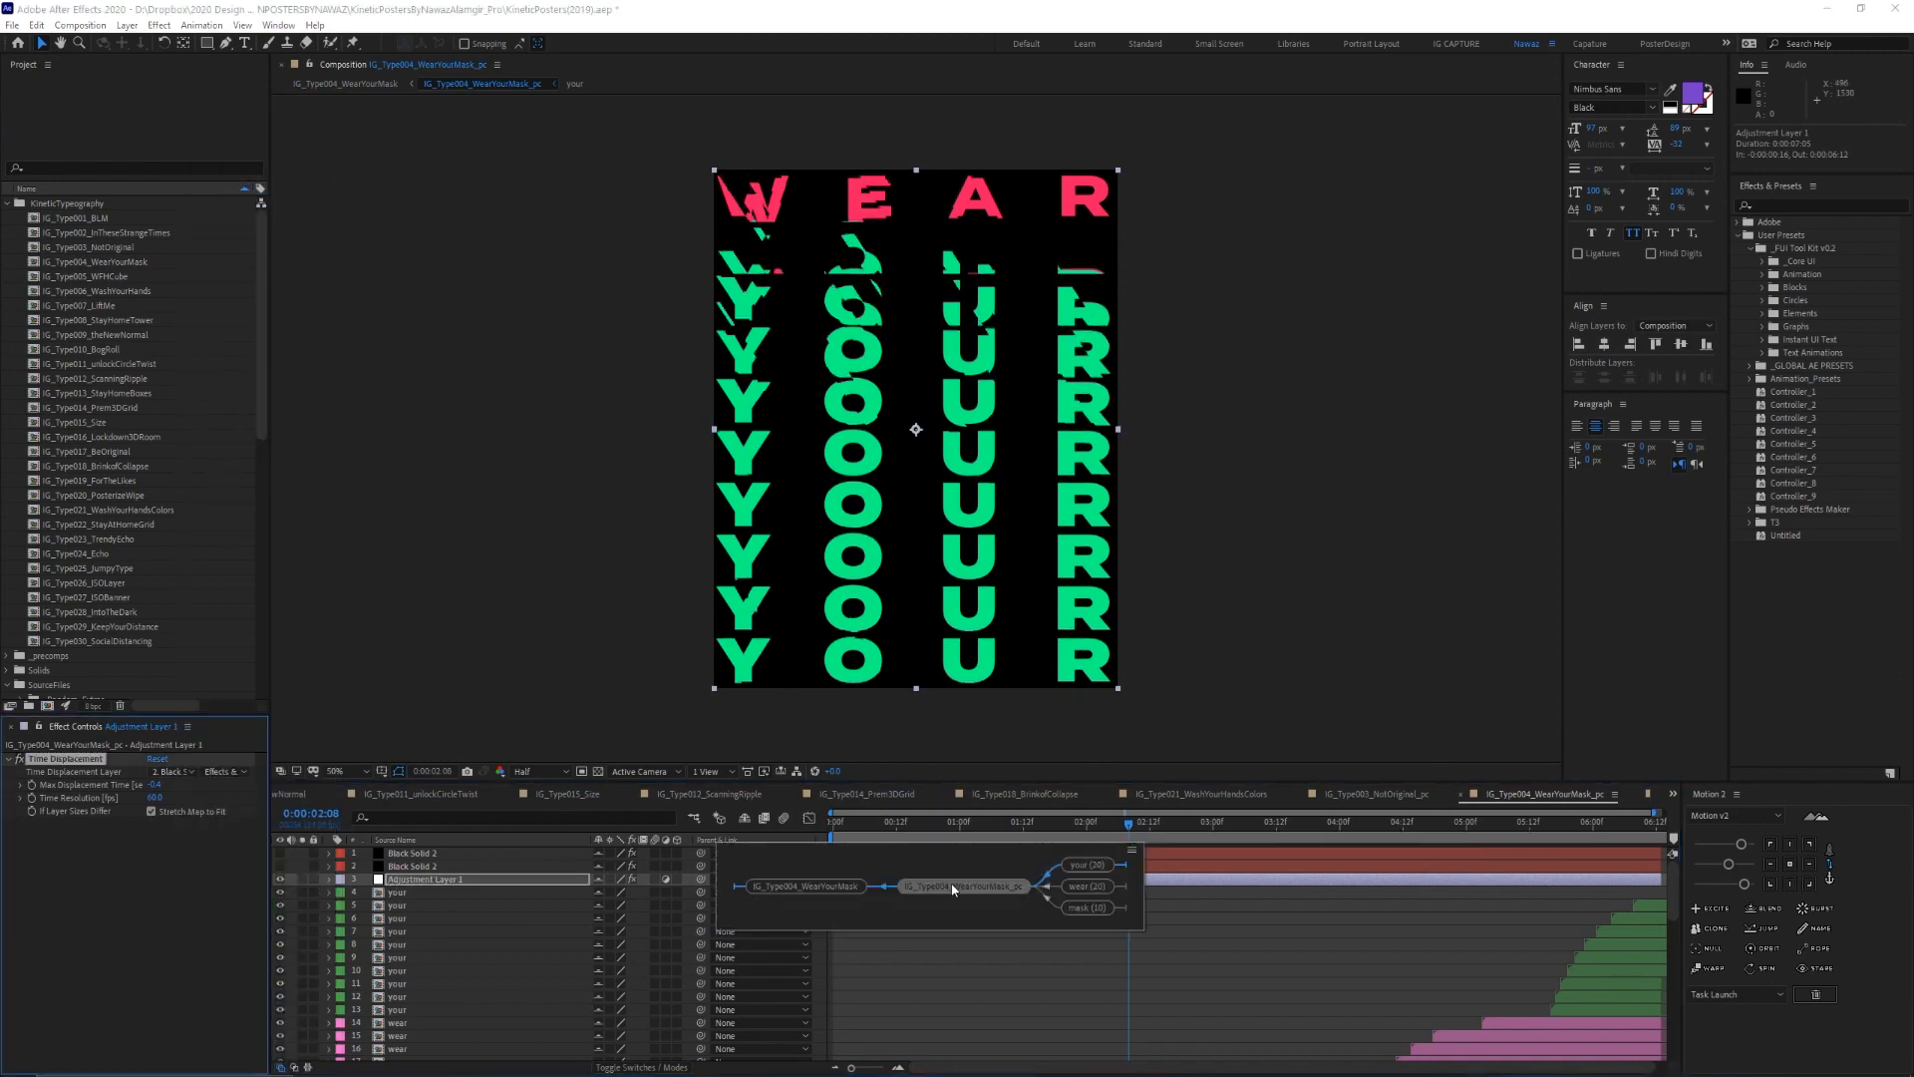
left_click(888, 940)
key("Tab")
left_click(778, 914)
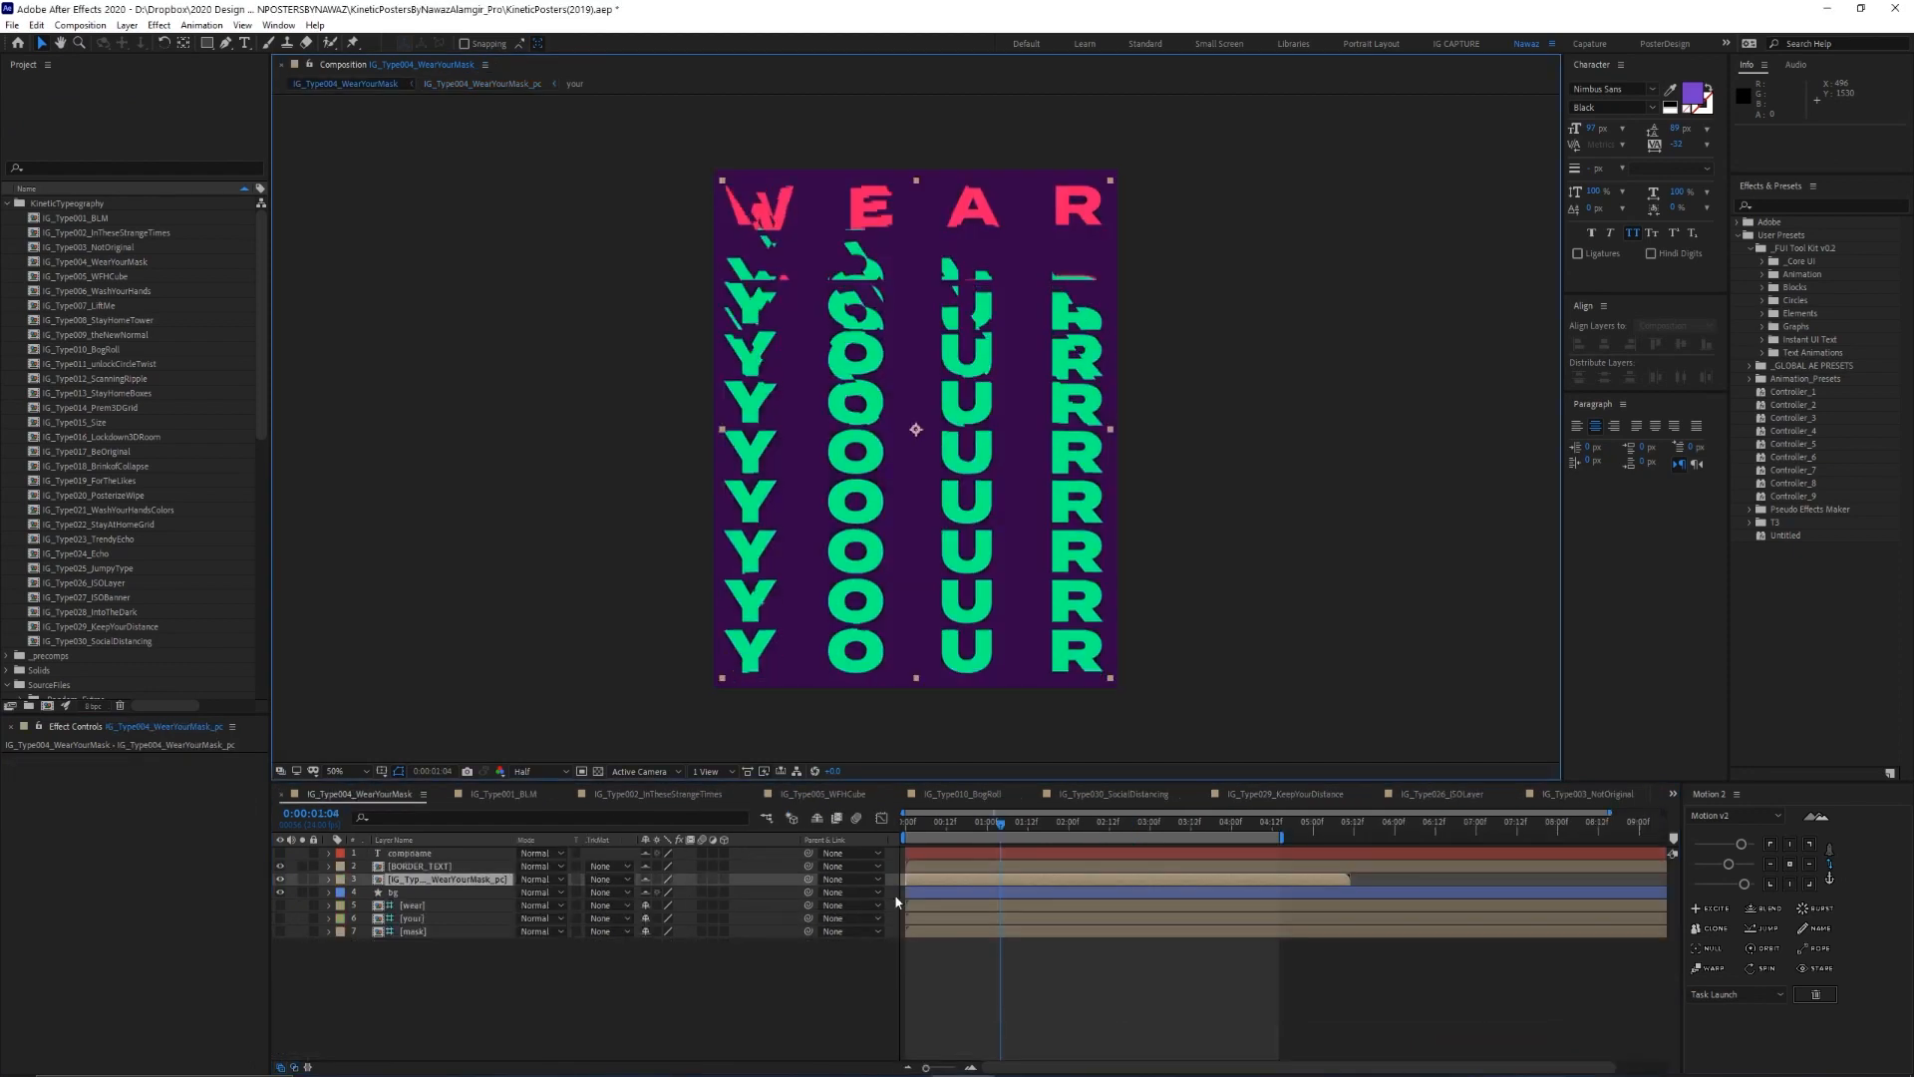
left_click_drag(911, 823, 1019, 826)
key("space")
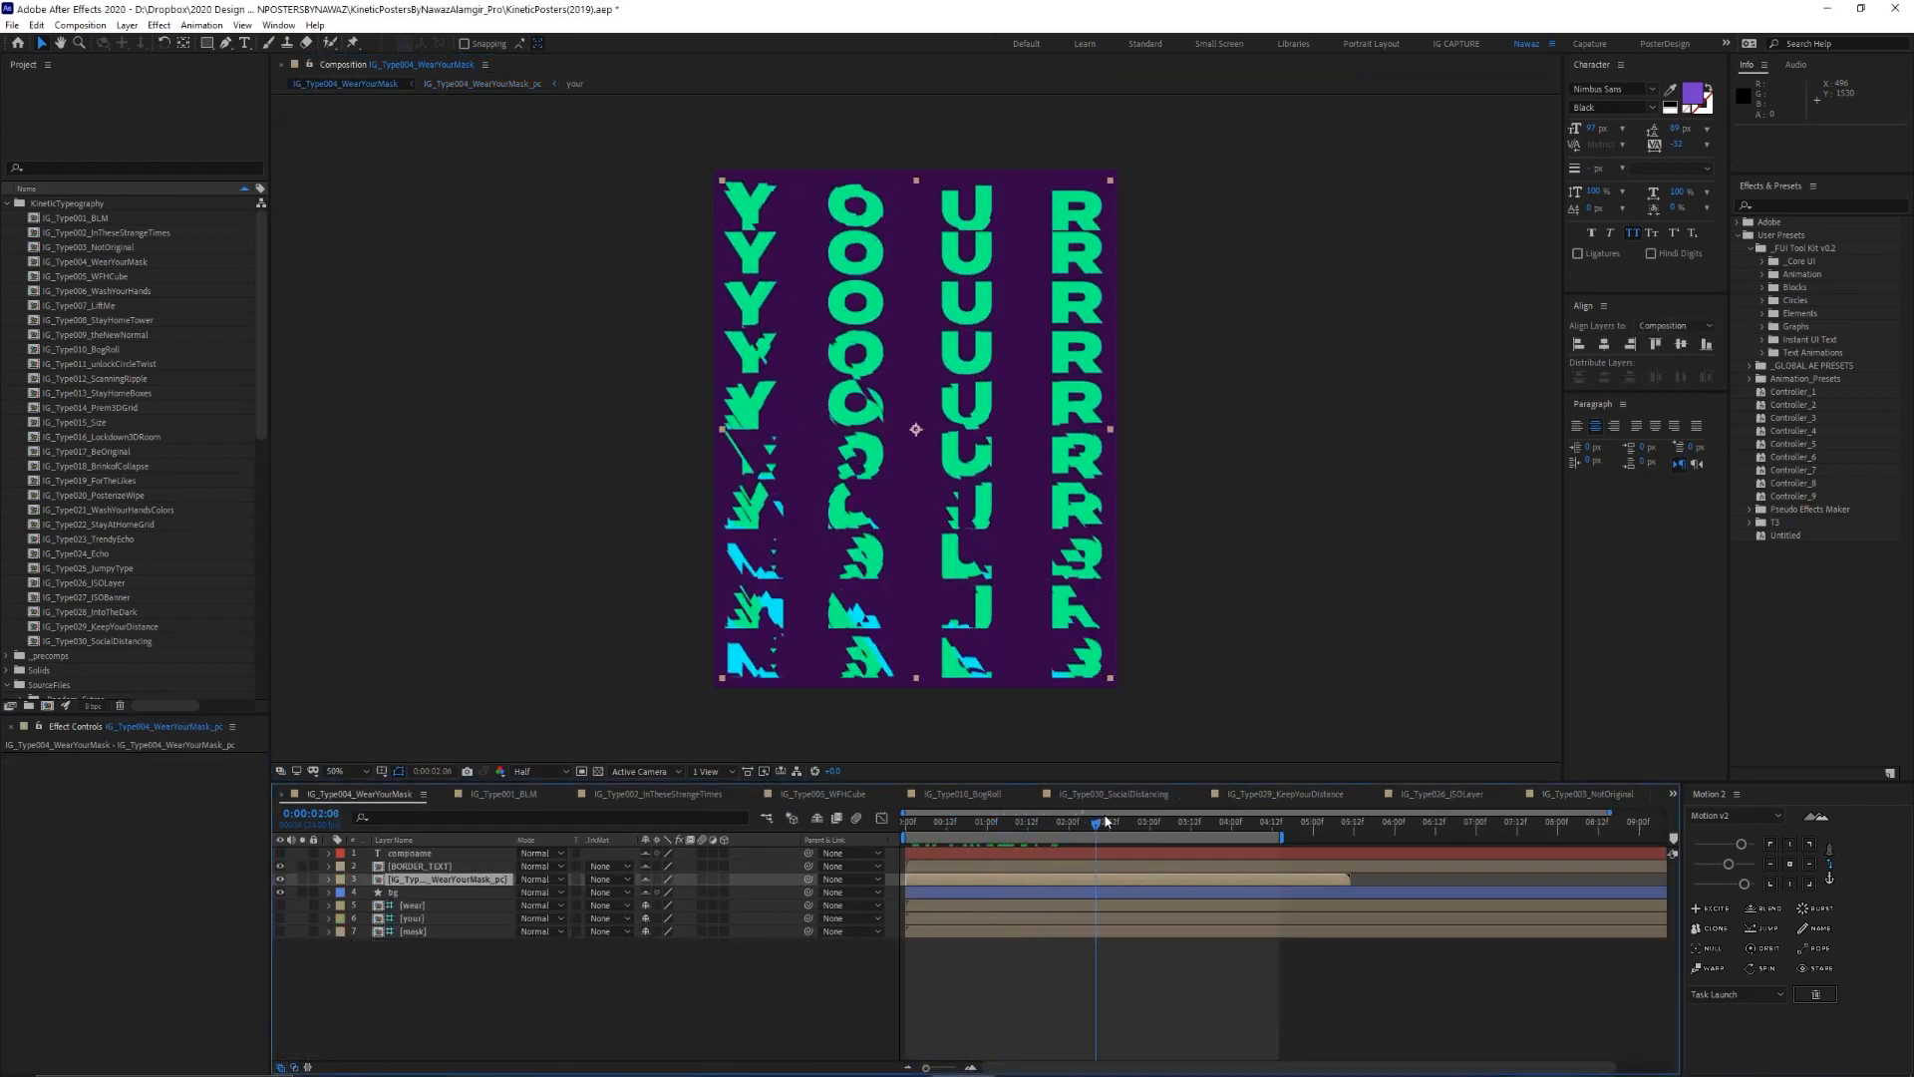
key("space")
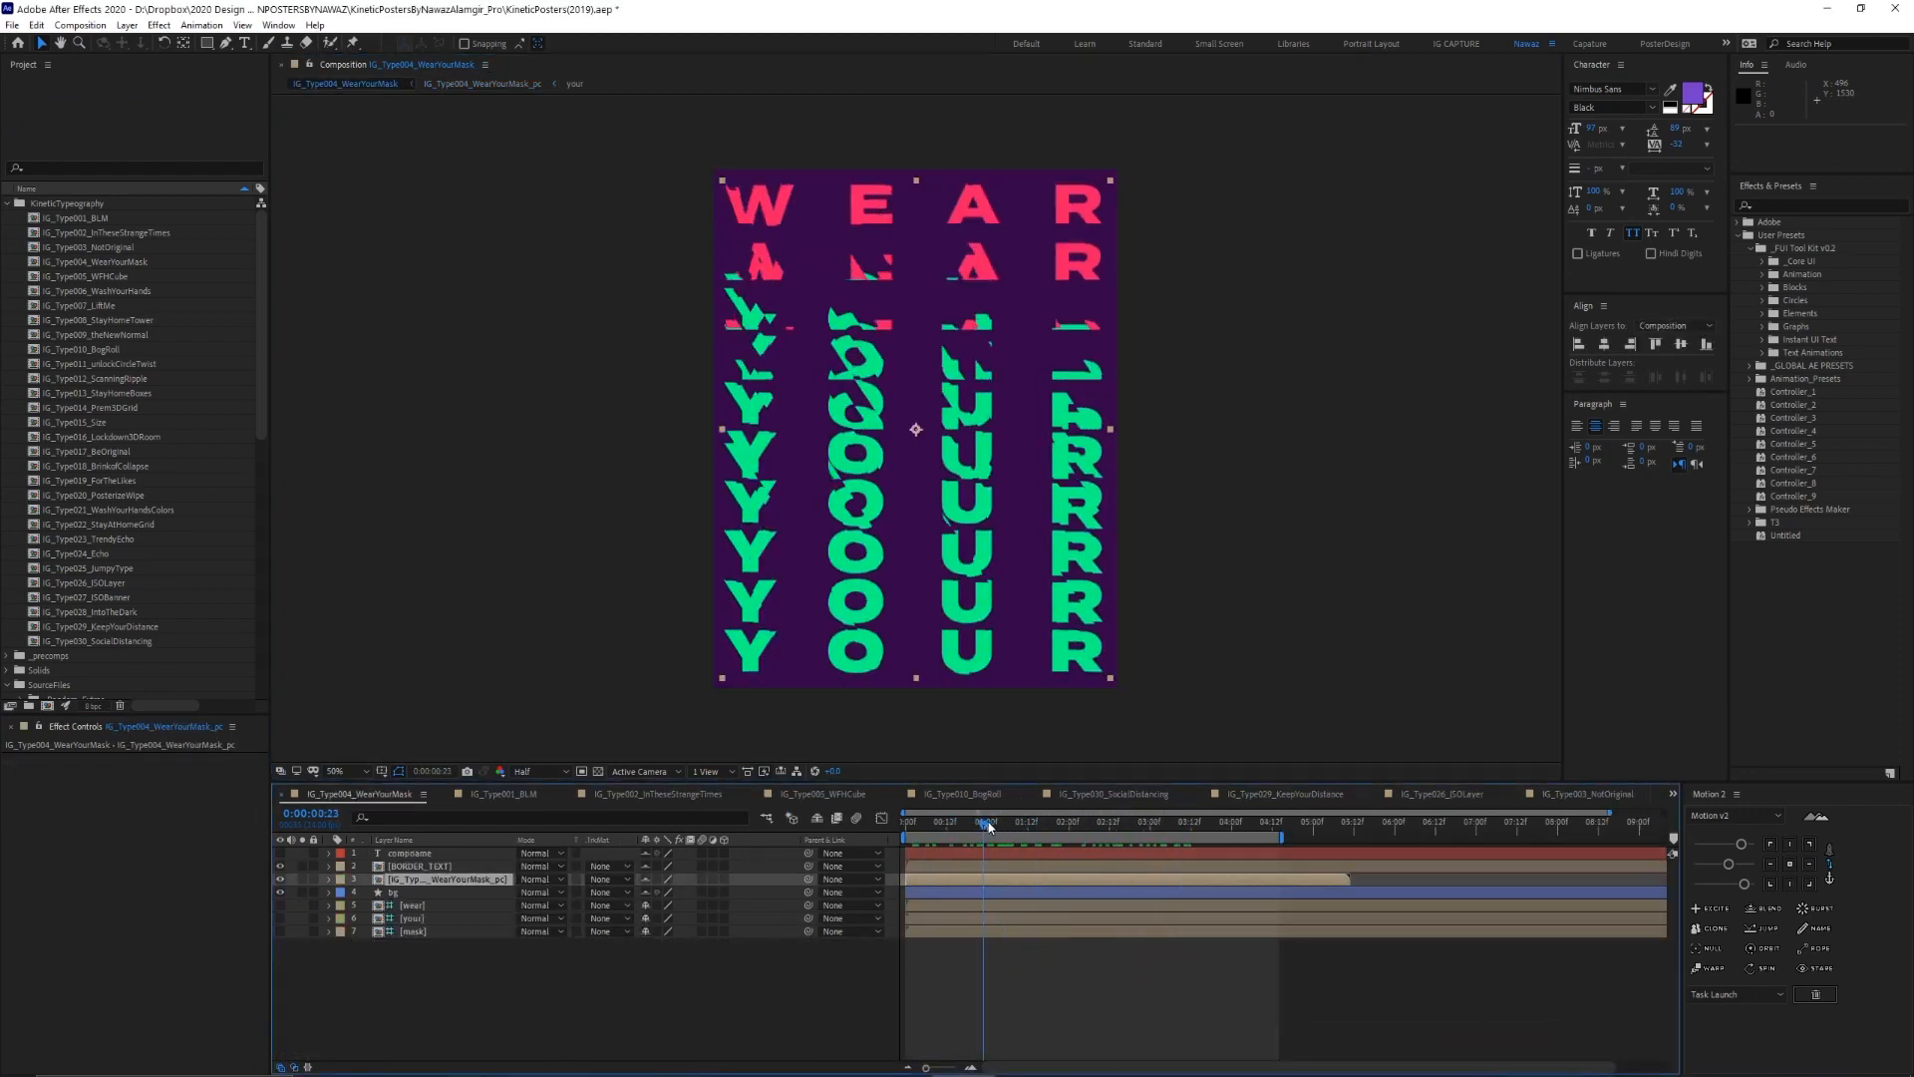
Open the wear composition from IG_Type004_WearYourMask_pc and preview its Position animation from the first frame
double_click(429, 886)
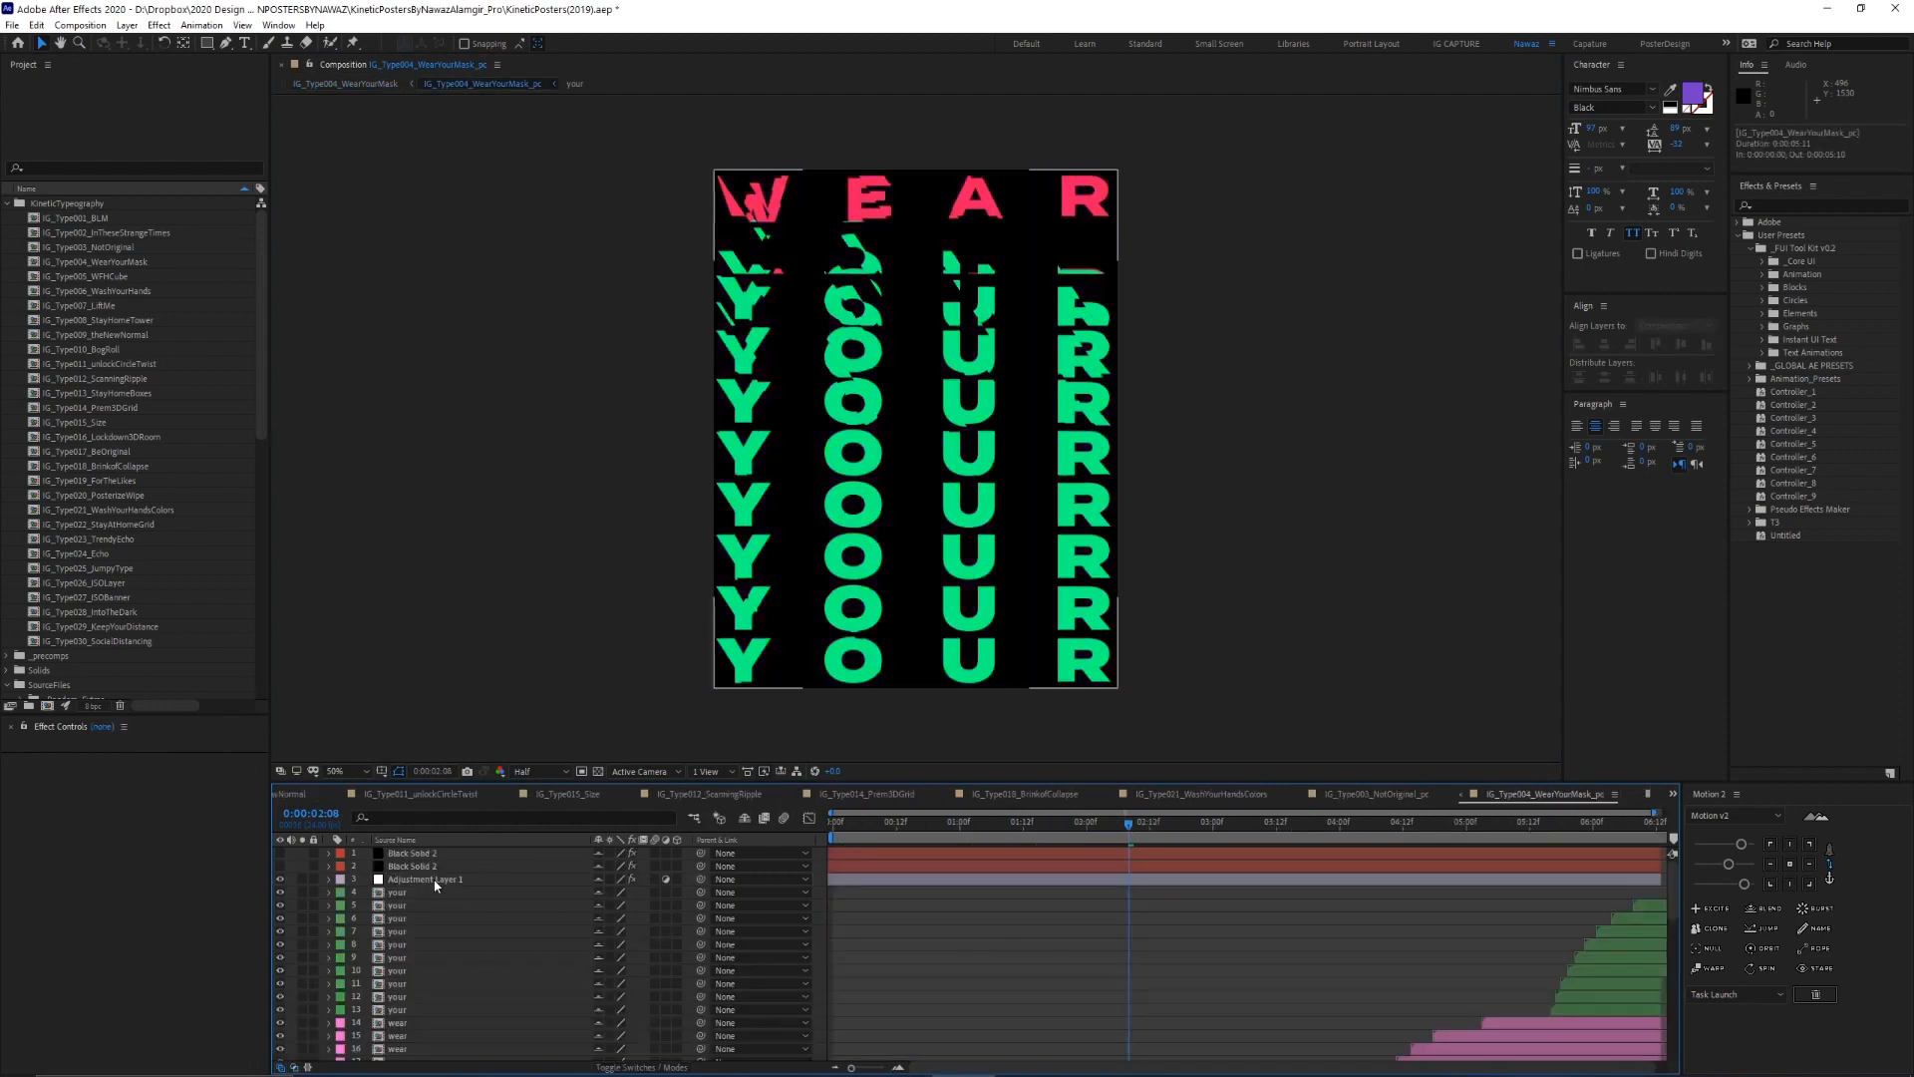
scroll(457, 967, "down", 10)
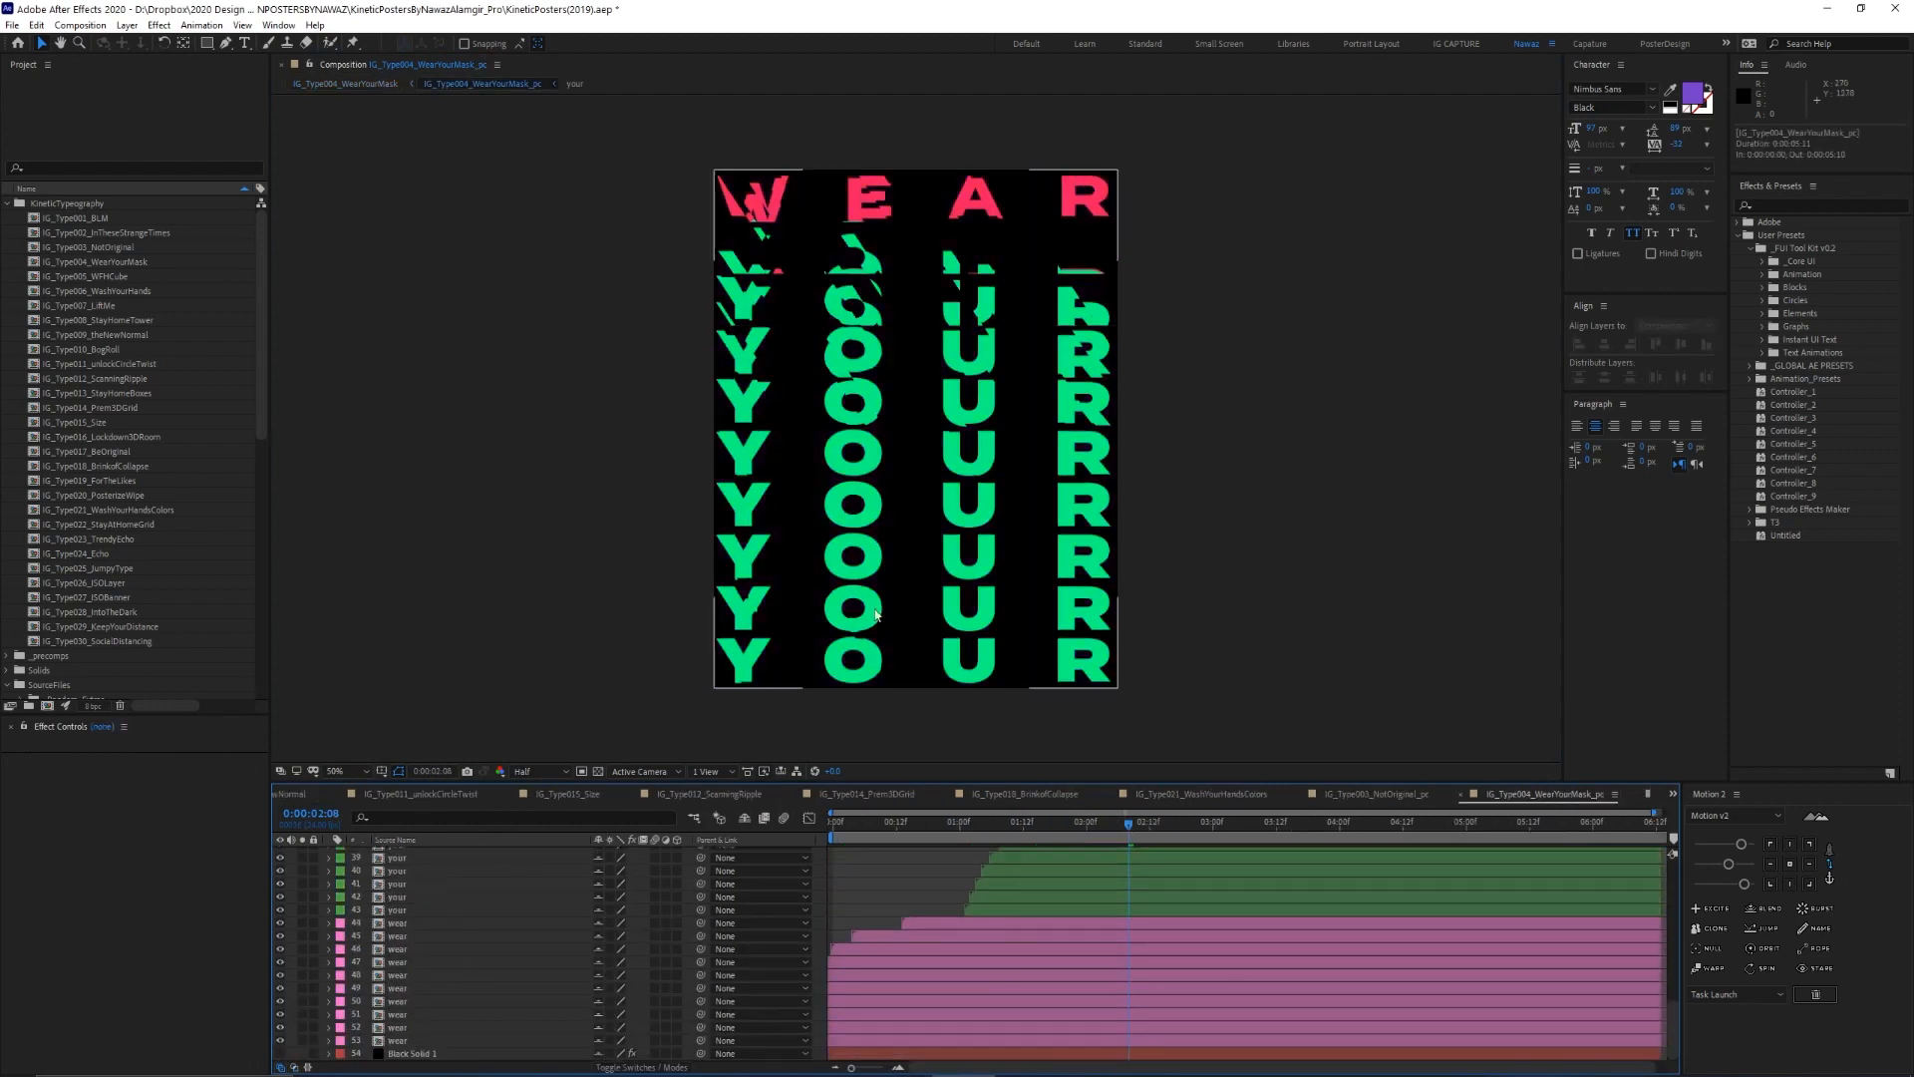
double_click(443, 1027)
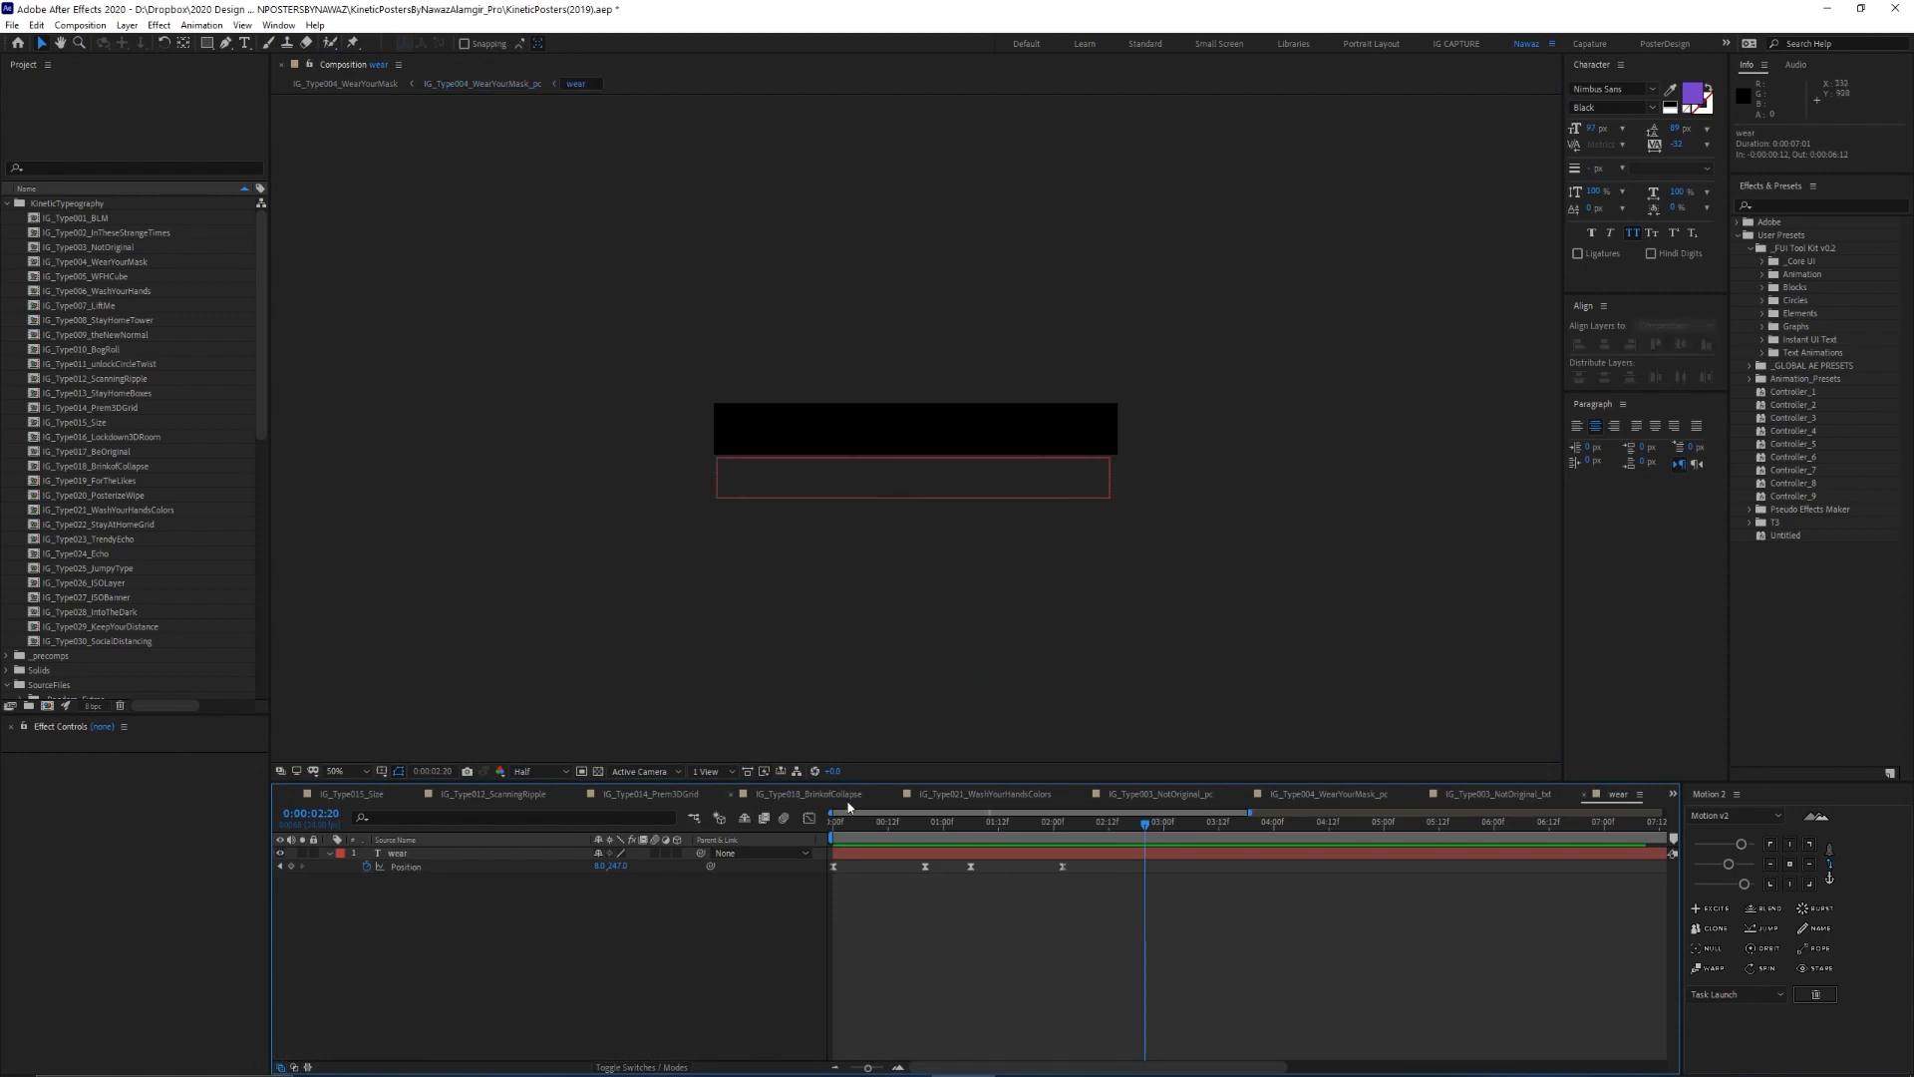
mouse_move(838, 823)
left_mouse_down()
mouse_move(1081, 812)
mouse_move(802, 815)
left_mouse_up()
key("space")
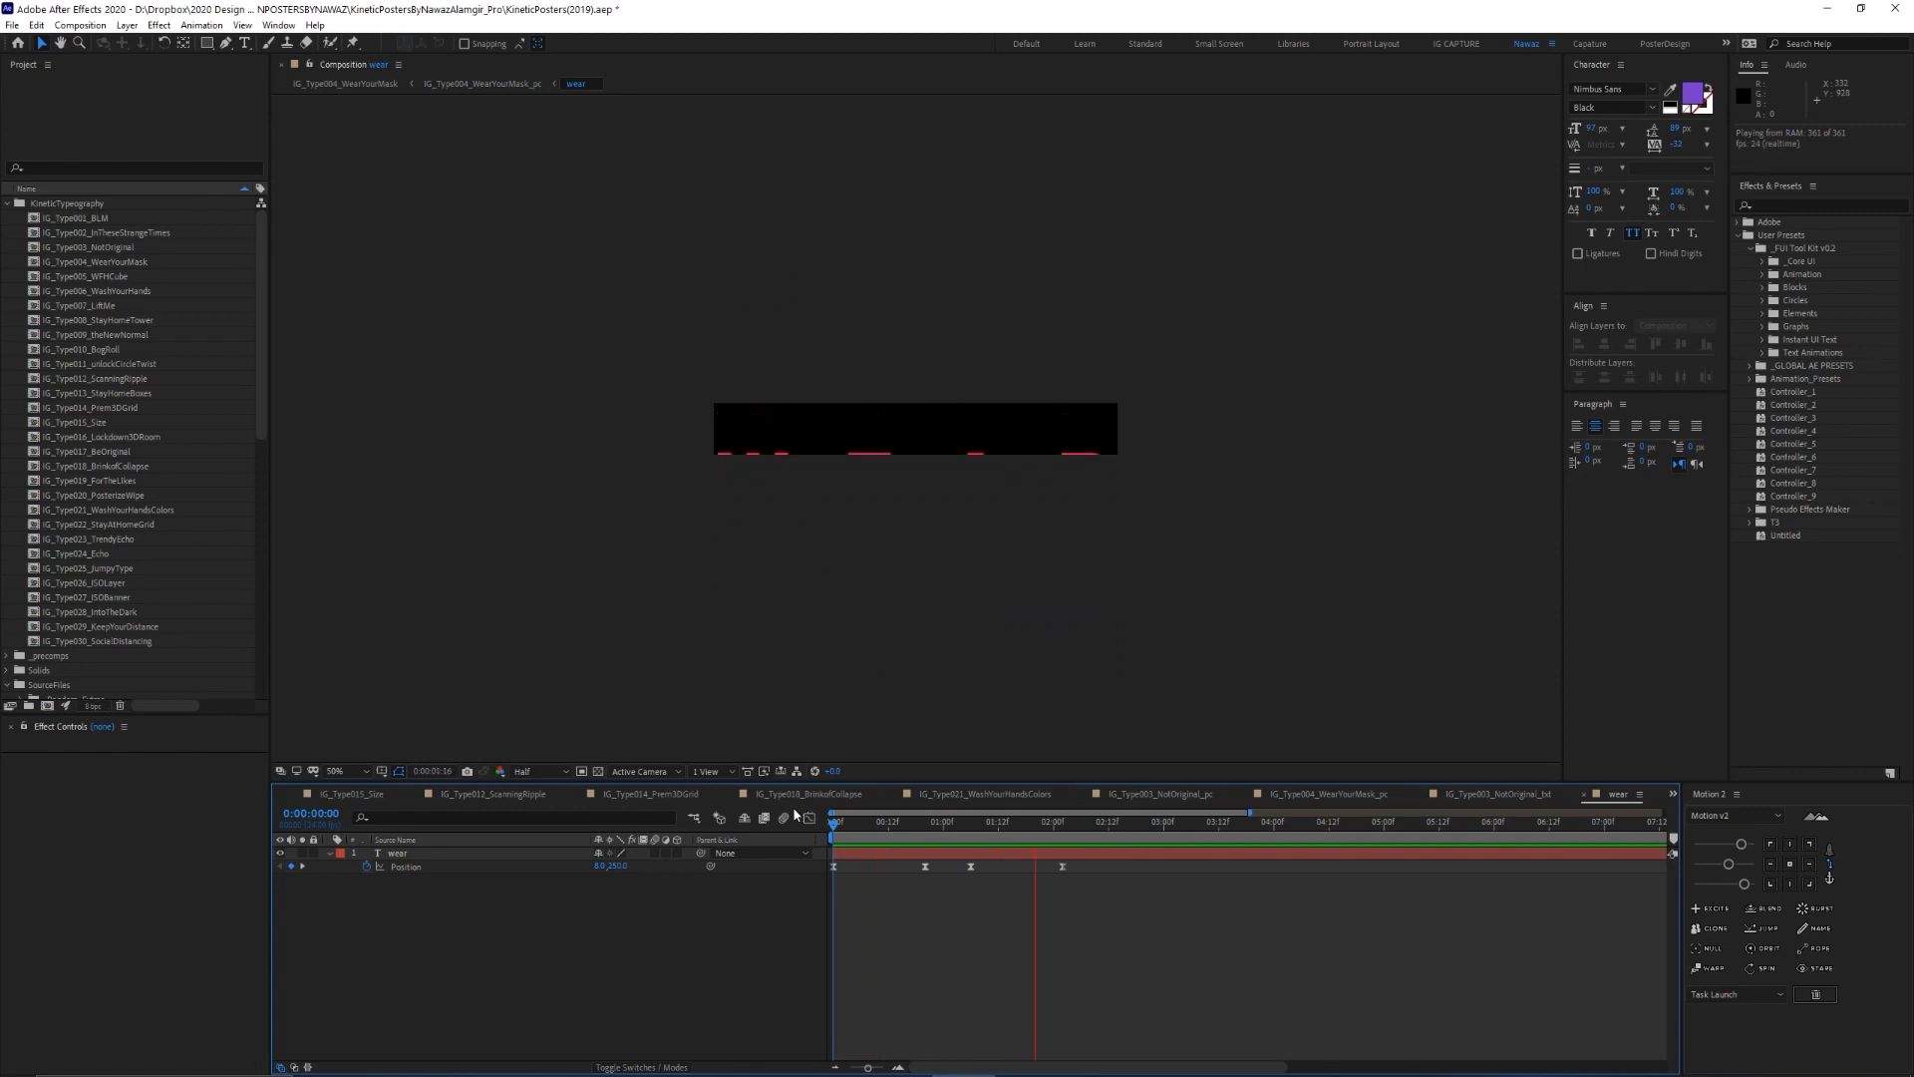
Open the your composition from the IG_Type004_WearYourMask source folder, scrub its animation, and select the text
left_click(101, 495)
scroll(101, 496, "down", 6)
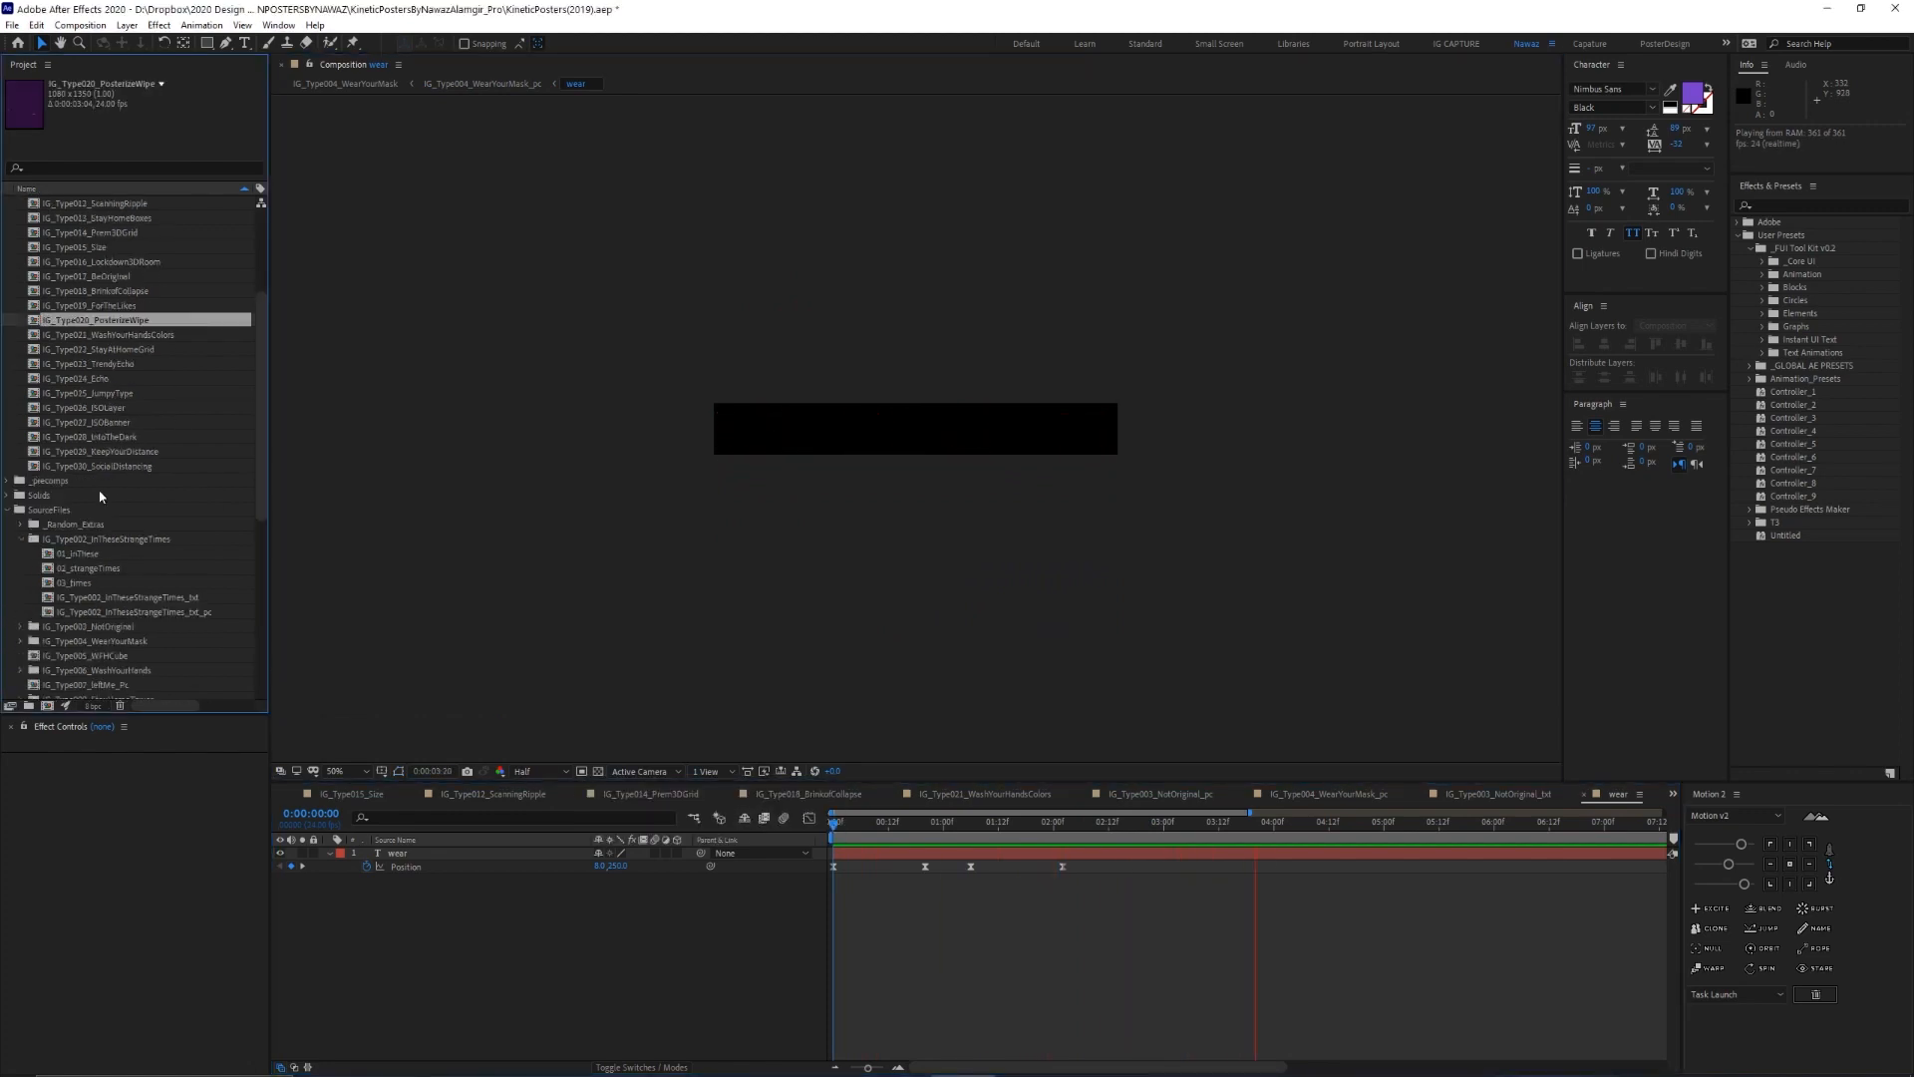
left_click(22, 454)
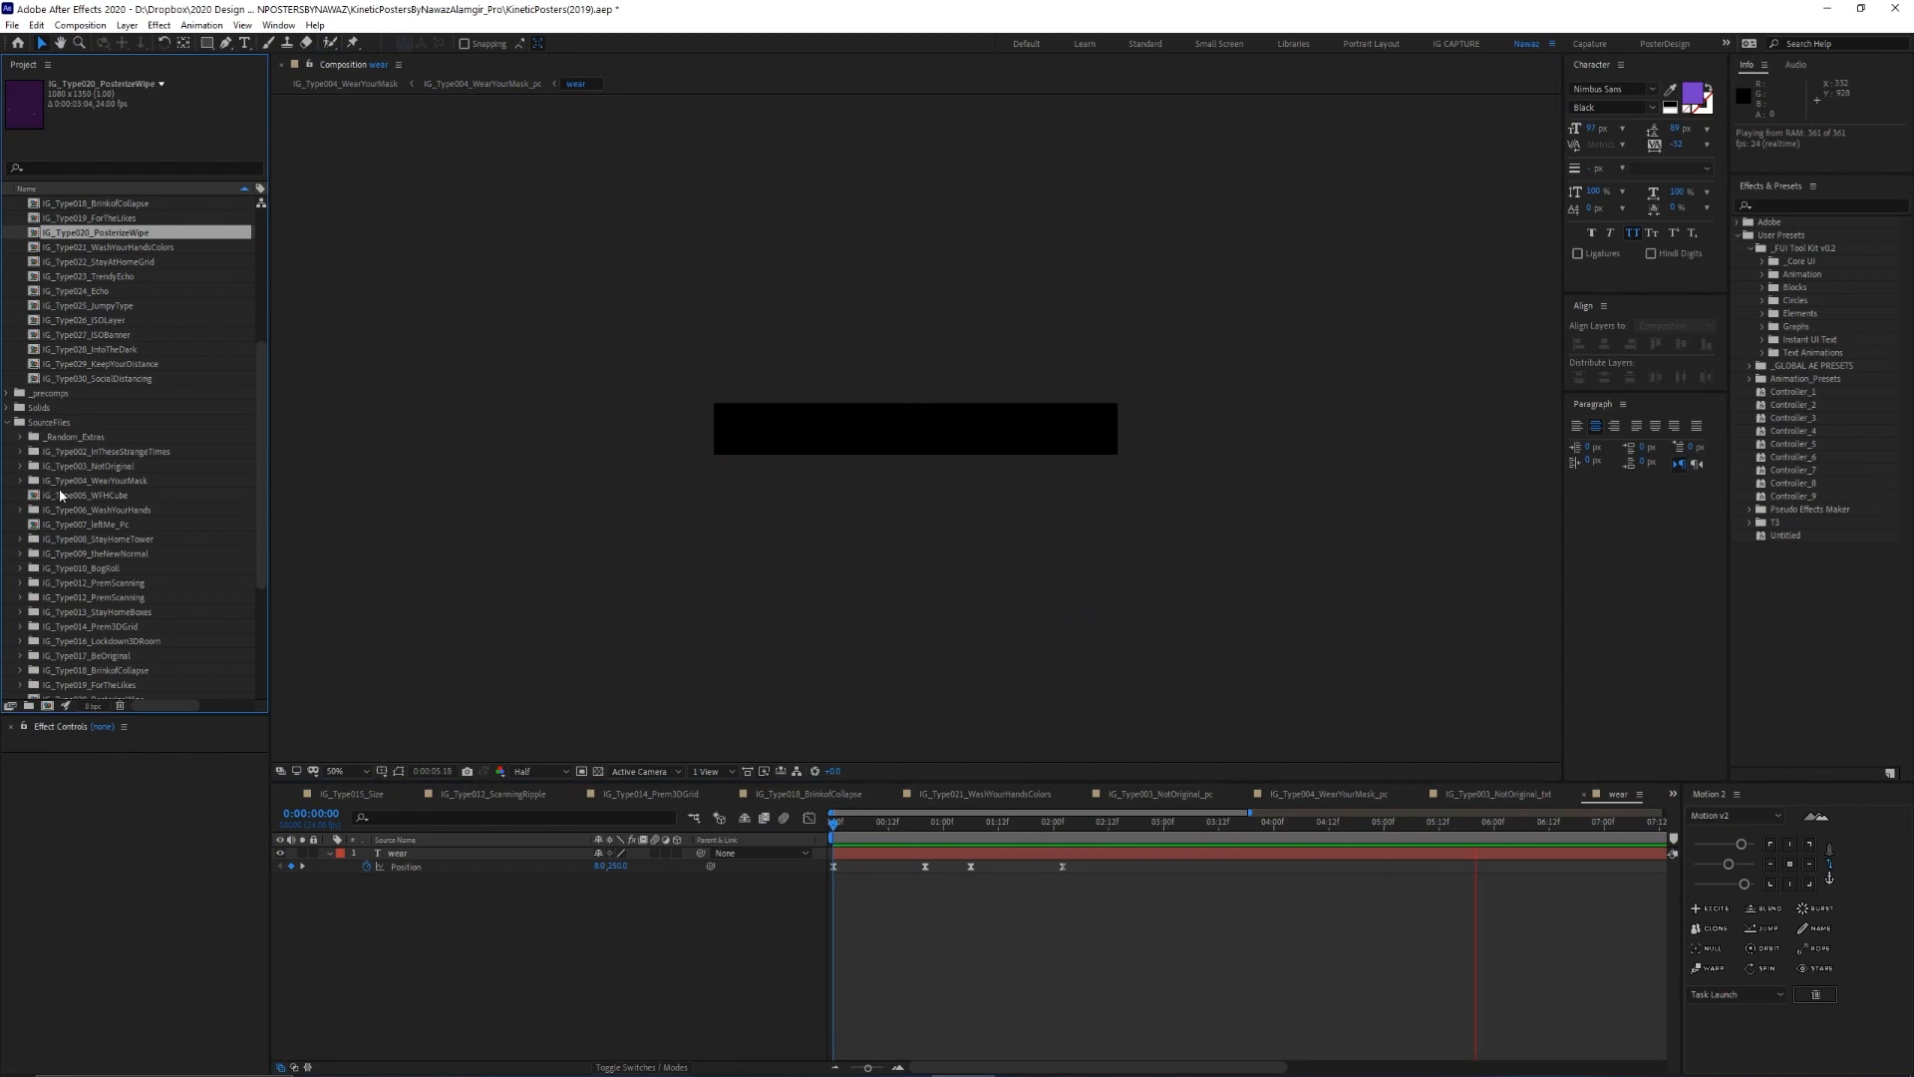
left_click(21, 482)
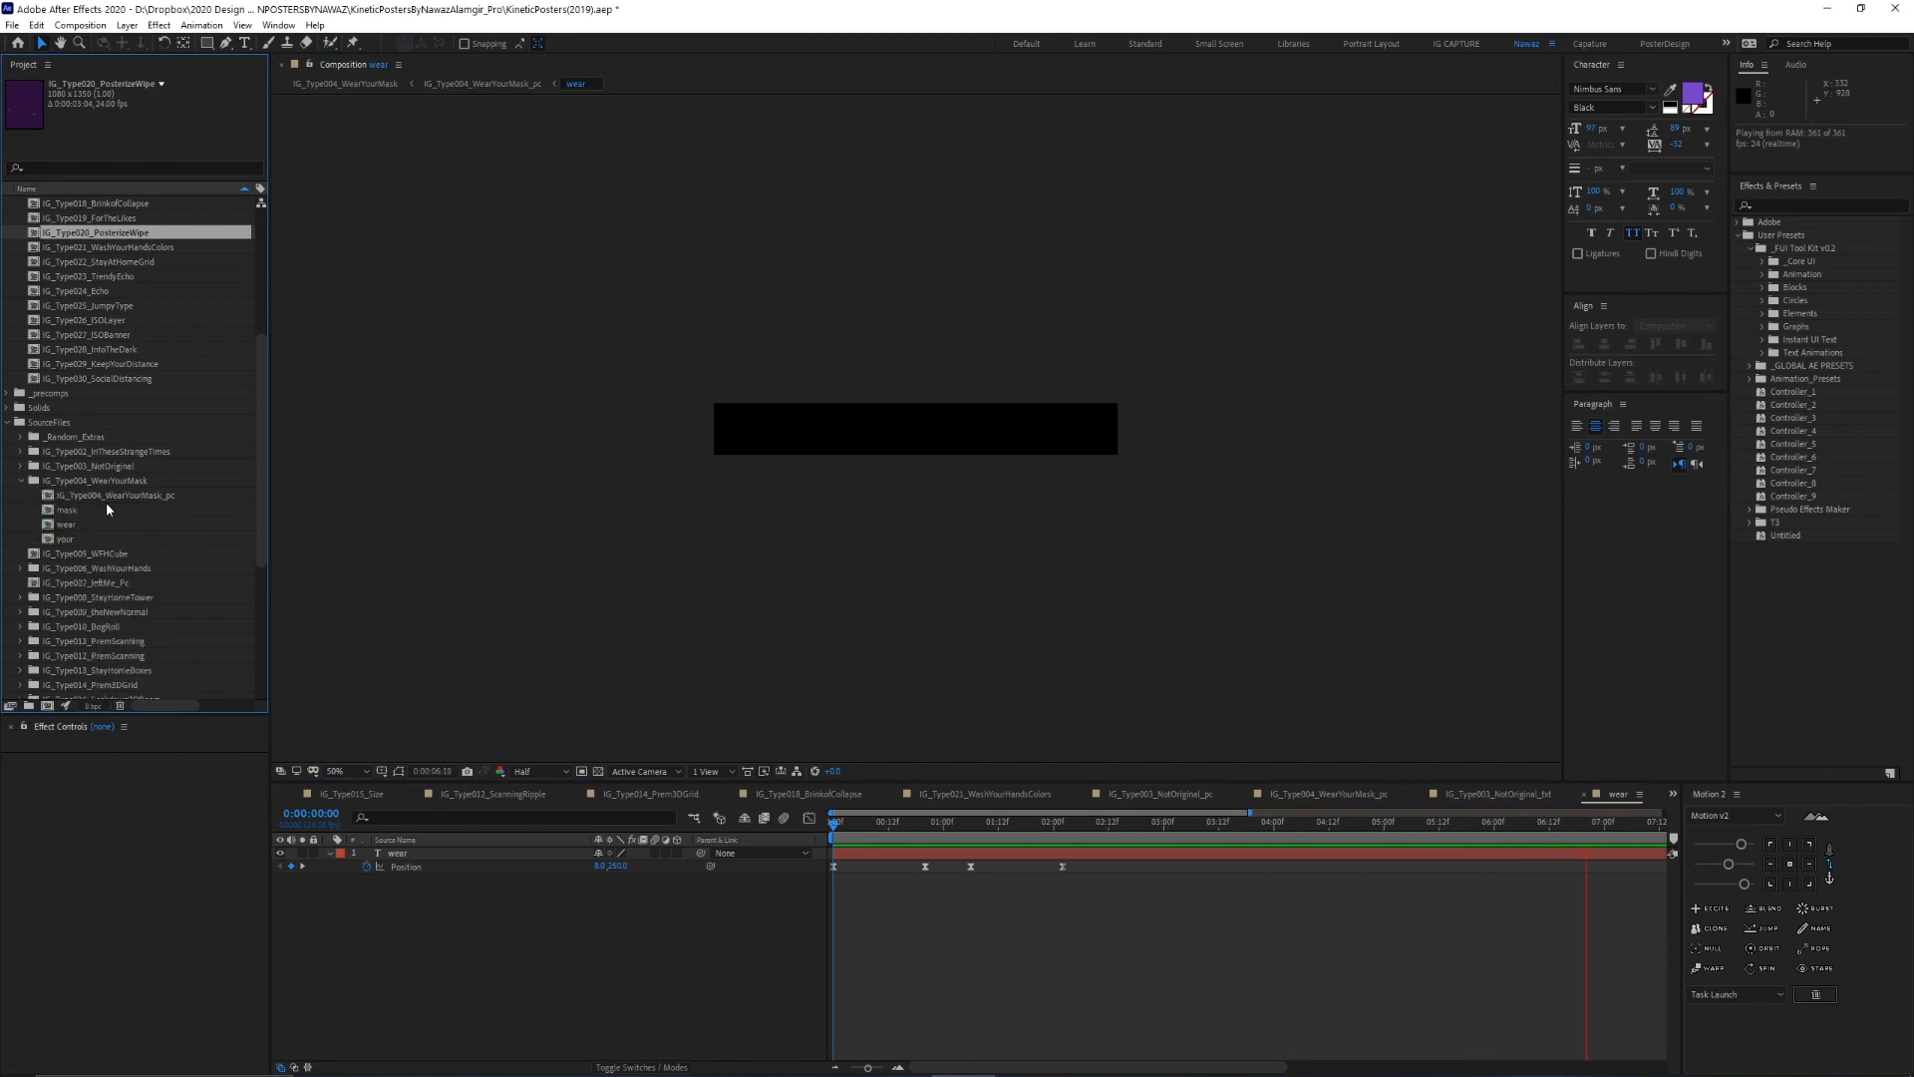
double_click(65, 538)
left_click_drag(856, 822, 1077, 824)
left_click(856, 484)
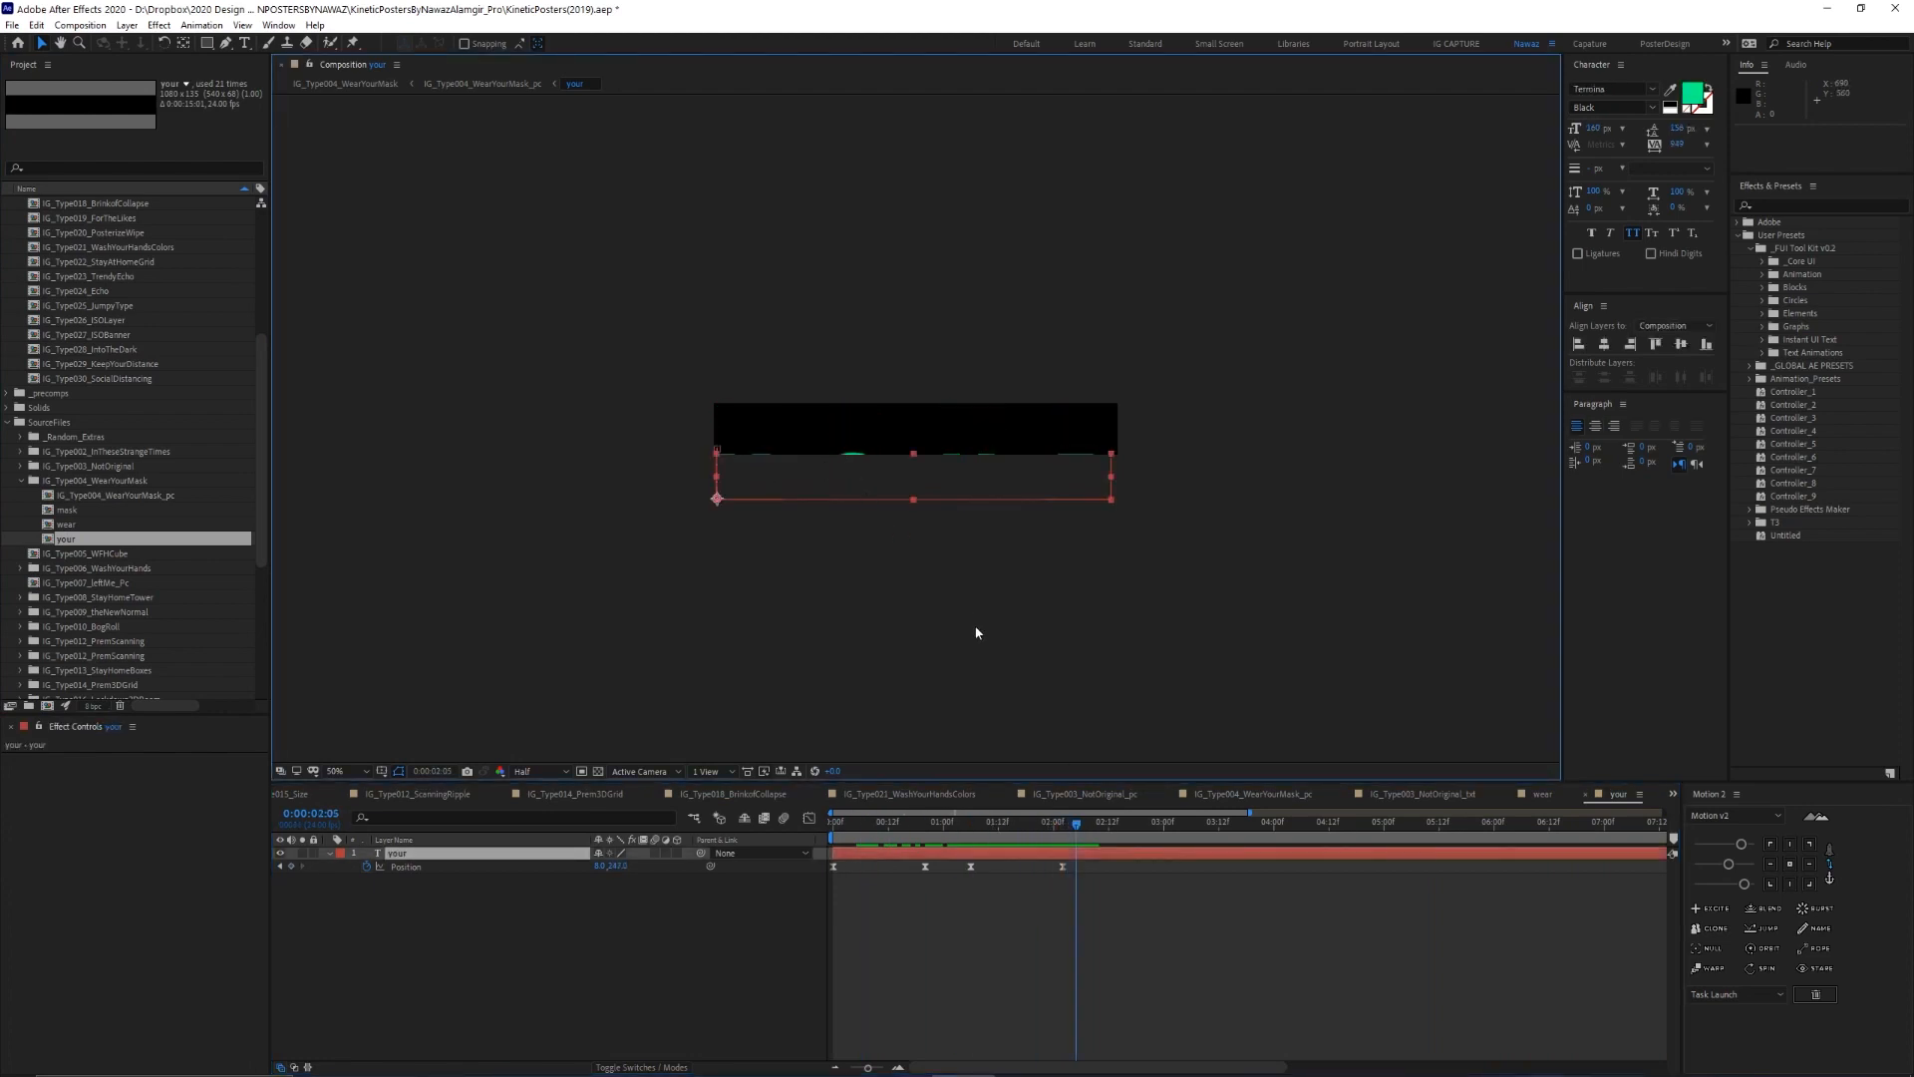
At the last Position keyframe, 0:00:02:02, move the your text down to a Y position of 257
left_click_drag(911, 828, 1064, 824)
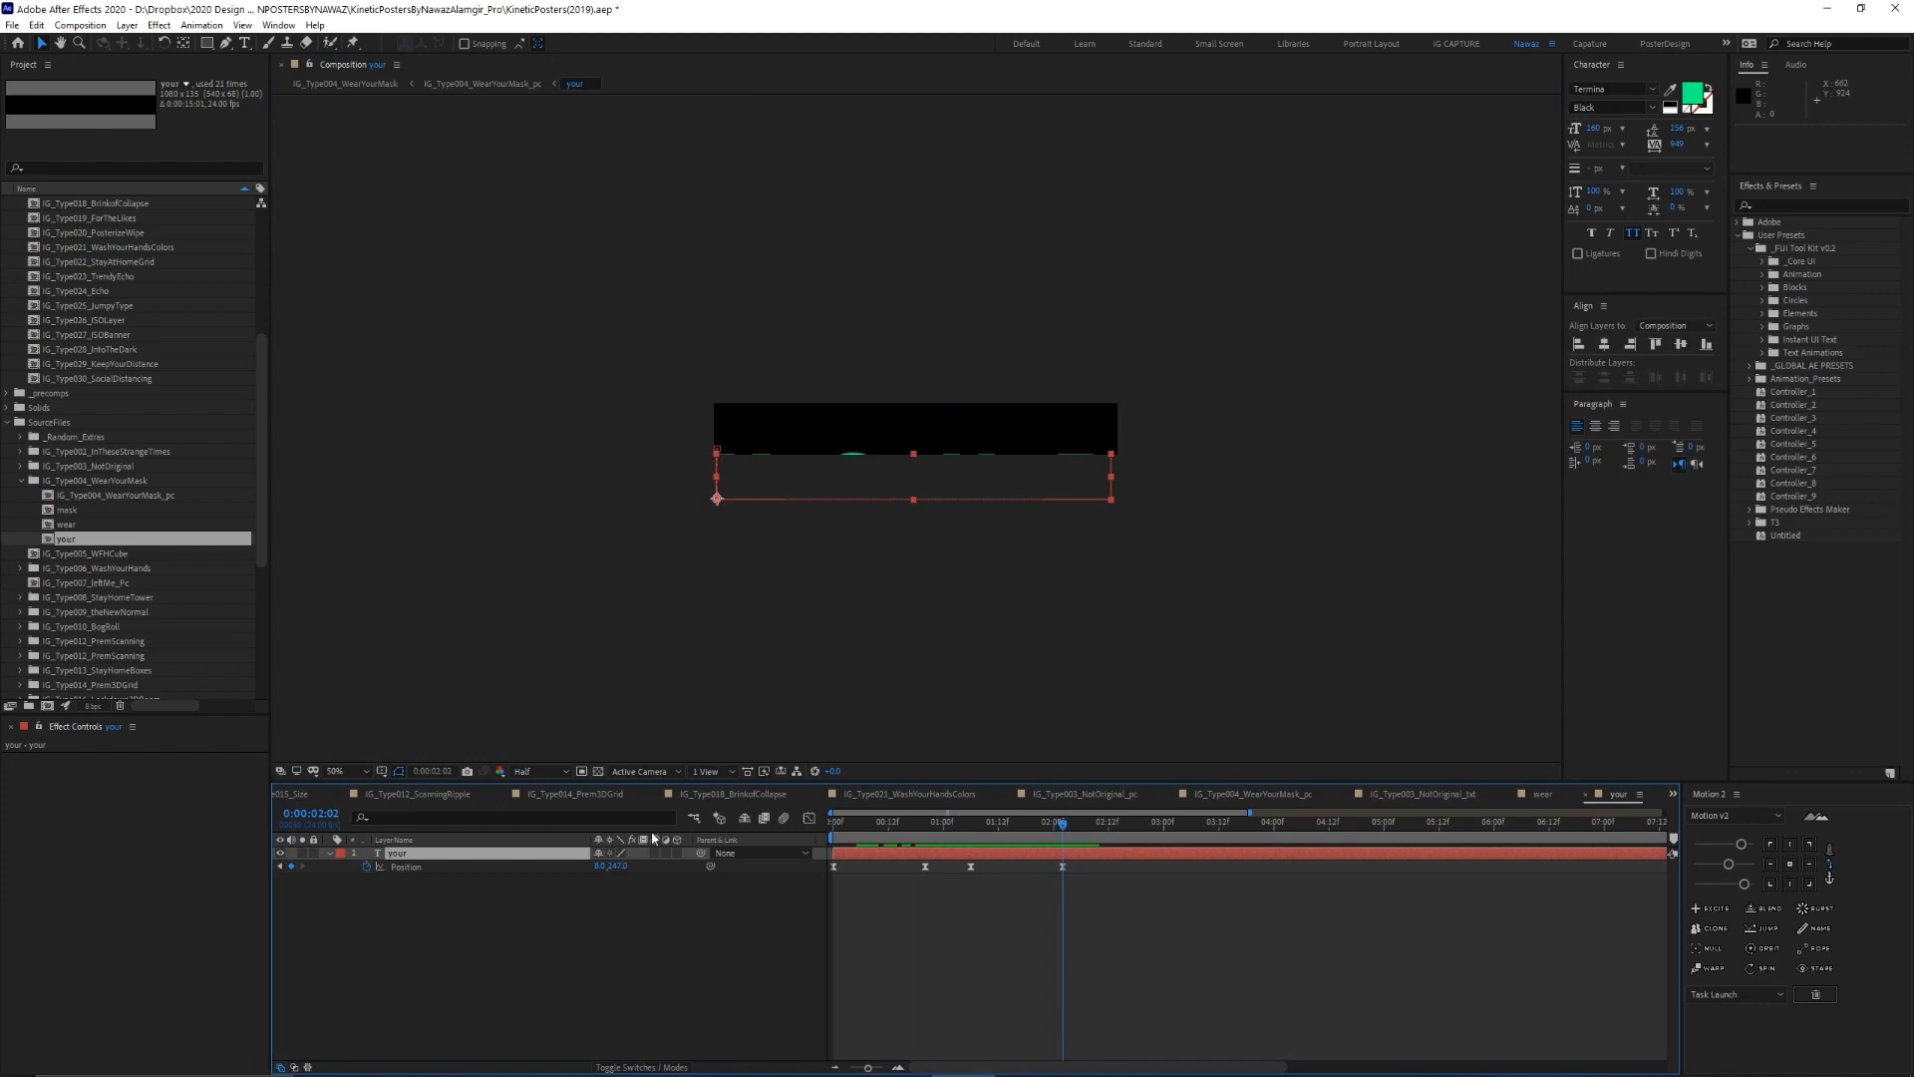
key("shift+Down")
key("shift+Down")
key("shift+Up")
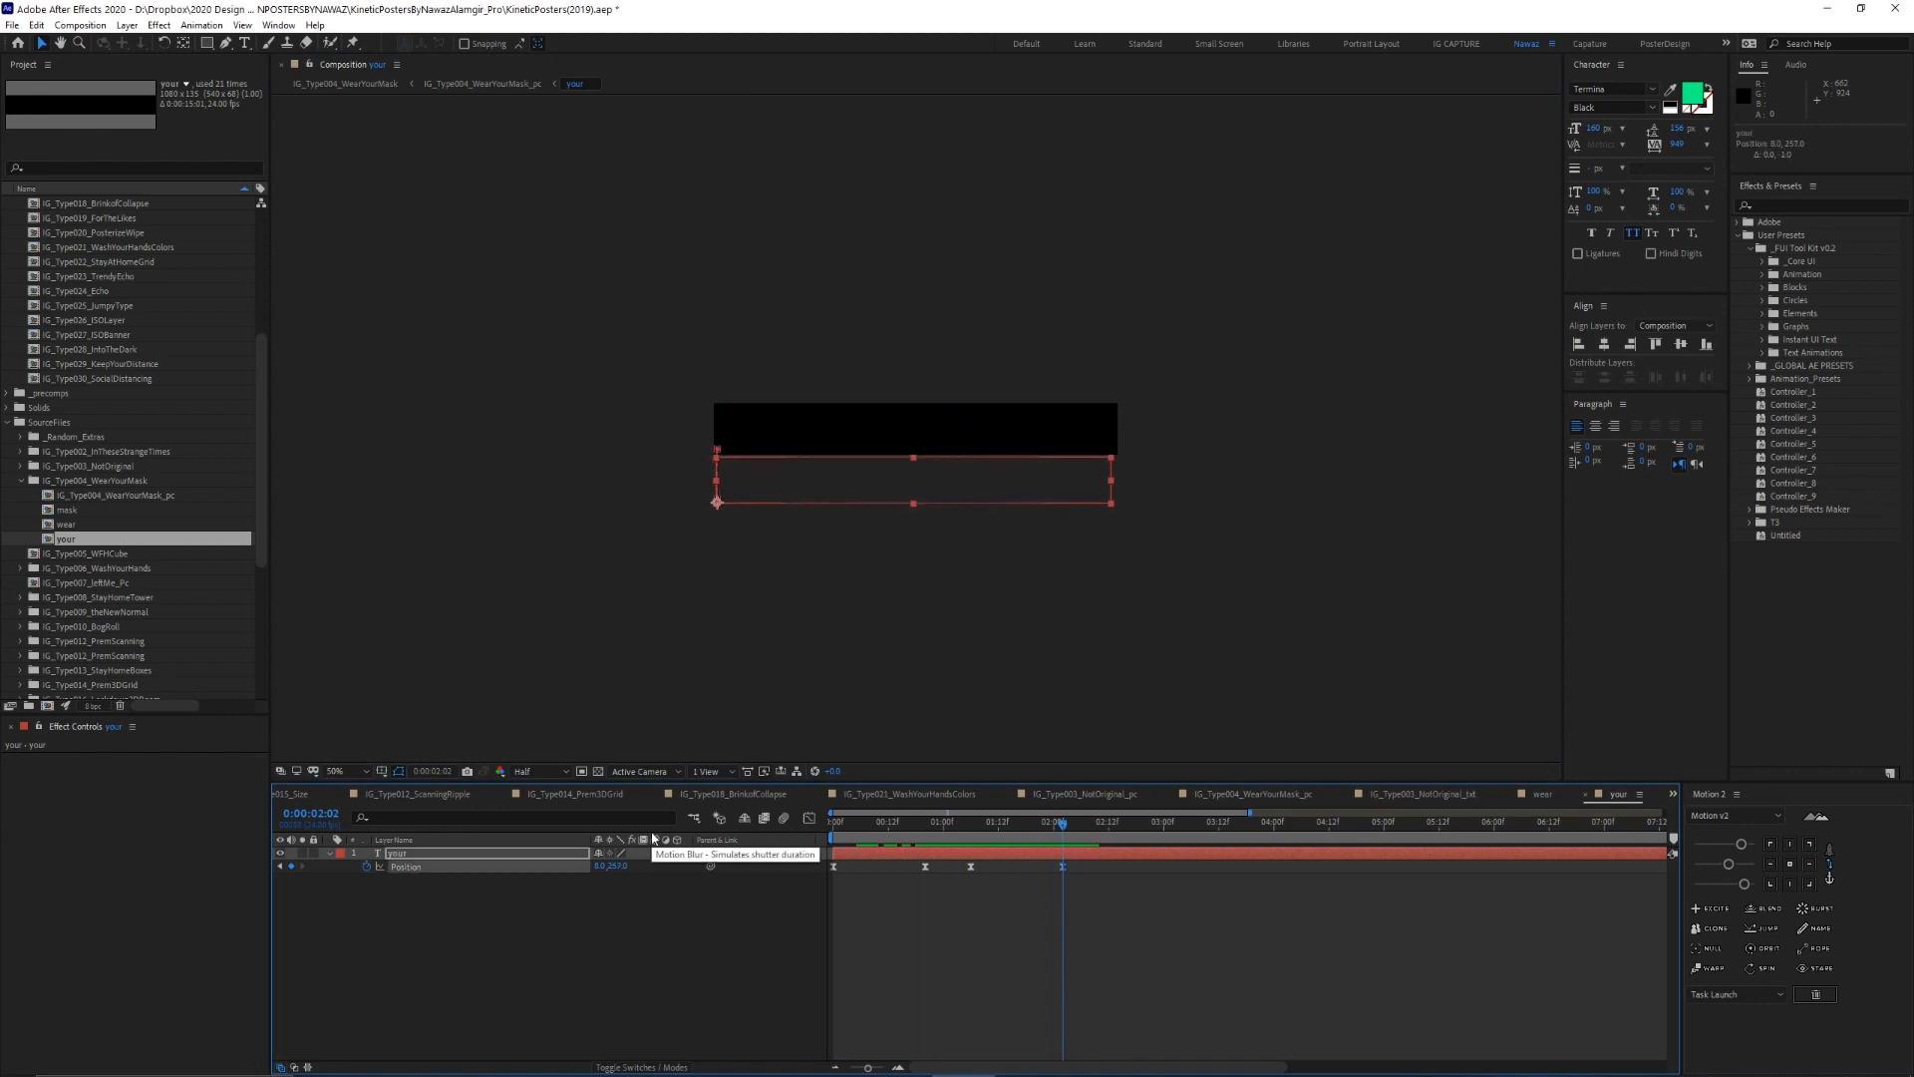
Open the mask composition and play through its Position animation
double_click(70, 513)
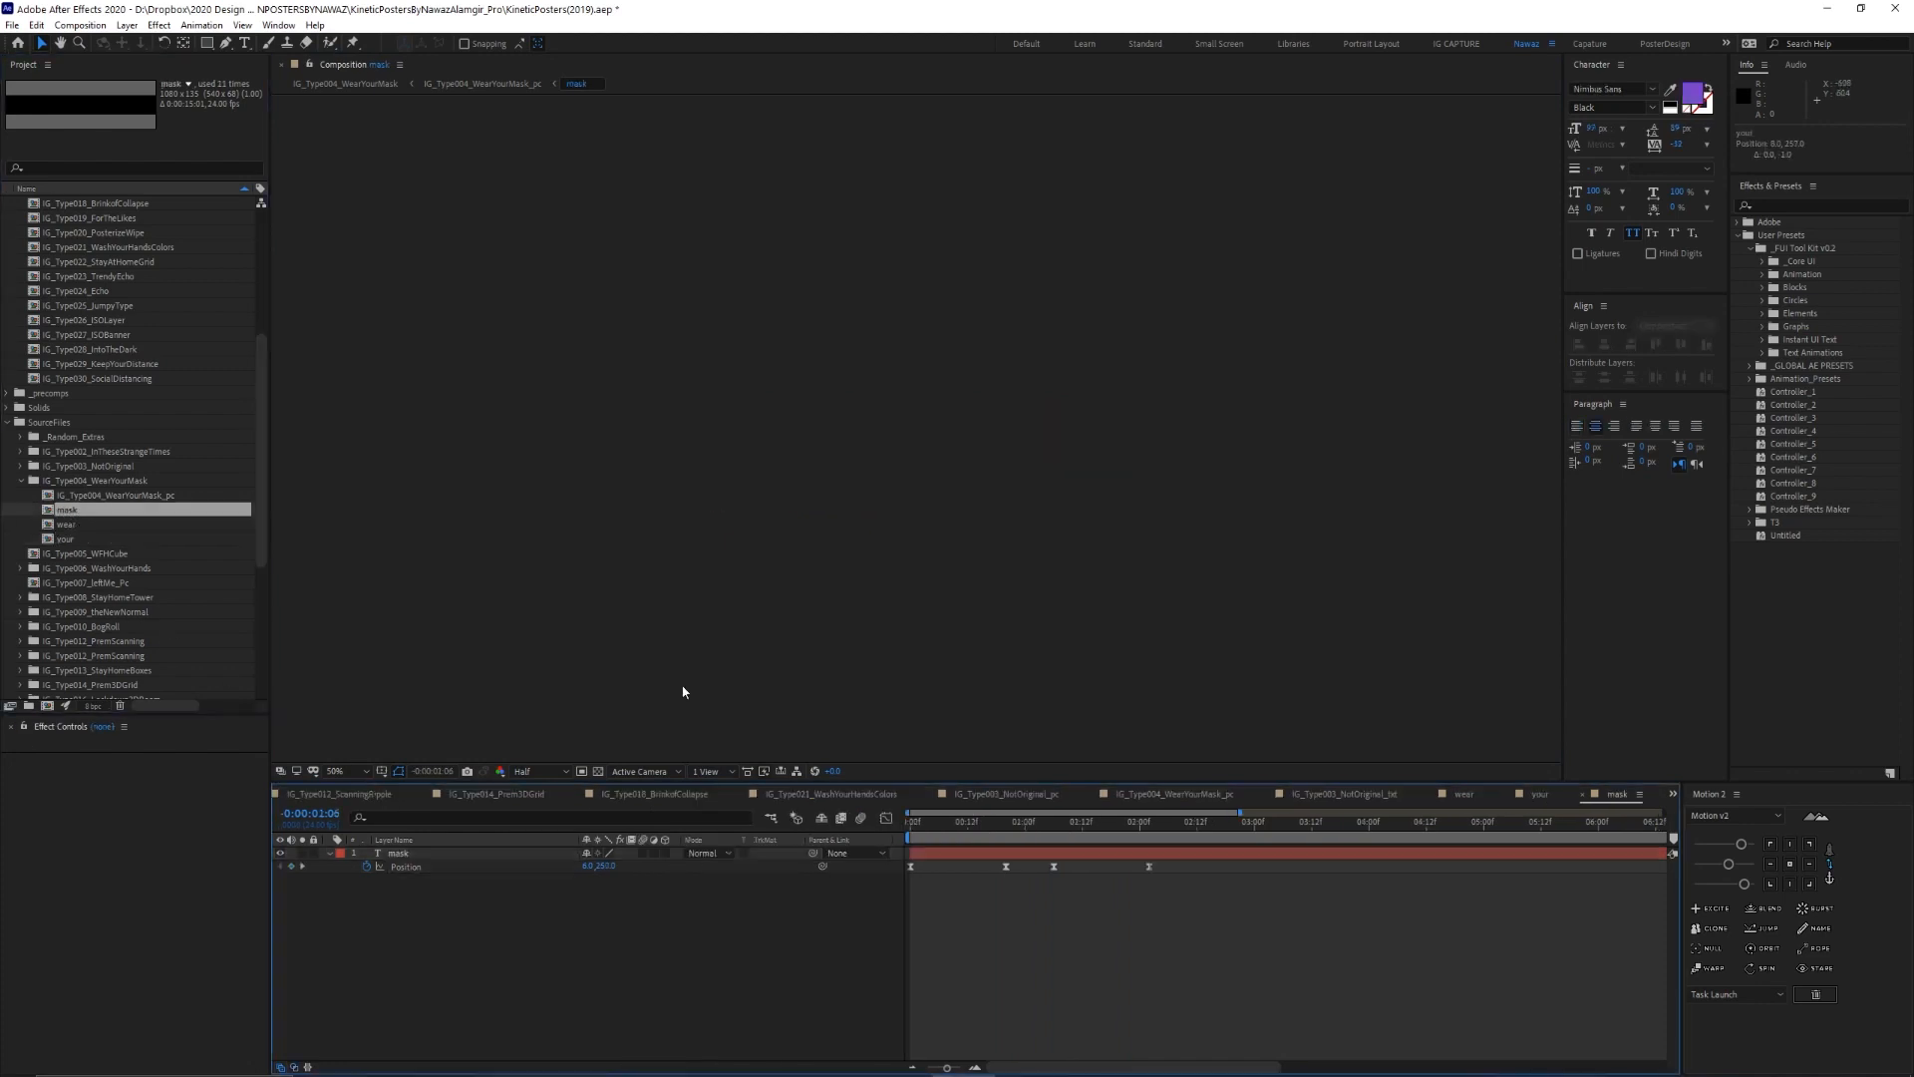
key("space")
left_click_drag(1068, 827, 1172, 827)
Return to IG_Type004_WearYourMask_pc, preview the word transitions, and inspect the start and end of the loop with the lowest wear layer selected
key("Tab")
left_click(498, 909)
key("space")
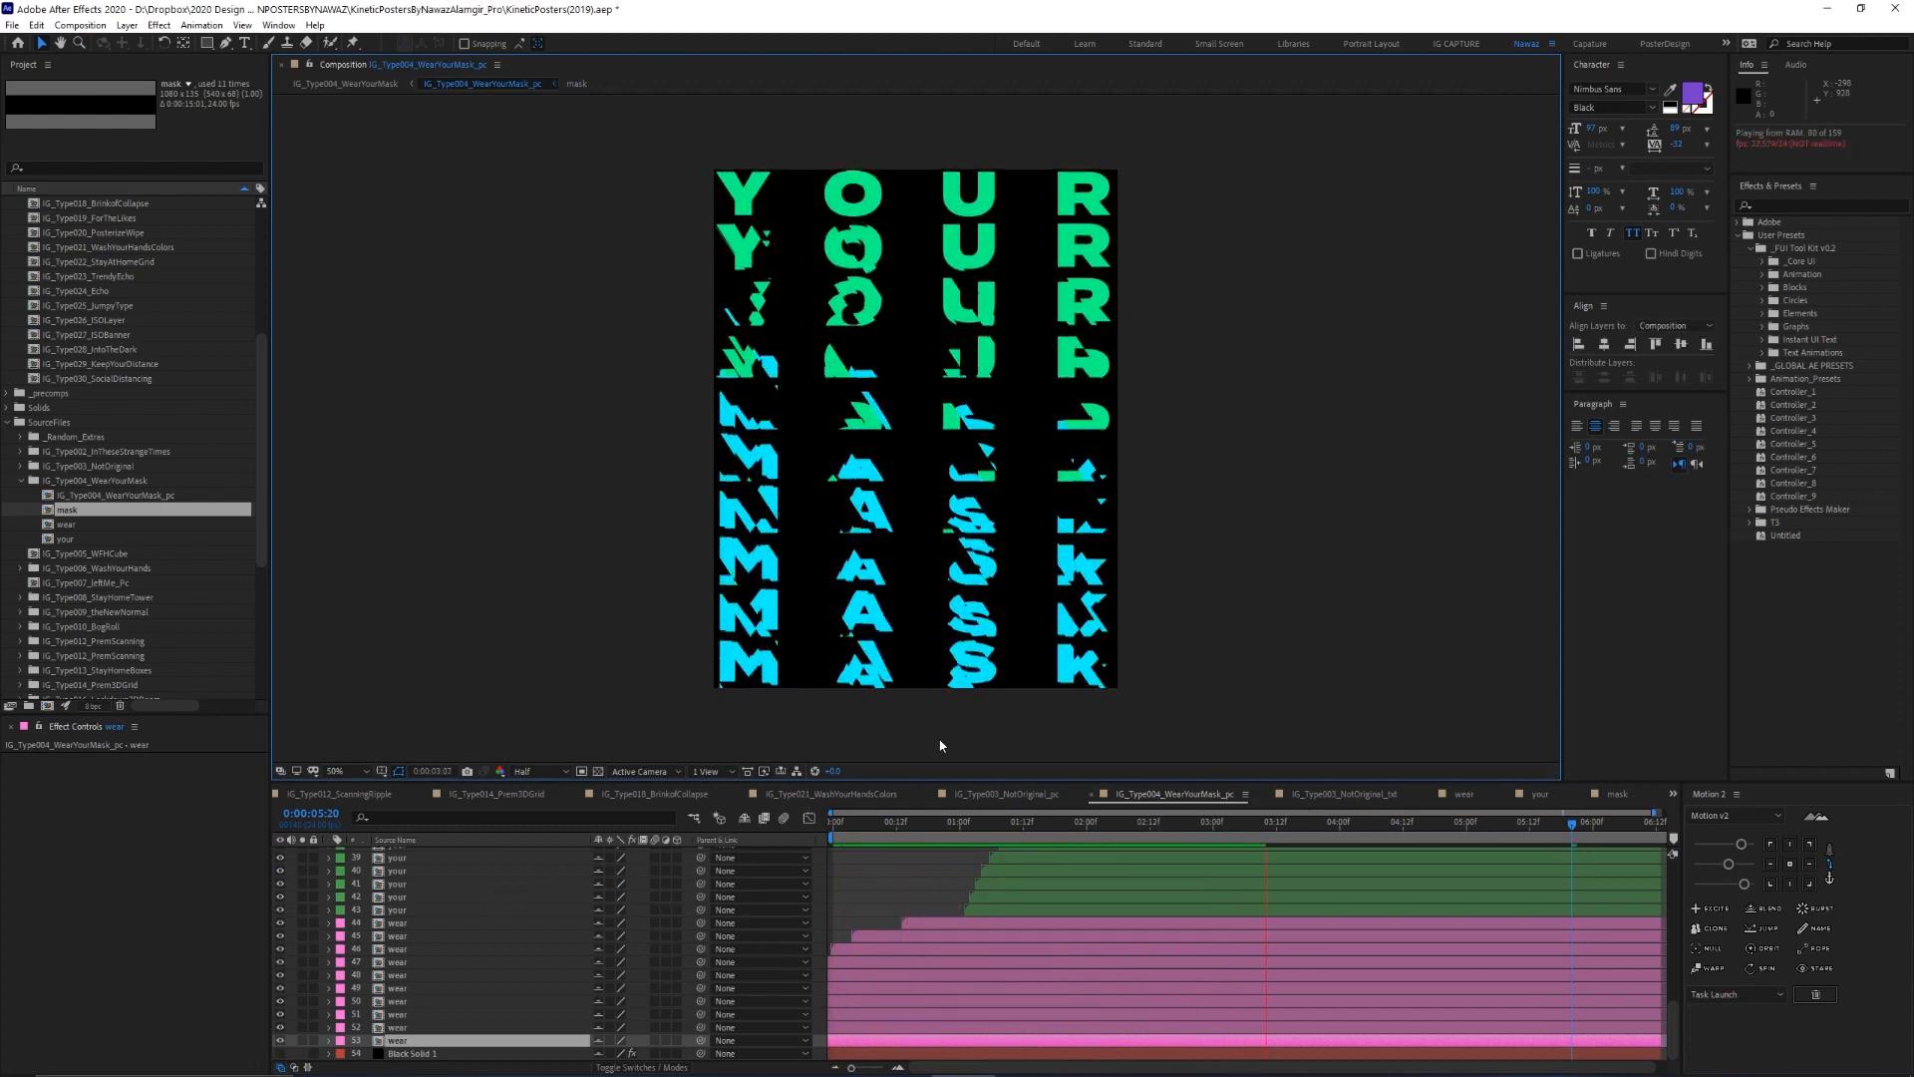
left_click(417, 1043)
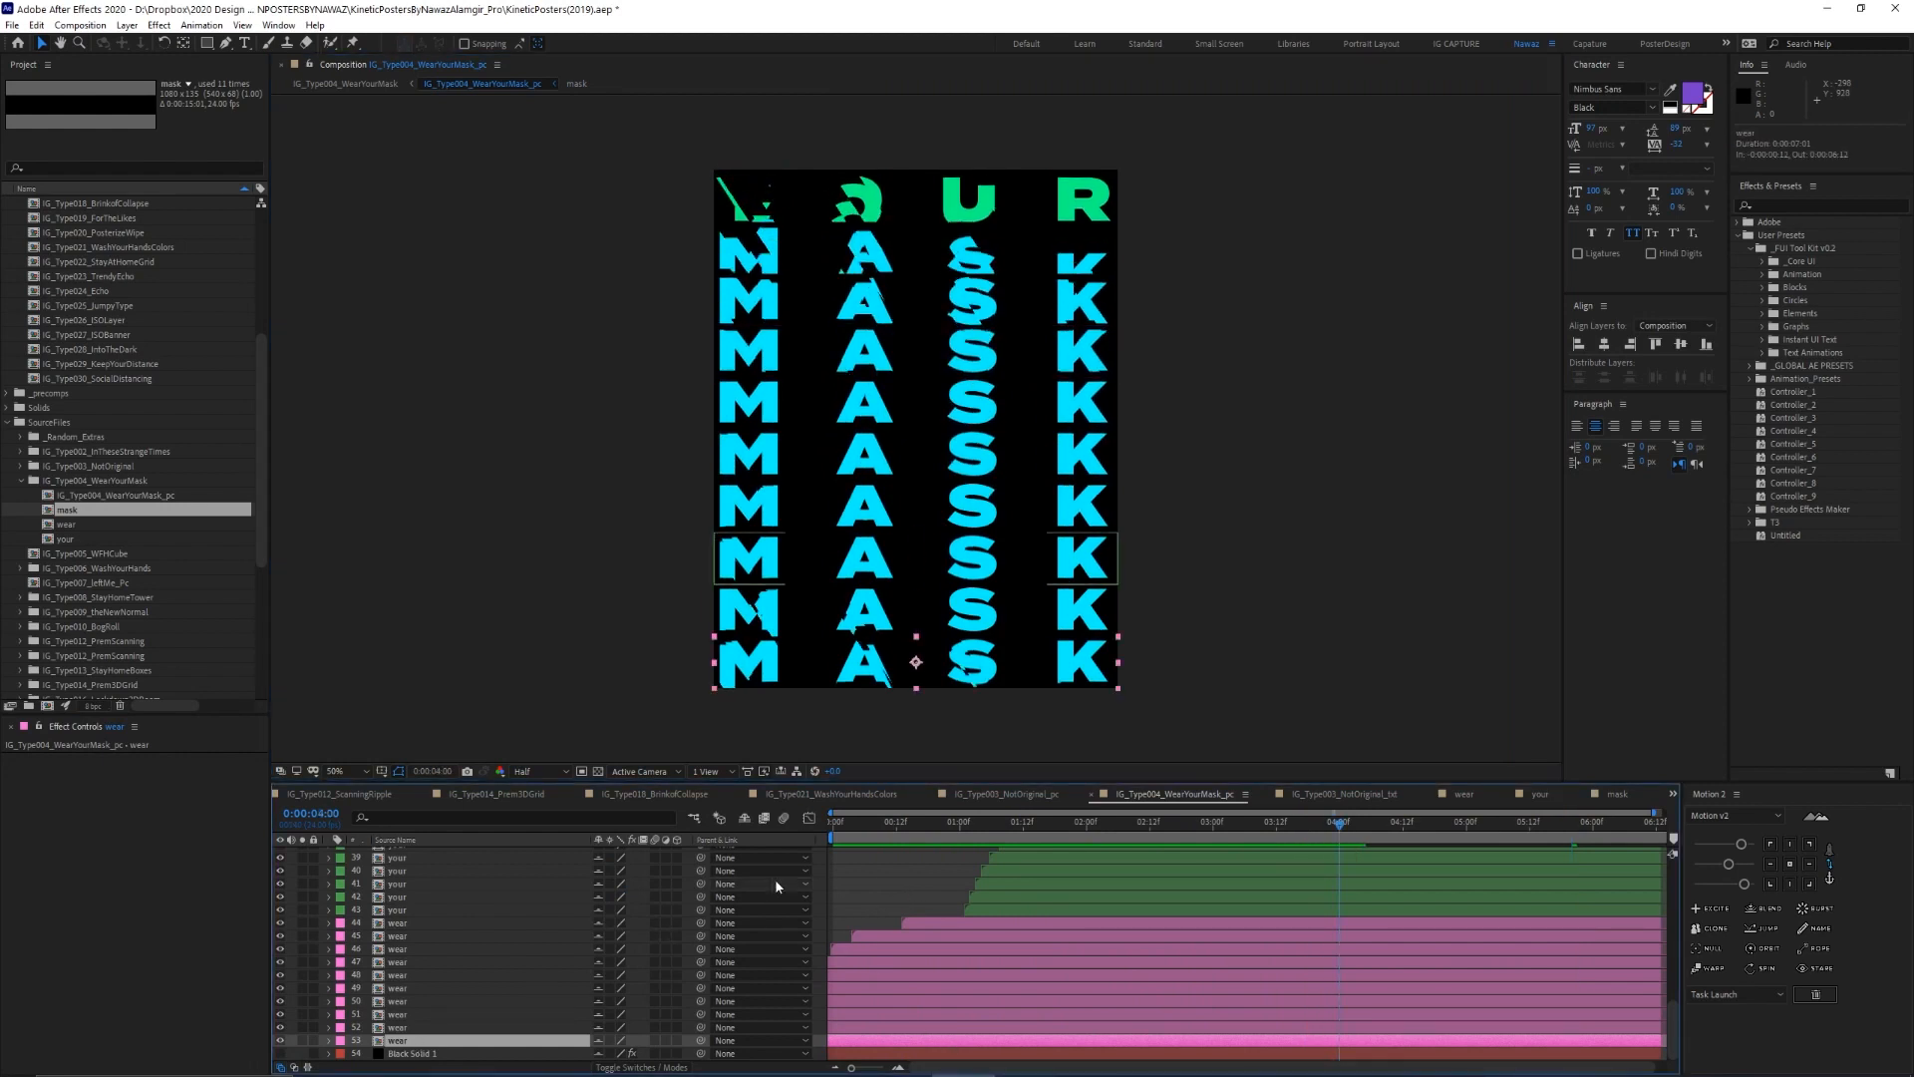
key("Home")
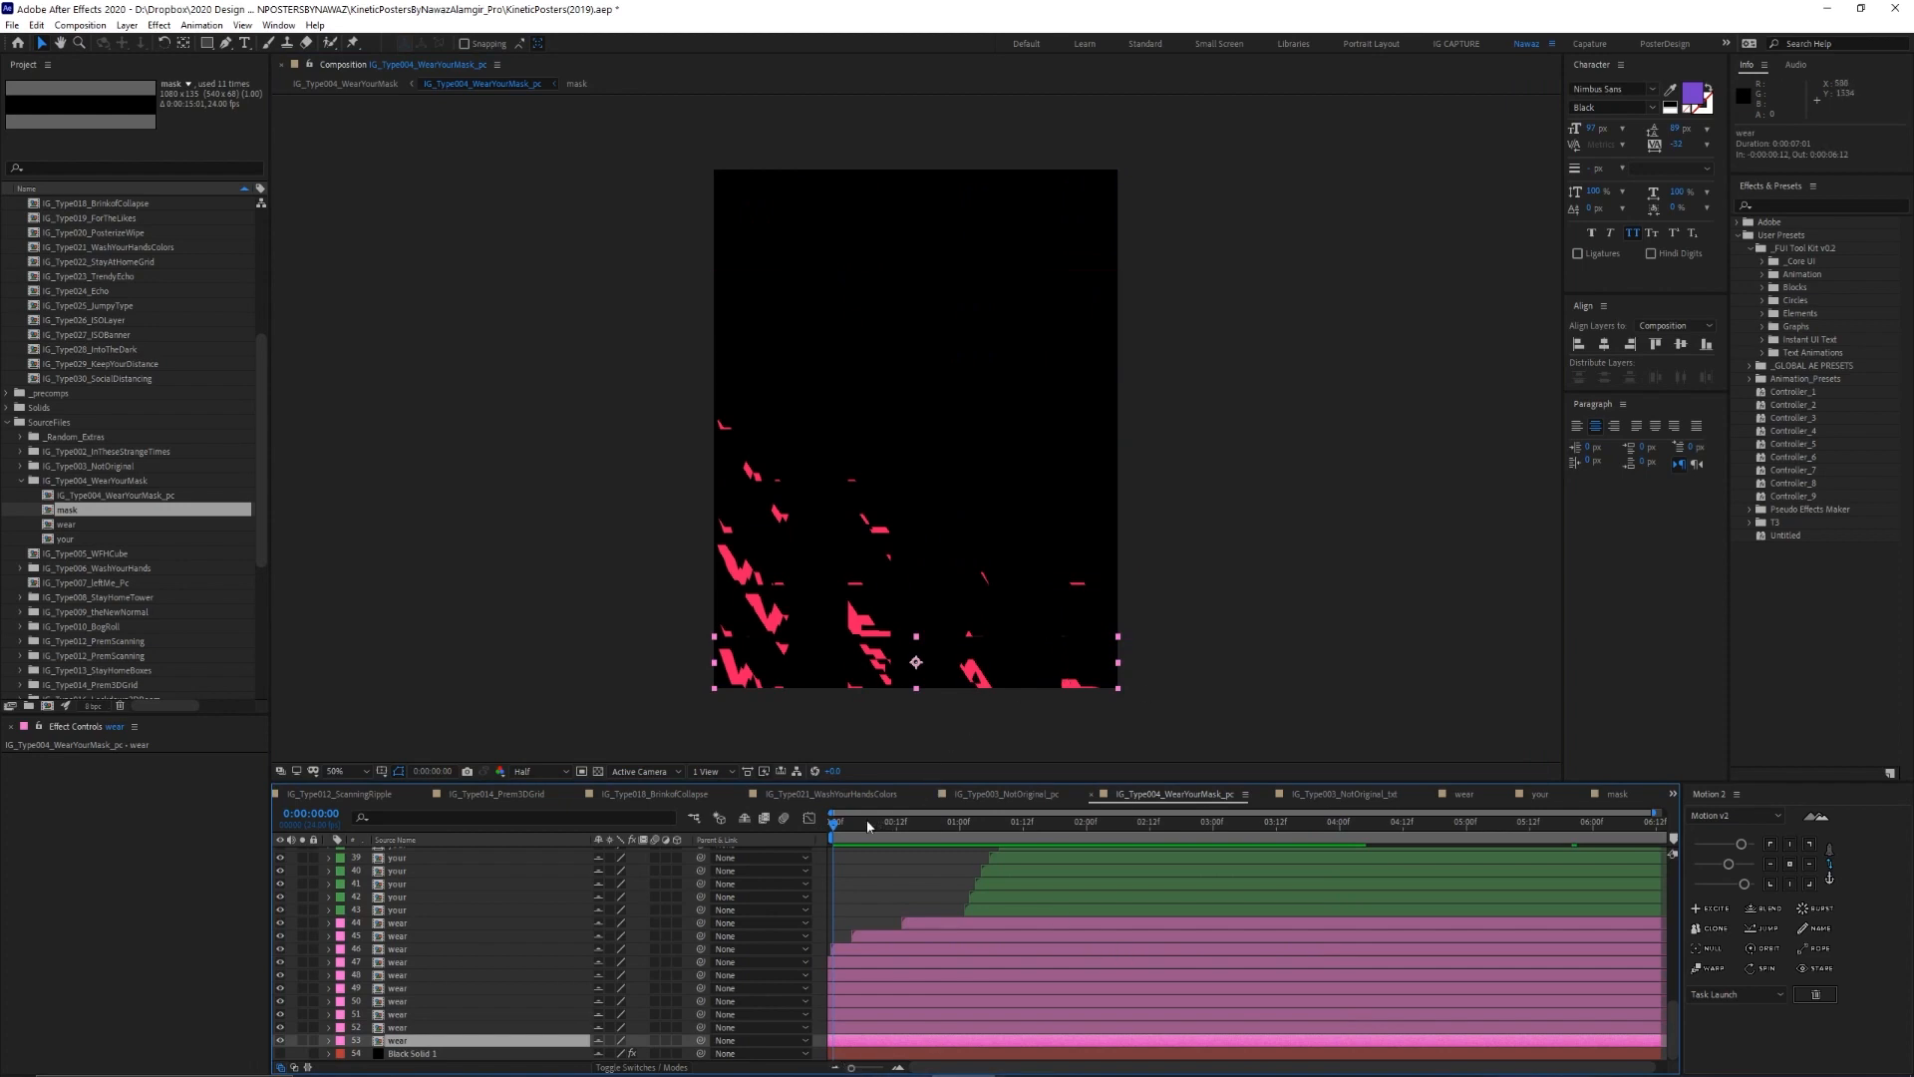
key("End")
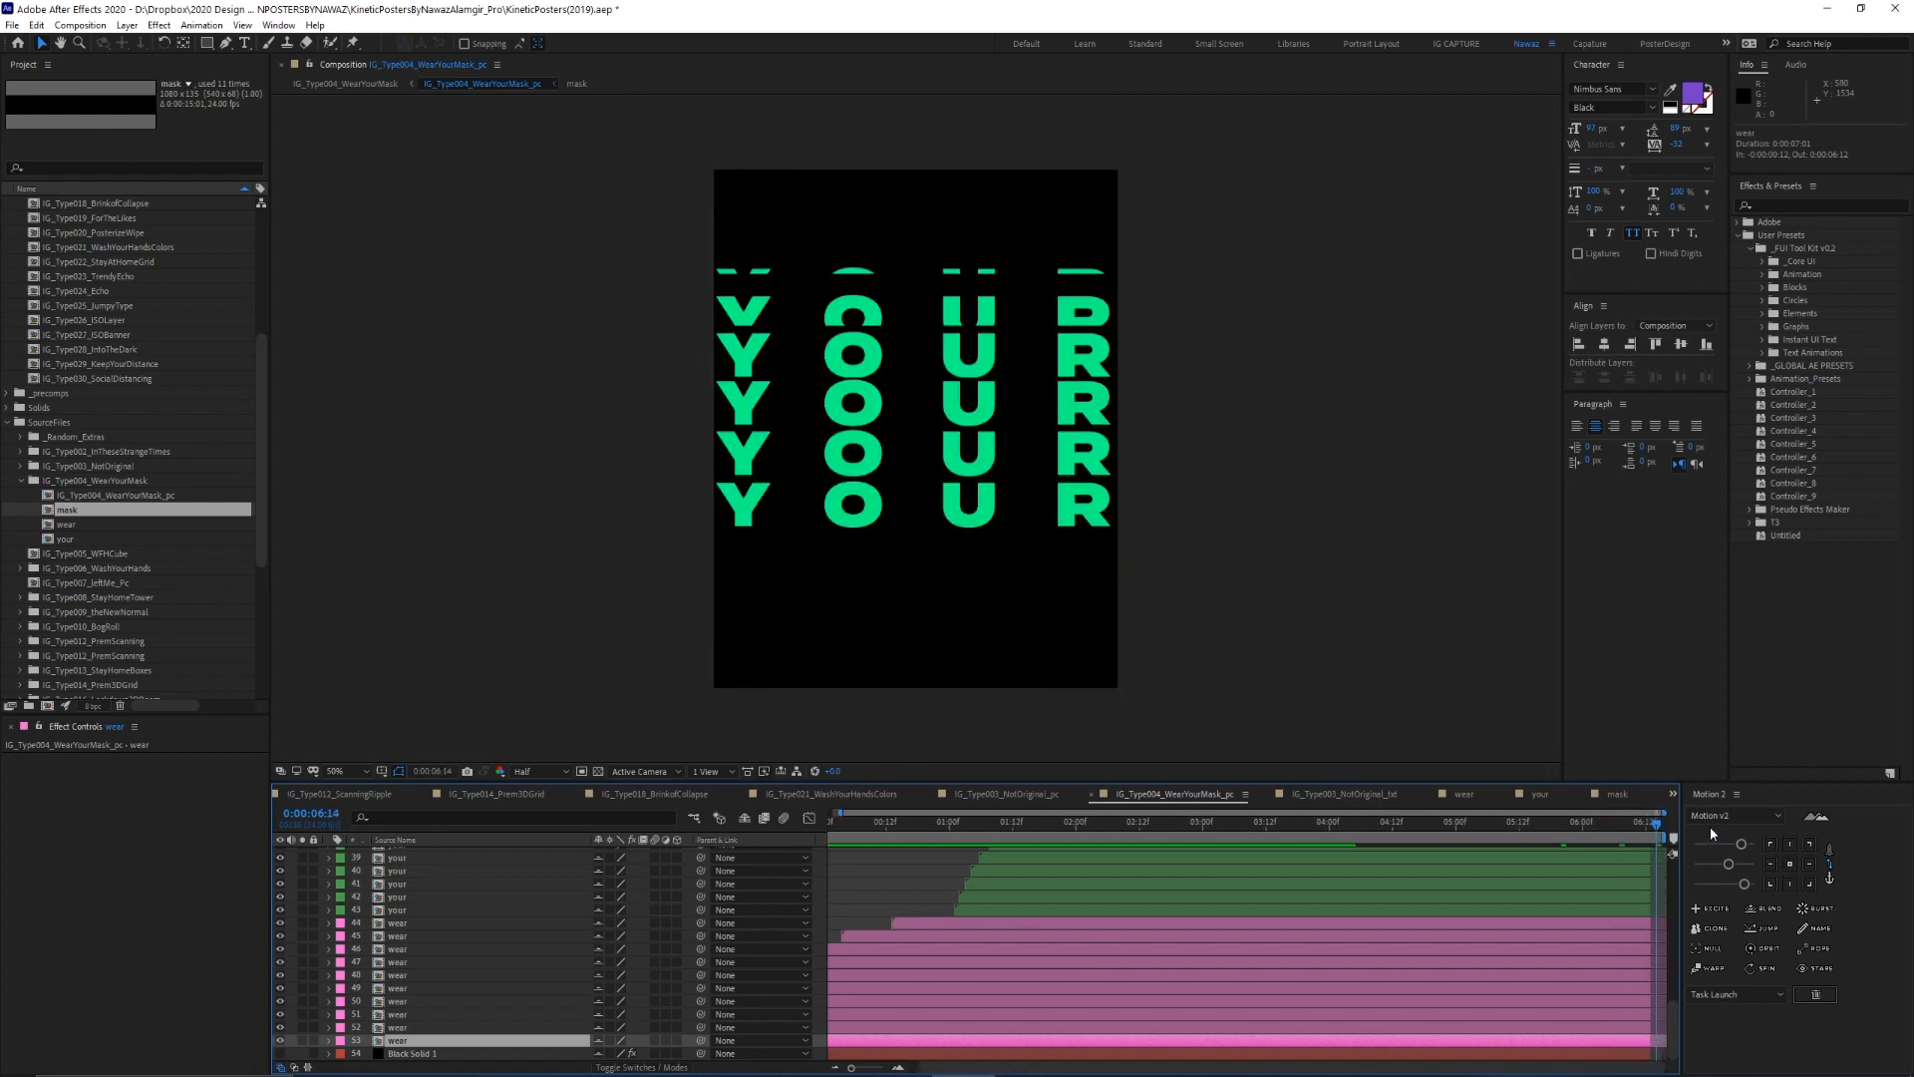
left_click_drag(1655, 827, 1593, 840)
Scrub the loop in IG_Type004_WearYourMask and compare it with its nested IG_Type004_WearYourMask_pc composition
key("Tab")
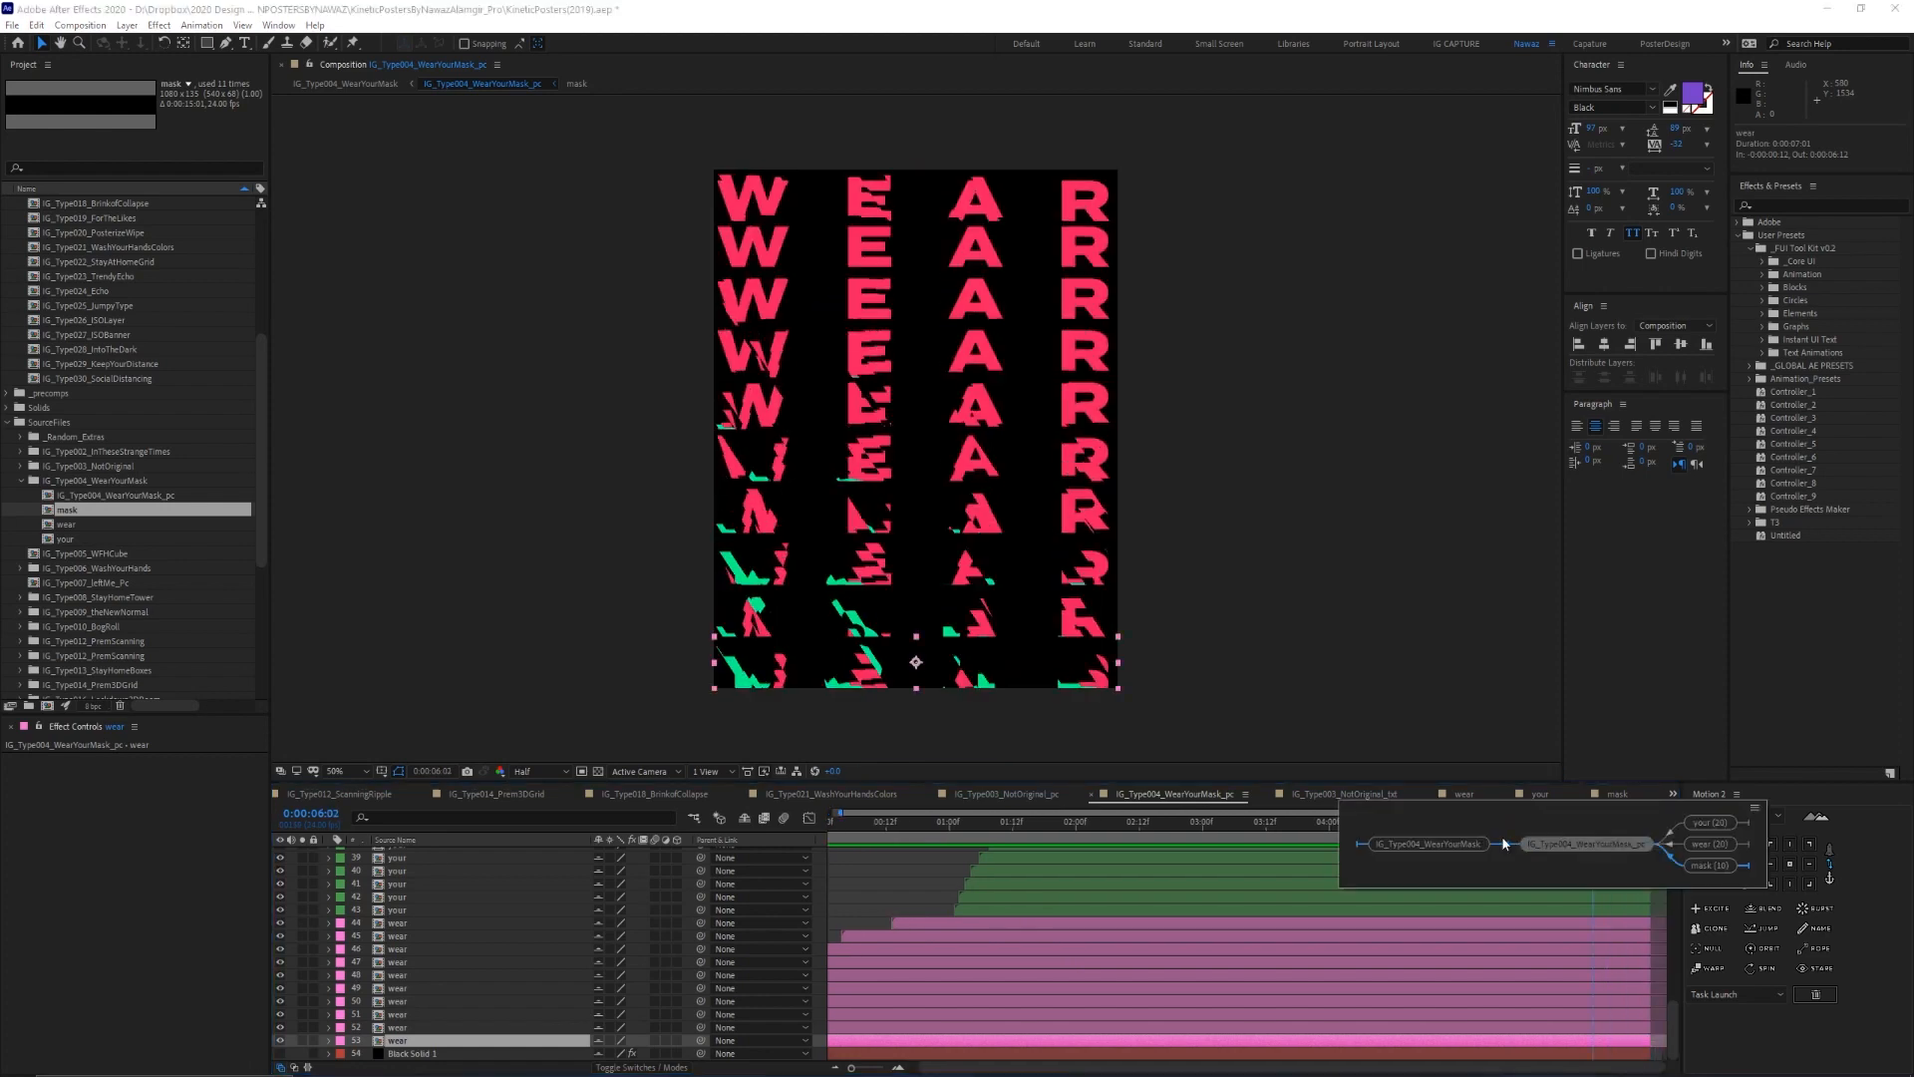
left_click(1428, 844)
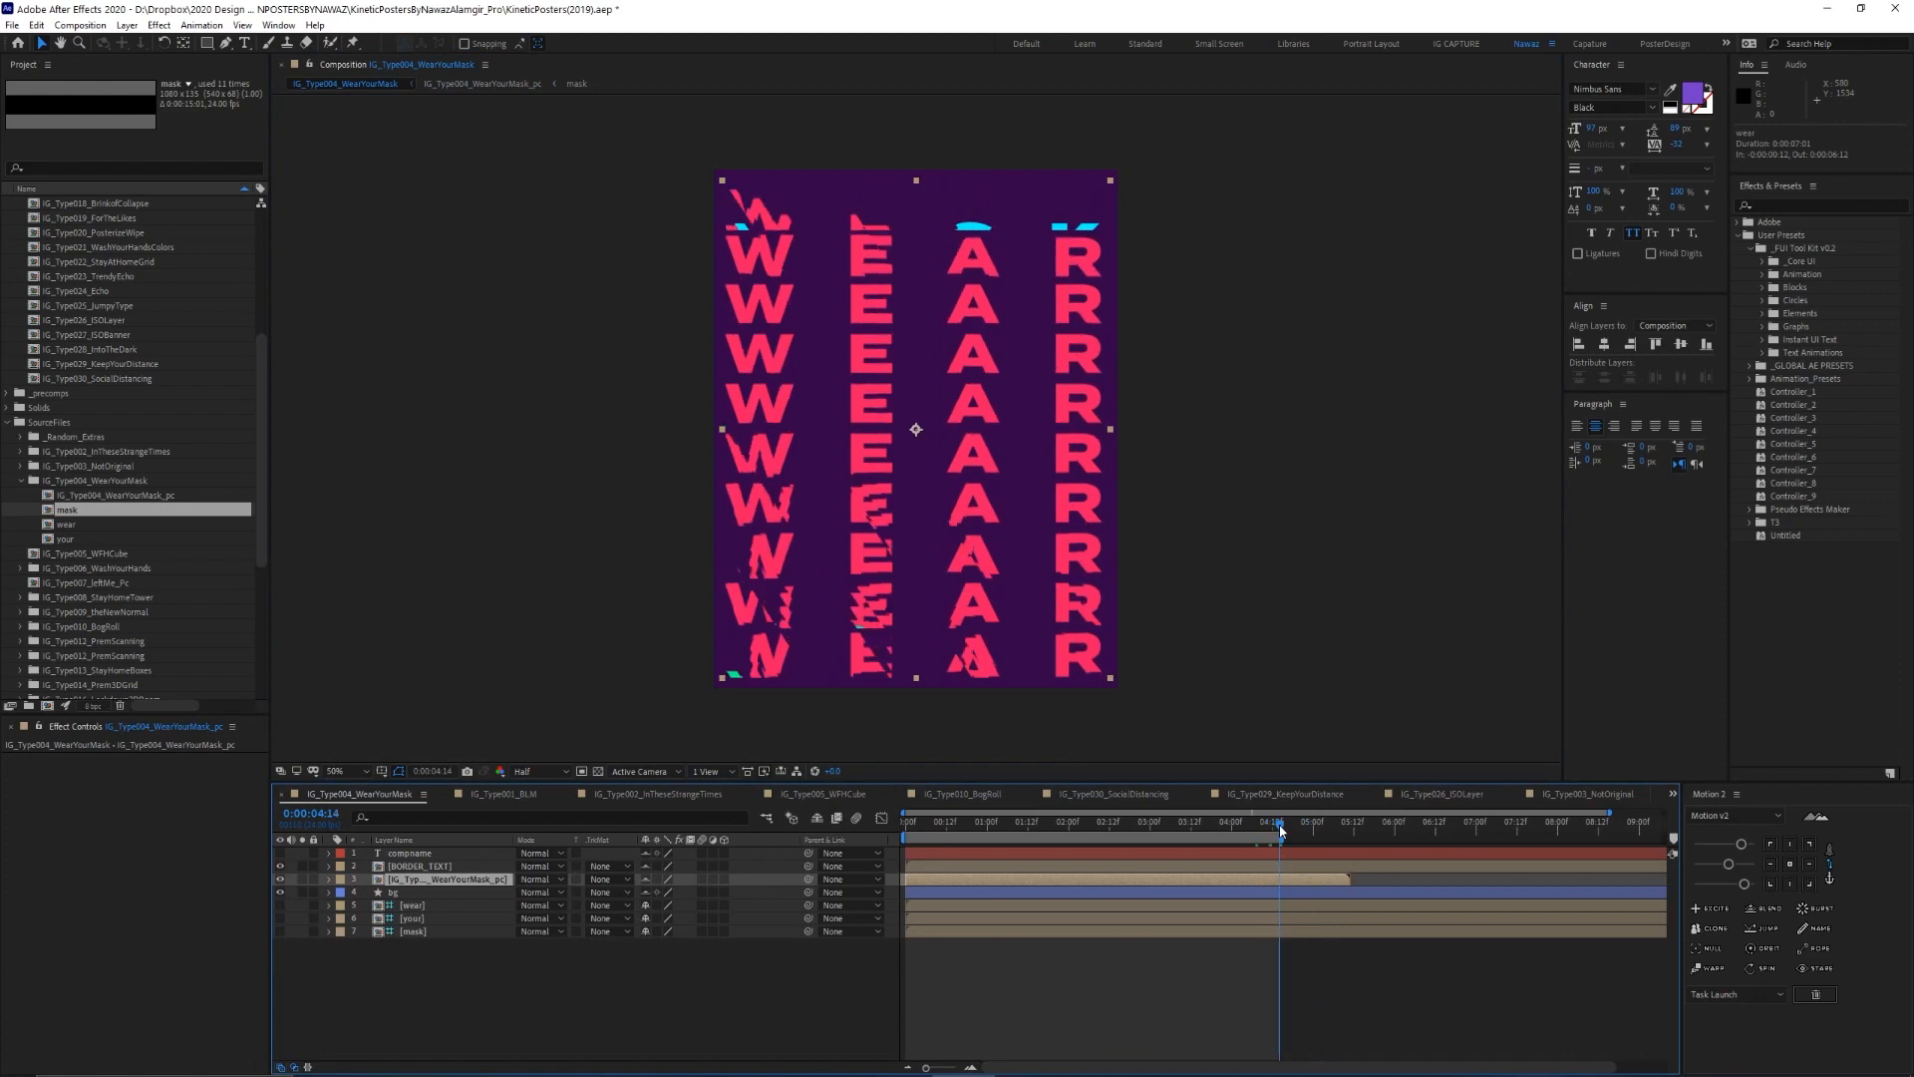
left_click_drag(1280, 831, 1113, 824)
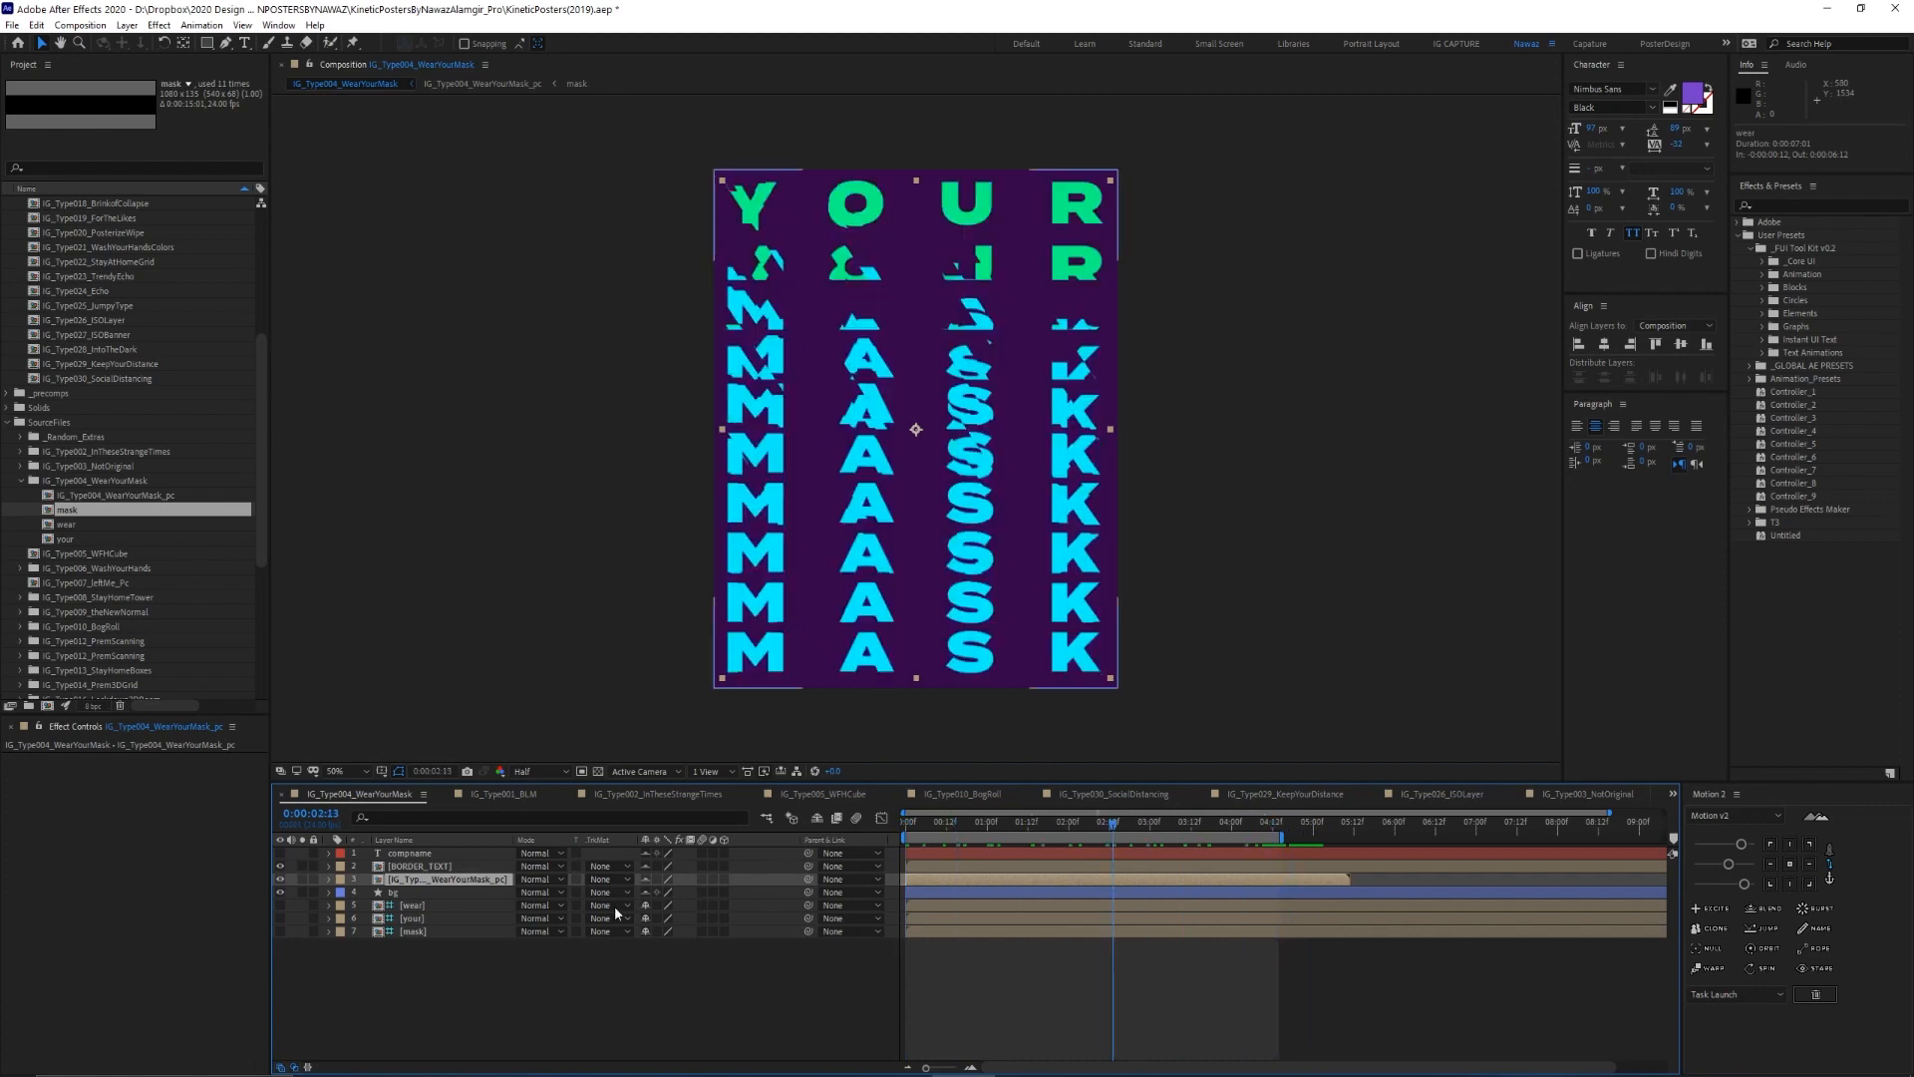
double_click(554, 878)
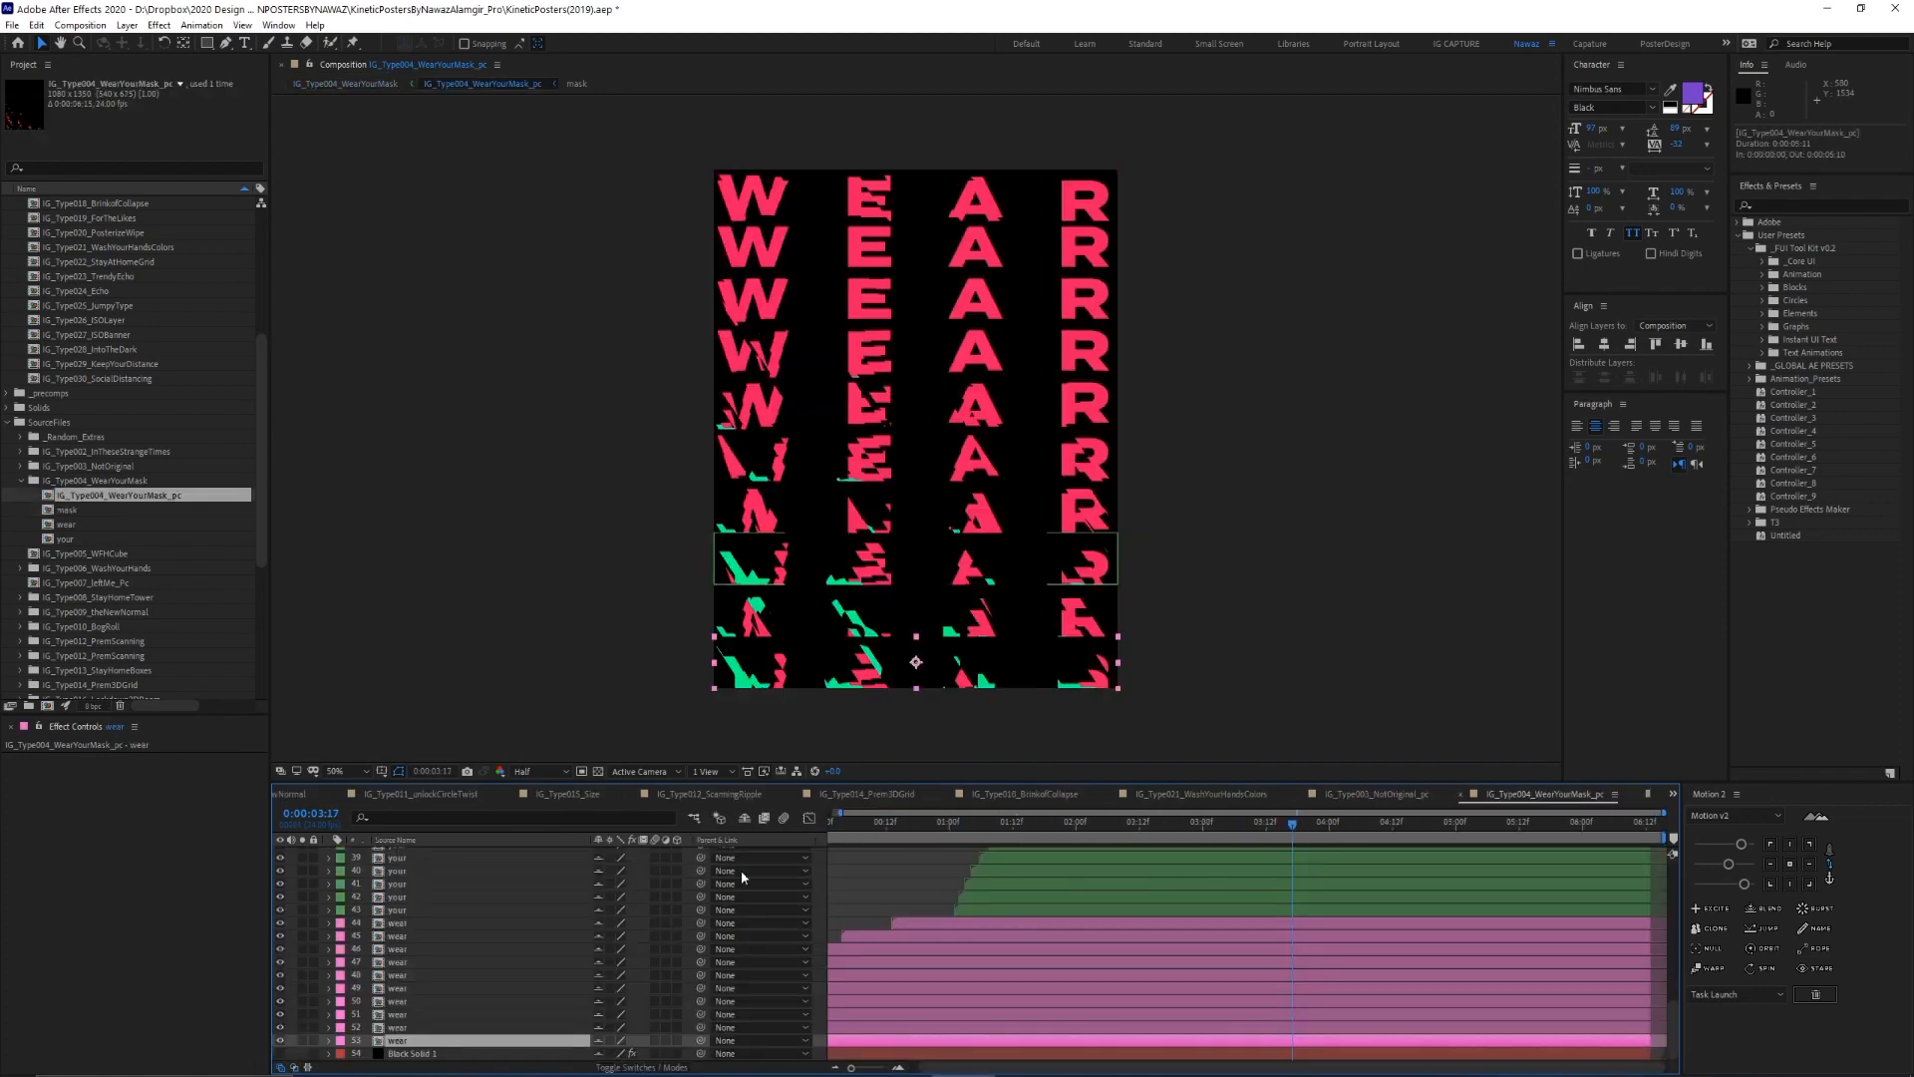
key("Tab")
left_click(774, 841)
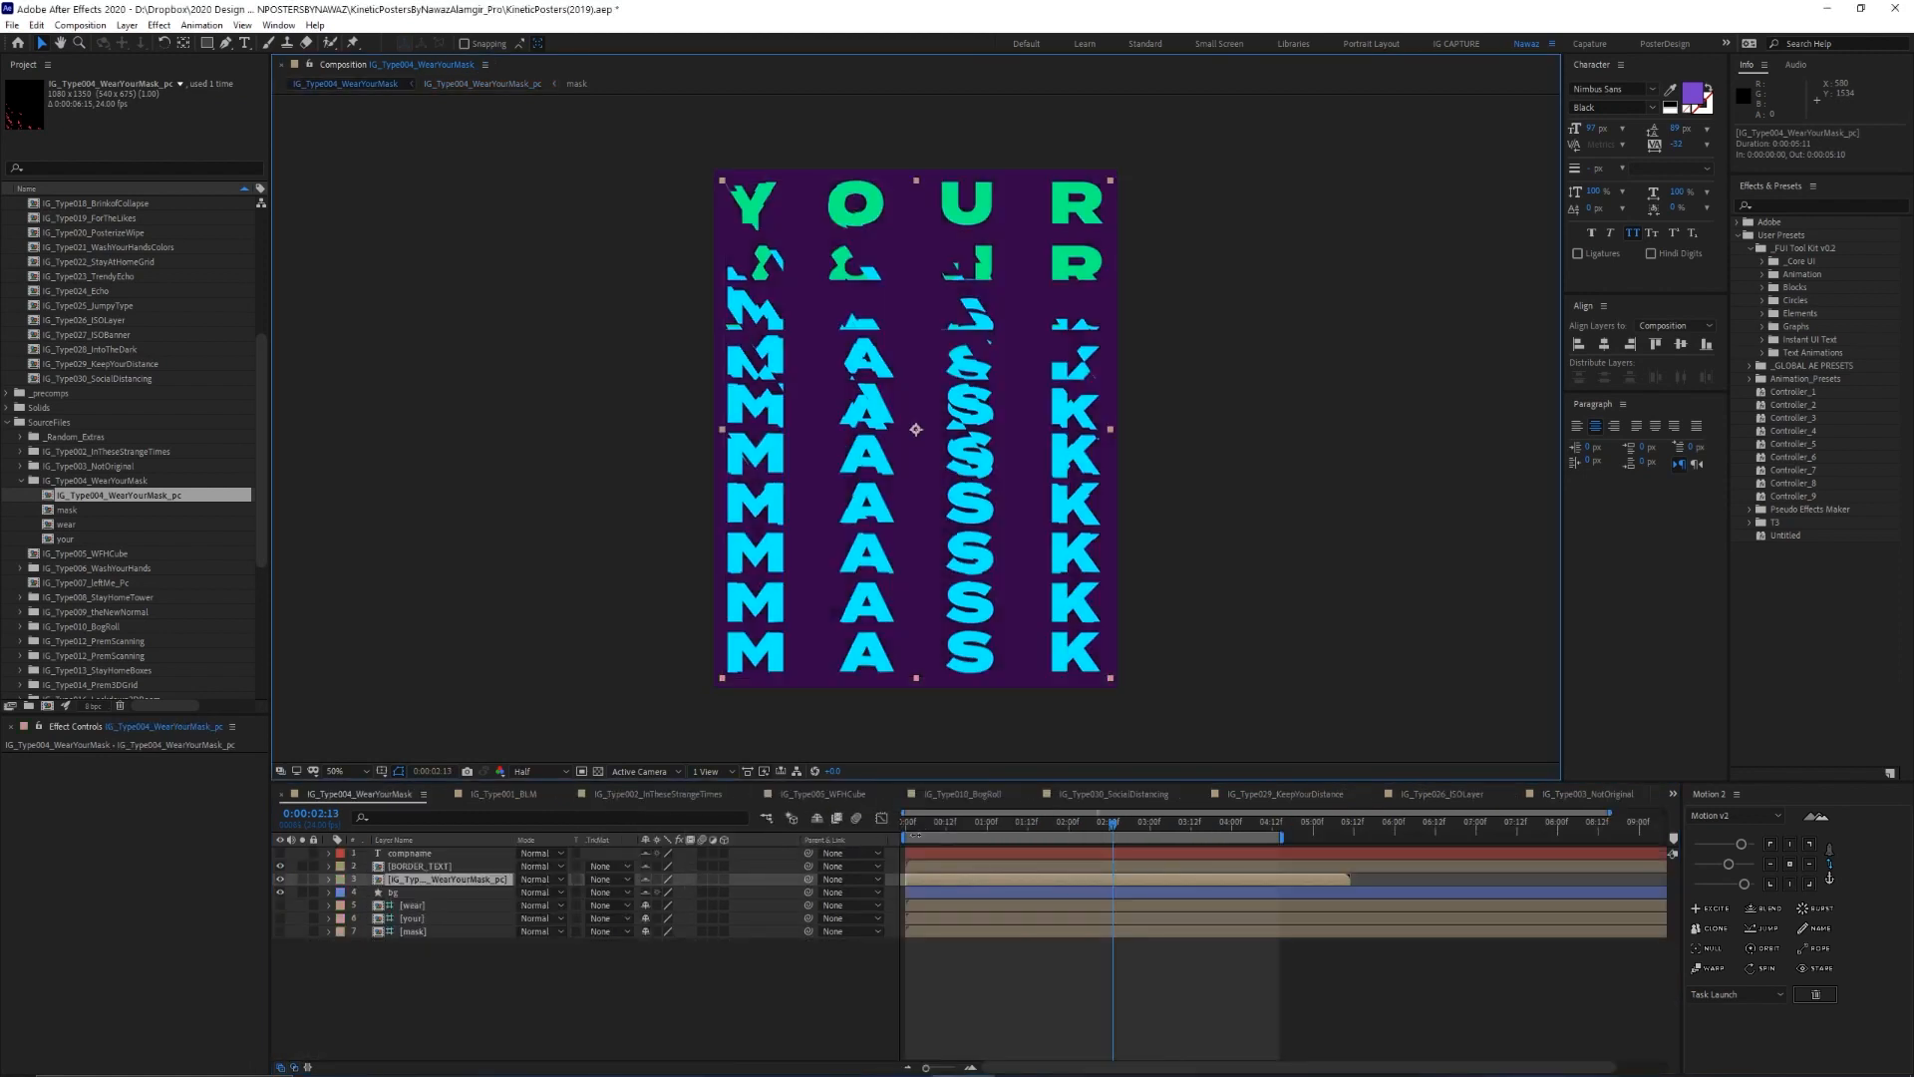
Open the nested IG_Type004_WearYourMask_pc composition, start its work area at 0:00:01:04, and preview the wear-to-your transition
left_click(913, 828)
double_click(503, 879)
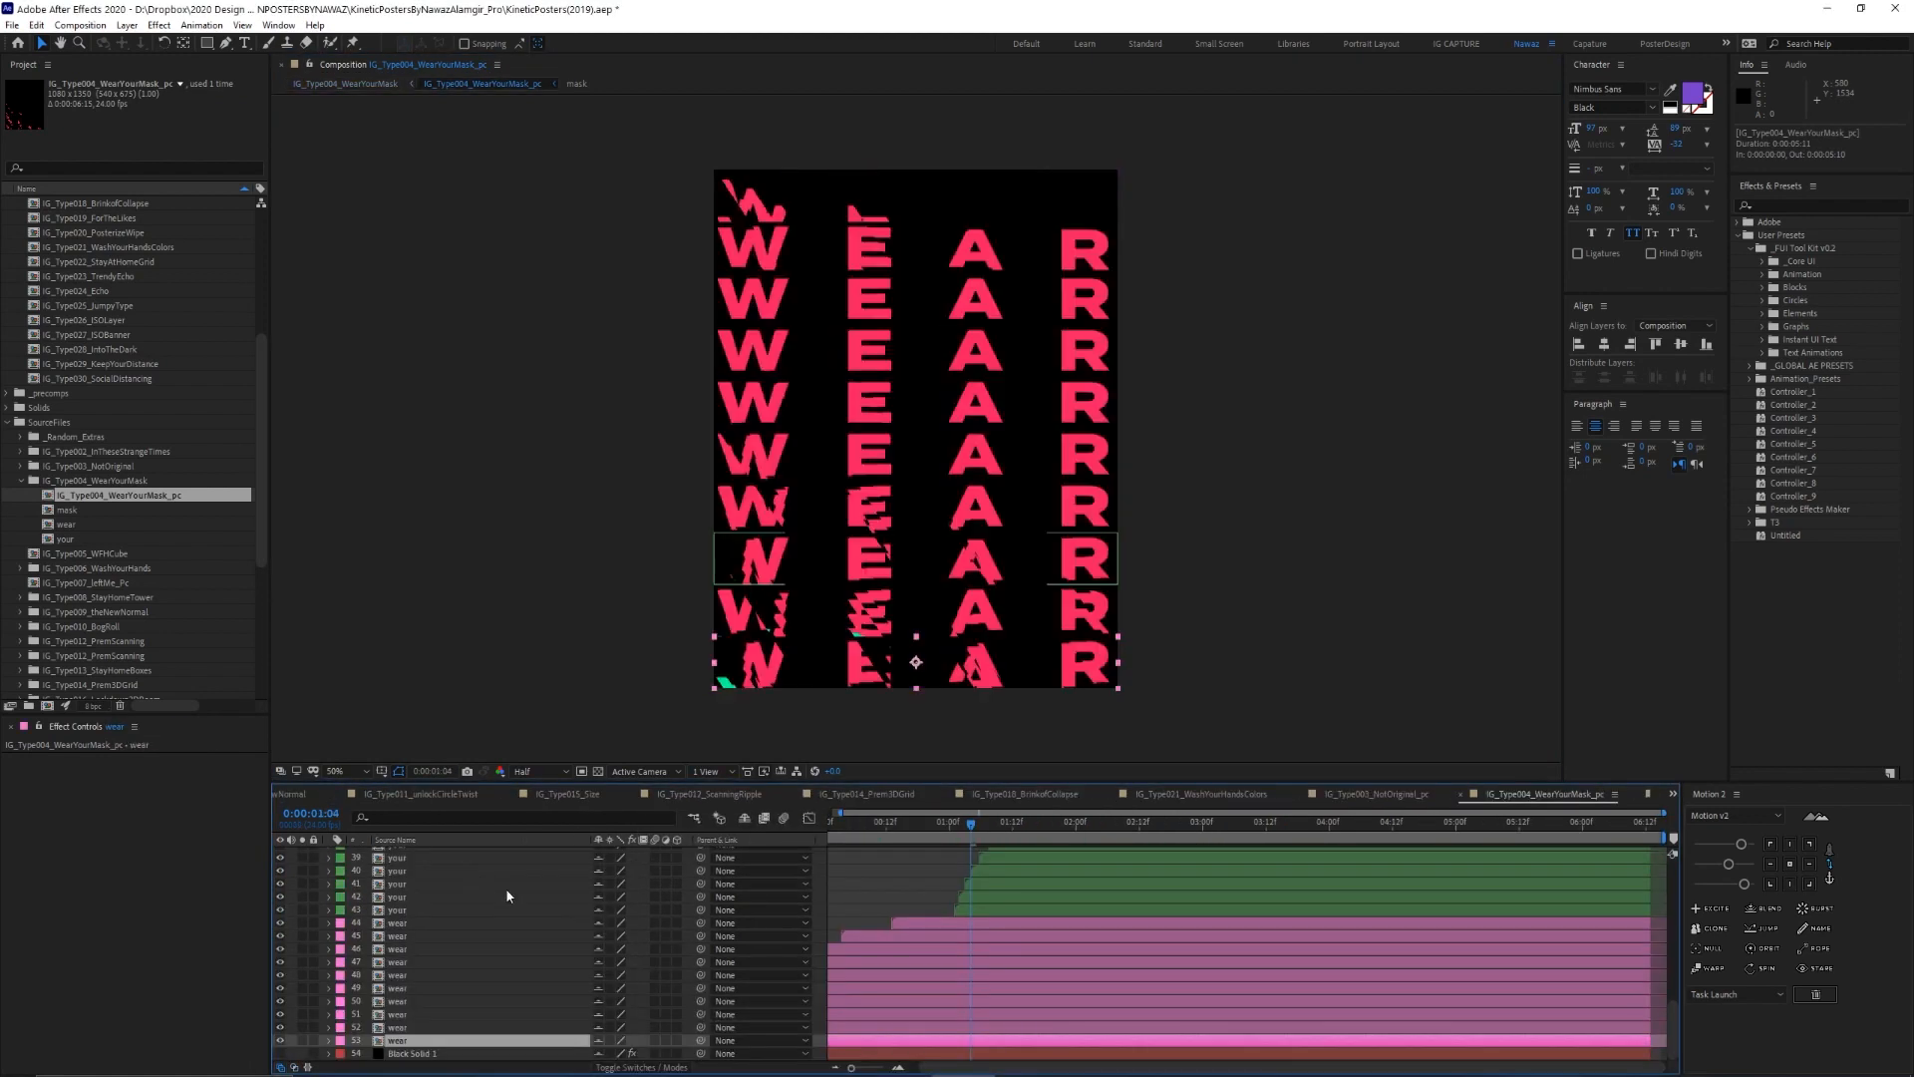
key("b")
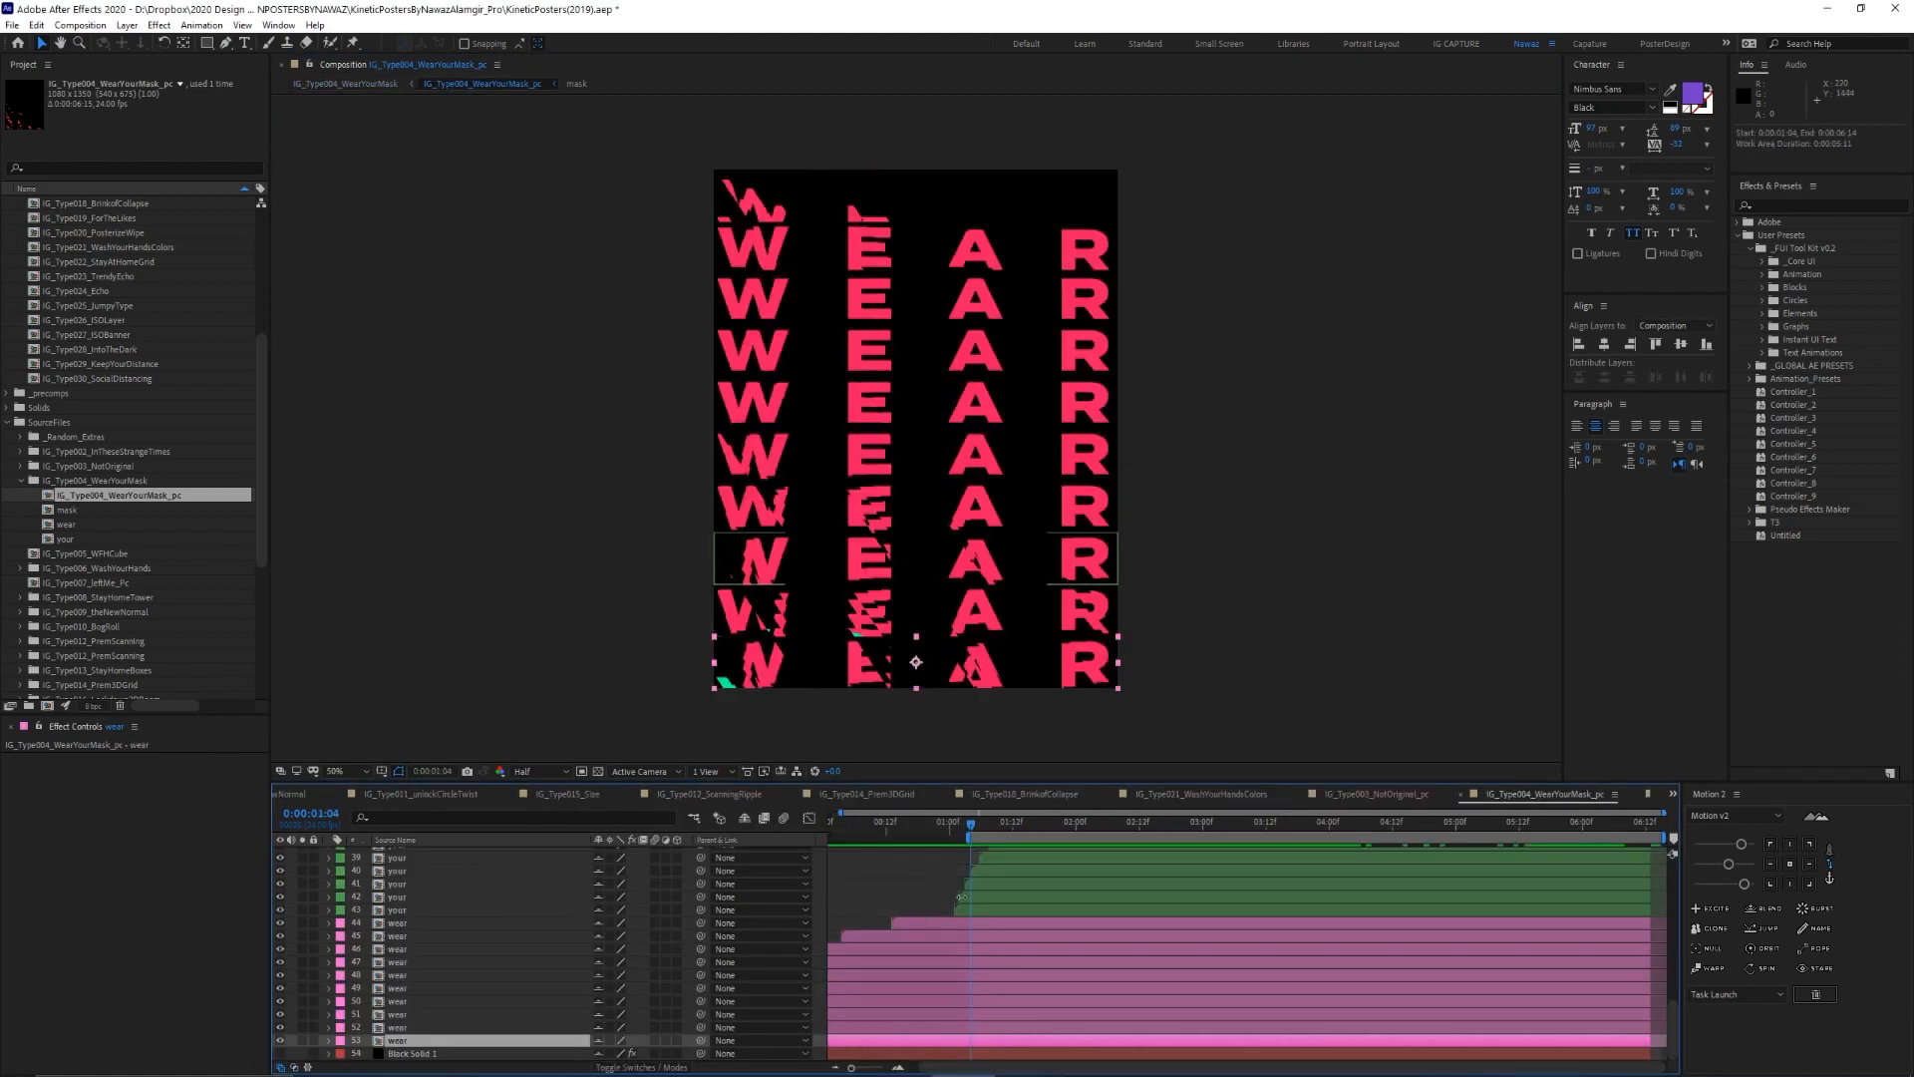
key("space")
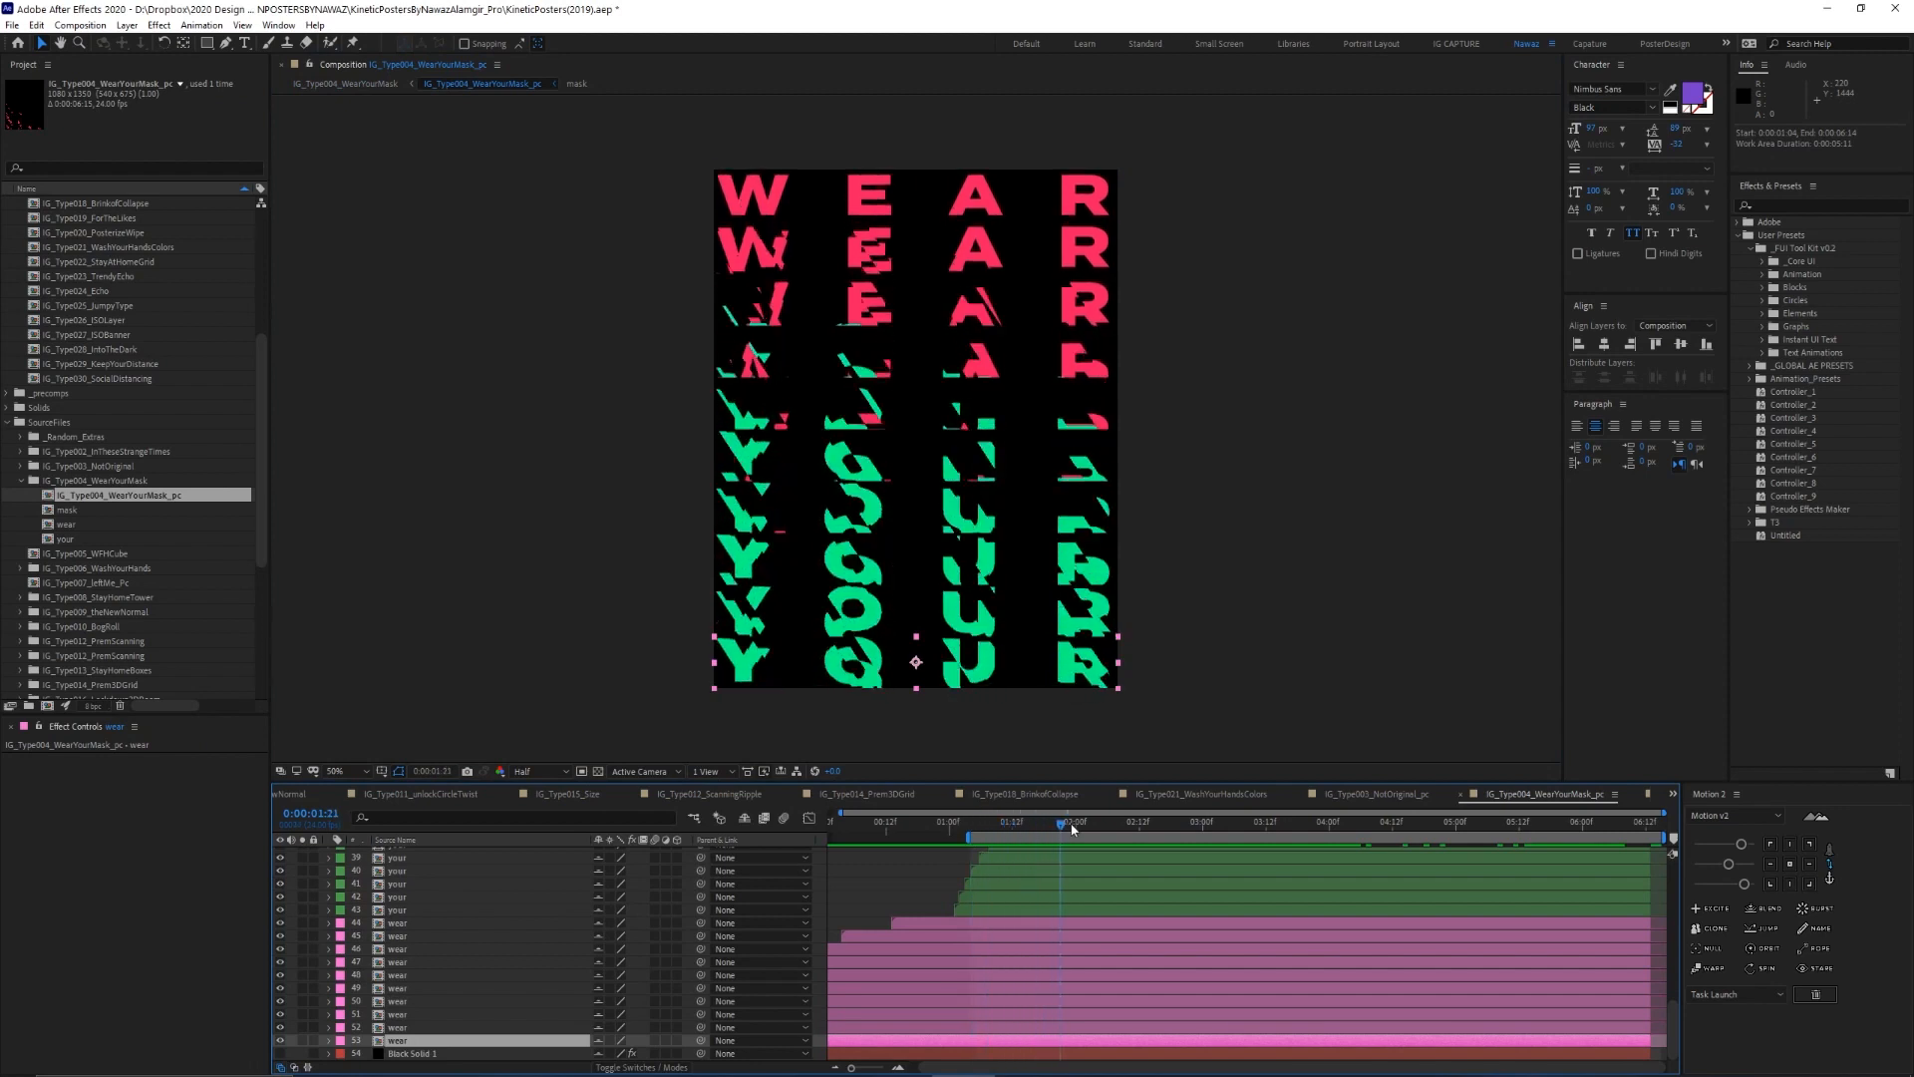
left_click(429, 938)
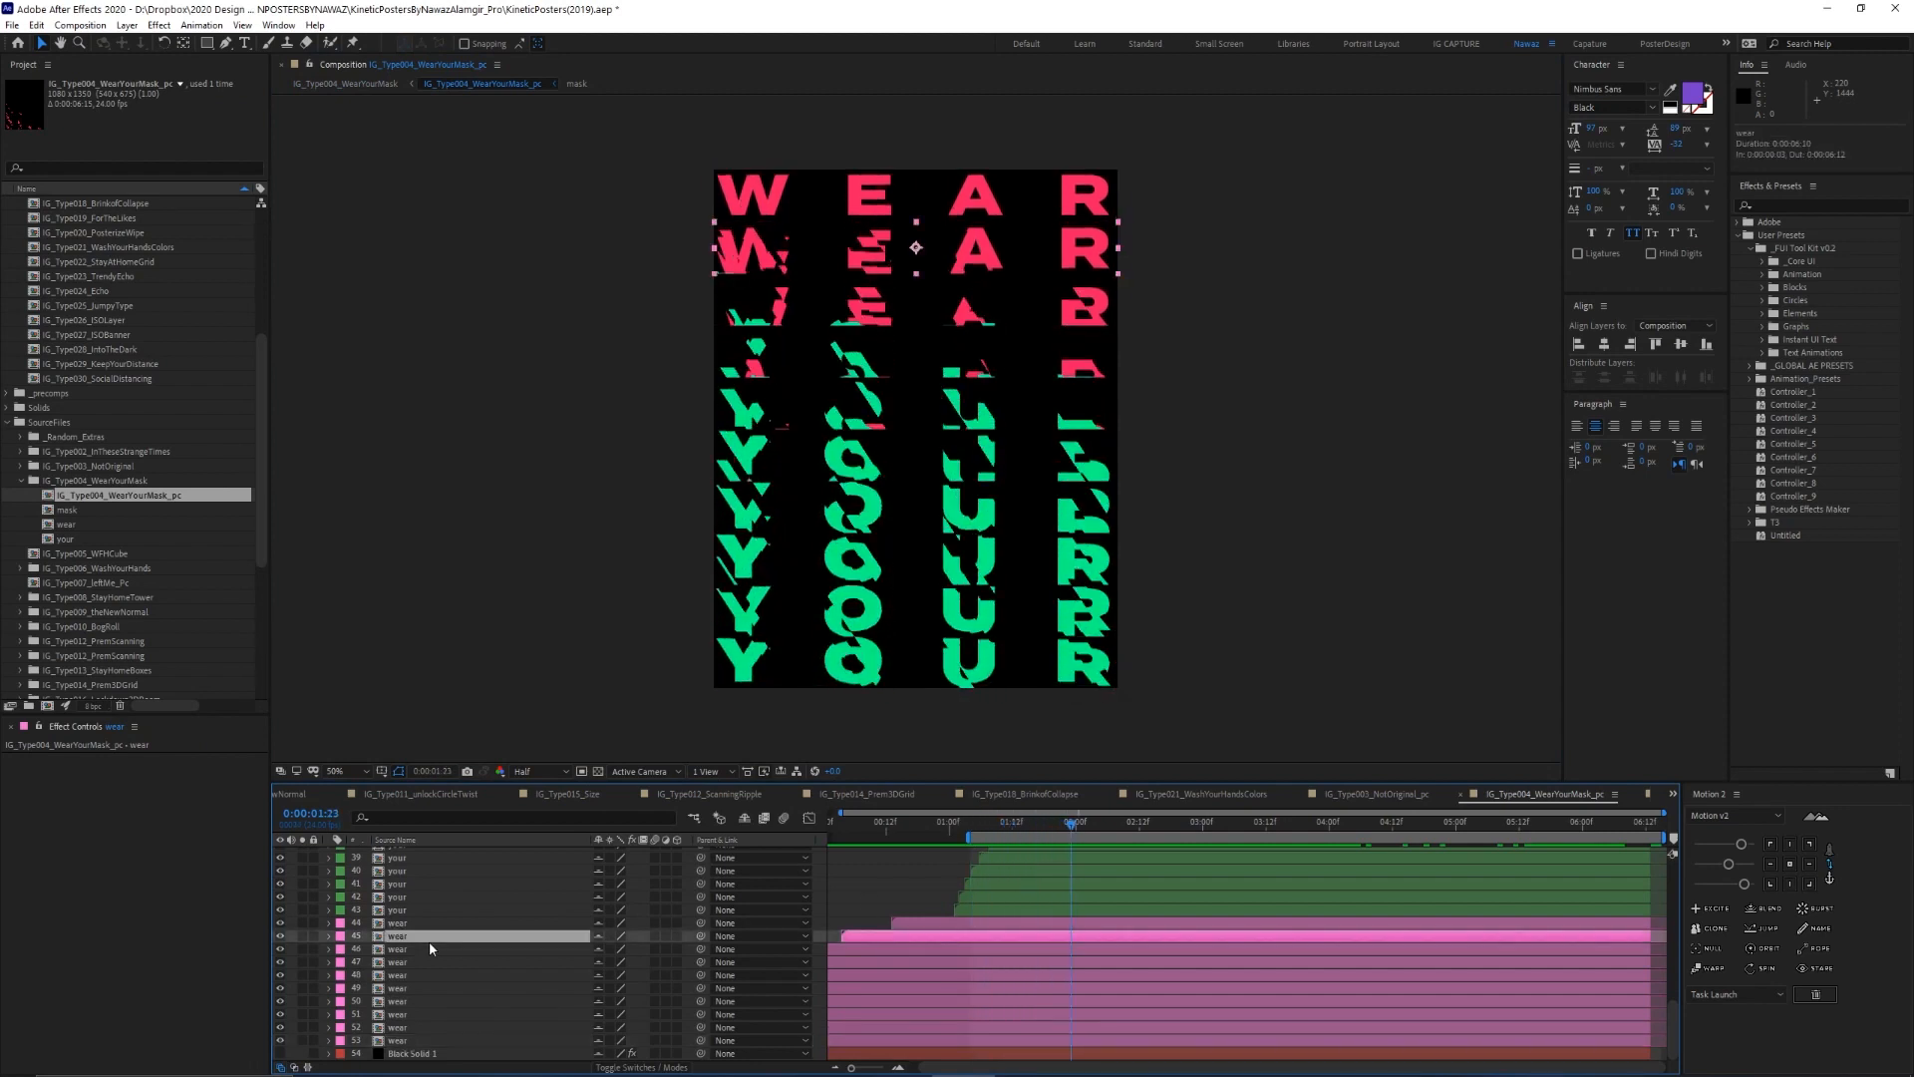
left_click_drag(1007, 823, 1054, 821)
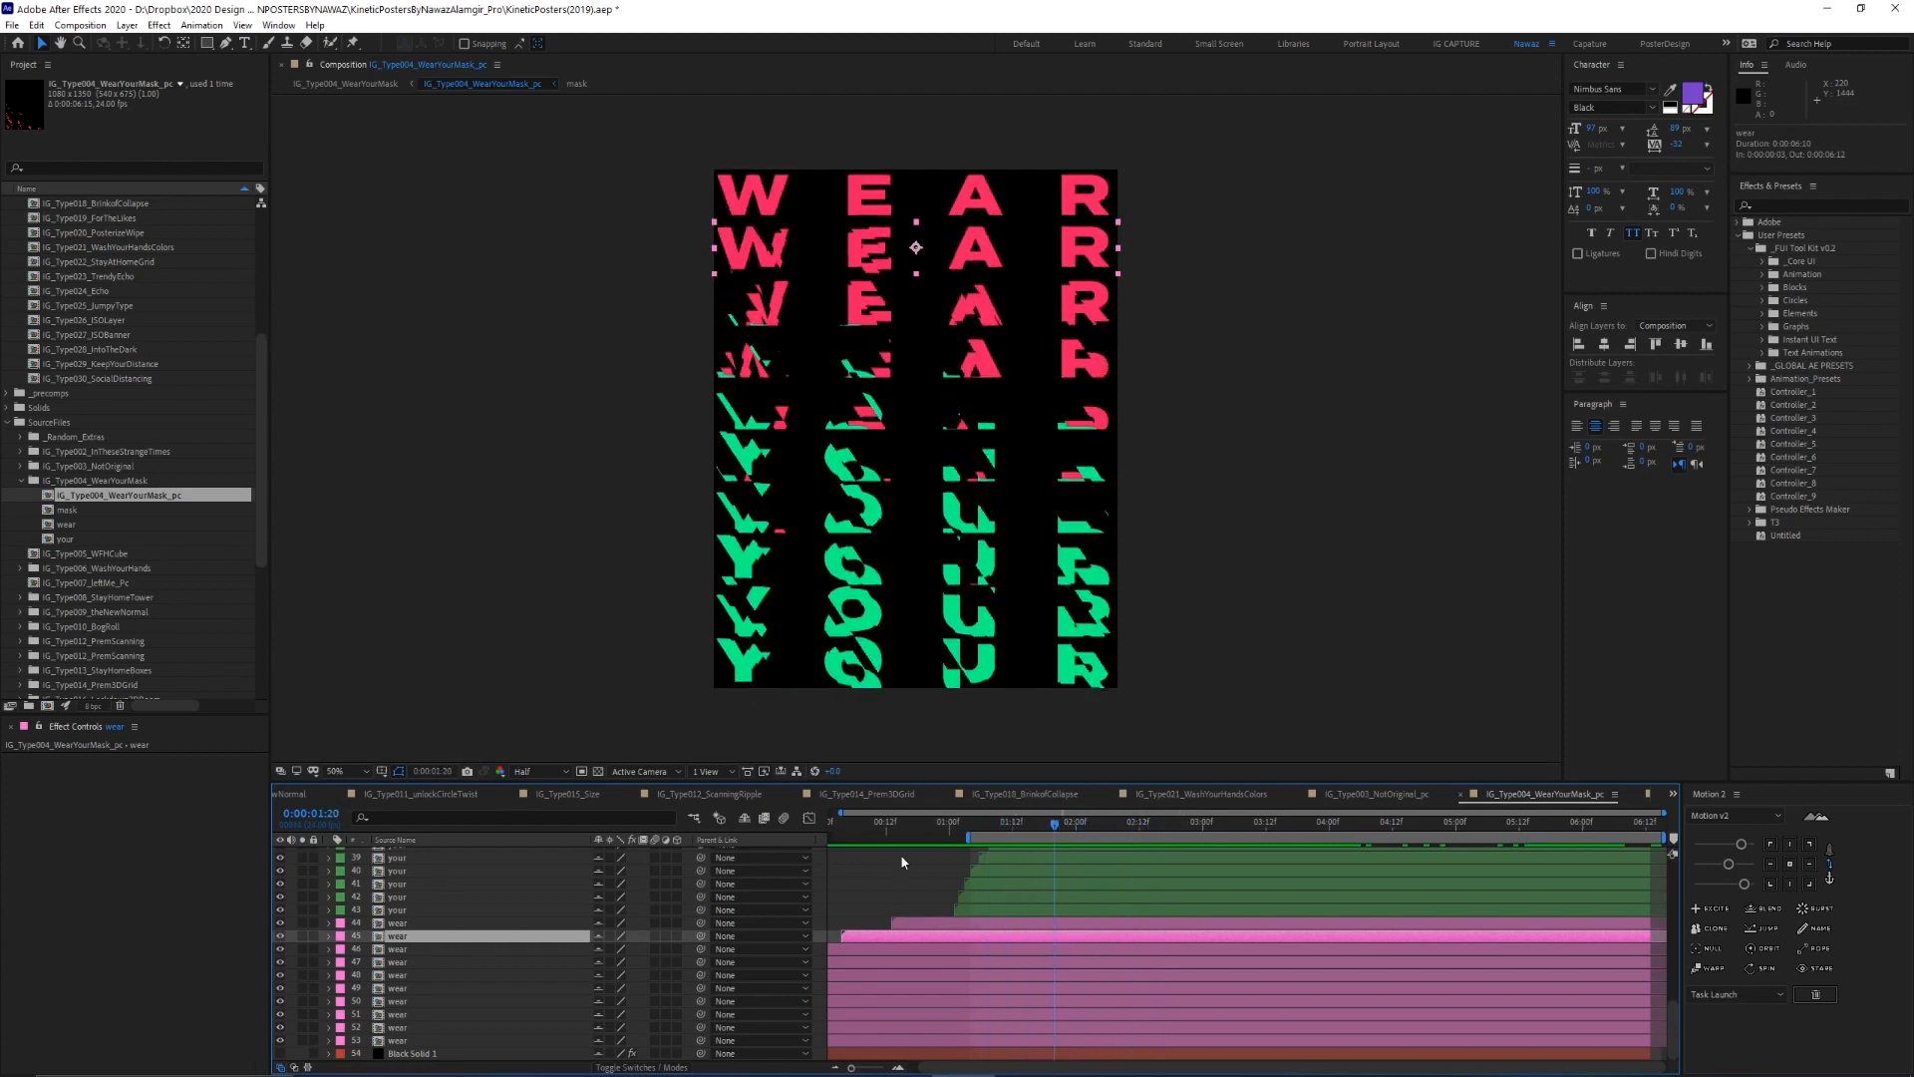
Hide Adjustment Layer 1 and preview the word animation without its Time Displacement effect
scroll(483, 929, "up", 10)
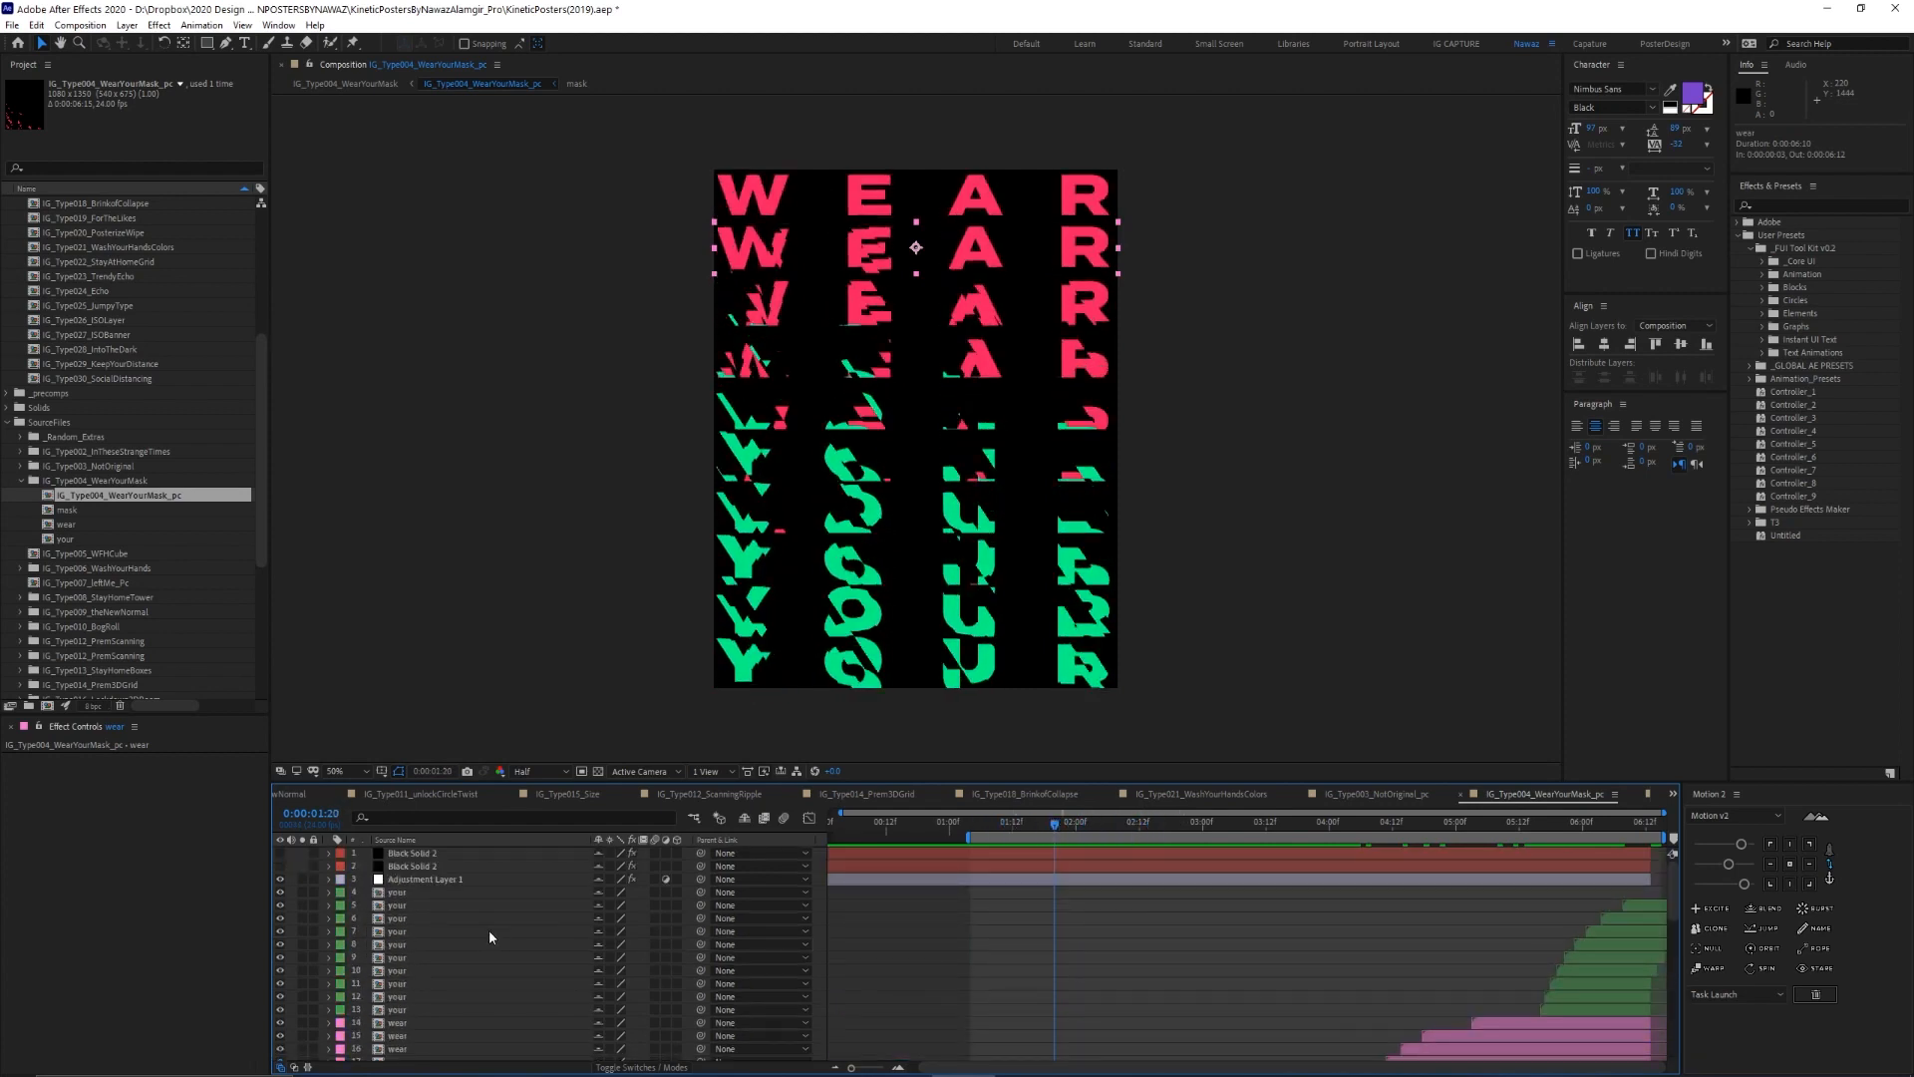
left_click(427, 880)
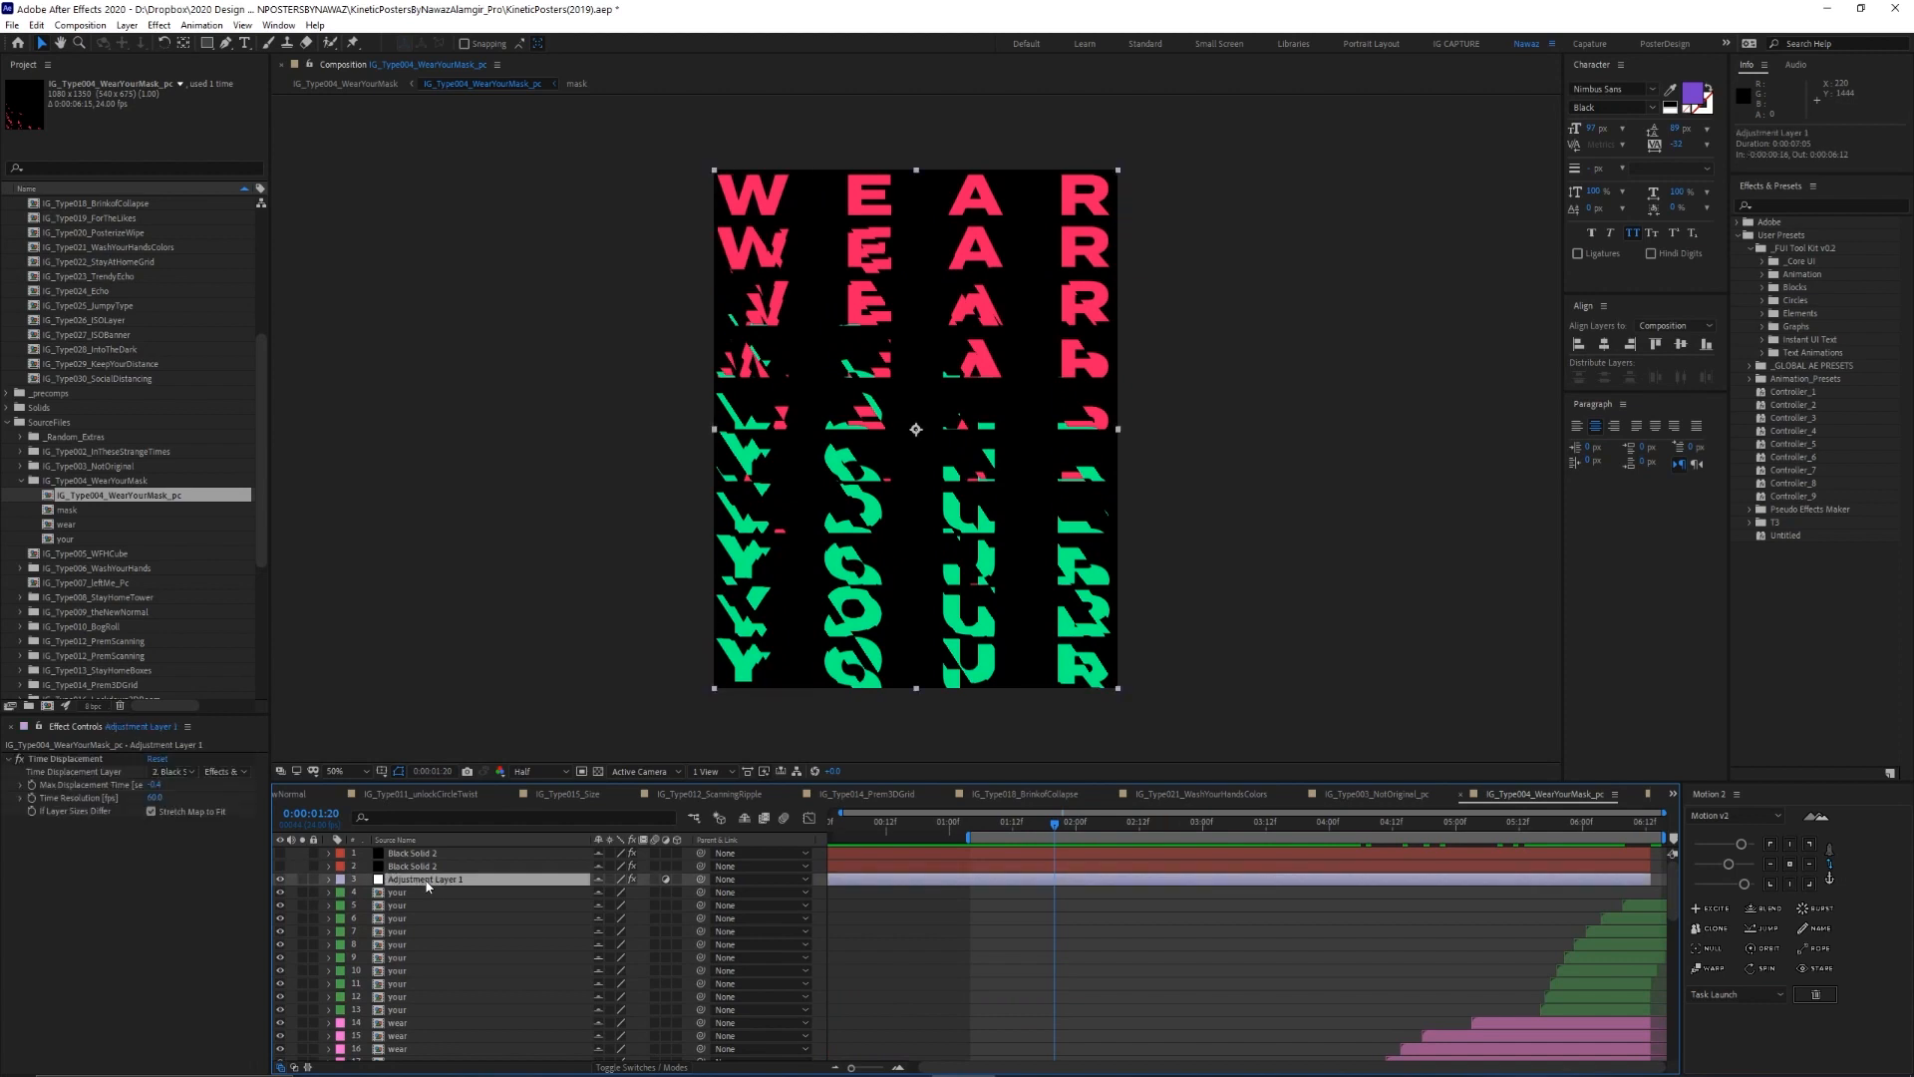
left_click(280, 880)
key("space")
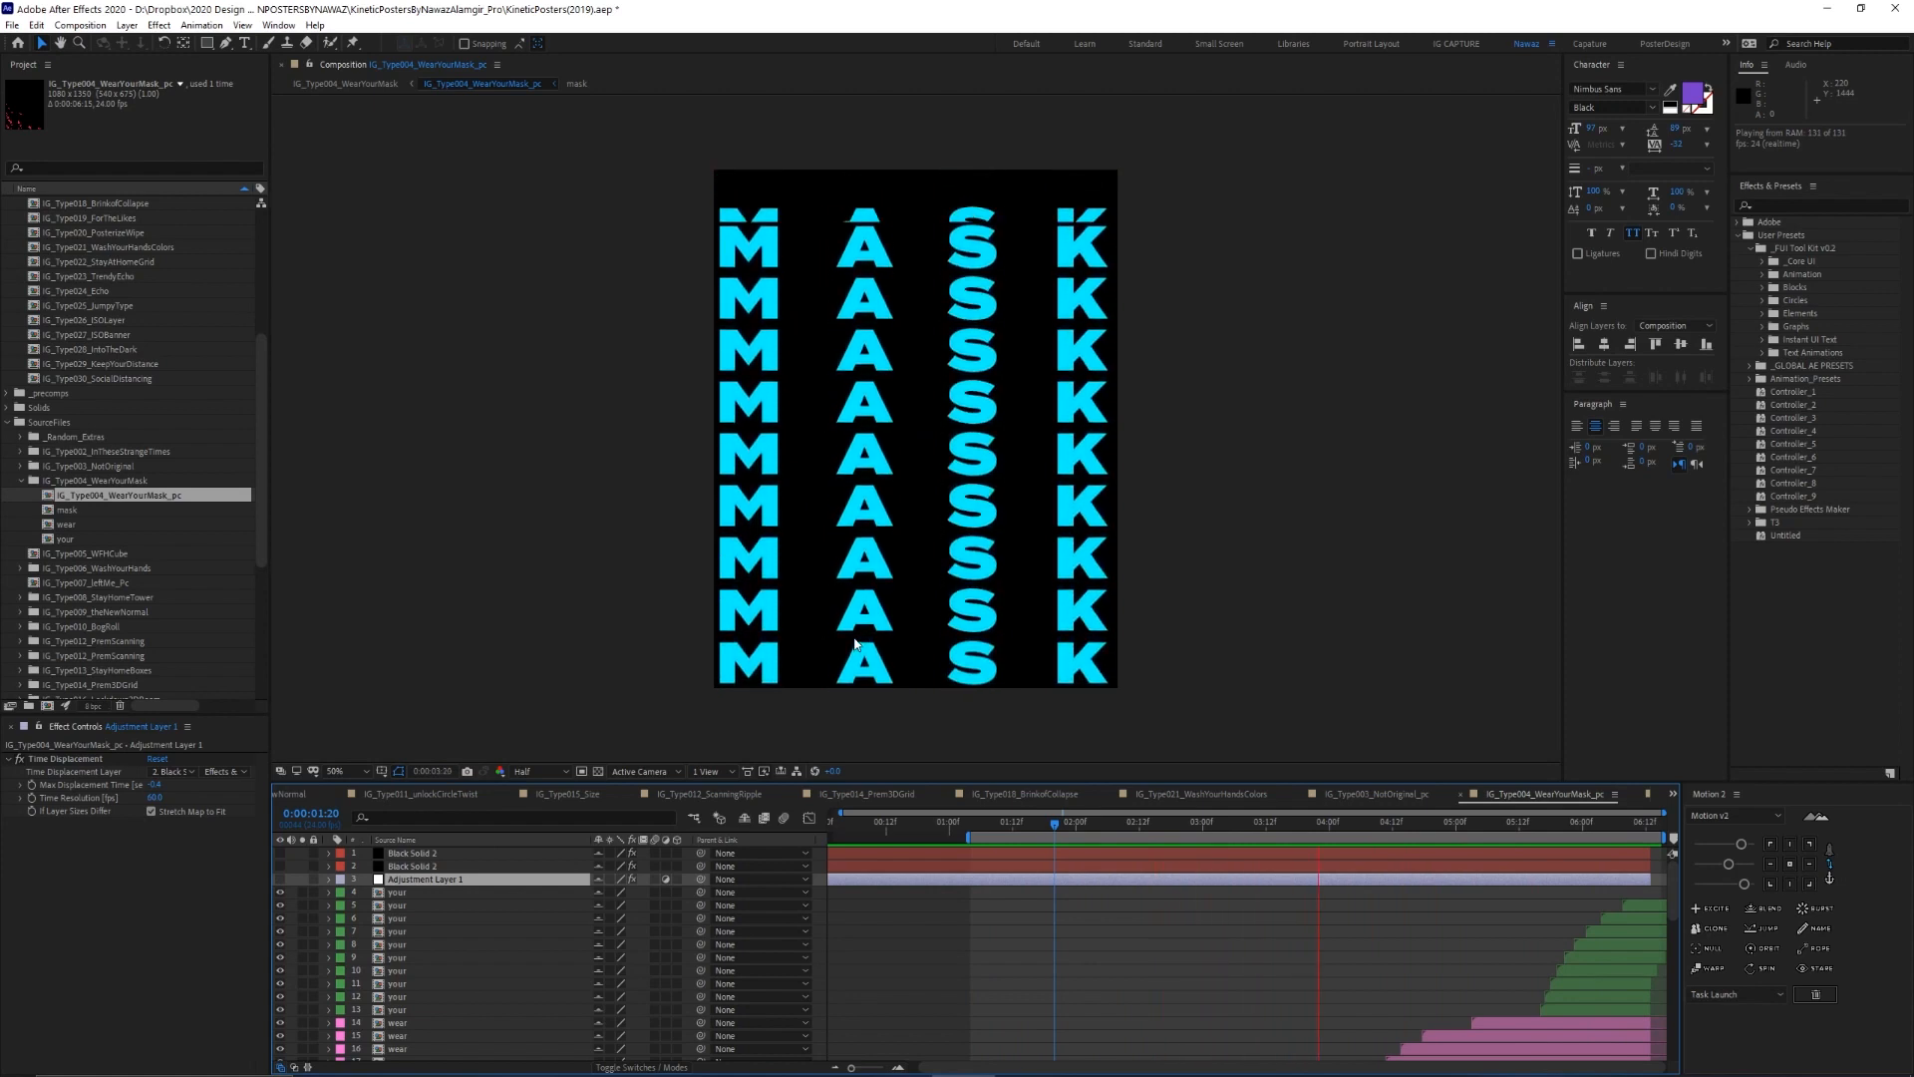
Examine the staggered wear and mask layers around 0:00:04:00 and replay the undistorted animation
scroll(1073, 1024, "down", 4)
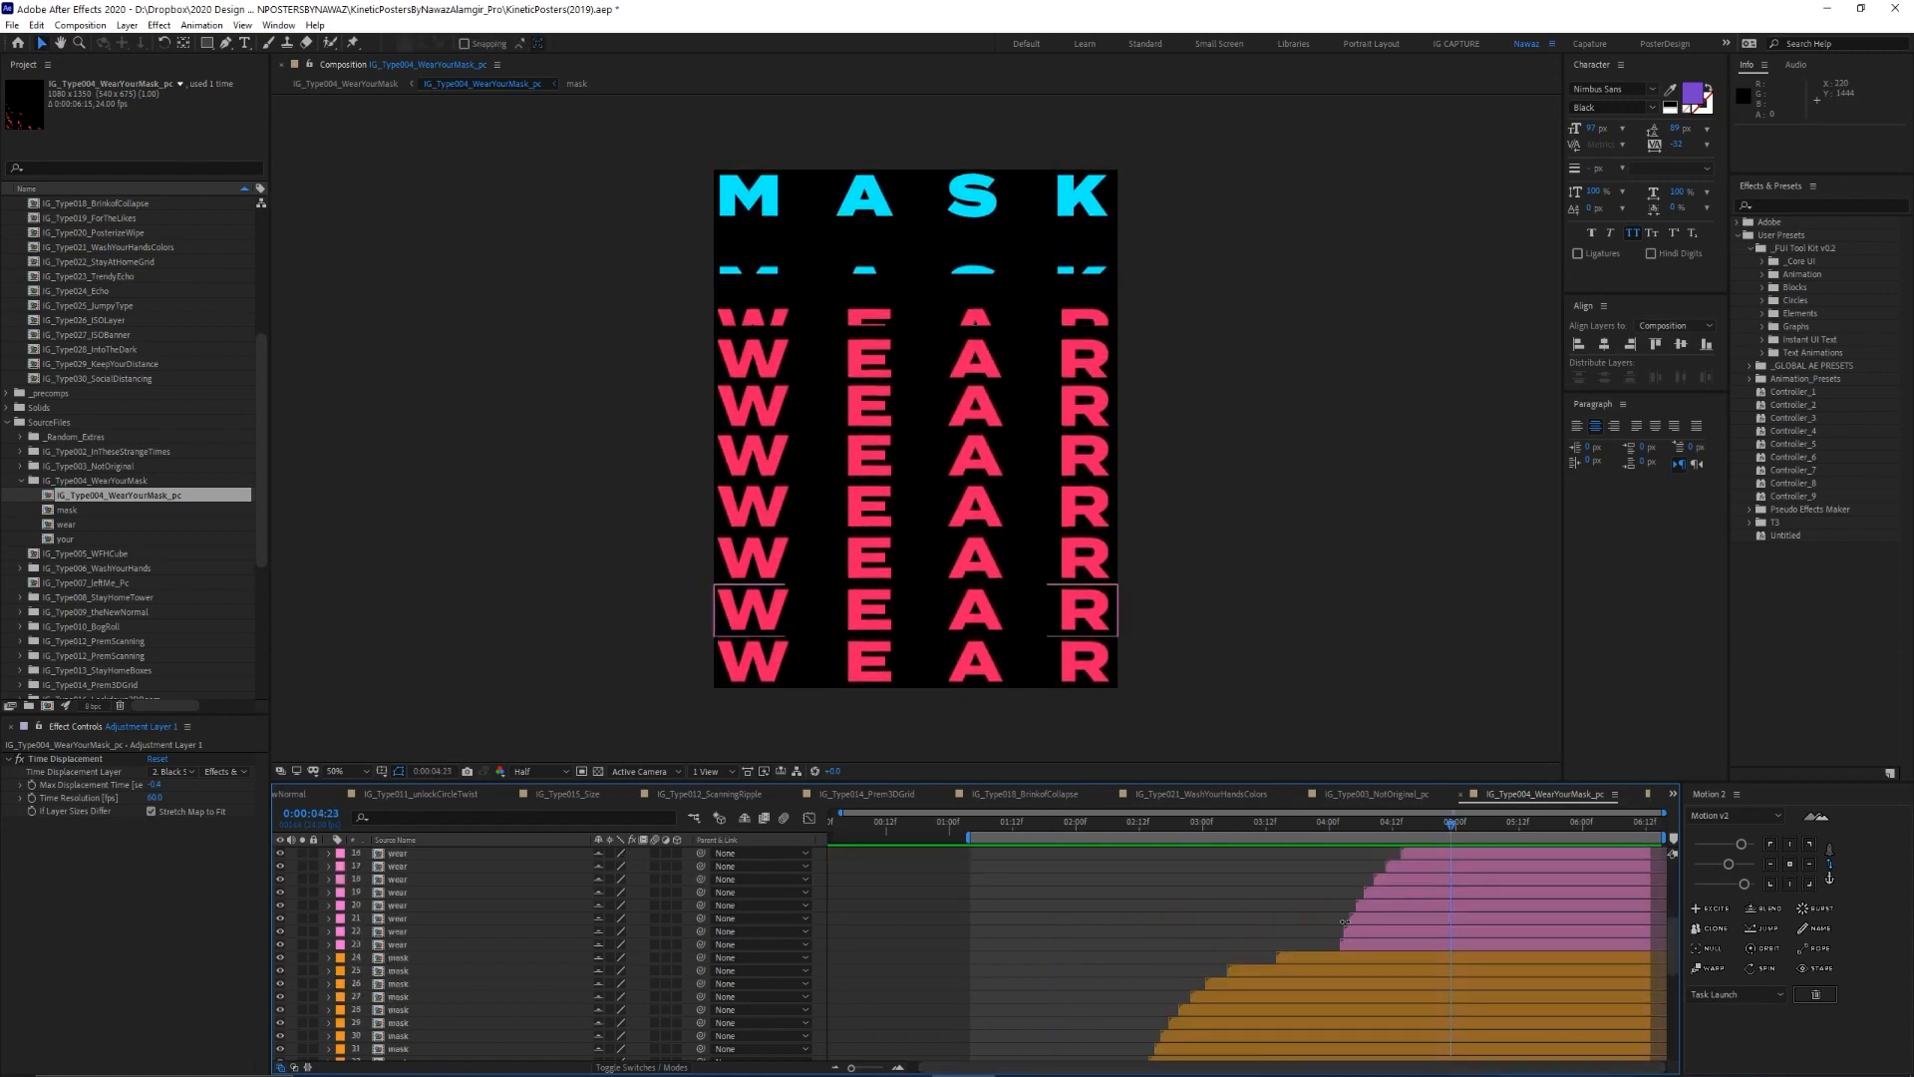
scroll(1368, 929, "up", 1)
mouse_move(1326, 827)
left_mouse_down()
mouse_move(1345, 830)
mouse_move(1328, 826)
left_mouse_up()
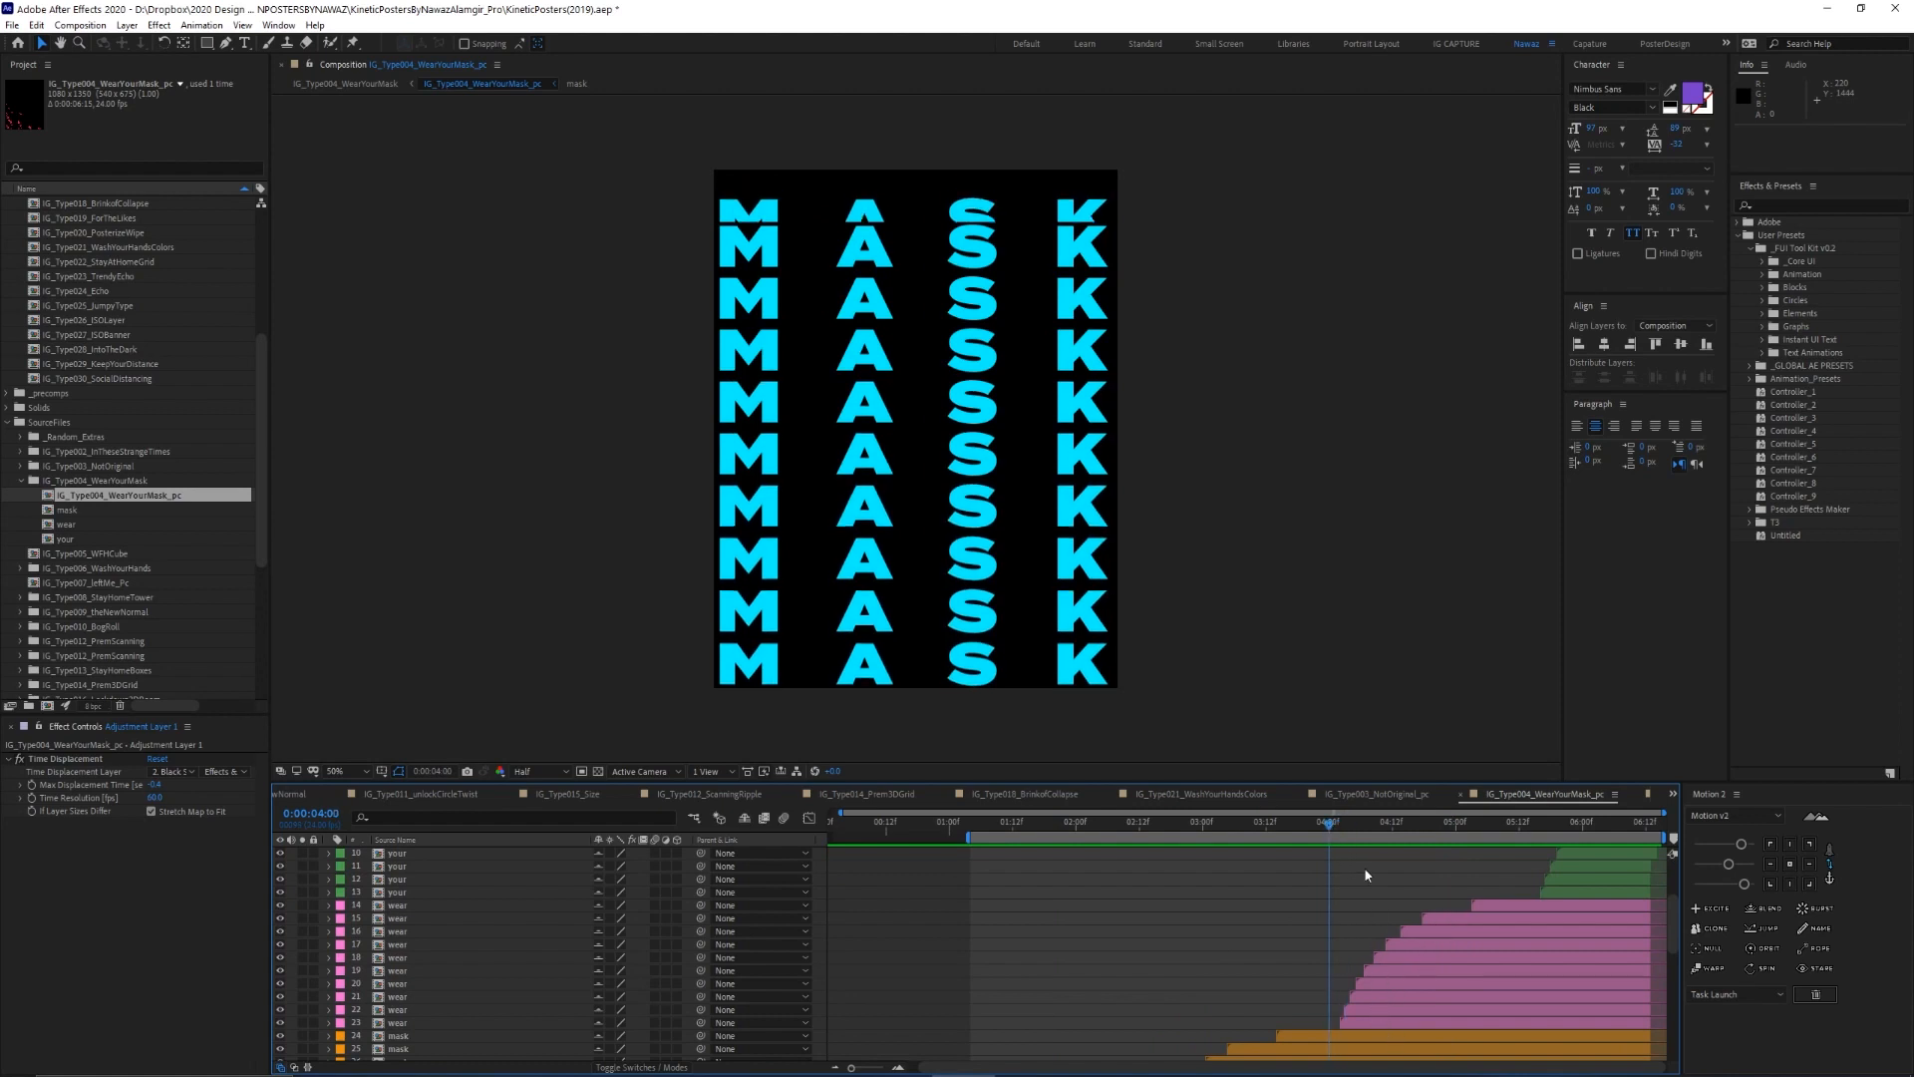
mouse_move(1330, 824)
left_mouse_down()
mouse_move(1483, 833)
mouse_move(1335, 826)
left_mouse_up()
key("space")
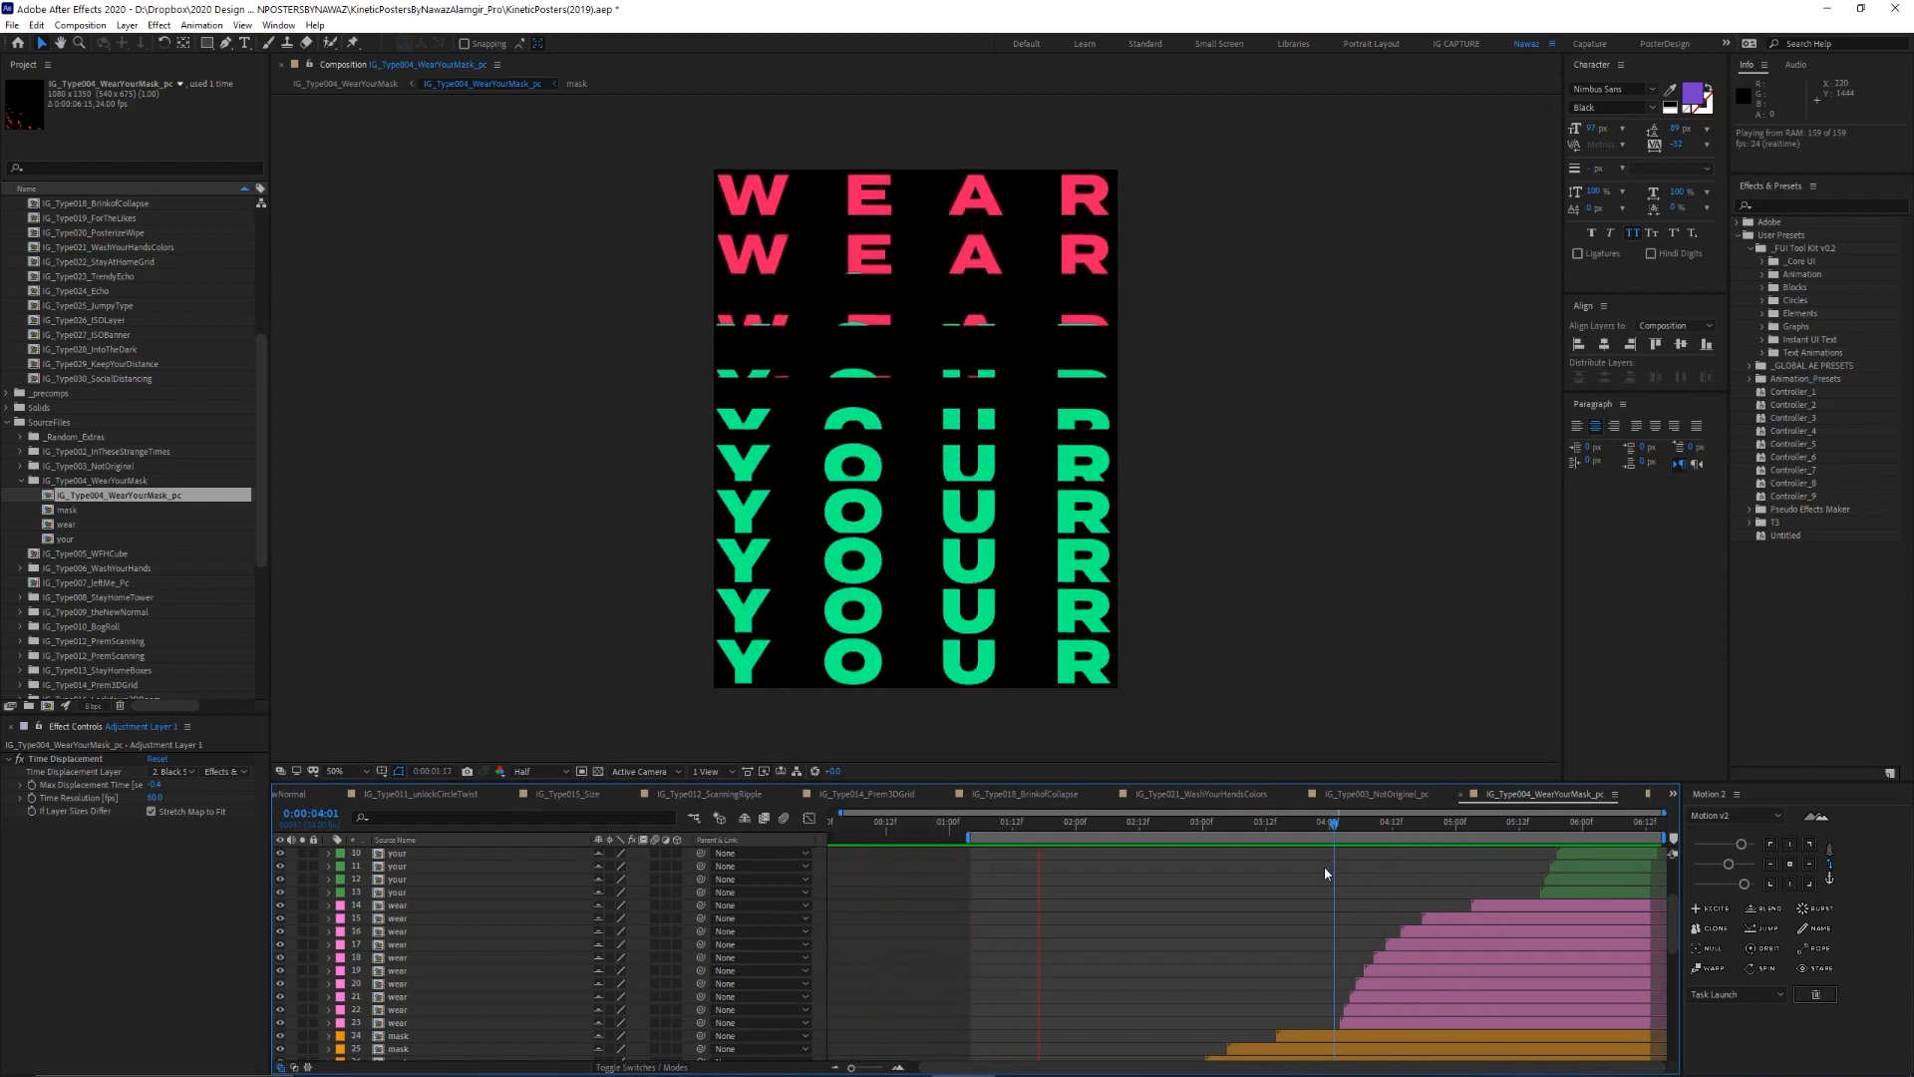
Briefly show the topmost Black Solid 2 to examine its posterized Gradient Ramp of horizontal bands
scroll(480, 878, "up", 3)
left_click(411, 854)
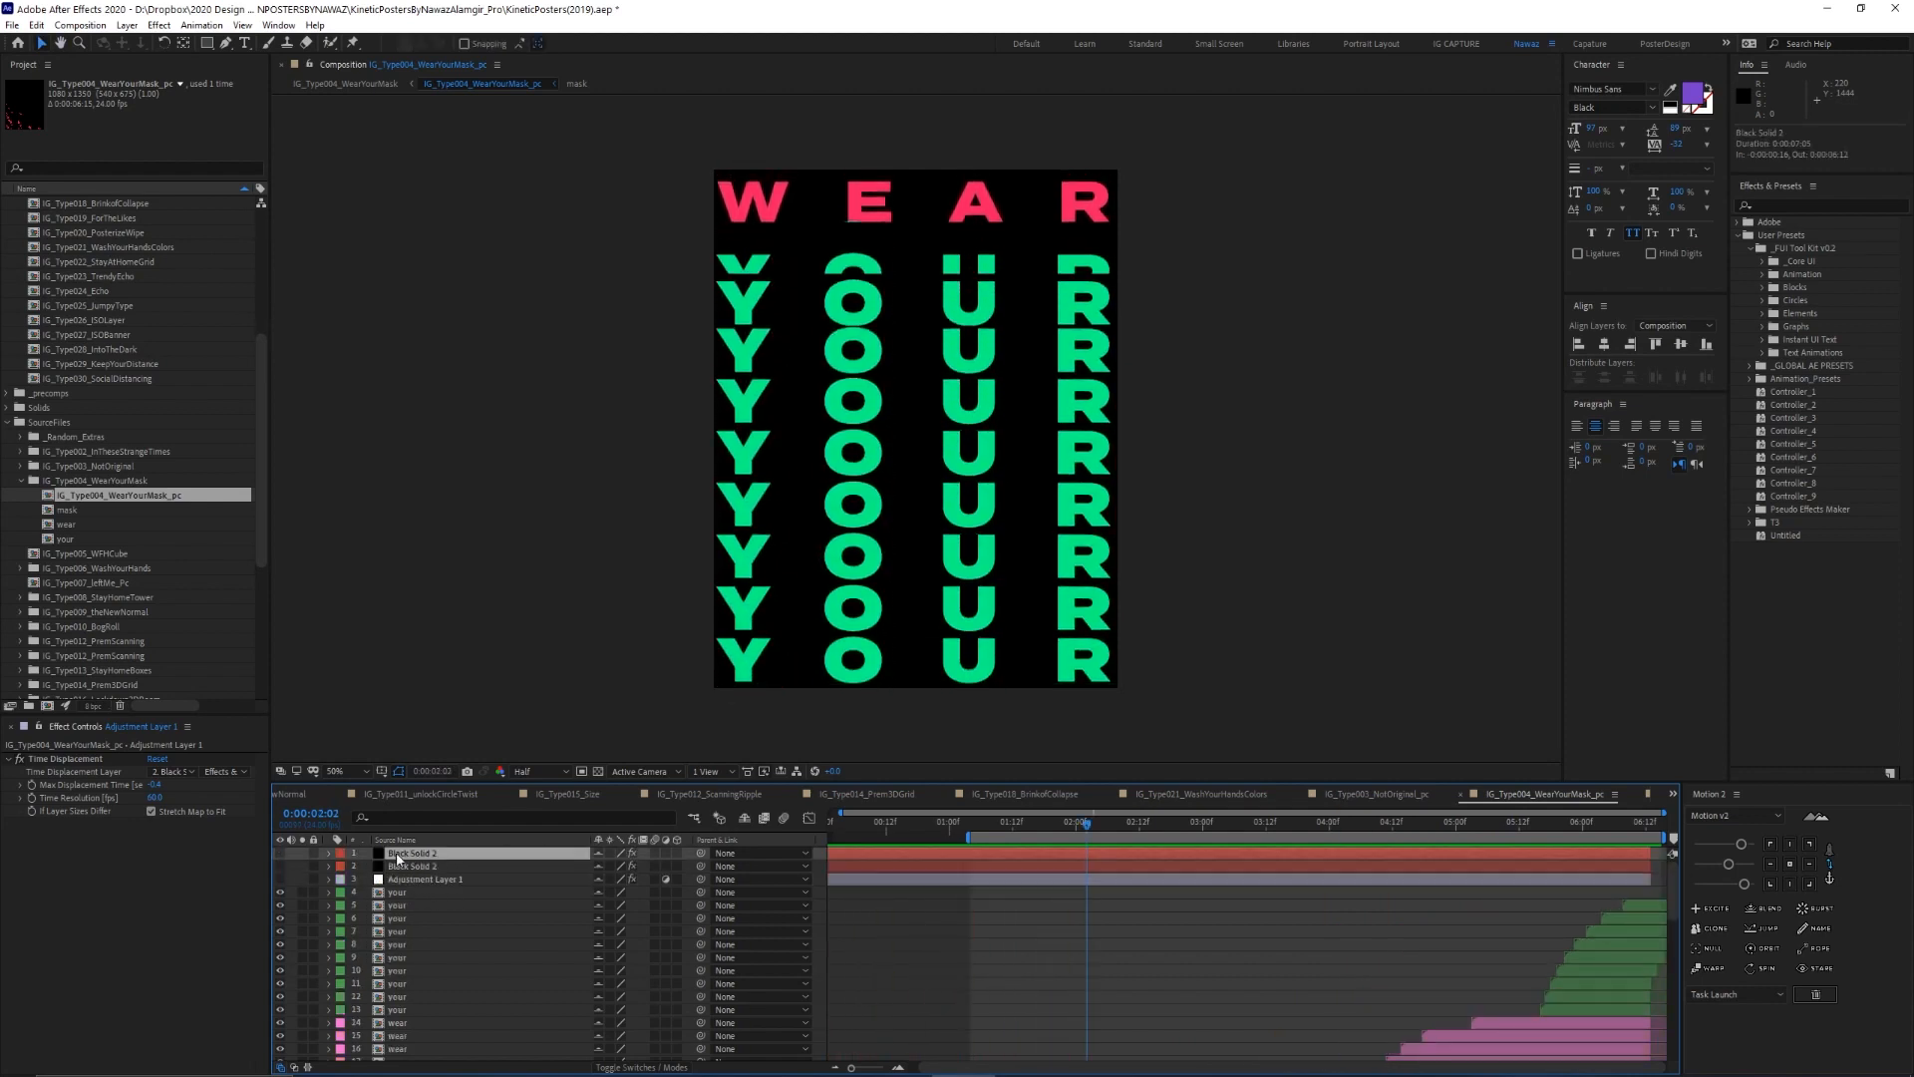
left_click(279, 853)
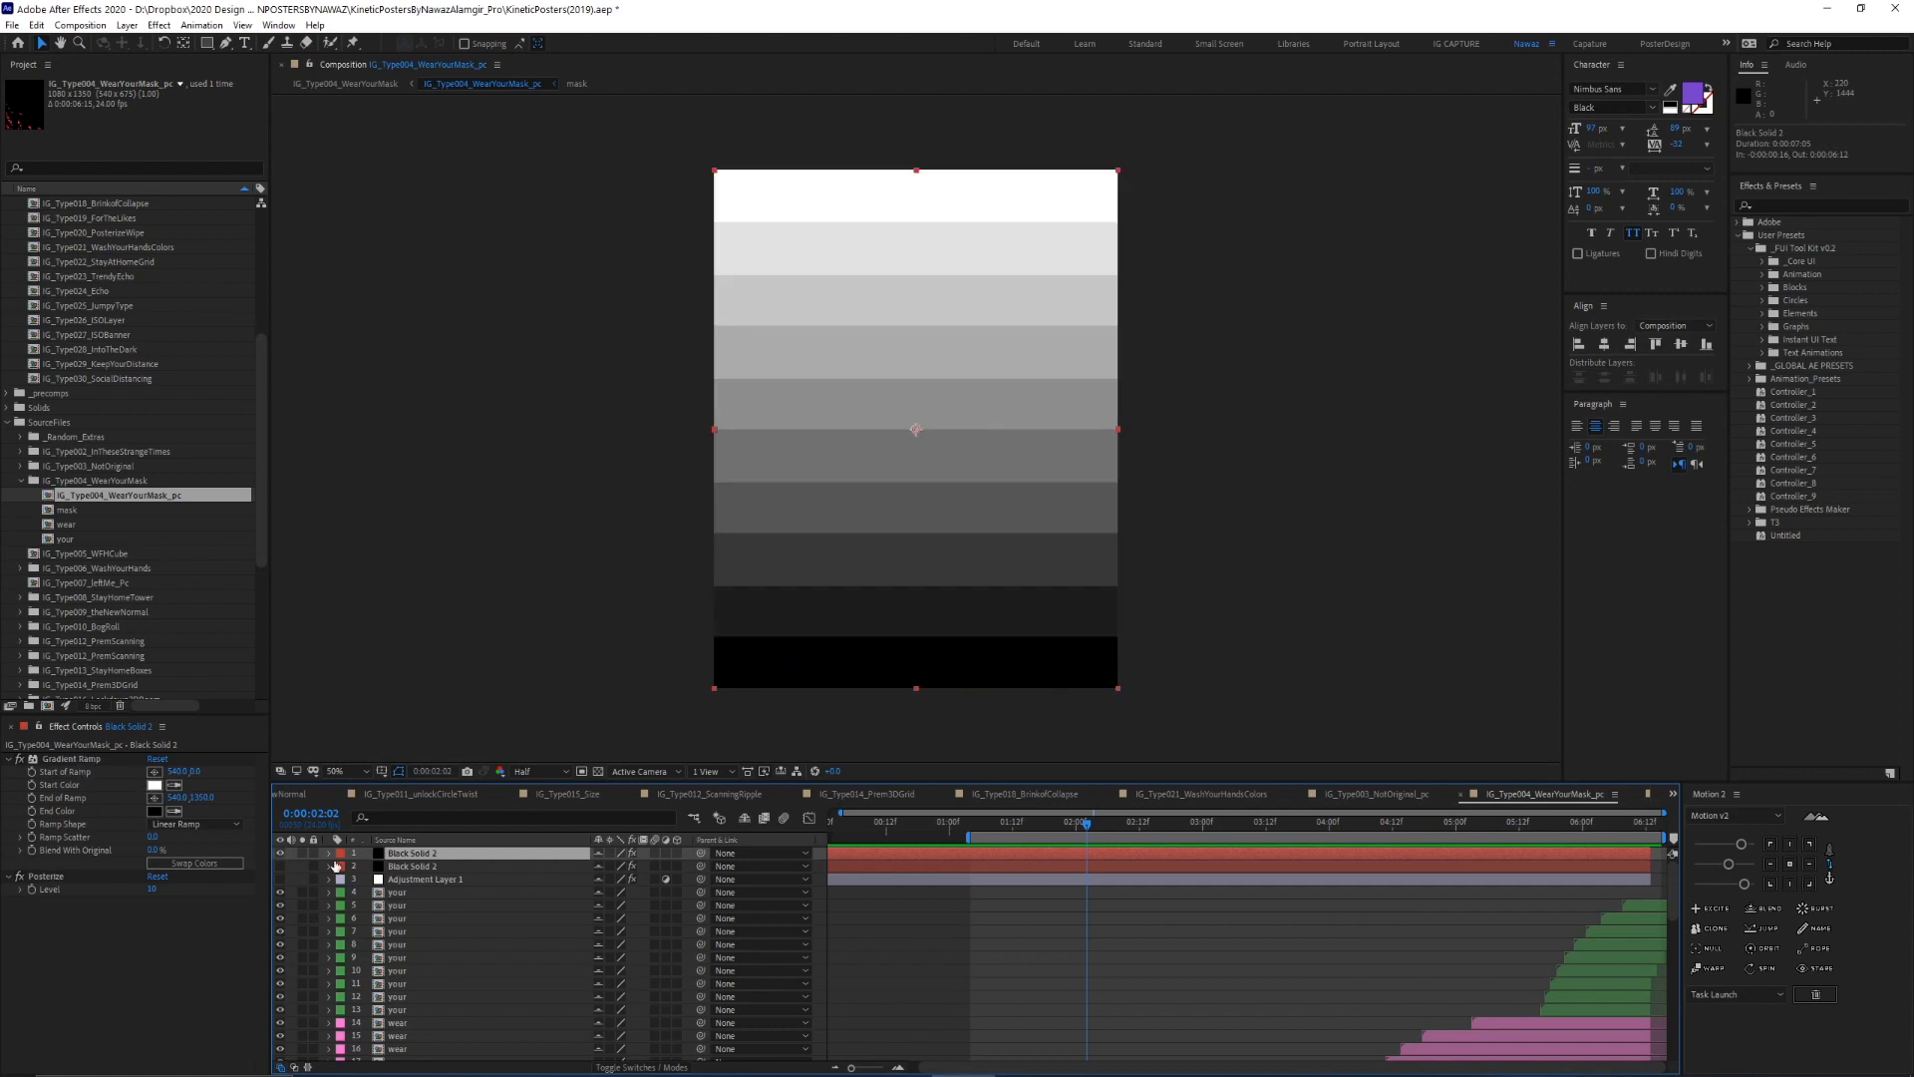
left_click(279, 852)
Show the second Black Solid 2 and examine its Gradient Ramp, Colorama and Posterize effect settings
left_click(281, 865)
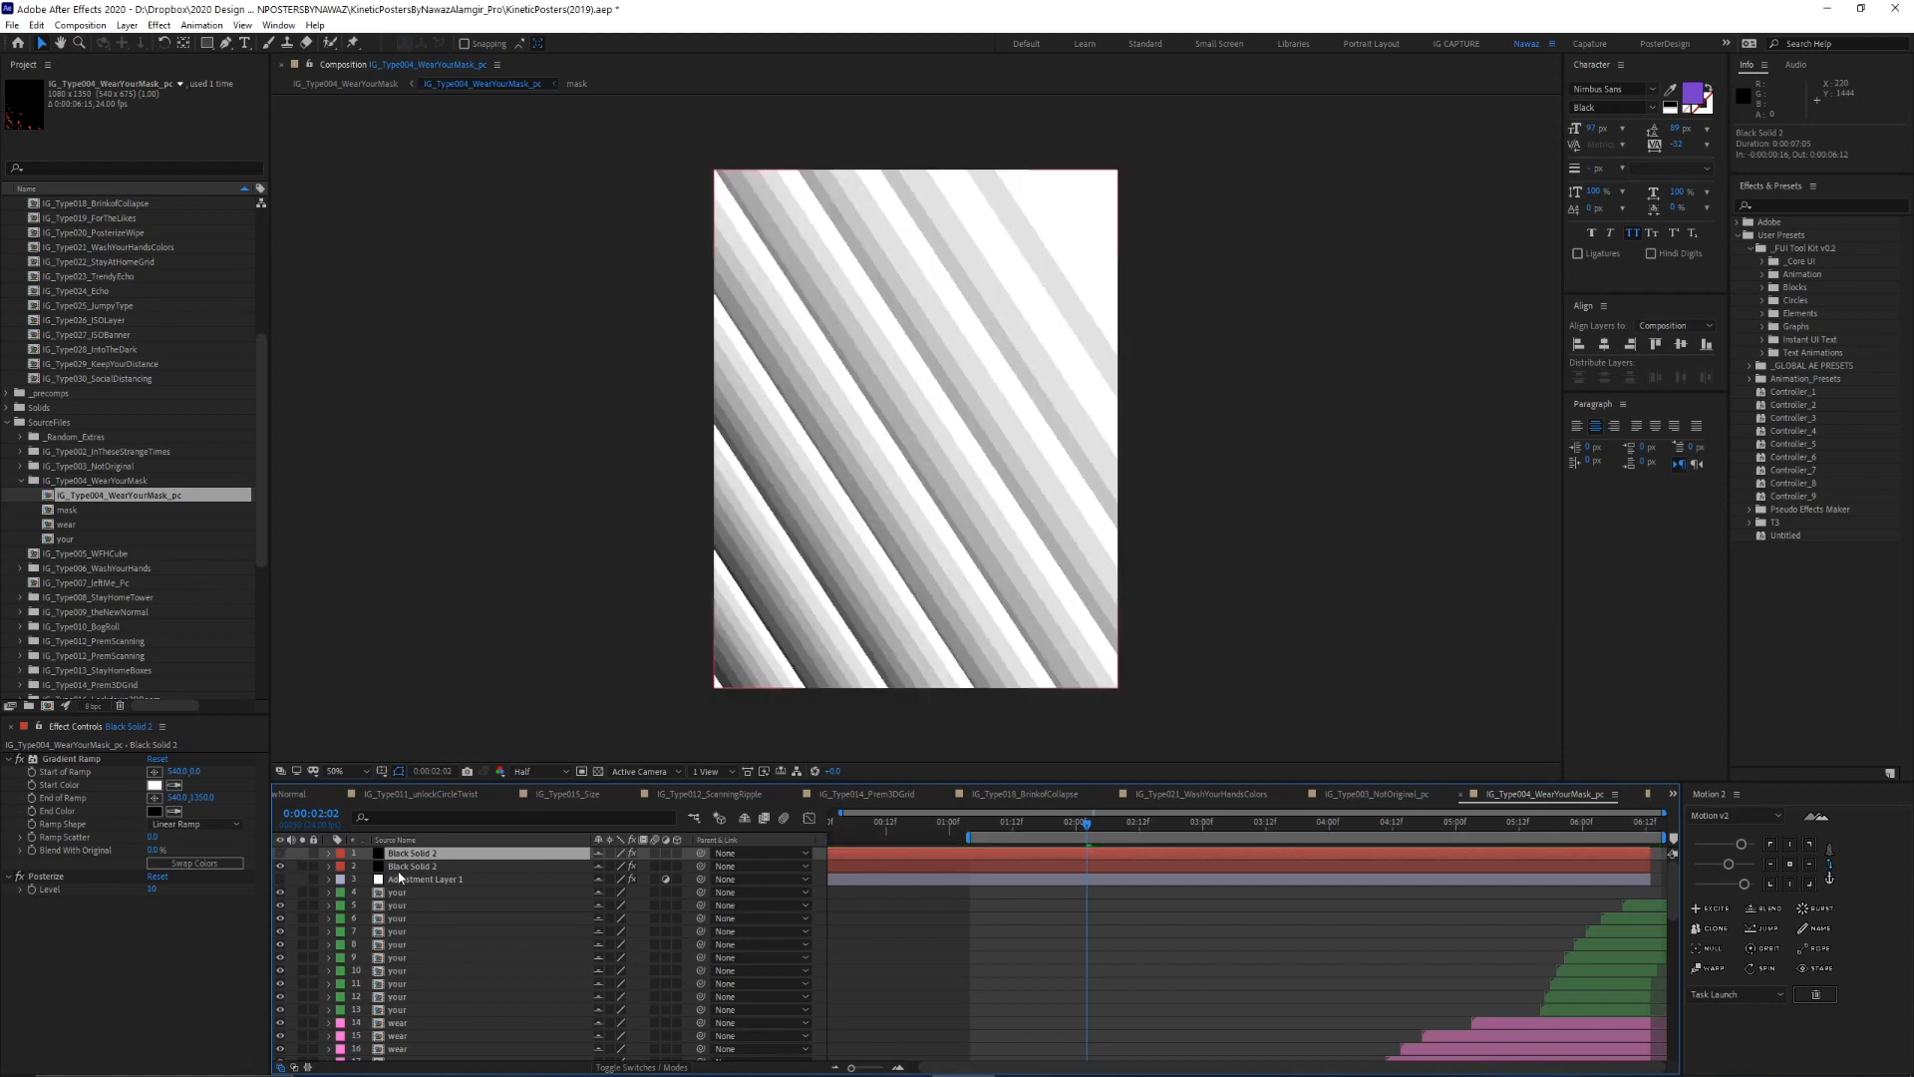
left_click(404, 867)
left_click(45, 876)
left_click(9, 876)
scroll(62, 898, "down", 2)
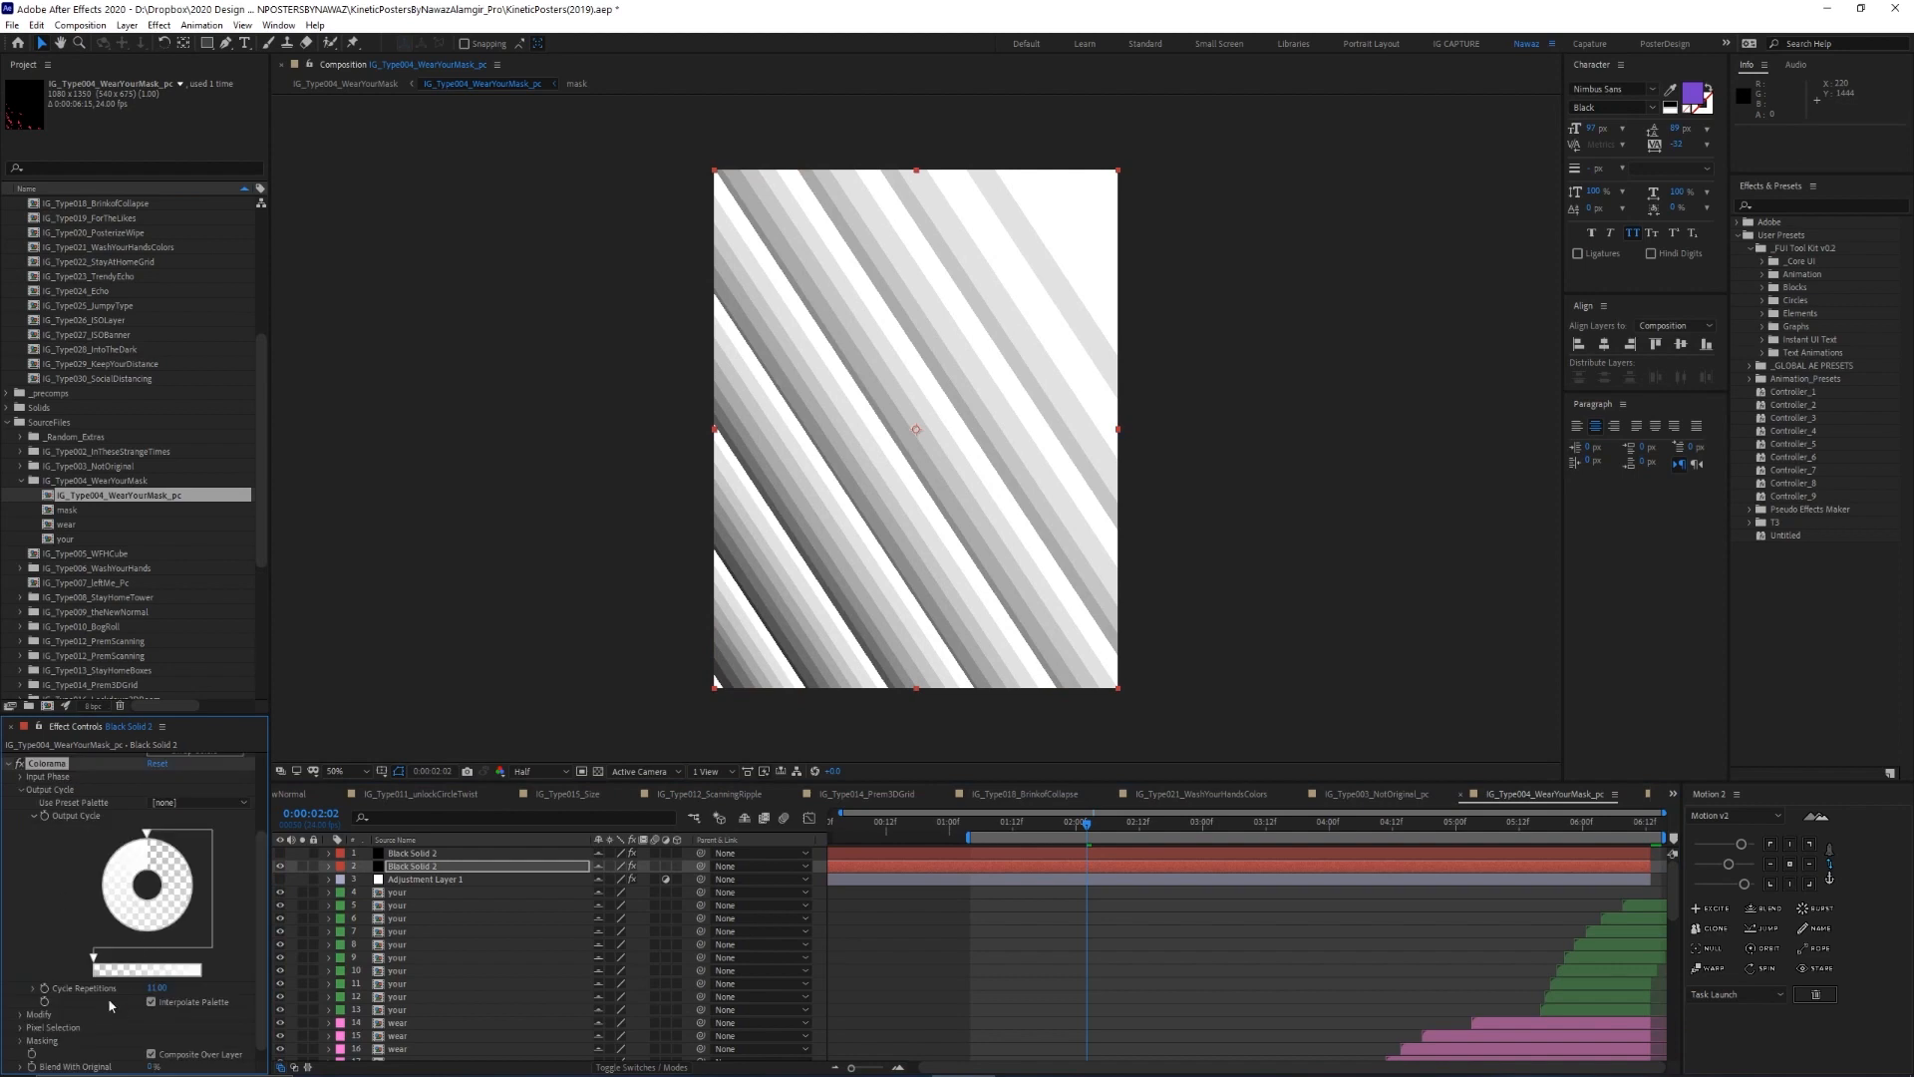
scroll(108, 997, "down", 1)
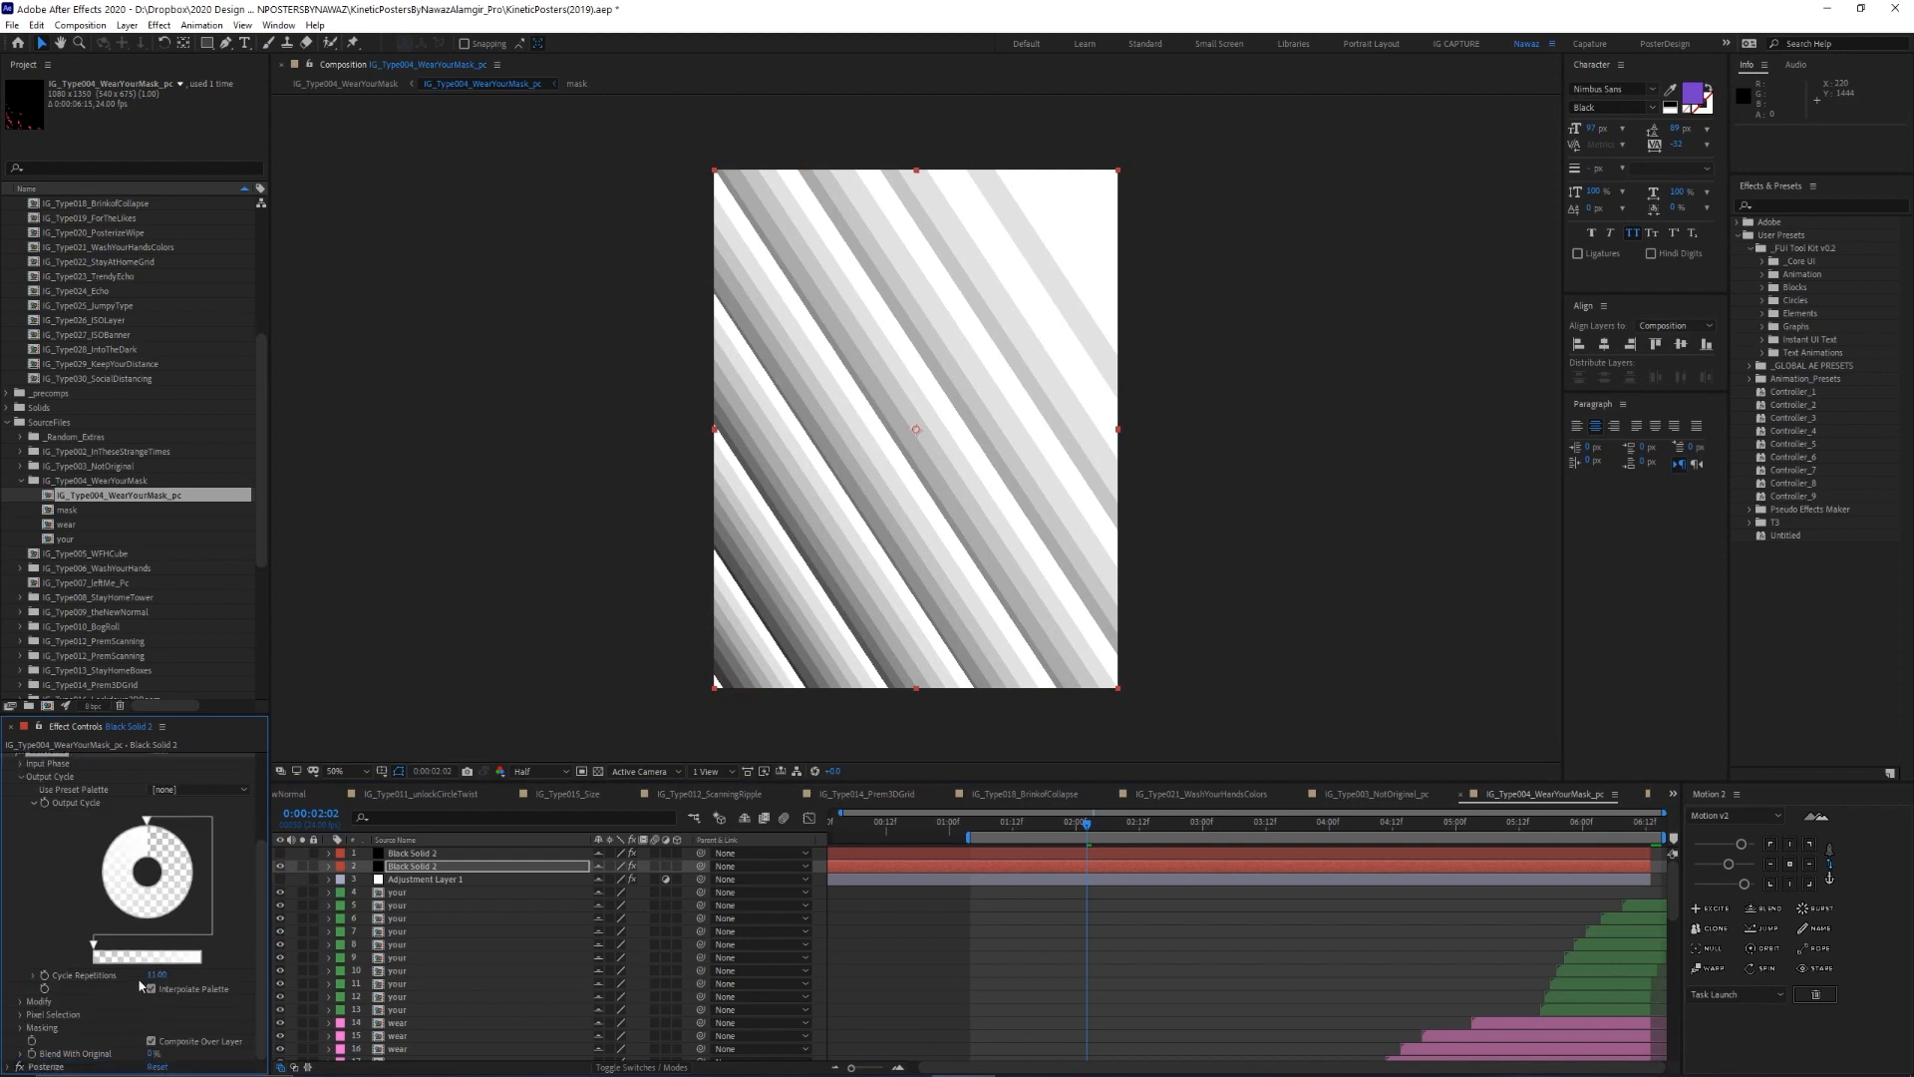
scroll(25, 782, "up", 3)
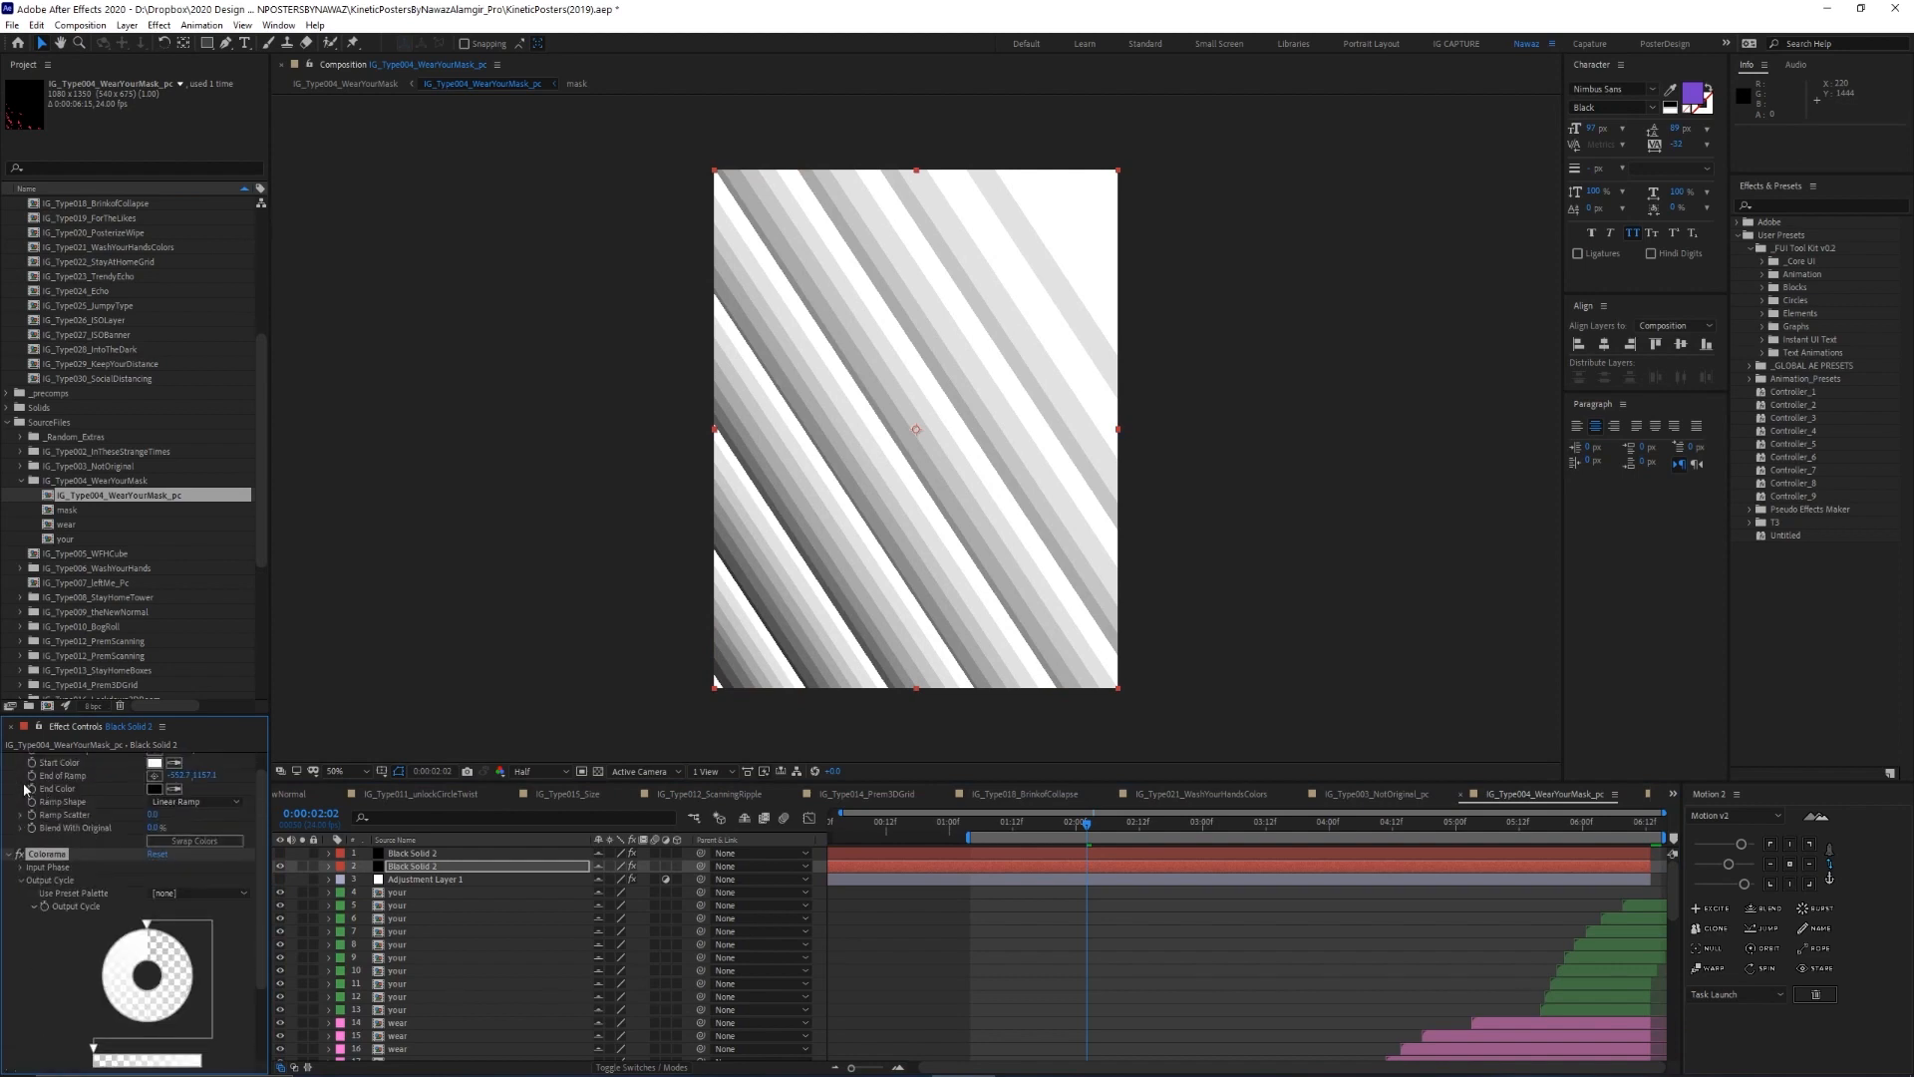
left_click(10, 854)
left_click(56, 885)
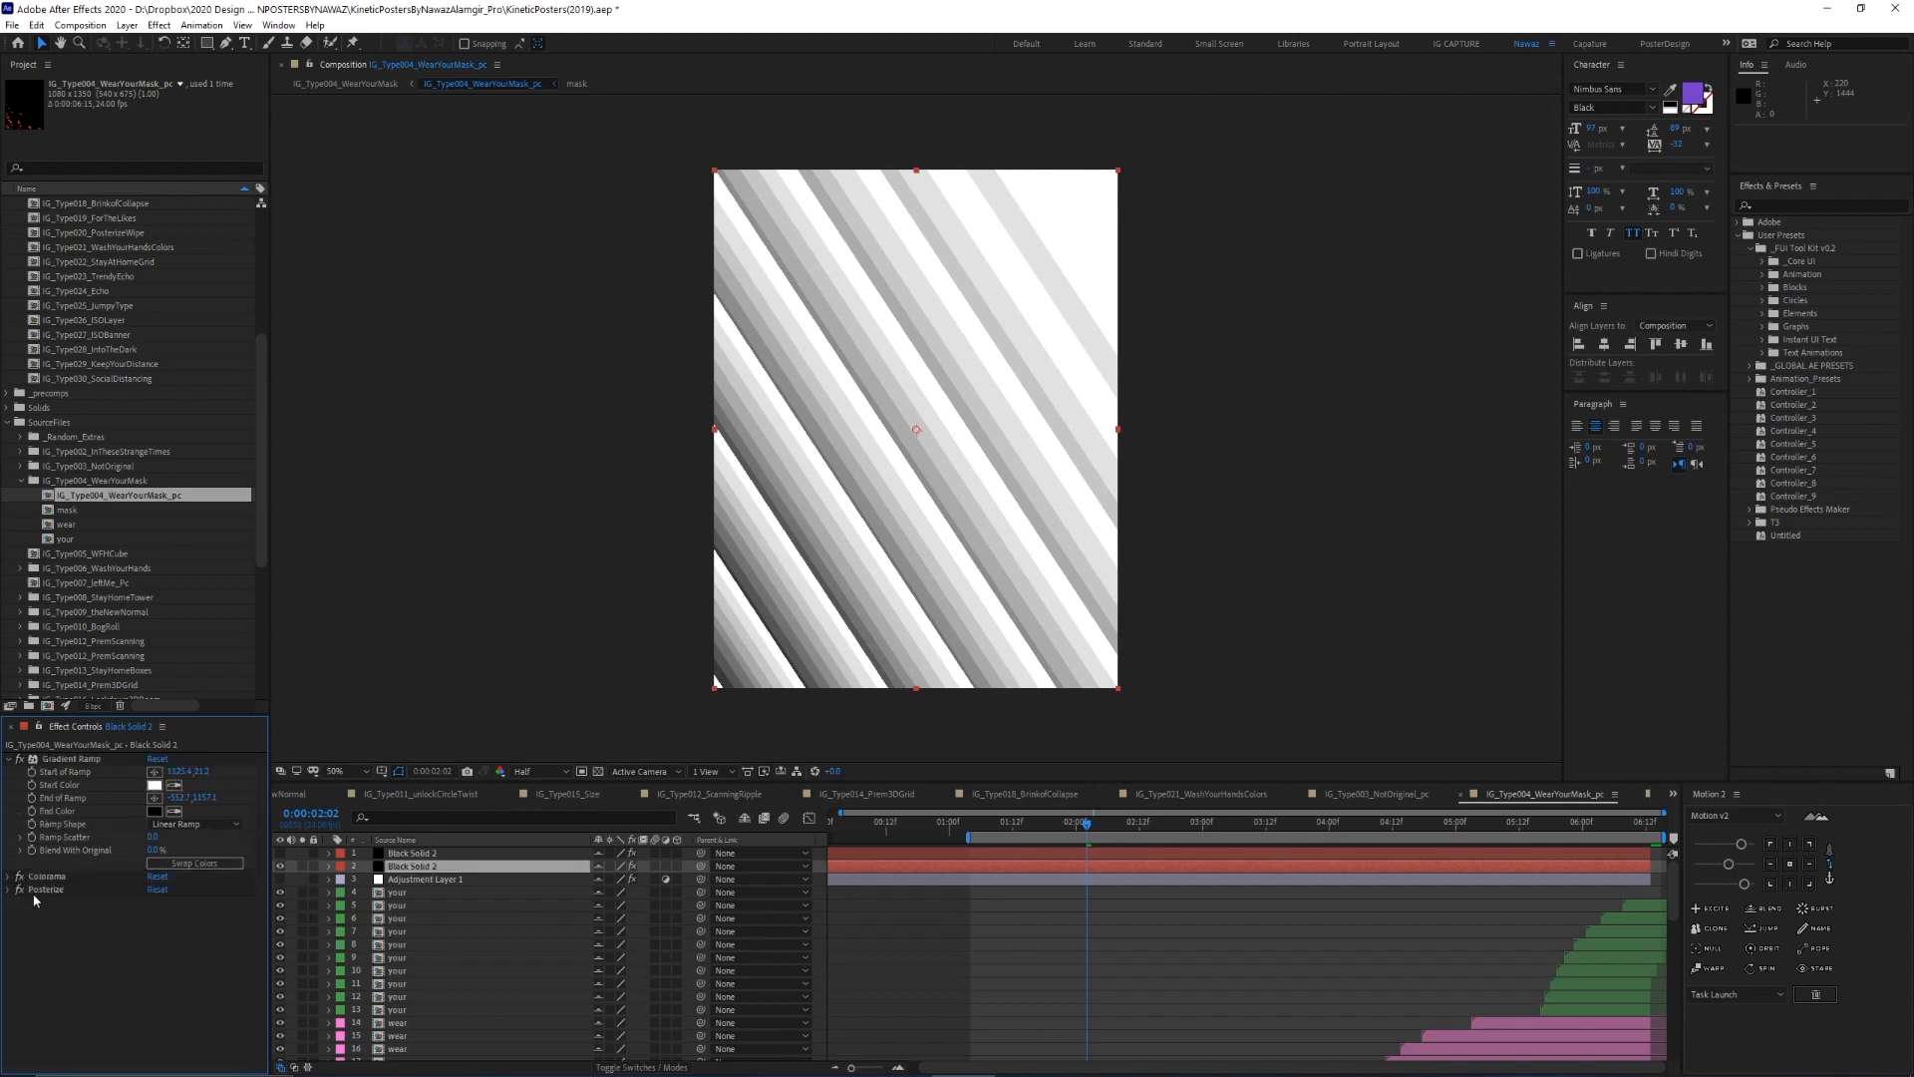
left_click(11, 759)
Turn Adjustment Layer 1 back on with 2. Black Solid 2 as its Time Displacement Layer, and scrub the distorted transition
left_click(396, 879)
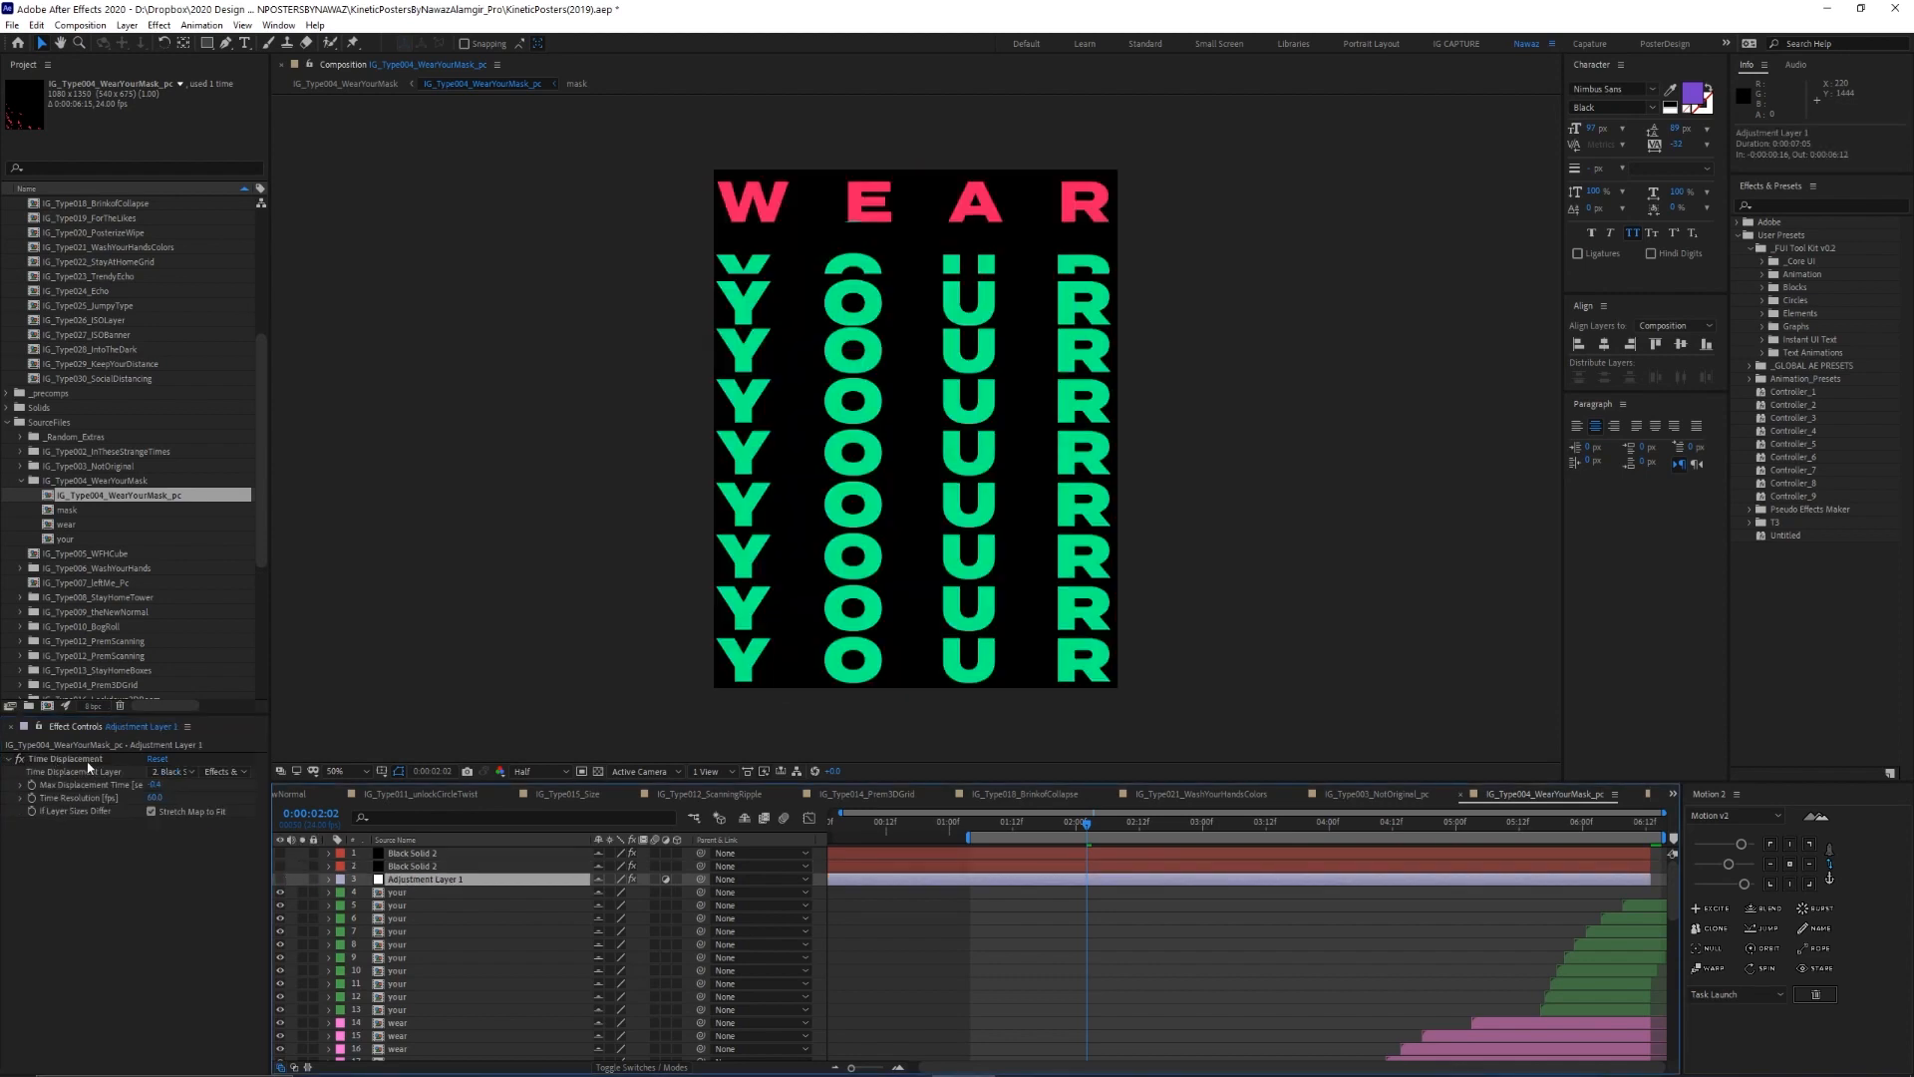
left_click(280, 879)
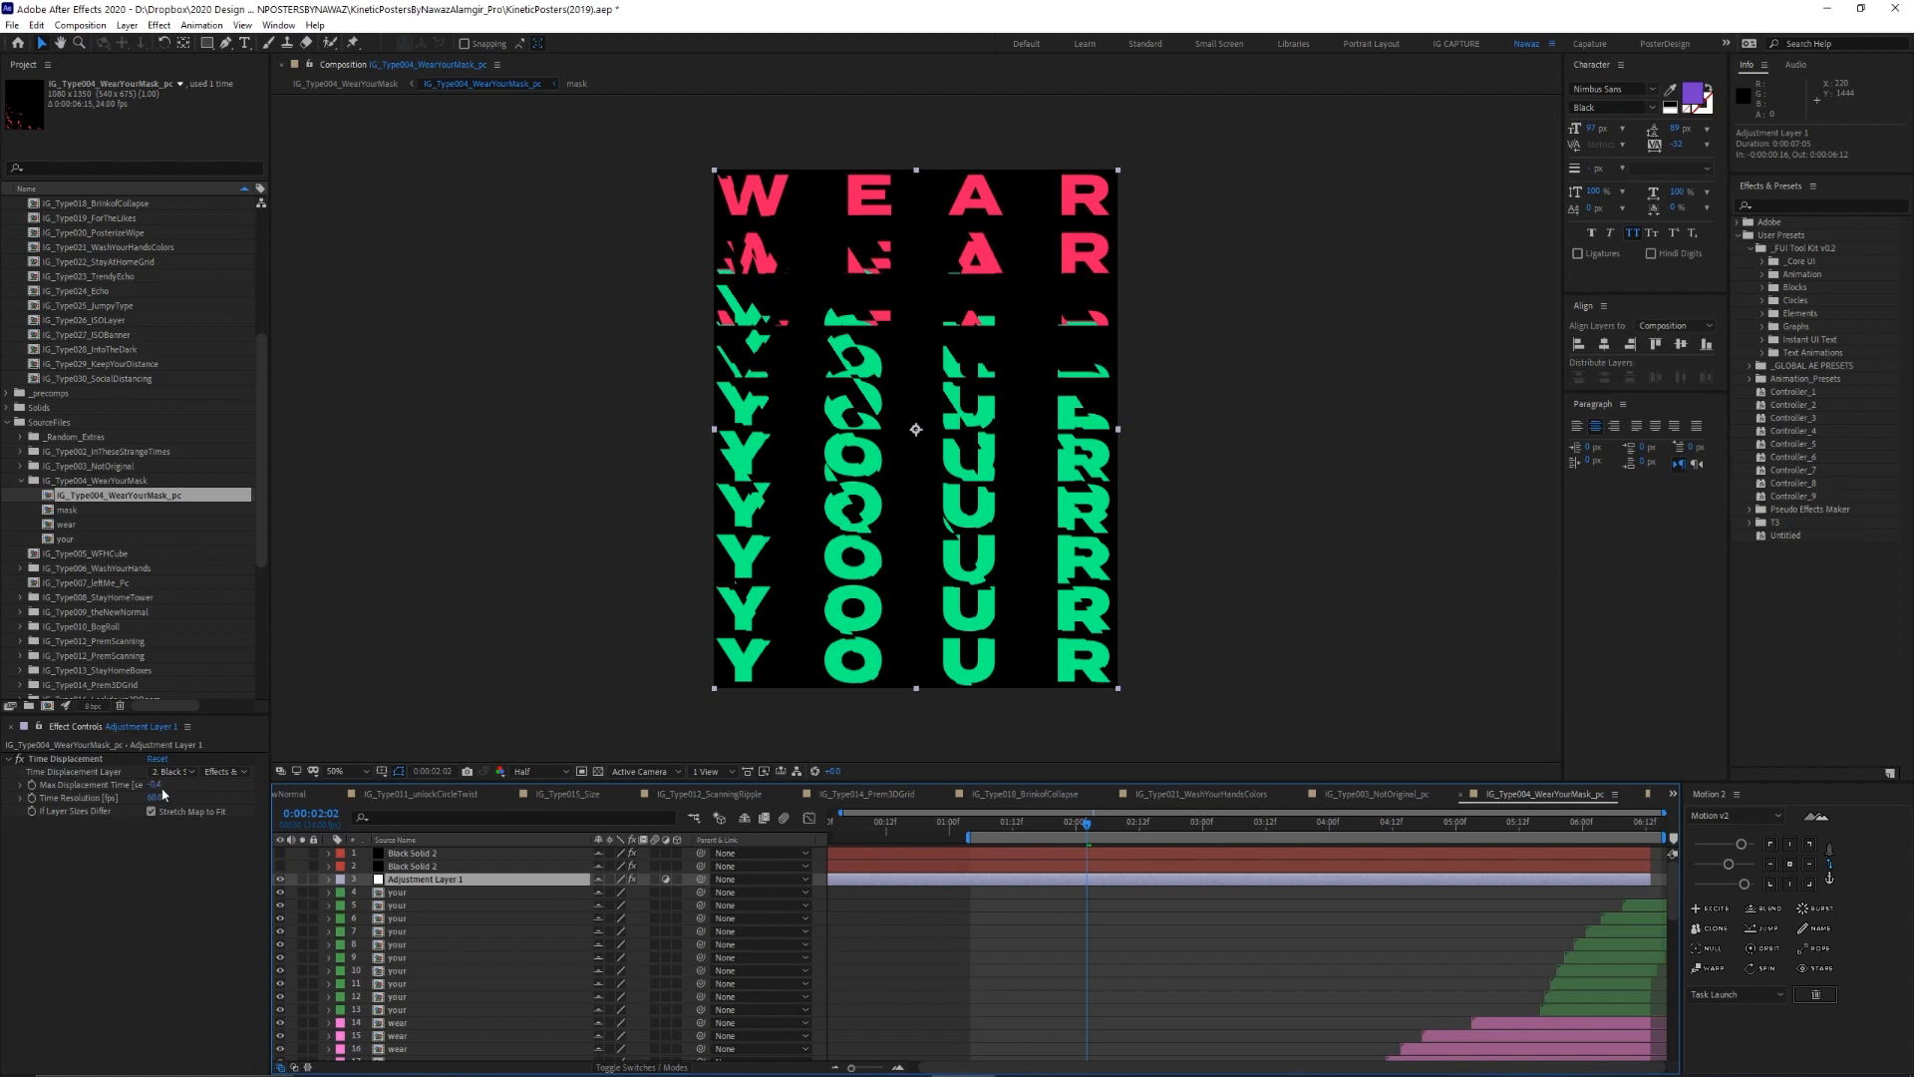
left_click(175, 773)
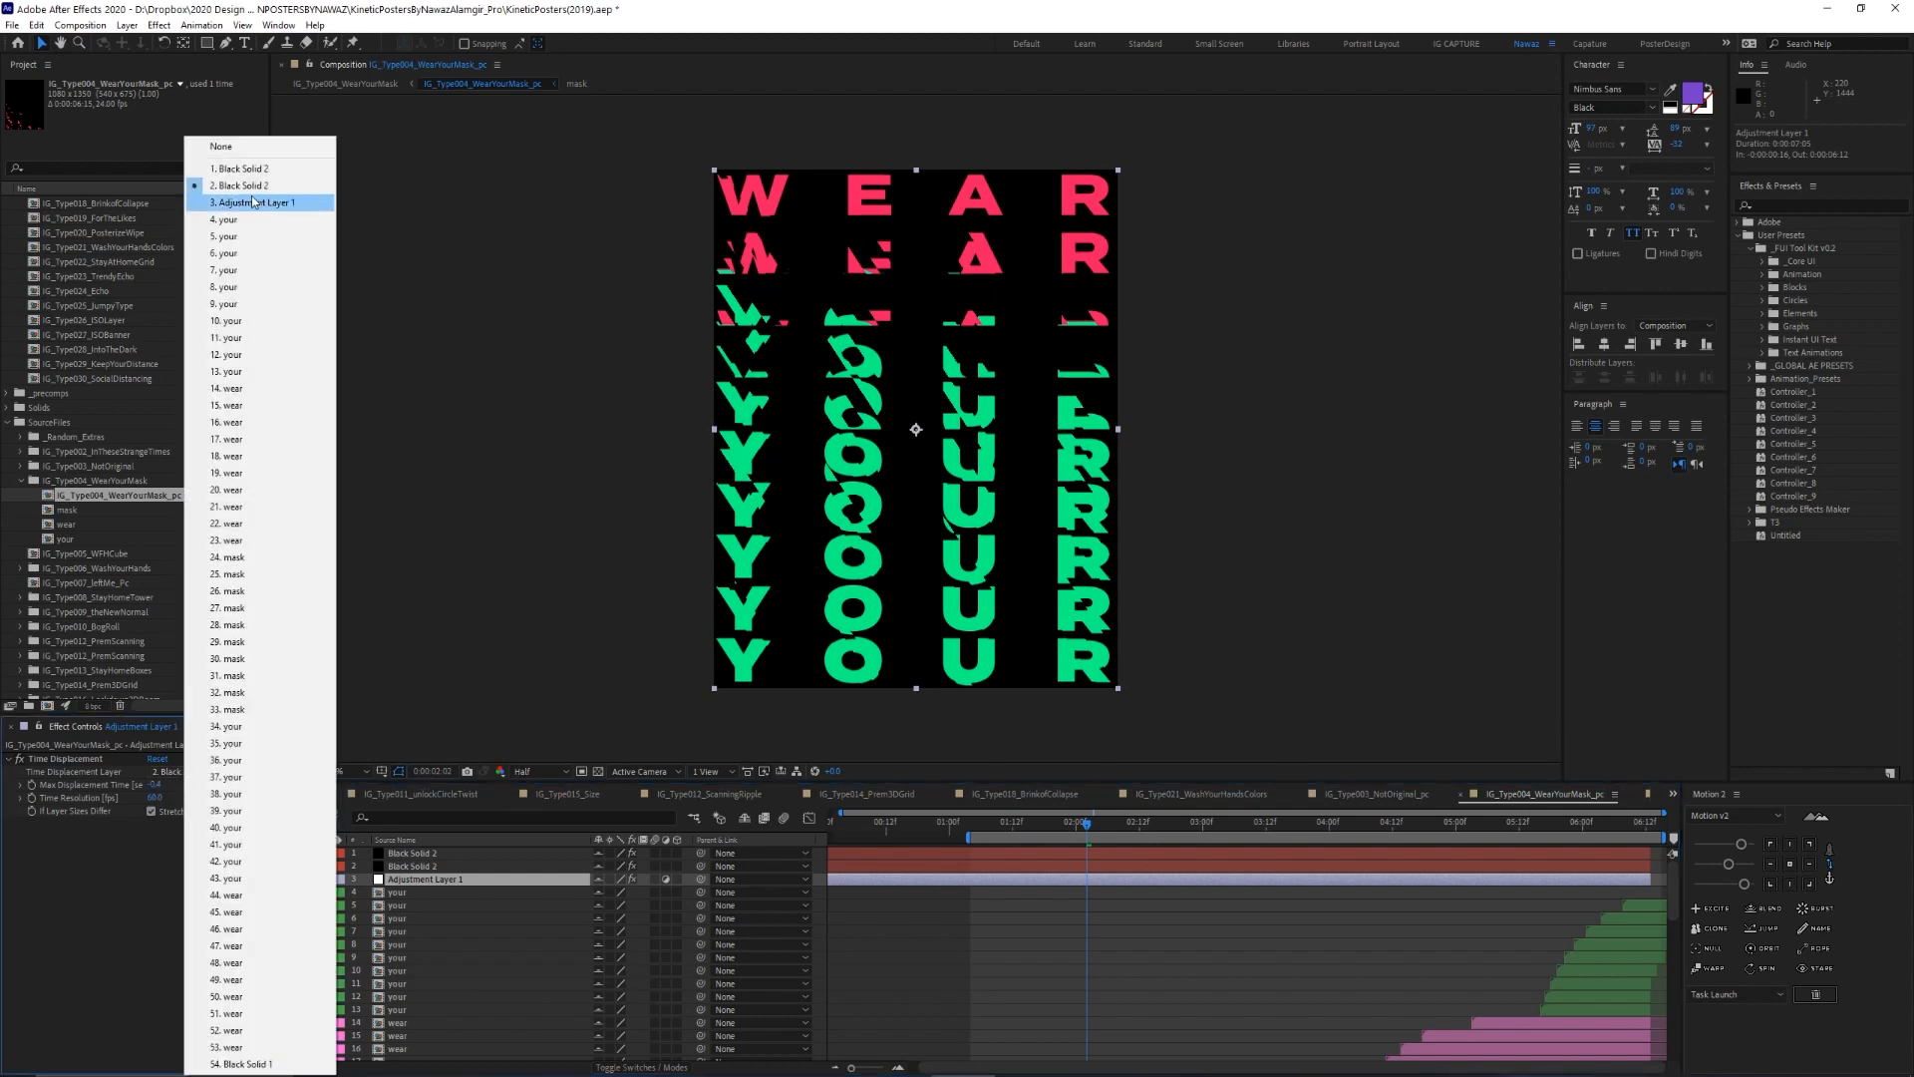
left_click(247, 186)
left_click(420, 867)
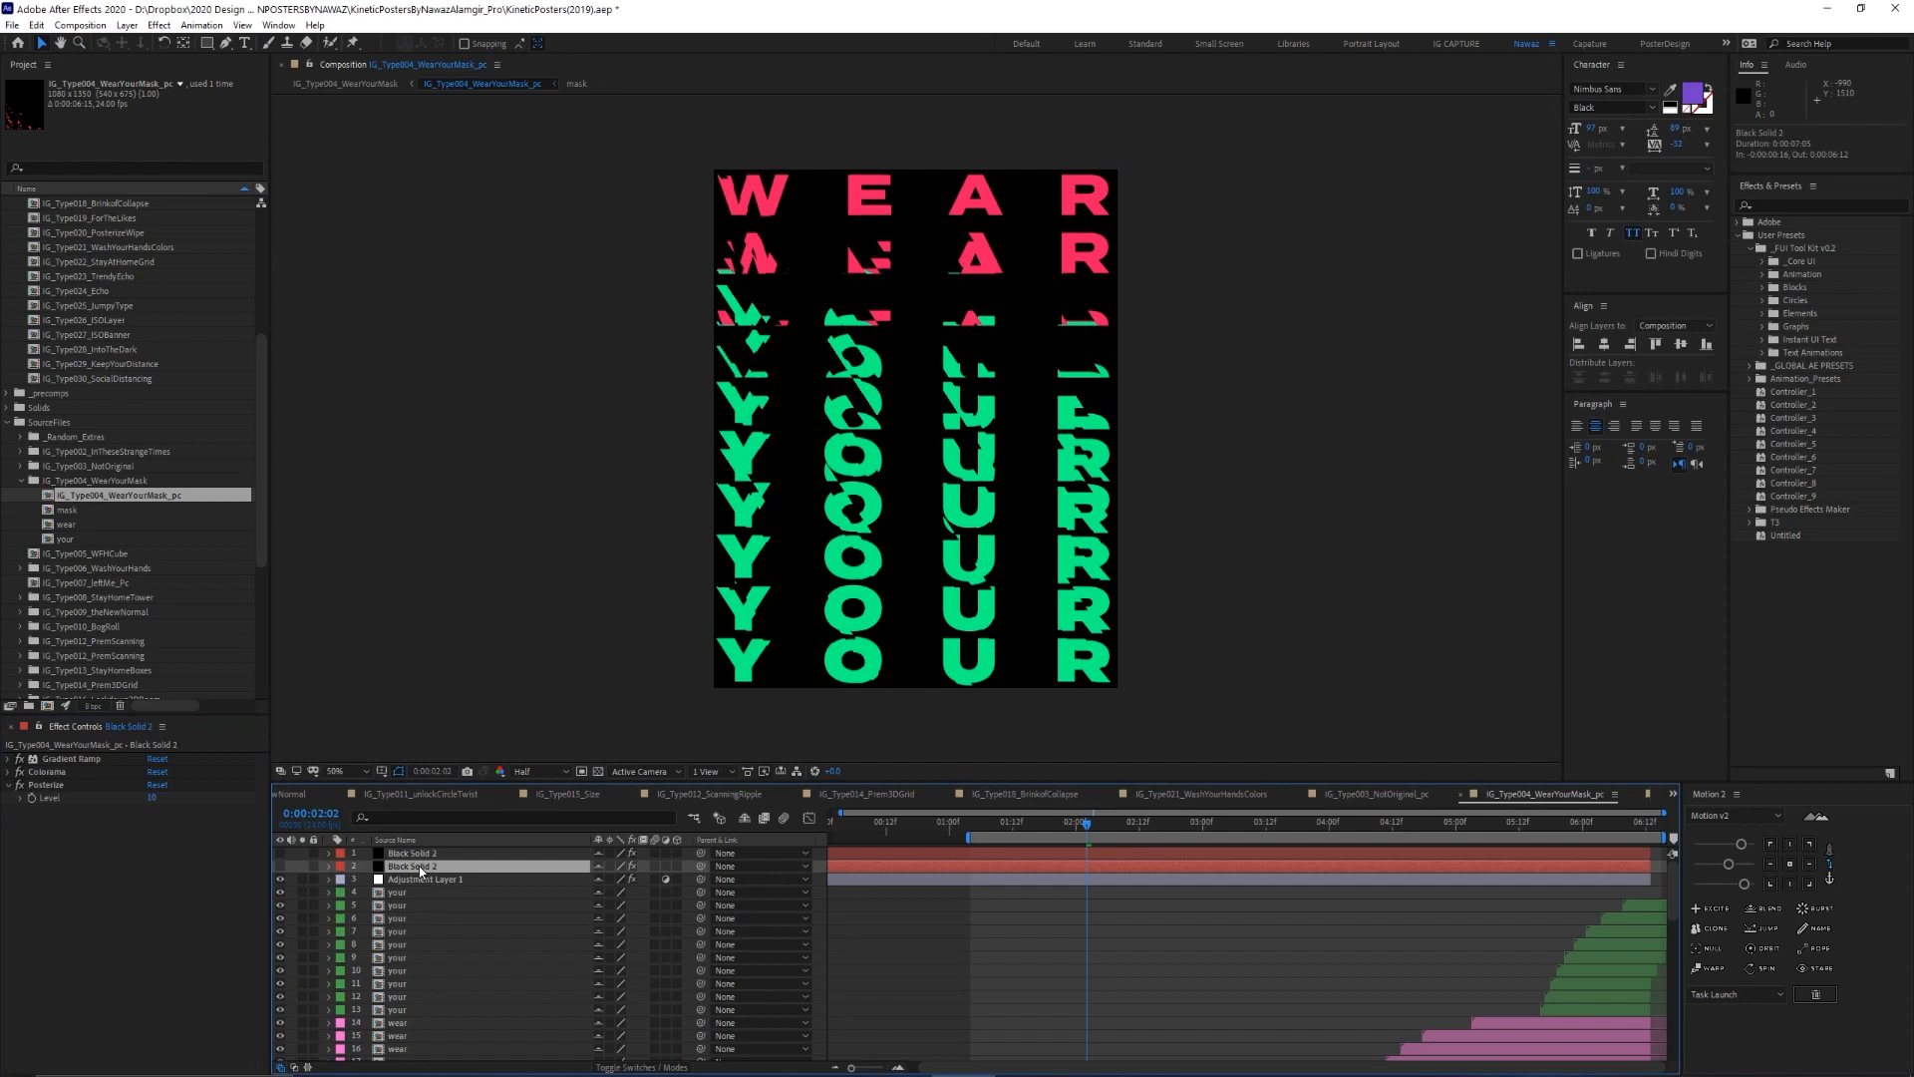
left_click_drag(867, 825, 1055, 820)
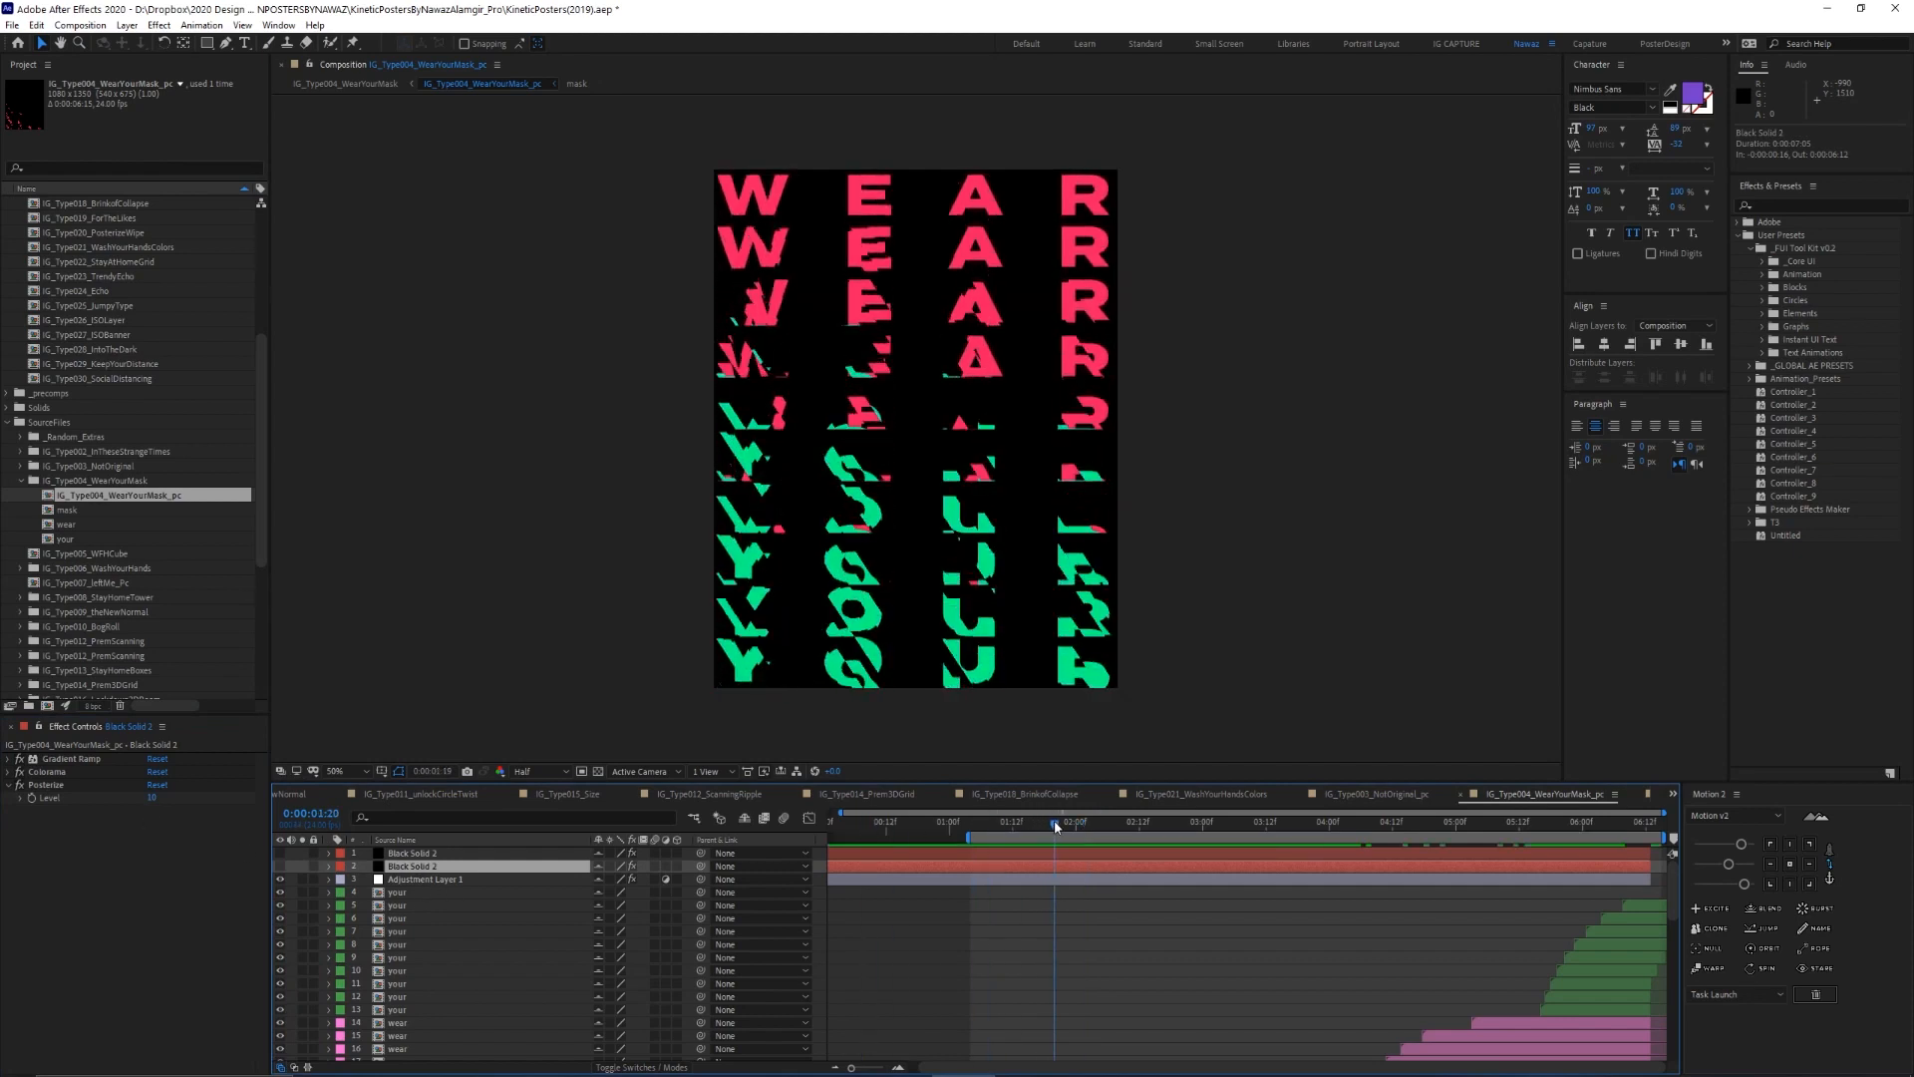
Set the Time Displacement Layer of Adjustment Layer 1 to 1. Black Solid 2 and preview the animation
left_click(855, 492)
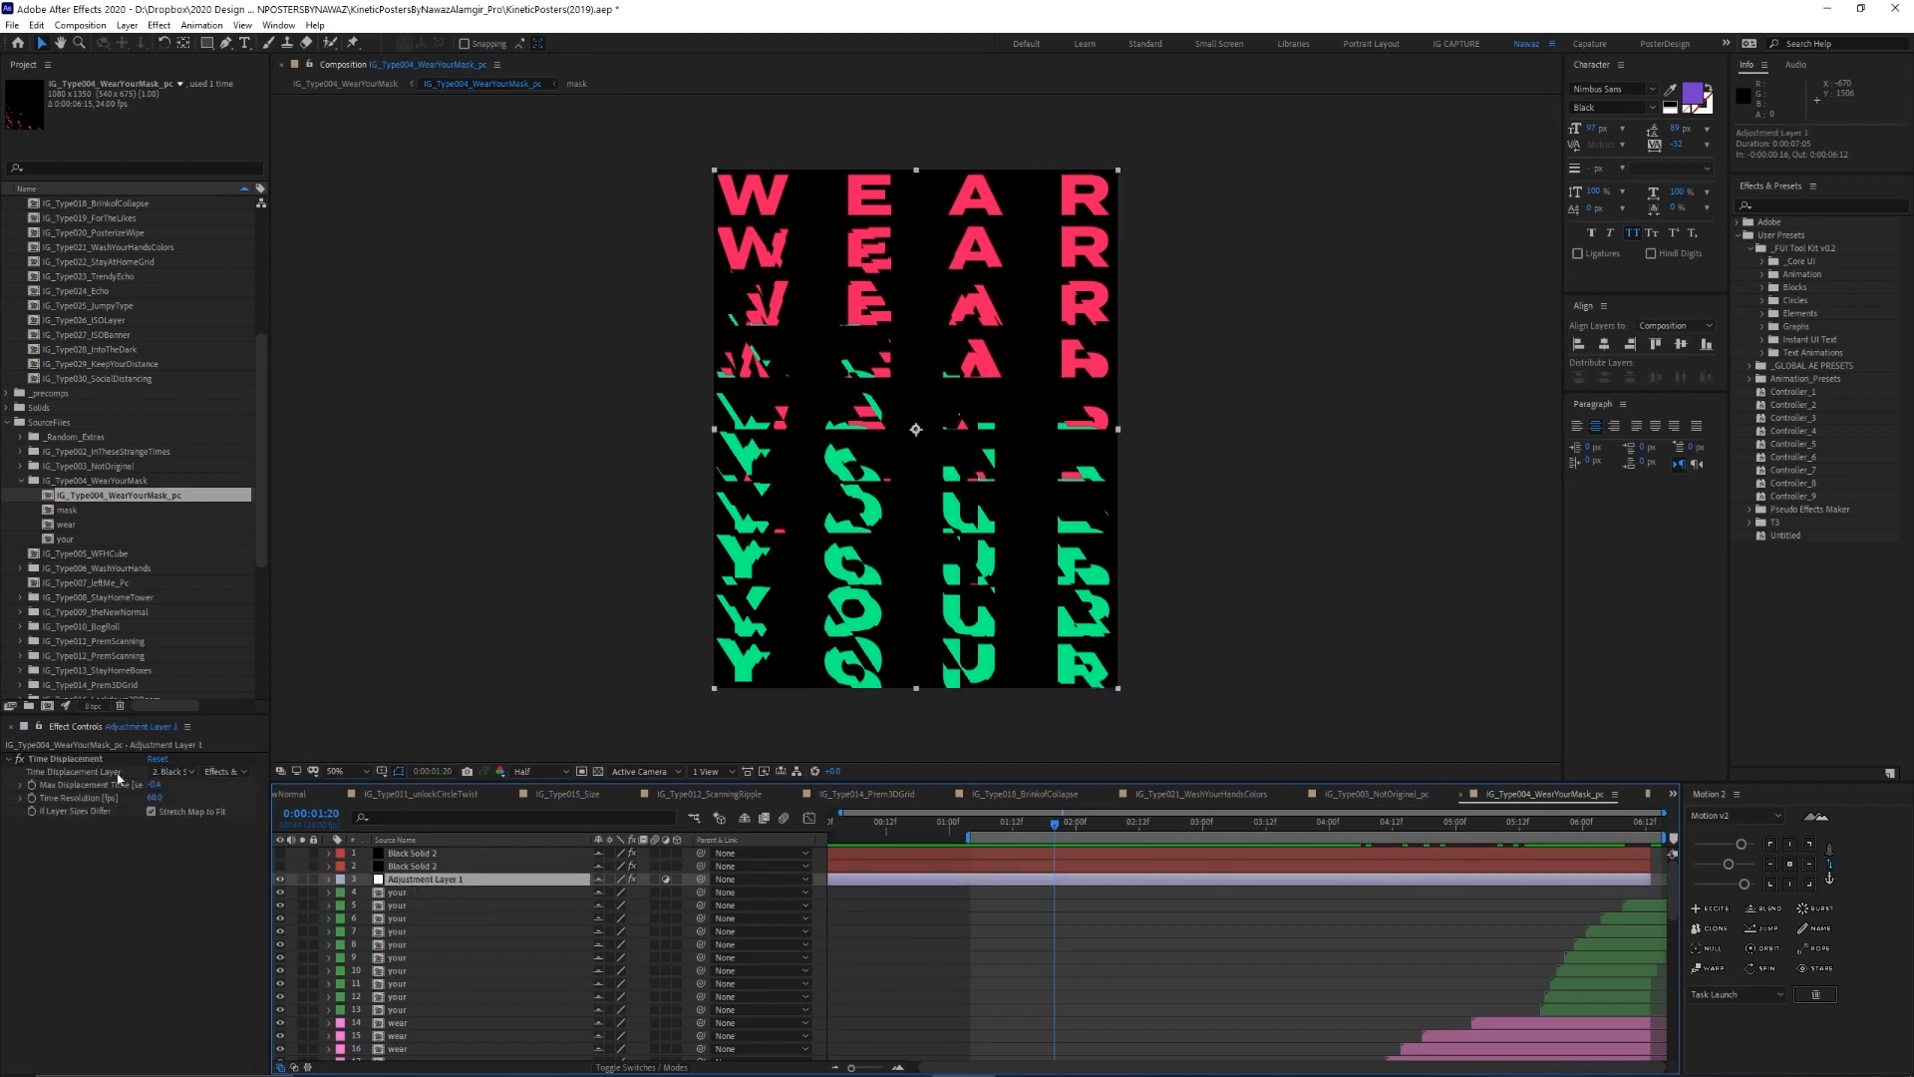
left_click(182, 771)
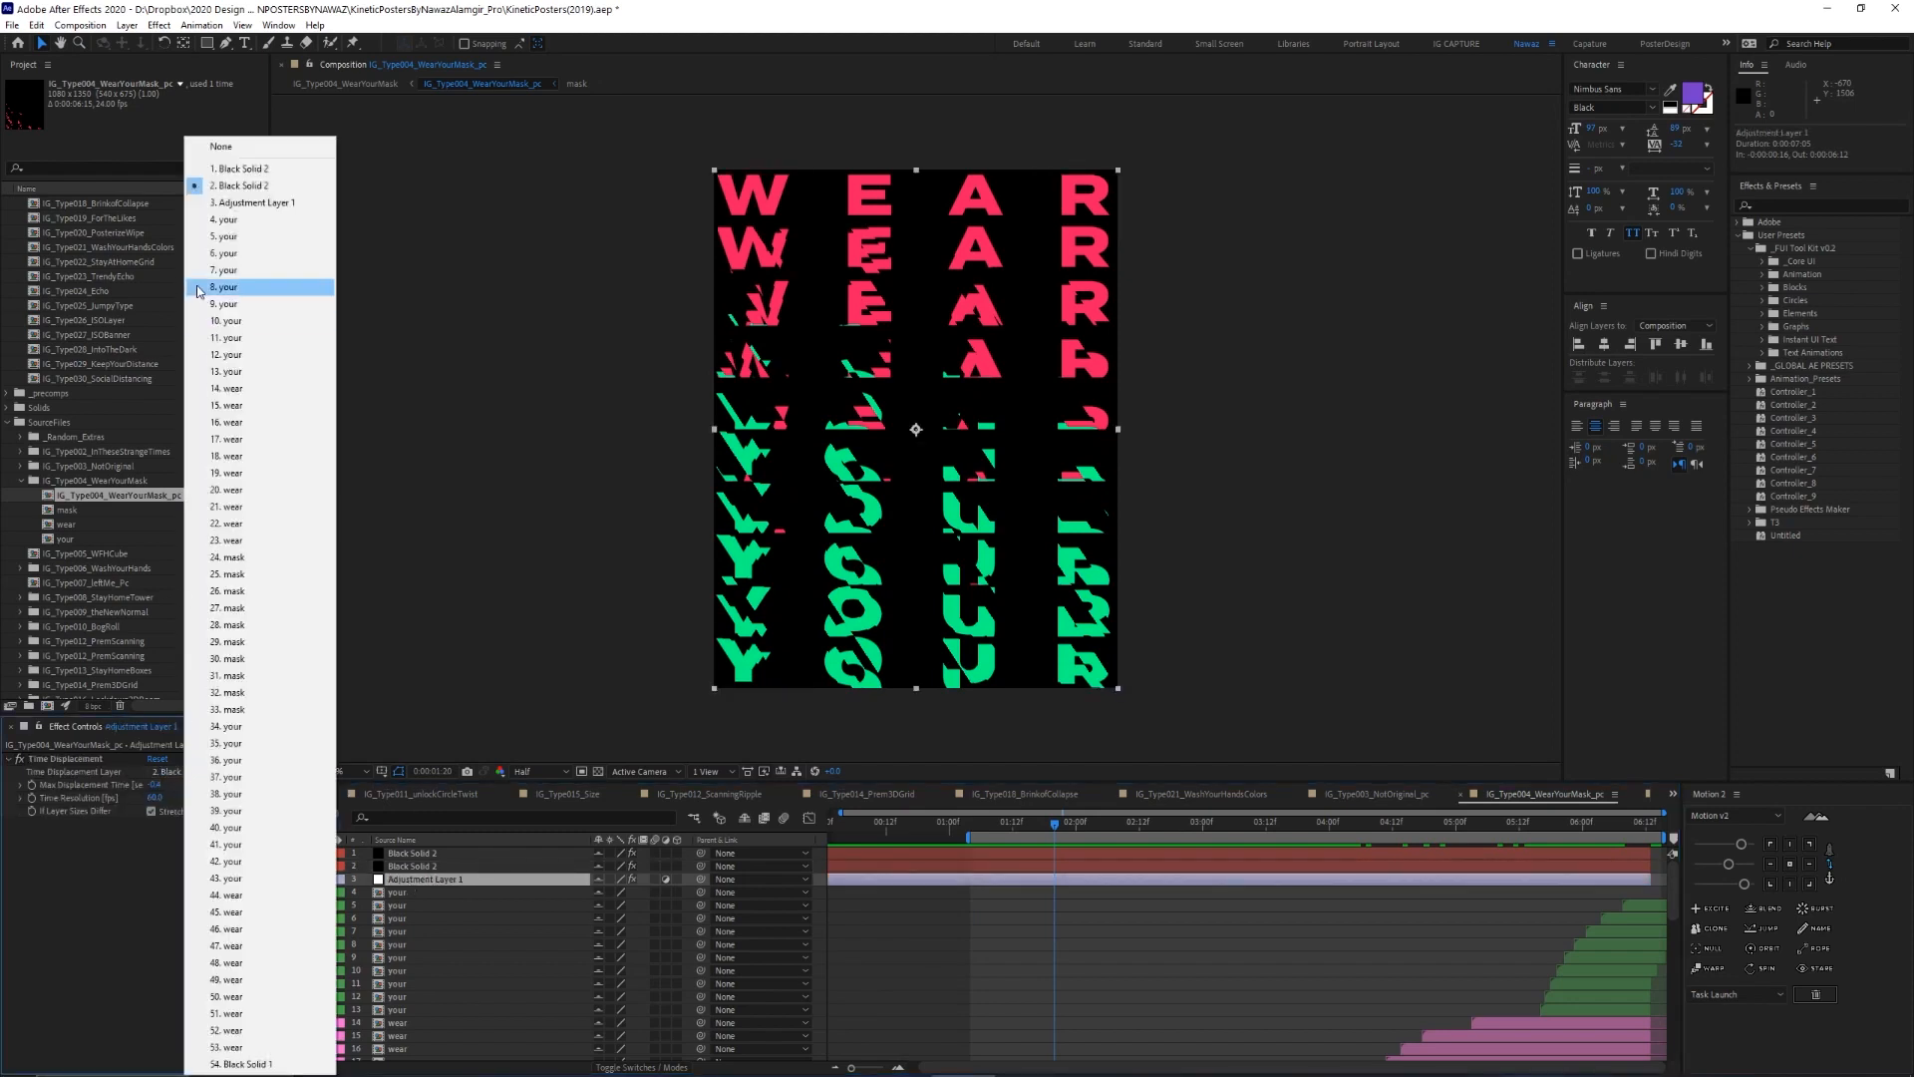
left_click(226, 176)
key("space")
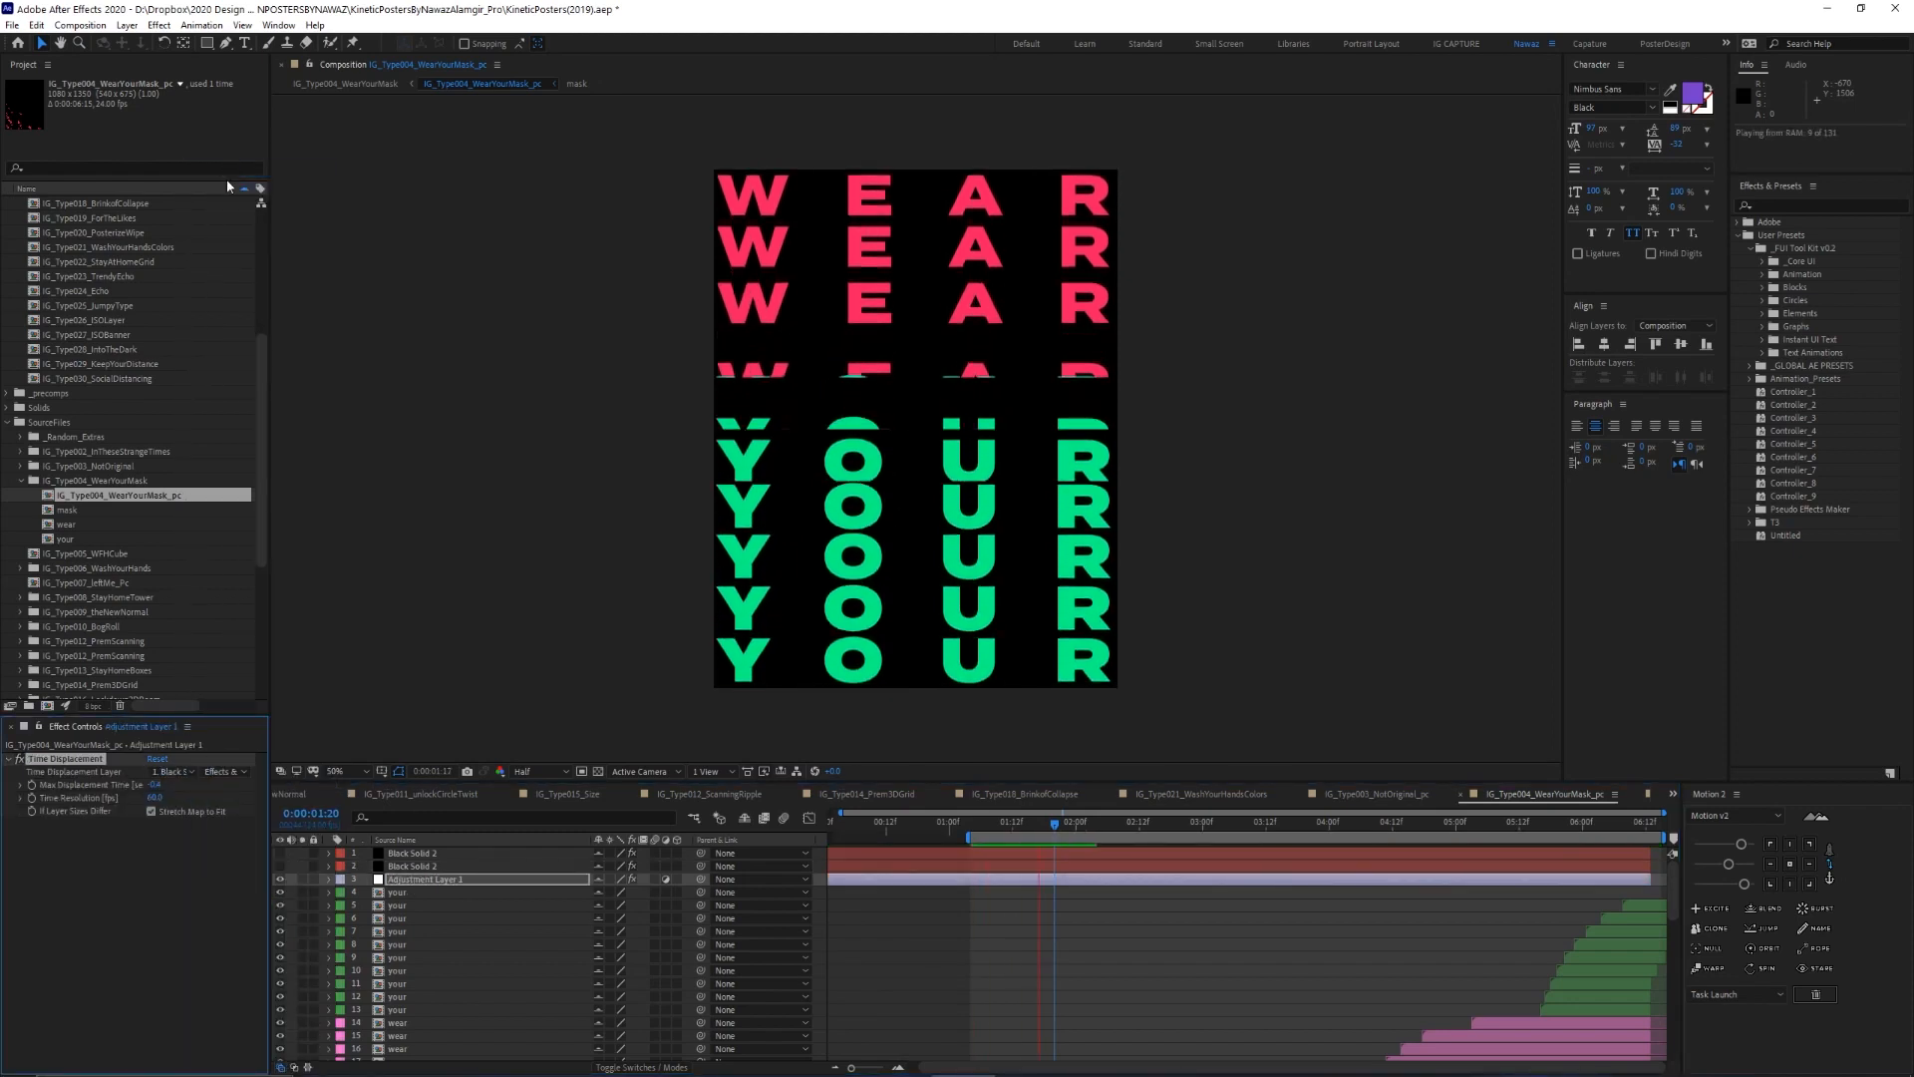
key("space")
key("space")
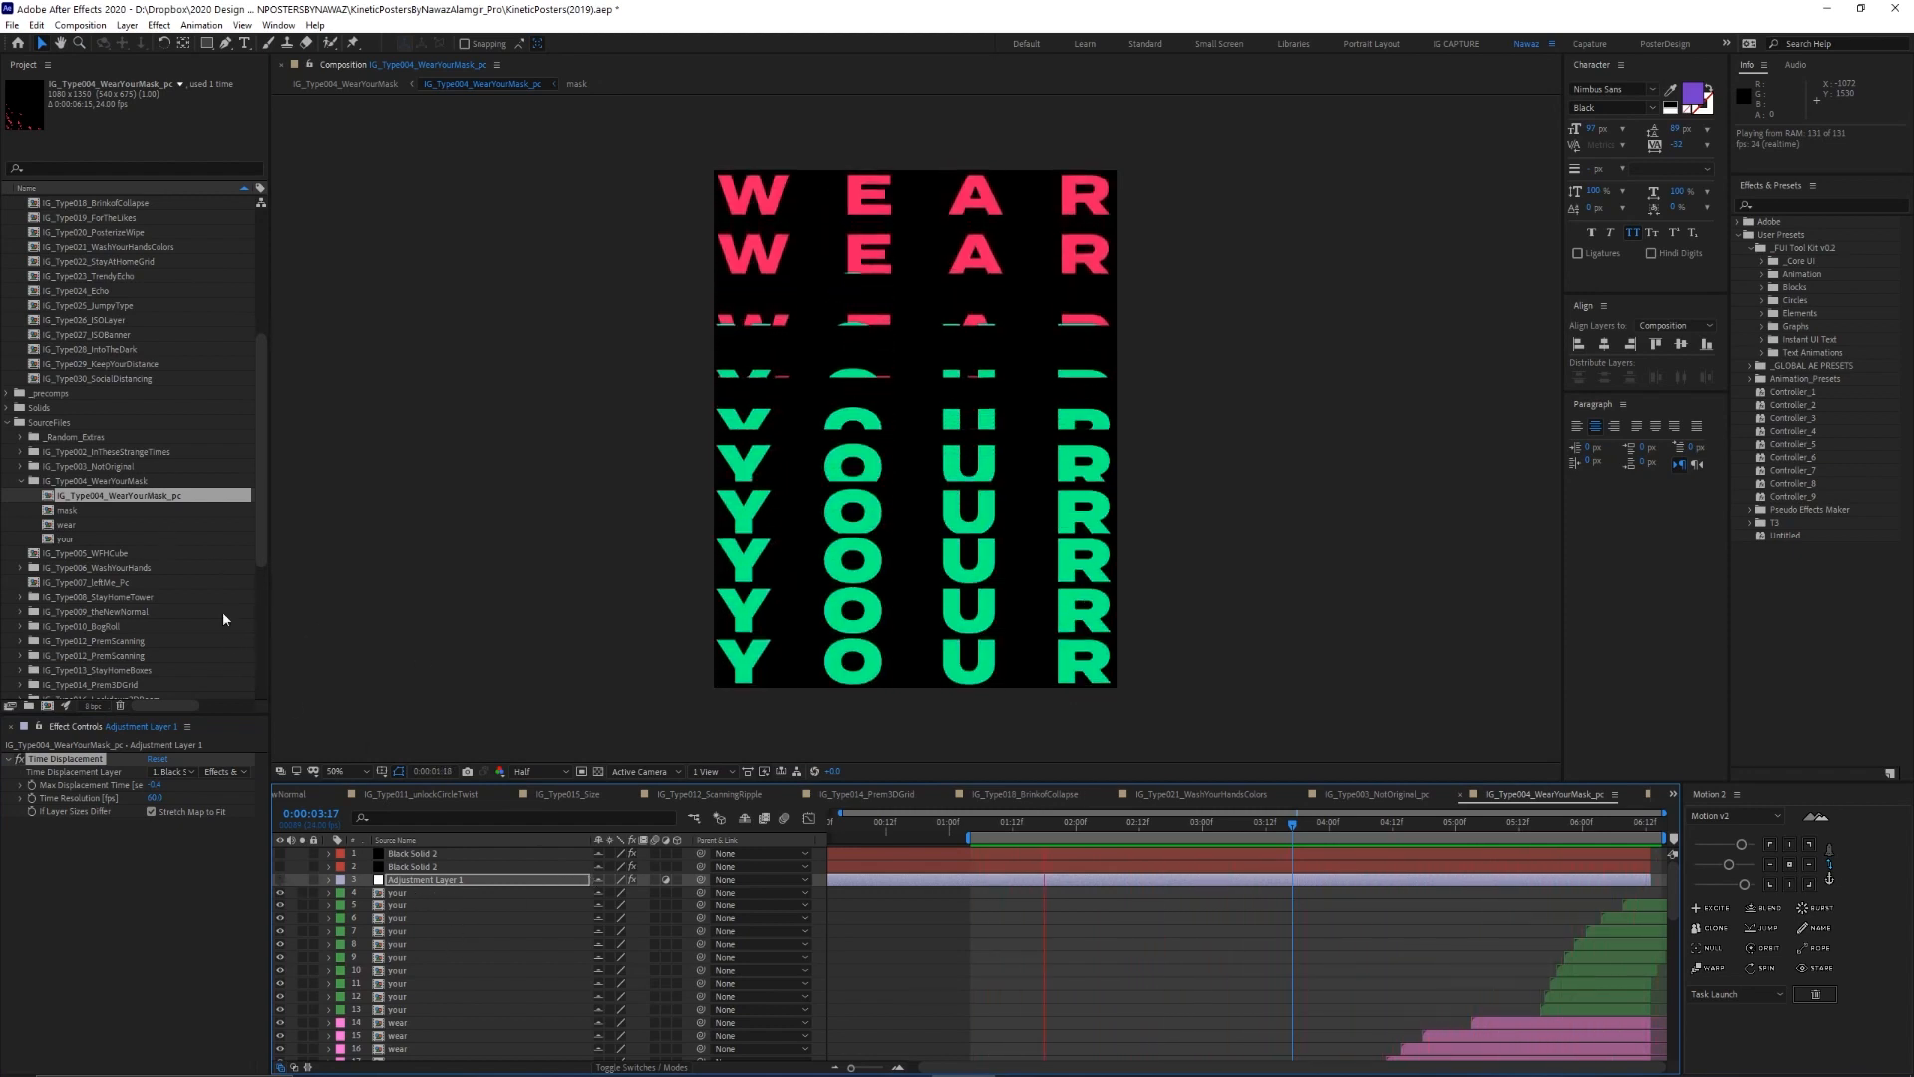
key("space")
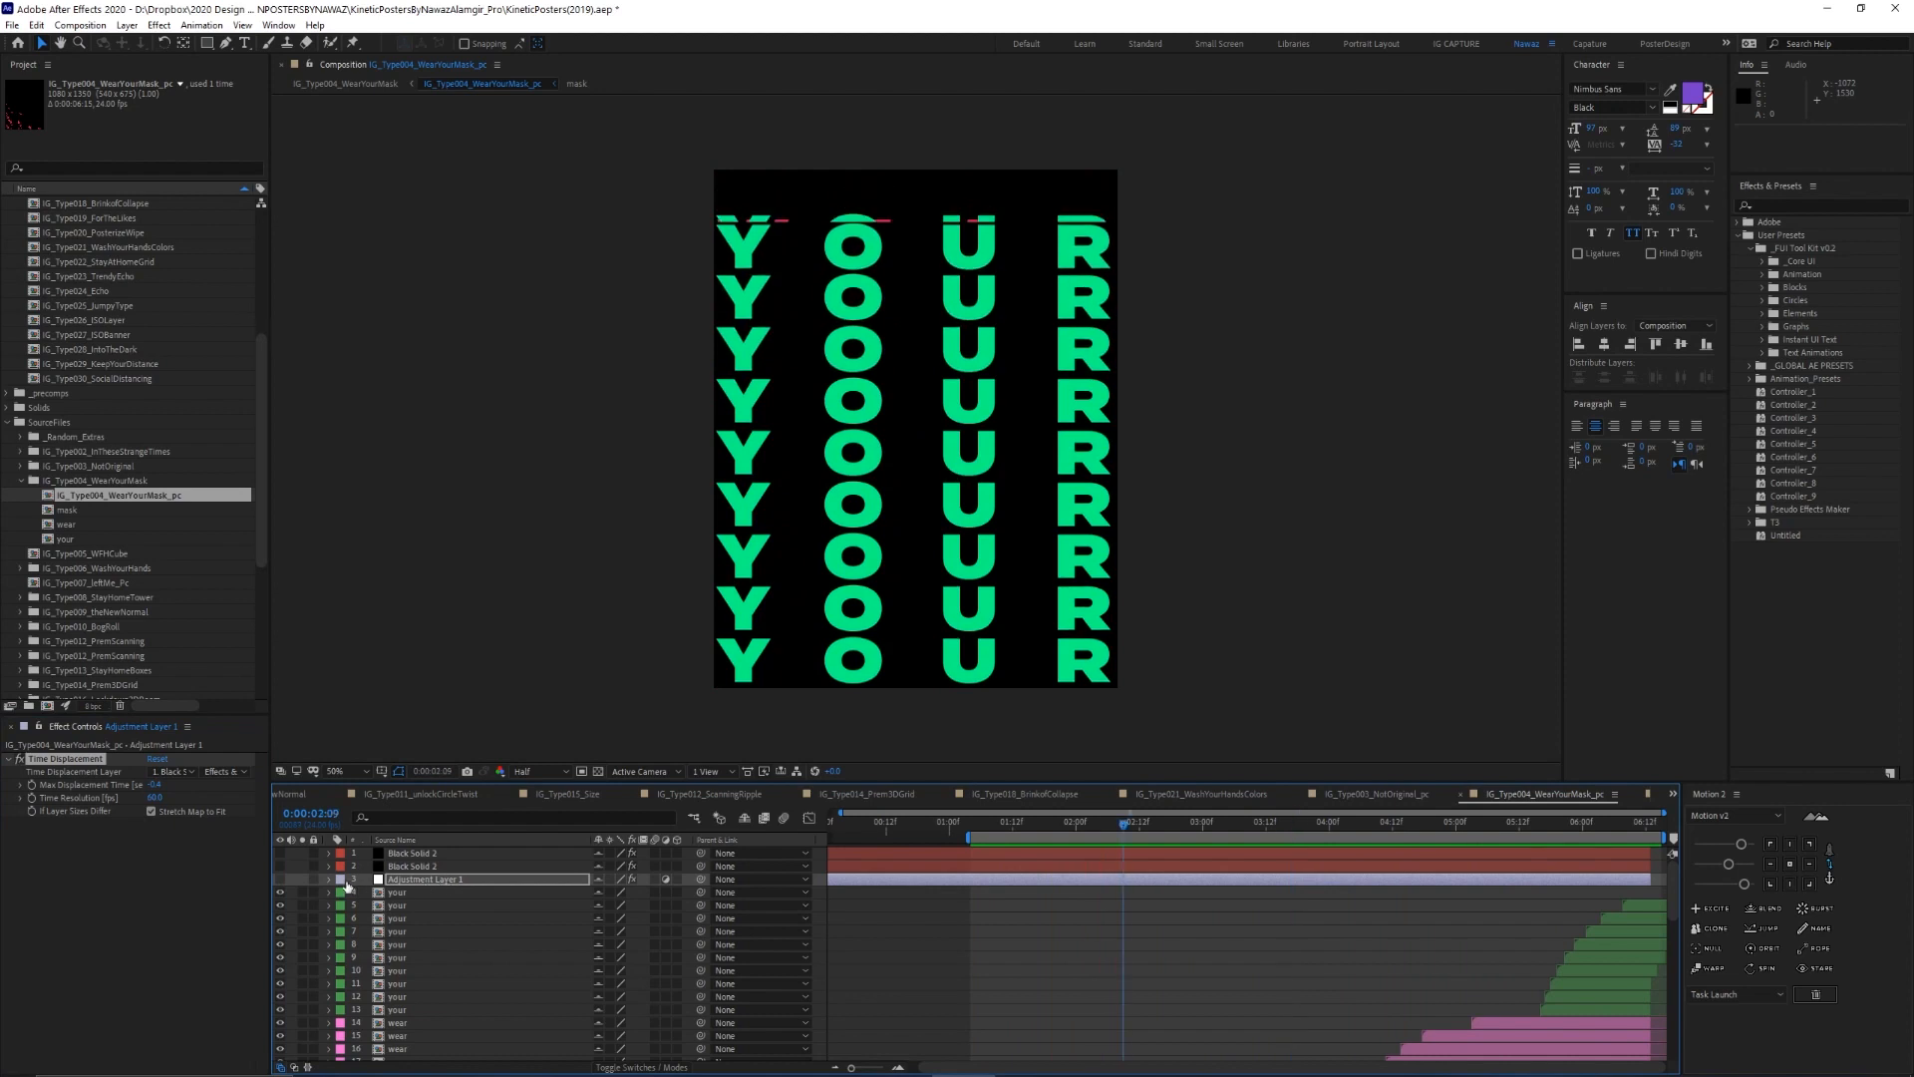
Check the topmost solid's horizontal bands, and set the Posterize level of the second Black Solid 2 to 20
left_click(280, 852)
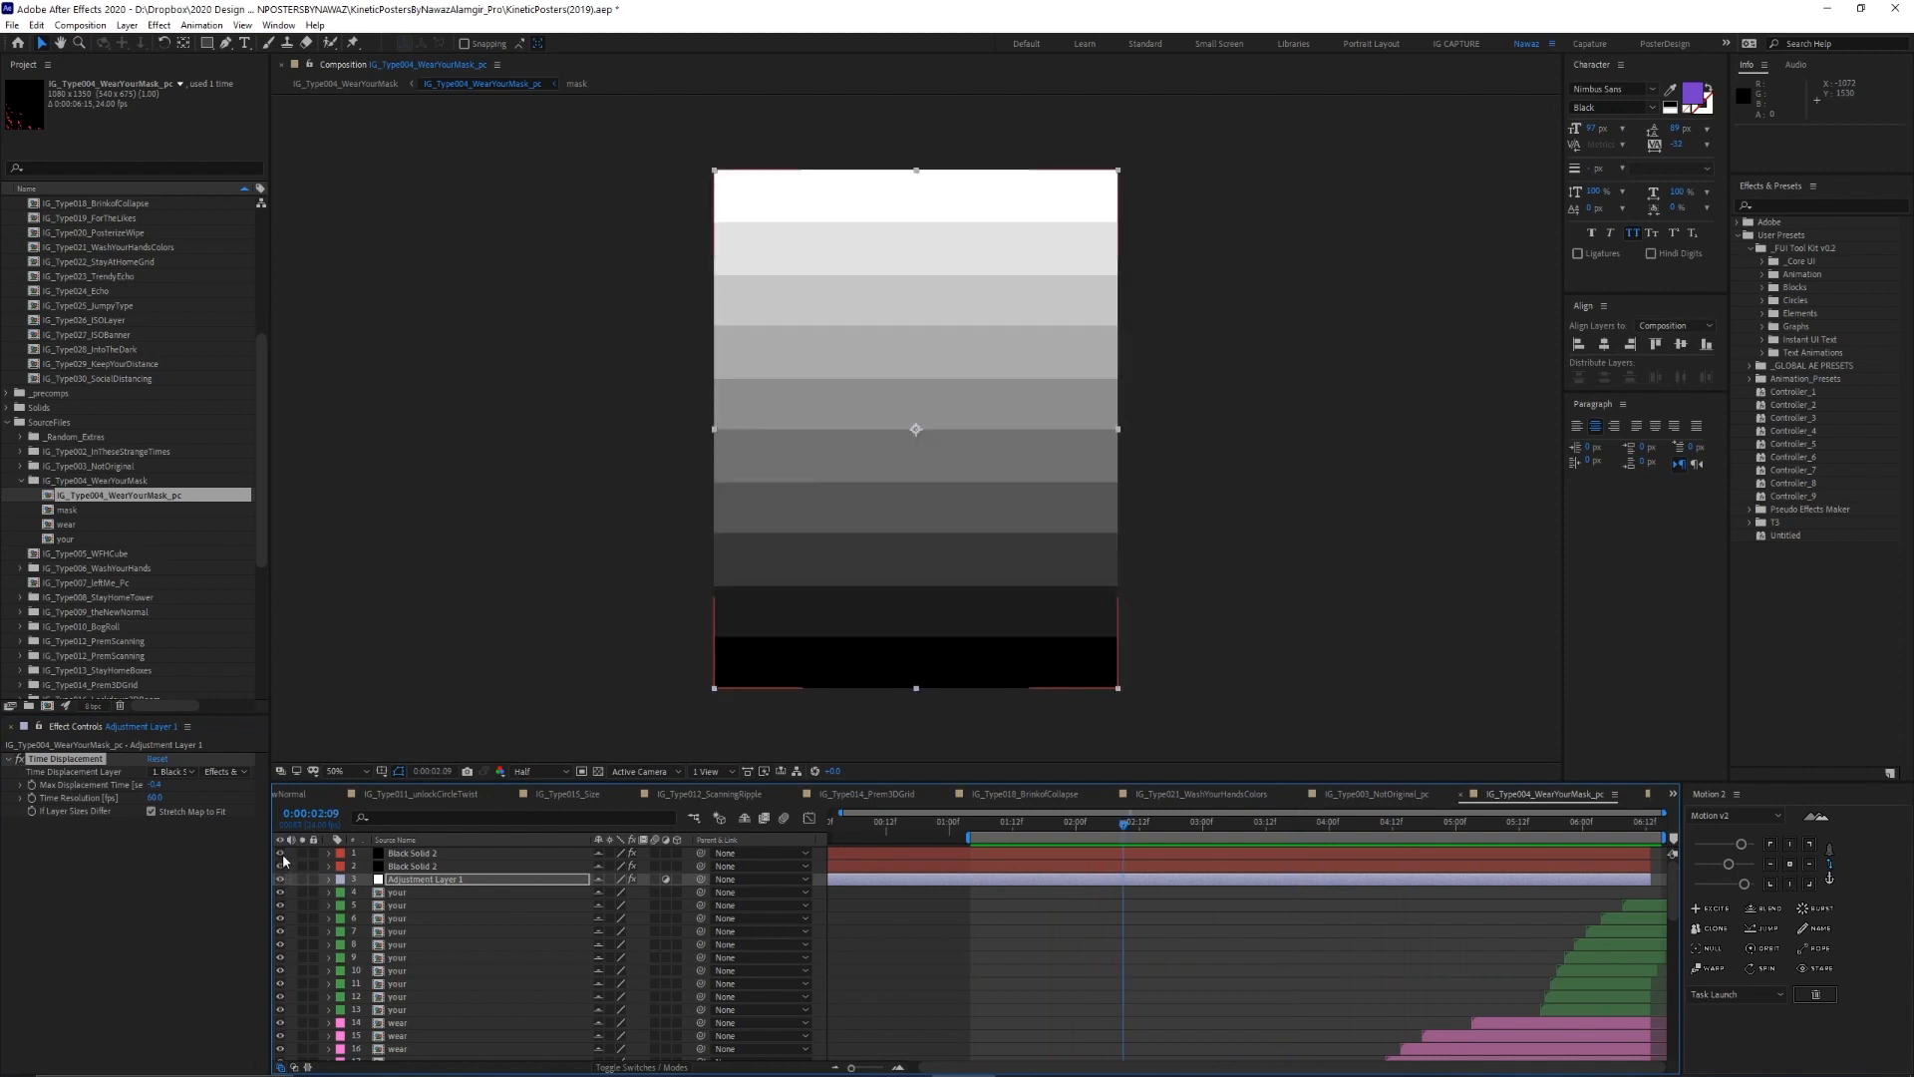
left_click(281, 854)
key("ctrl+Up")
left_click(150, 798)
type("20")
key("Return")
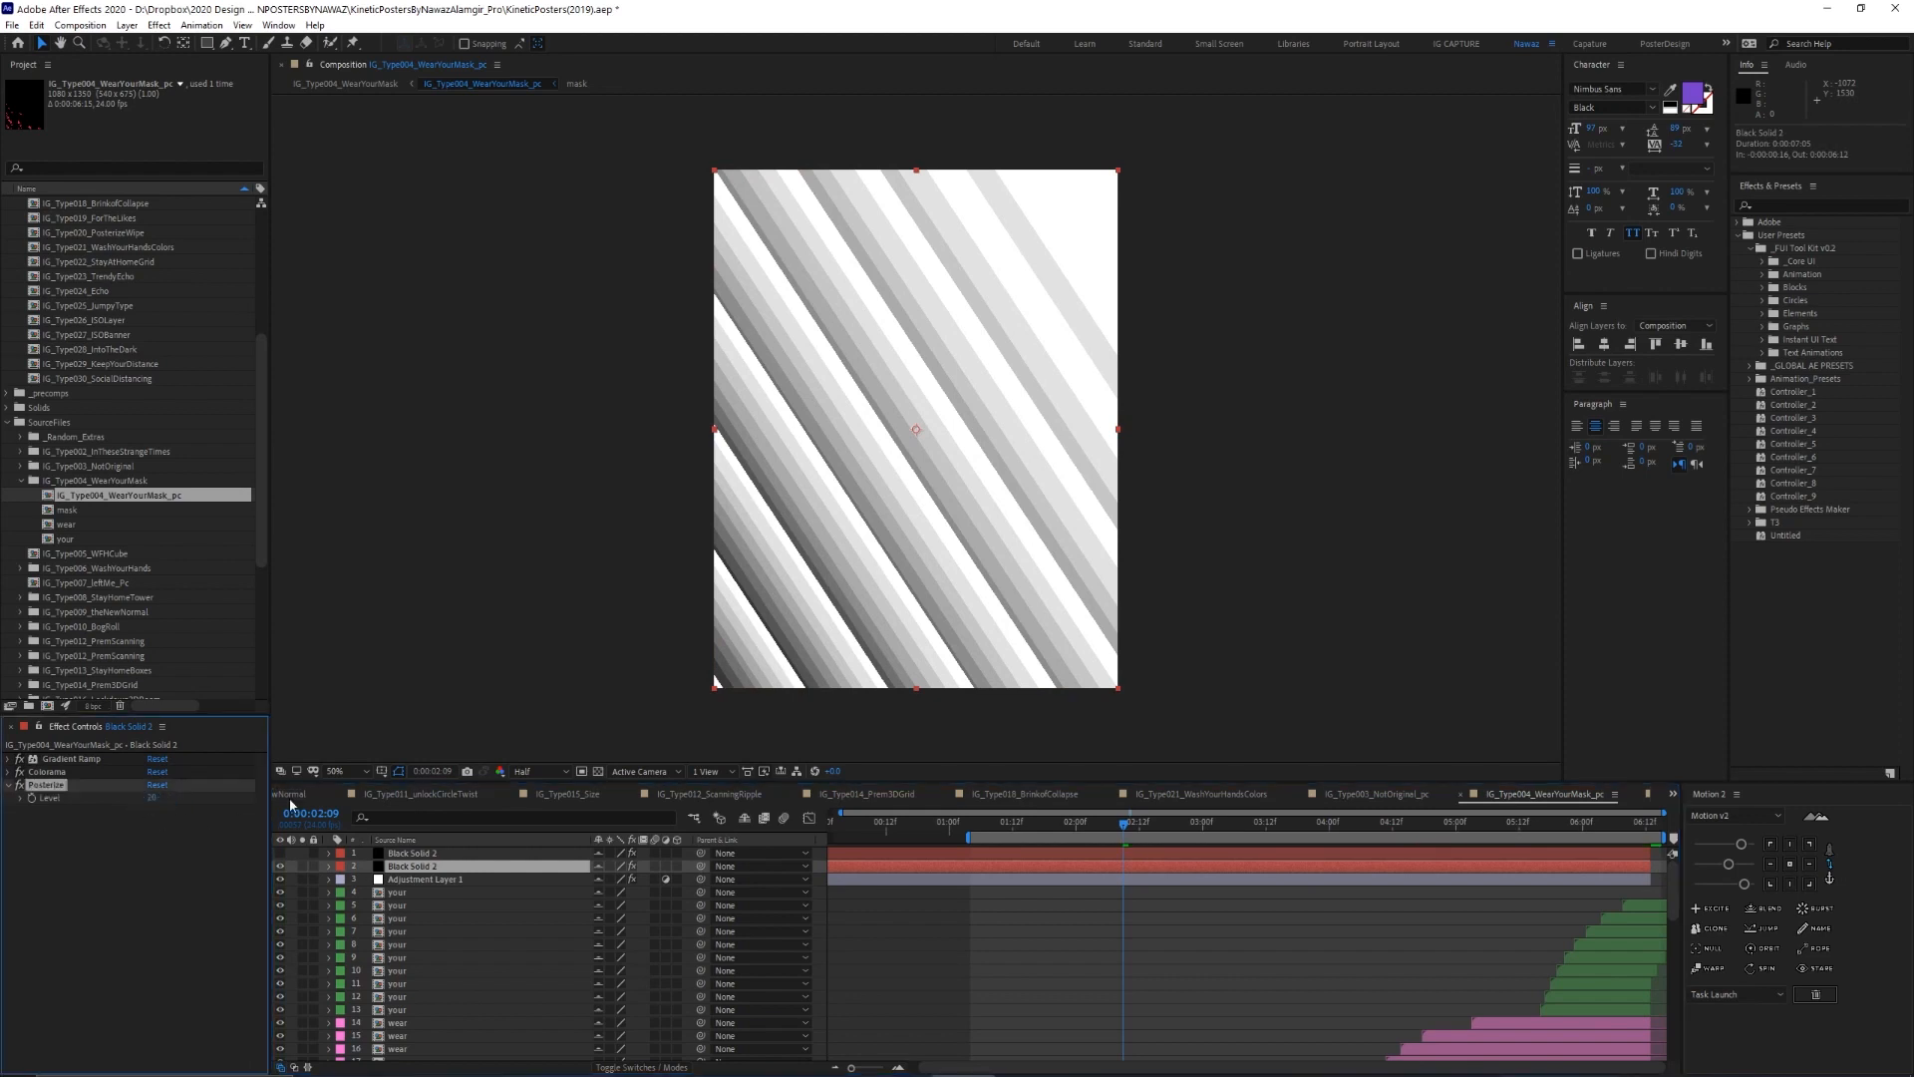
Set Colorama's Cycle Repetitions to 20 on the second Black Solid 2, and hide that solid
left_click(8, 773)
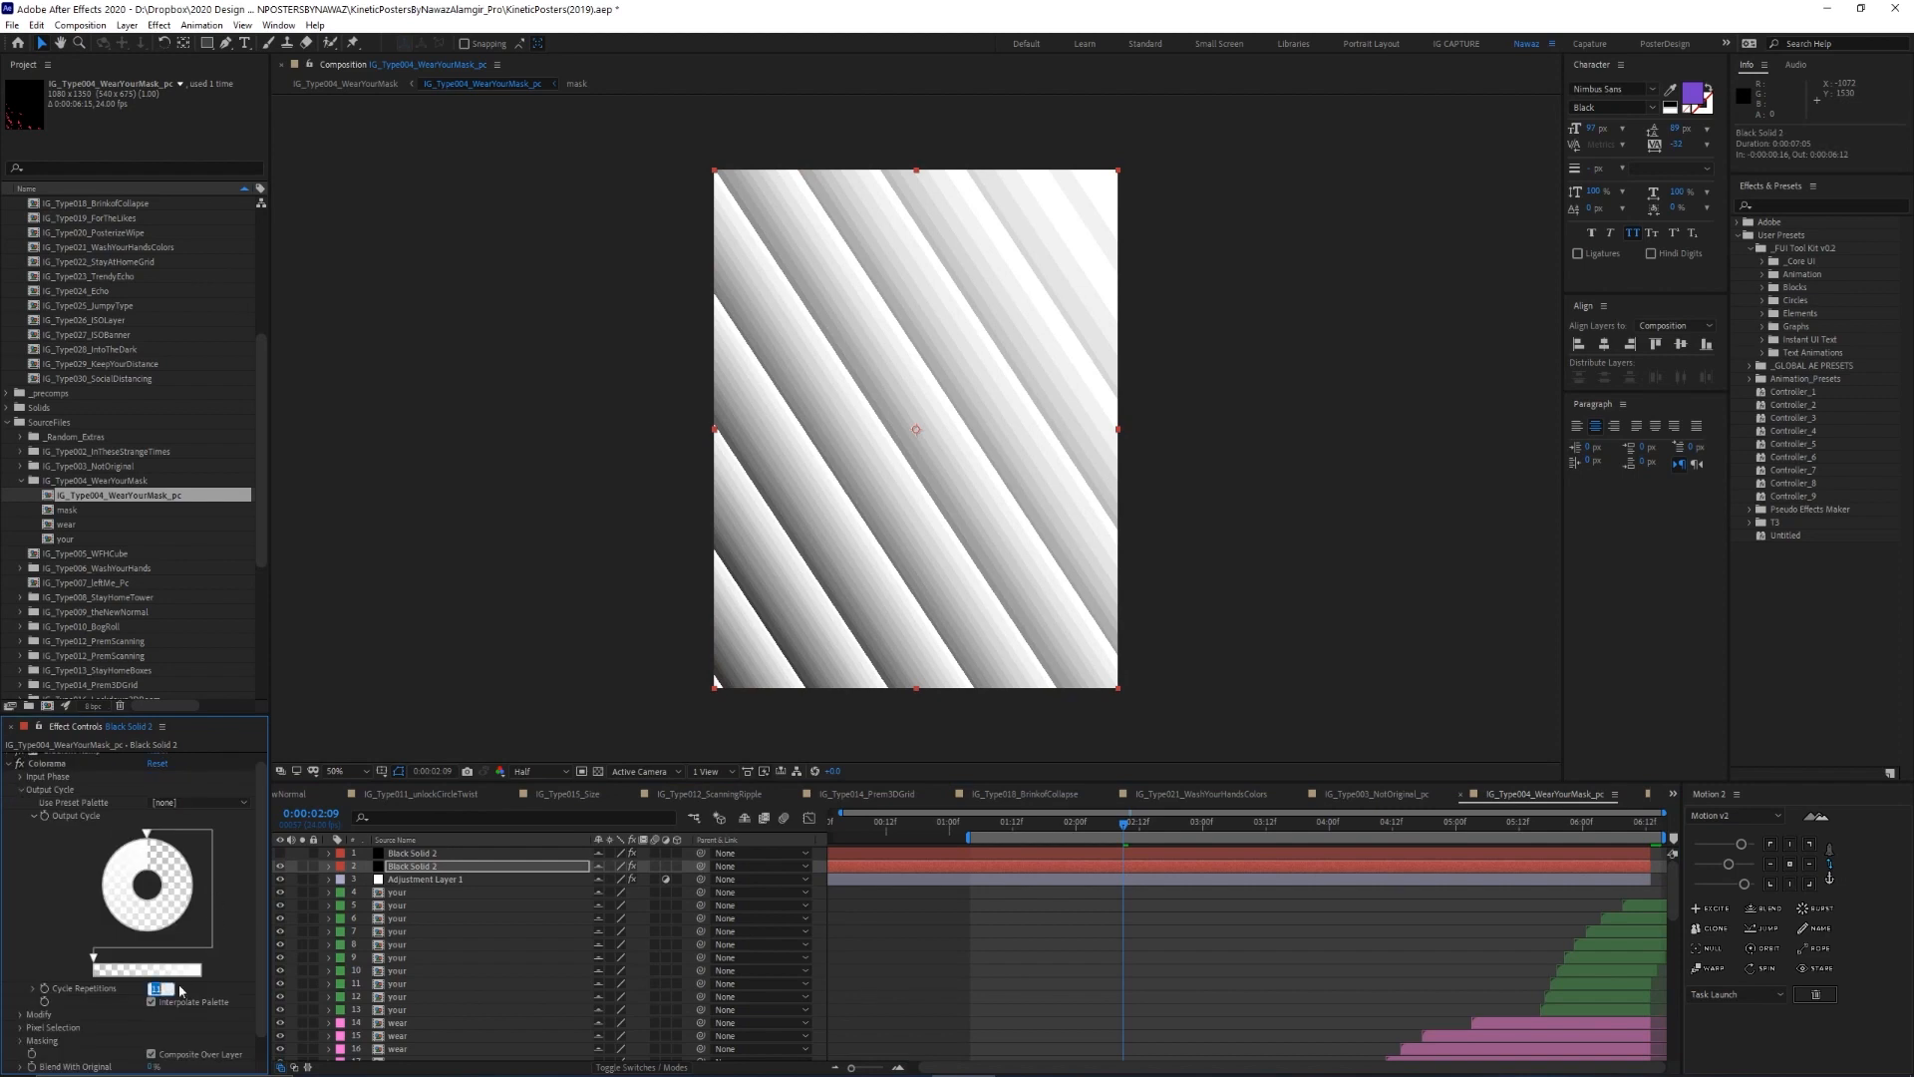
type("20")
key("Return")
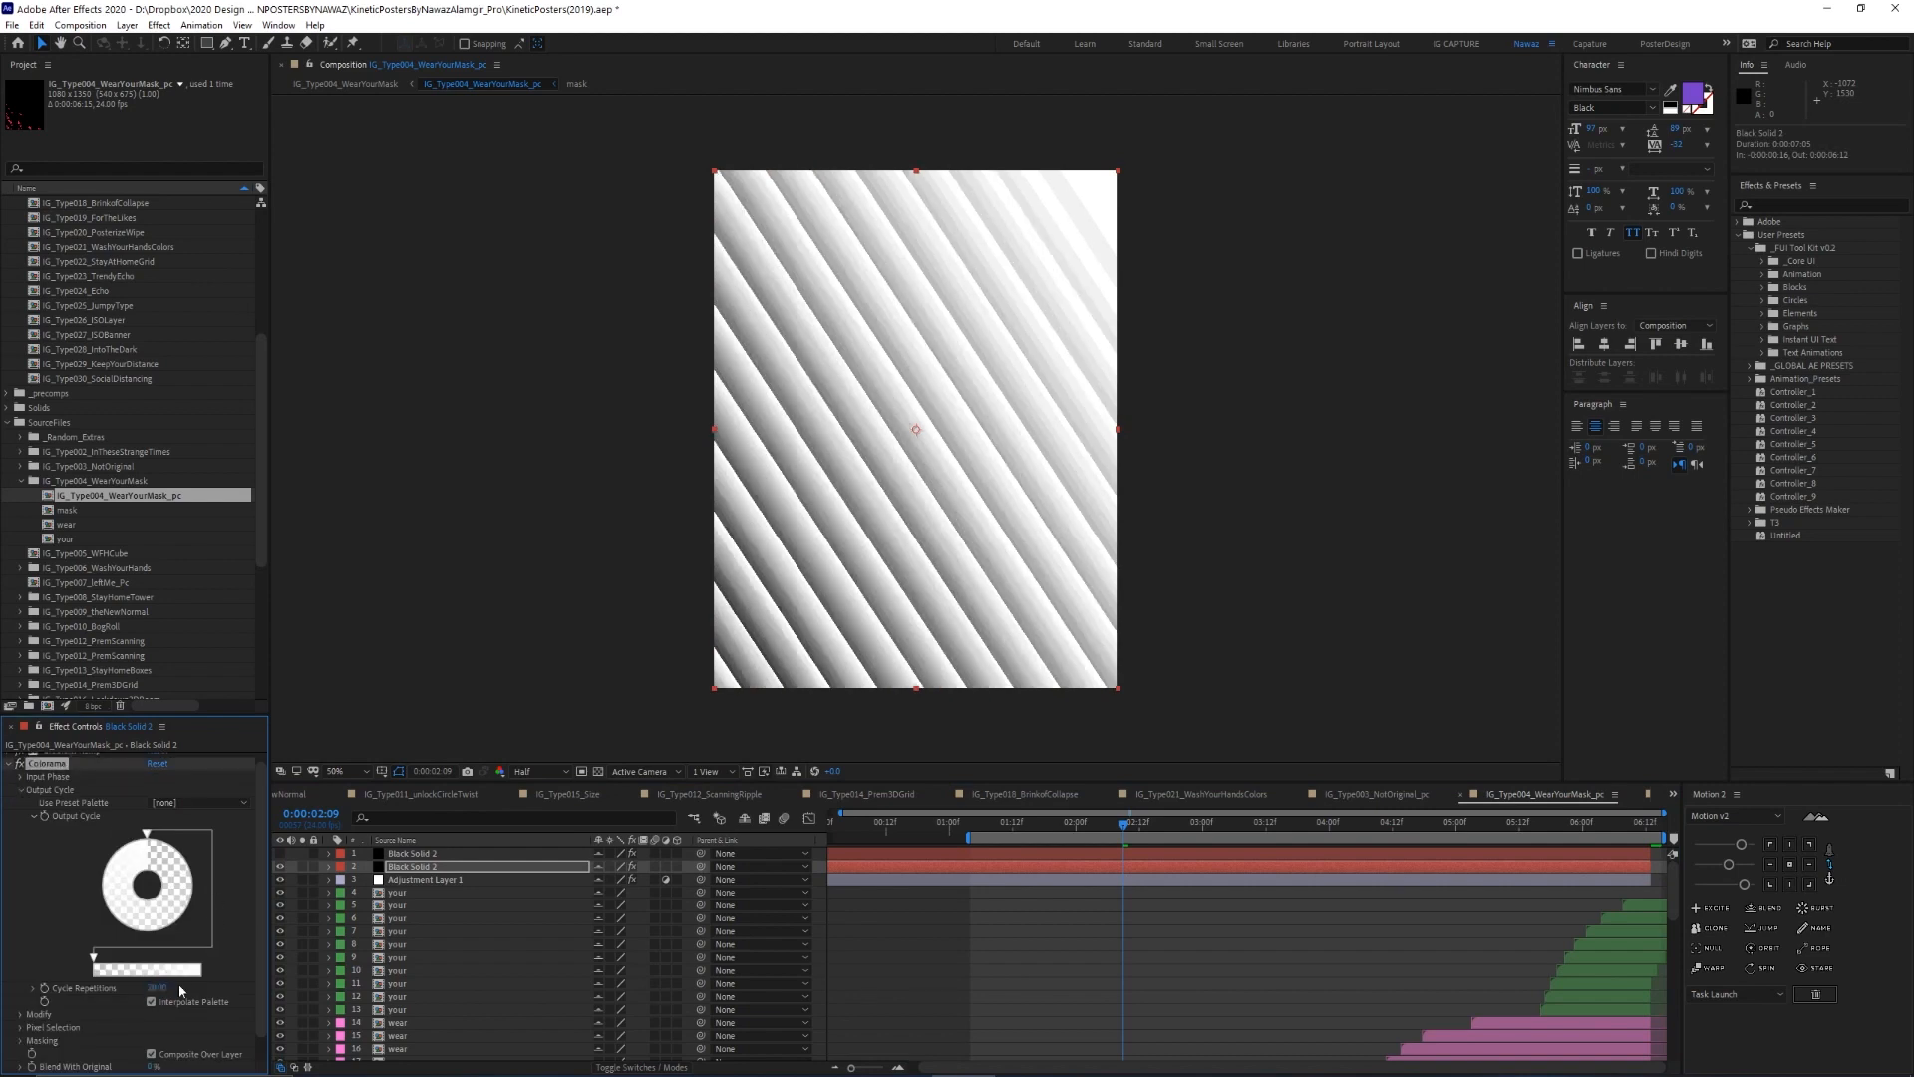
left_click(283, 871)
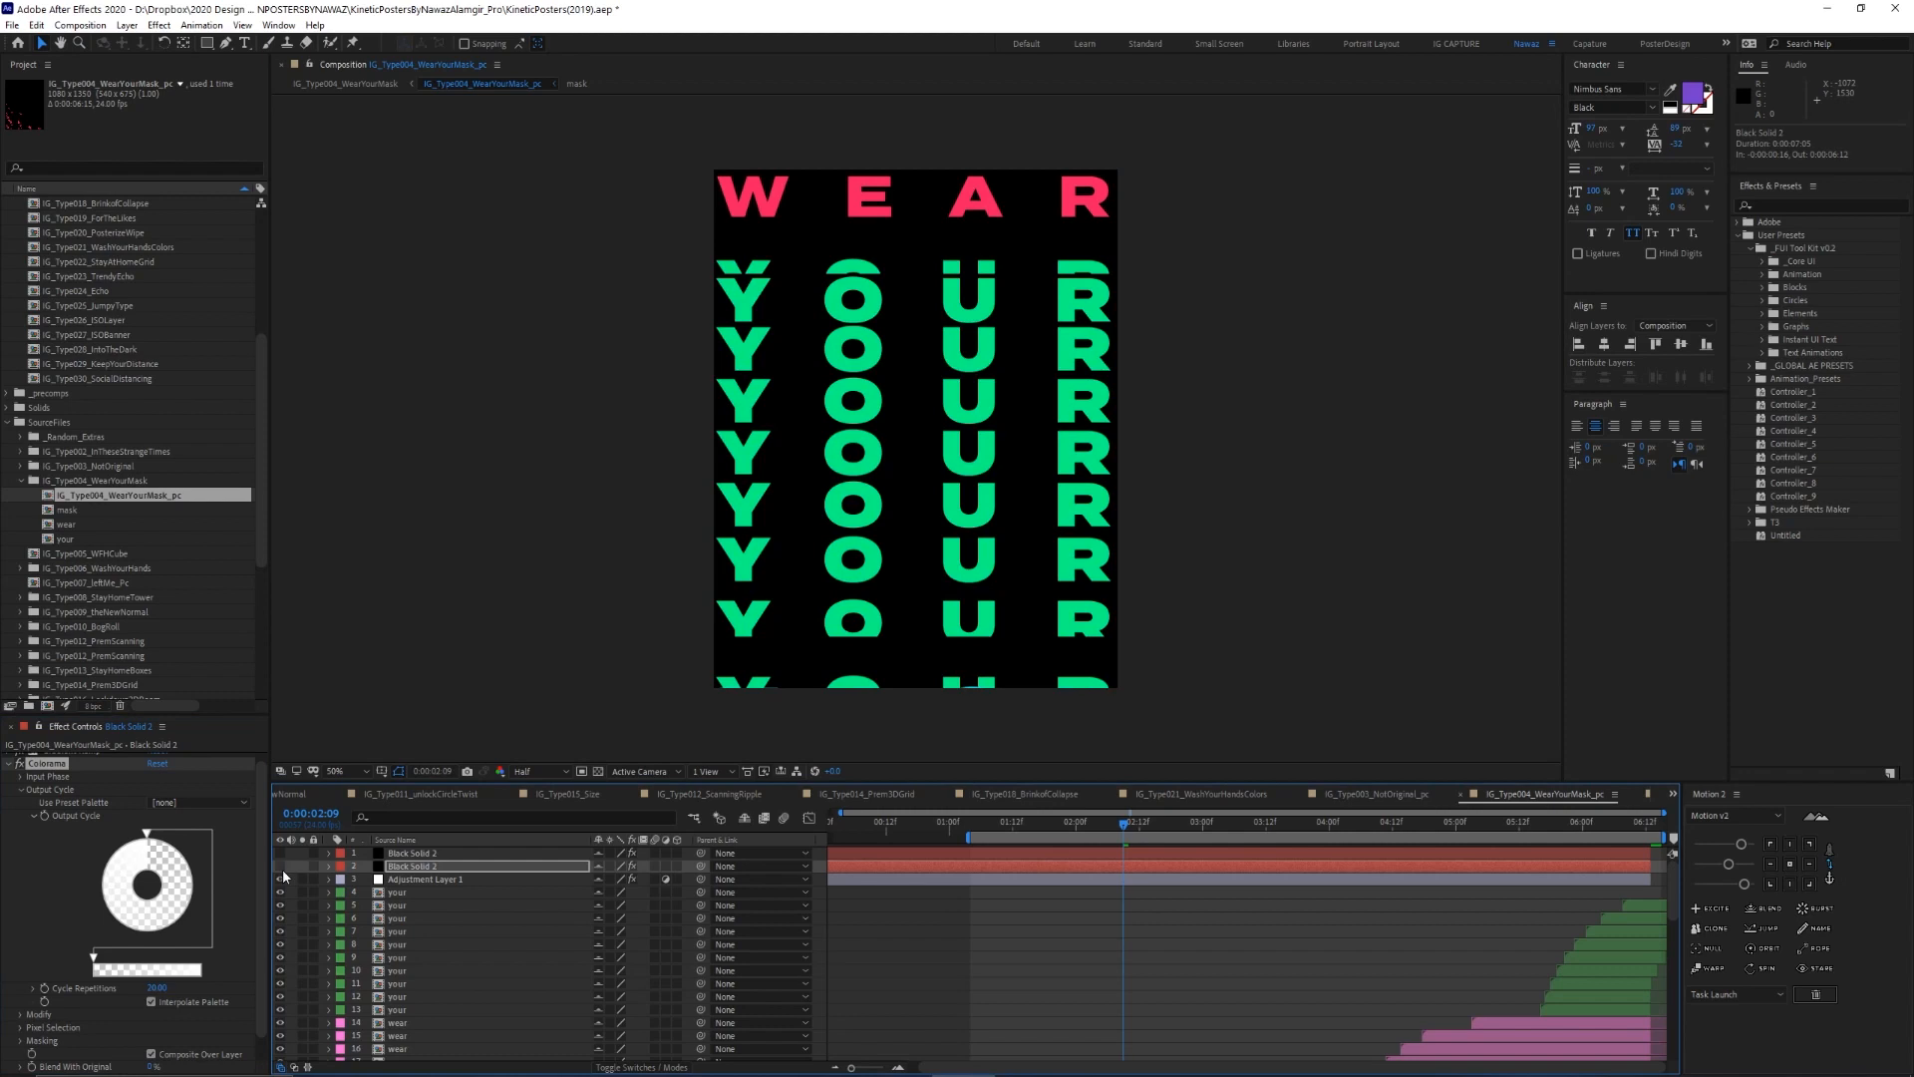
Set the Time Displacement Layer of Adjustment Layer 1 to 2. Black Solid 2 and preview the animation
key("space")
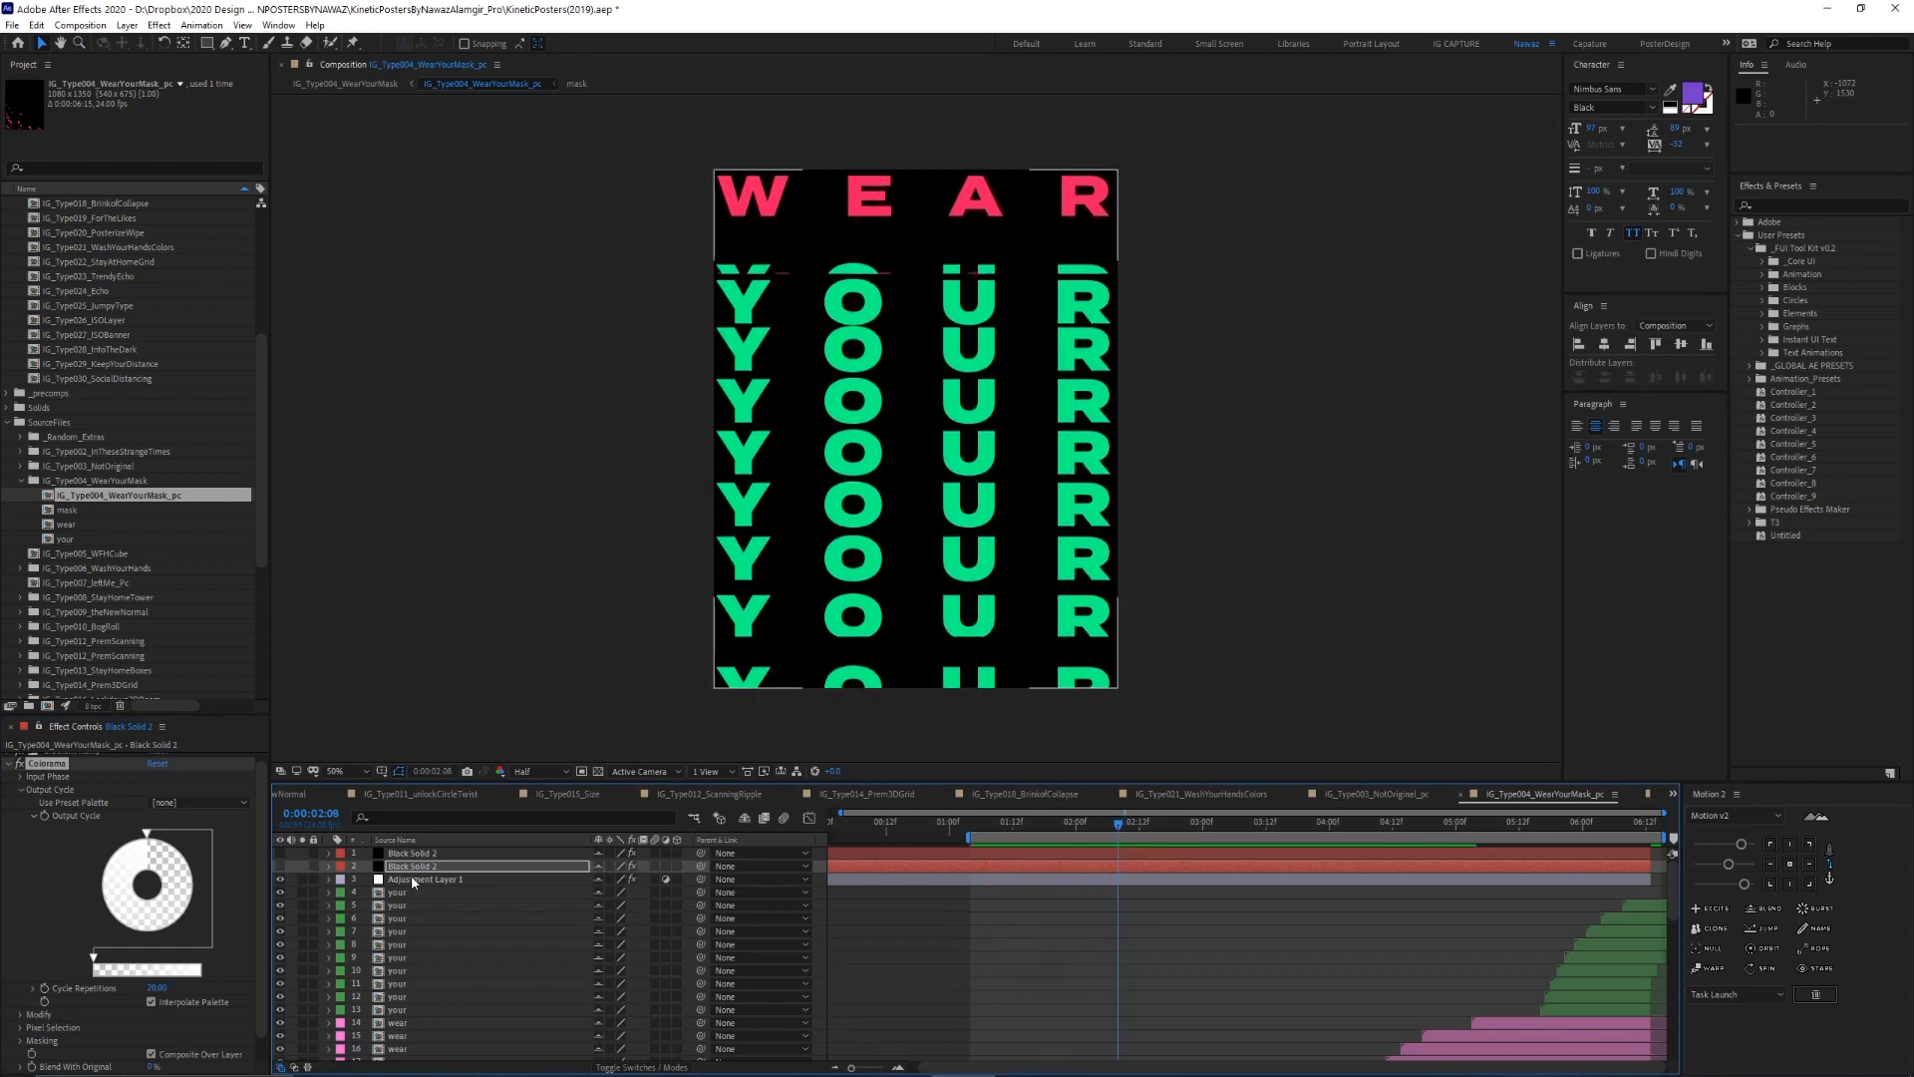
left_click(410, 877)
left_click(177, 769)
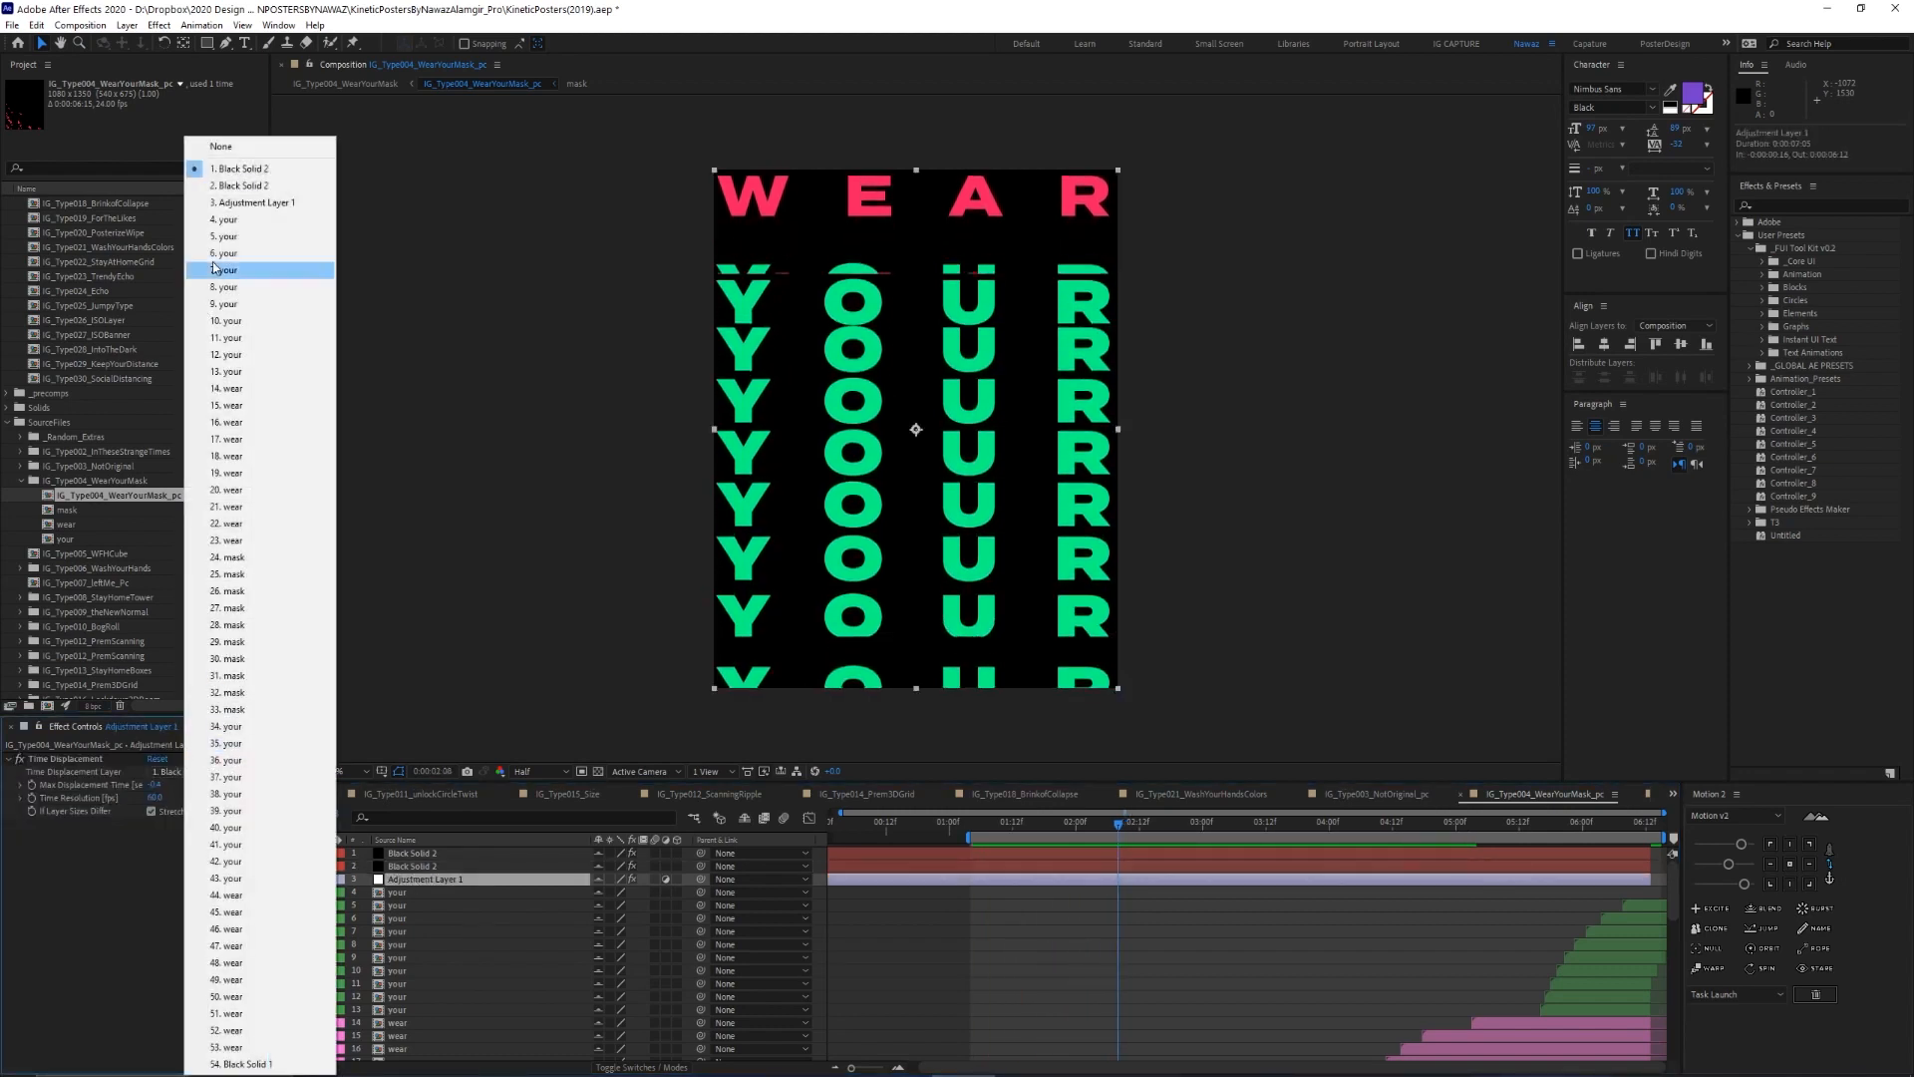
left_click(249, 184)
key("space")
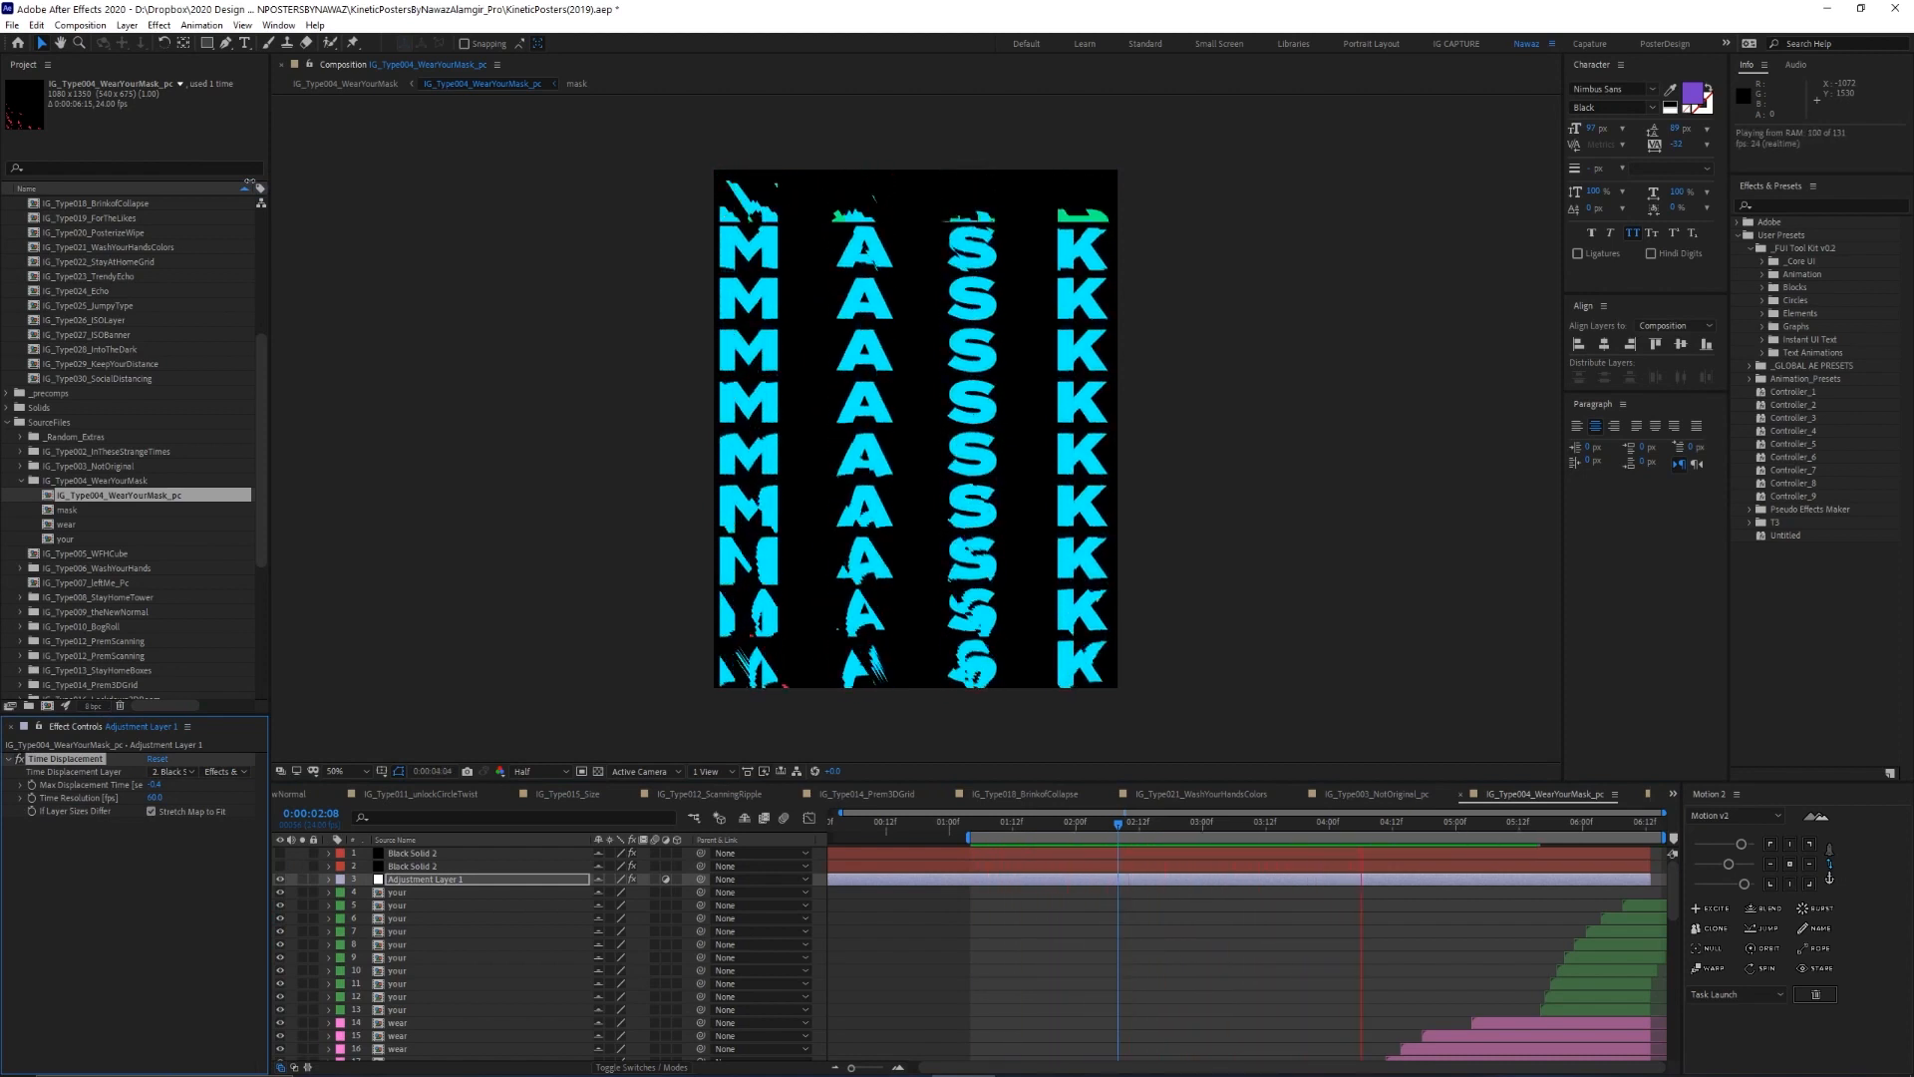
key("space")
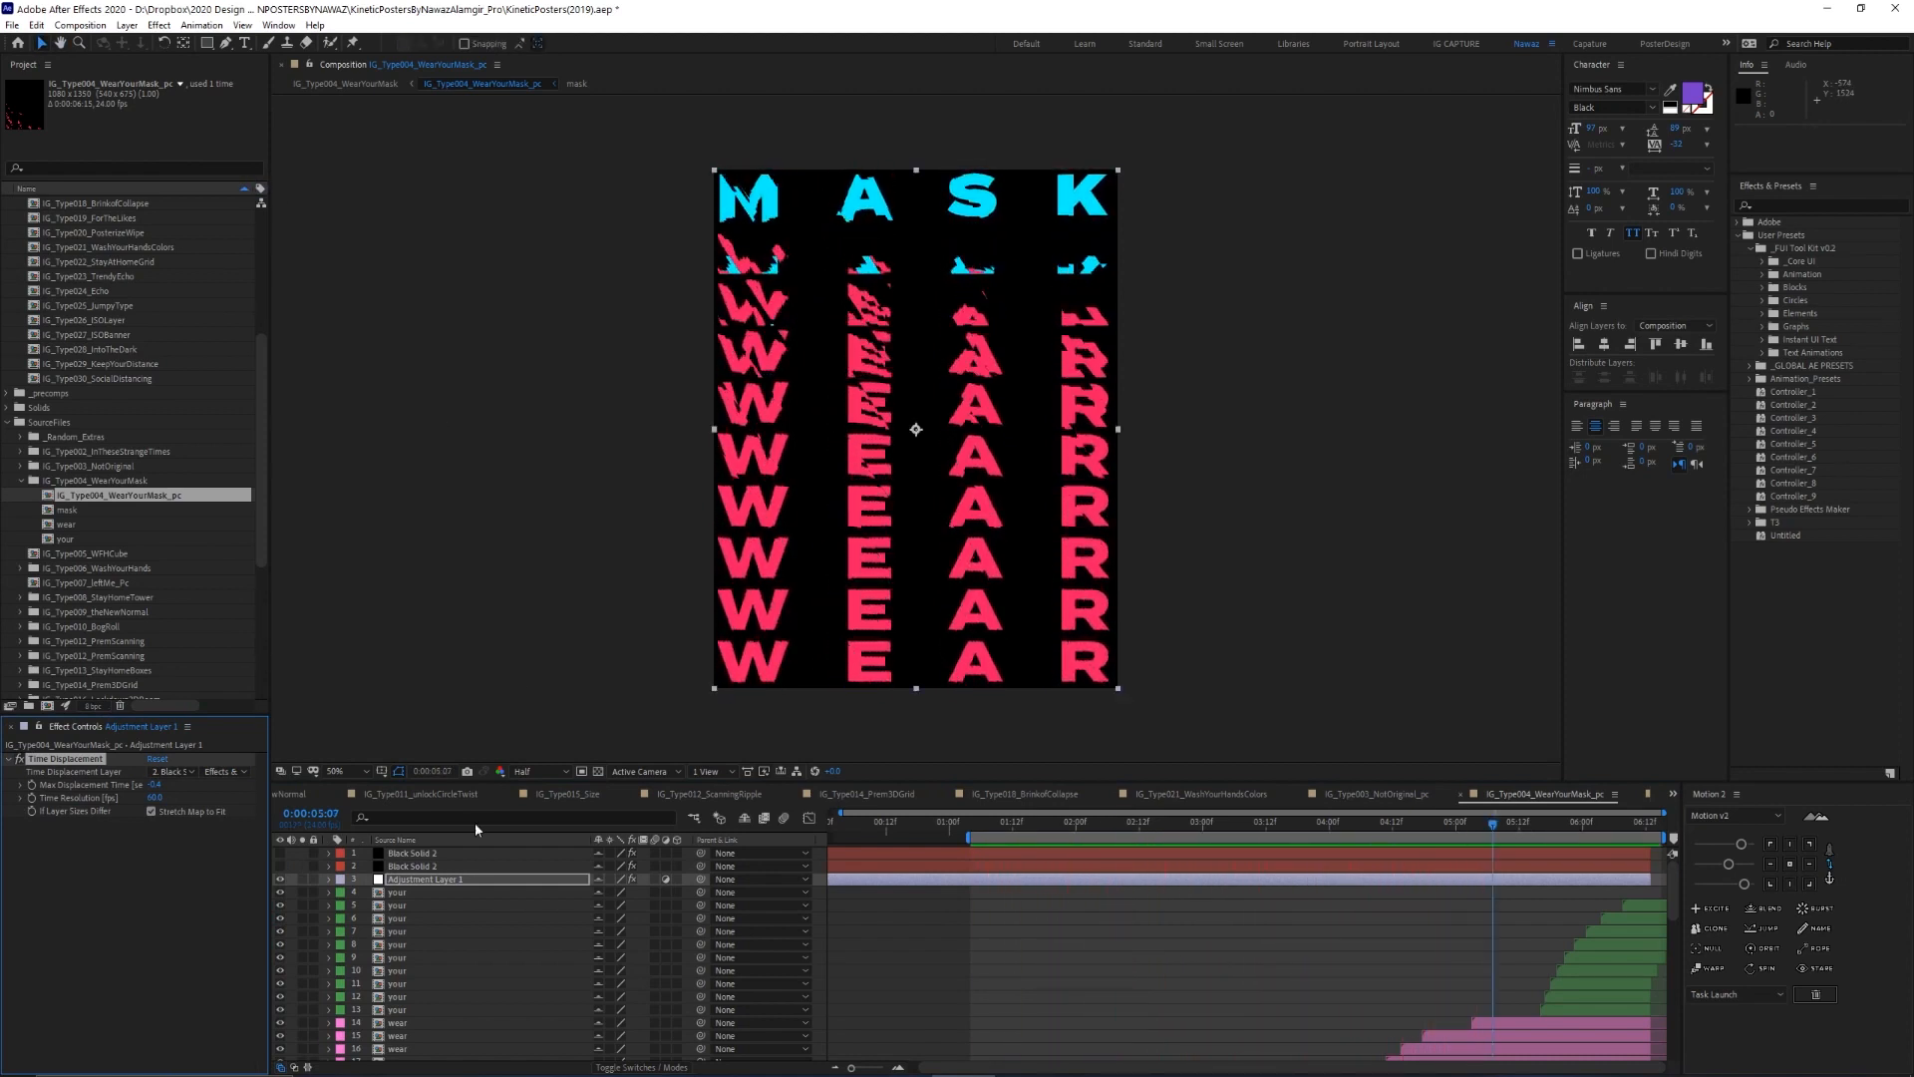
Collapse Colorama on the second Black Solid 2 and set its Posterize Level to 11
left_click(413, 868)
left_click(163, 995)
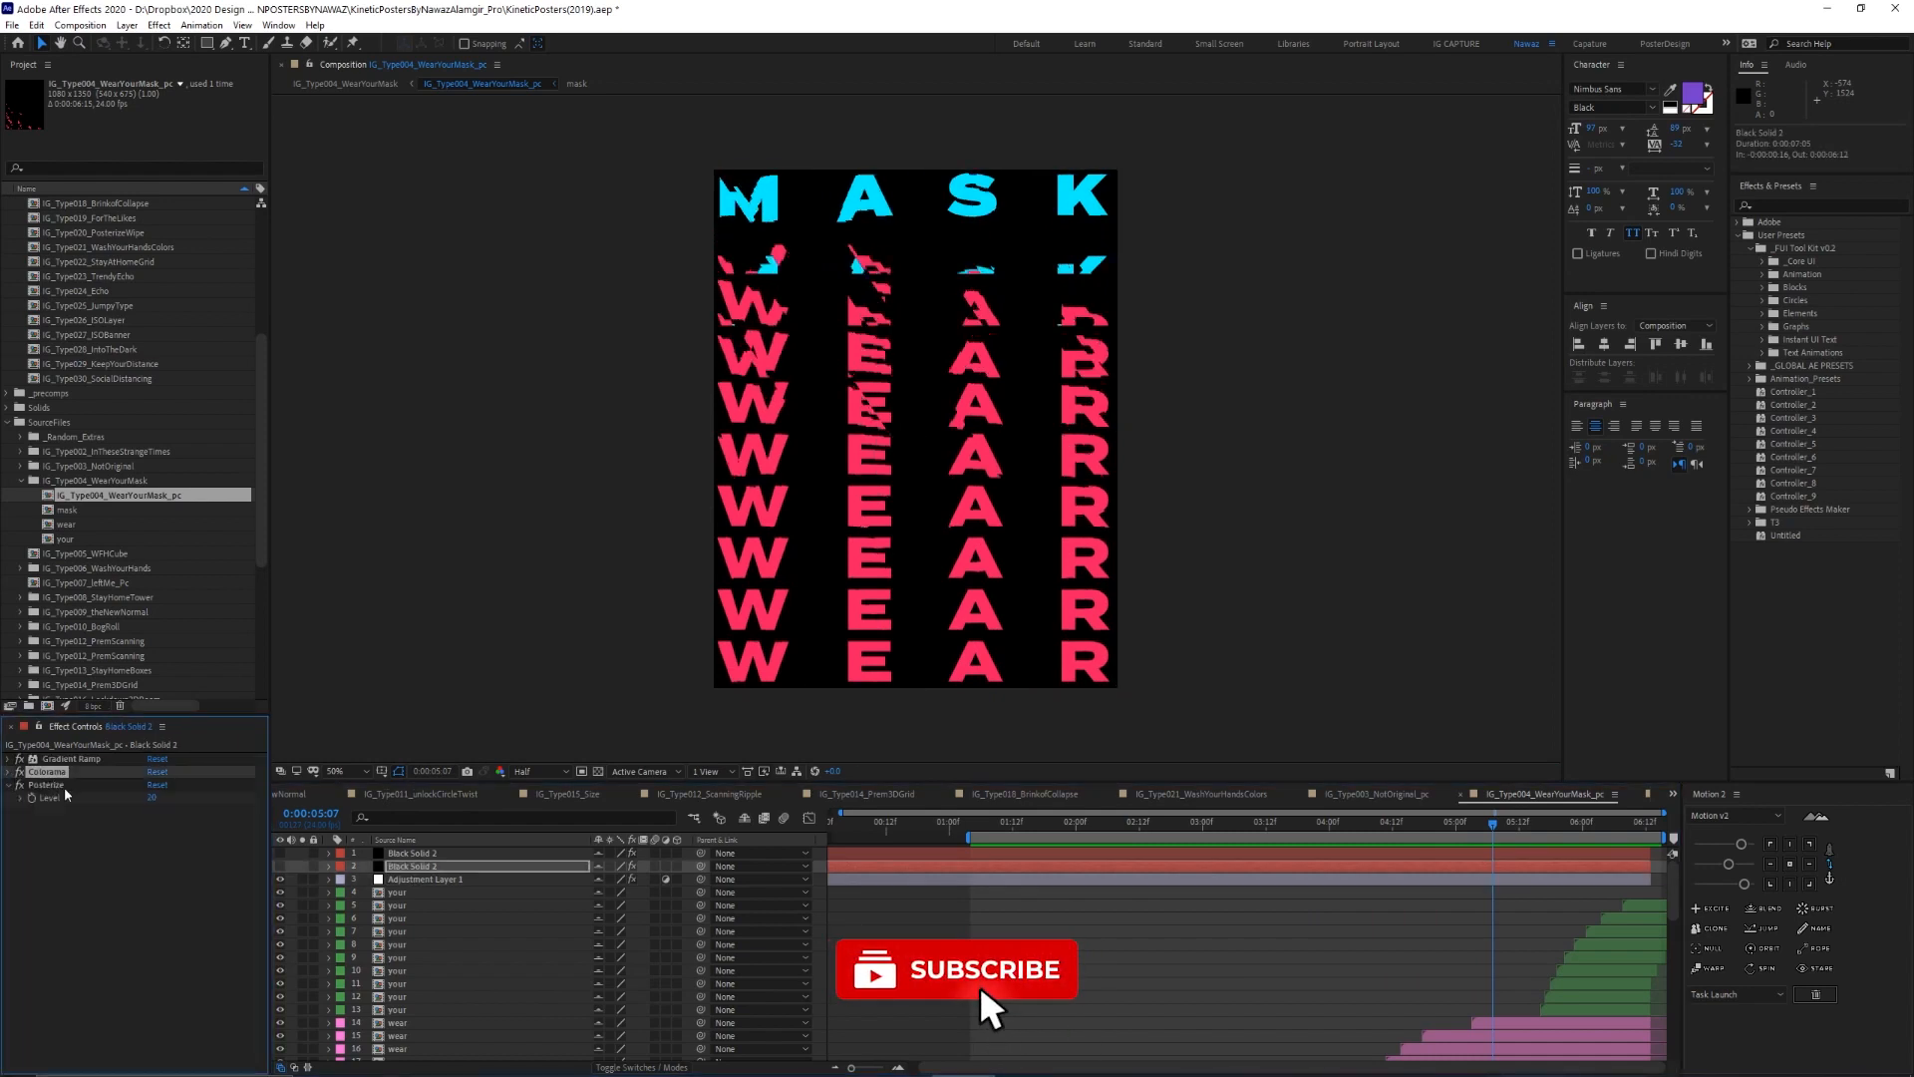
left_click(150, 798)
type("11")
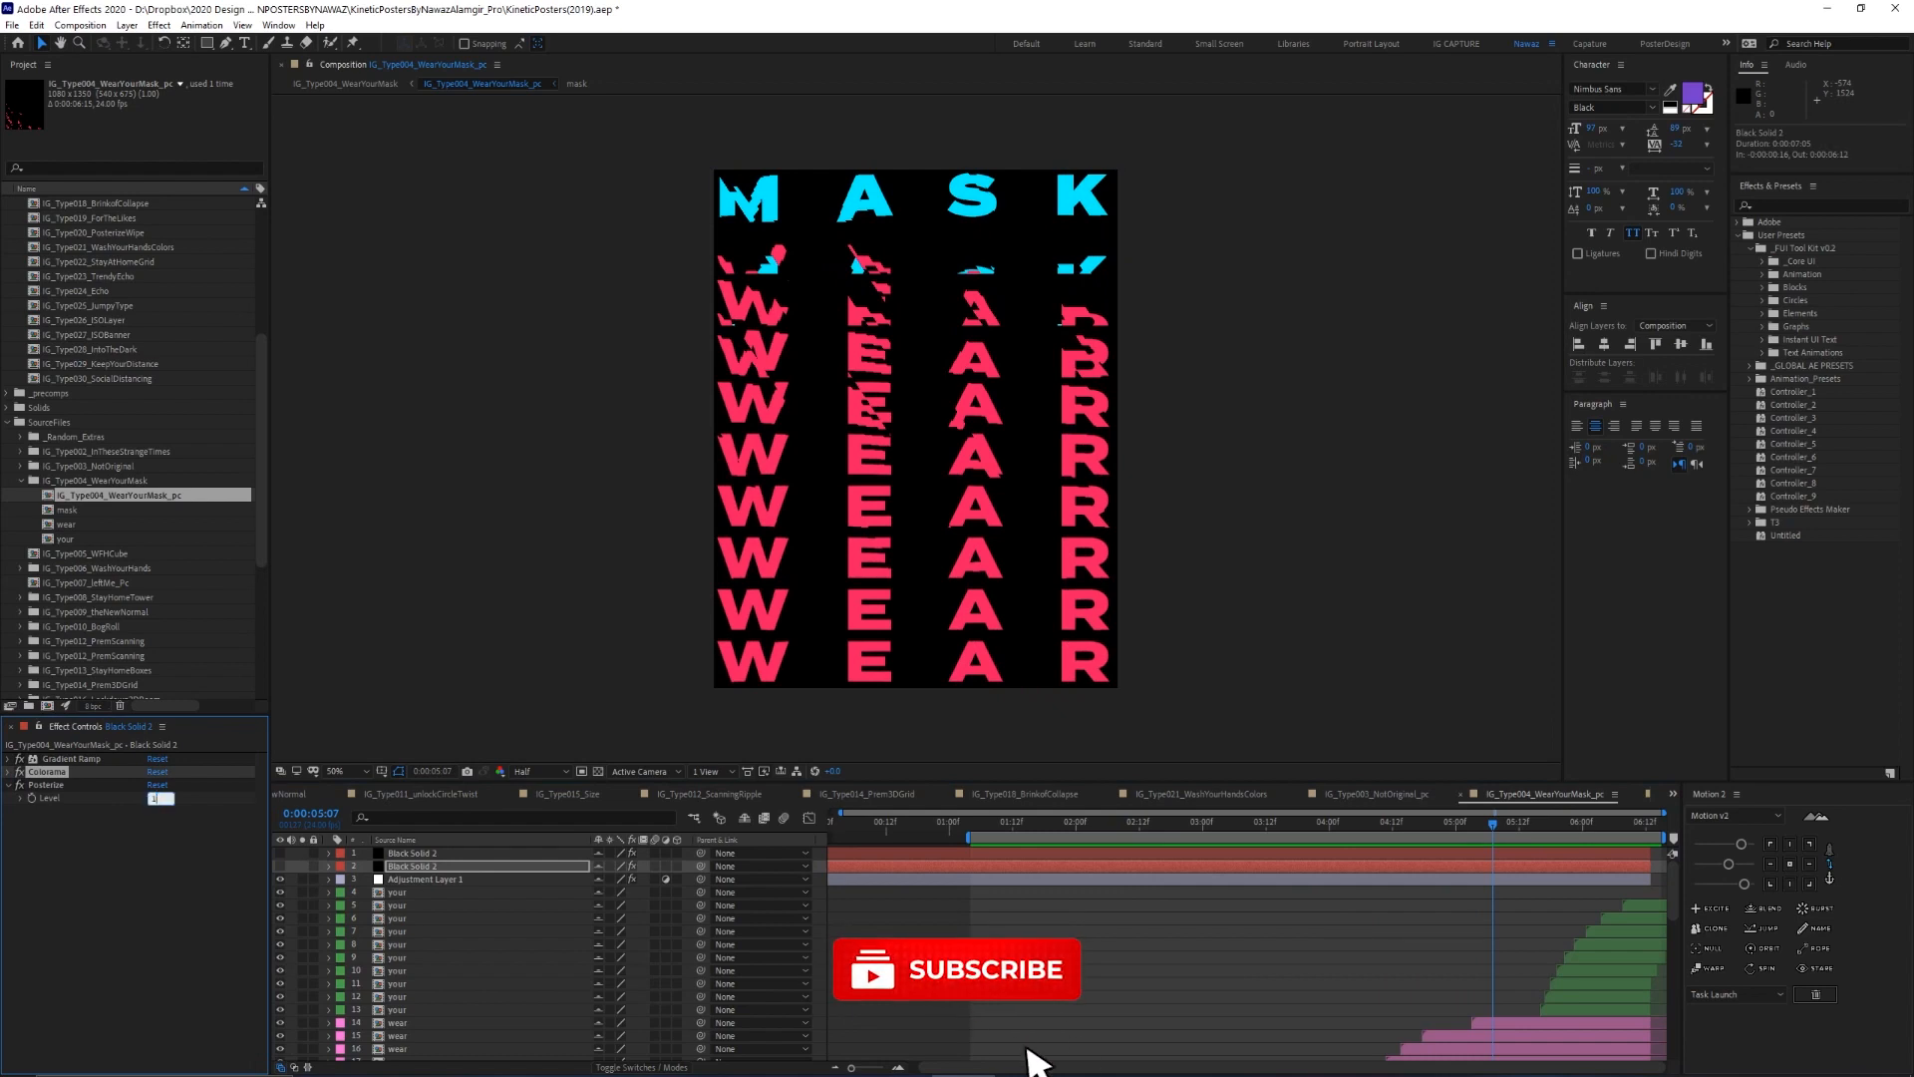
left_click(256, 808)
Try swapping the Gradient Ramp colors on the second Black Solid 2, preview the result, and swap them back
left_click(10, 759)
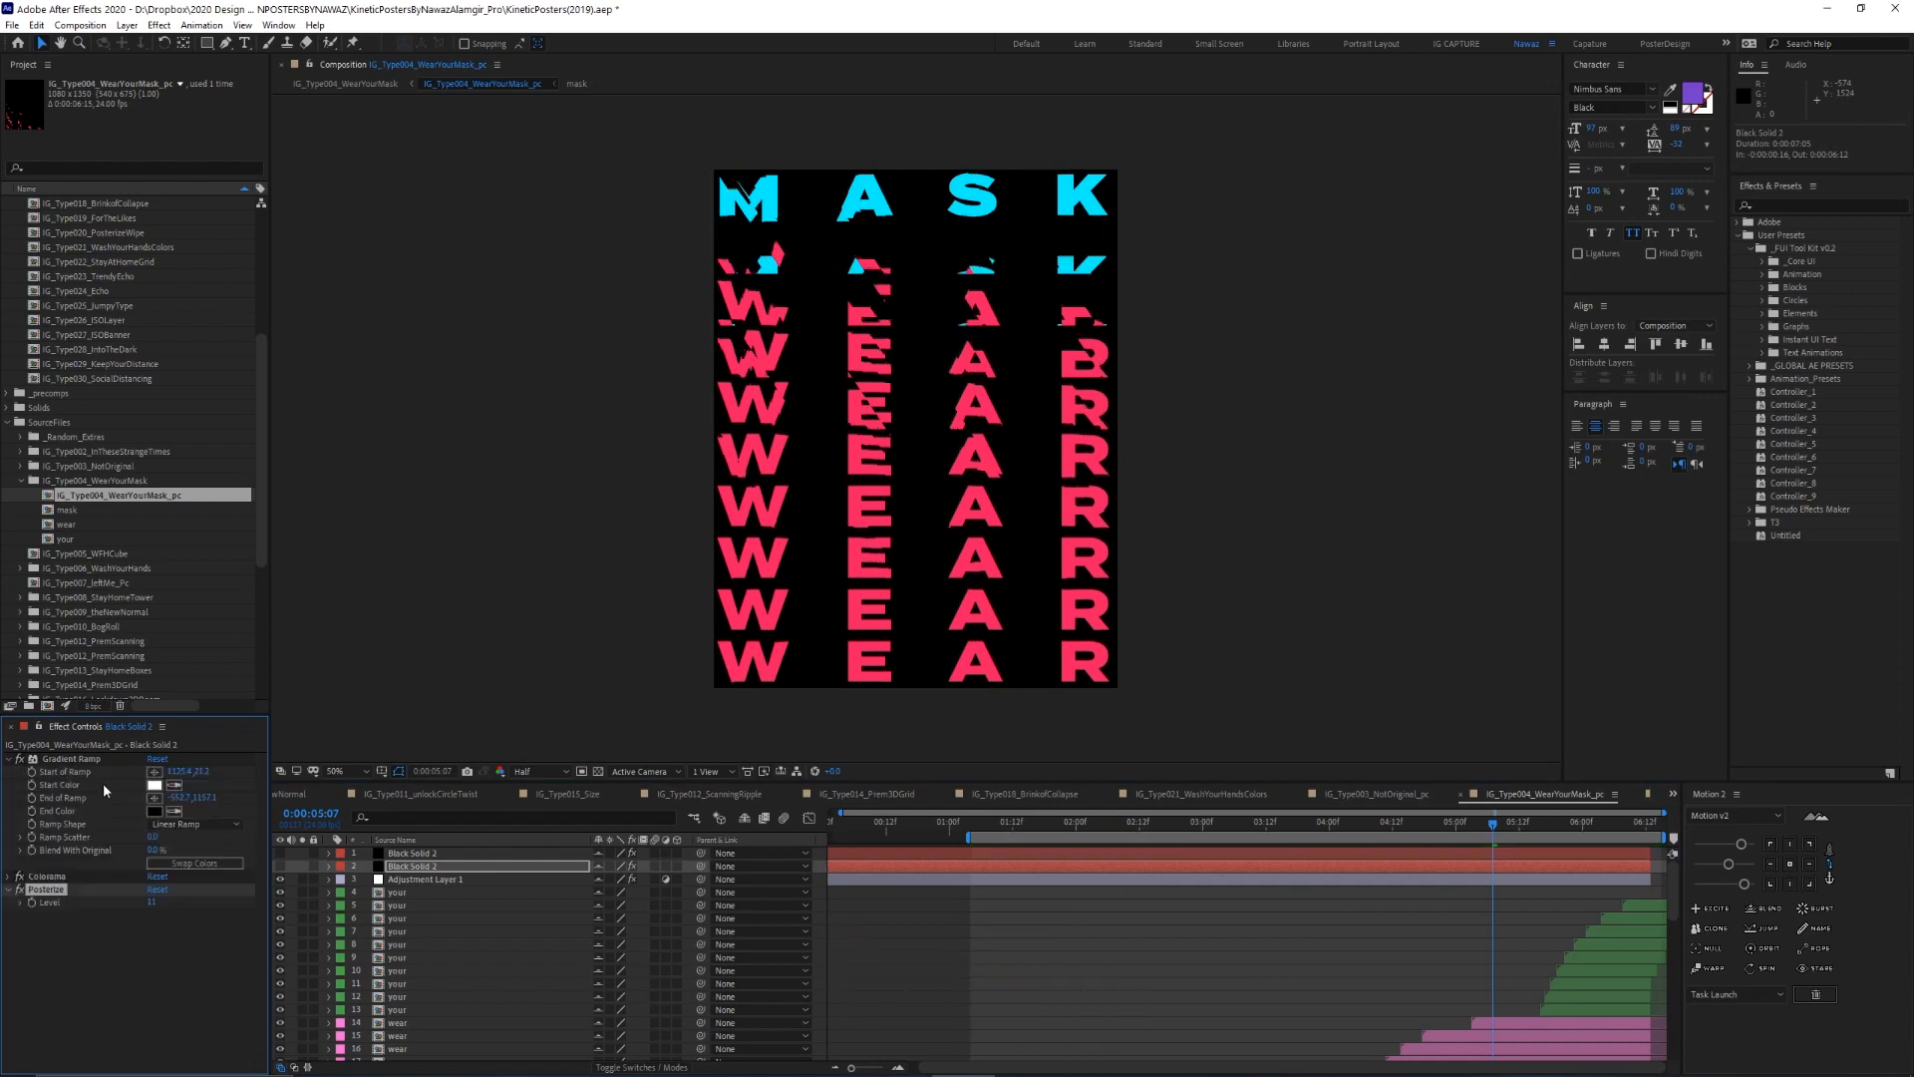
left_click(202, 864)
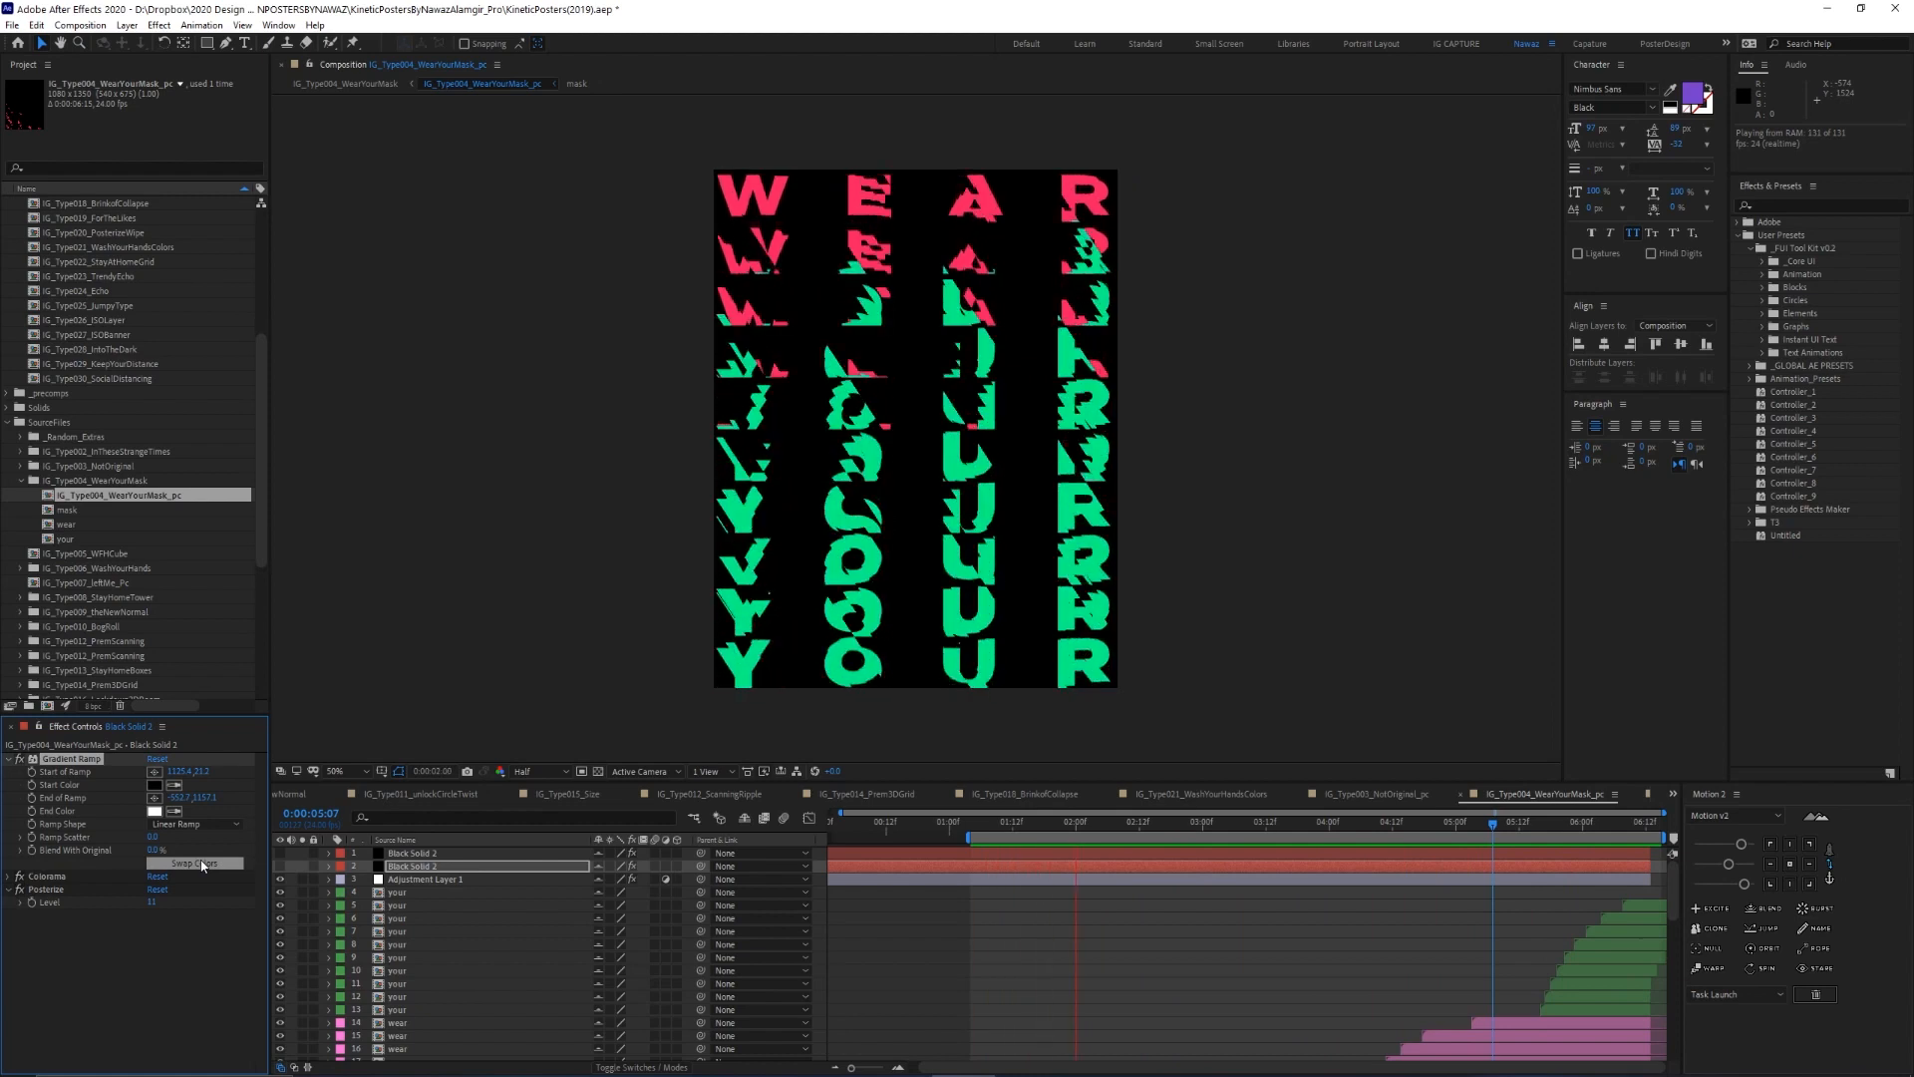
left_click(203, 863)
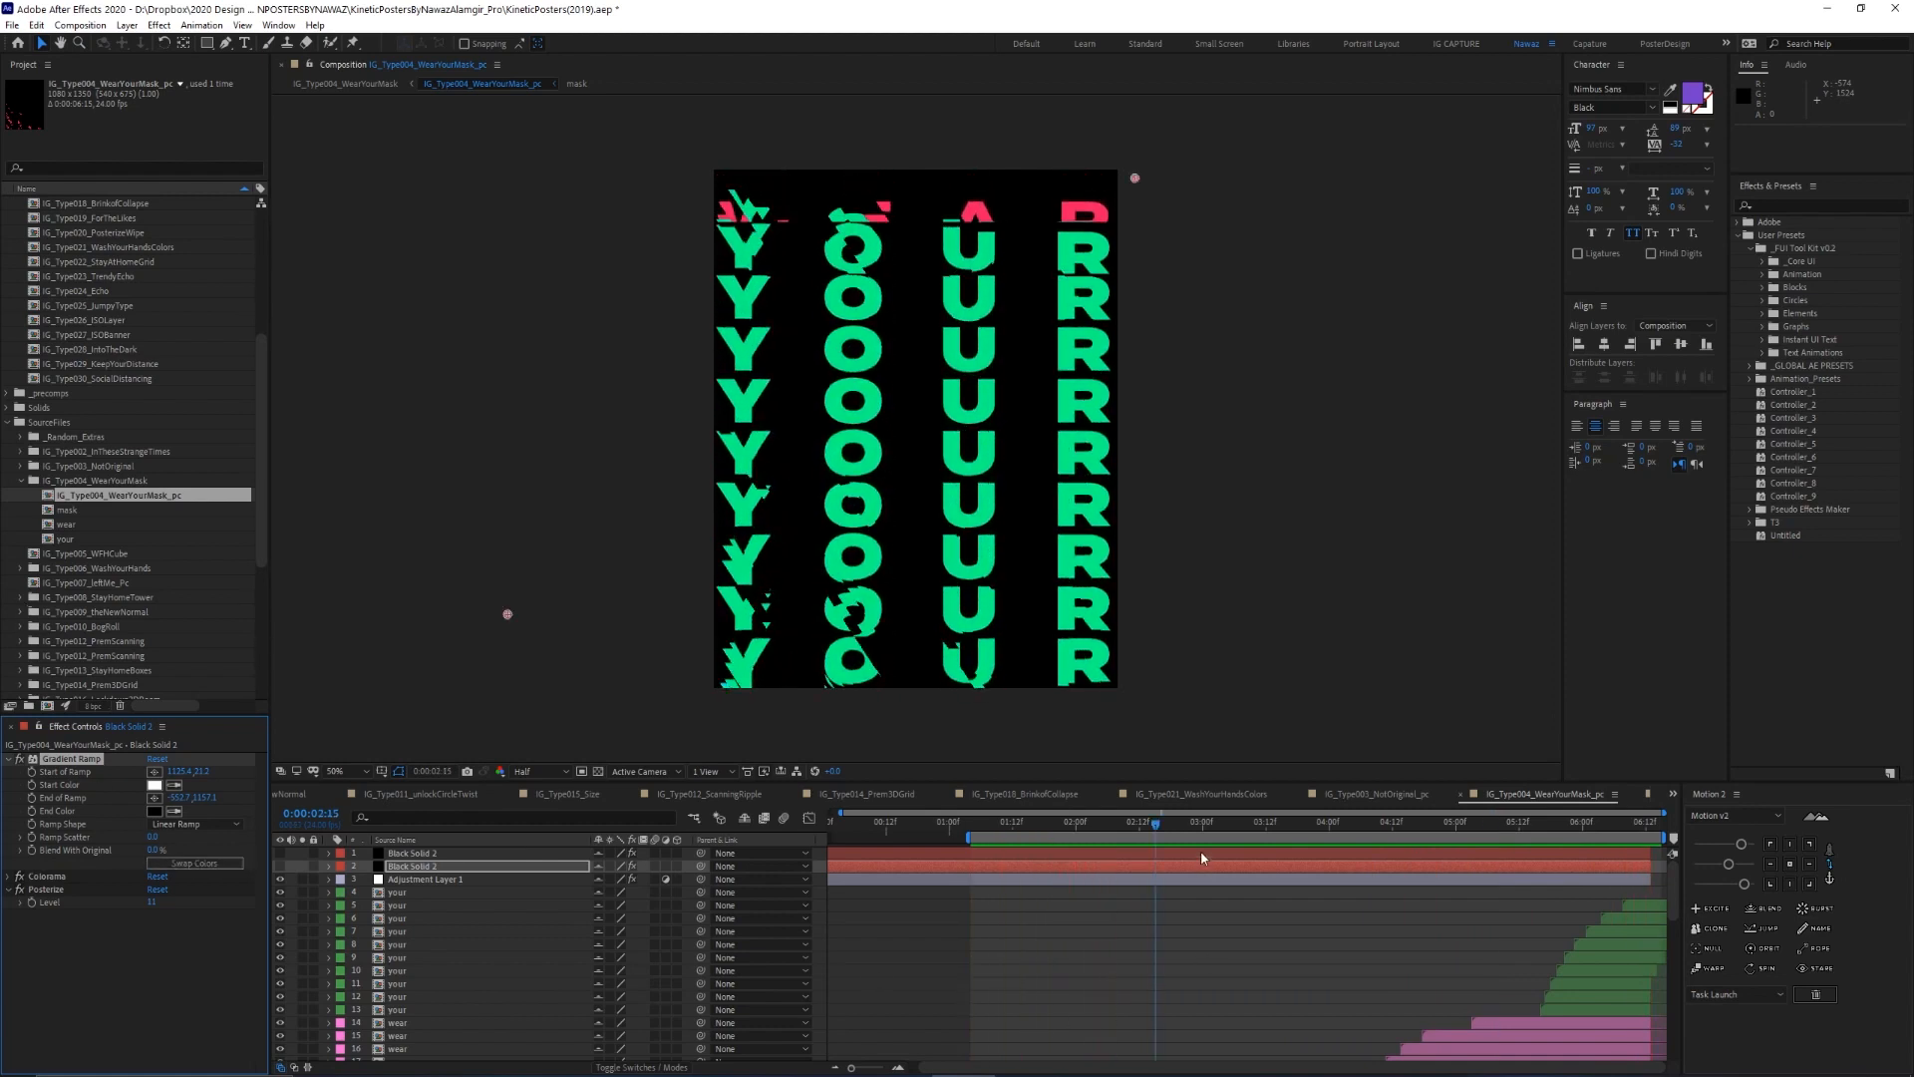
Open the IG_Type005_WFHCube composition and enter the nested cube composition containing its text layers
scroll(243, 383, "up", 5)
scroll(182, 331, "up", 1)
double_click(136, 277)
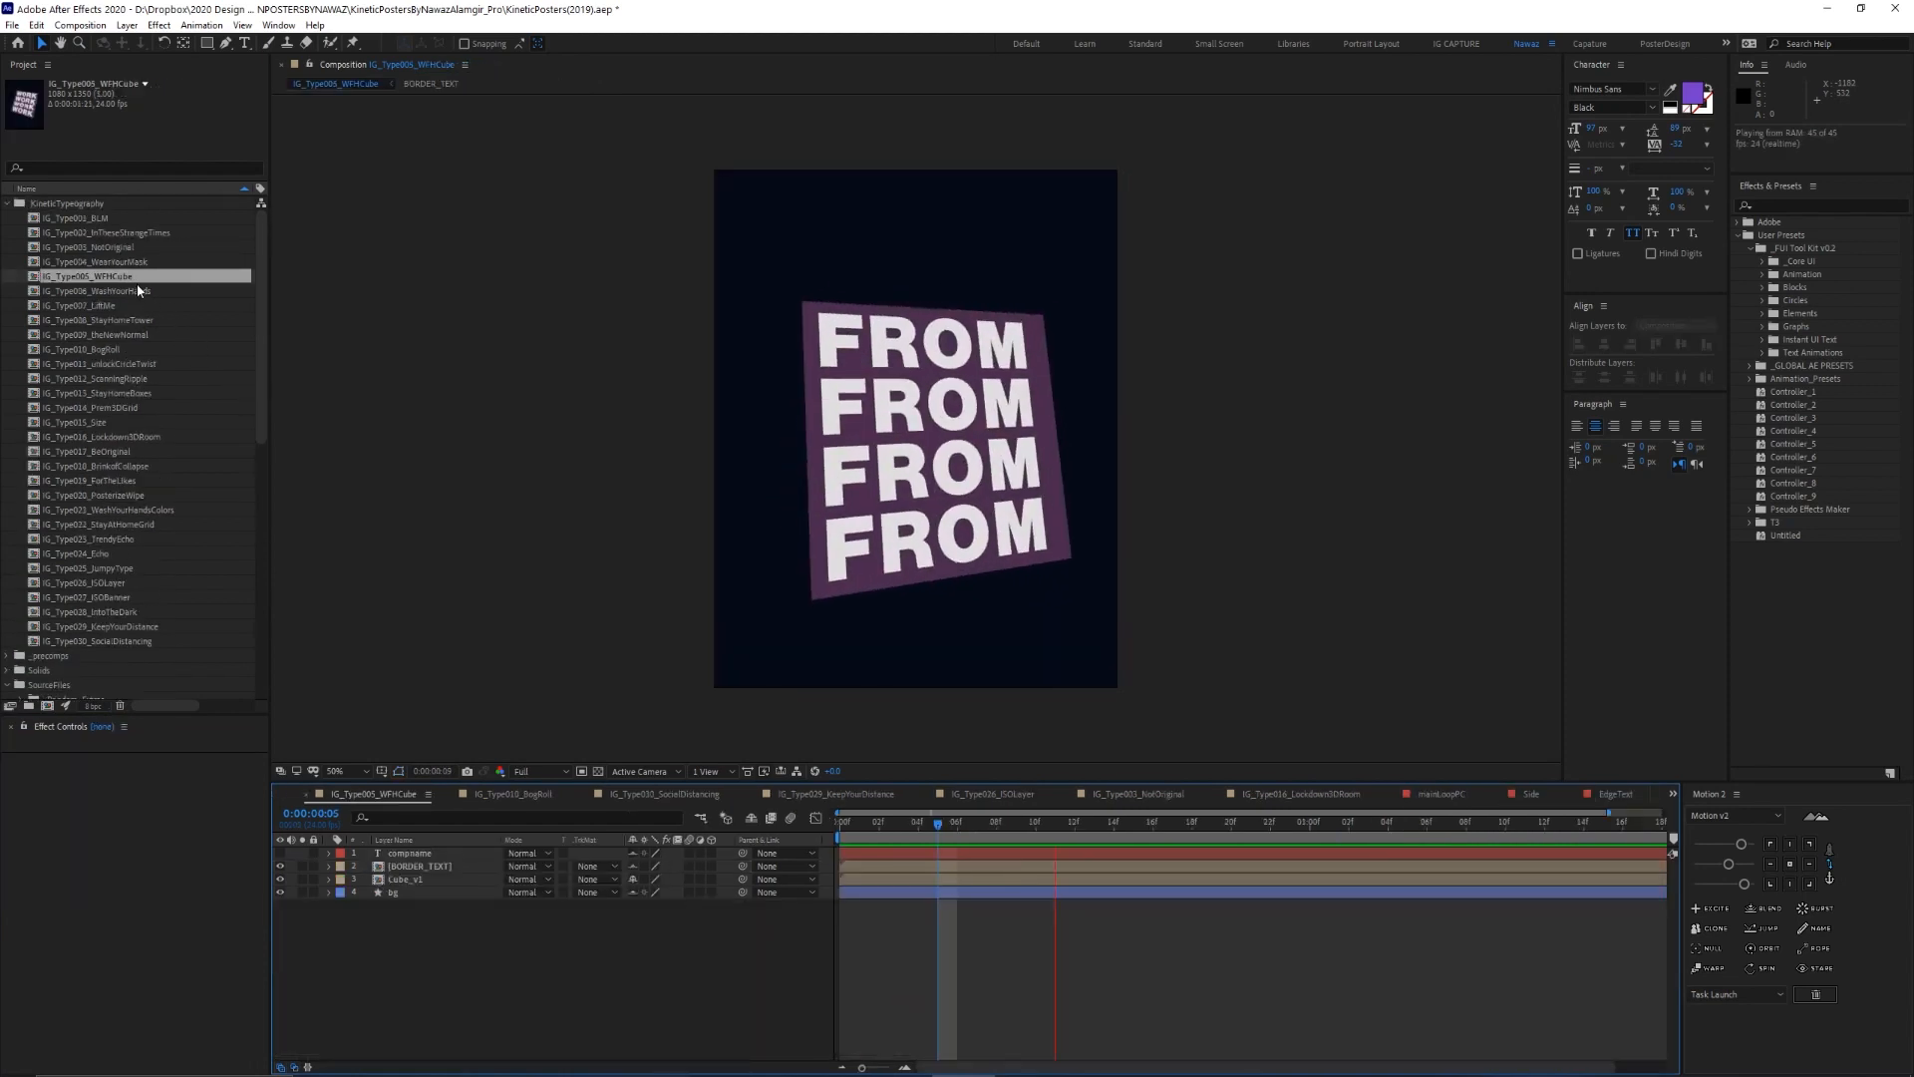
double_click(417, 879)
left_click(419, 880)
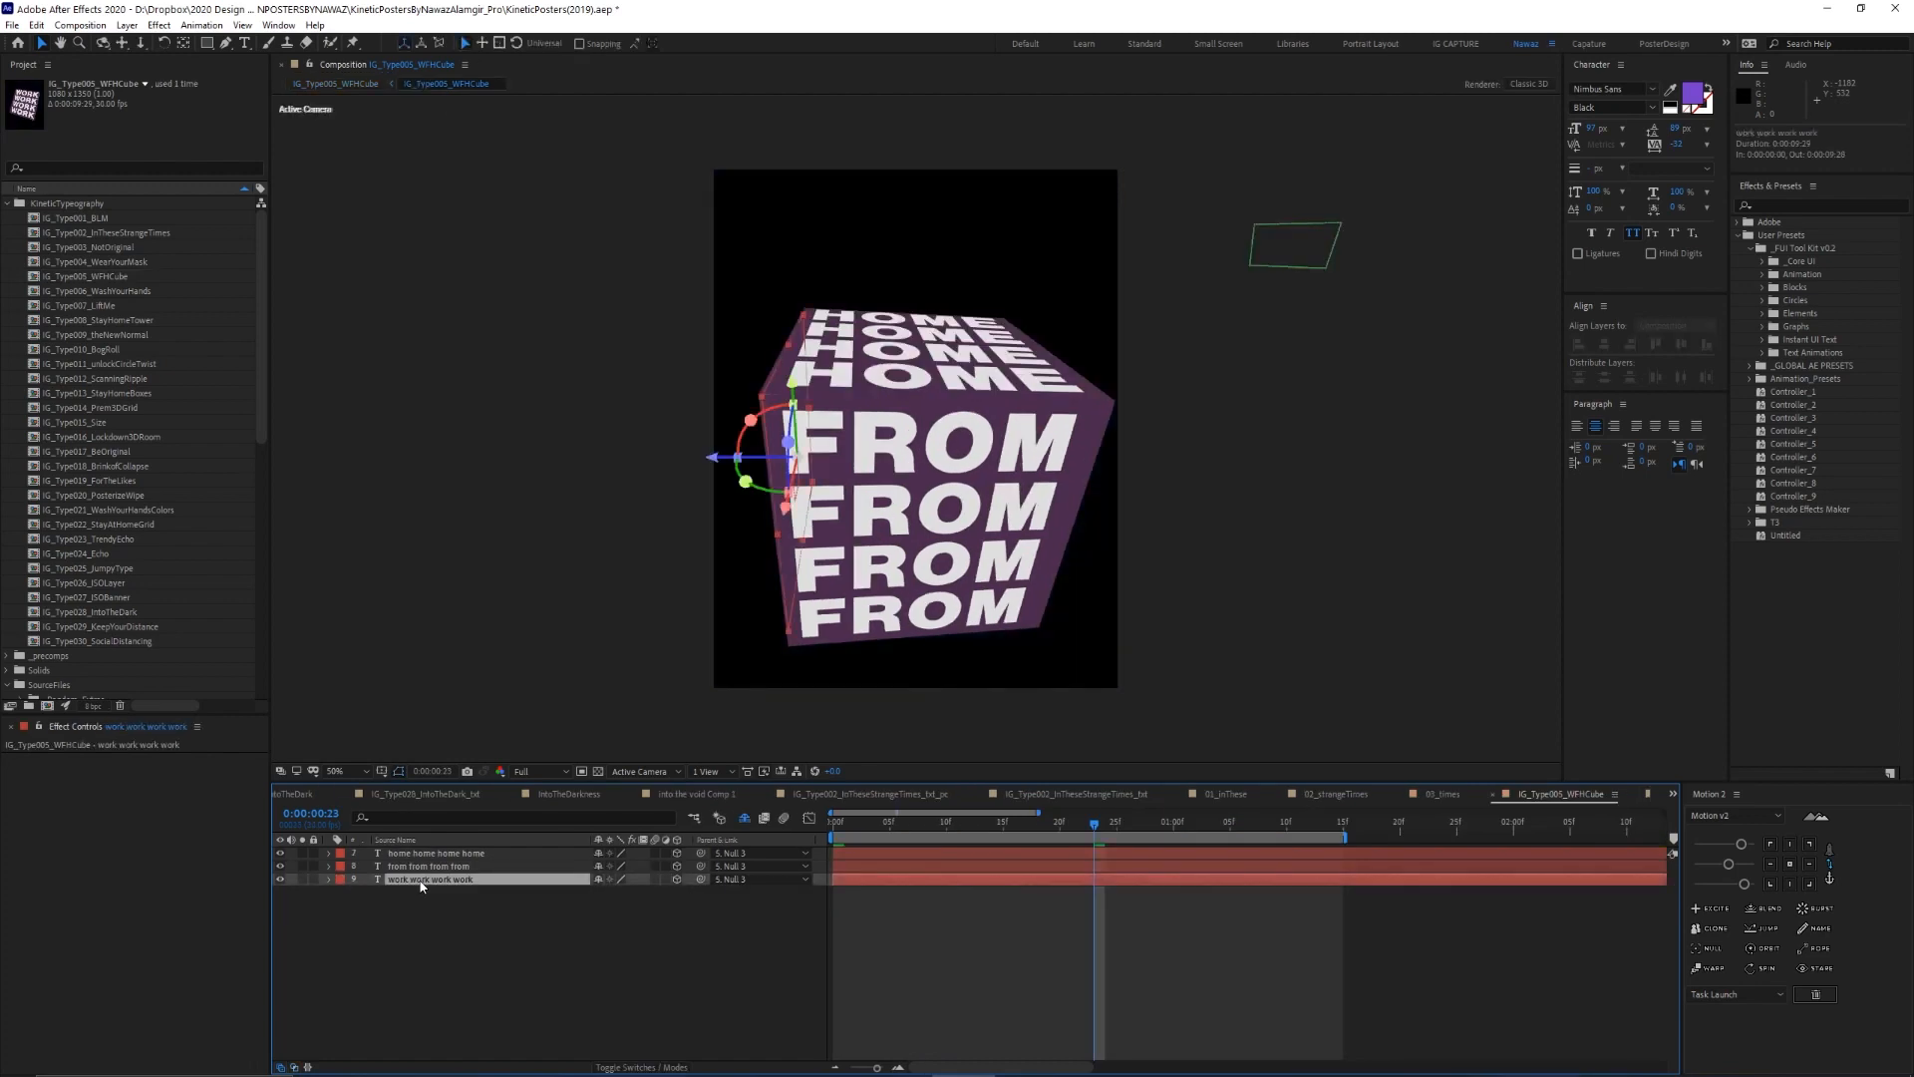
Reveal the hidden shy layers and check the three shape layers that form the cube's faces
left_click(743, 817)
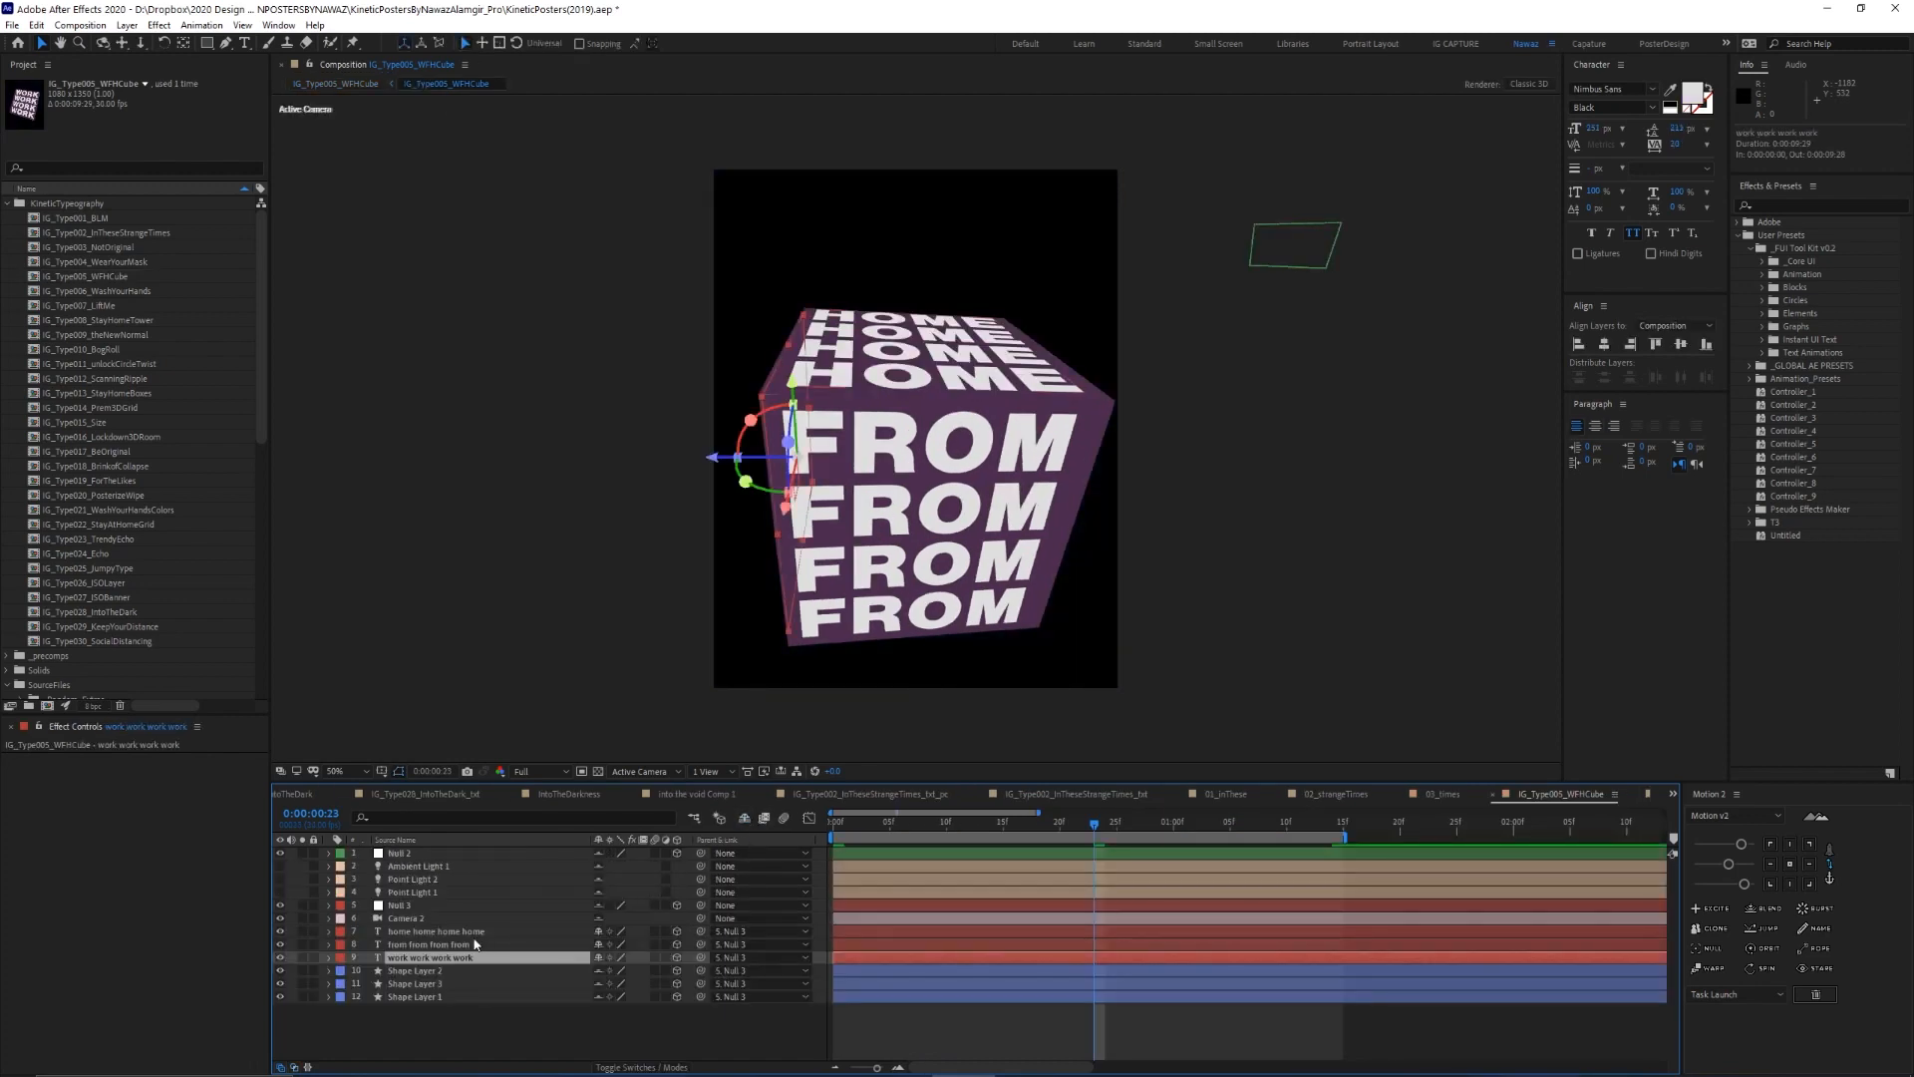
left_click(884, 496)
left_click(424, 970)
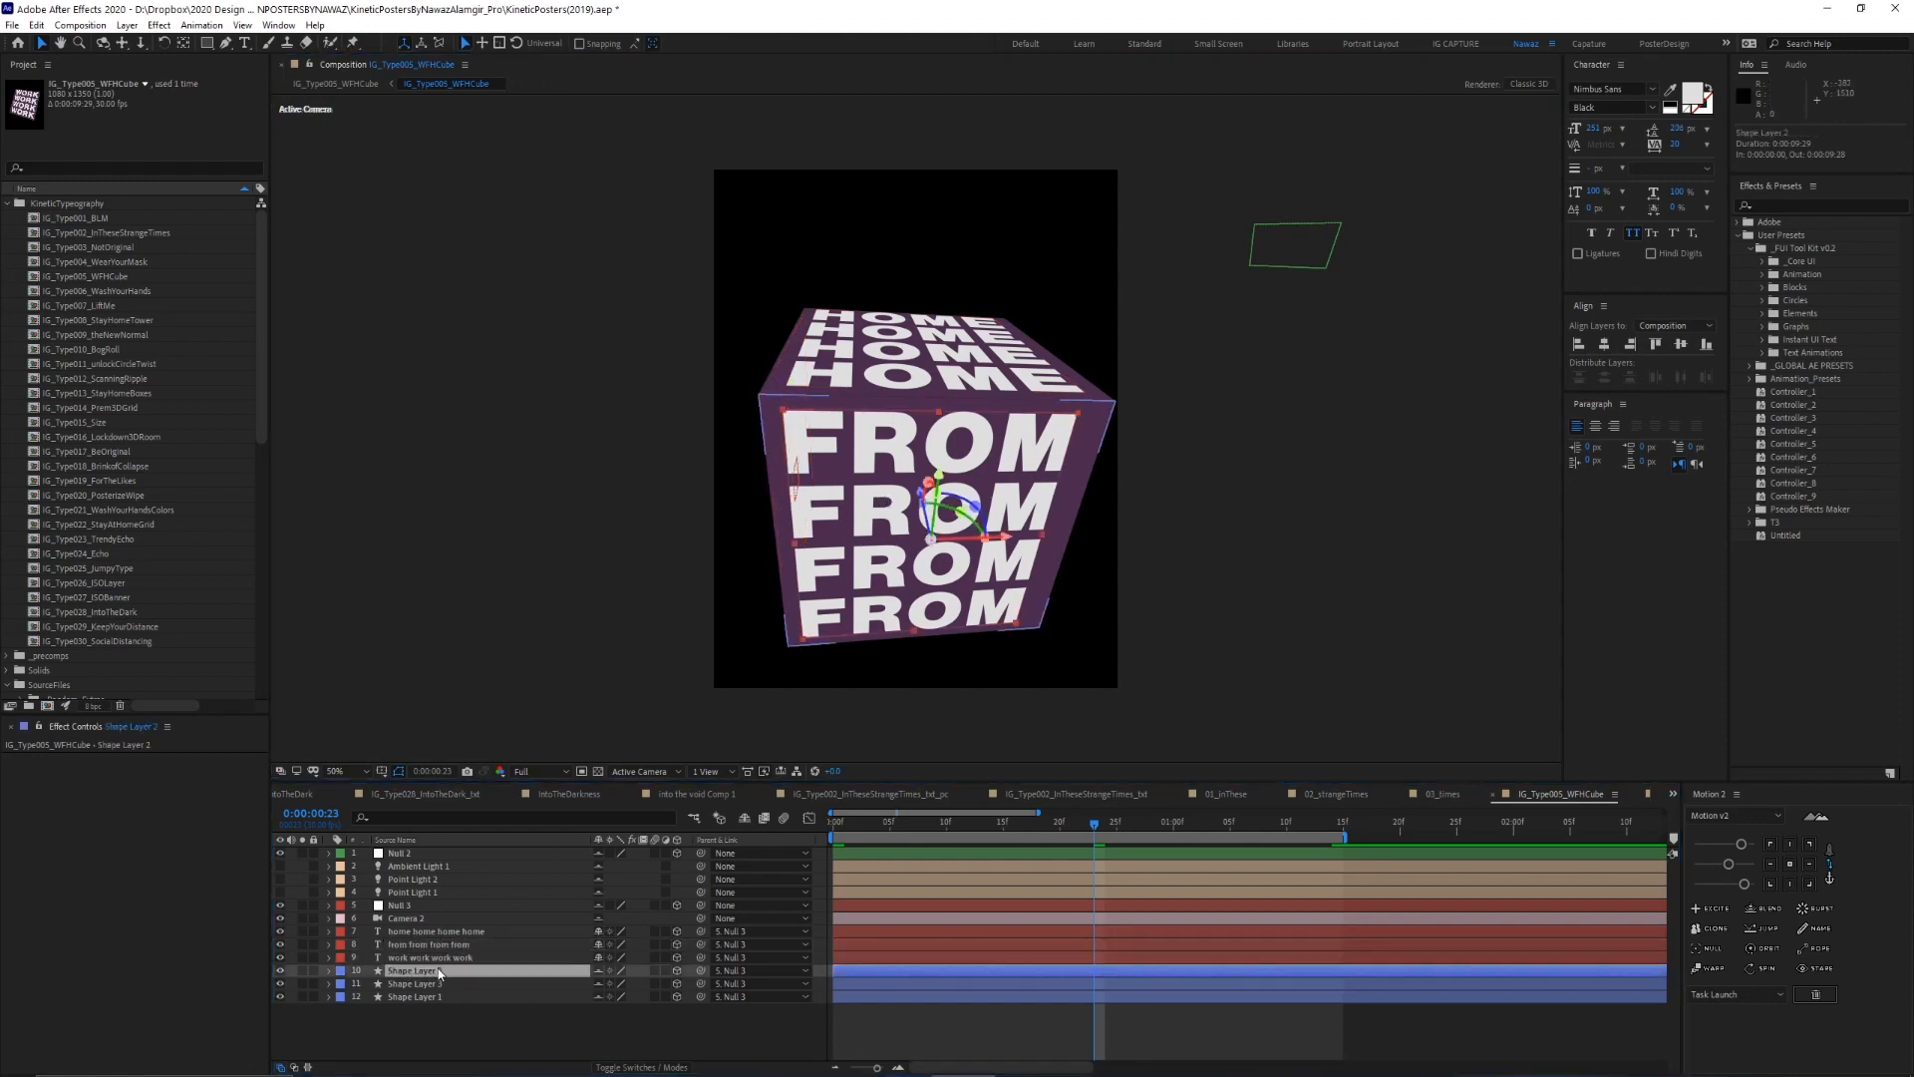
left_click(427, 983)
left_click(434, 996)
left_click_drag(899, 827, 923, 826)
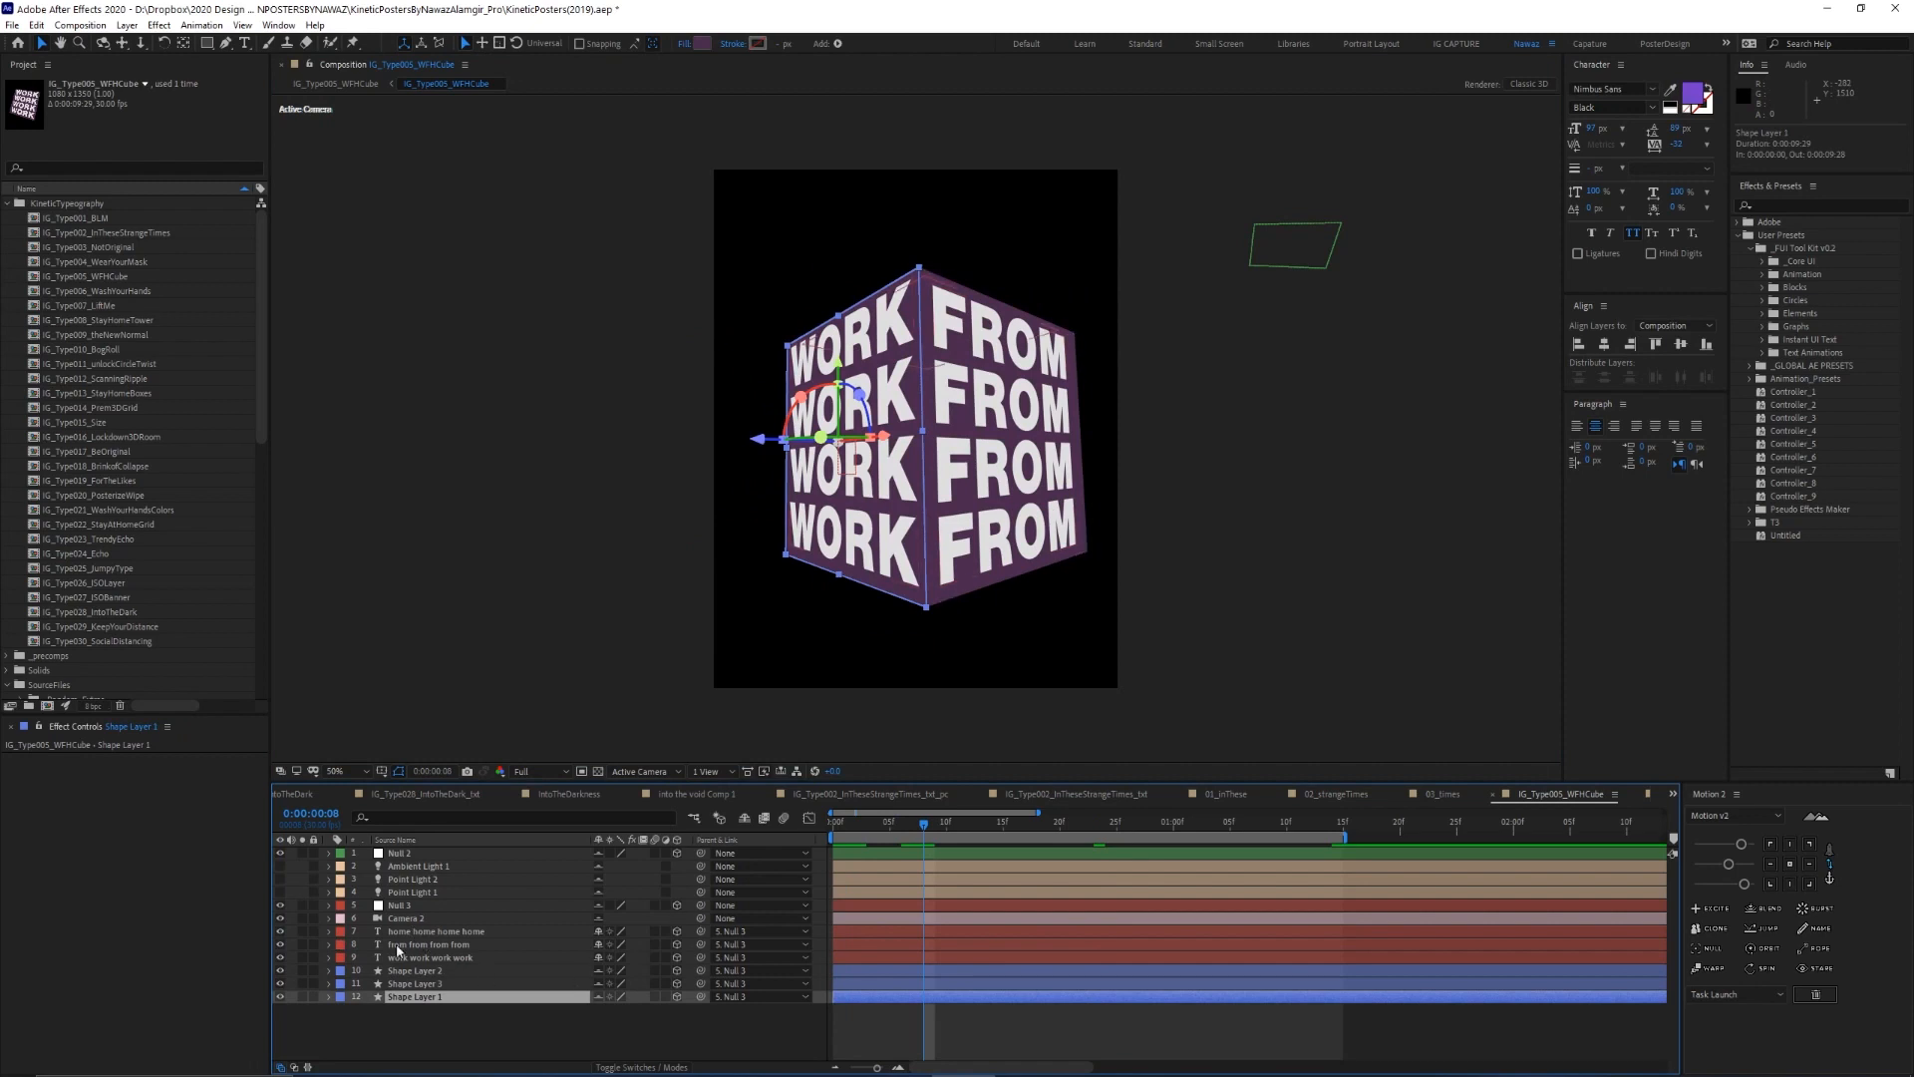
Show the rotation keyframes of Null 3 and scrub through the cube's spin, then collapse the layer
left_click(435, 933)
left_click(404, 905)
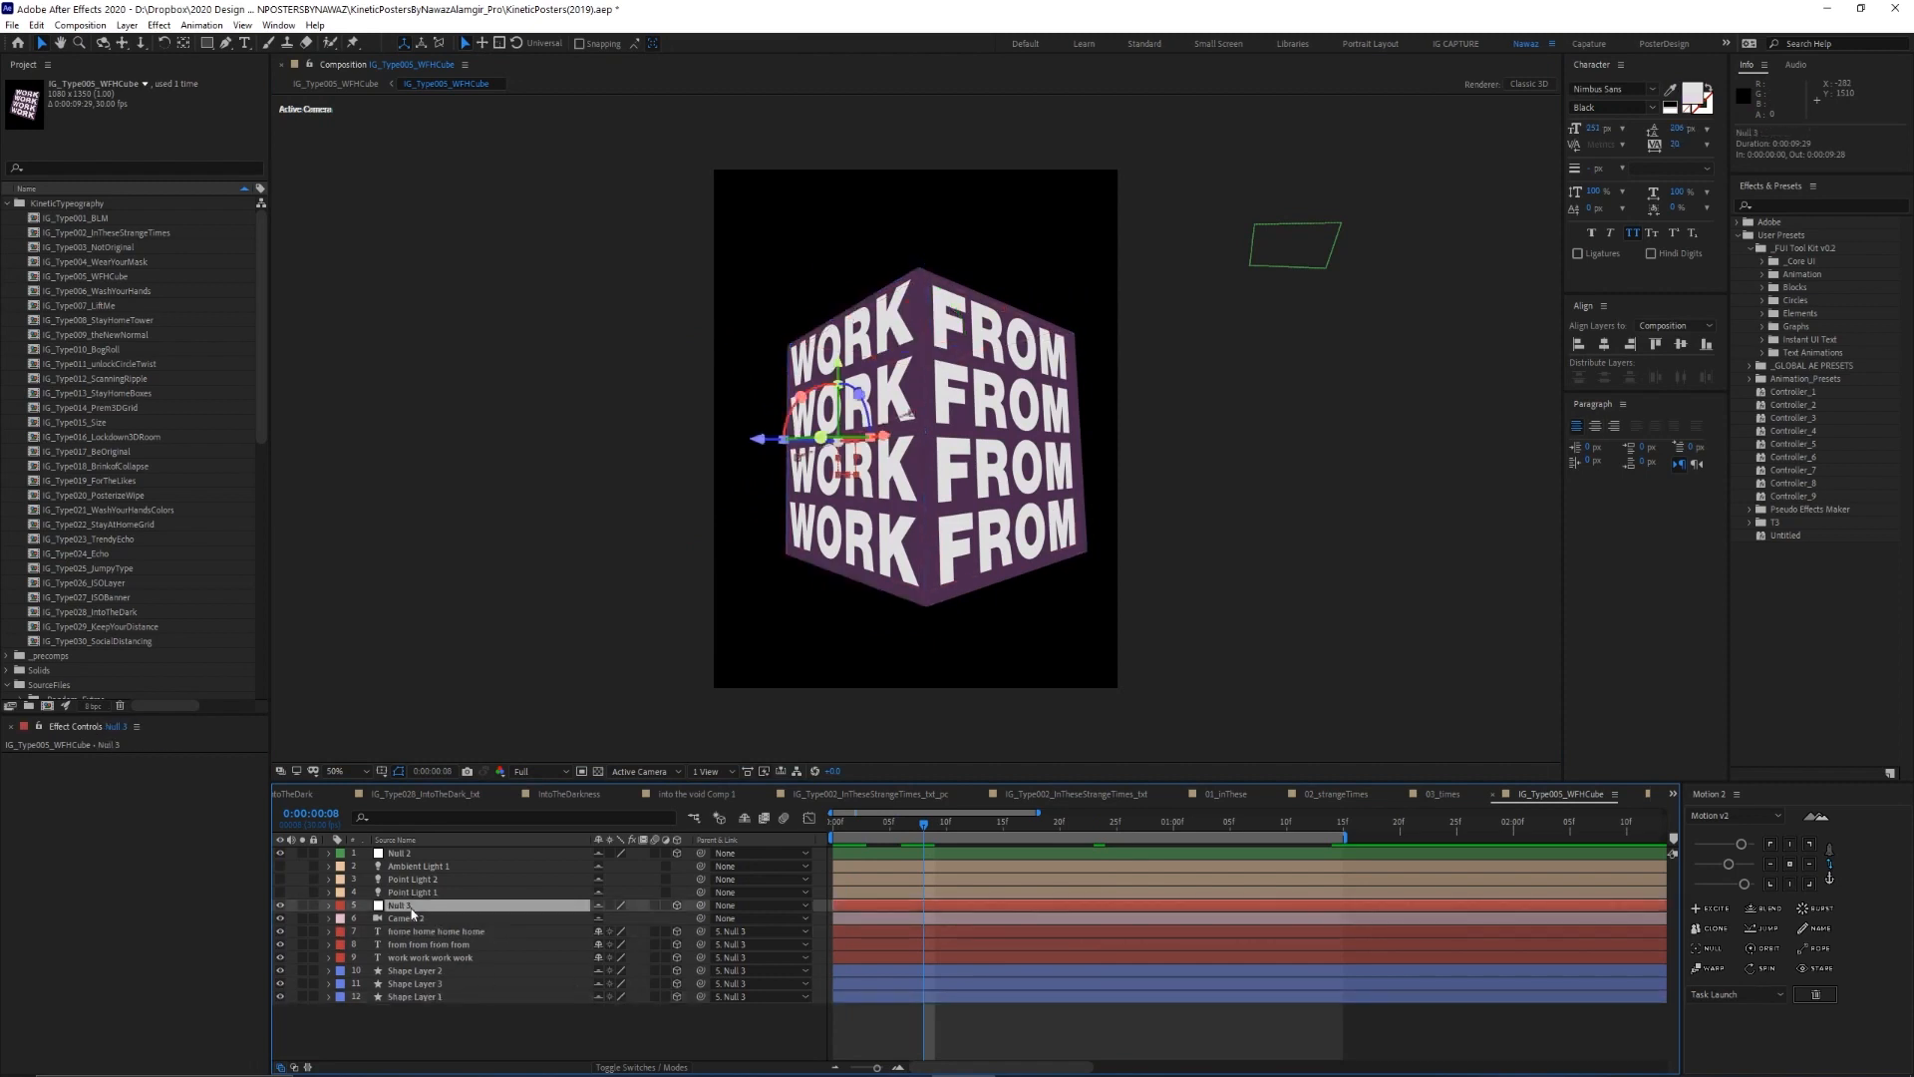
key("r")
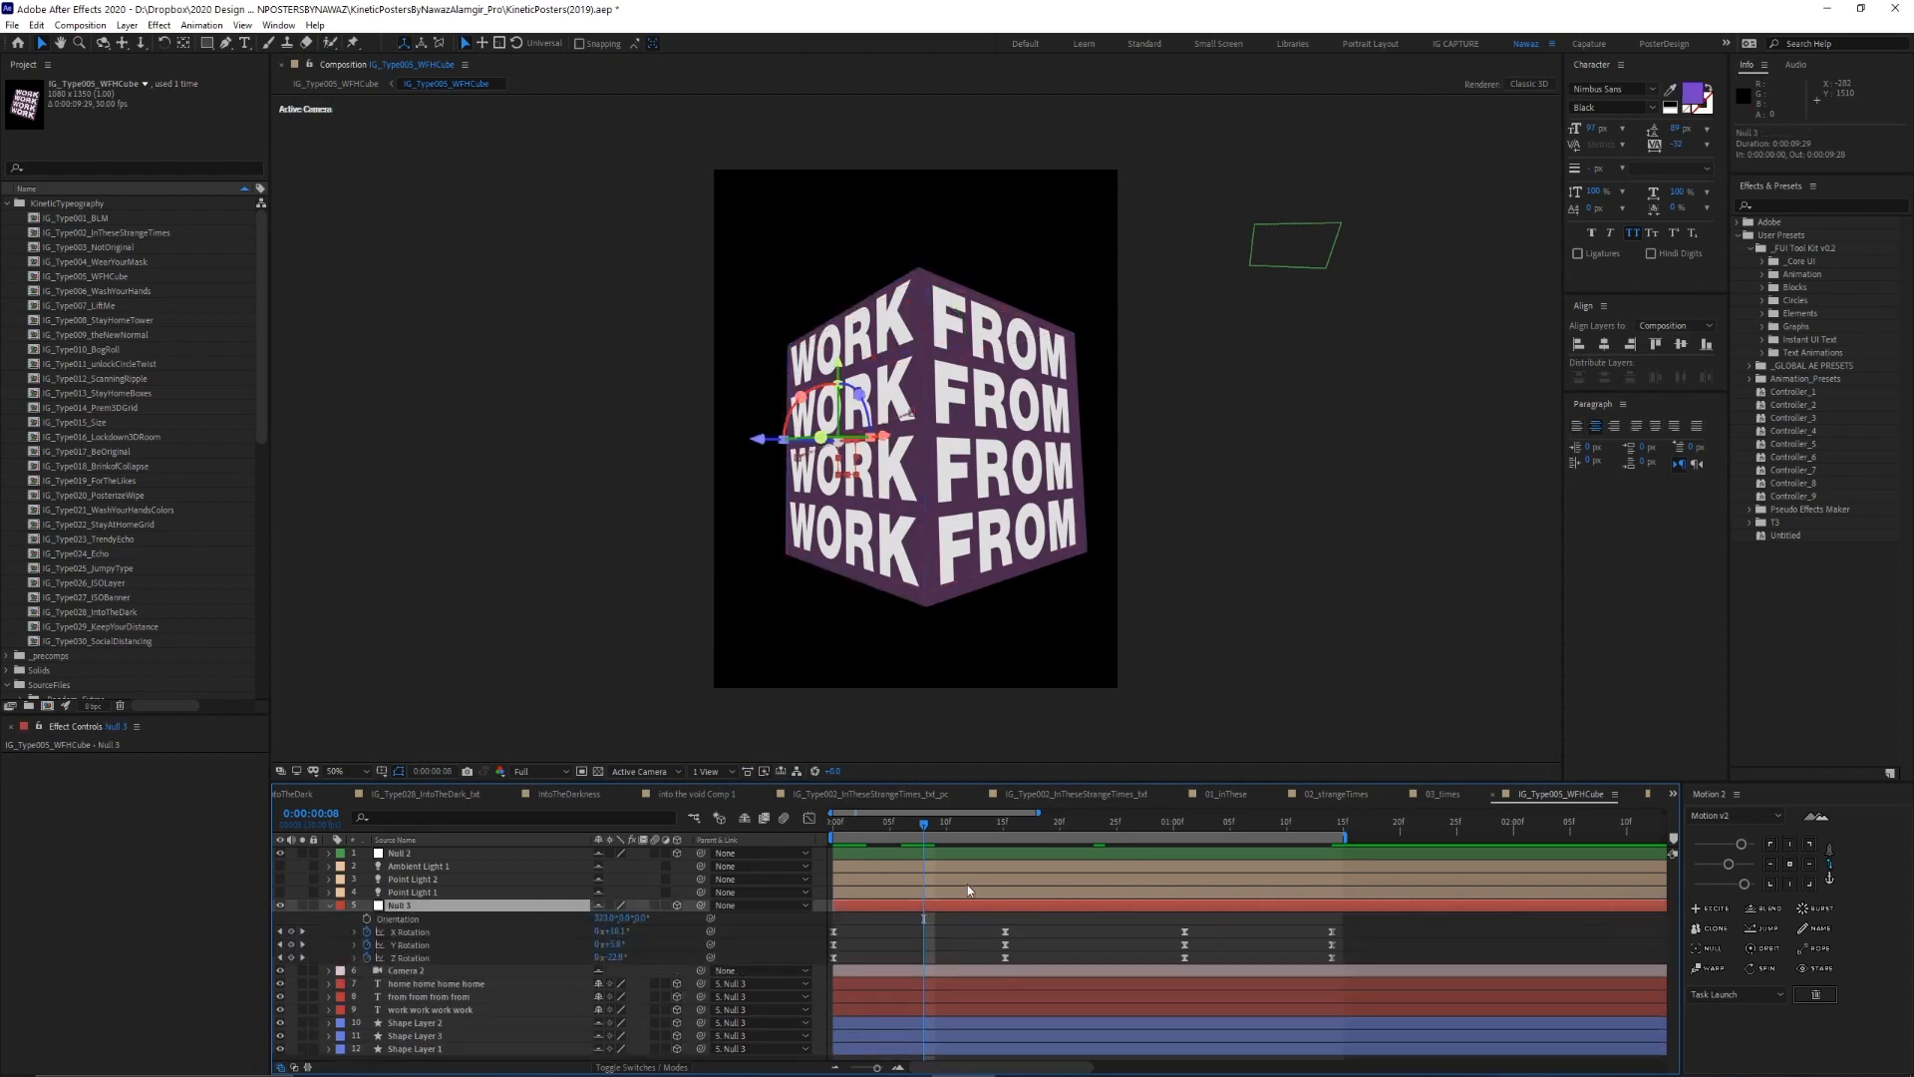
left_click(837, 830)
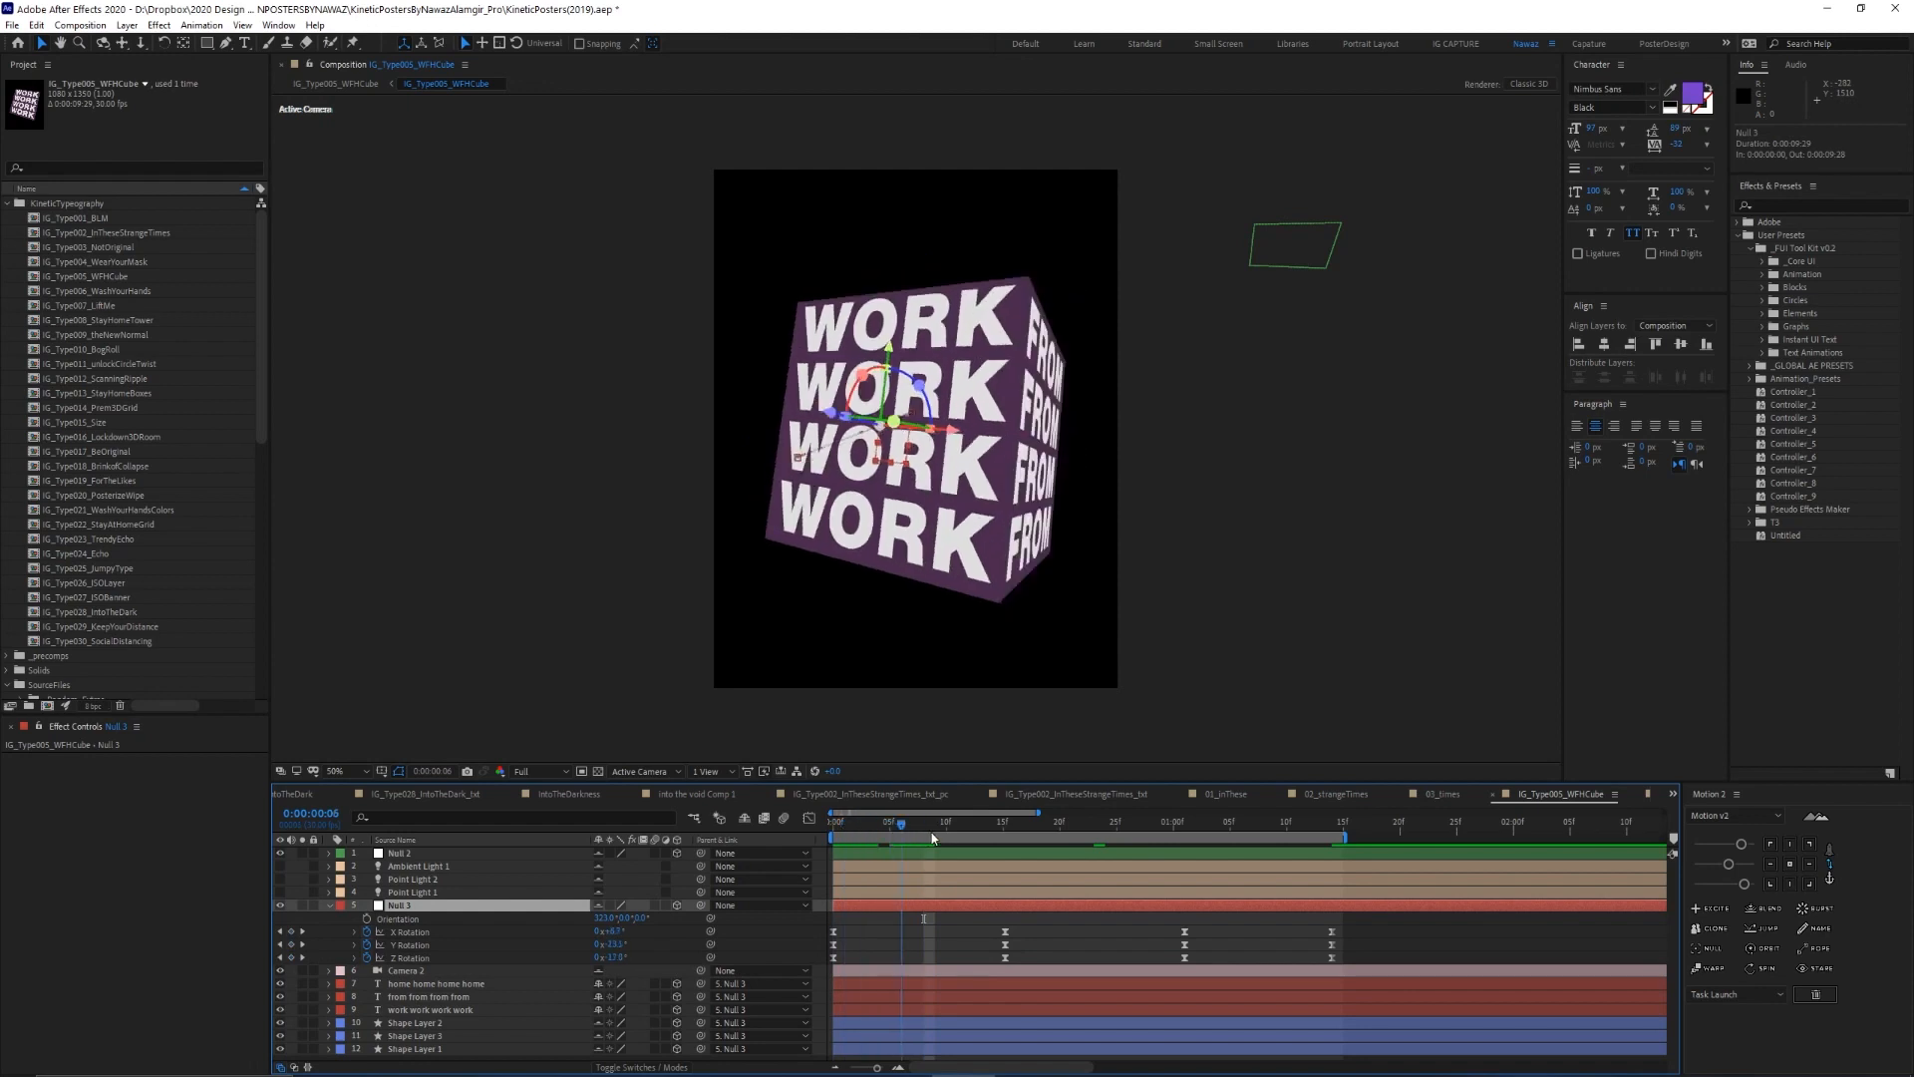
left_click(328, 905)
double_click(432, 959)
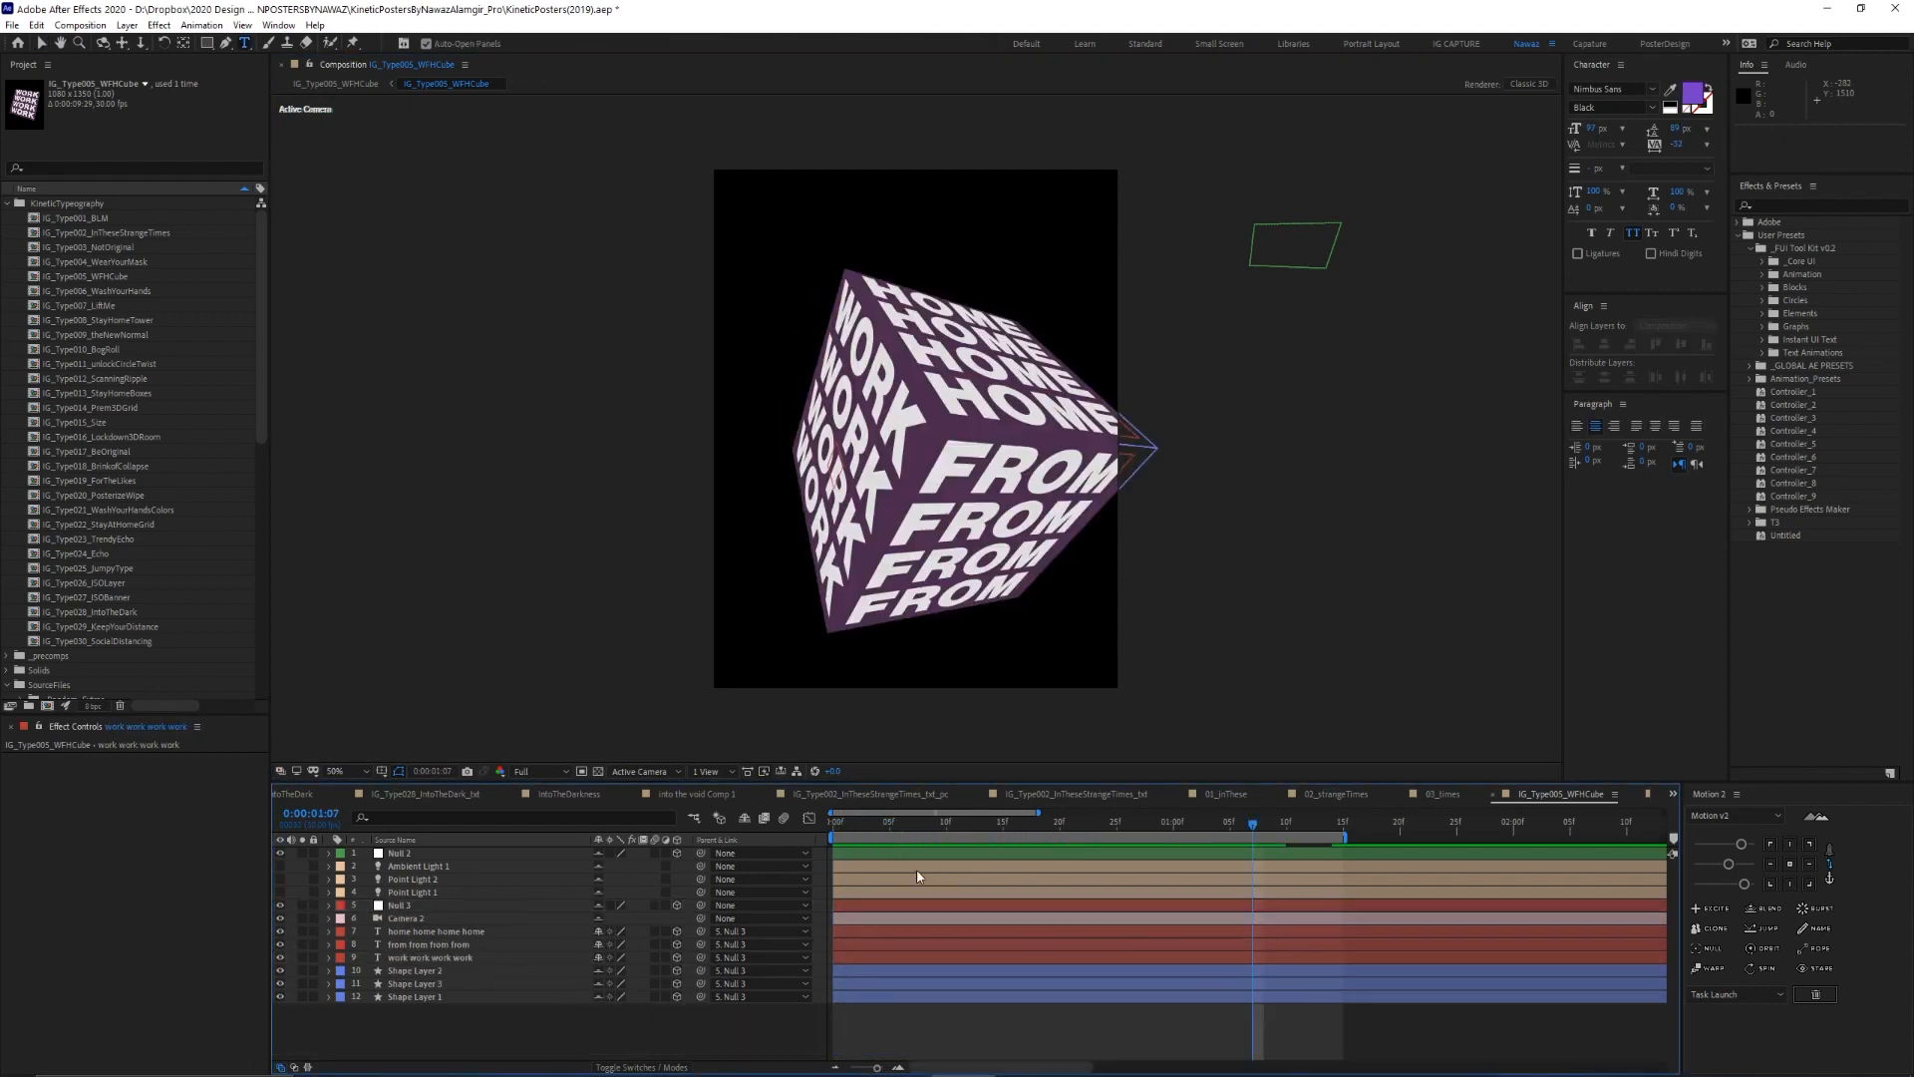
Open IG_Type006_WashYourHands and go down through its _pc precomp into the IG_Type006_WashYourHands_txt composition
key("Tab")
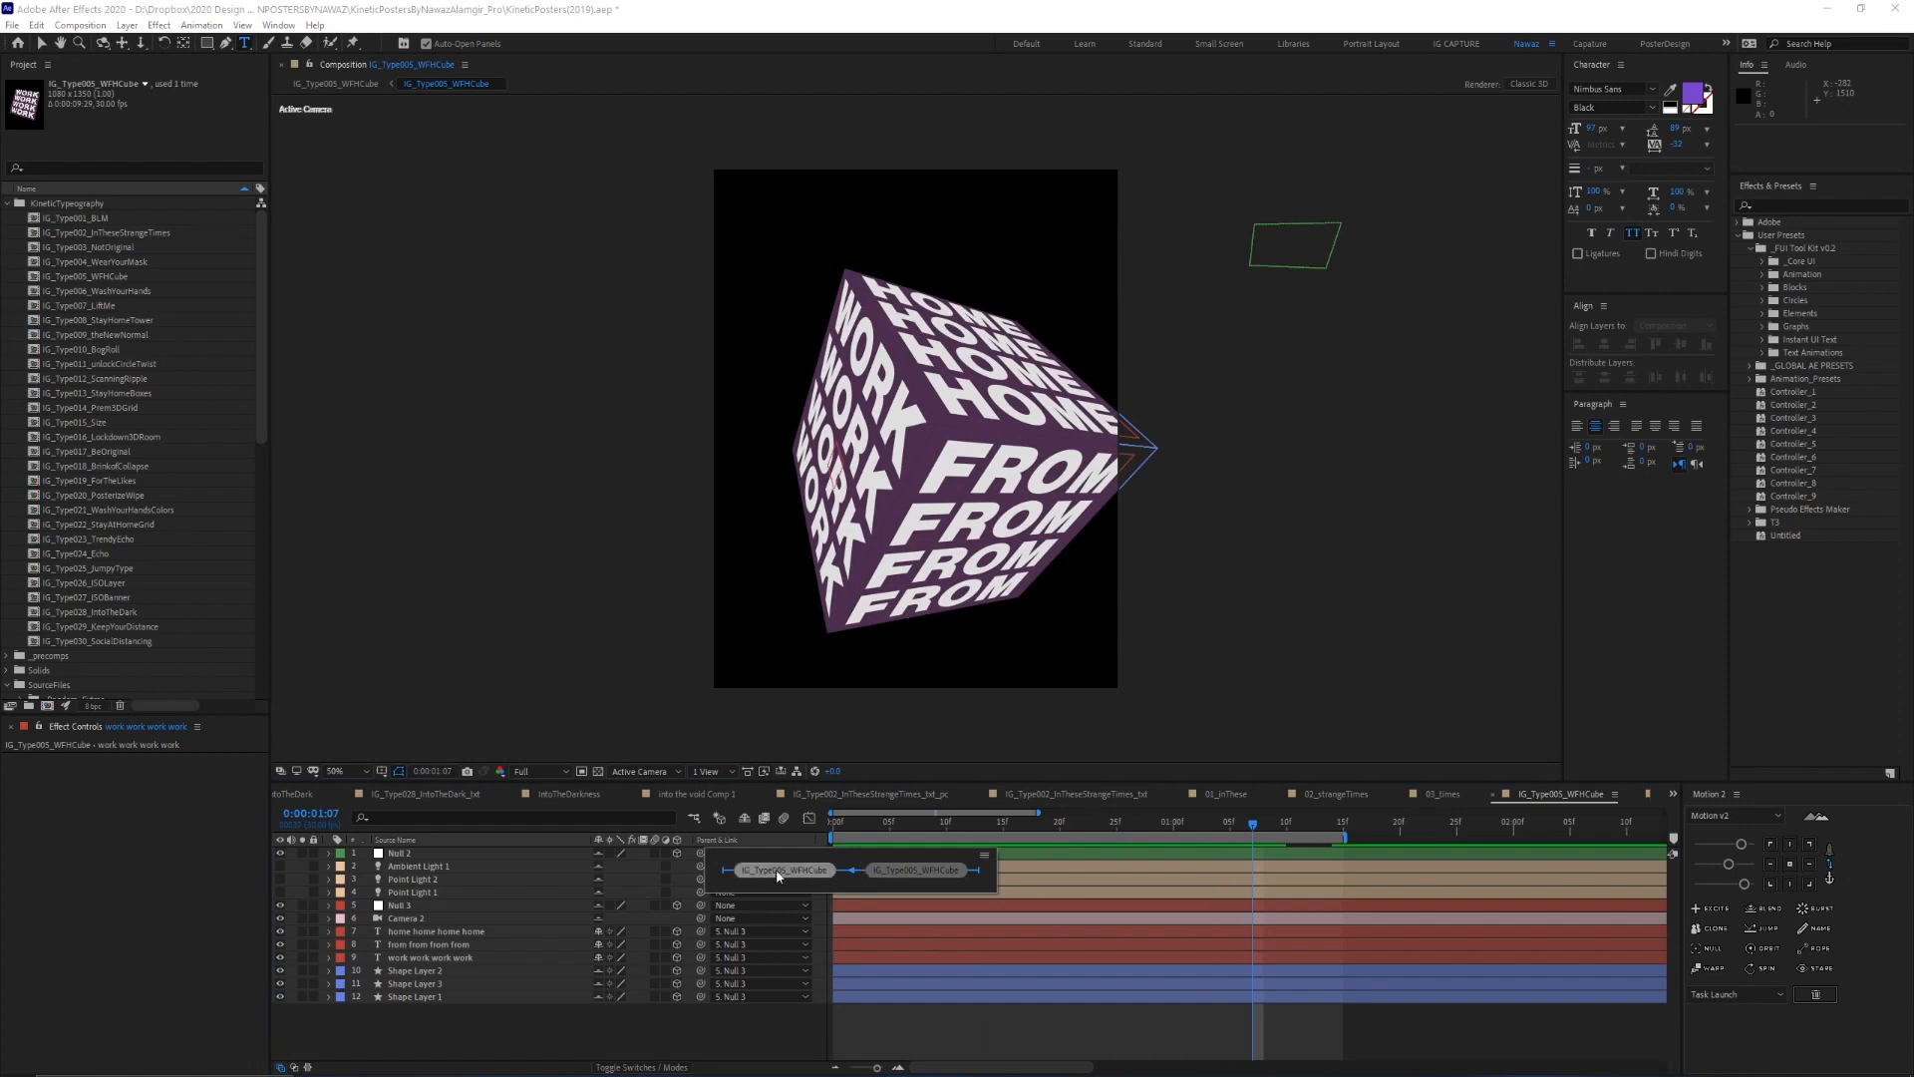
double_click(79, 291)
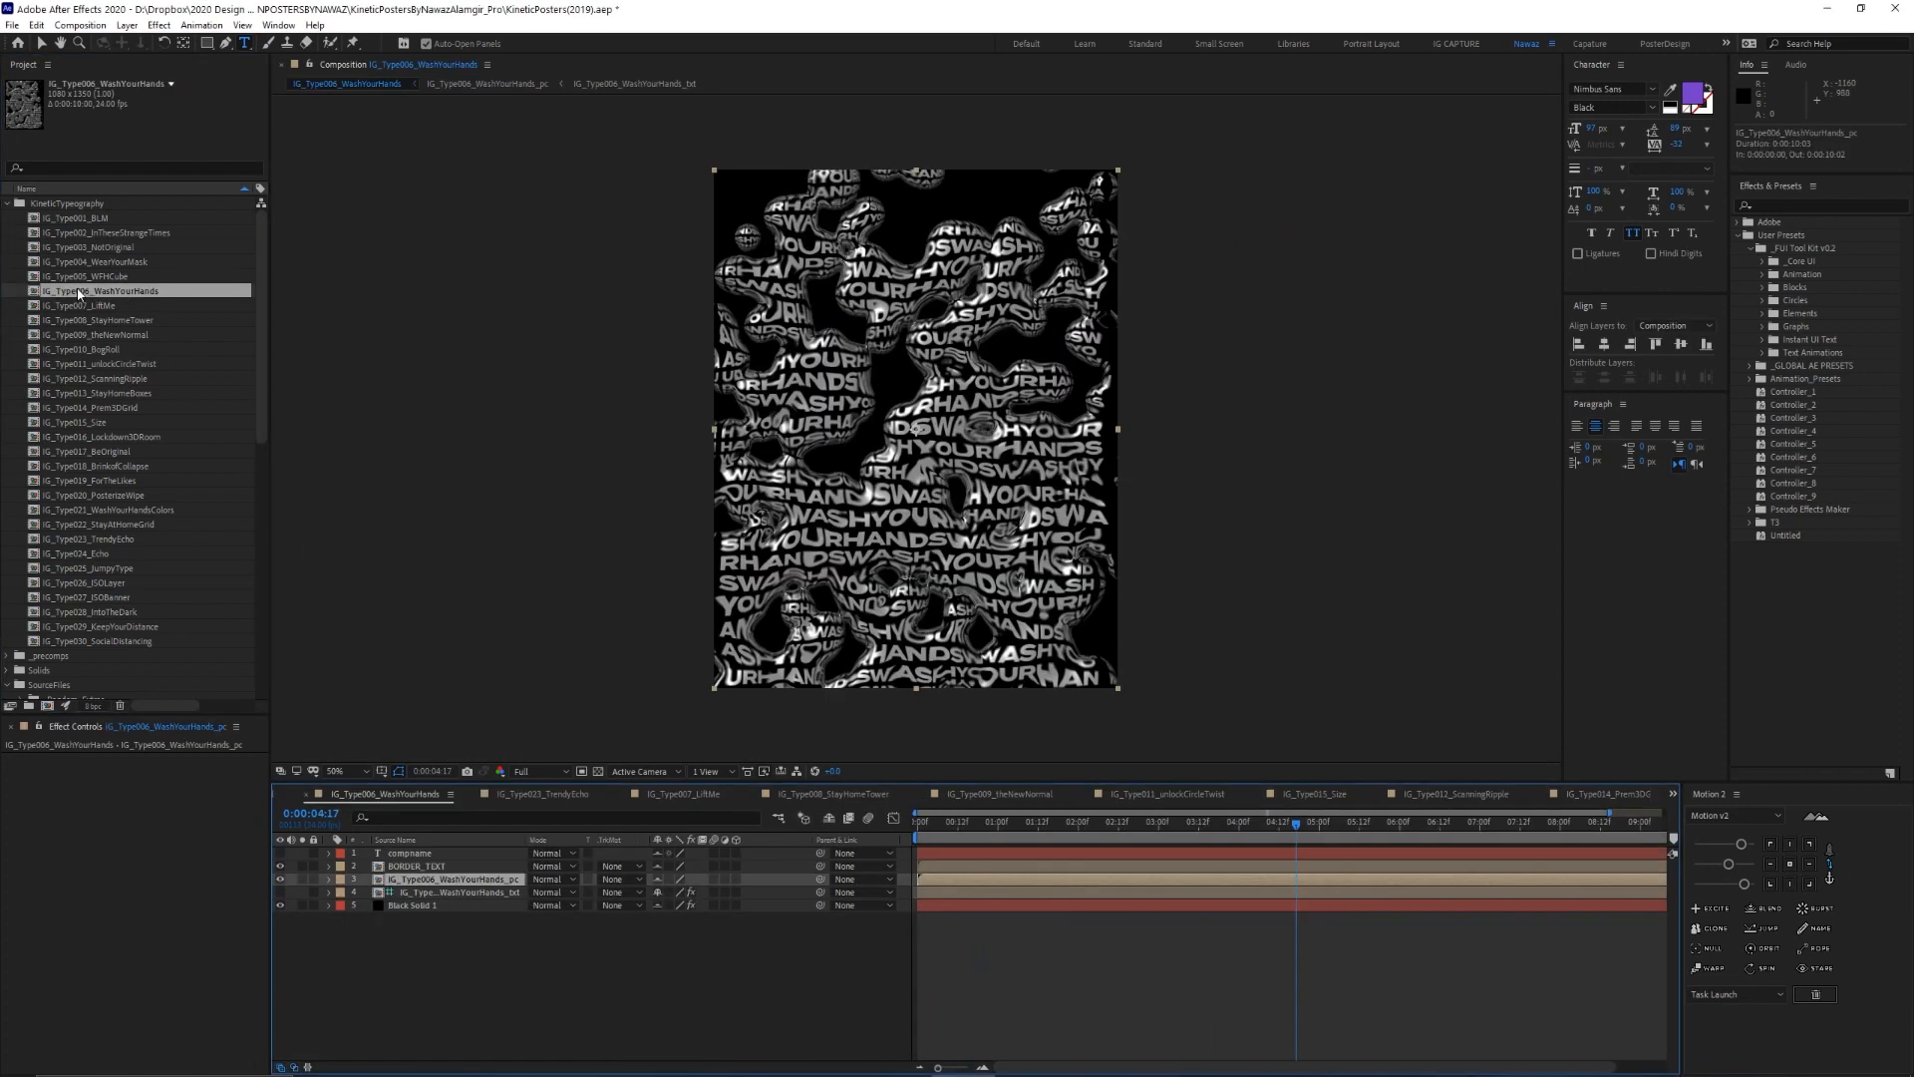
double_click(466, 881)
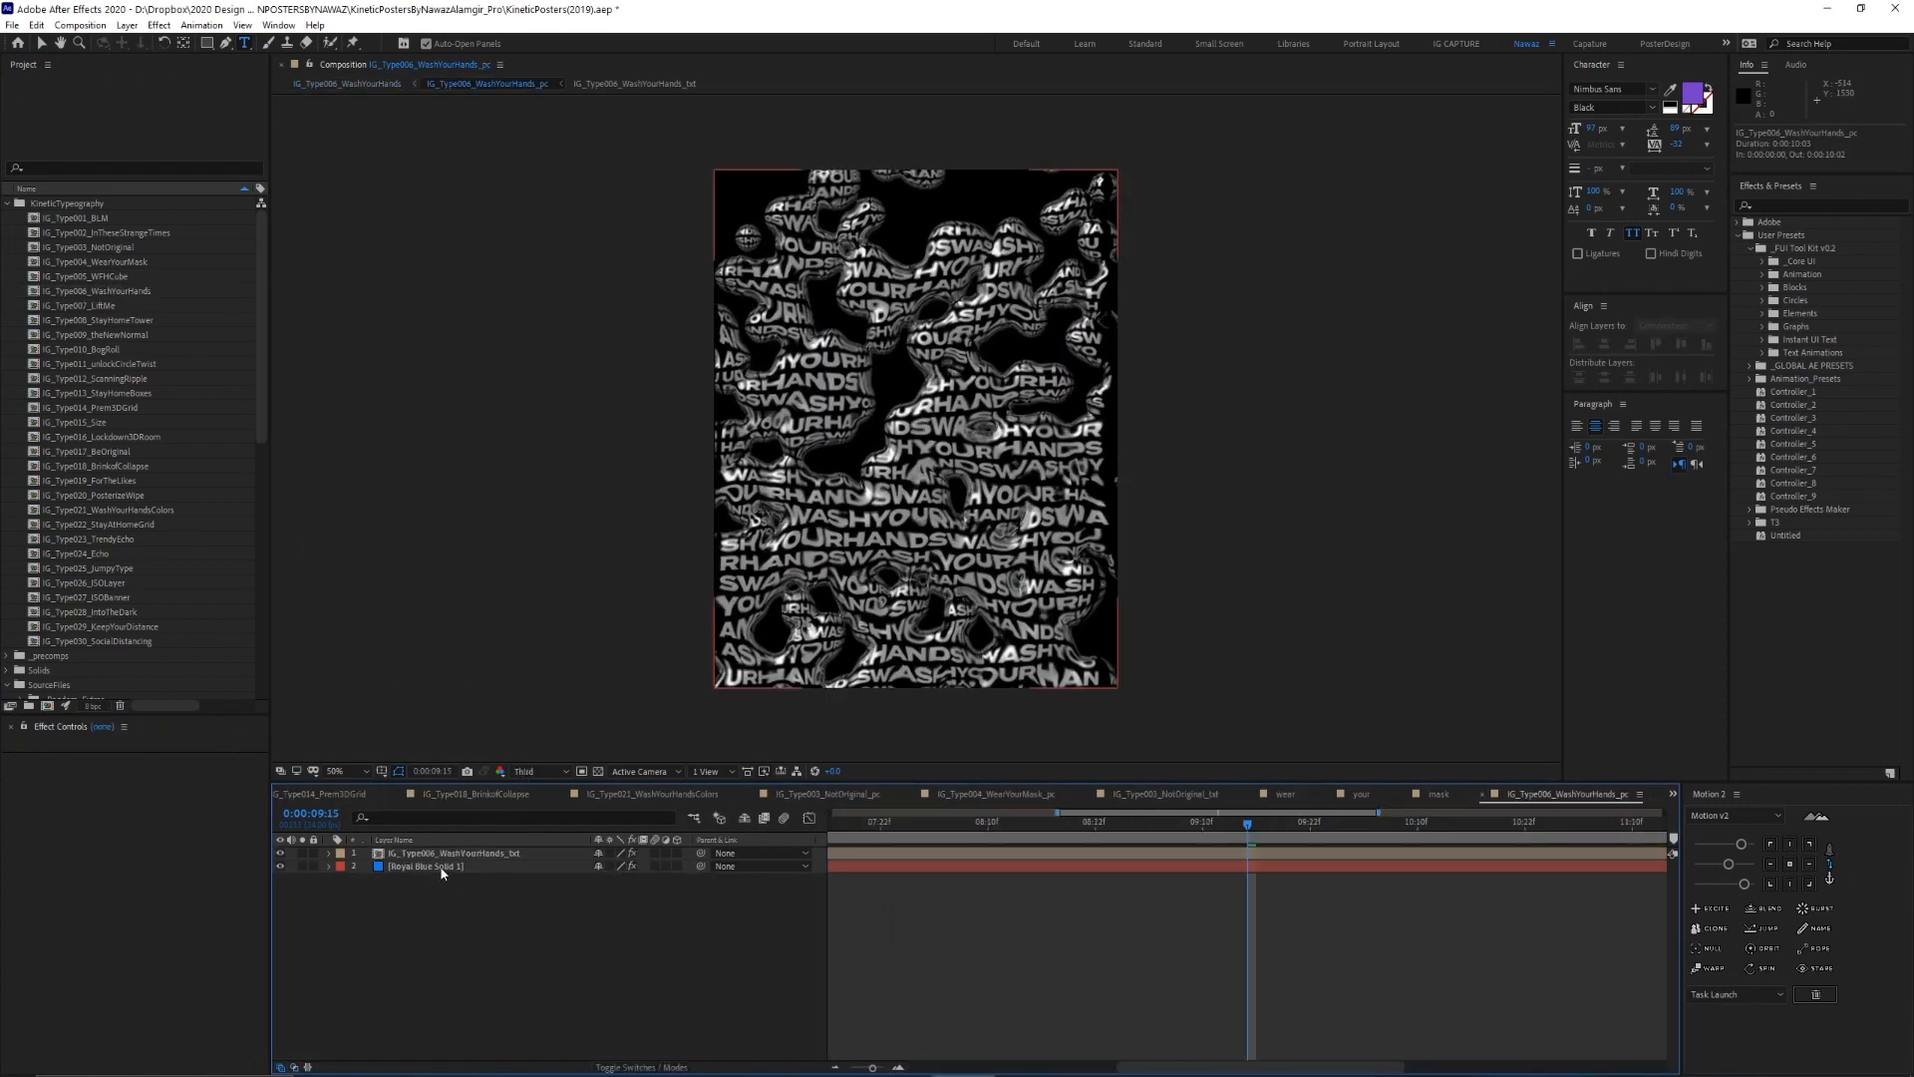
double_click(444, 853)
left_click(445, 854)
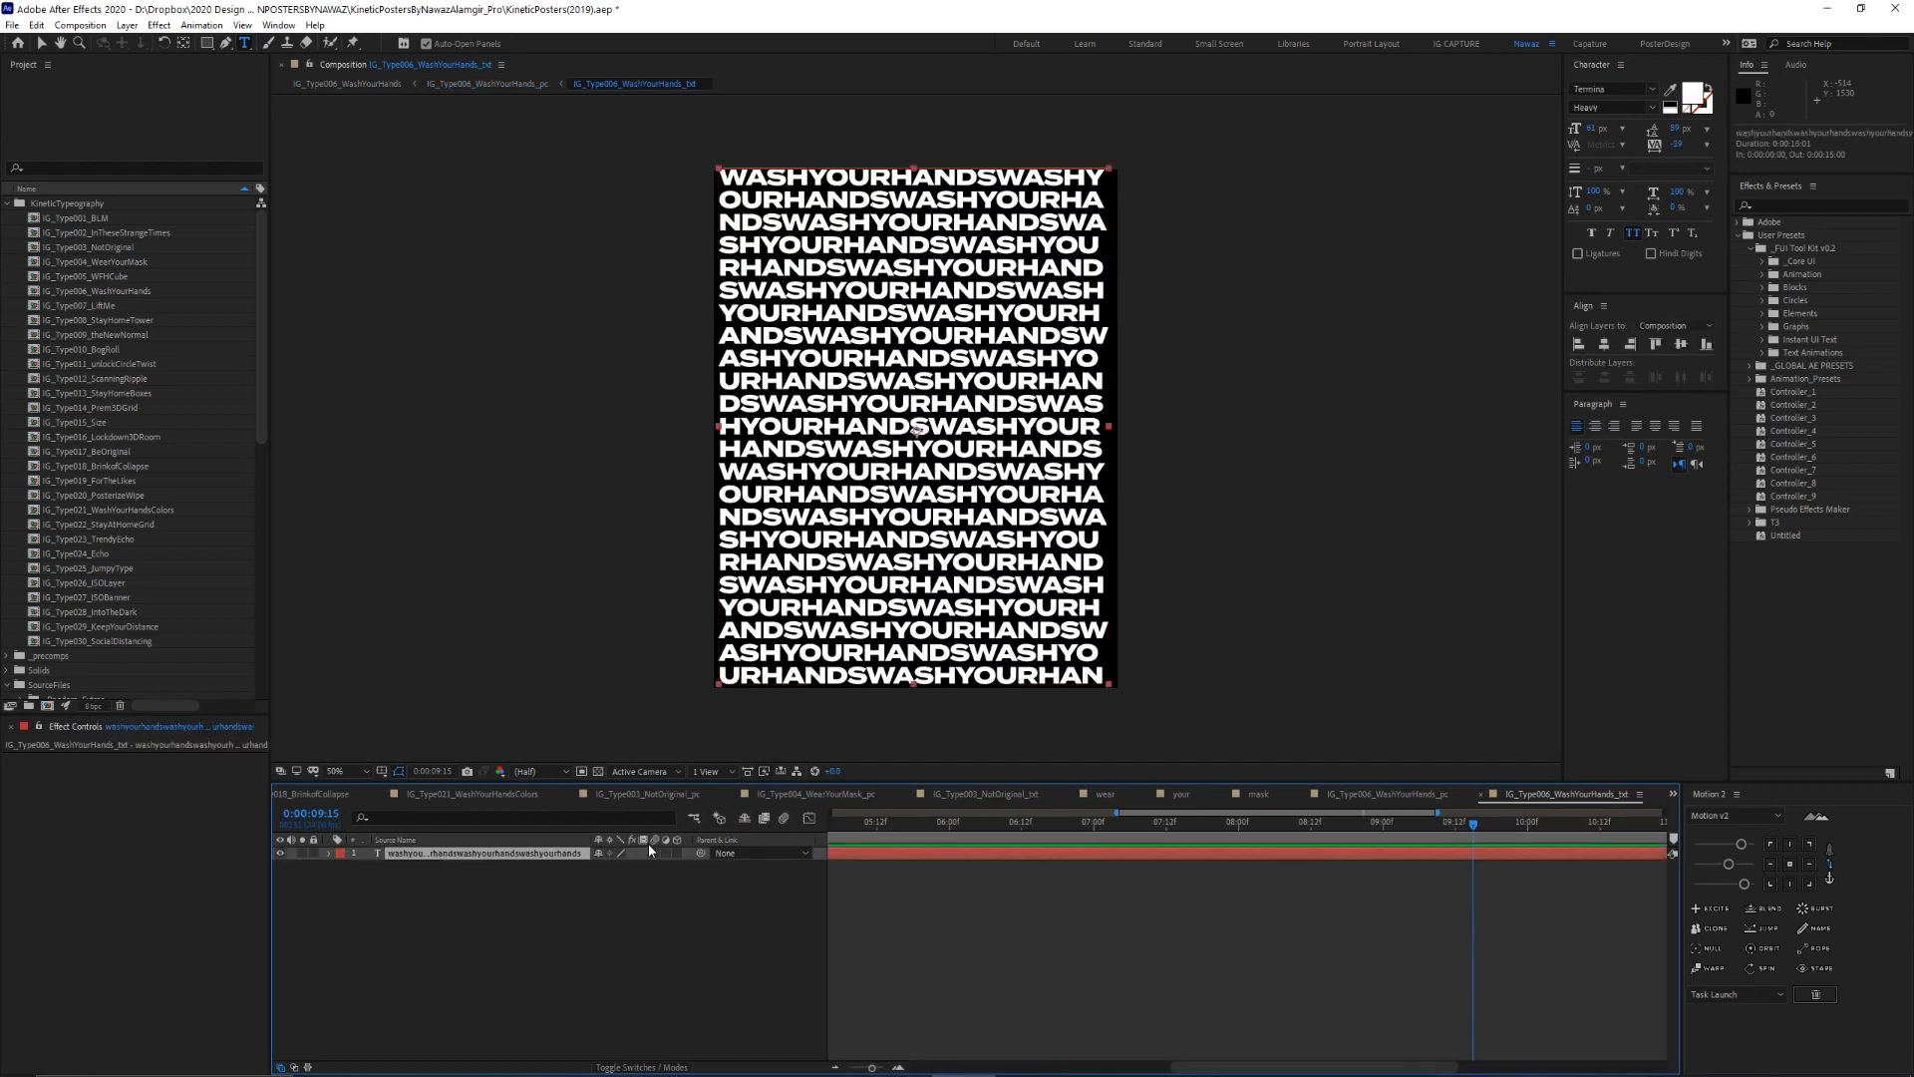
Replace the paragraph text in the WashYourHands text composition with "don'twastewater"
left_click_drag(883, 824, 964, 827)
double_click(444, 853)
type("don't")
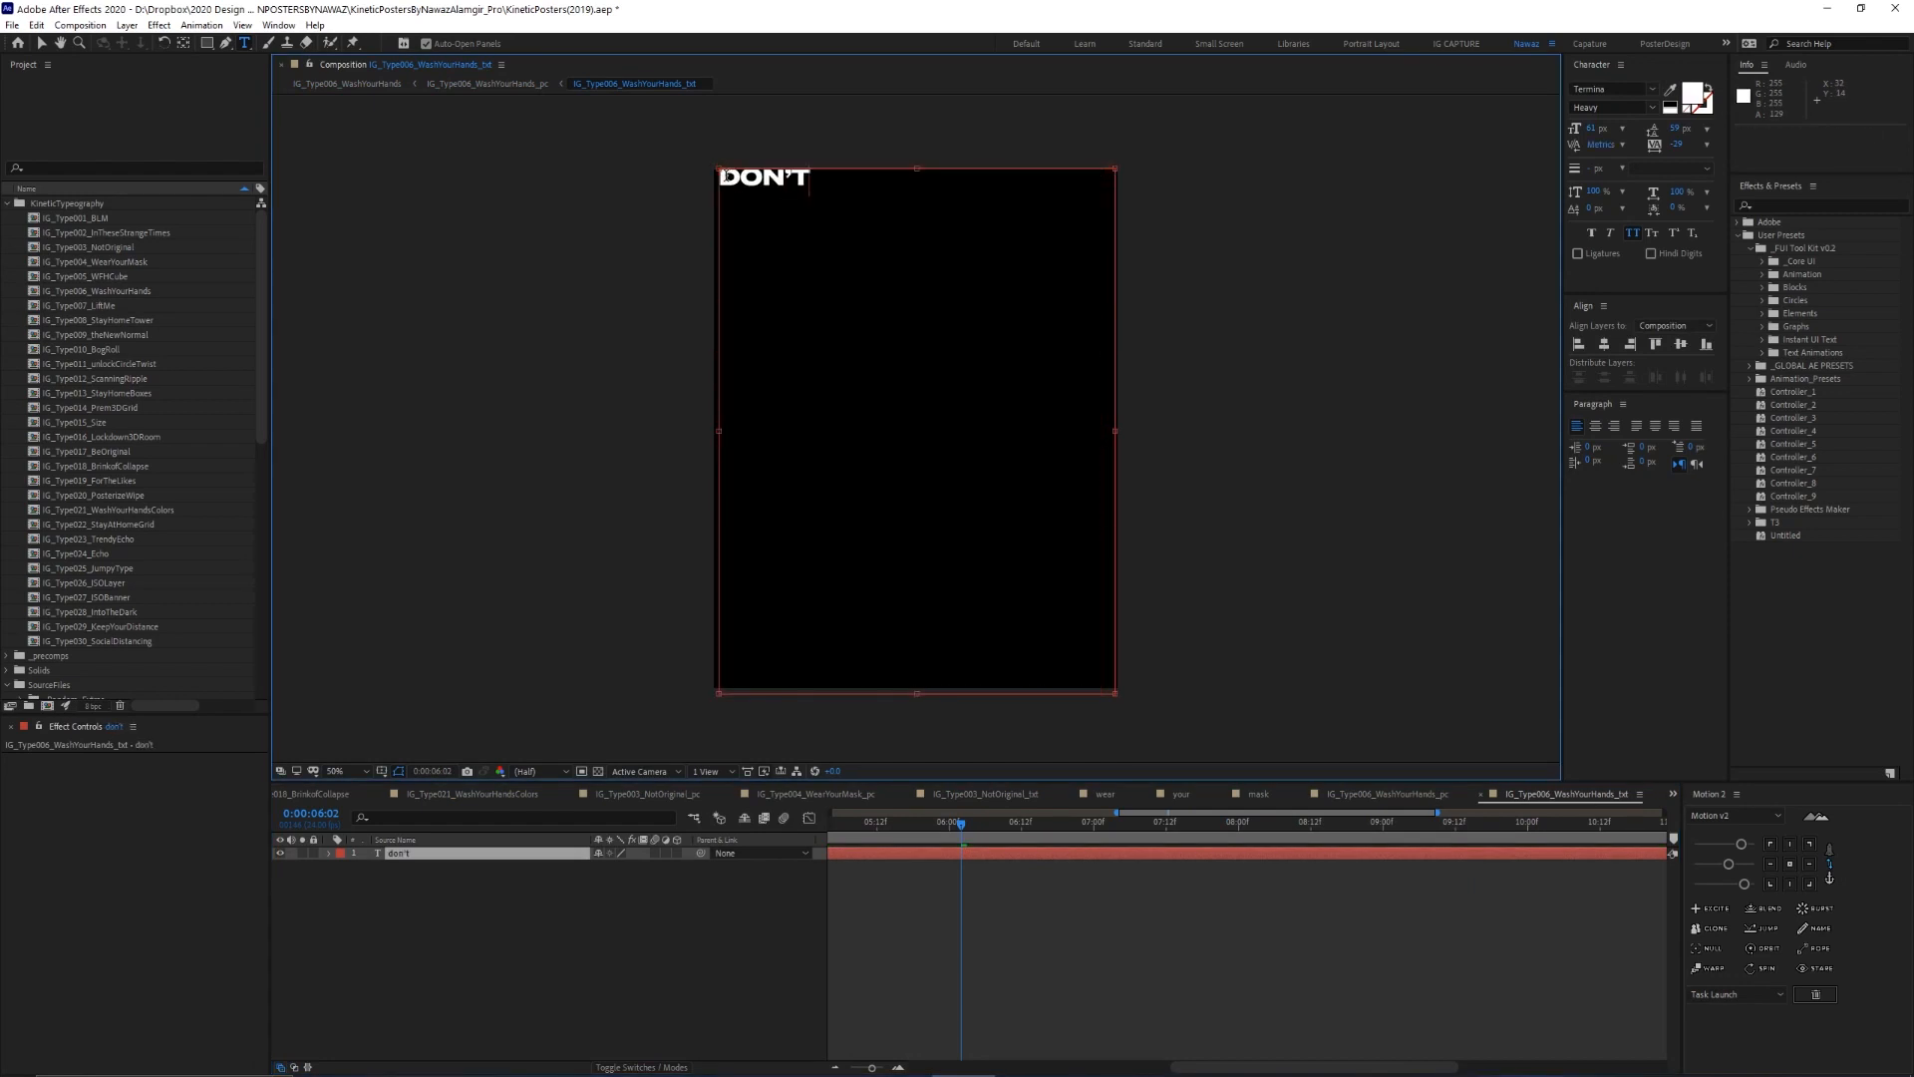
type("wasted")
key("BackSpace")
type("water")
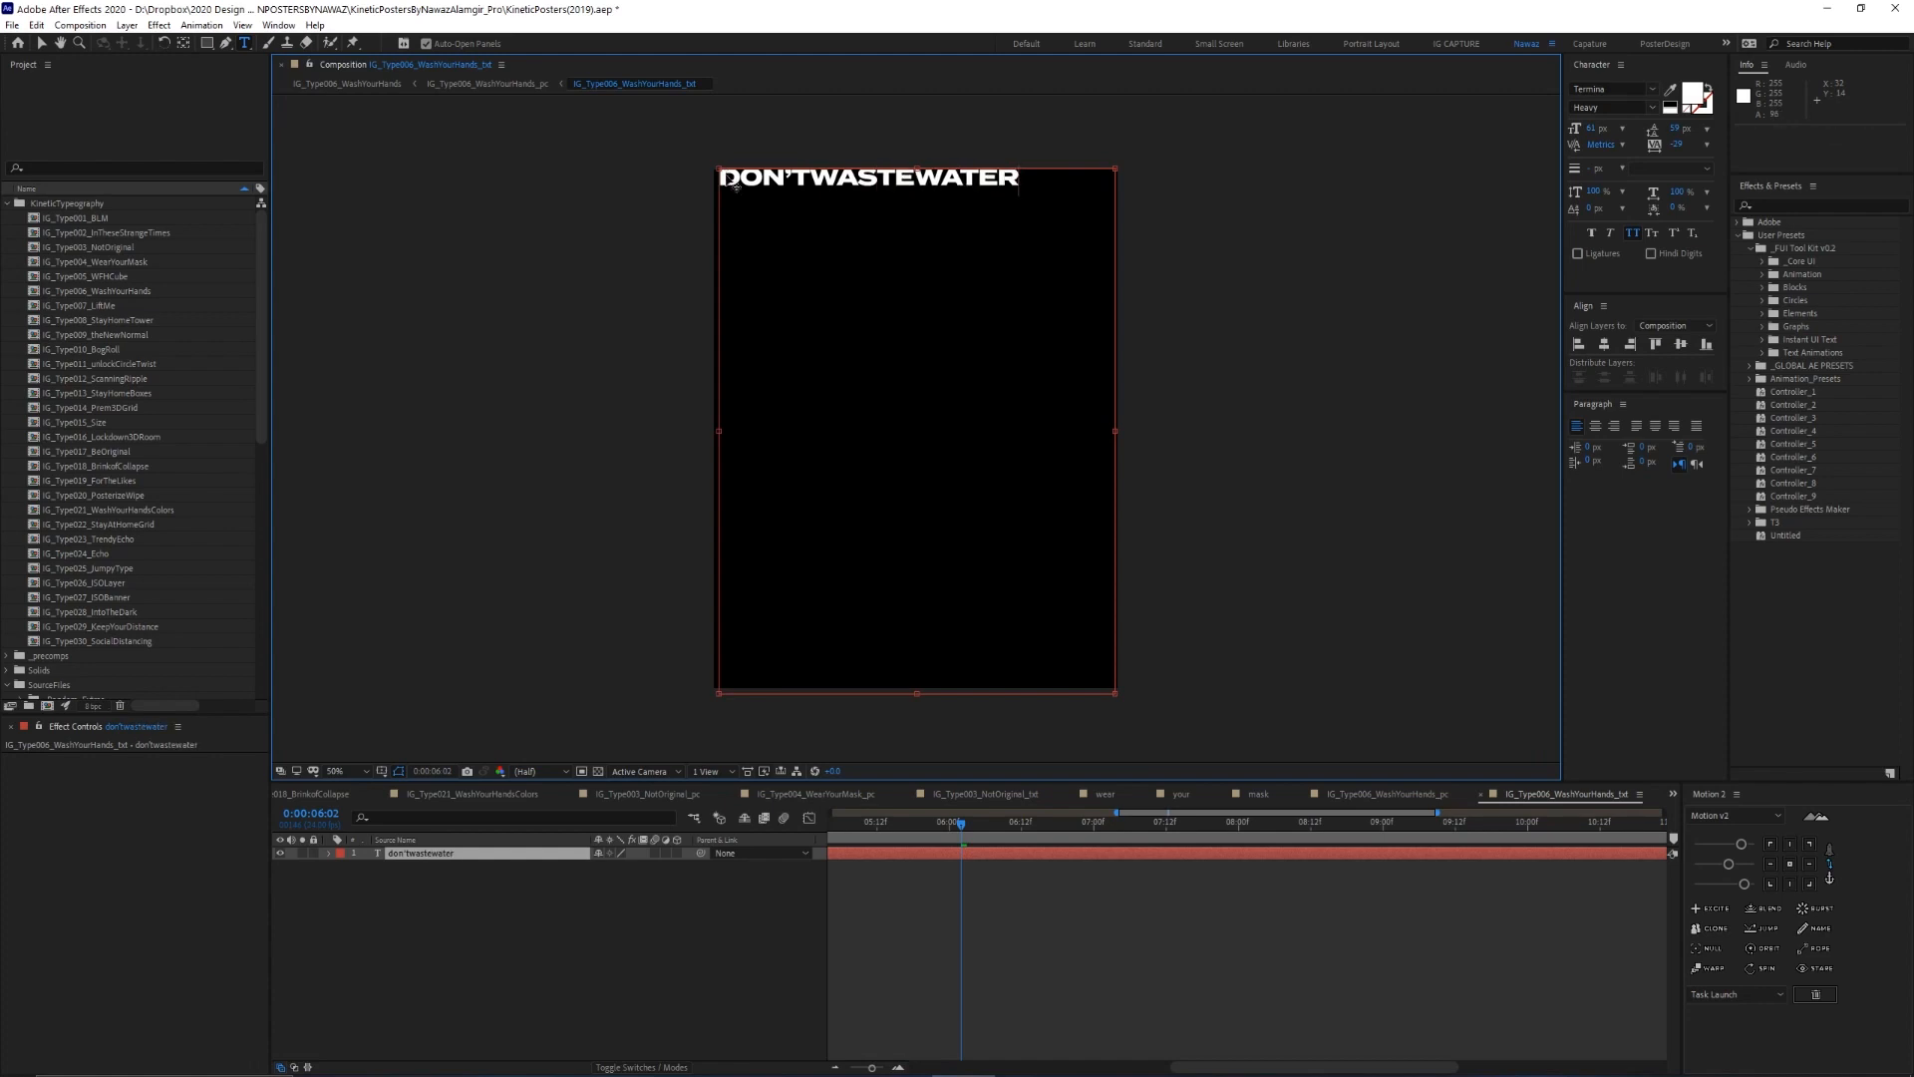
Fill the whole text box with back-to-back copies of "don'twastewater"
key("ctrl+a")
key("ctrl+c")
key("End")
key("ctrl+v")
key("ctrl+v")
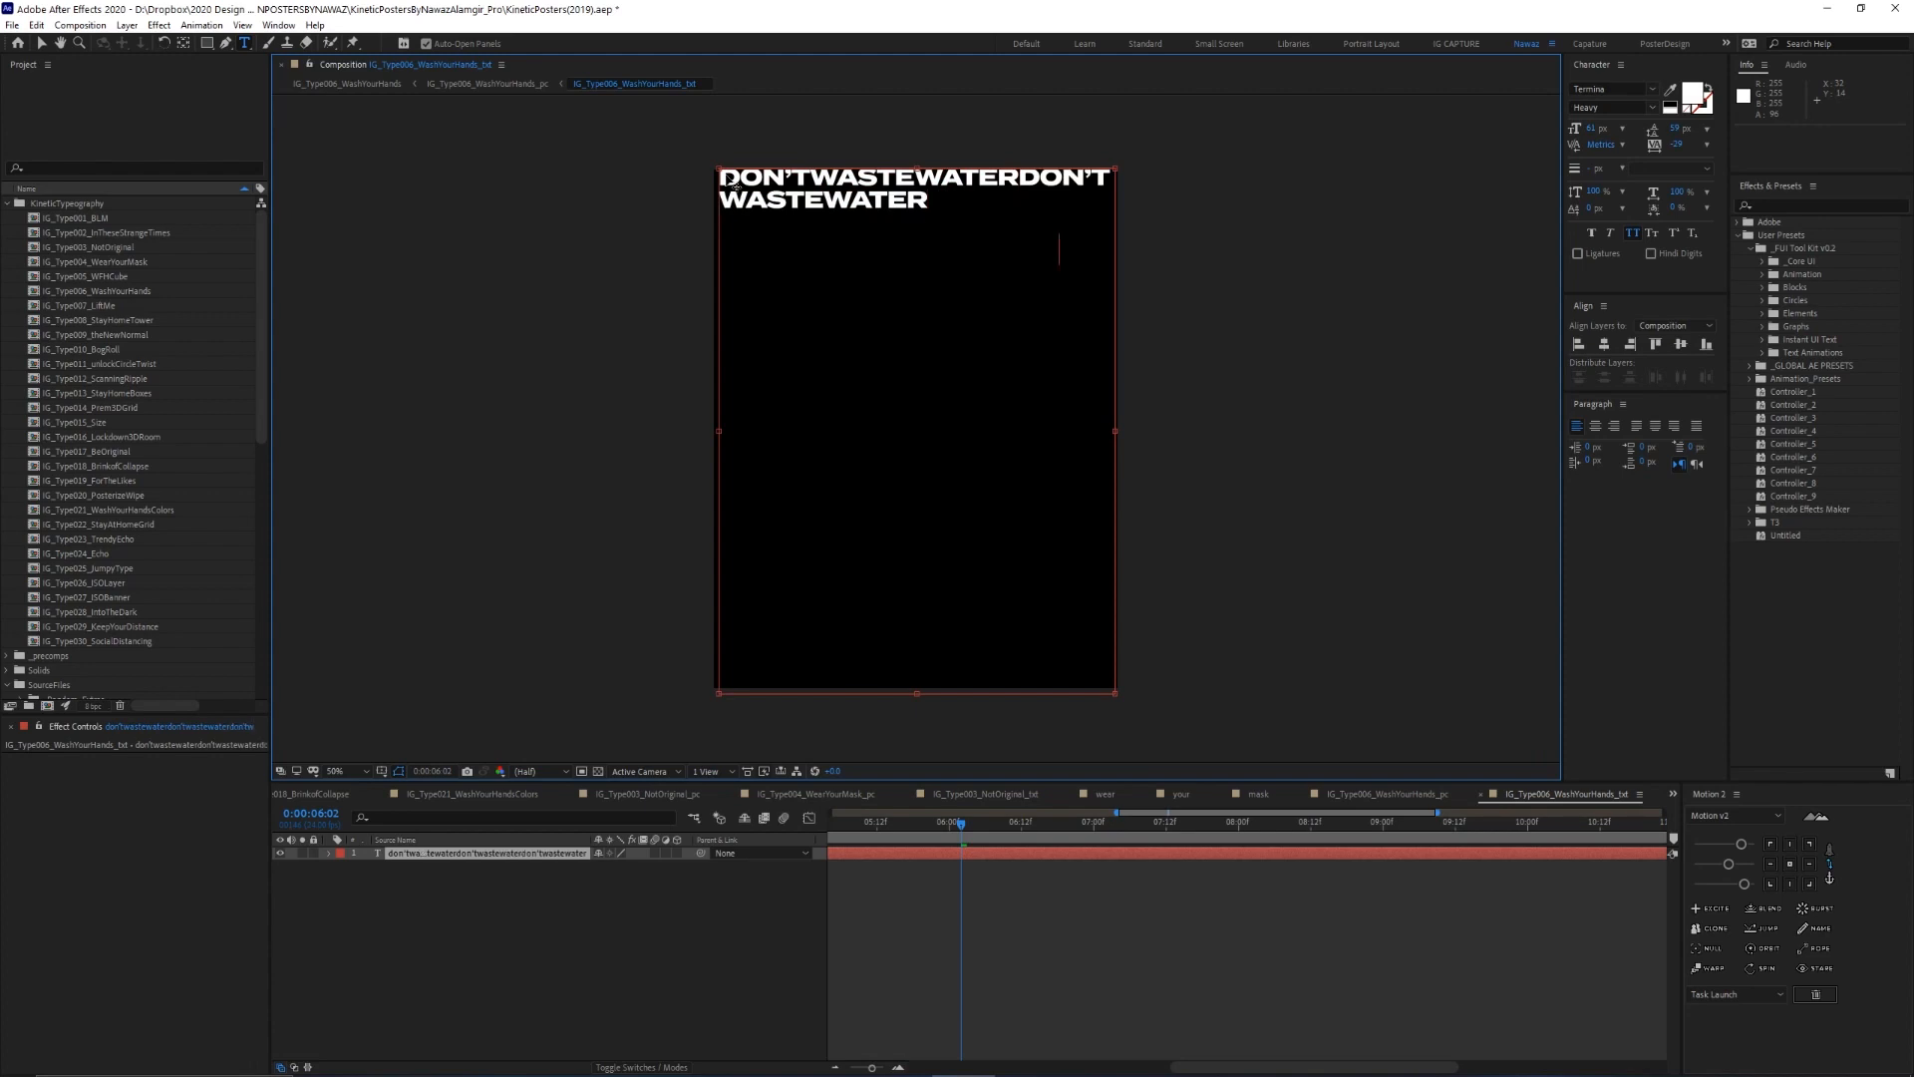
key("ctrl+v")
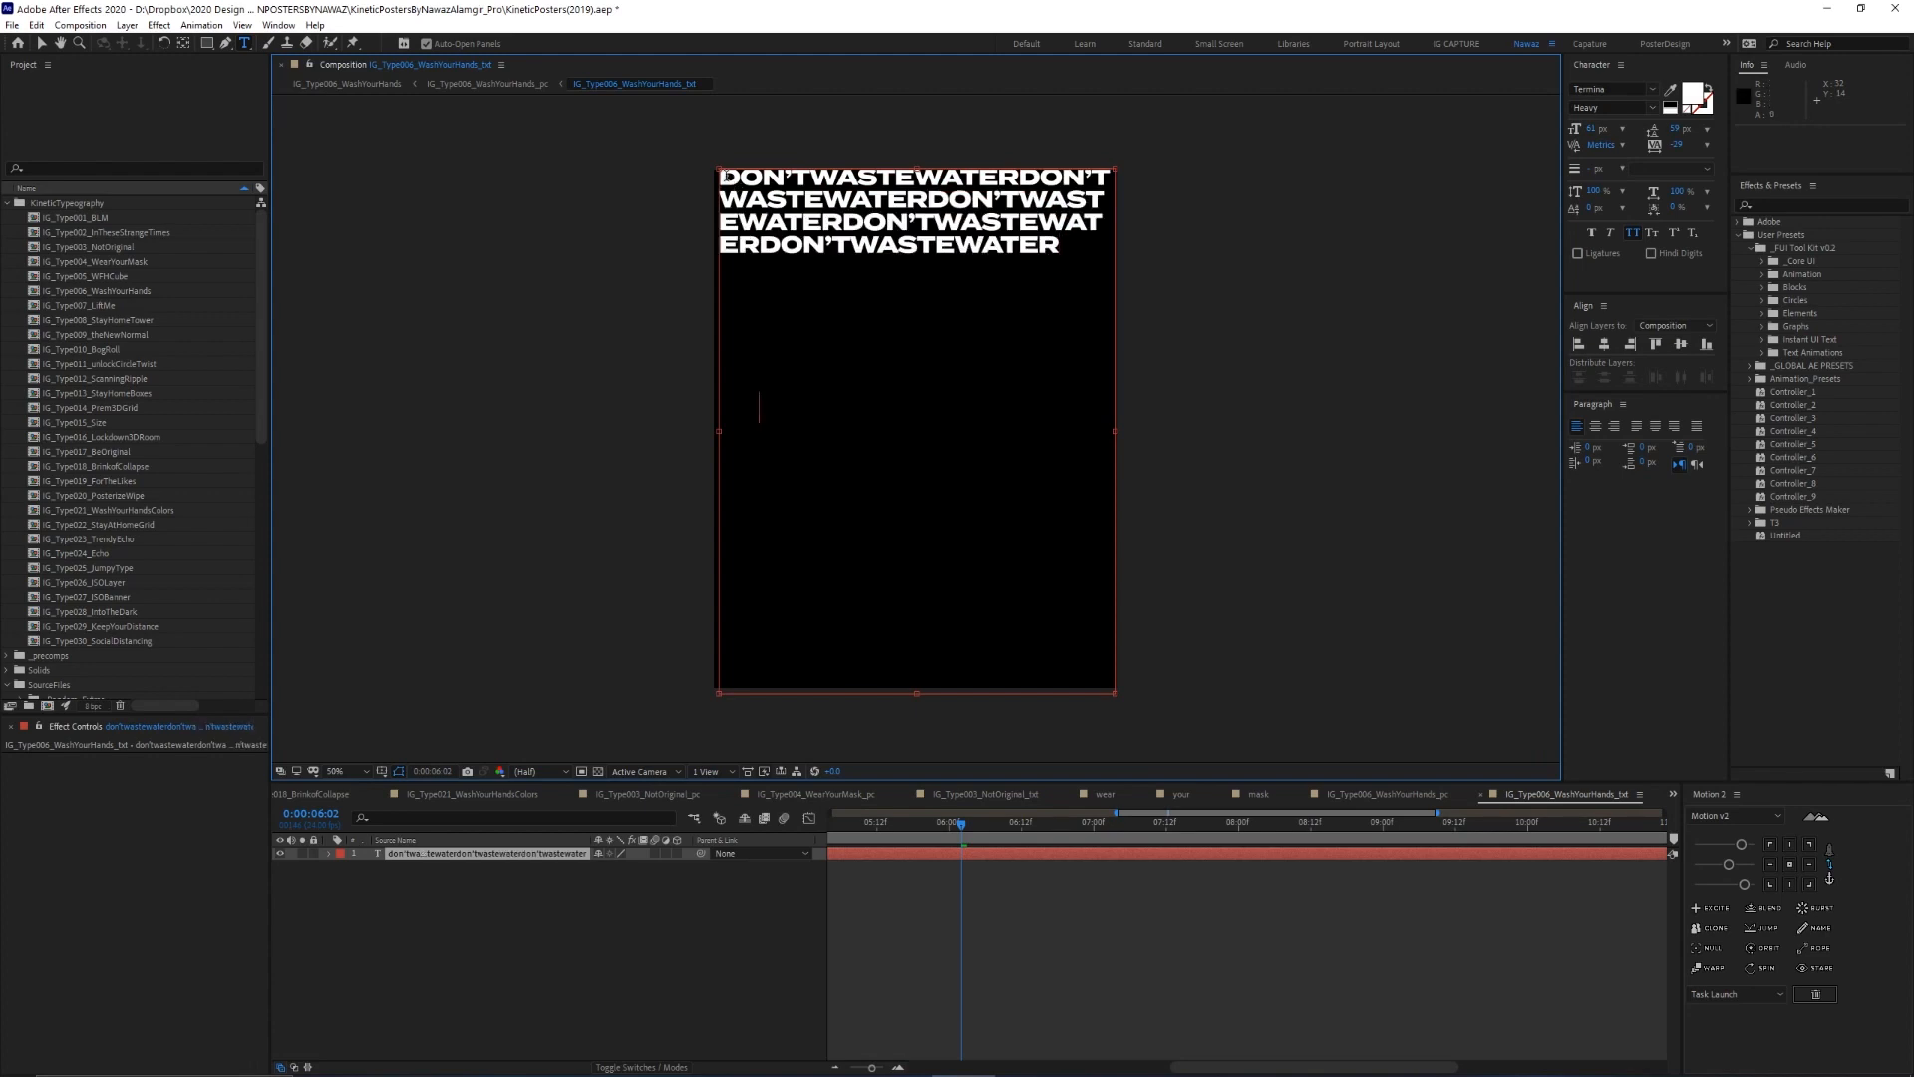
key("ctrl+v")
key("ctrl+v")
key("ctrl+v")
key("ctrl+v")
key("ctrl+v")
key("ctrl+v")
key("ctrl+v")
key("ctrl+v")
key("ctrl+v")
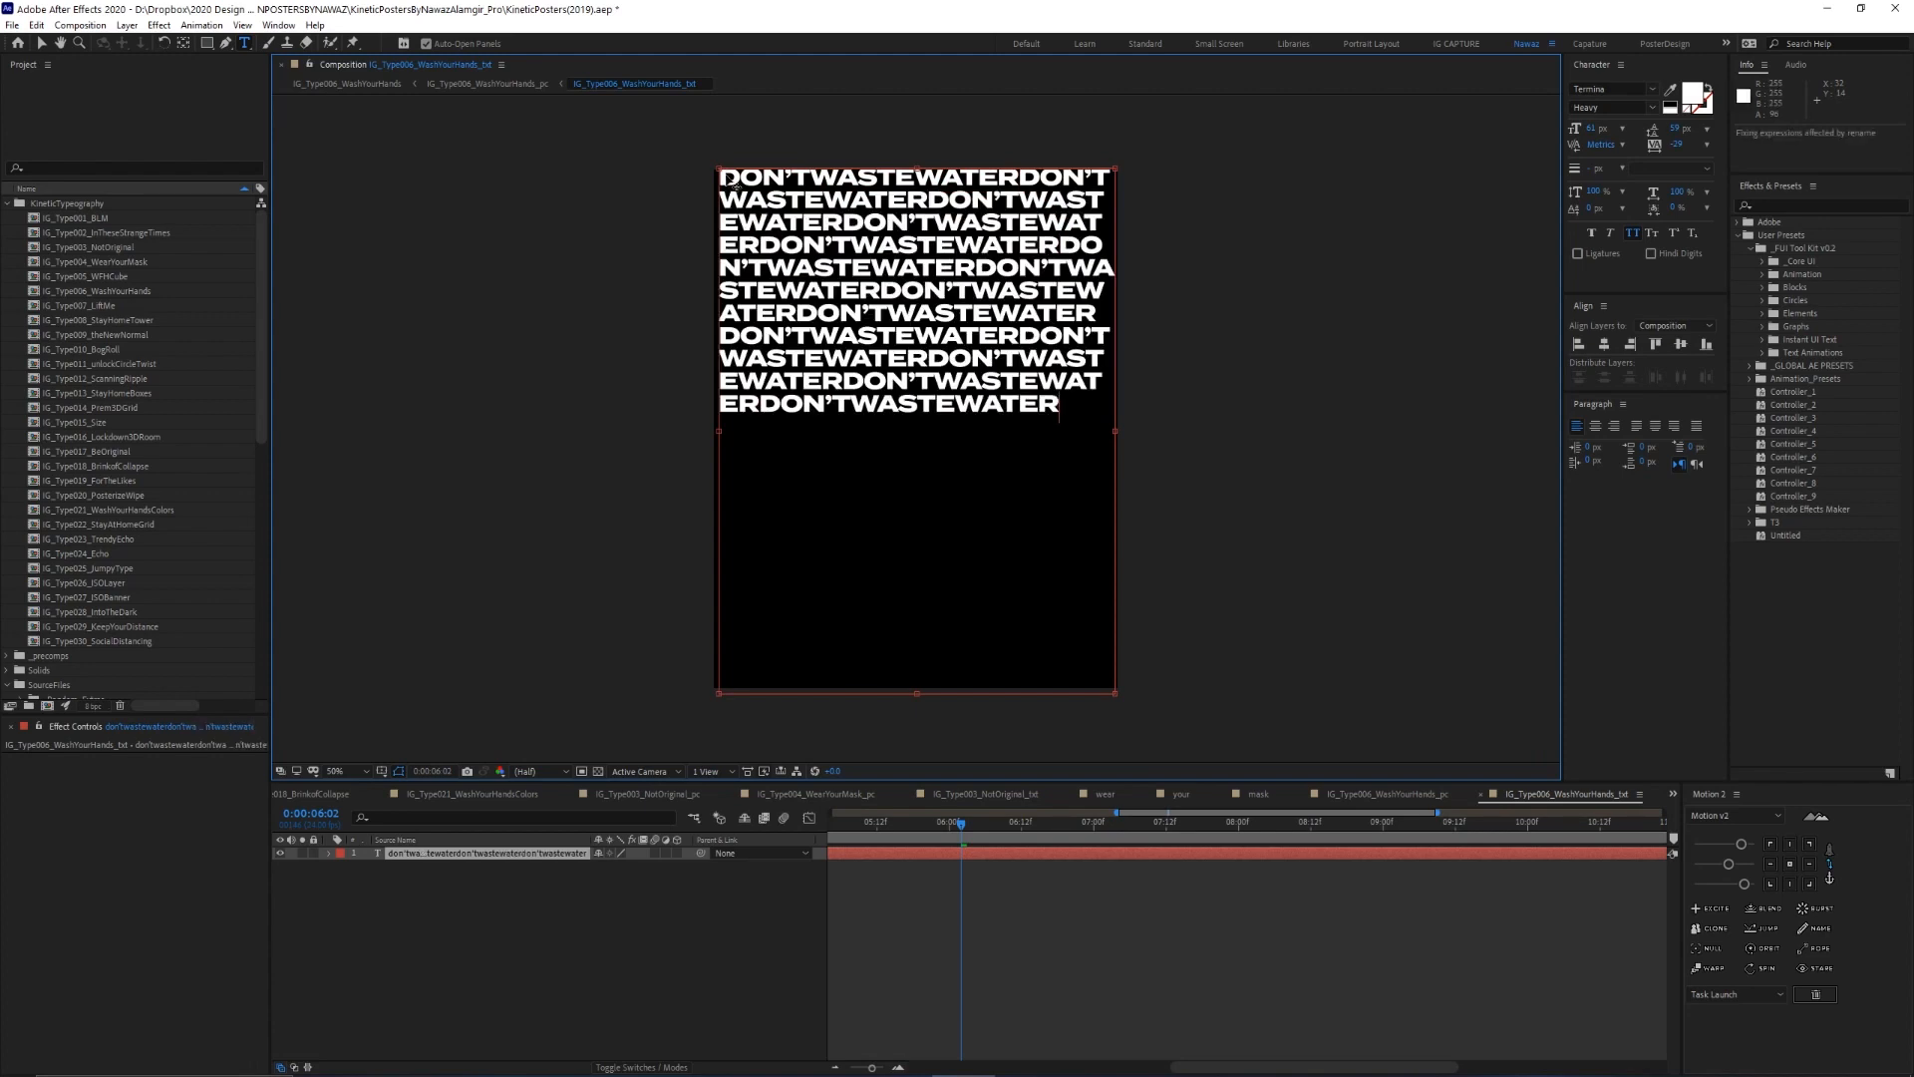
key("ctrl+v")
key("ctrl+v")
key("ctrl+v")
key("ctrl+v")
key("ctrl+v")
key("ctrl+v")
key("ctrl+v")
key("ctrl+v")
key("ctrl+v")
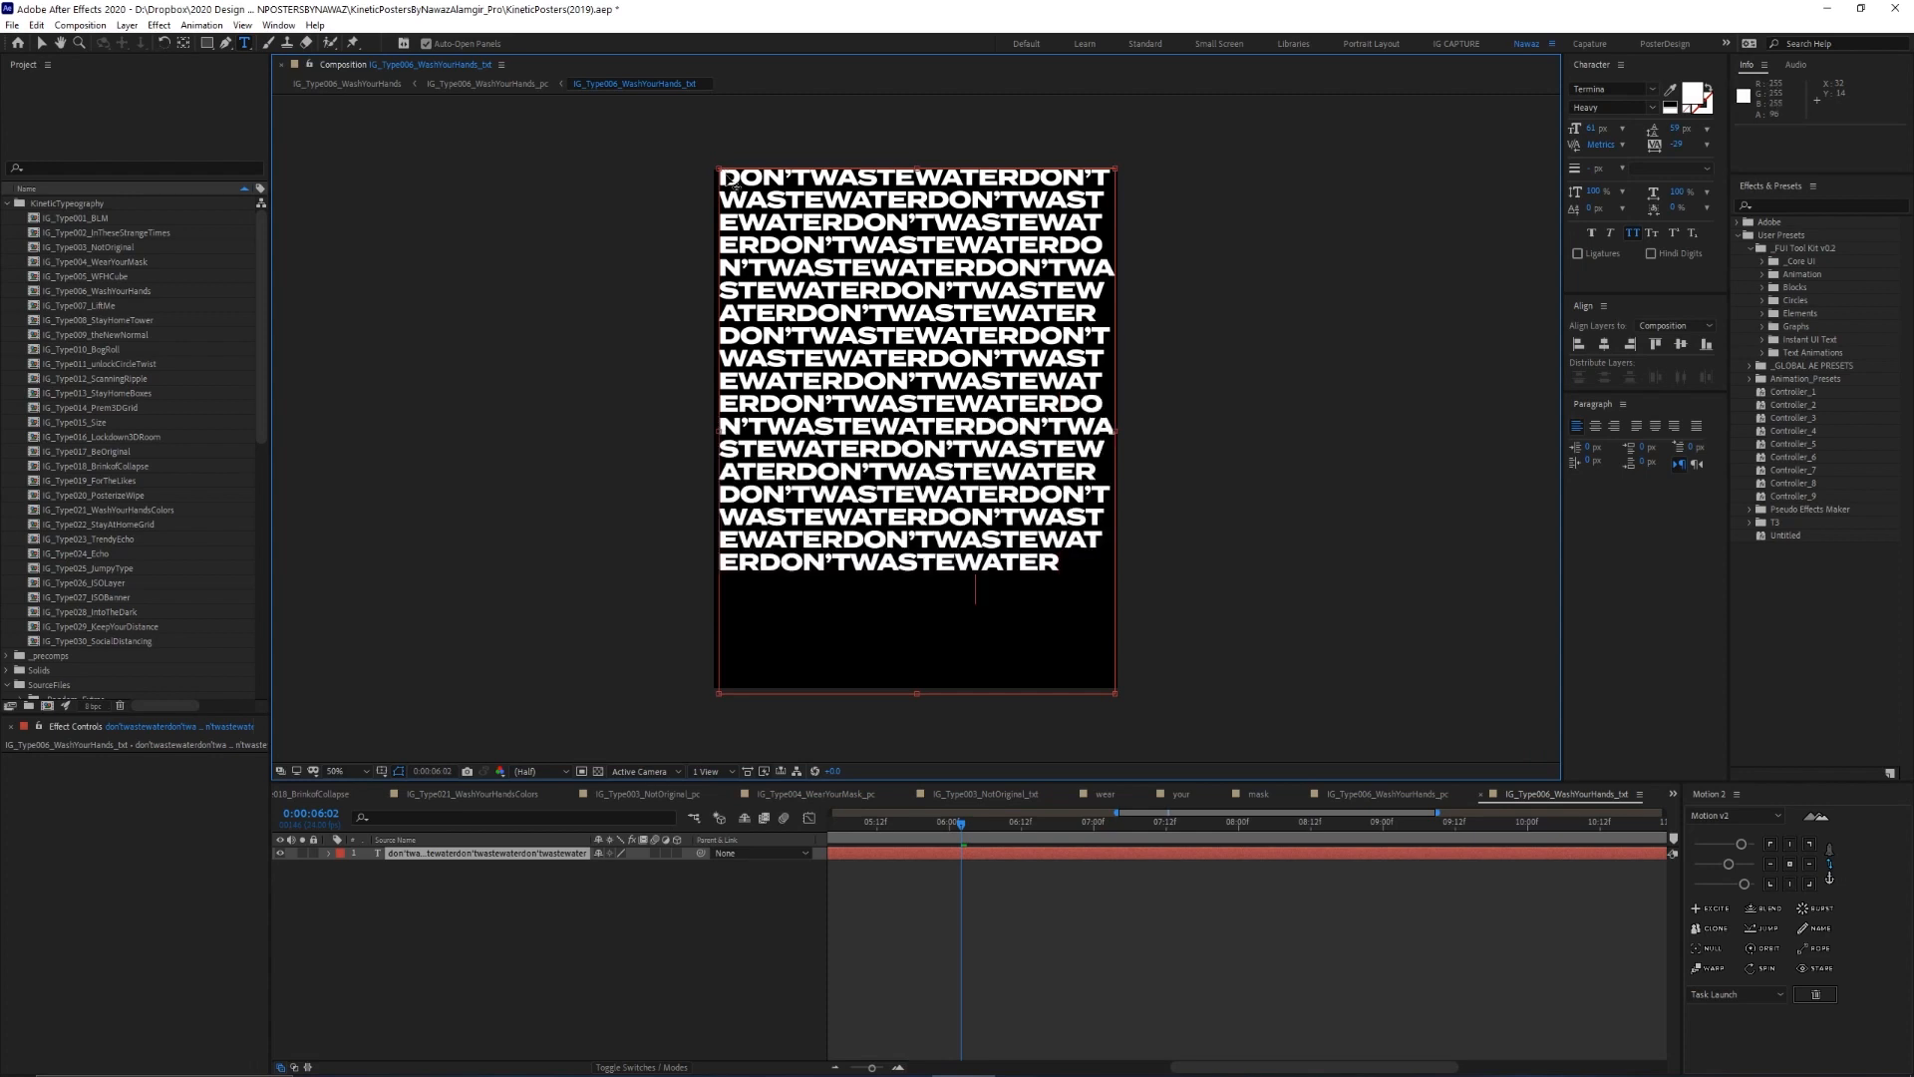
key("ctrl+v")
key("ctrl+v")
key("ctrl+v")
key("ctrl+v")
key("ctrl+v")
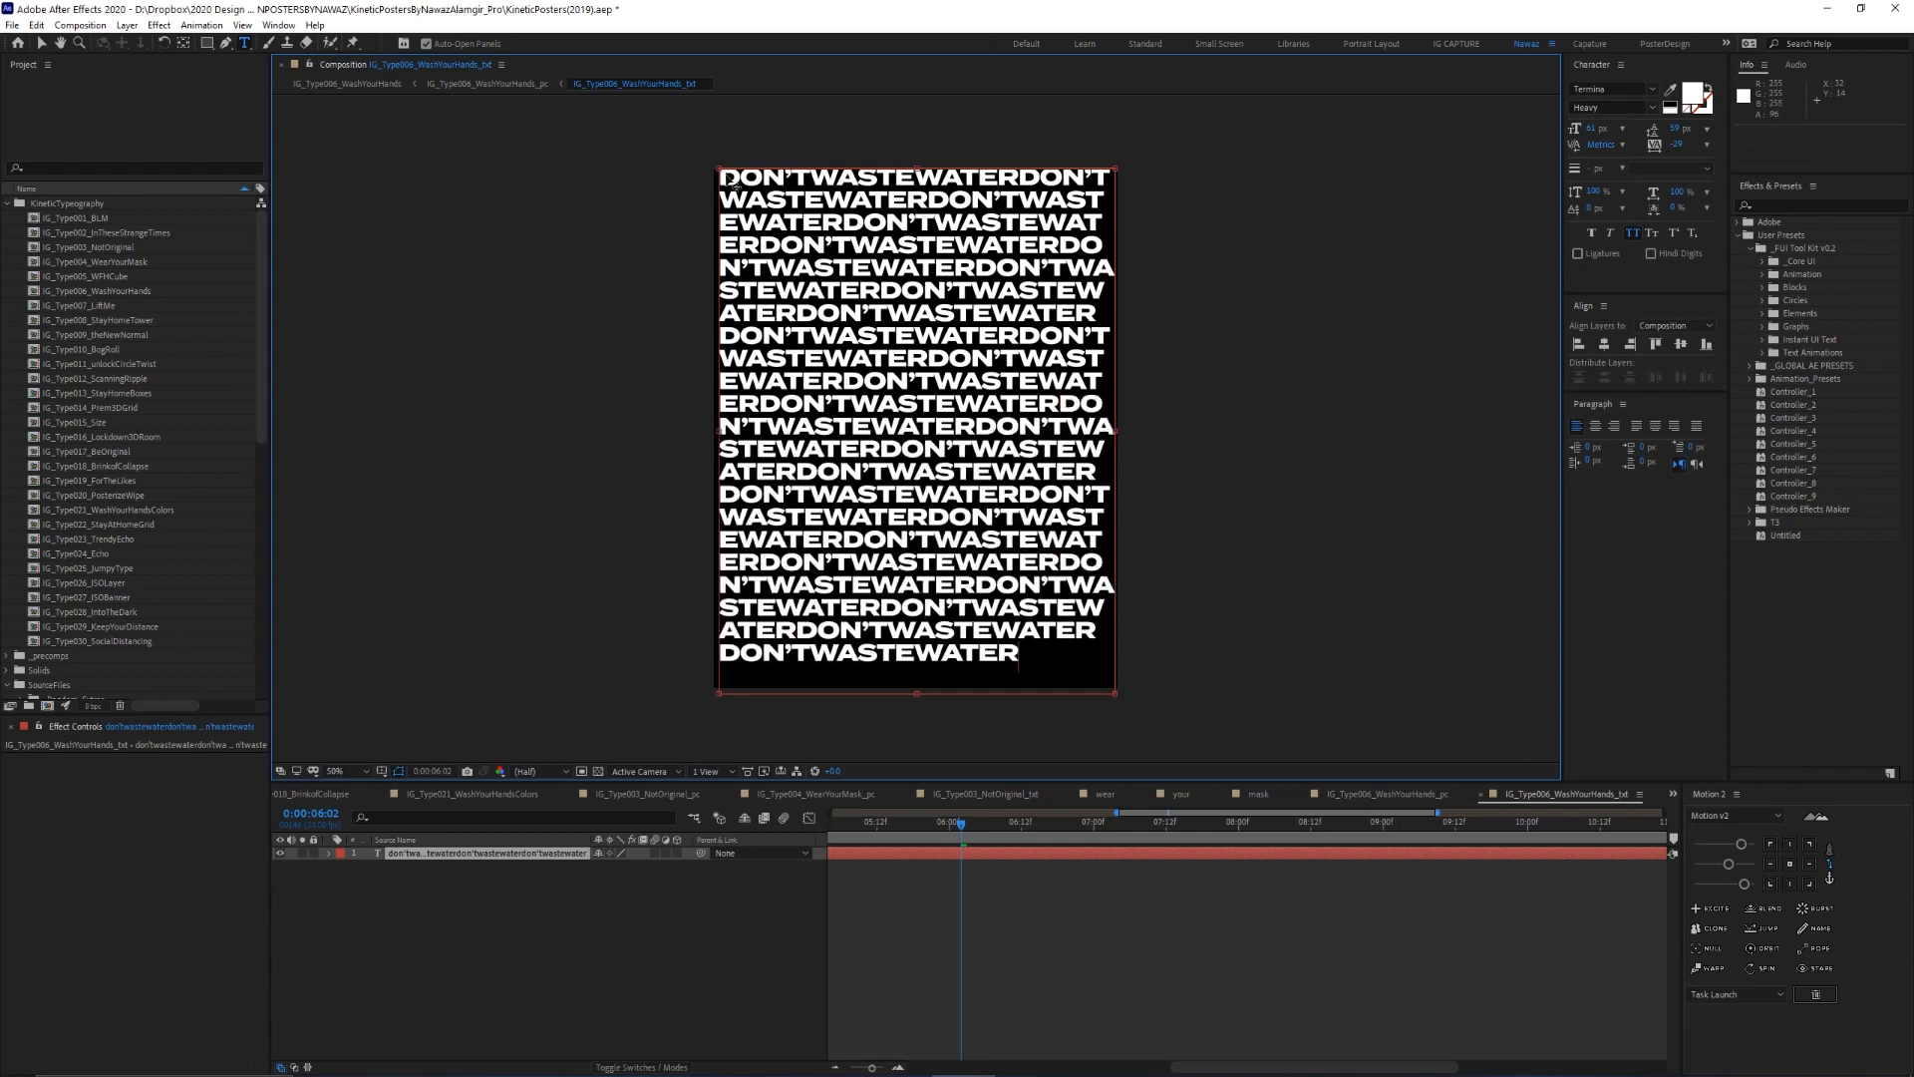
key("ctrl+v")
key("ctrl+v")
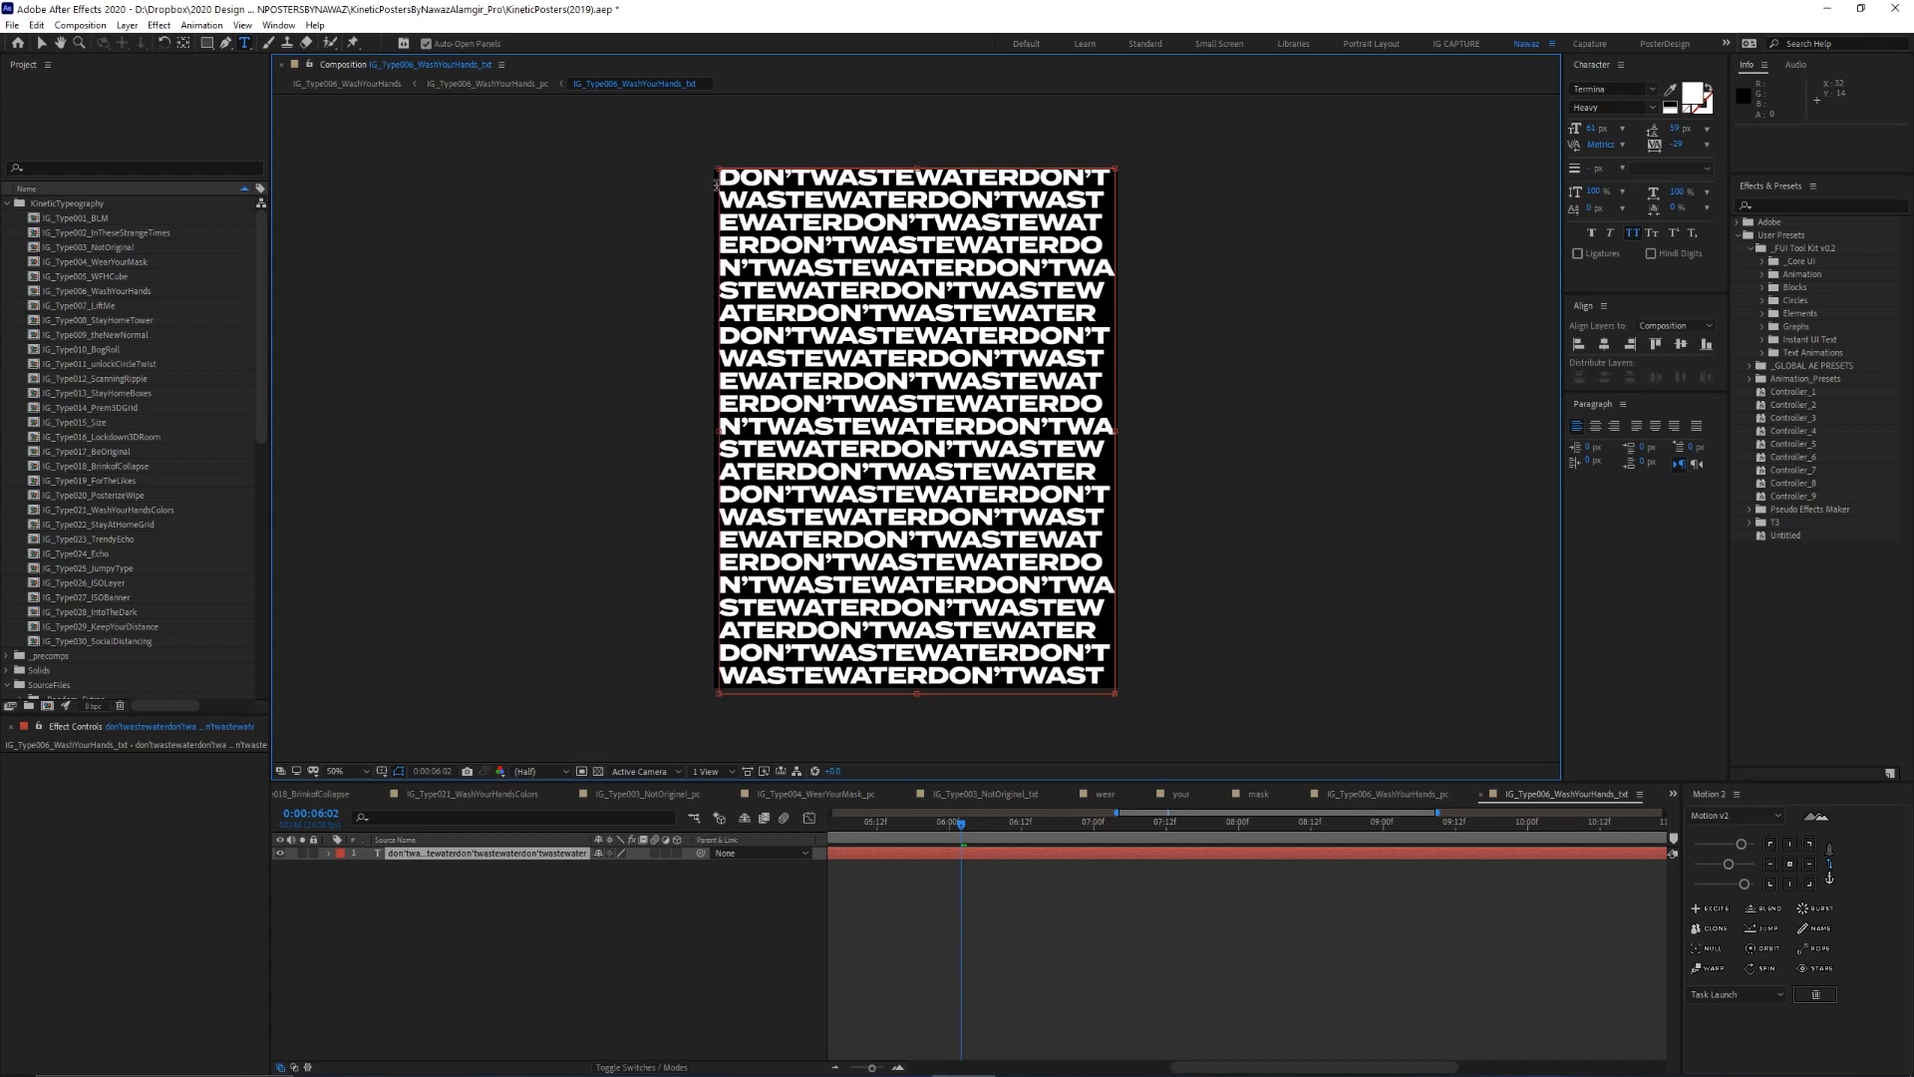
left_click(486, 923)
Return to the IG_Type006_WashYourHands_pc composition and review the CC Mr. Mercury effect on its text precomp
key("Tab")
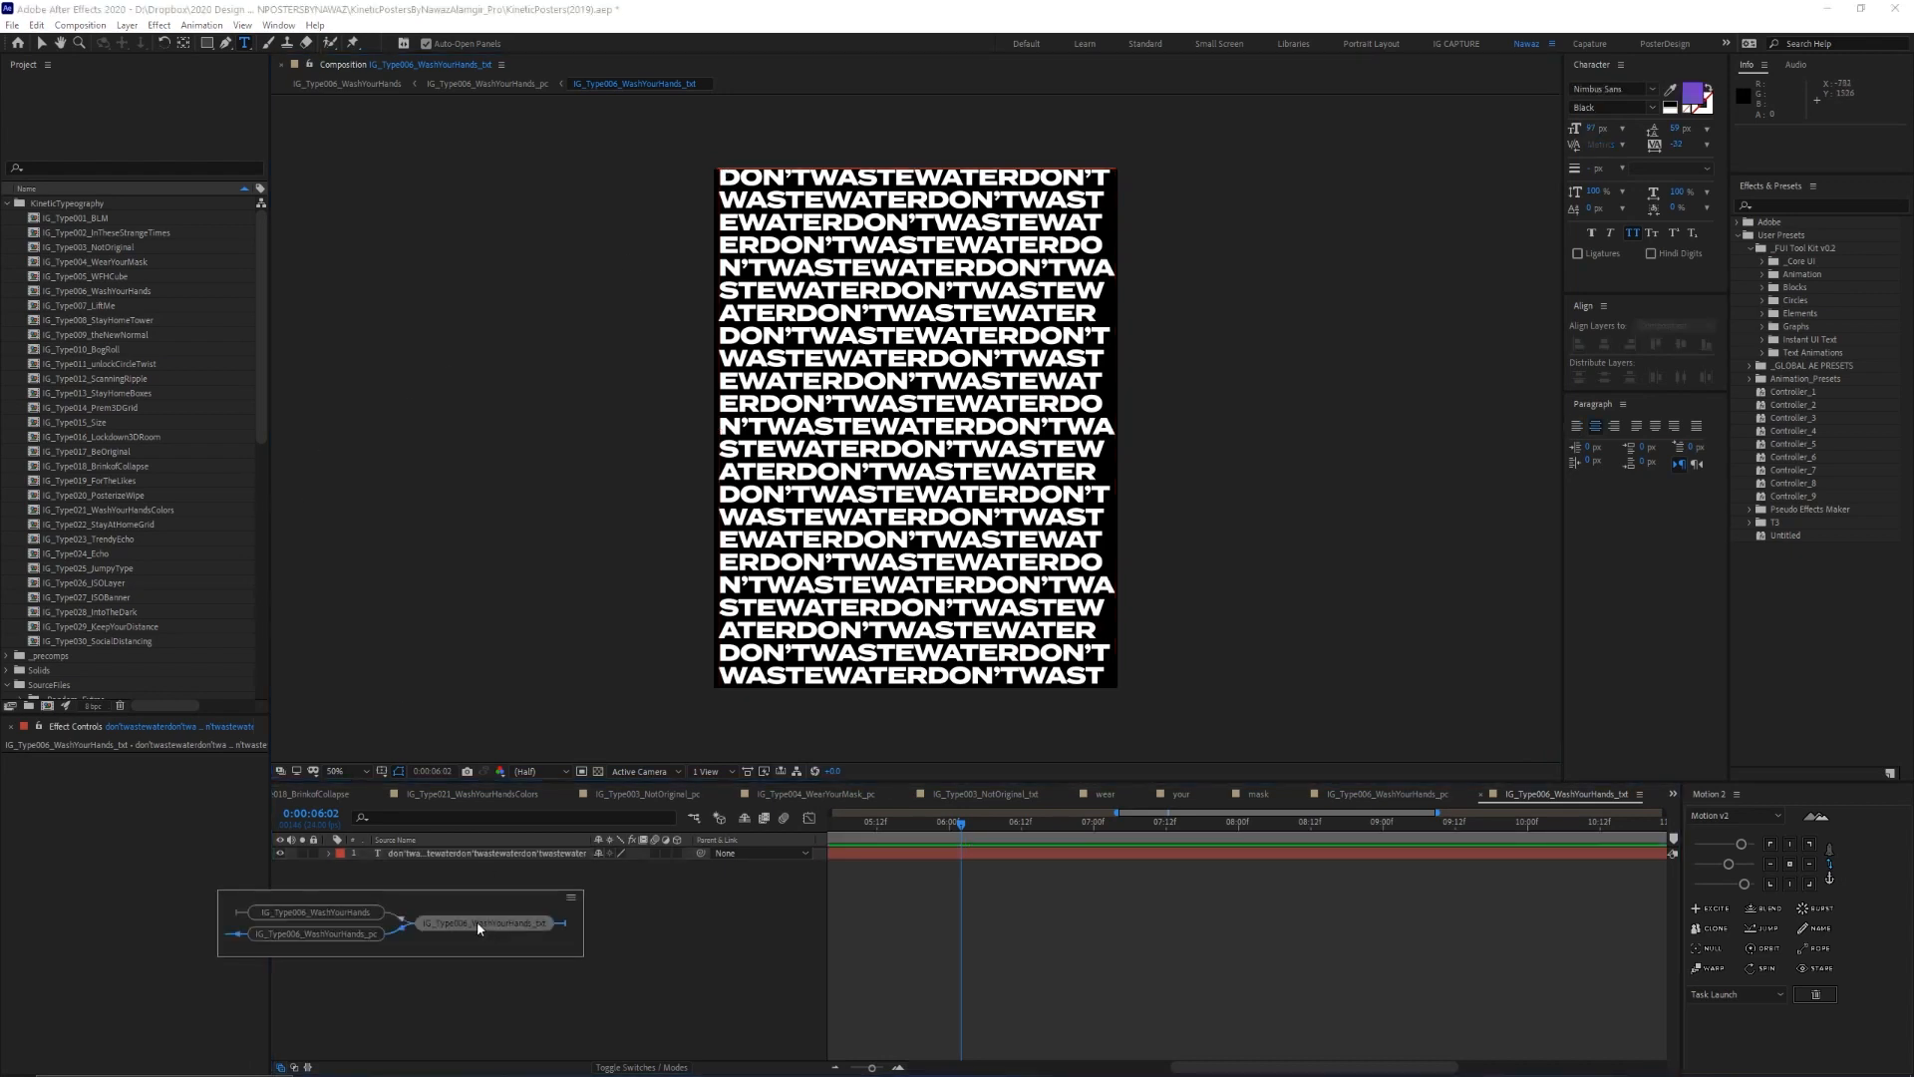
left_click(377, 930)
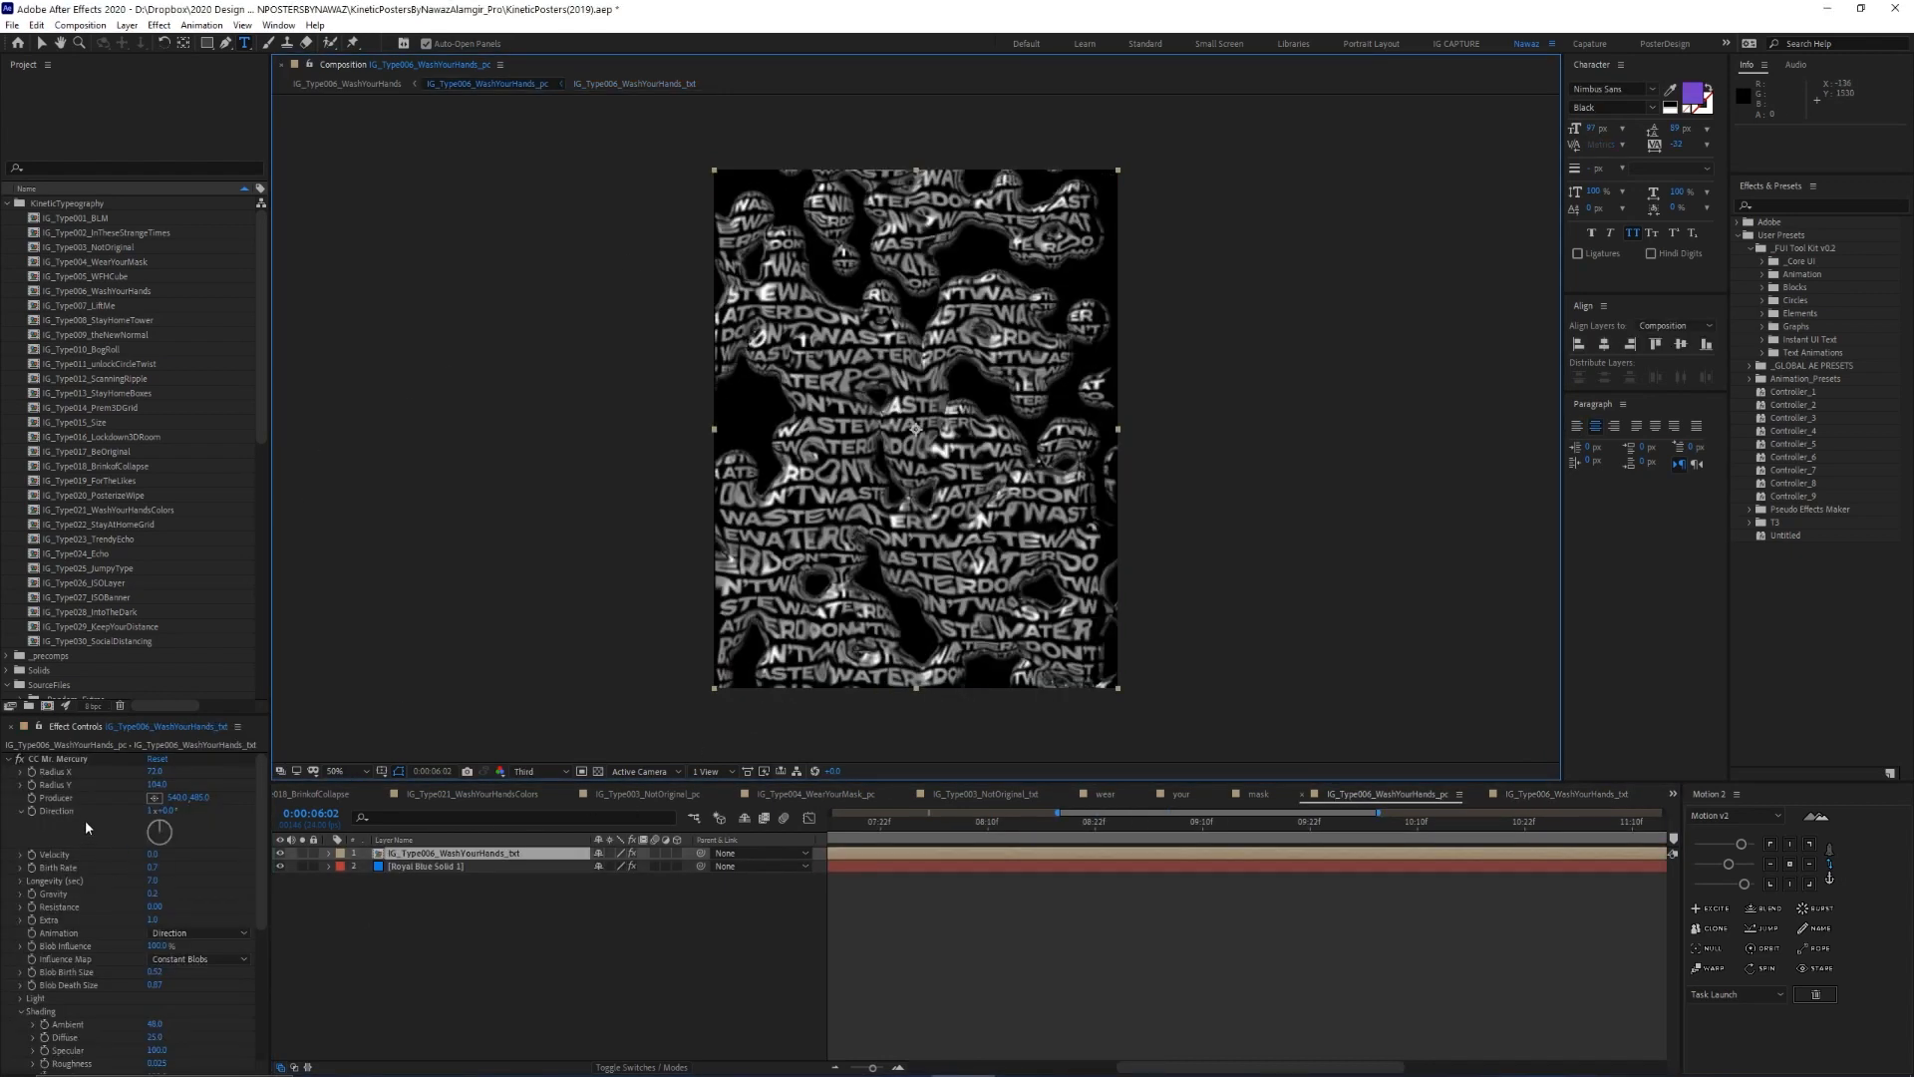
left_click(74, 758)
left_click(9, 759)
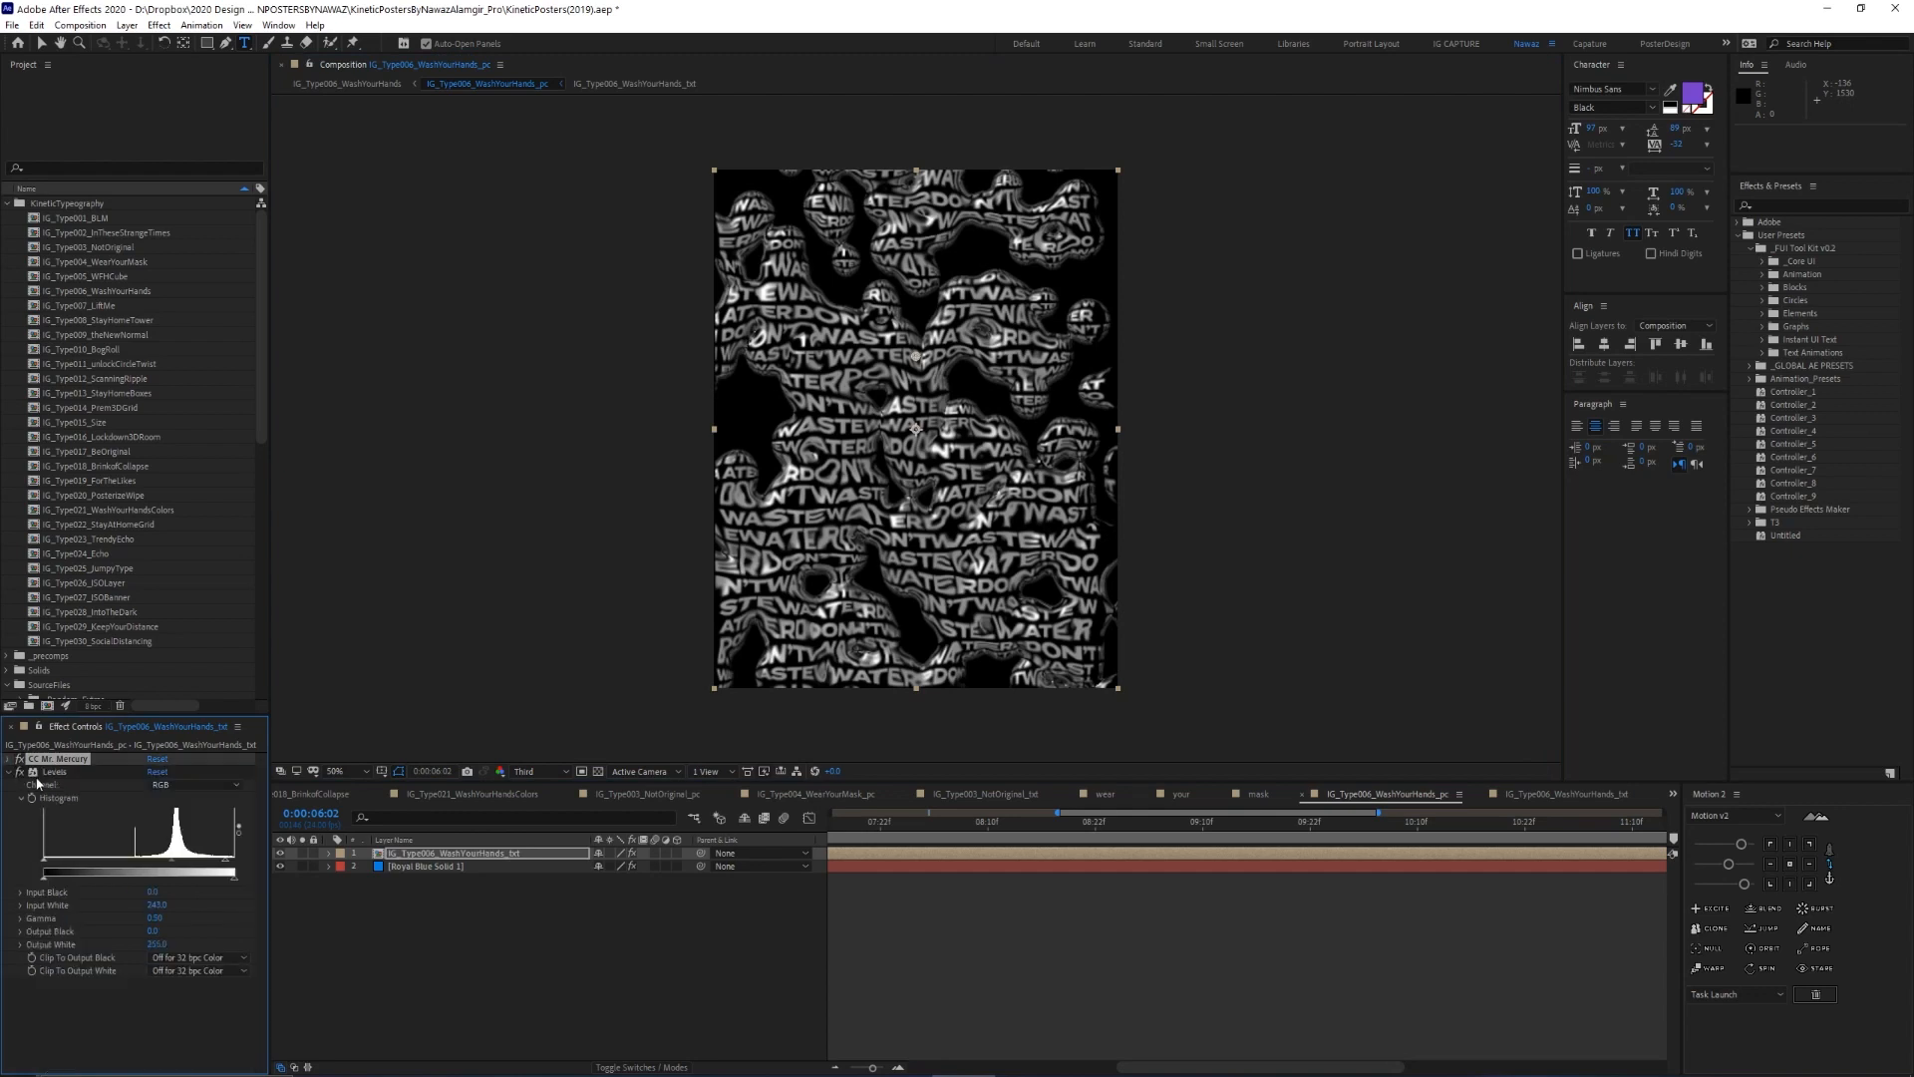
Compare the text precomp with Levels off and on, and check the Fill effect on Royal Blue Solid 1
left_click(36, 772)
left_click(21, 773)
left_click(21, 773)
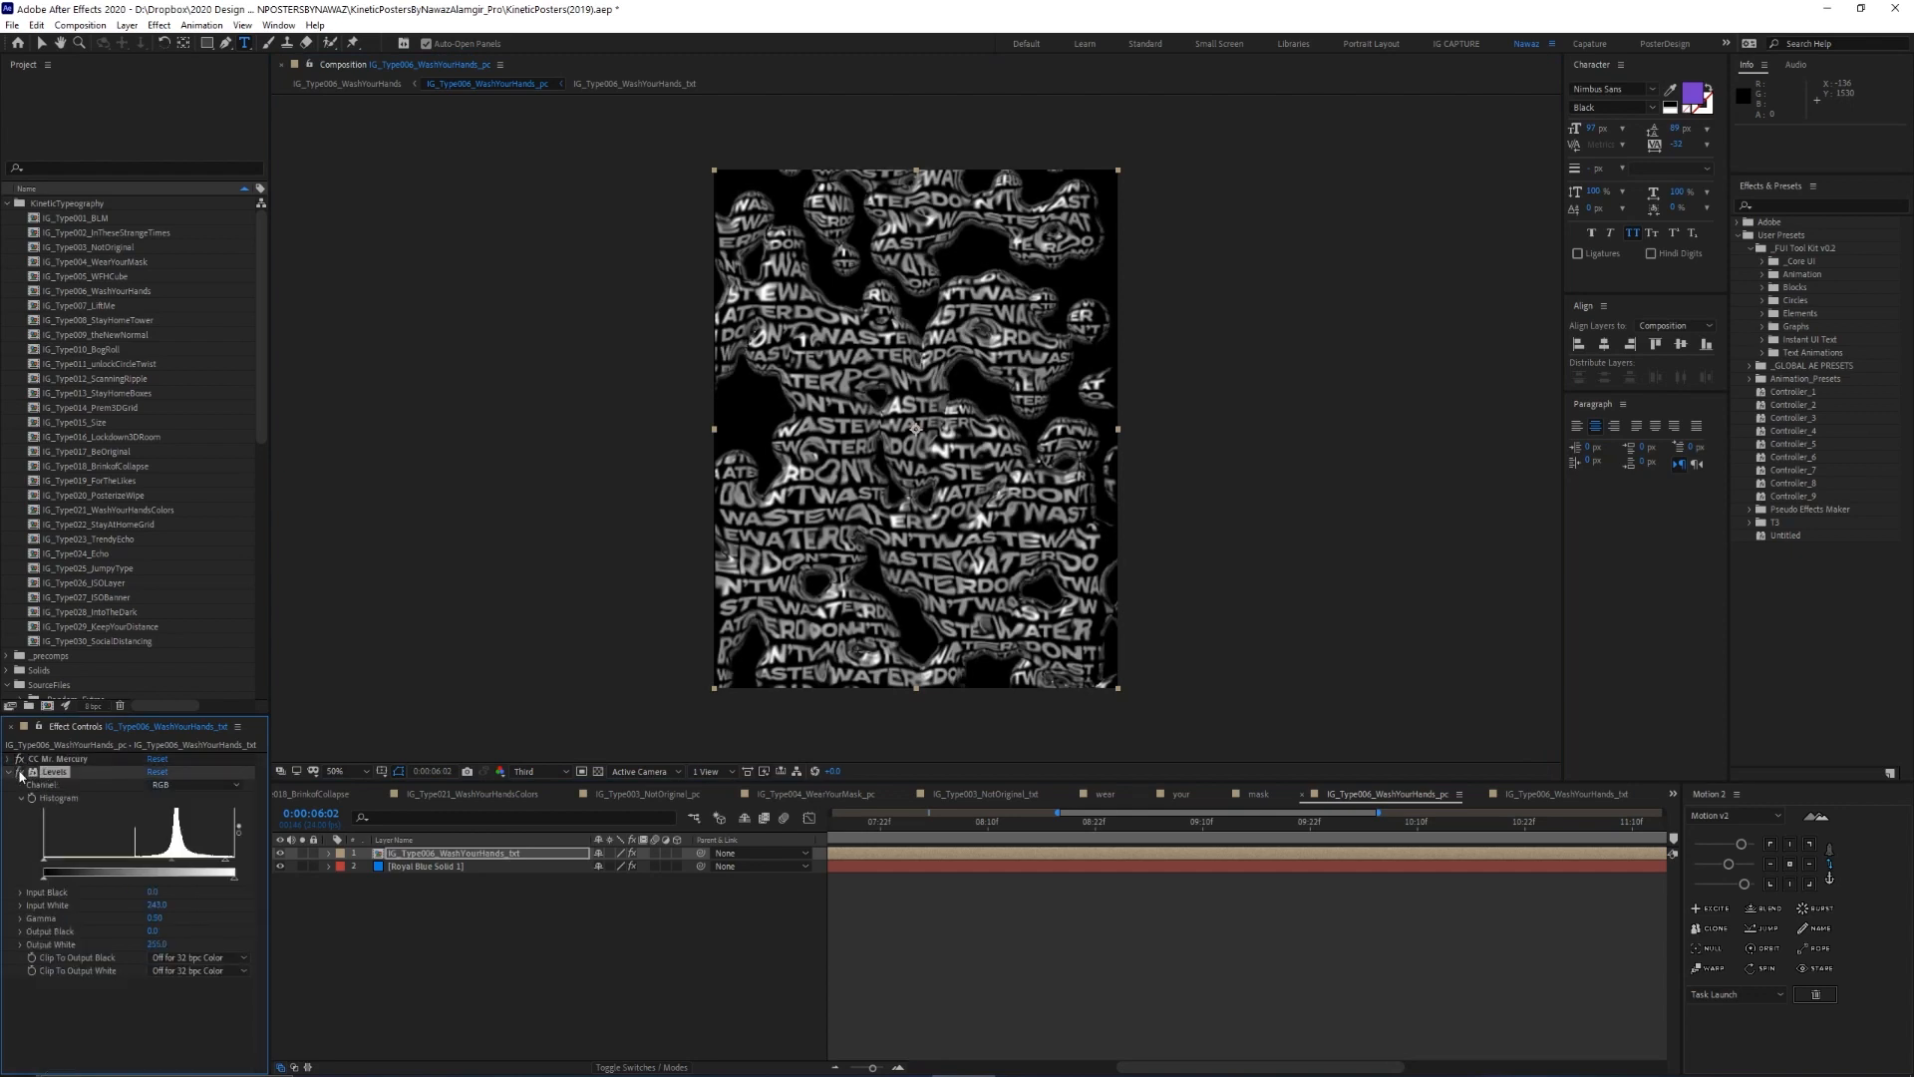
left_click(418, 867)
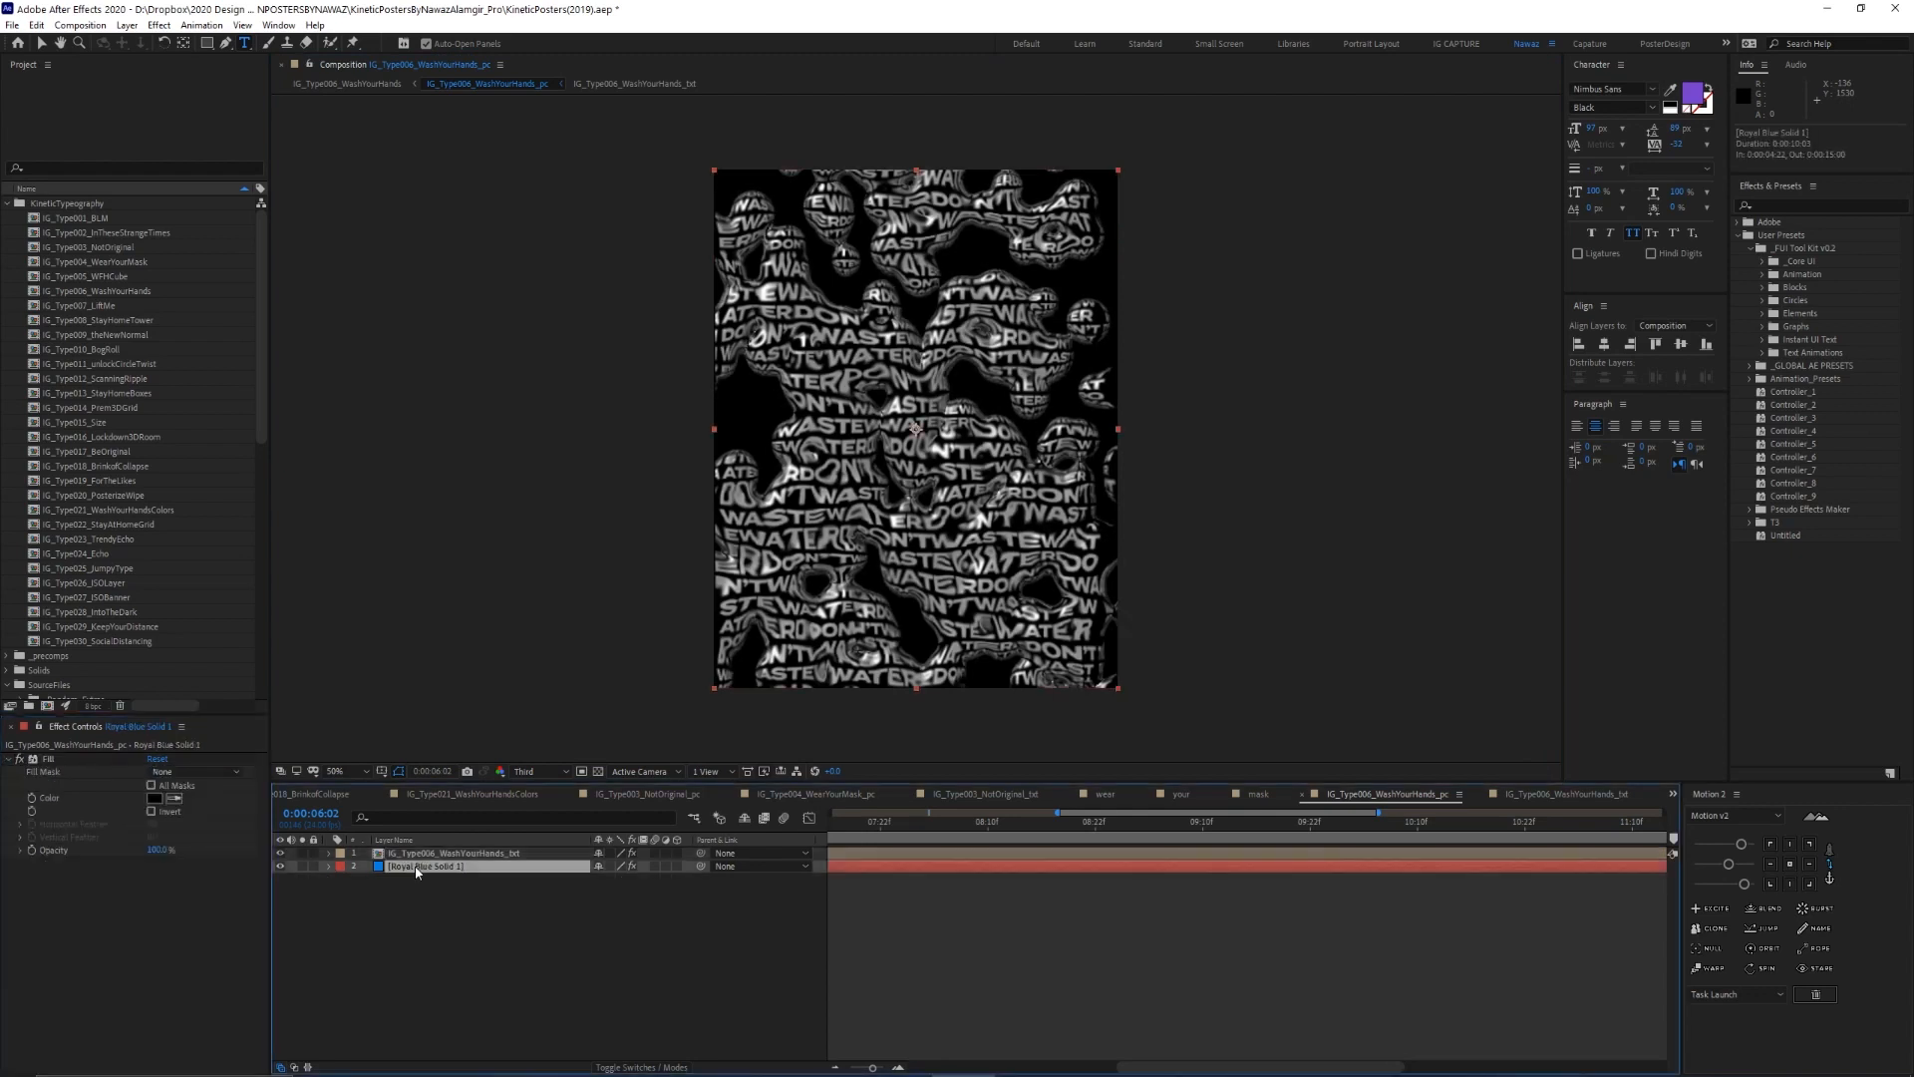
Examine the CC Mr. Mercury settings on the IG_Type006_WashYourHands_txt layer, including its Light options, in an enlarged effect view
left_click(399, 853)
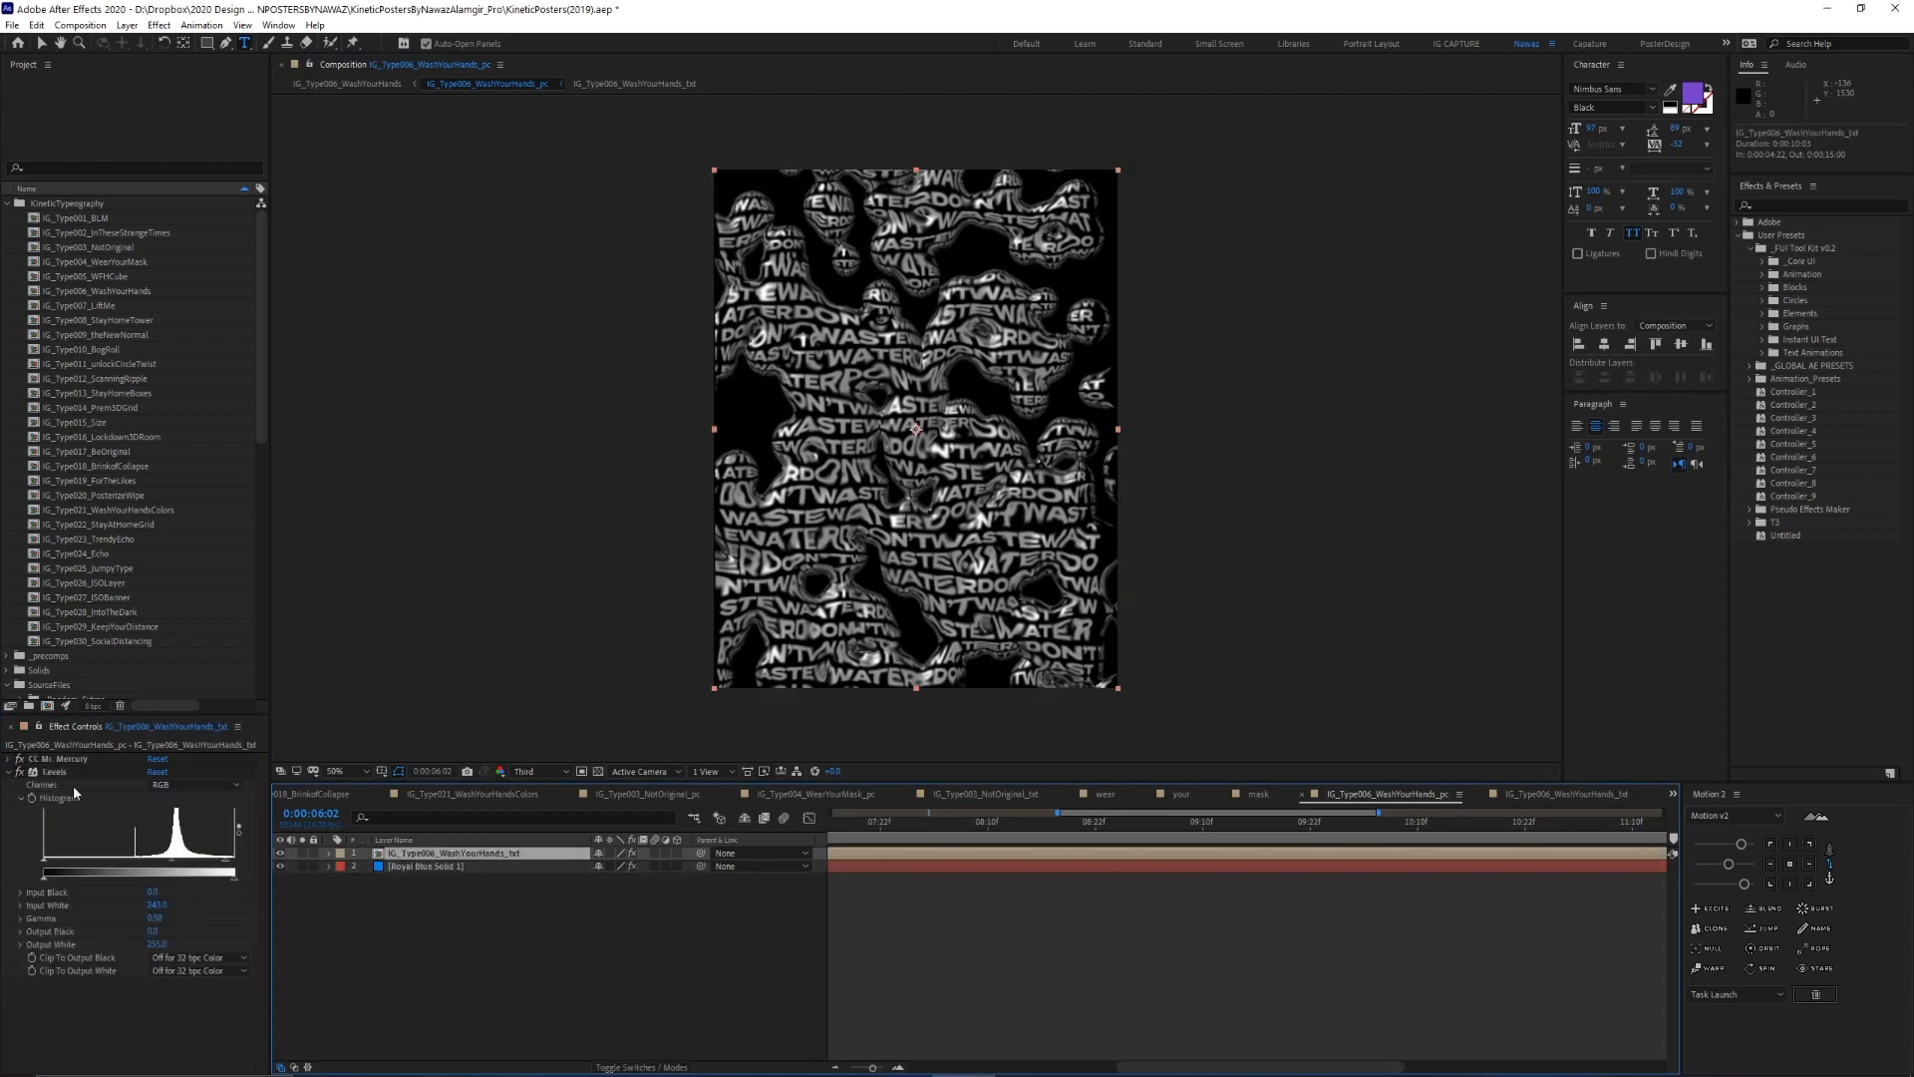
left_click(10, 759)
key("grave")
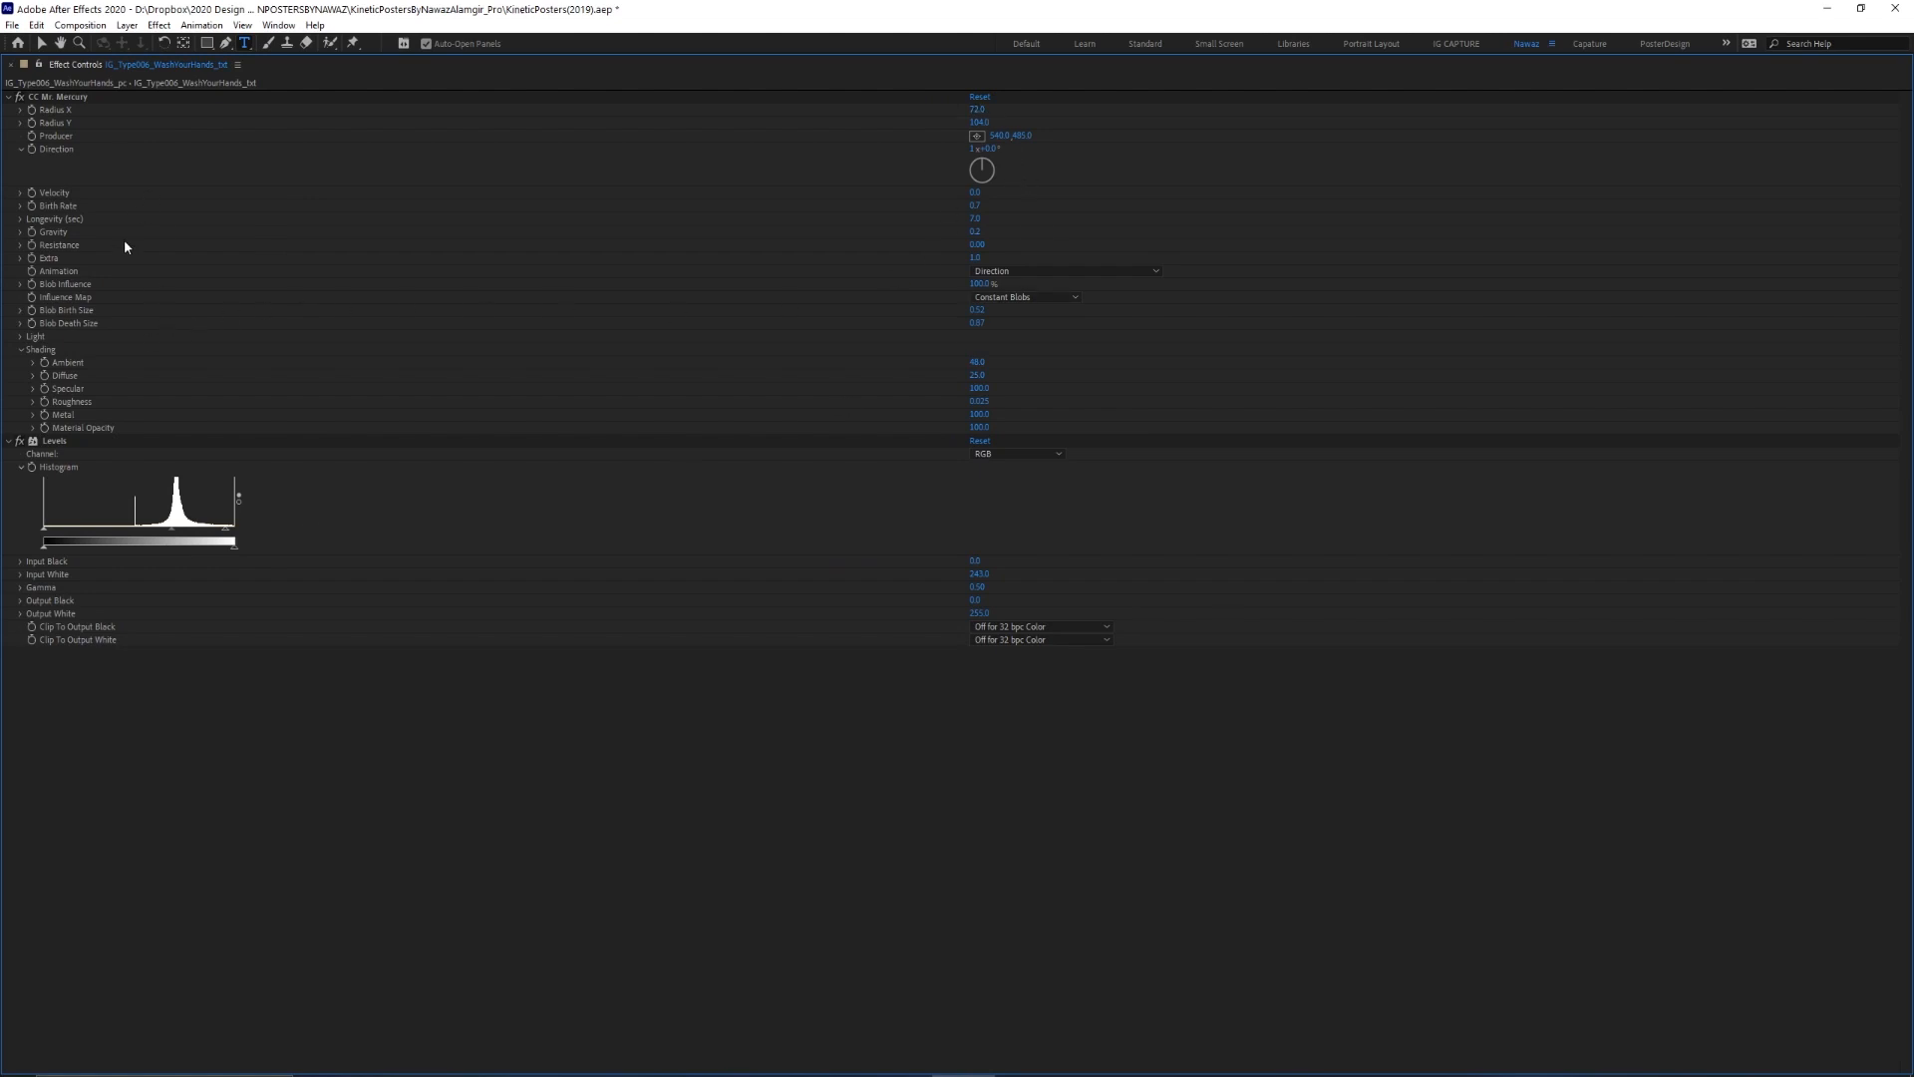
left_click(21, 338)
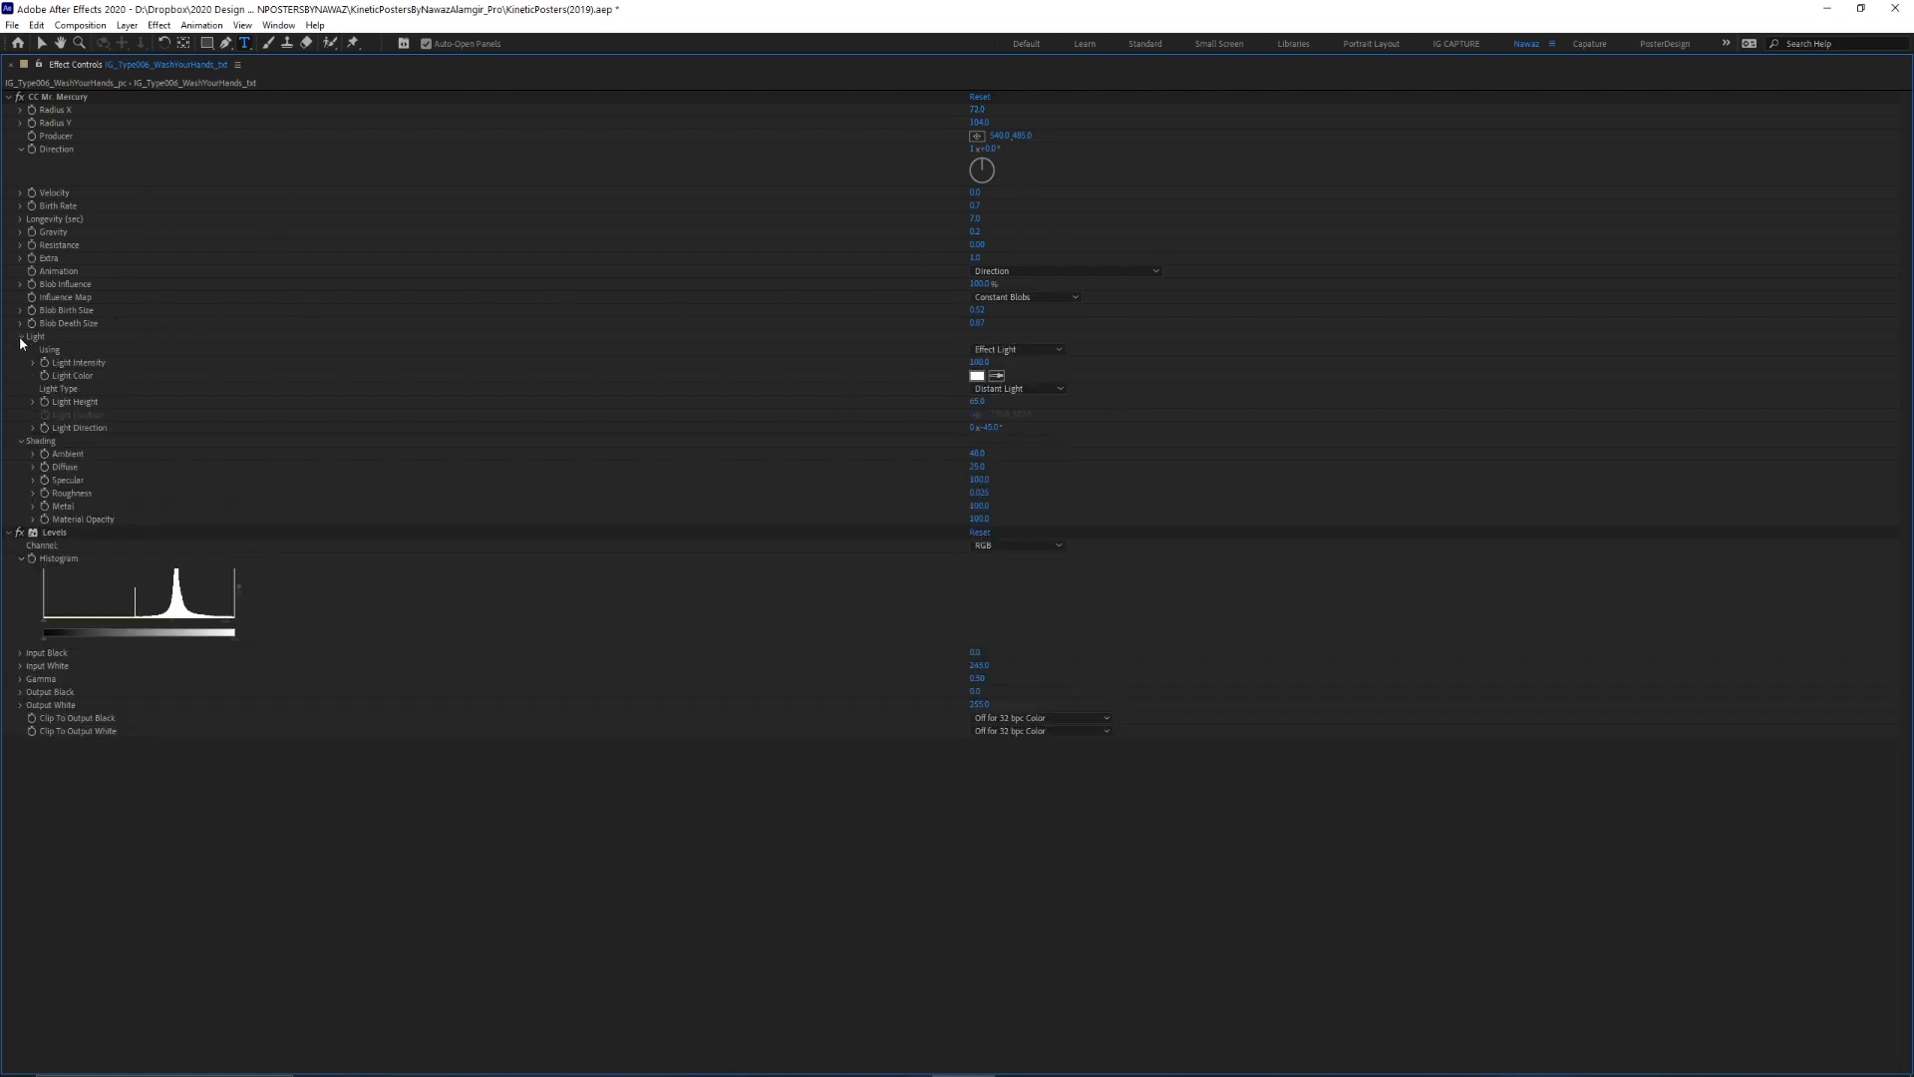
left_click(21, 337)
key("grave")
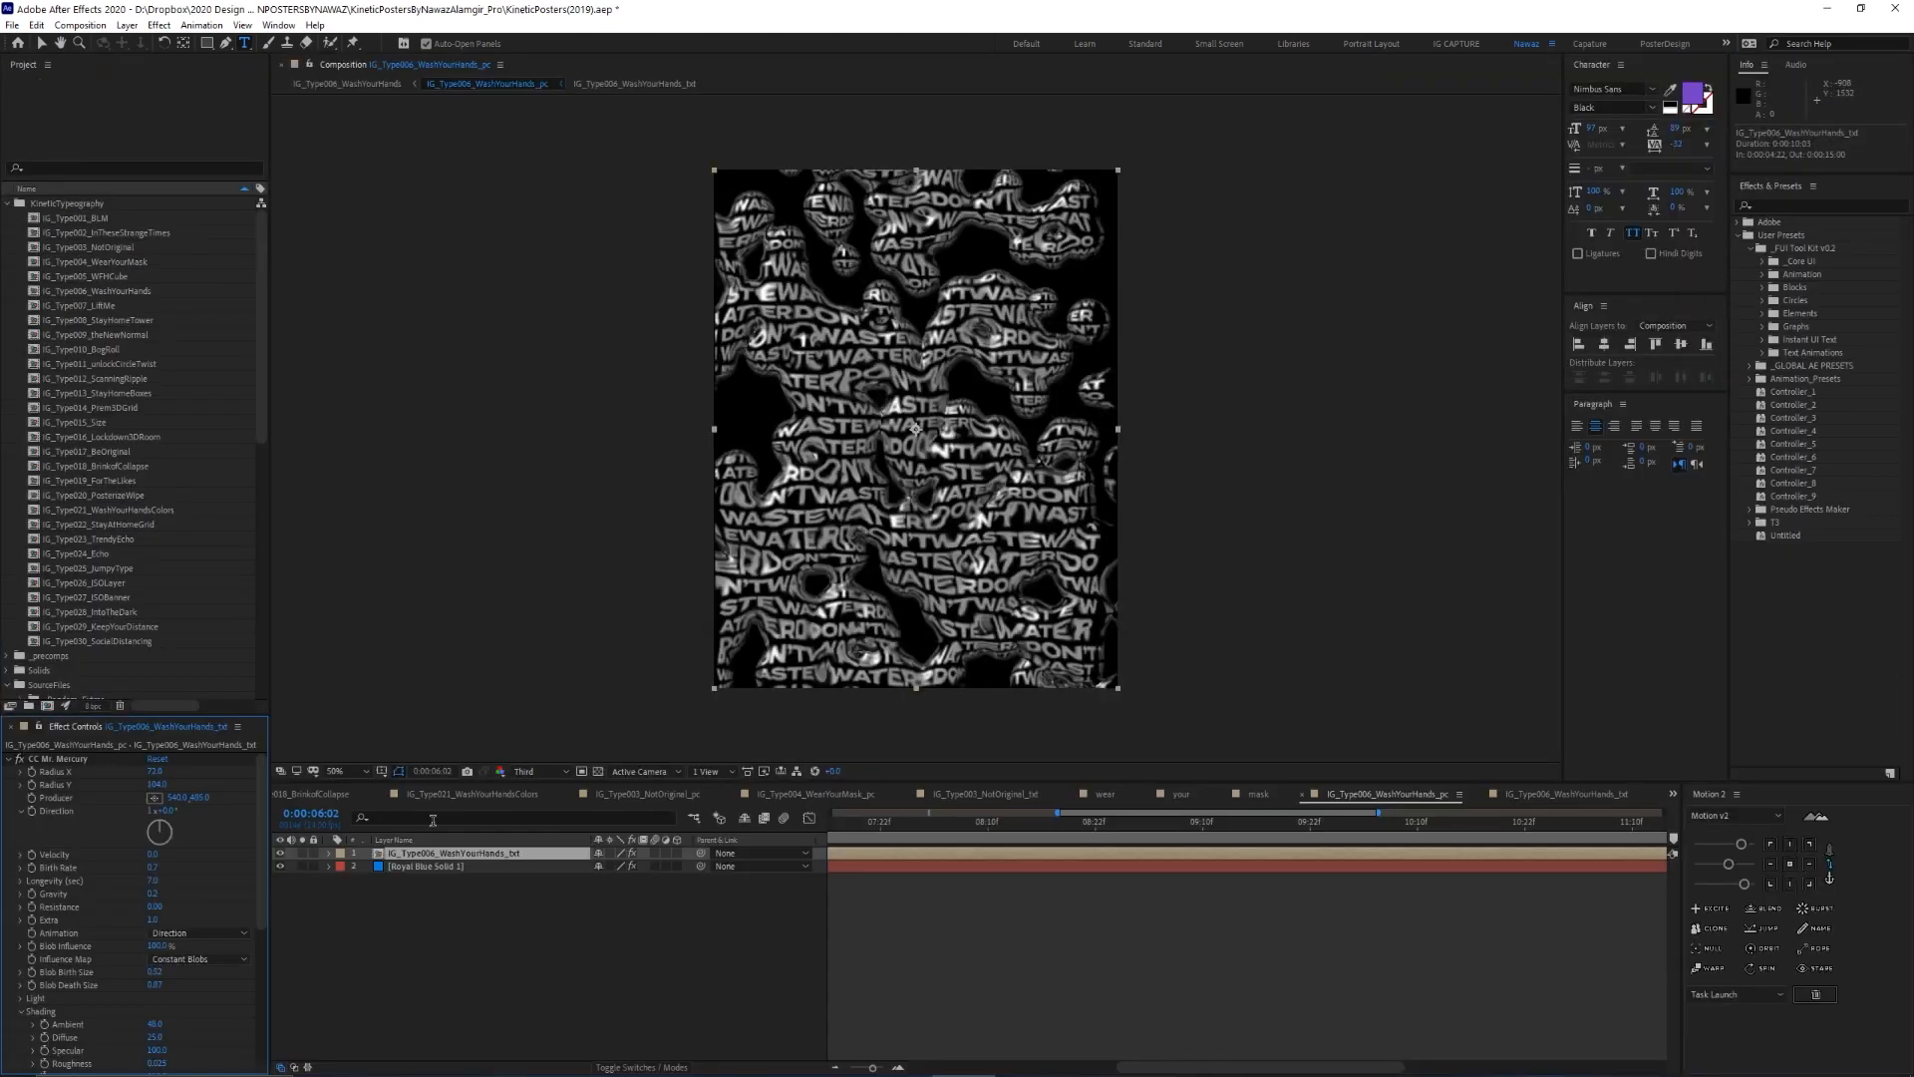
Reveal all modified properties of the WashYourHands text precomp and read through them in an enlarged timeline
key("u")
key("u")
key("grave")
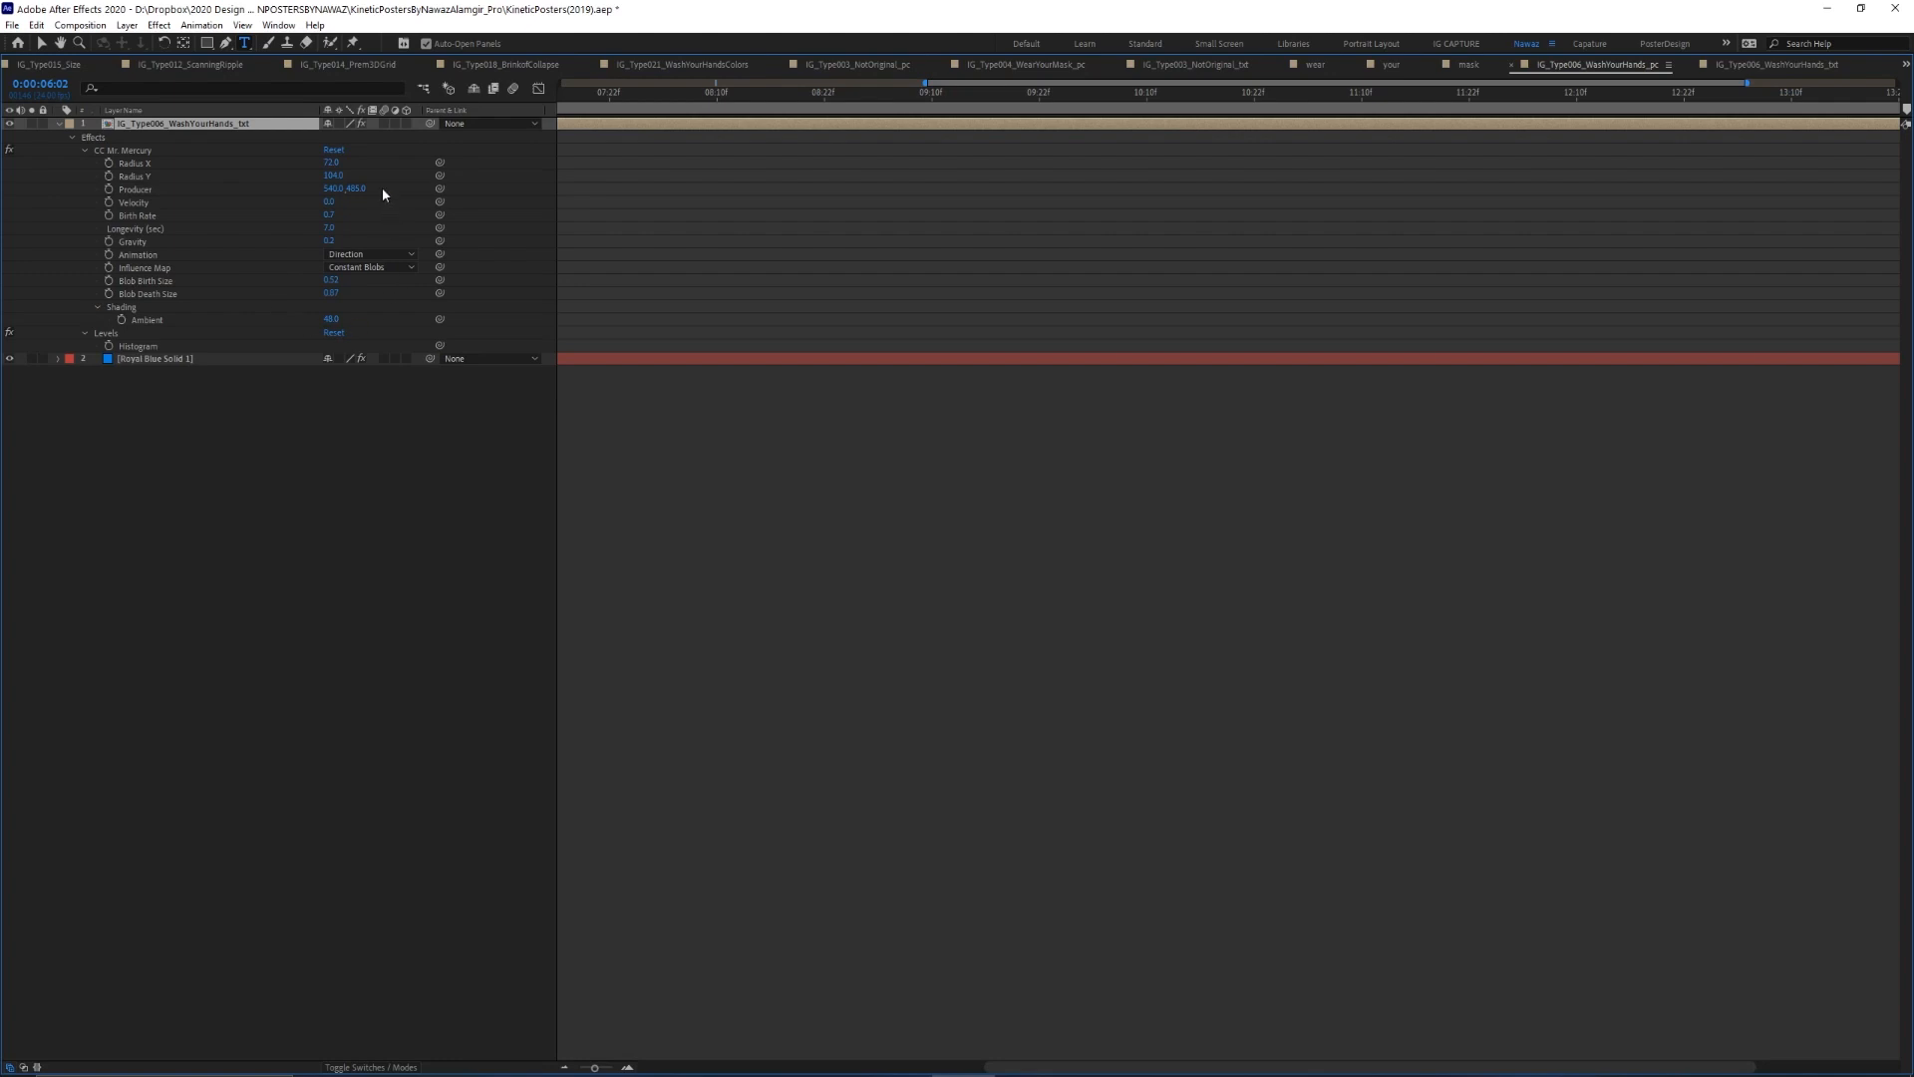
key("grave")
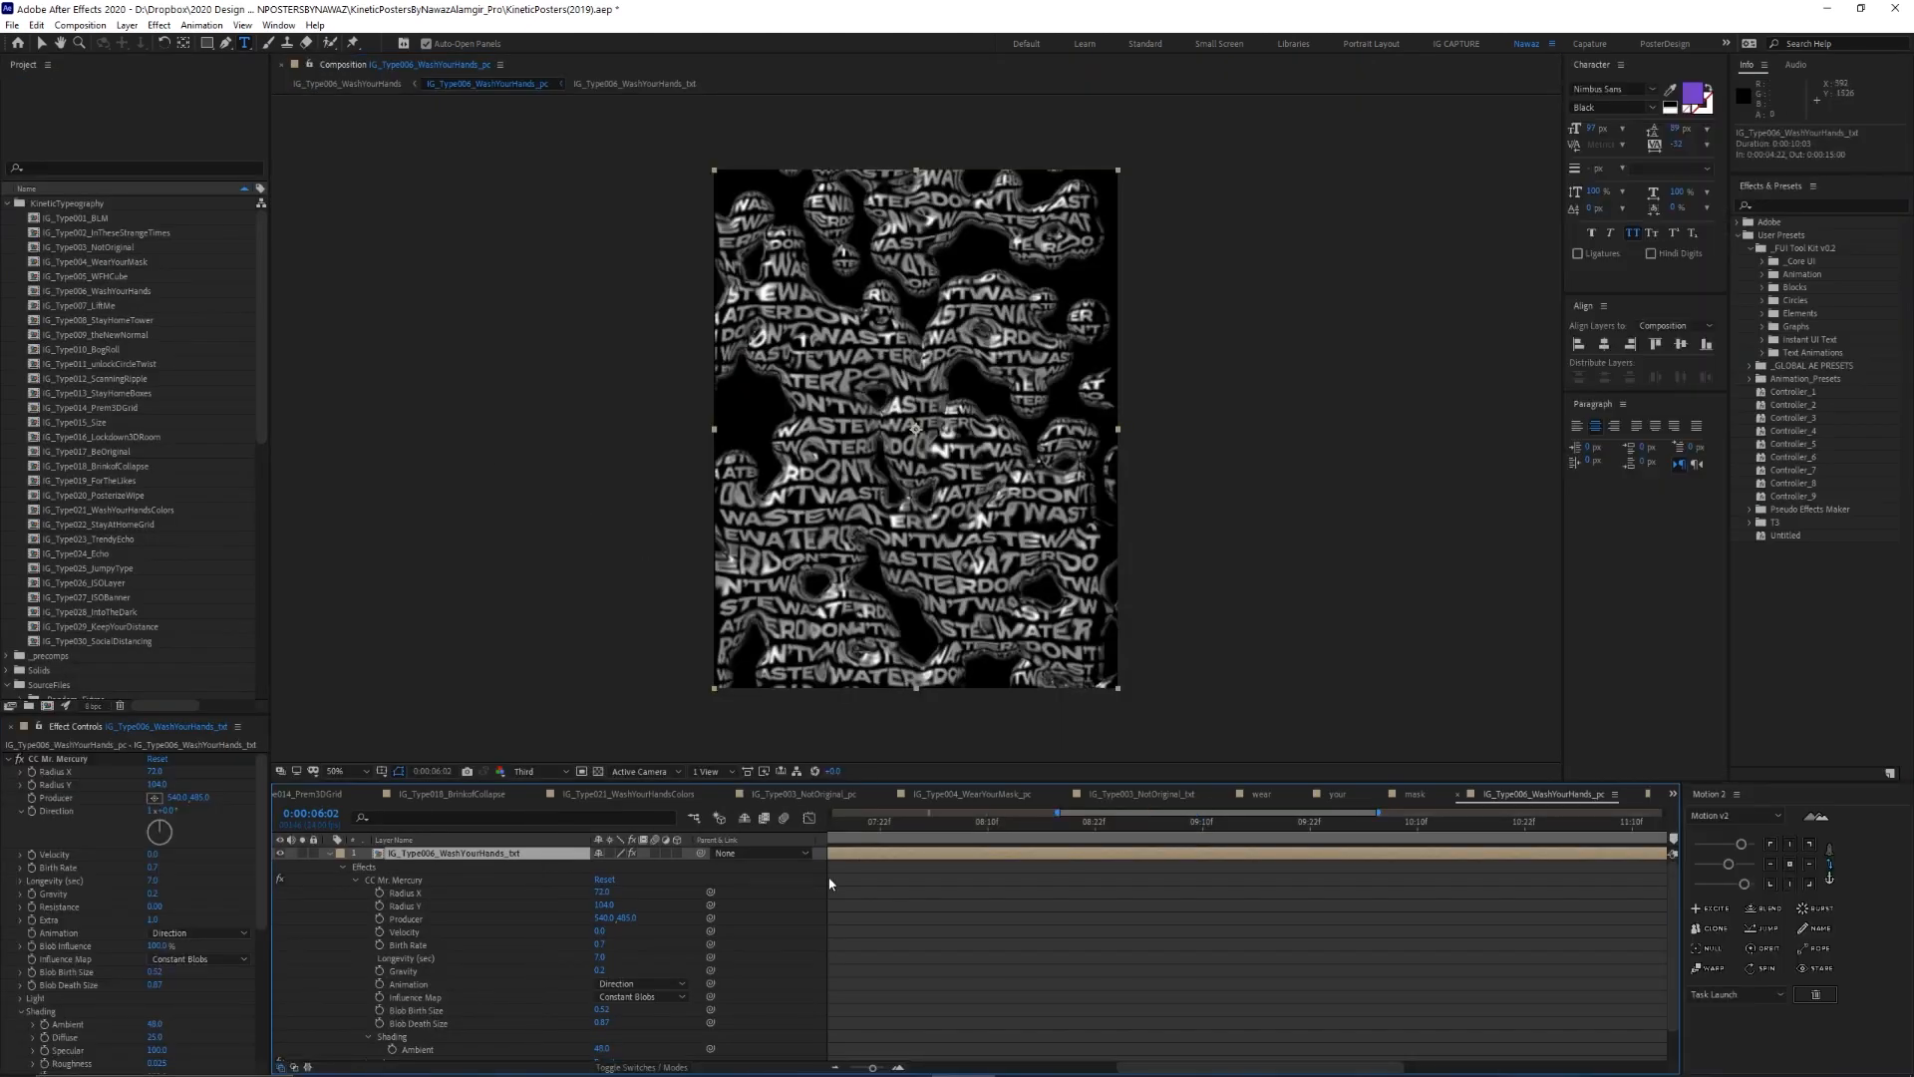
Lower the Radius Y of CC Mr. Mercury on the text precomp, preview the animation and collapse the layer's properties
left_click_drag(156, 771, 83, 771)
key("space")
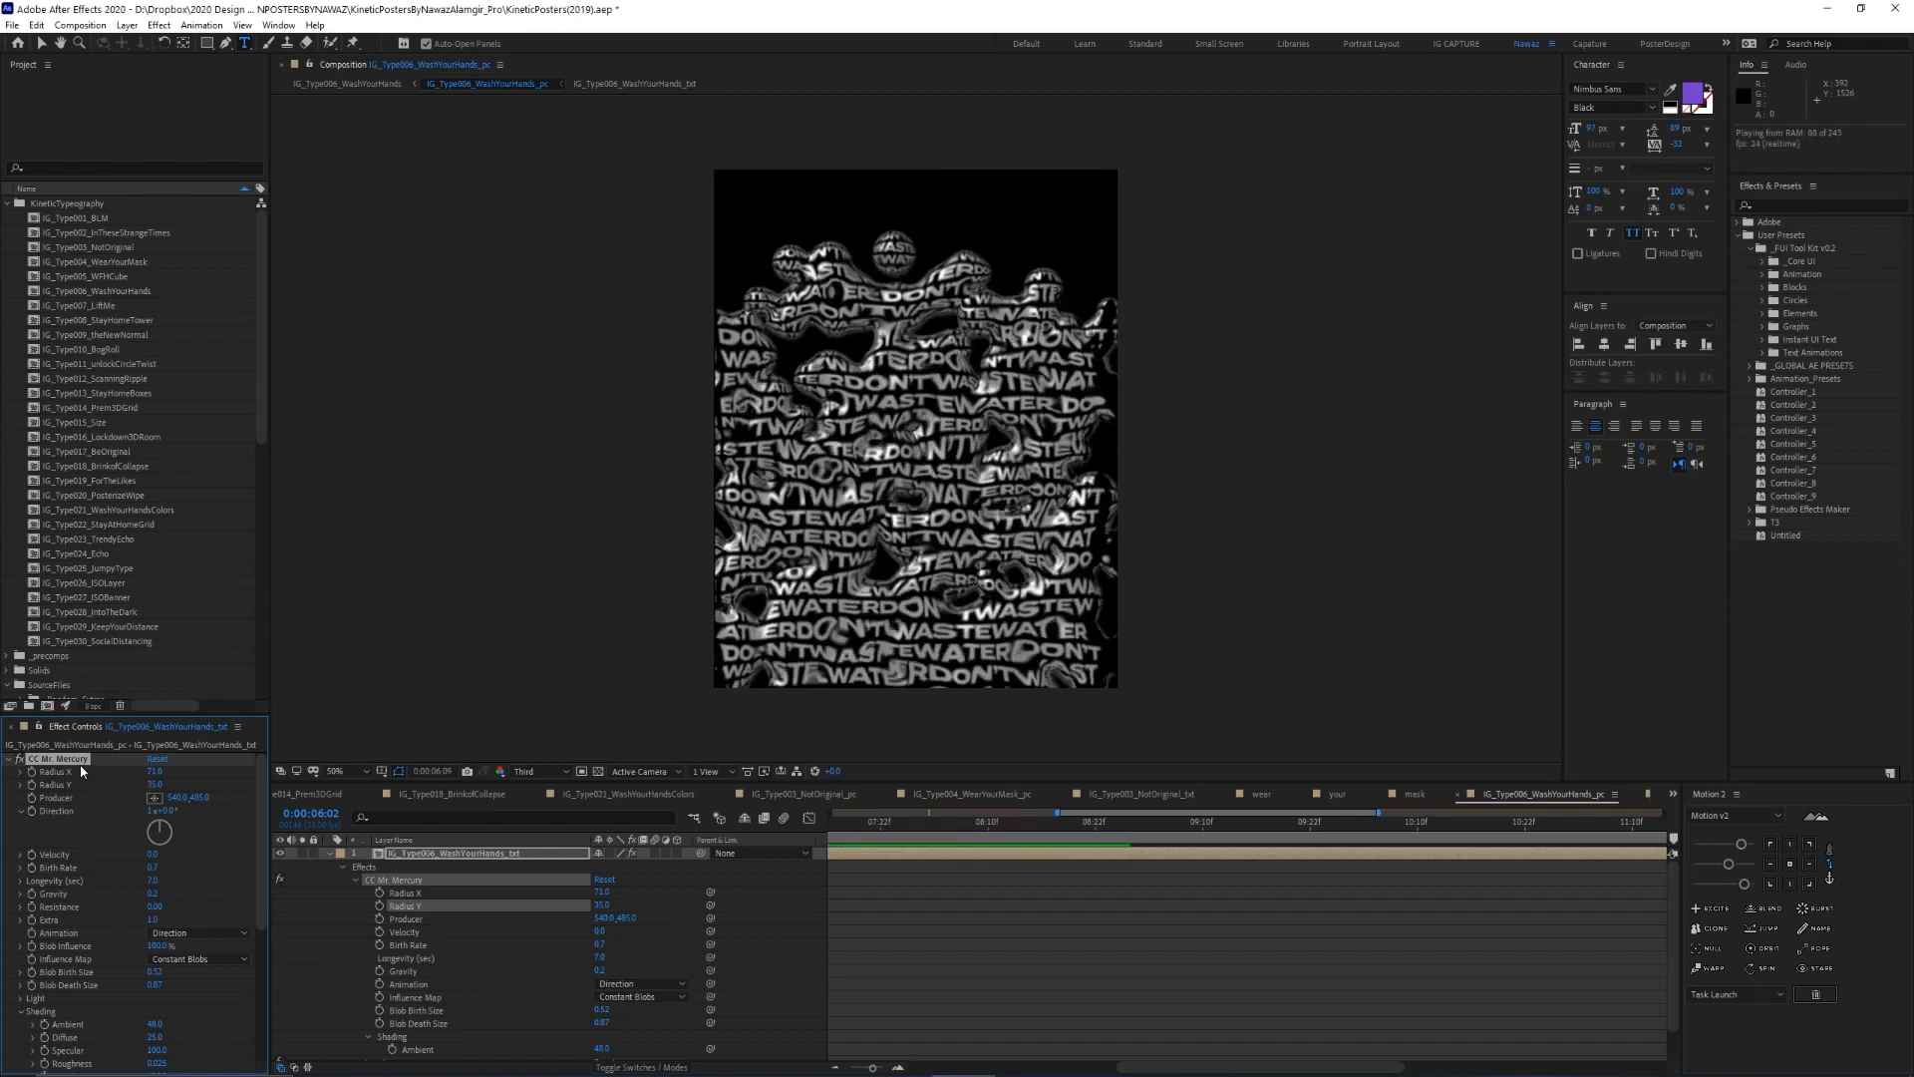
key("space")
left_click(330, 853)
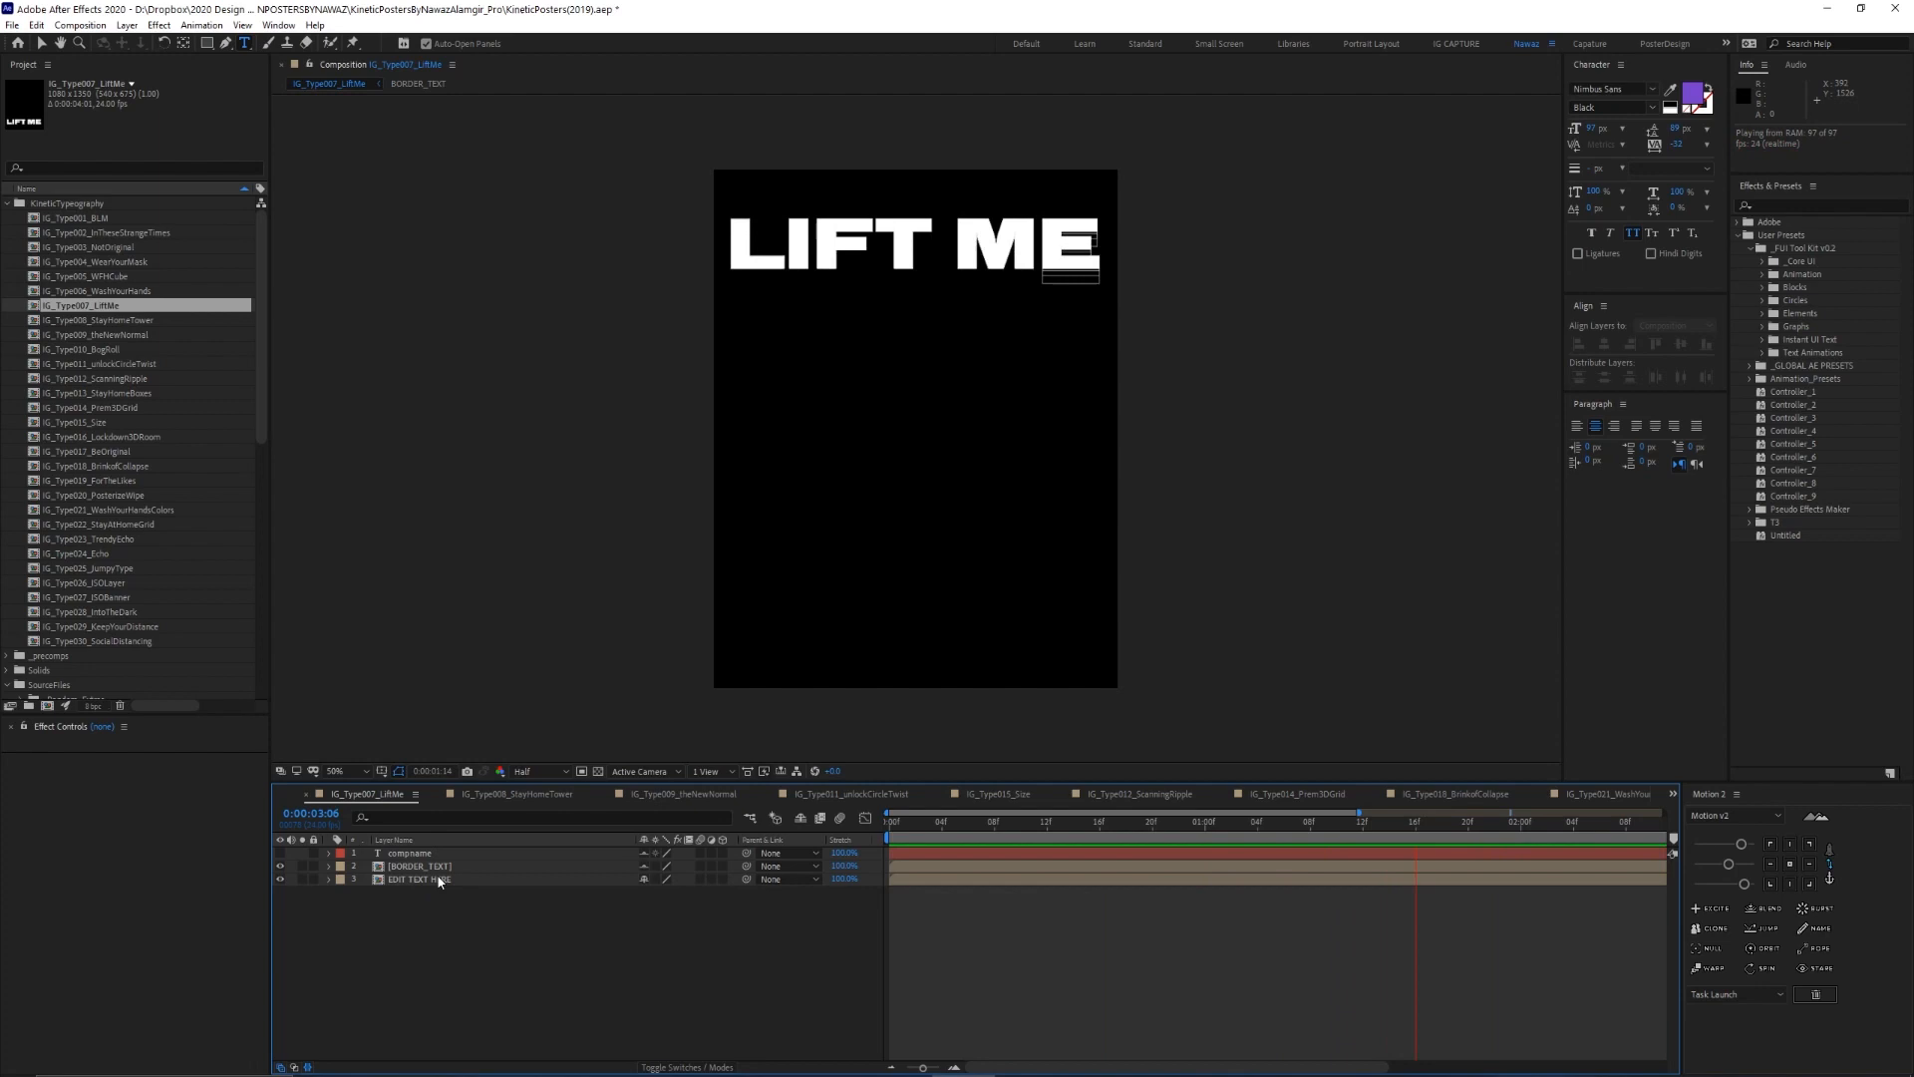
Open the EDIT TEXT HERE precomp of IG_Type007_LiftMe, play it and check the effects on its two text layers
double_click(438, 880)
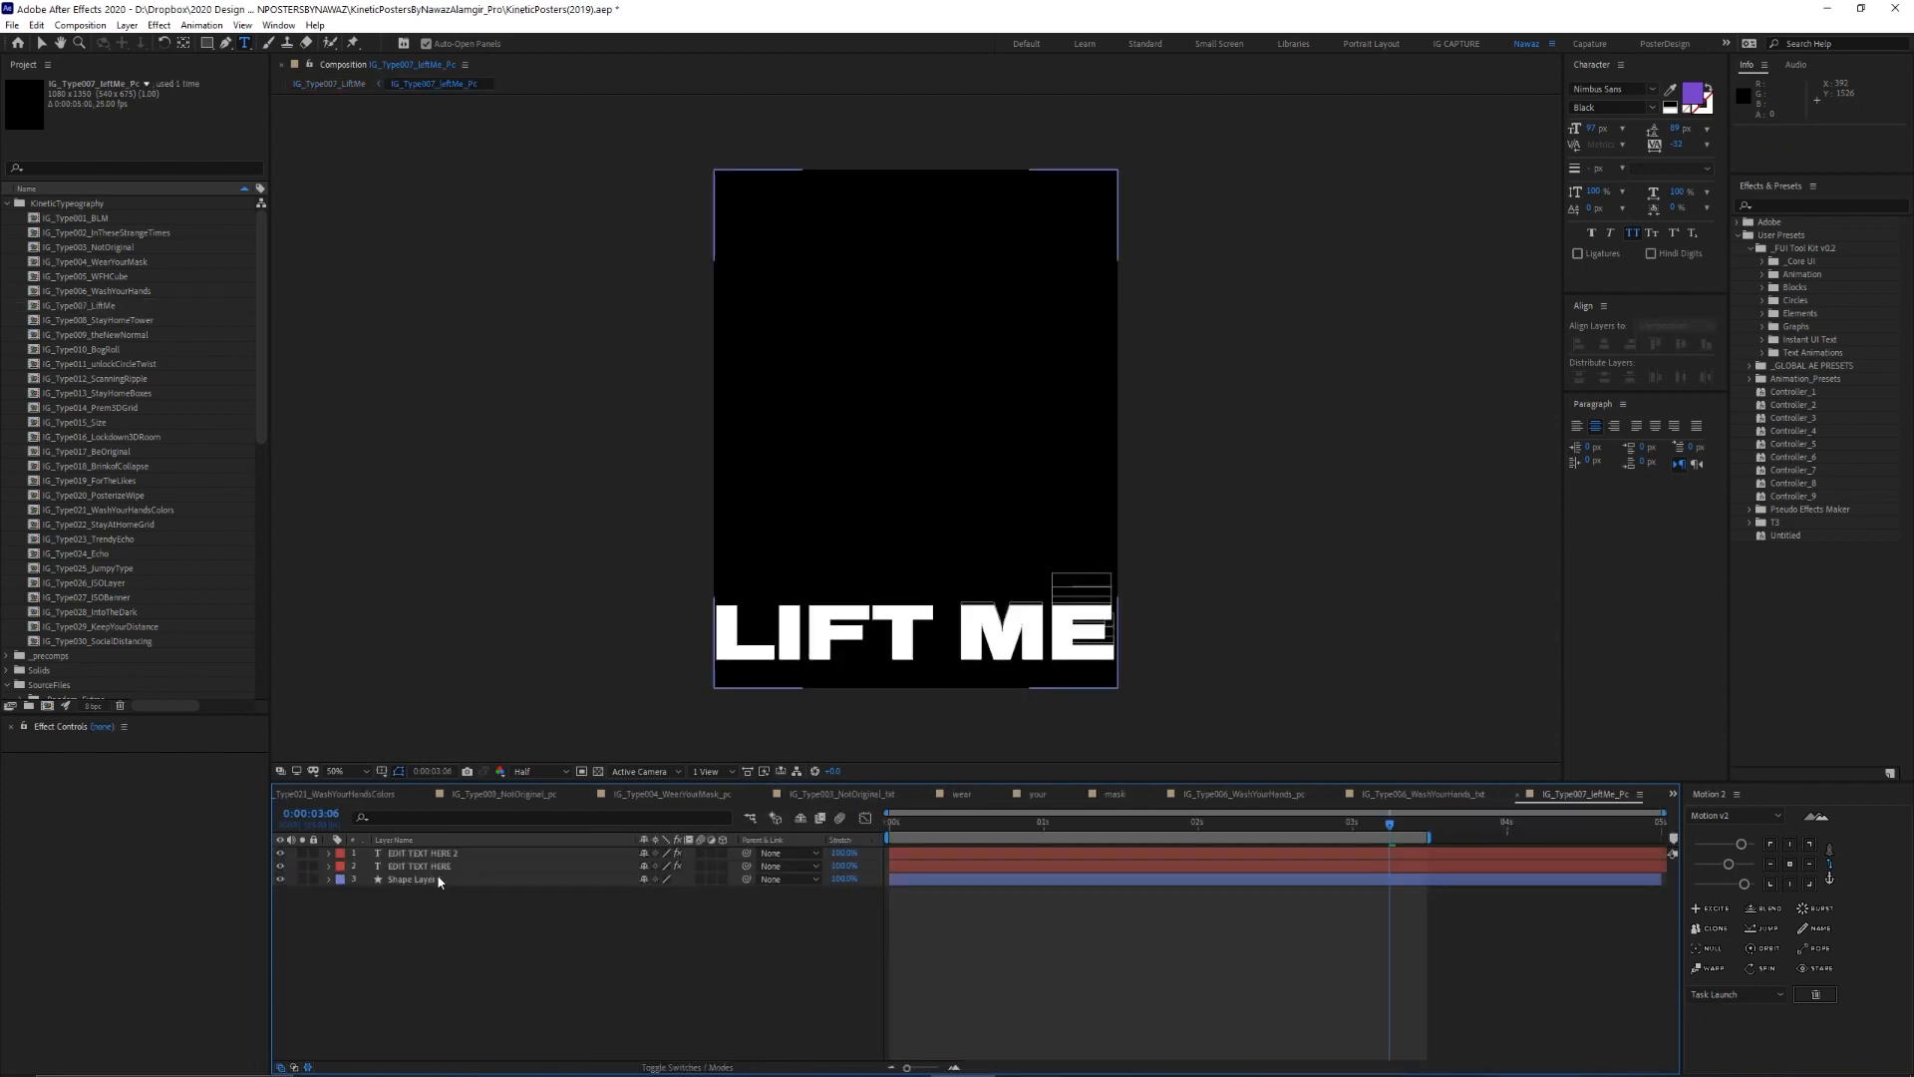
key("space")
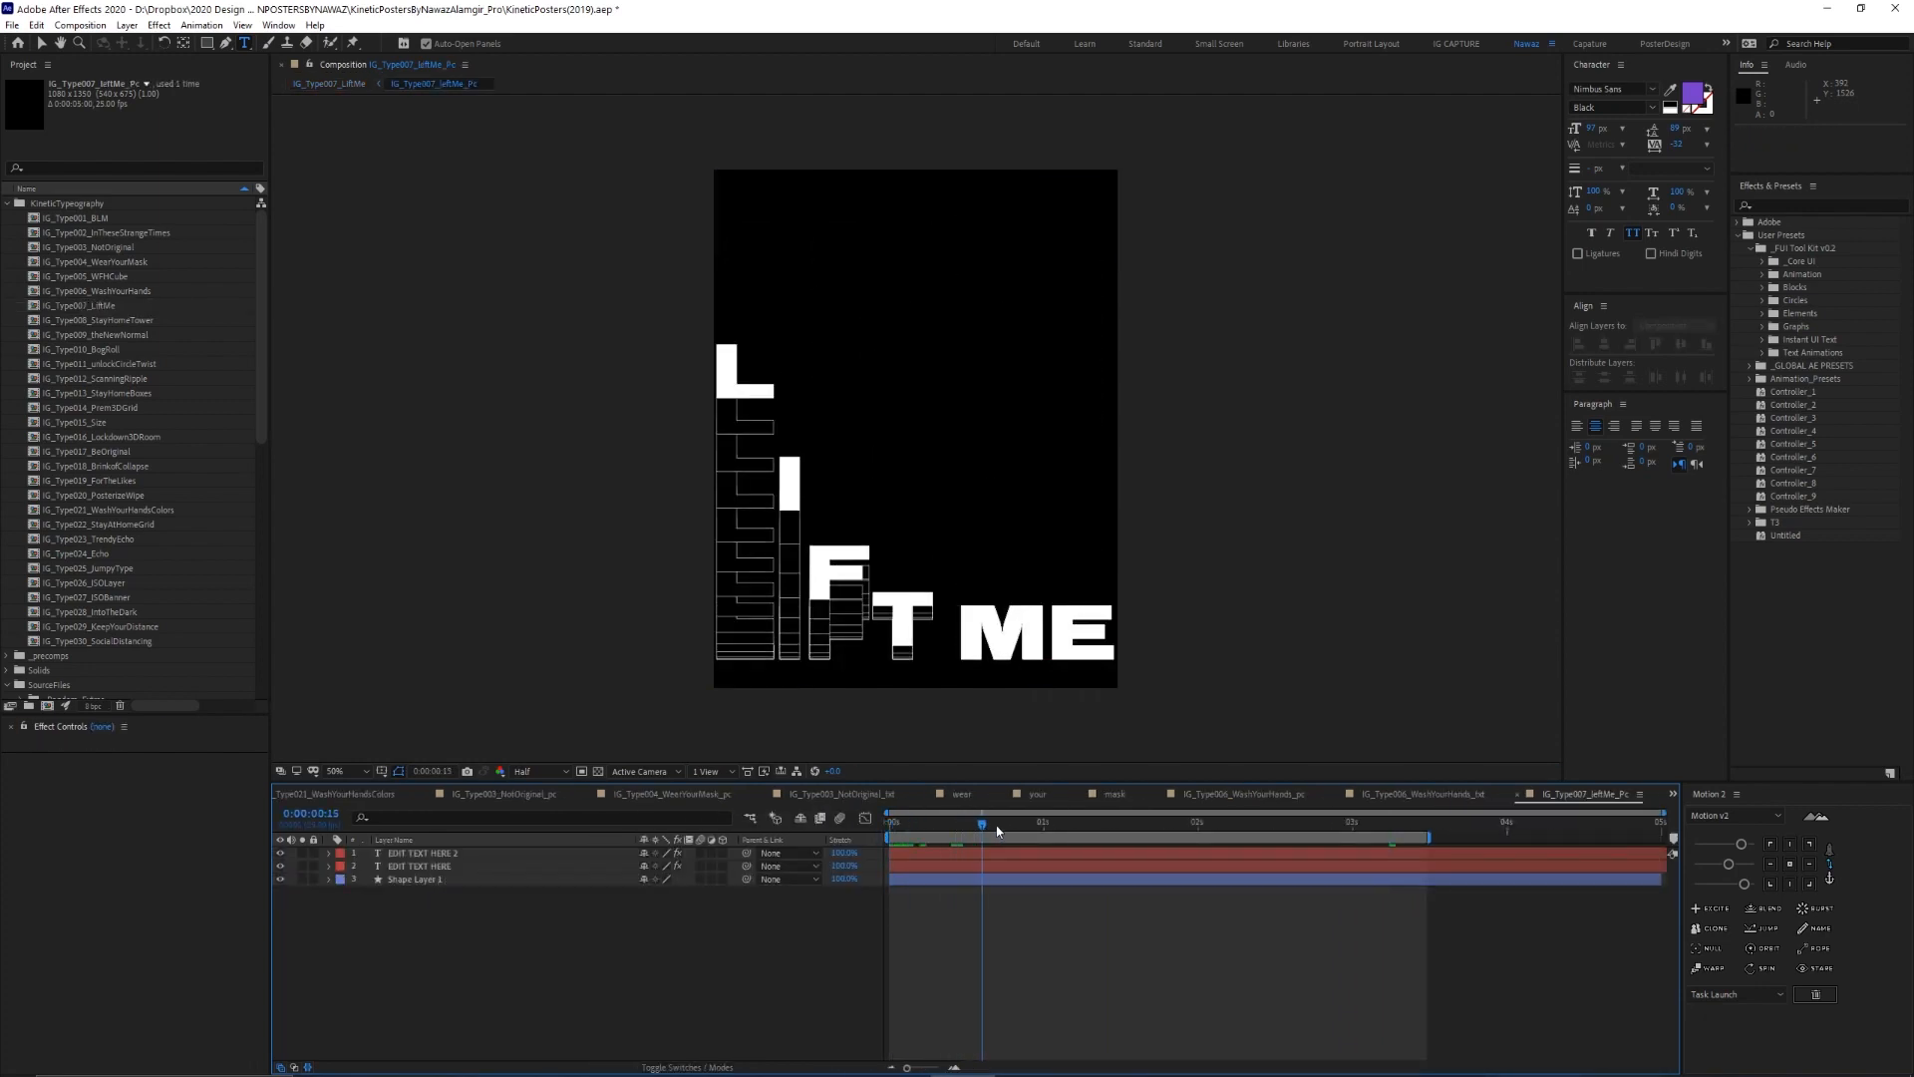
left_click(411, 867)
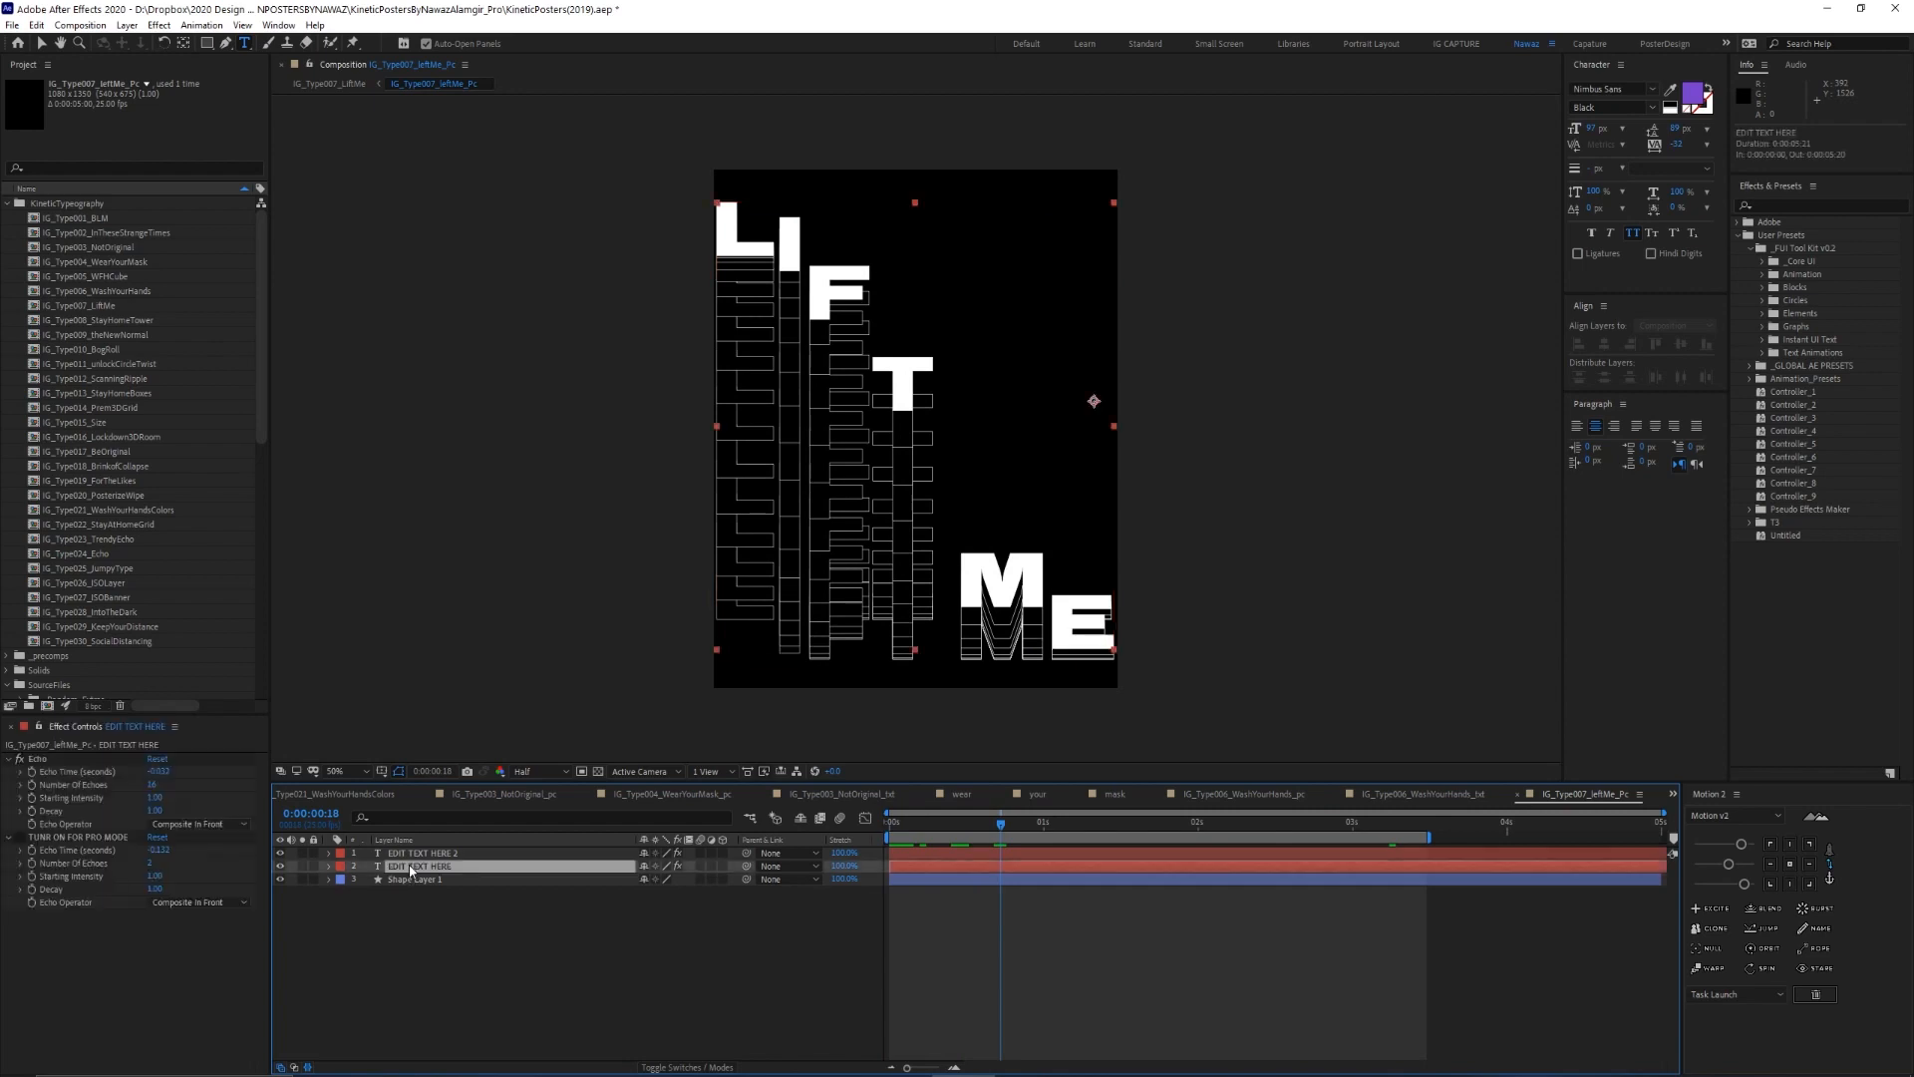
key("ctrl+Up")
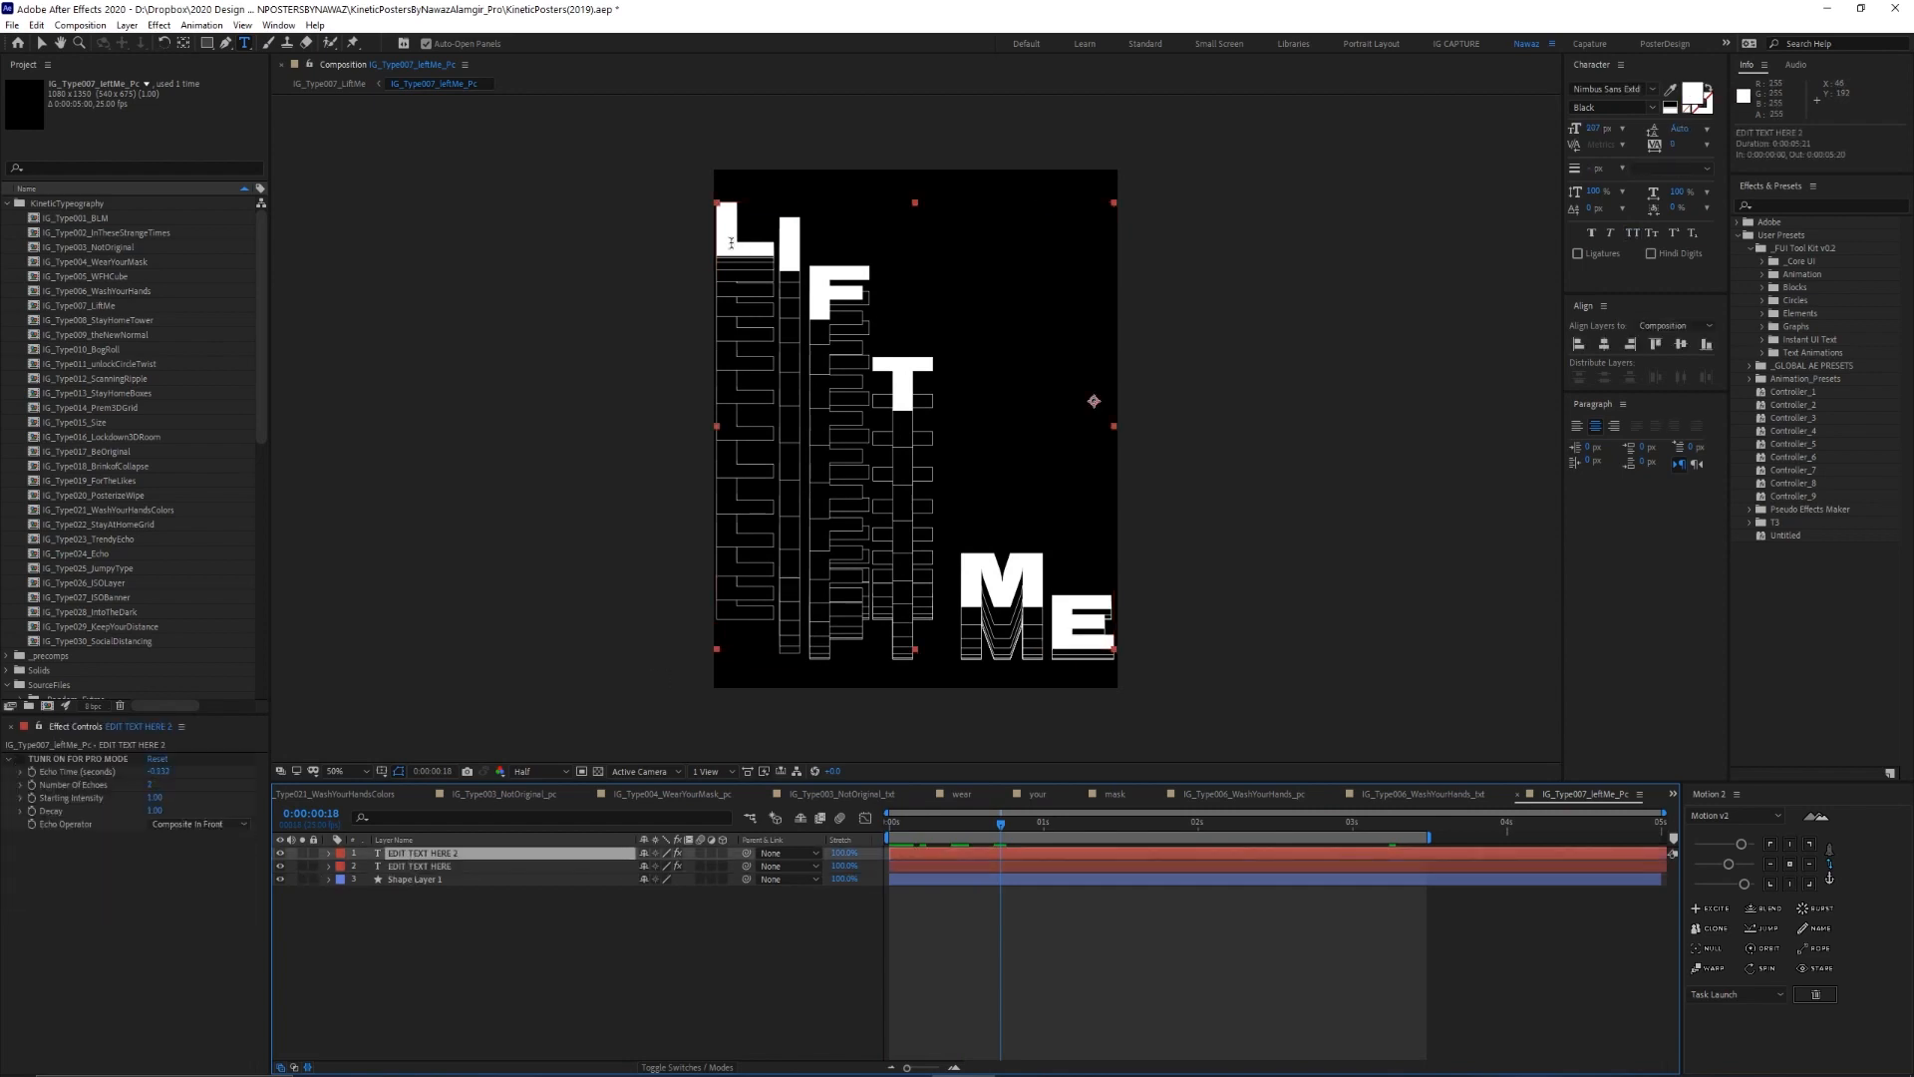
Compare the outline and solid text layers by hiding EDIT TEXT HERE 2, then show only the solid one
left_click(281, 855)
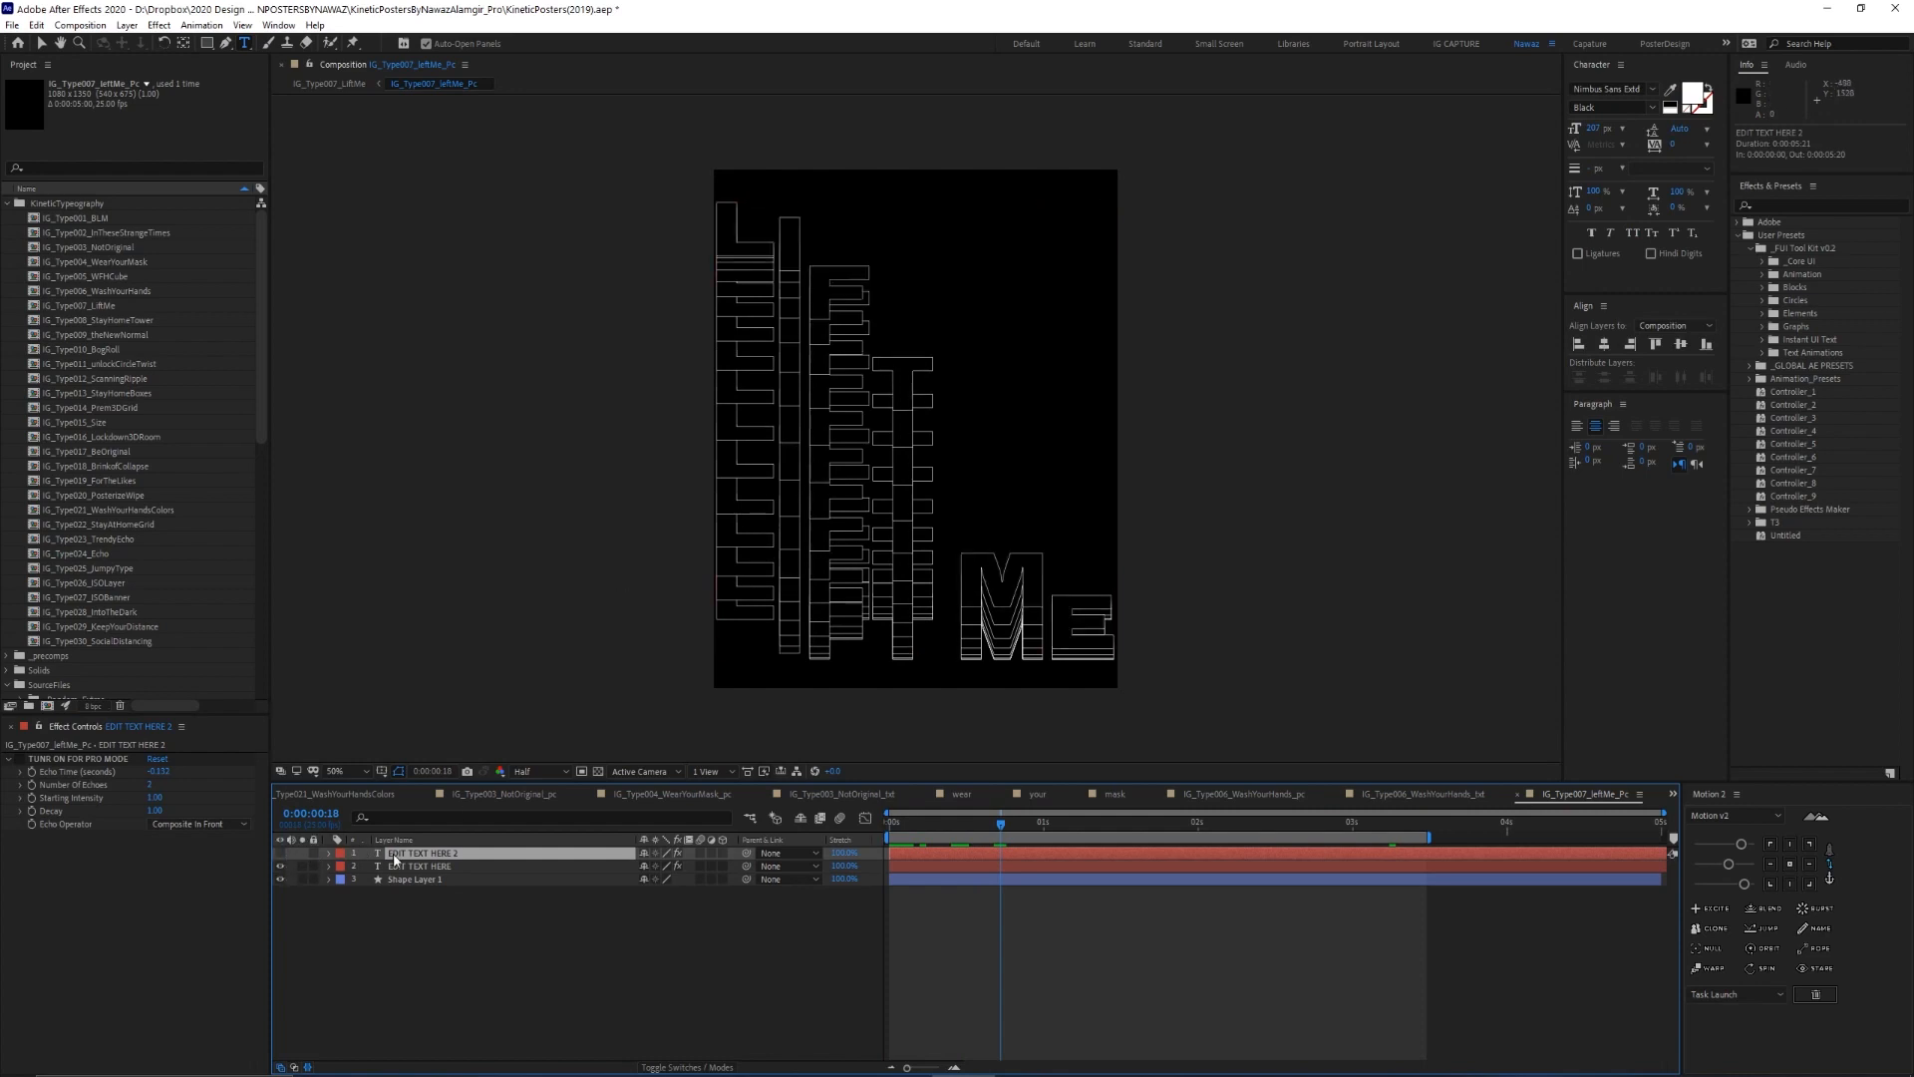
left_click(280, 865)
left_click(280, 854)
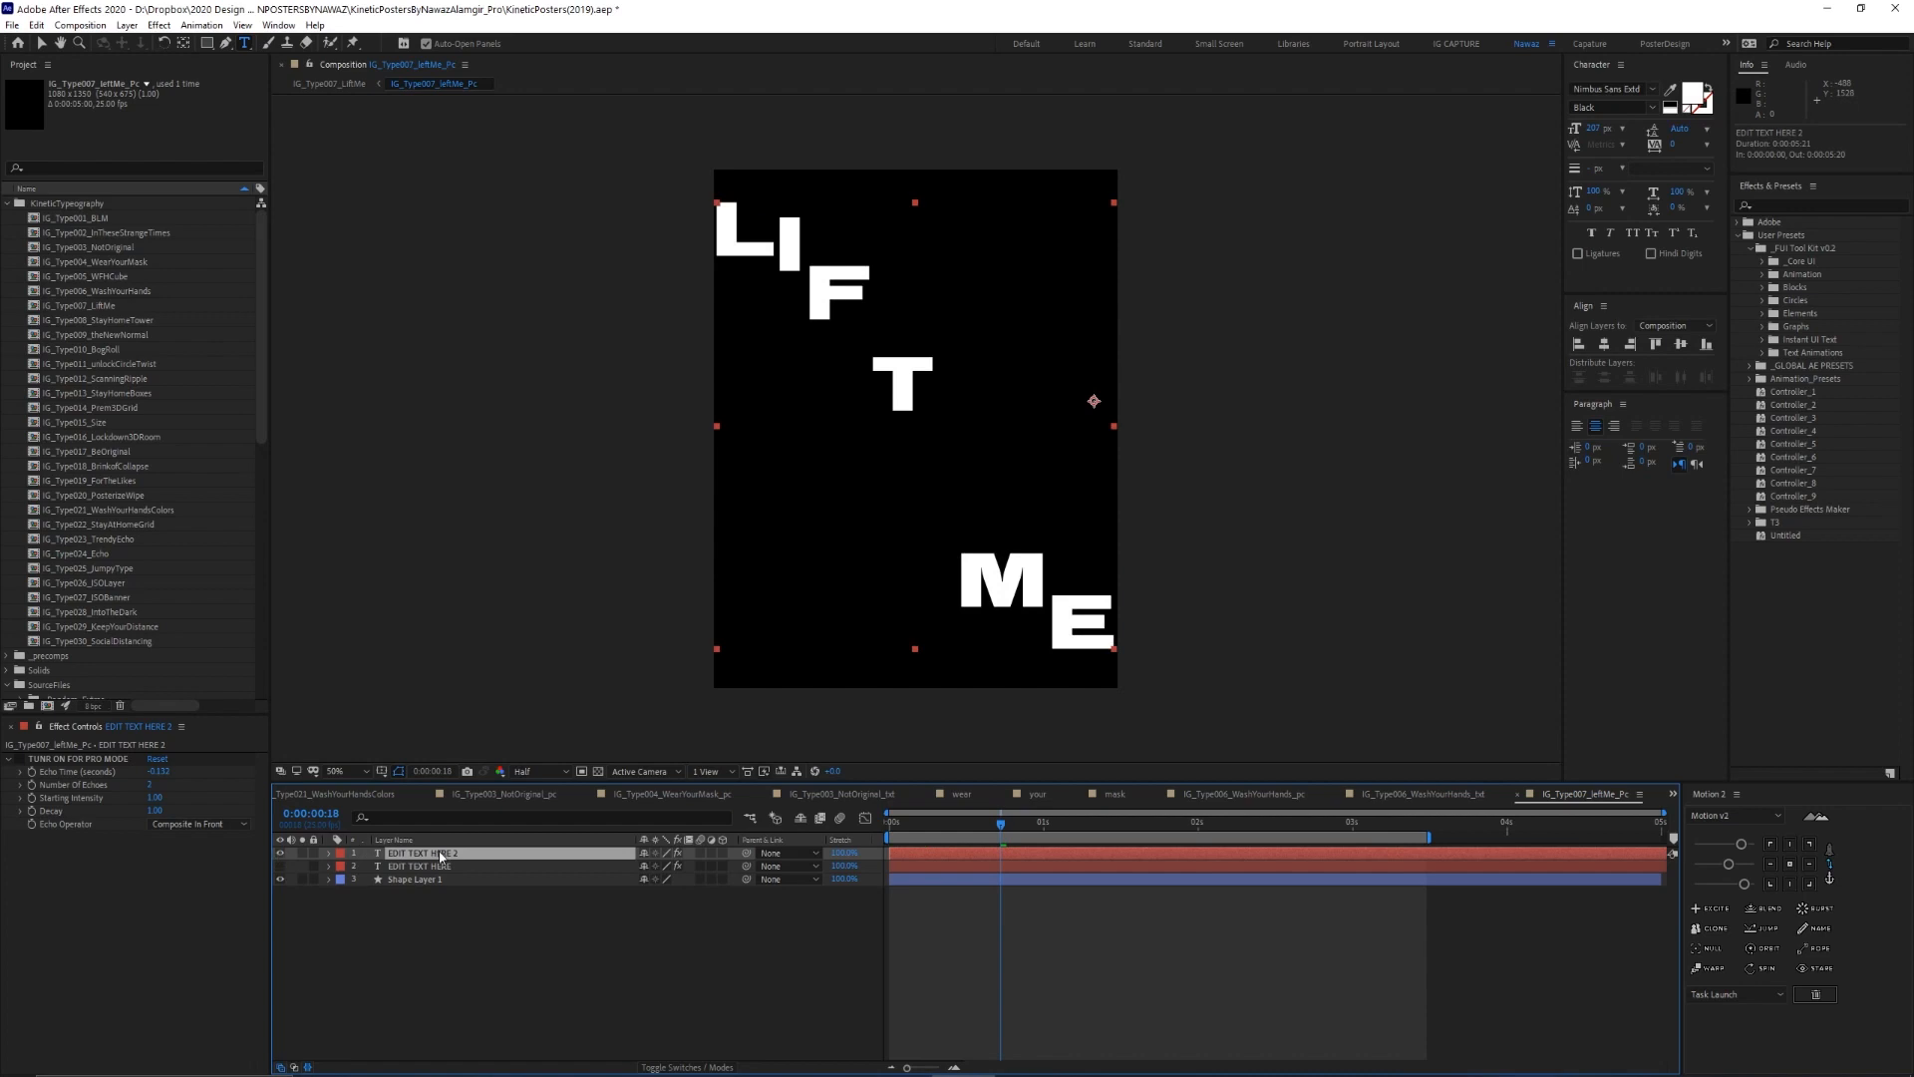
Return to the first frame and reveal the modified properties of EDIT TEXT HERE 2, collapsing Animator 2 and Animator 3
left_click_drag(887, 826, 851, 794)
key("u")
key("u")
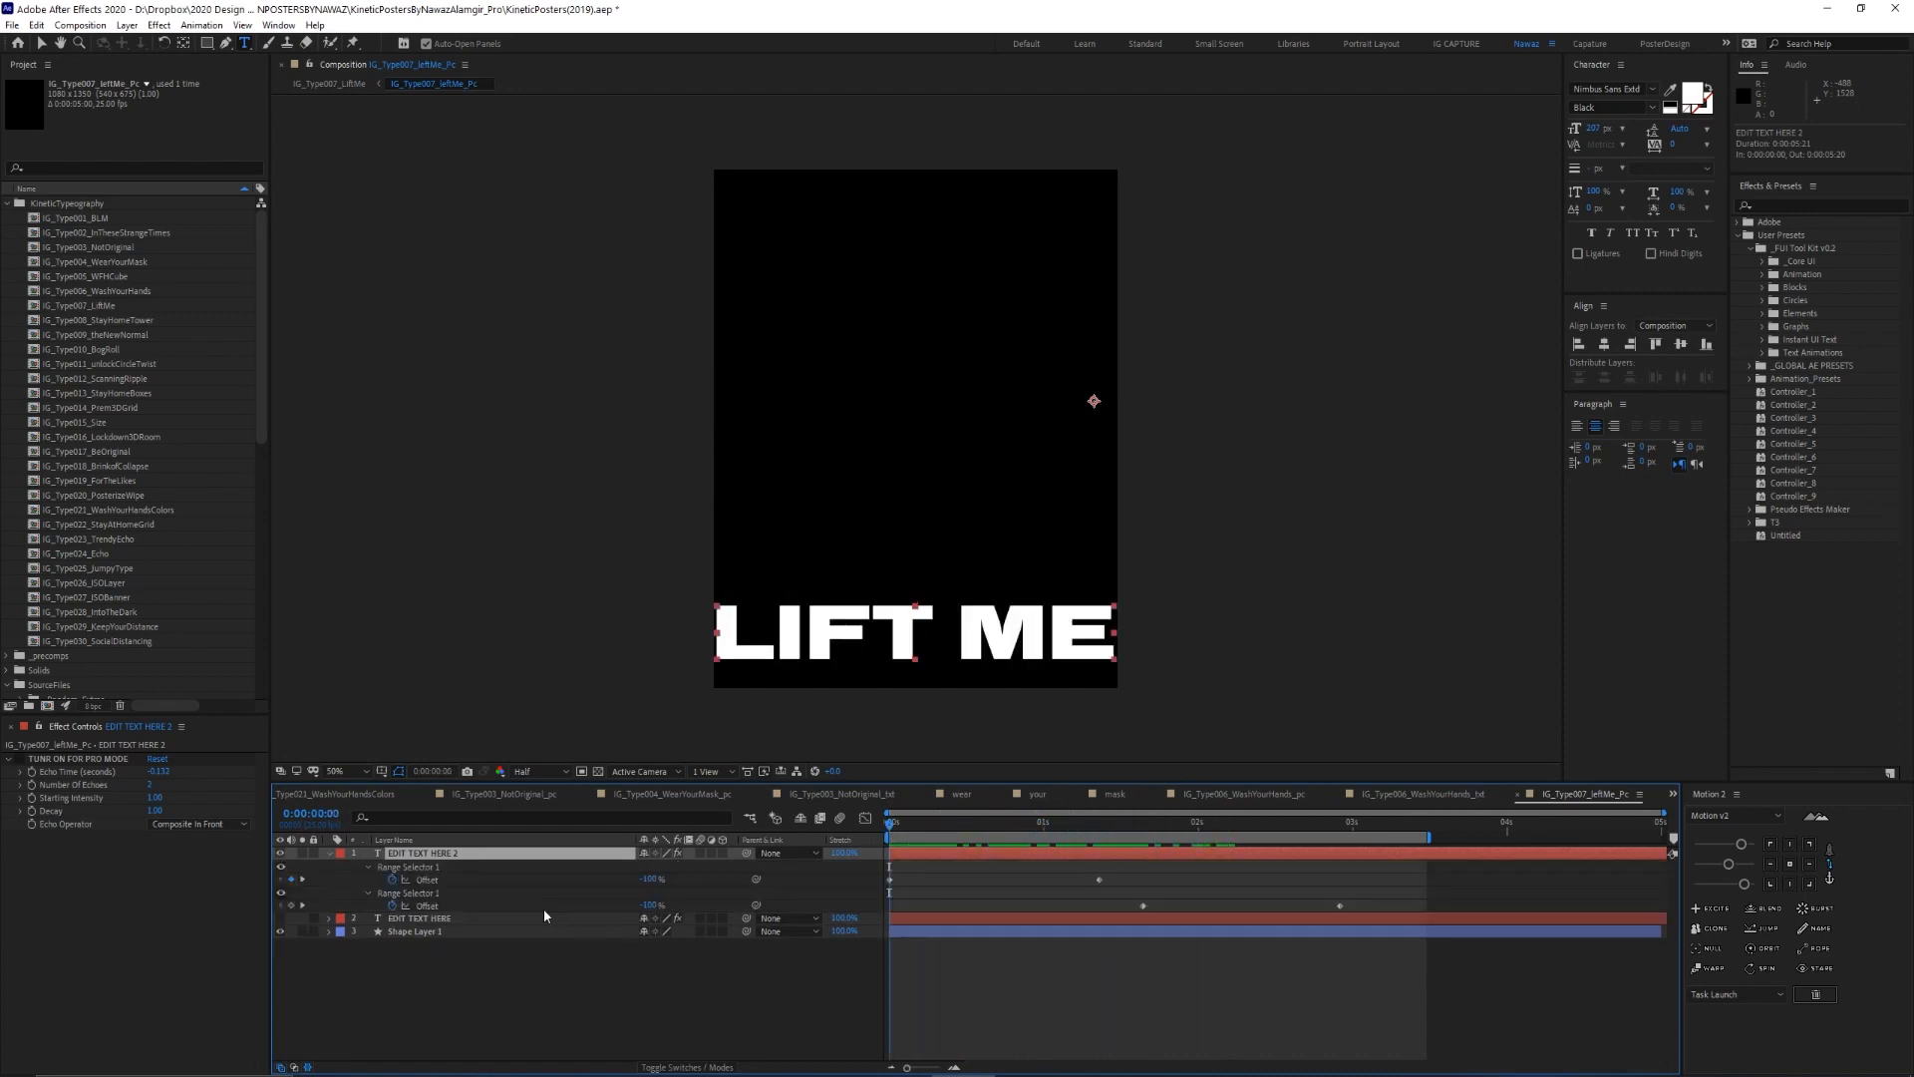
left_click(355, 894)
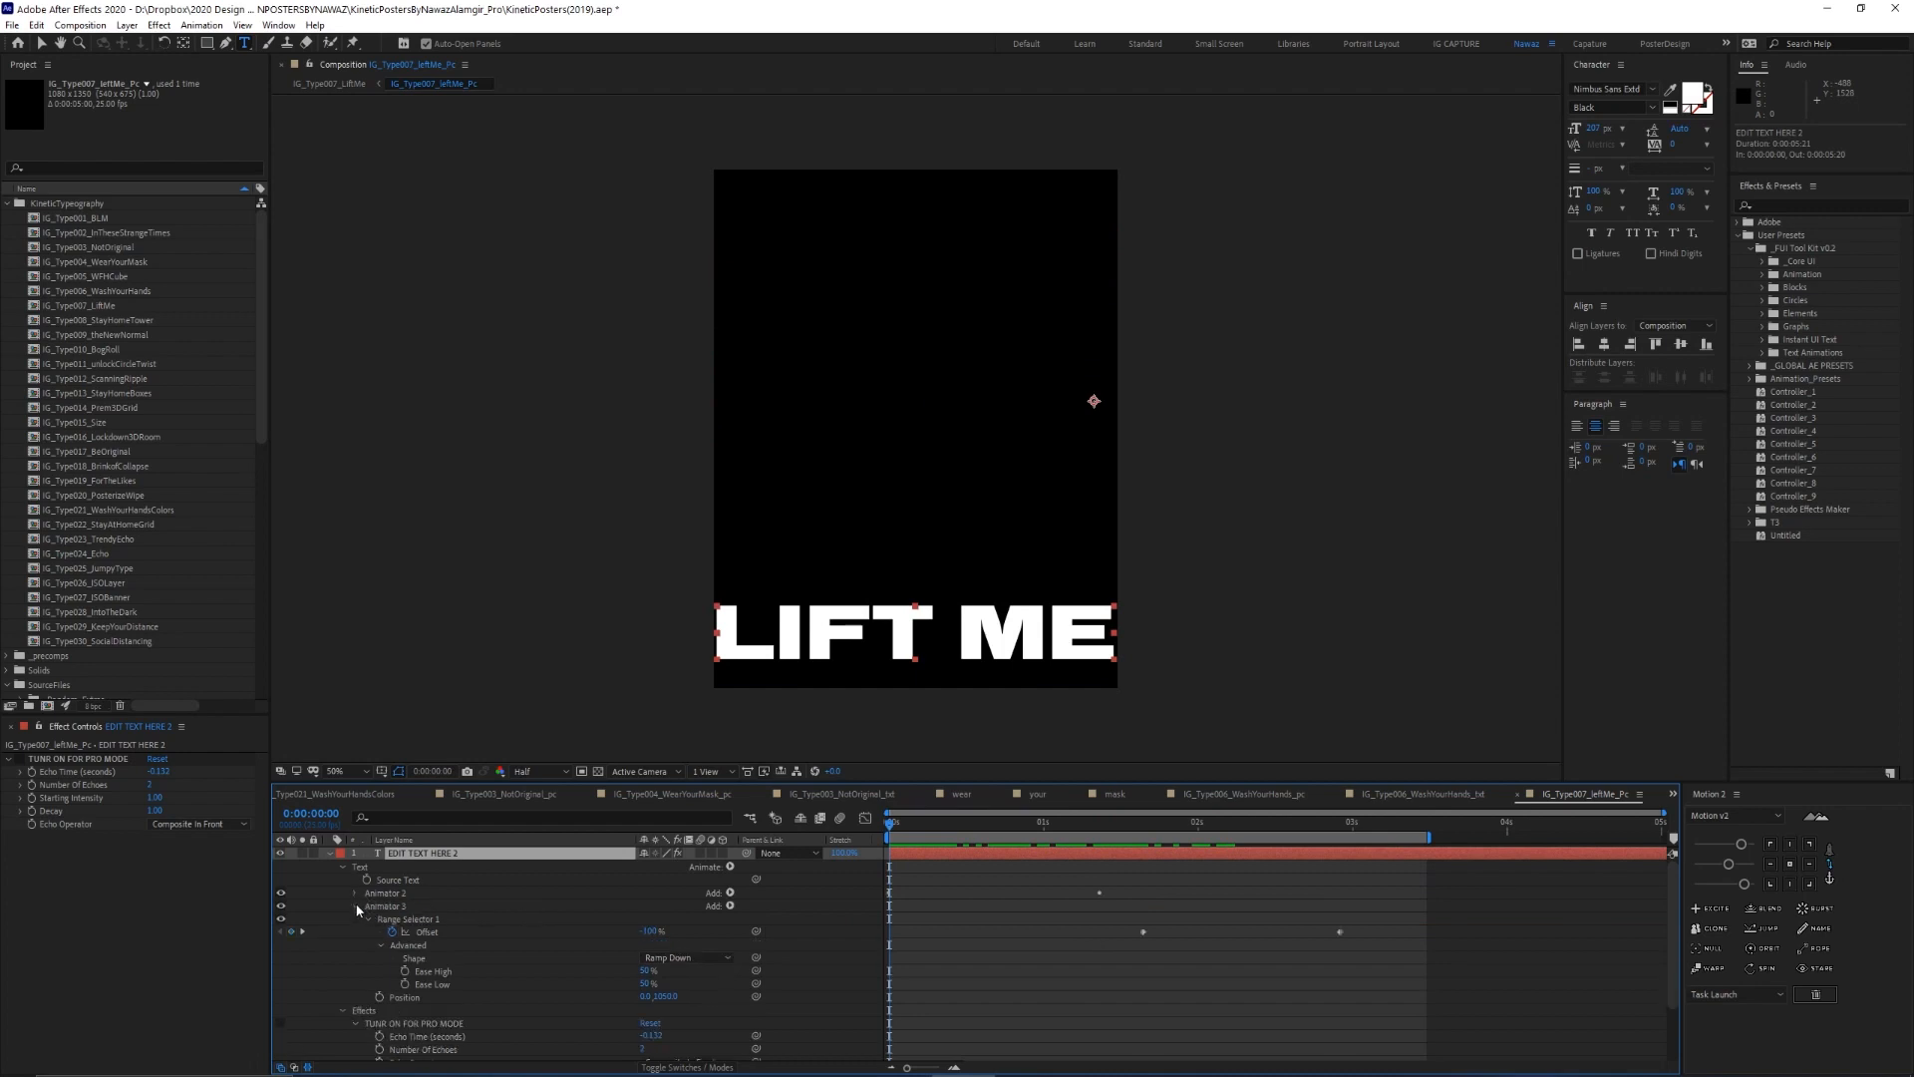
left_click(355, 905)
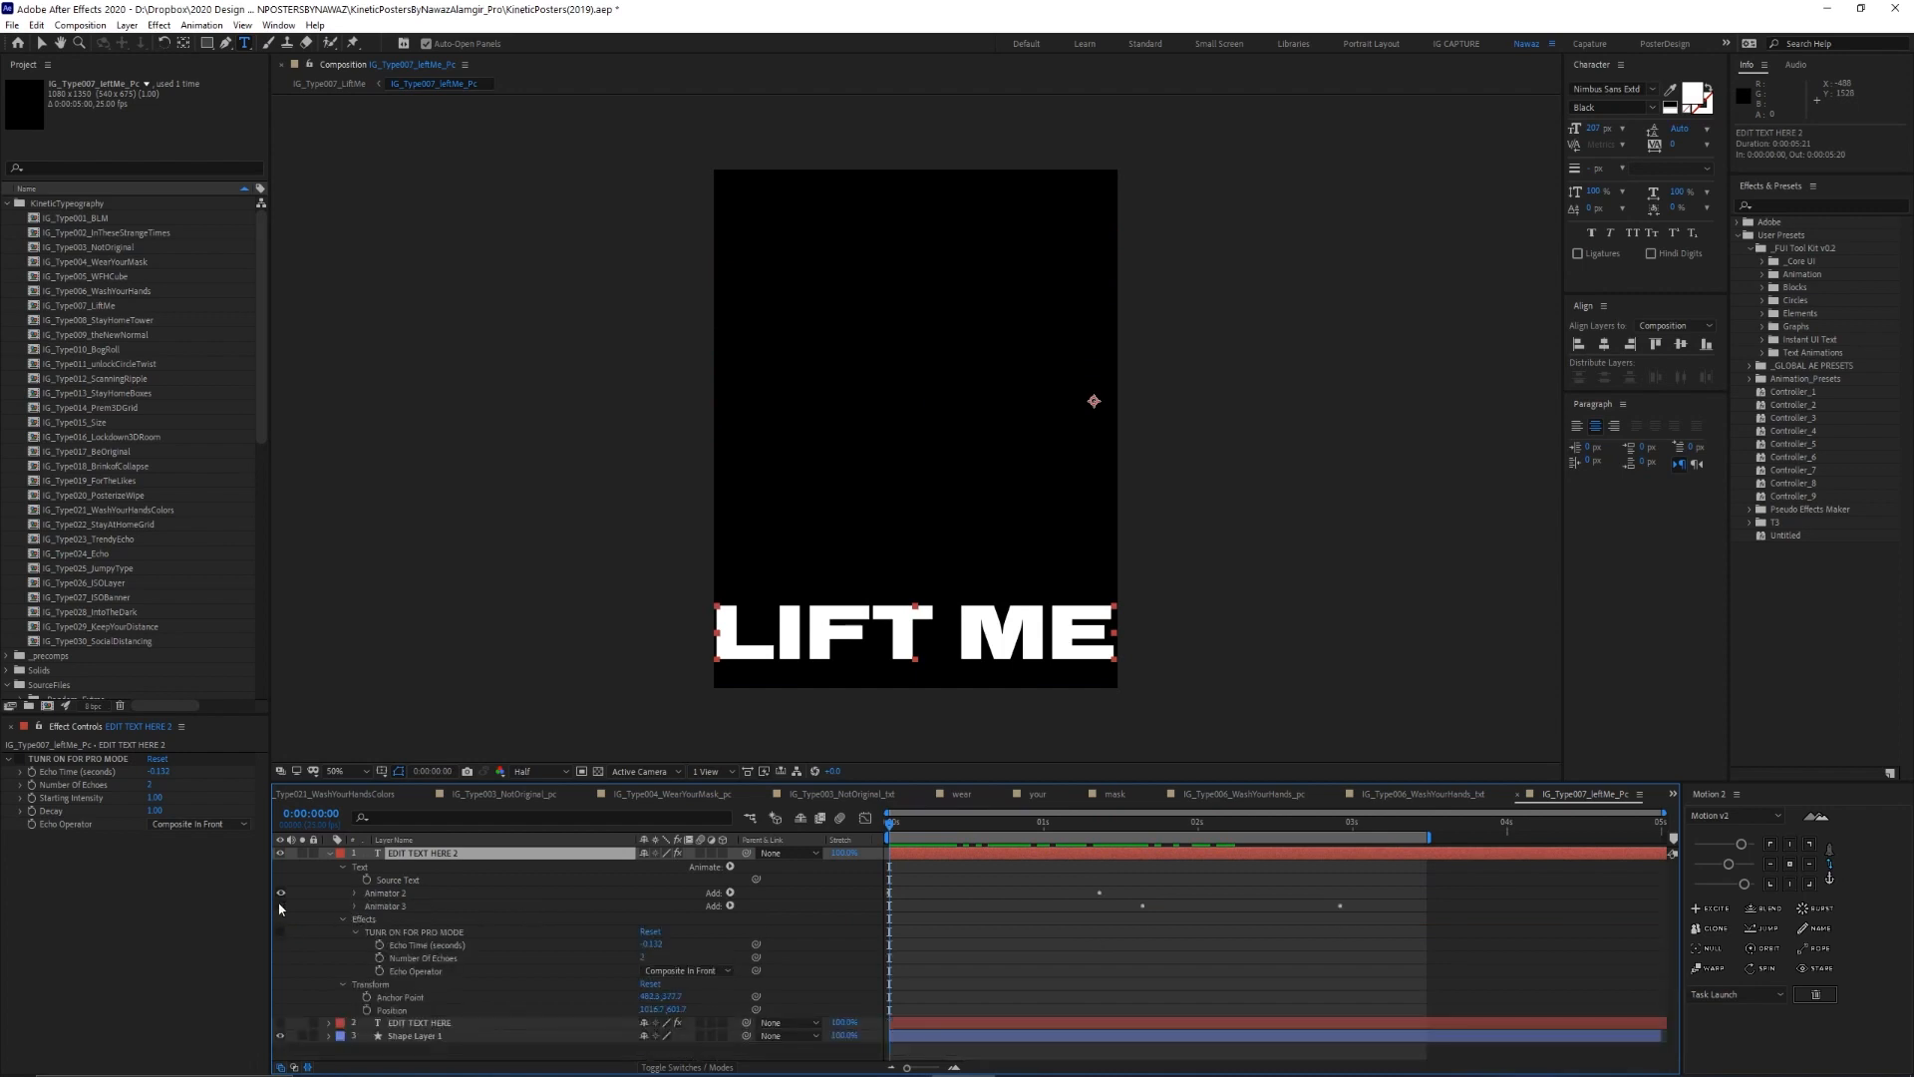
Examine the Range Selector offset keyframes, shapes and position values of both text animators on EDIT TEXT HERE 2 while scrubbing the opening
mouse_move(894, 823)
left_mouse_down()
mouse_move(1393, 828)
mouse_move(883, 823)
left_mouse_up()
key("u")
key("u")
key("u")
scroll(1004, 919, "down", 3)
scroll(994, 905, "up", 2)
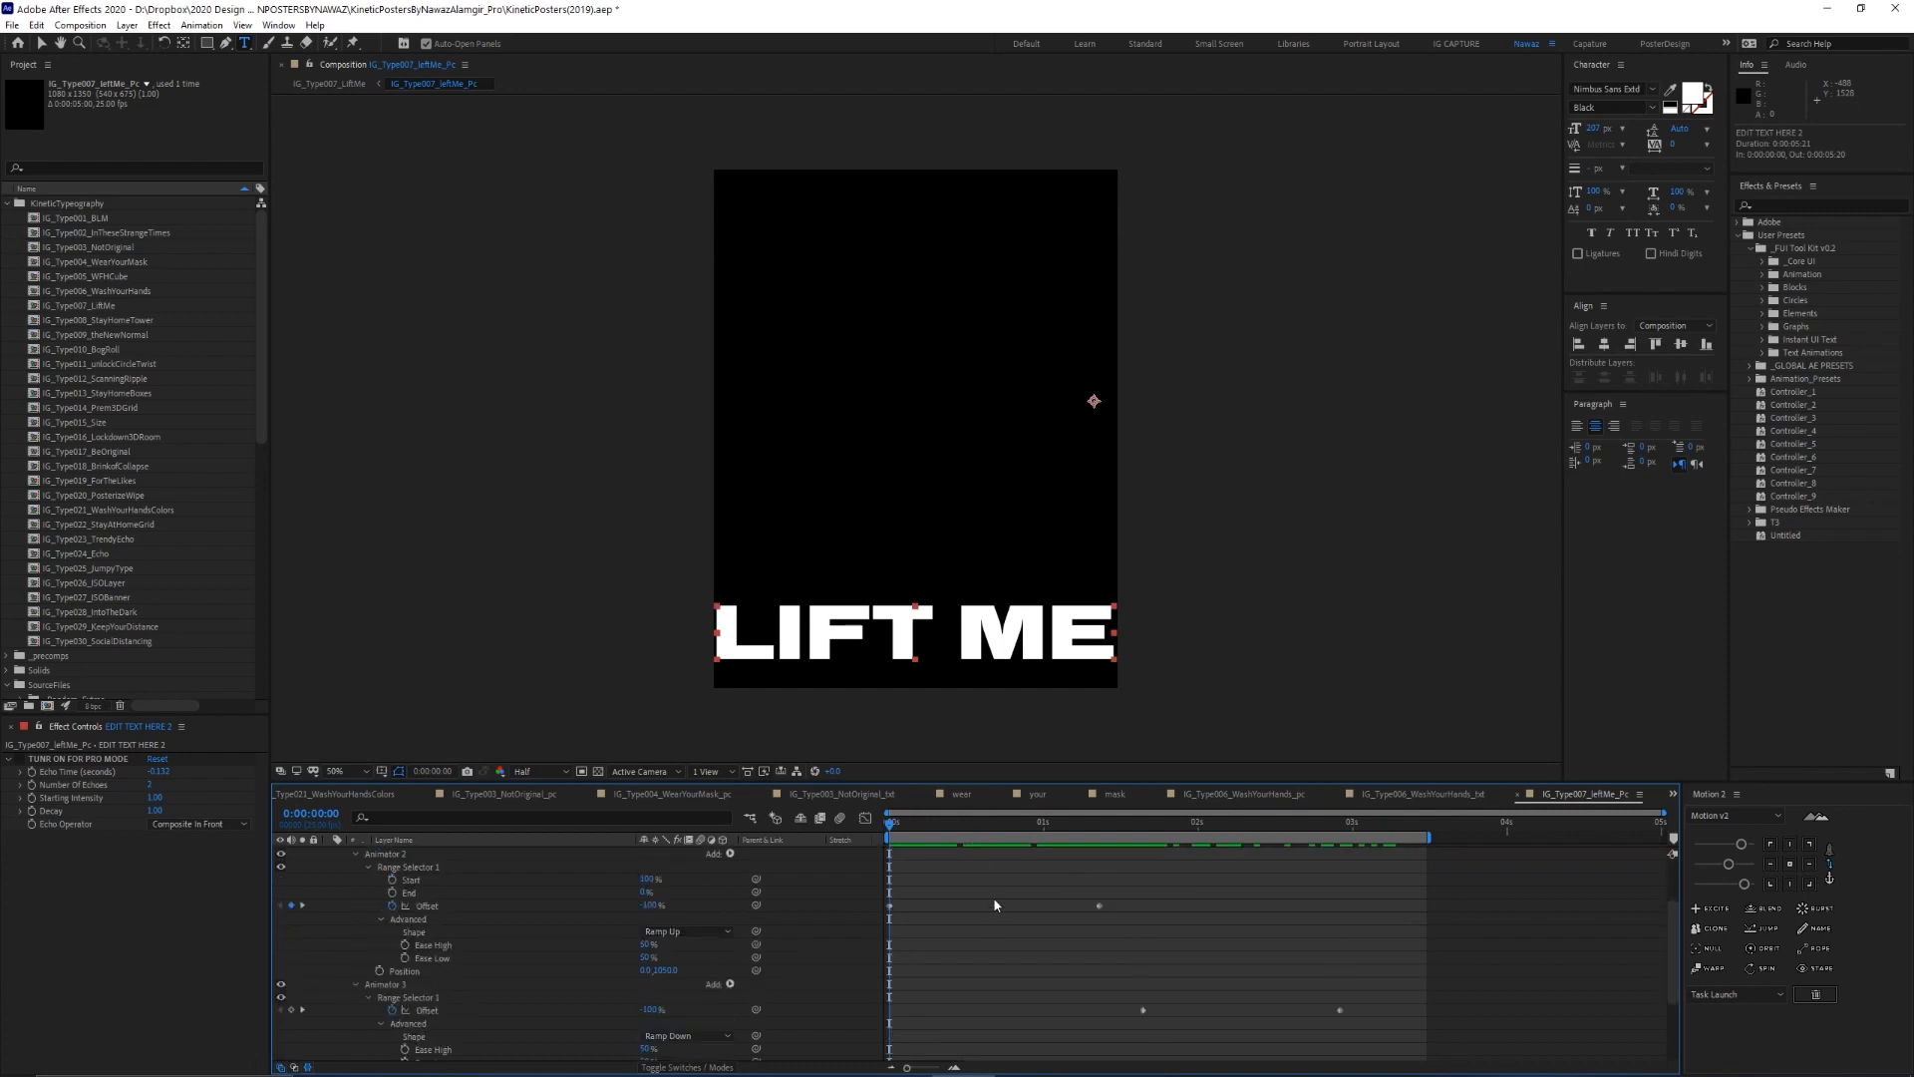
scroll(994, 905, "up", 2)
left_click_drag(893, 834, 831, 852)
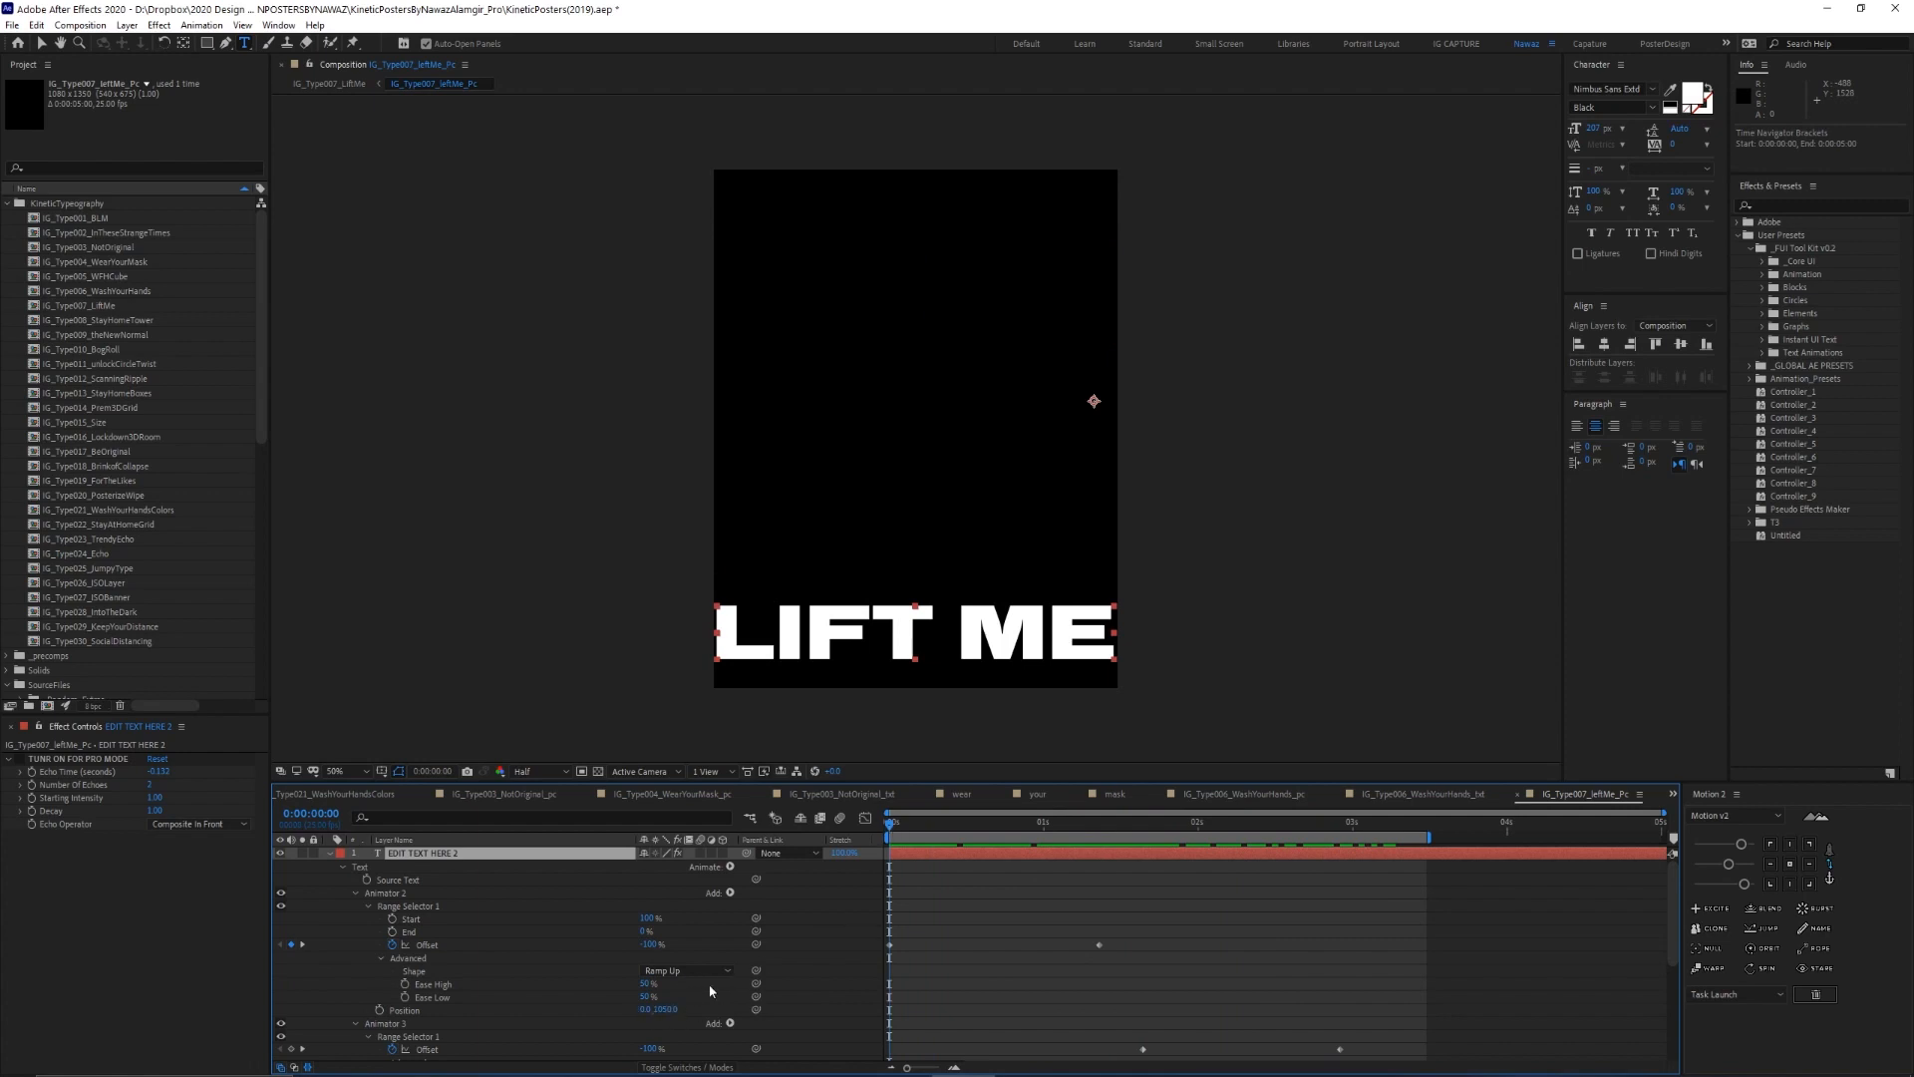
scroll(710, 991, "down", 3)
scroll(833, 954, "up", 3)
left_click_drag(890, 824, 985, 833)
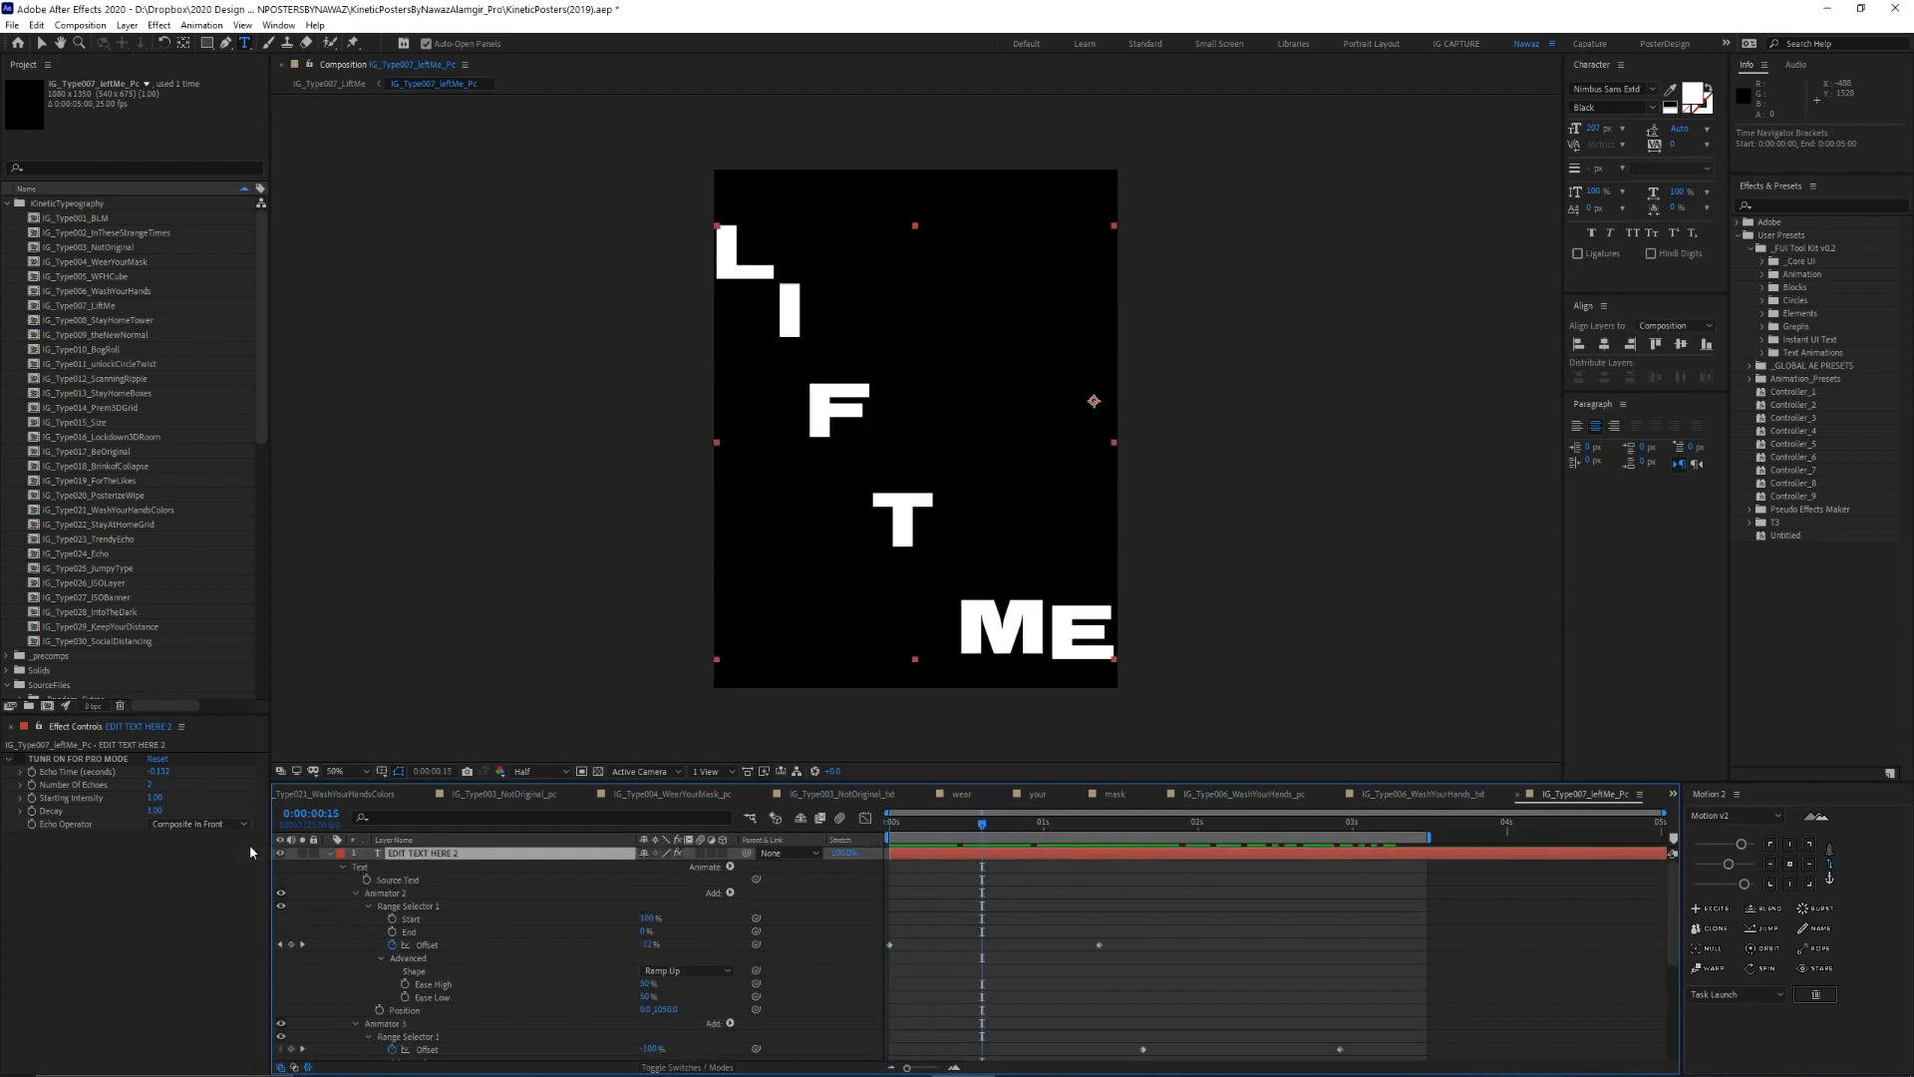
Show the EDIT TEXT HERE outline layer, turn off its Echo effect and preview it together with the solid text
left_click(329, 854)
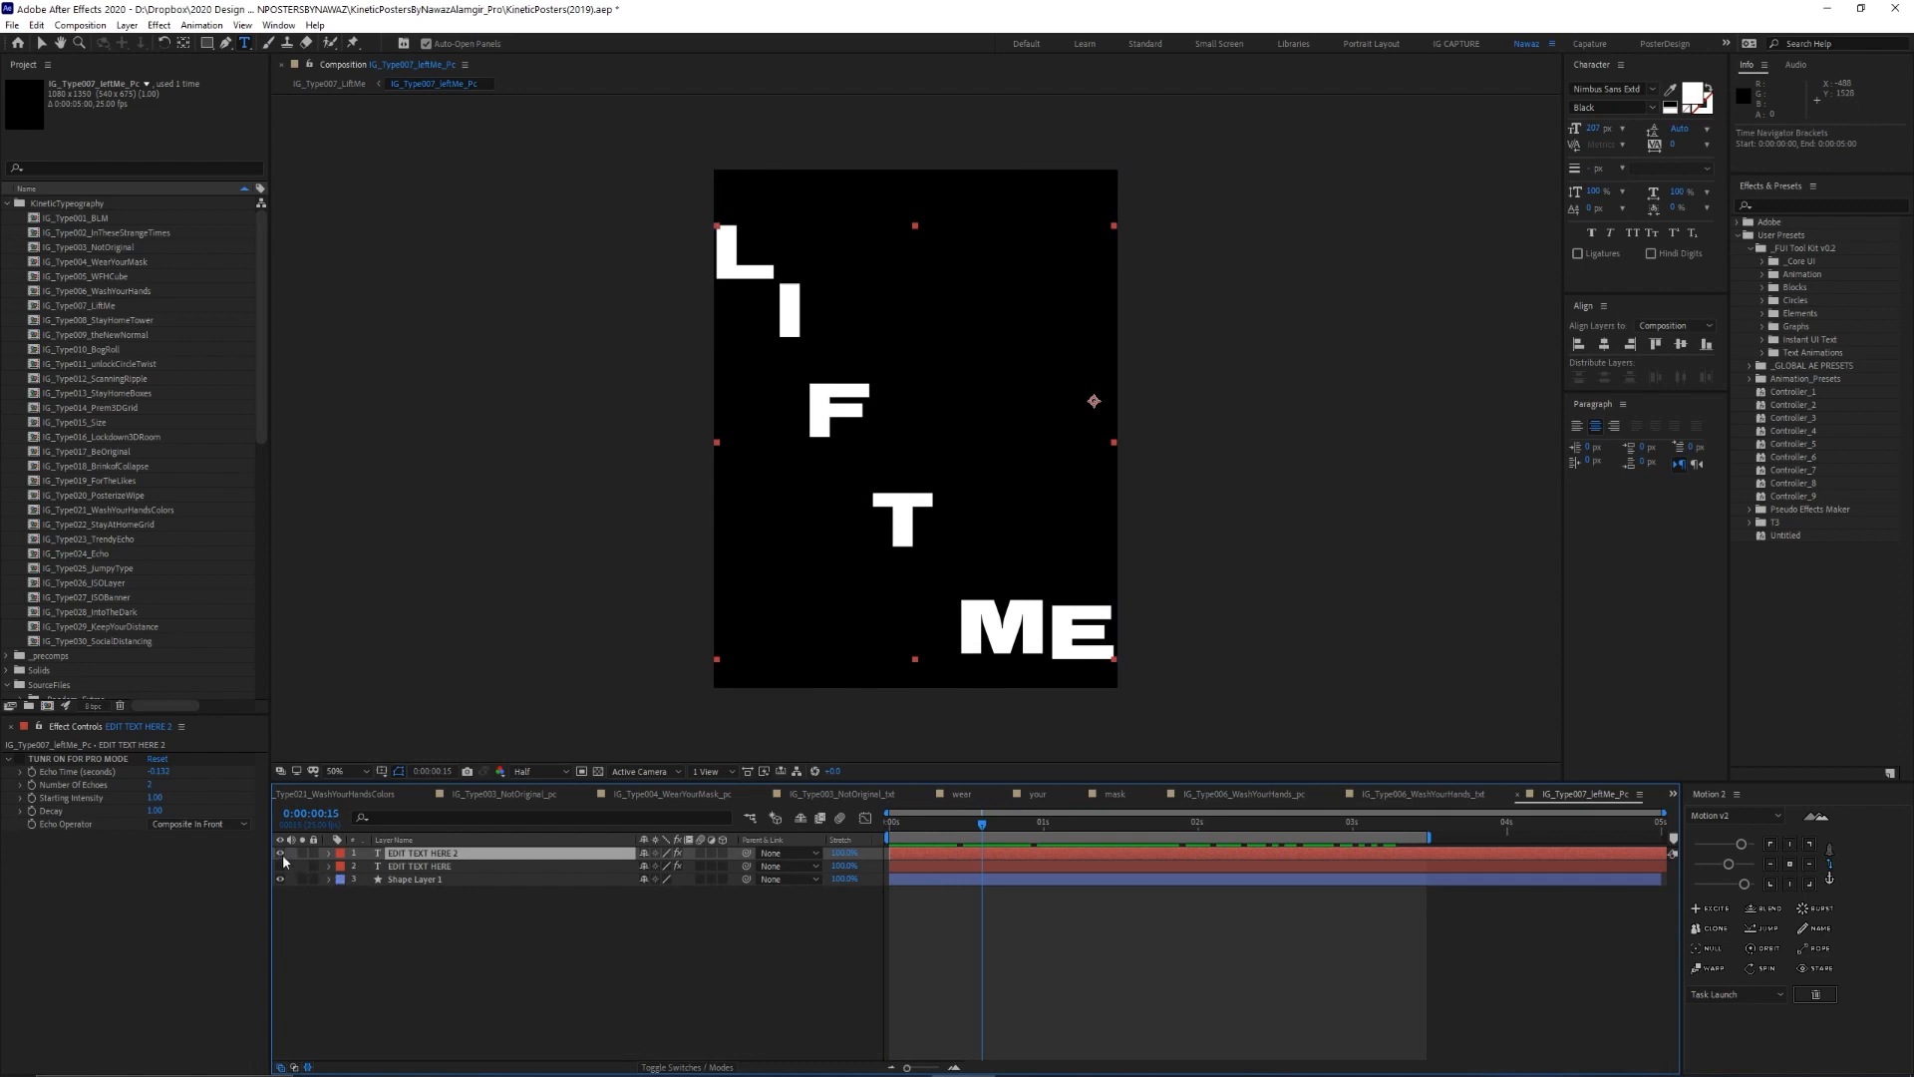
left_click(281, 853)
left_click(397, 866)
left_click(281, 865)
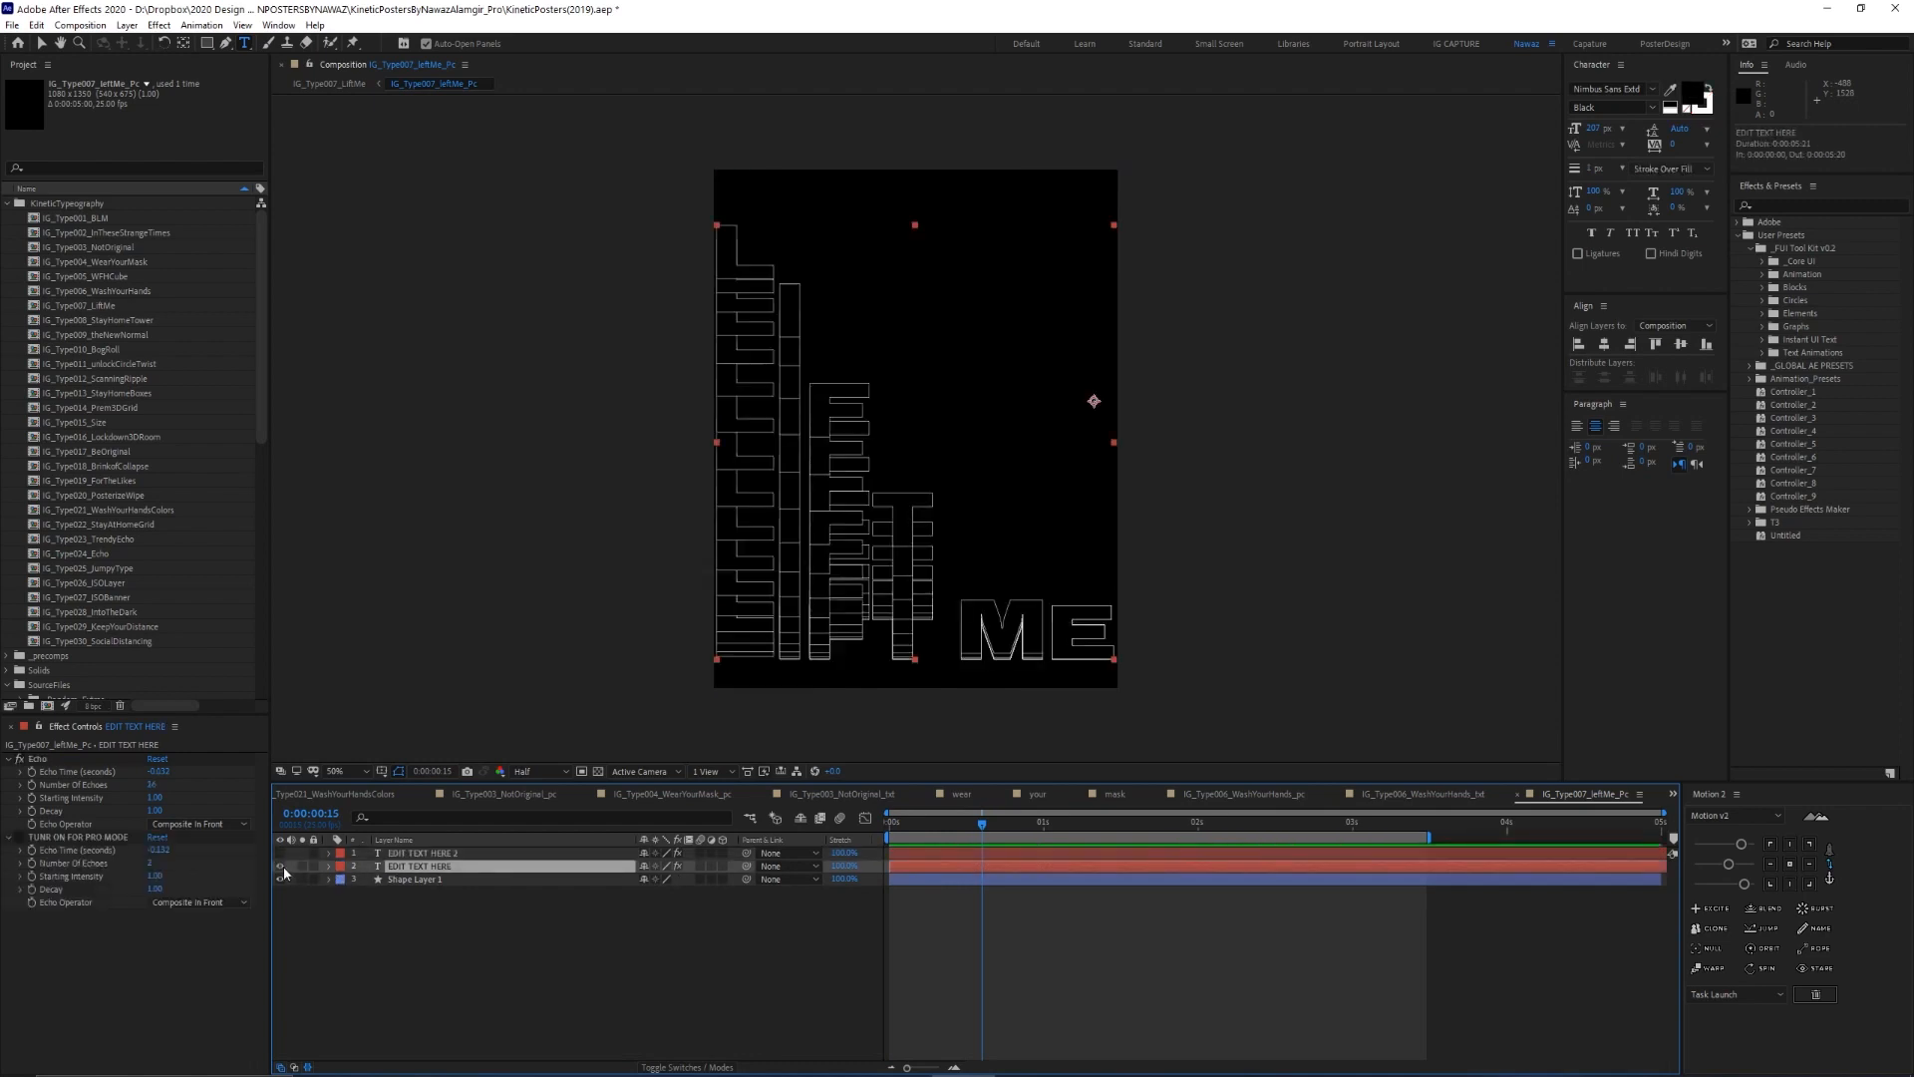
left_click(20, 758)
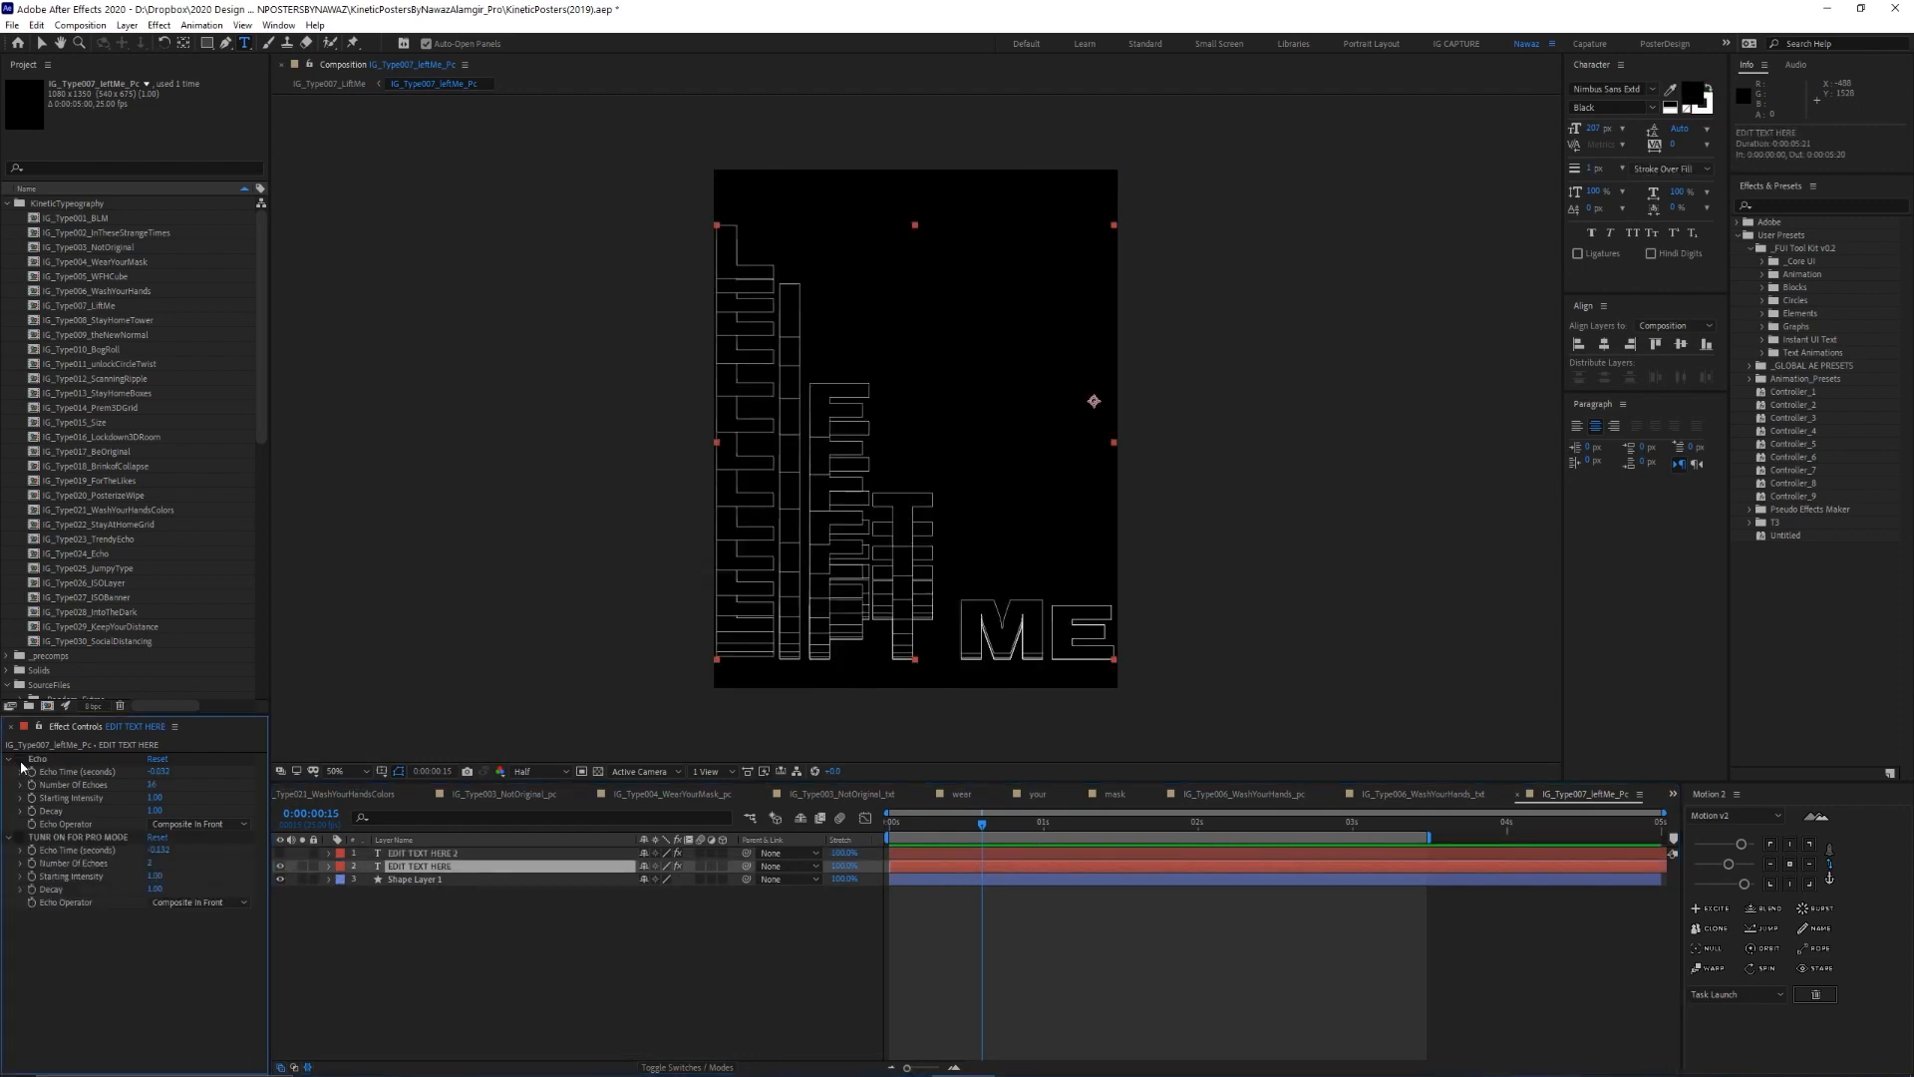
left_click(280, 853)
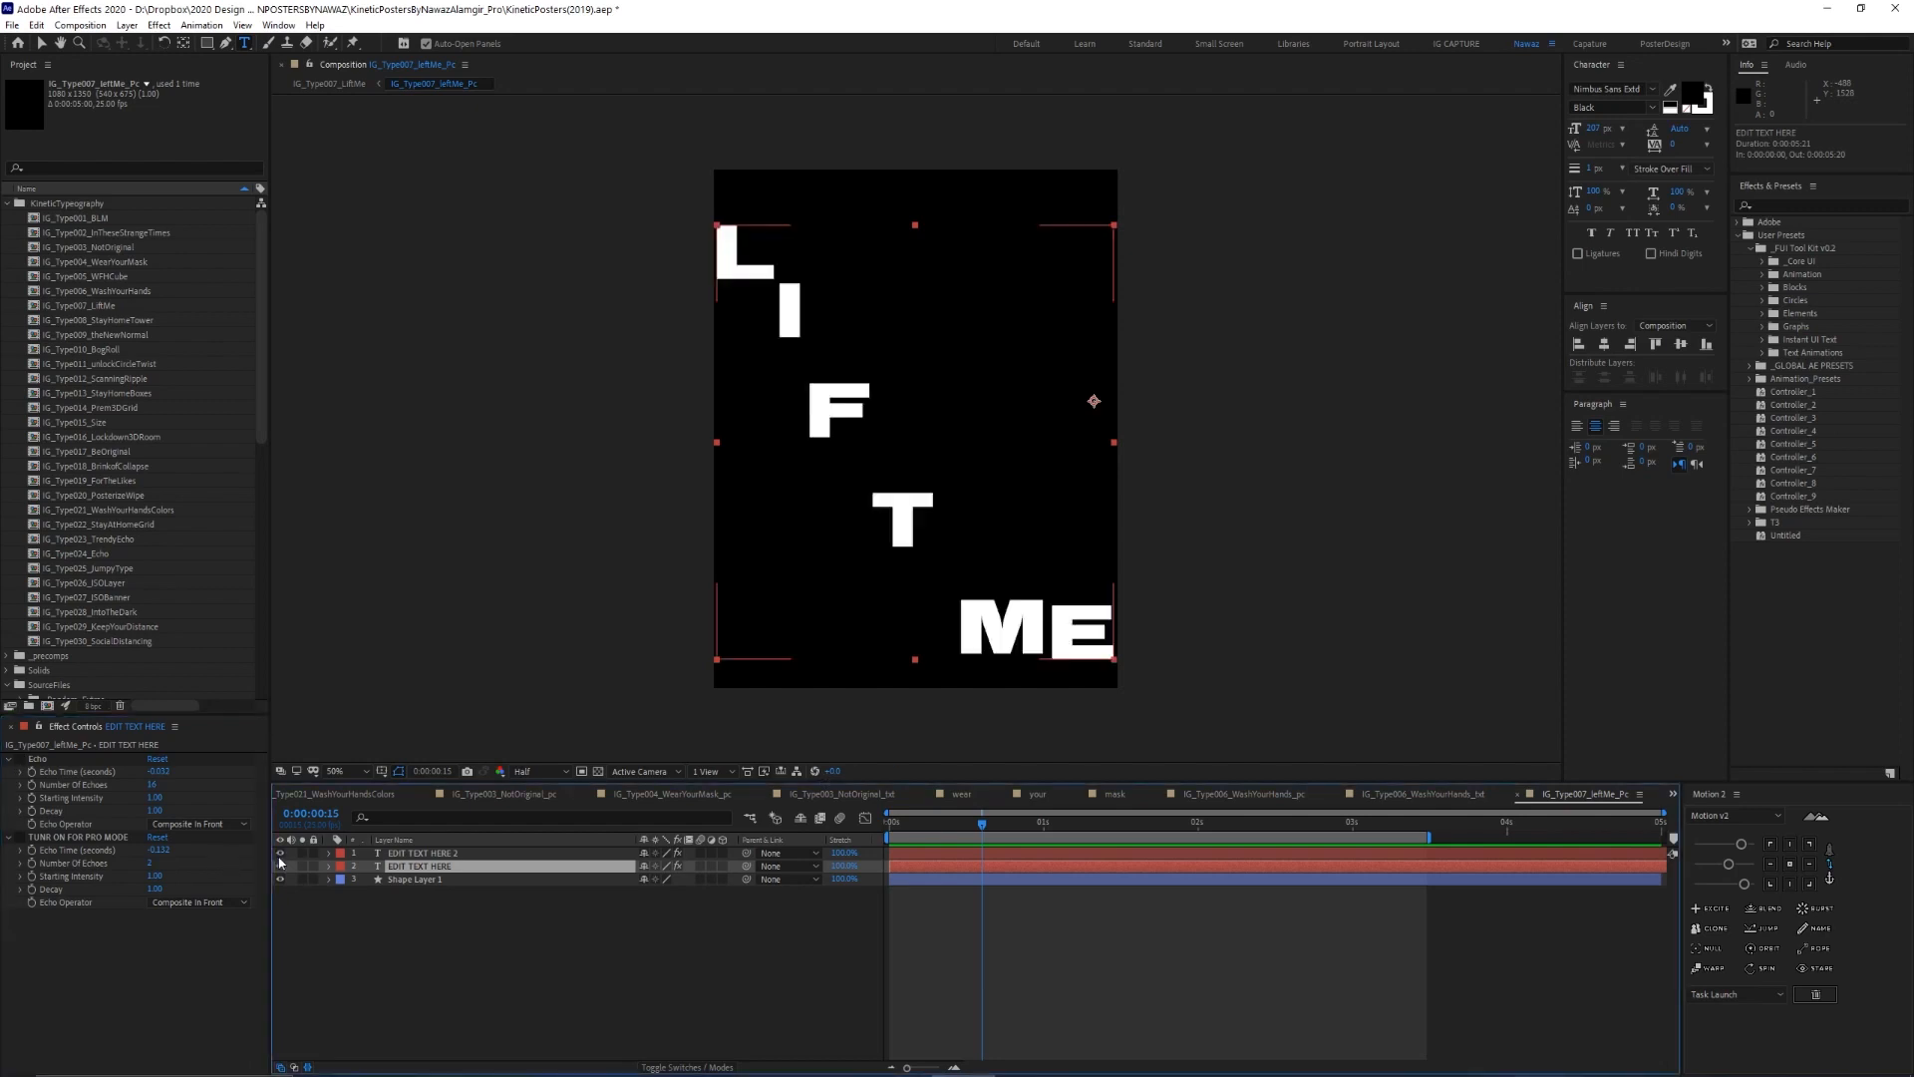
key("space")
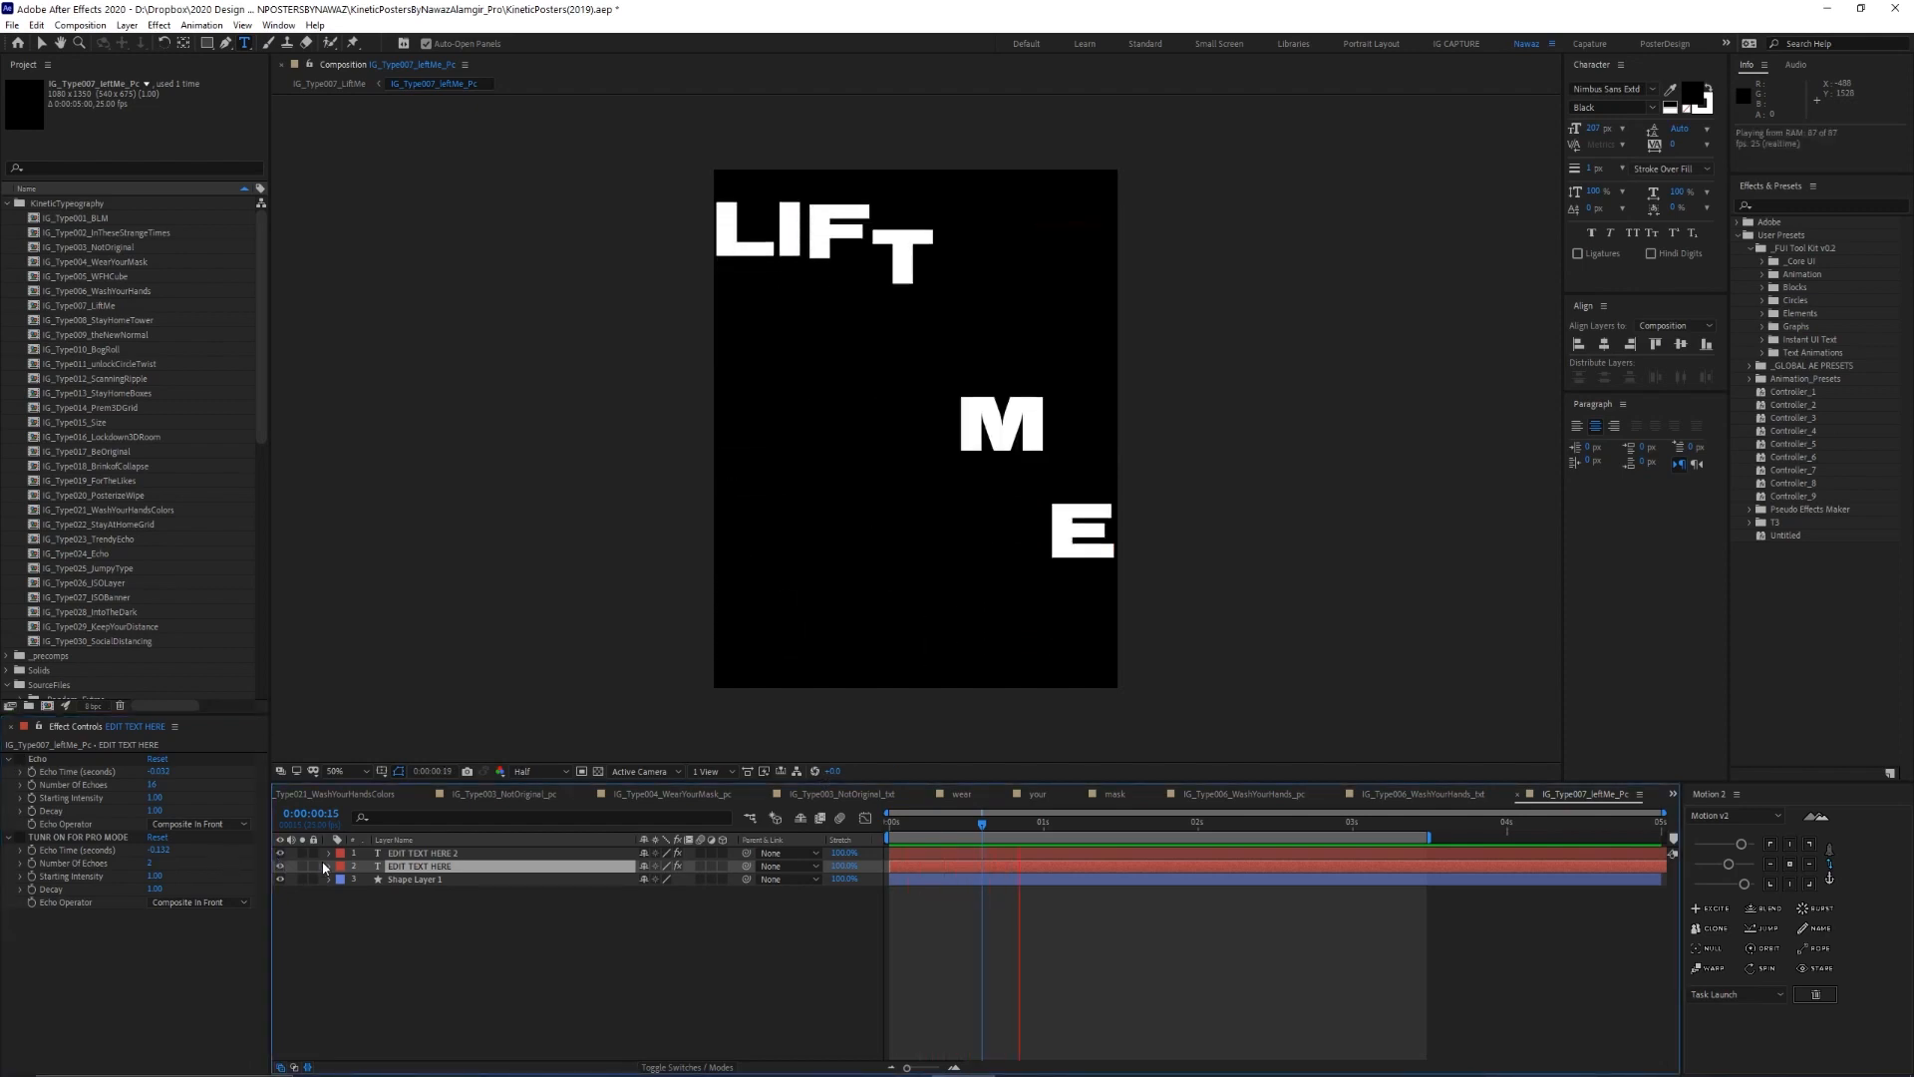
key("space")
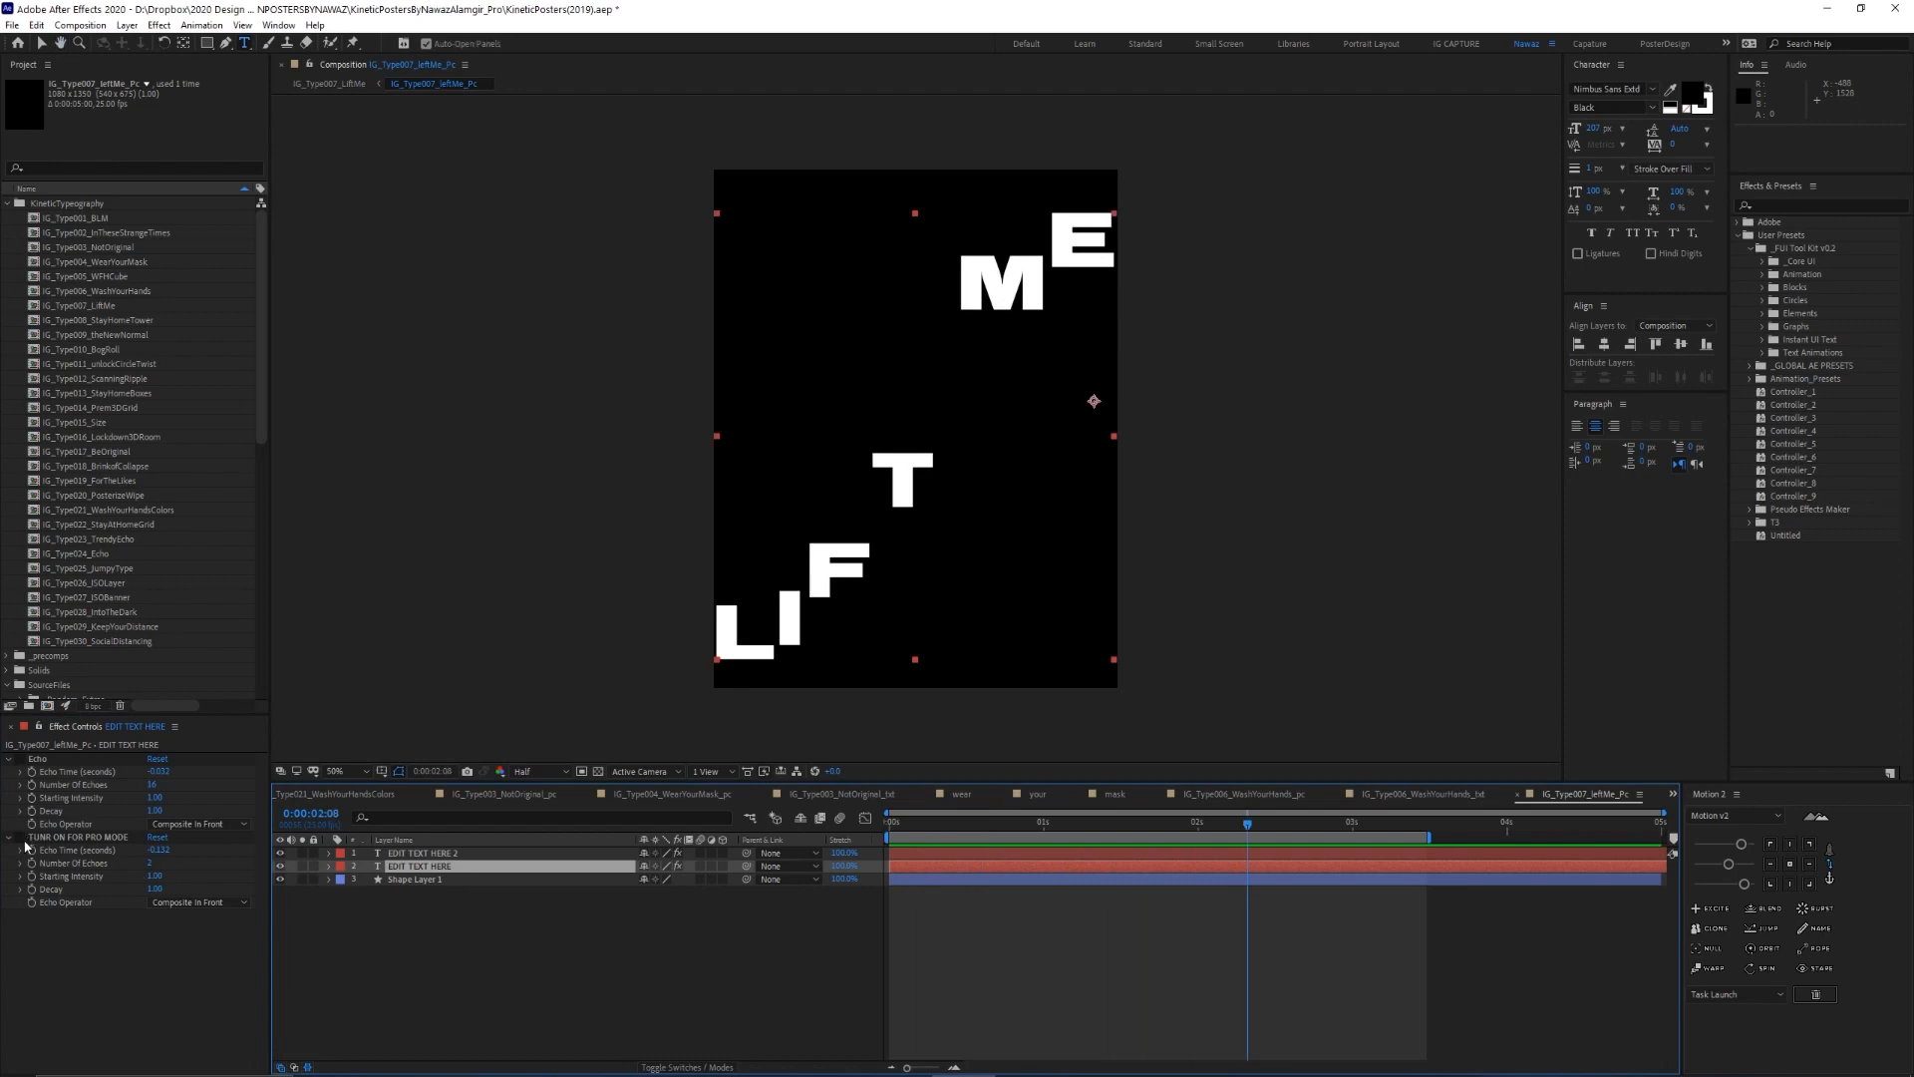
Enable both Echo and the TURN ON FOR PRO MODE effect on the EDIT TEXT HERE layer, and preview the trails
left_click(17, 759)
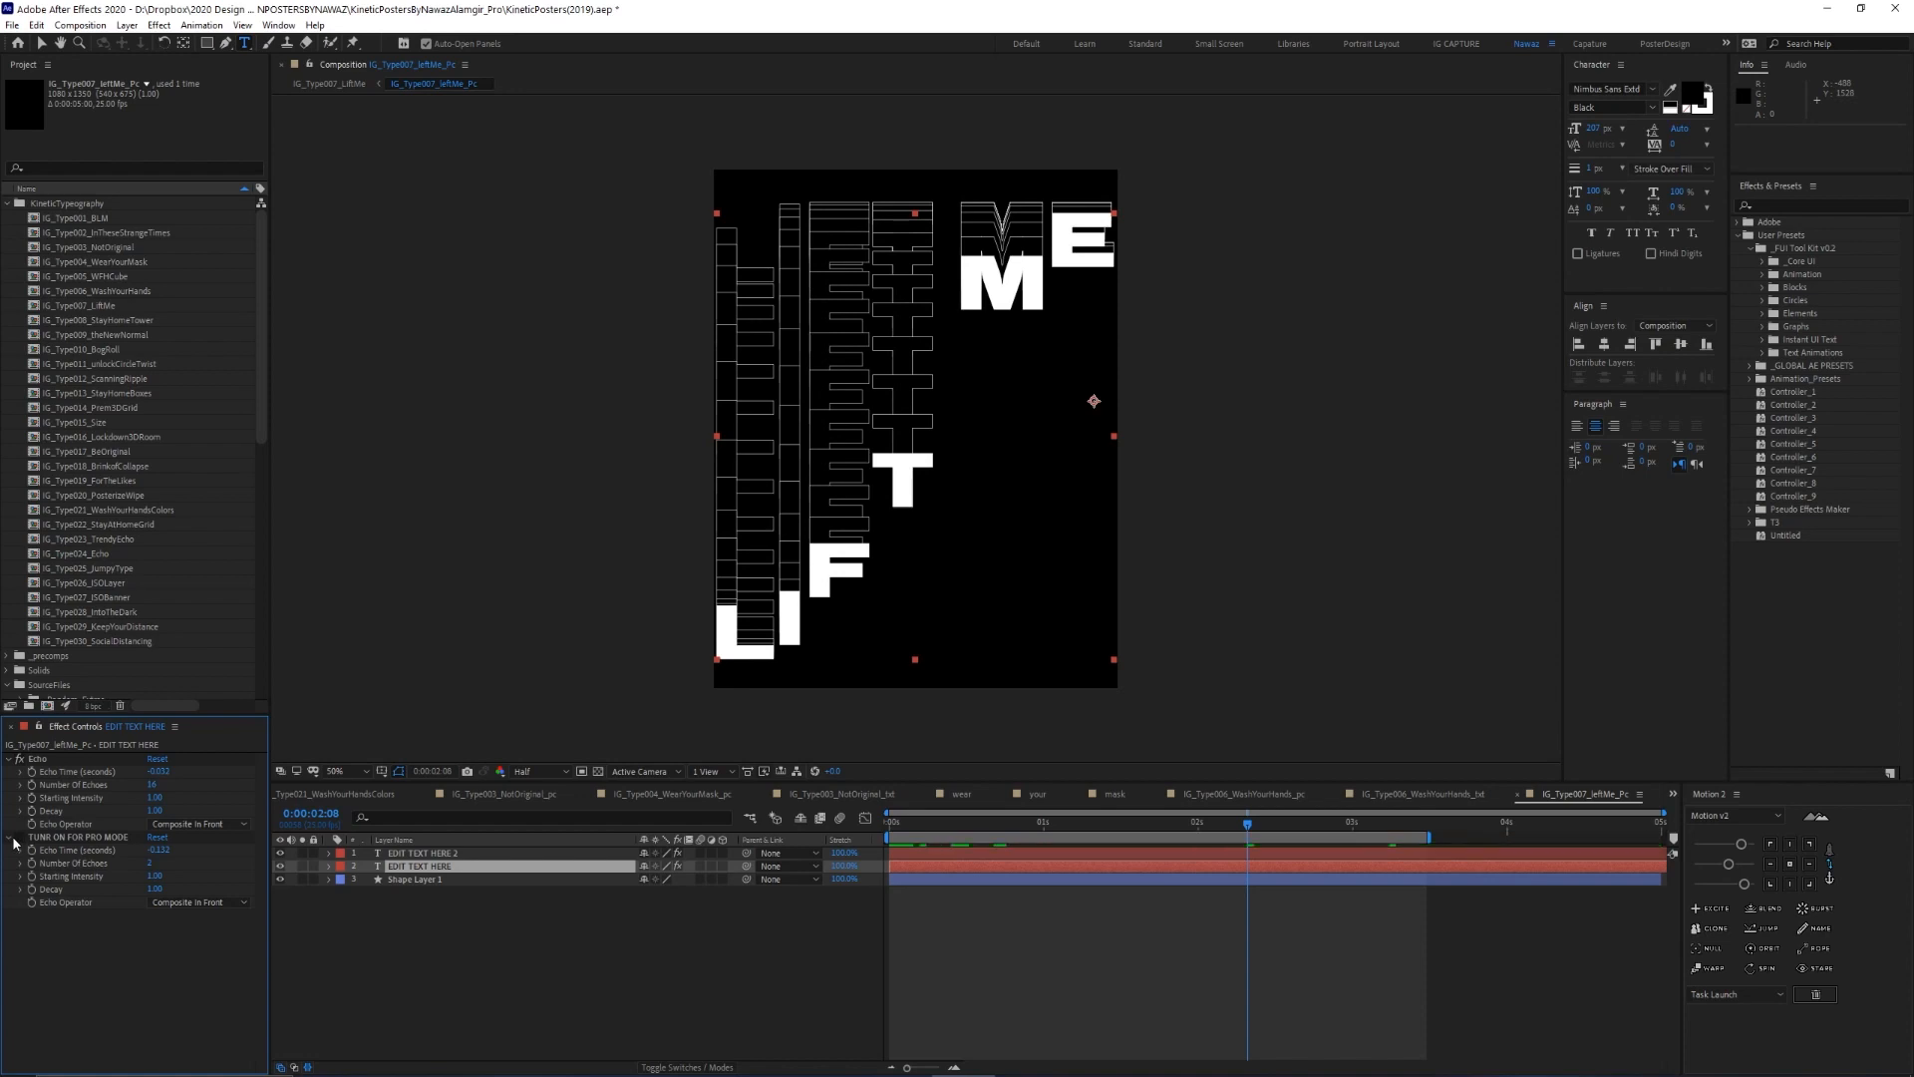
left_click(23, 839)
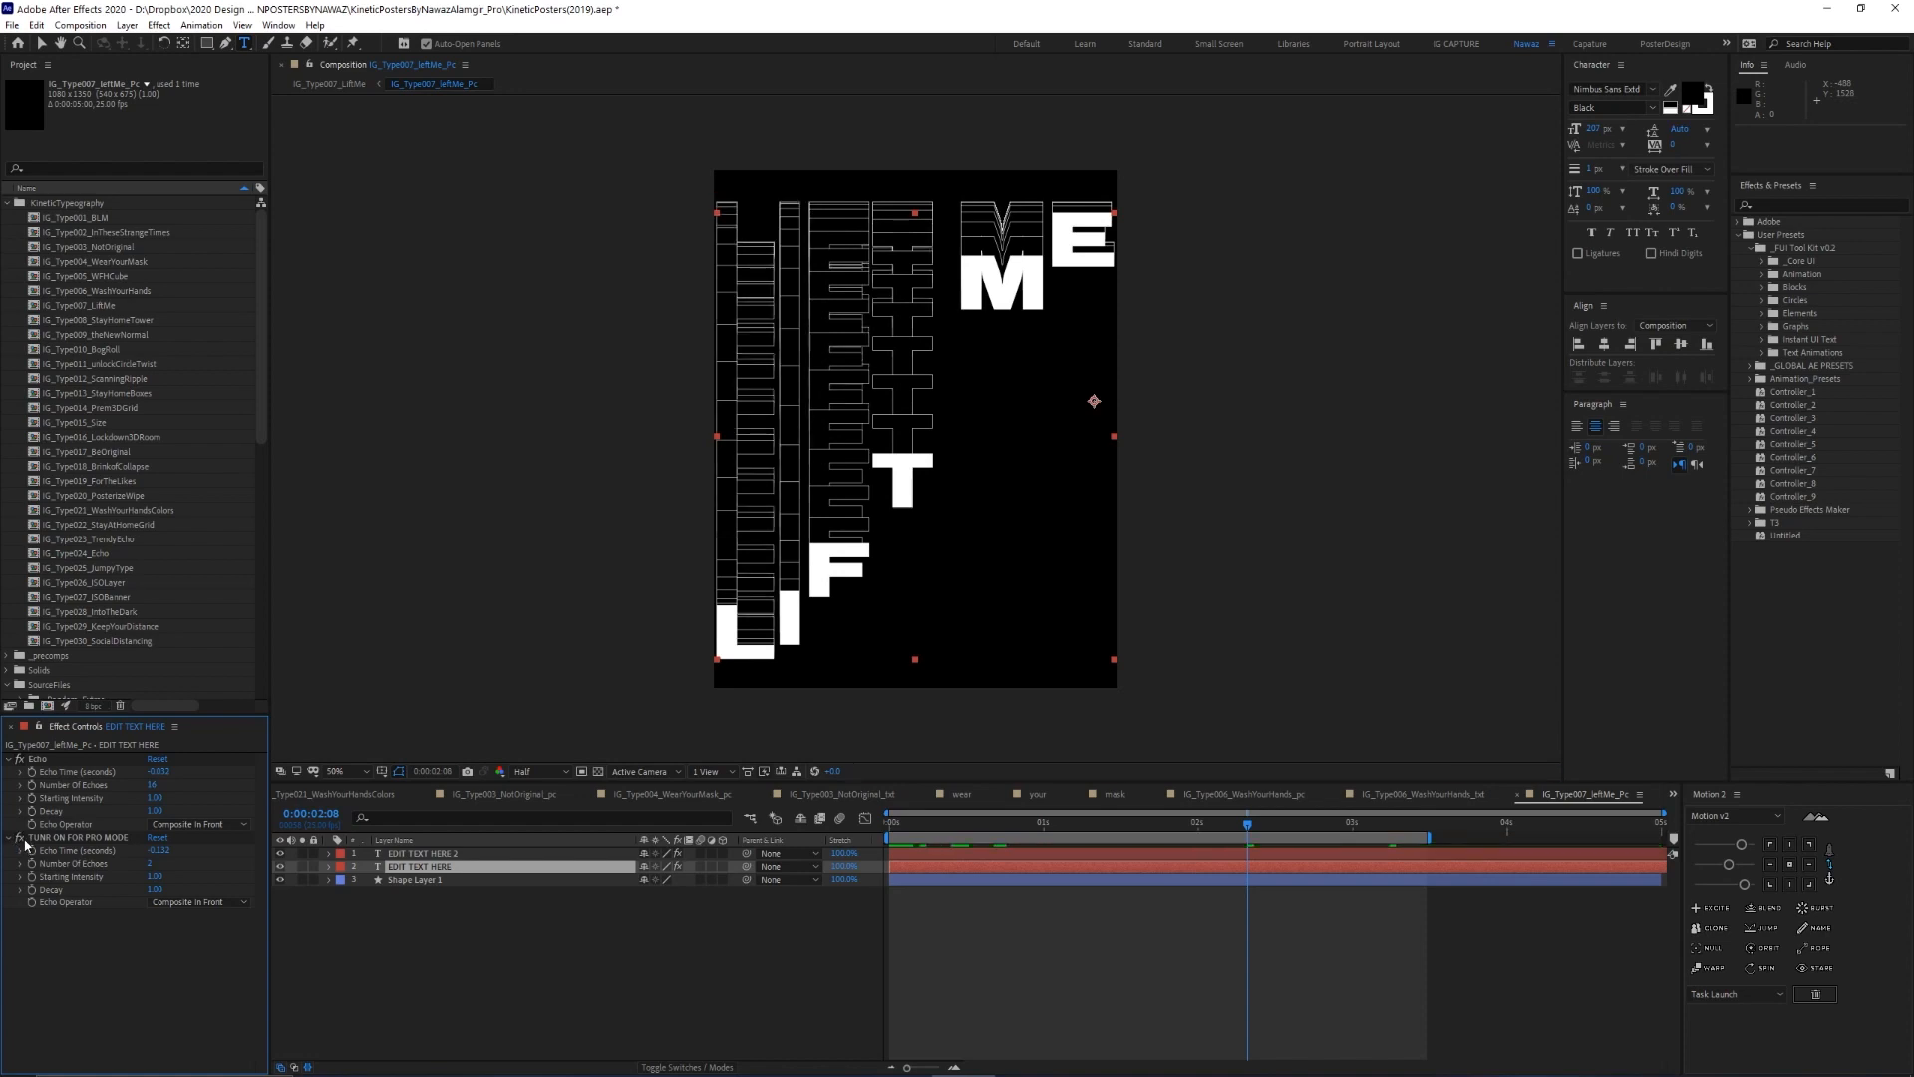
left_click_drag(906, 823, 966, 829)
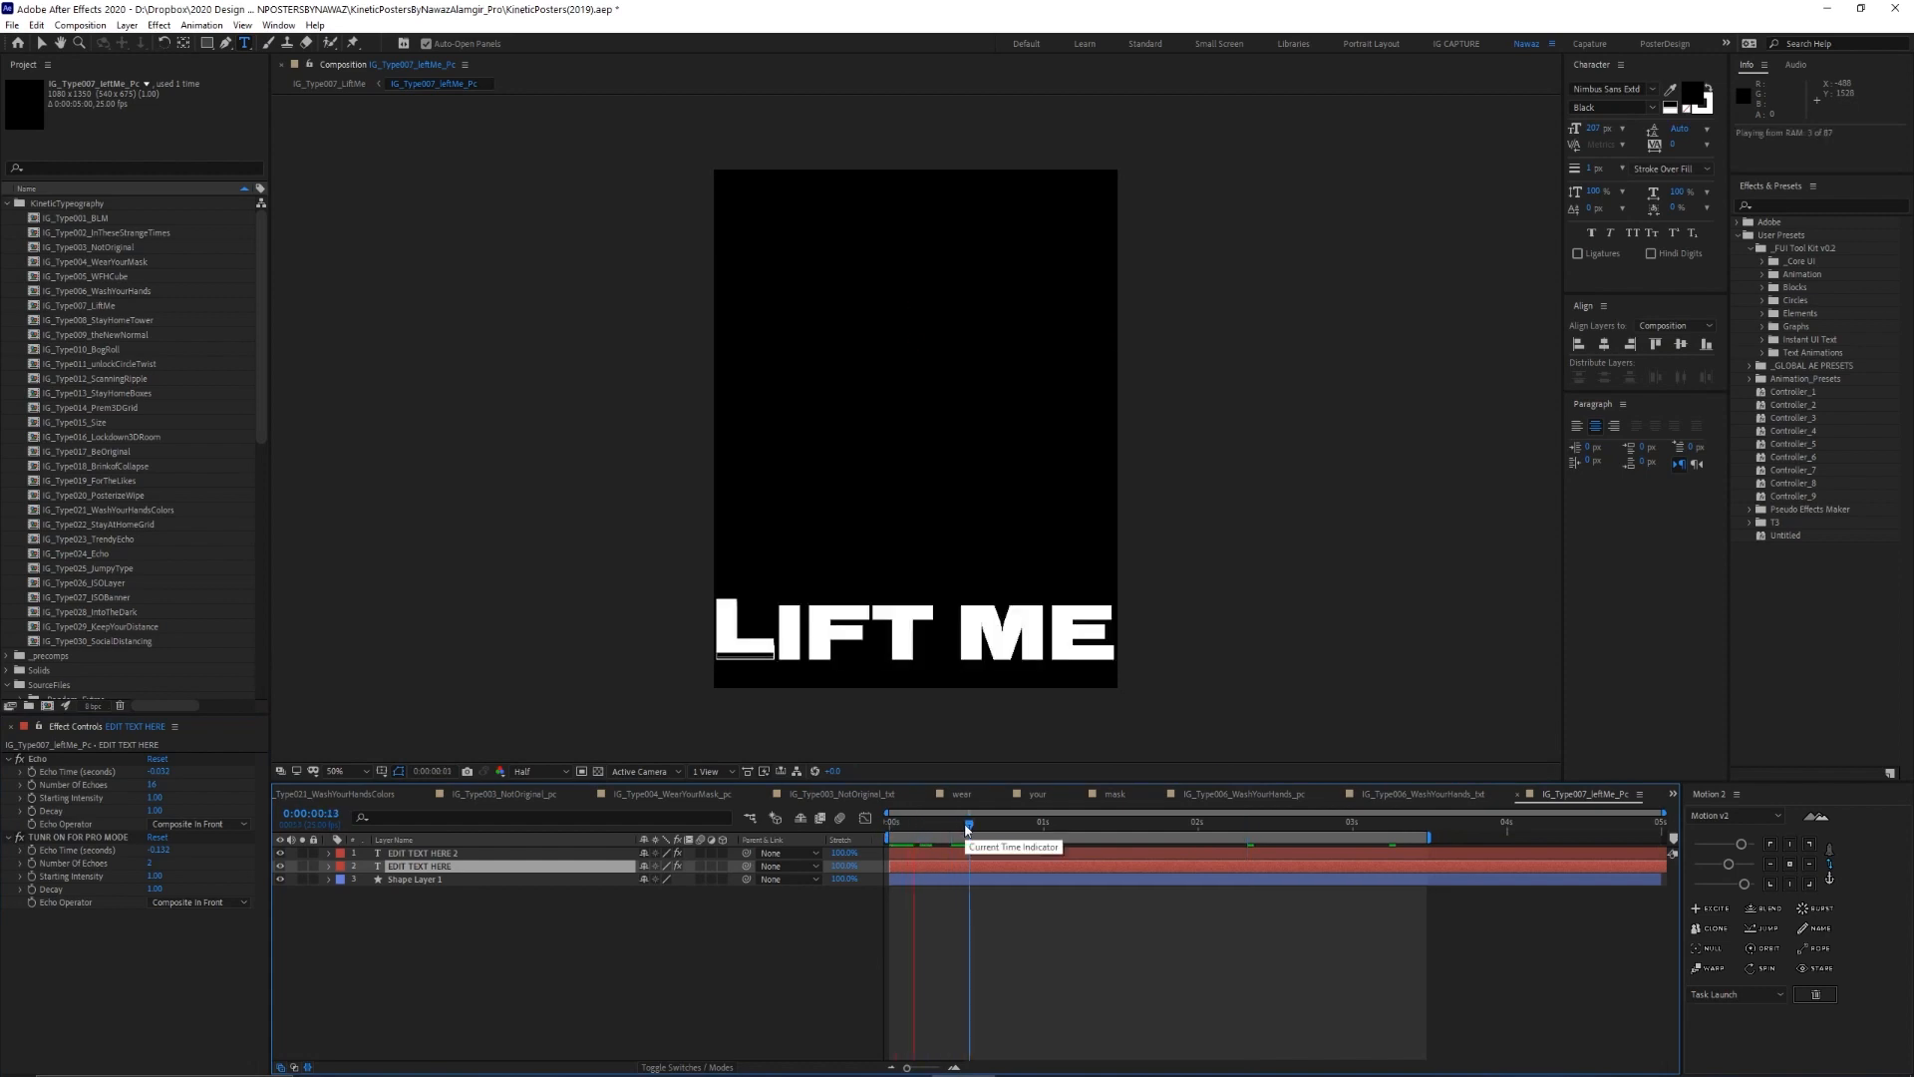
key("space")
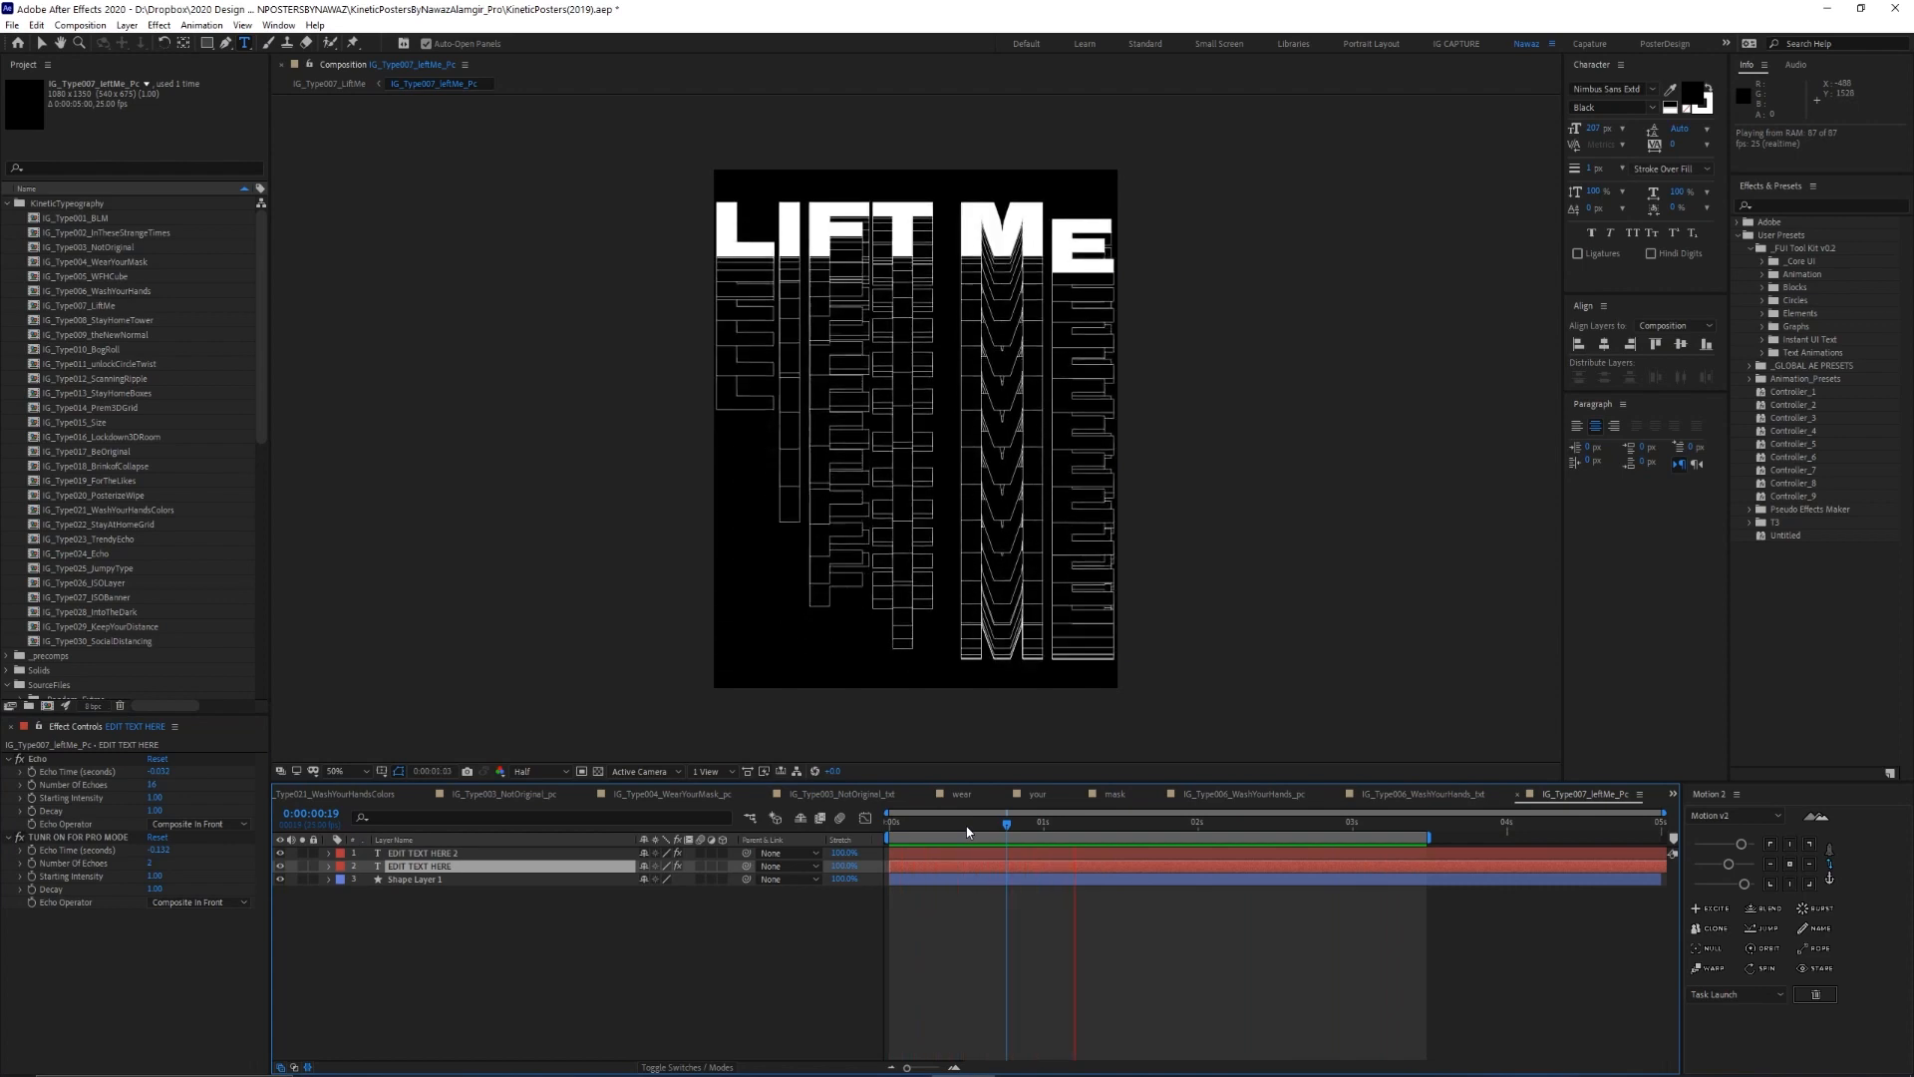
key("space")
Open IG_Type008_StayHomeTower, scrub its animation and enter the nested StayHomeTower precomp near its beginning
double_click(137, 320)
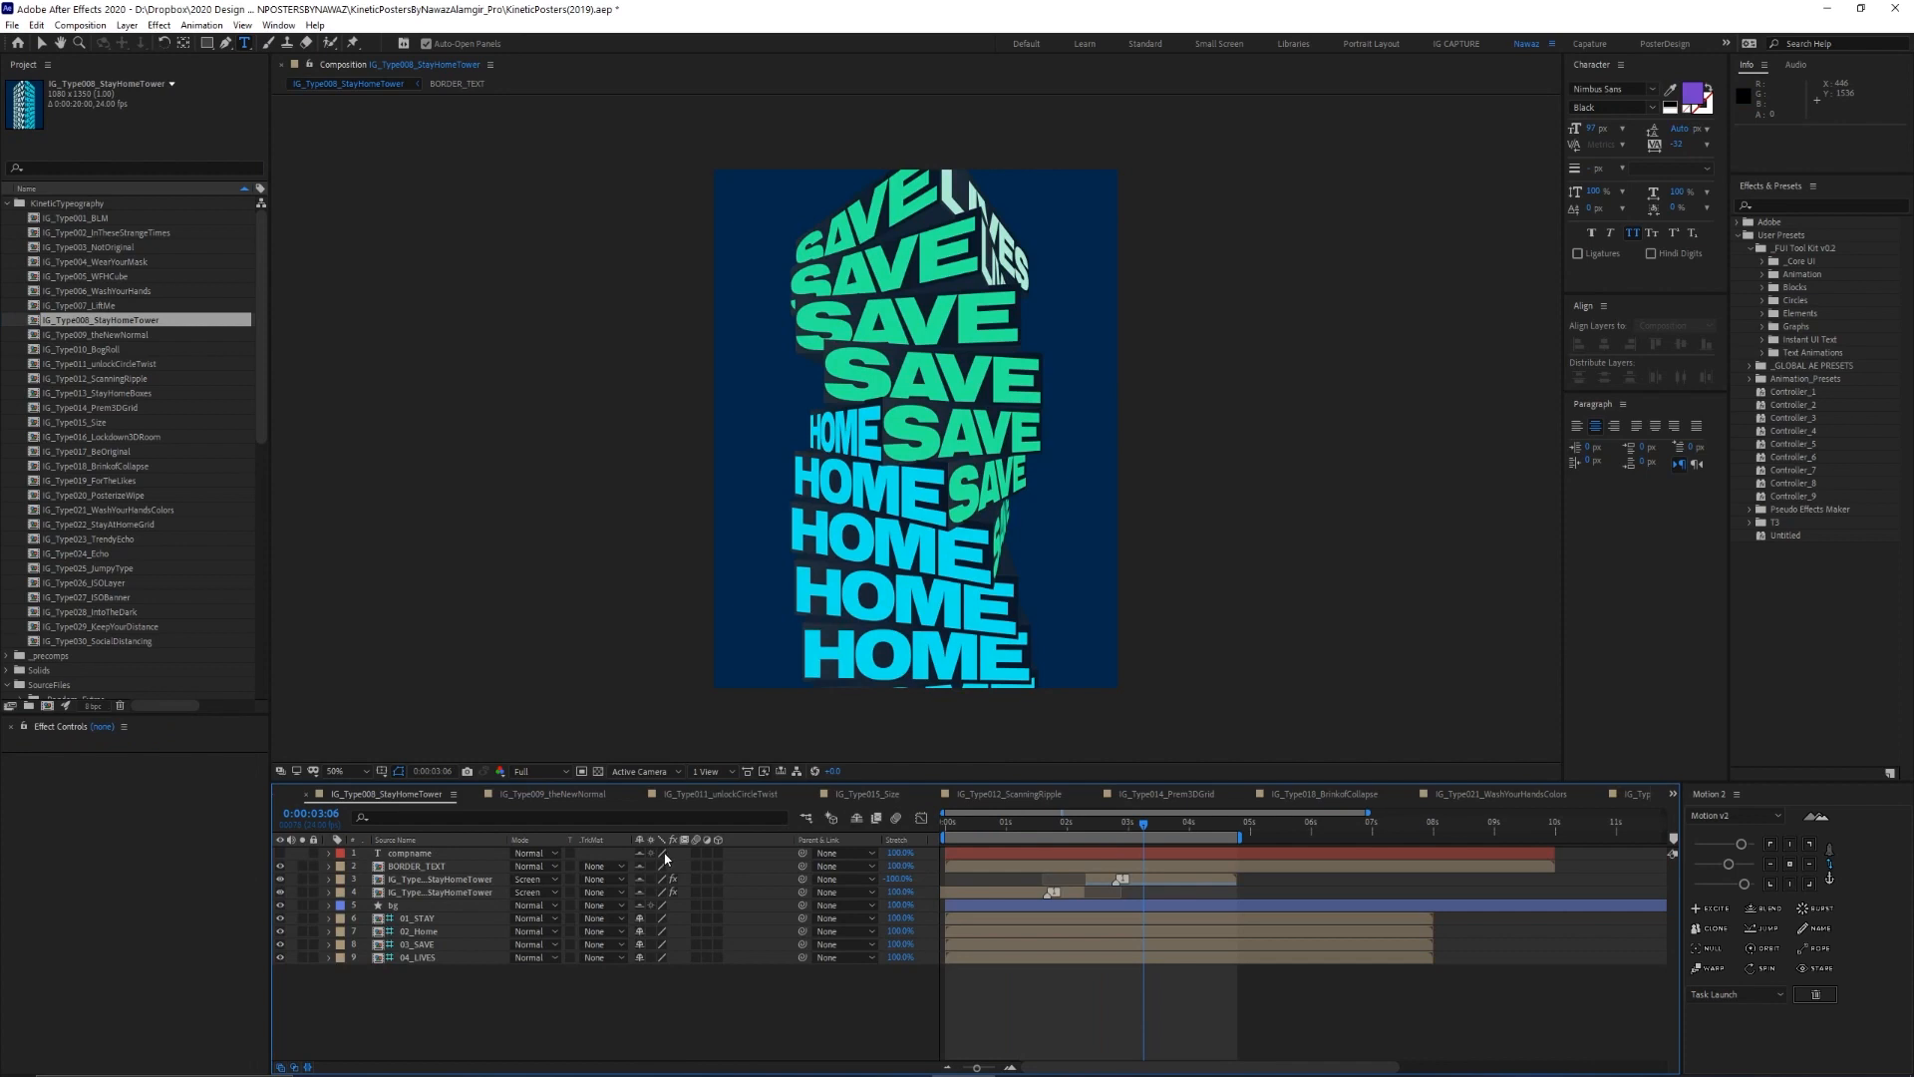
left_click_drag(955, 826, 1039, 810)
double_click(454, 879)
left_click_drag(931, 822, 950, 822)
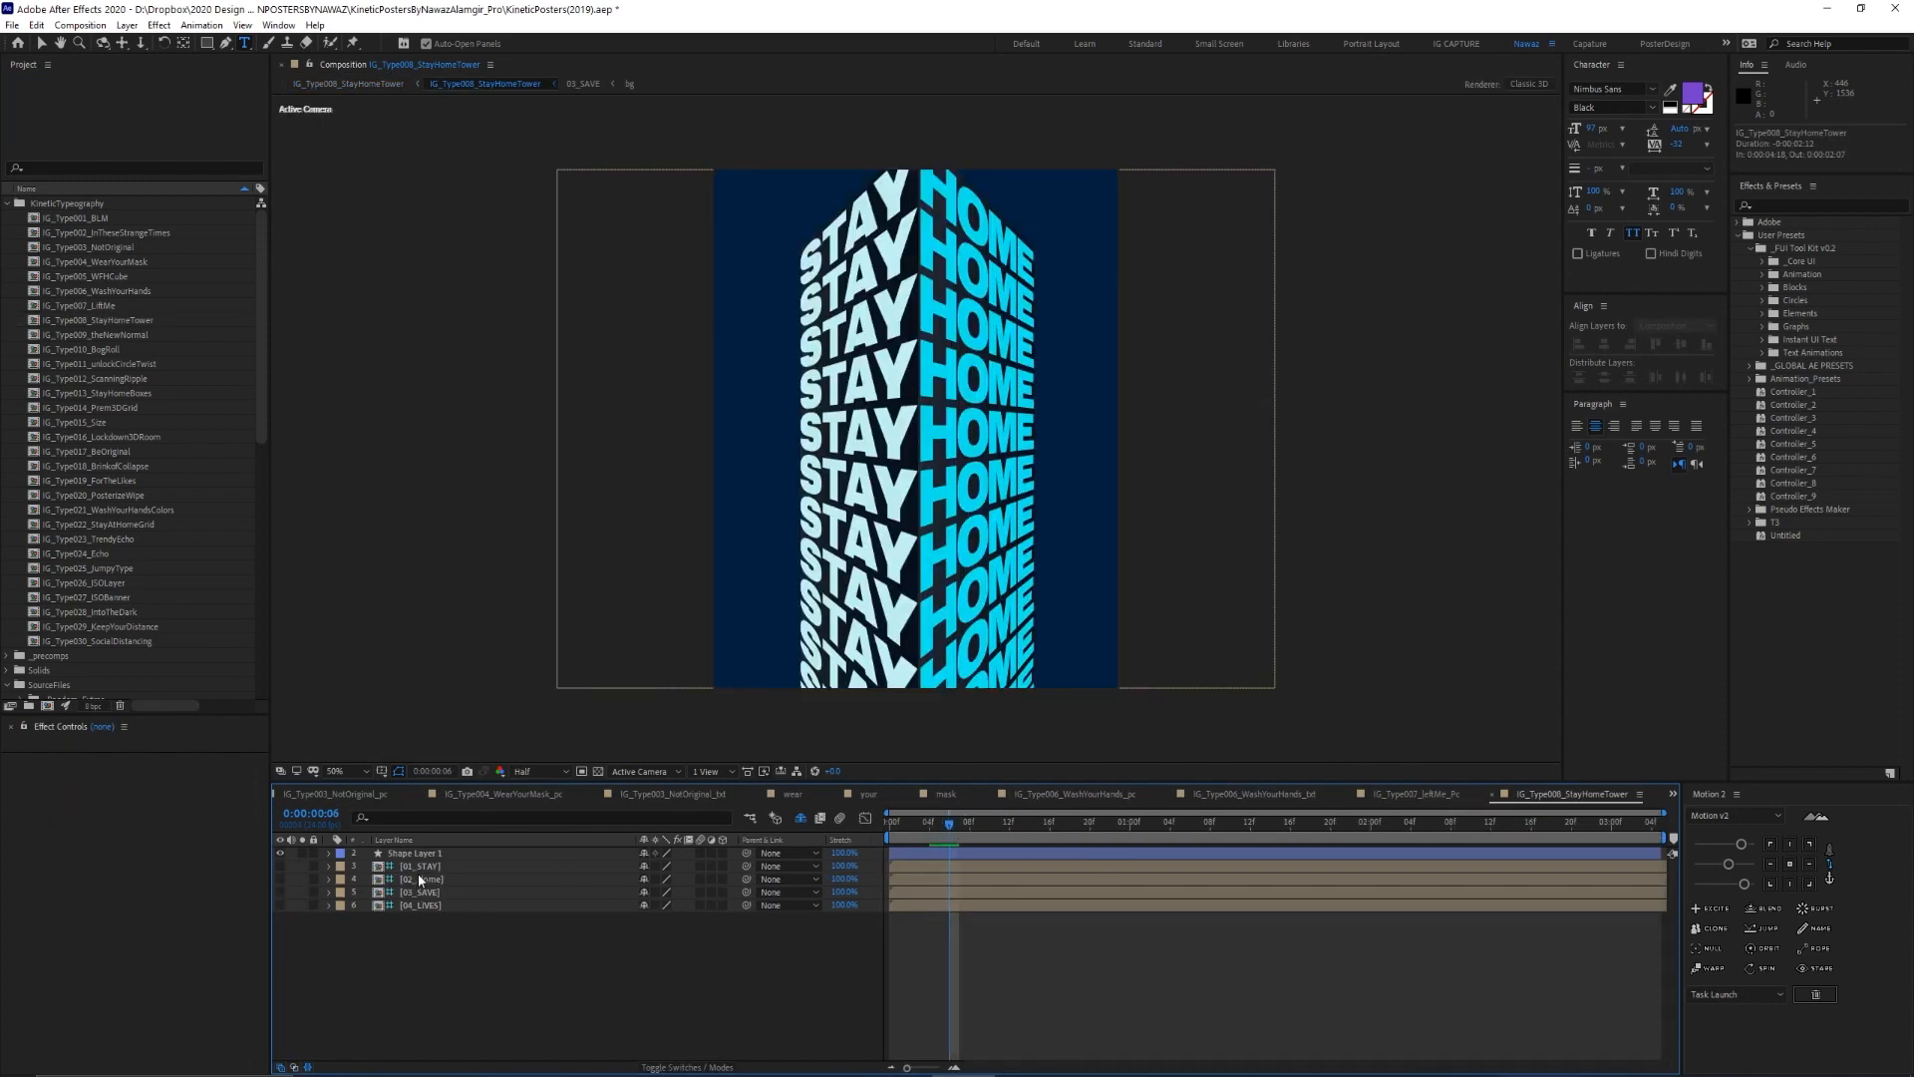
Reveal the shy layers, open IG_Type008_StayHomeTower_pc and enter its uppermost text precomp
key("ctrl+v")
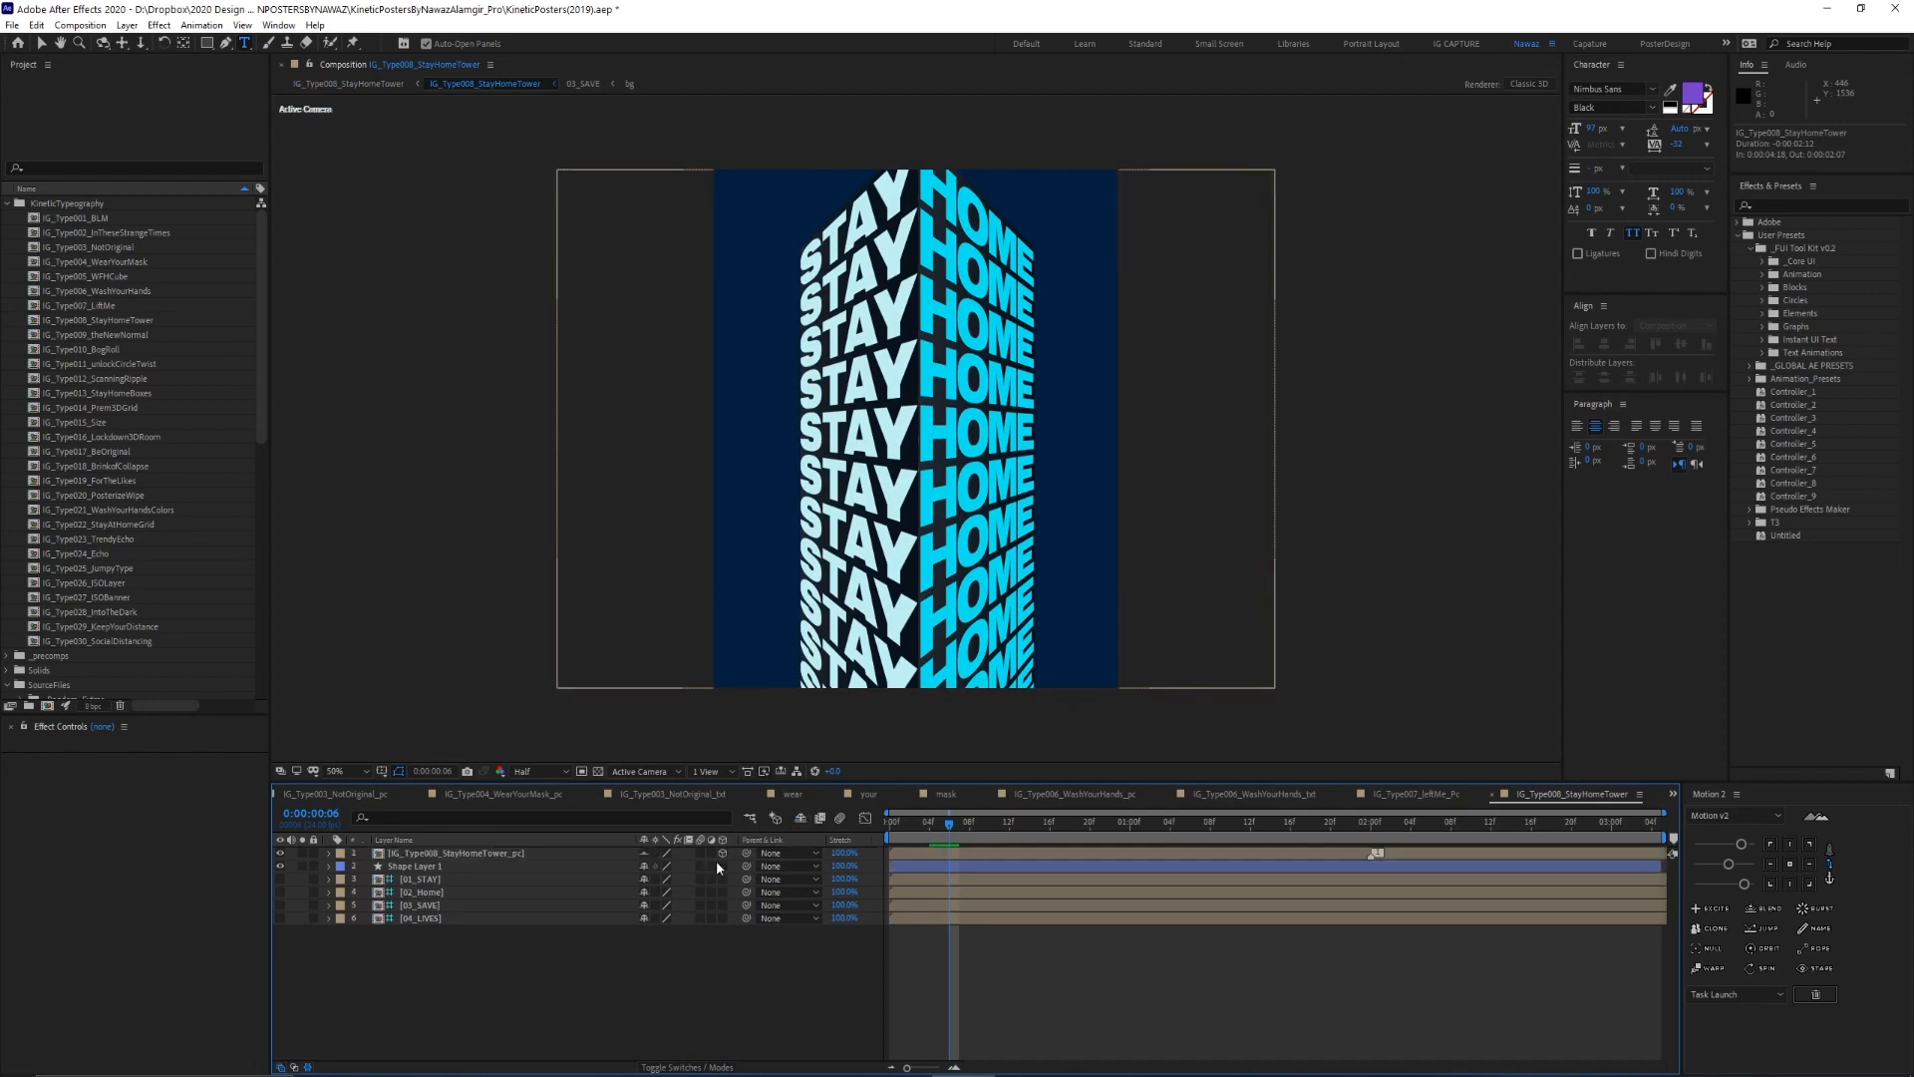
double_click(456, 855)
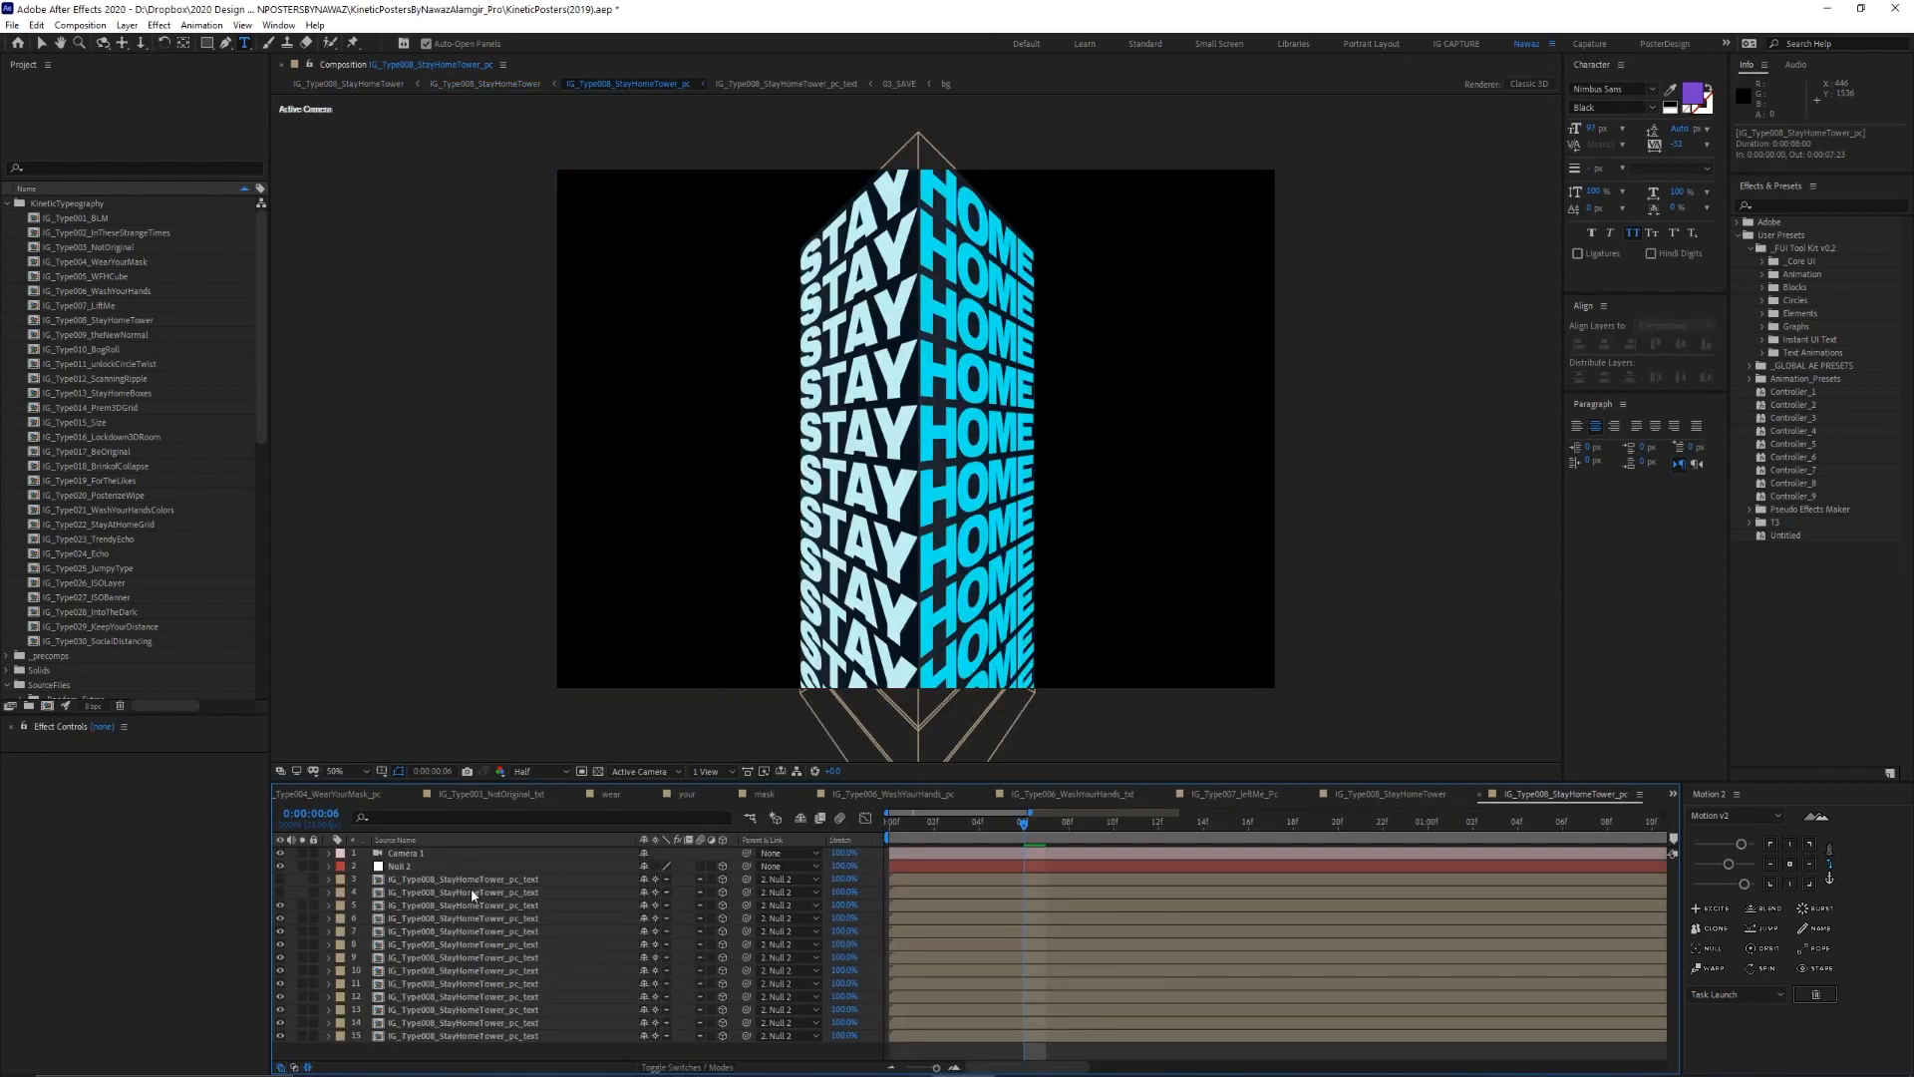
double_click(464, 882)
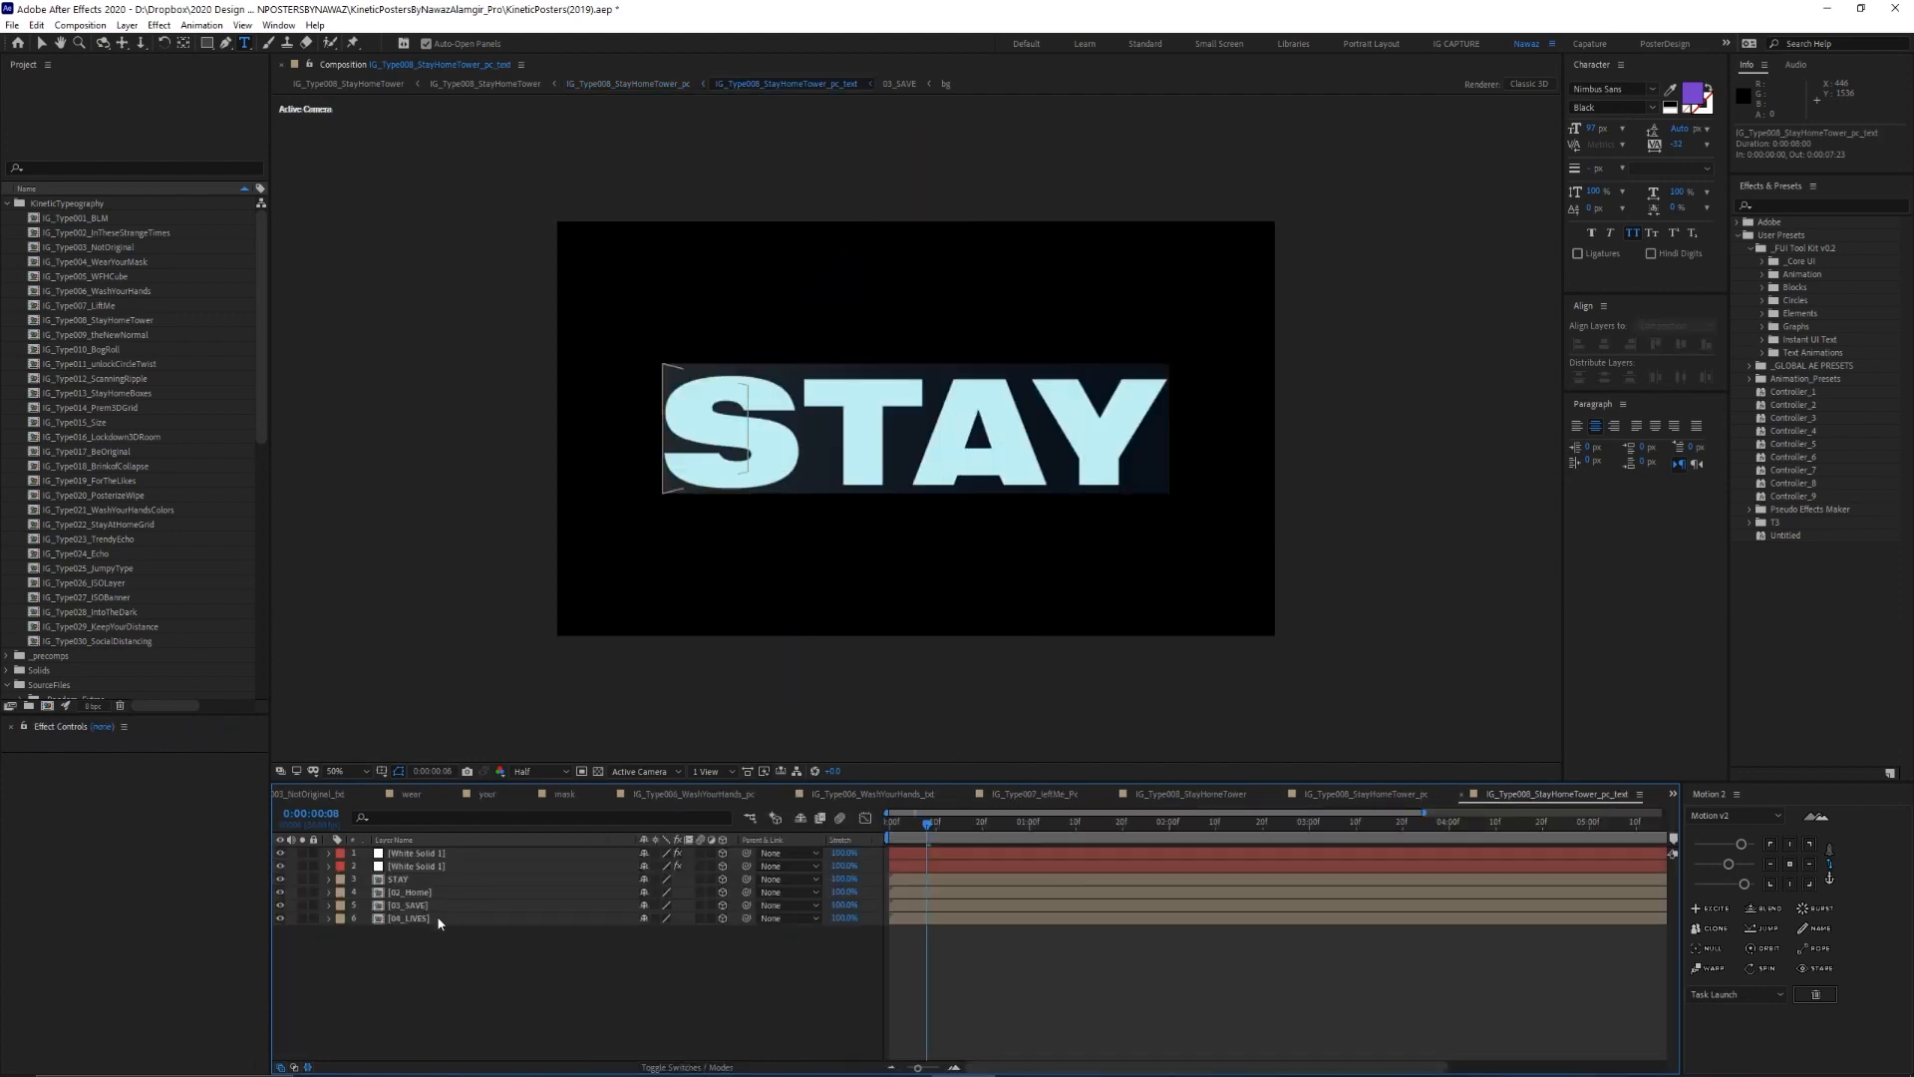
Go back to the start of the text precomp, preview it and switch the viewer to 2 Views - Horizontal
key("Home")
key("space")
left_click(722, 769)
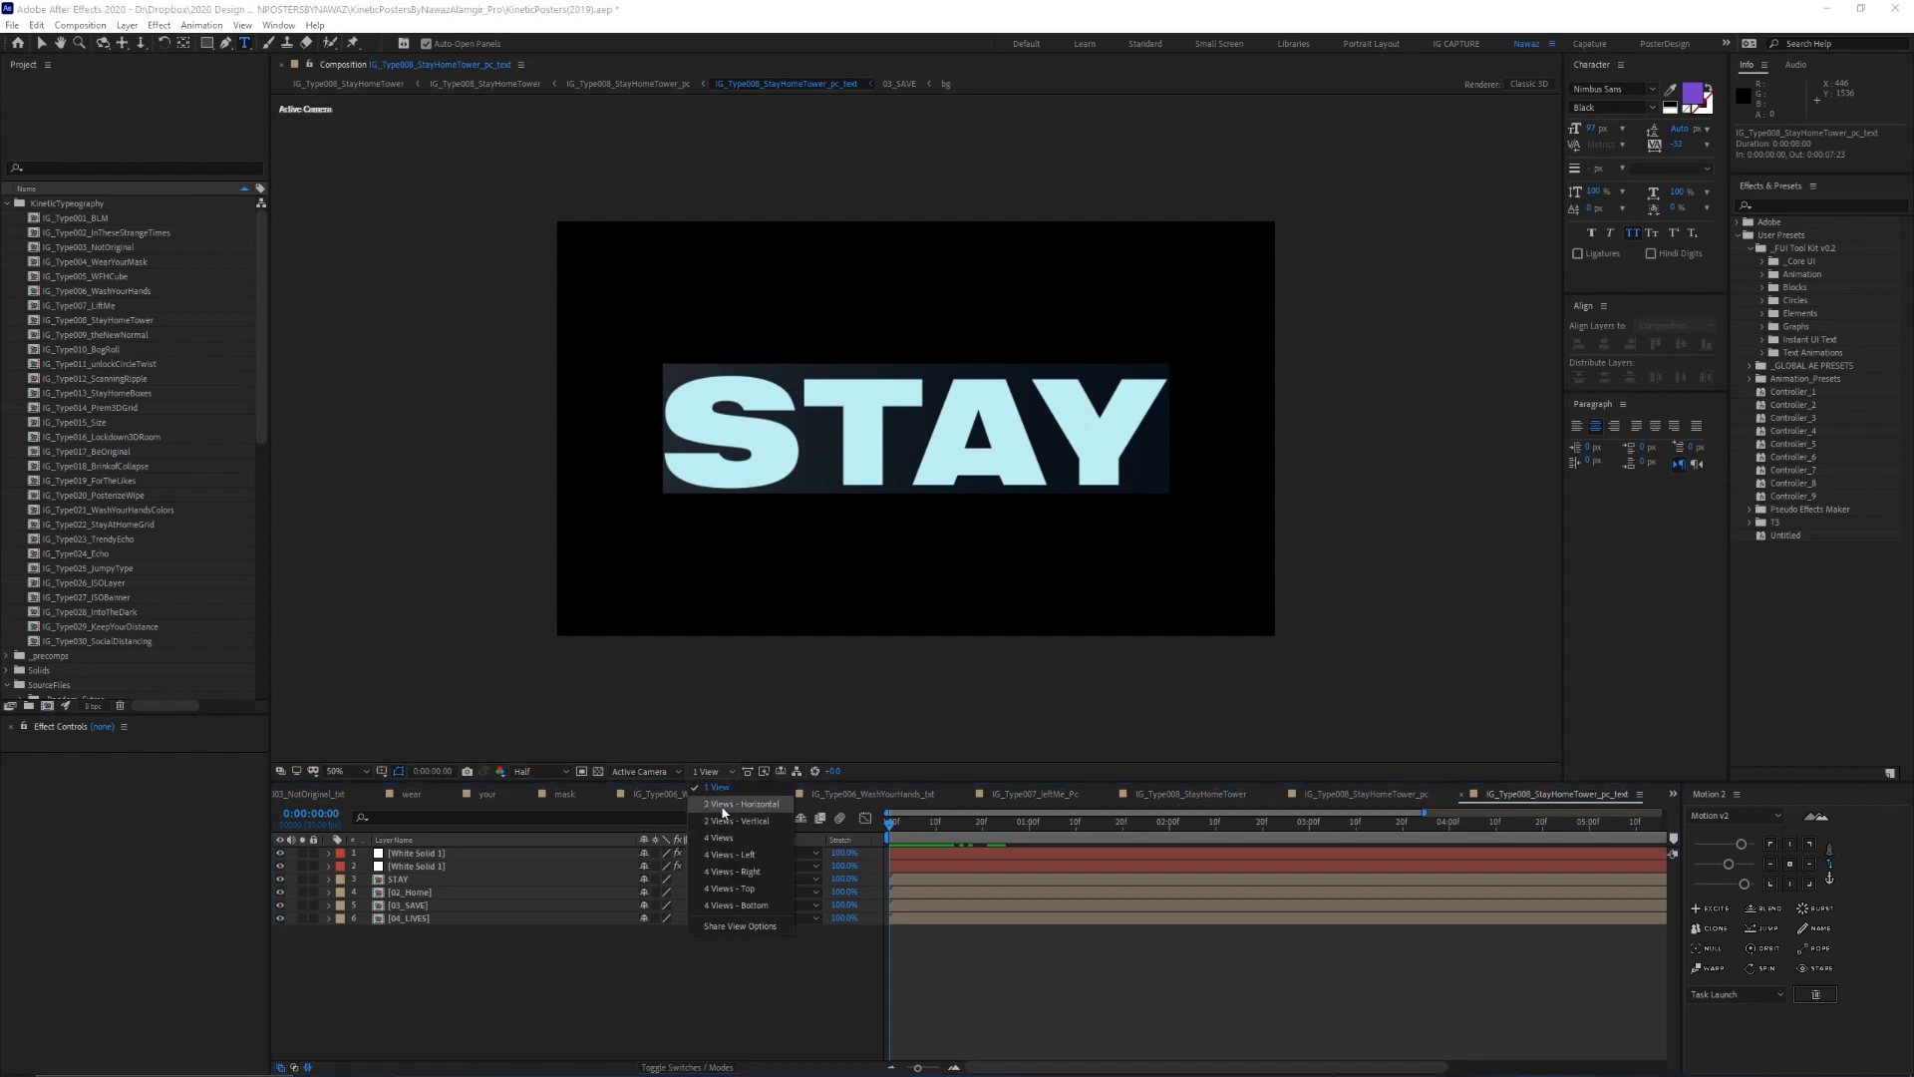
left_click(725, 805)
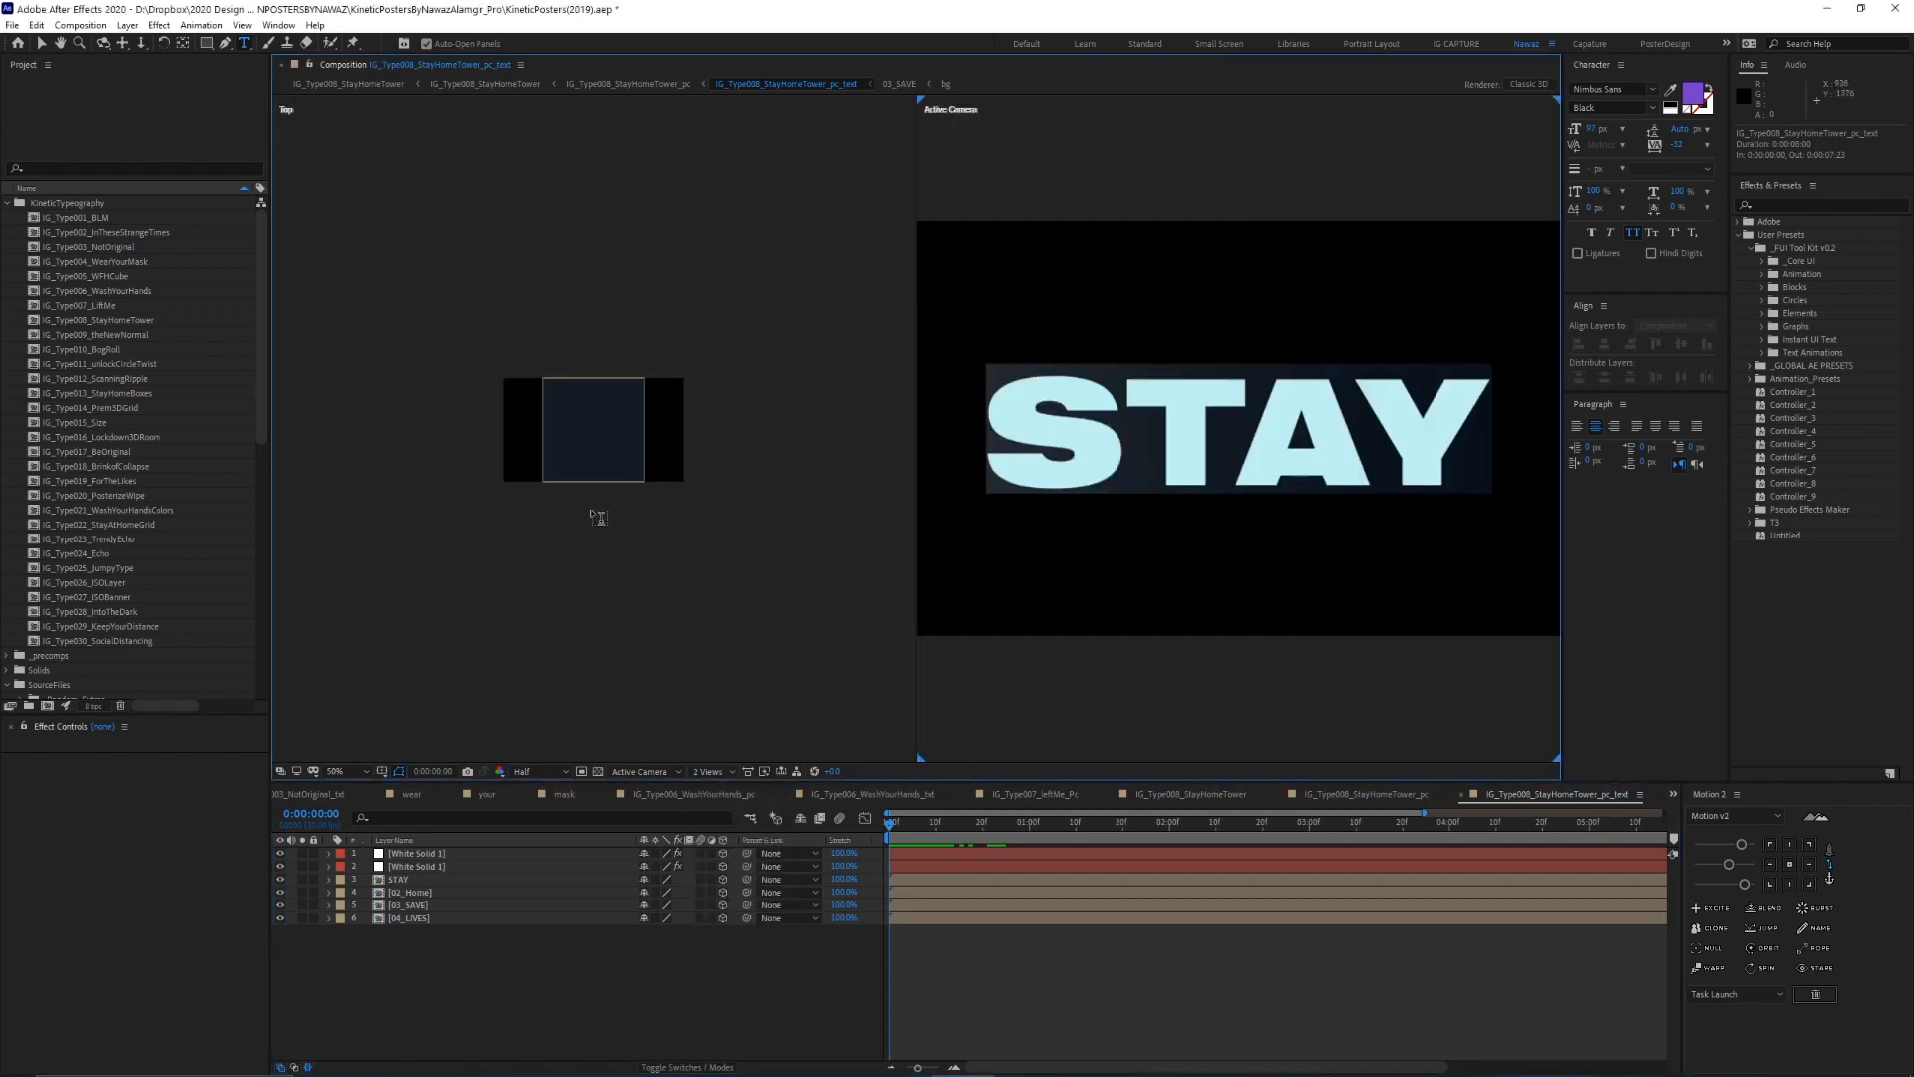
Select the four word layers and the two White Solid layers to examine how they form the box in the top view
left_click(397, 881)
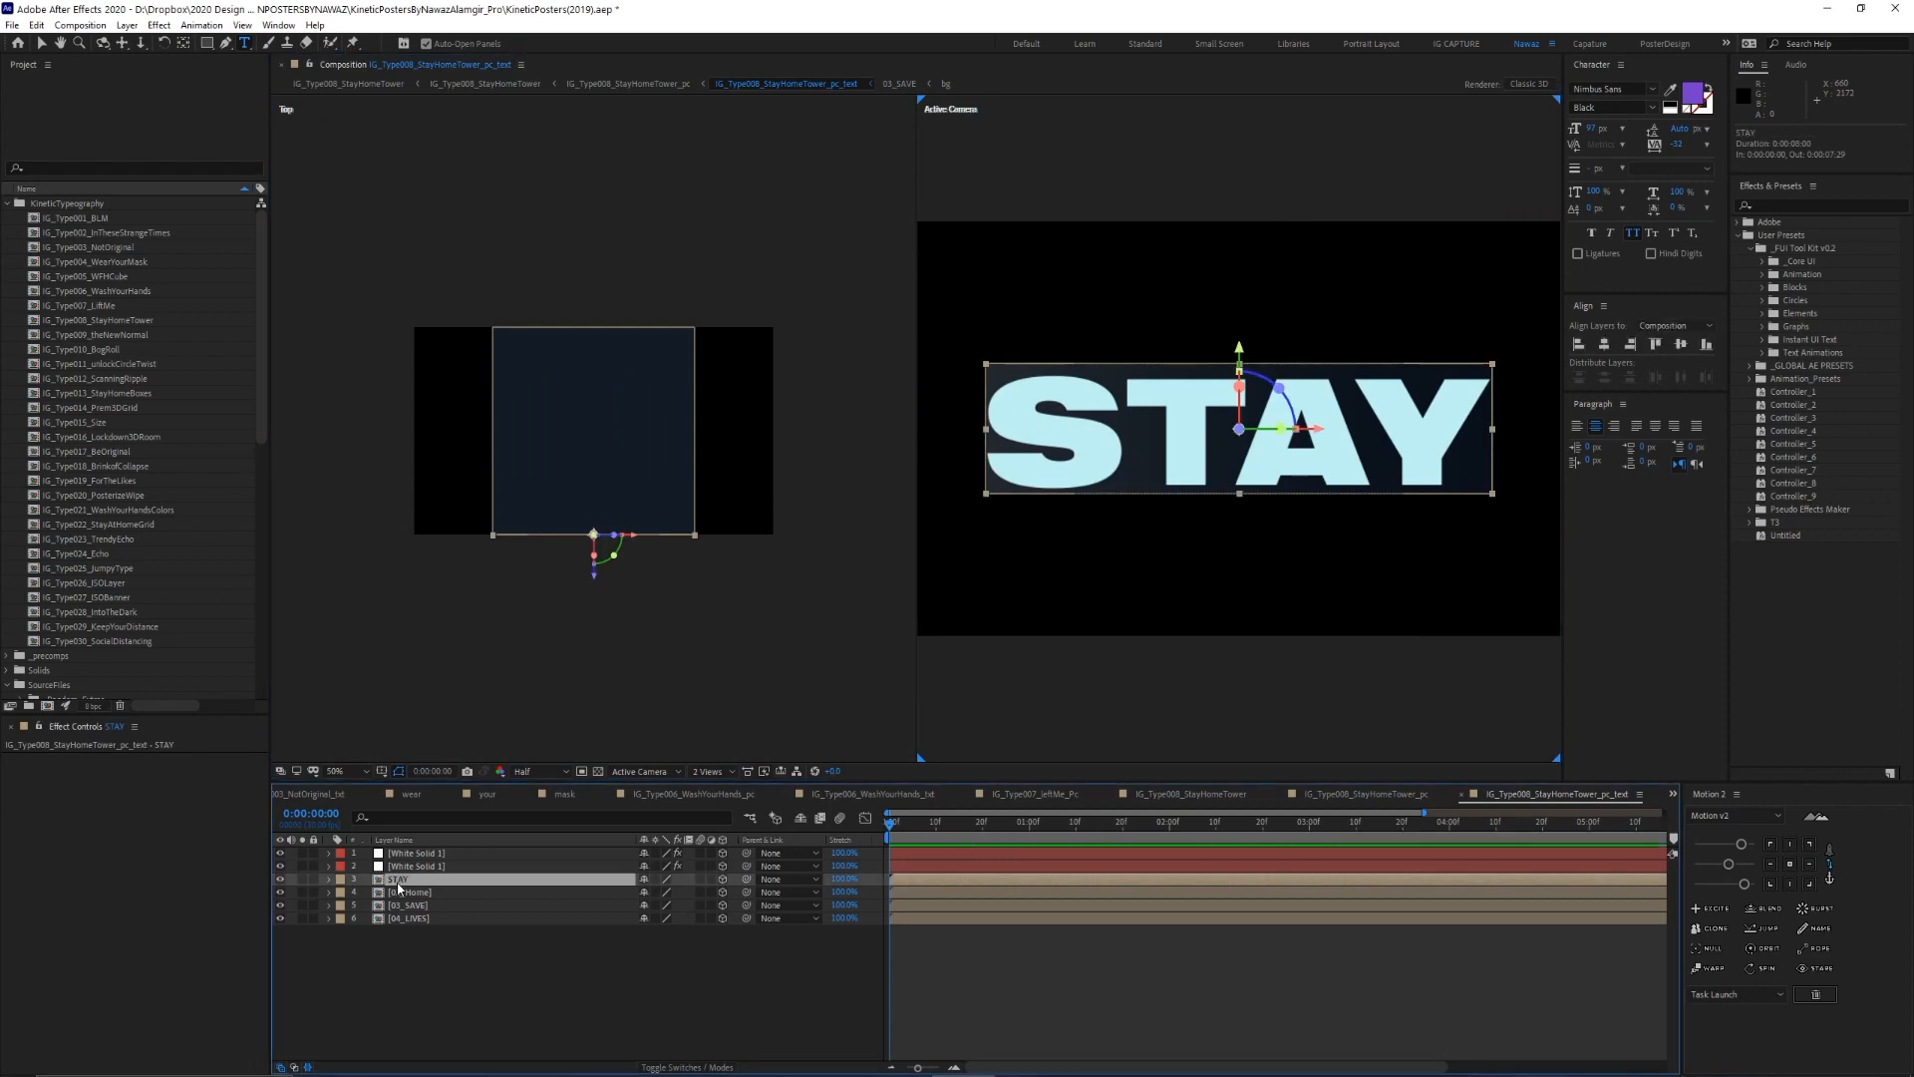
left_click(398, 892)
left_click(399, 917)
left_click(394, 932)
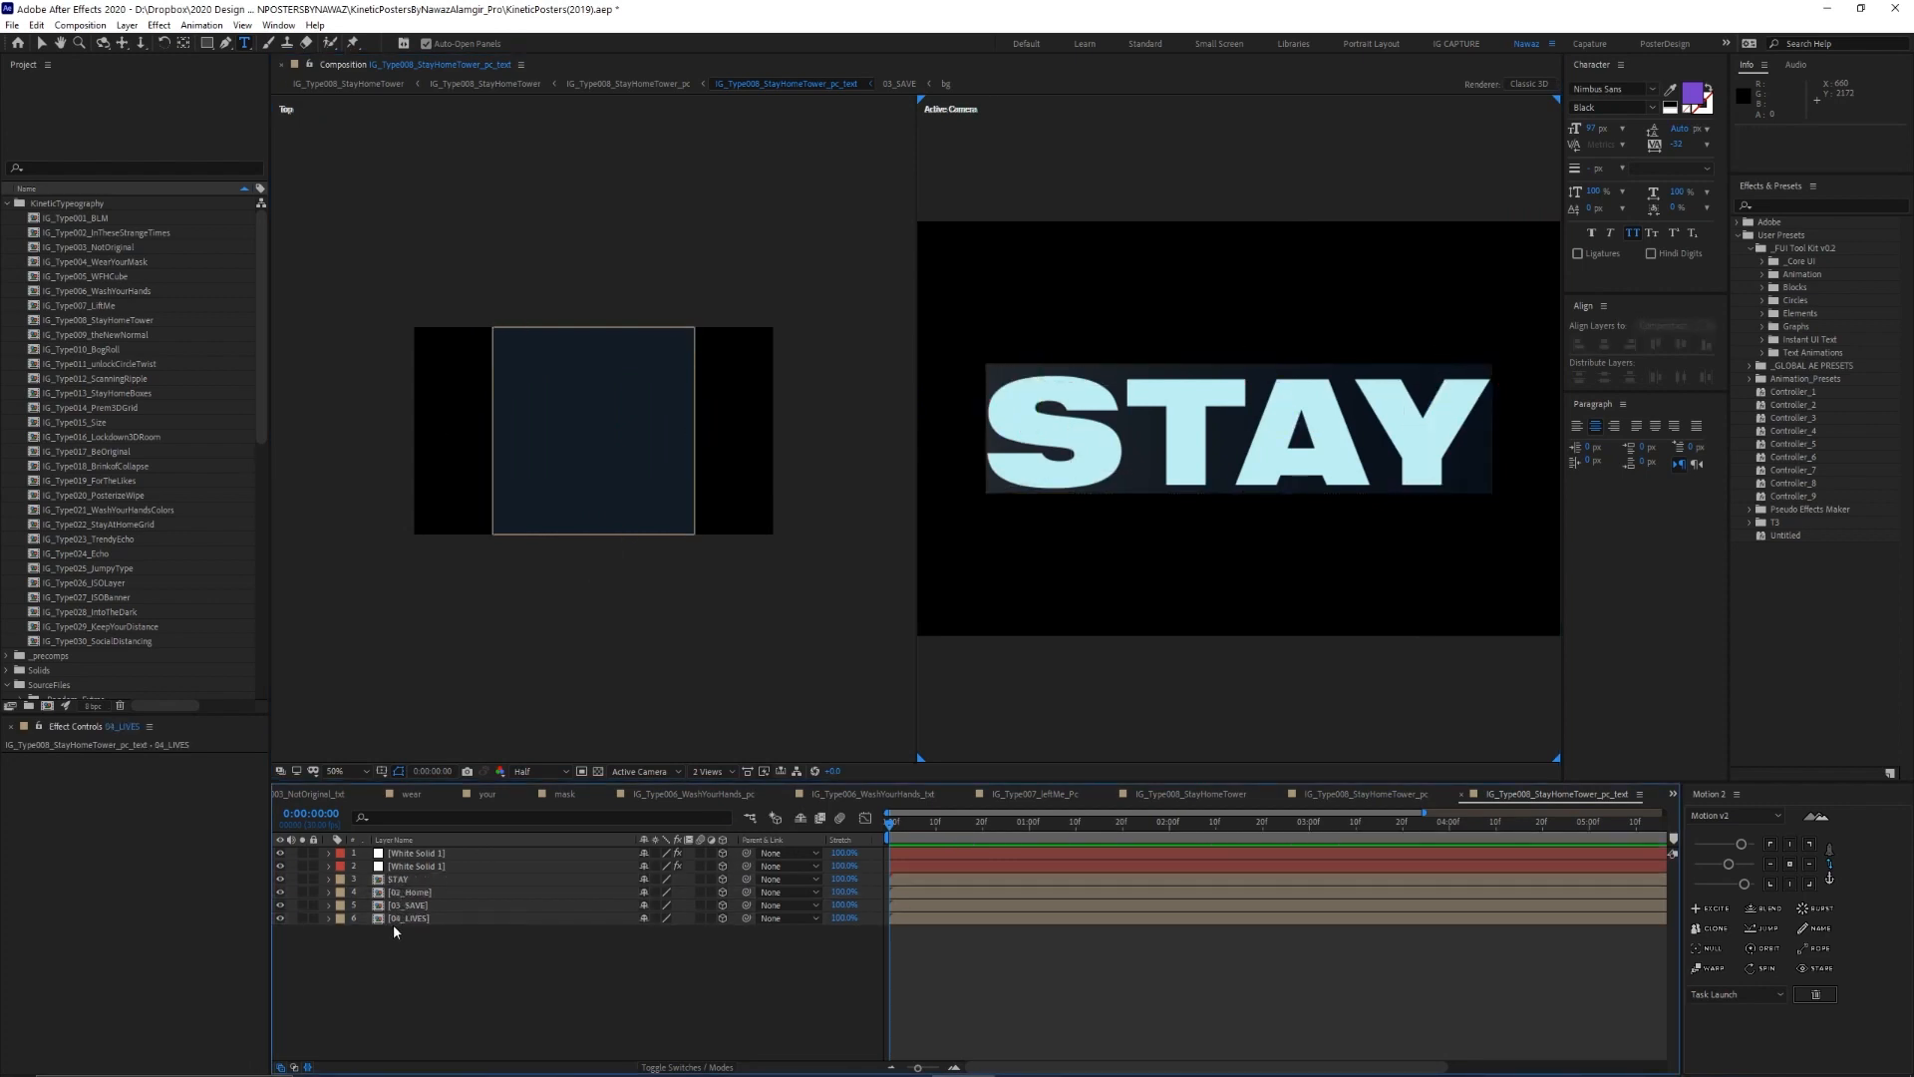
left_click_drag(456, 955, 407, 889)
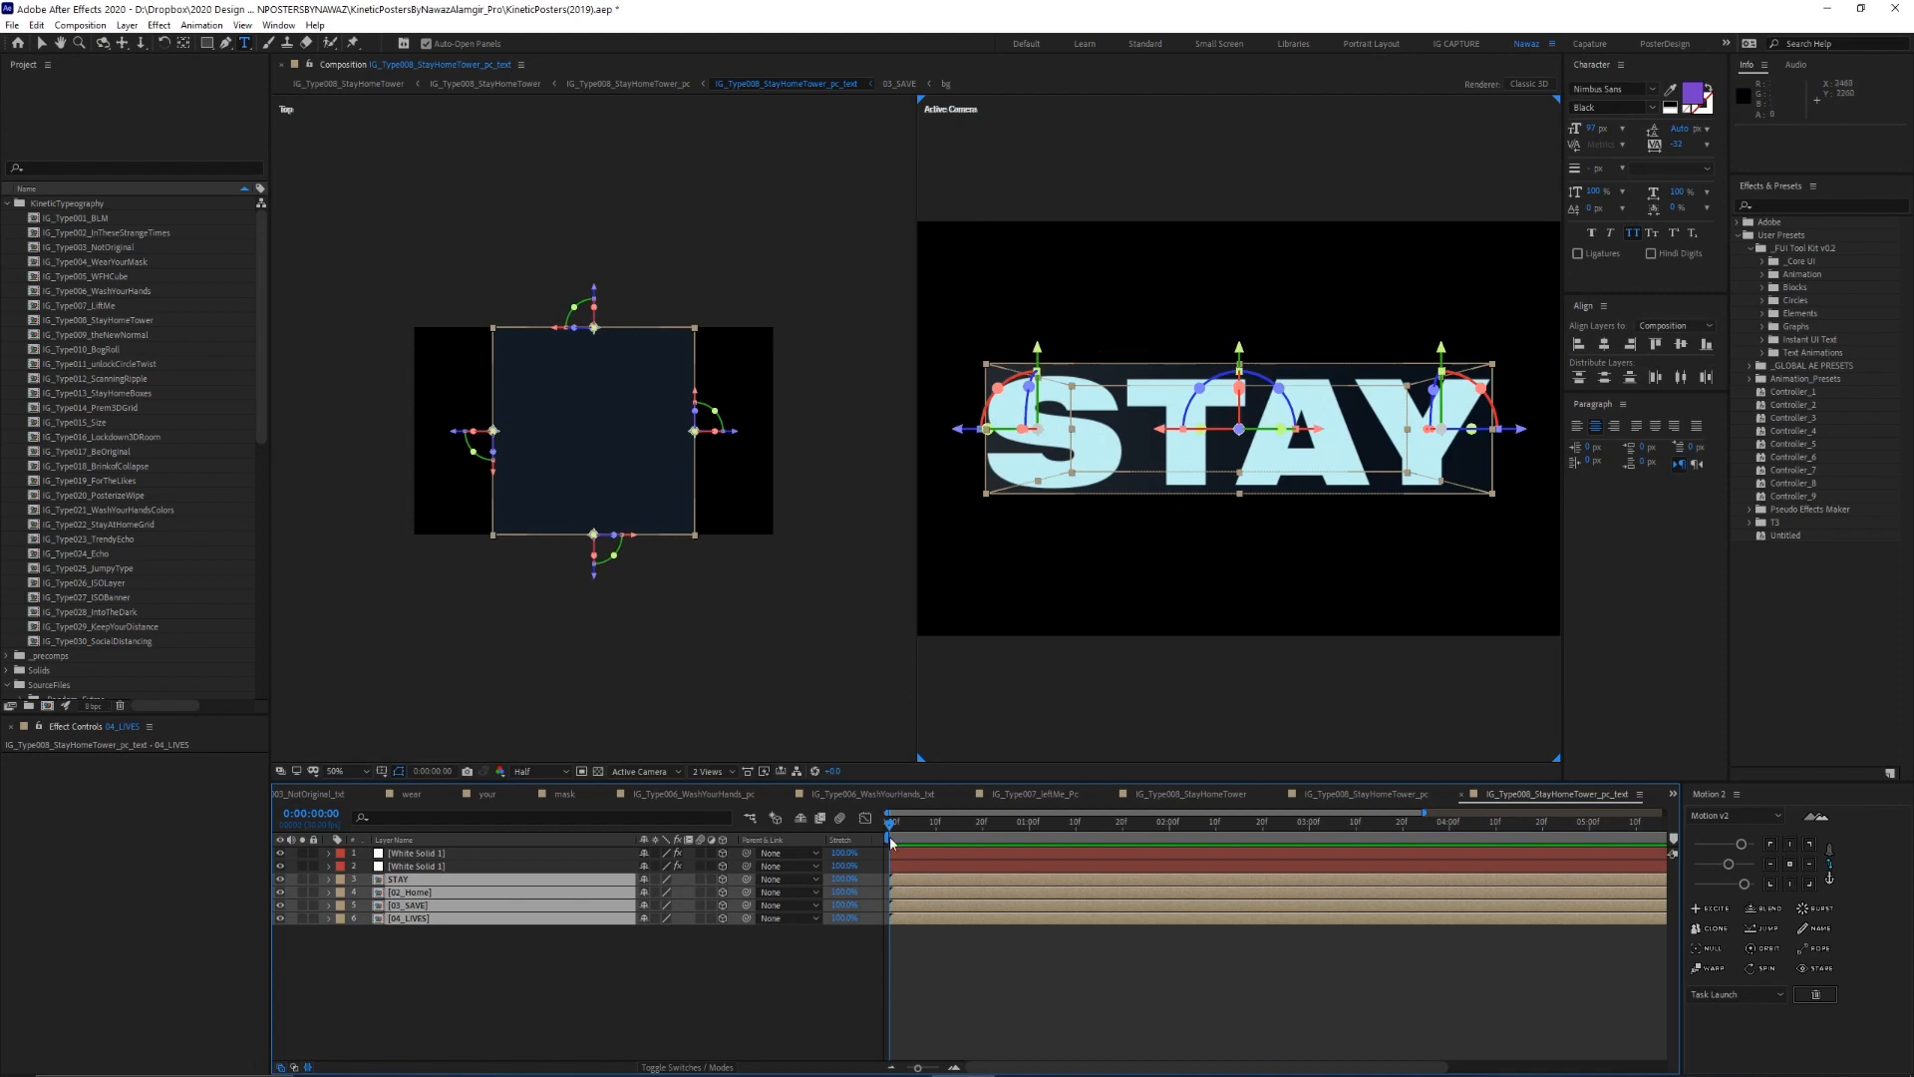
left_click(410, 868)
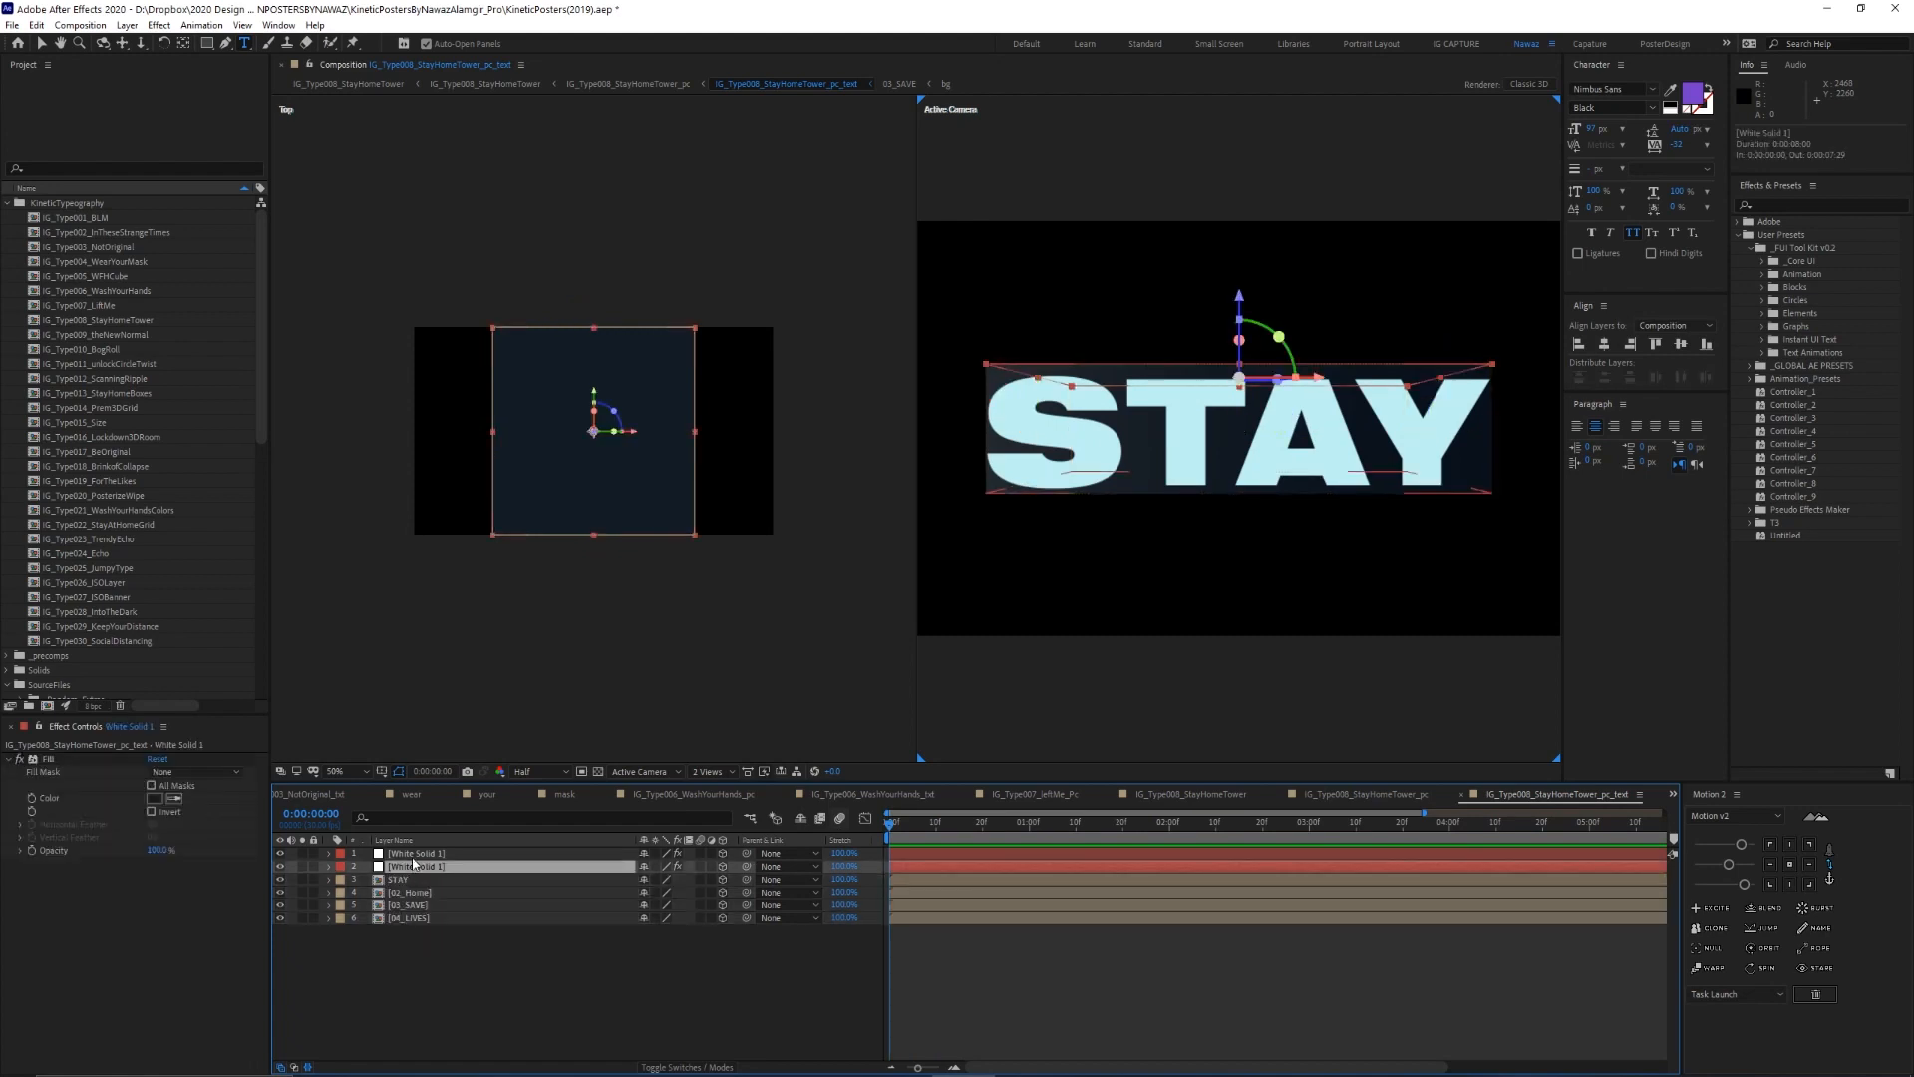
left_click(414, 855)
left_click(404, 879)
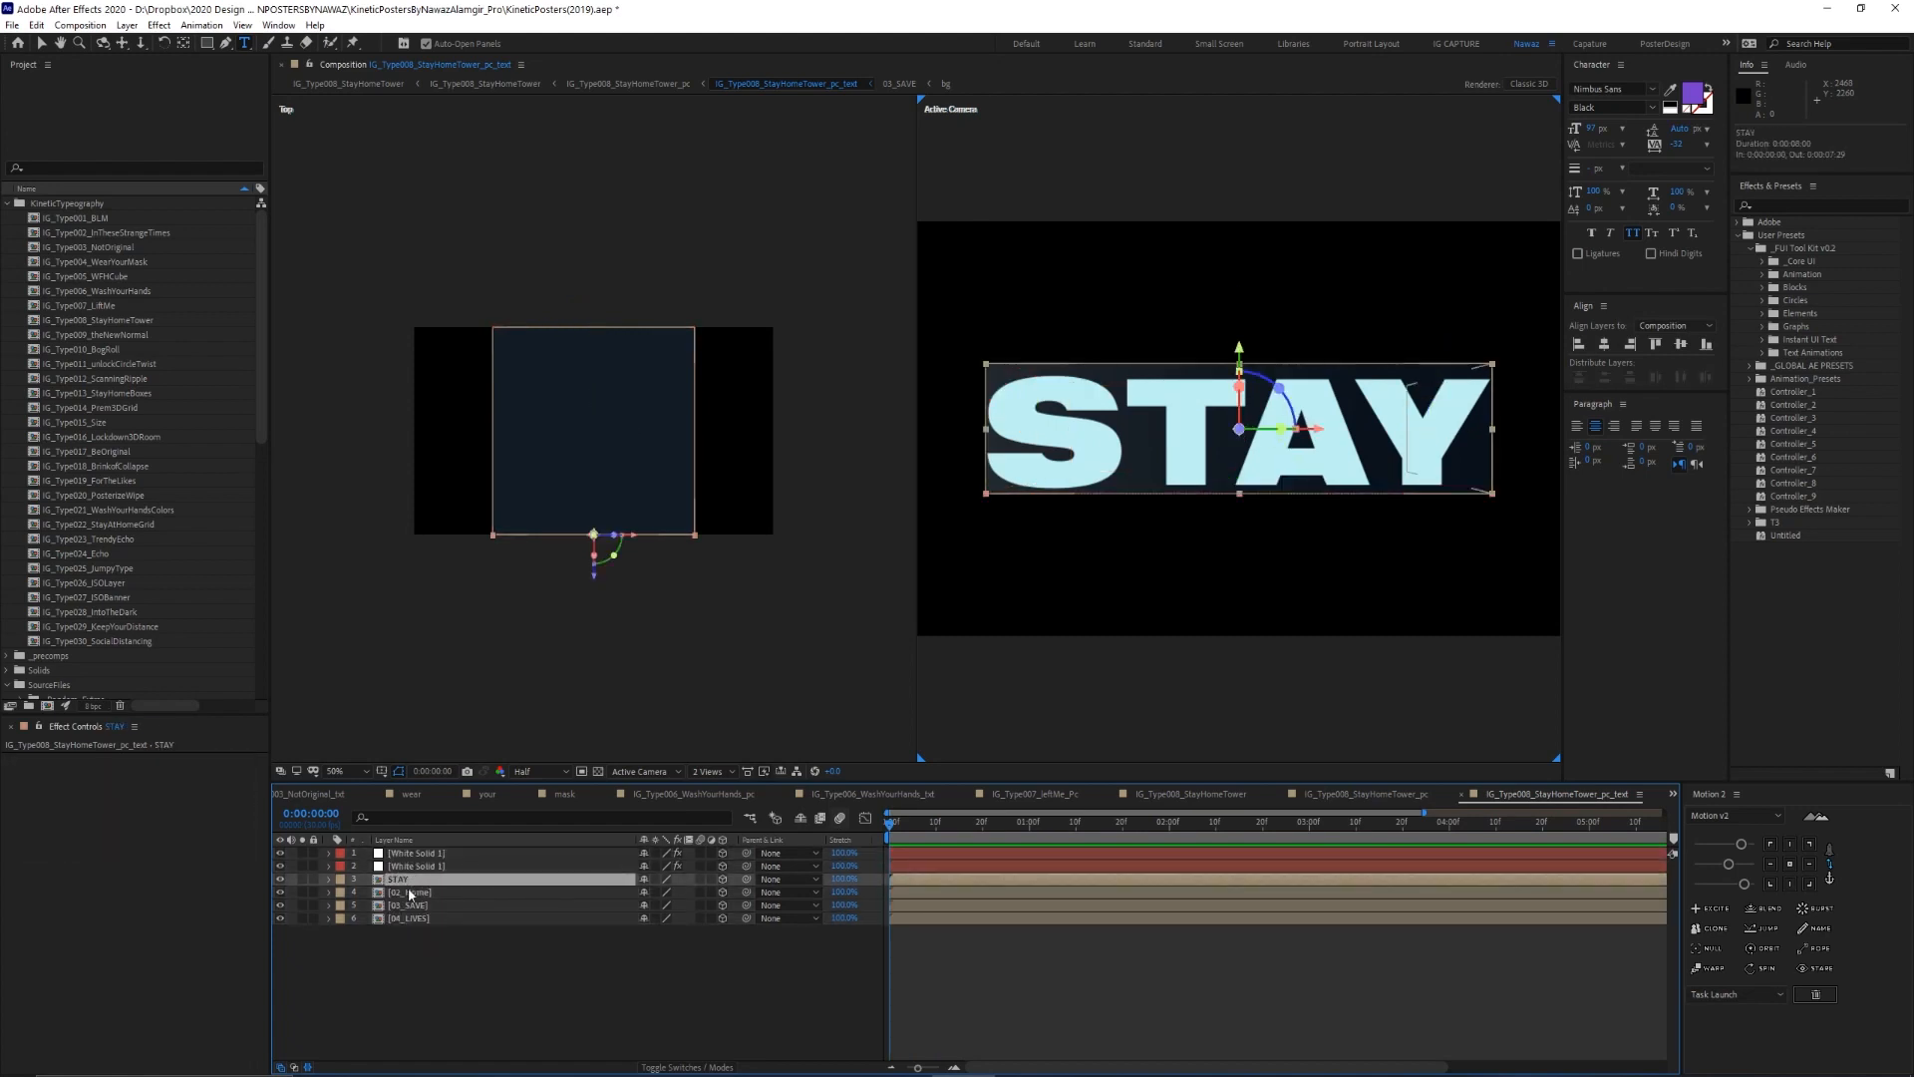
Open the STAY layer's precomp to inspect its contents, and return to the start of IG_Type008_StayHomeTower_pc_text
double_click(409, 879)
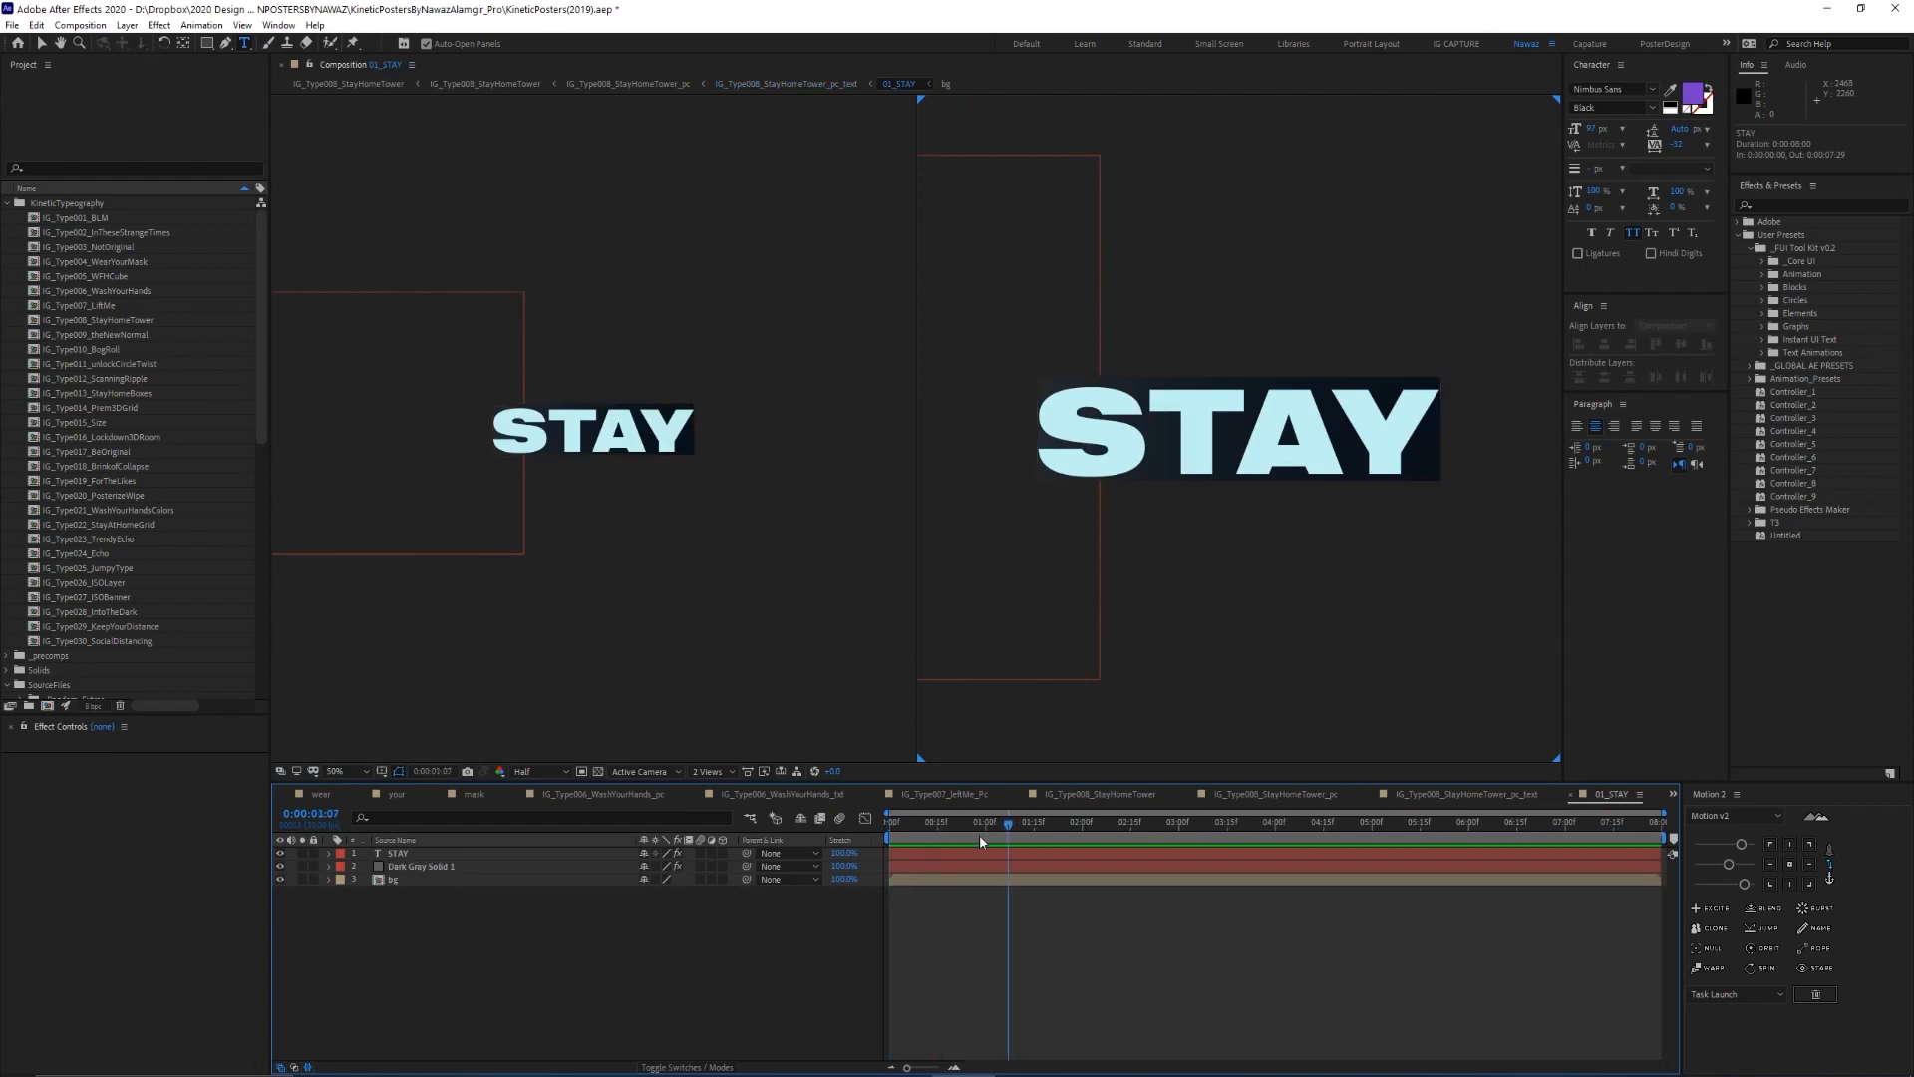
key("Tab")
left_click(813, 873)
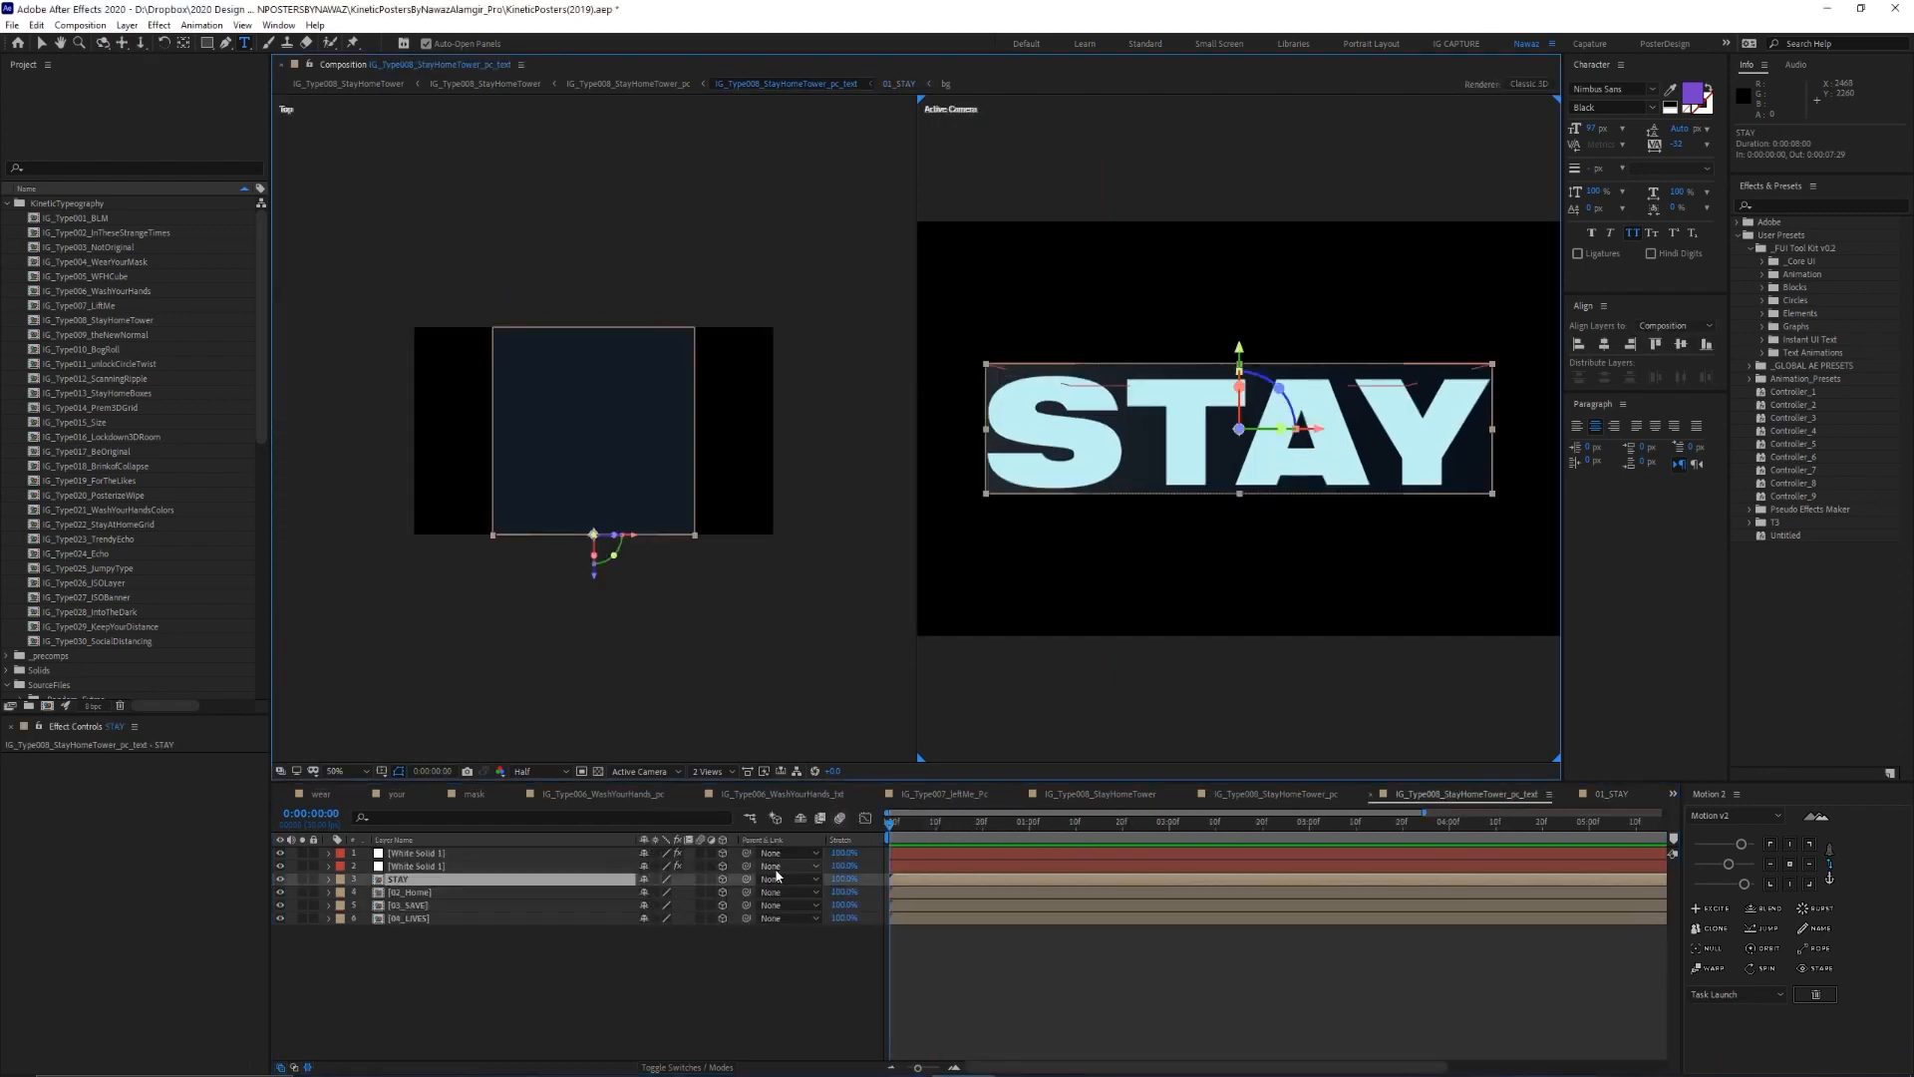
key("Home")
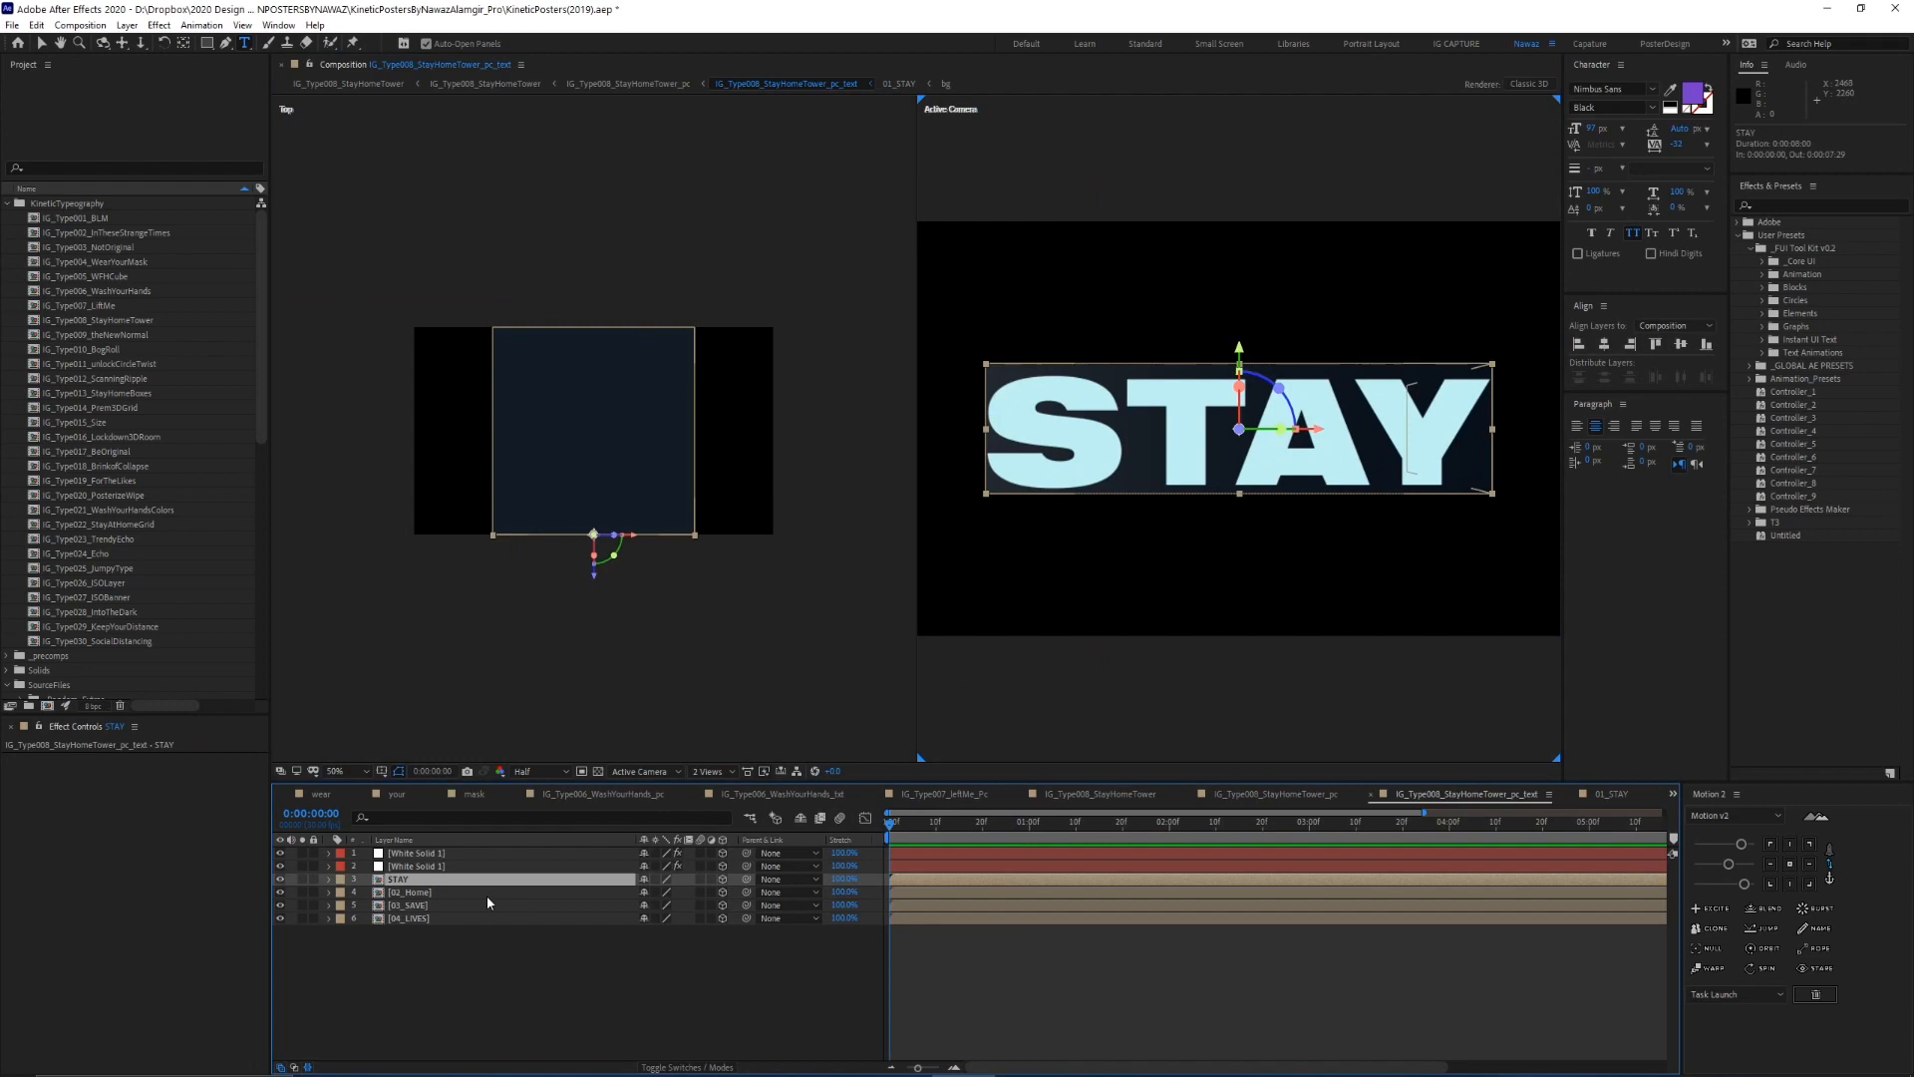
Add a null object and parent the two White Solid layers and the four word layers to it
left_click(439, 861)
left_click(461, 945)
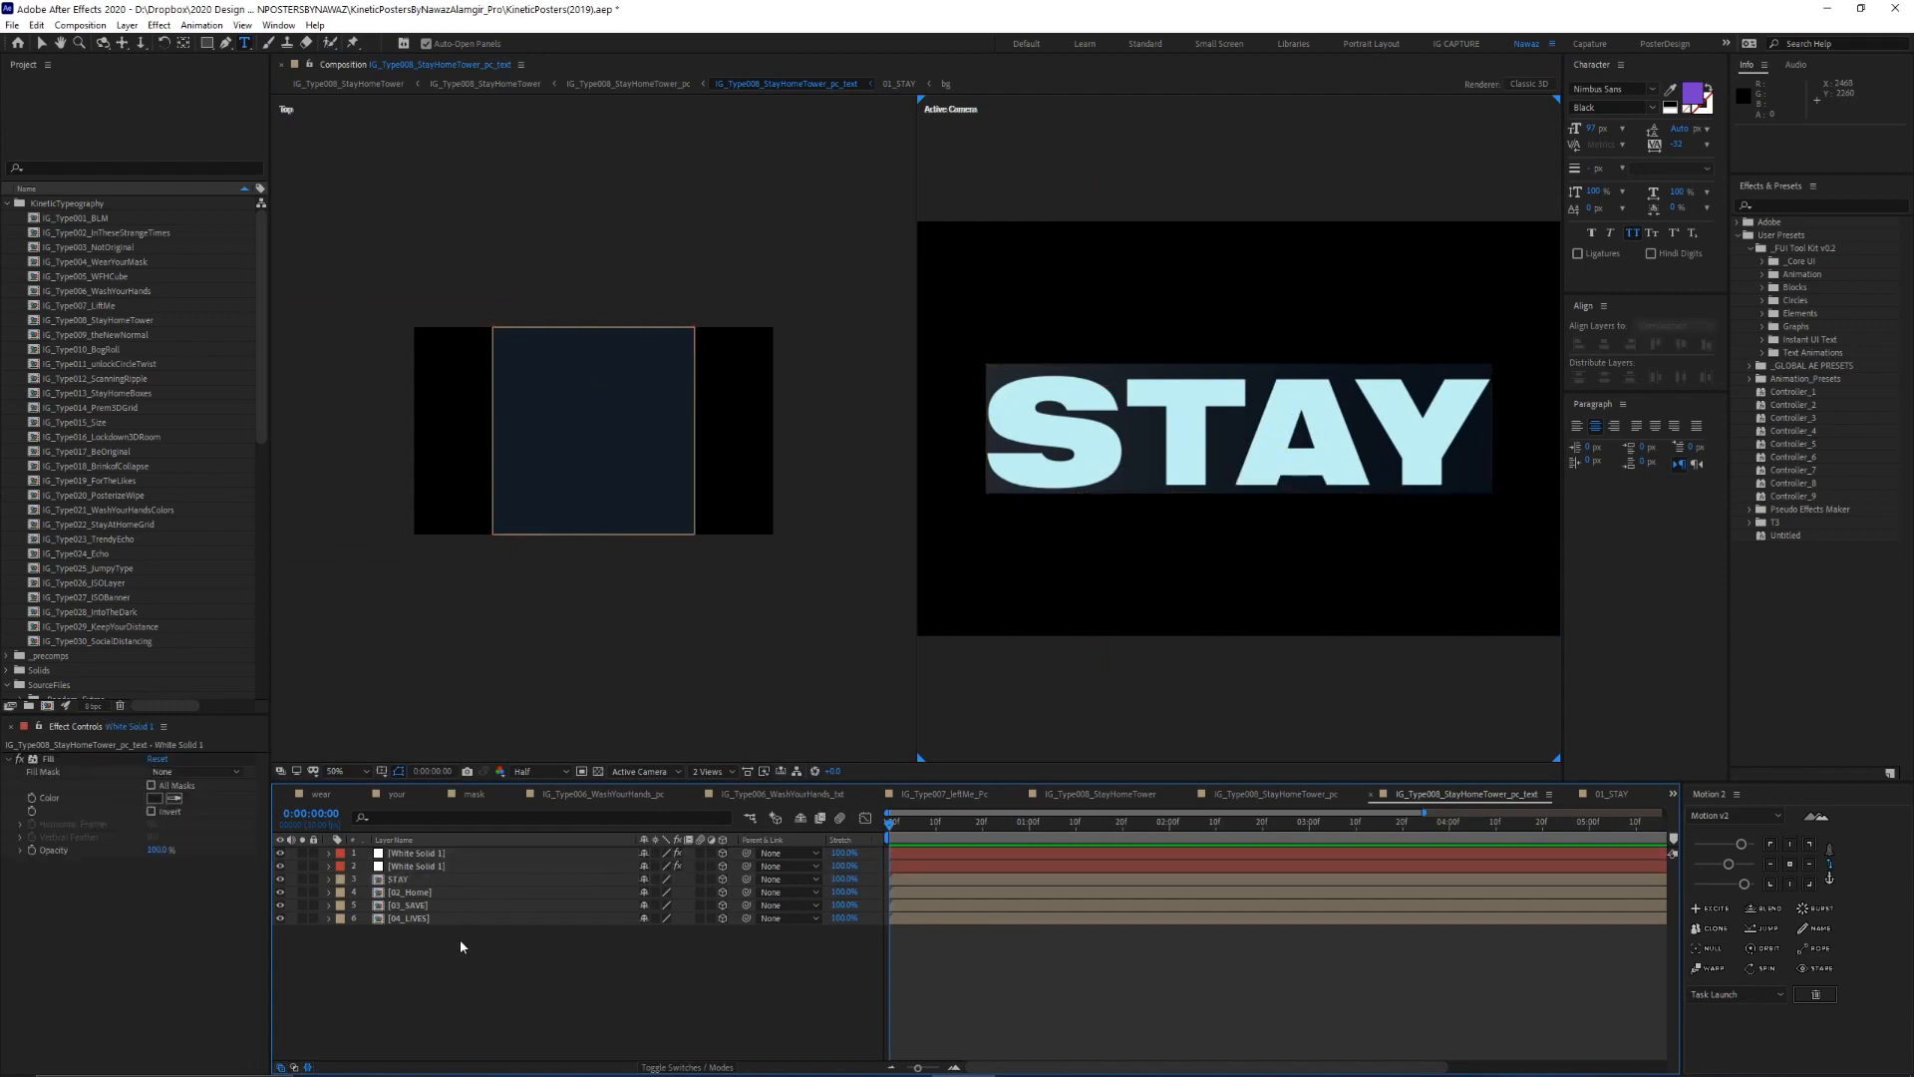
key("ctrl+alt+shift+y")
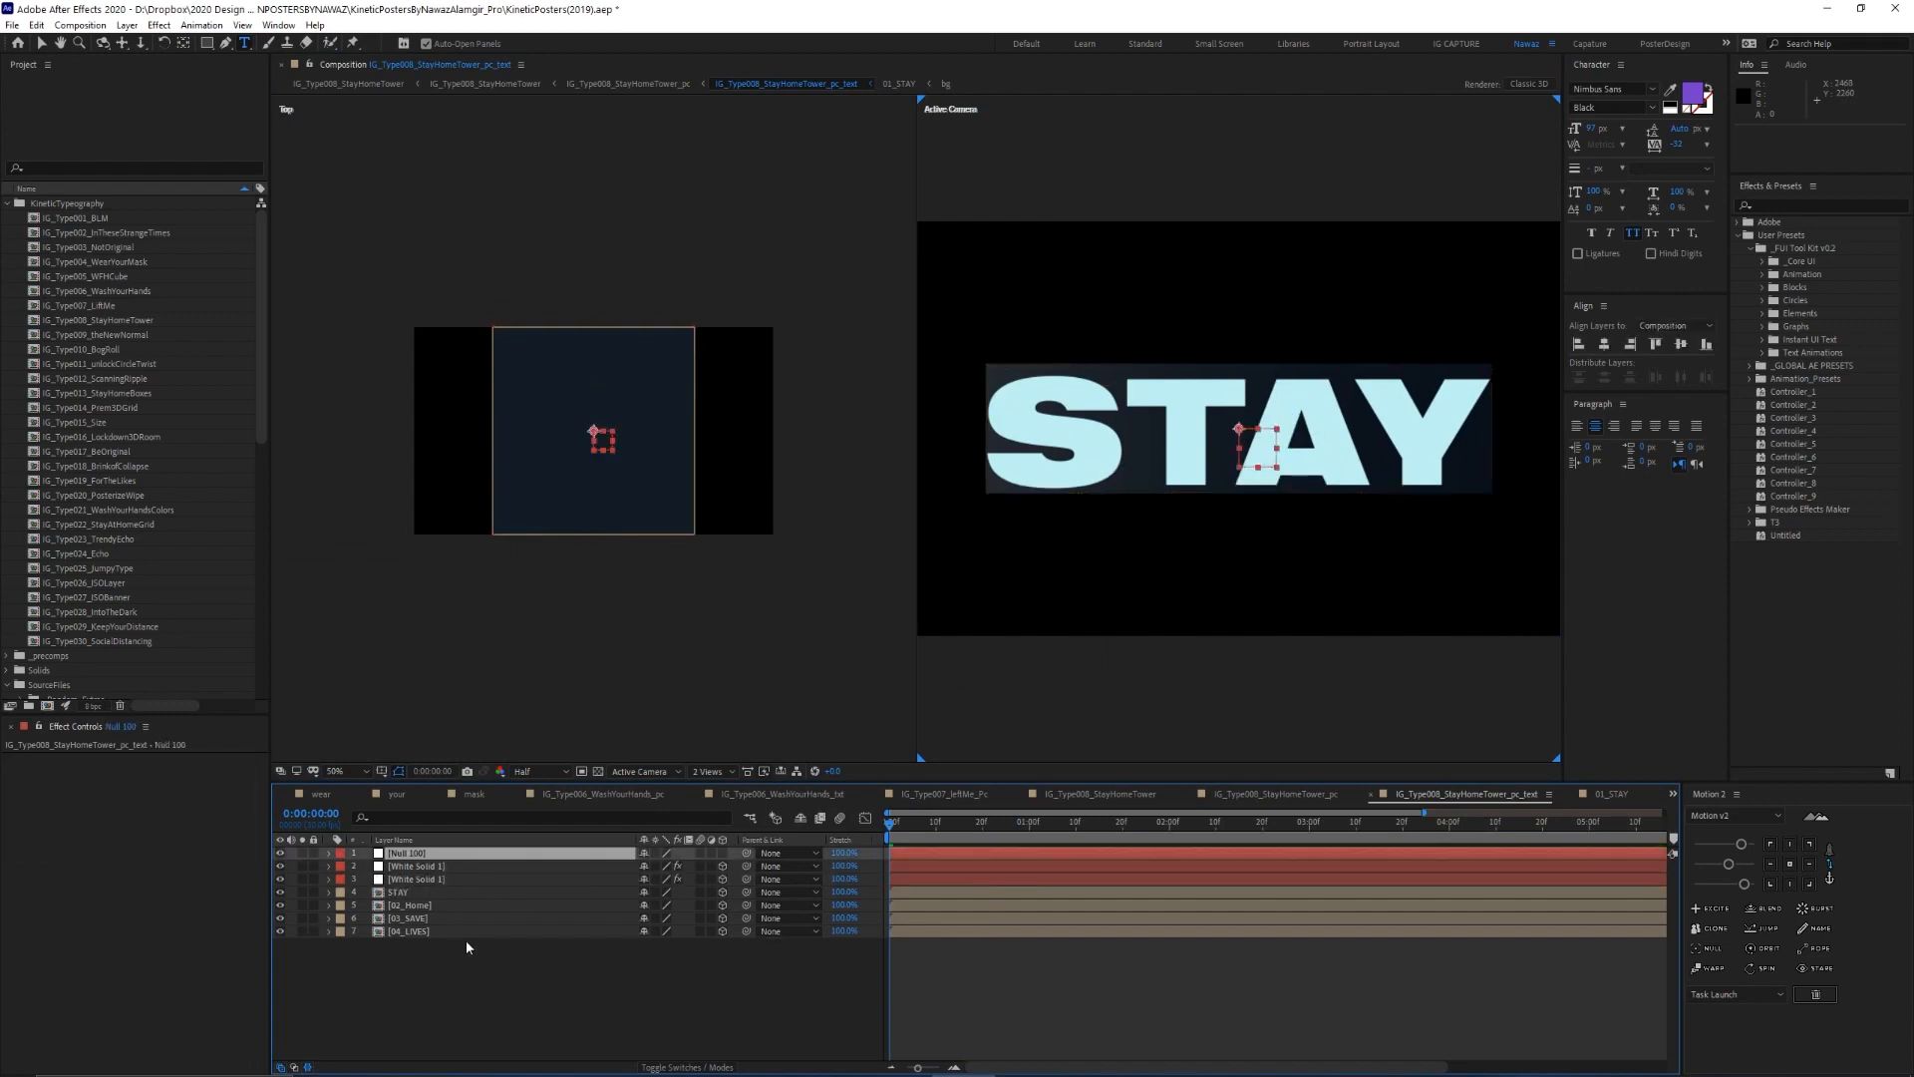
left_click(425, 867)
left_click(416, 931, "shift")
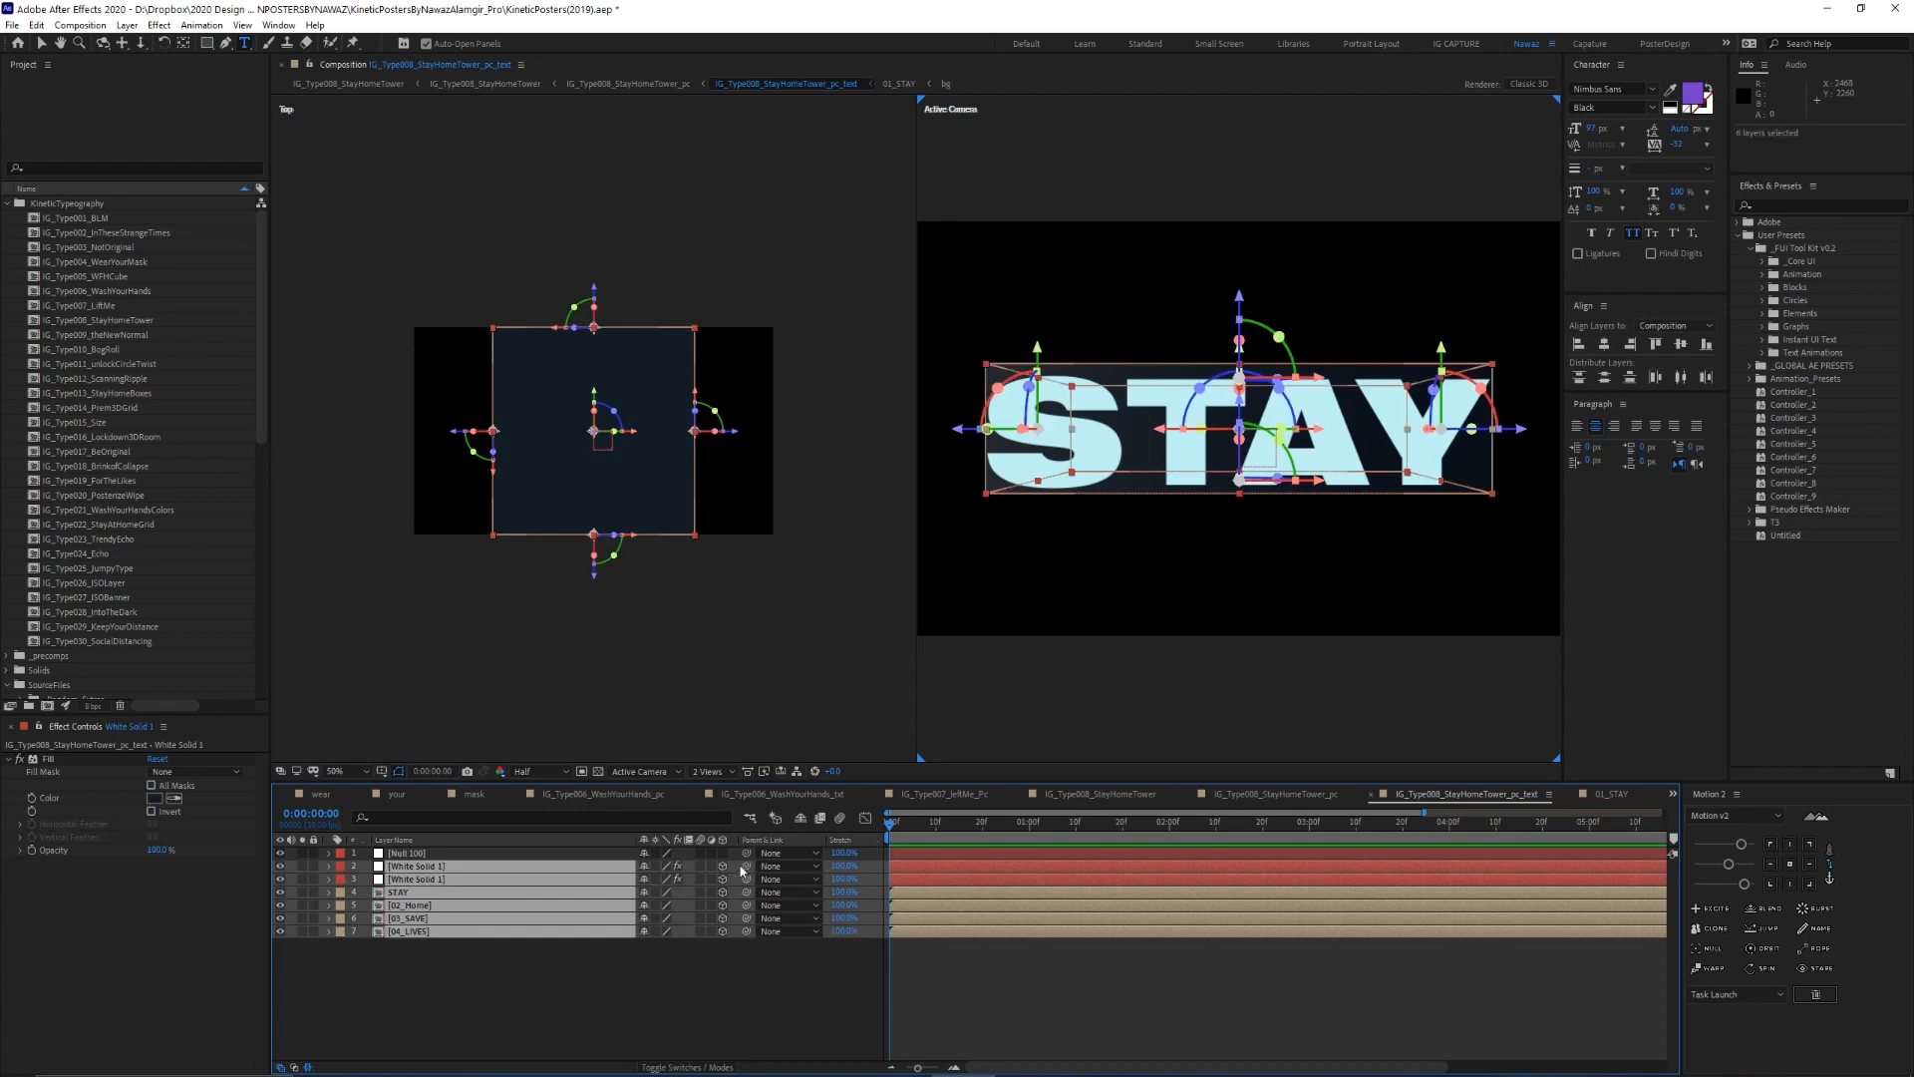
left_click_drag(488, 871, 458, 853)
Make the null a 3D layer, rotate it around the Y axis to spin the box, and undo the rotation test
left_click(459, 854)
key("s")
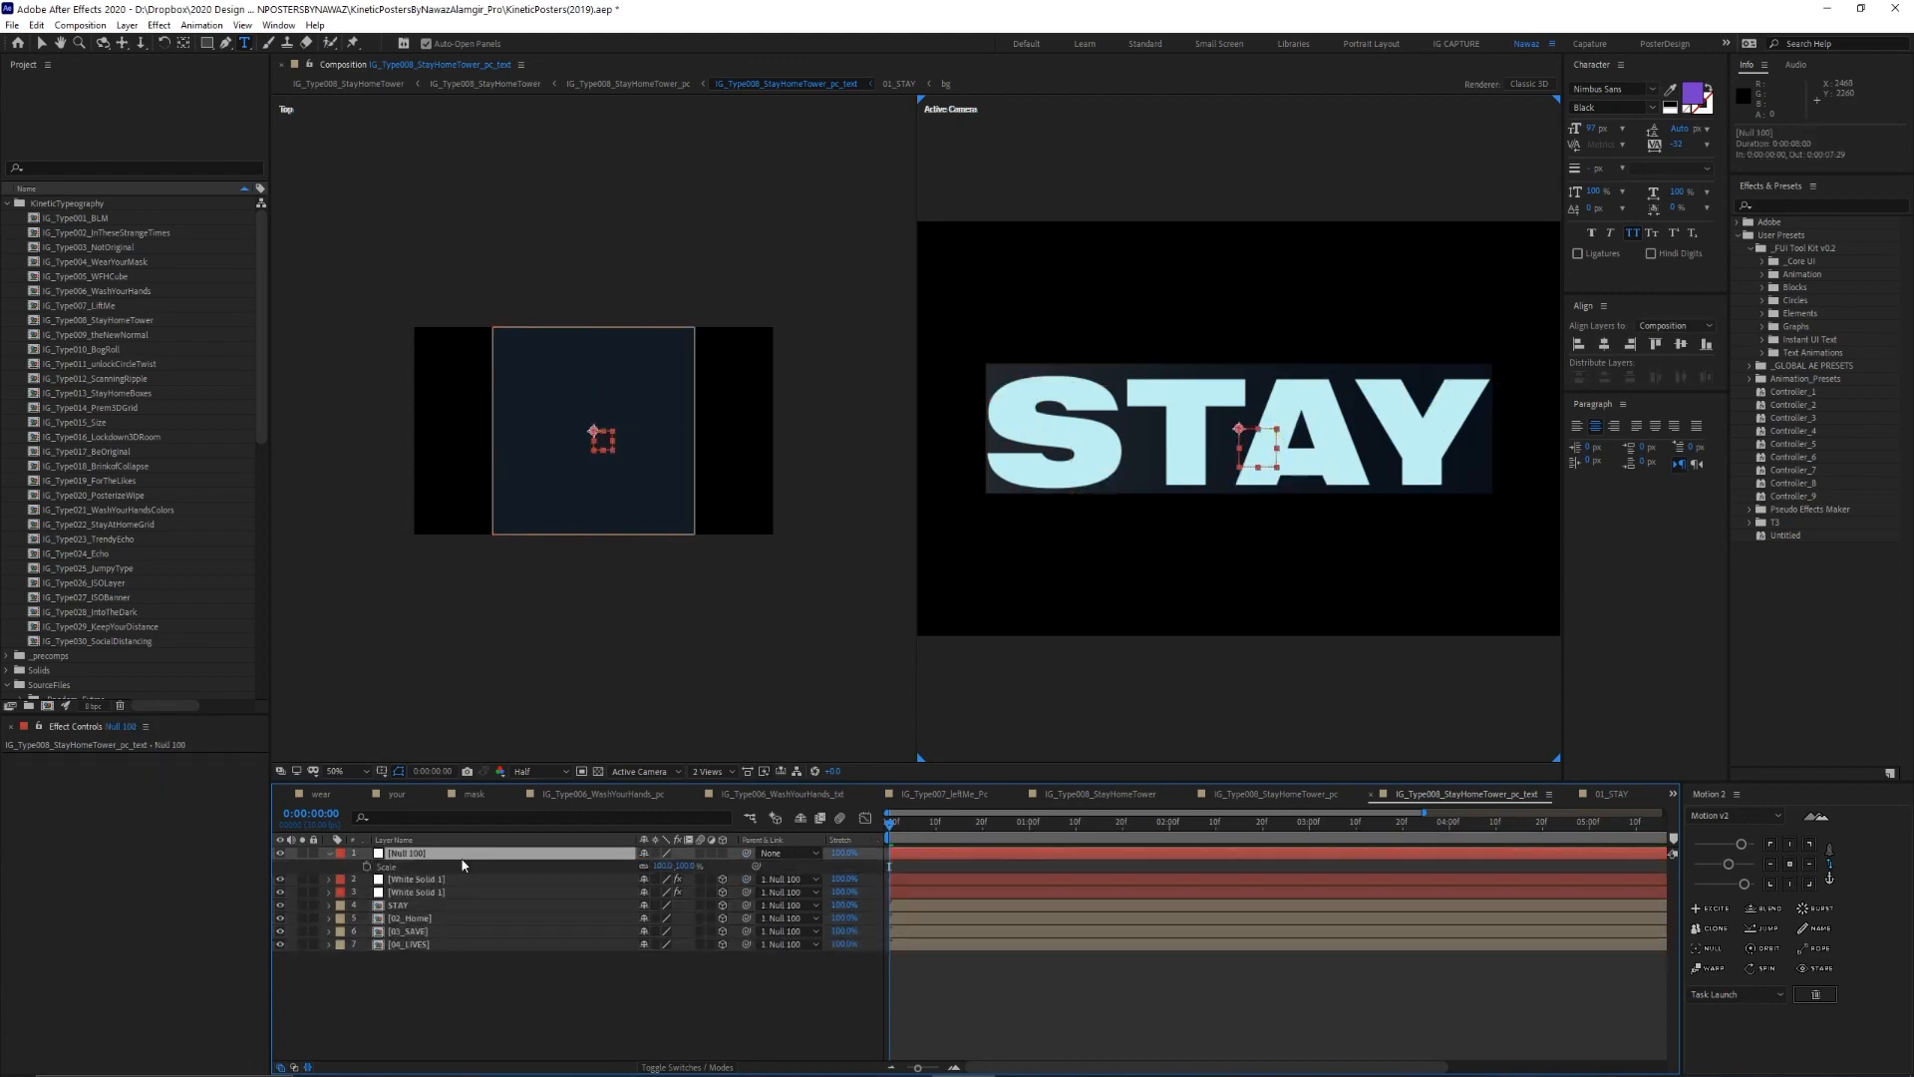
left_click(723, 854)
key("r")
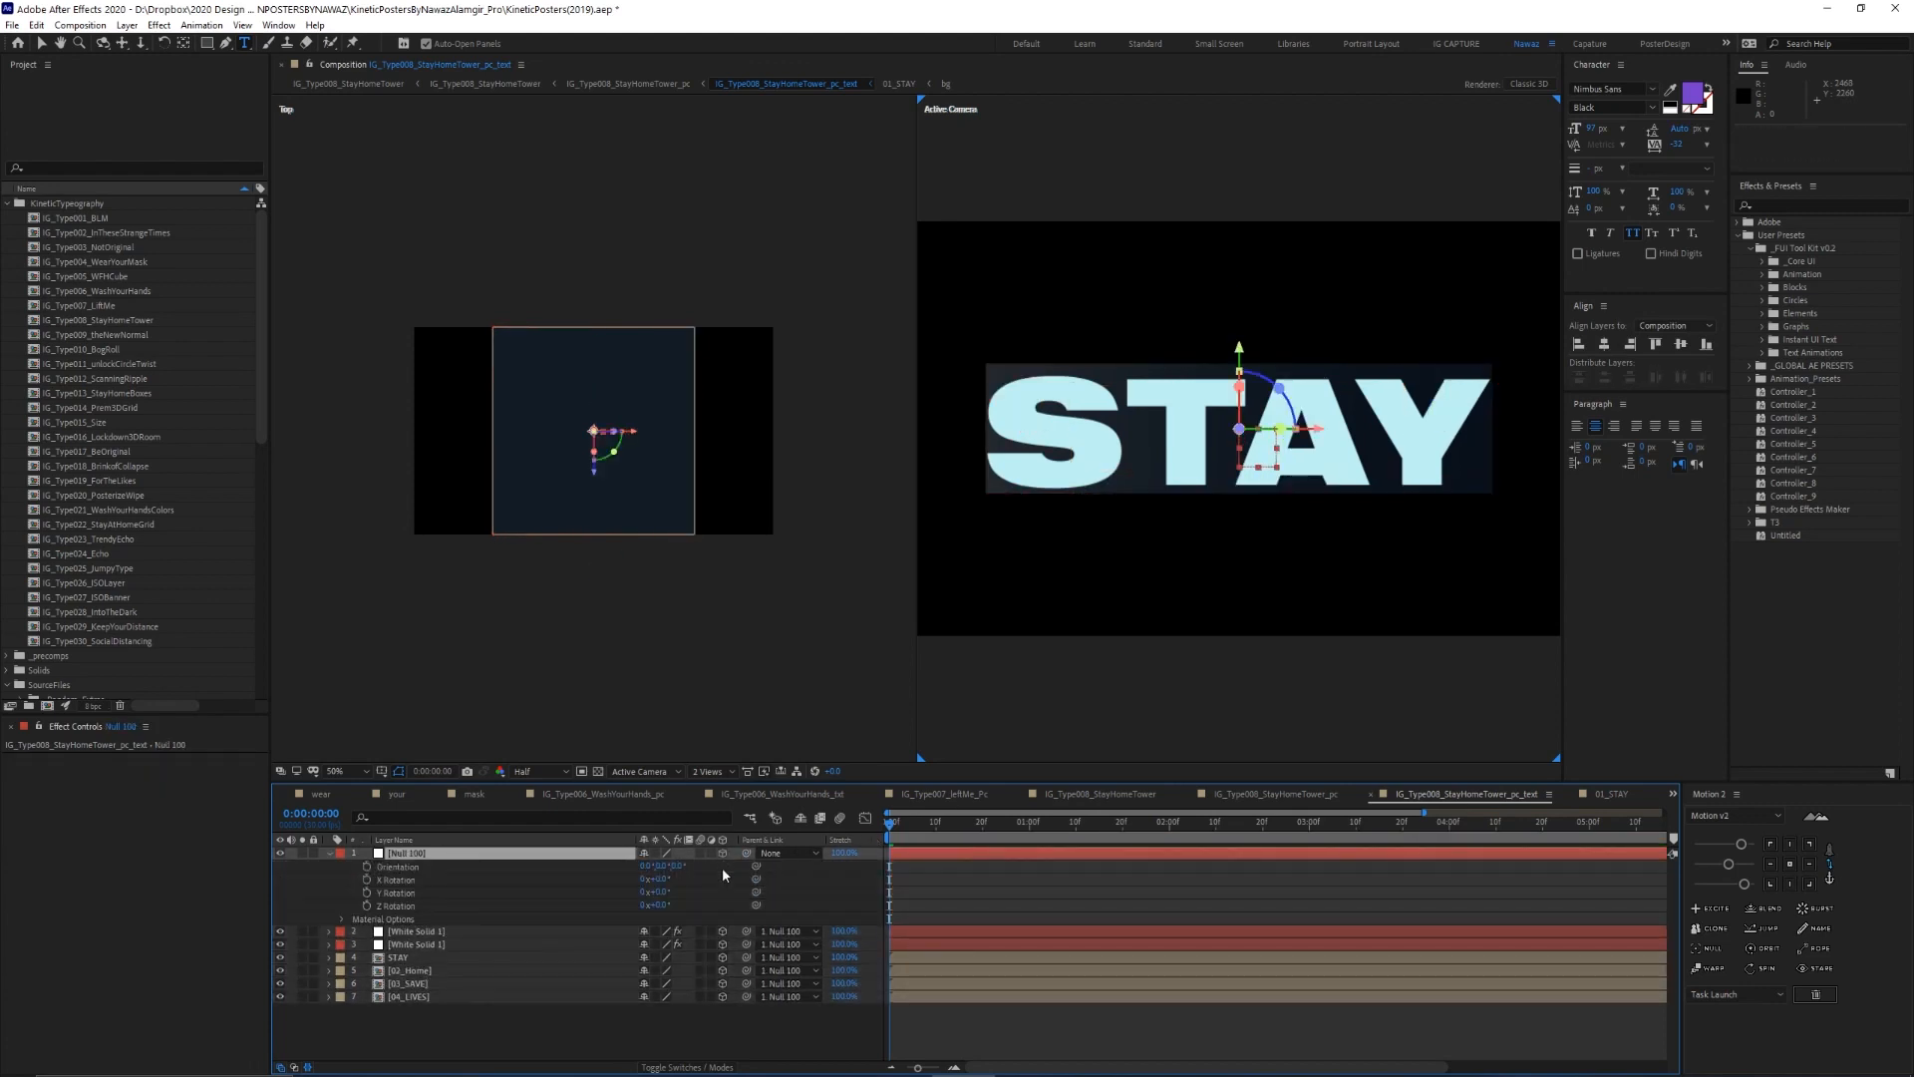
left_click_drag(663, 909, 531, 878)
key("ctrl+z")
left_click(429, 859)
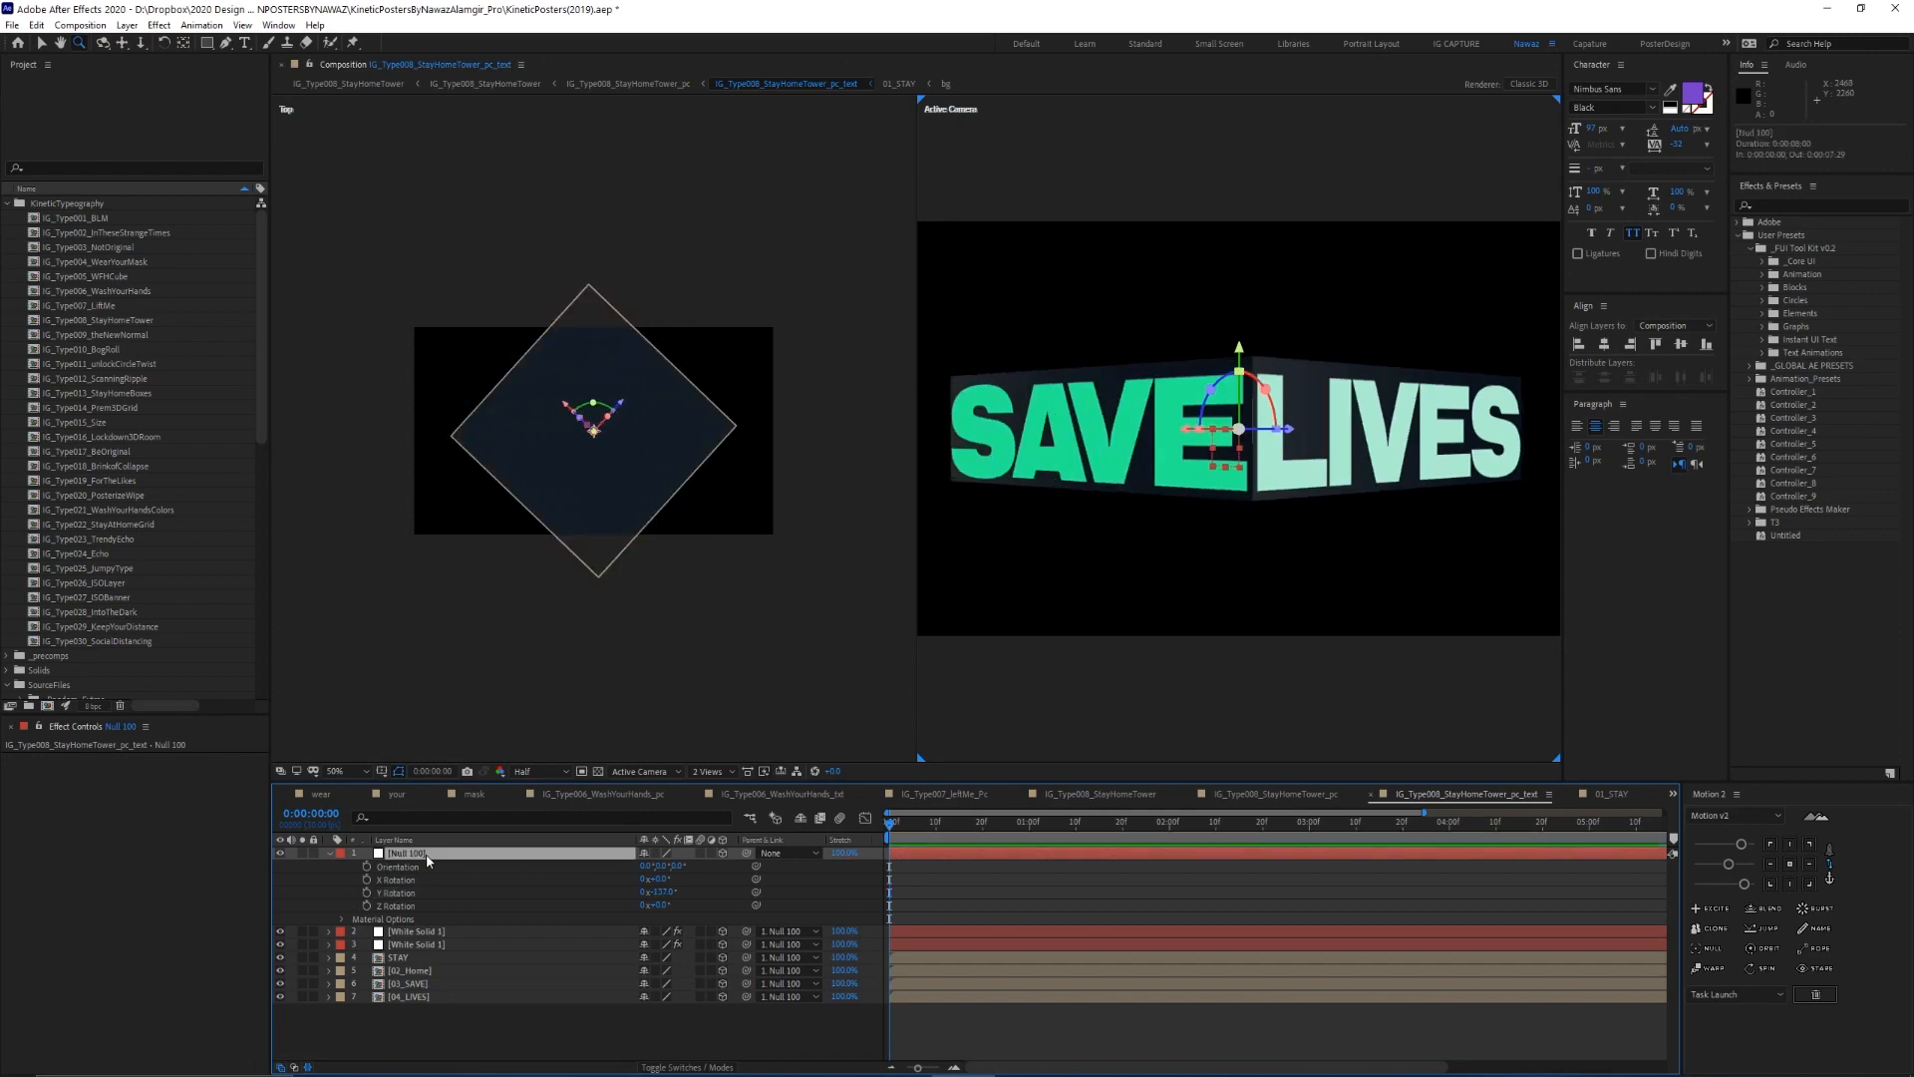
key("ctrl+z")
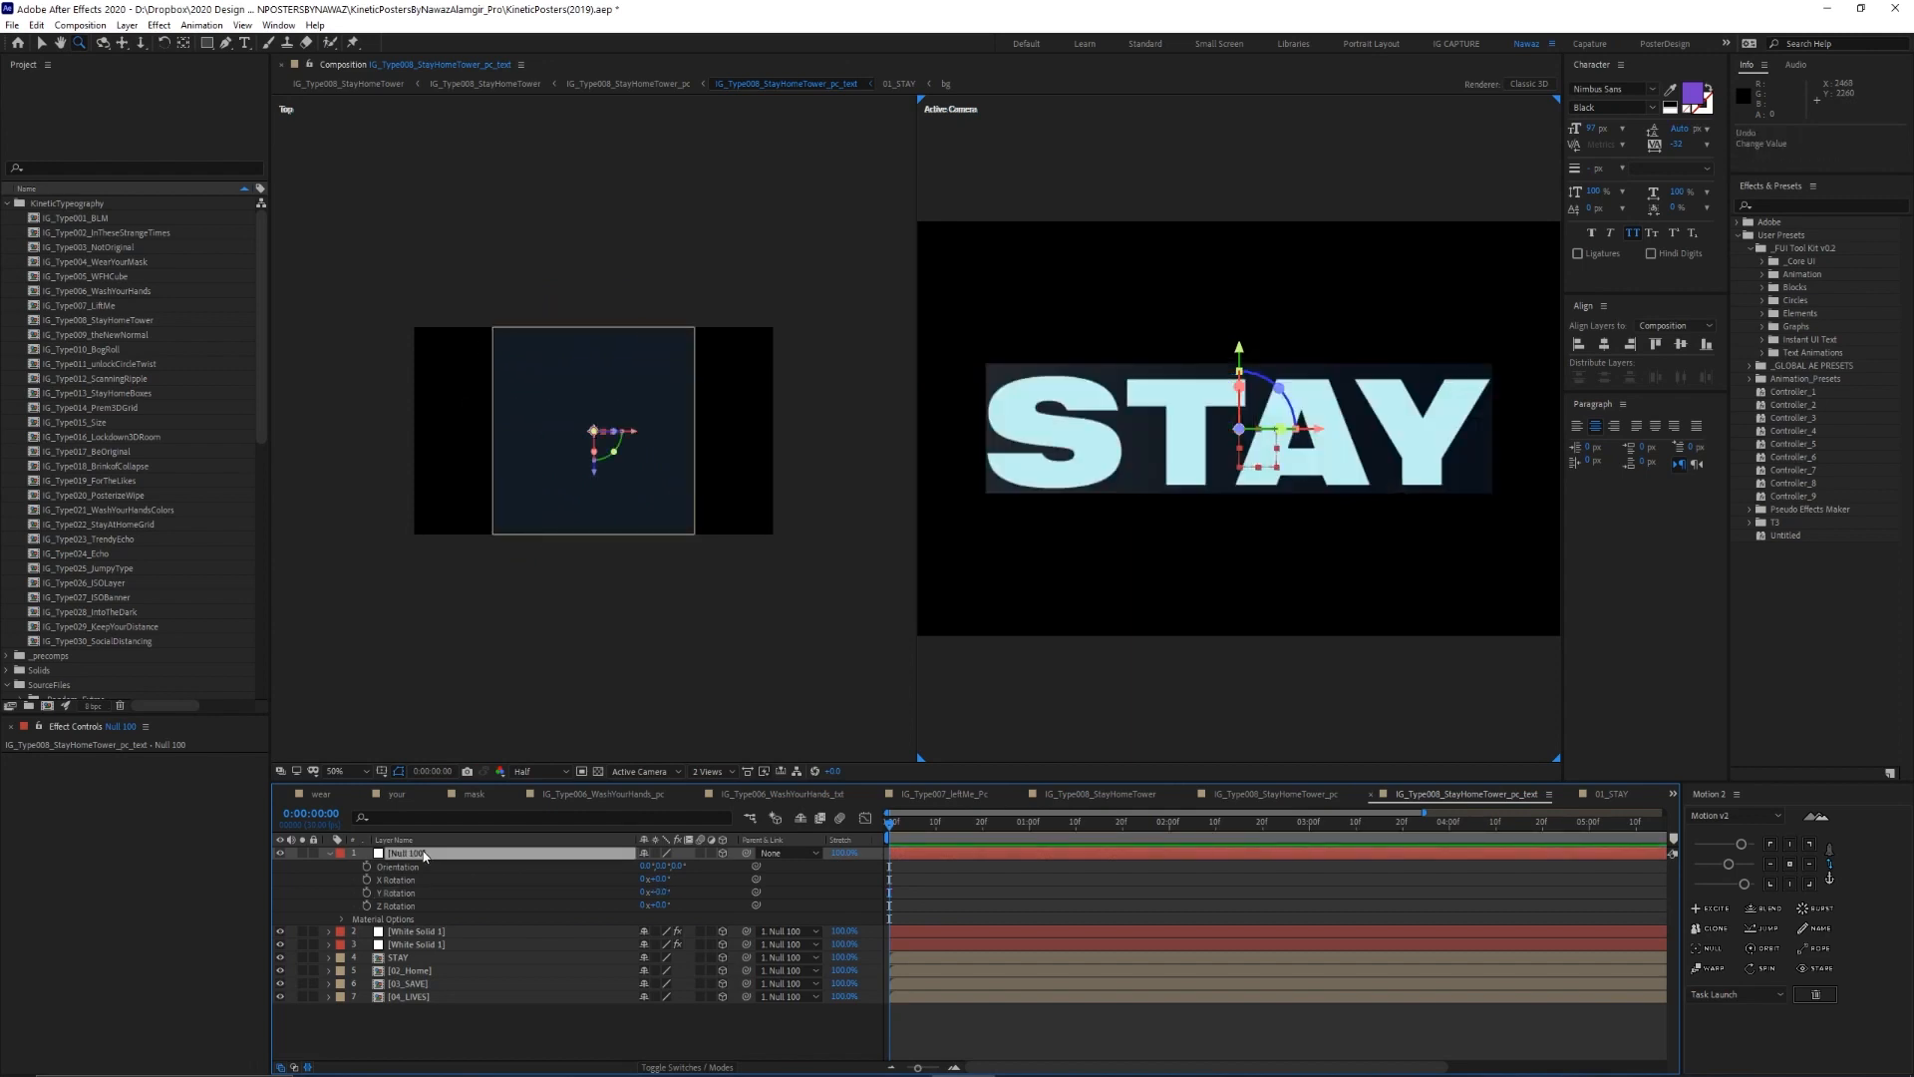
Return to IG_Type008_StayHomeTower_pc and select the stacked text precomp copies from layer 5 to 15 to highlight the tower's structure
key("Tab")
left_click(303, 851)
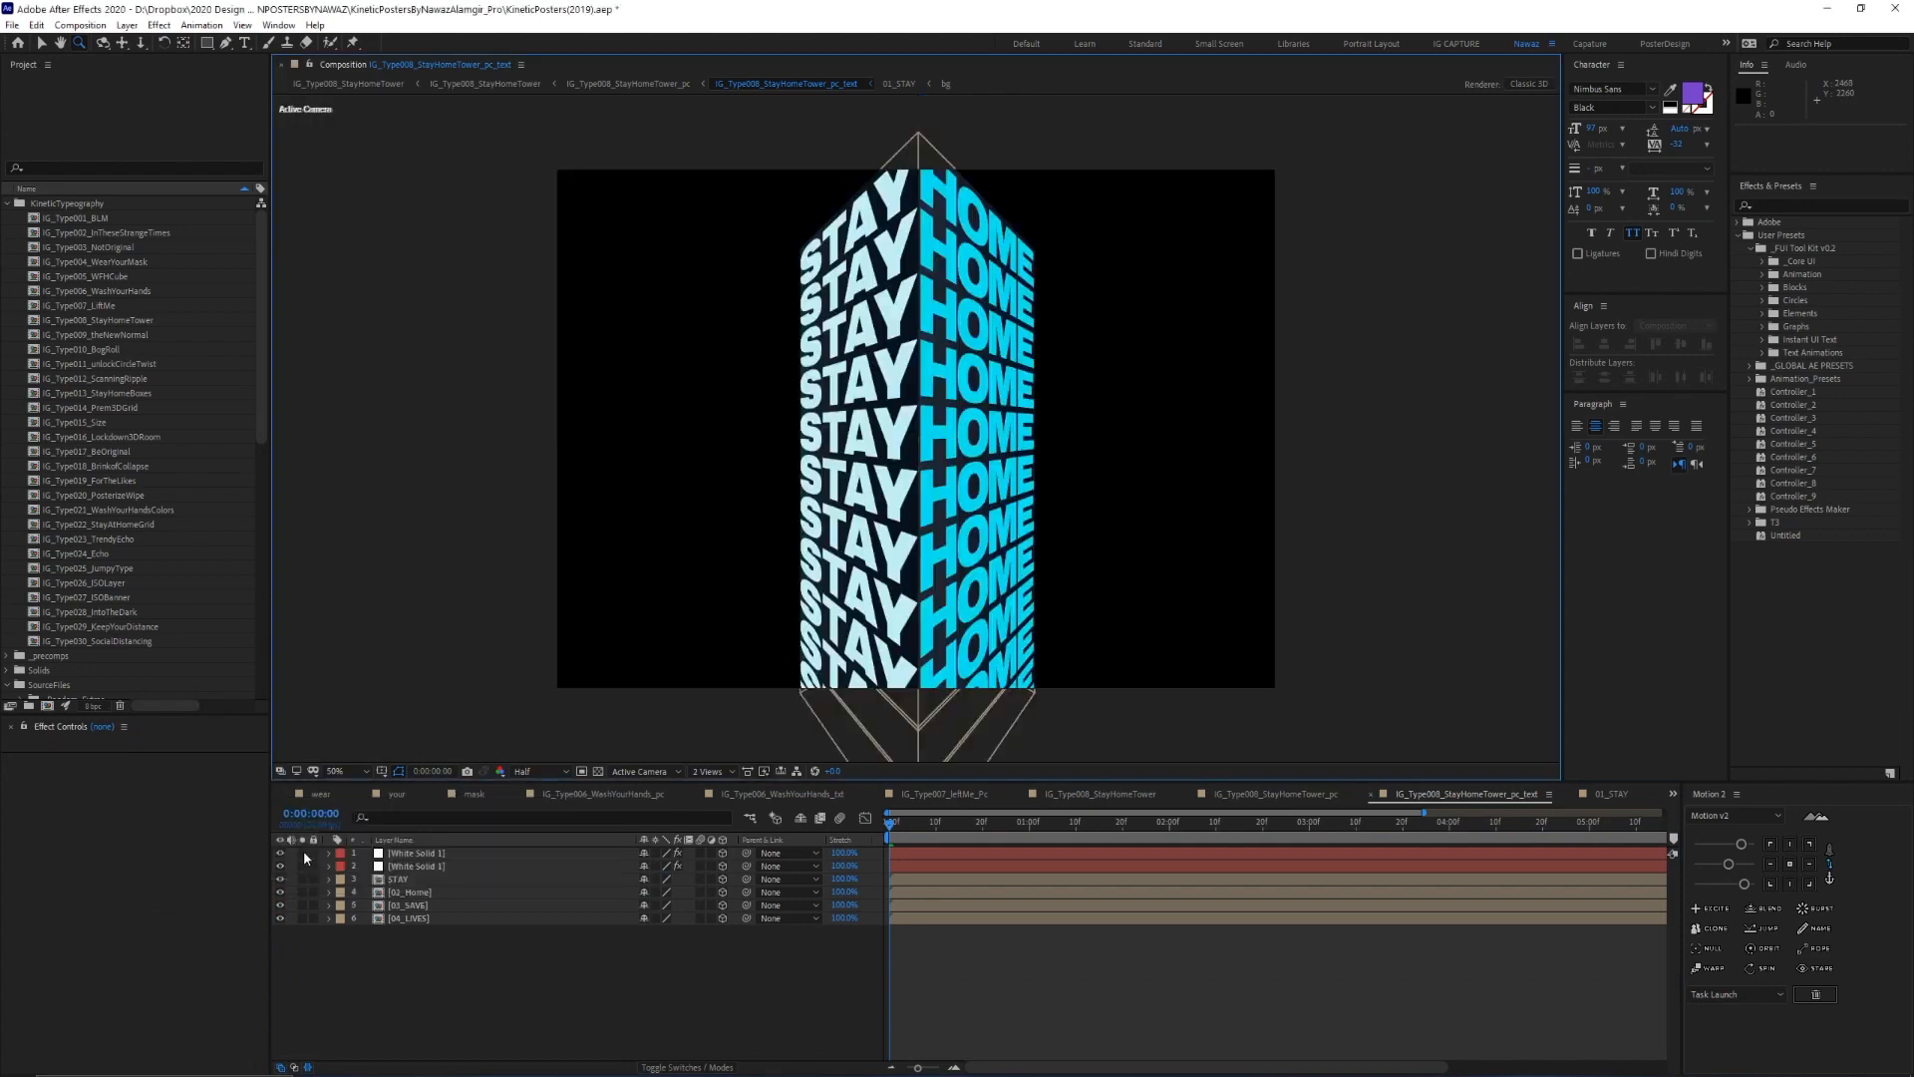
key("v")
left_click(449, 908)
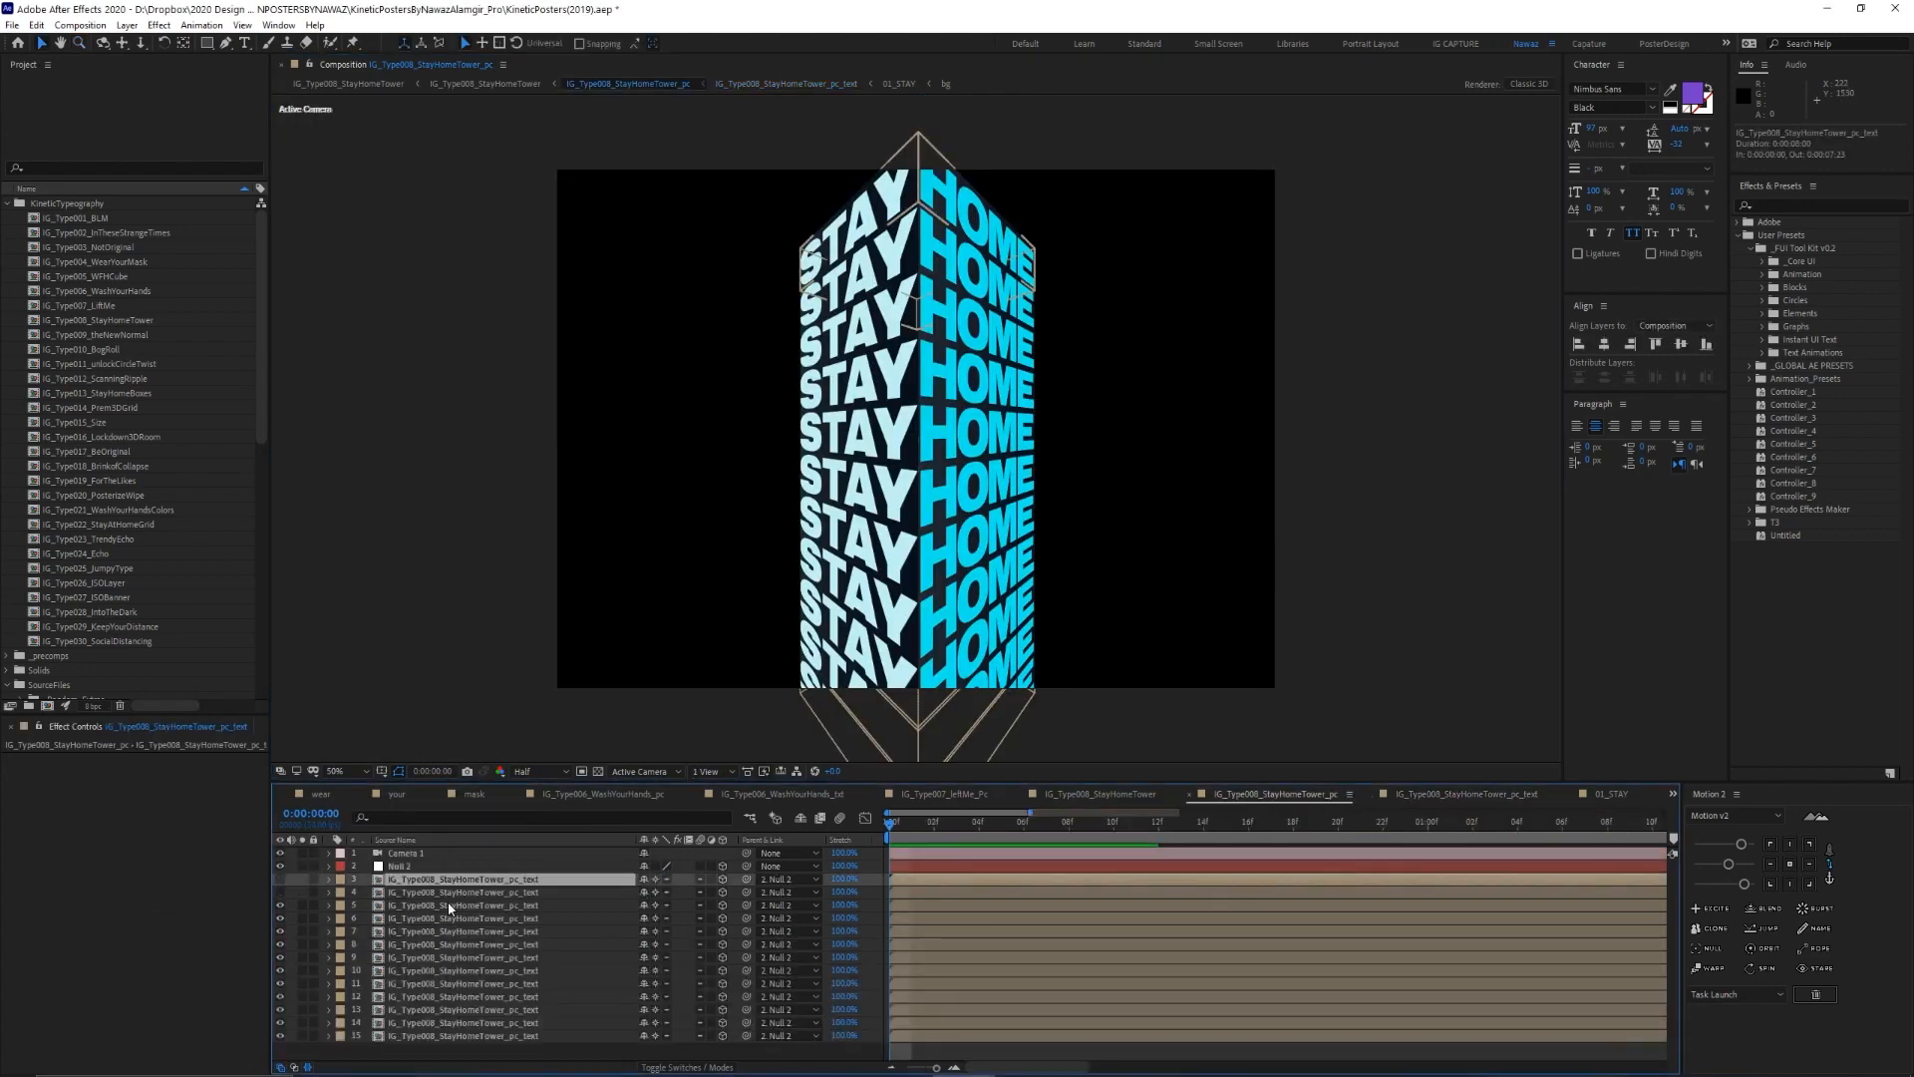
left_click(449, 906)
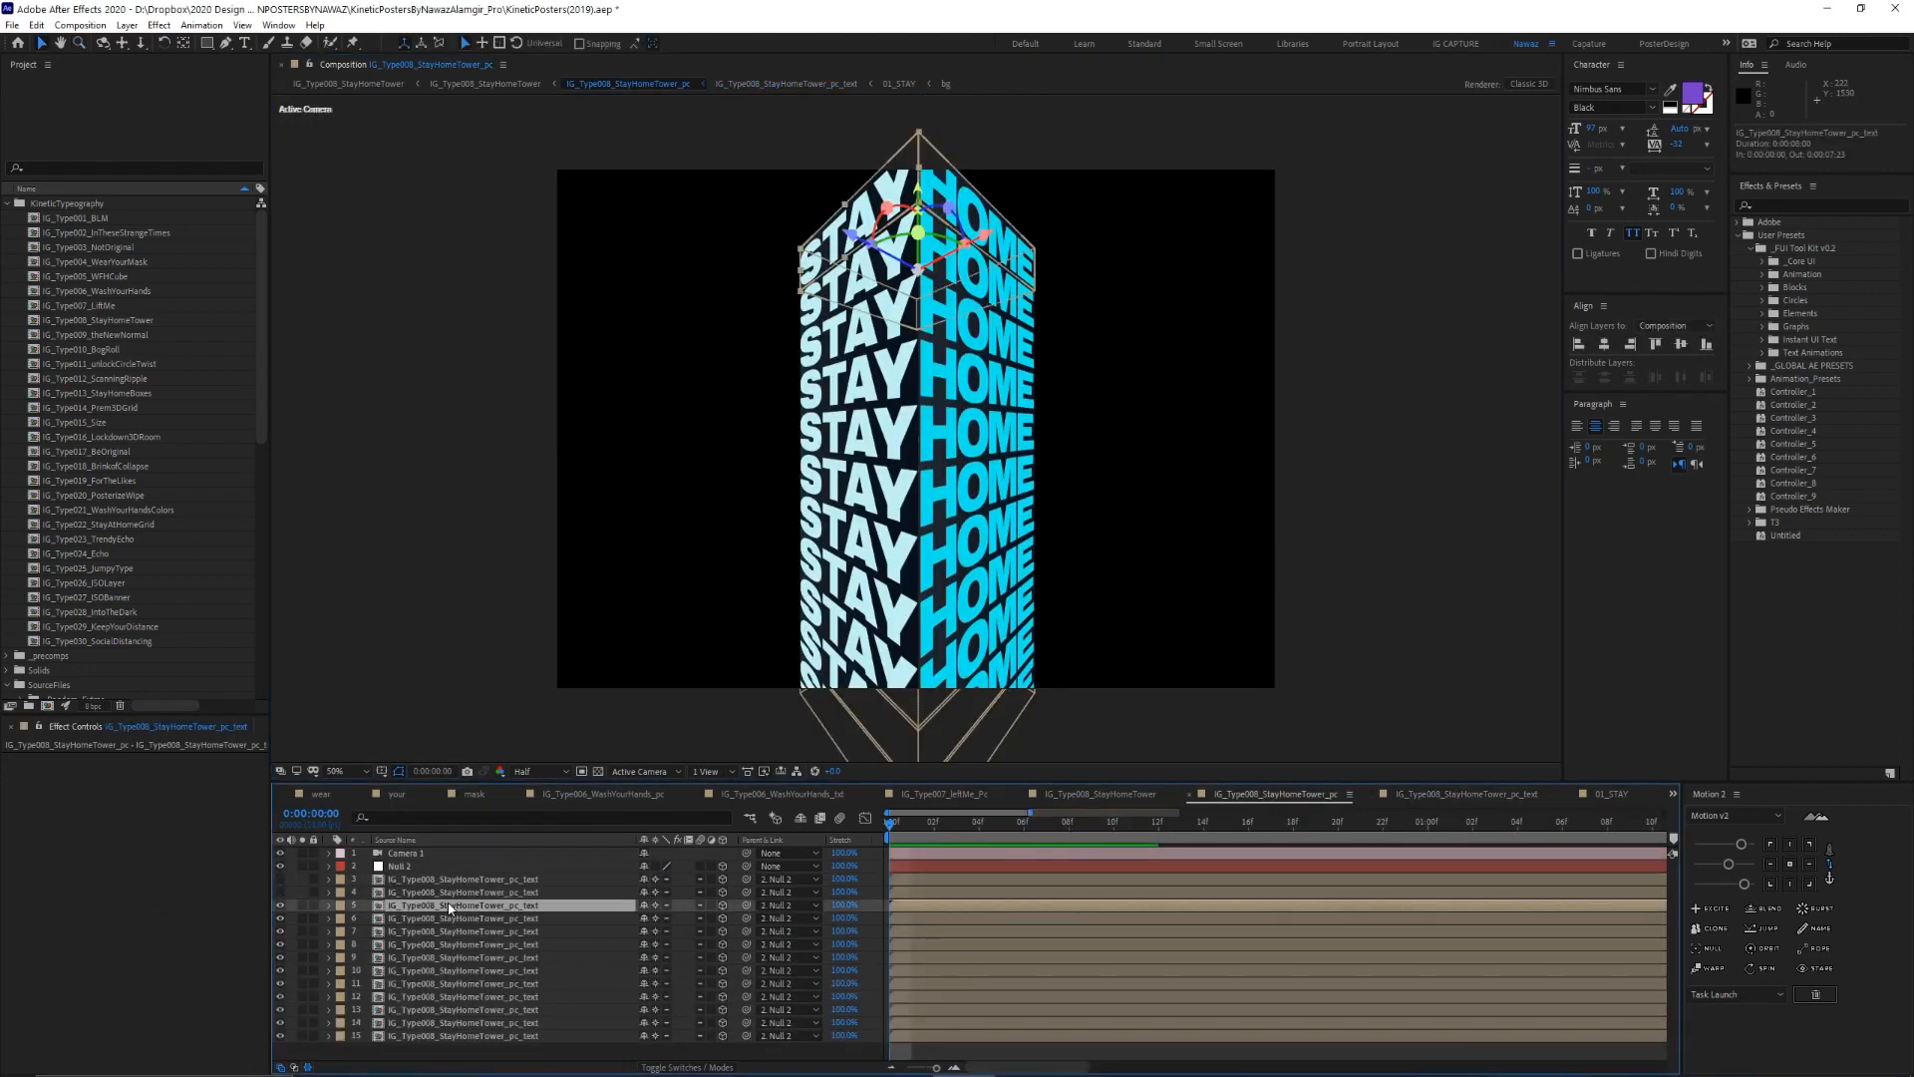
left_click(439, 1037, "shift")
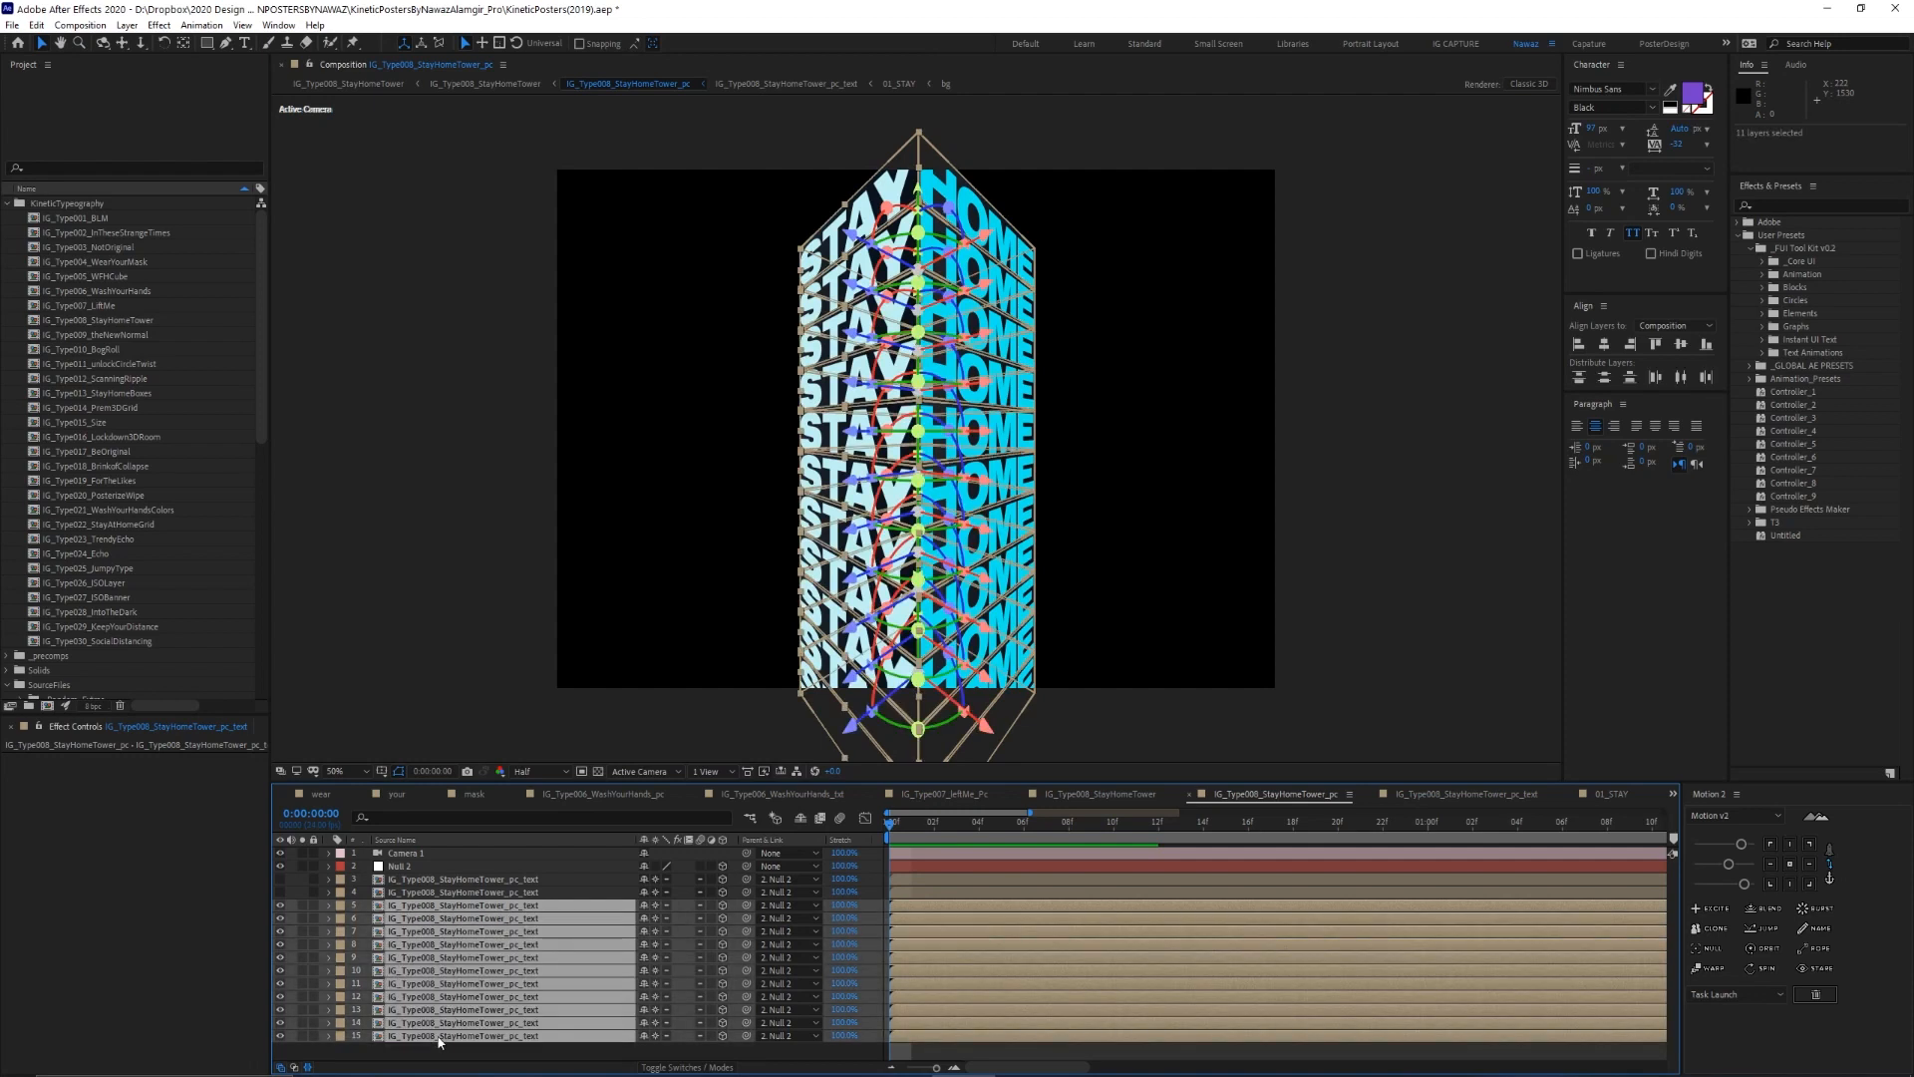
left_click(416, 1050)
Reveal the separate X, Y and Z Position properties of tower layers 5 and 7 for comparison, and collapse both layers
left_click(457, 907)
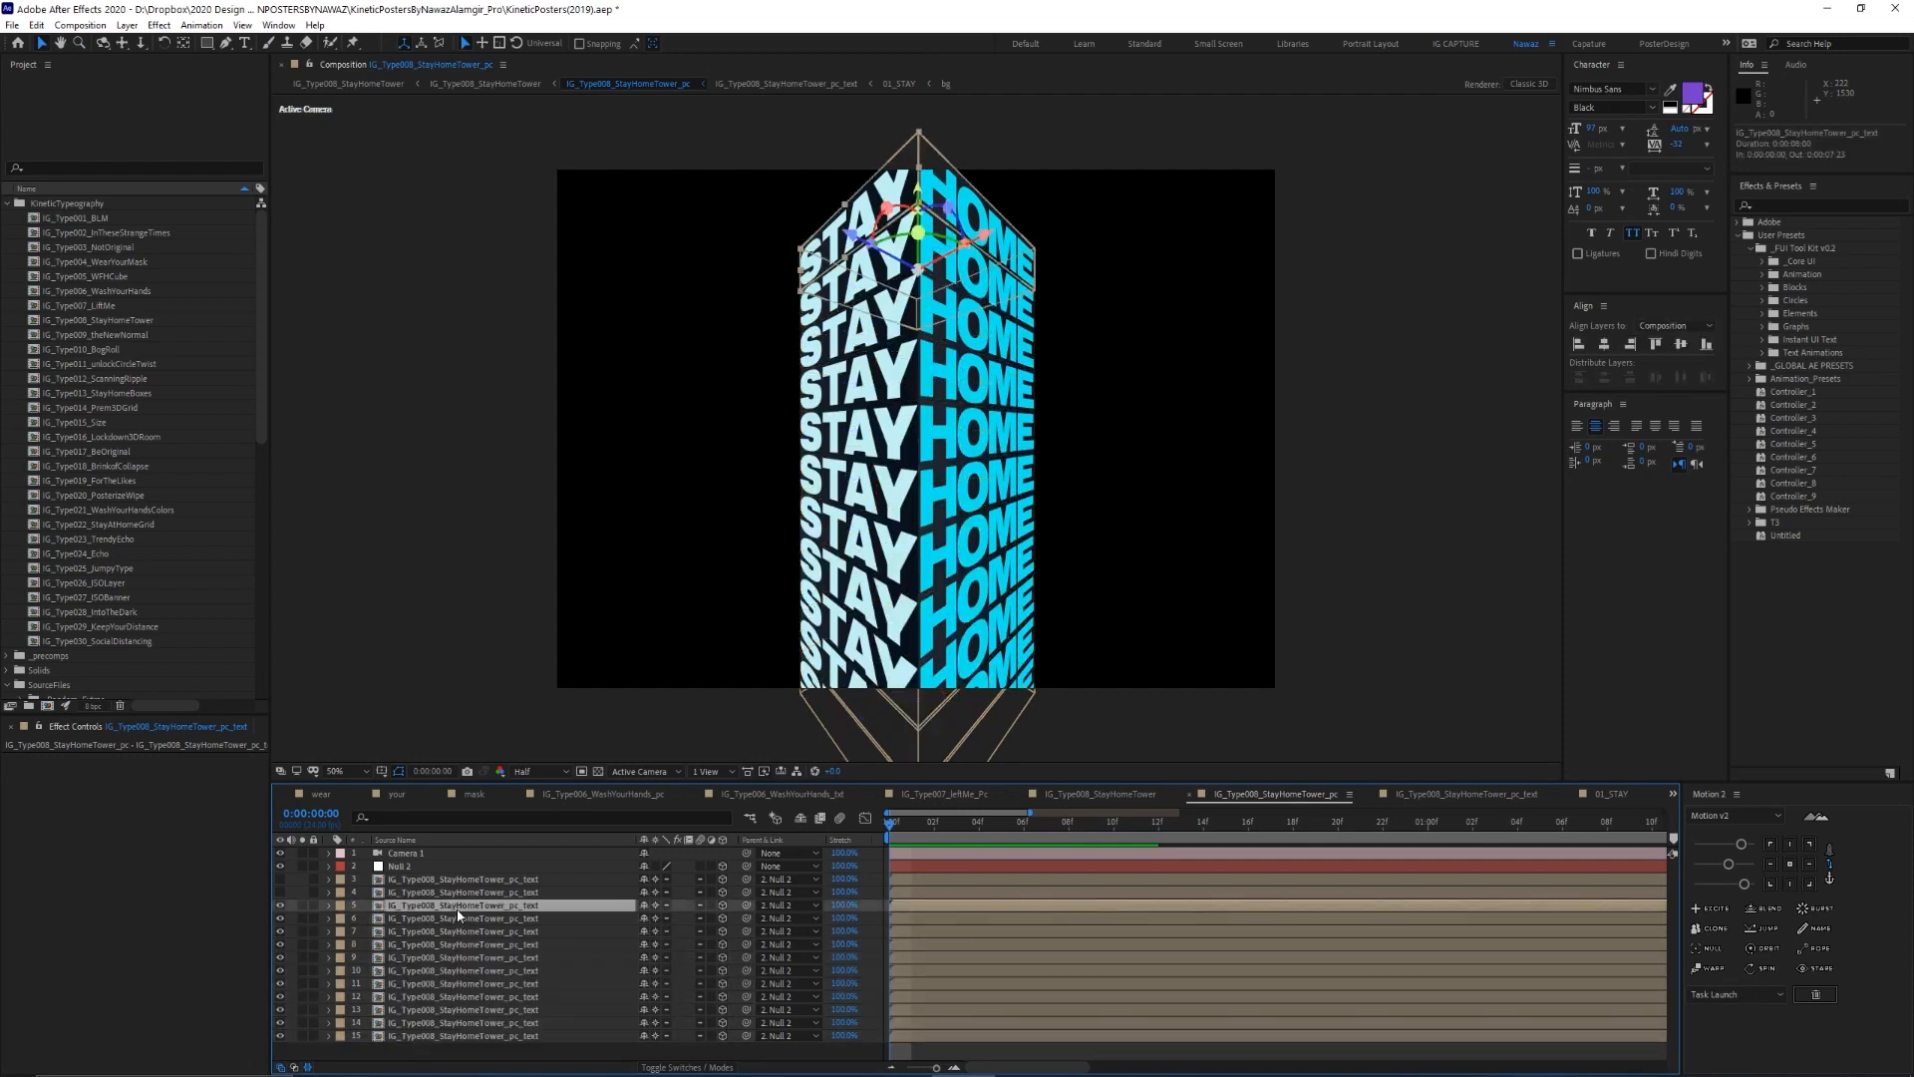
key("p")
left_click_drag(643, 927, 688, 927)
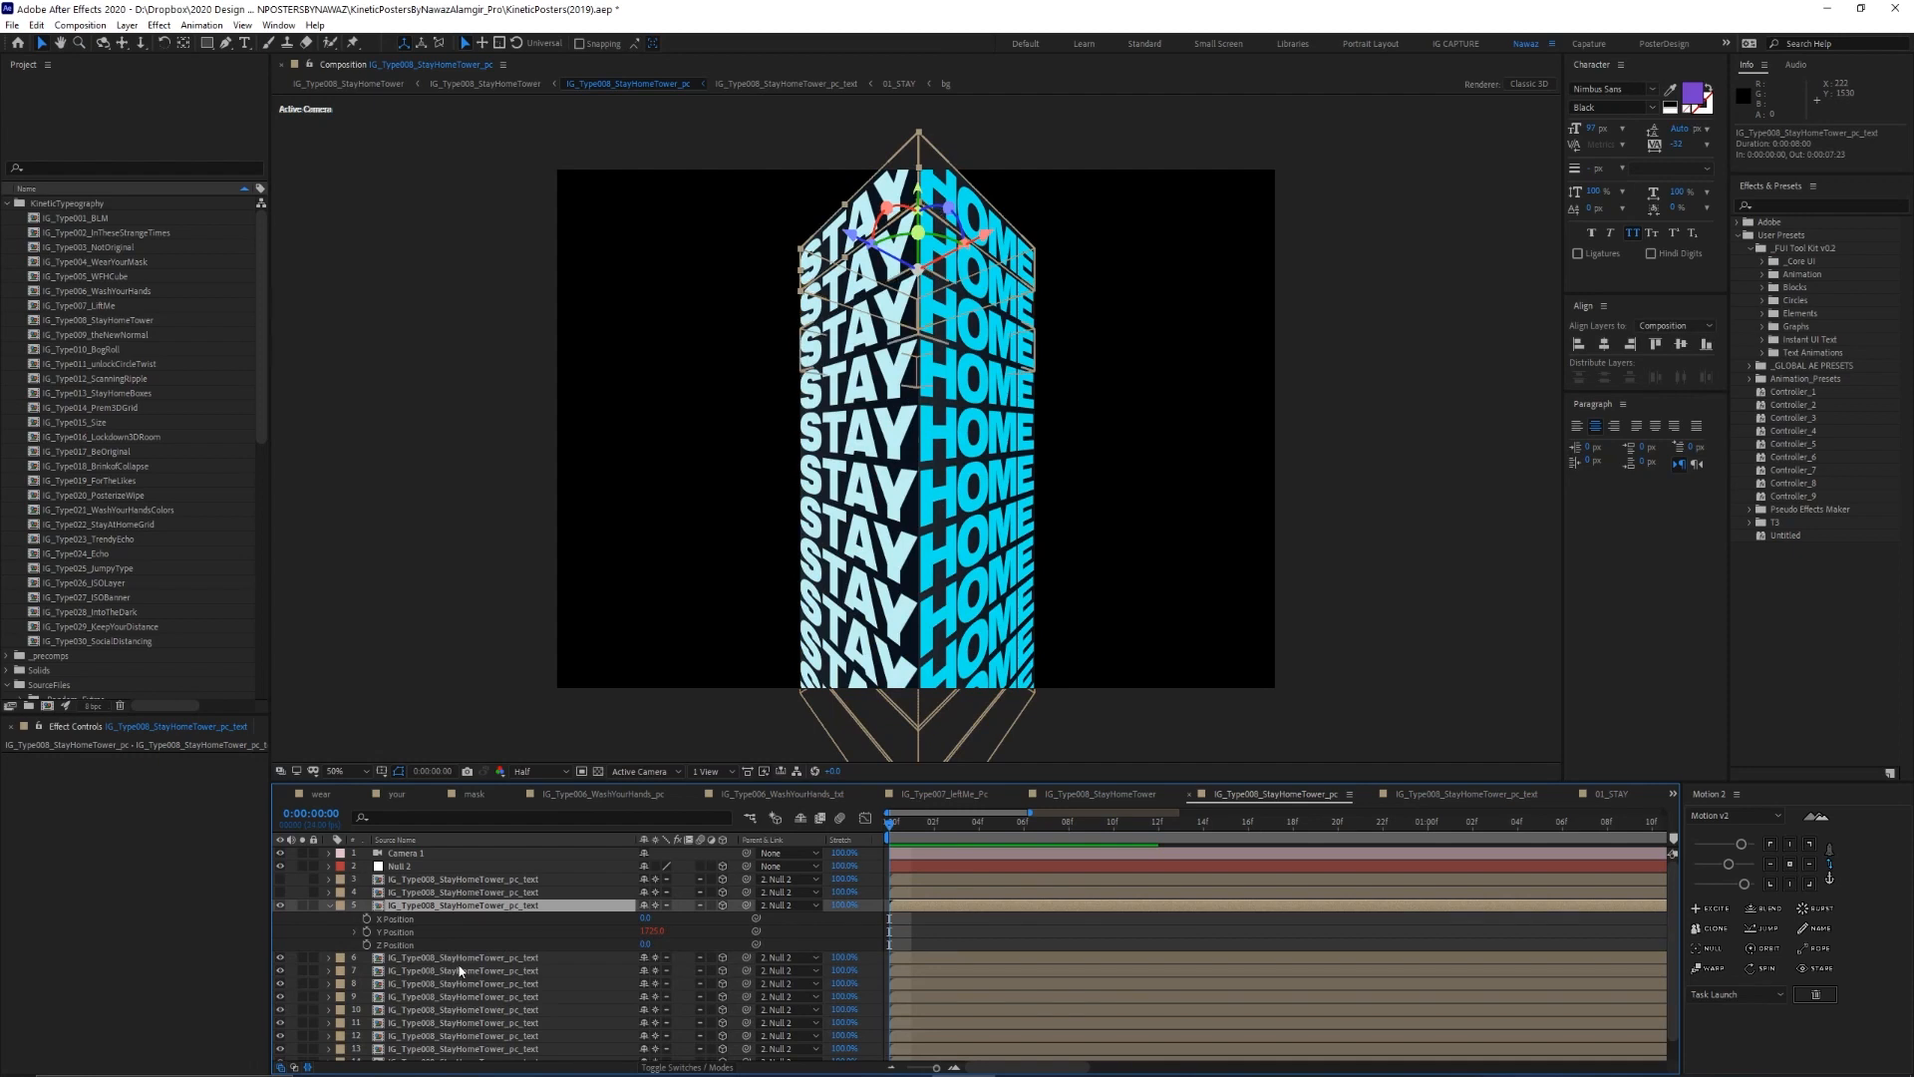
left_click(461, 970)
key("p")
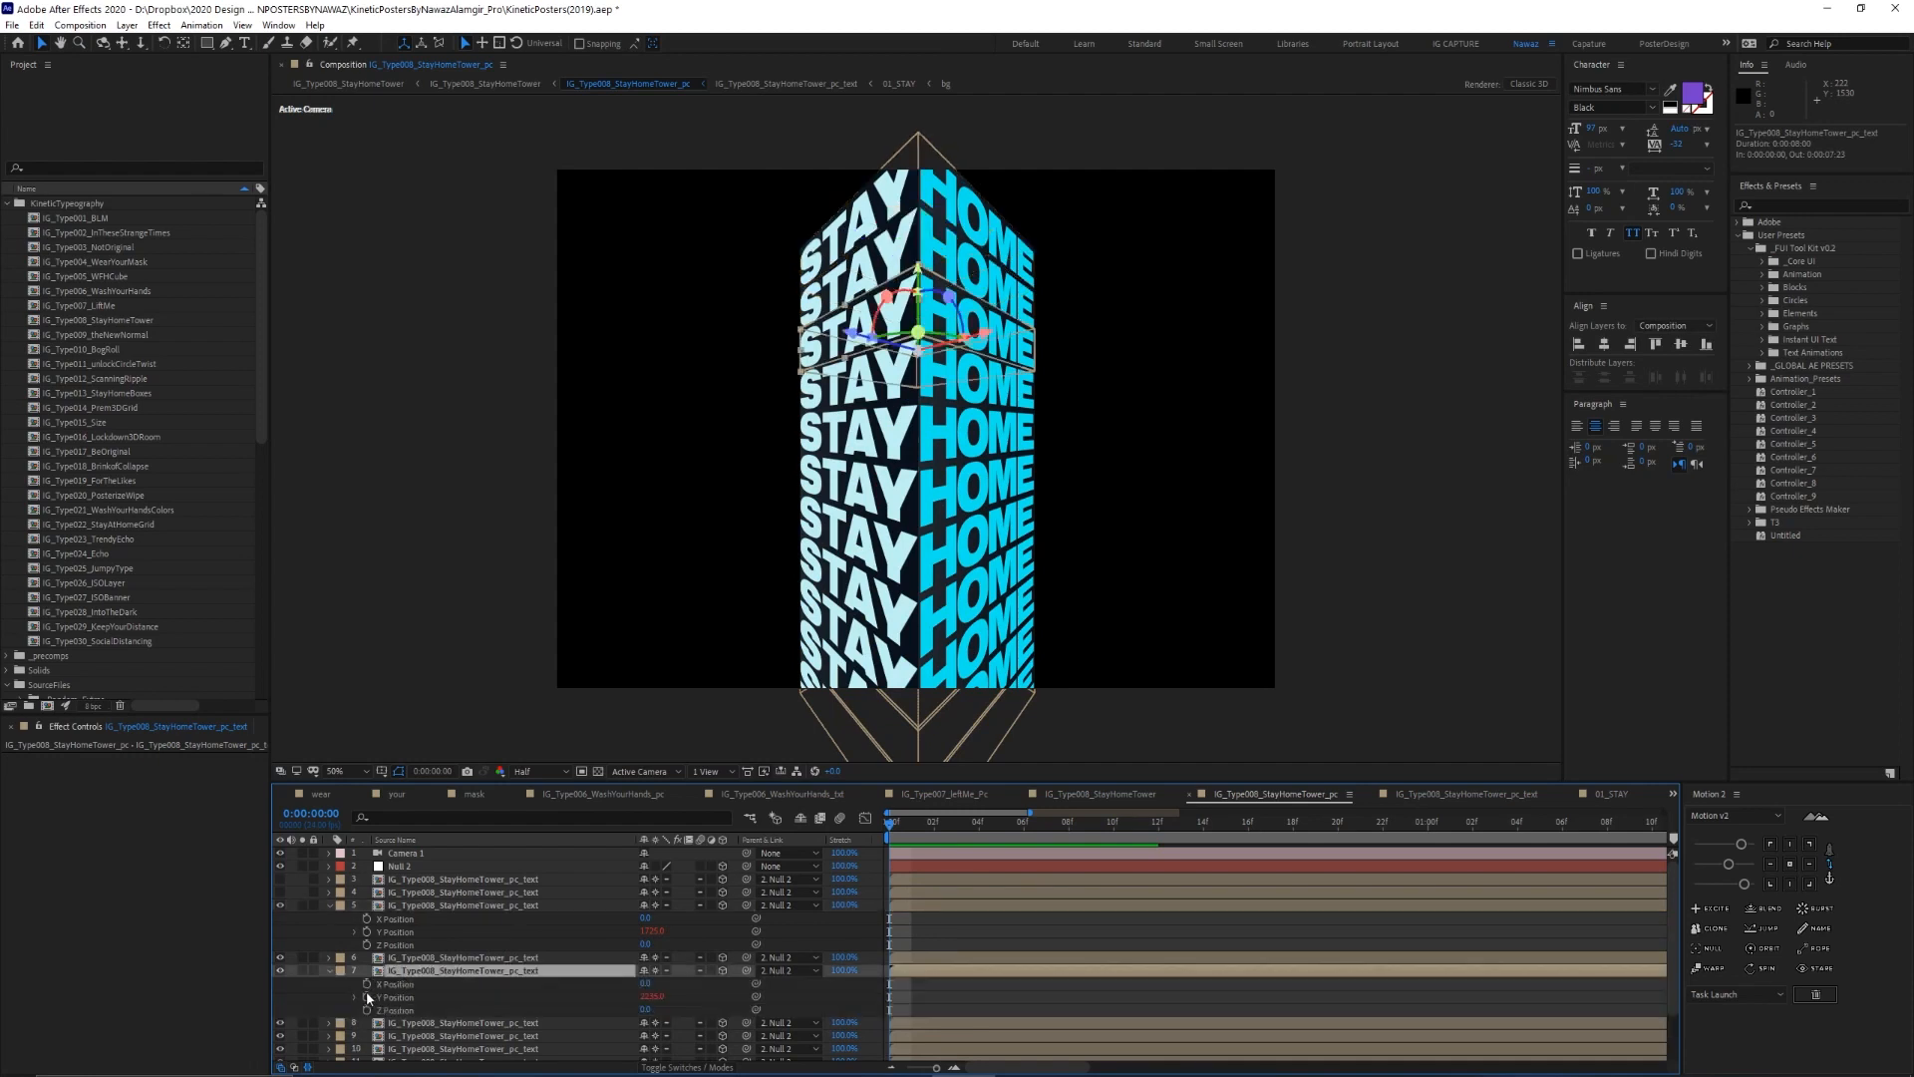
left_click(330, 905)
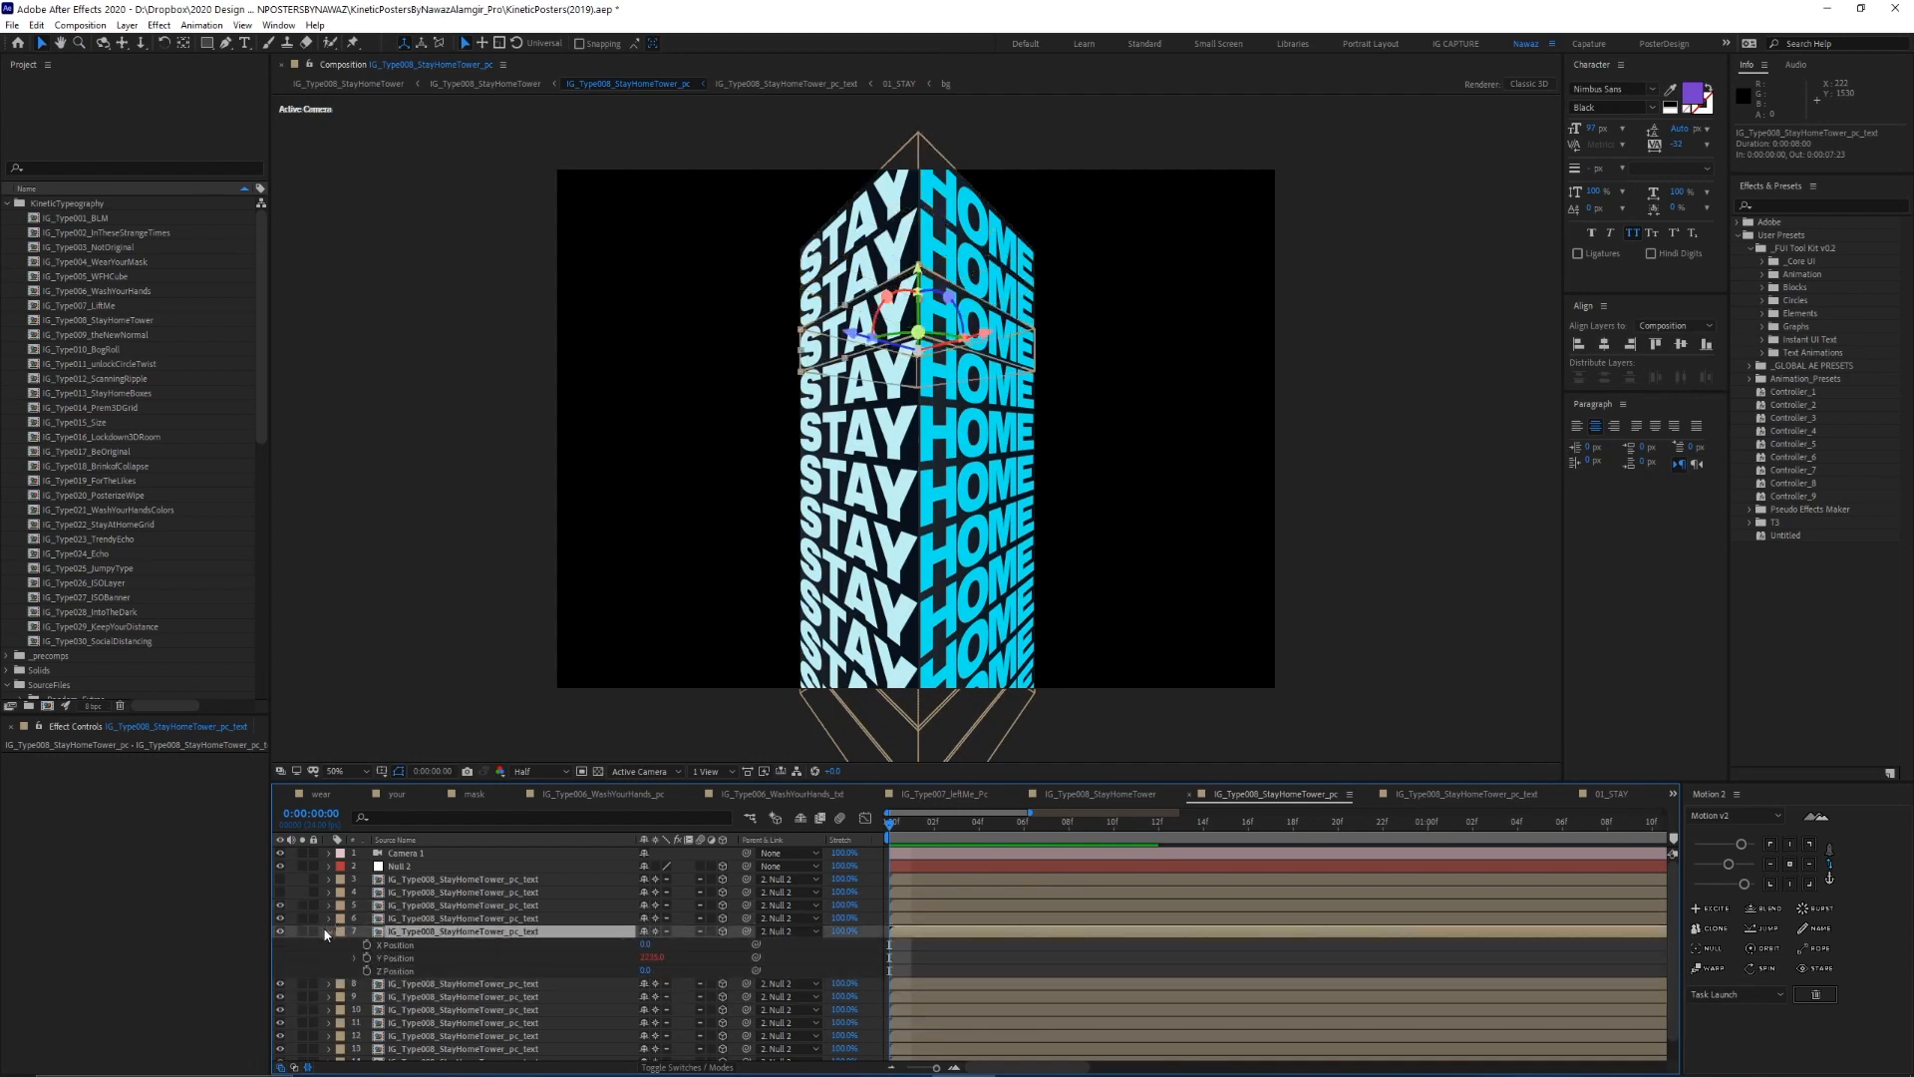
left_click(328, 931)
Toggle the visibility of layers 3 and 4, the two uppermost text precomp copies, on and off
left_click(390, 866)
left_click(398, 891)
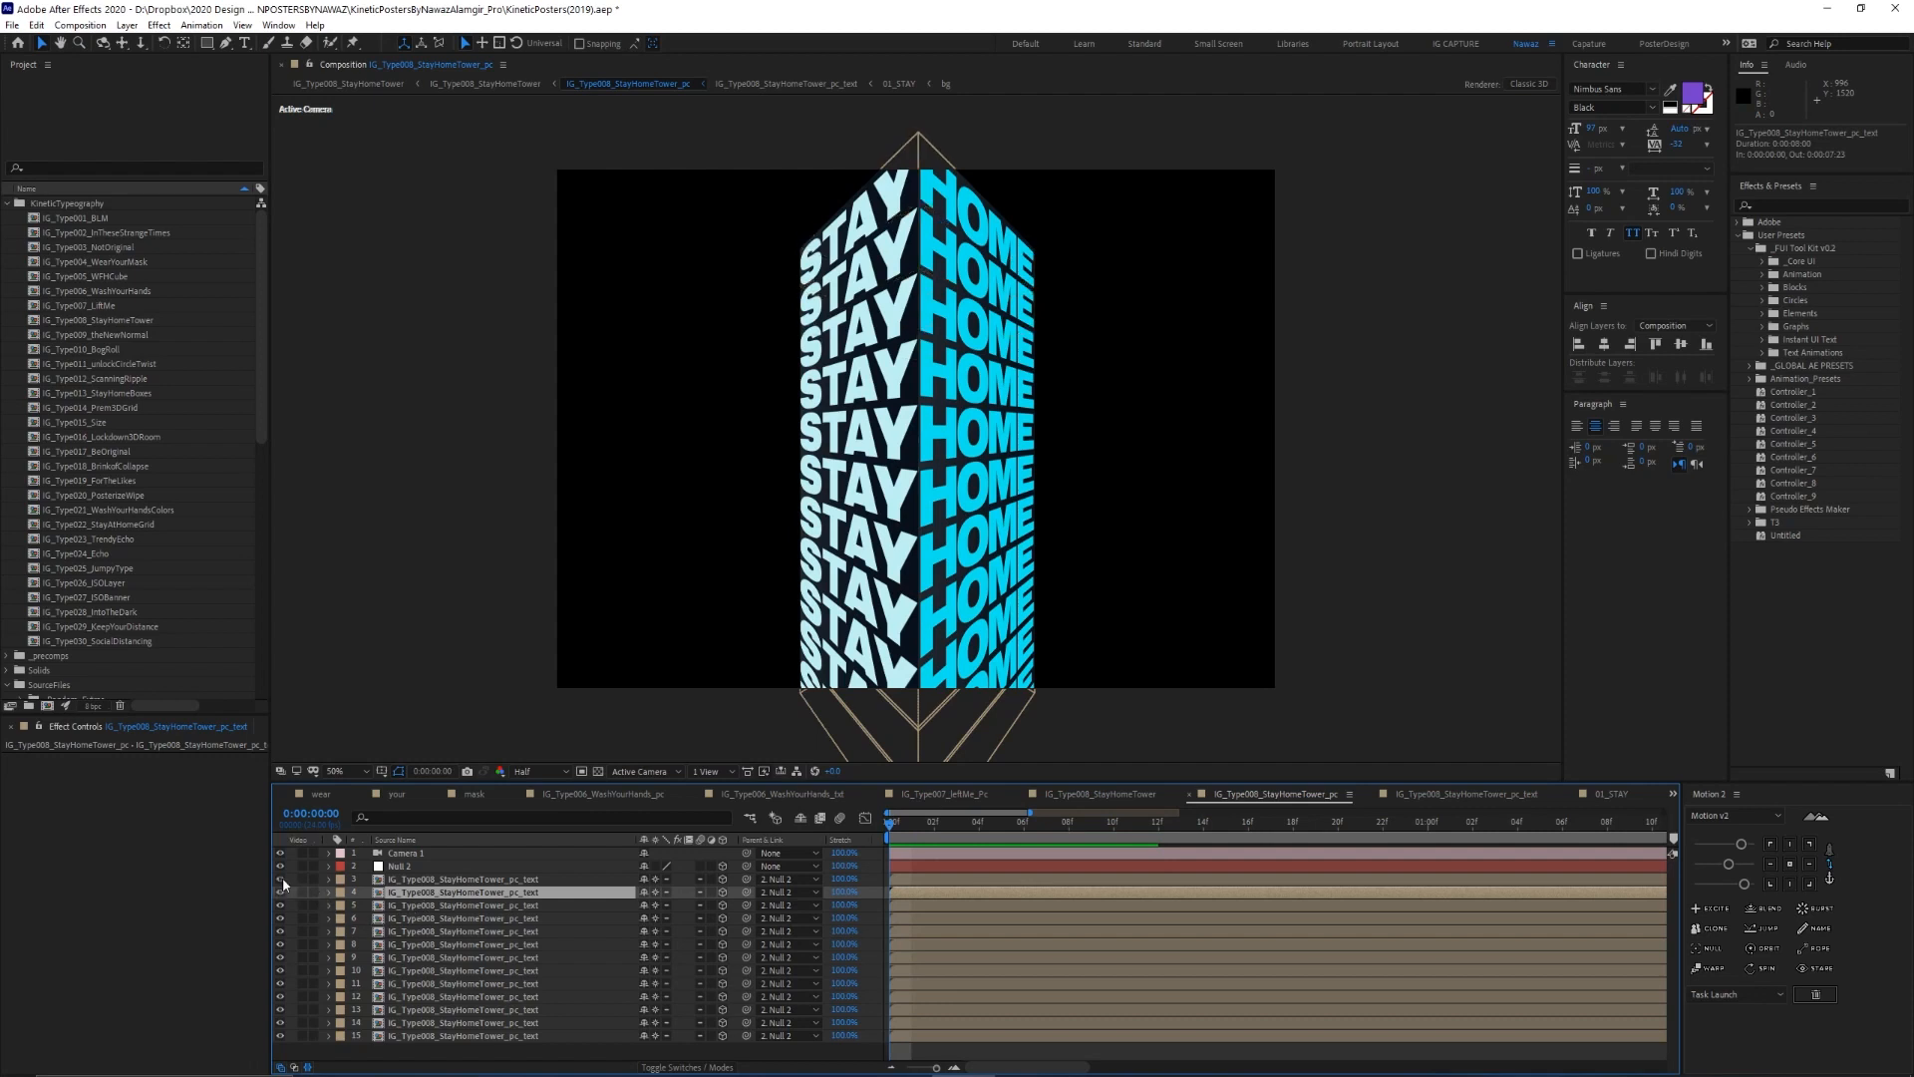
left_click_drag(283, 877, 279, 893)
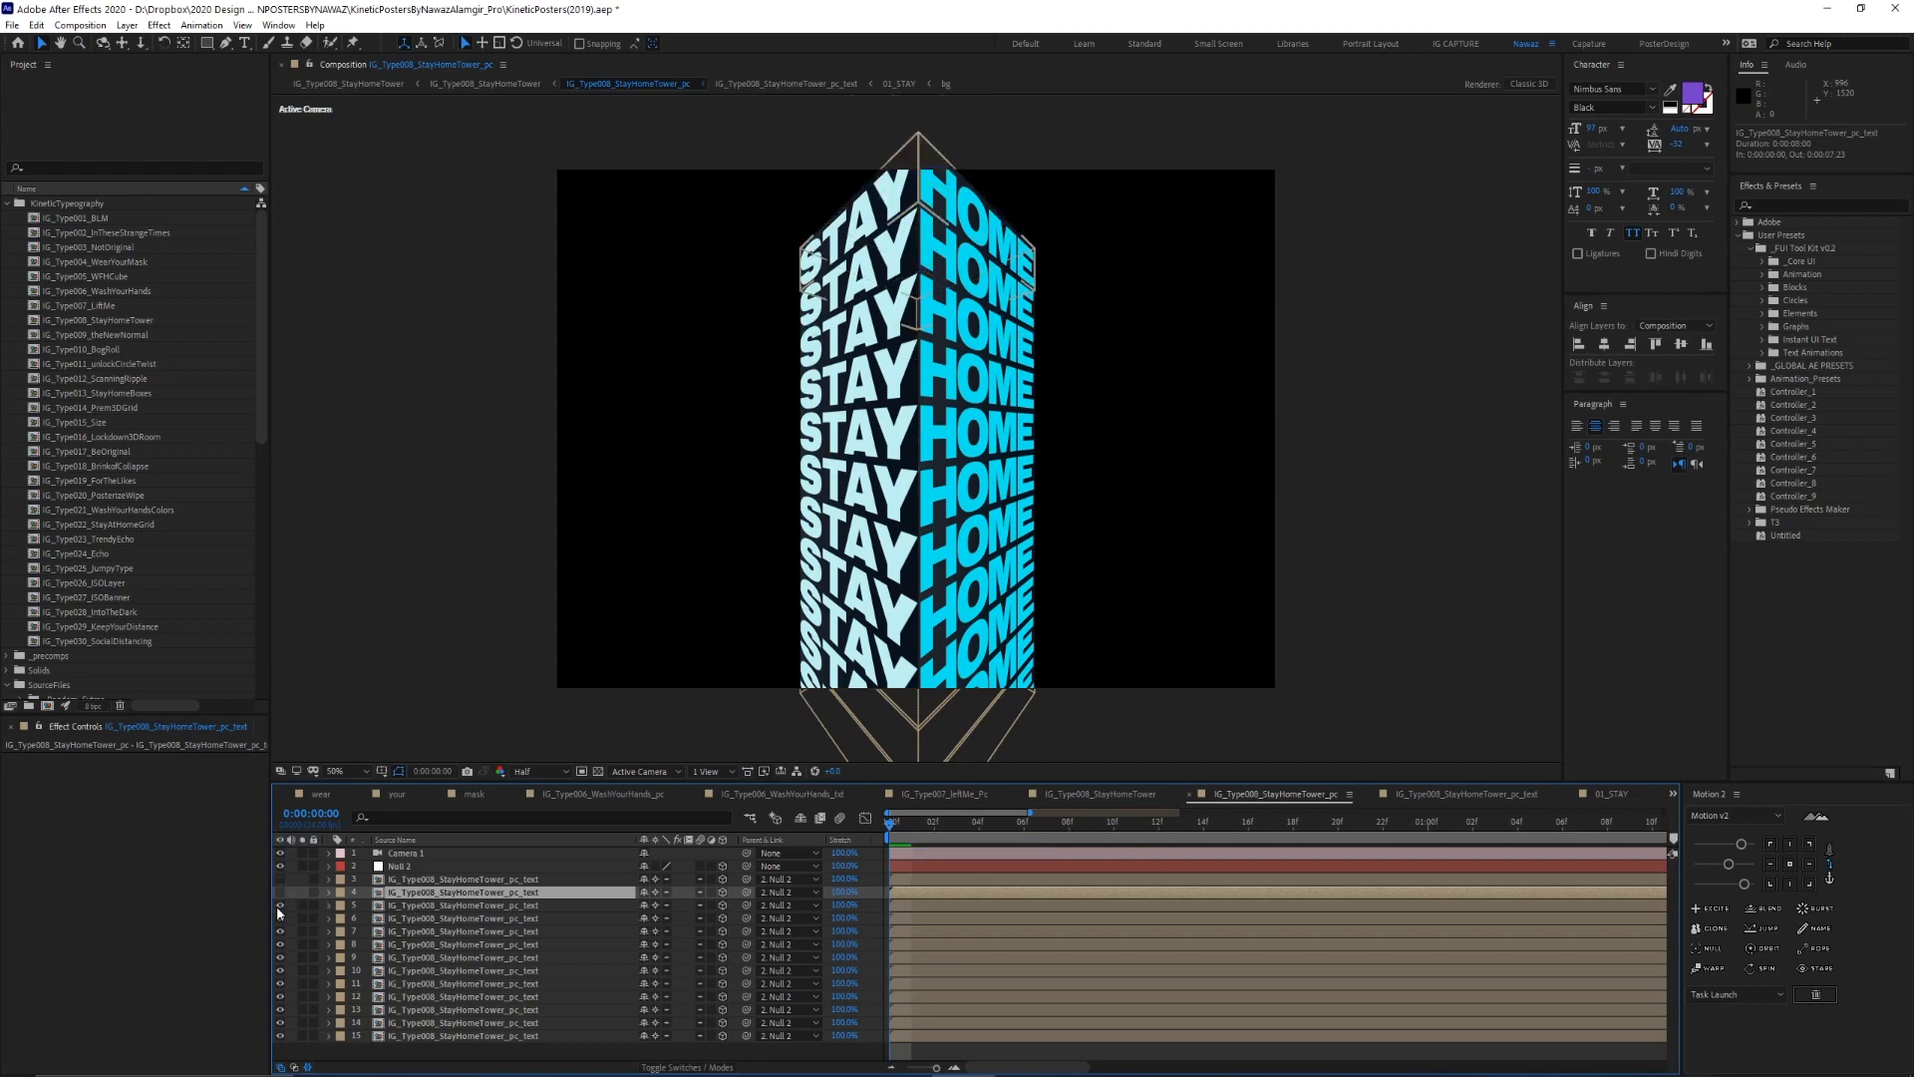
Solo tower layer 5, disable its Collapse Transformations switch to check the flattened result at a few frames, and re-enable it
left_click(418, 905)
left_click(302, 906)
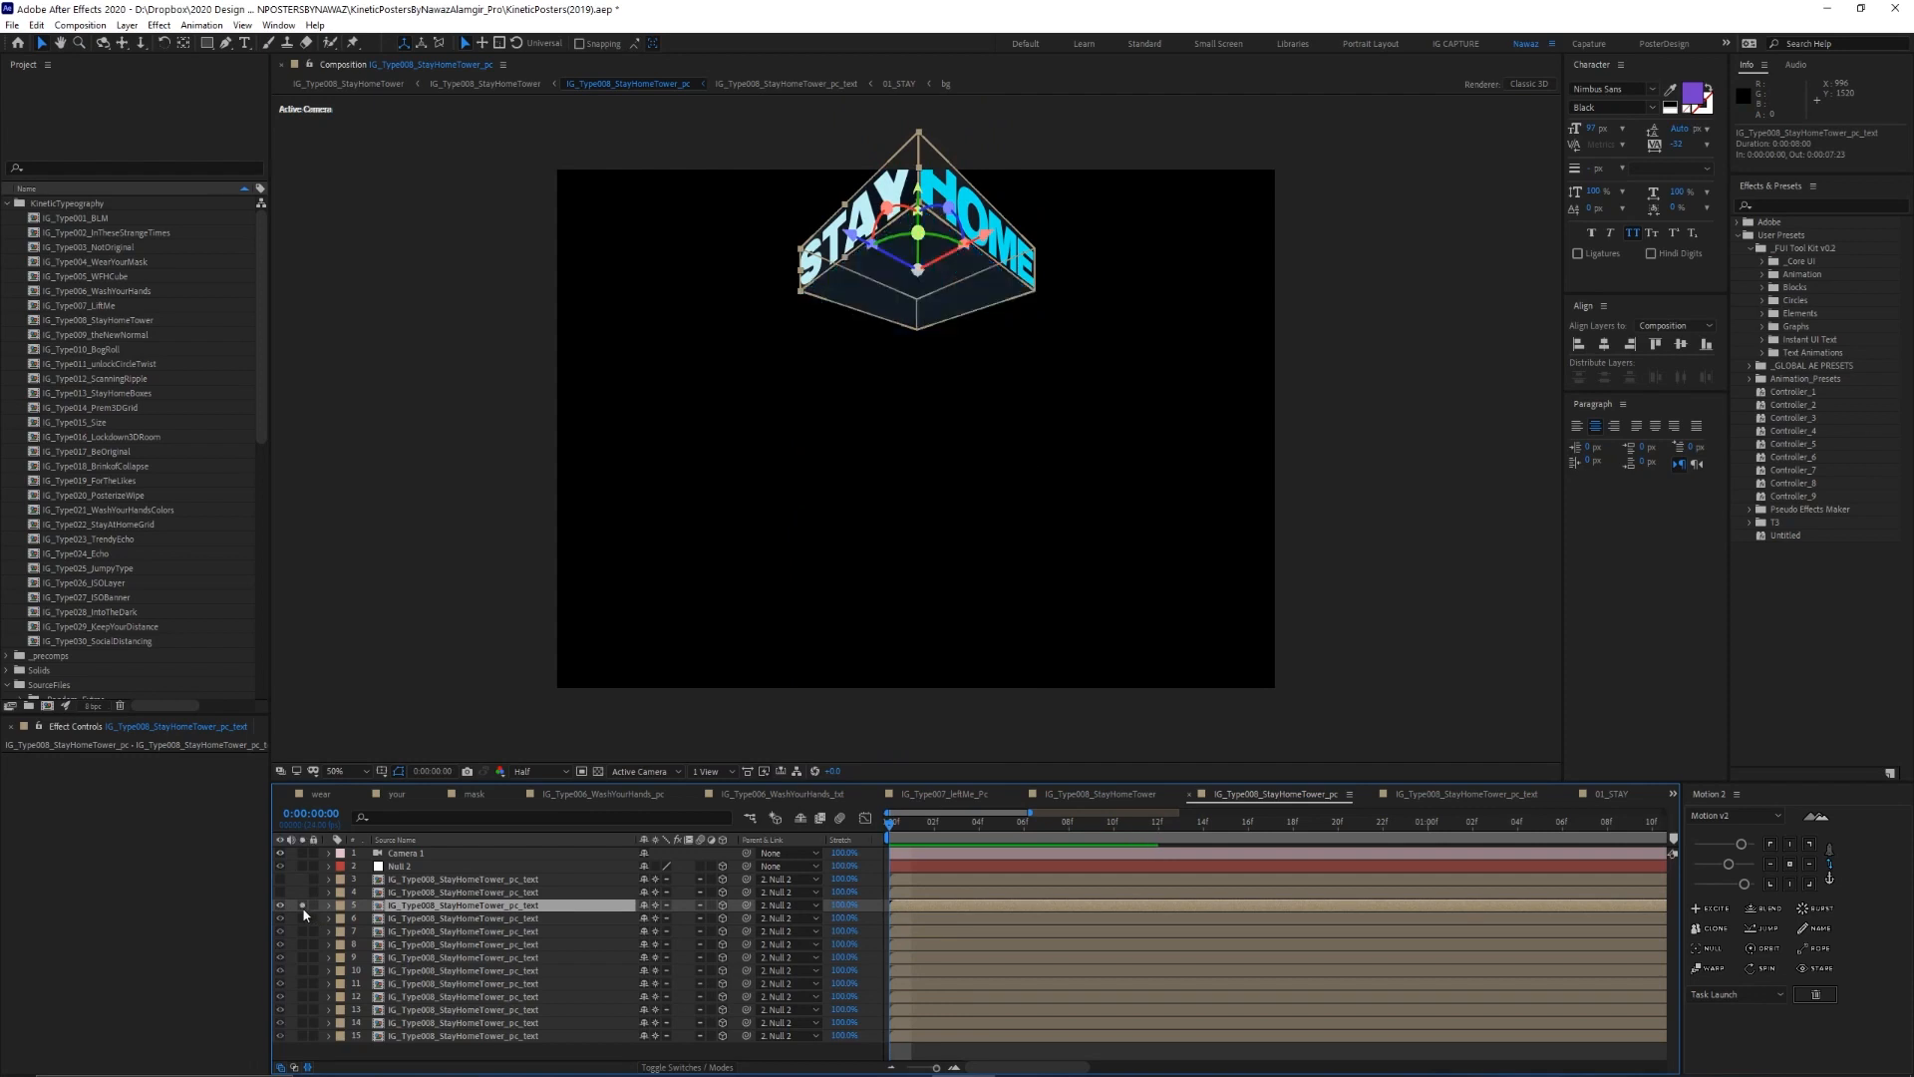
left_click(656, 905)
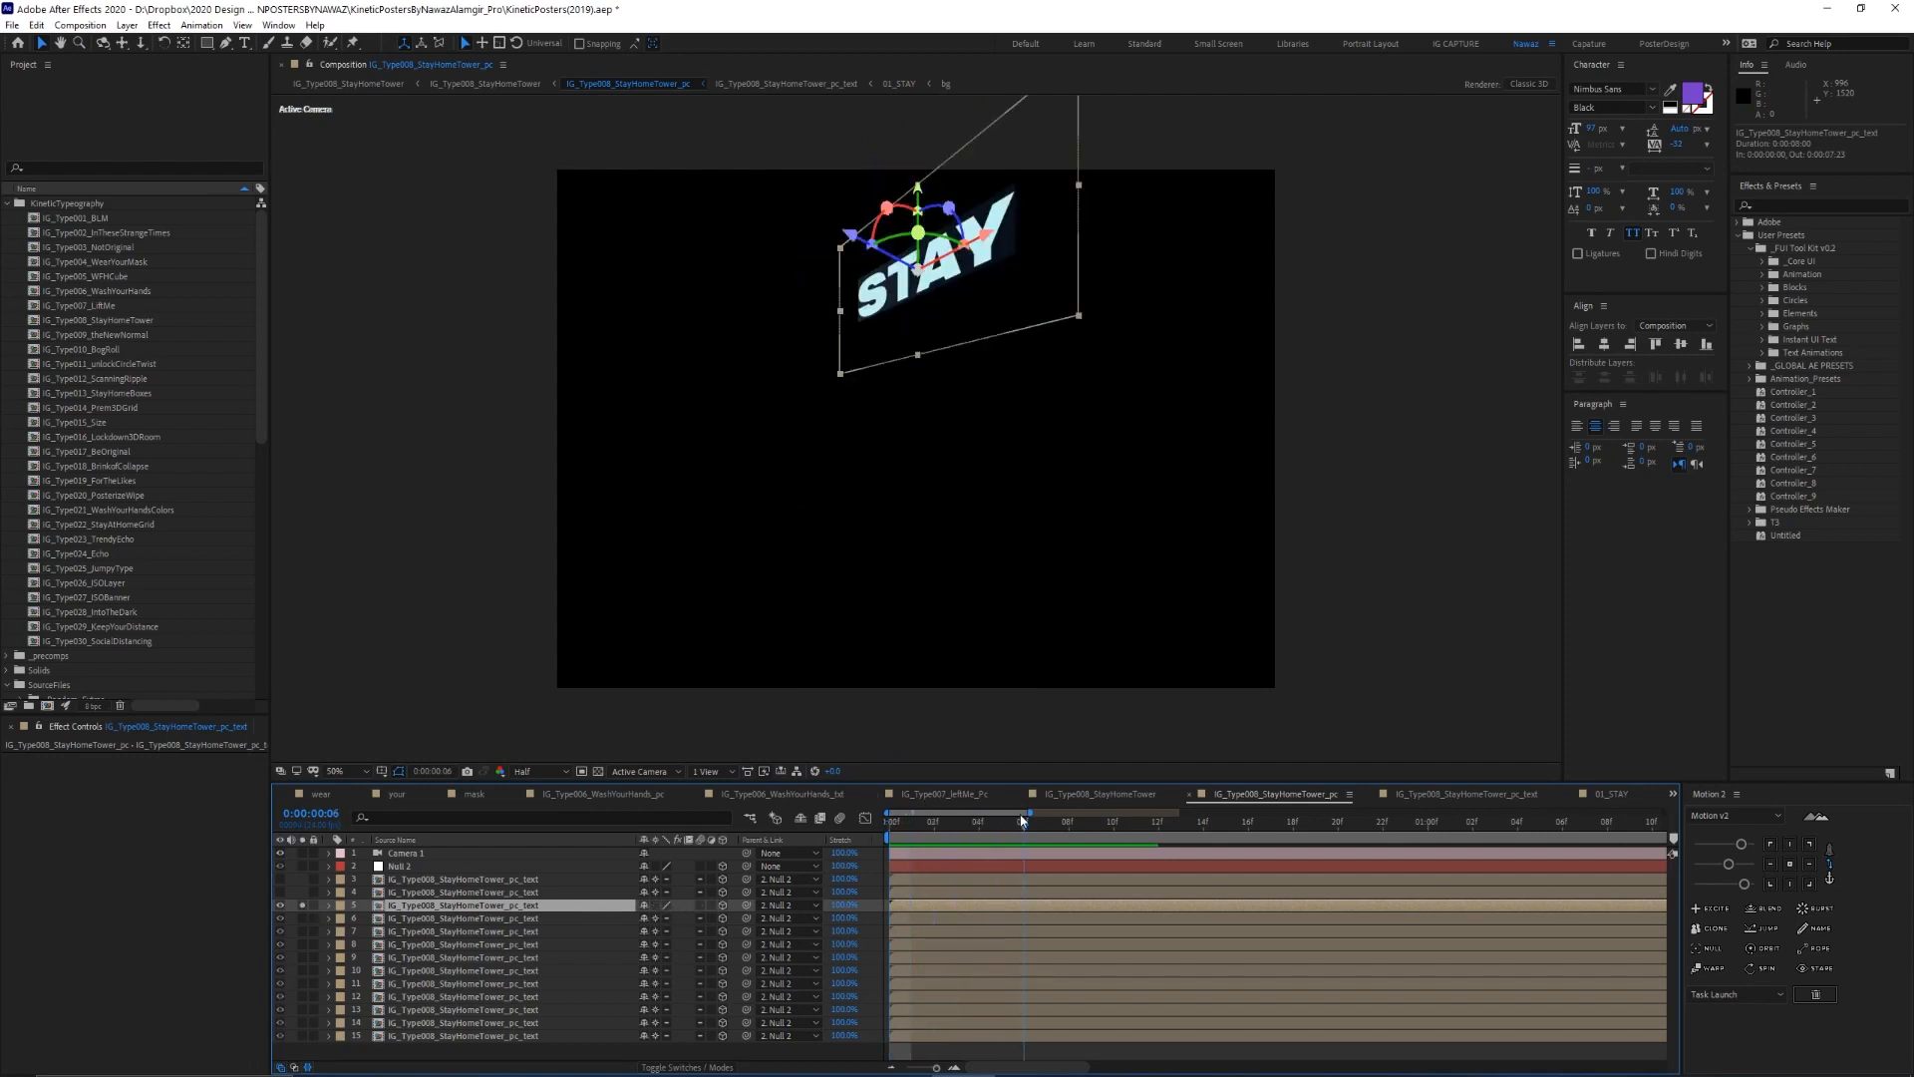
left_click(950, 824)
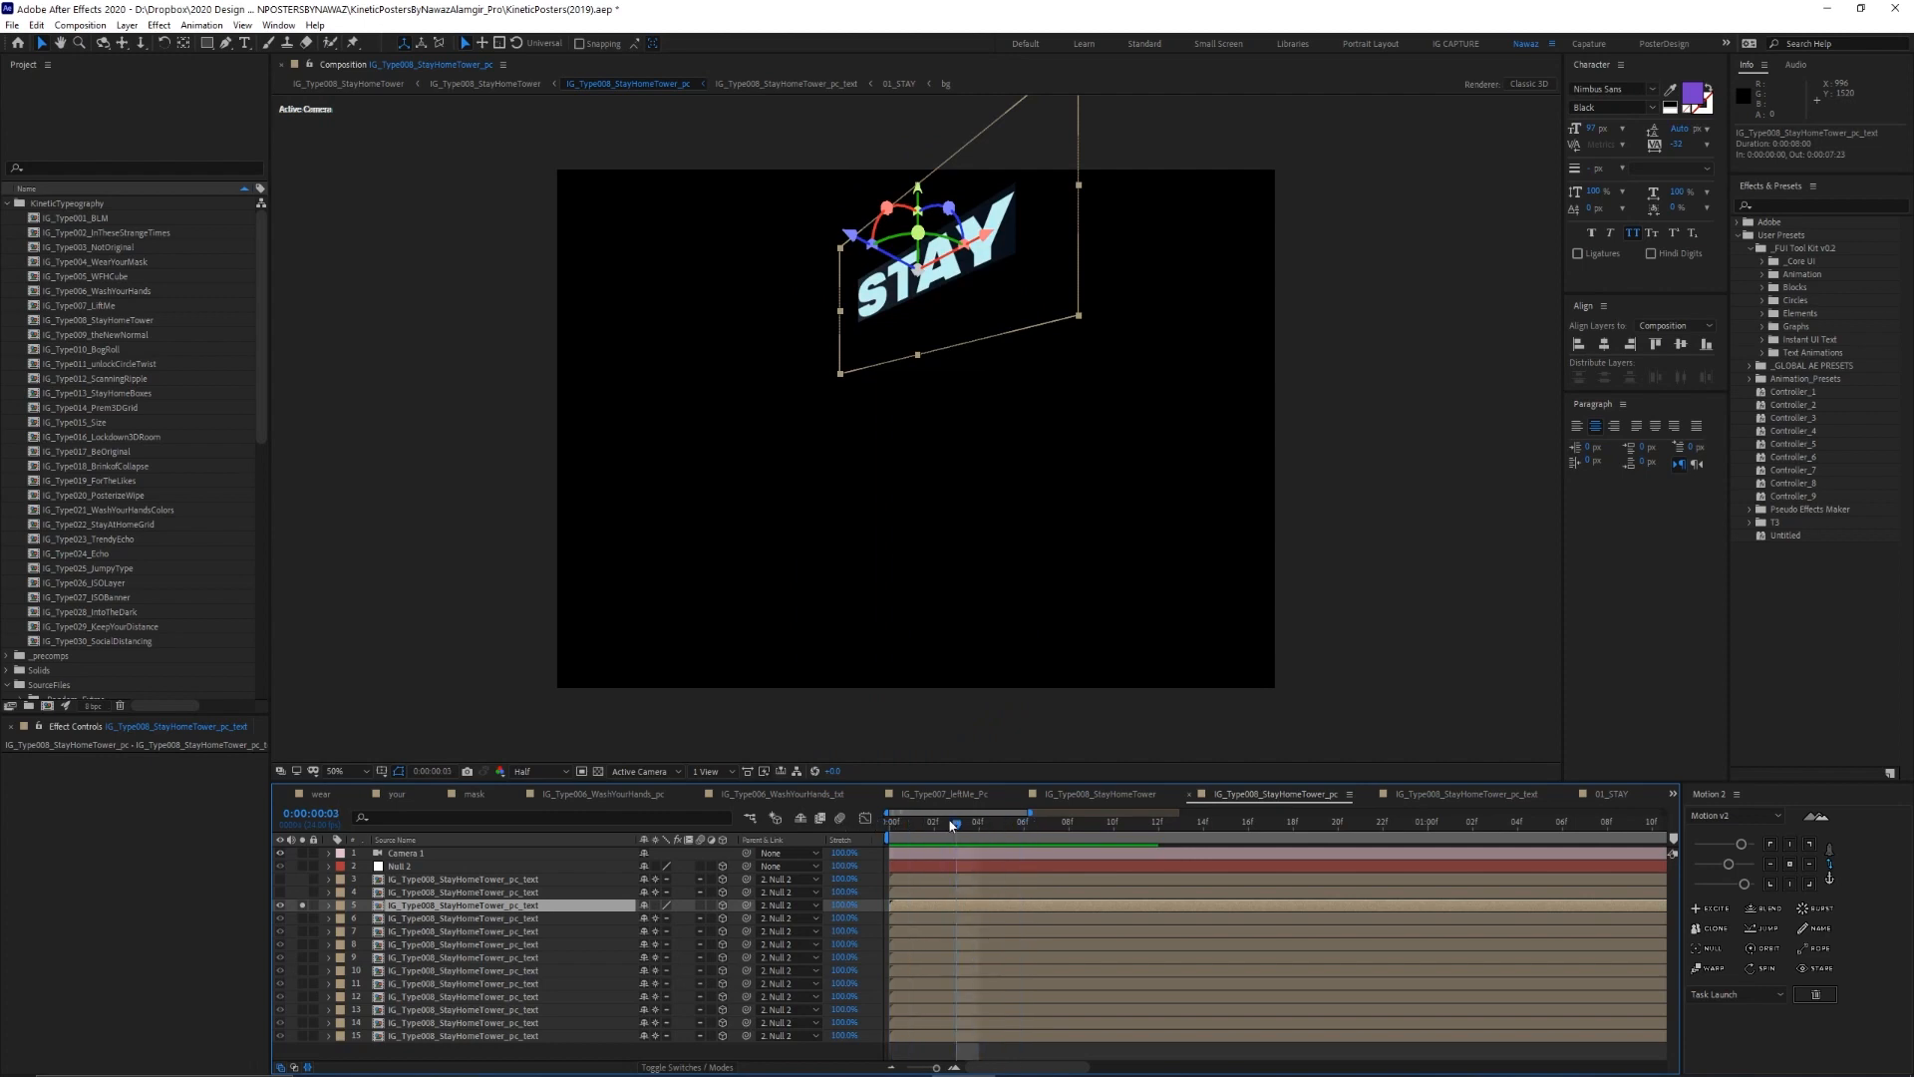
left_click(654, 905)
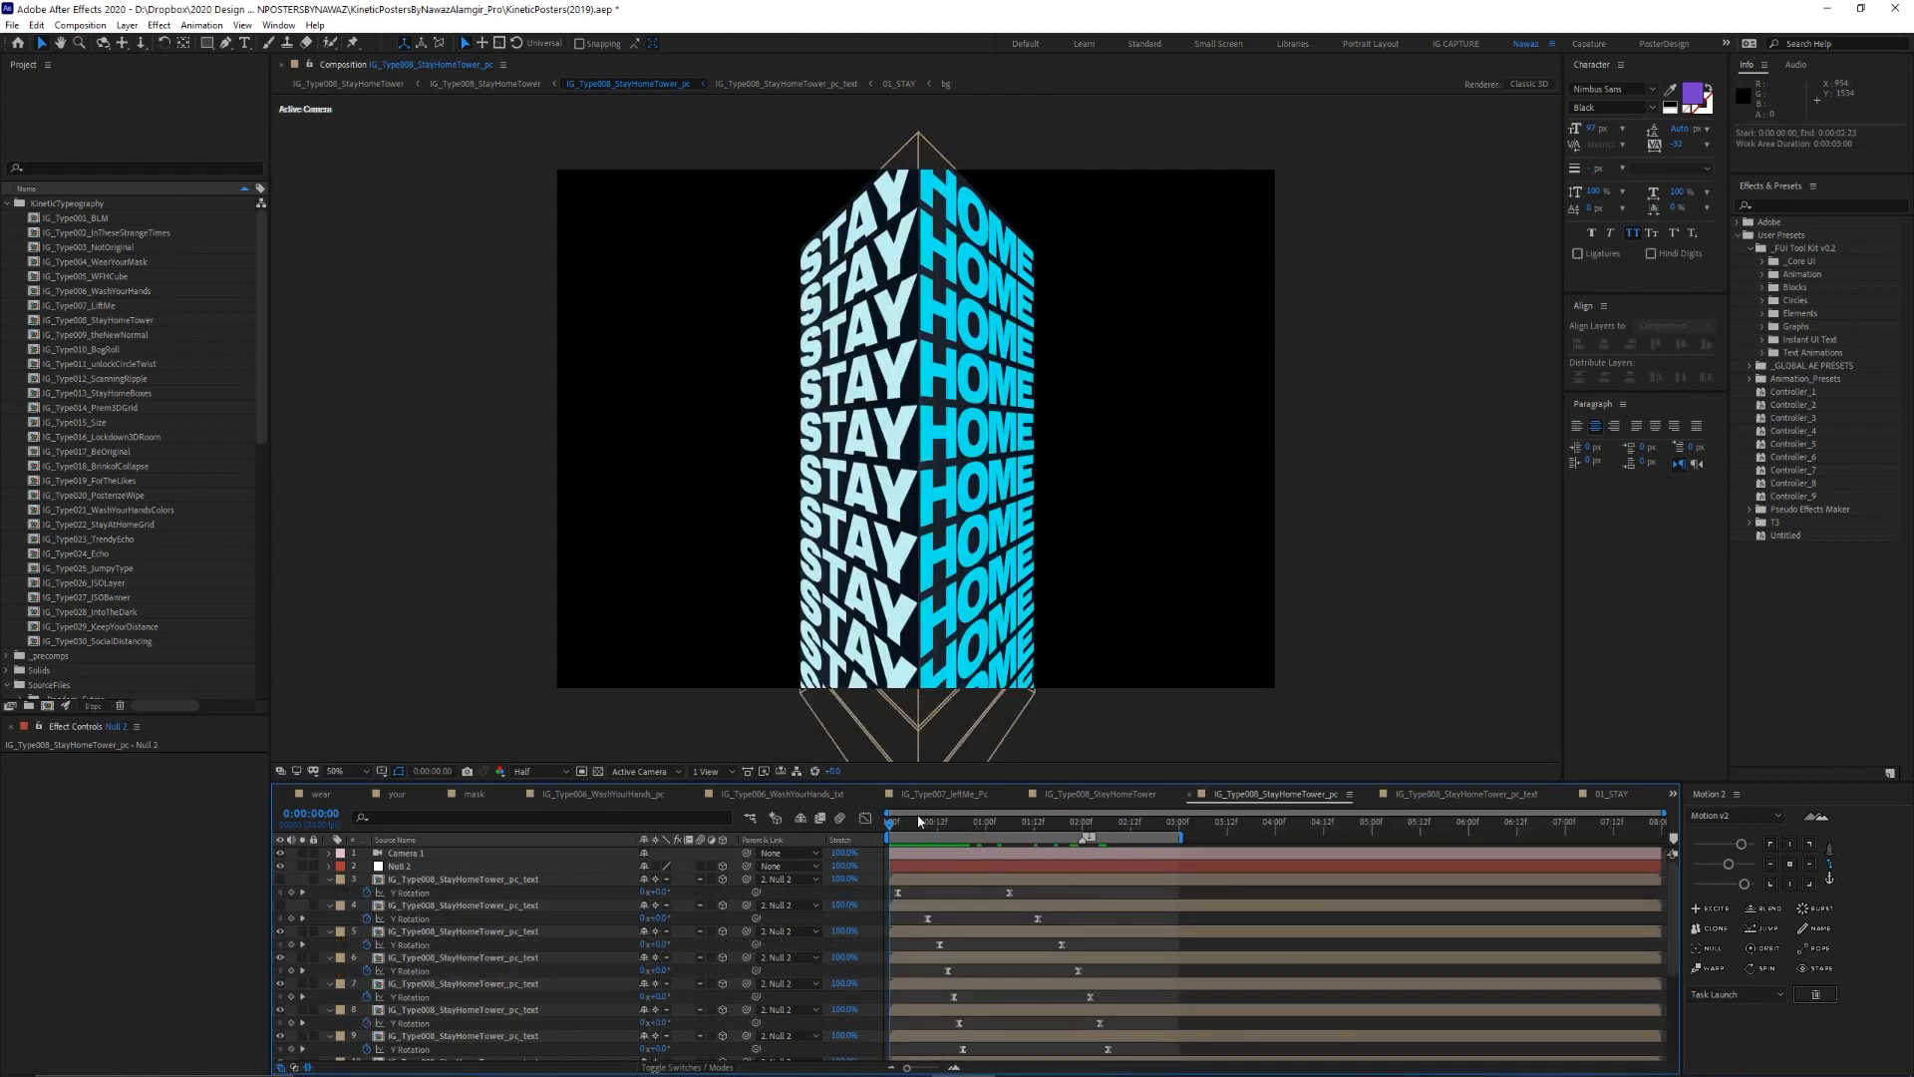
Scrub and play the tower's spin across the staggered Y Rotation keyframes of its layers
left_click_drag(925, 826, 1089, 835)
key("space")
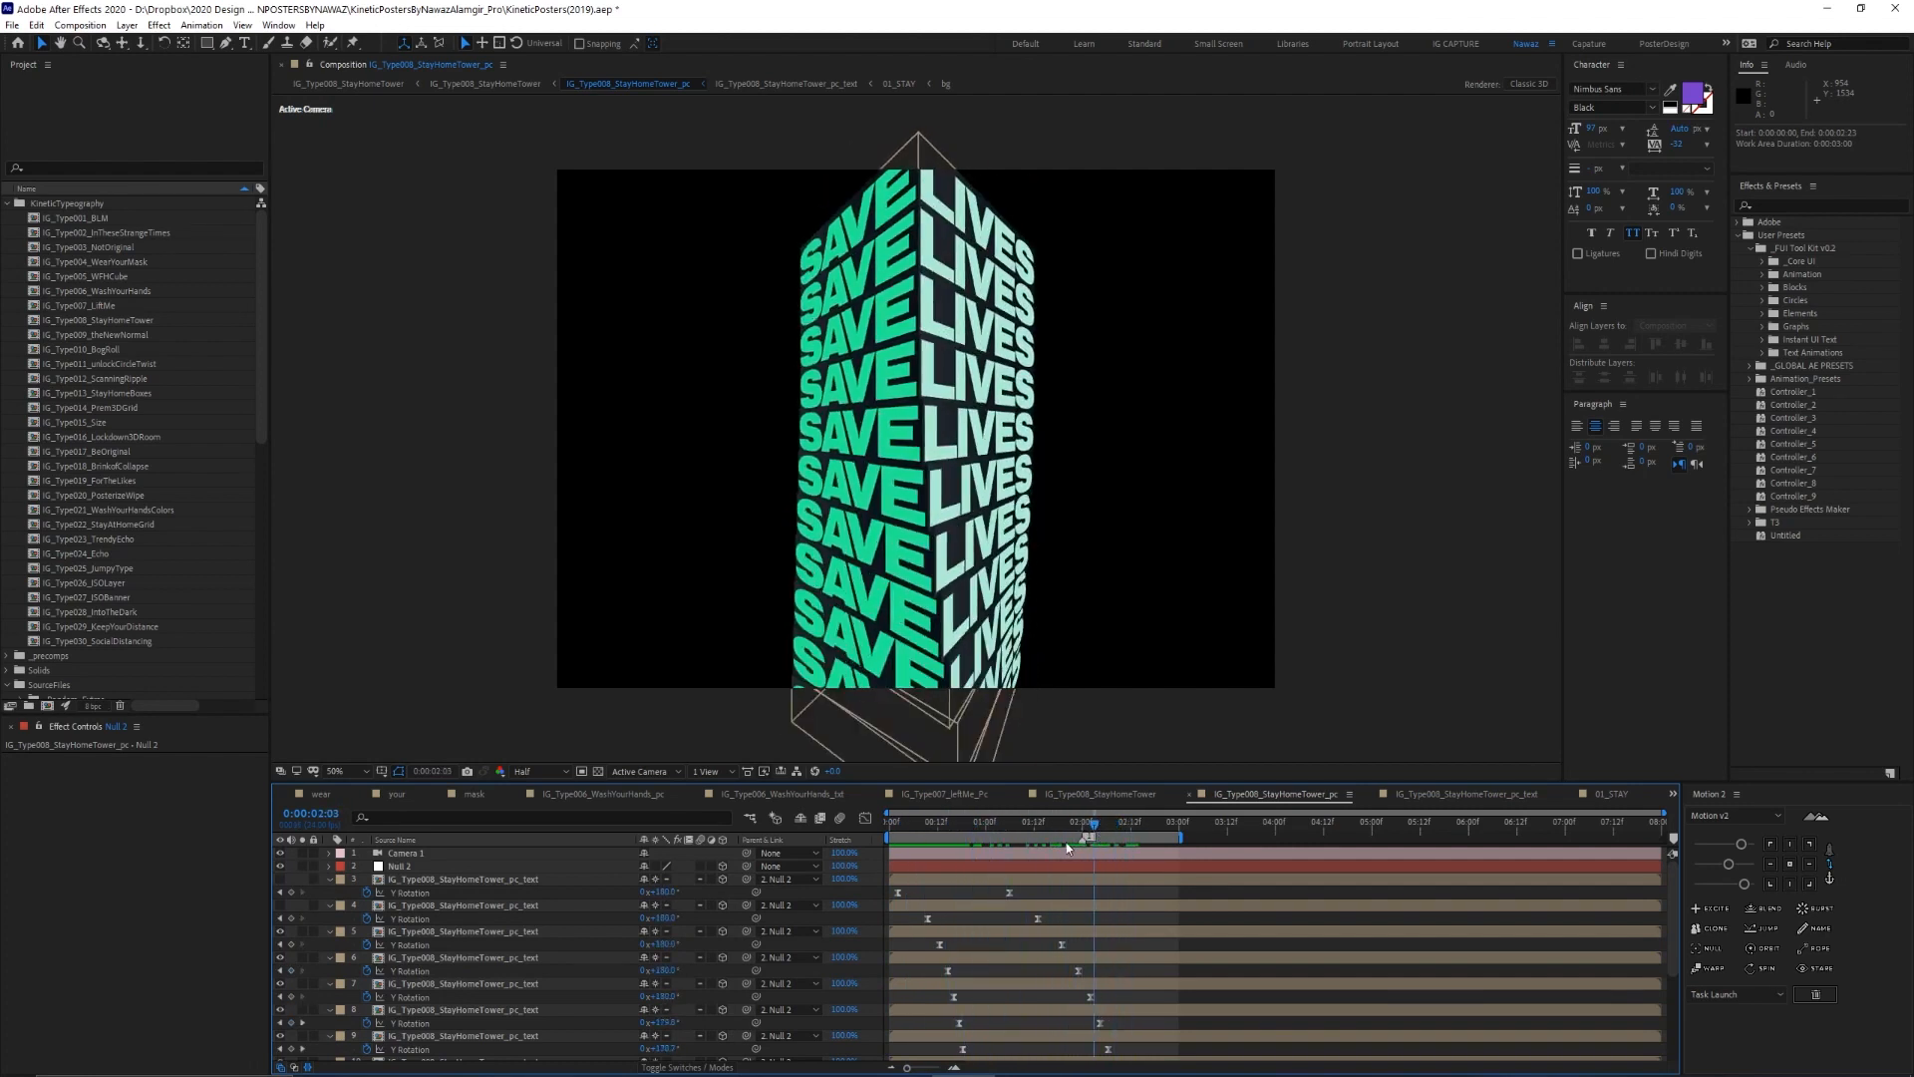
left_click(888, 847)
left_click_drag(942, 841, 1054, 847)
Open the IG_Type009_theNewNormal composition, select its nested text precomp layer and preview the animation
left_click(144, 337)
double_click(145, 337)
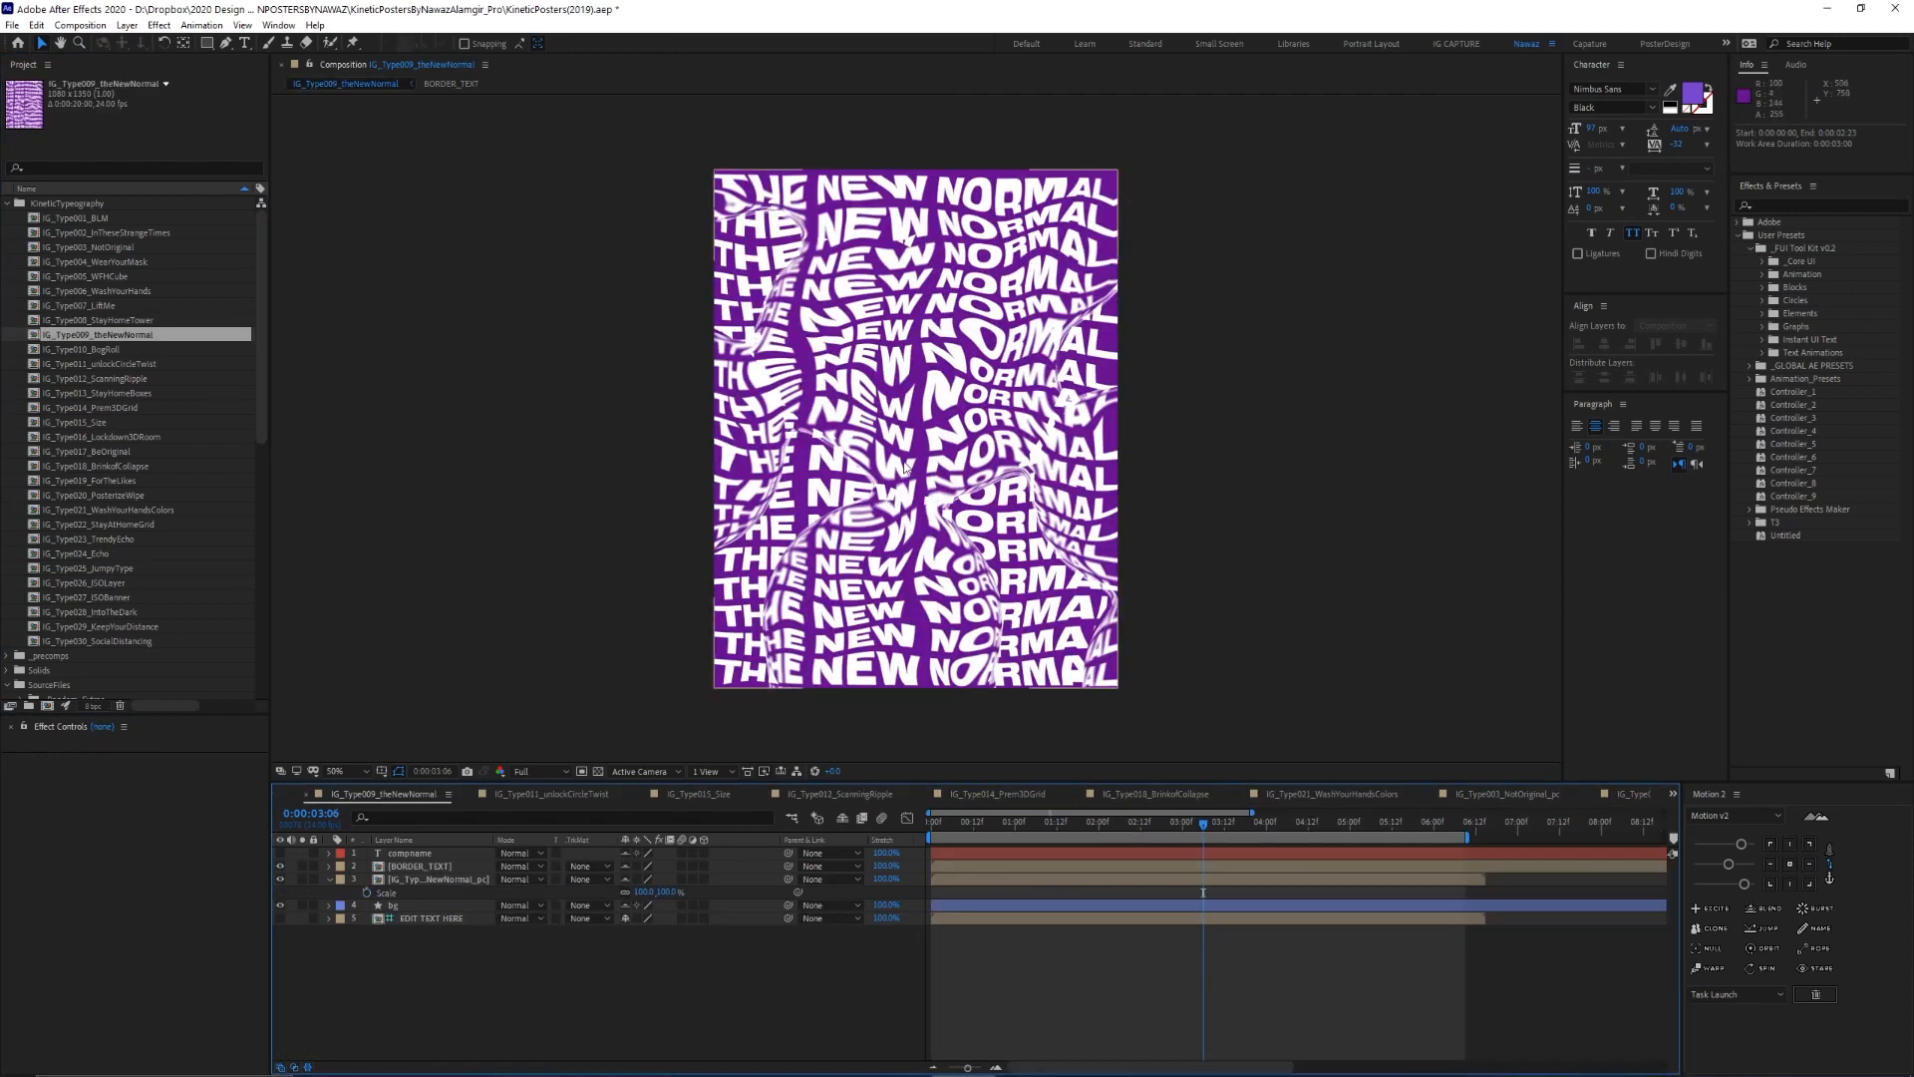
left_click(905, 467)
key("space")
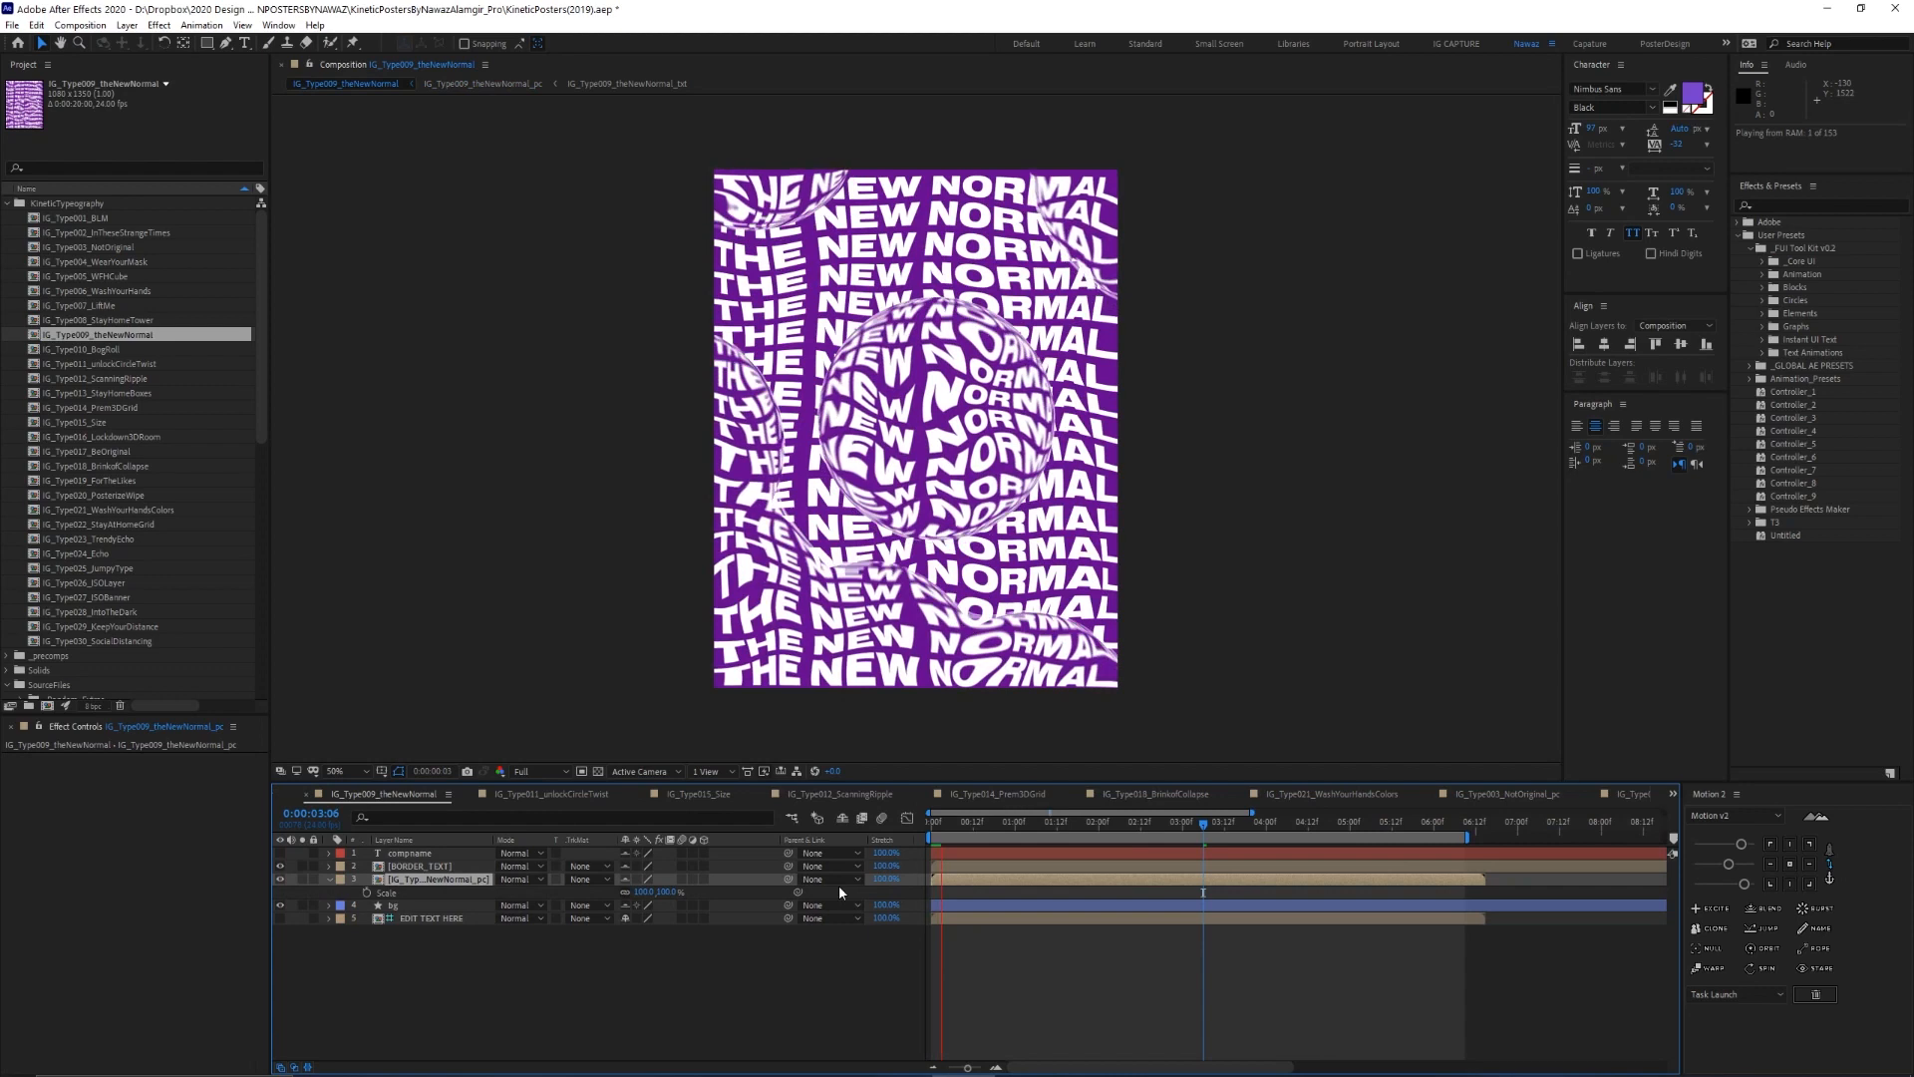
key("space")
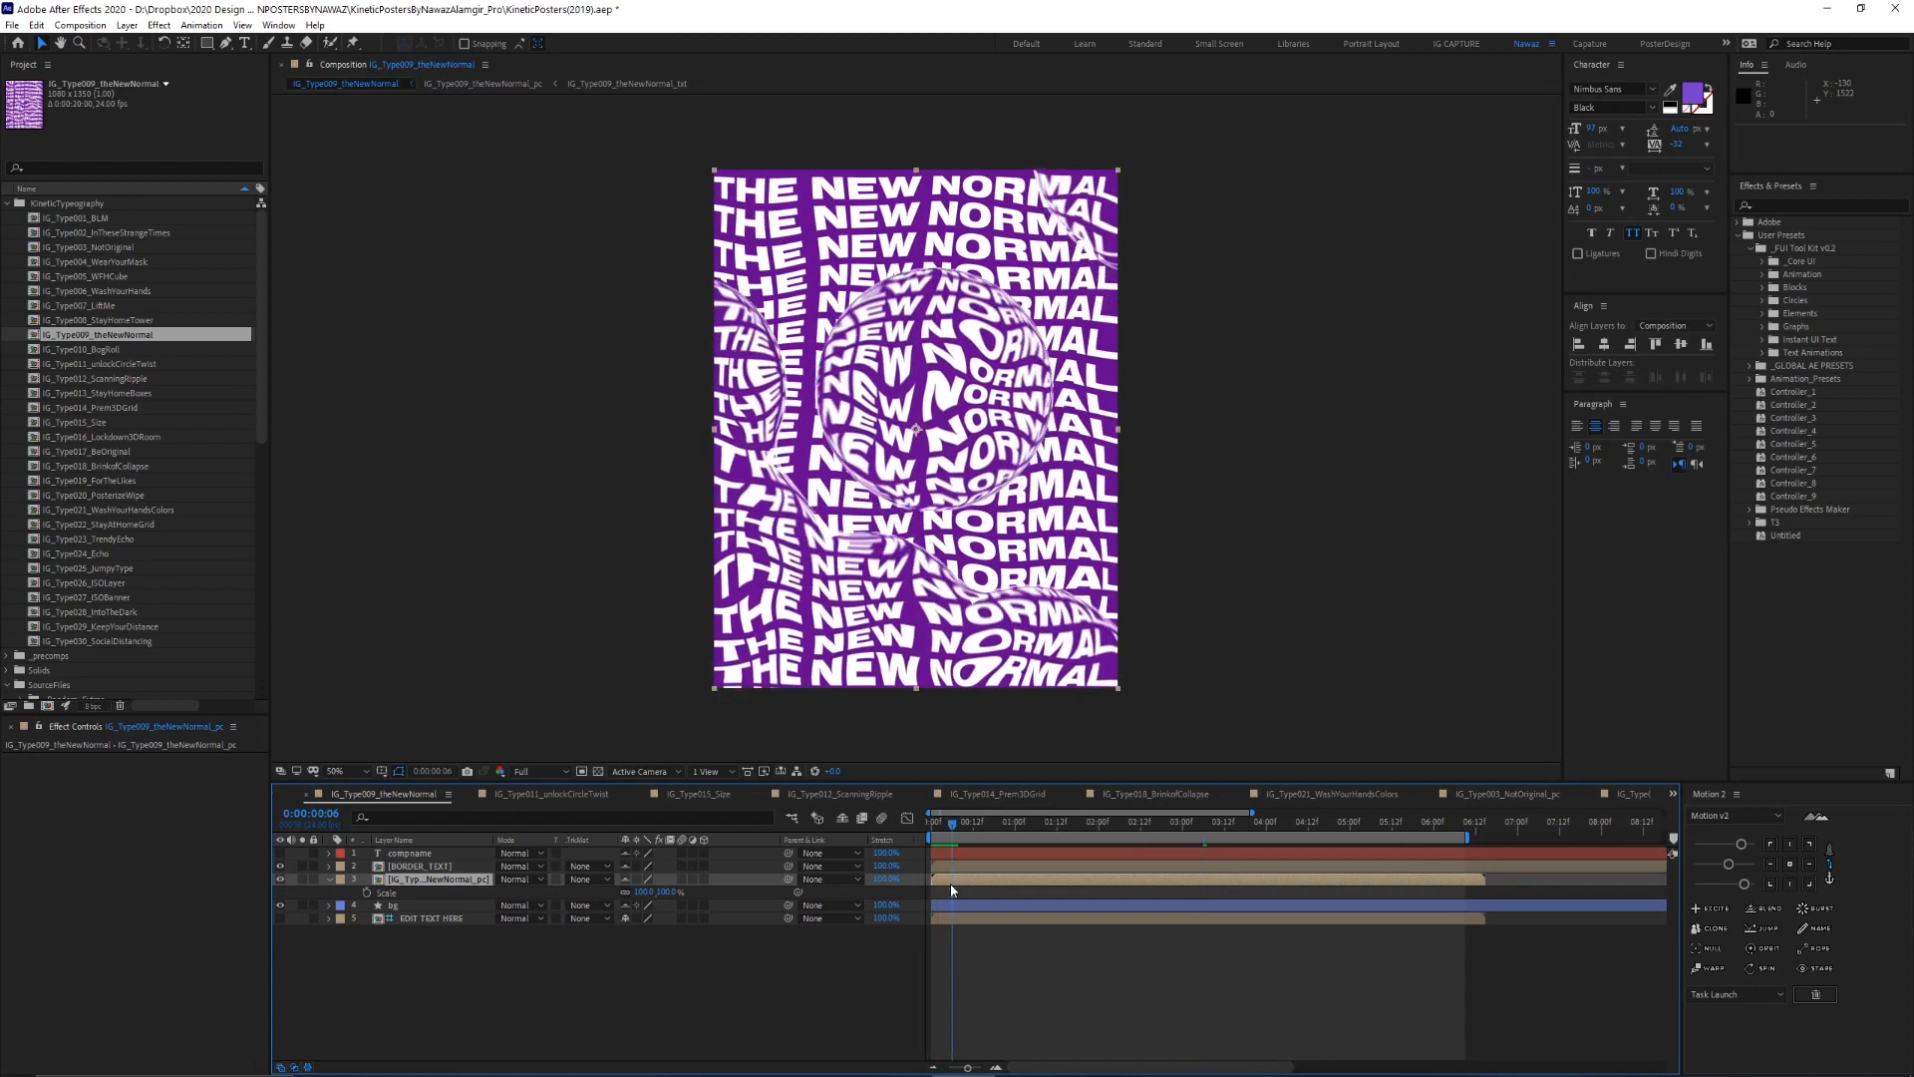
Open the nested precomps down to the THE NEW NORMAL text layer and toggle its CC RepeTile effect off and on
double_click(436, 881)
double_click(428, 872)
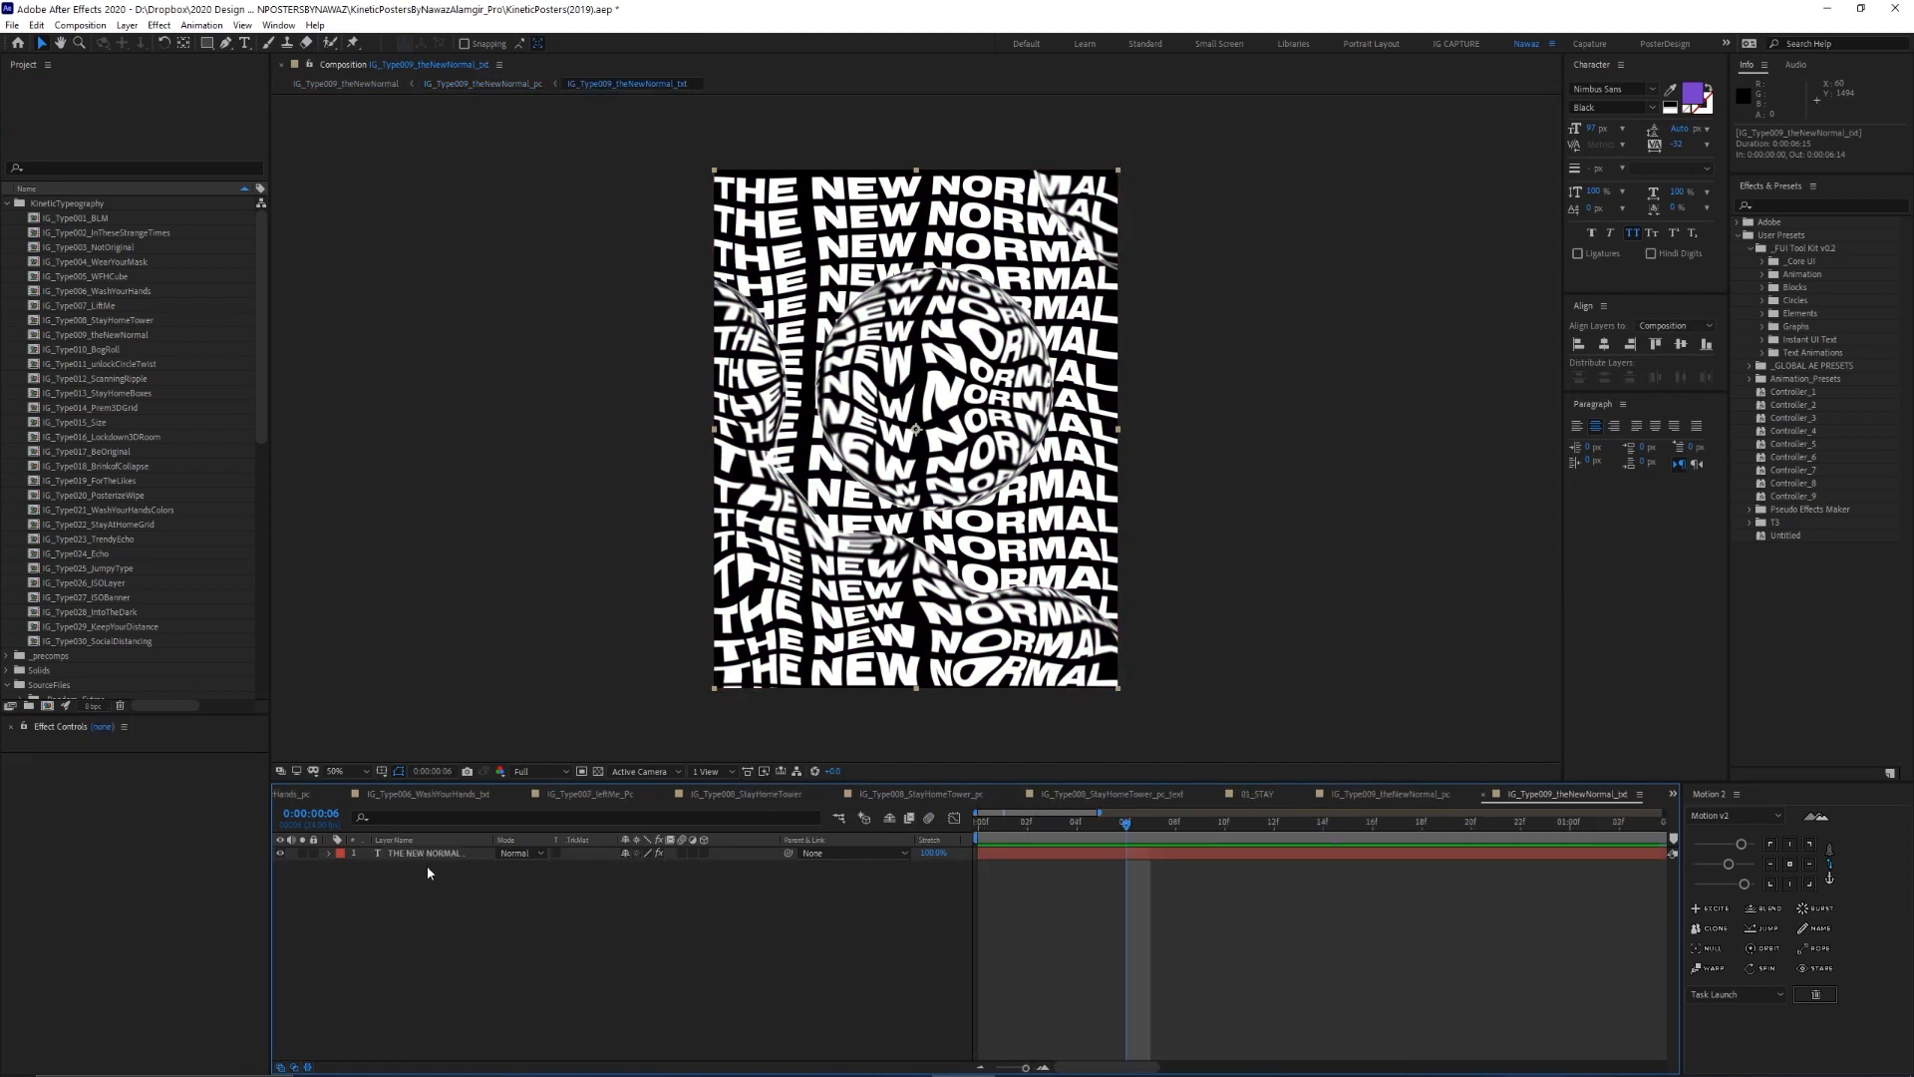
left_click(428, 855)
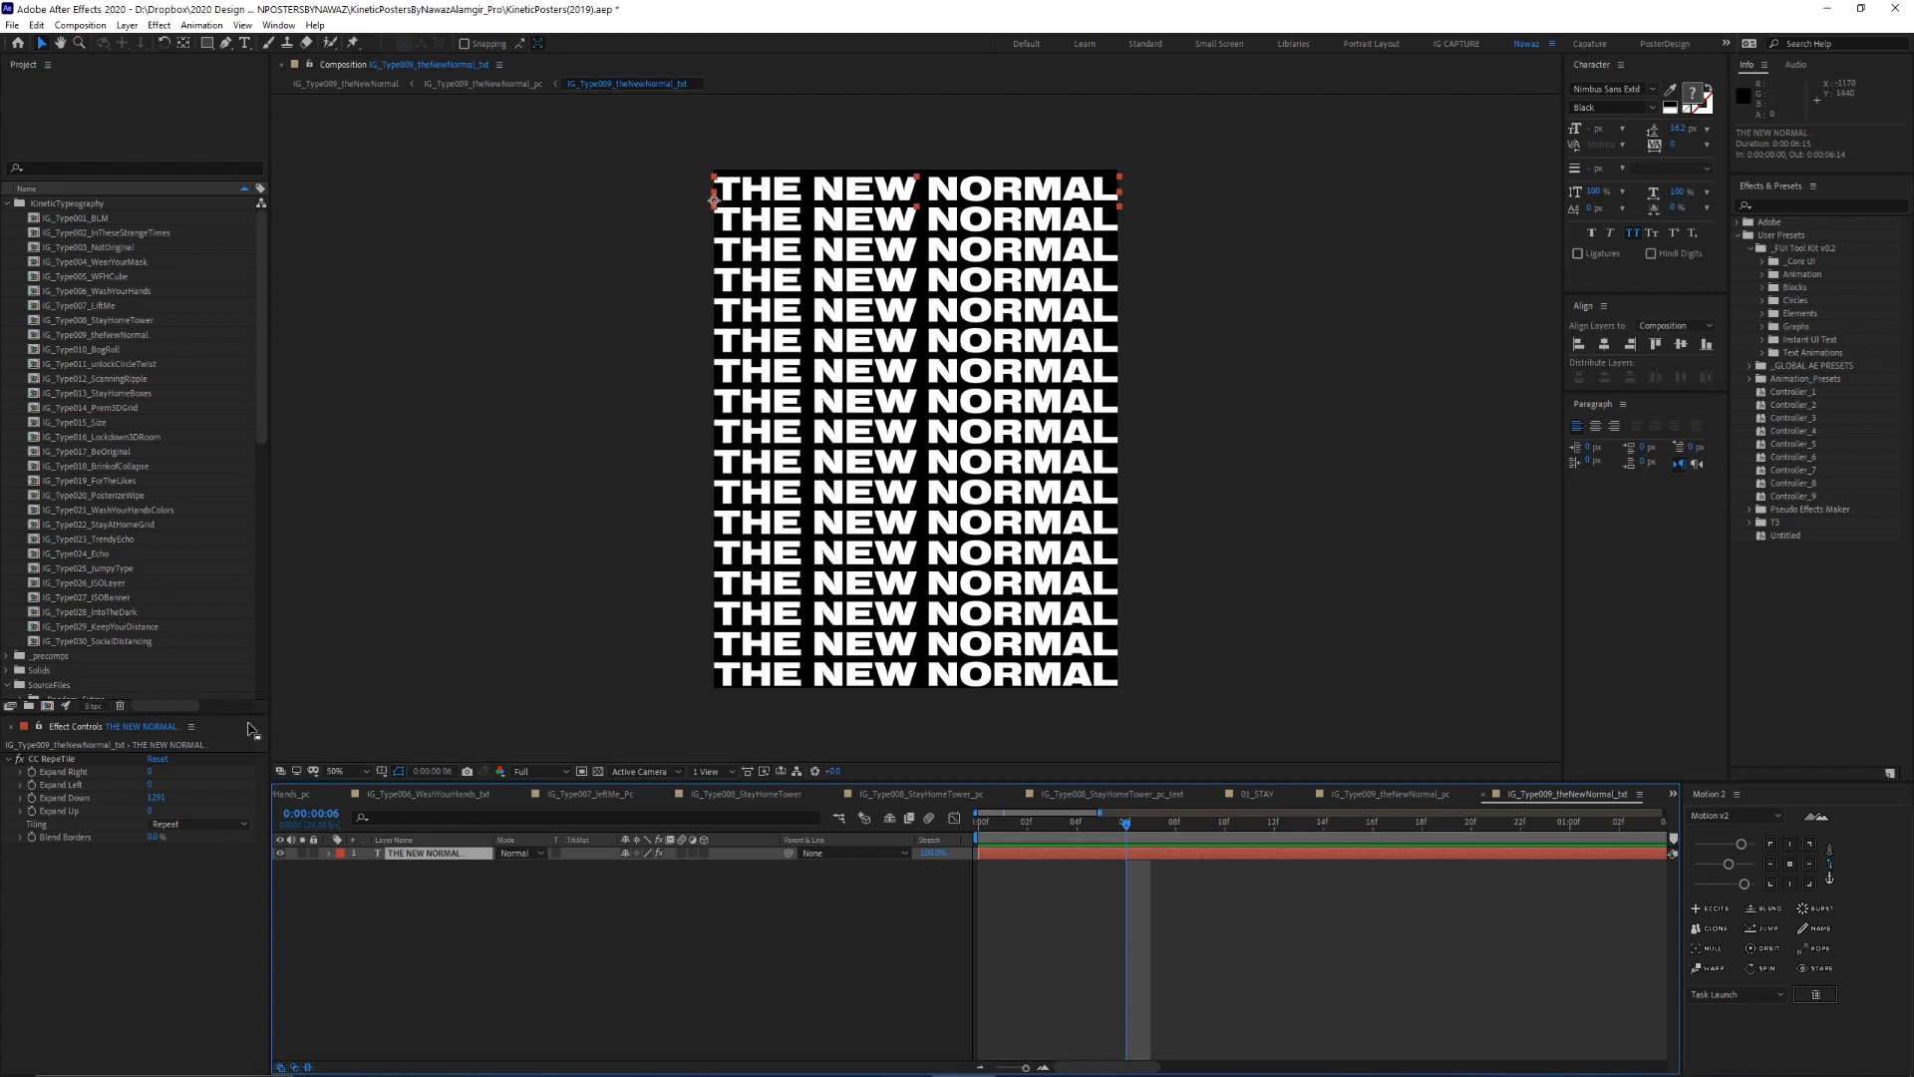
left_click(17, 759)
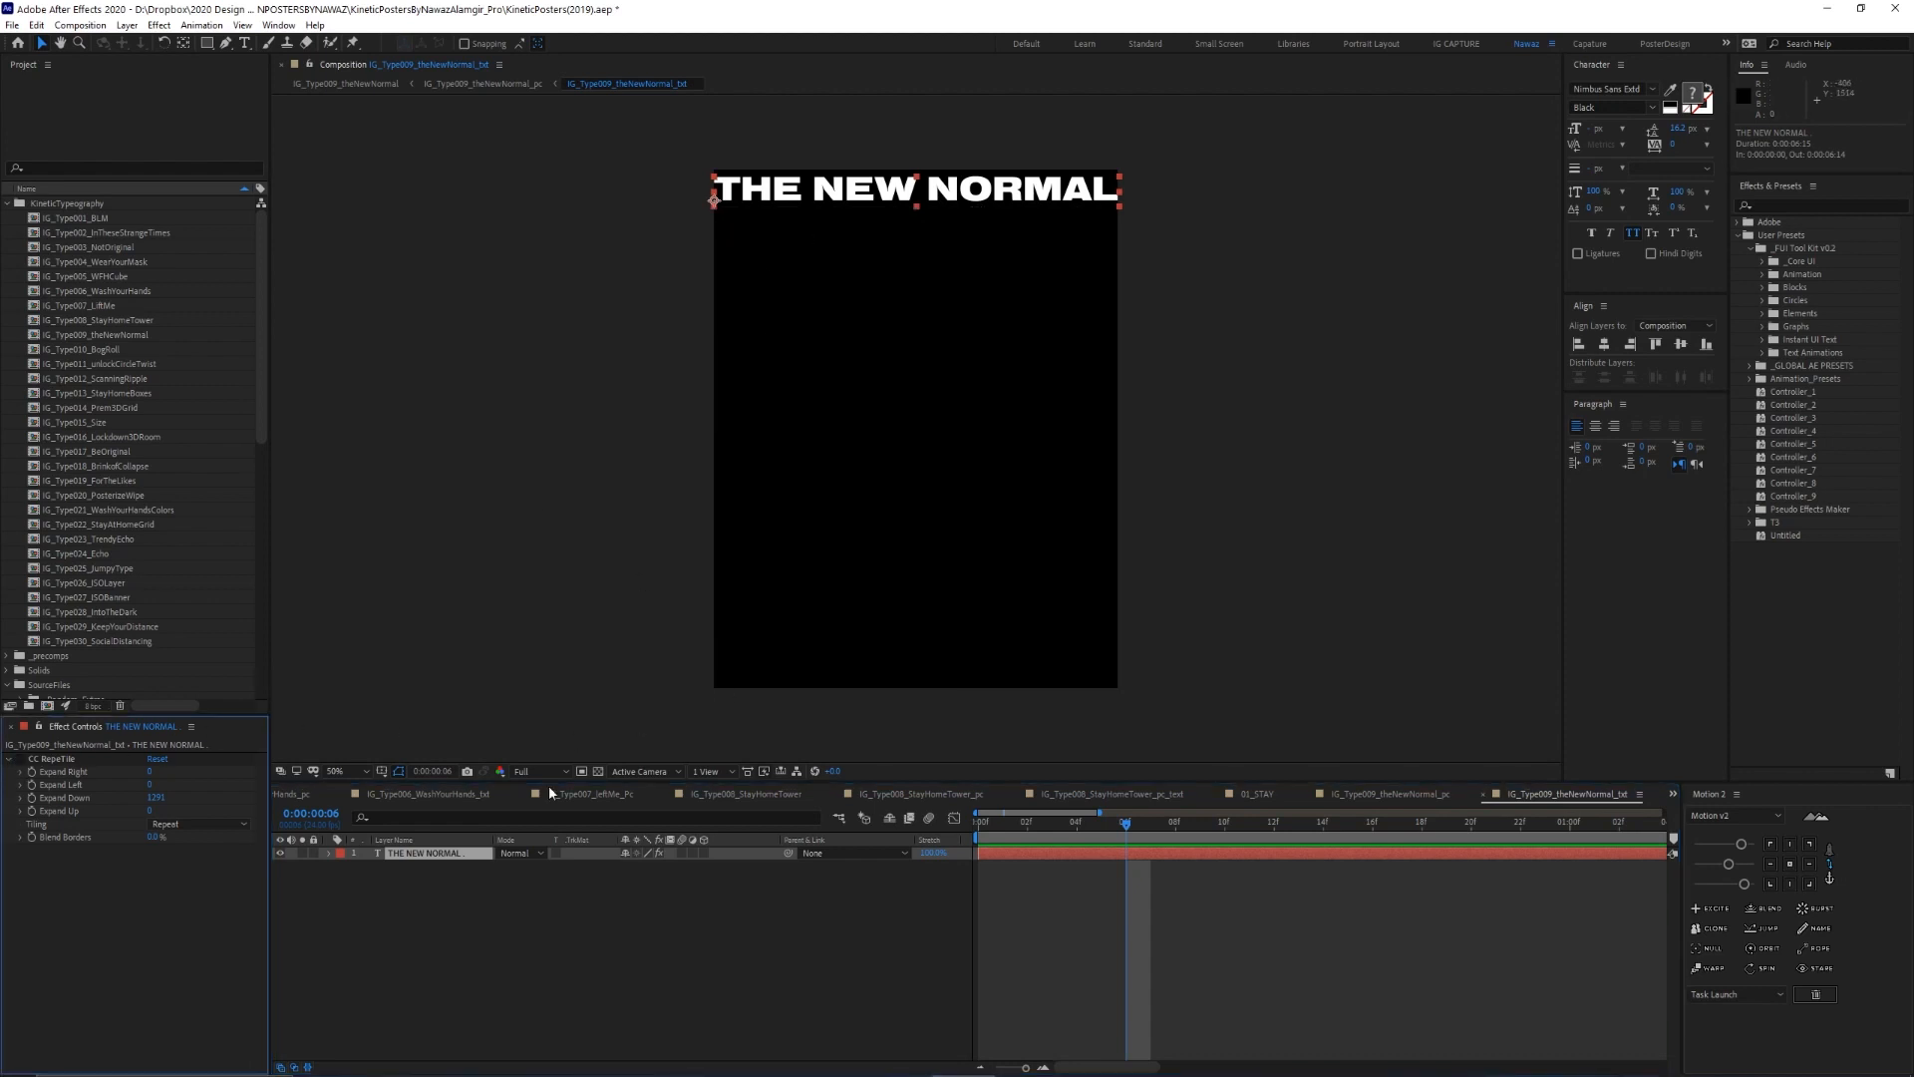
left_click(17, 759)
Try a lower CC RepeTile Expand Down value on the THE NEW NORMAL text layer and undo the change
left_click_drag(156, 797, 2, 797)
mouse_move(157, 798)
left_mouse_down()
mouse_move(20, 797)
mouse_move(138, 785)
left_mouse_up()
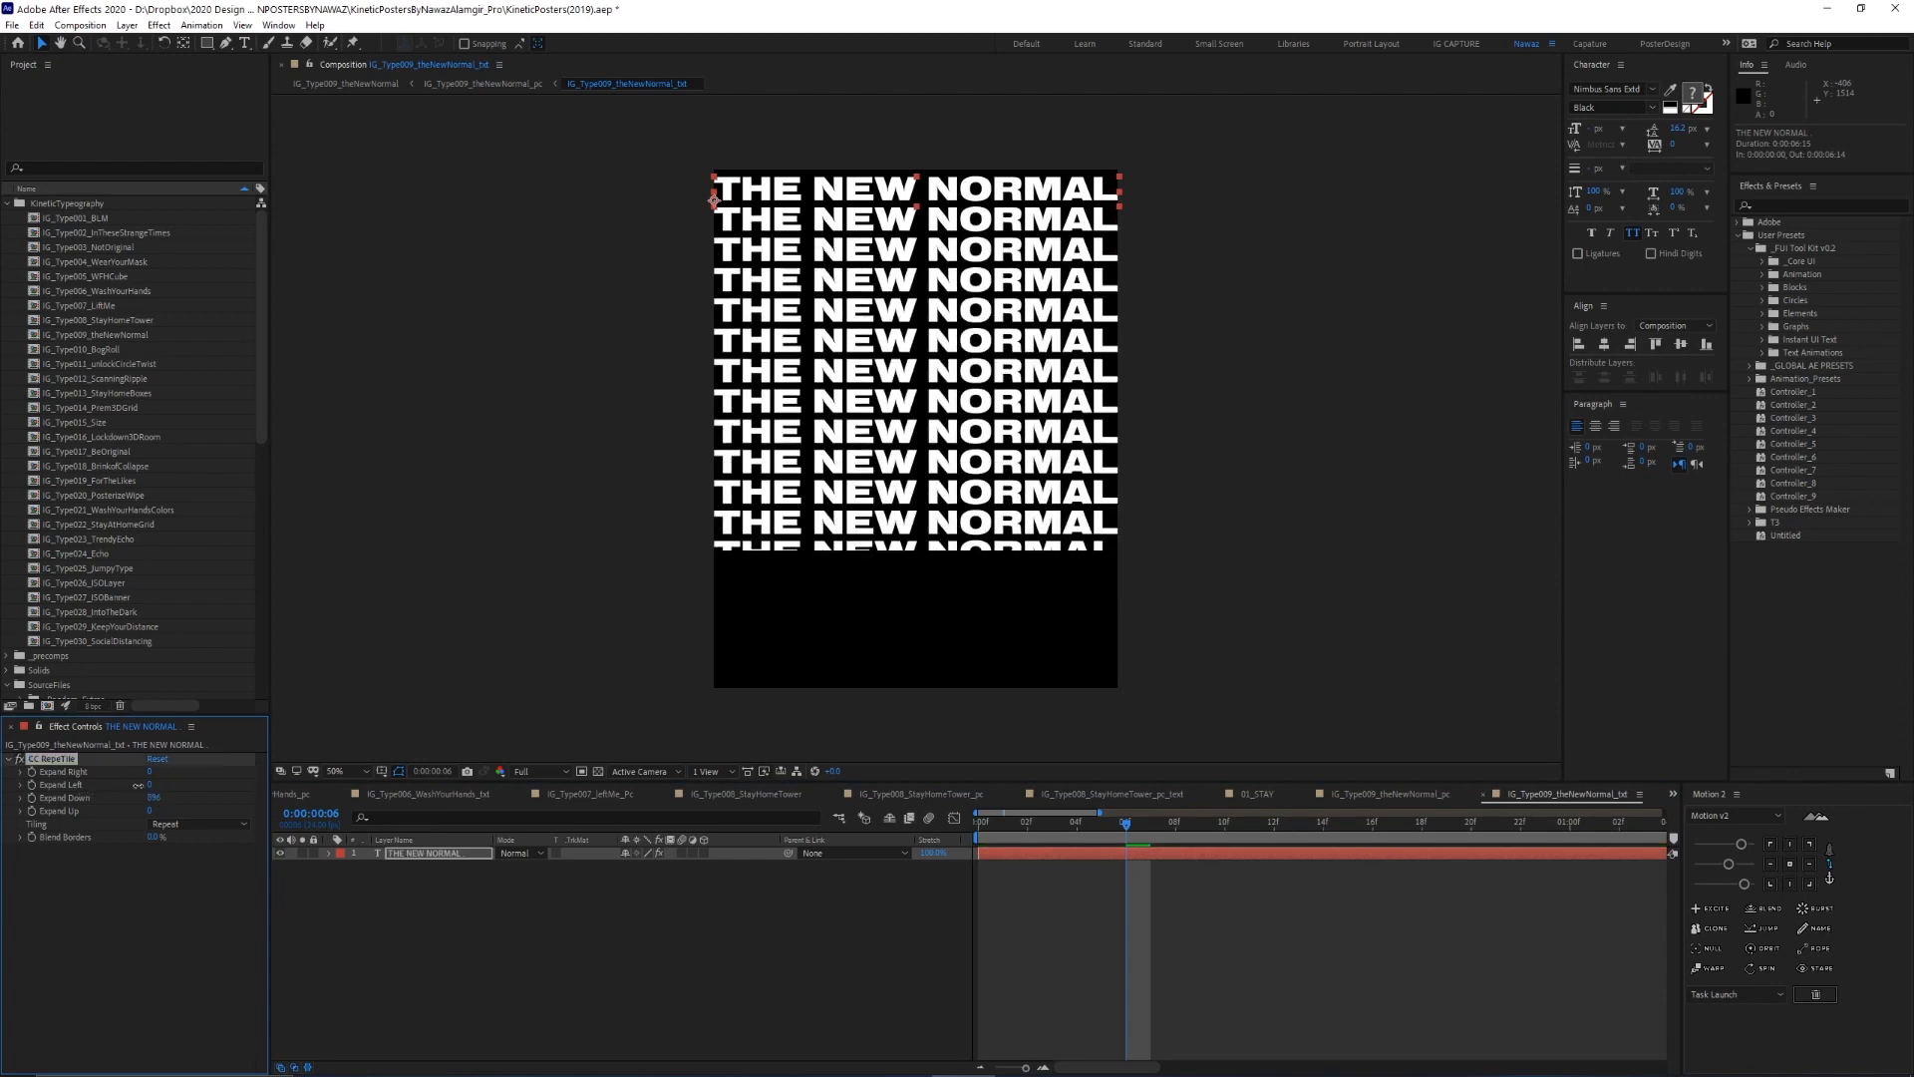
key("ctrl+z")
key("ctrl+z")
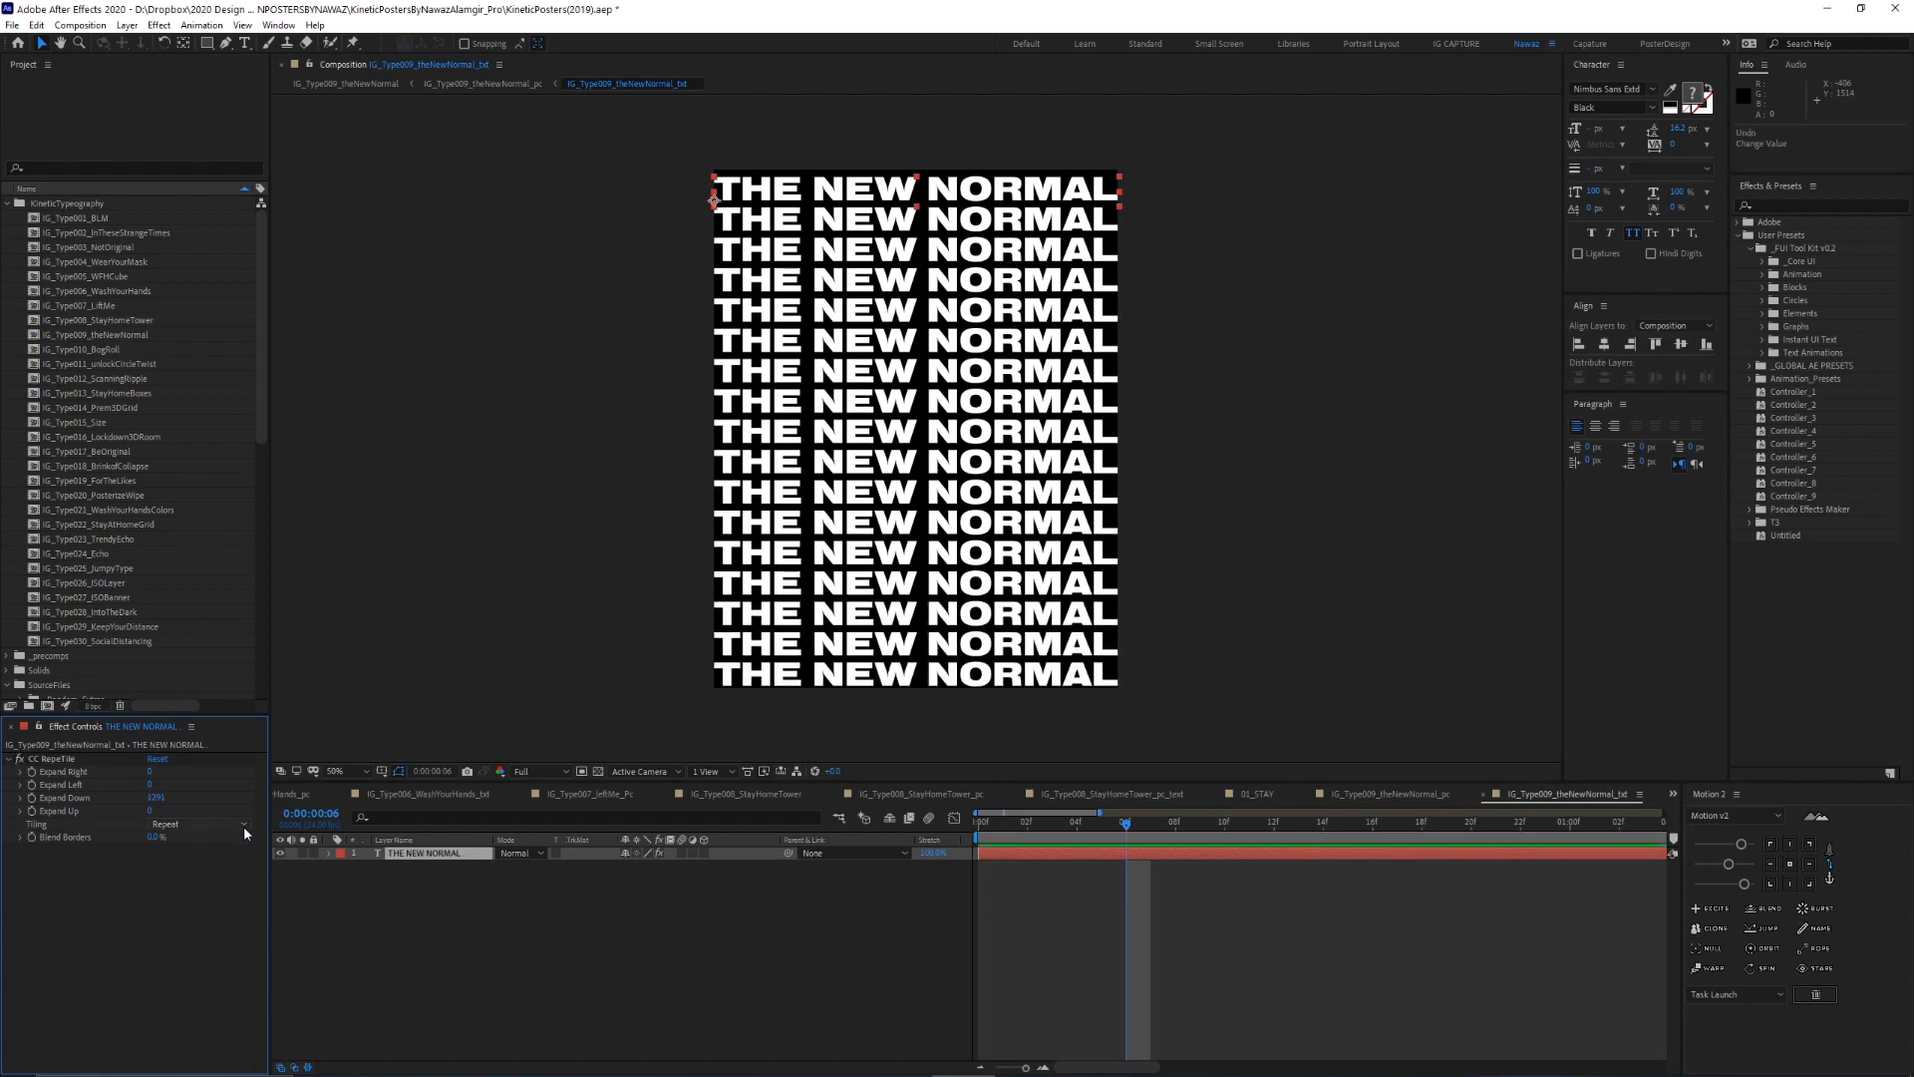
In IG_Type009_theNewNormal_pc, expand Turbulent Displace and toggle it off and on, then show the text precomp on layer 4
left_click(1389, 793)
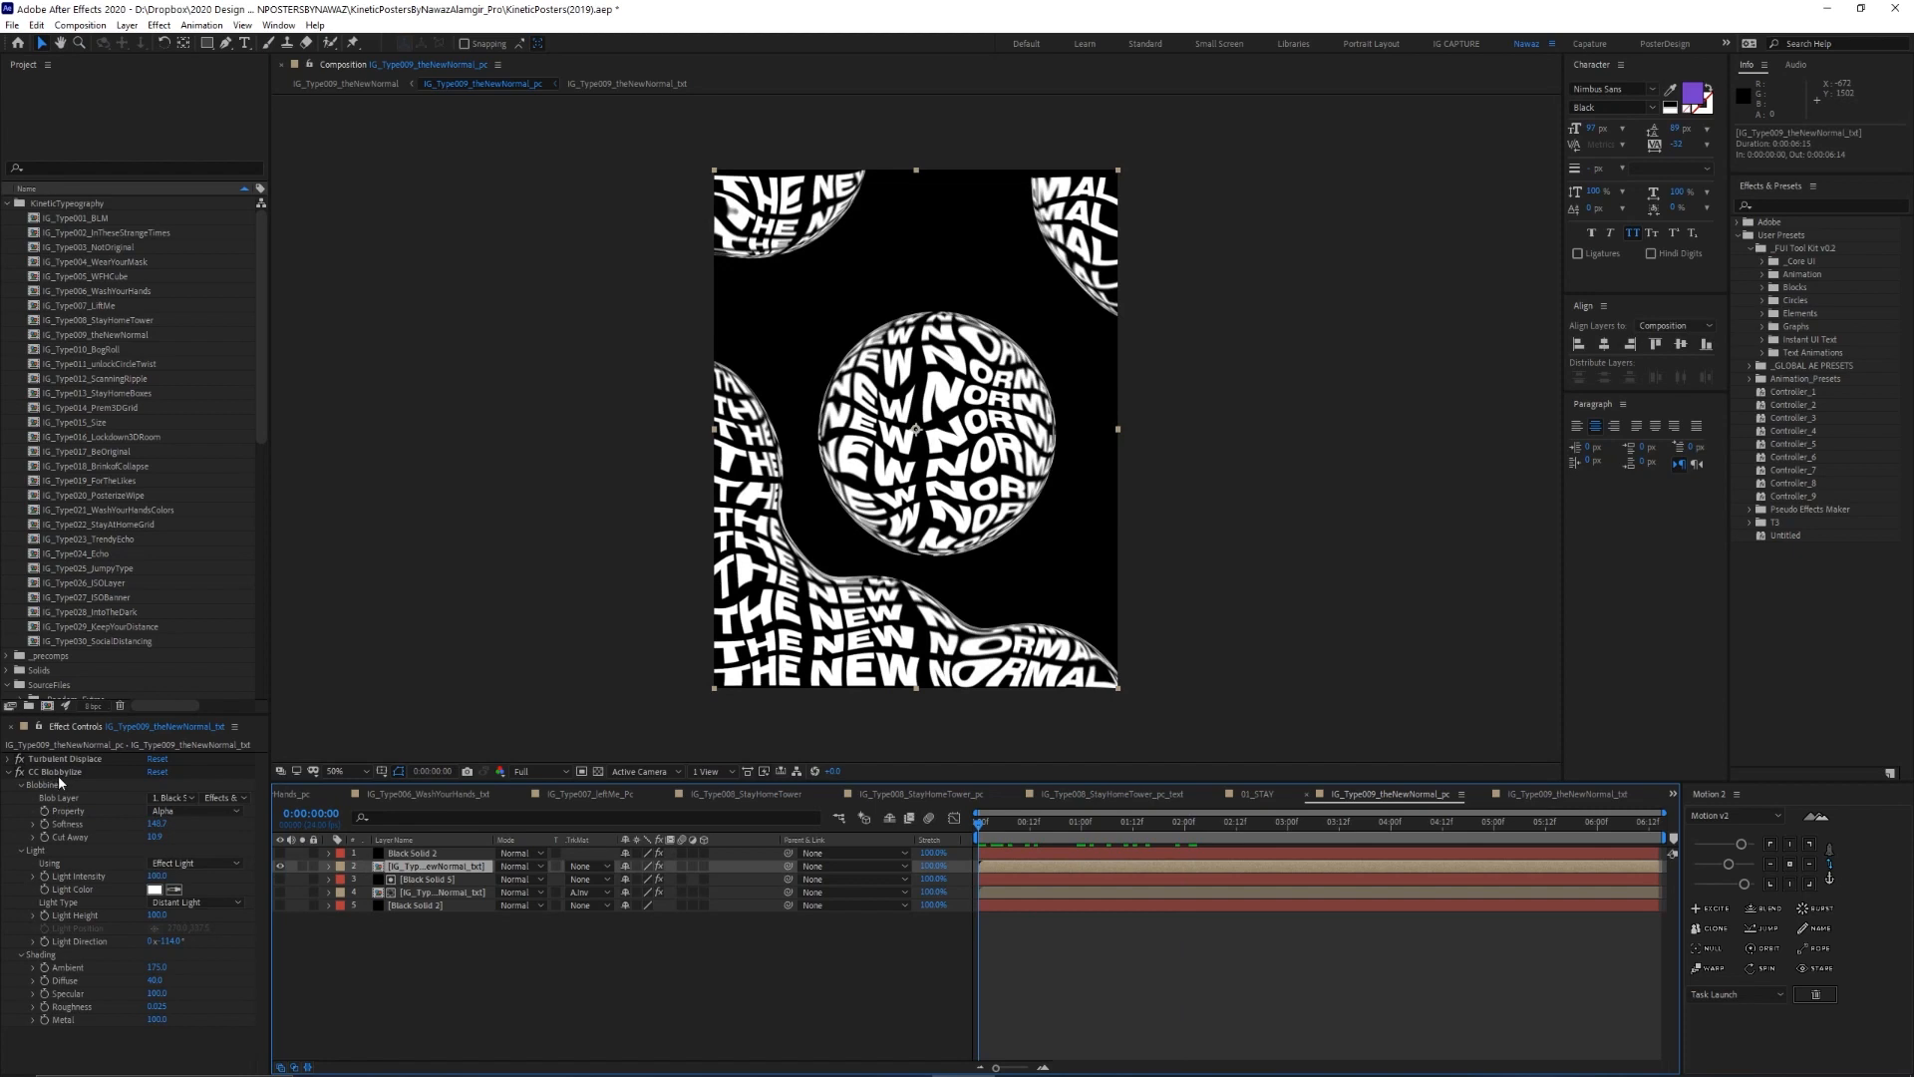
left_click(8, 758)
left_click(17, 760)
left_click(17, 759)
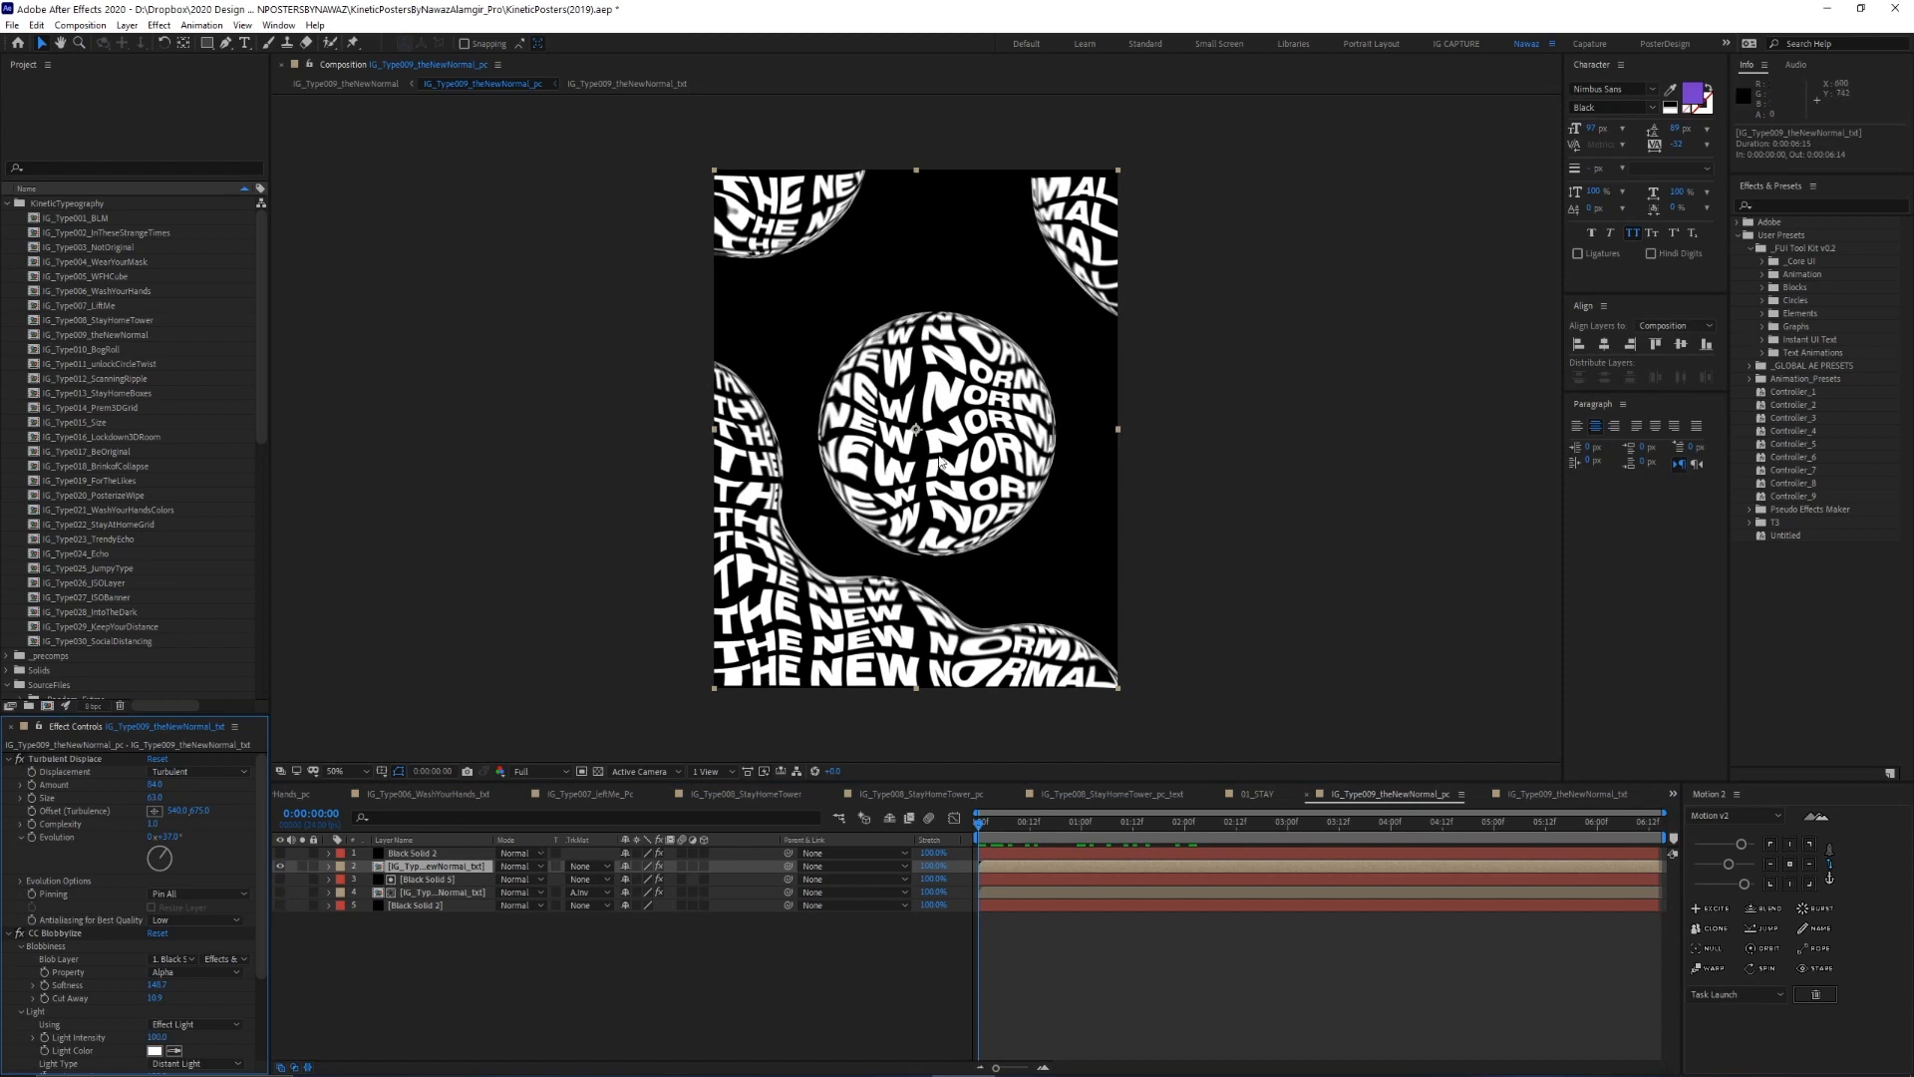
left_click(280, 893)
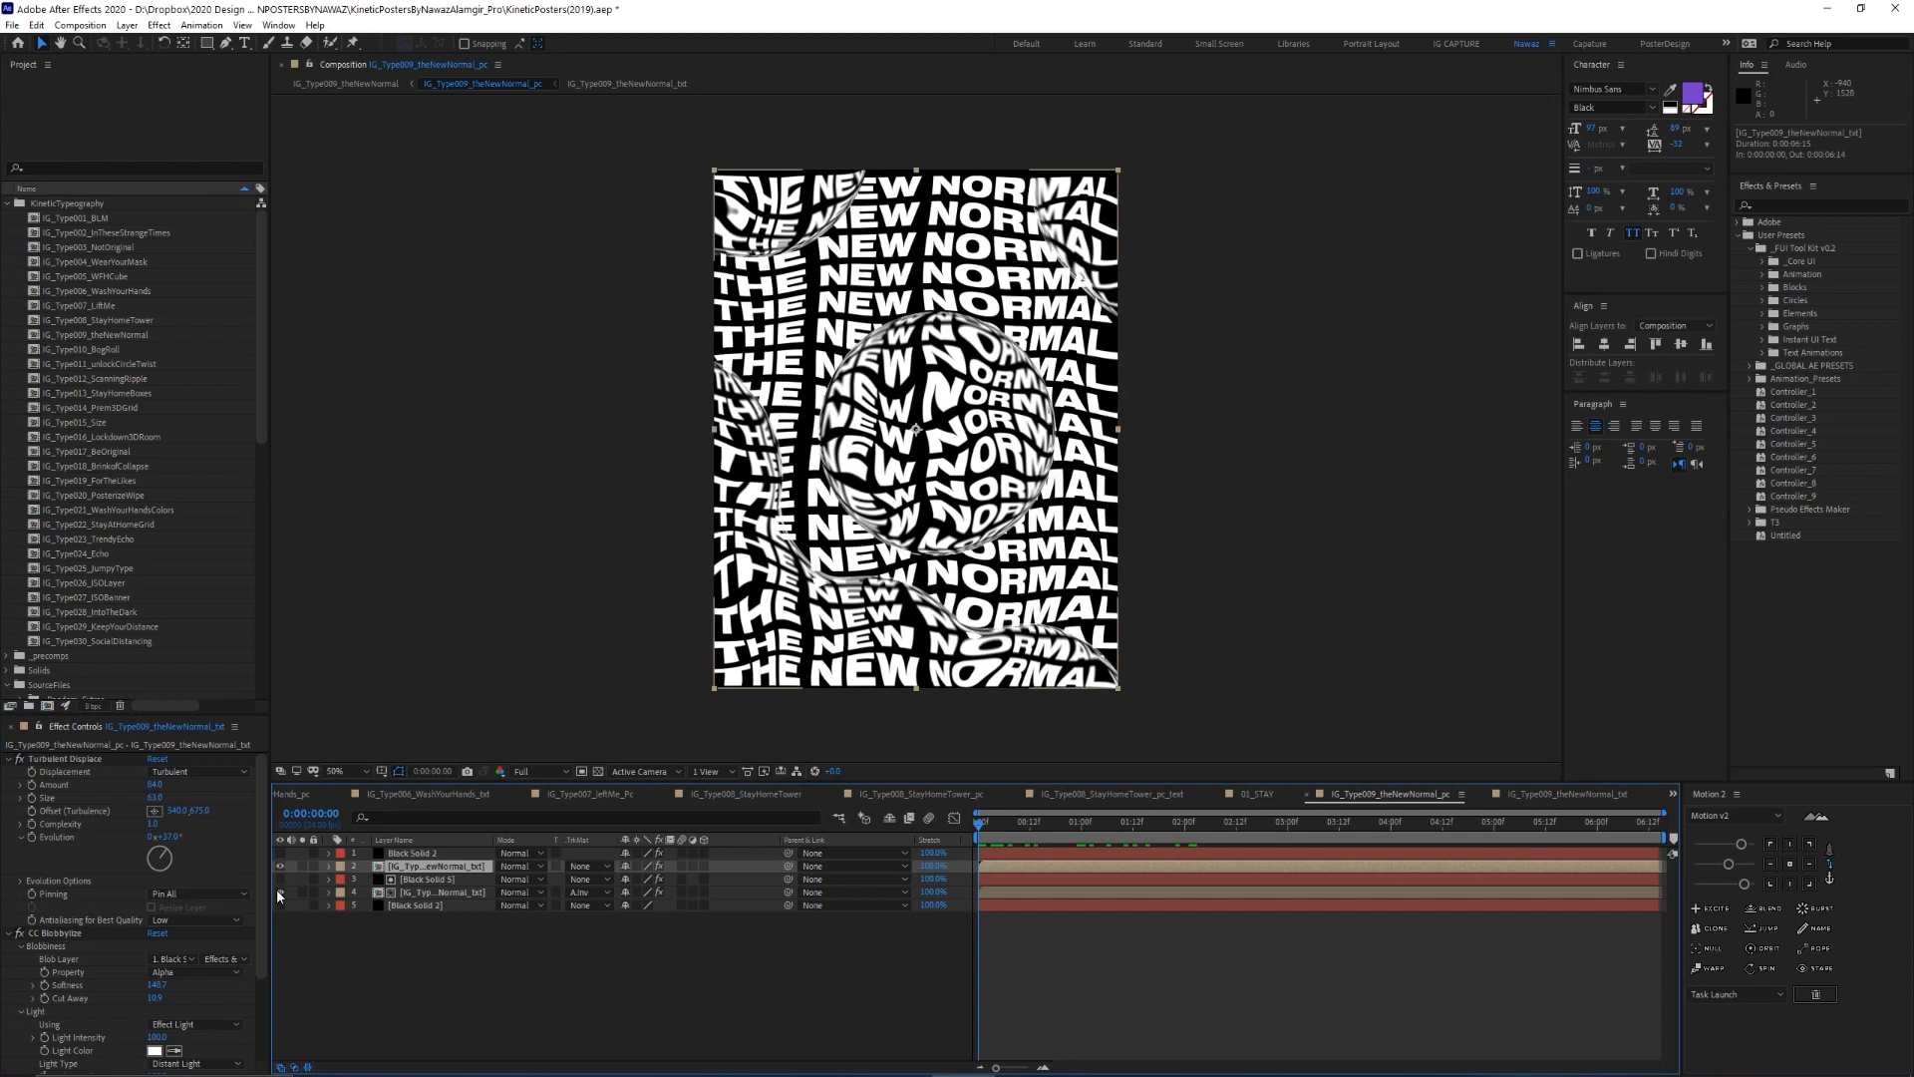
left_click_drag(1007, 835, 782, 809)
Open the IG_Type013_StayHomeBoxes composition, preview its animation, and locate the 01_stay and Side all precomp layers
double_click(98, 392)
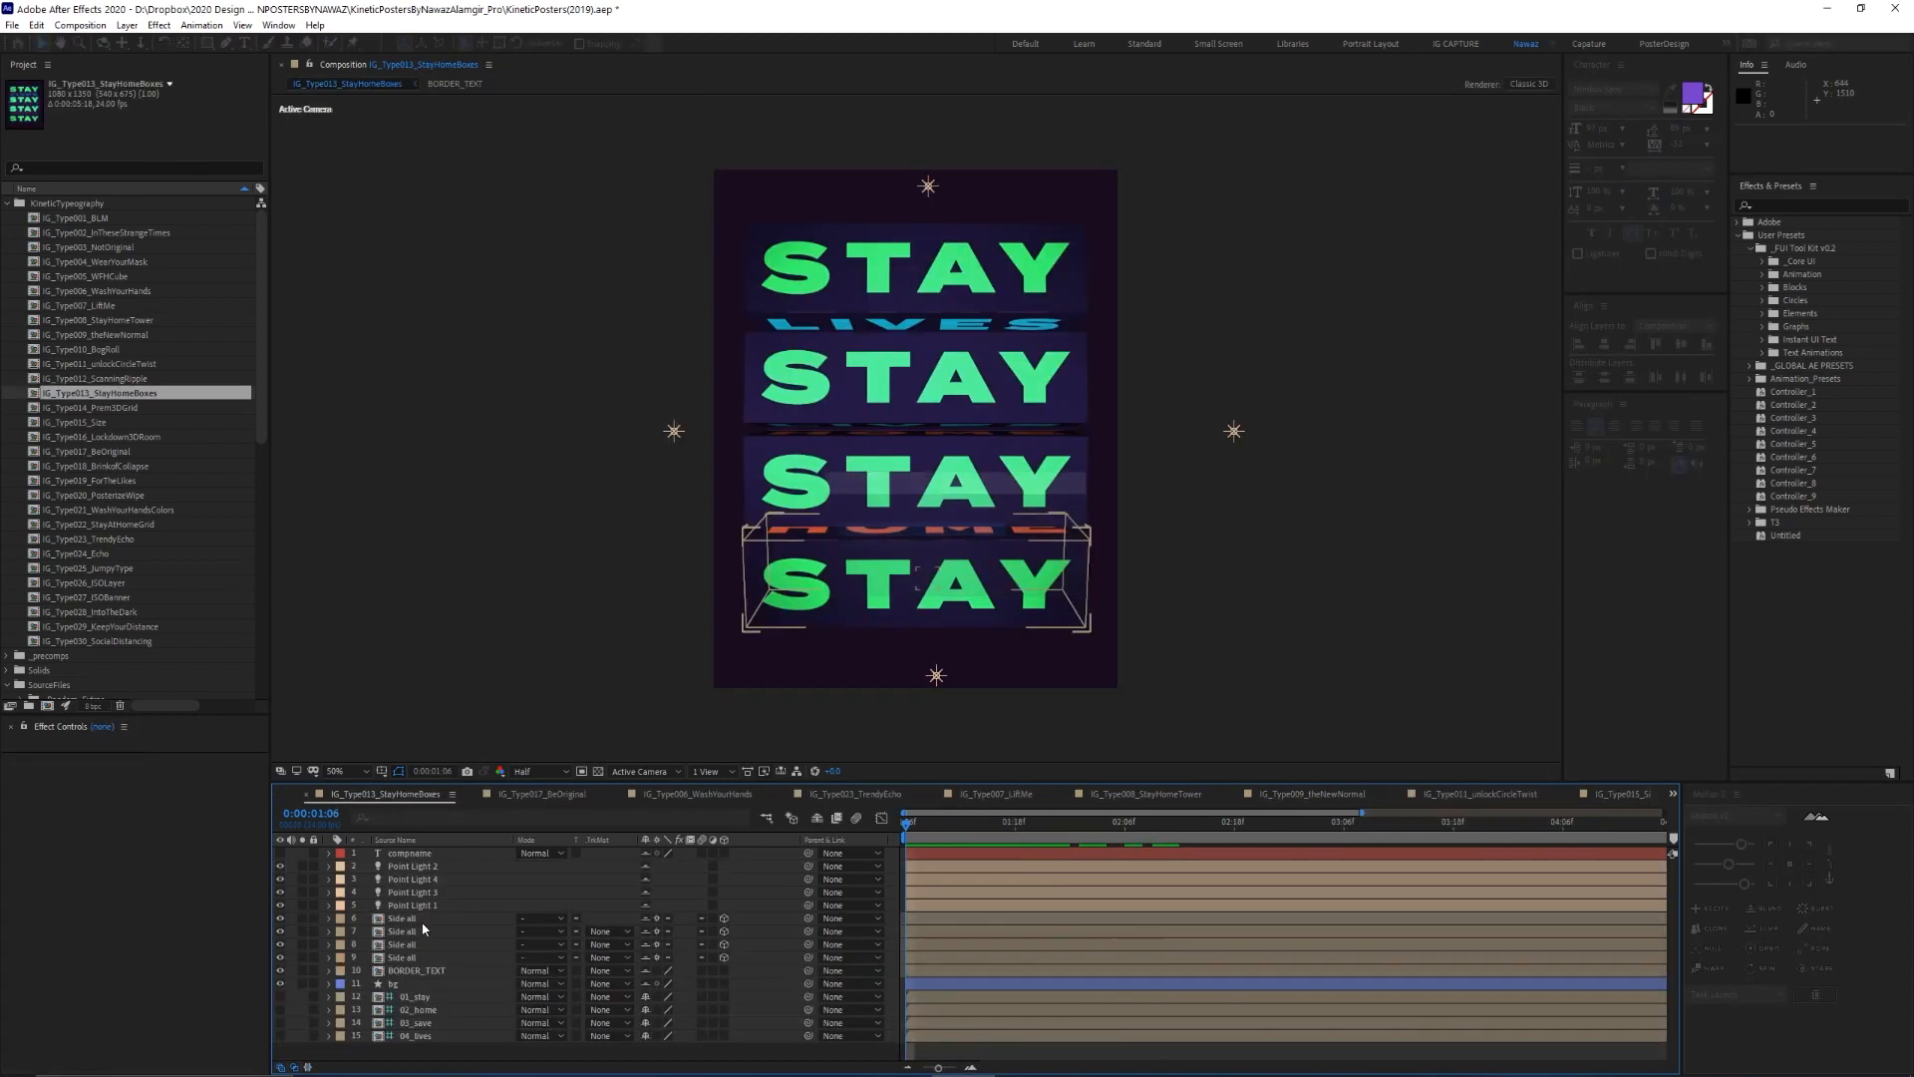
key("space")
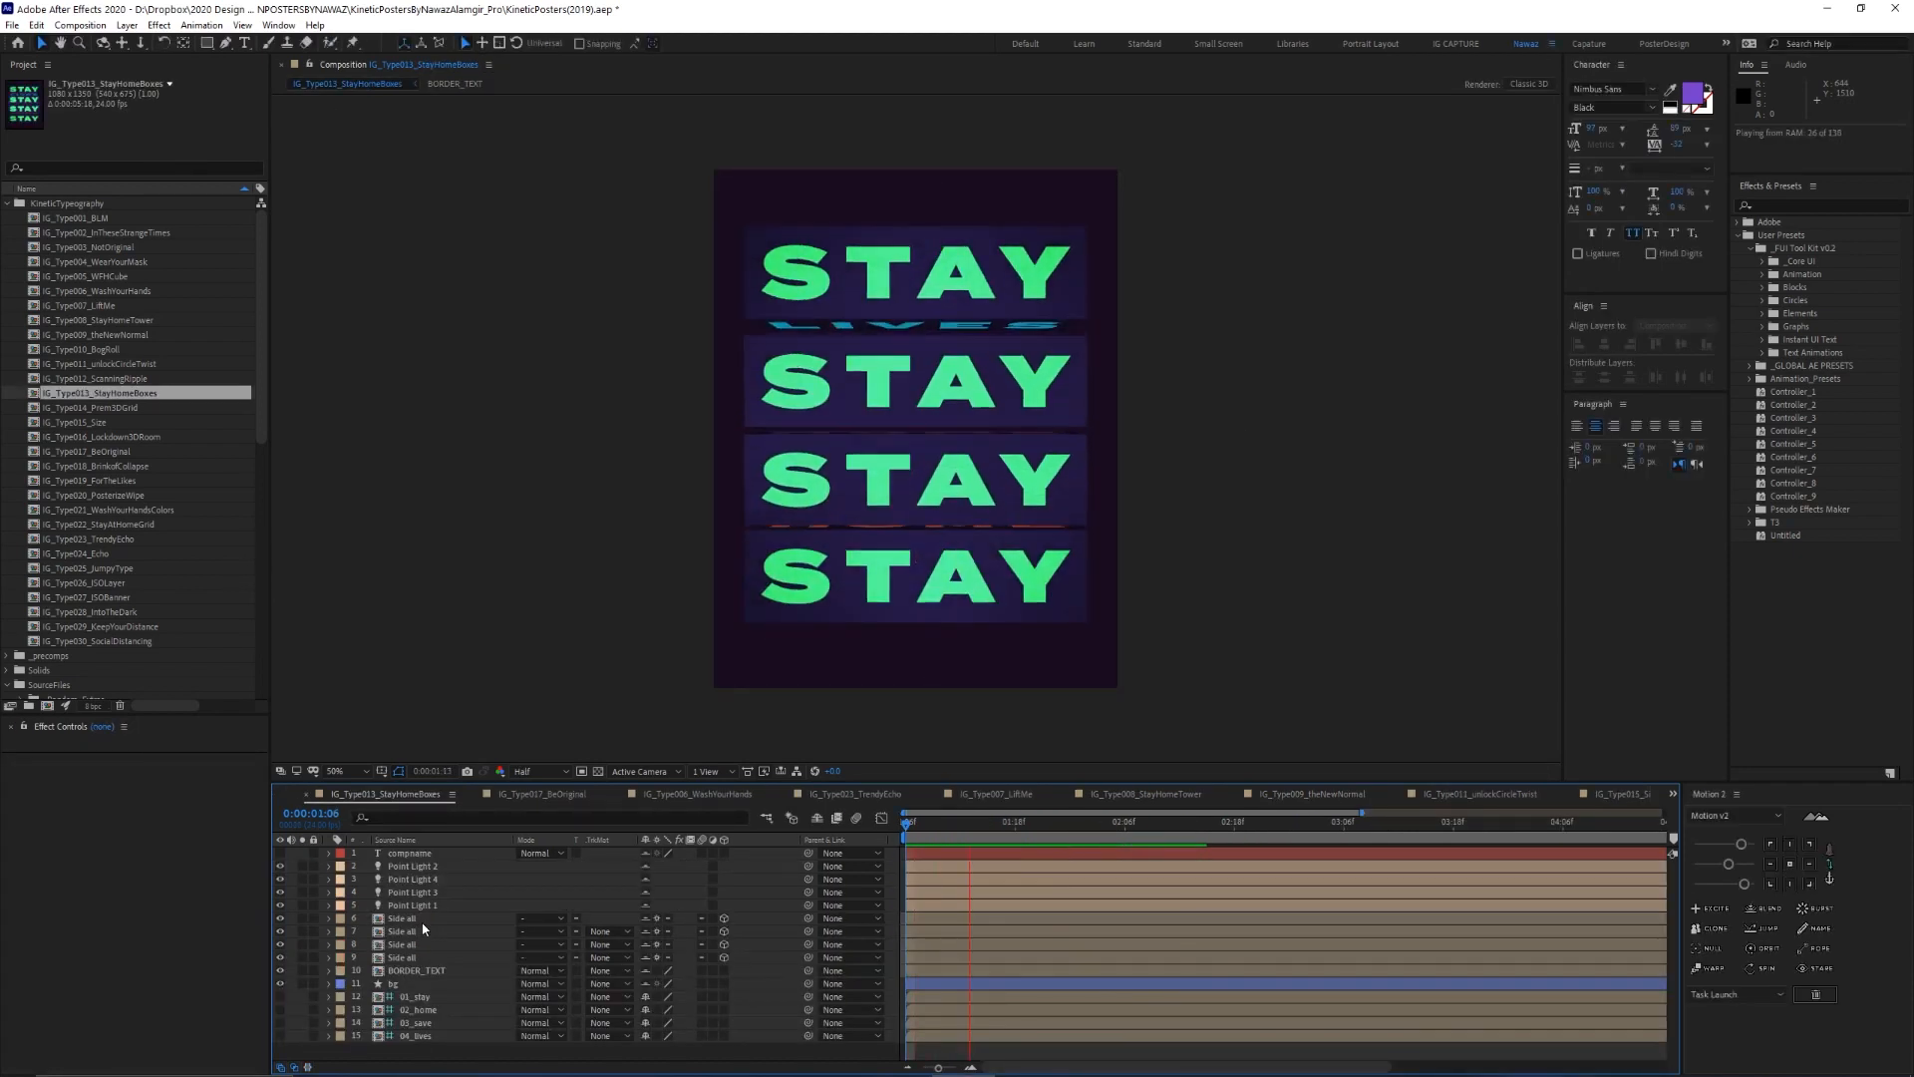
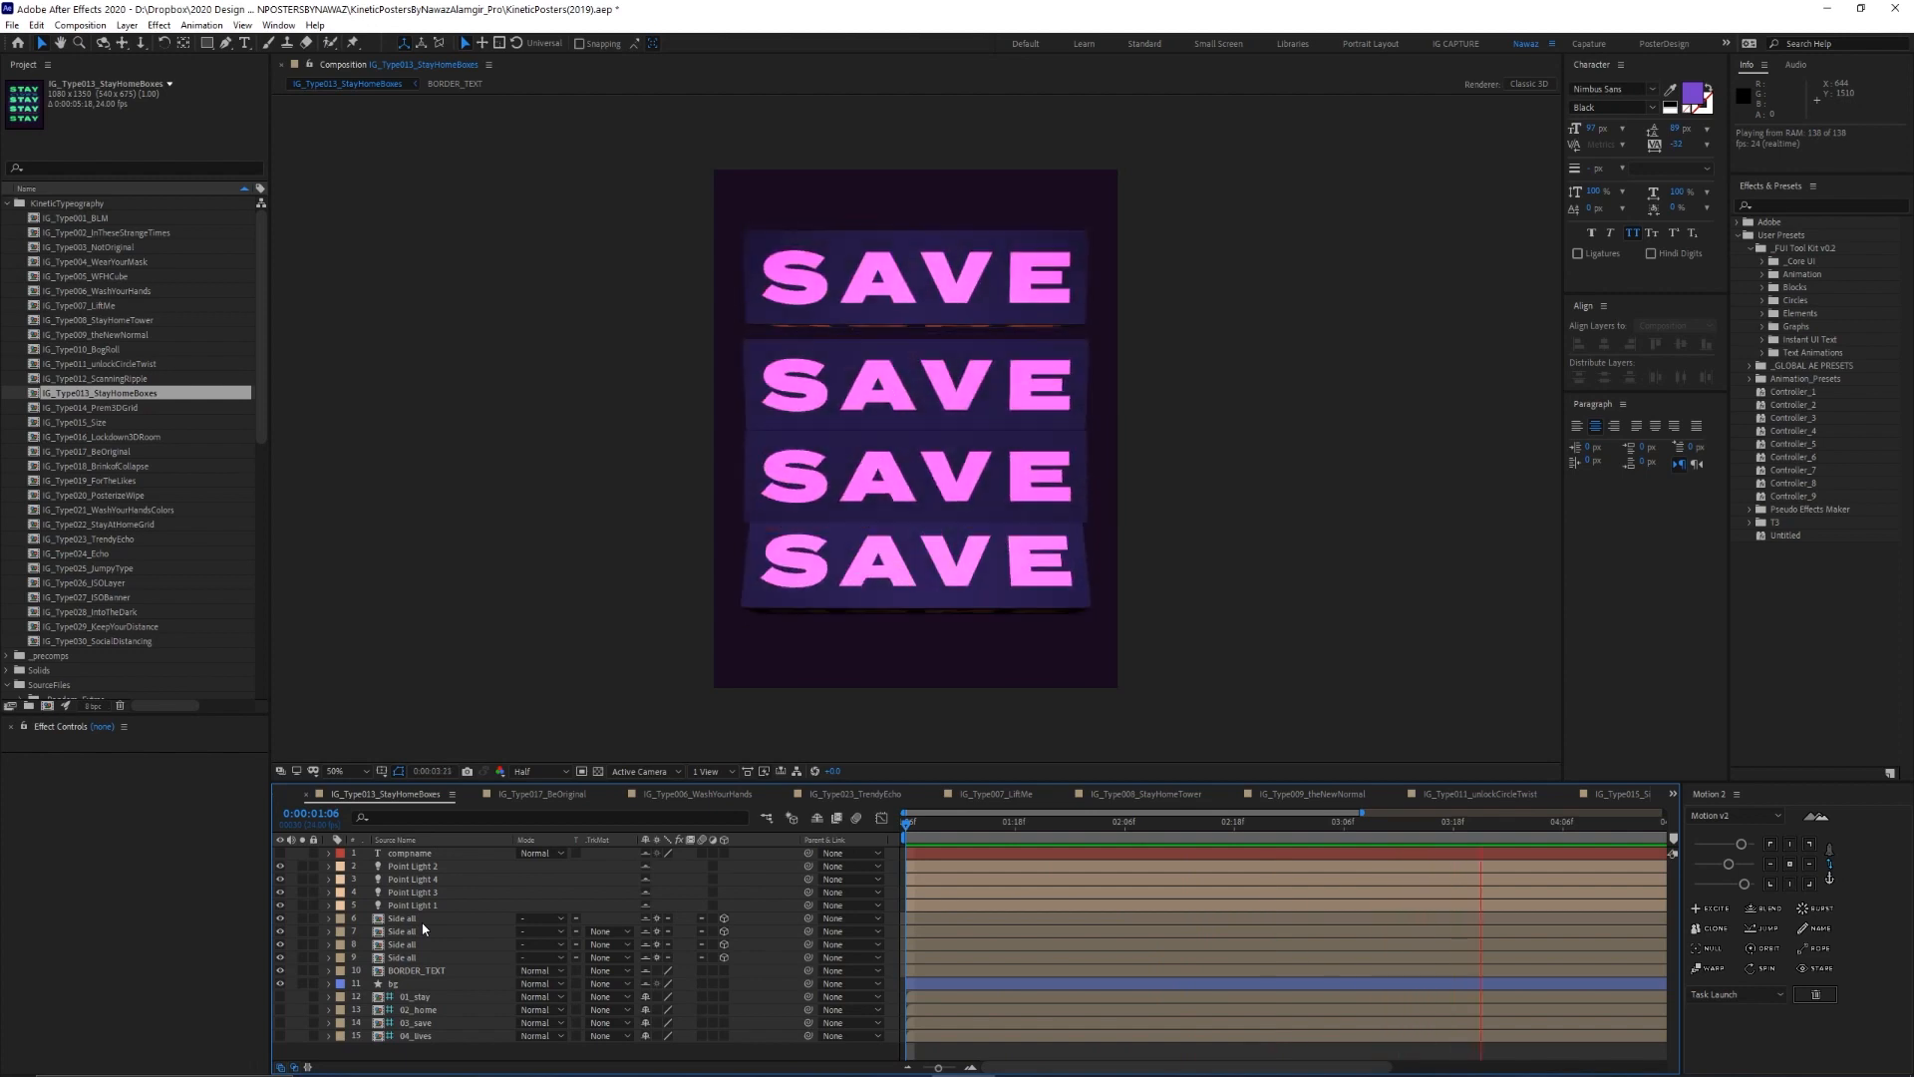
key("space")
left_click(429, 997)
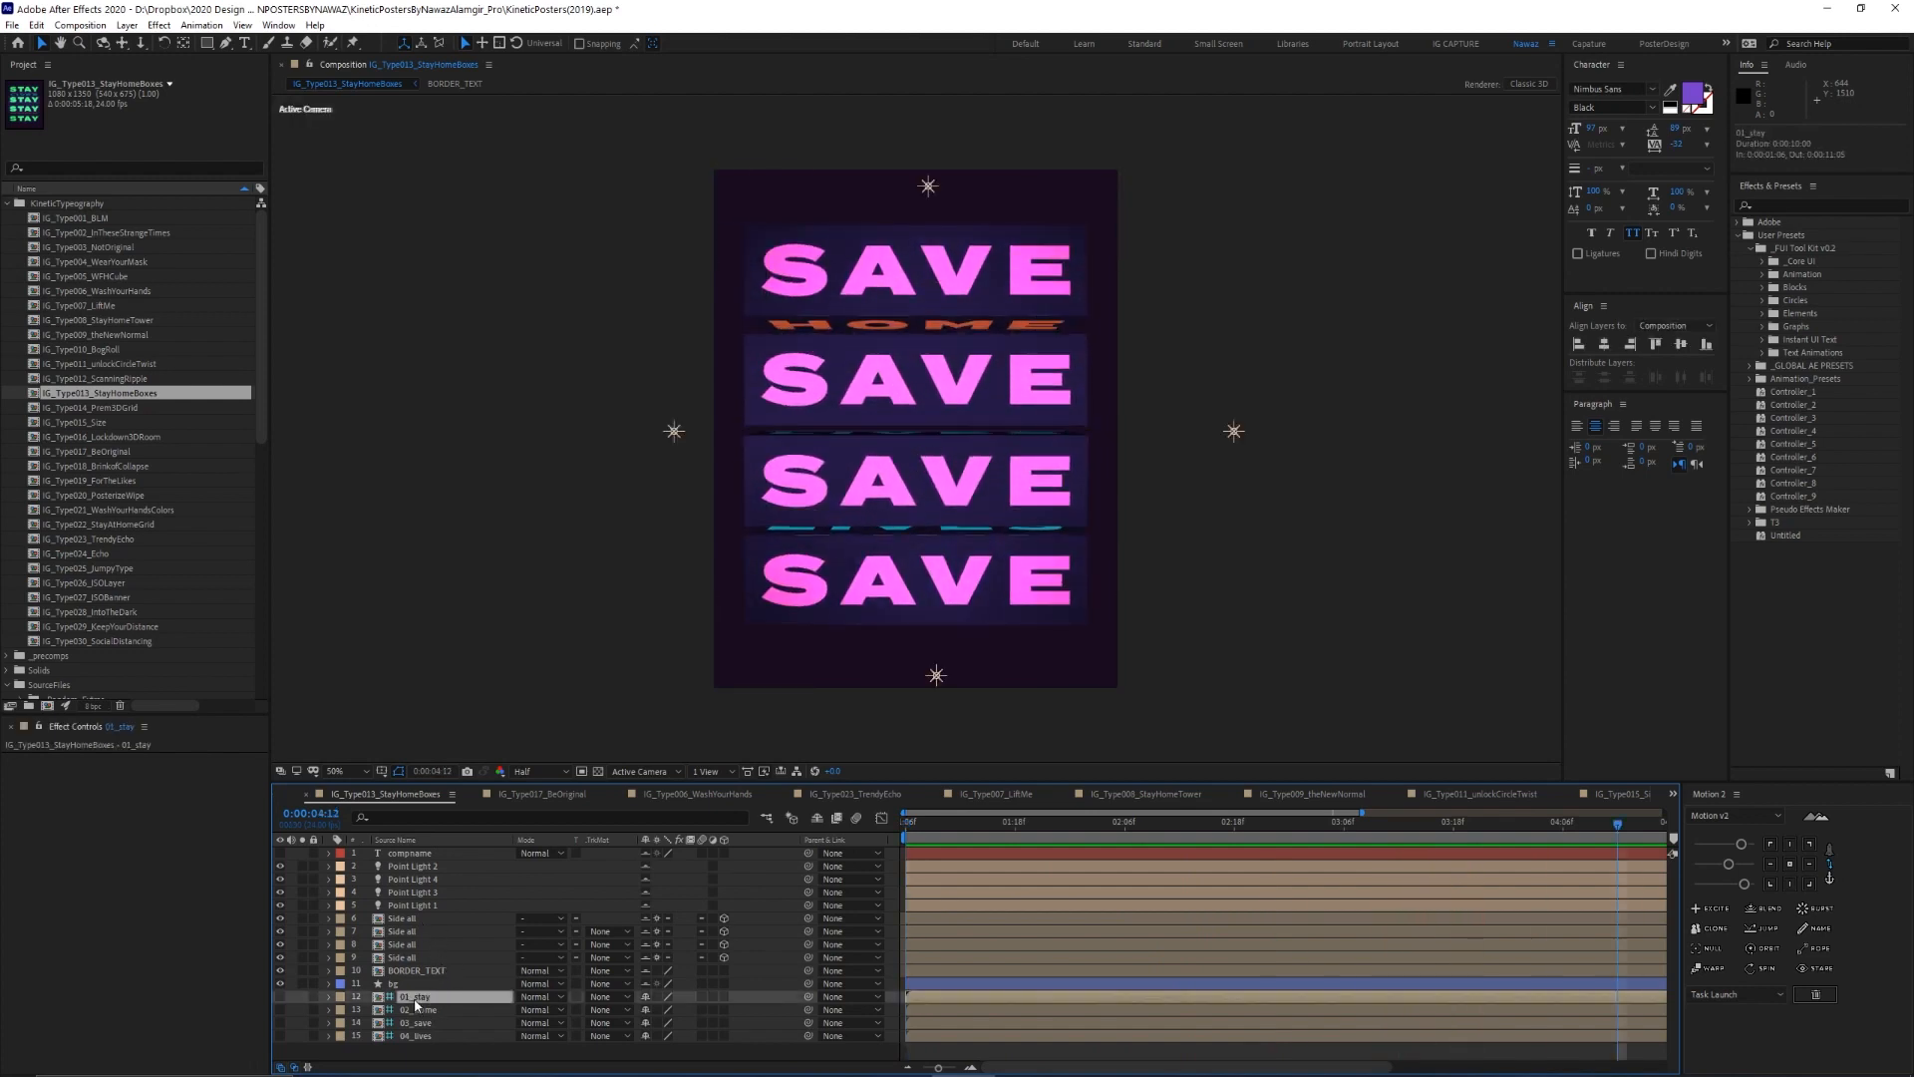
left_click(413, 921)
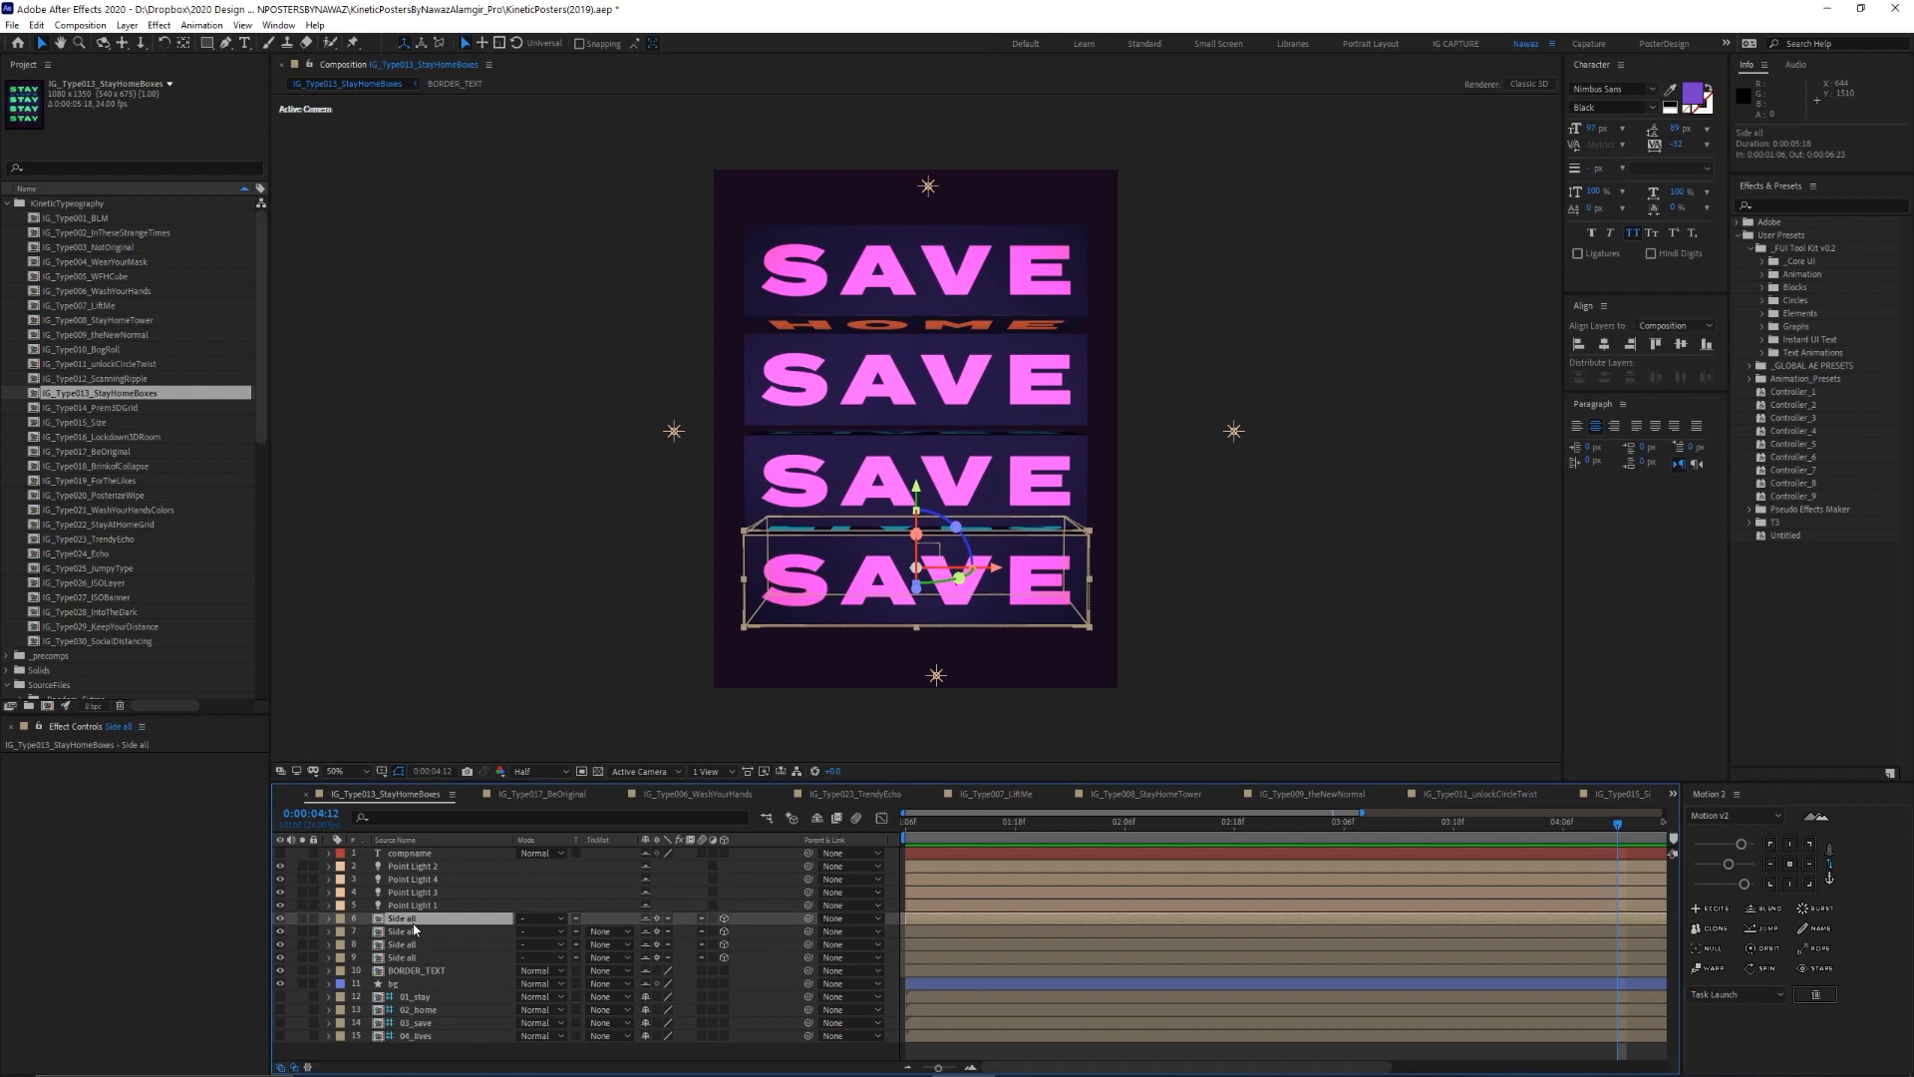
left_click(110, 321)
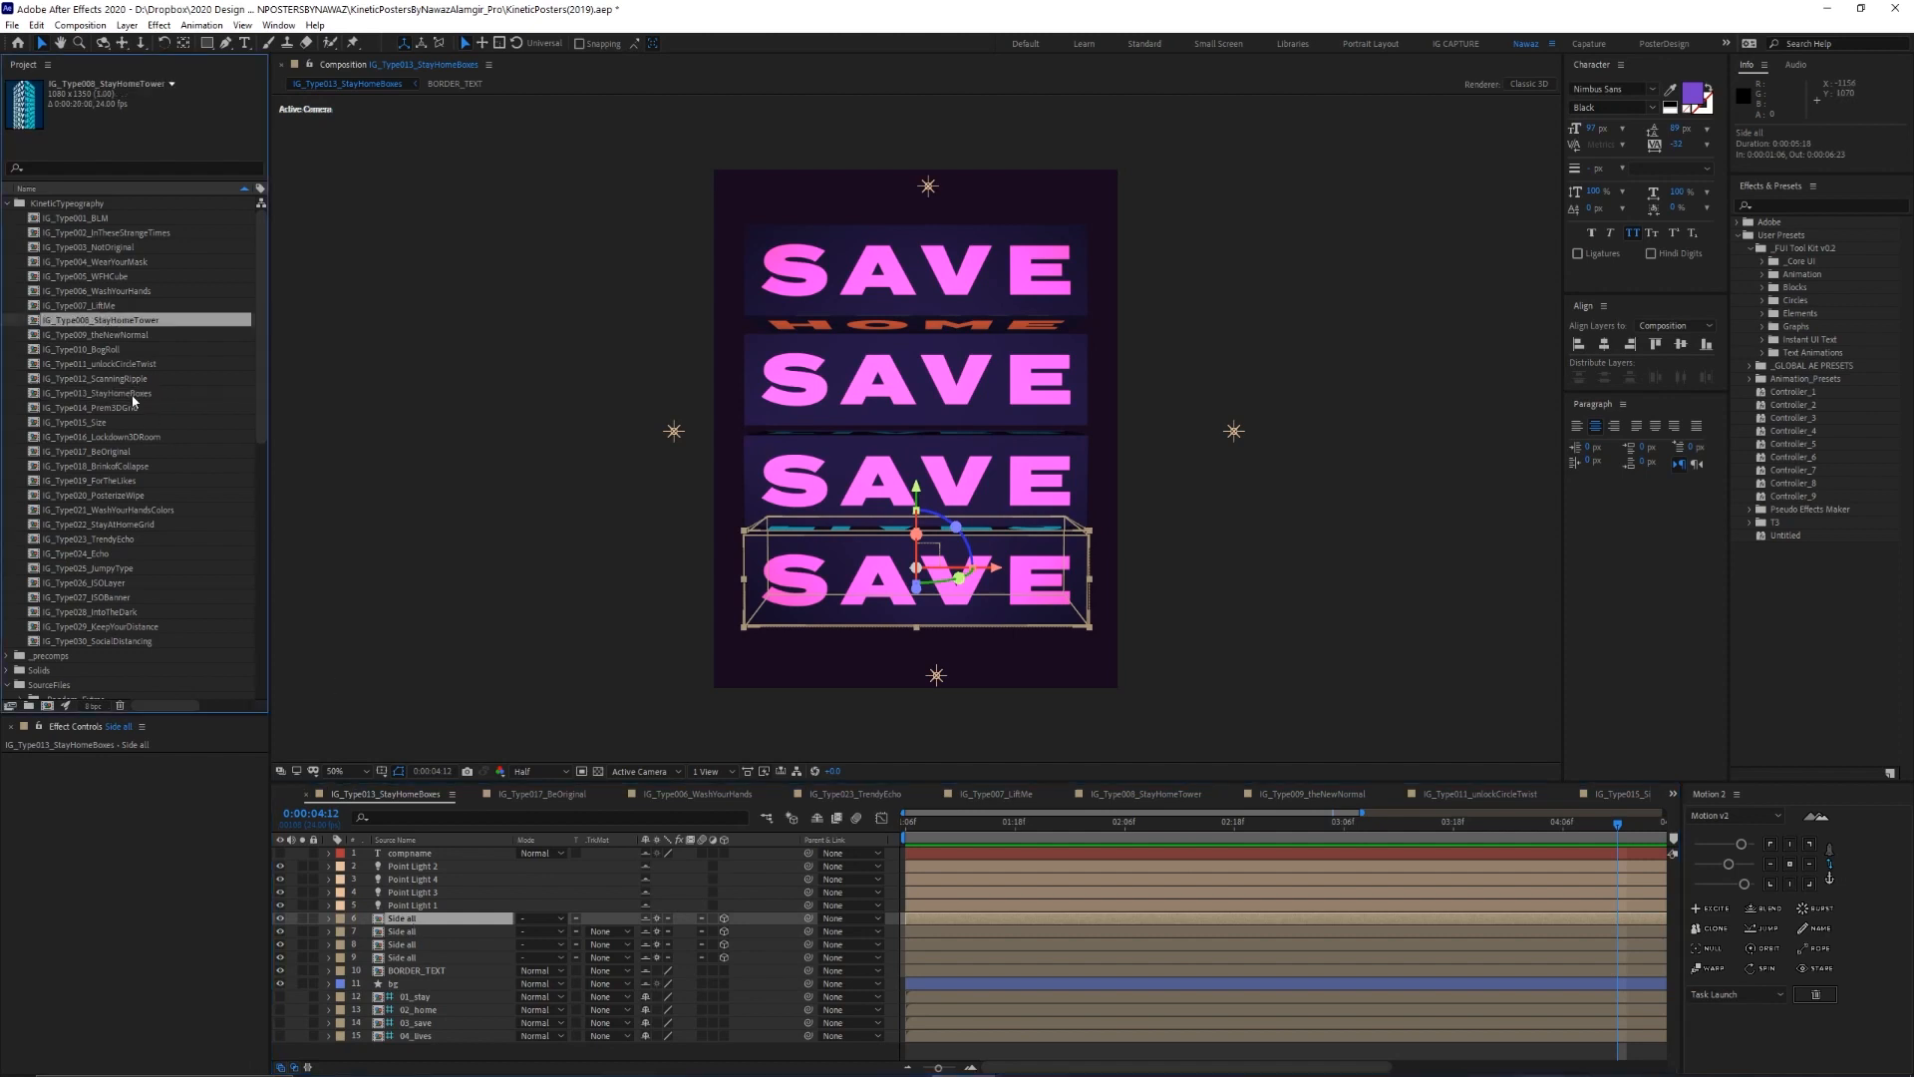
Open the Side all precomp and preview its rotating word box from the start
double_click(409, 920)
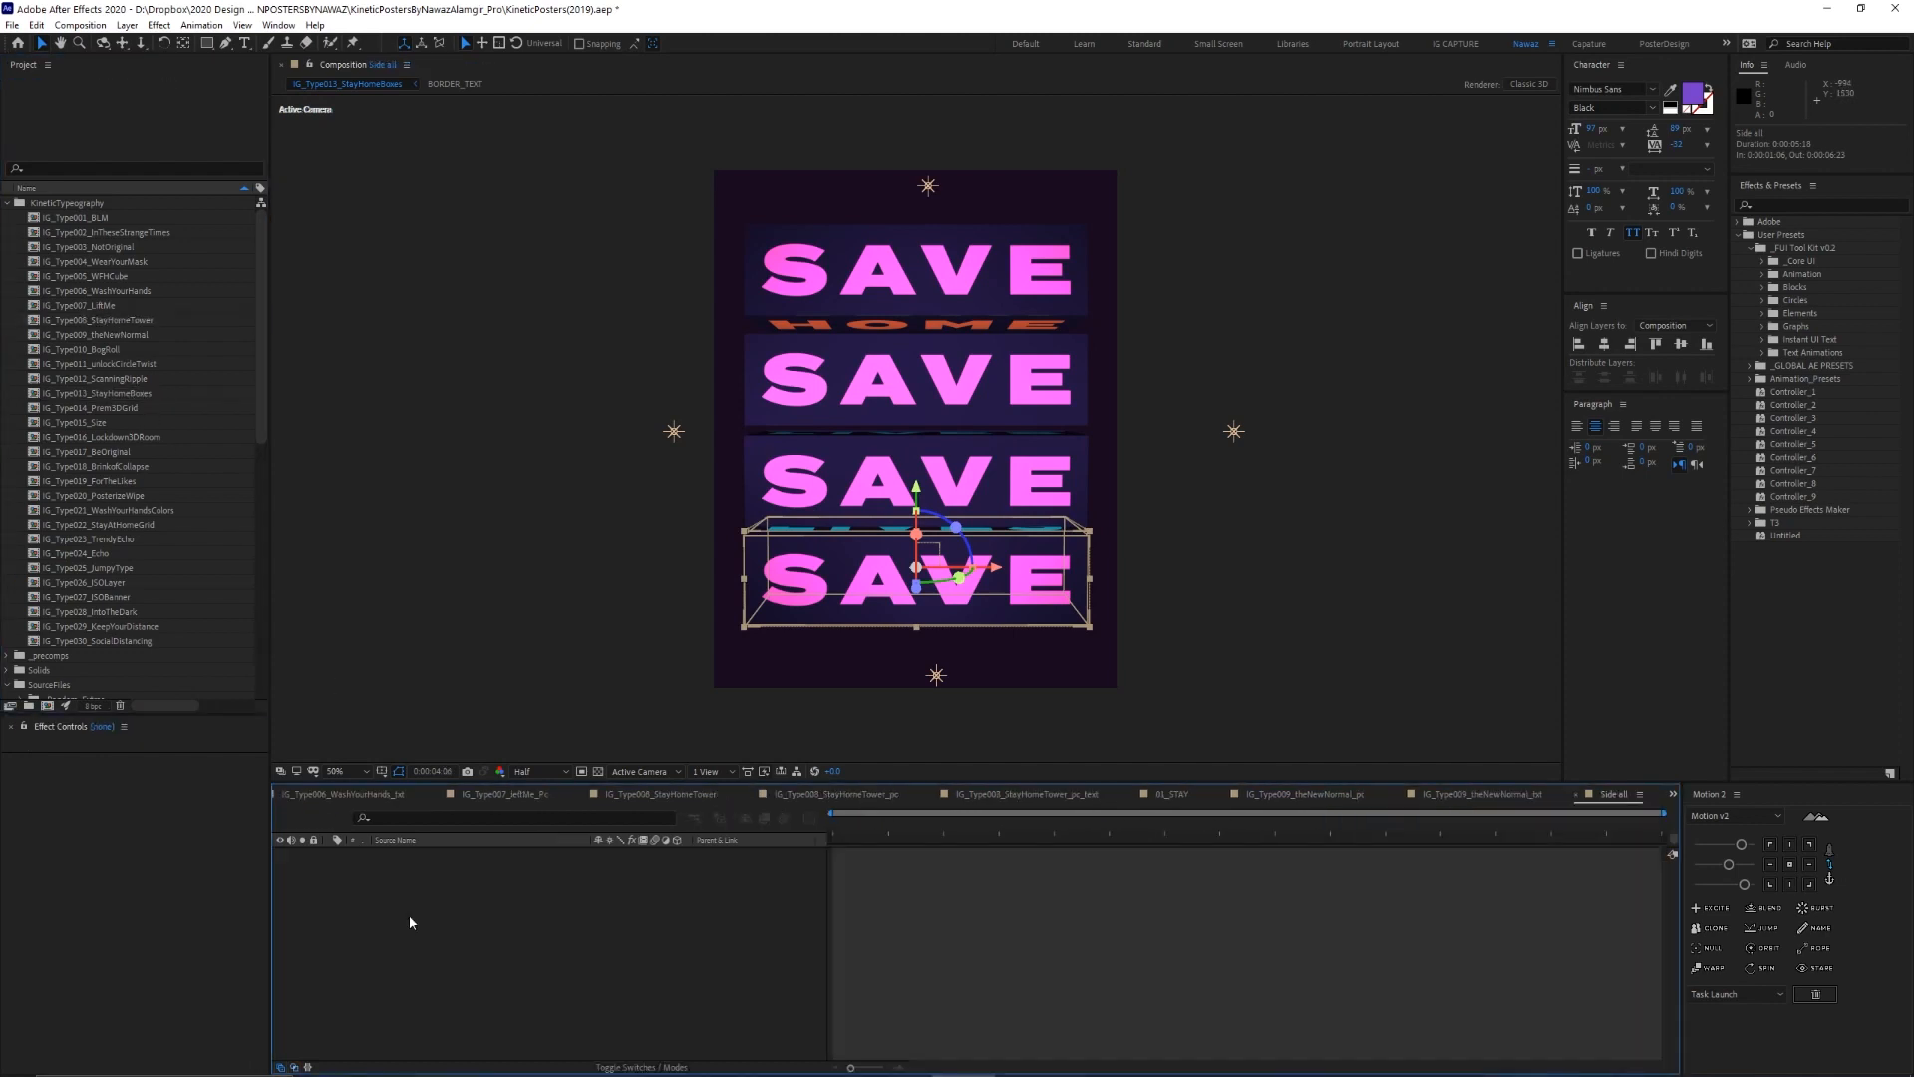
mouse_move(924, 825)
left_mouse_down()
mouse_move(1052, 828)
mouse_move(888, 828)
left_mouse_up()
key("space")
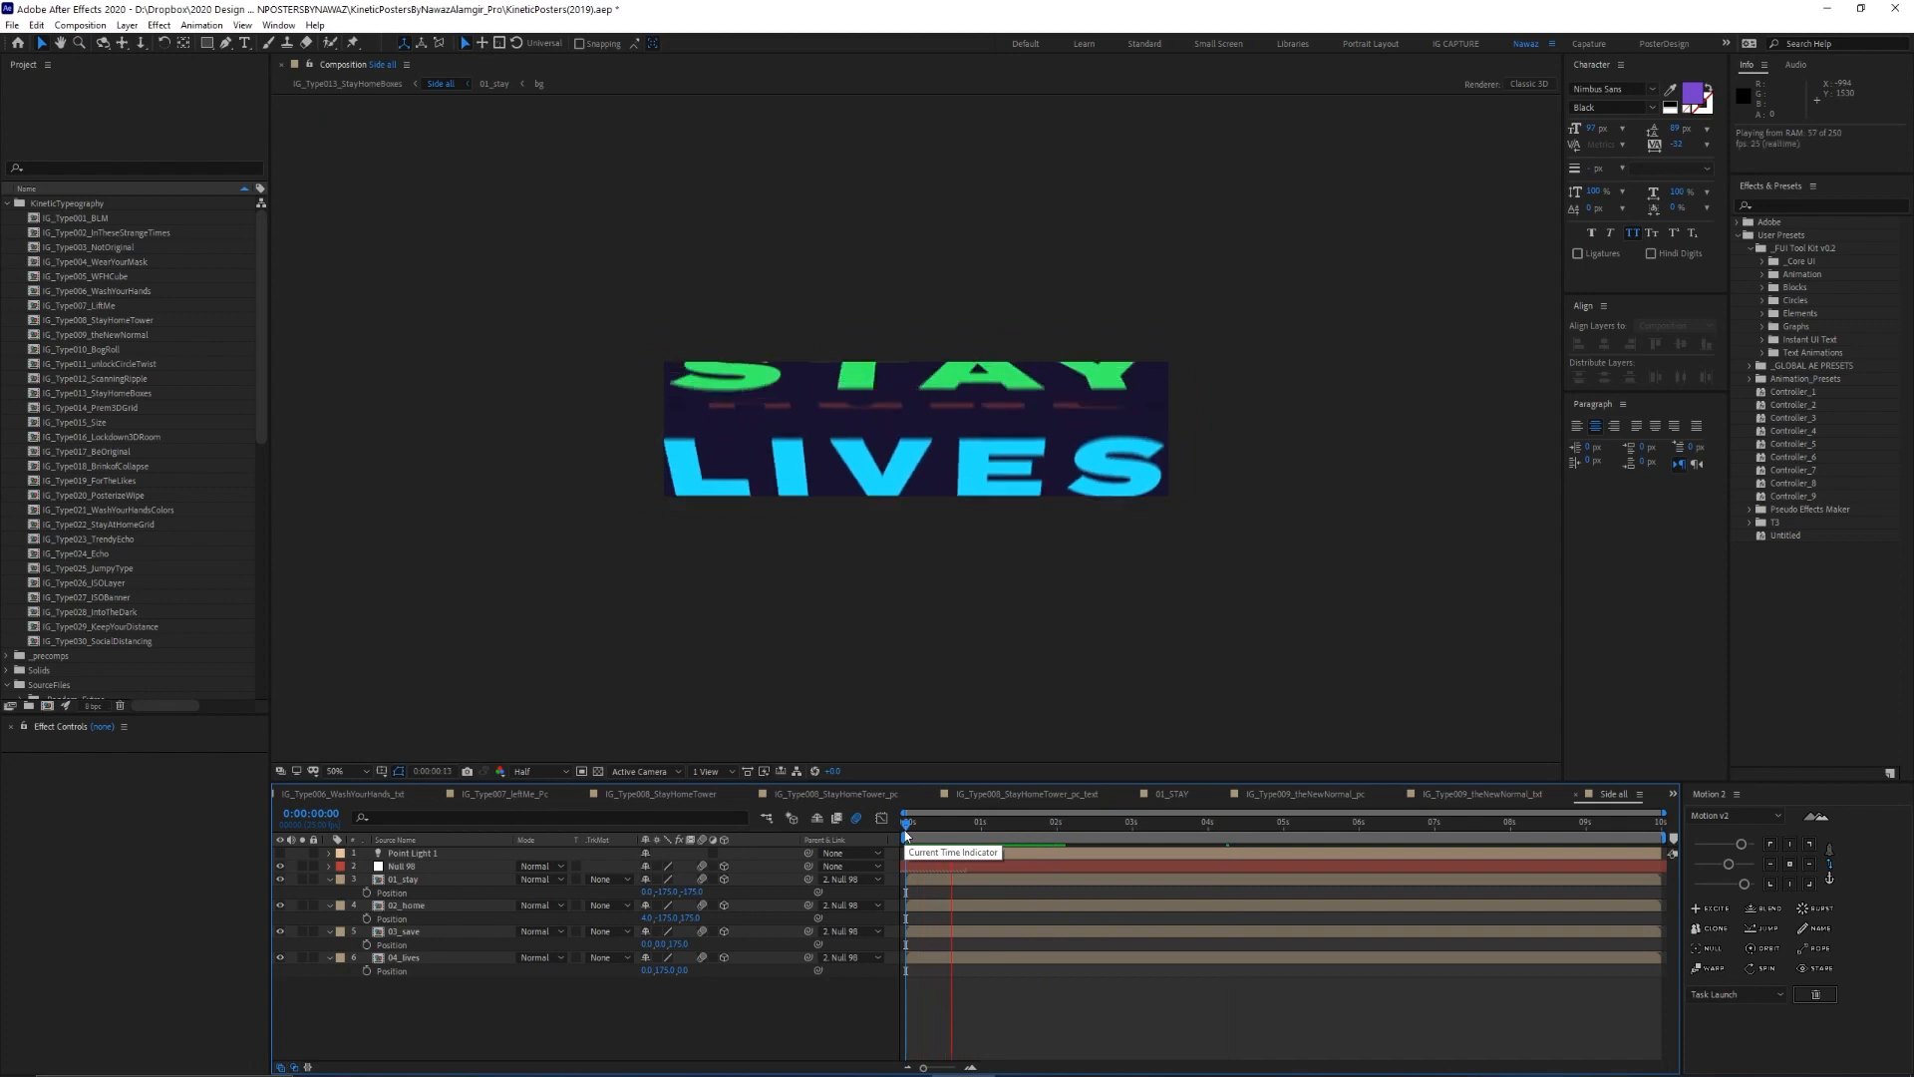
key("space")
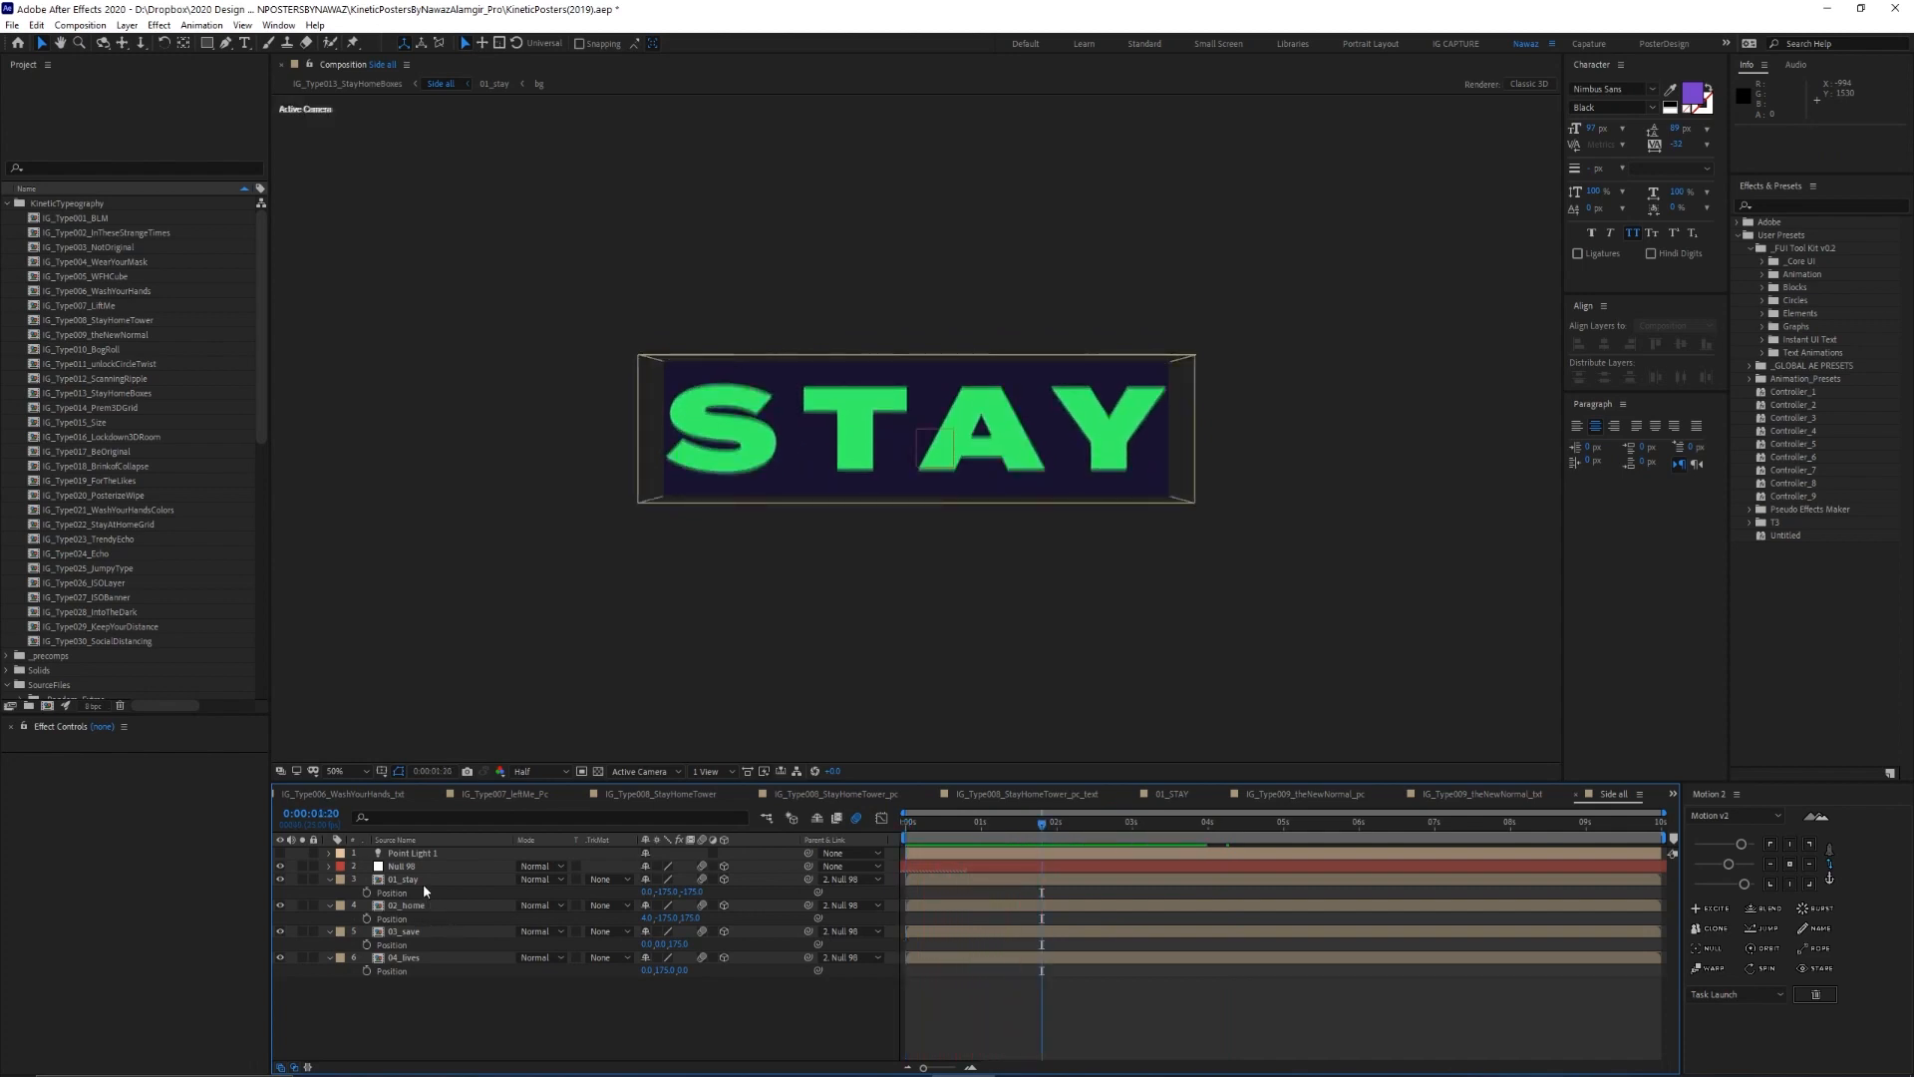
Inspect the 01_stay precomp, check the StayHomeBoxes composition at another frame, and reopen Side all
double_click(423, 883)
left_click(954, 830)
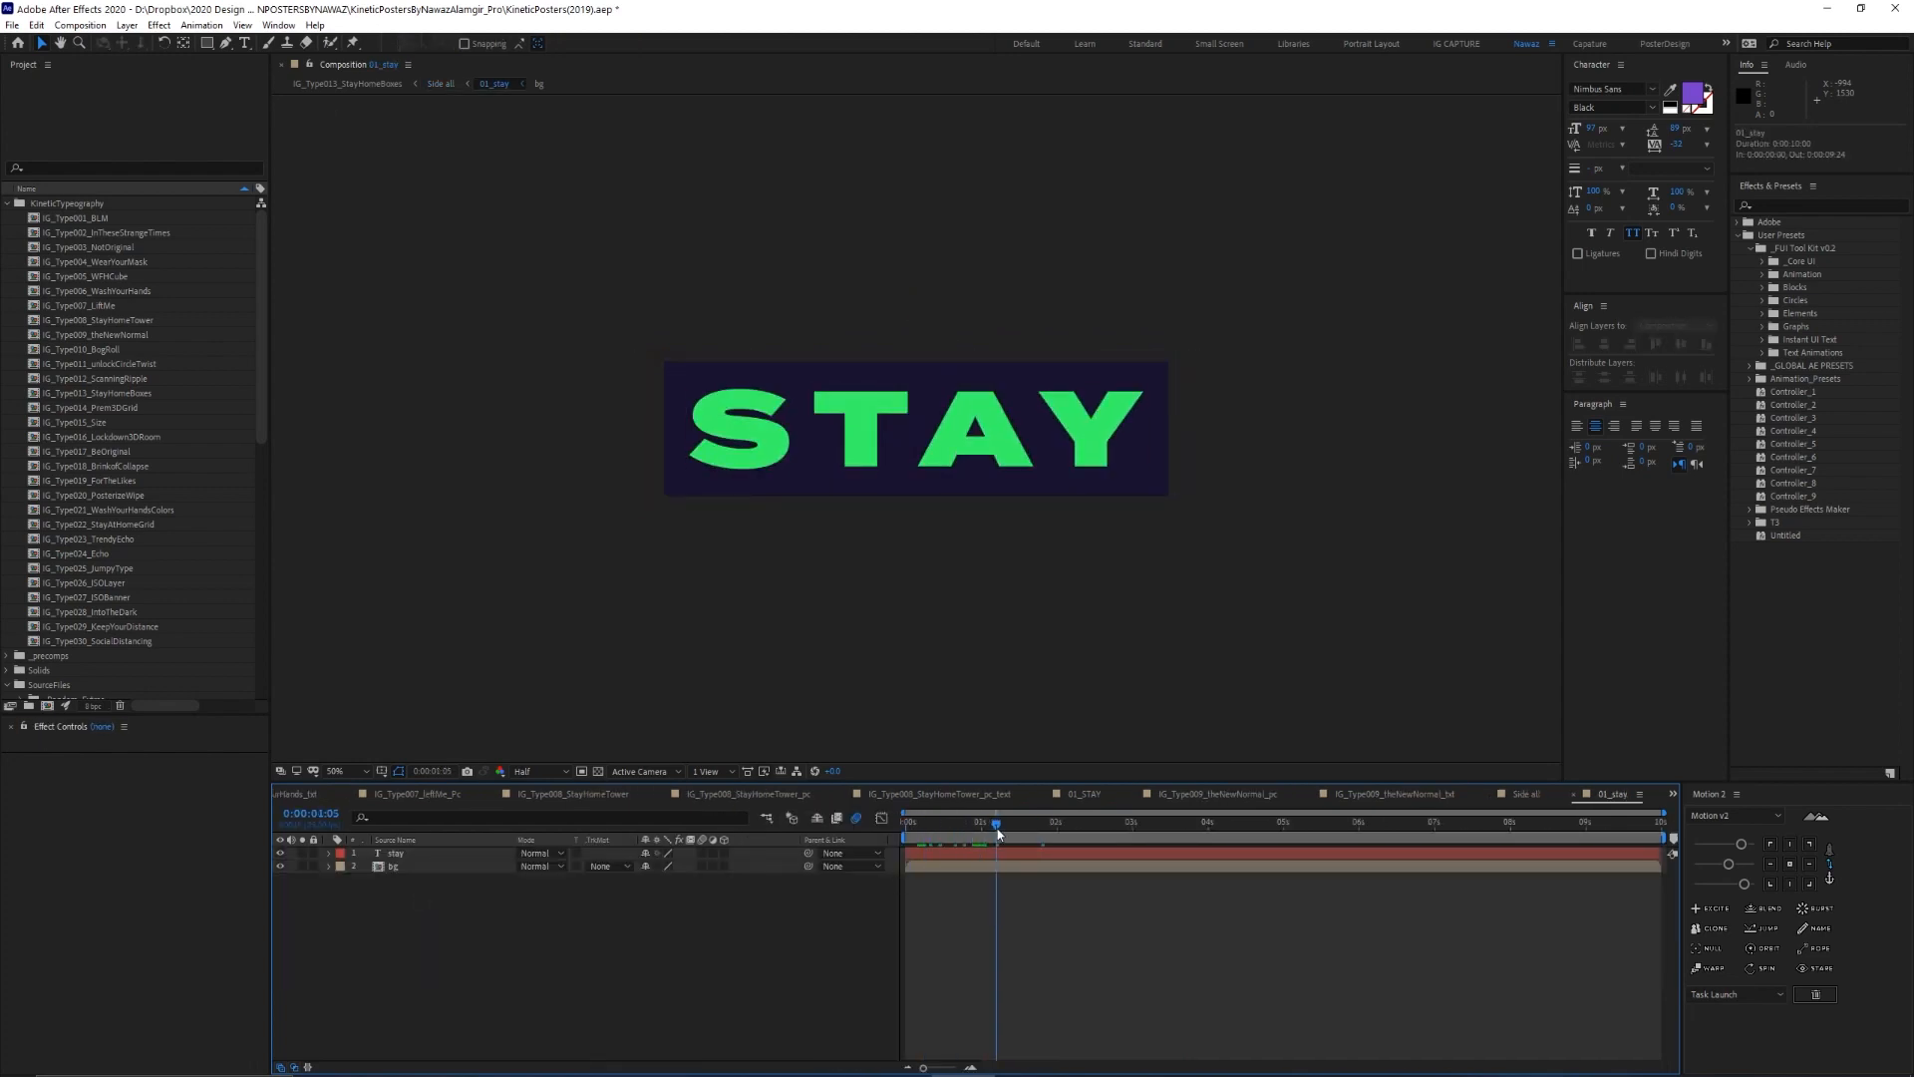
key("Tab")
left_click(839, 831)
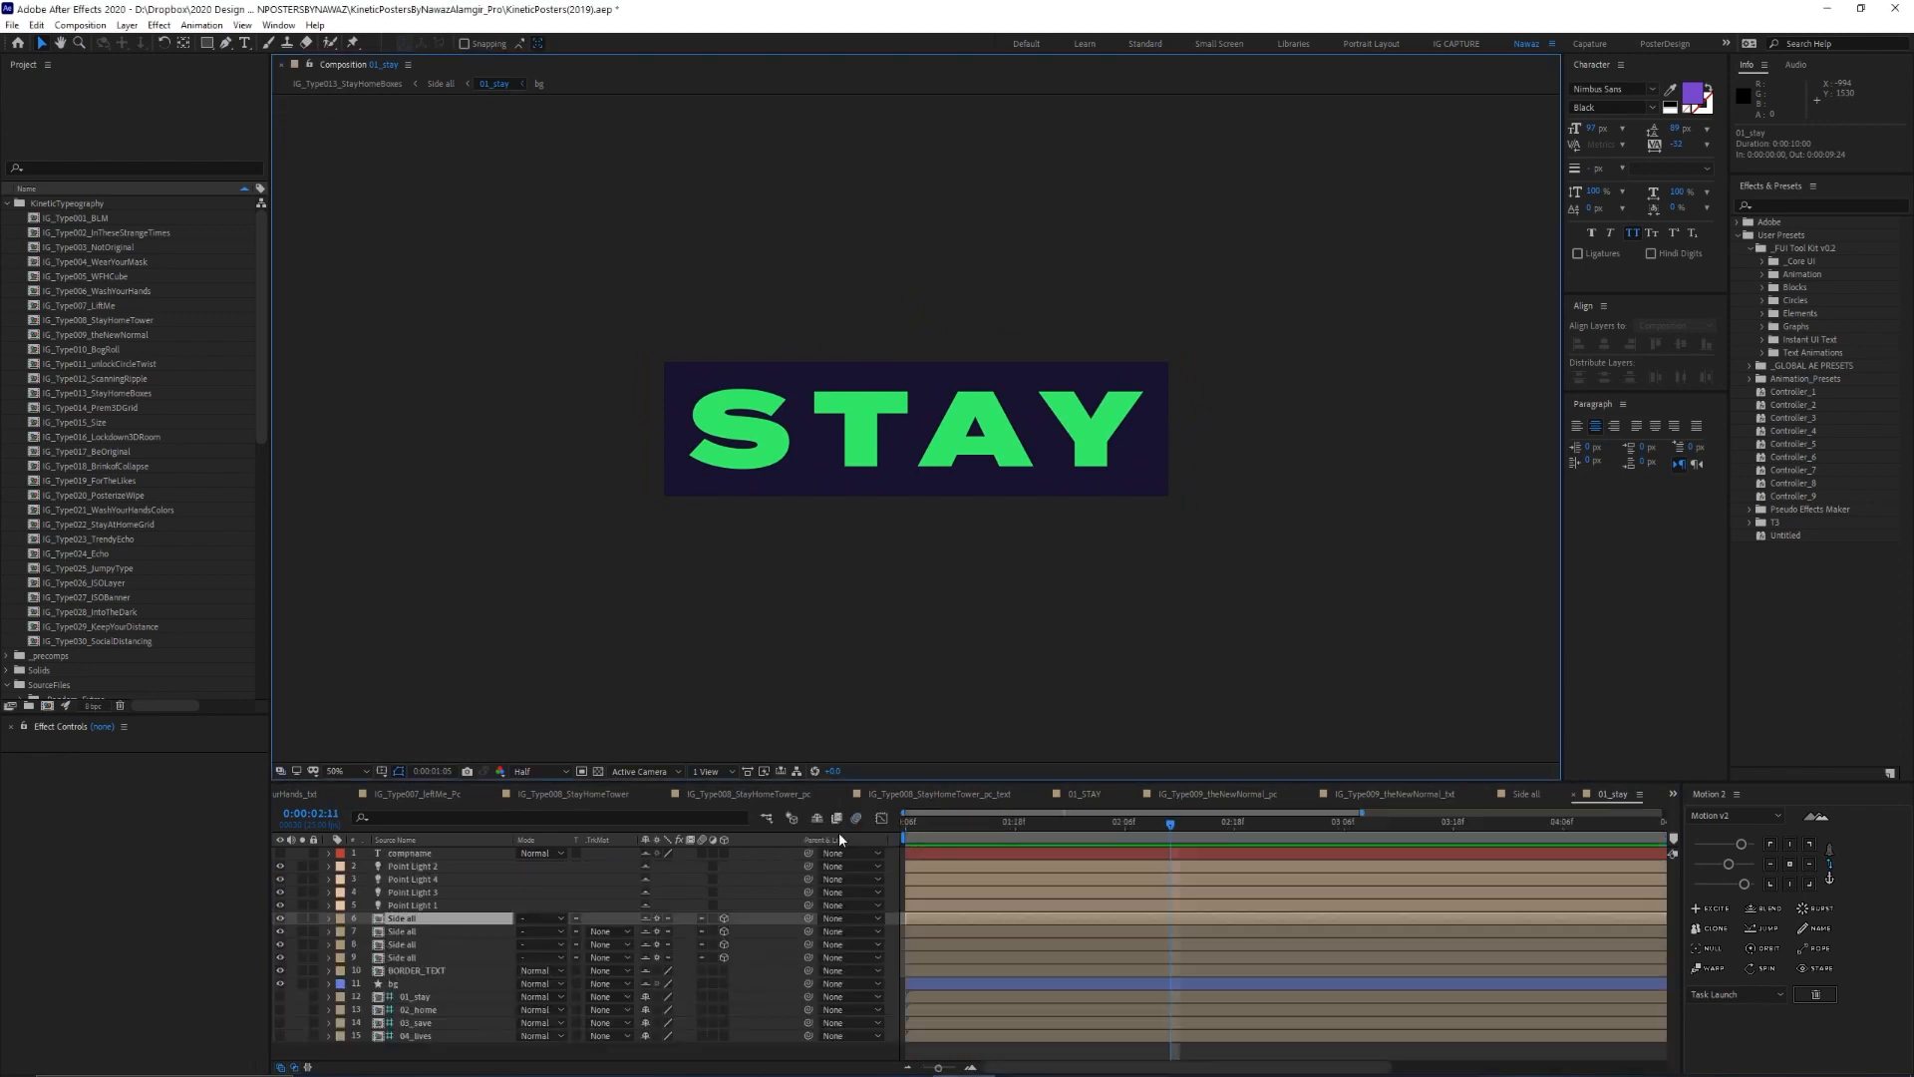
double_click(403, 919)
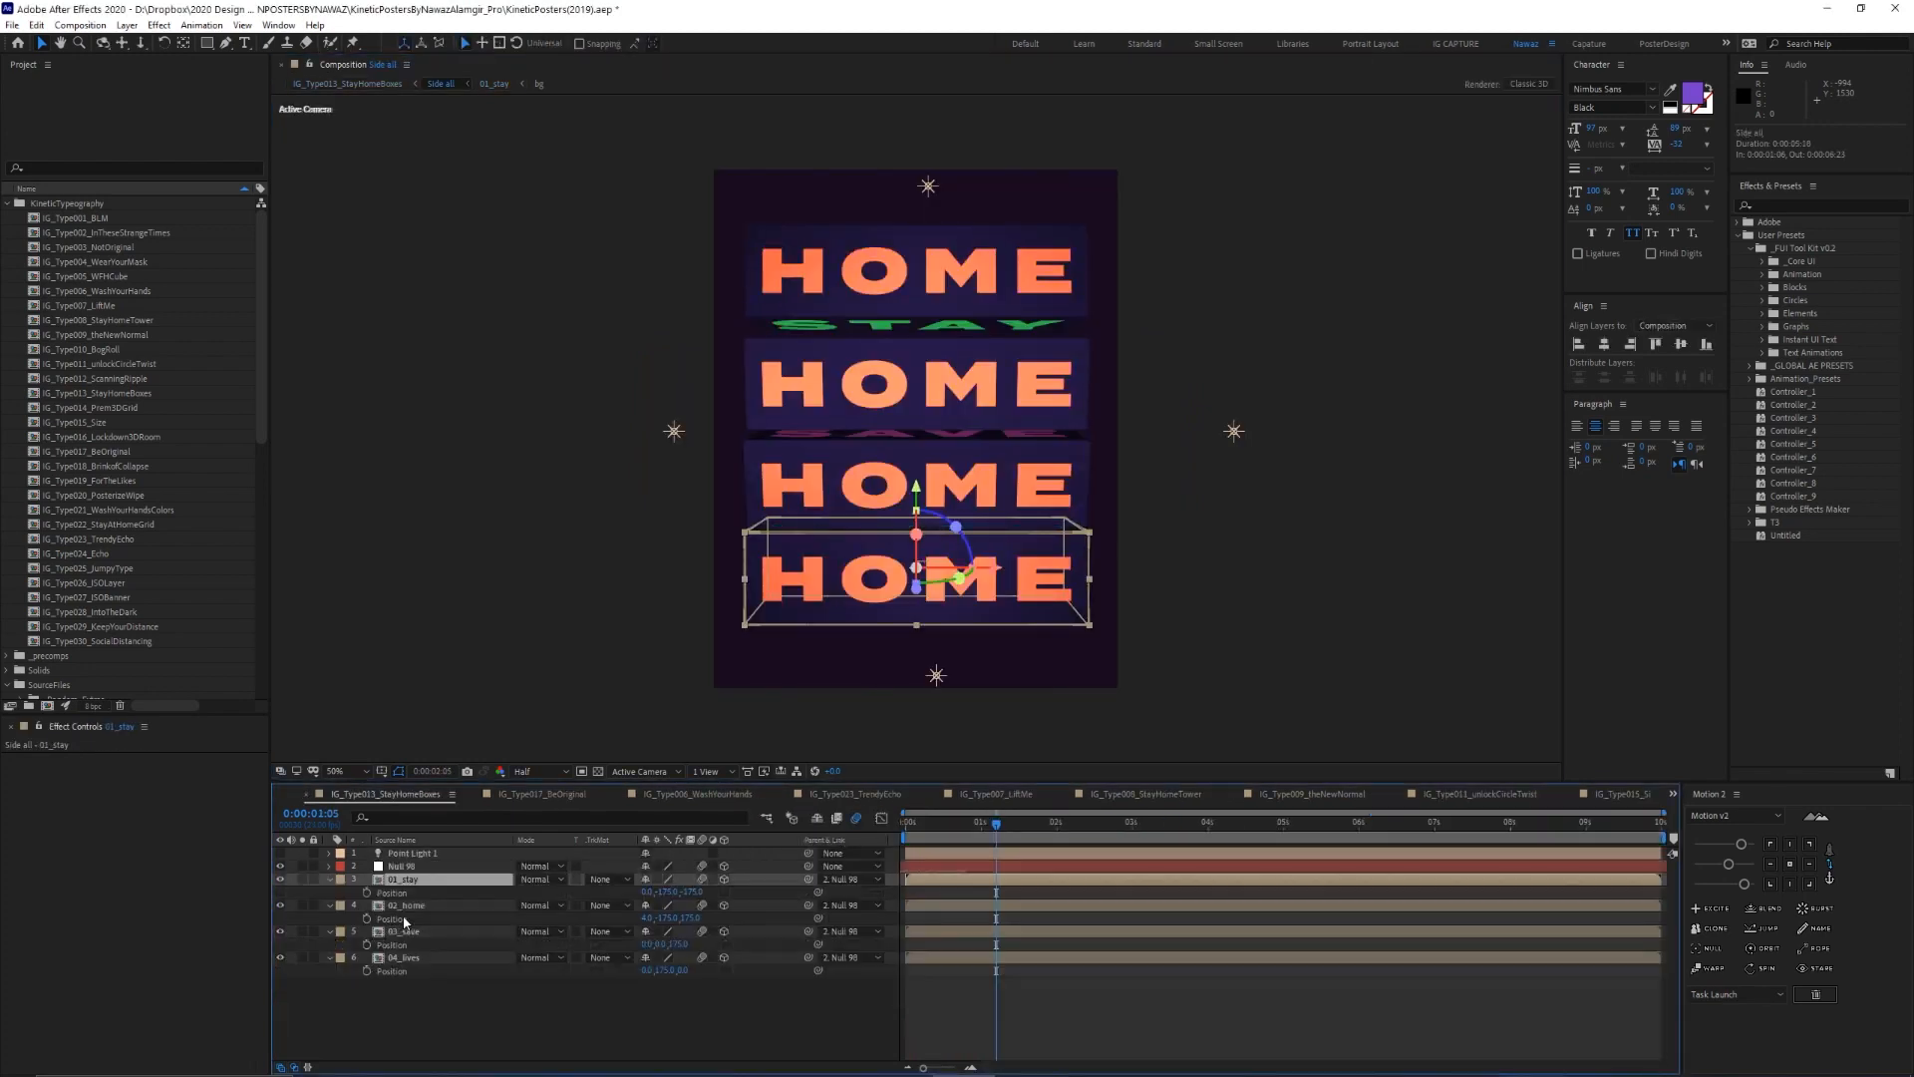
Reveal the null layer's X Rotation keyframes in Side all and scrub through the box rotation
left_click(415, 867)
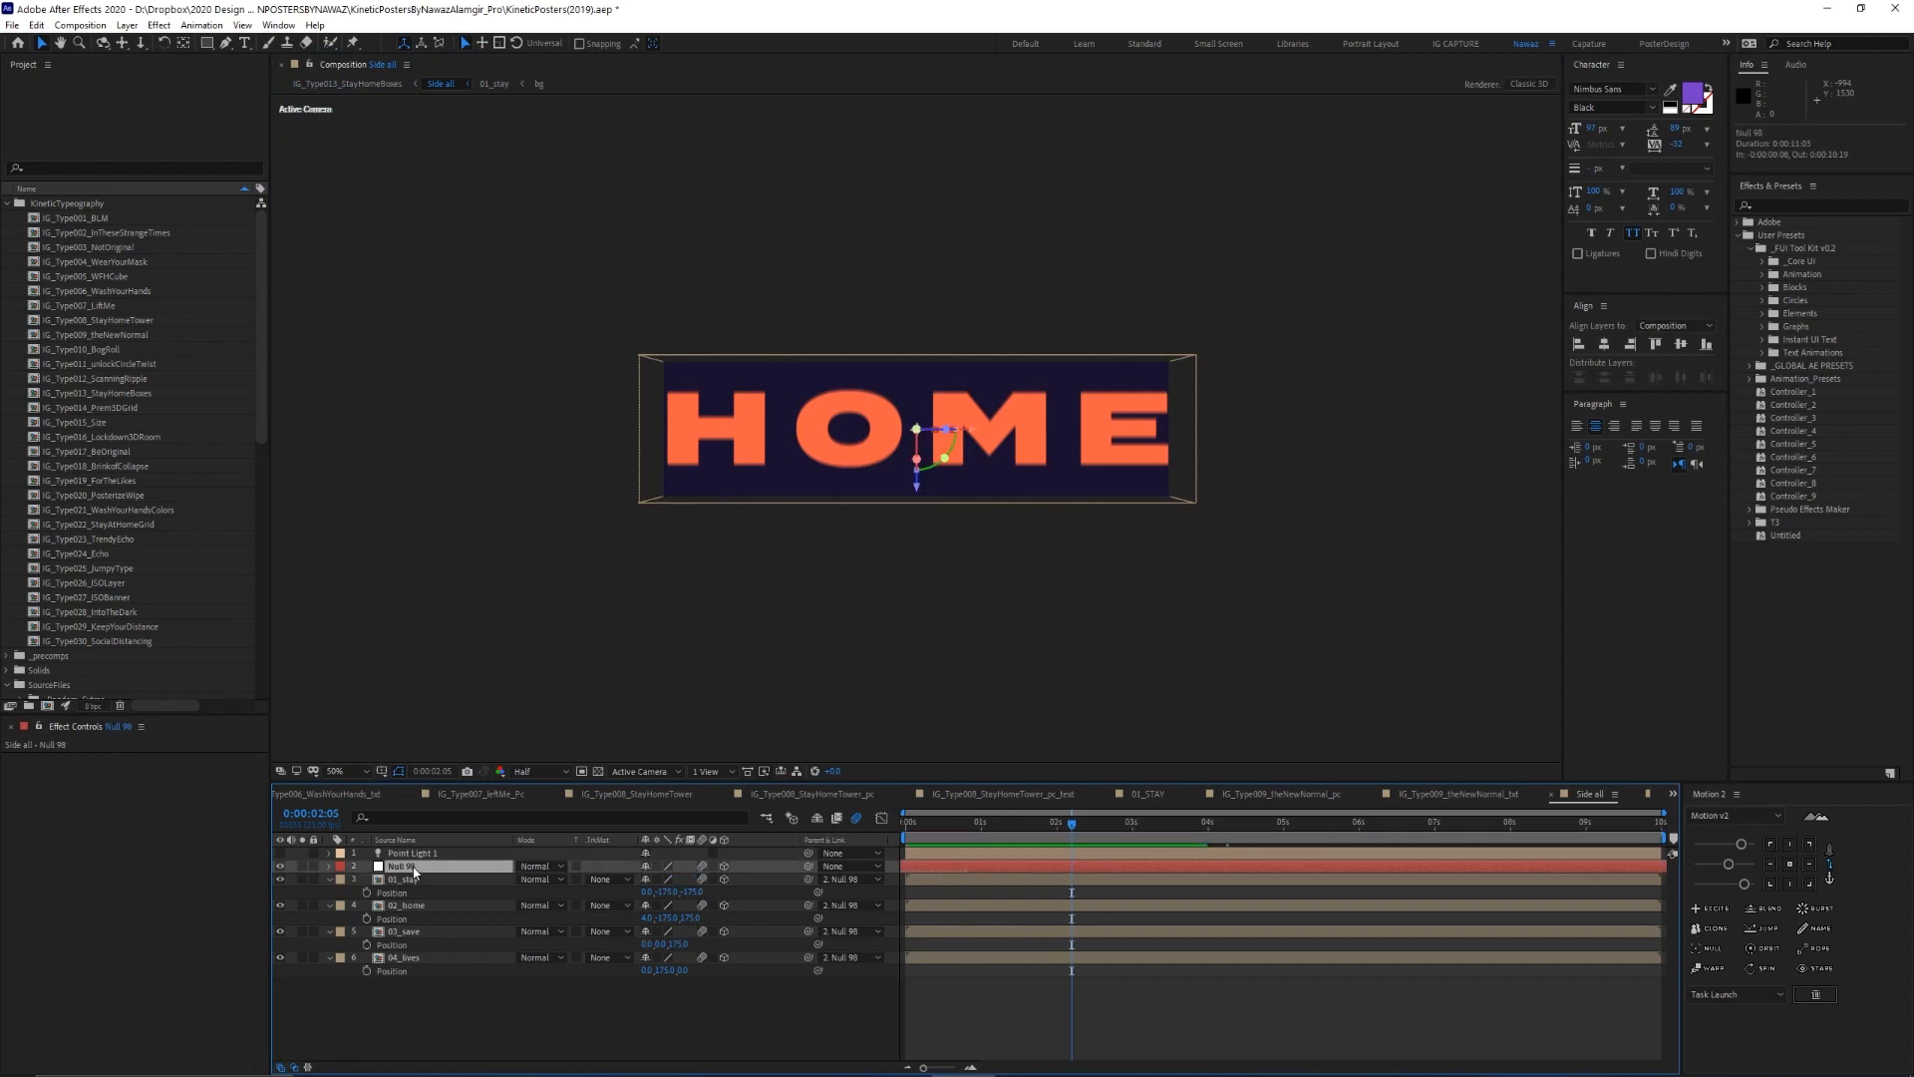
key("u")
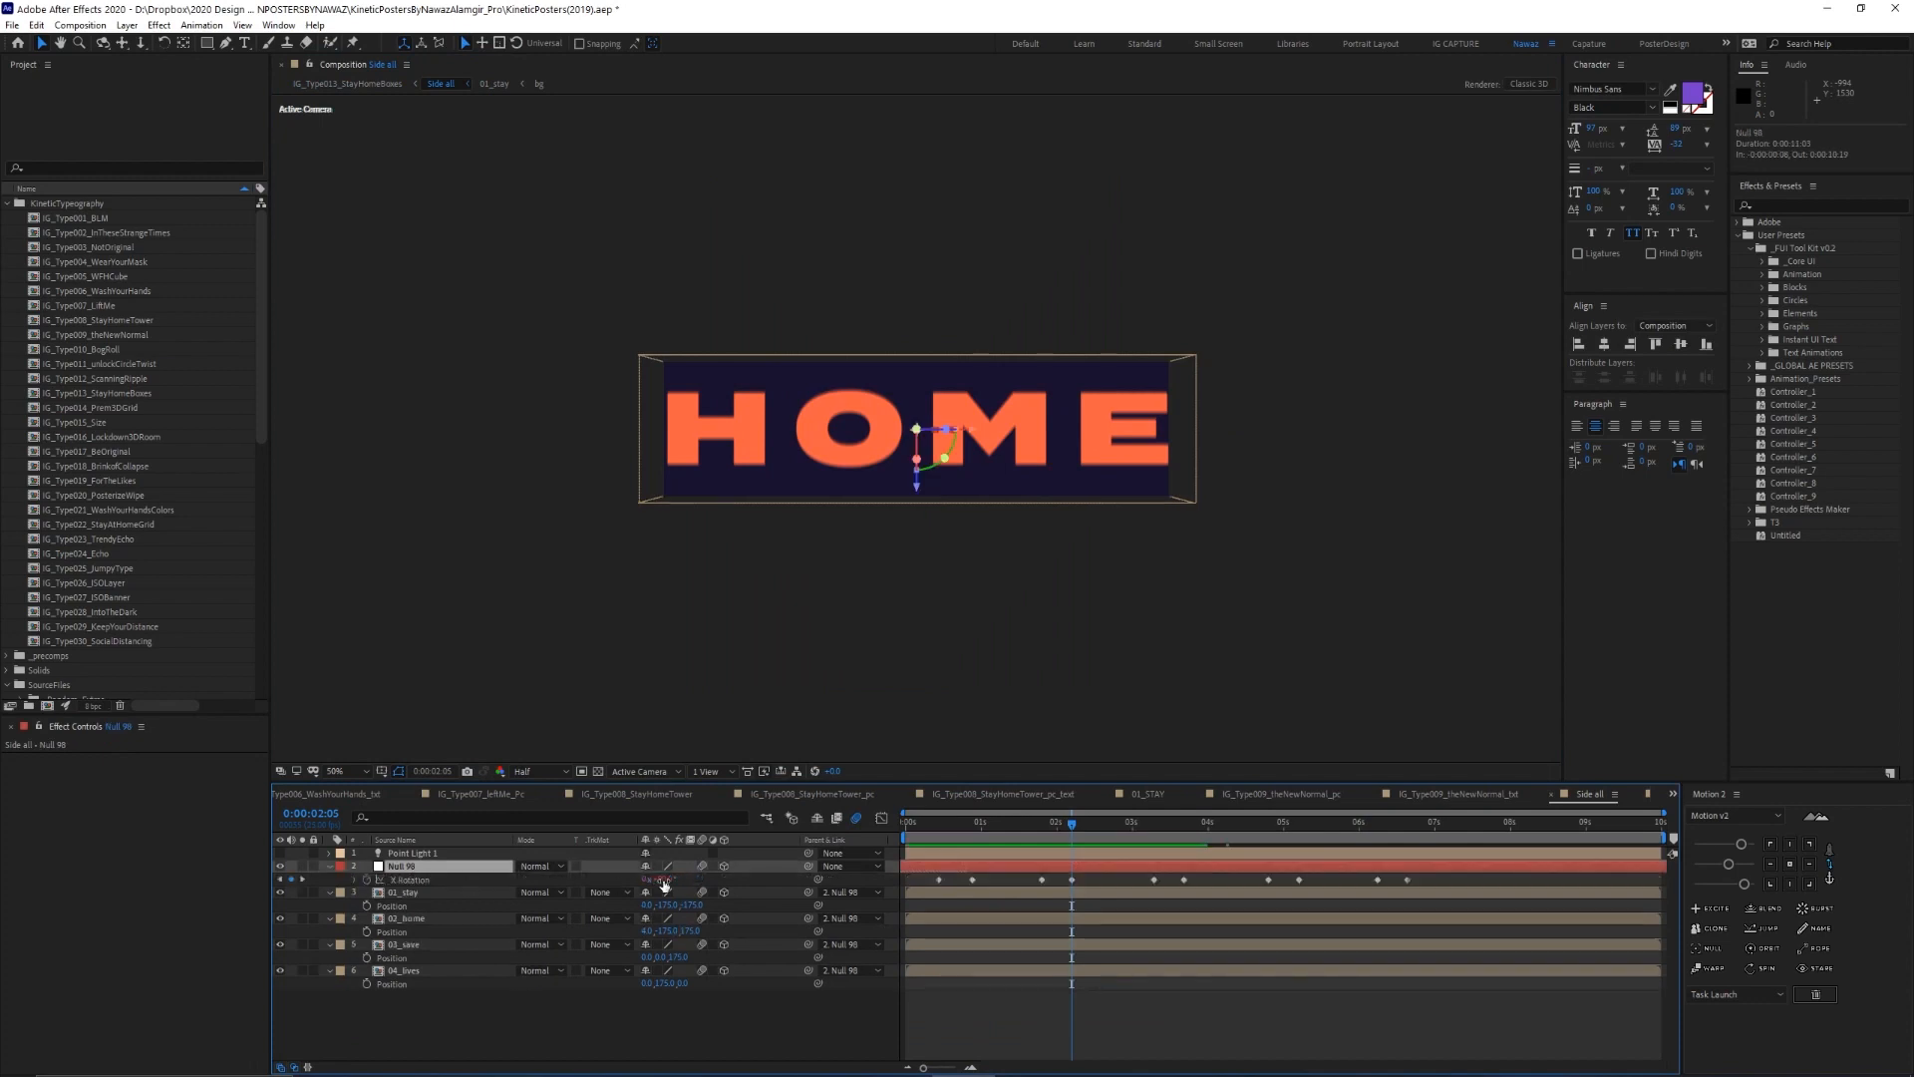
mouse_move(953, 829)
left_mouse_down()
mouse_move(1324, 851)
mouse_move(933, 857)
left_mouse_up()
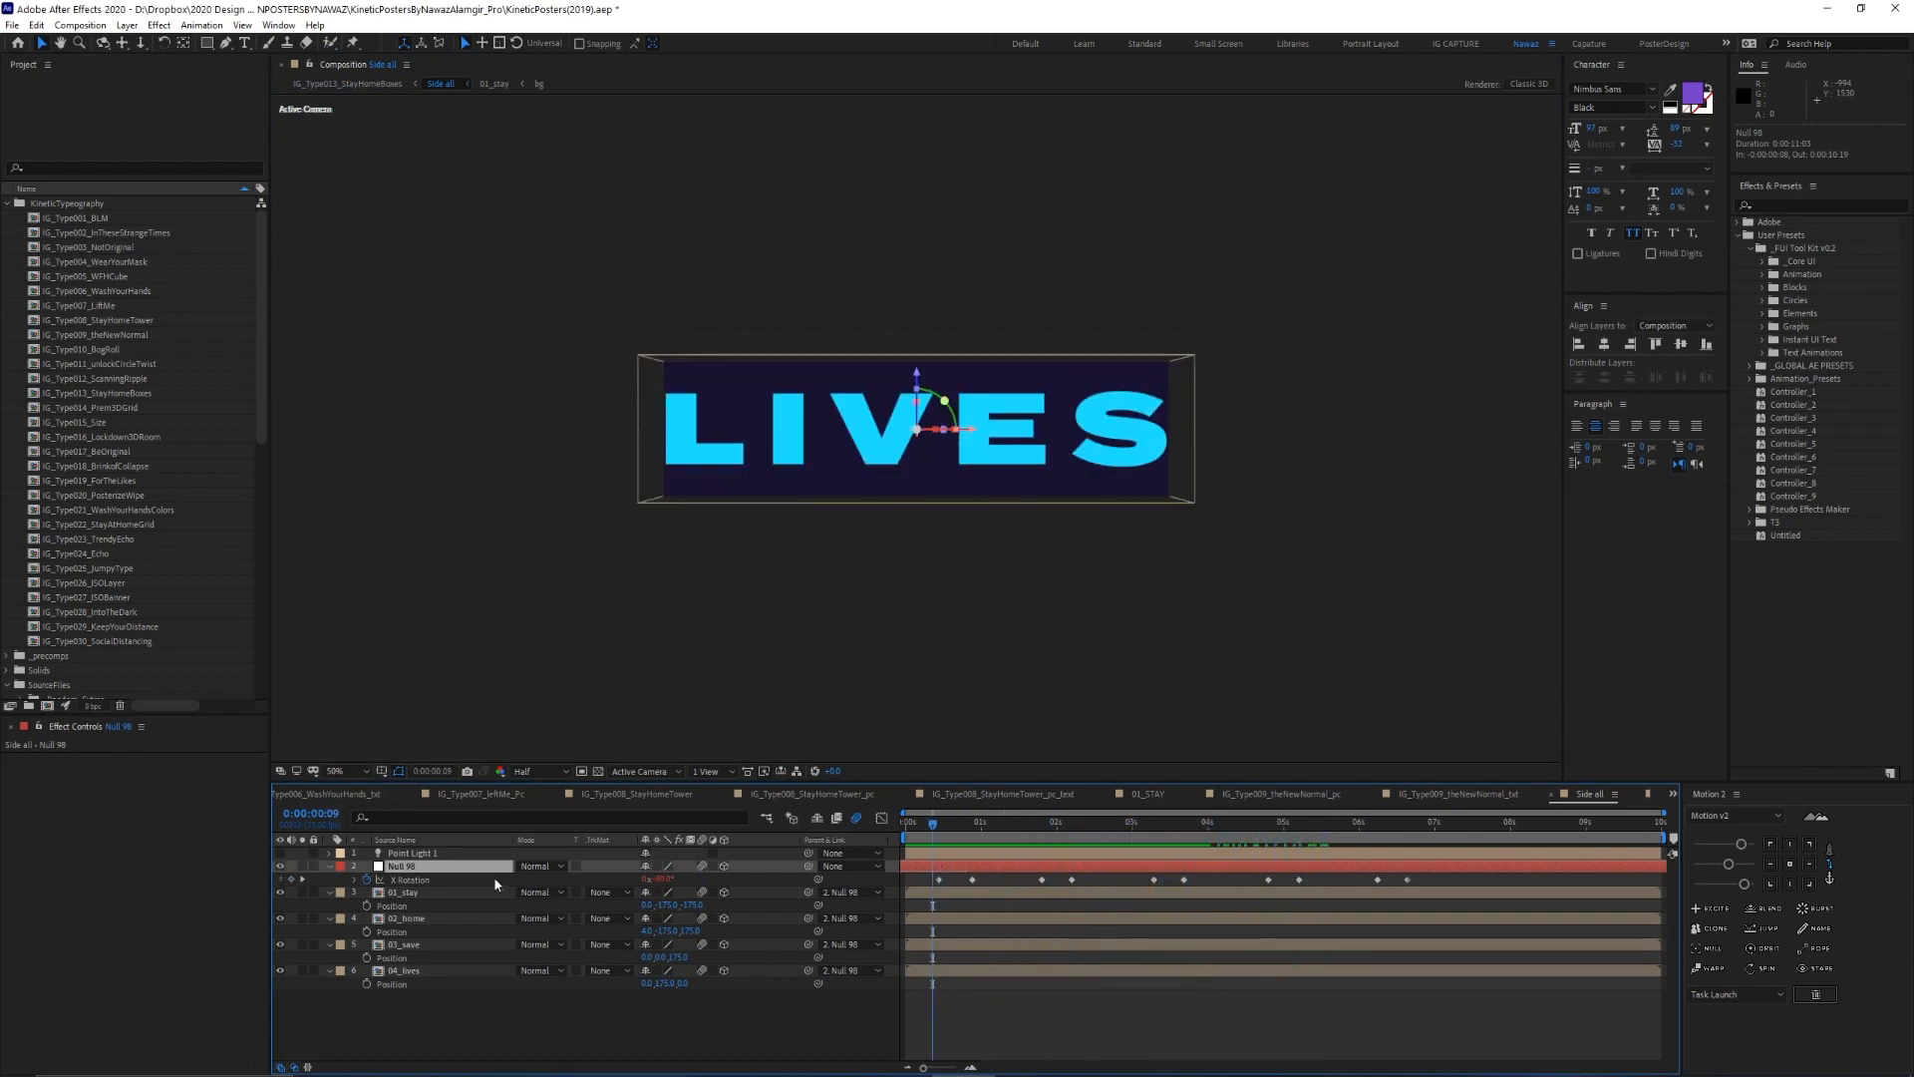
Examine the full expression on the null's X Rotation and collapse the layer's properties
key("e")
key("e")
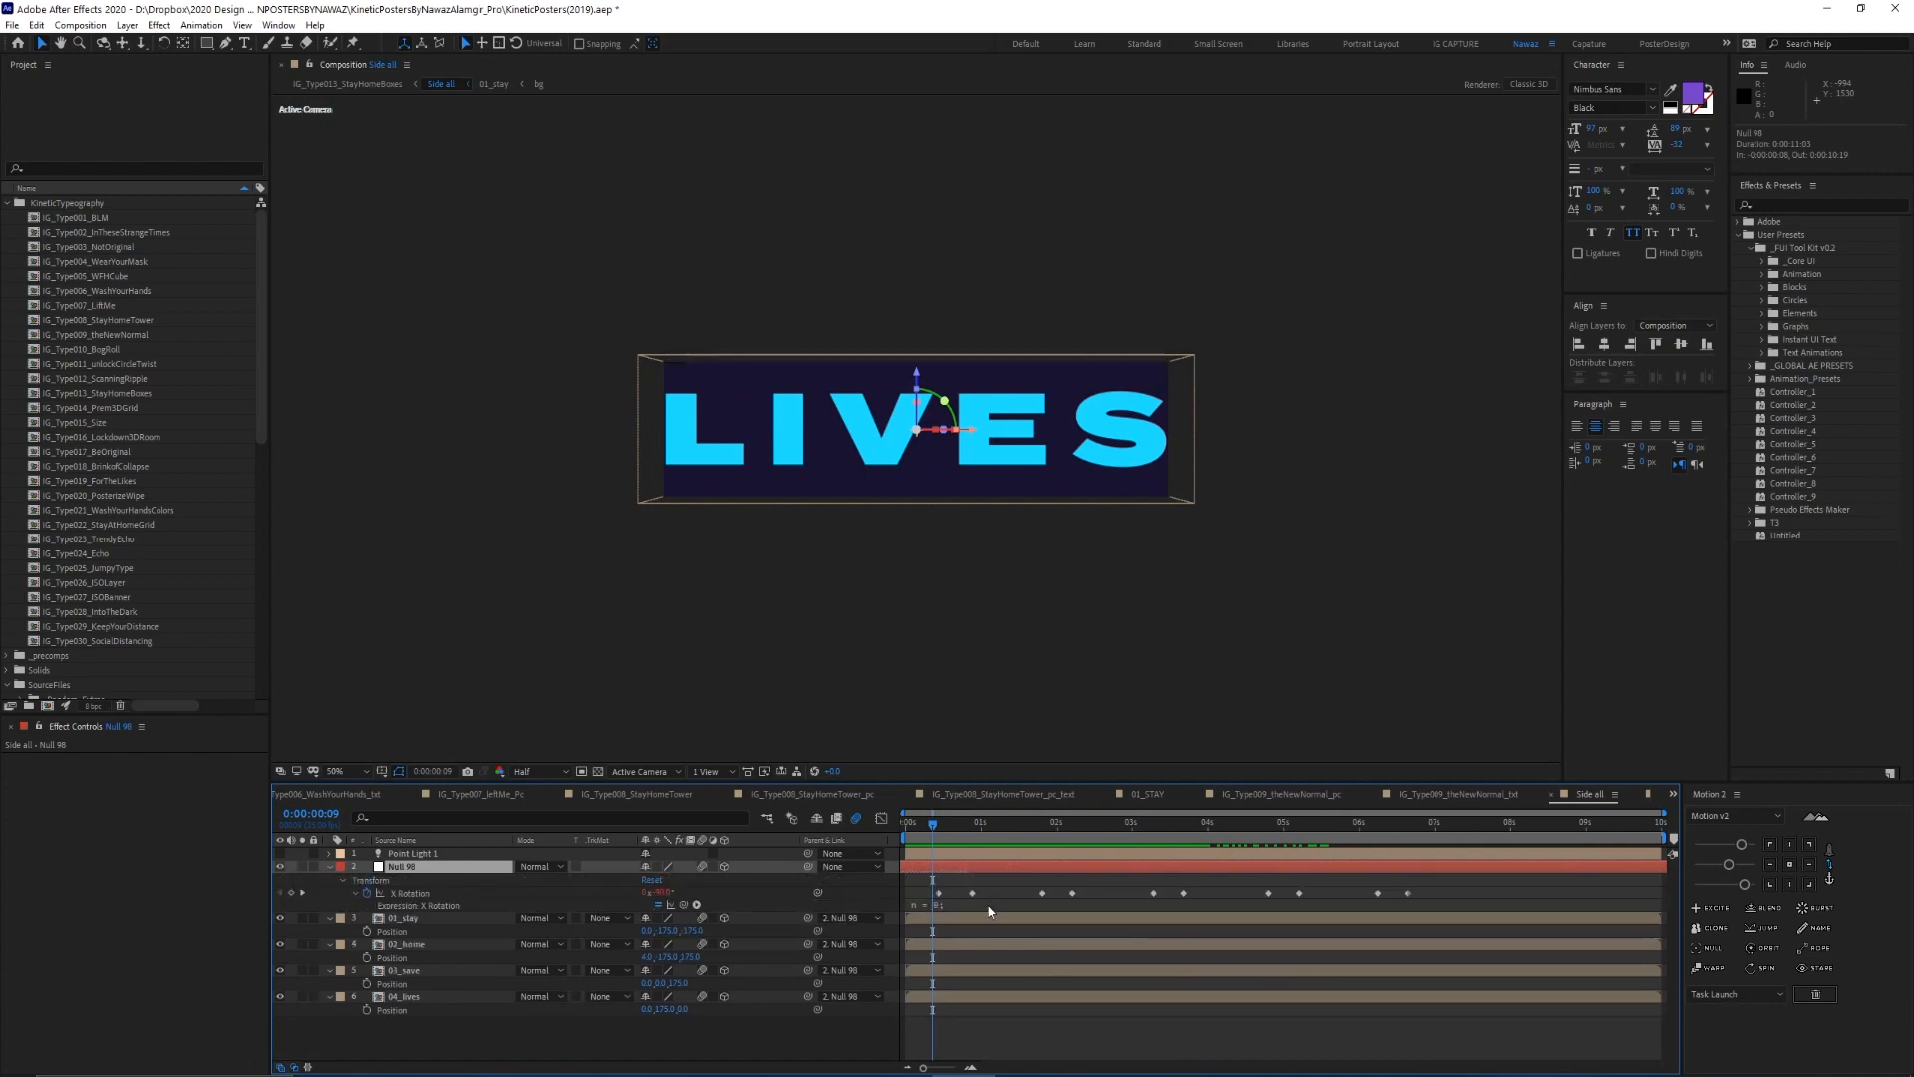
left_click(987, 910)
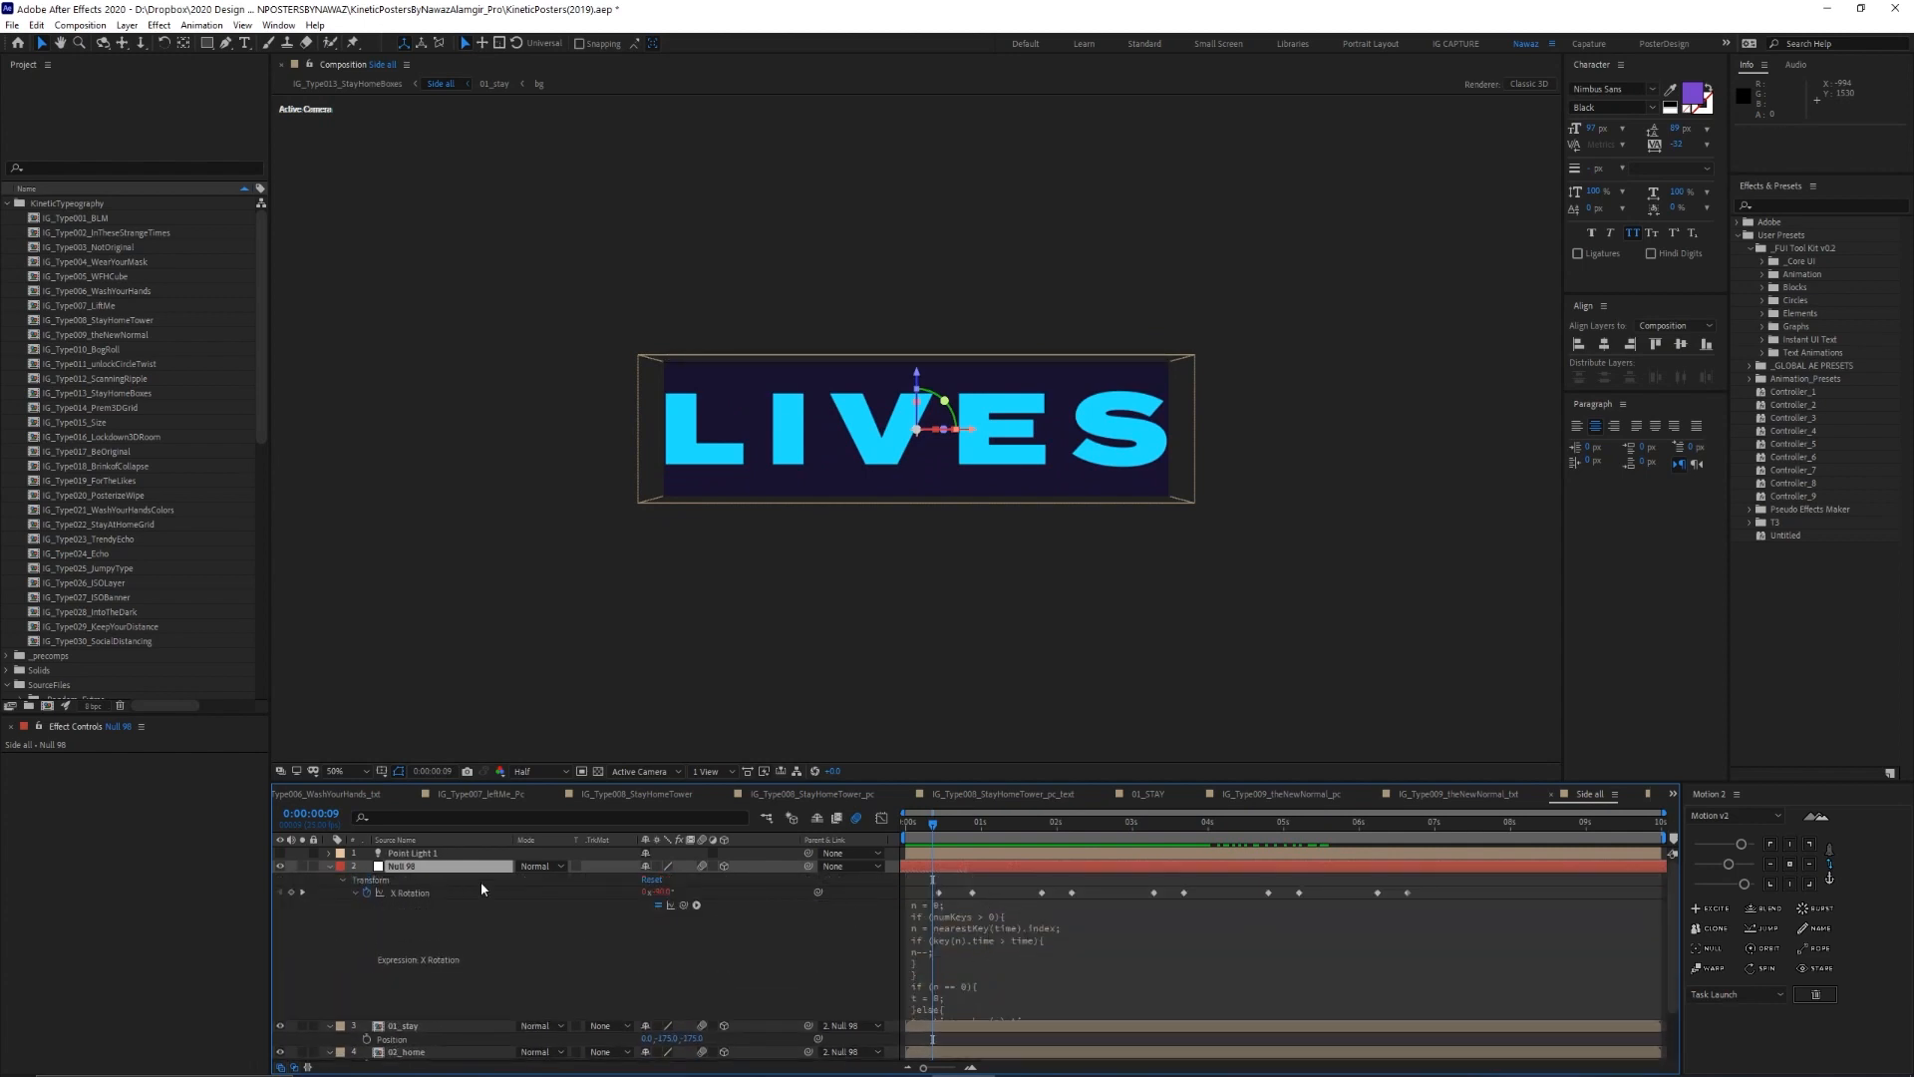
left_click(330, 866)
Play the Side all box rotation and return to the IG_Type013_StayHomeBoxes composition
key("space")
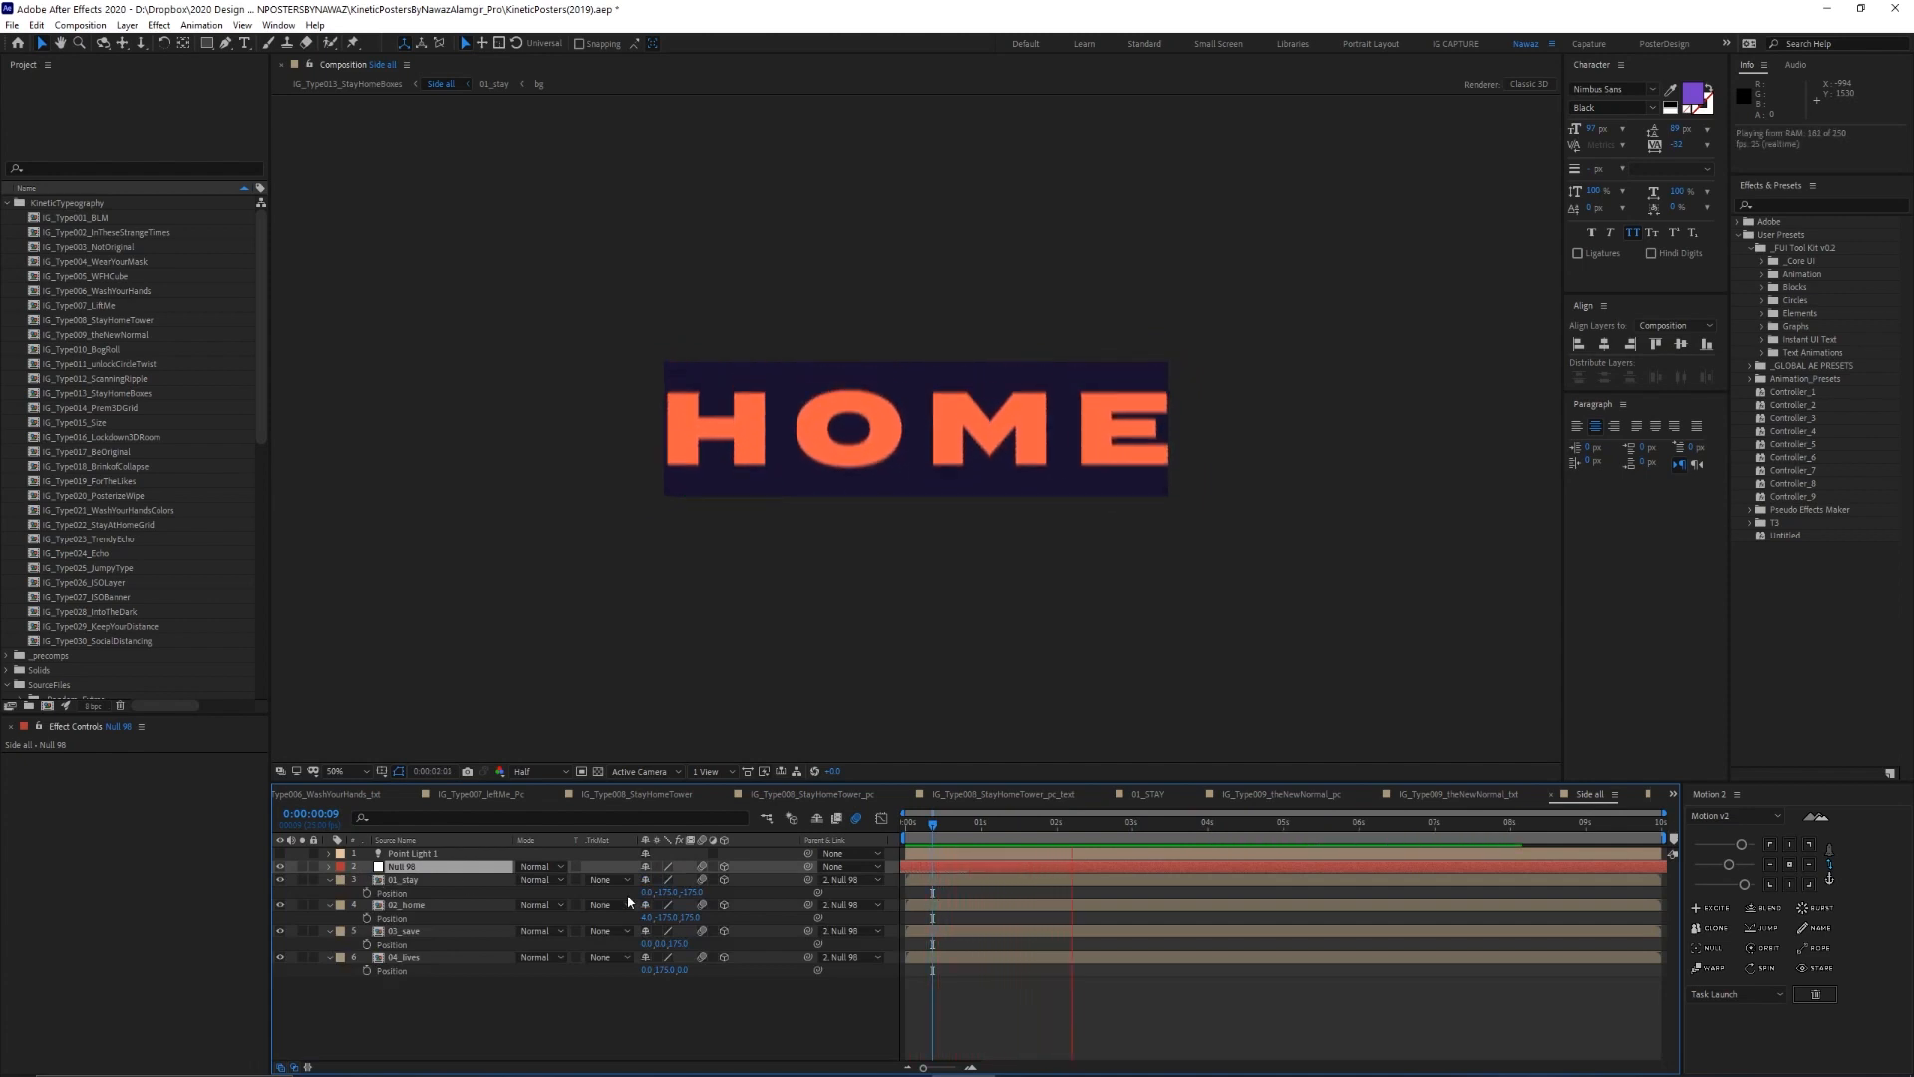
key("Tab")
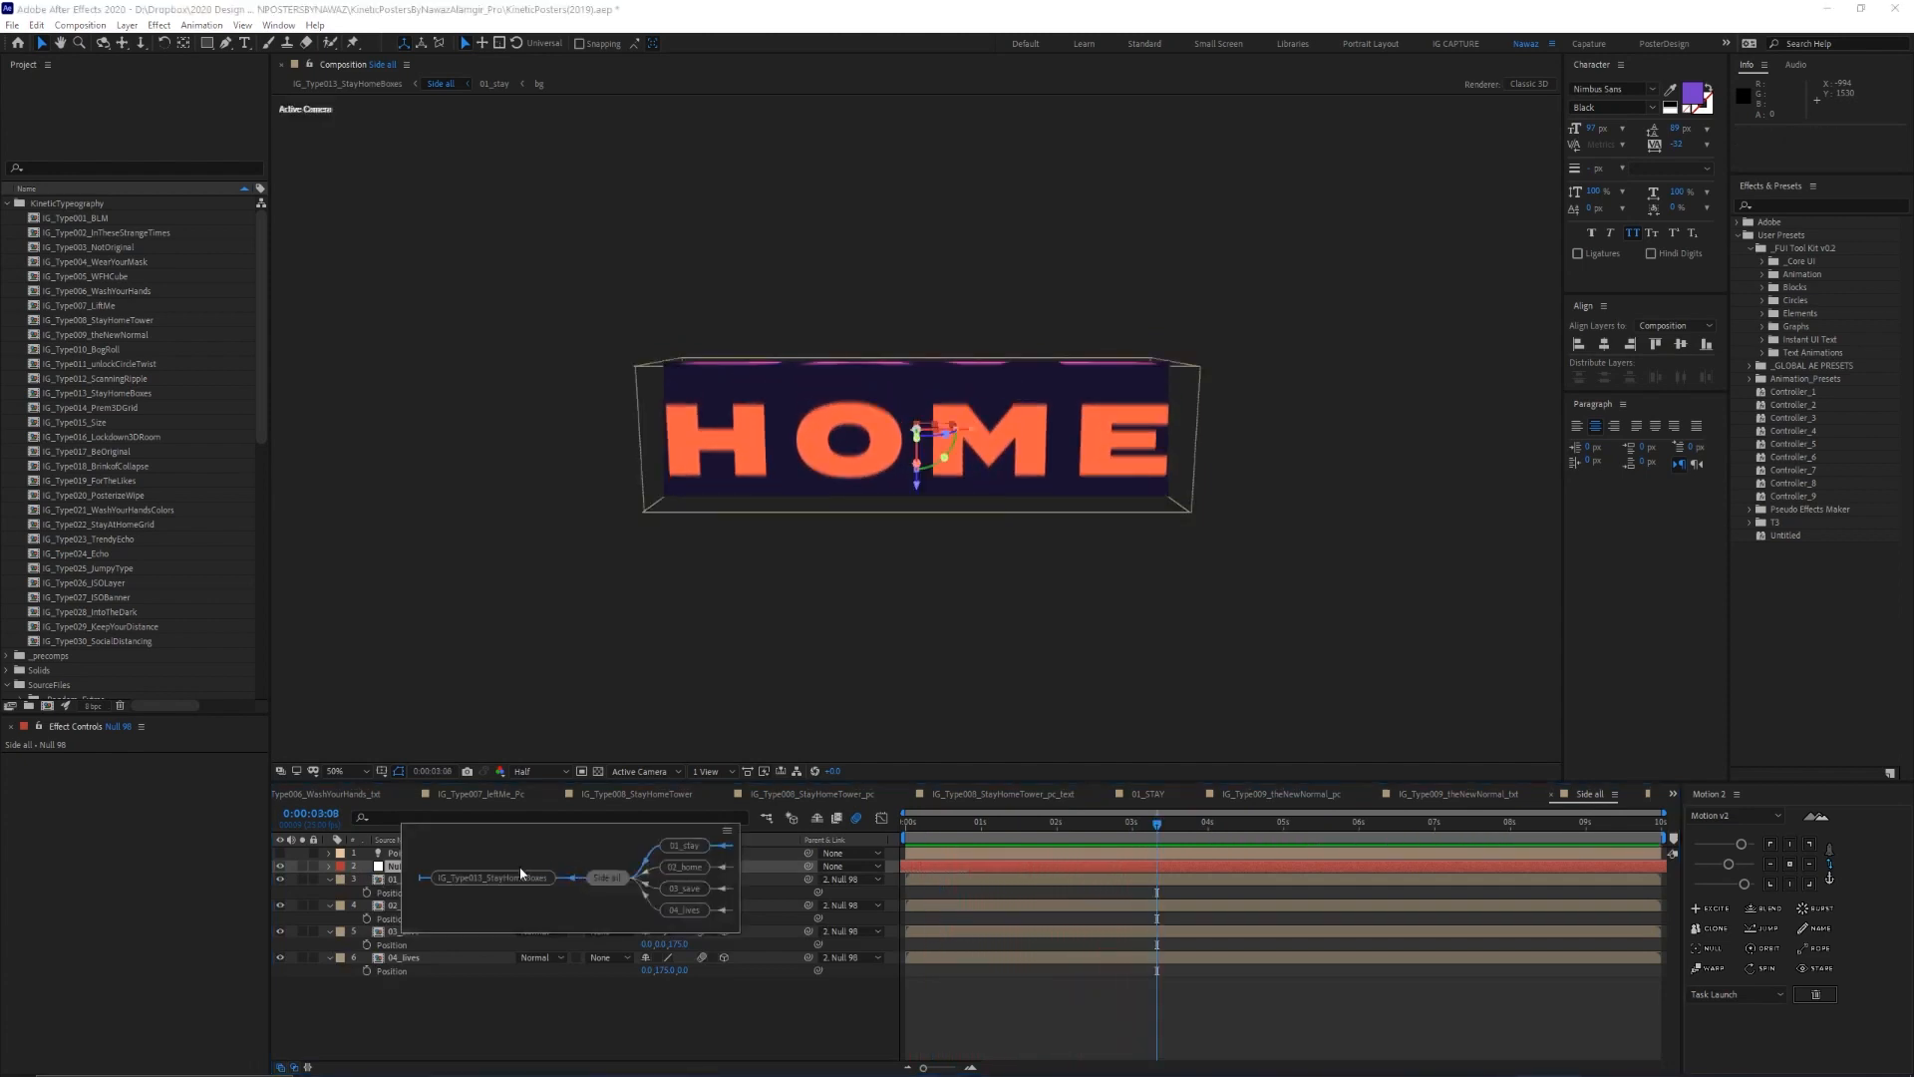
left_click(518, 866)
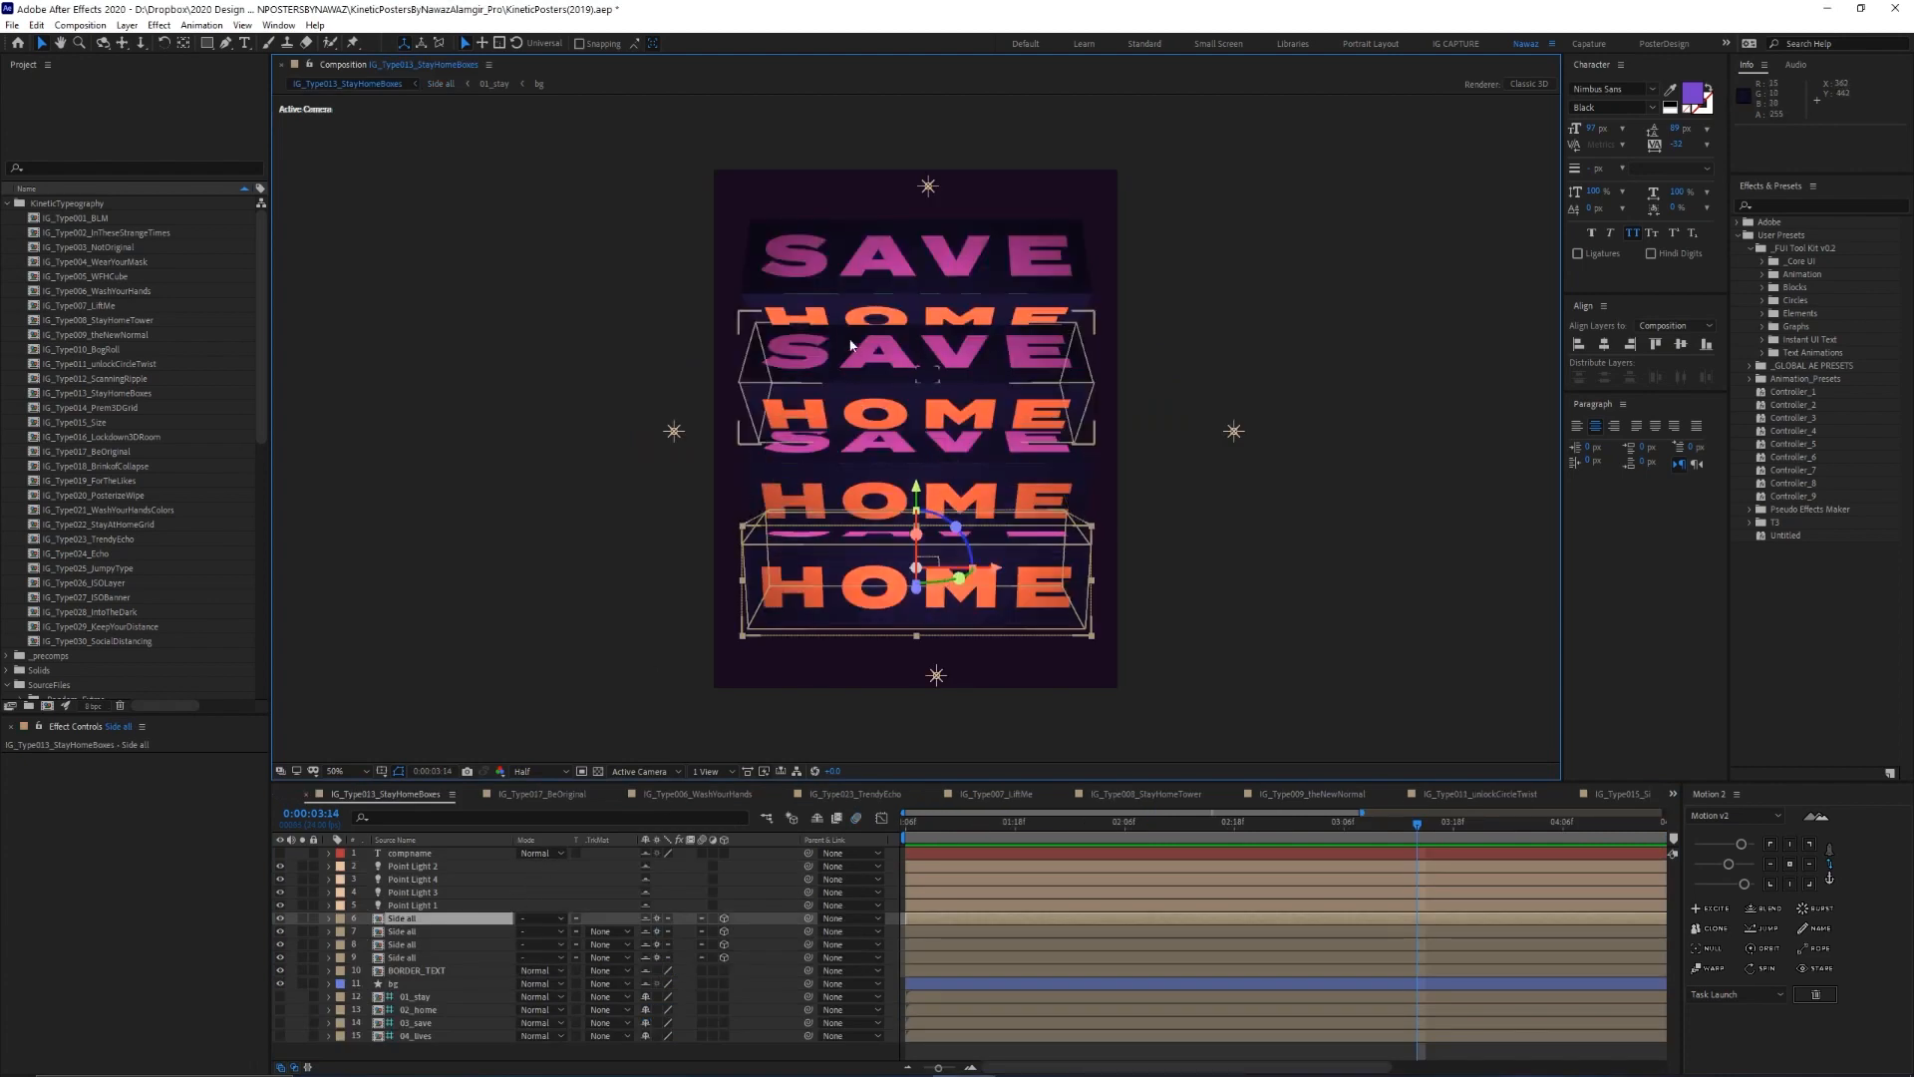
Preview the text cylinder animation in IG_Type017_BeOriginal_pc across its full timeline
key("space")
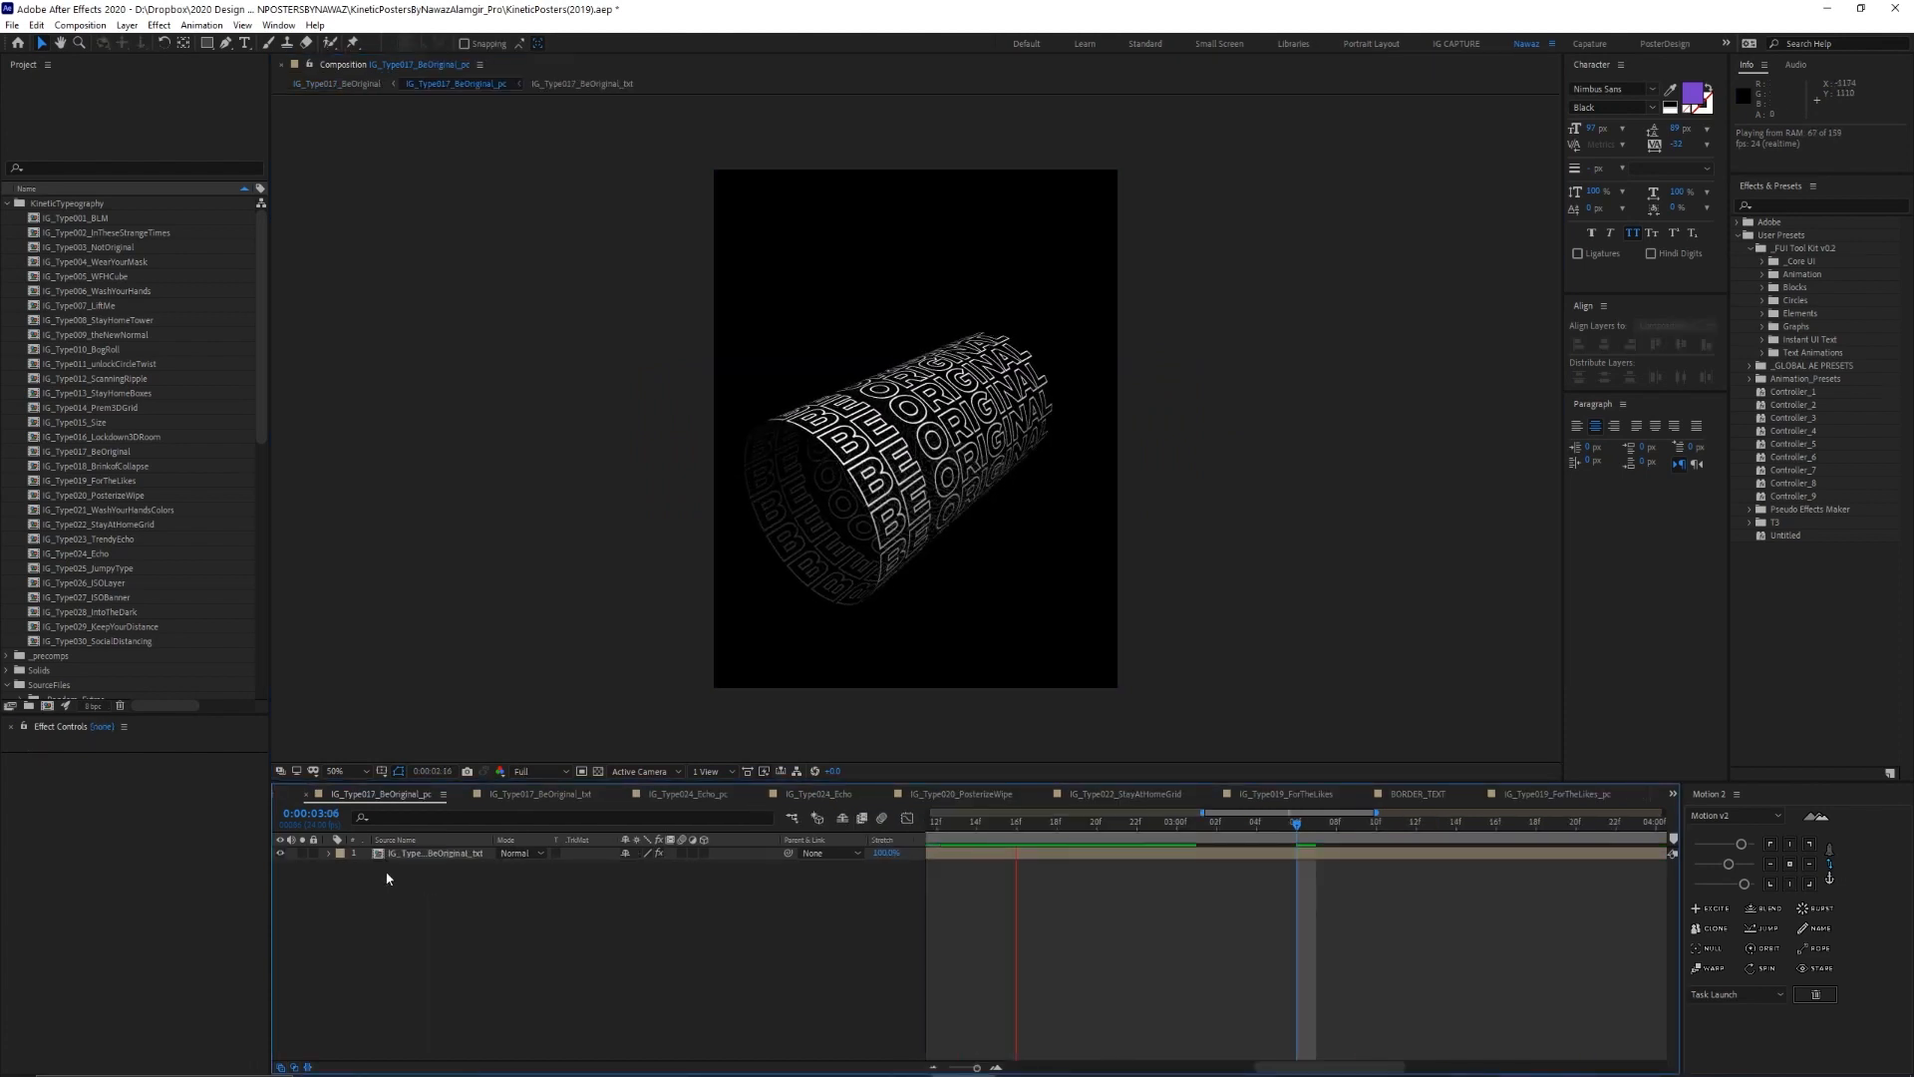
left_click_drag(959, 1064, 949, 1065)
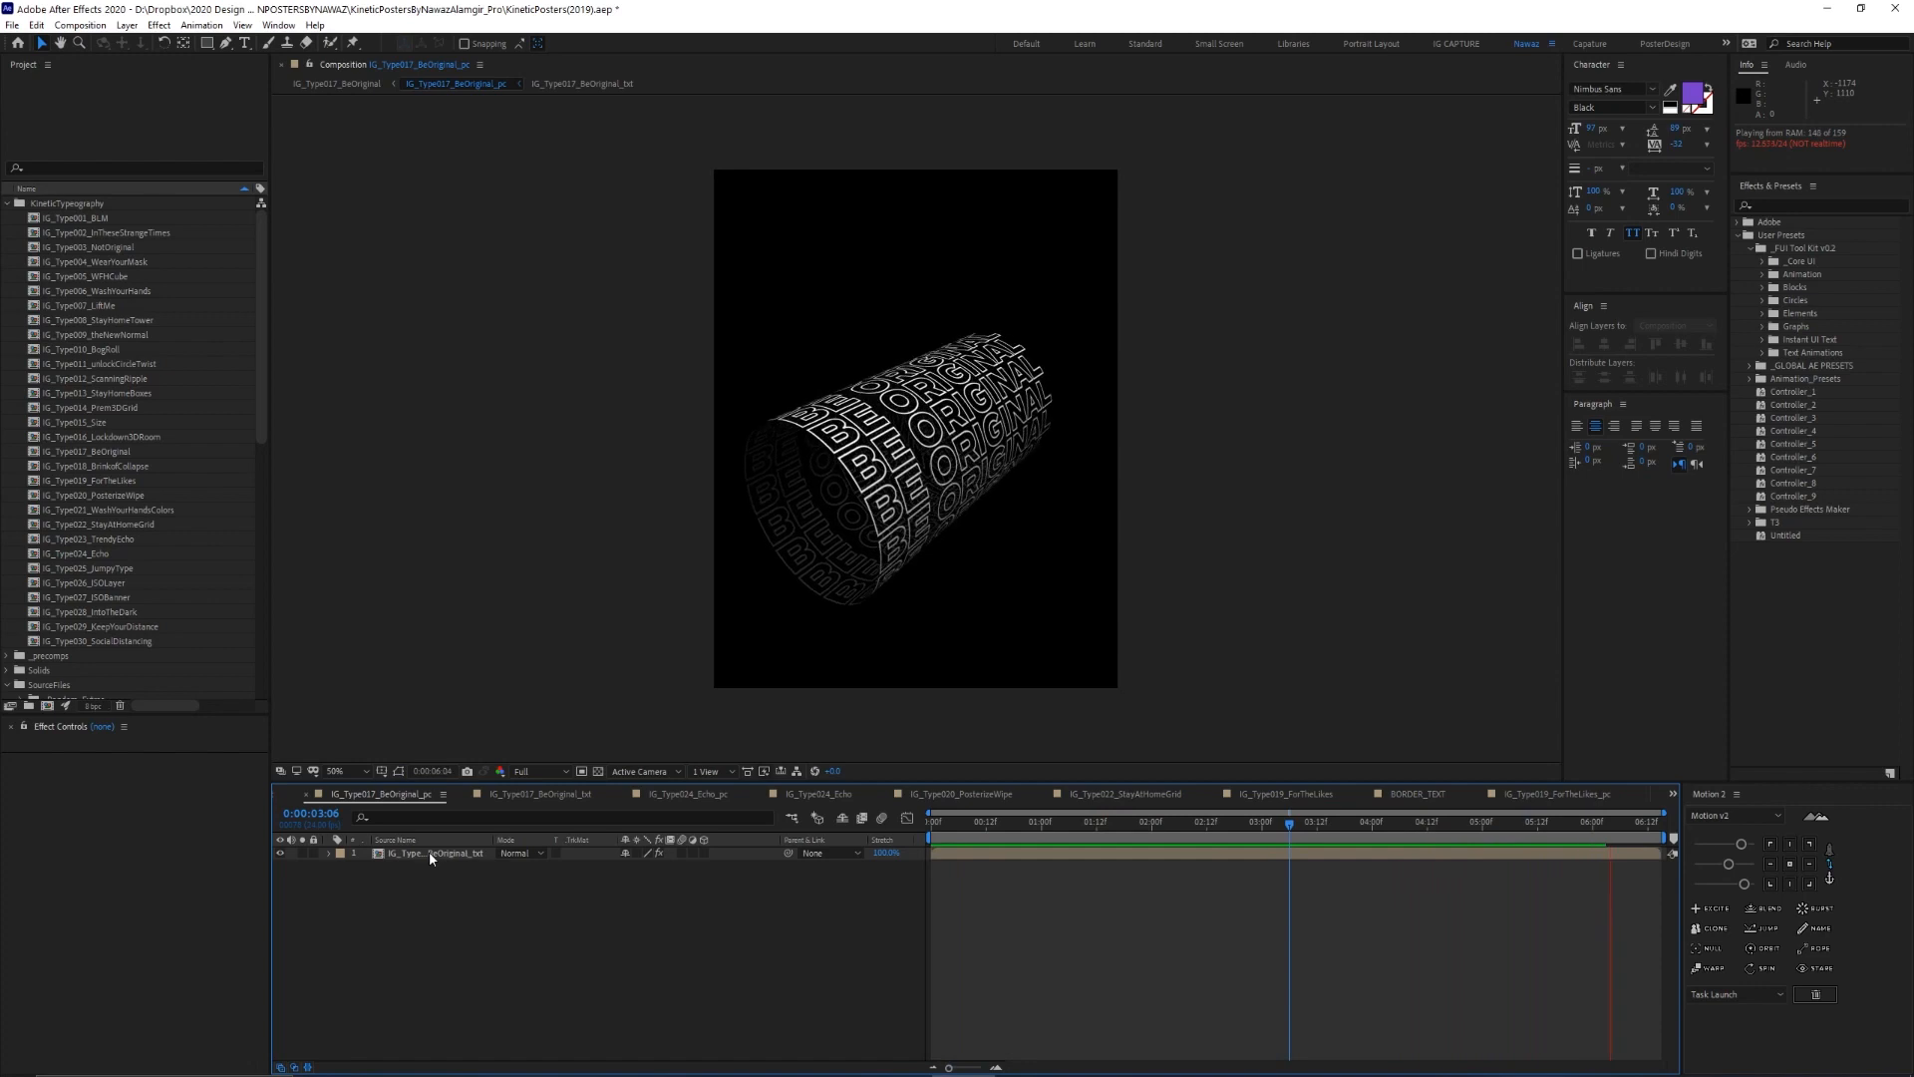
key("space")
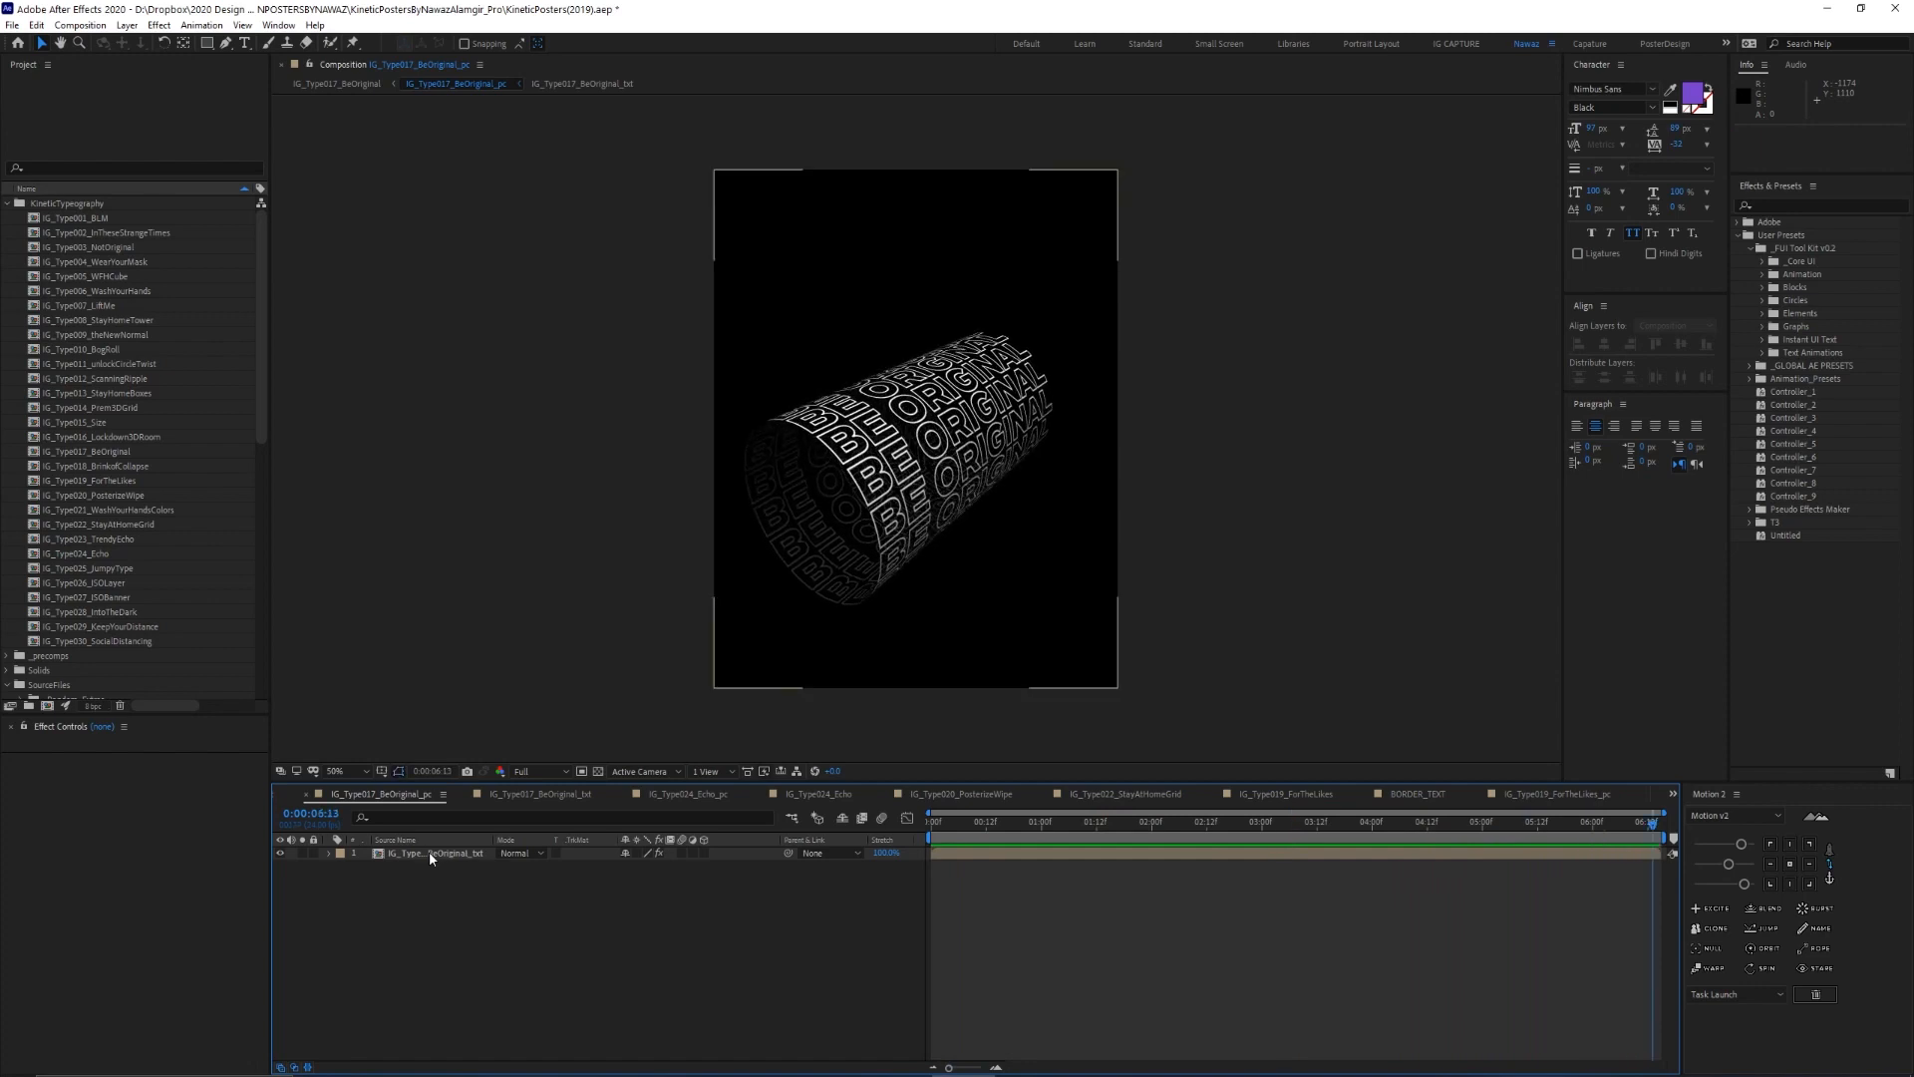
Open the IG_Type017_BeOriginal_txt precomp and compare the text layer with CC RepeTile disabled and enabled
double_click(429, 852)
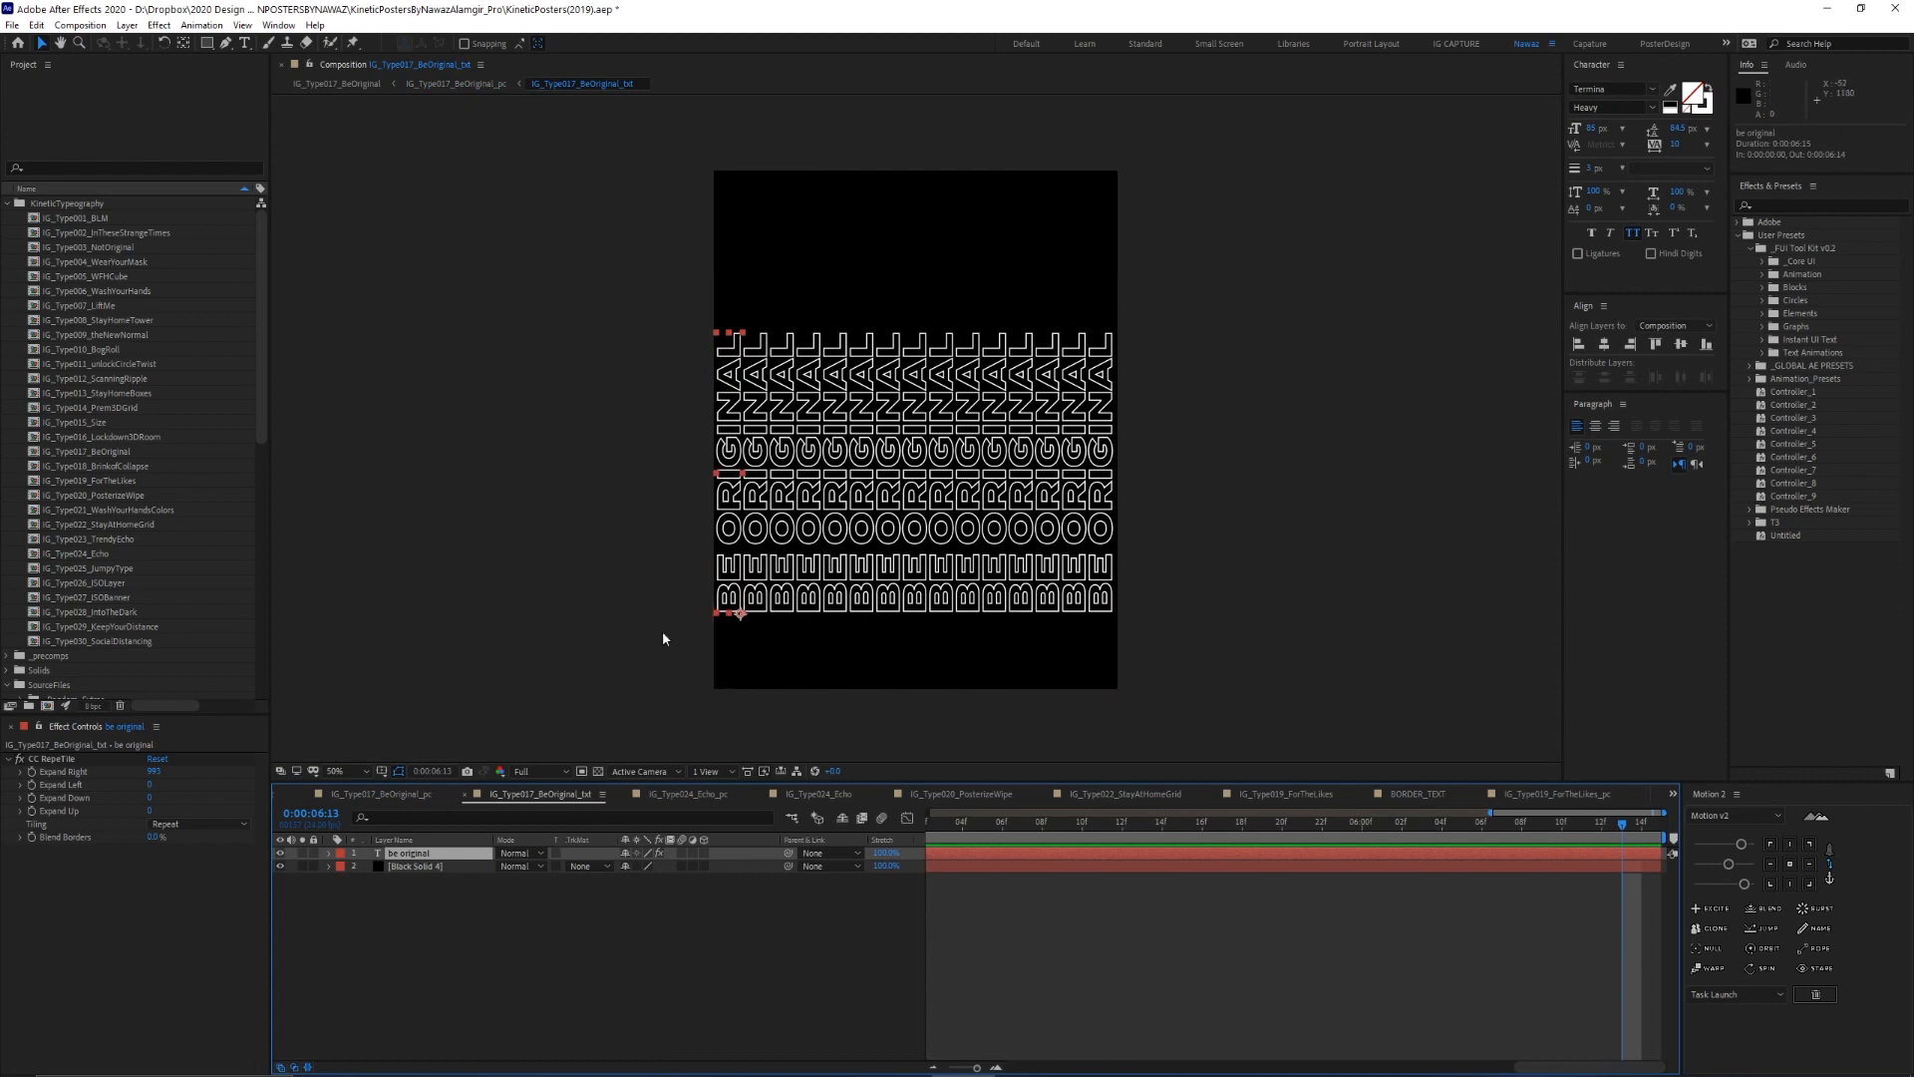
left_click(19, 759)
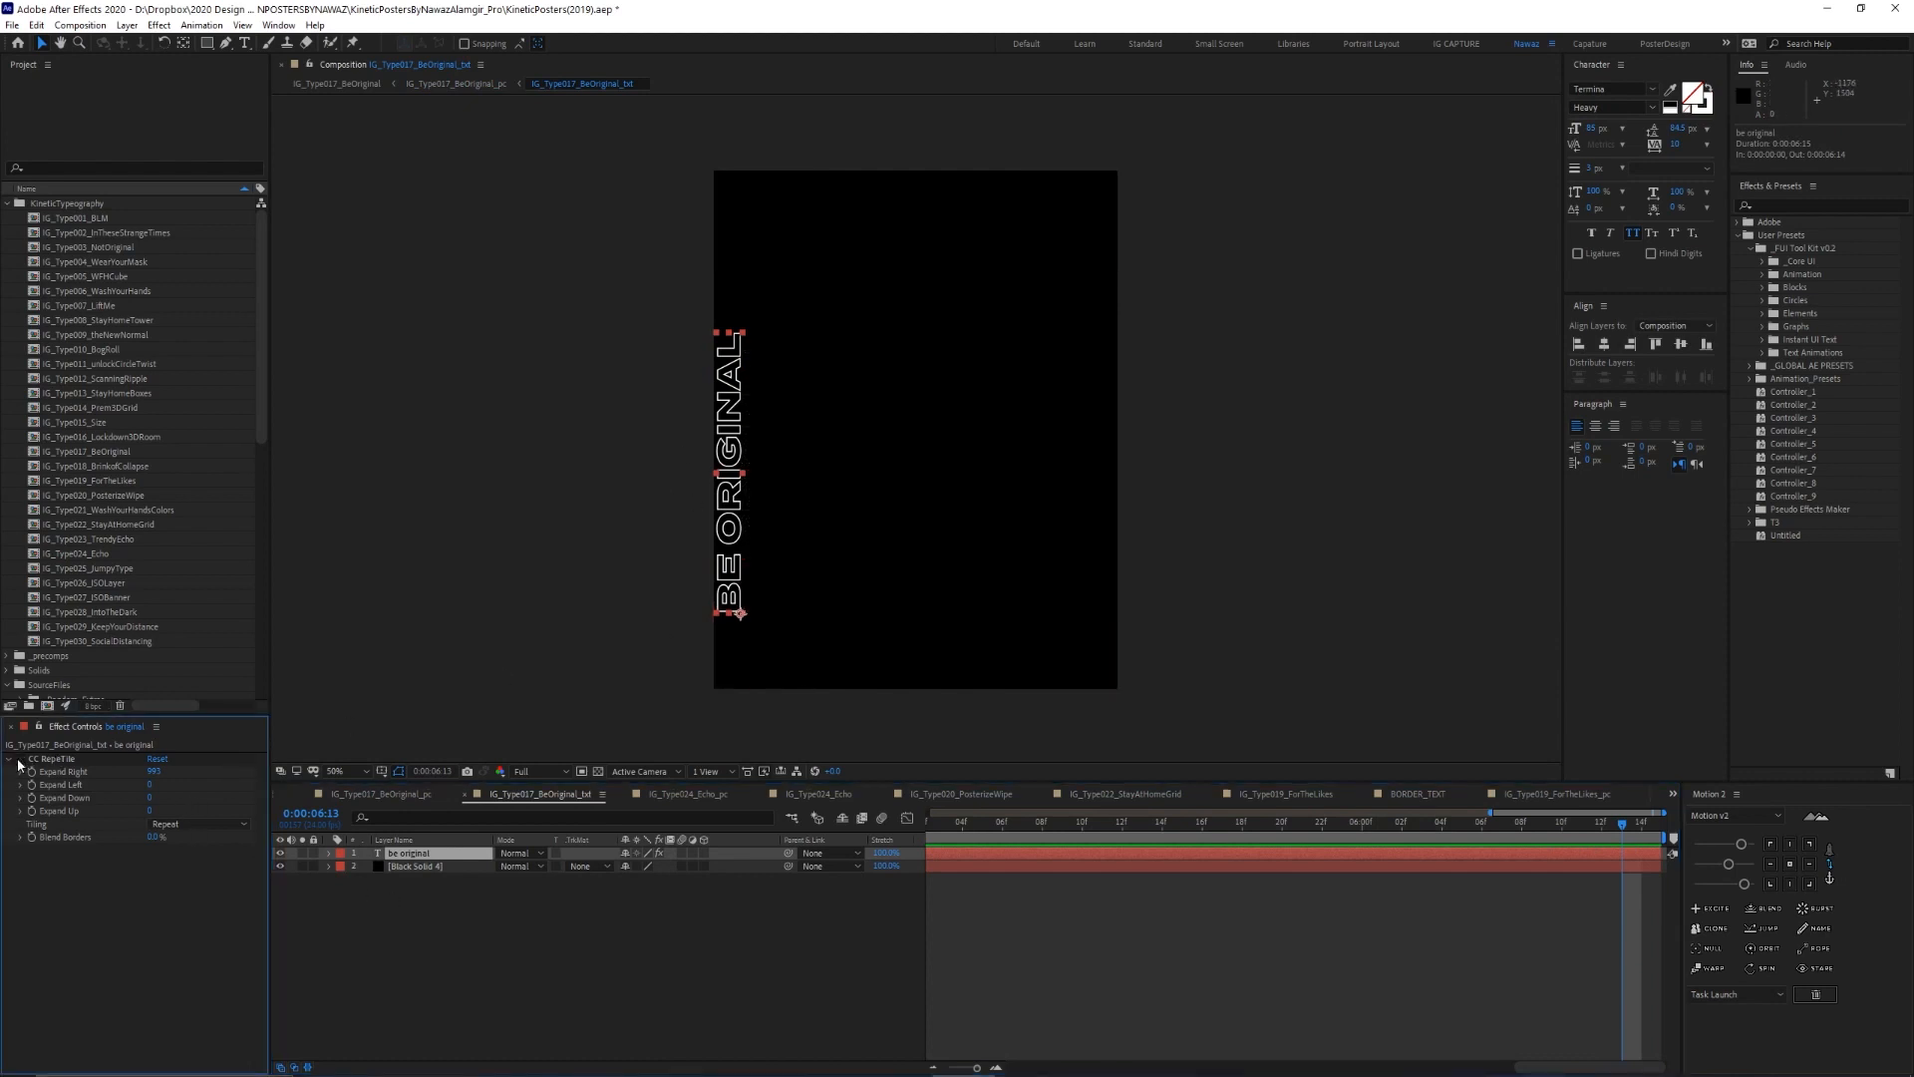
left_click(19, 759)
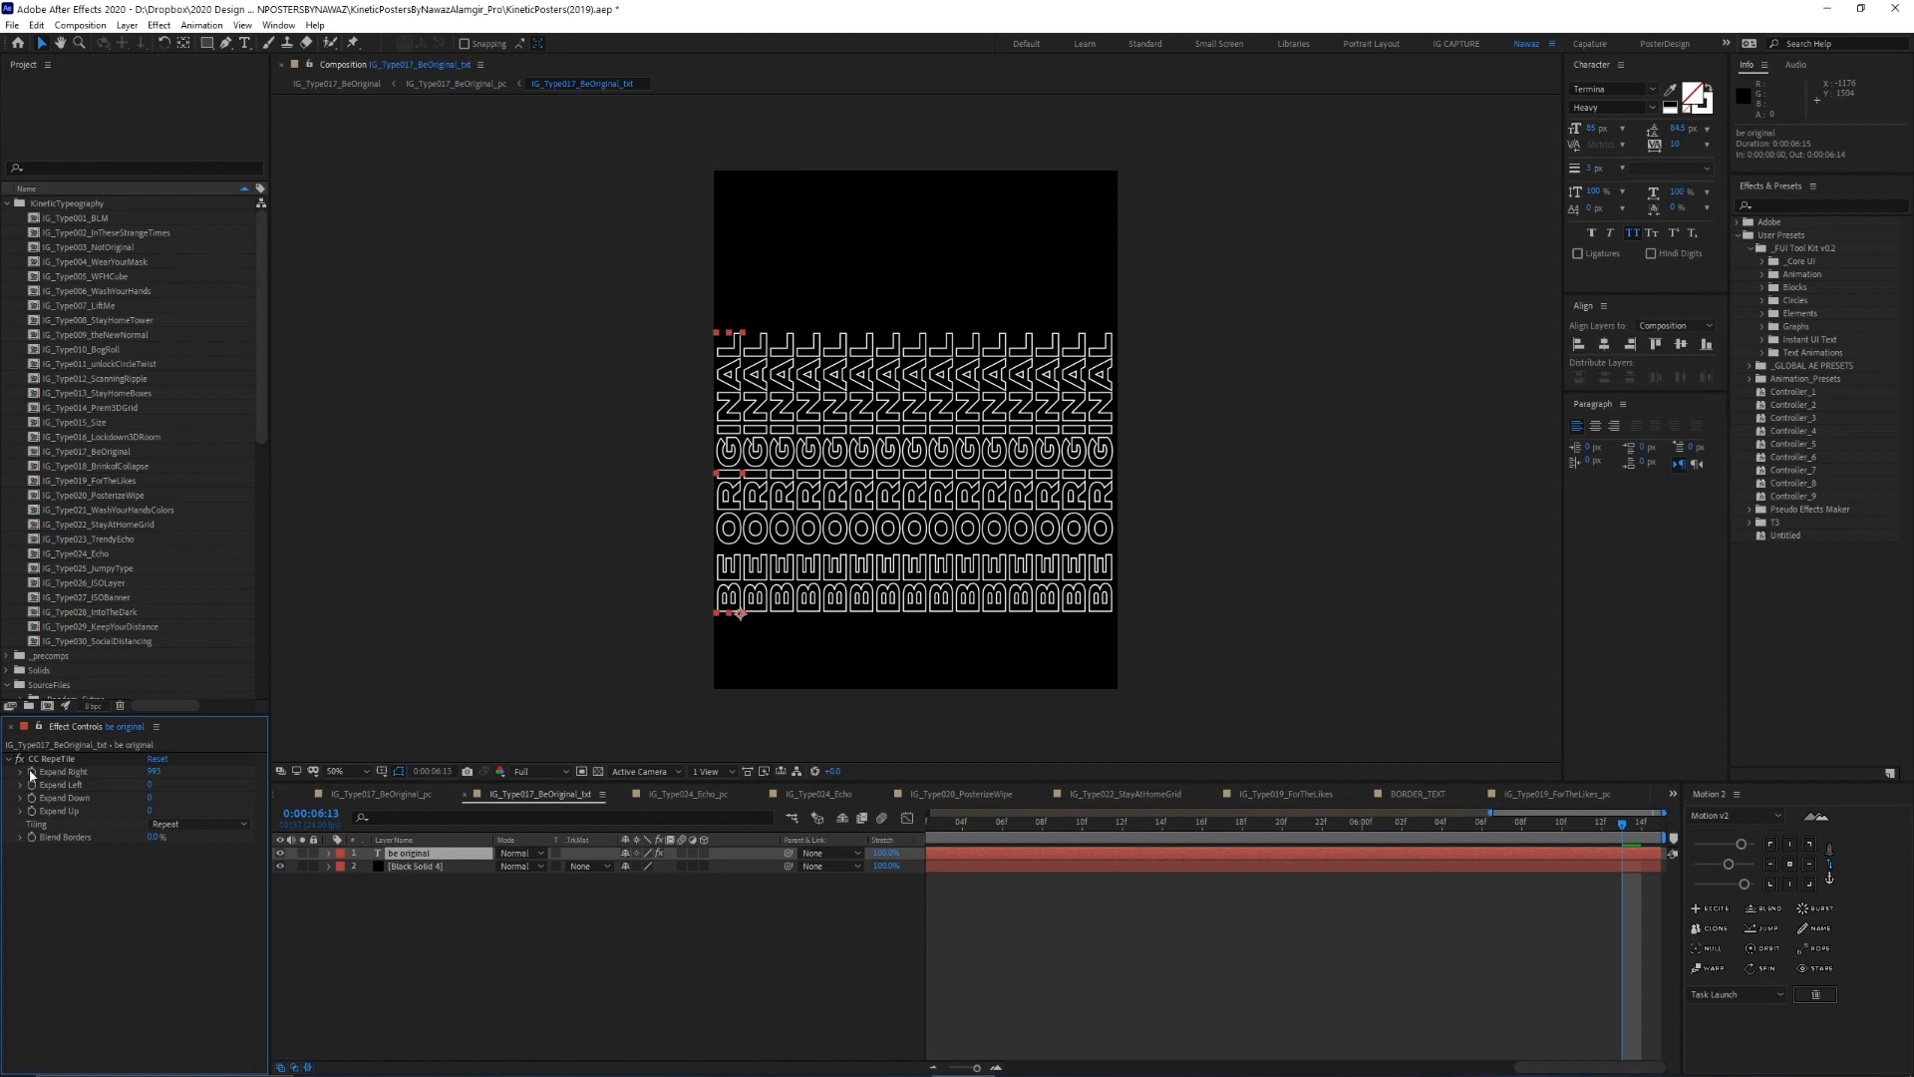
Return to IG_Type017_BeOriginal_pc and reveal the layer's modified properties to examine its CC Cylinder settings and Rotation Y expression
key("Tab")
left_click(363, 935)
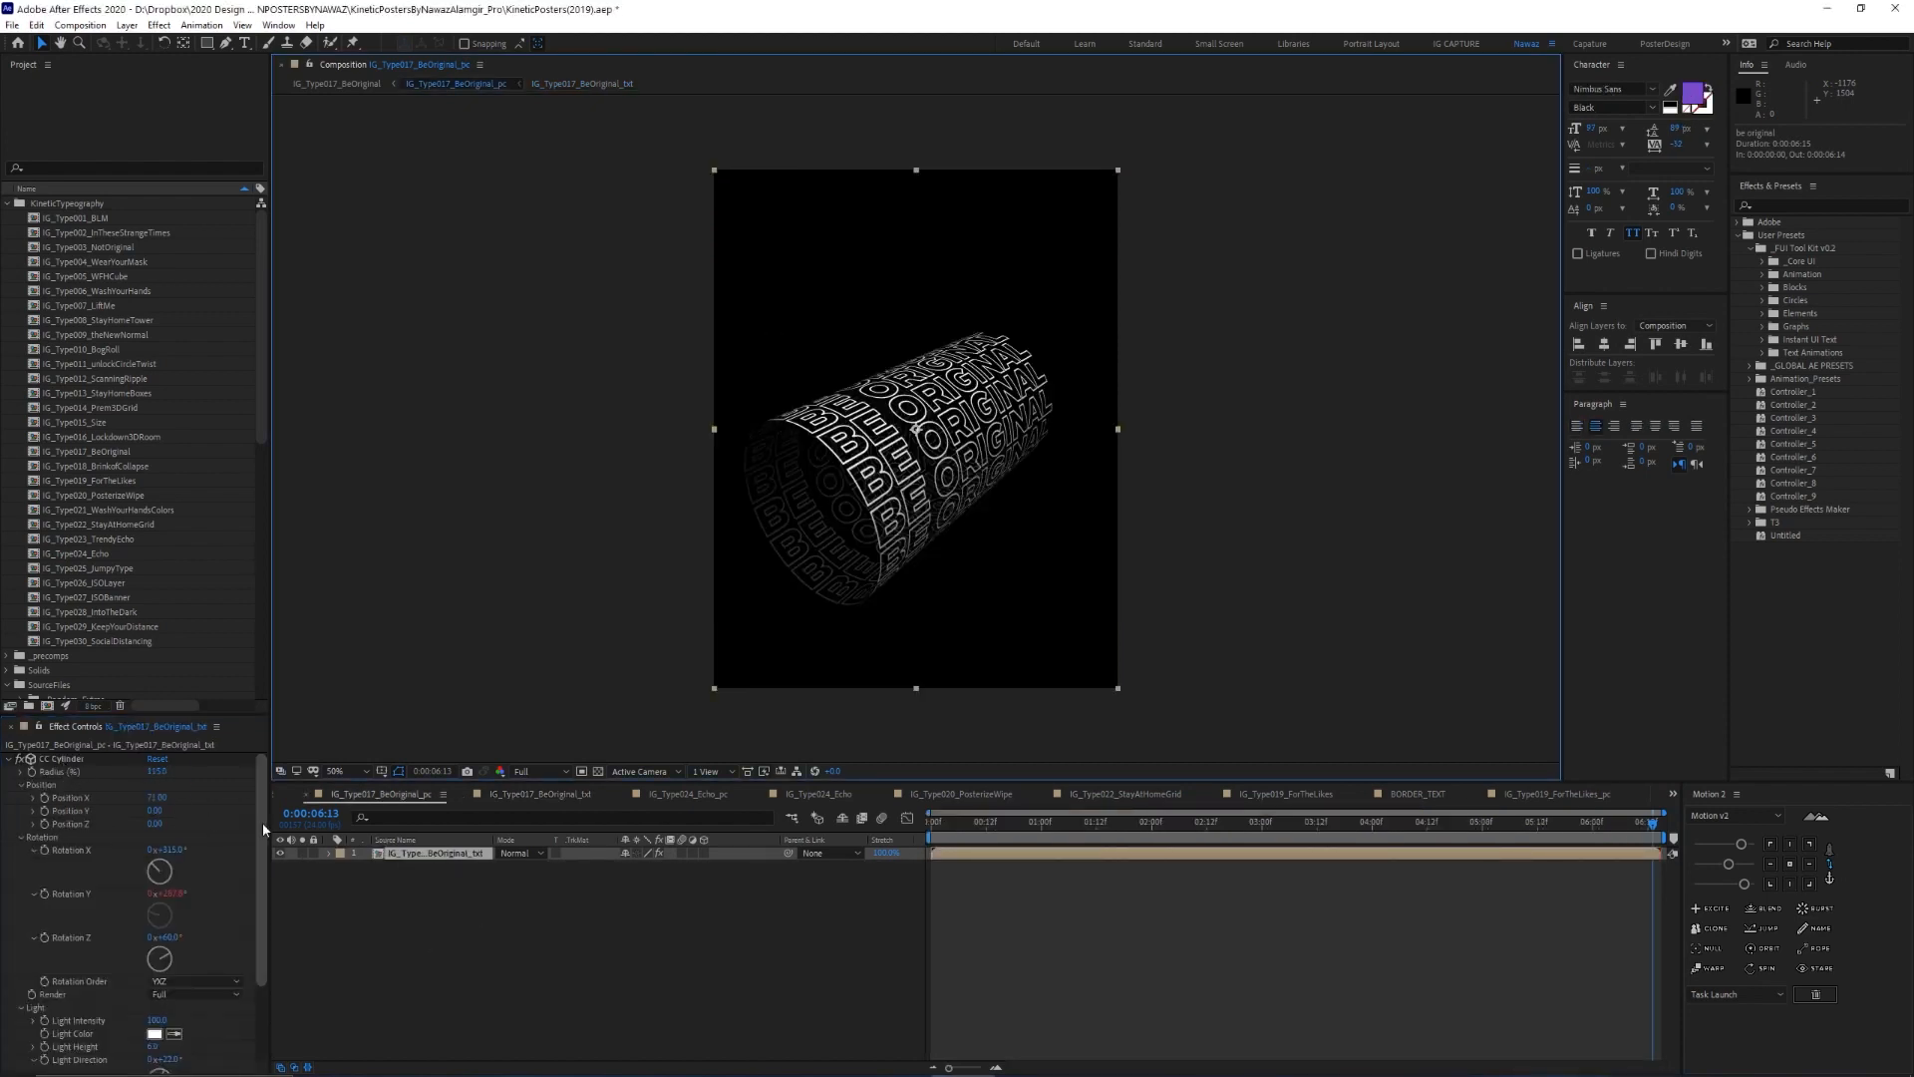
key("u")
key("u")
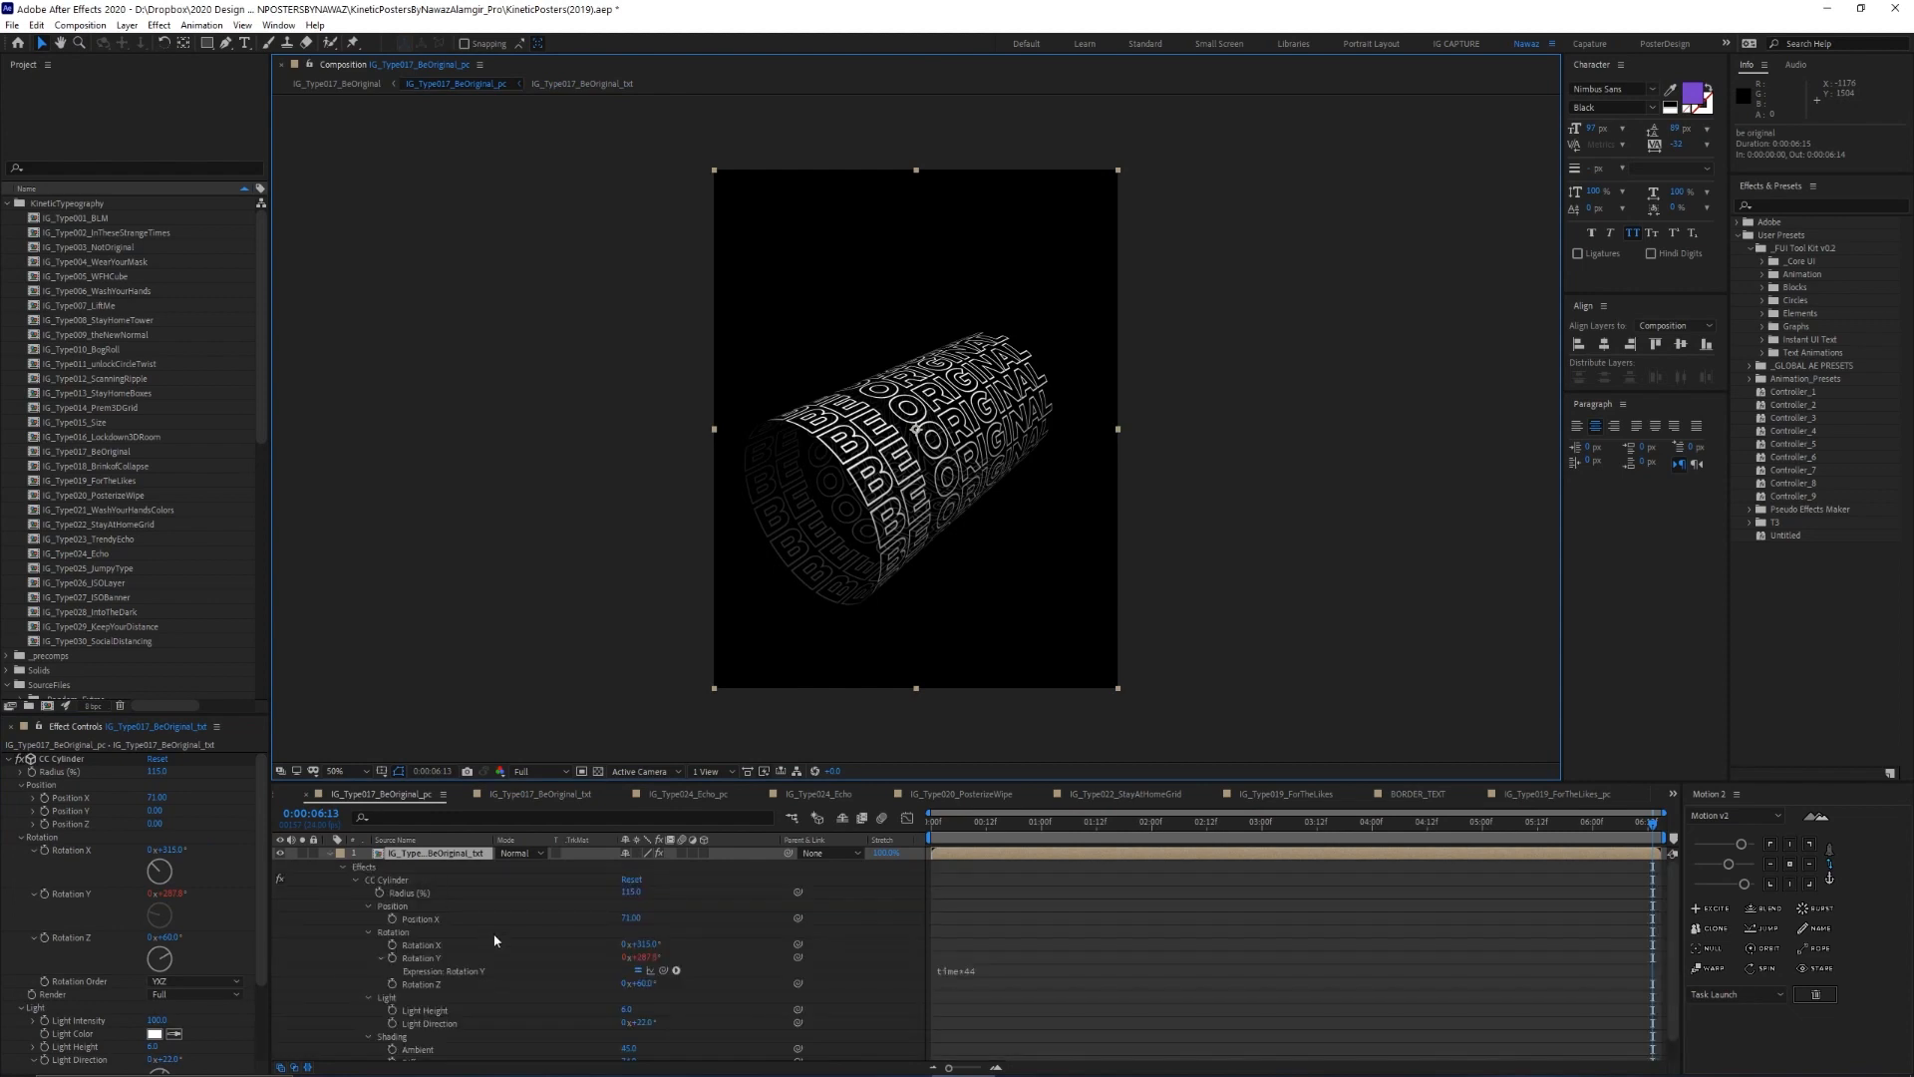
key("grave")
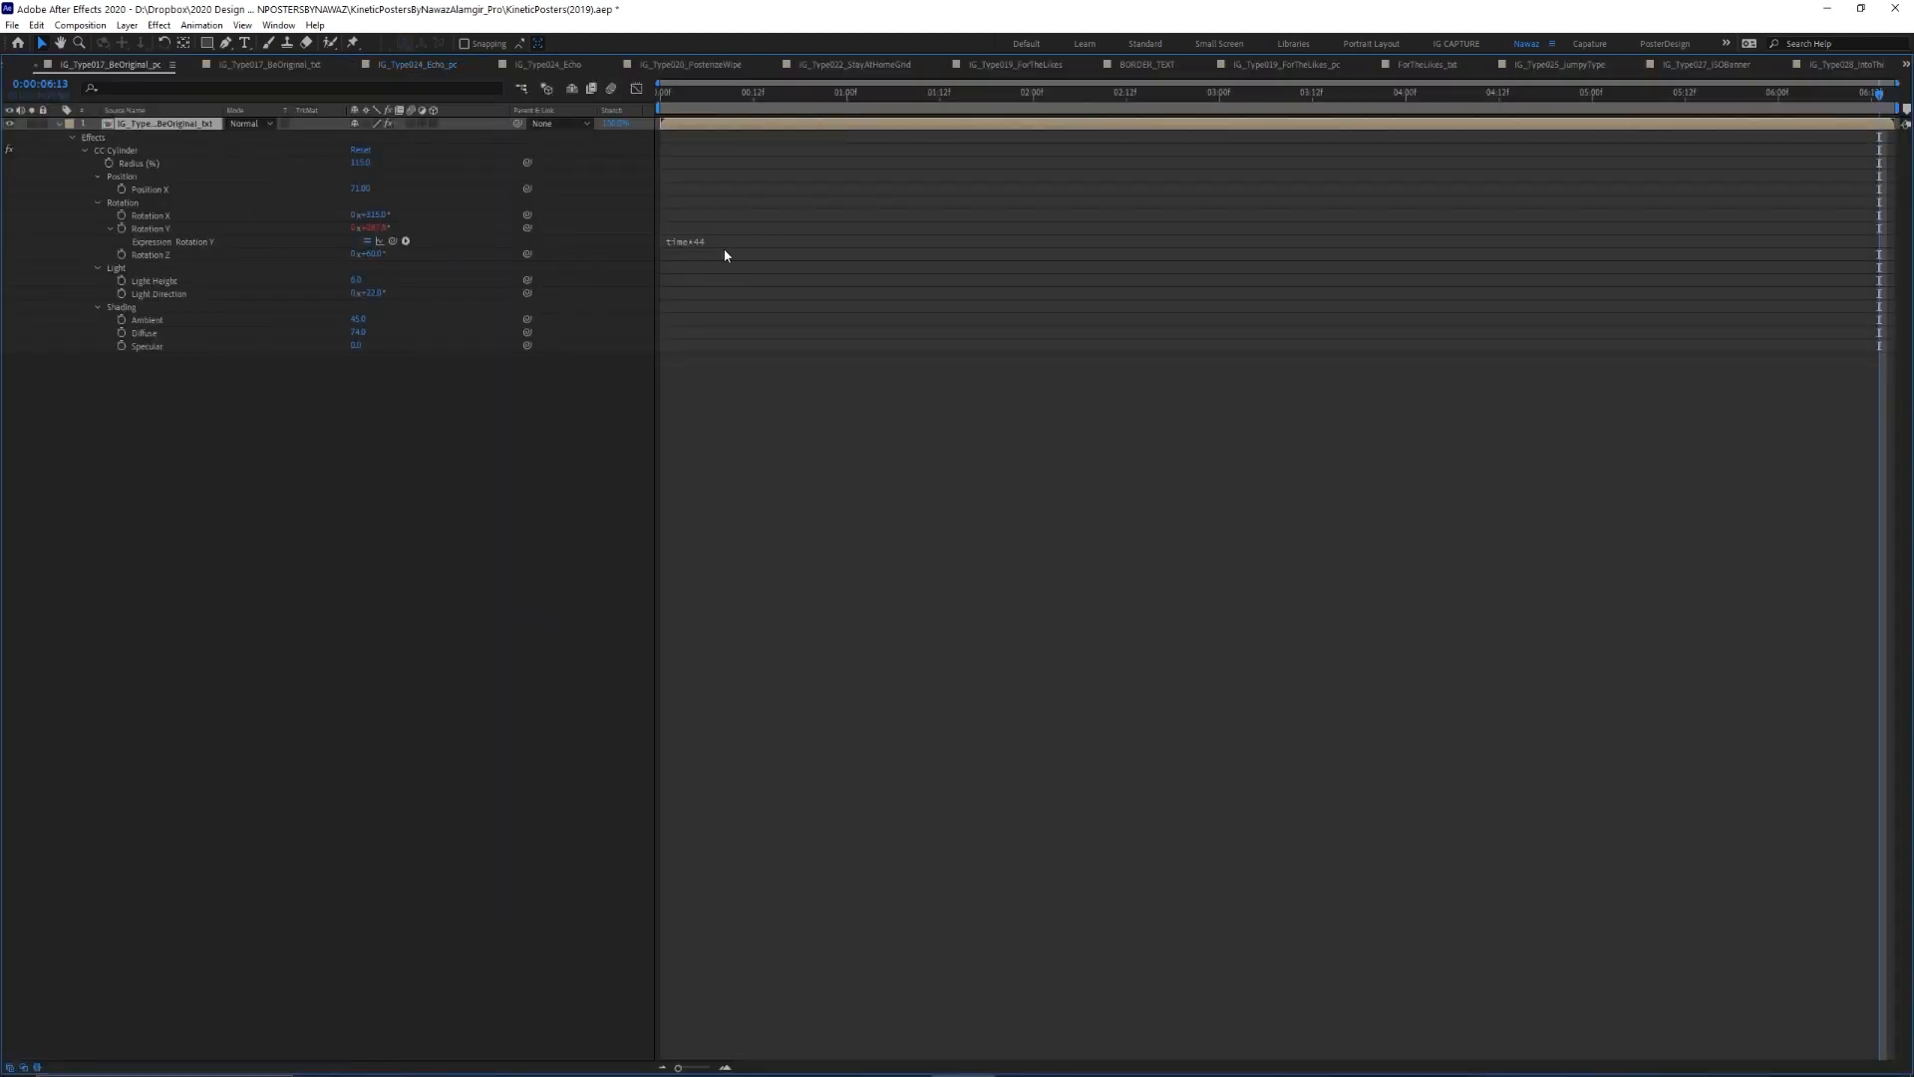
key("grave")
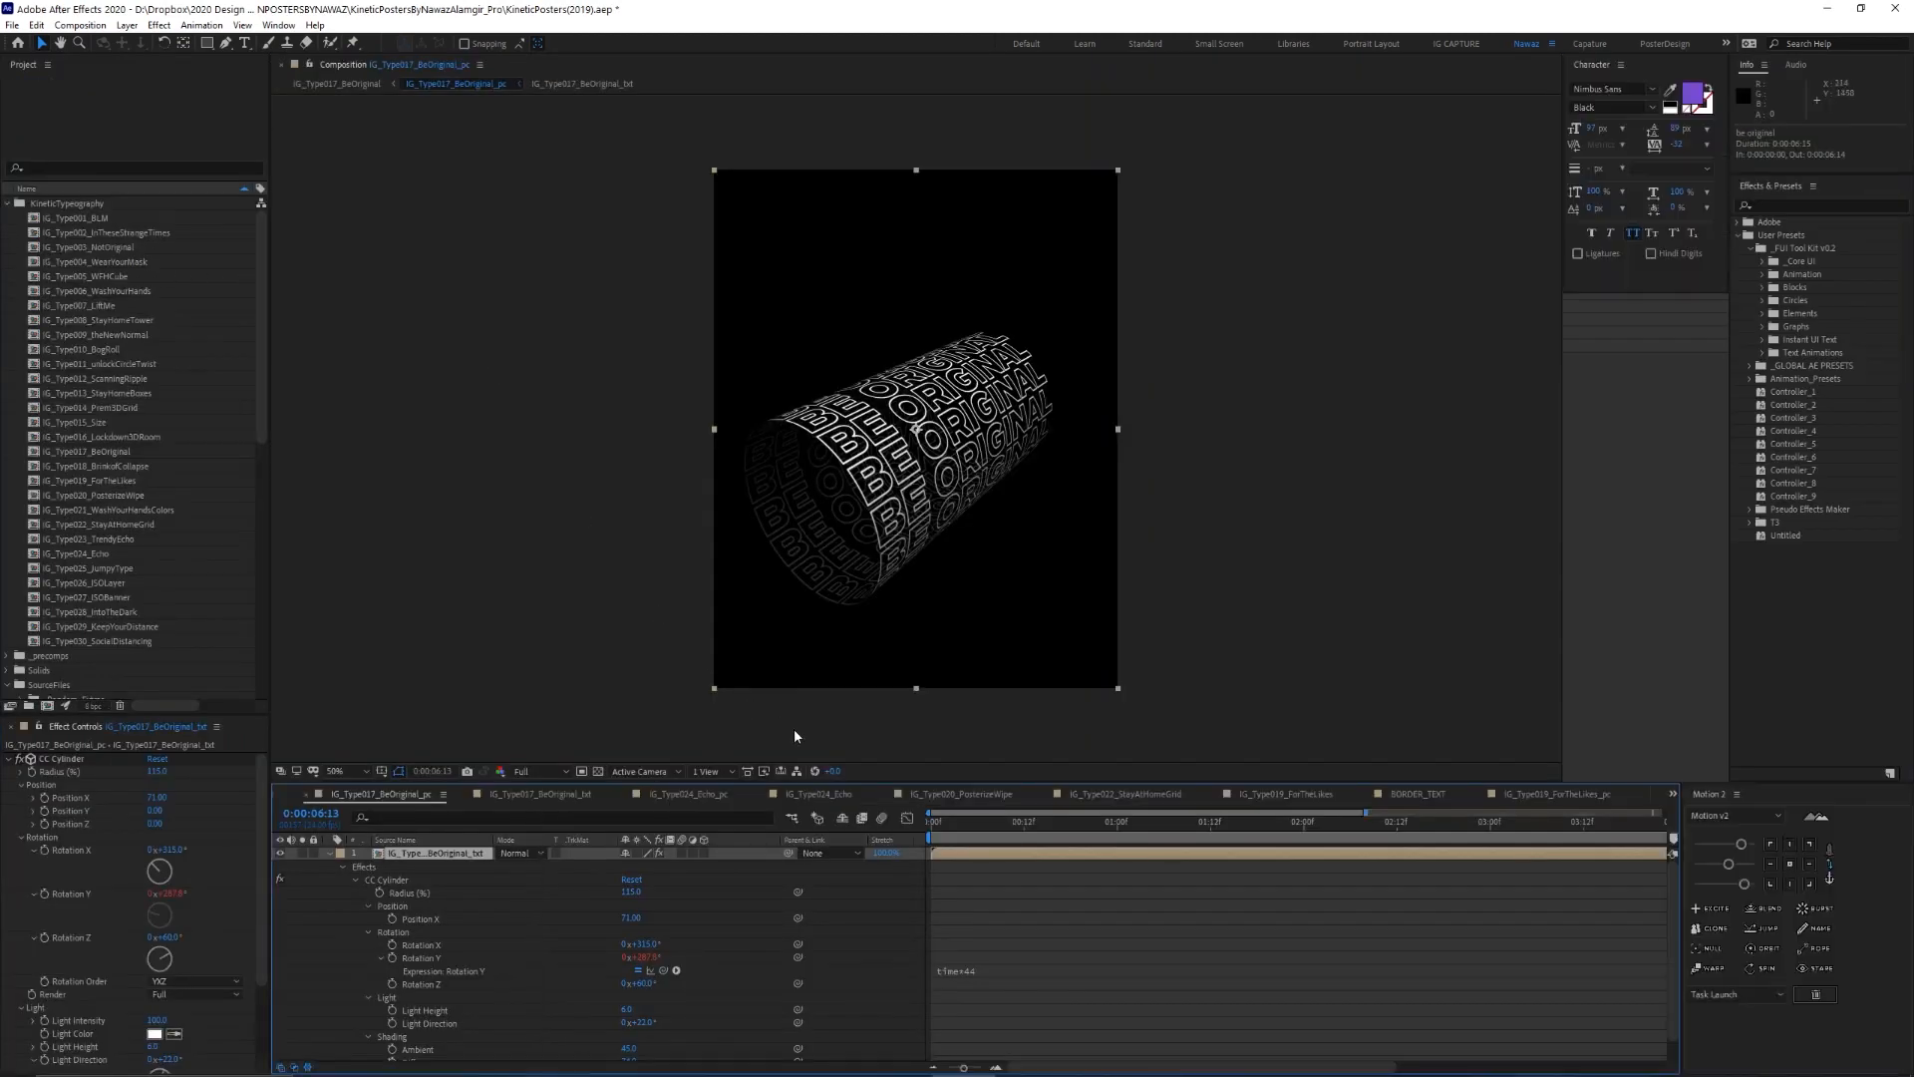
Compare the layer with CC Cylinder off and on, try other cylinder positions, and undo the position changes
left_click(24, 760)
left_click(24, 759)
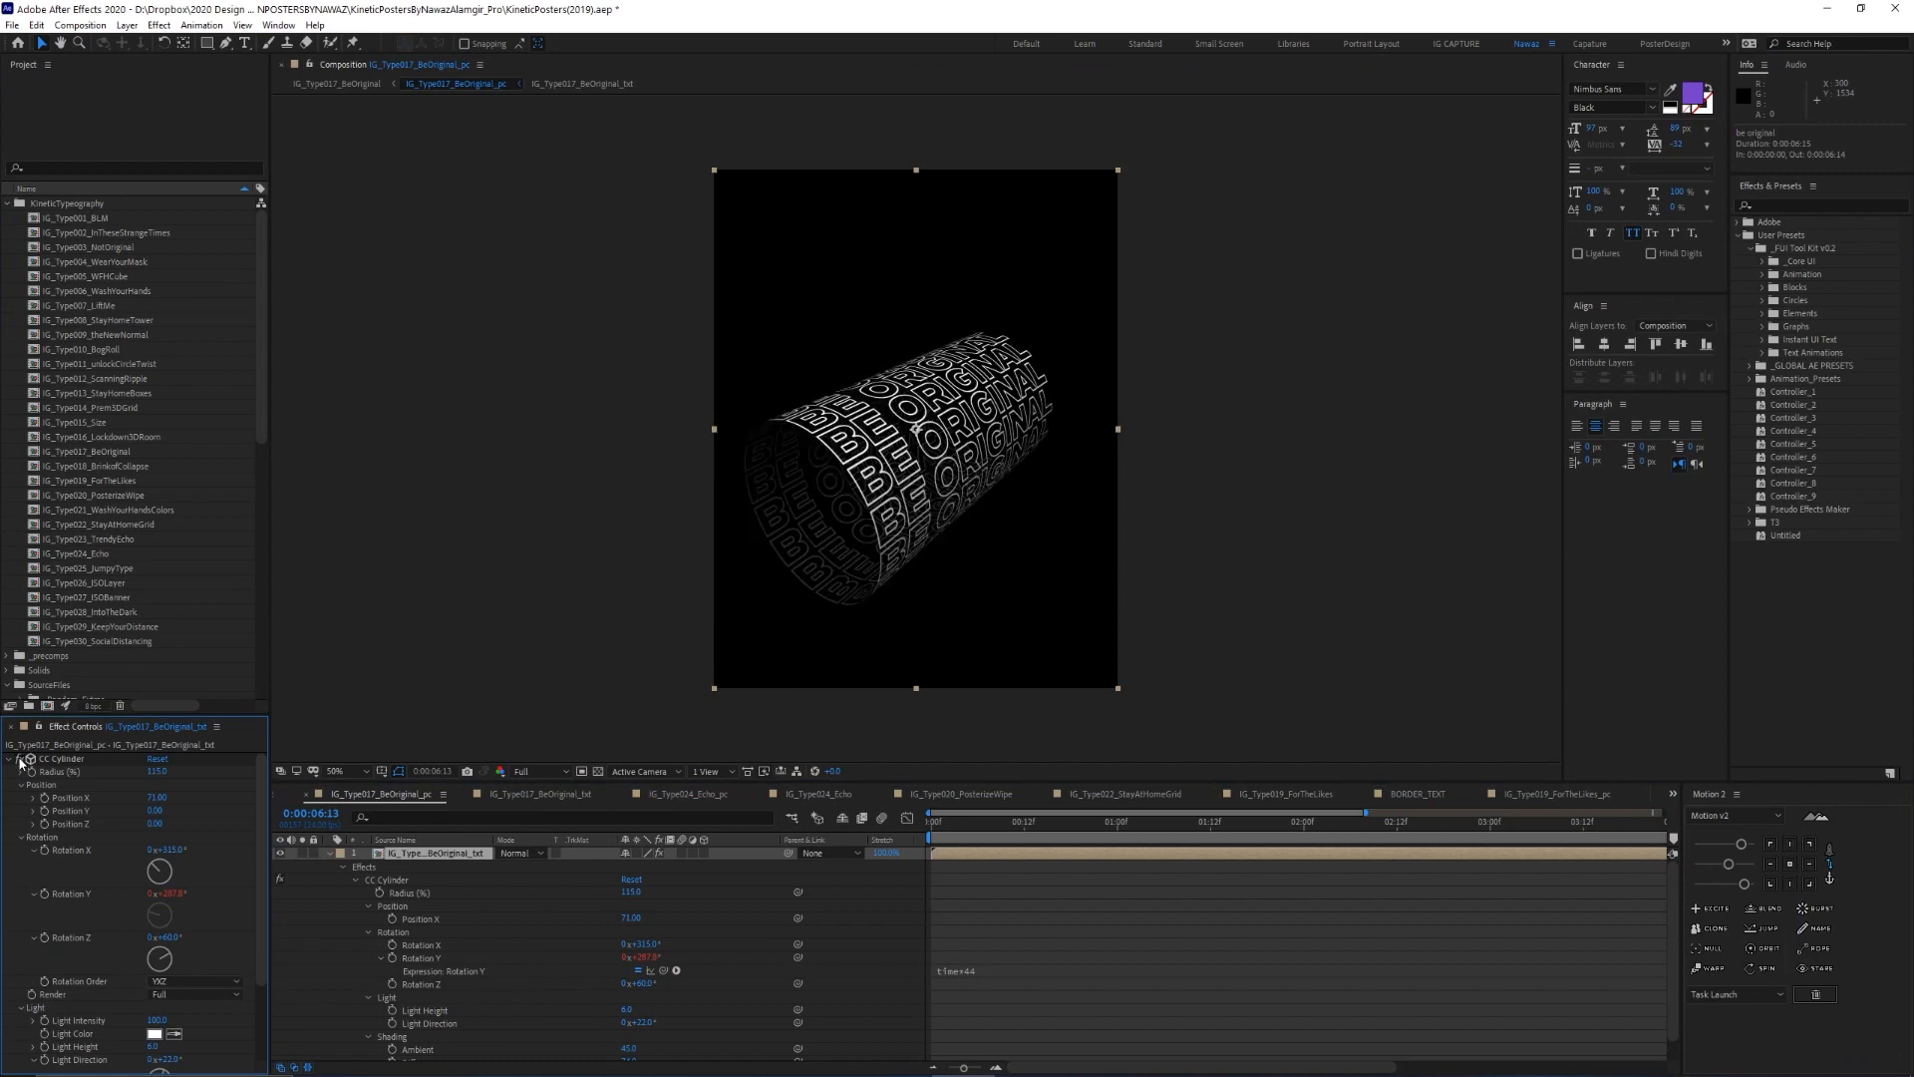
left_click_drag(184, 792, 184, 798)
key("ctrl+z")
key("ctrl+z")
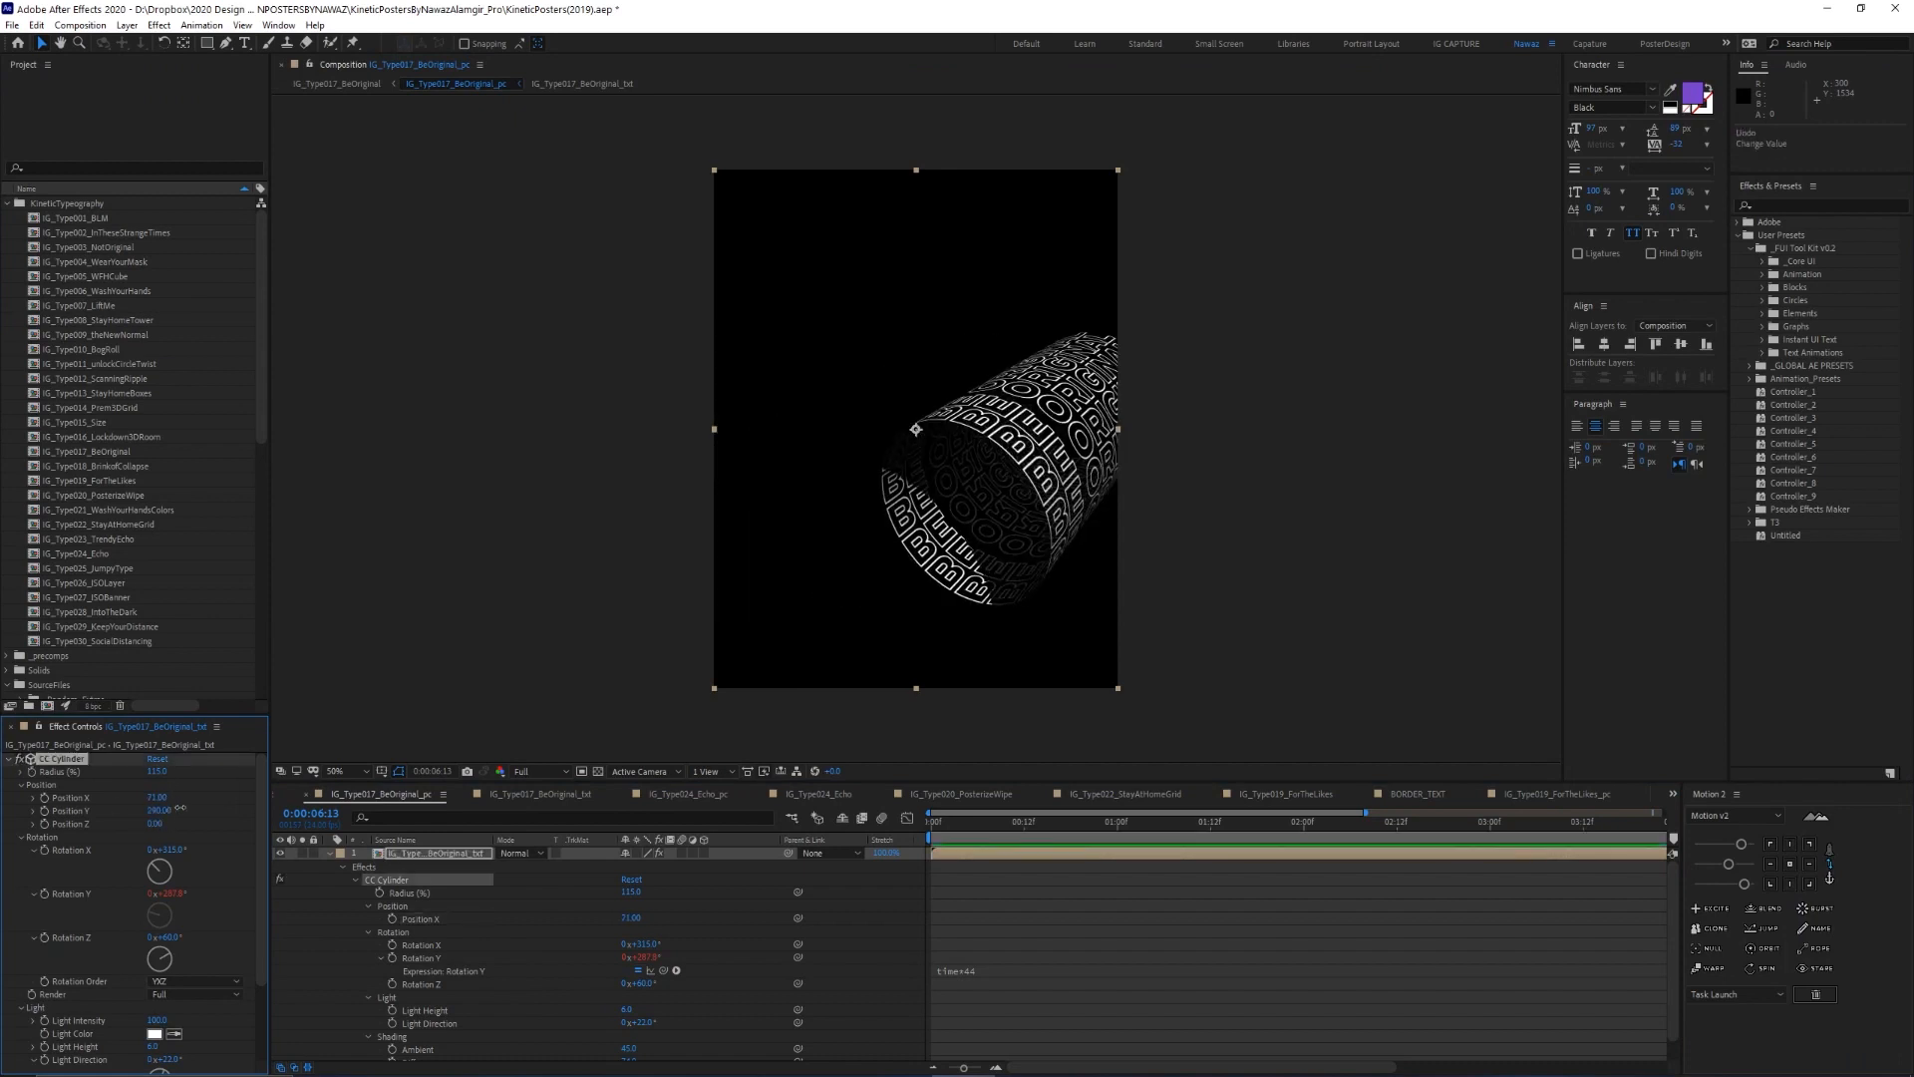
key("ctrl+z")
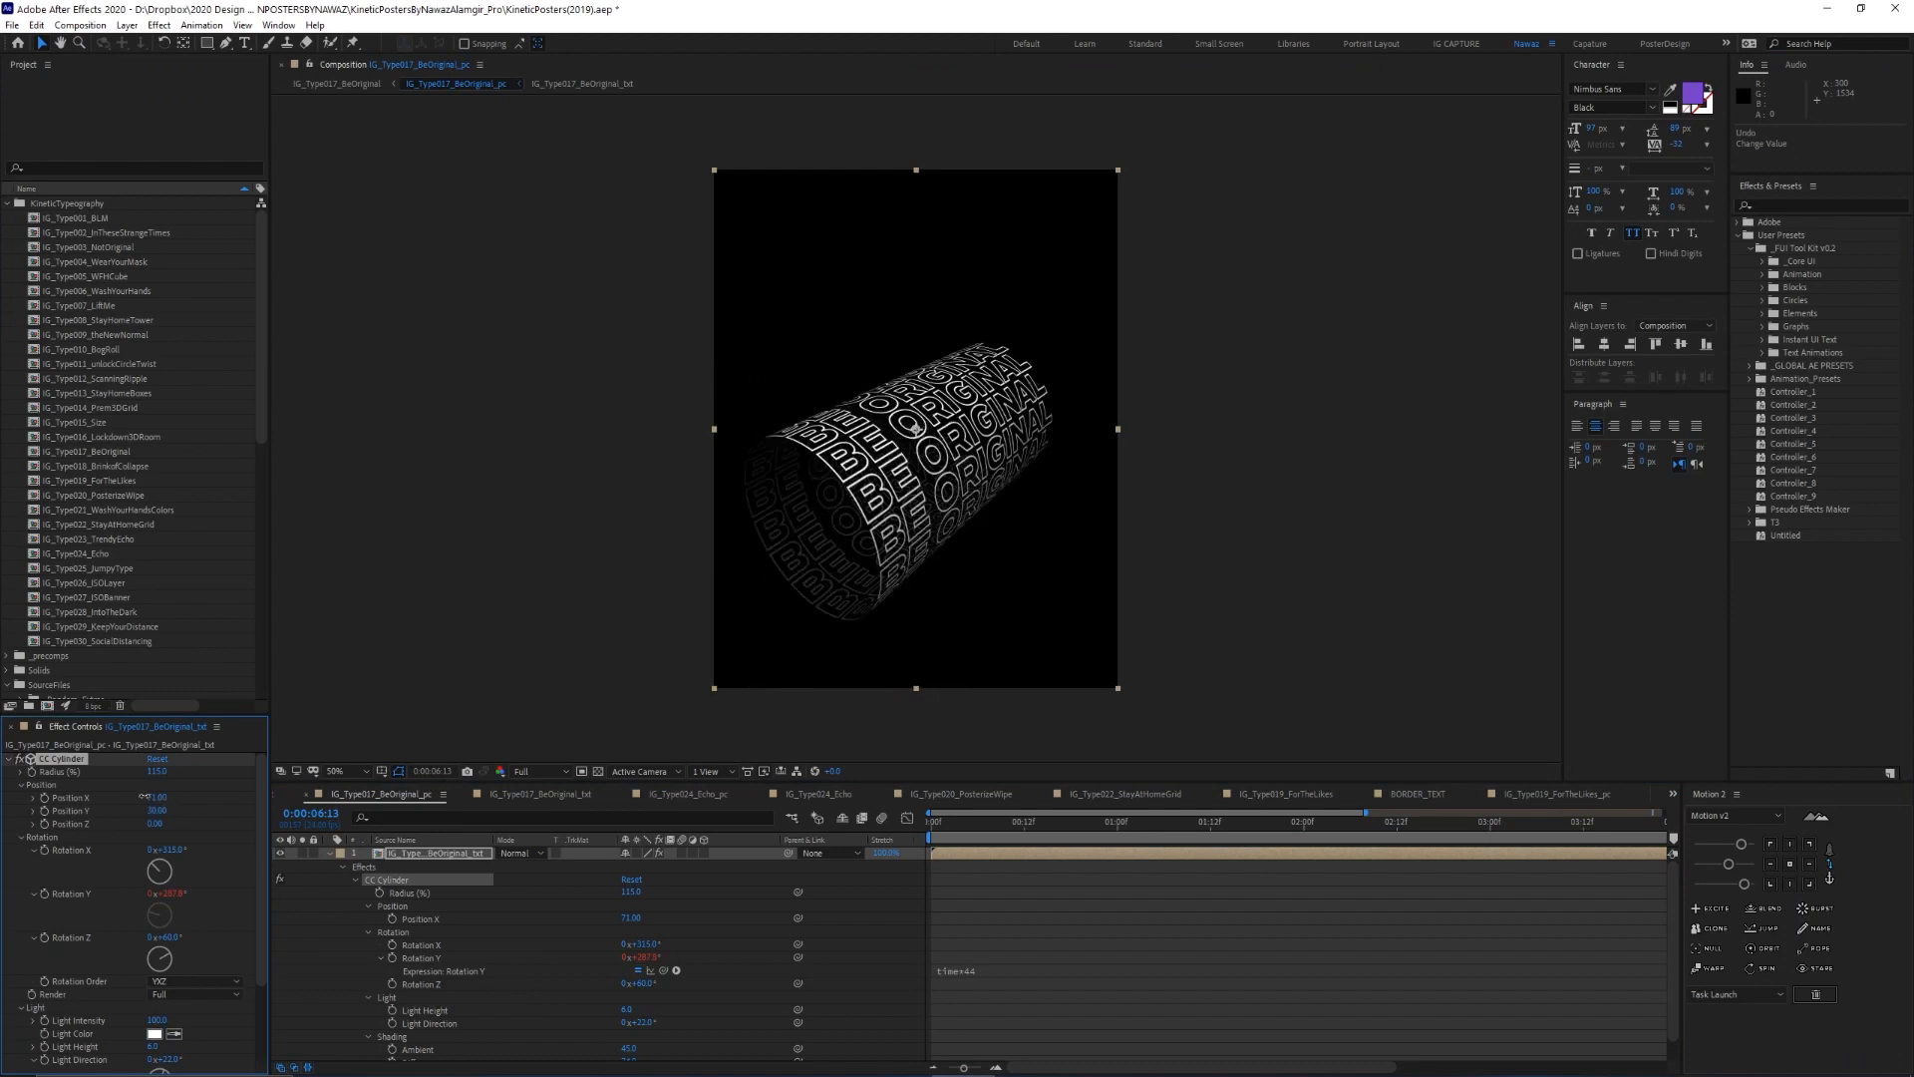
Try a CC Cylinder radius of 10%
left_click_drag(157, 771, 160, 770)
left_click(161, 770)
type("10")
key("Return")
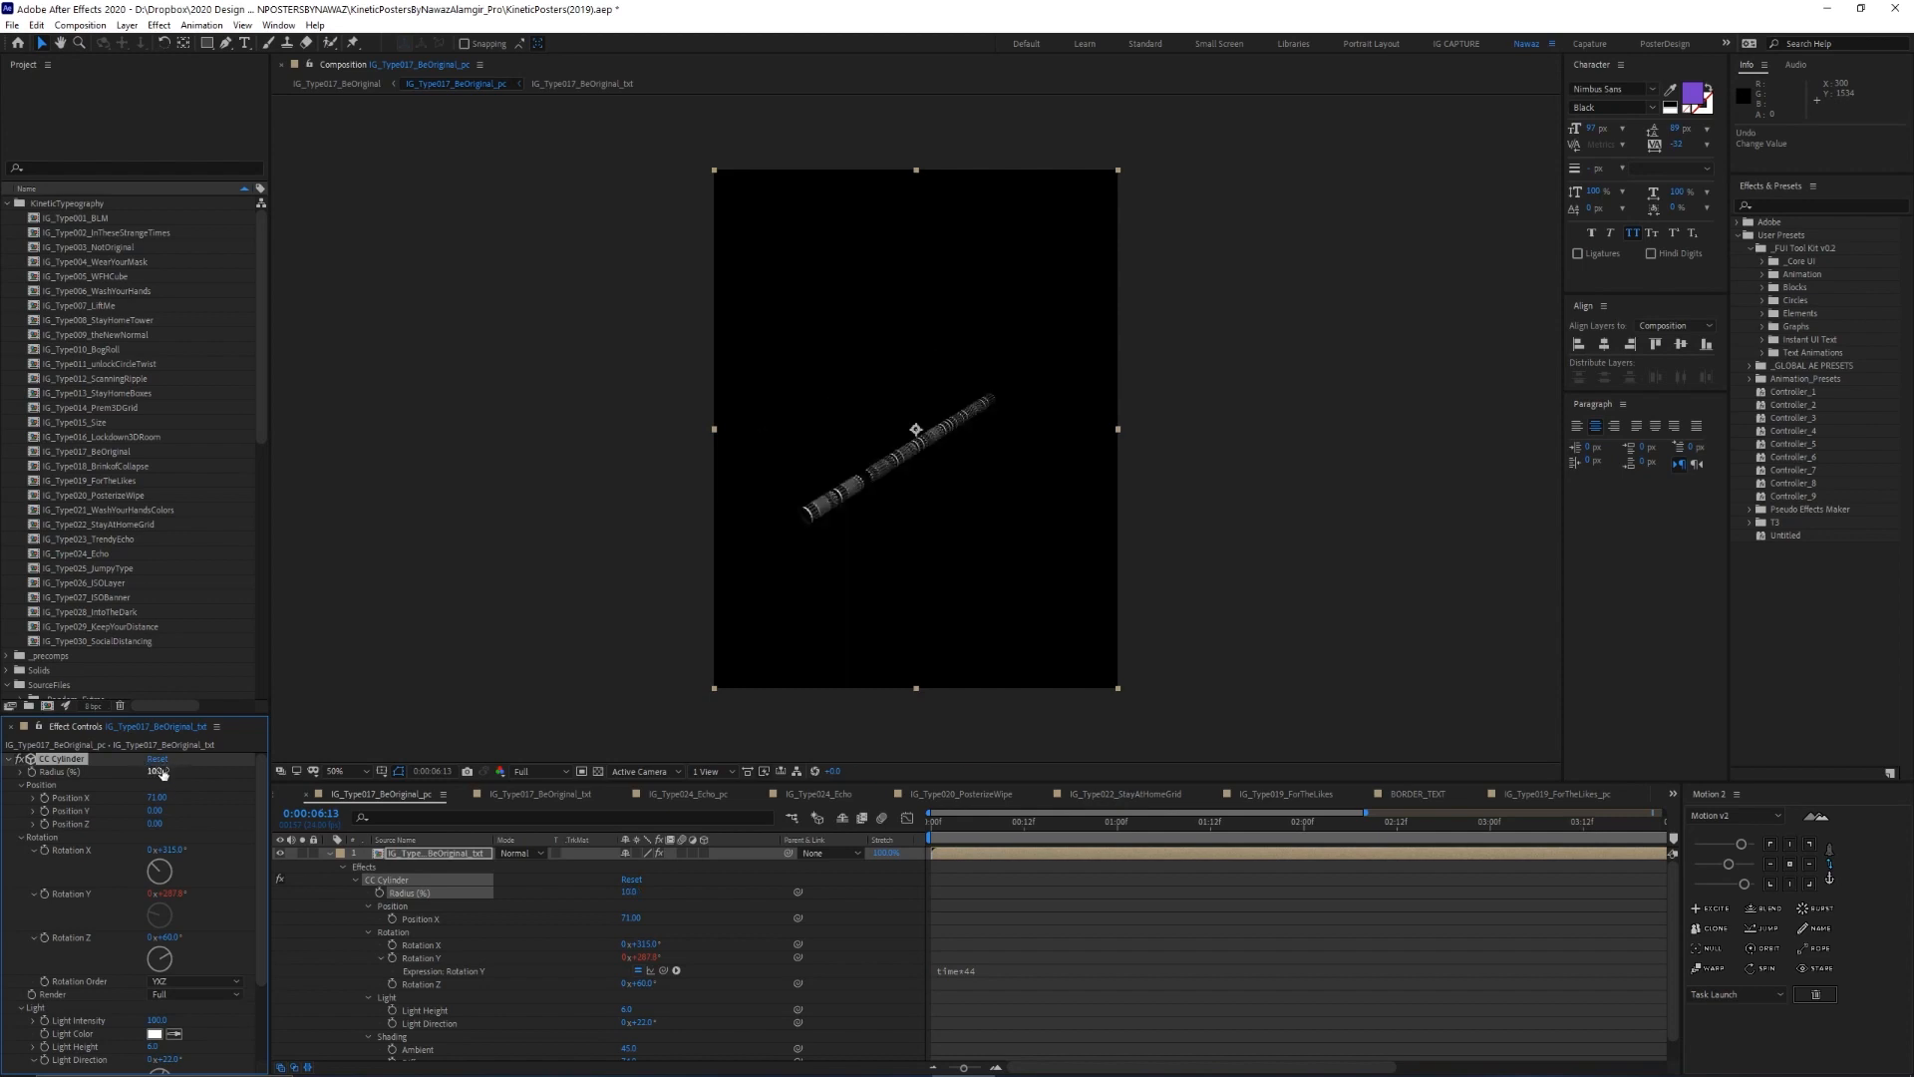
Set the CC Cylinder radius to 100% and play a preview of the rotating cylinder
left_click(161, 771)
type("100")
key("Return")
key("space")
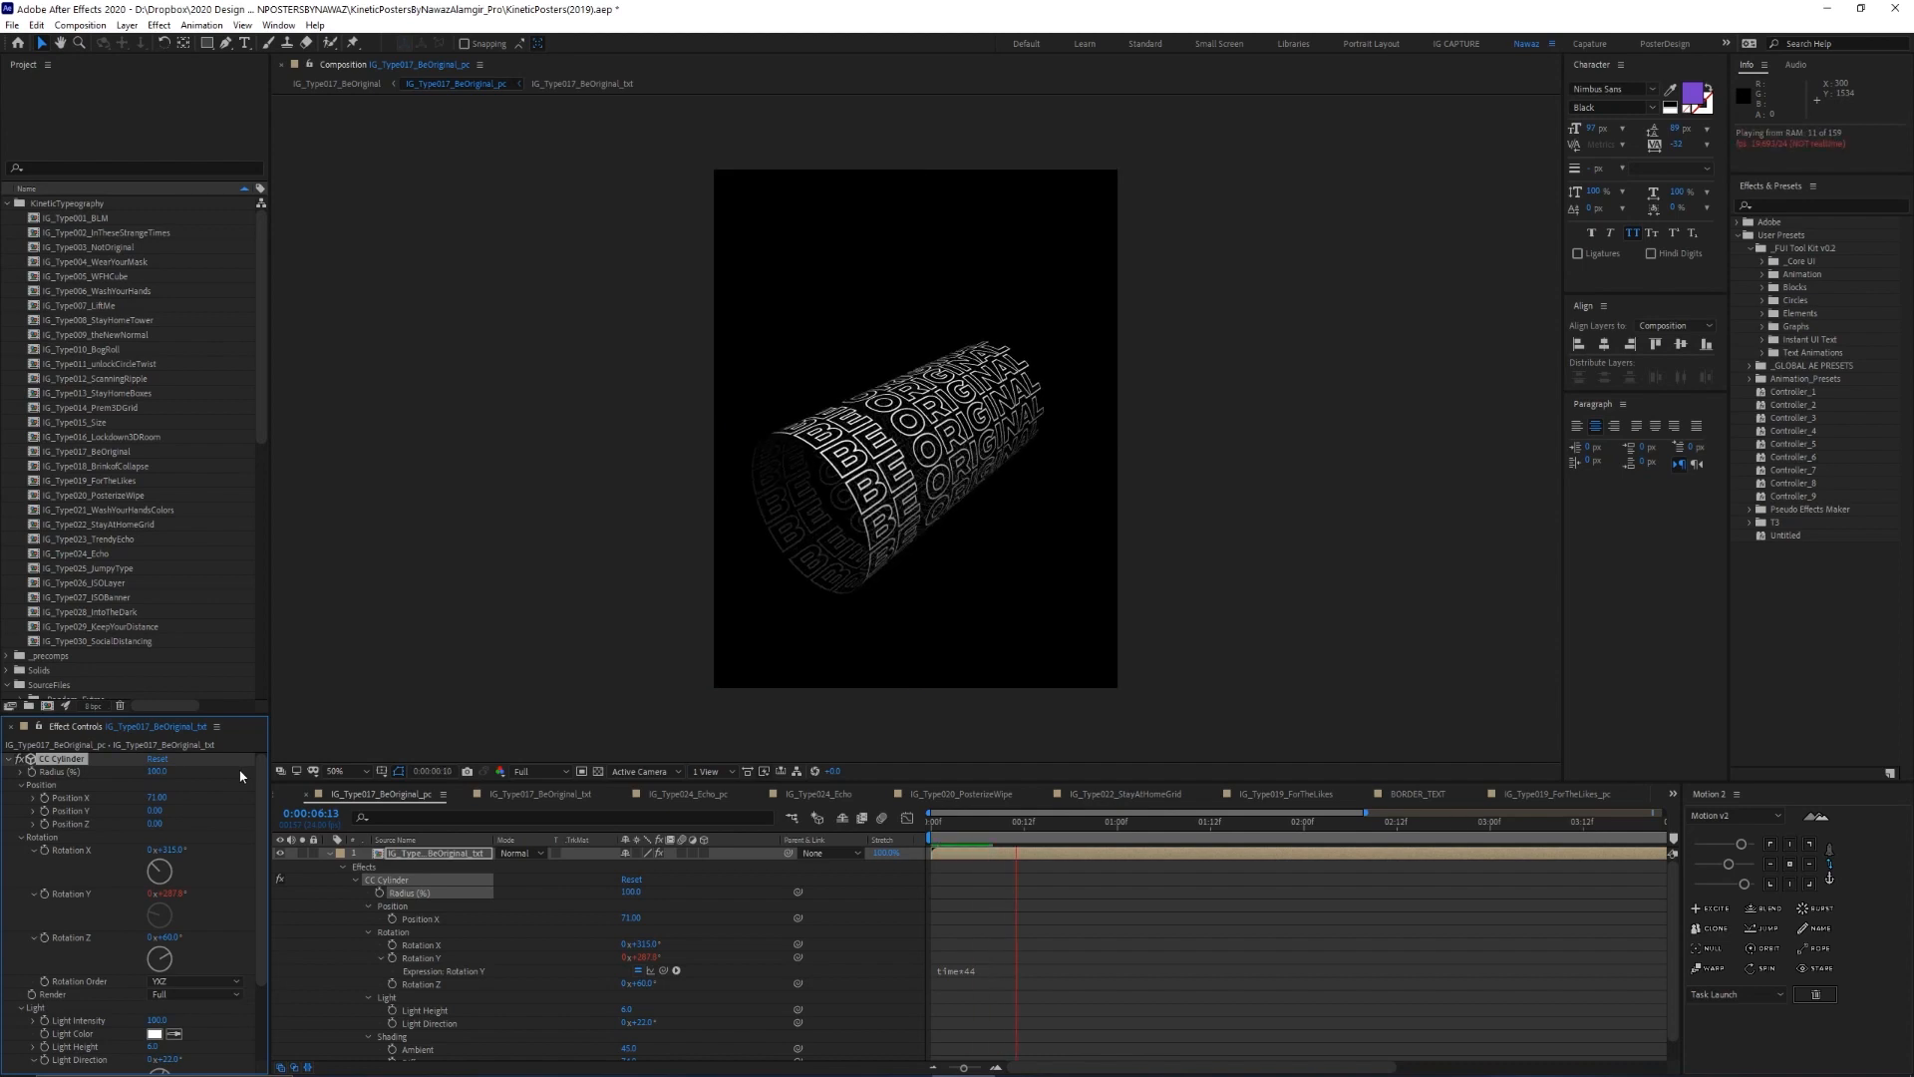
key("space")
Change the CC Cylinder light direction to about 54° and preview the animation
scroll(118, 993, "down", 2)
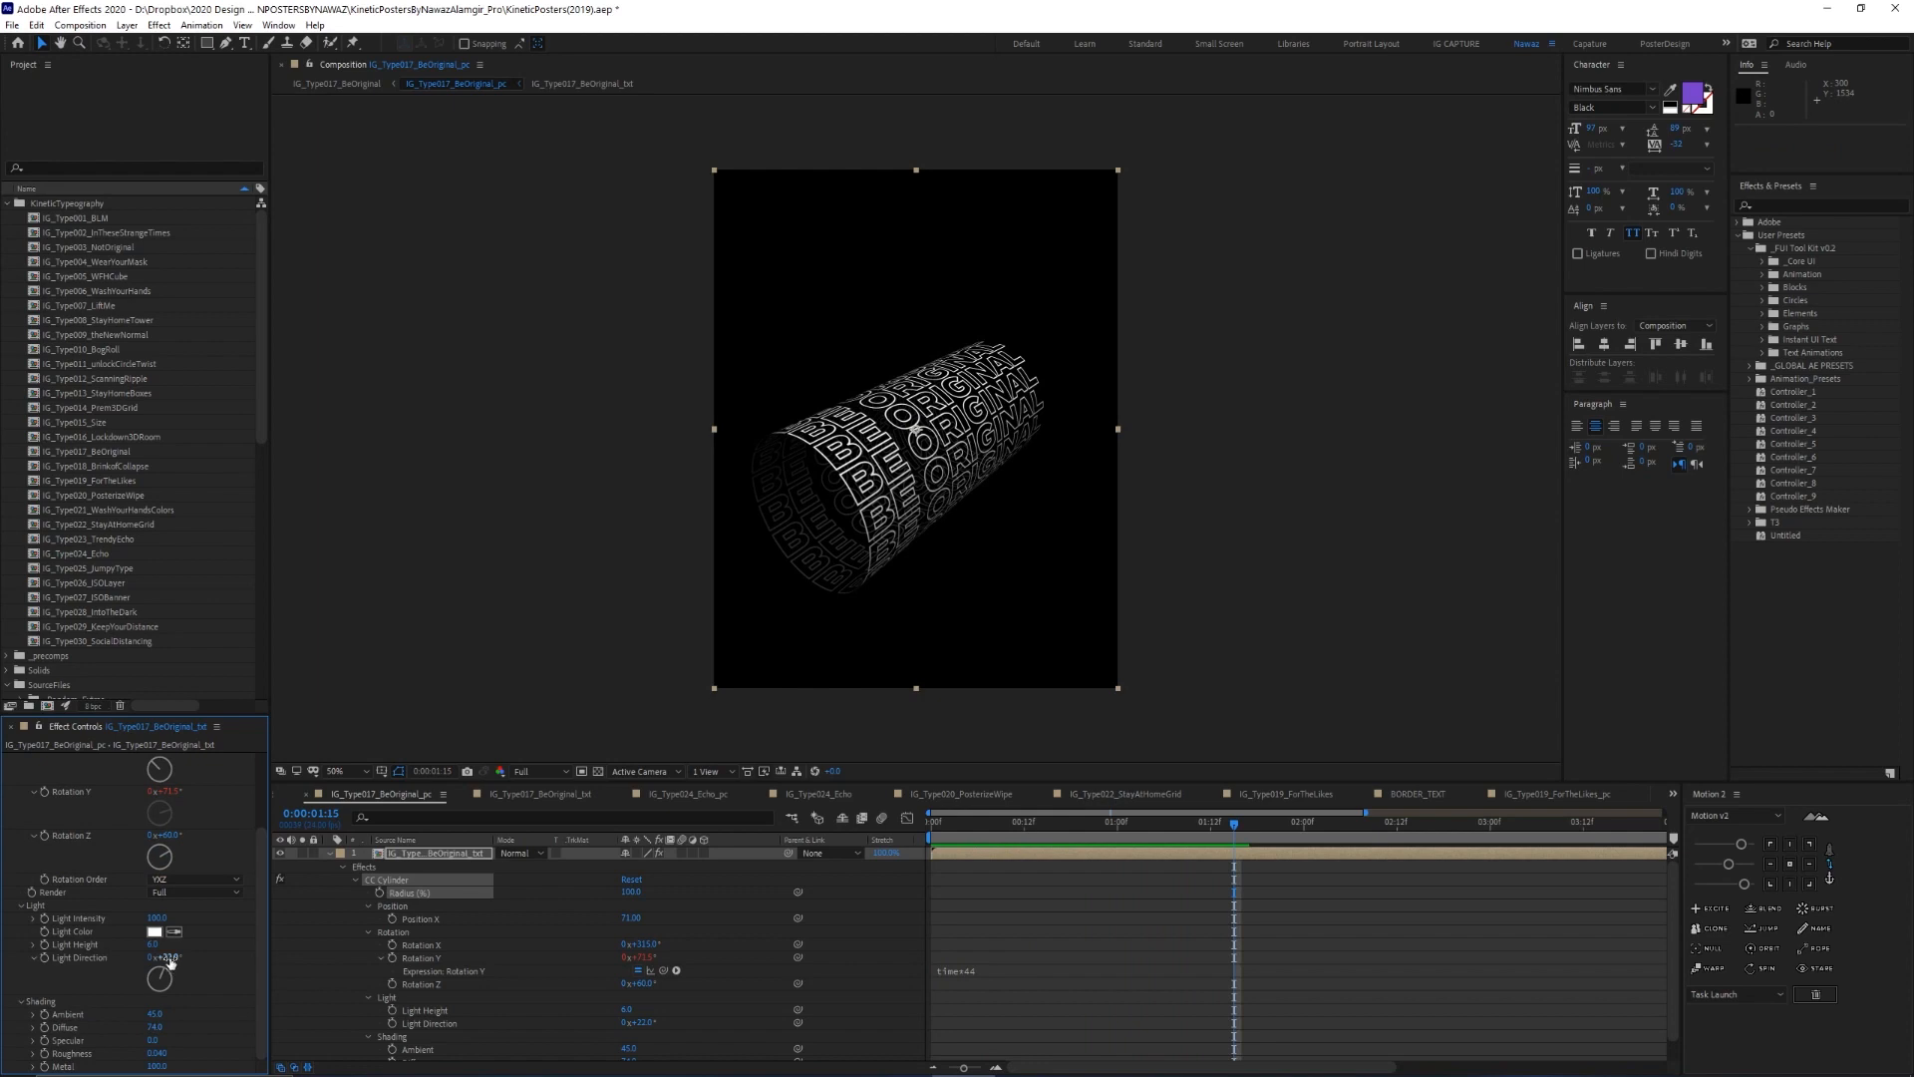
left_click_drag(175, 959, 194, 945)
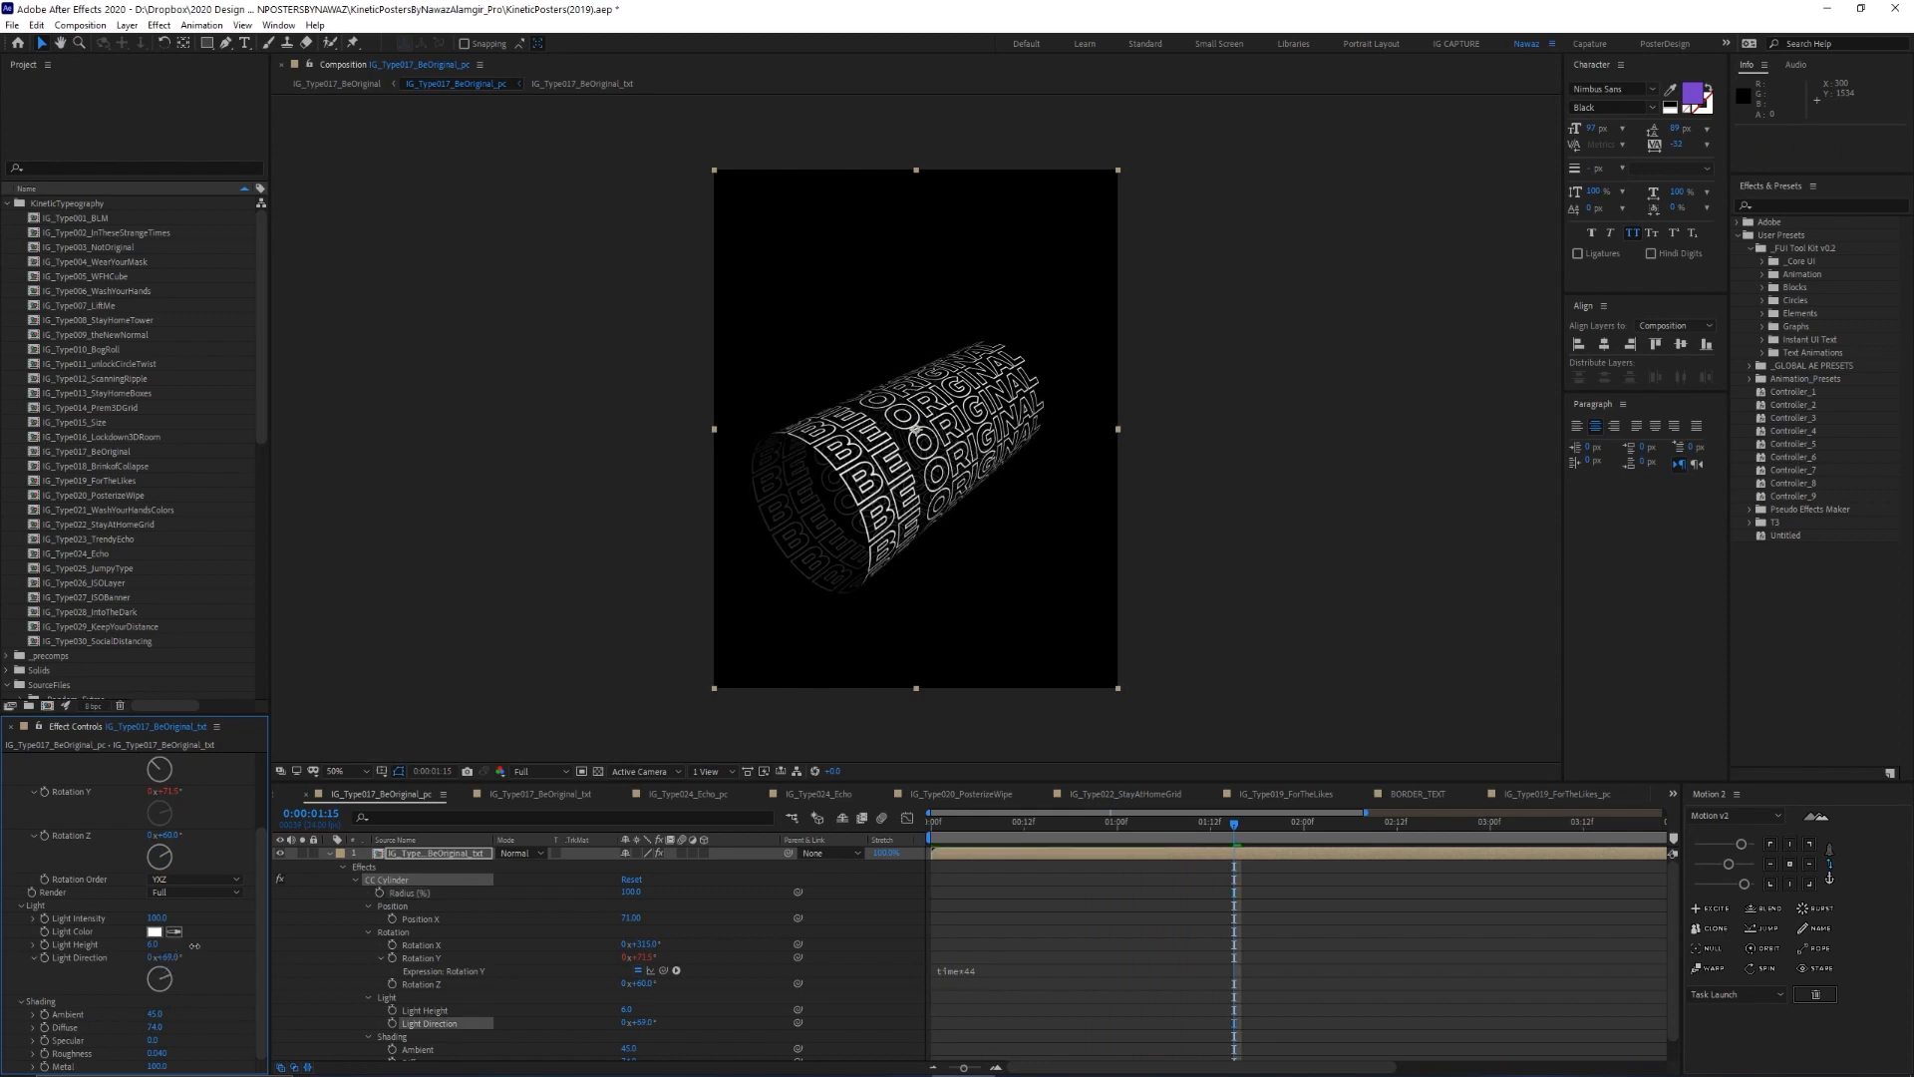
left_click(1022, 900)
key("space")
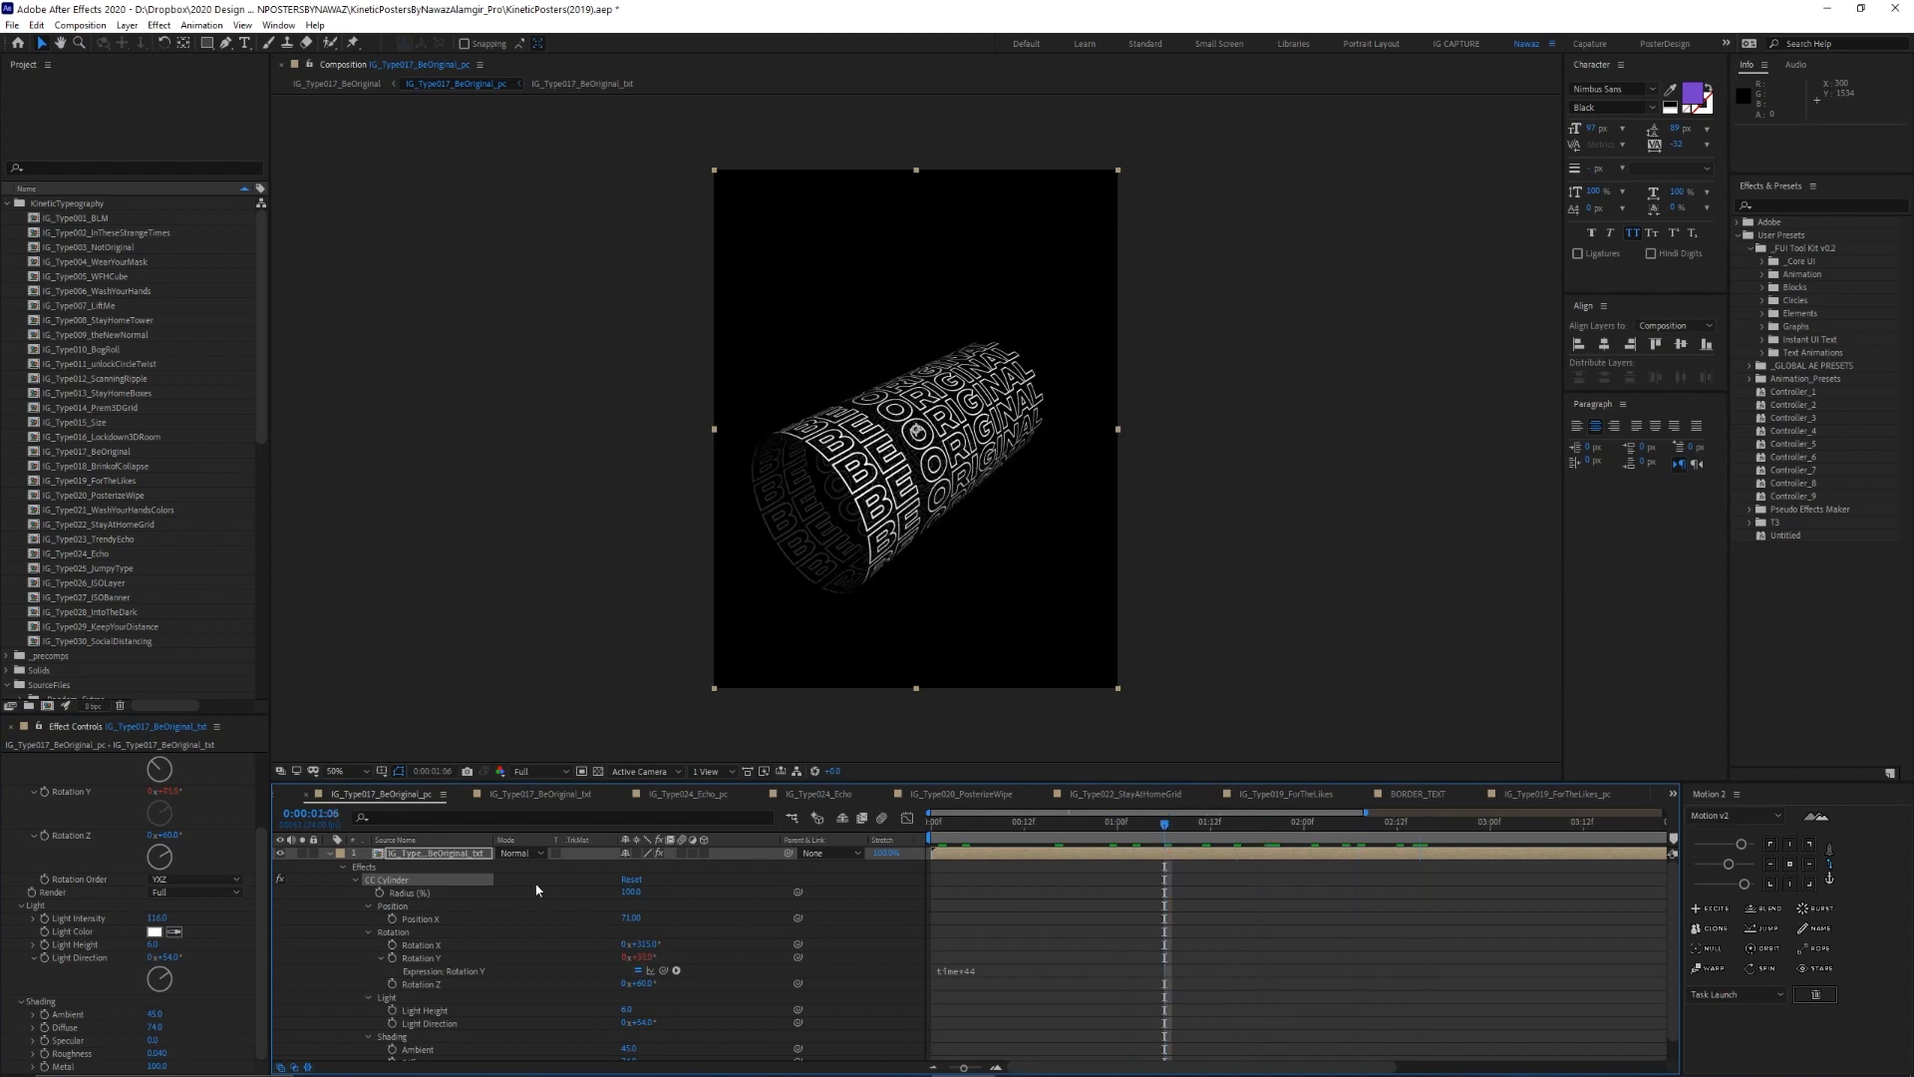
Reopen the BeOriginal text precomp and check the single text line against its CC RepeTile repetition
double_click(409, 855)
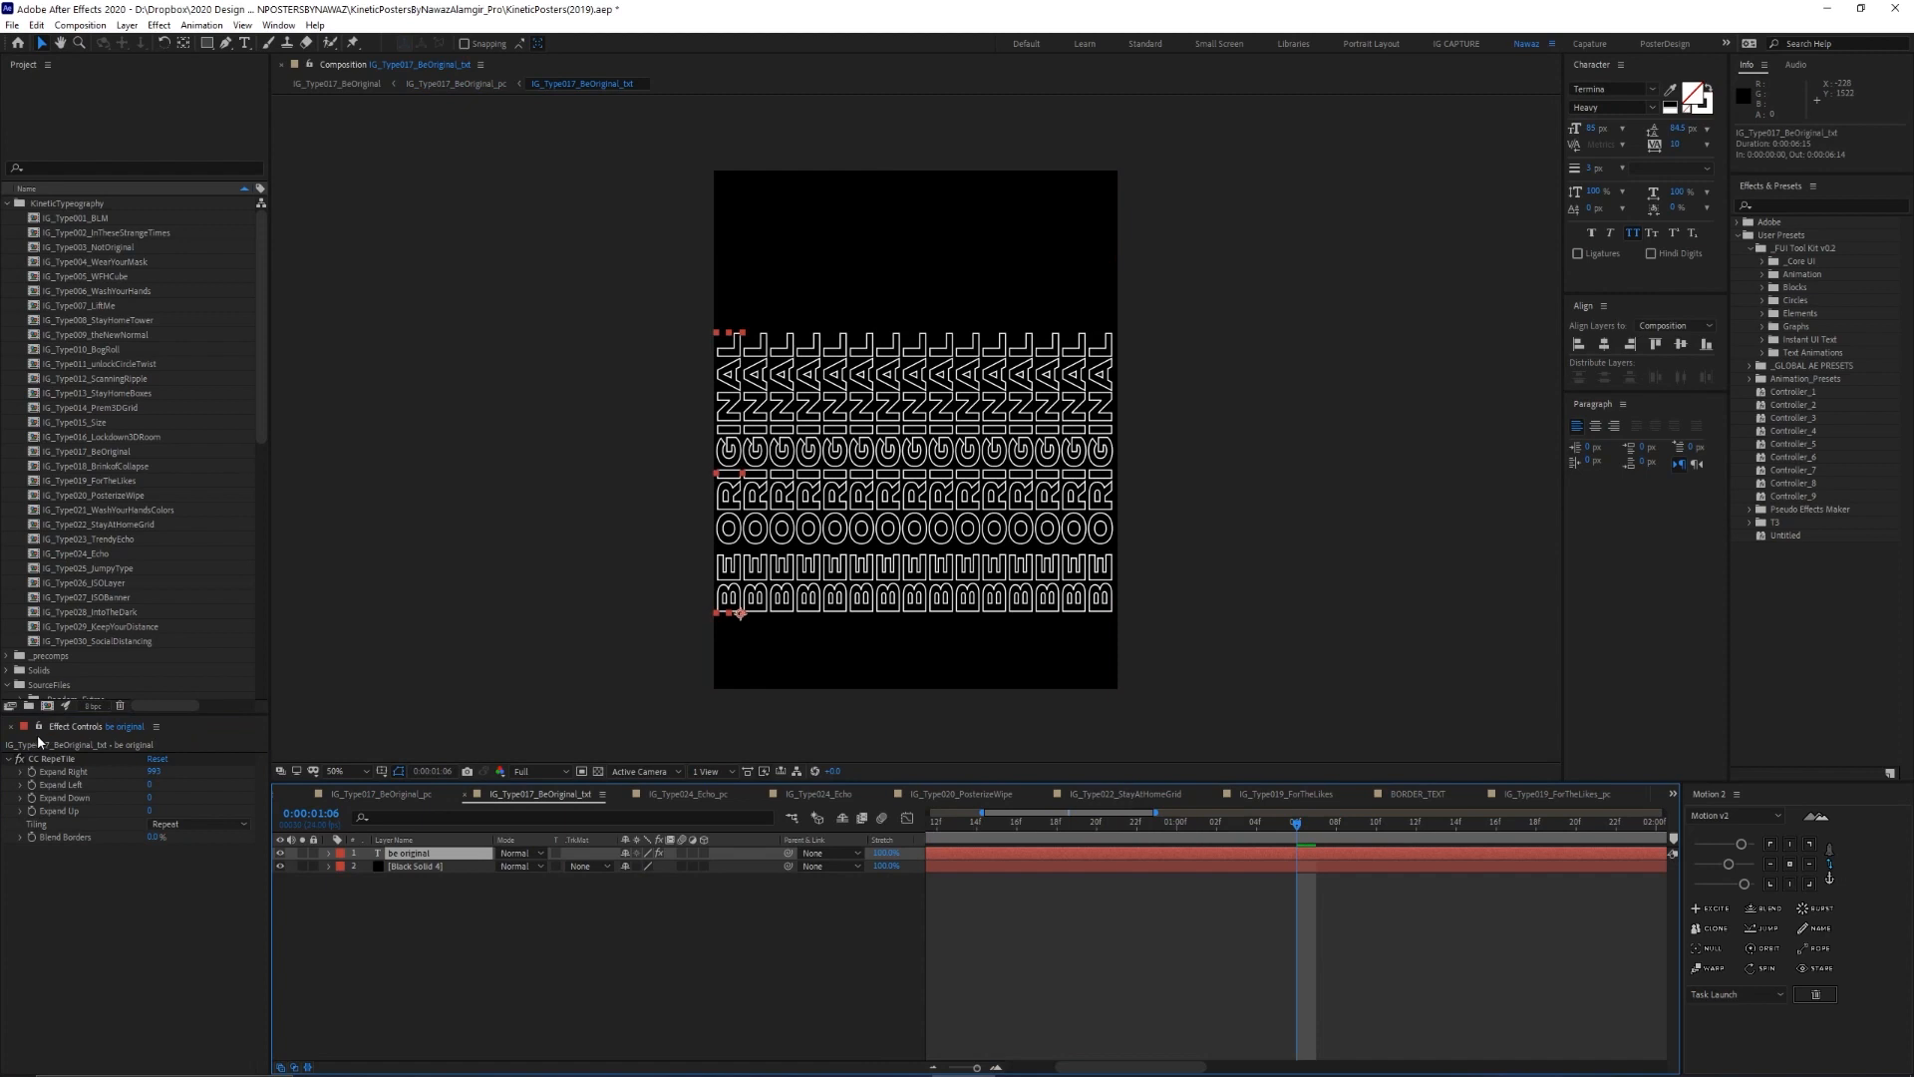
left_click(20, 759)
left_click(20, 759)
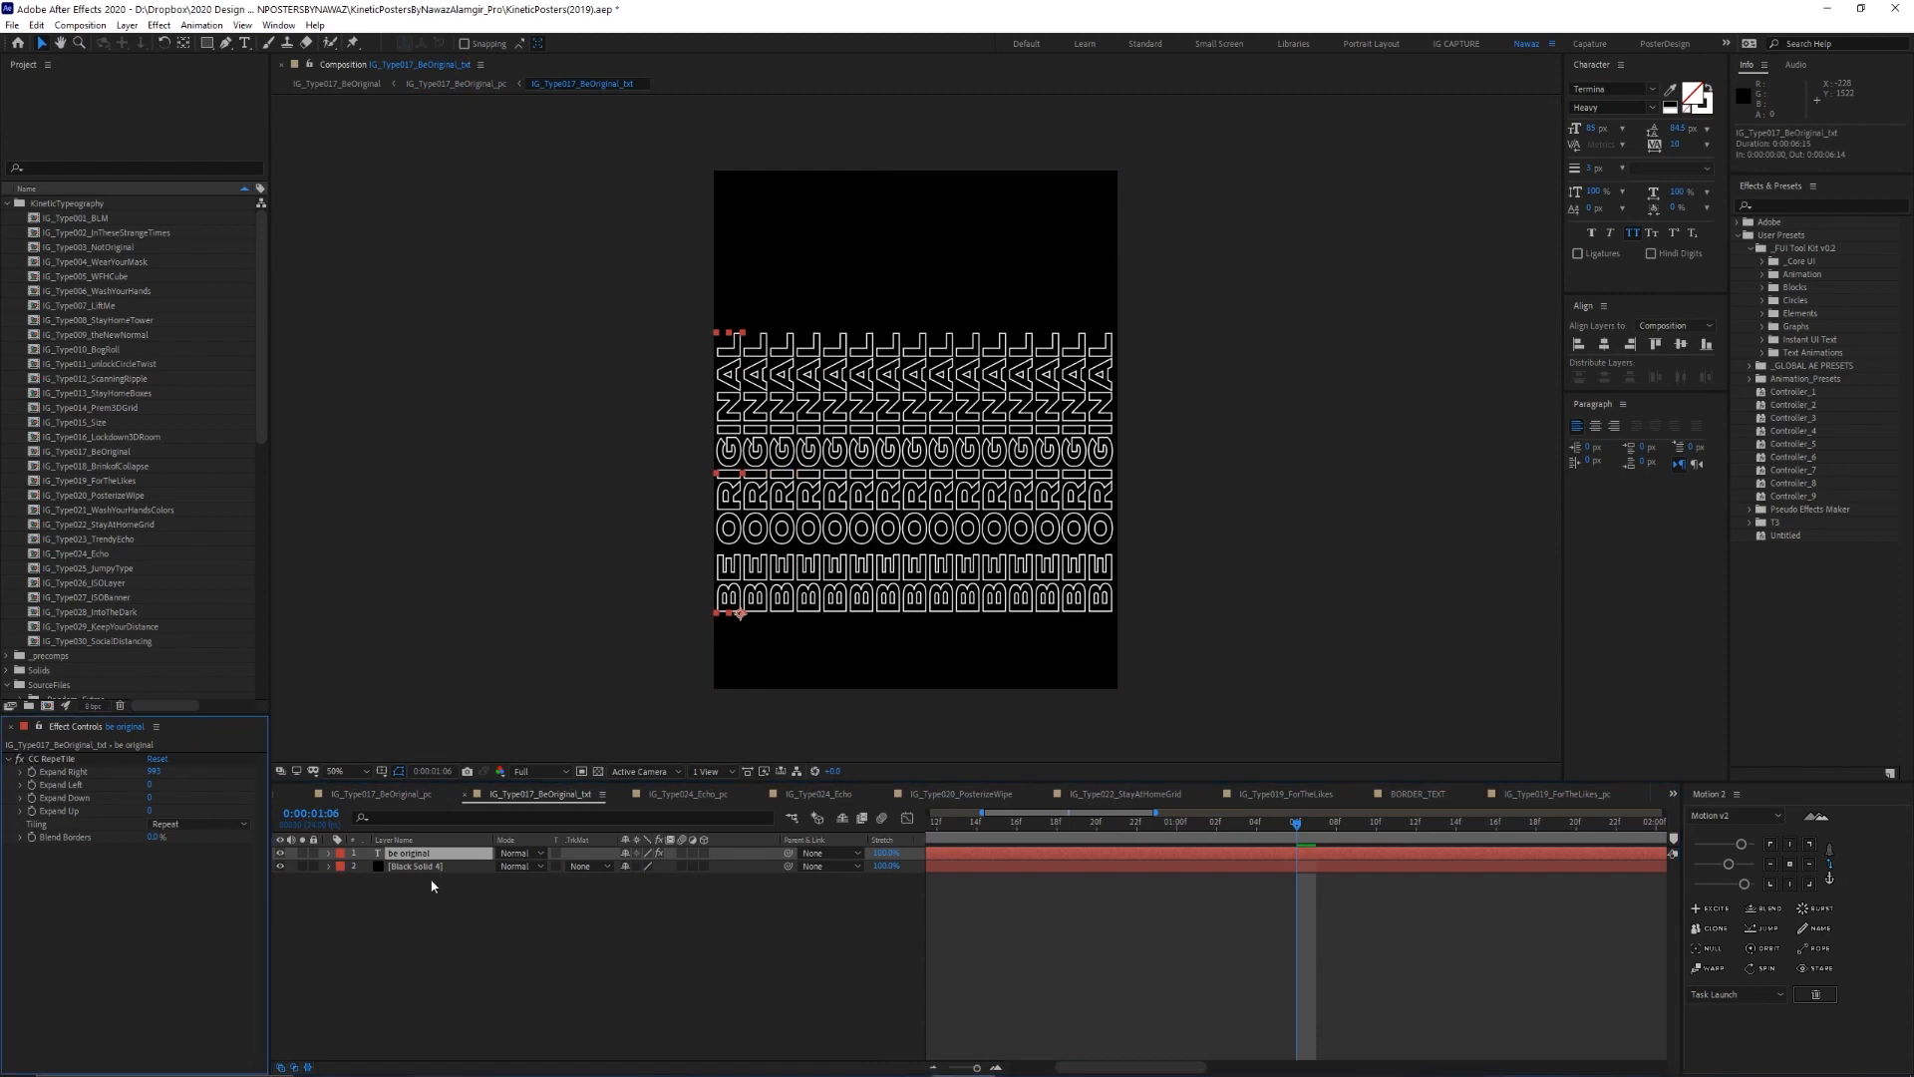
Leave the BeOriginal text precomp, open IG_Type019_ForTheLikes and drill down to the first frame of its ForTheLikes_txt composition
key("Tab")
left_click(285, 859)
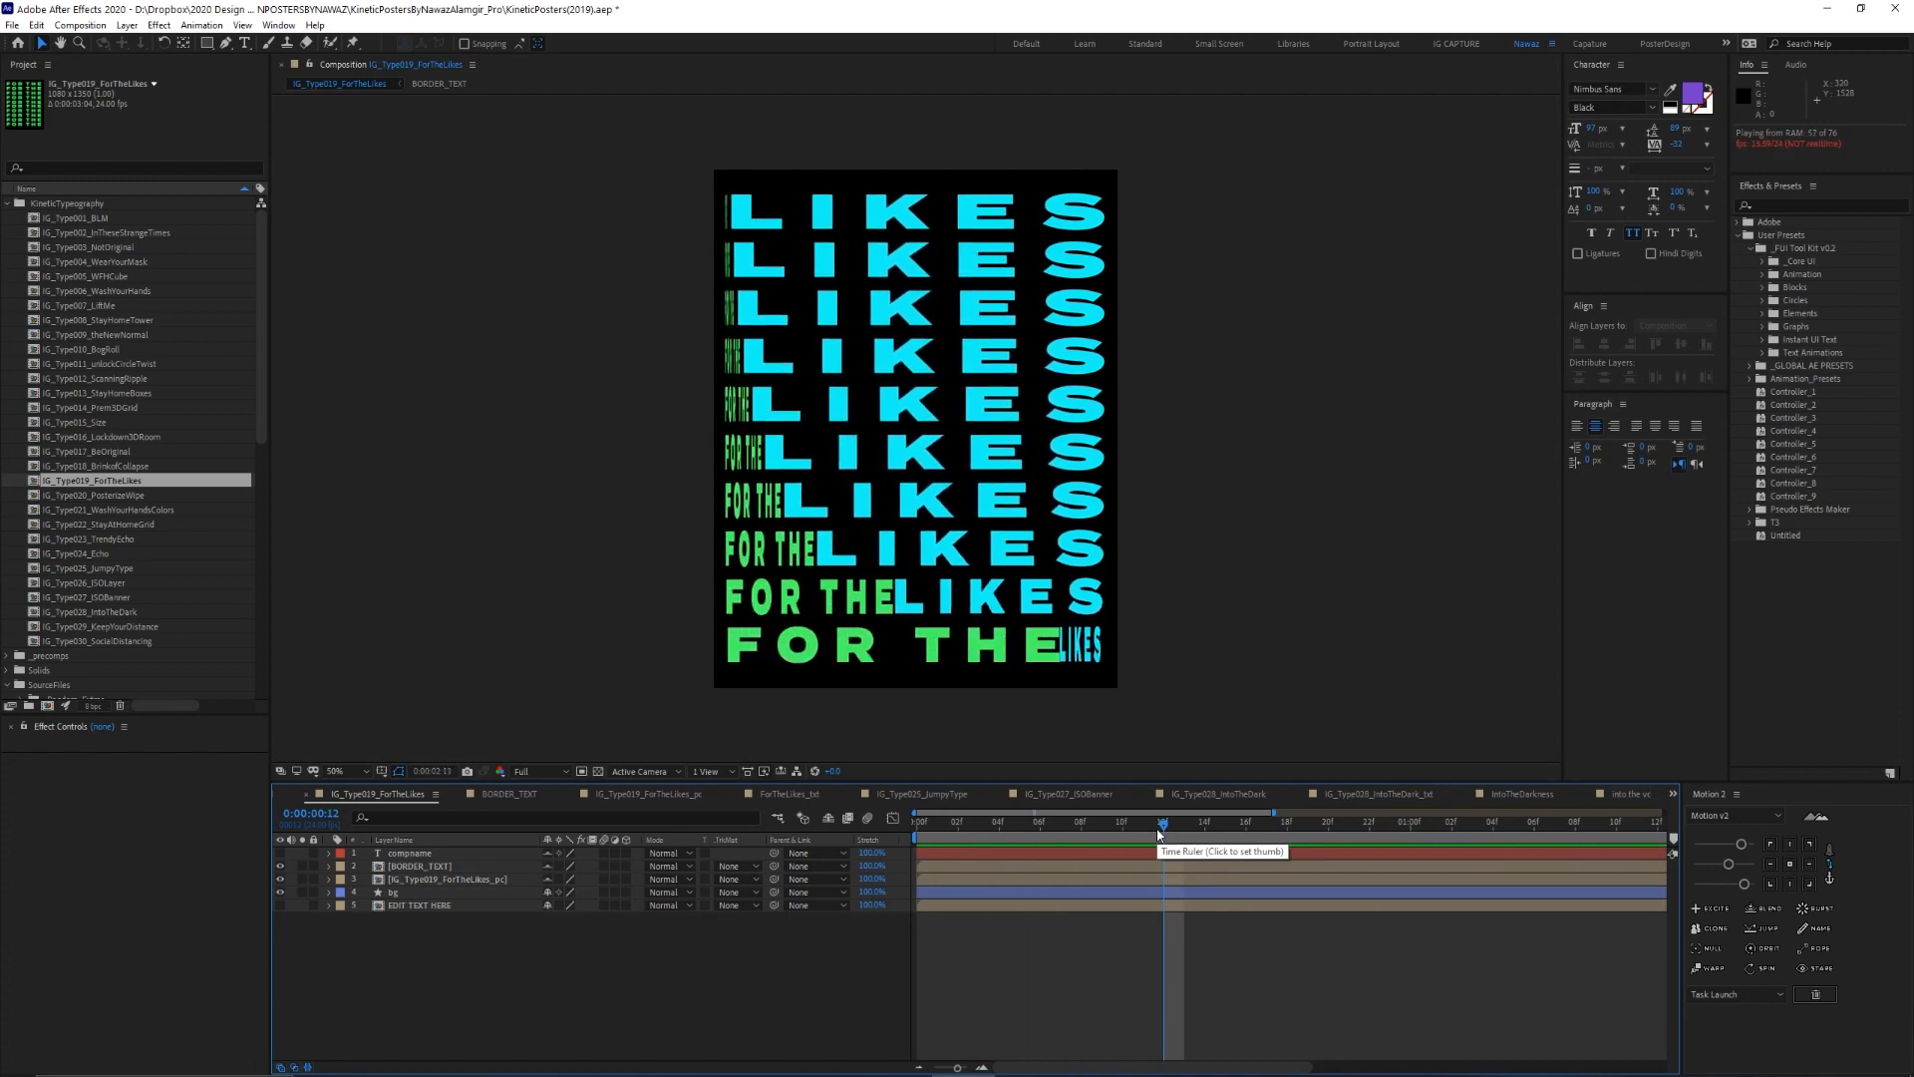
double_click(403, 877)
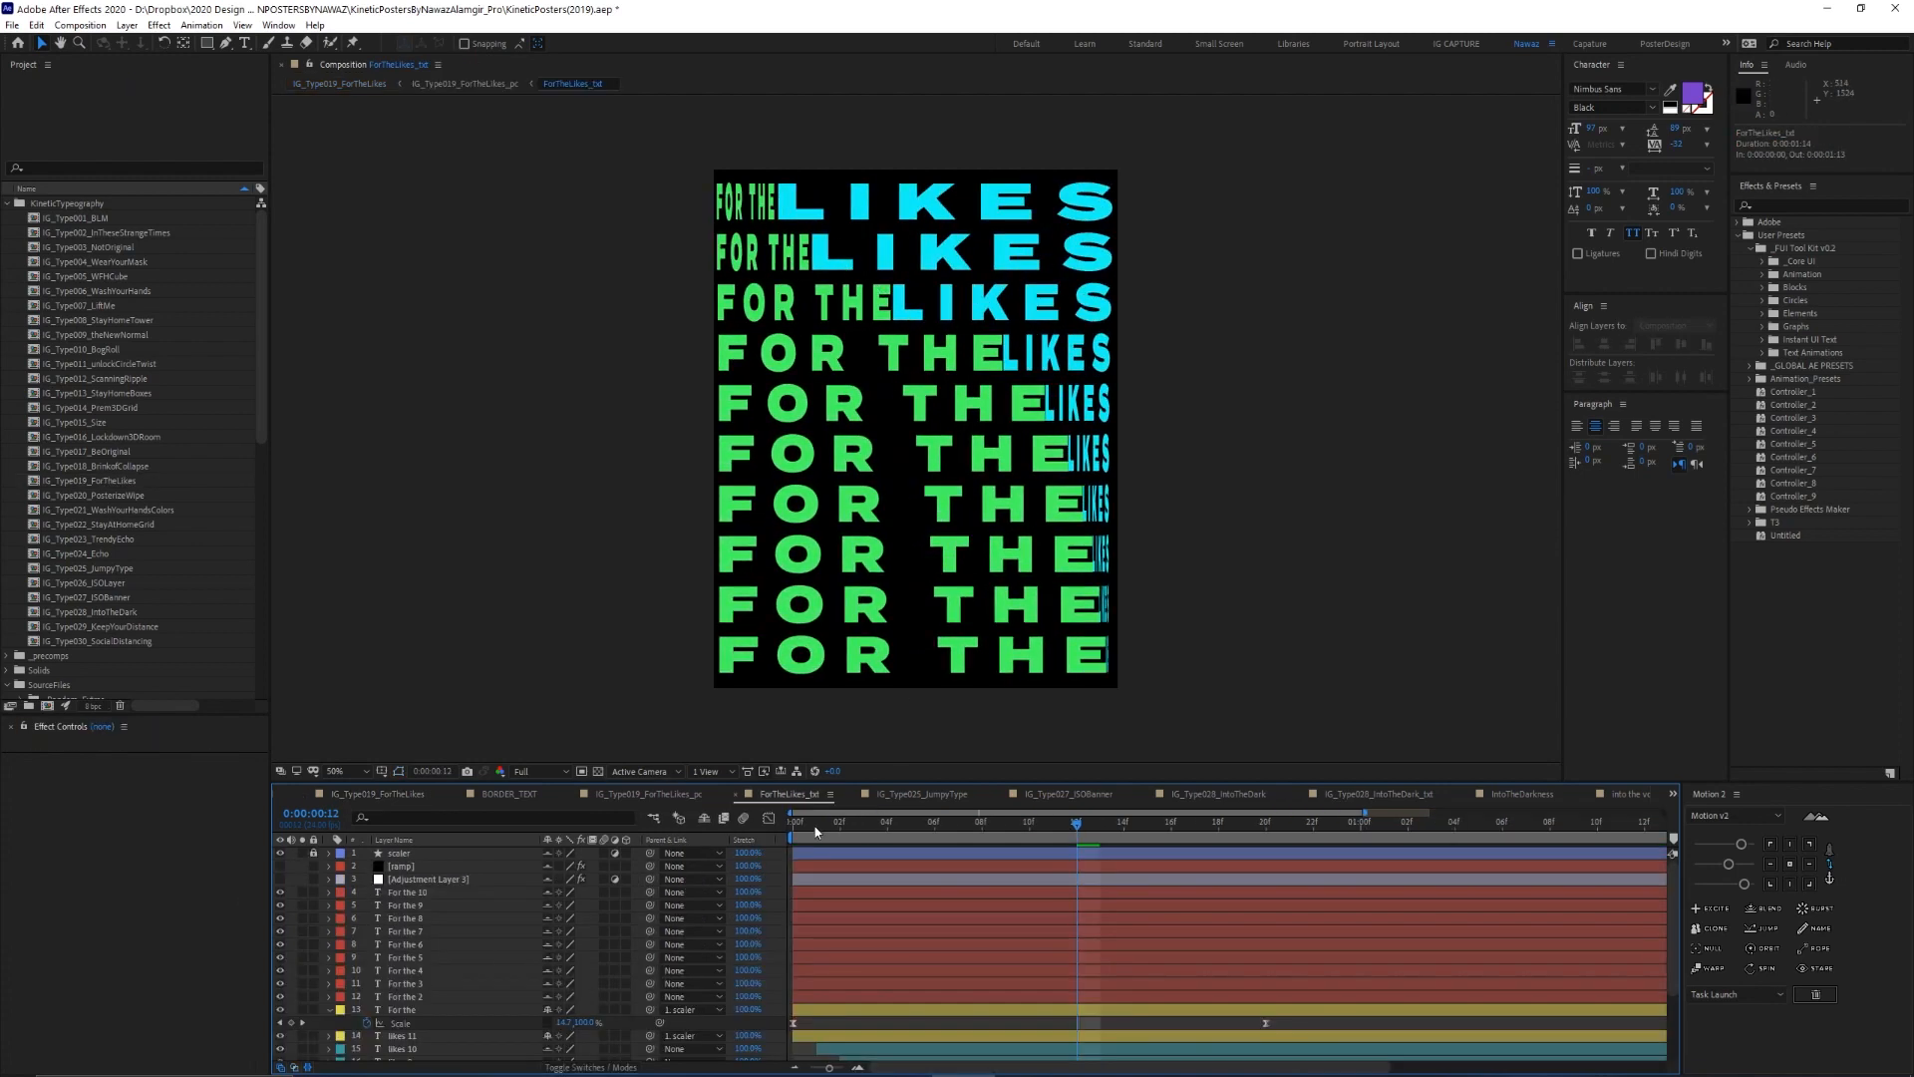
key("Home")
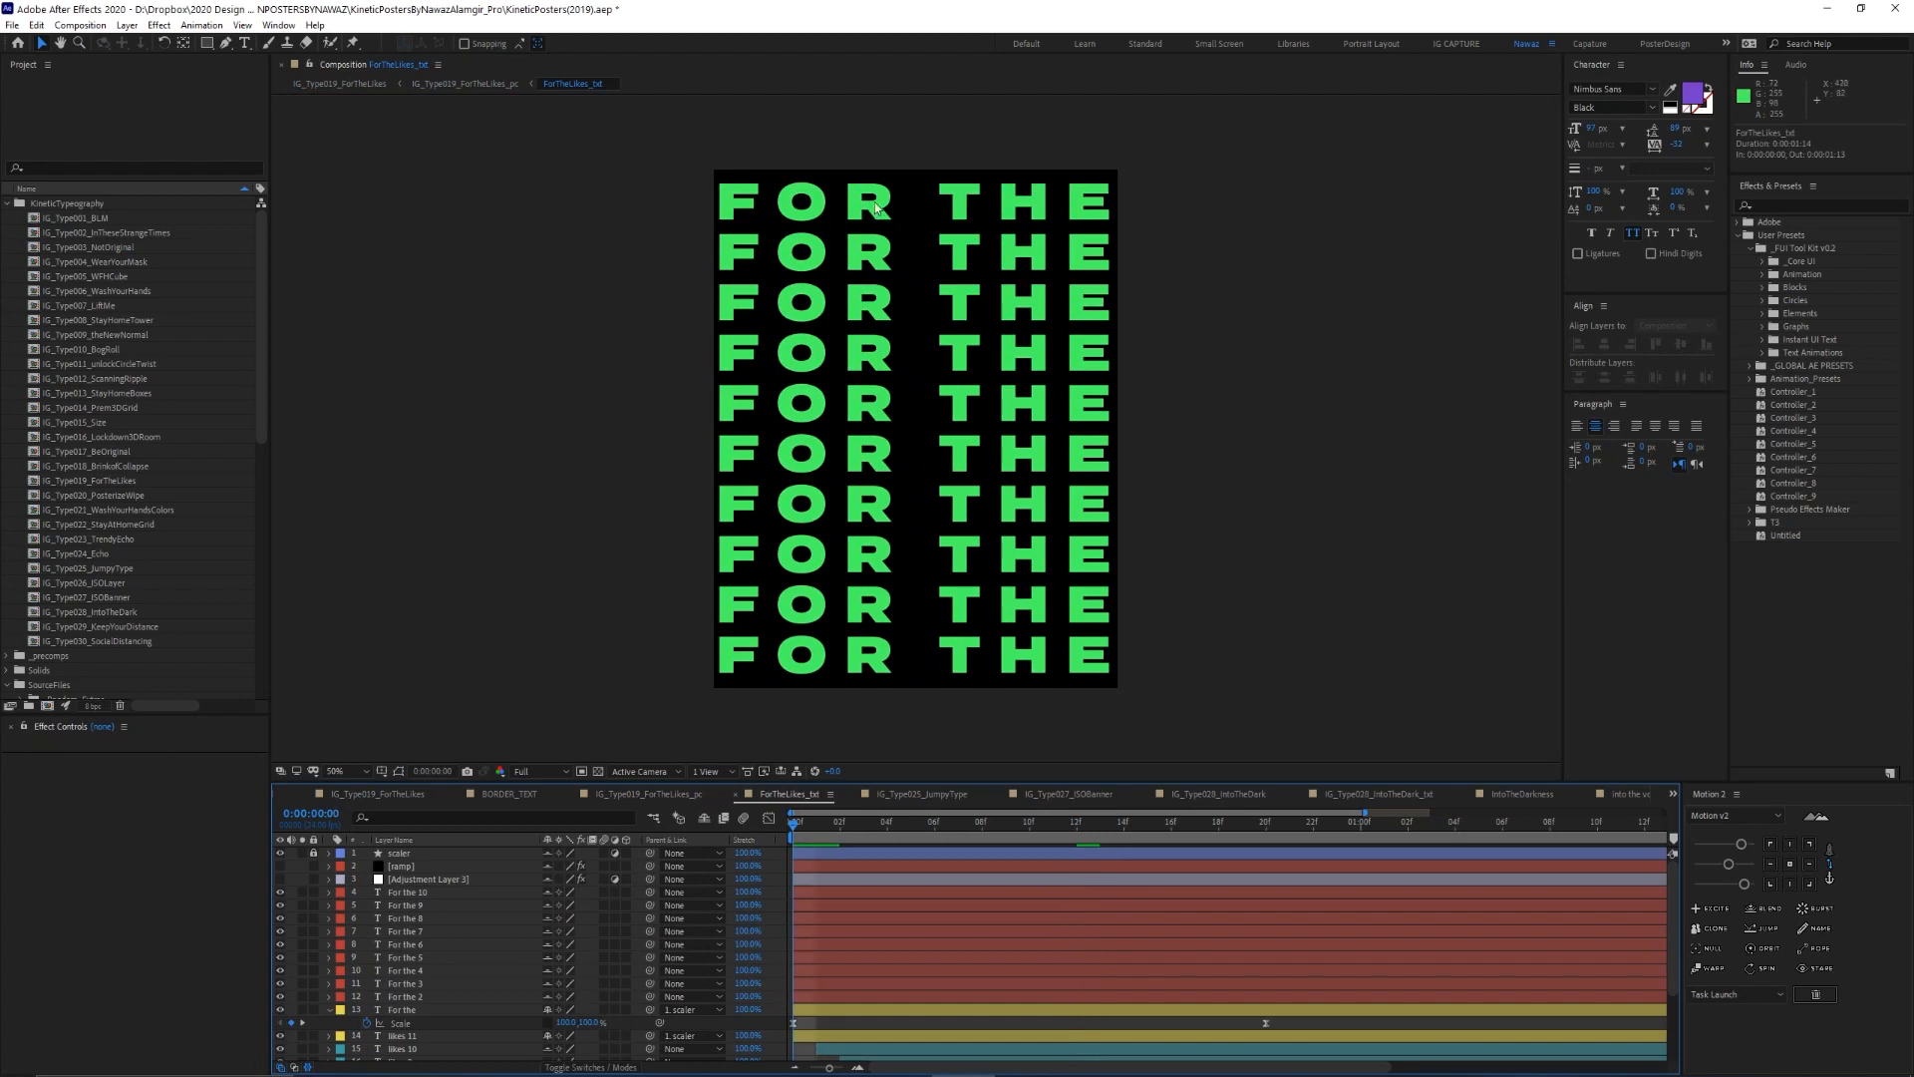
Examine which FOR THE row in the composition belongs to the For the, For the 2 and For the 10 layers
left_click(864, 286)
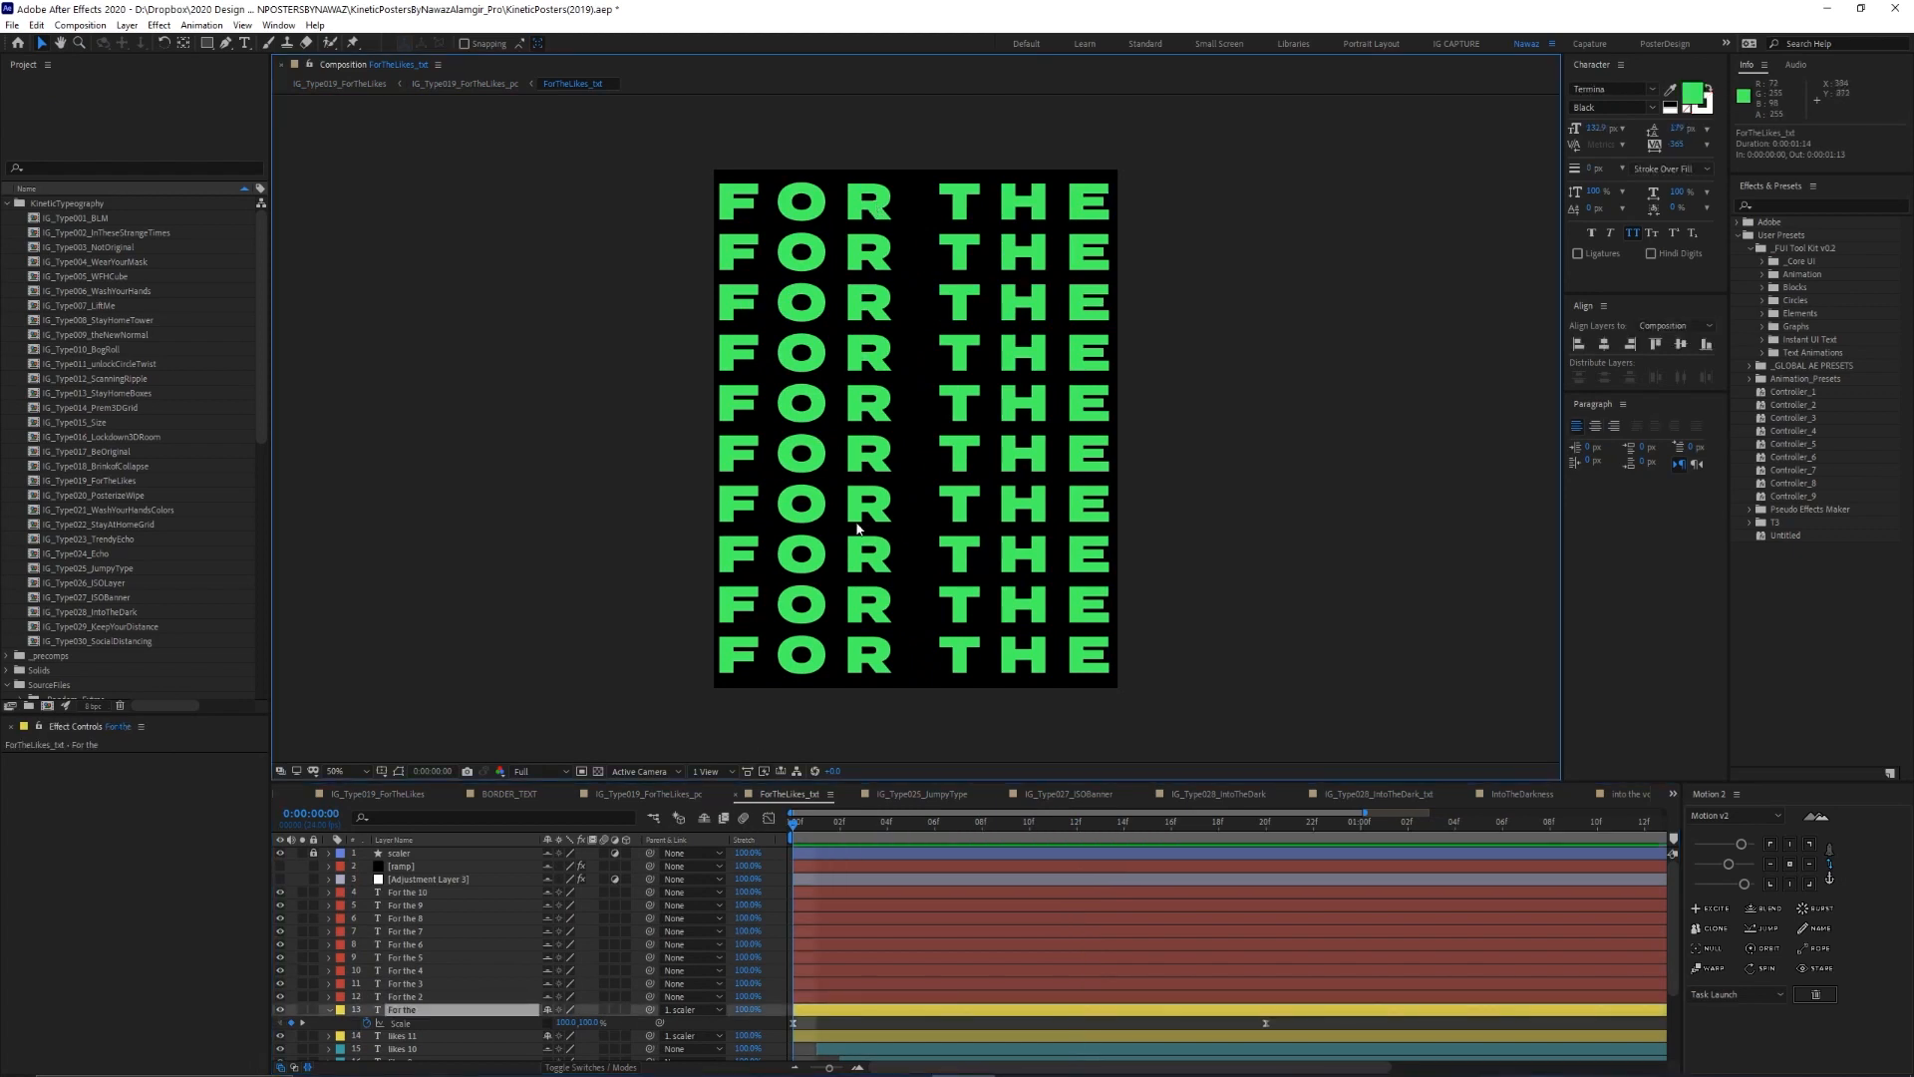
left_click(391, 897)
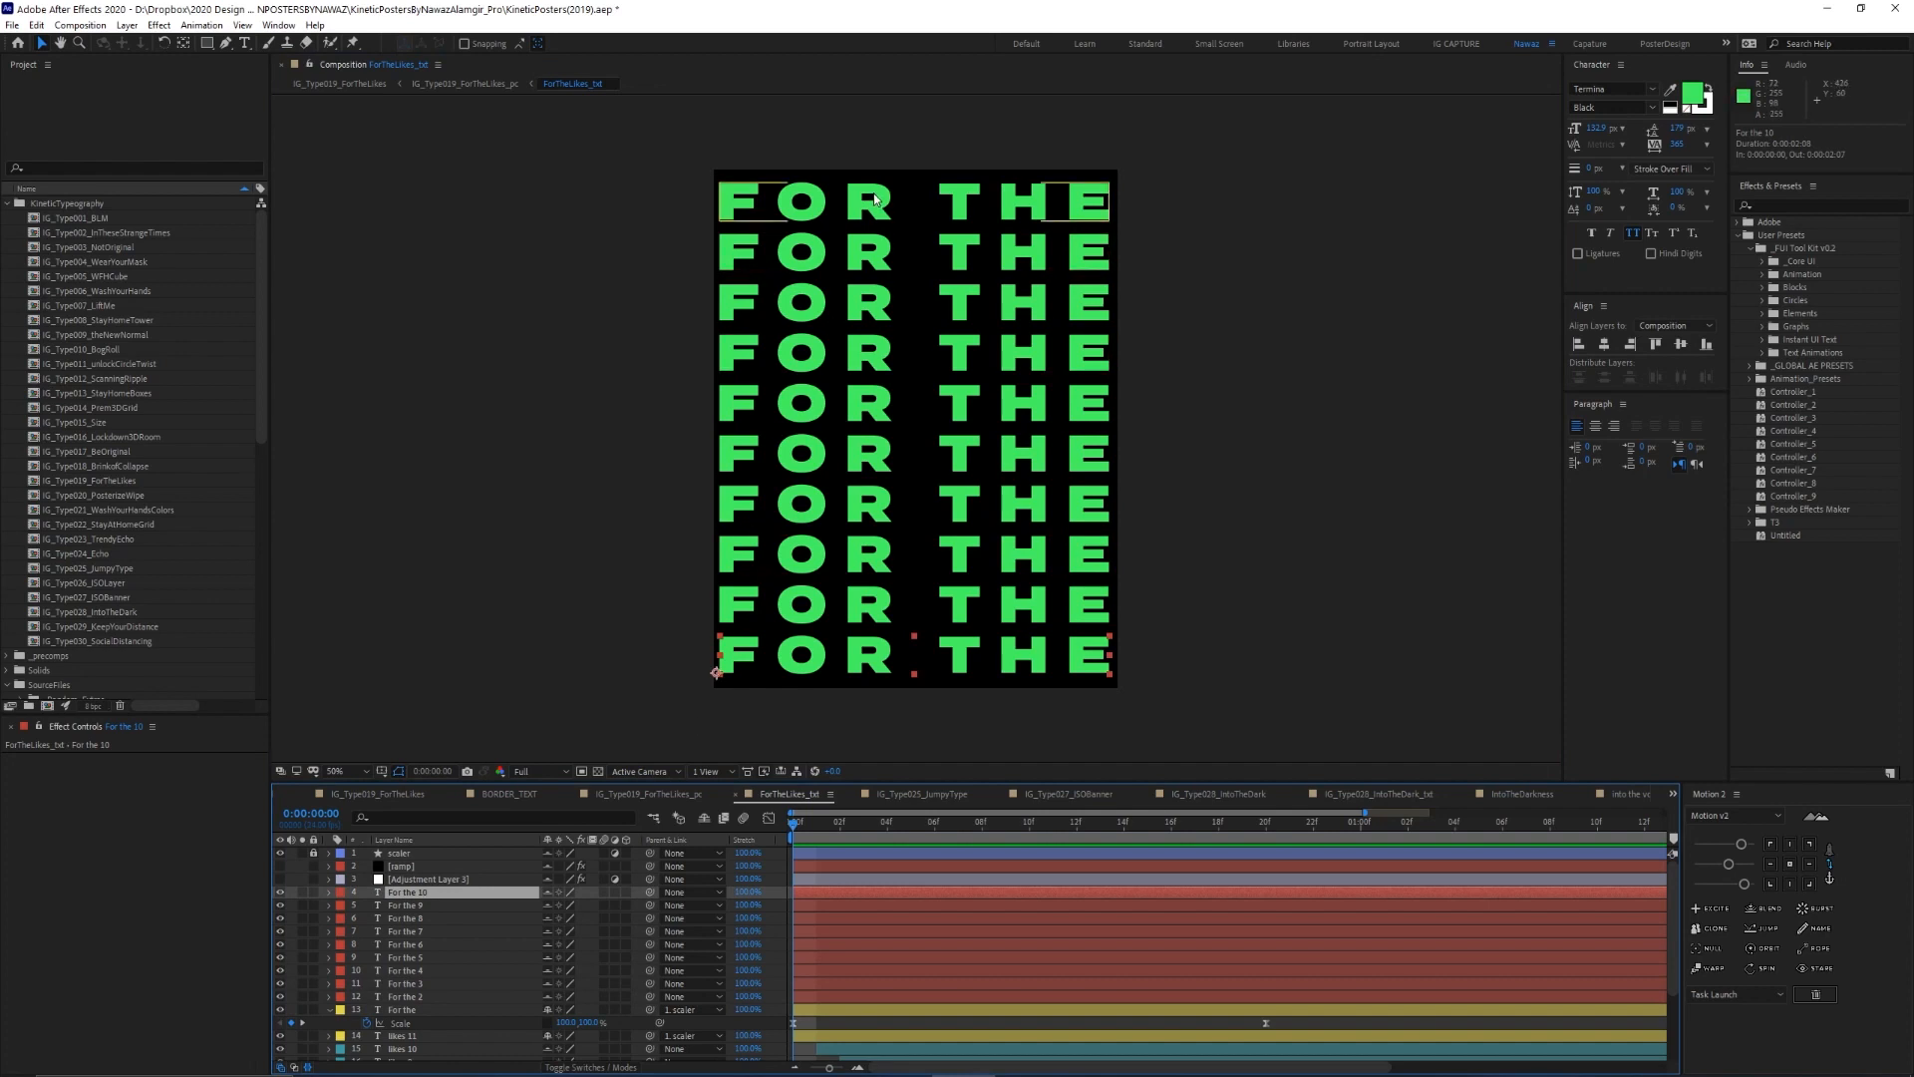
left_click(362, 1010)
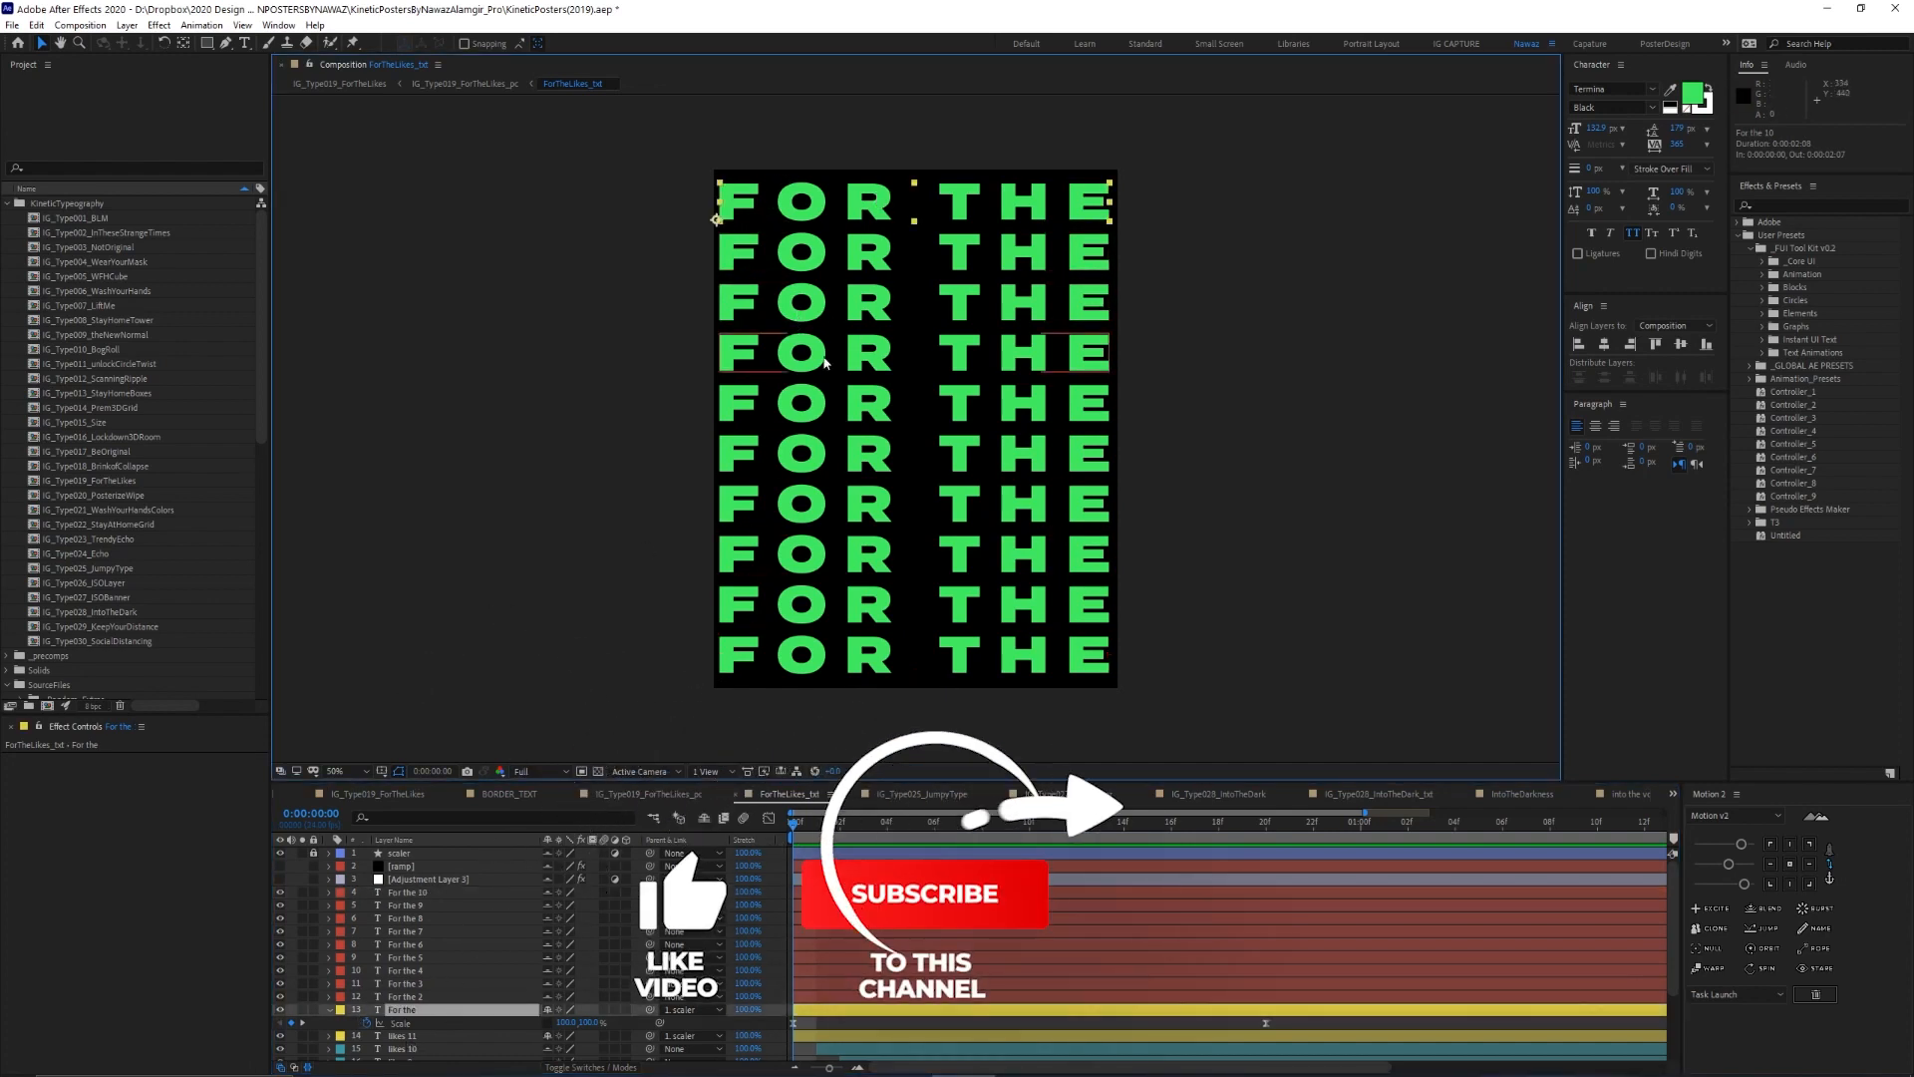
left_click(428, 996)
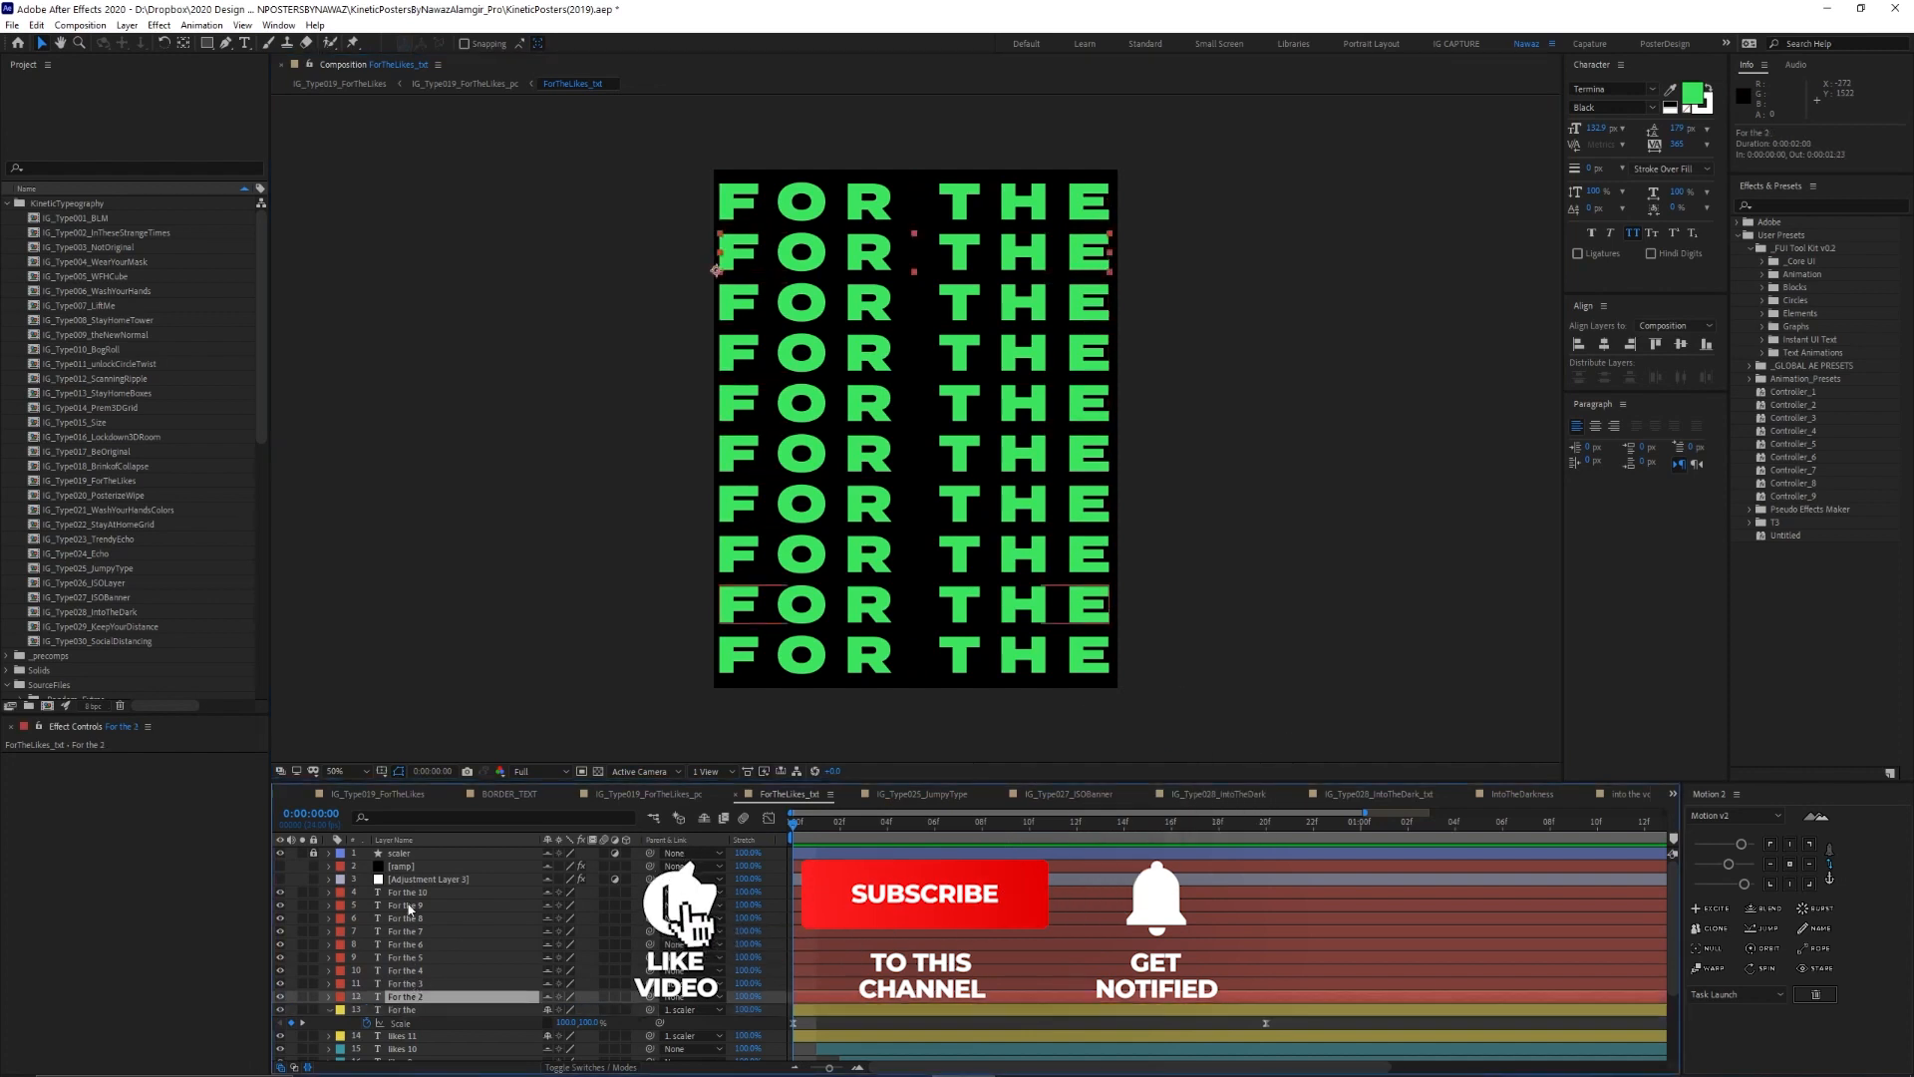
left_click(924, 207)
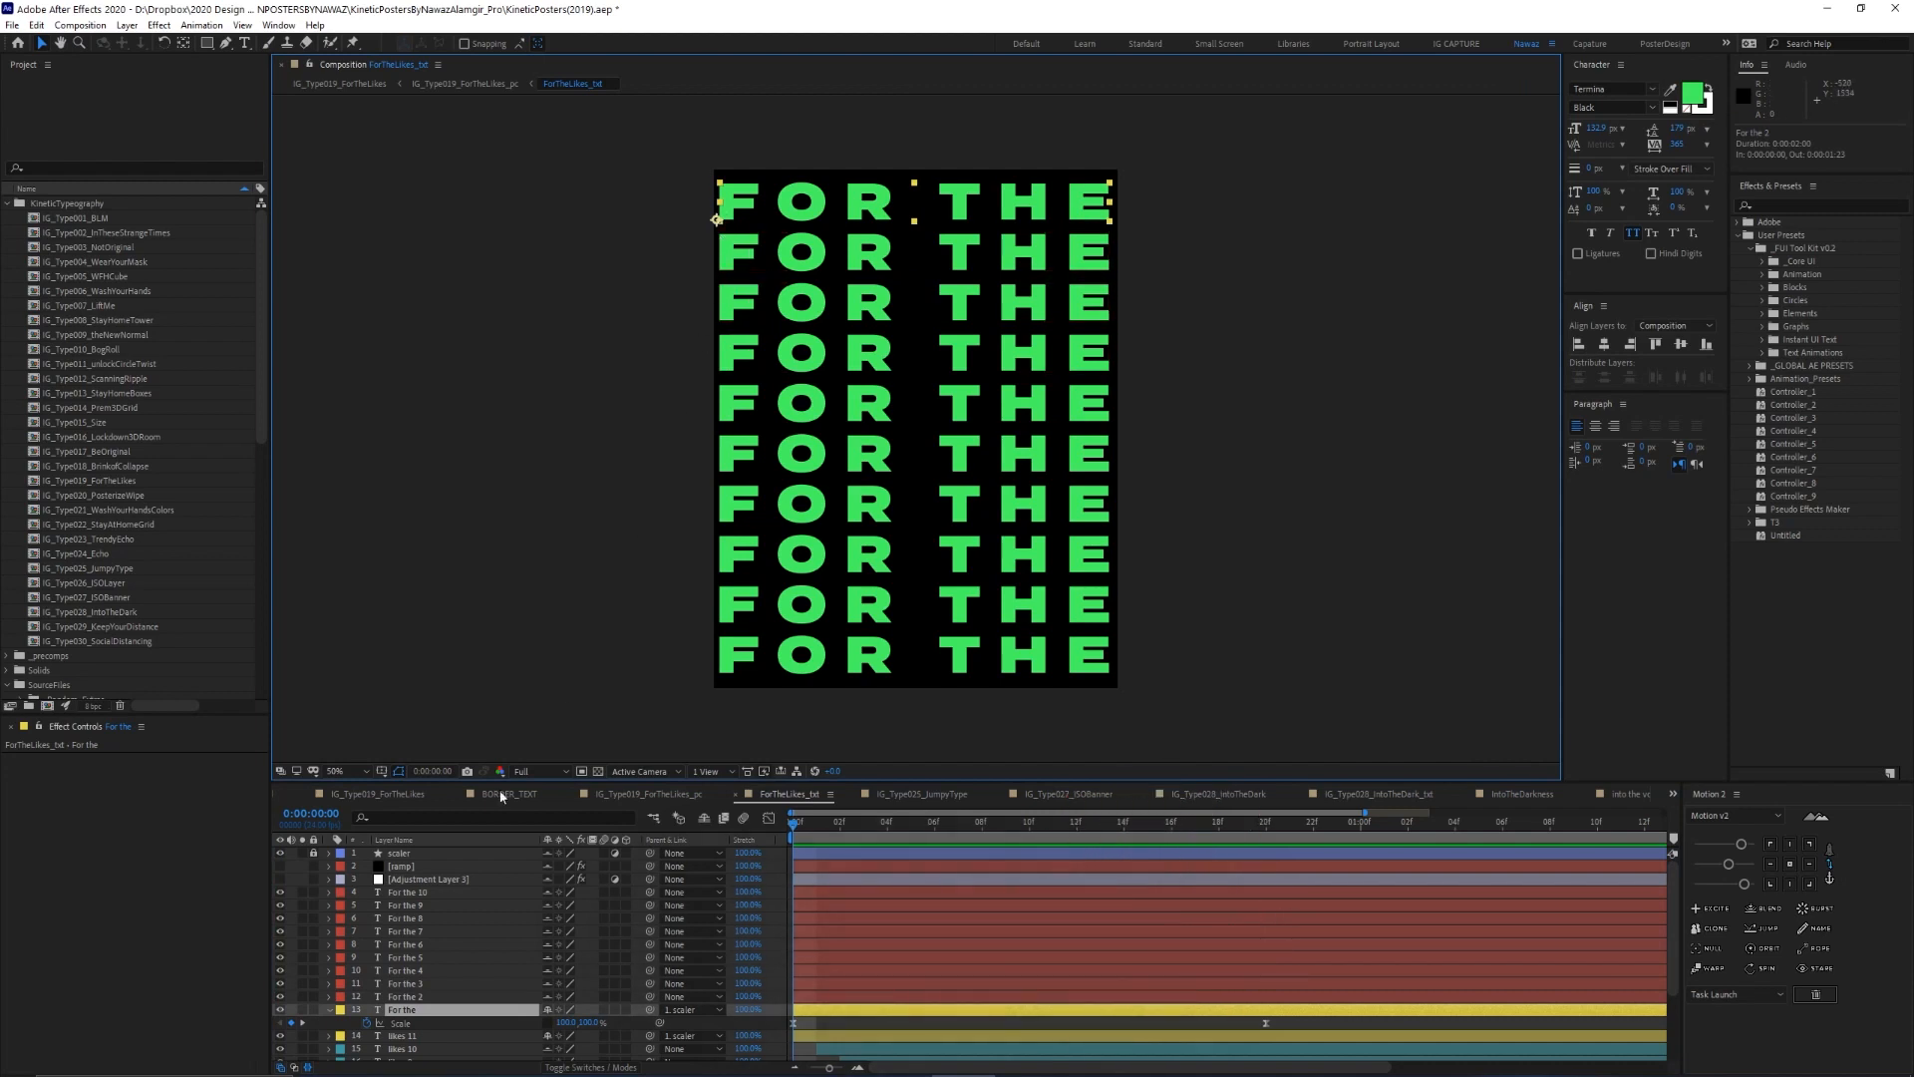
Select the For the layers from For the 10 through For the, and inspect the staggered likes layers below them
left_click(410, 892)
left_click(409, 996, "shift")
left_click(407, 1009, "shift")
scroll(420, 979, "down", 3)
left_click(404, 1001)
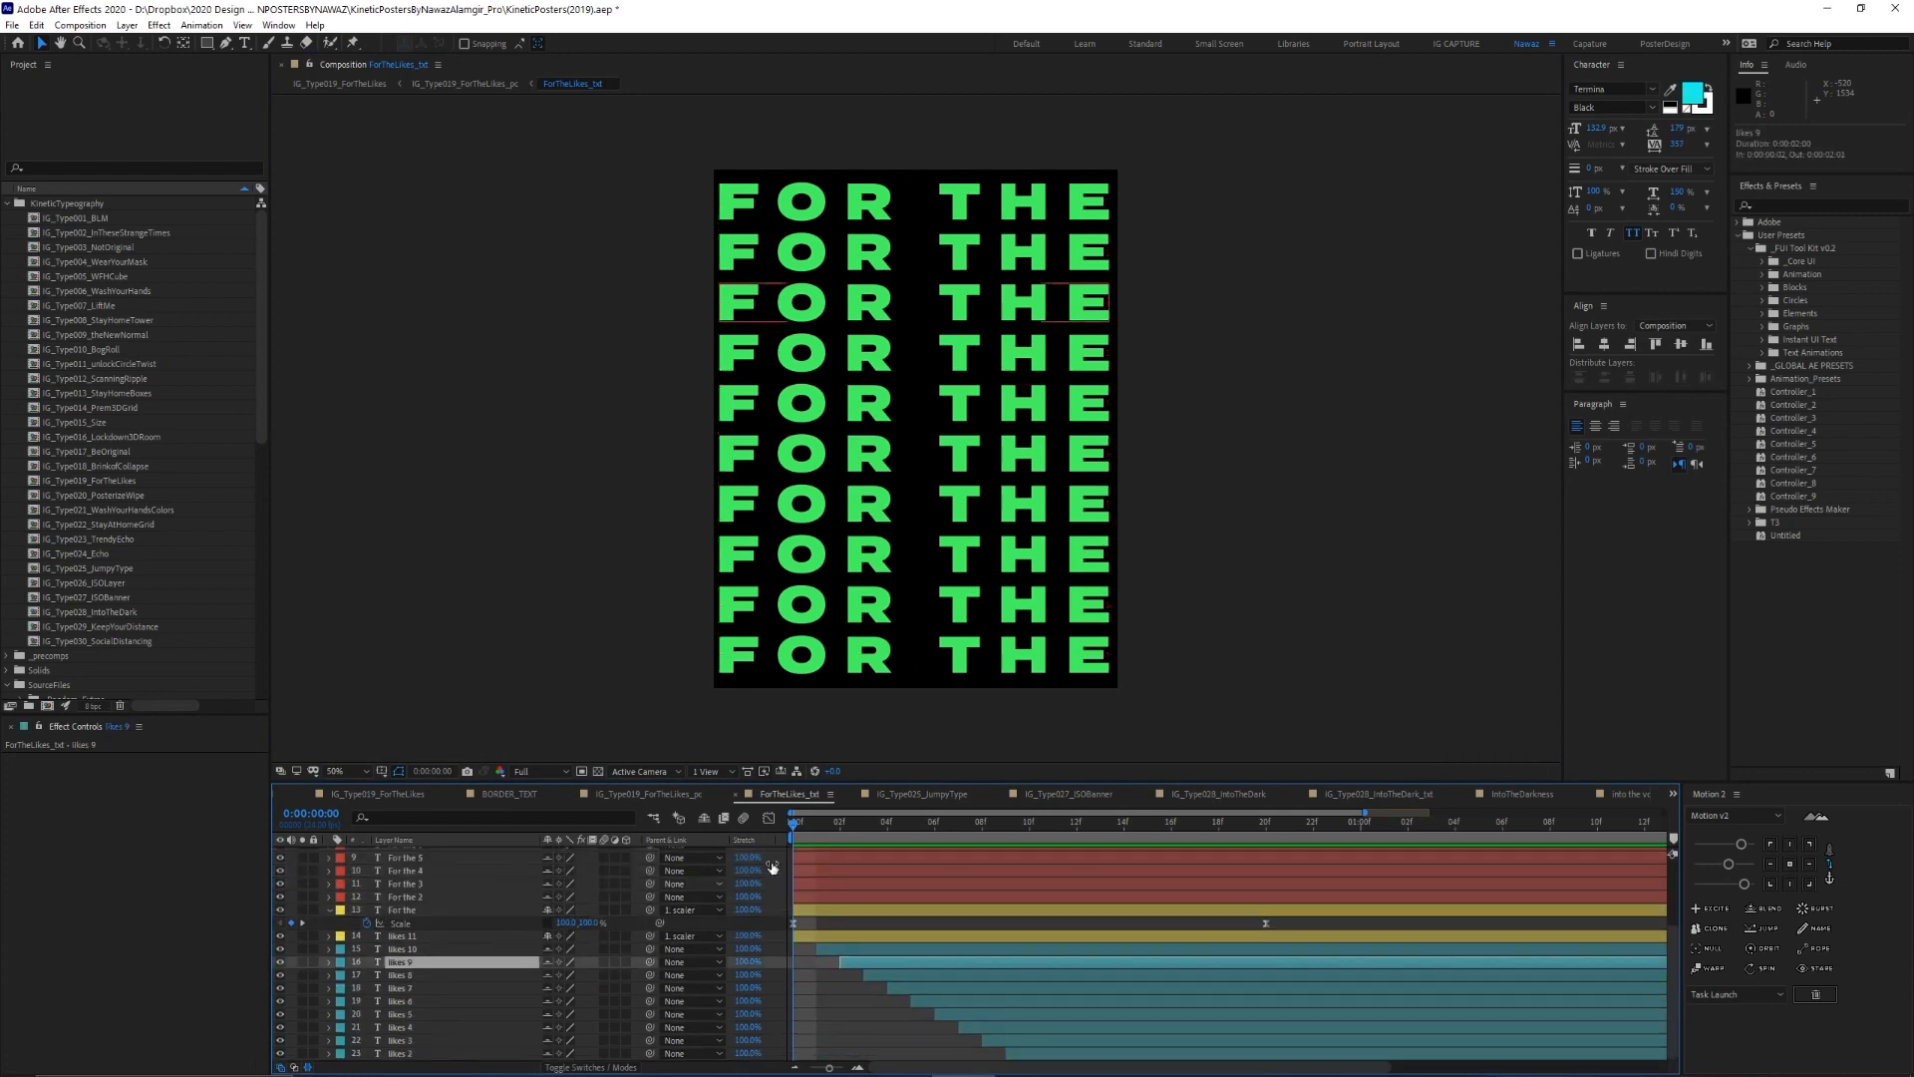
Solo the For the layer and scrub its Scale animation to the keyframe at frame 20
scroll(795, 900, "up", 2)
left_click(405, 1010)
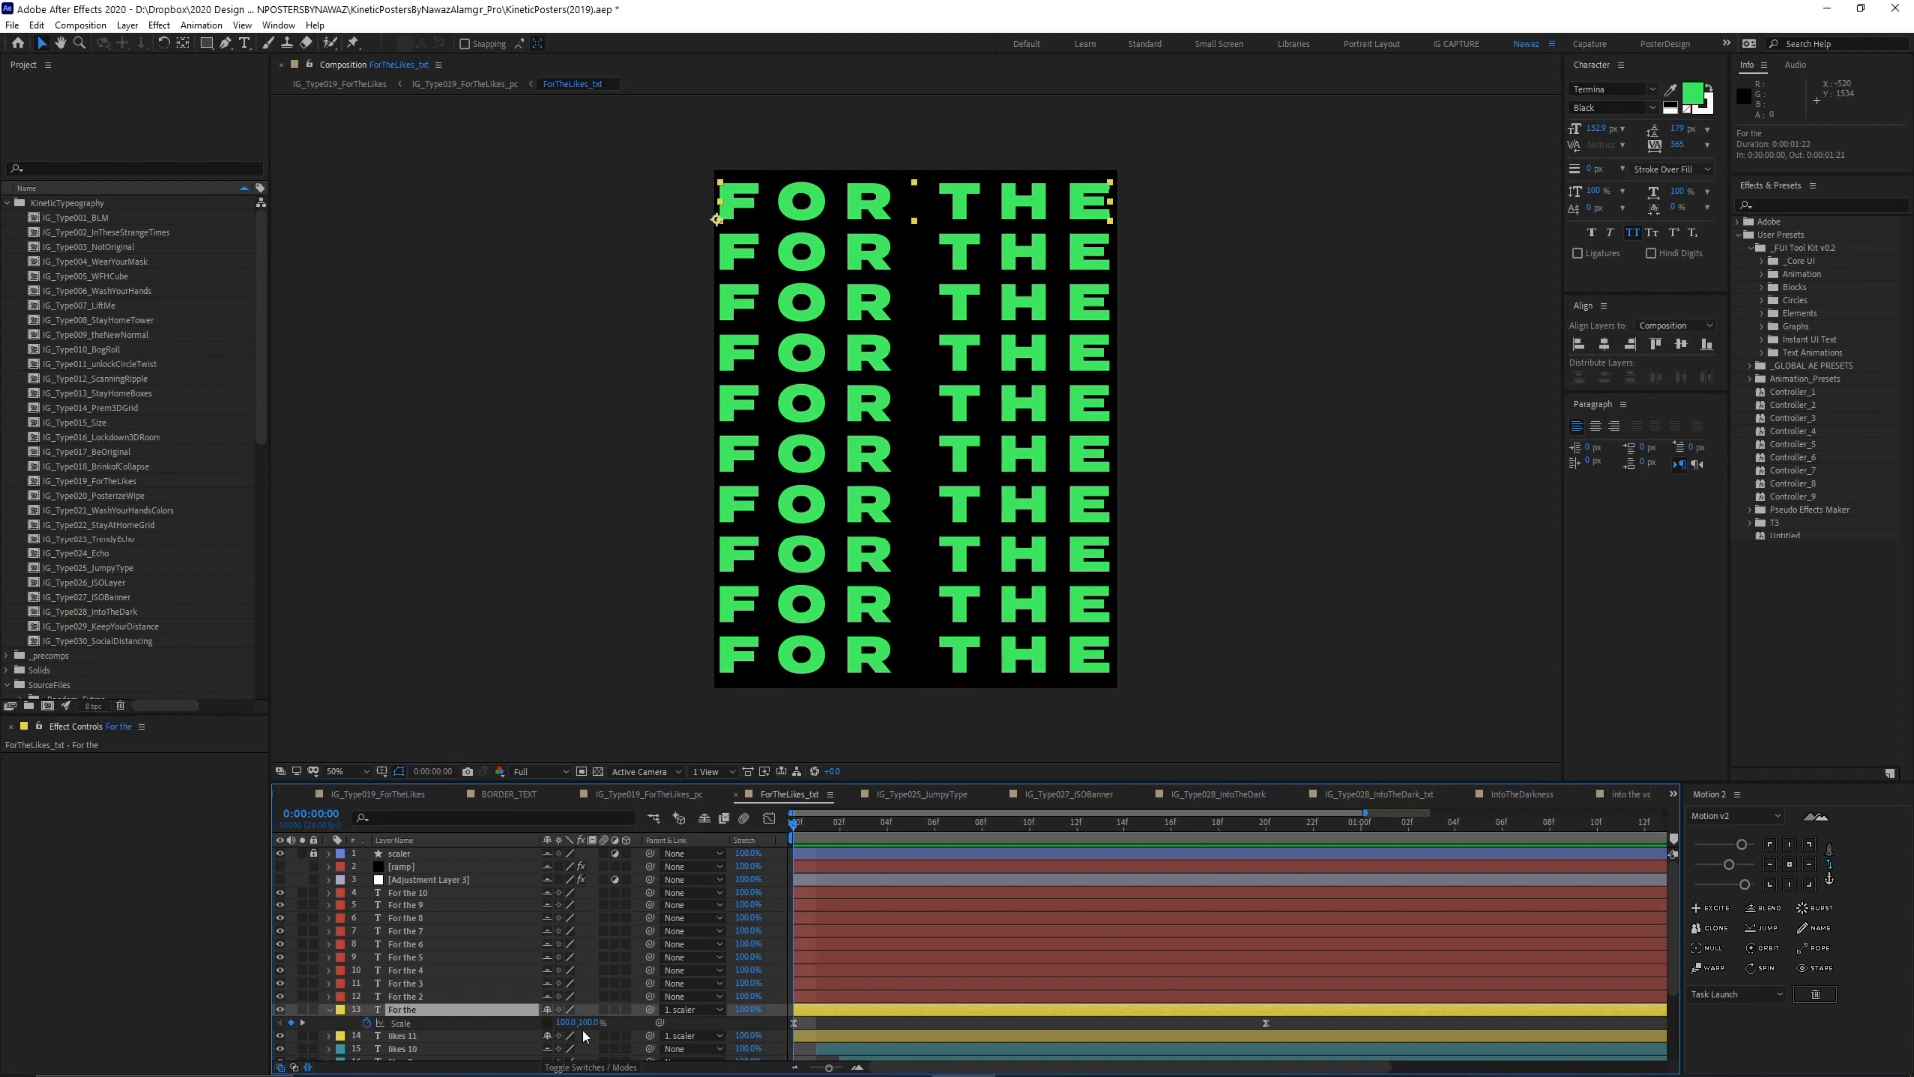
left_click_drag(849, 826, 1279, 830)
left_click(302, 1009)
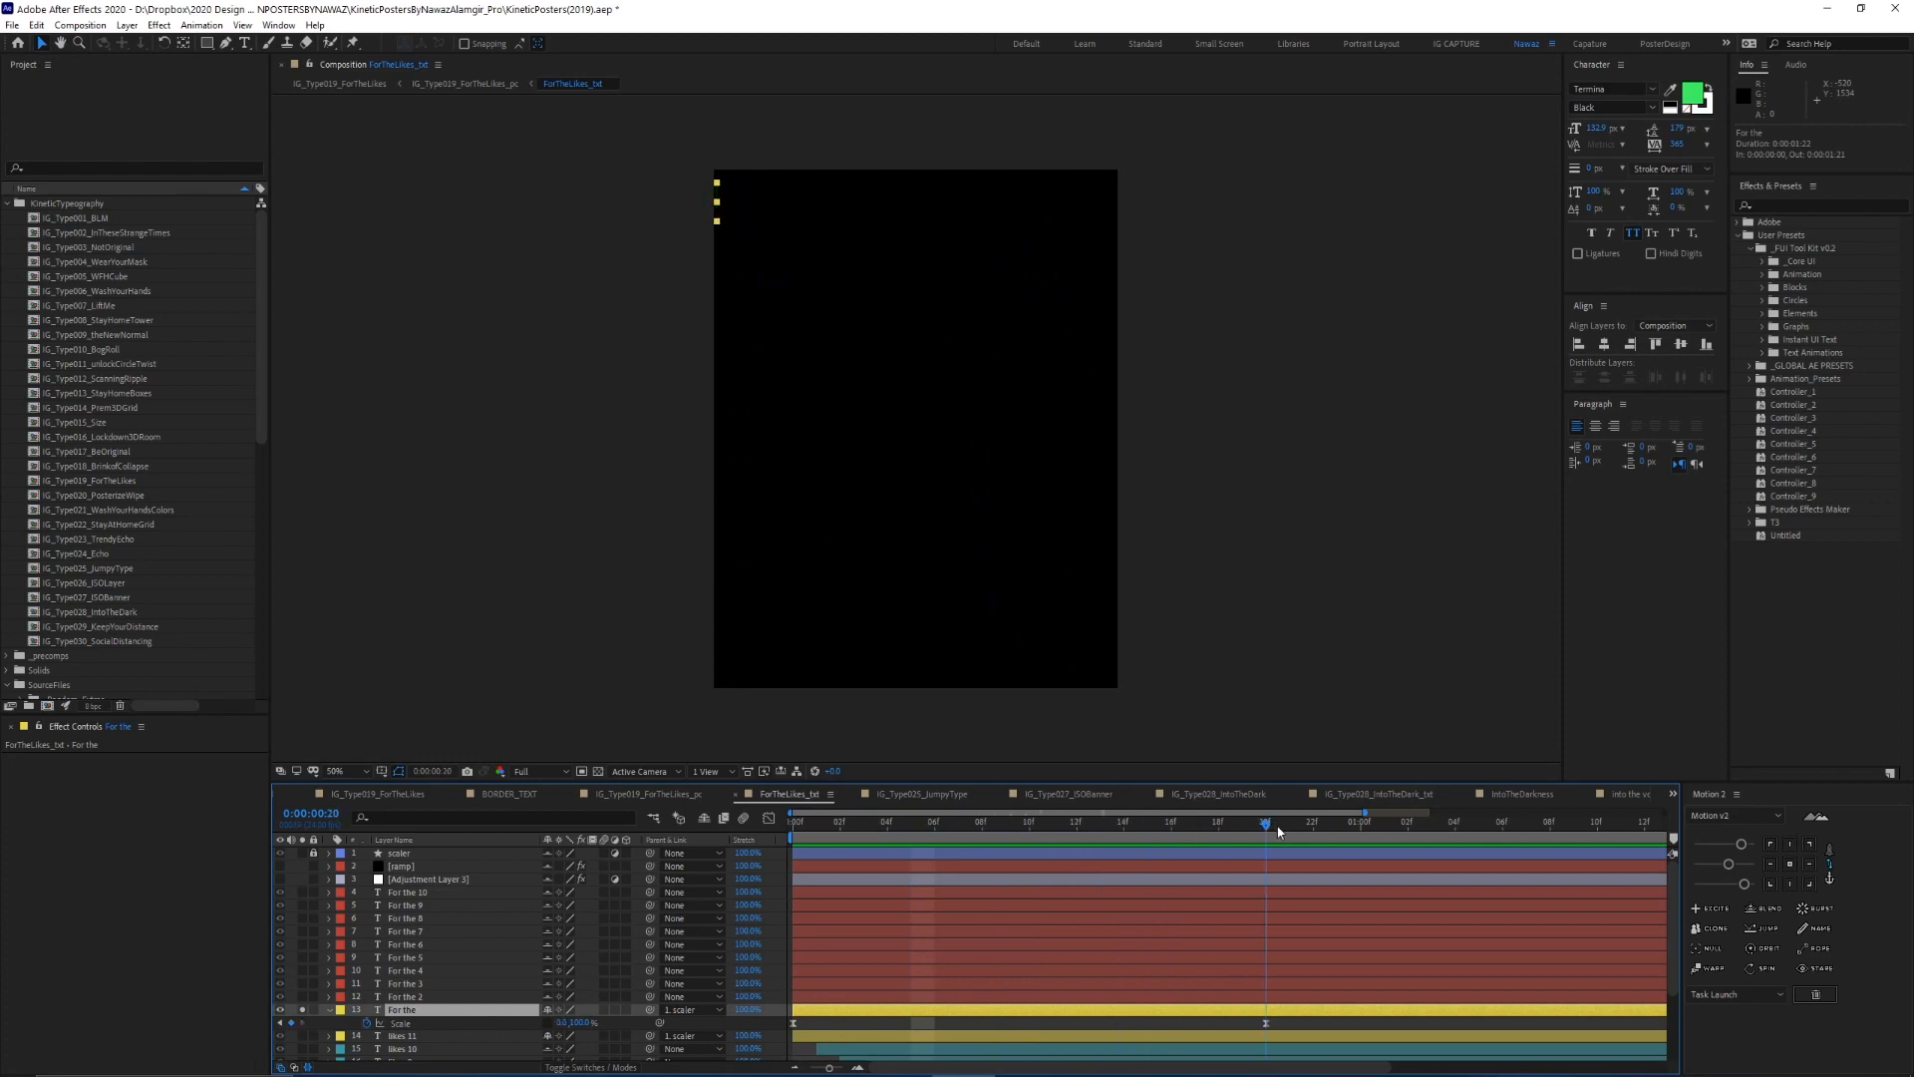
Reveal the Scale keyframes of the likes 11 layer, solo it, and scrub between the first frame and frame 20
scroll(384, 1015, "down", 3)
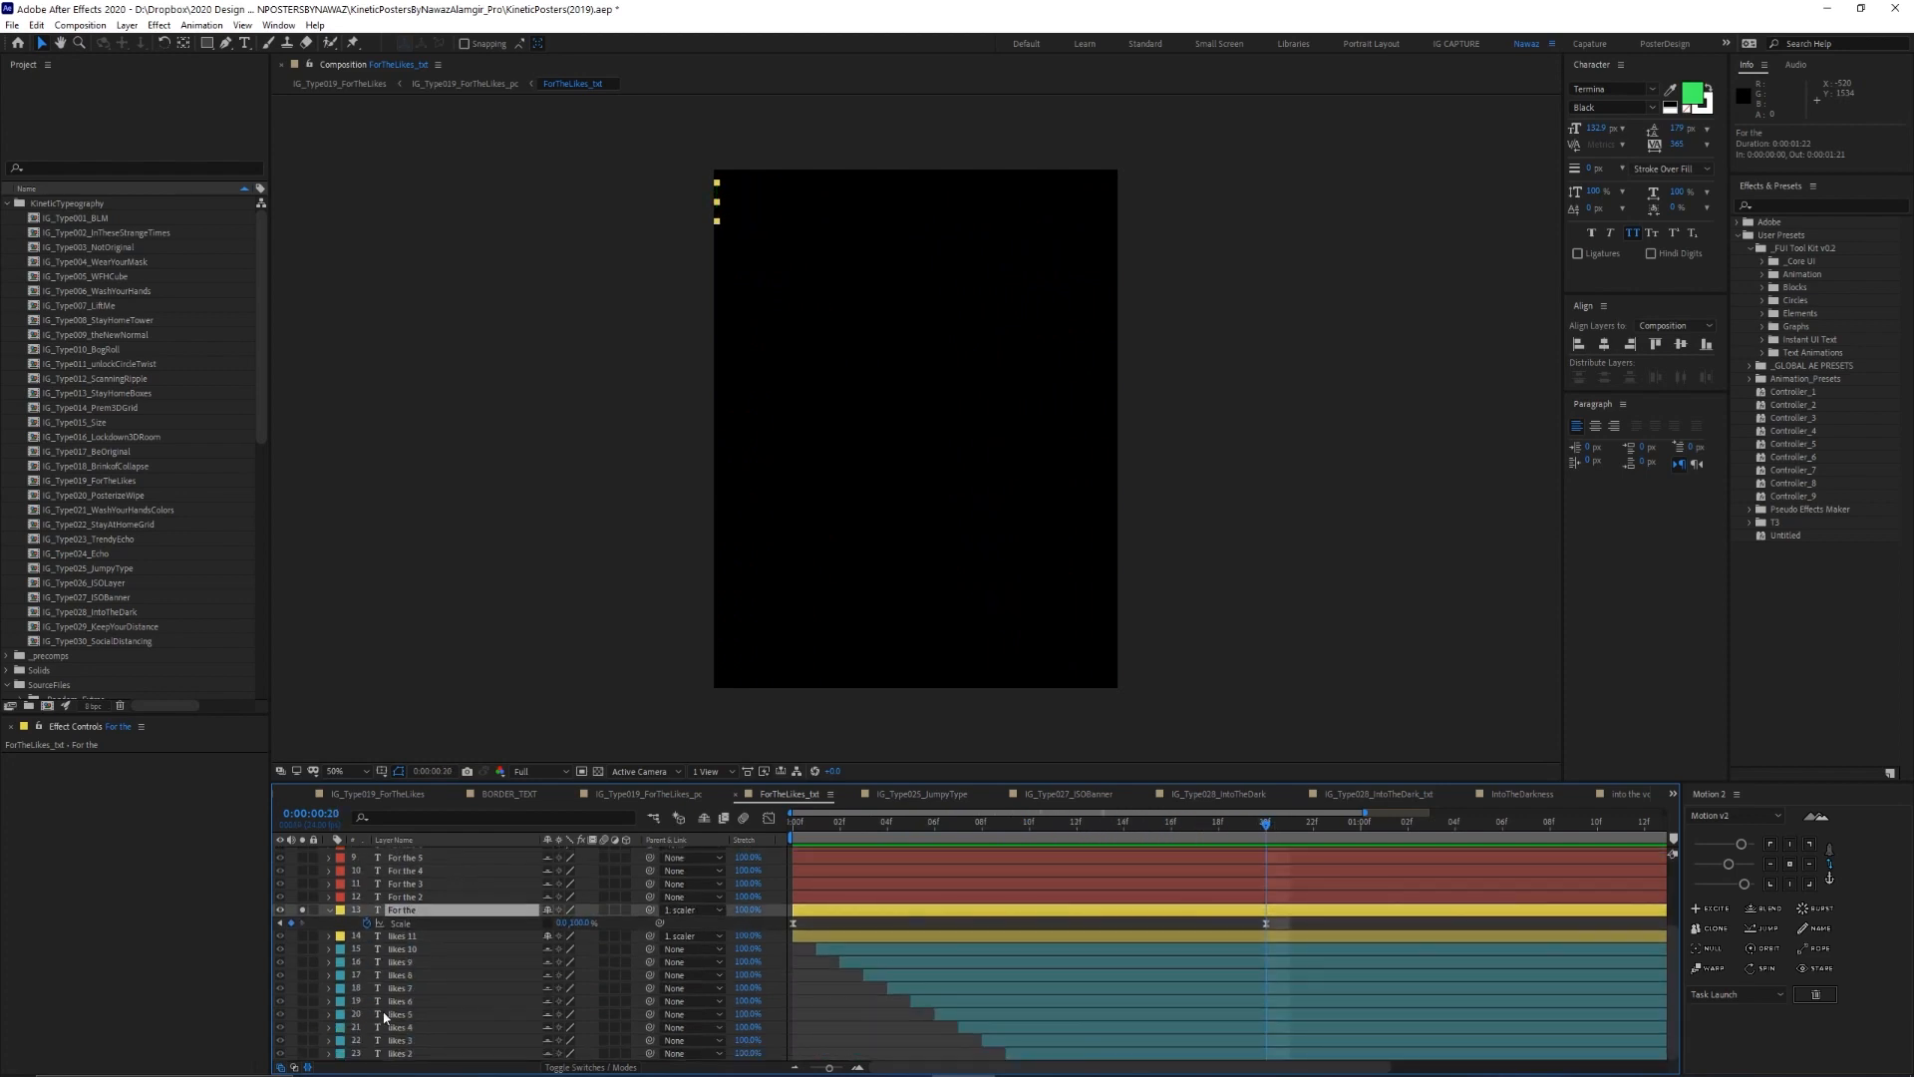
left_click(402, 937)
key("s")
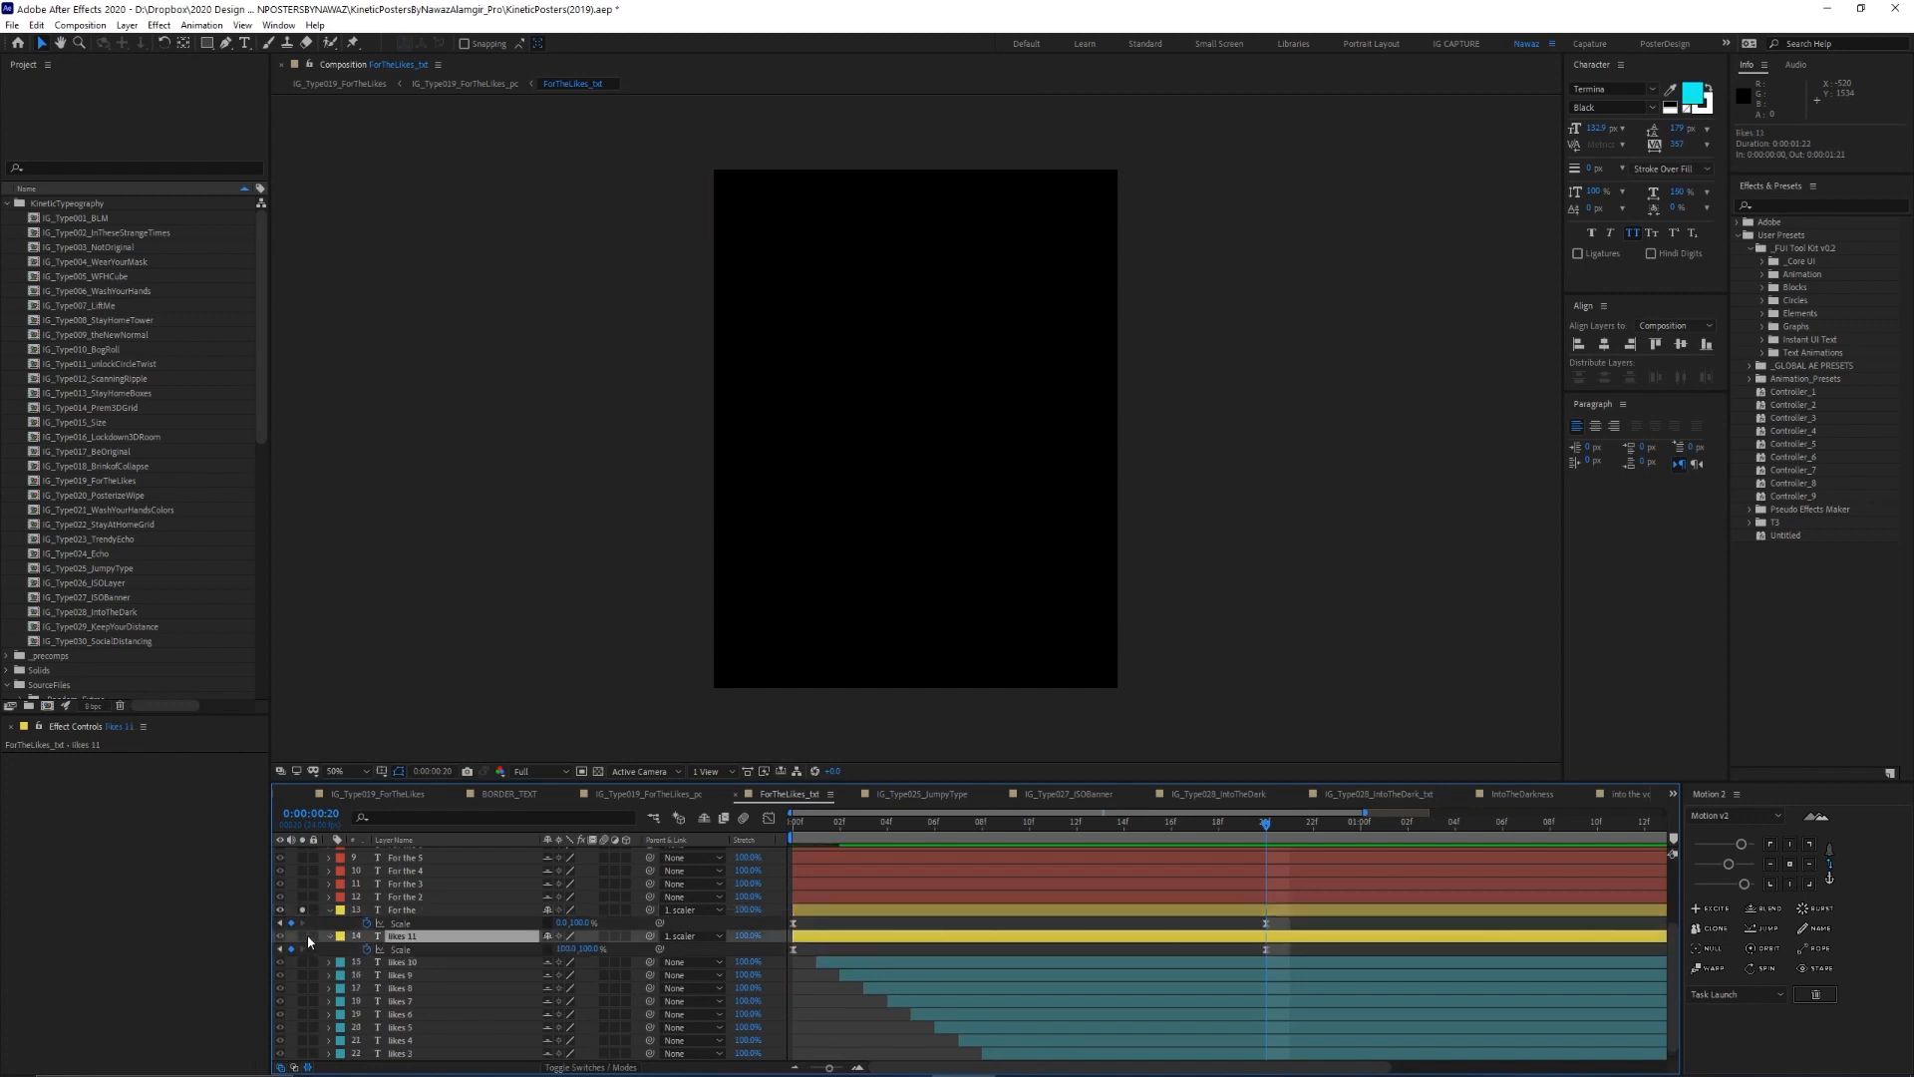
left_click_drag(797, 815, 1259, 830)
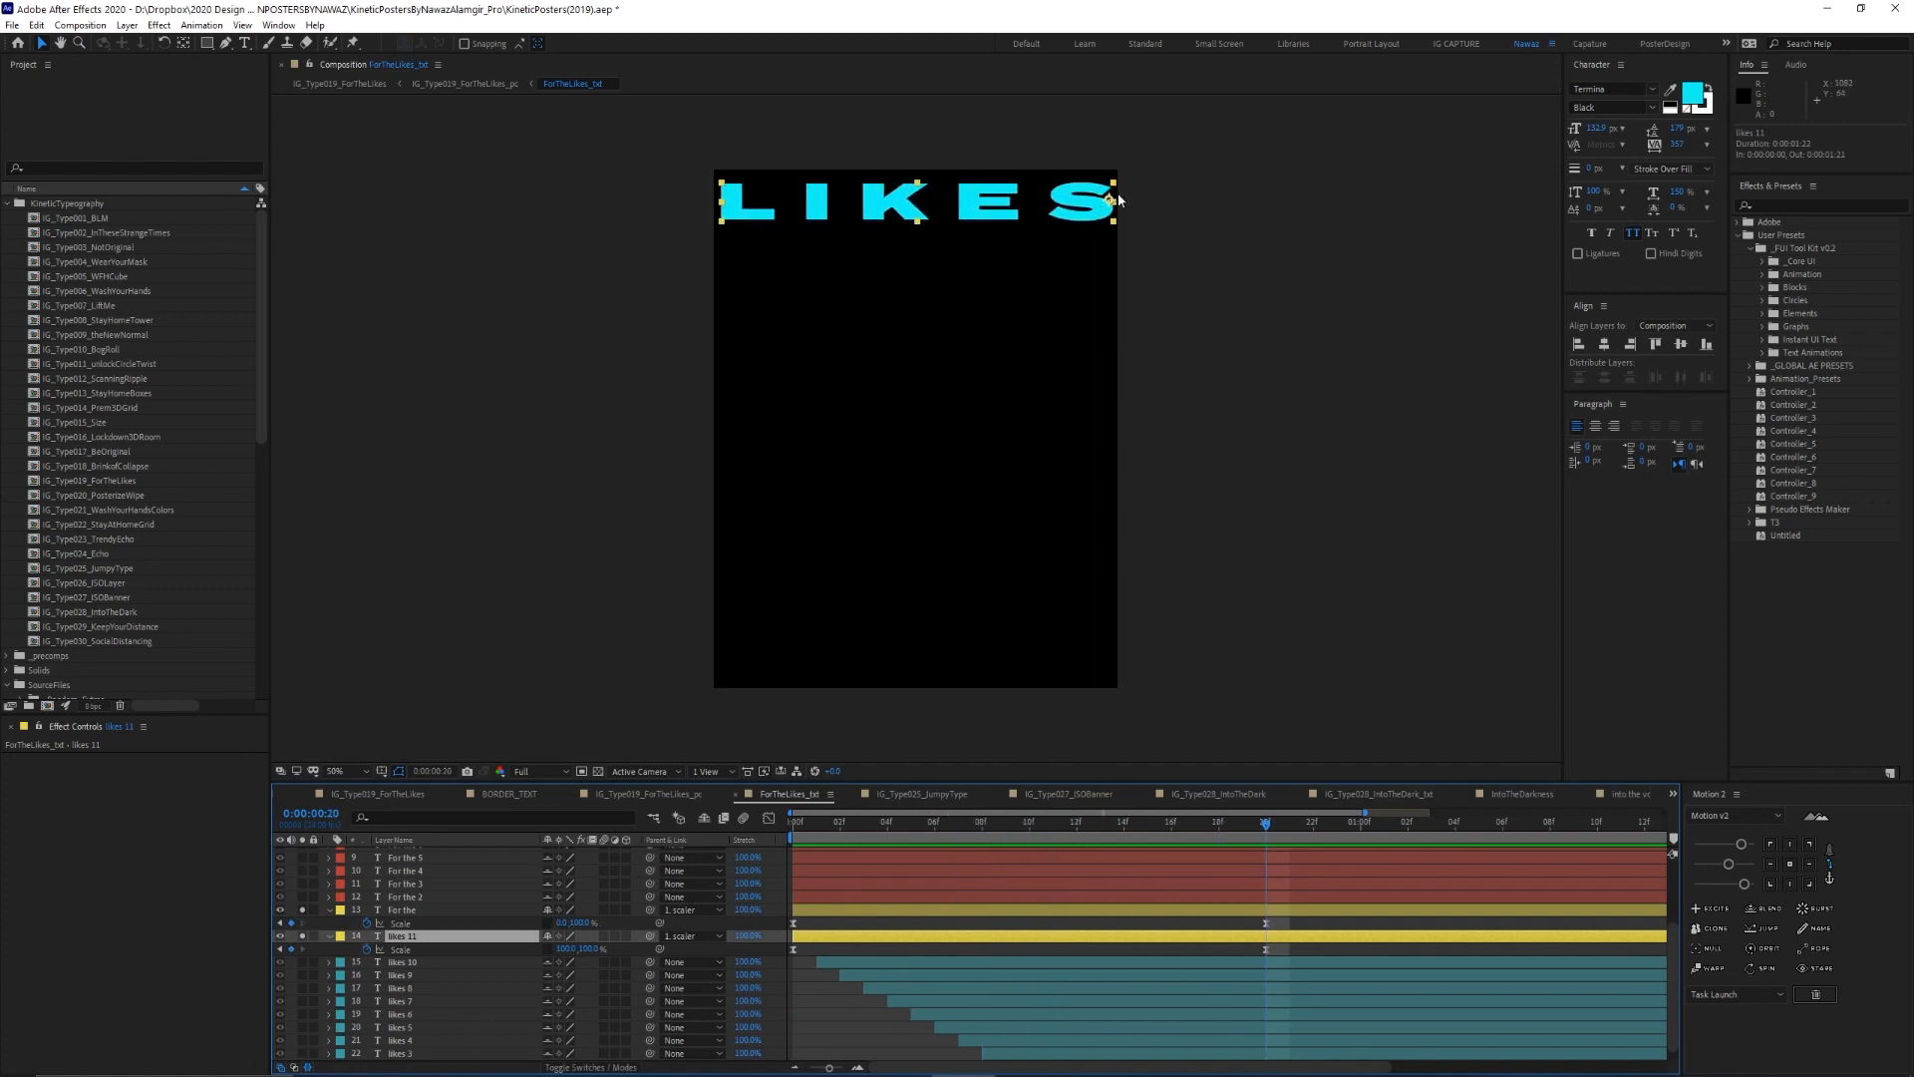
left_click_drag(835, 815, 677, 781)
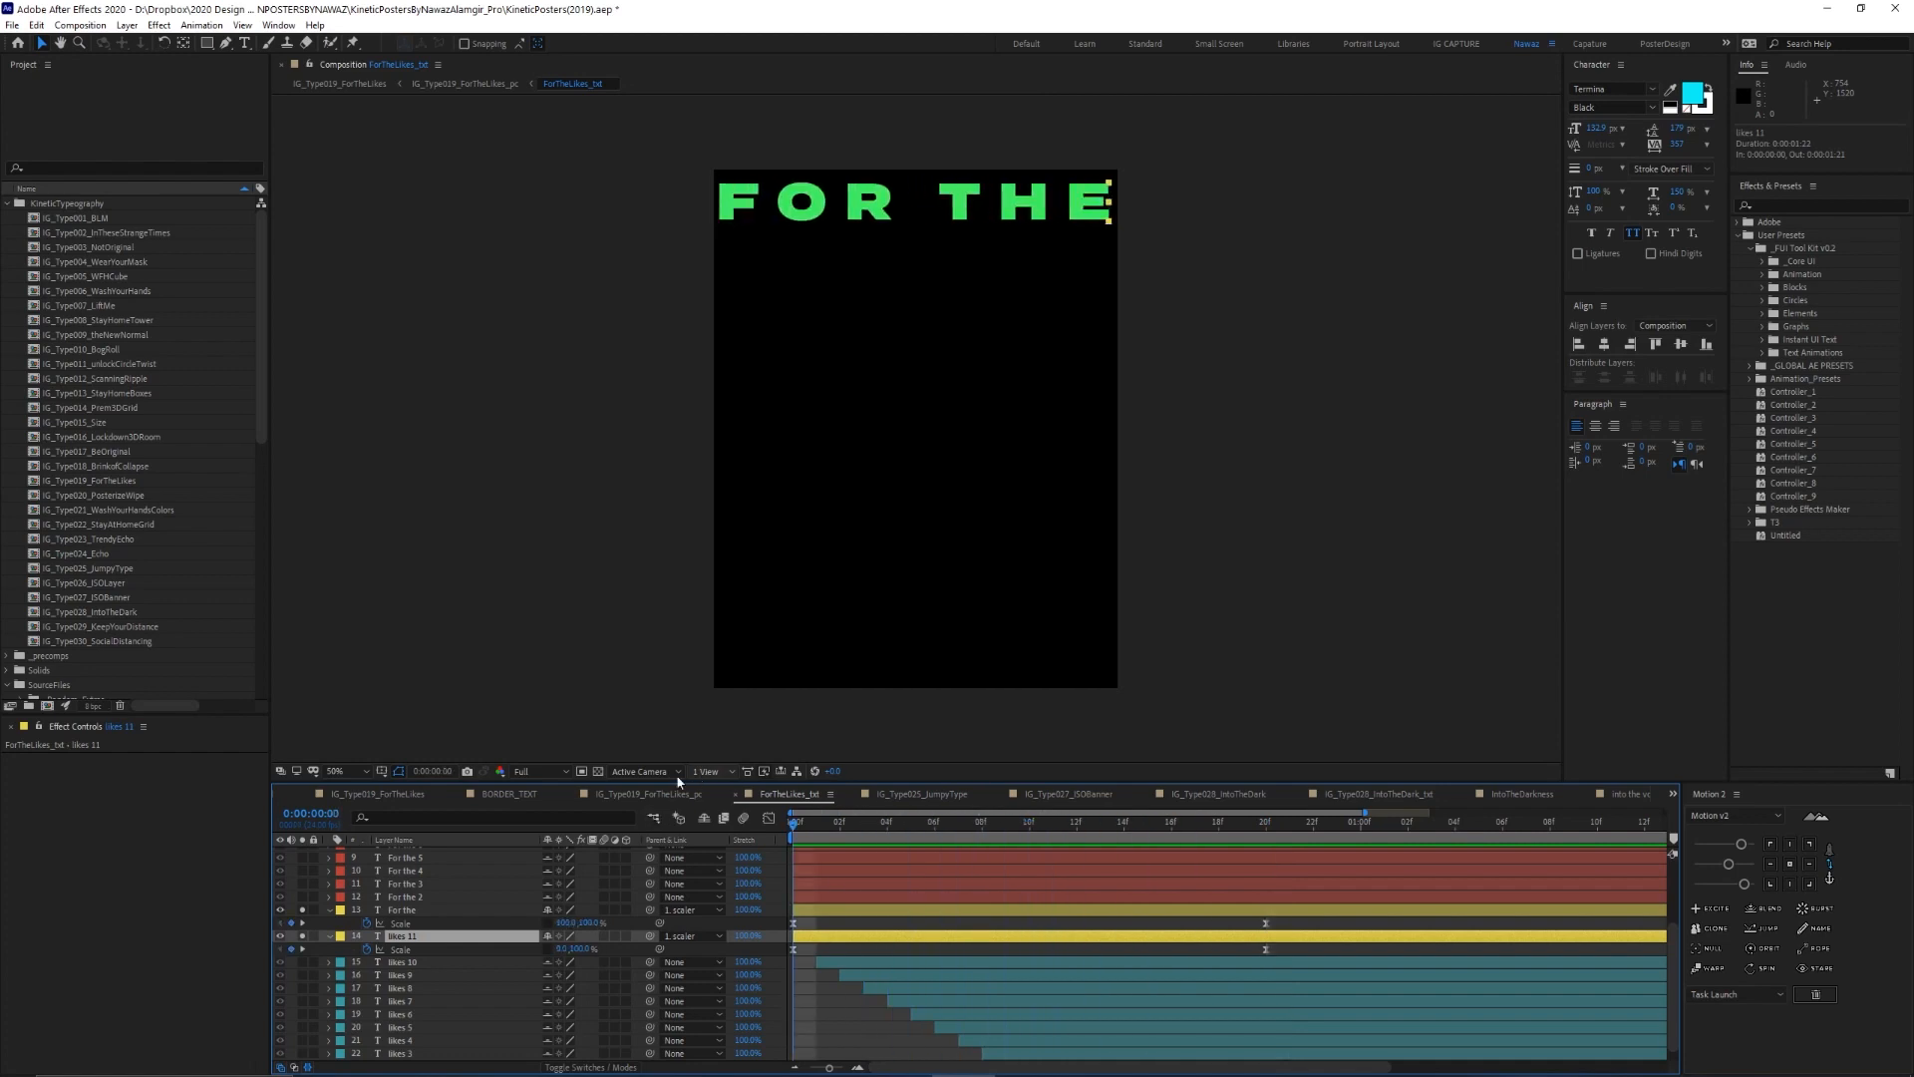
Select the For the layer's text, then check the unsoloed animation at frame 9 and return to the first frame
double_click(427, 910)
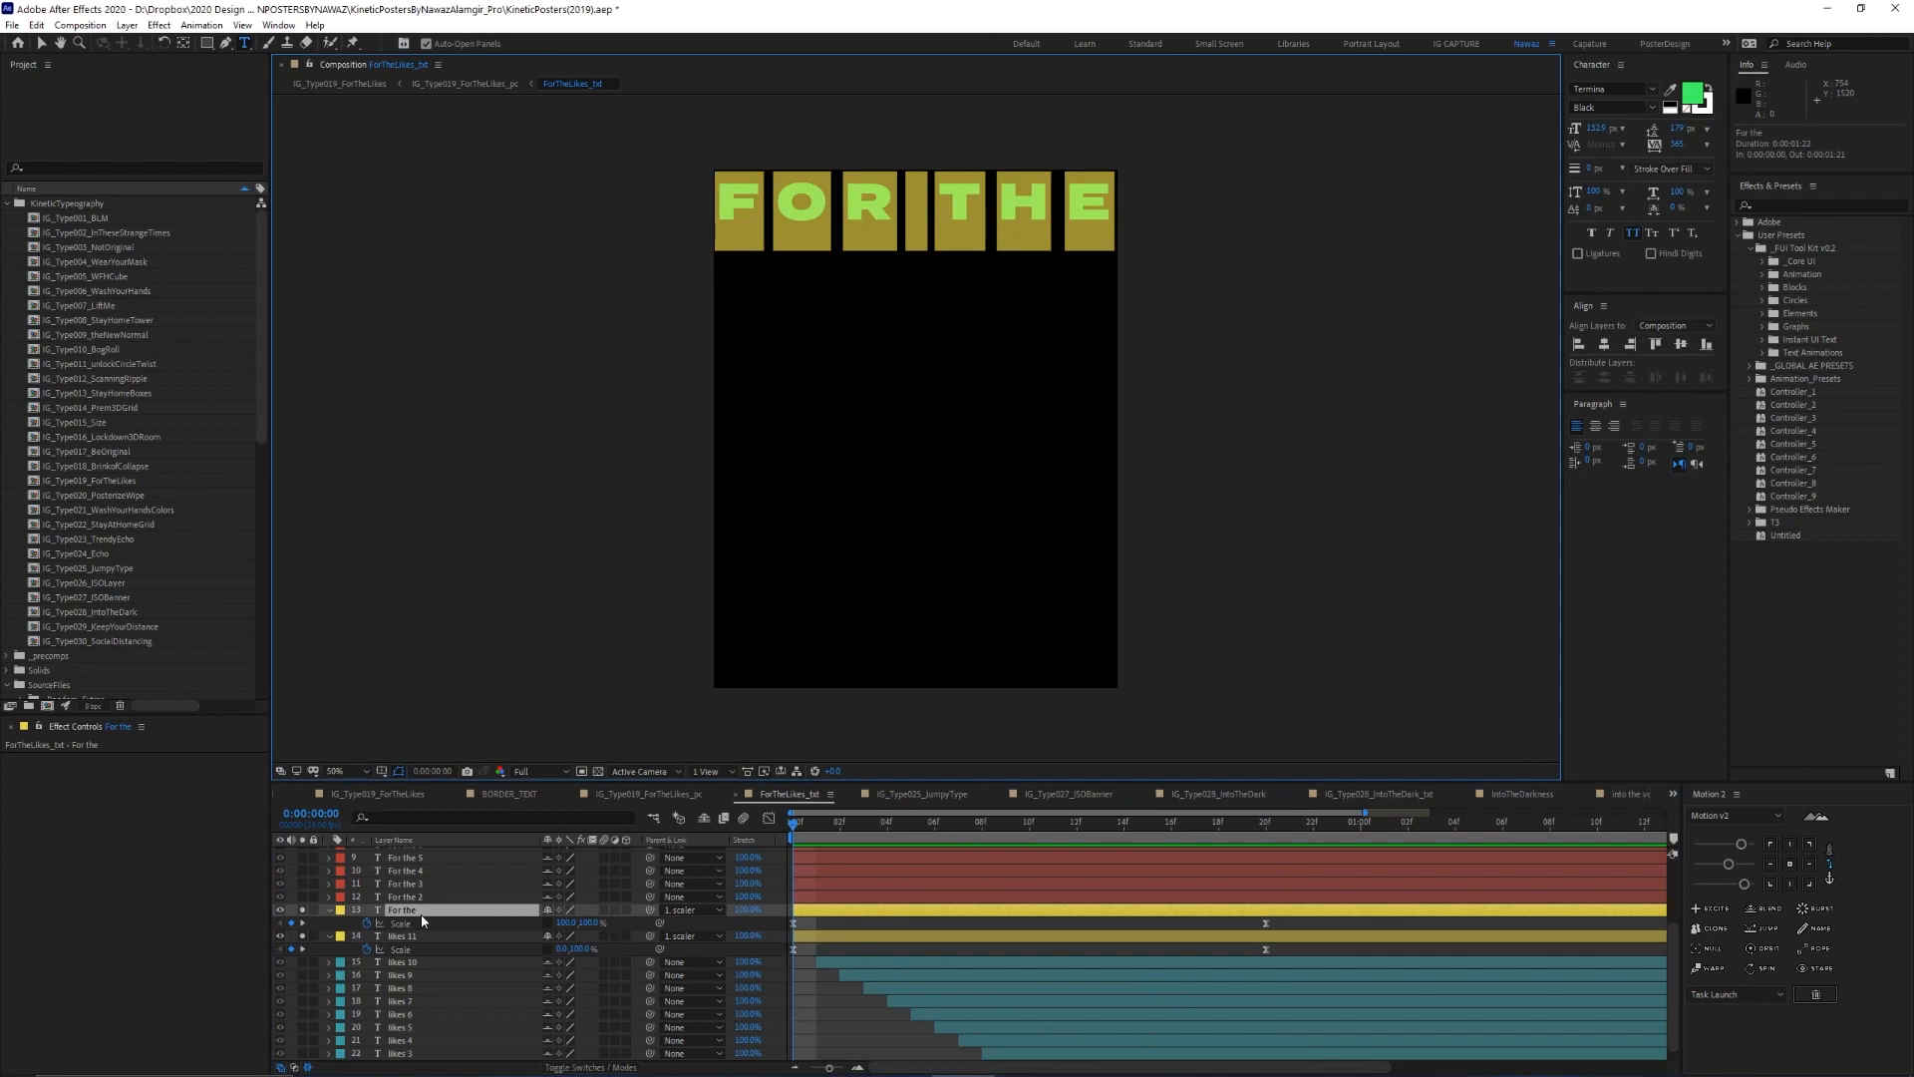
left_click(1007, 815)
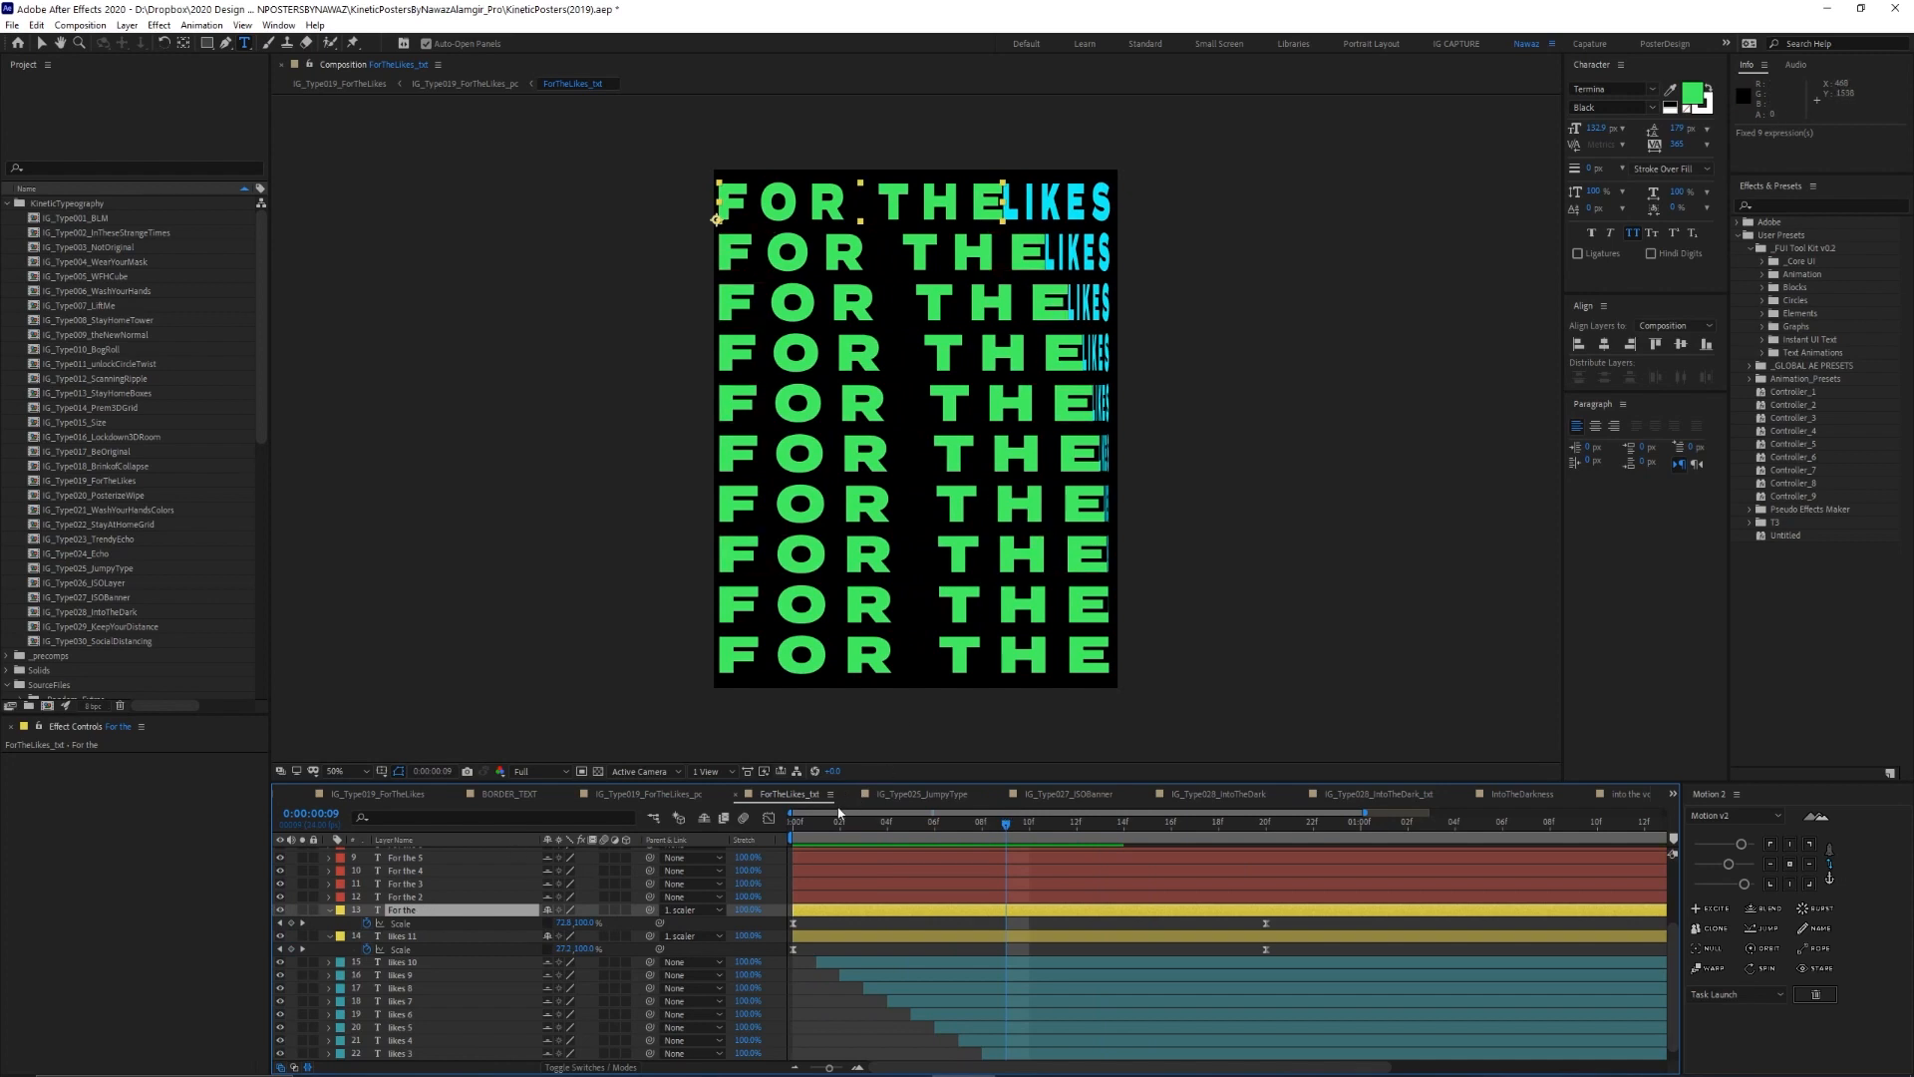
key("Home")
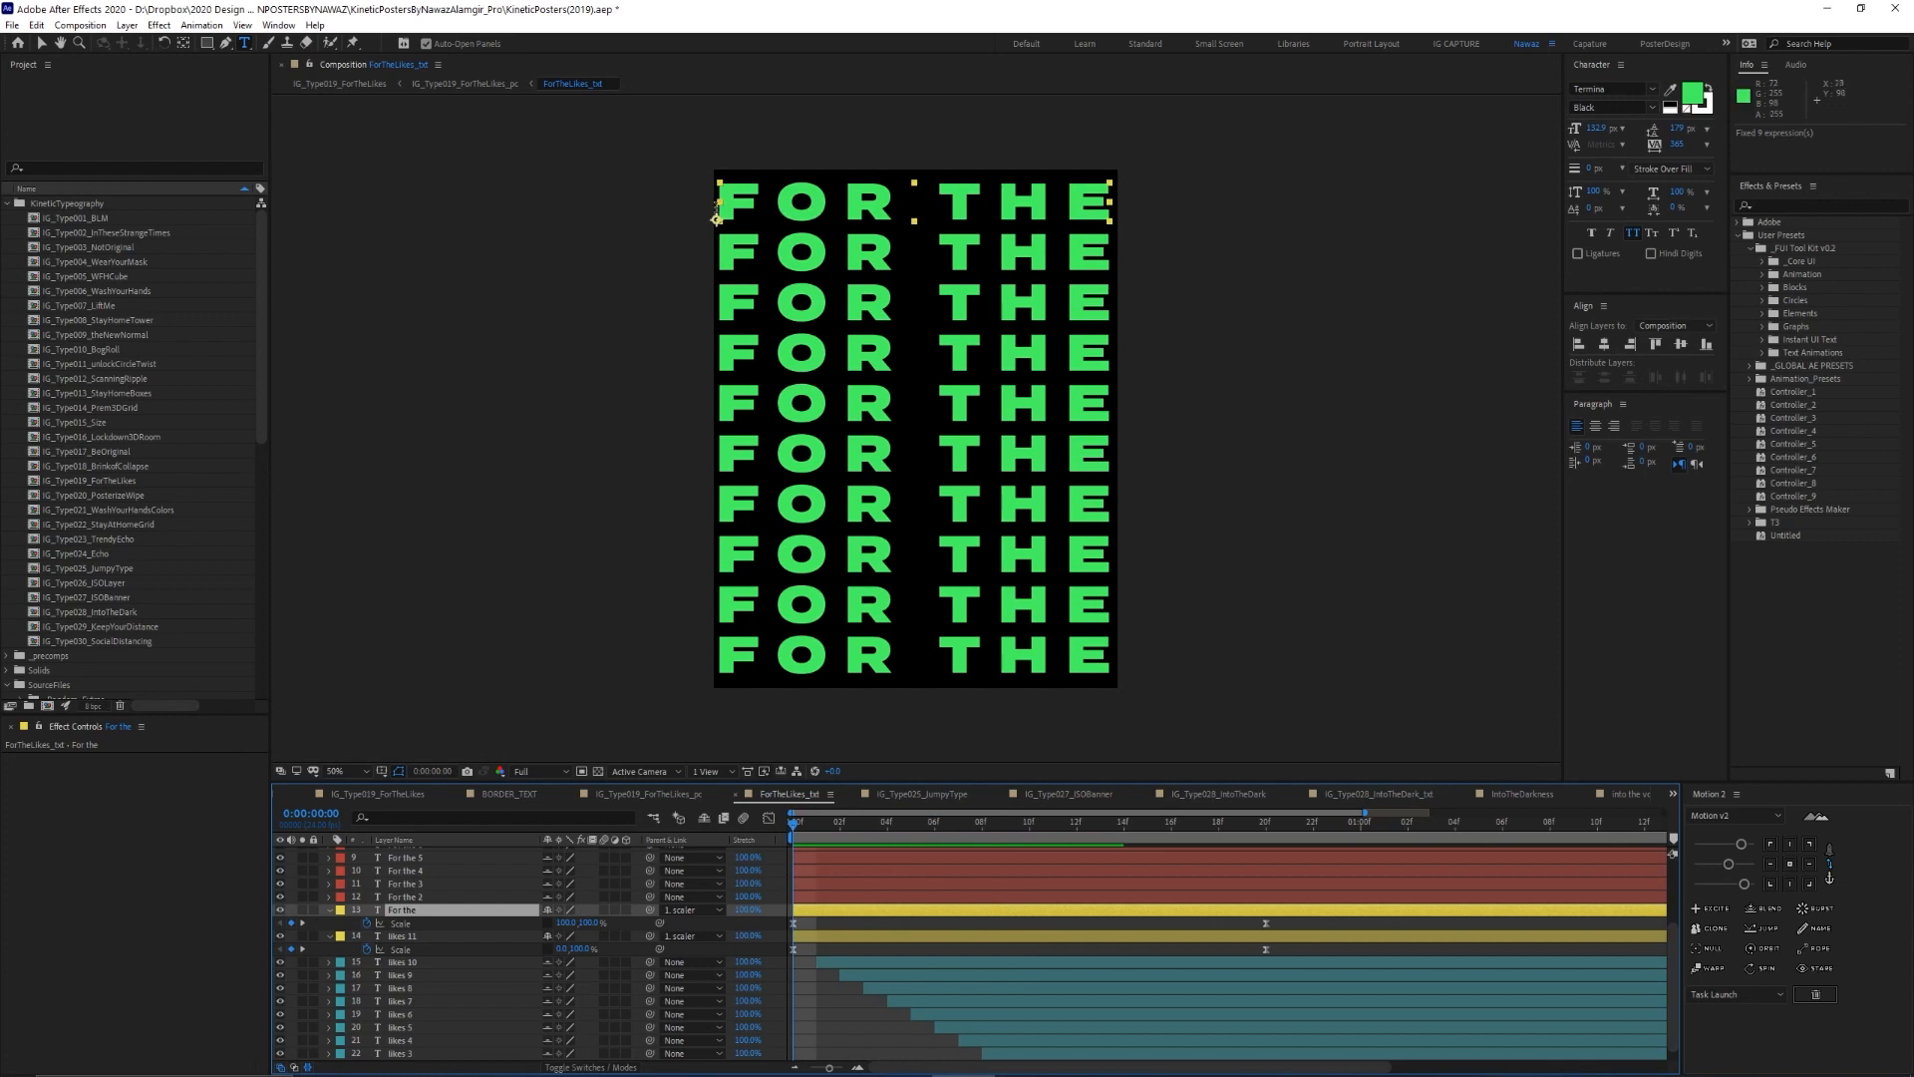
Replace the text of the For the layer with "after effects"
double_click(424, 909)
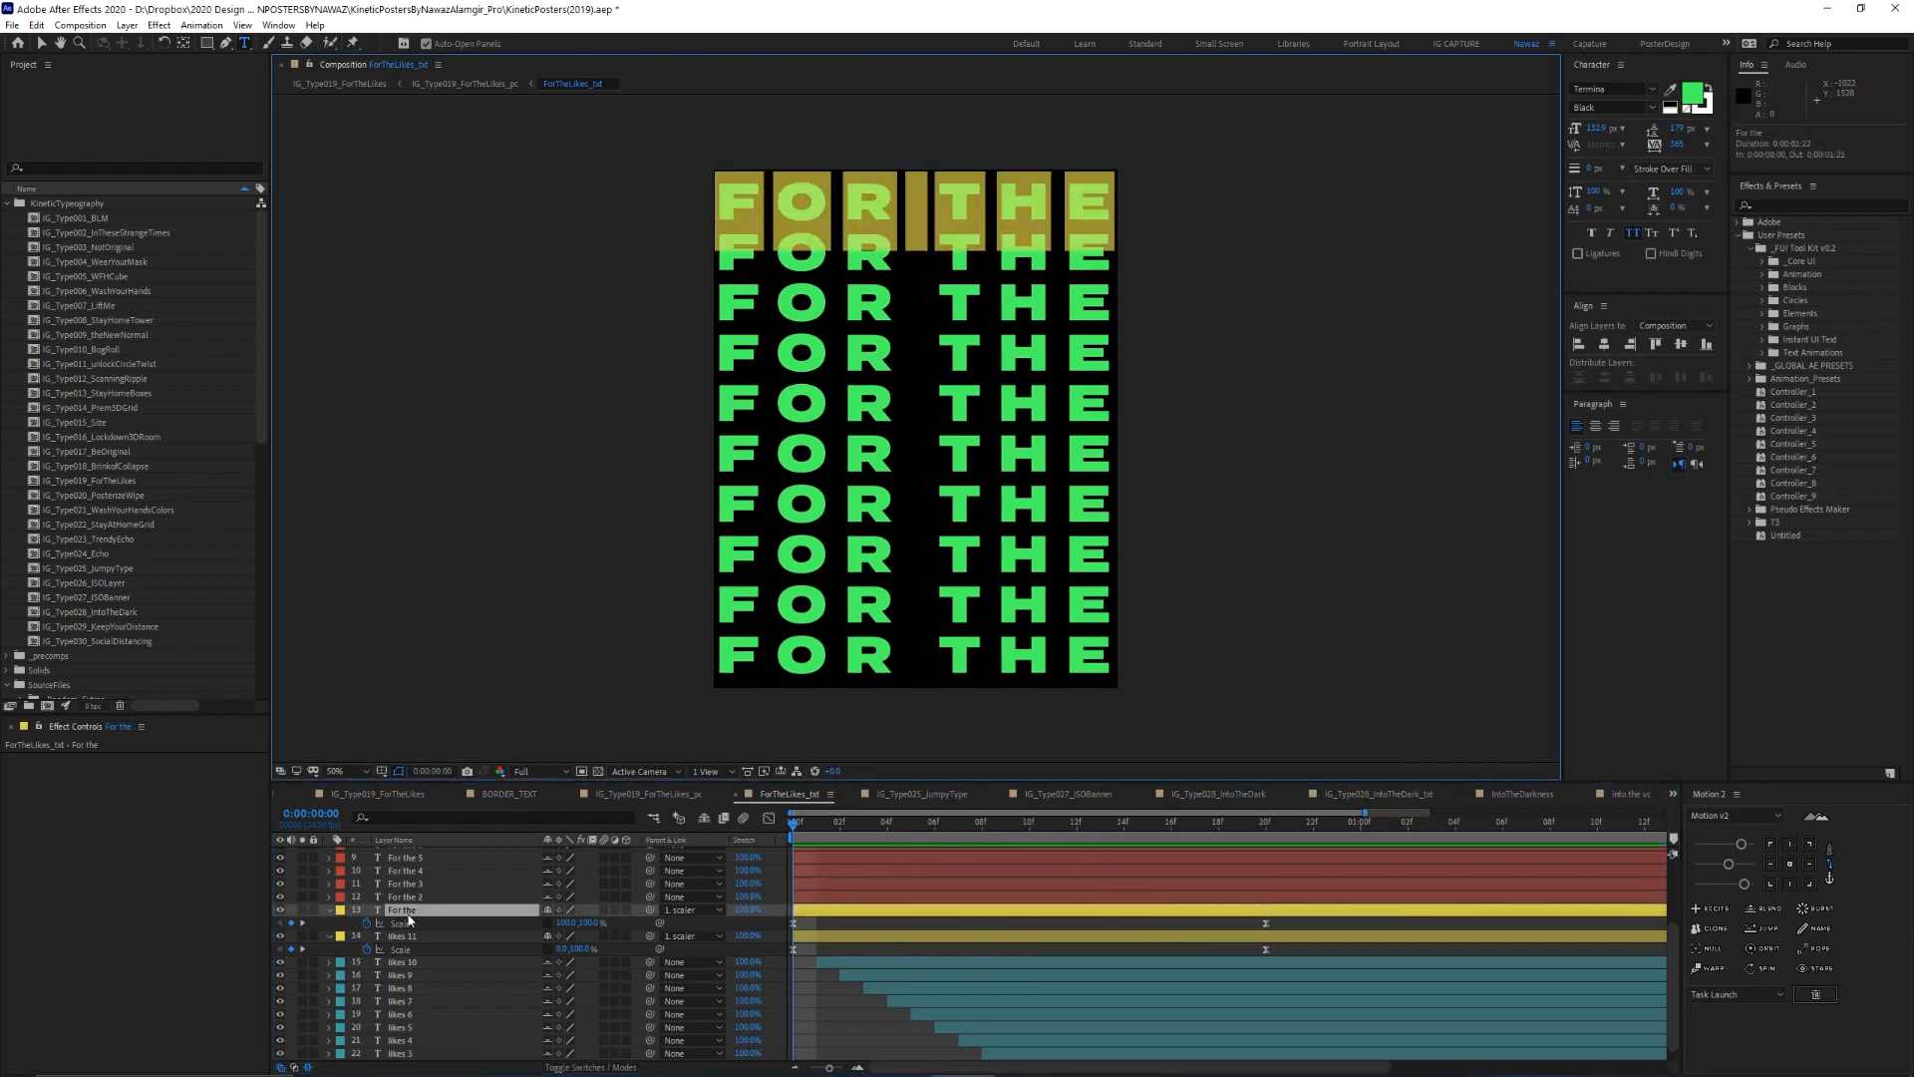
type("af")
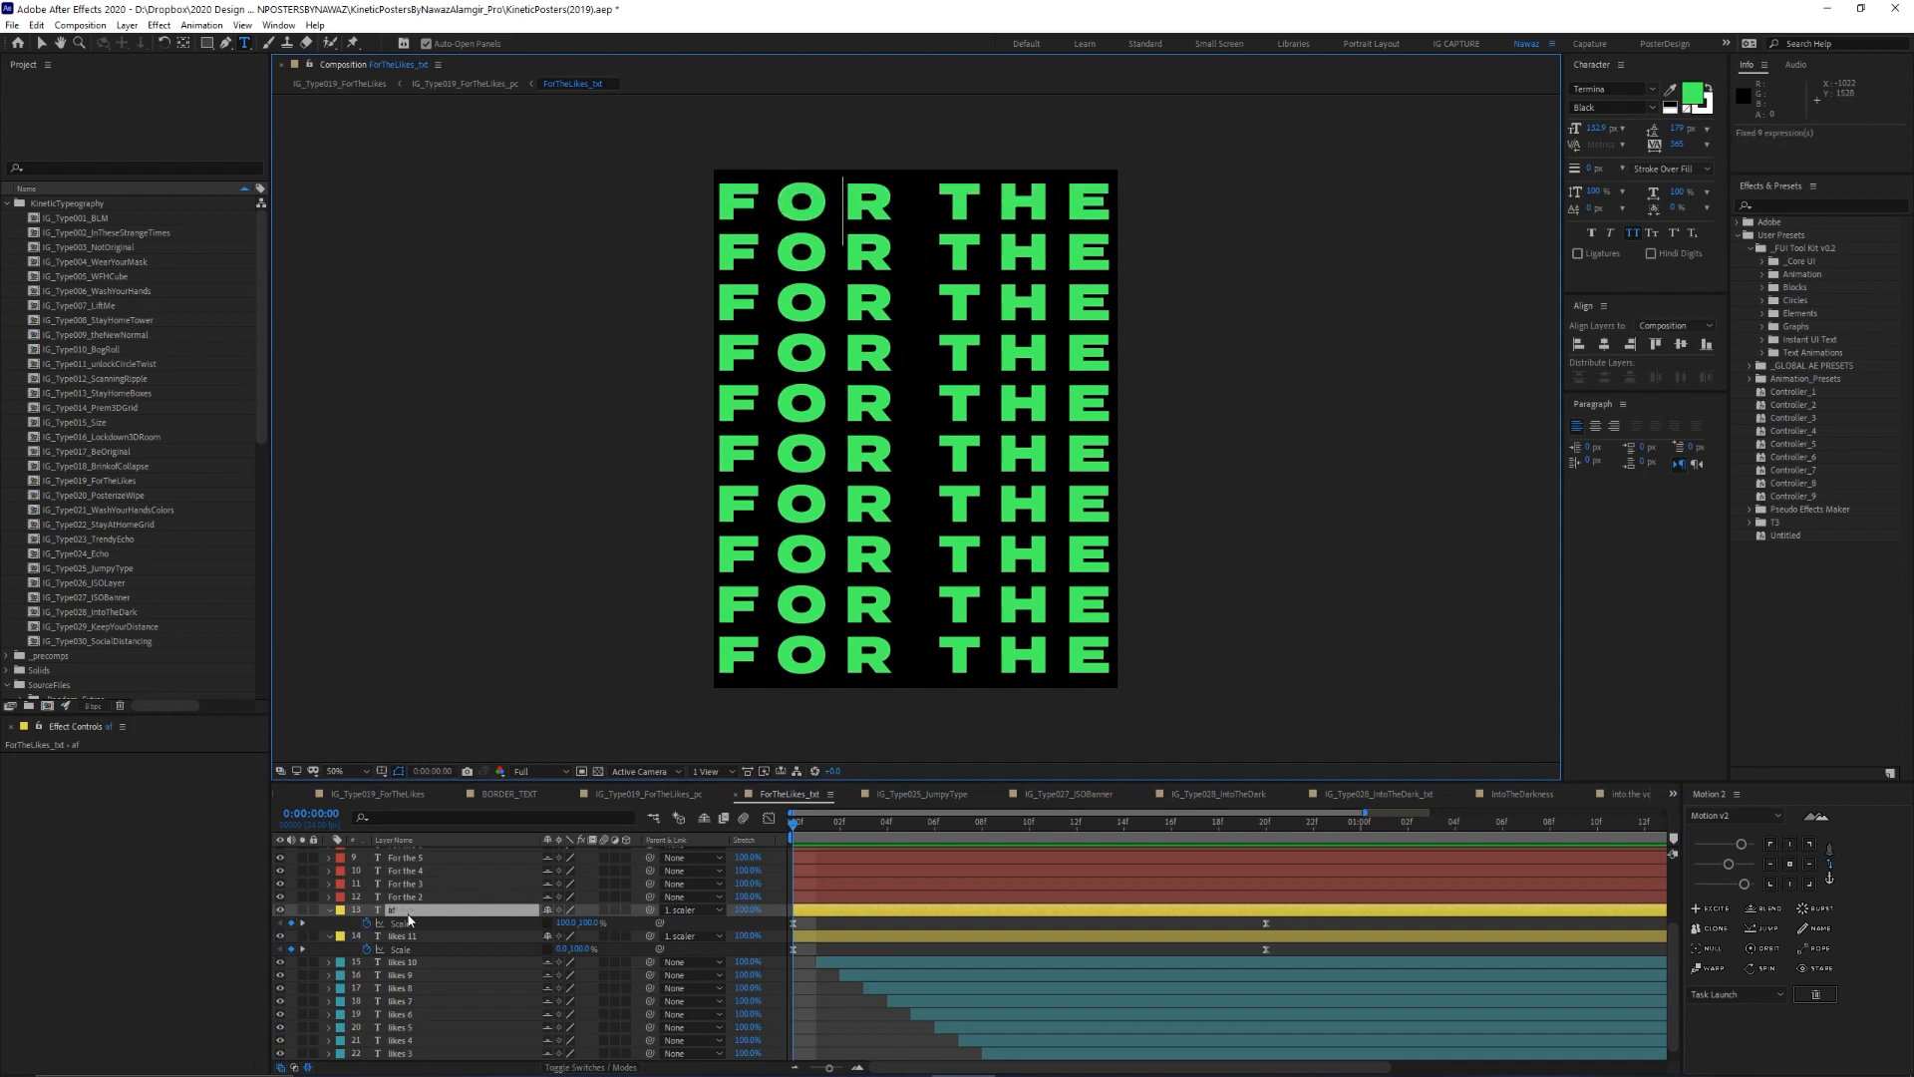
type("ter effects")
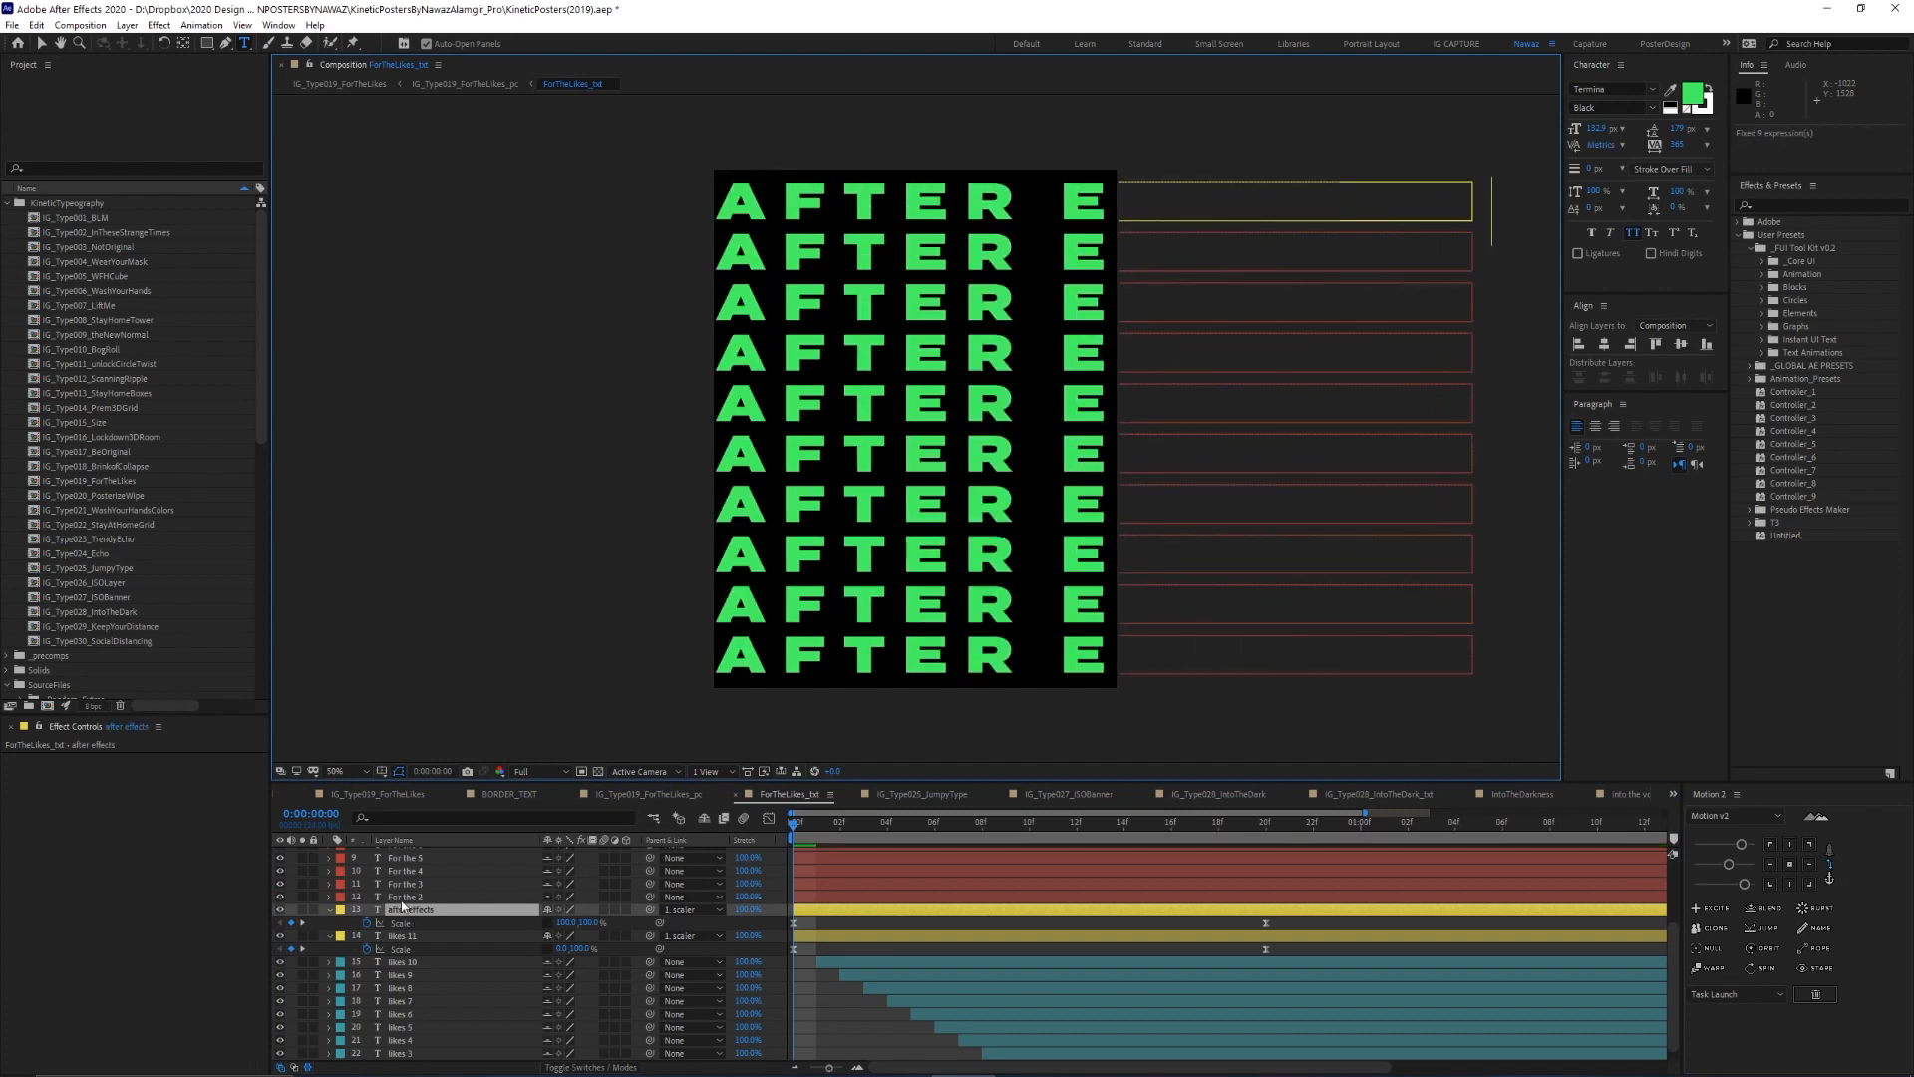
Tighten the tracking and adjust the font size of the after effects through For the 10 layers until the text fits the poster width
left_click(405, 909)
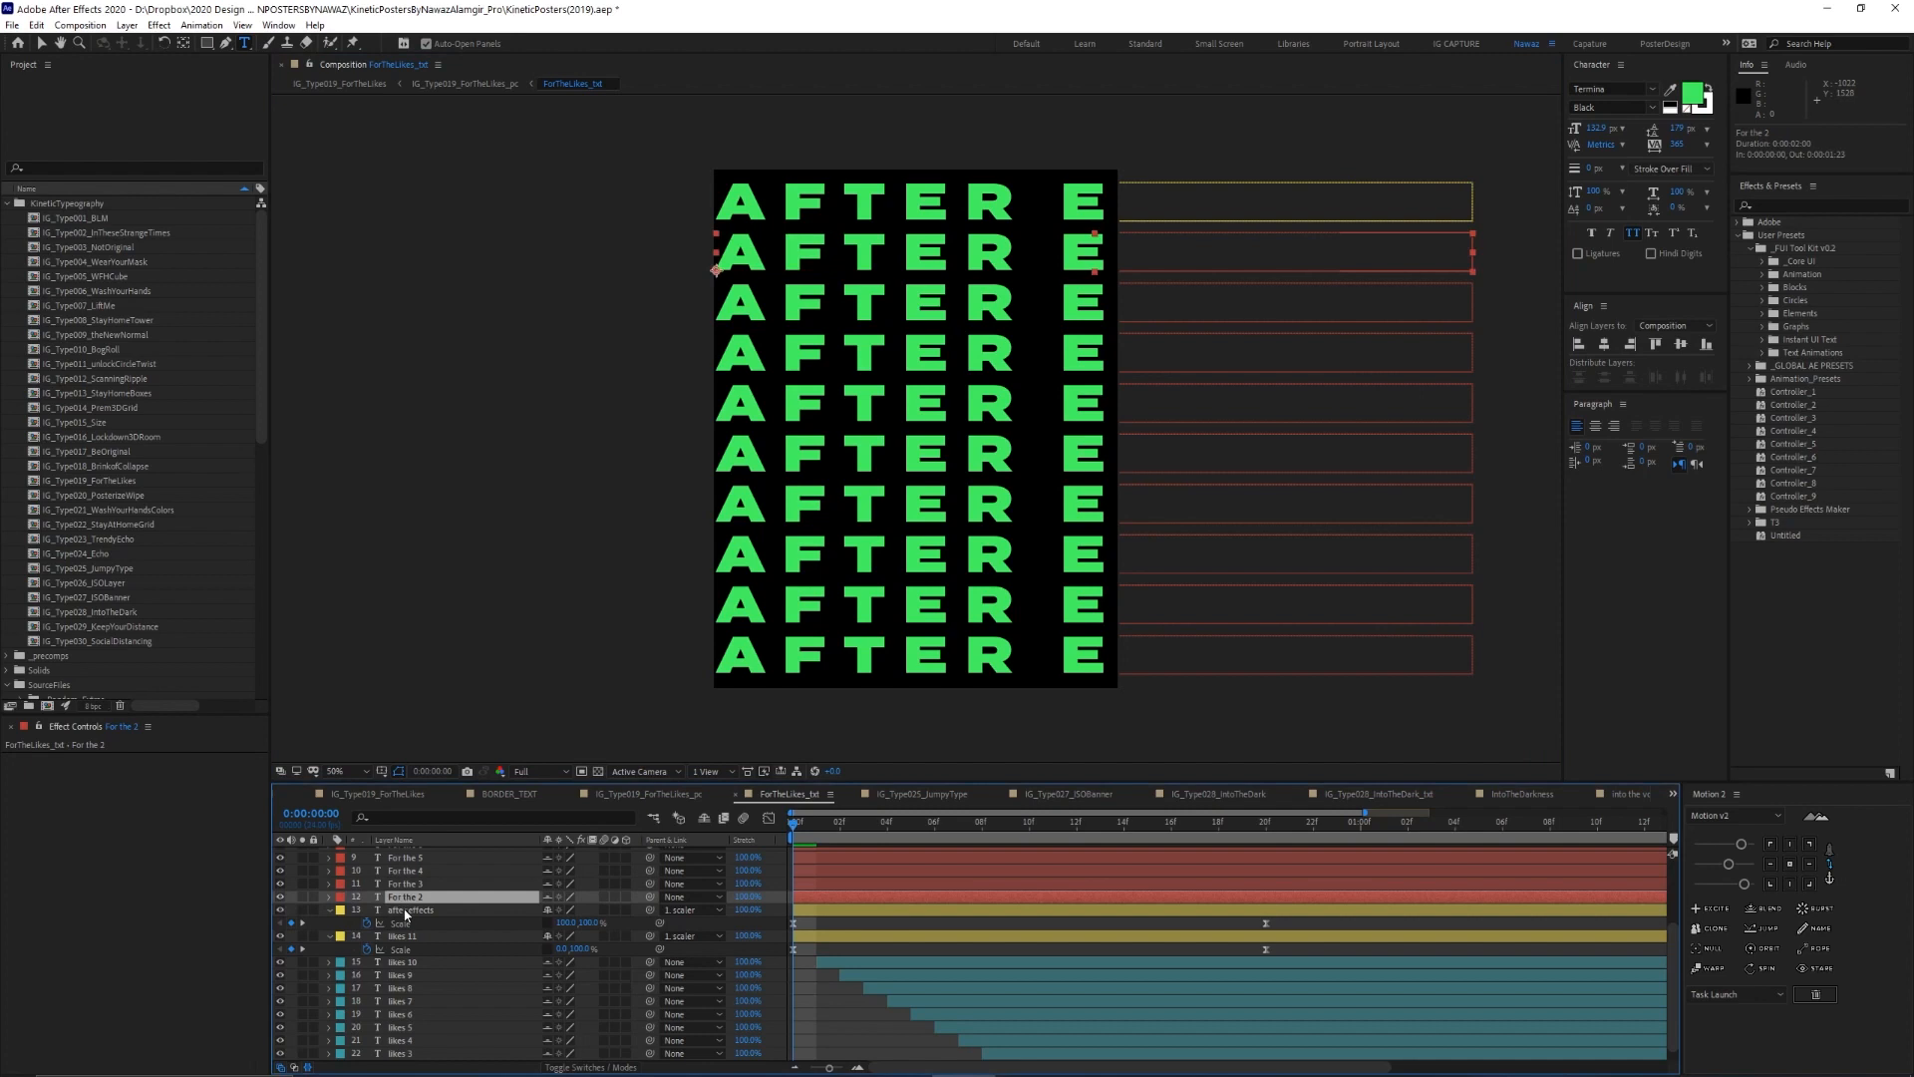
scroll(433, 922, "up", 4)
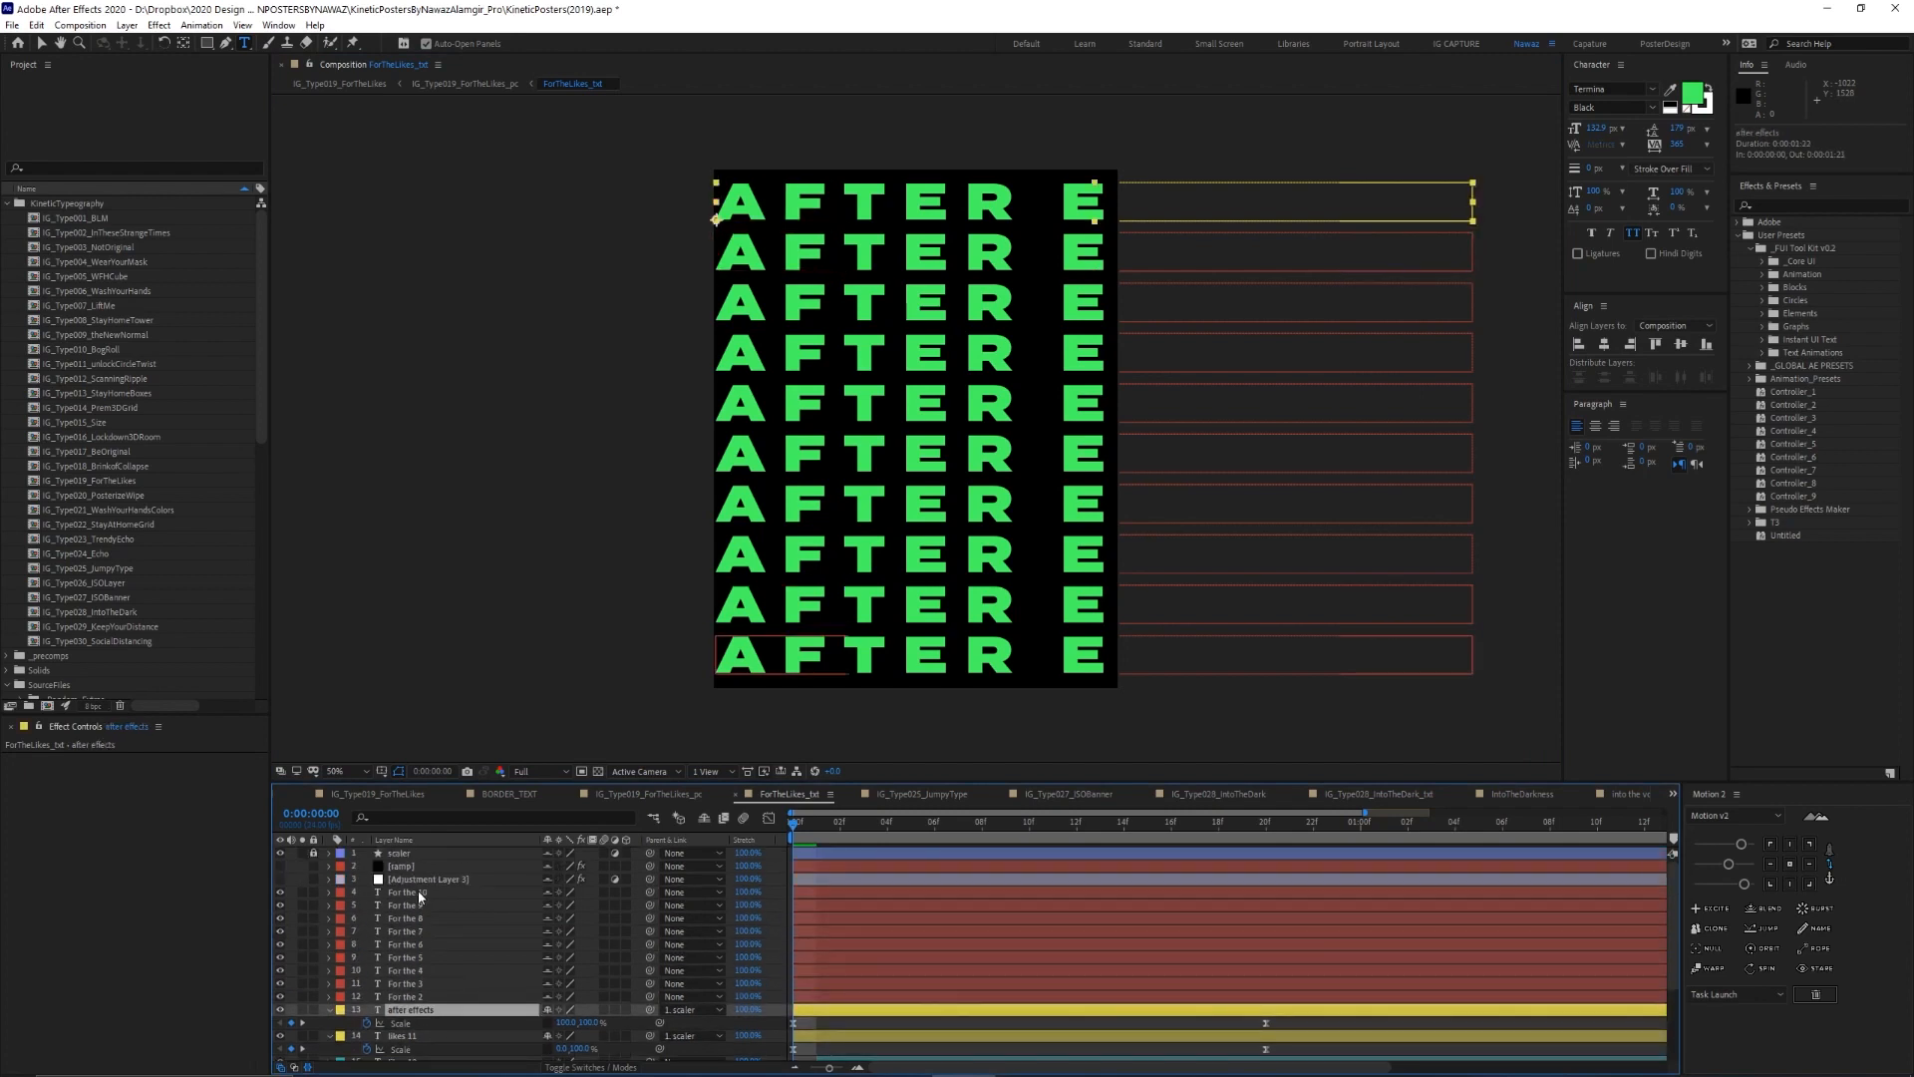
left_click(417, 891, "shift")
left_click_drag(1678, 145, 1252, 170)
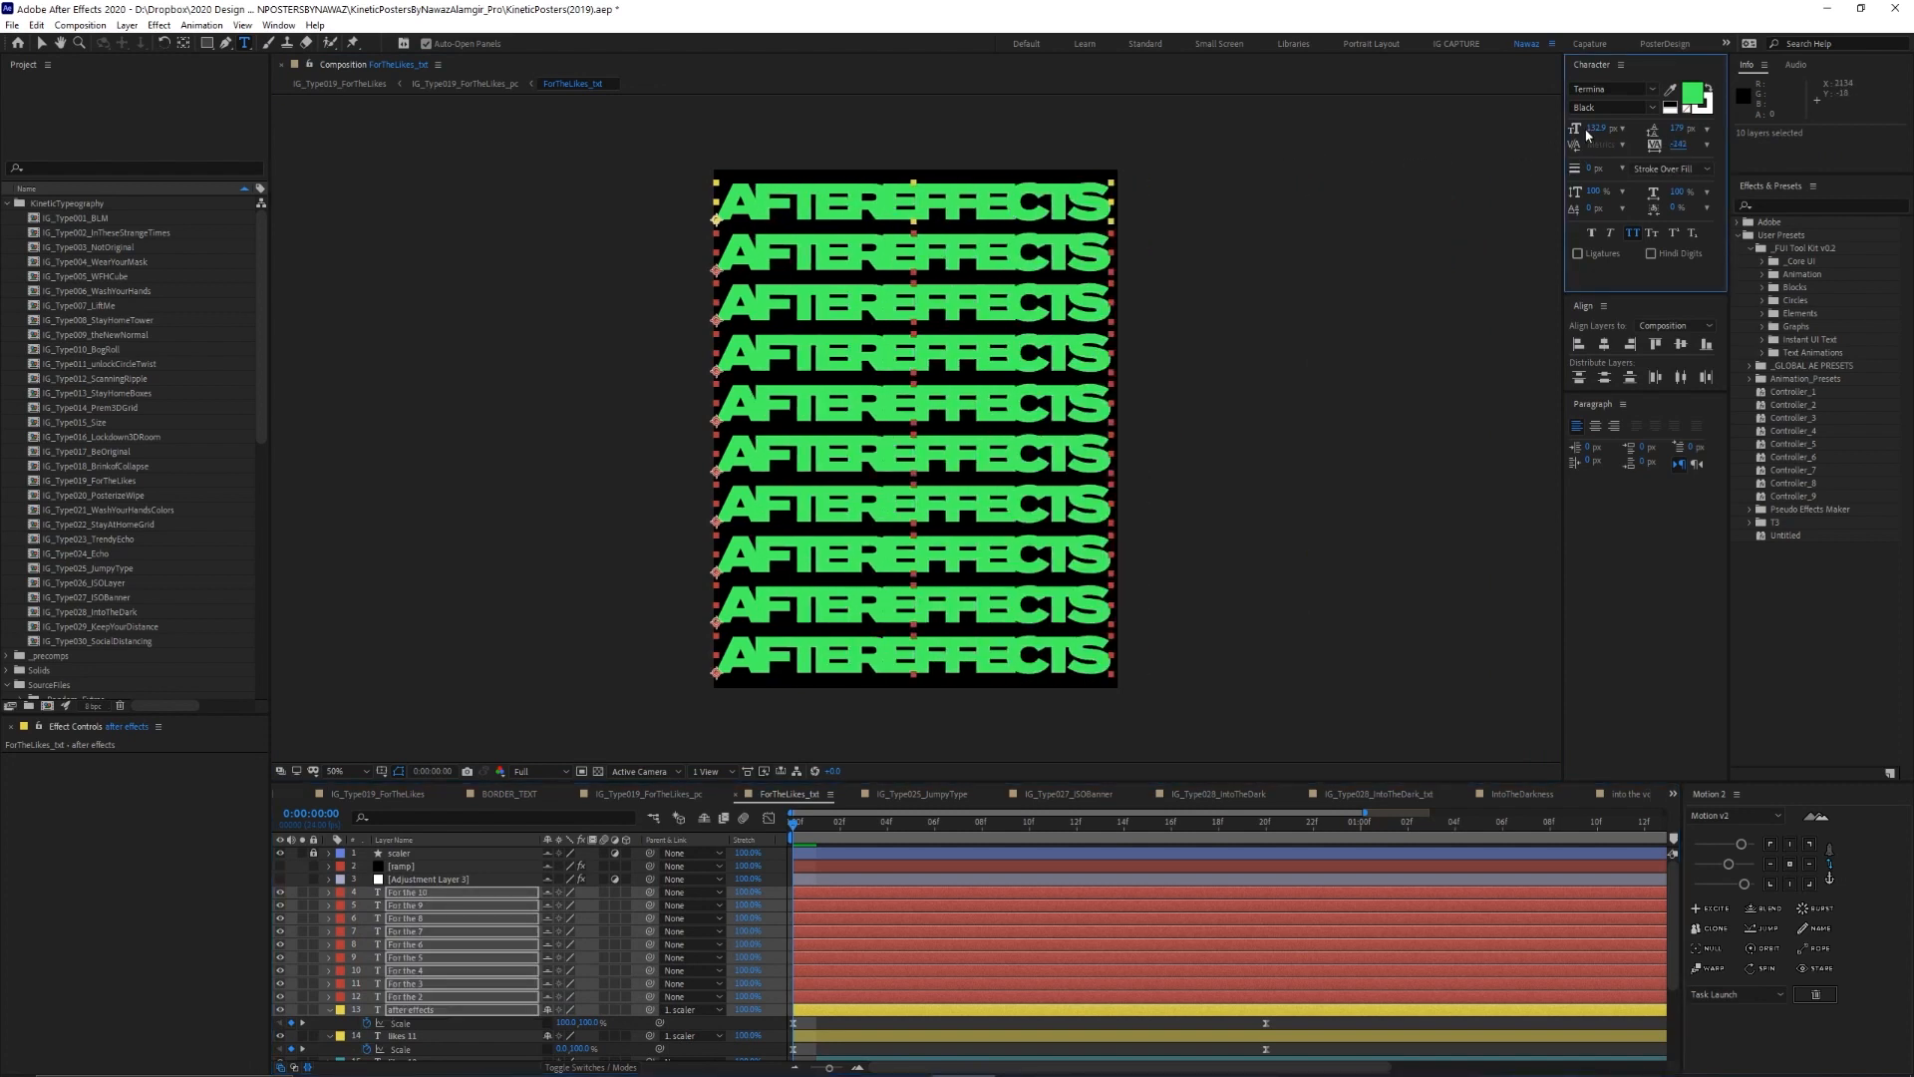
left_click_drag(1595, 128, 1693, 145)
left_click(433, 1010)
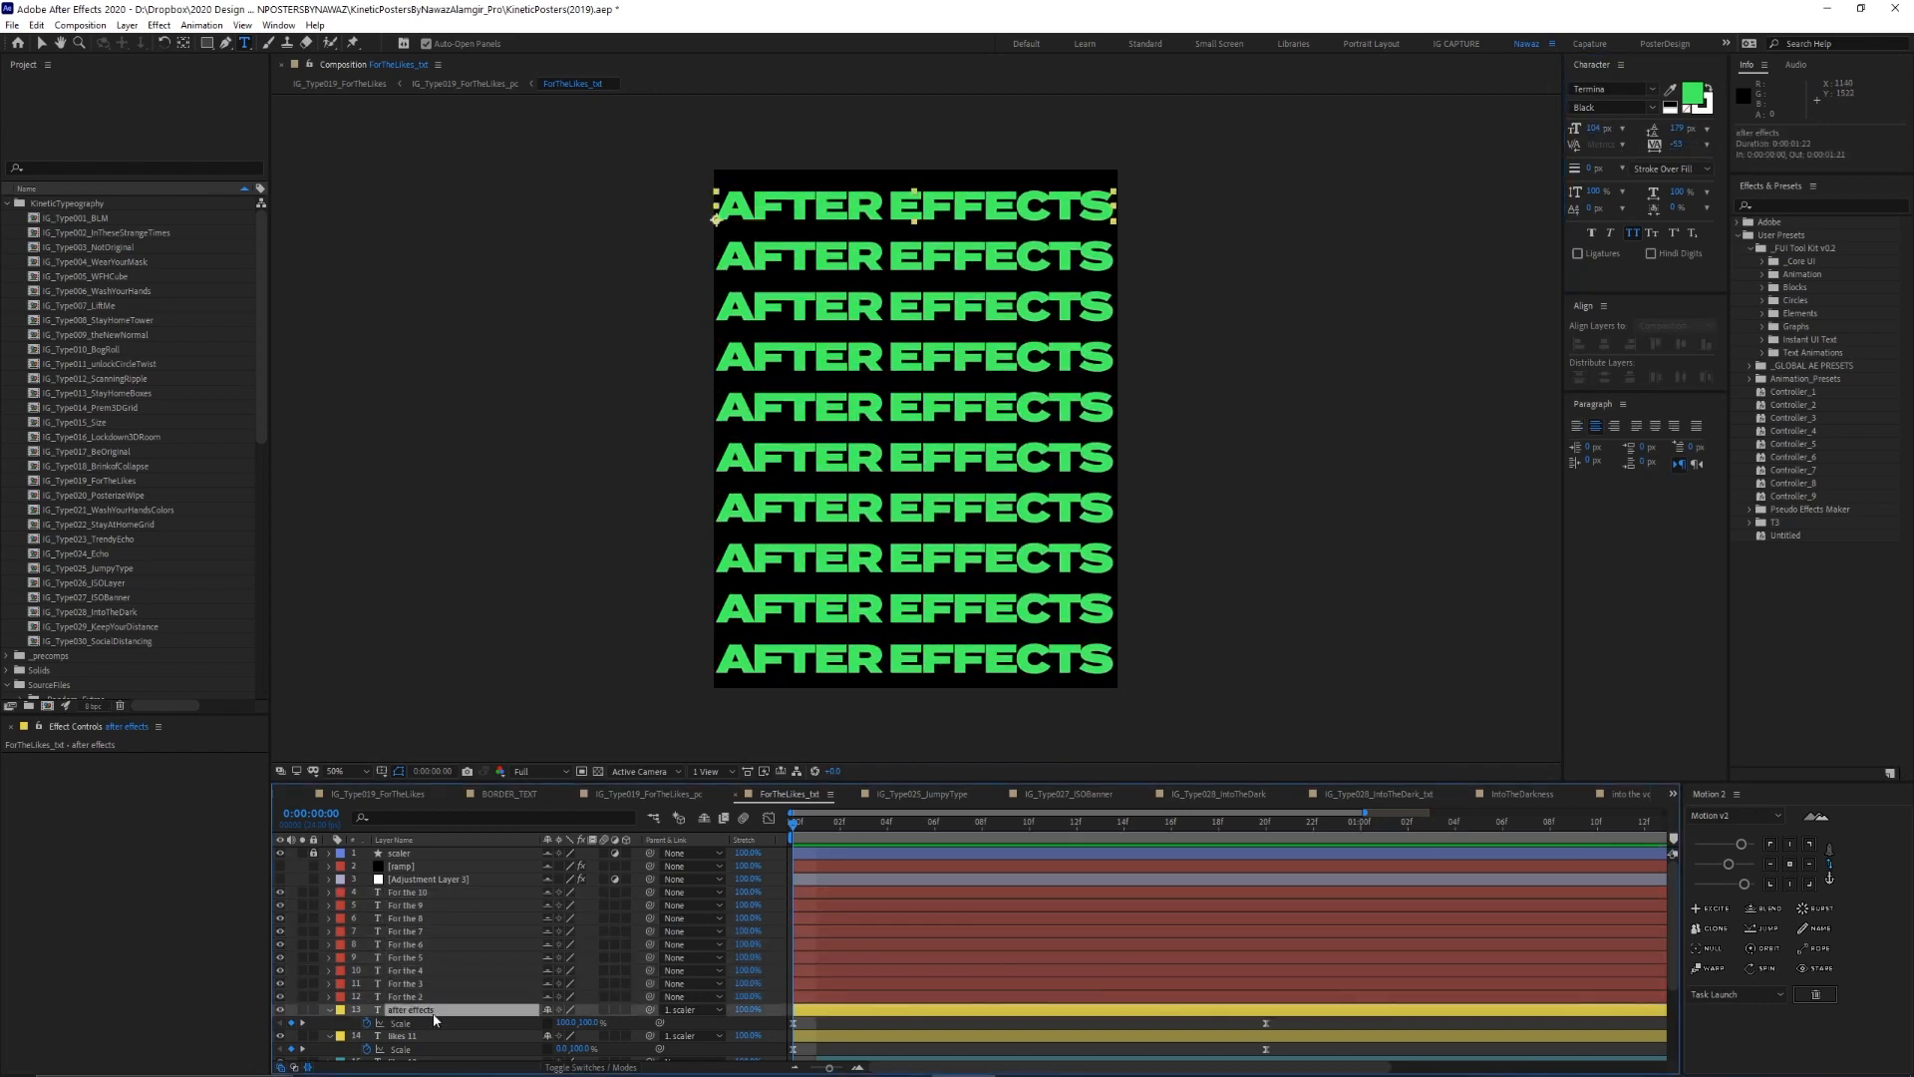
Replace the text of the likes 11 layer with "tutoirals" while viewing frame 22
scroll(432, 1012, "down", 3)
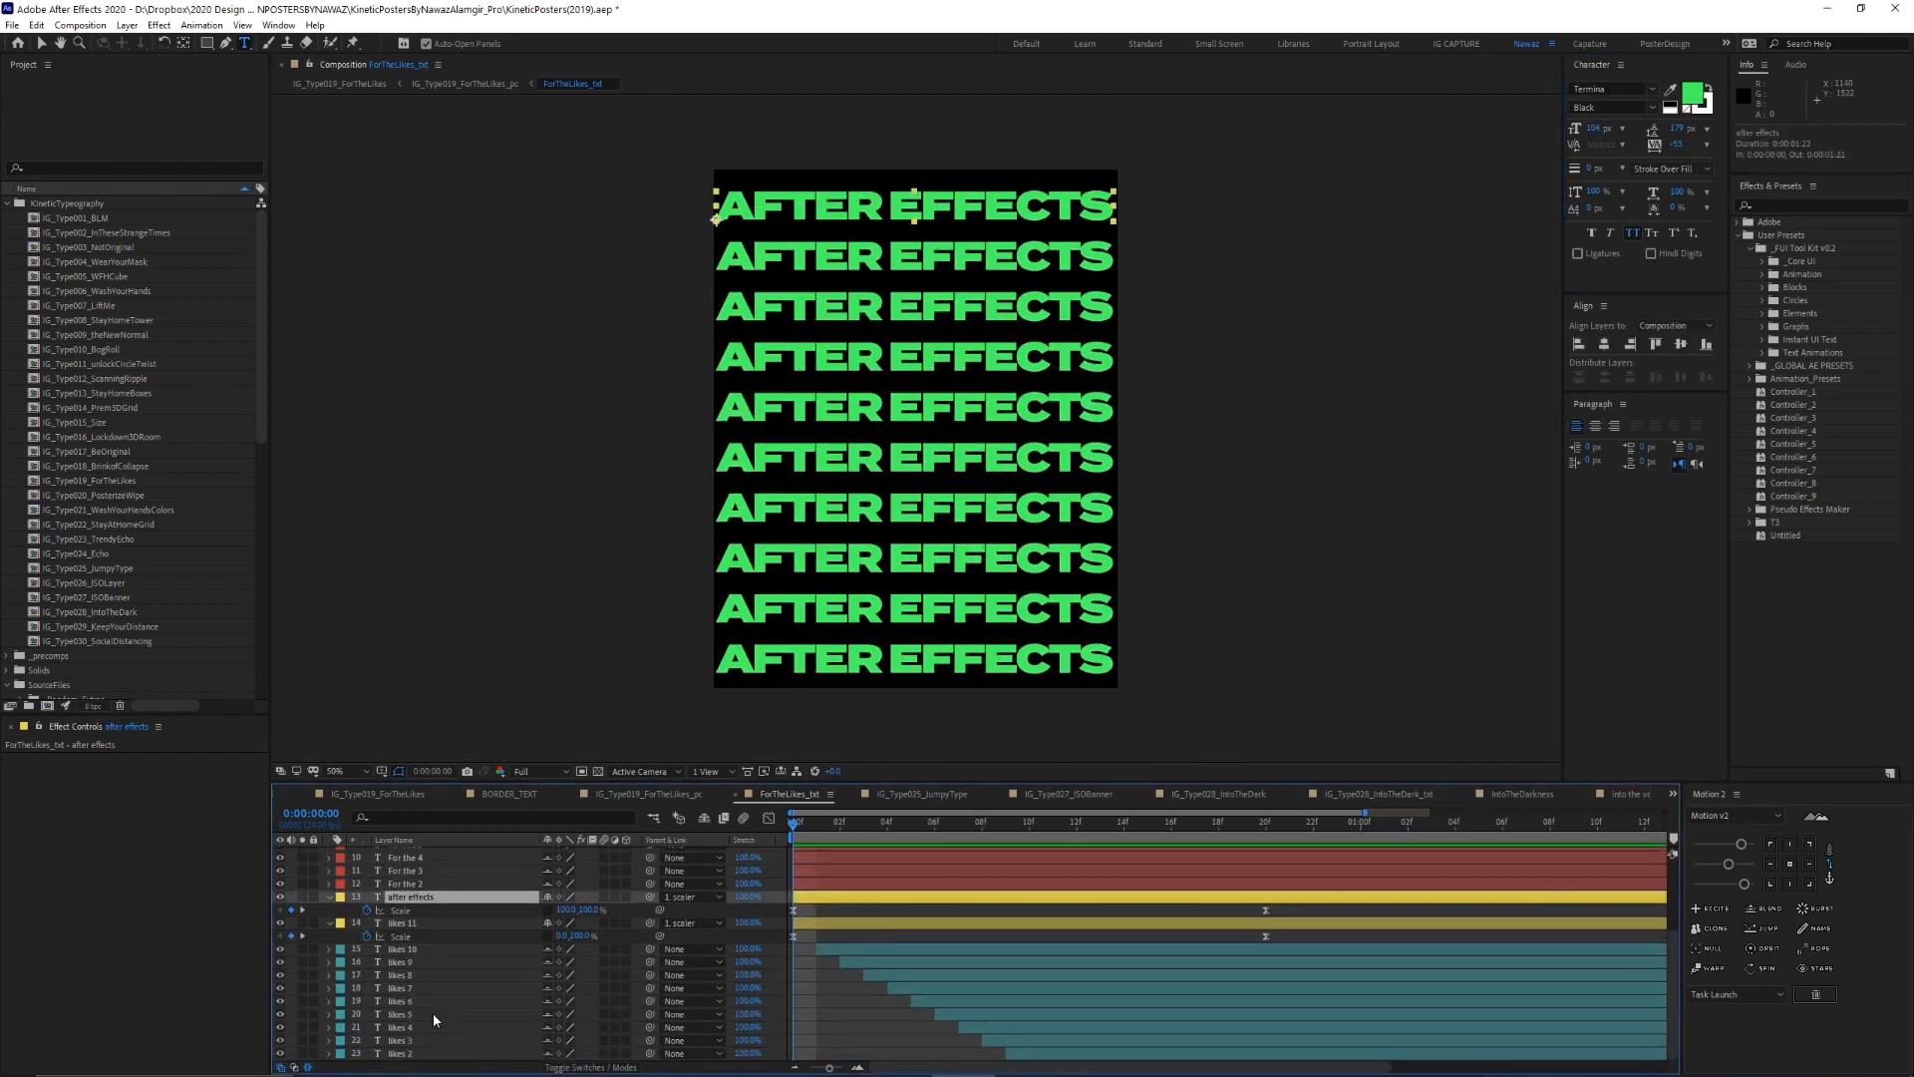
left_click(408, 949)
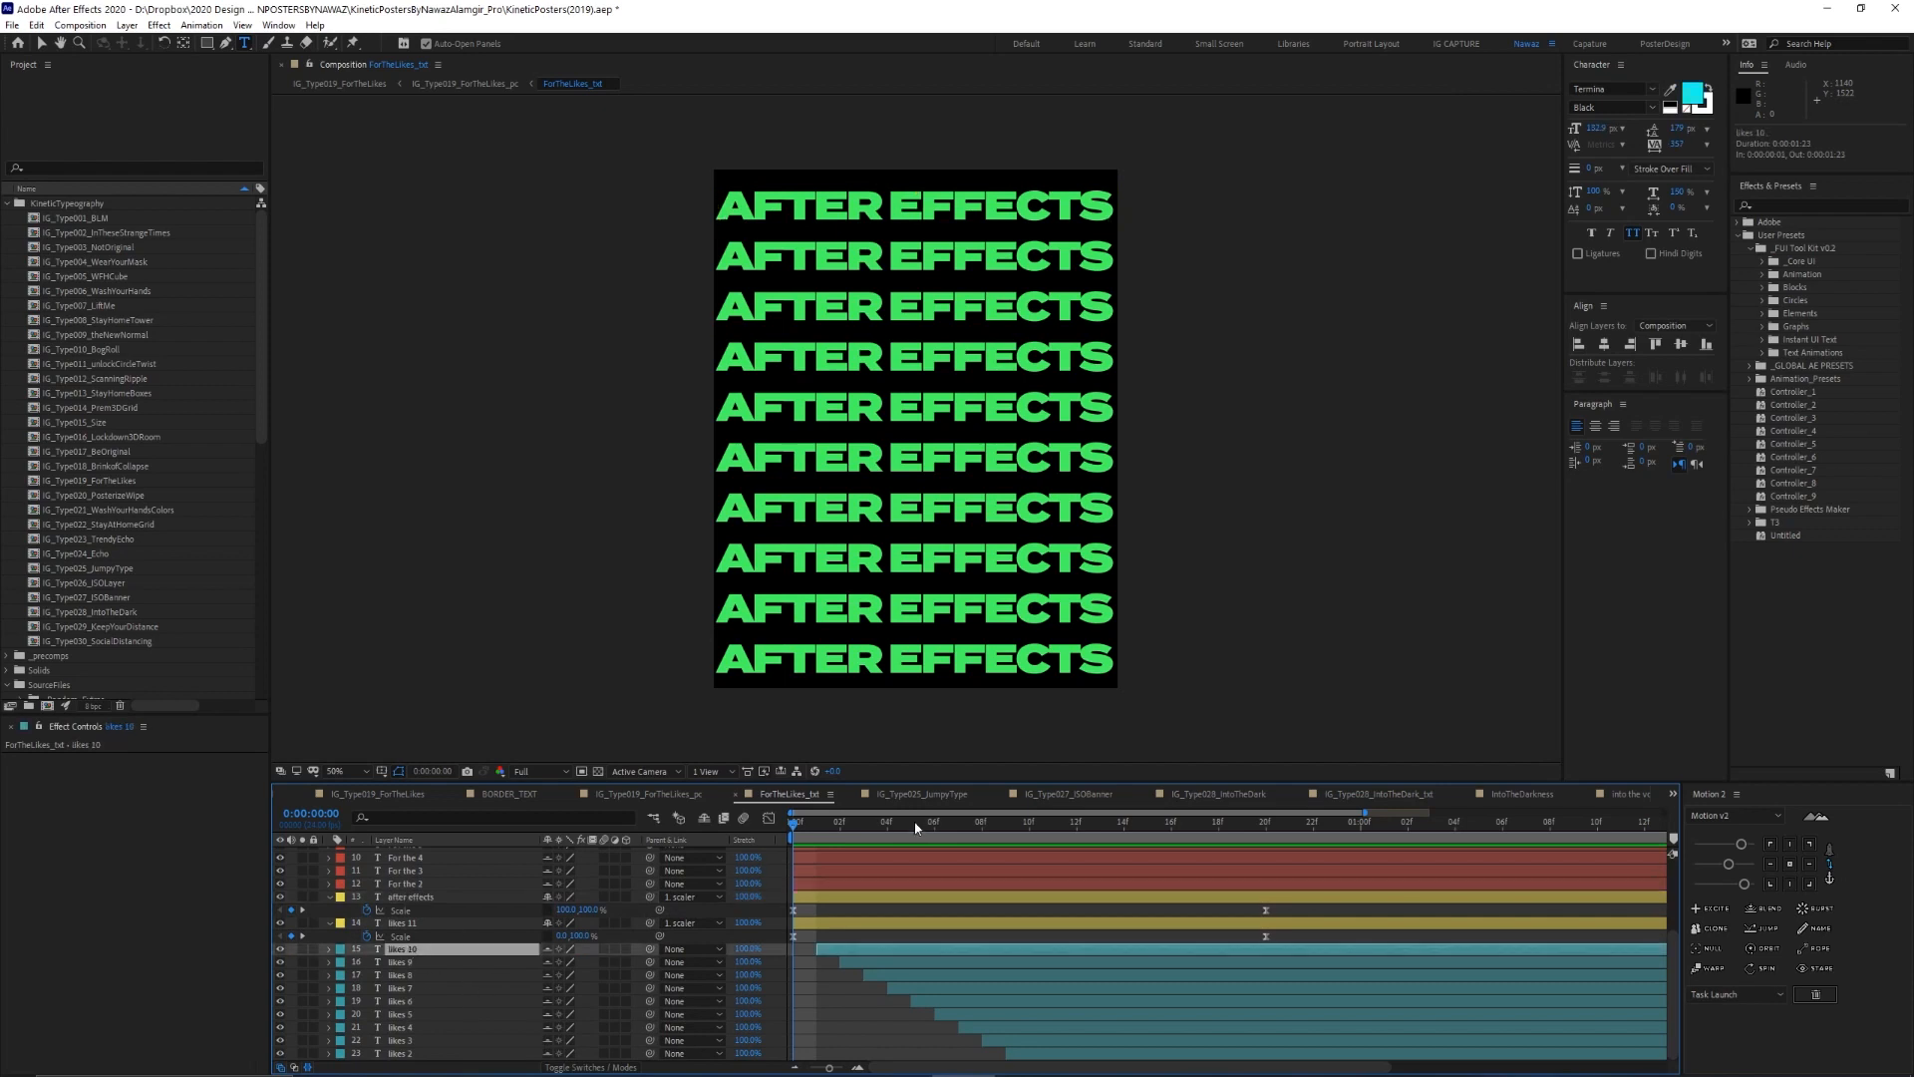
left_click(416, 924)
left_click_drag(794, 825, 1313, 823)
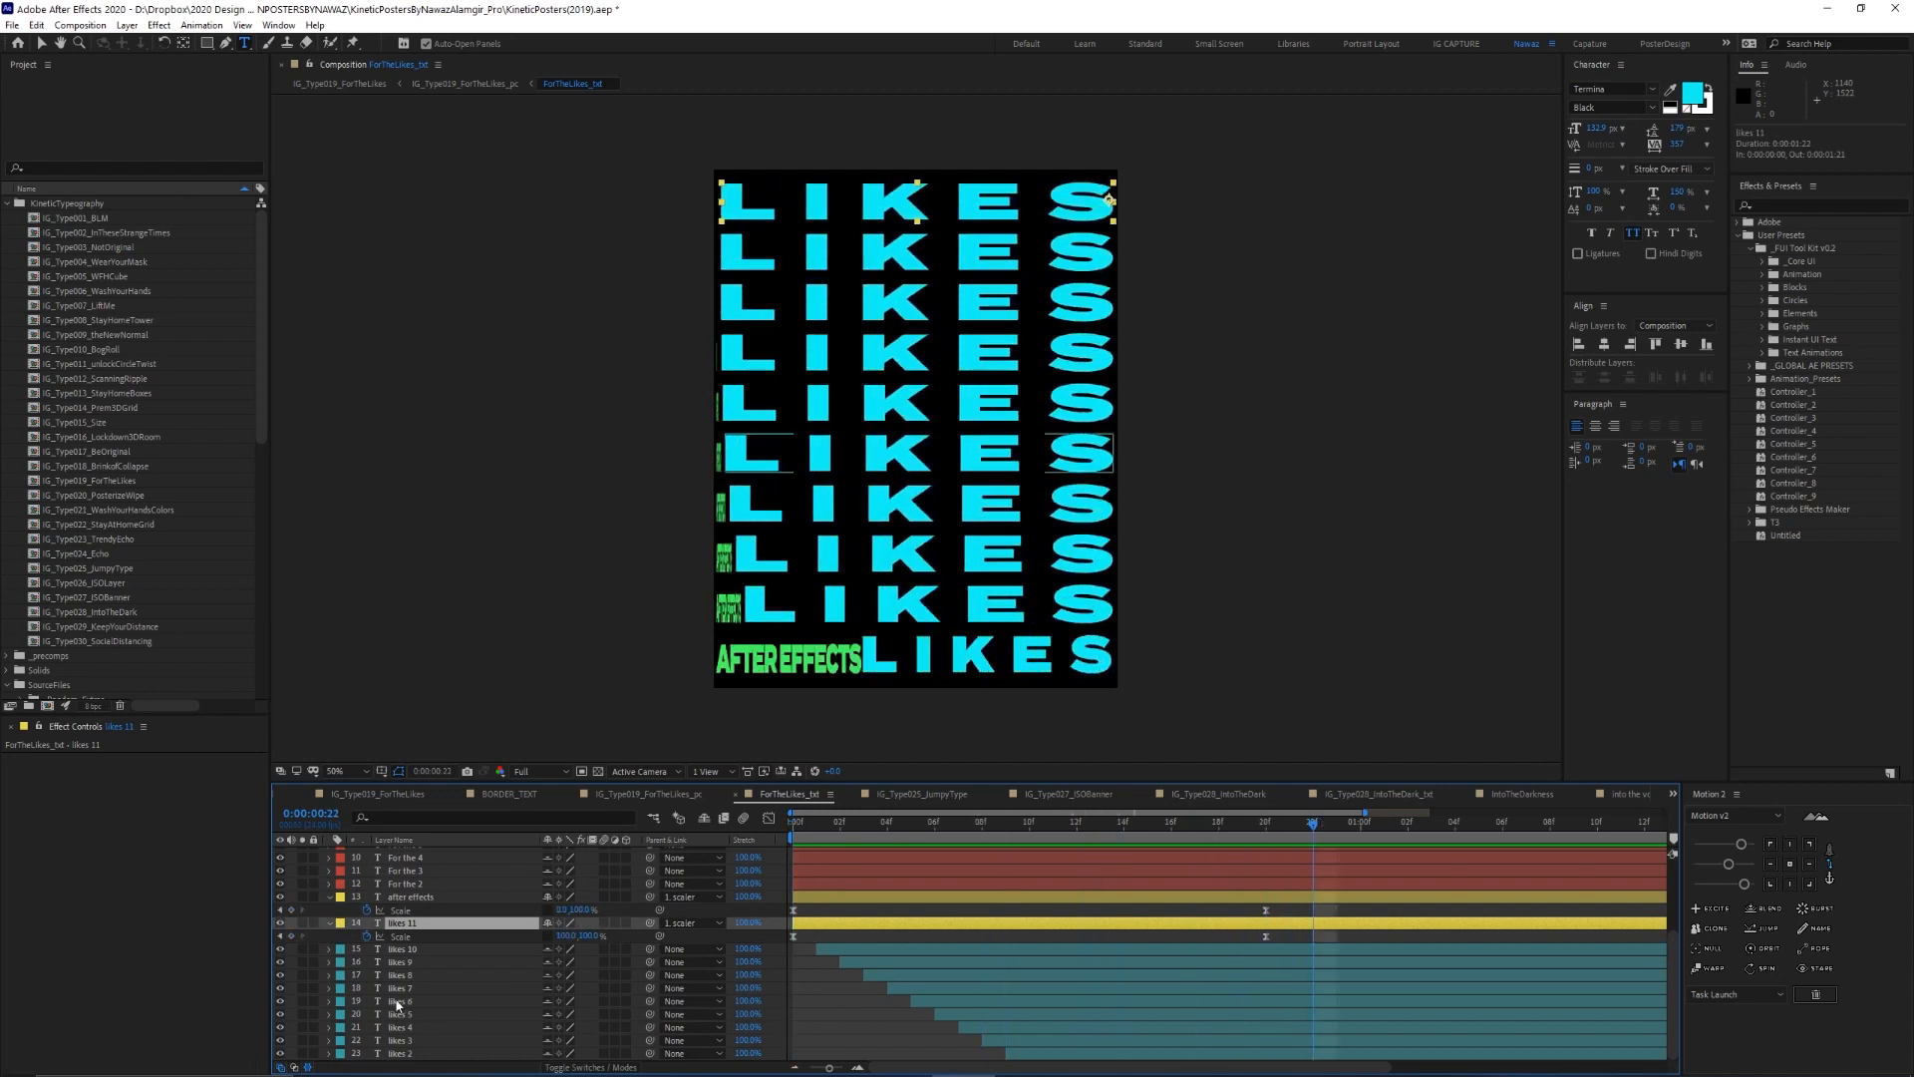
double_click(405, 925)
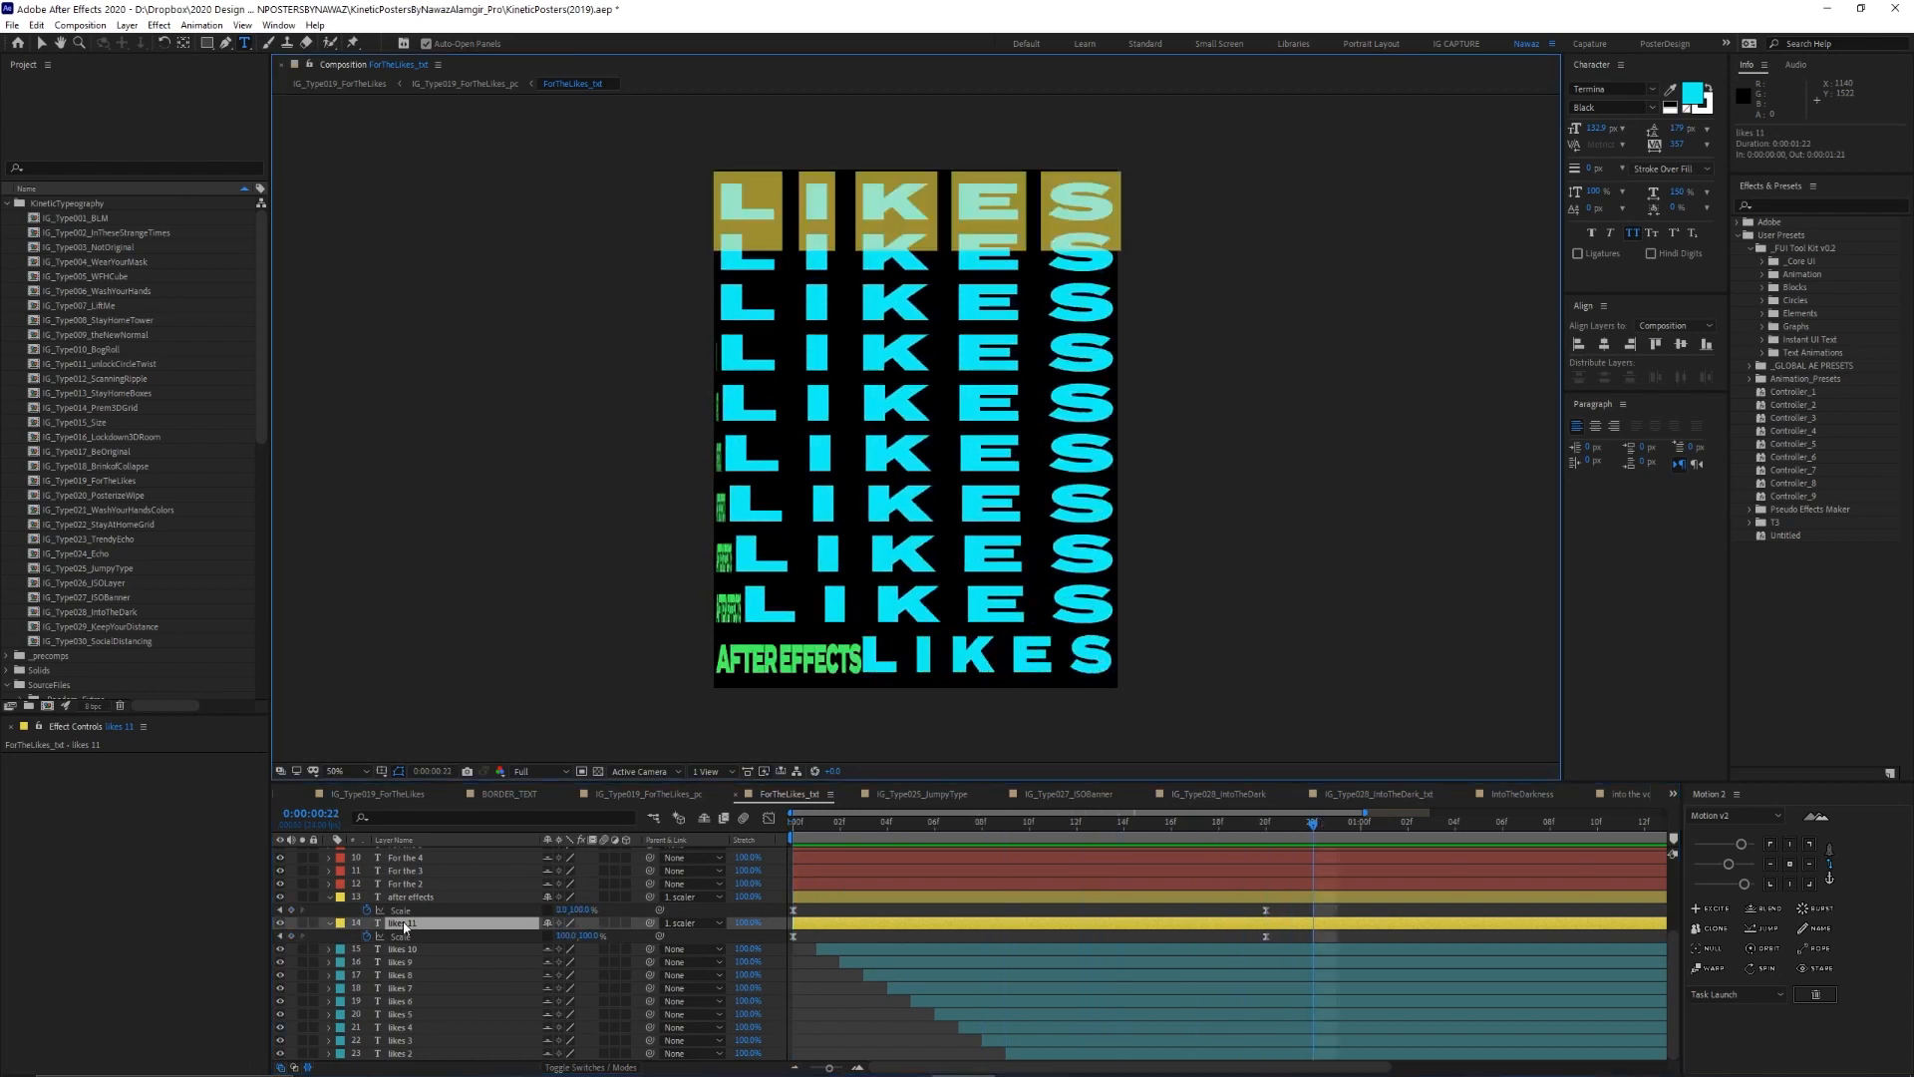
type("tuto")
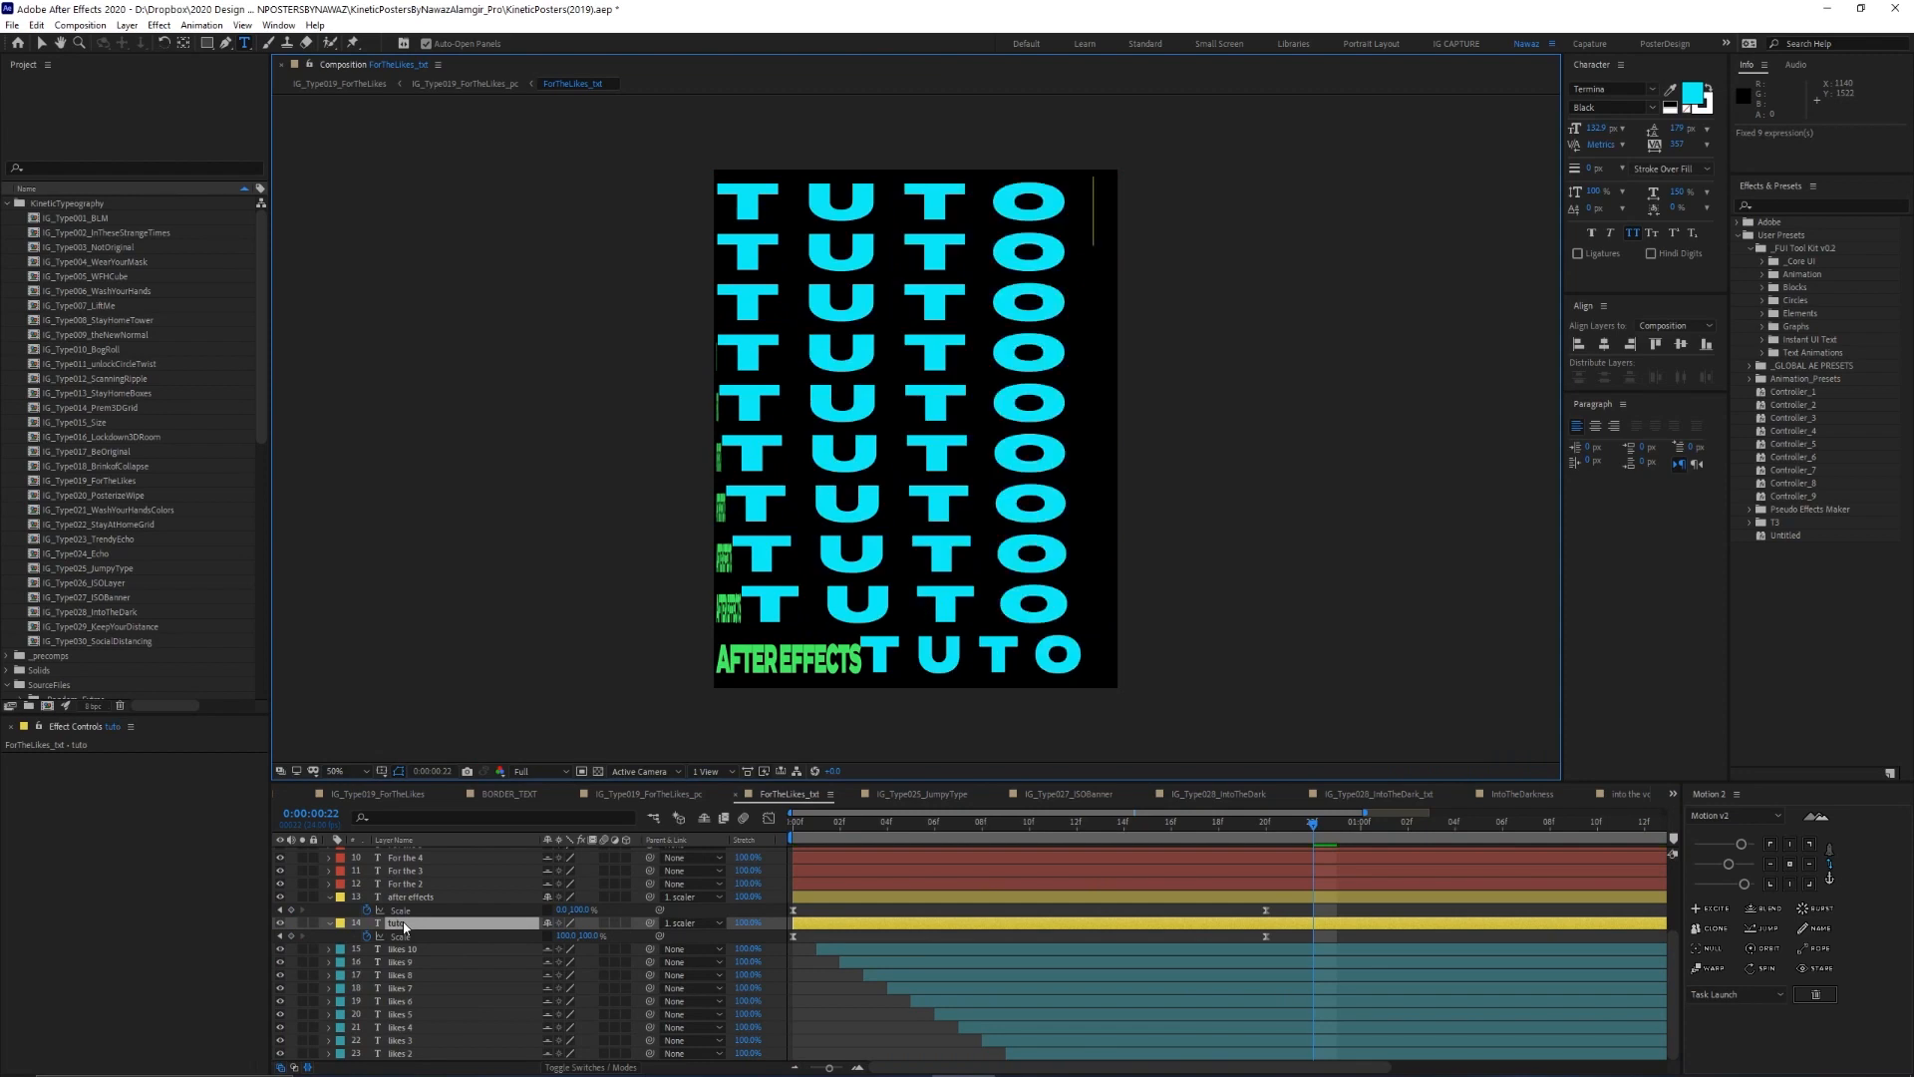
type("irals")
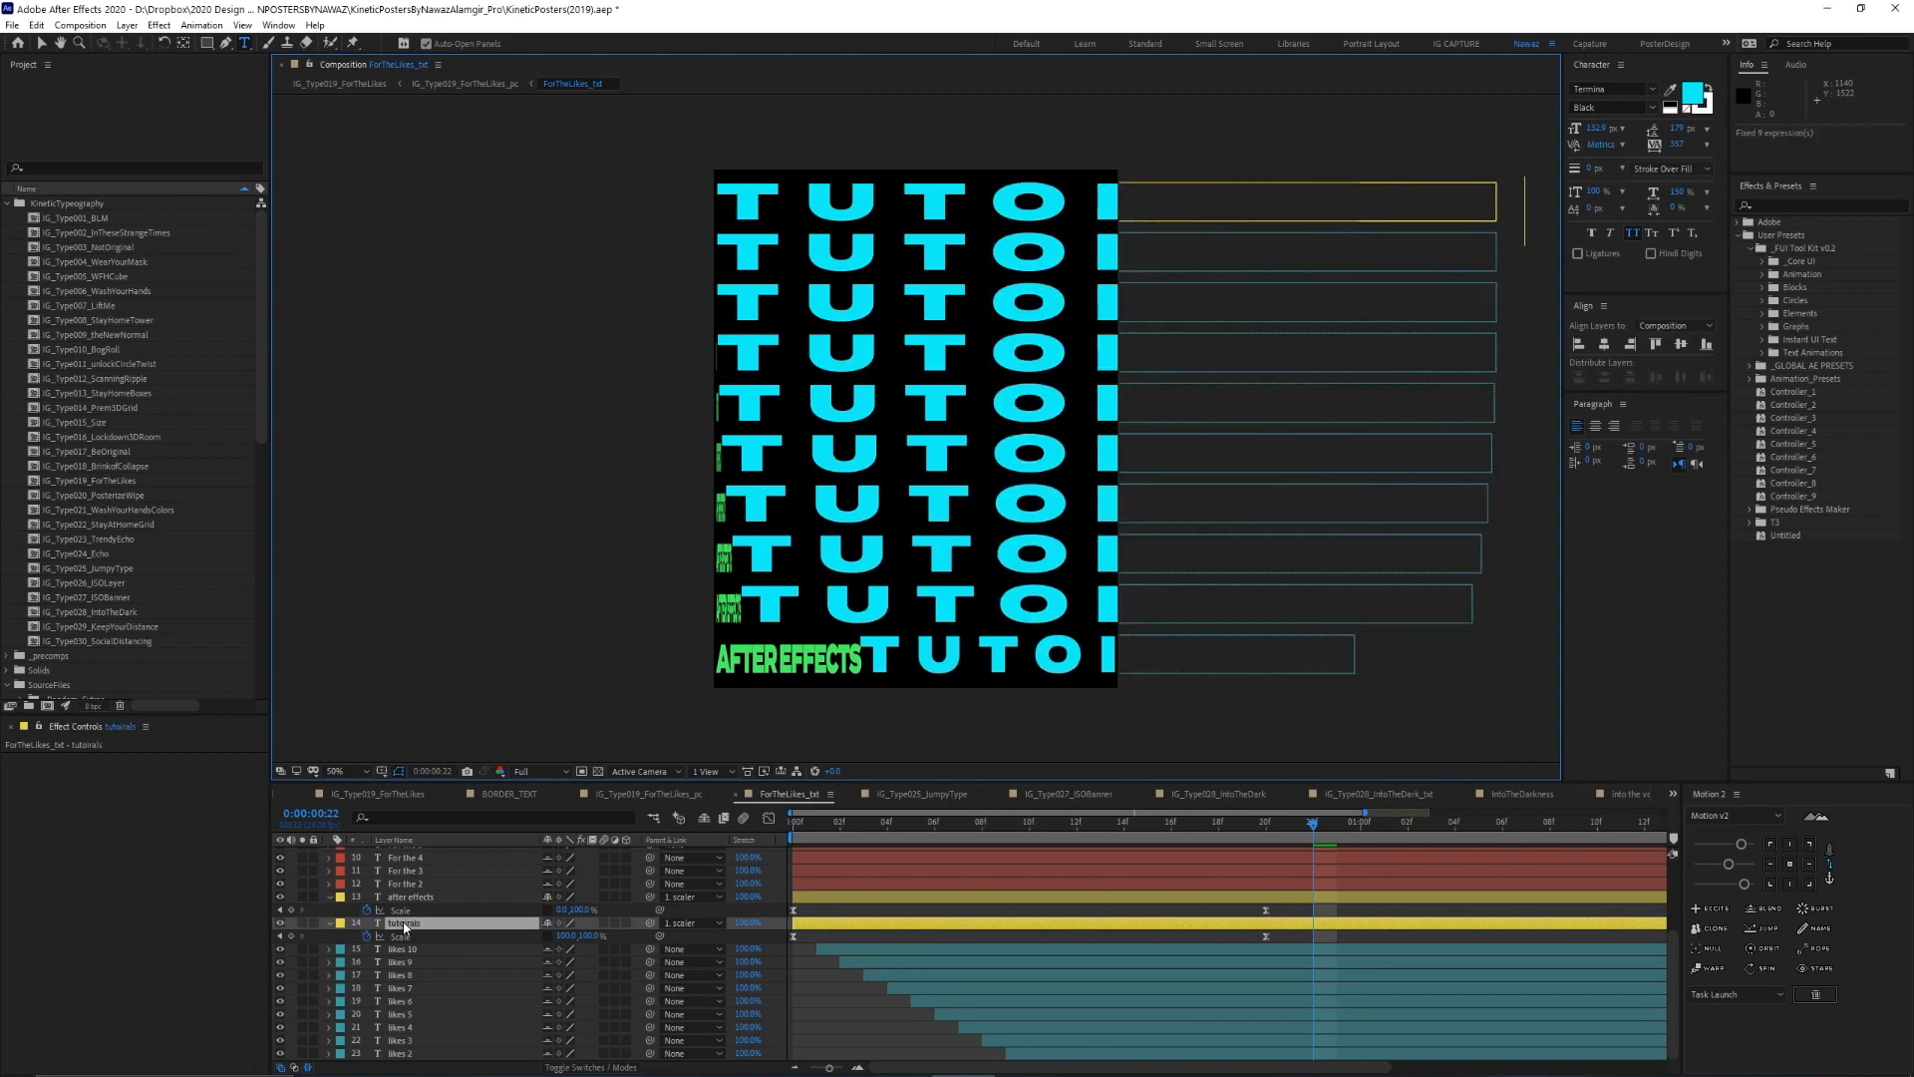
Set the retyped layer and likes 10 through likes 2 to tracking 0, and reduce their font size until the word fits the poster width
left_click(403, 923)
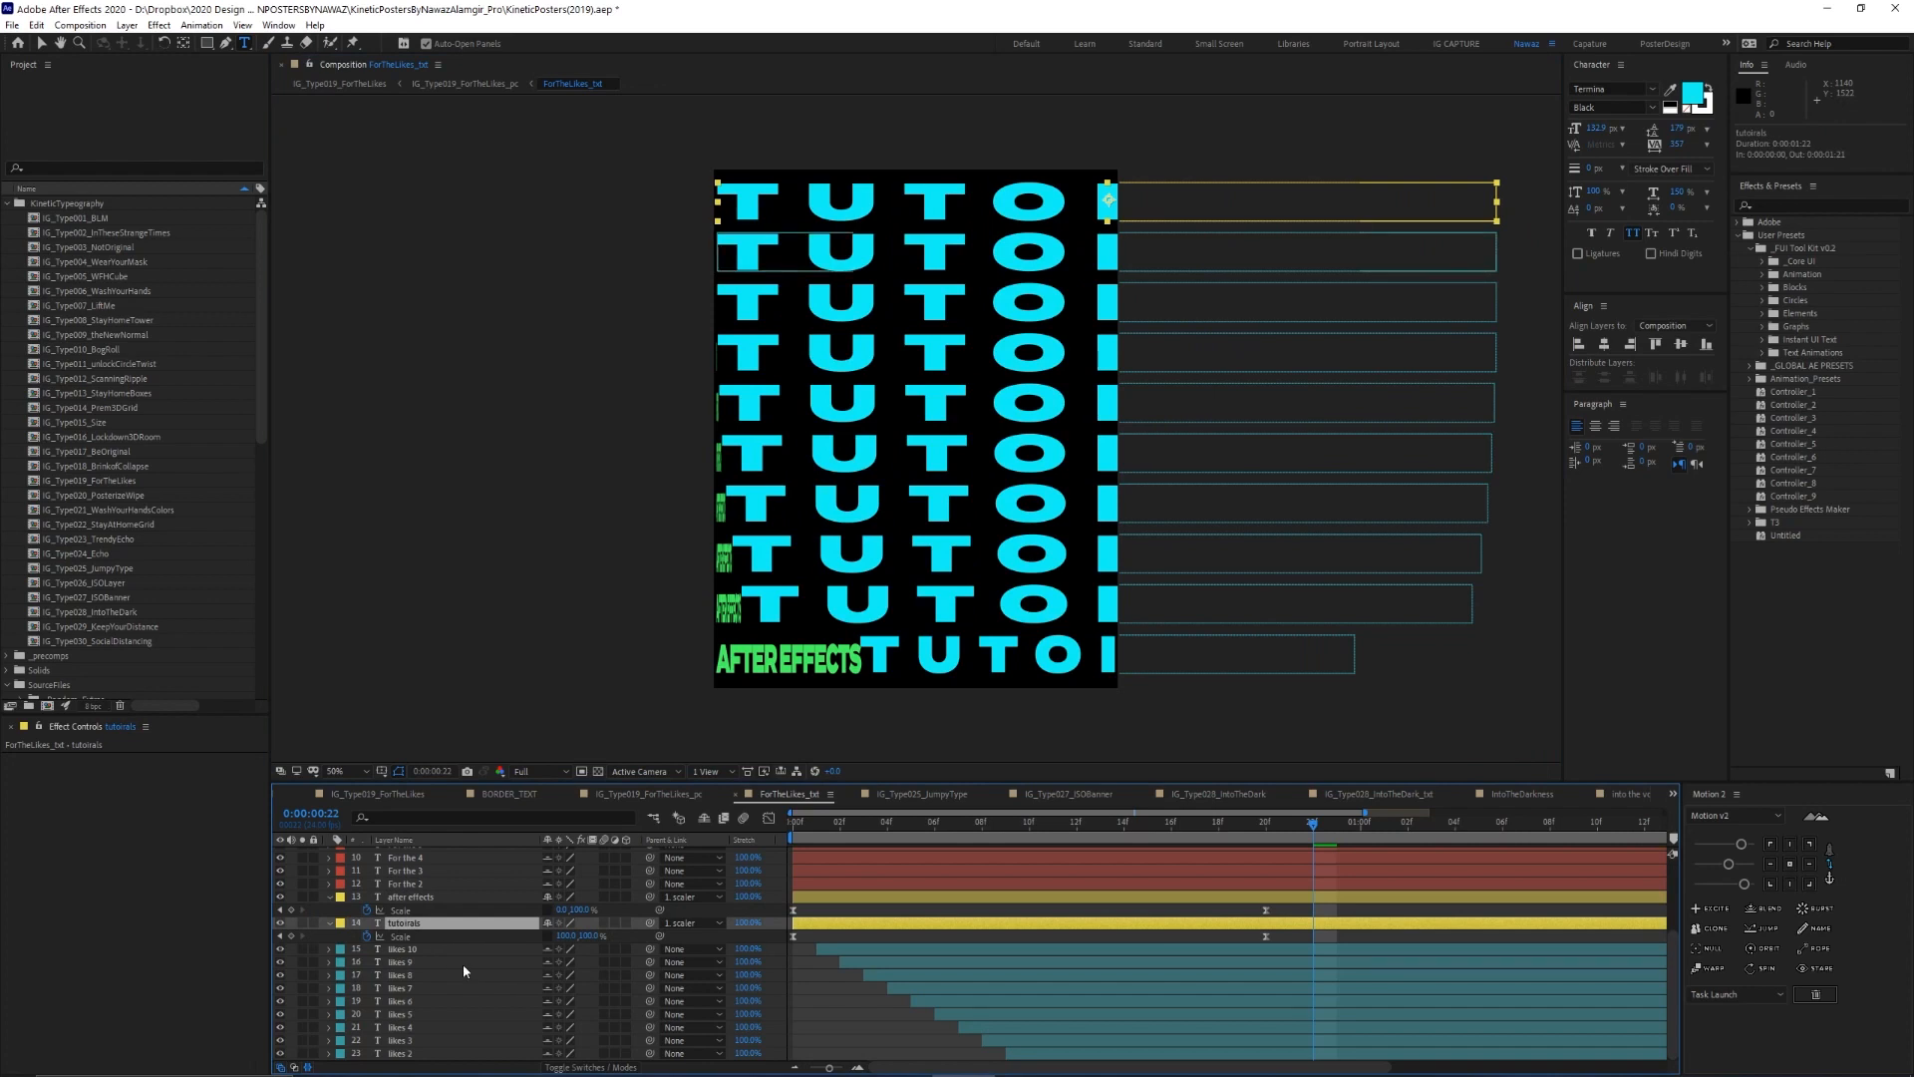
left_click(421, 1054, "shift")
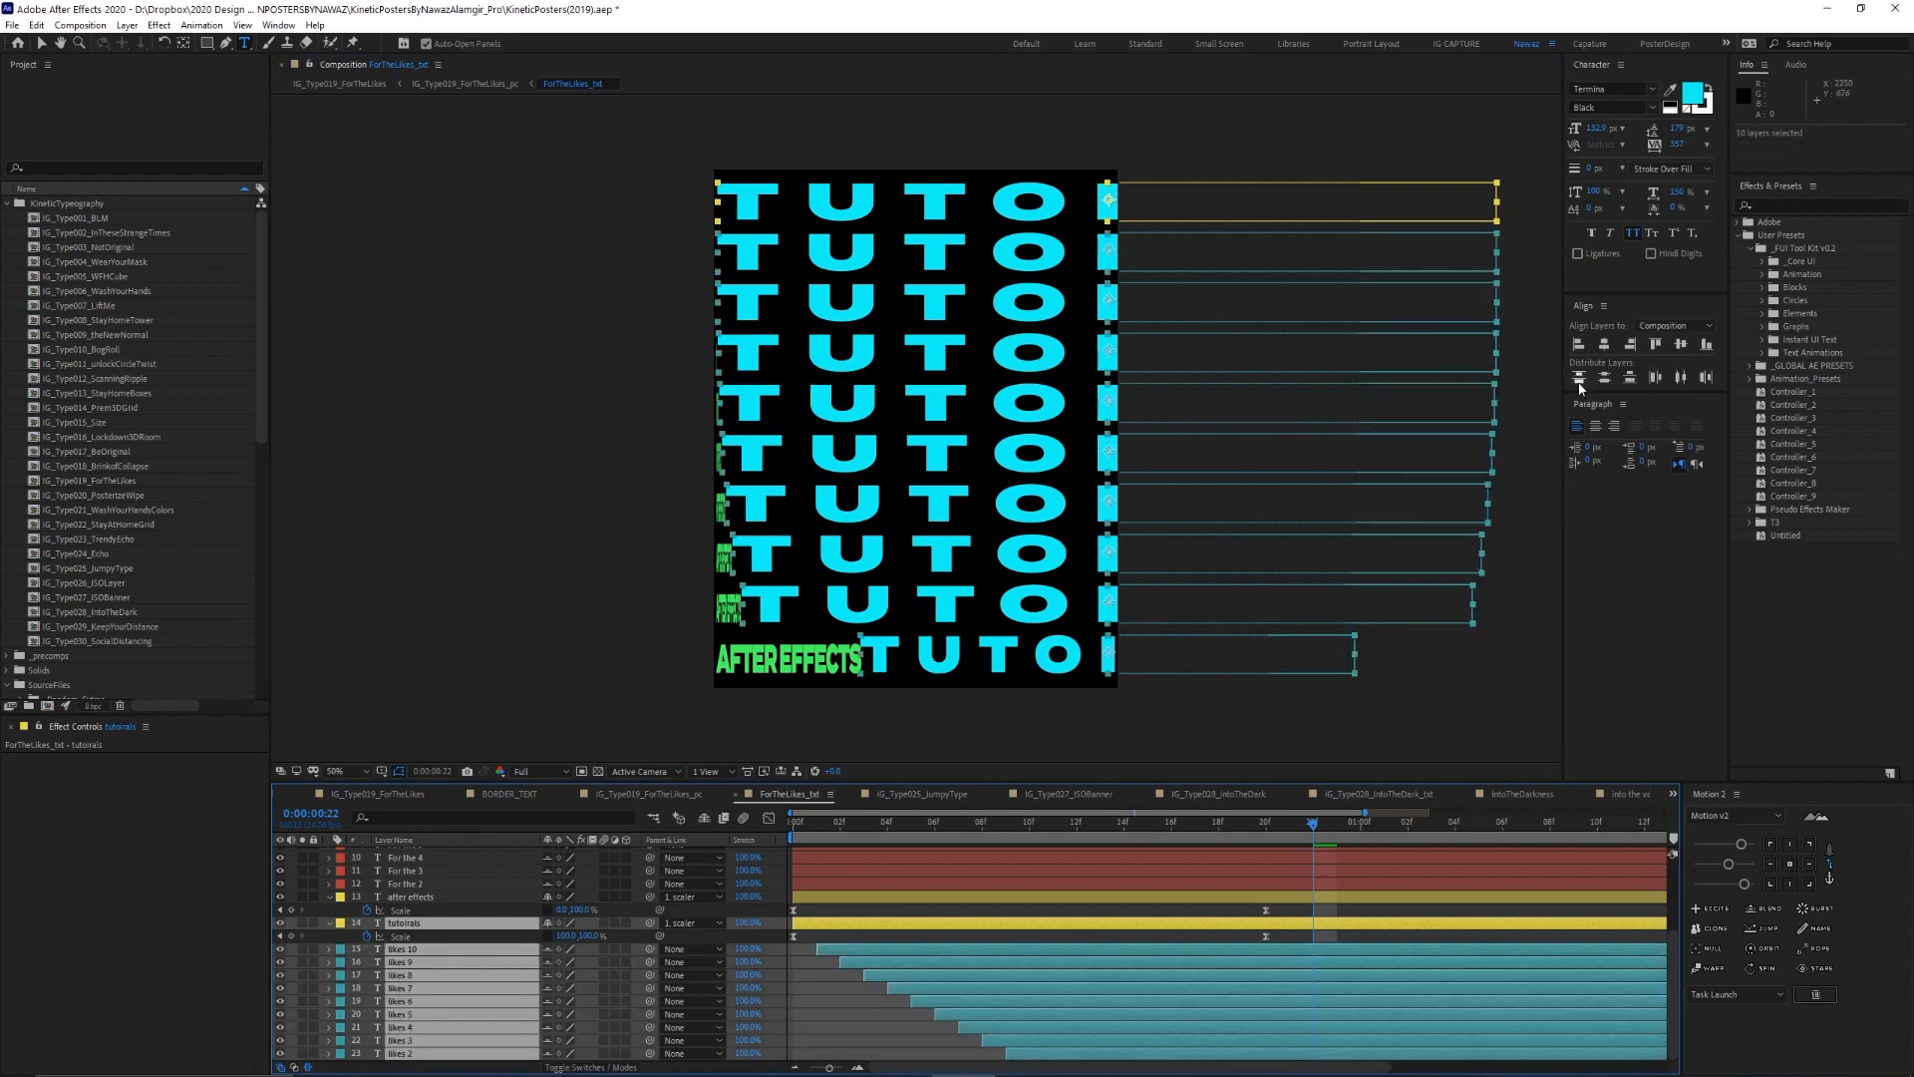
left_click(1707, 140)
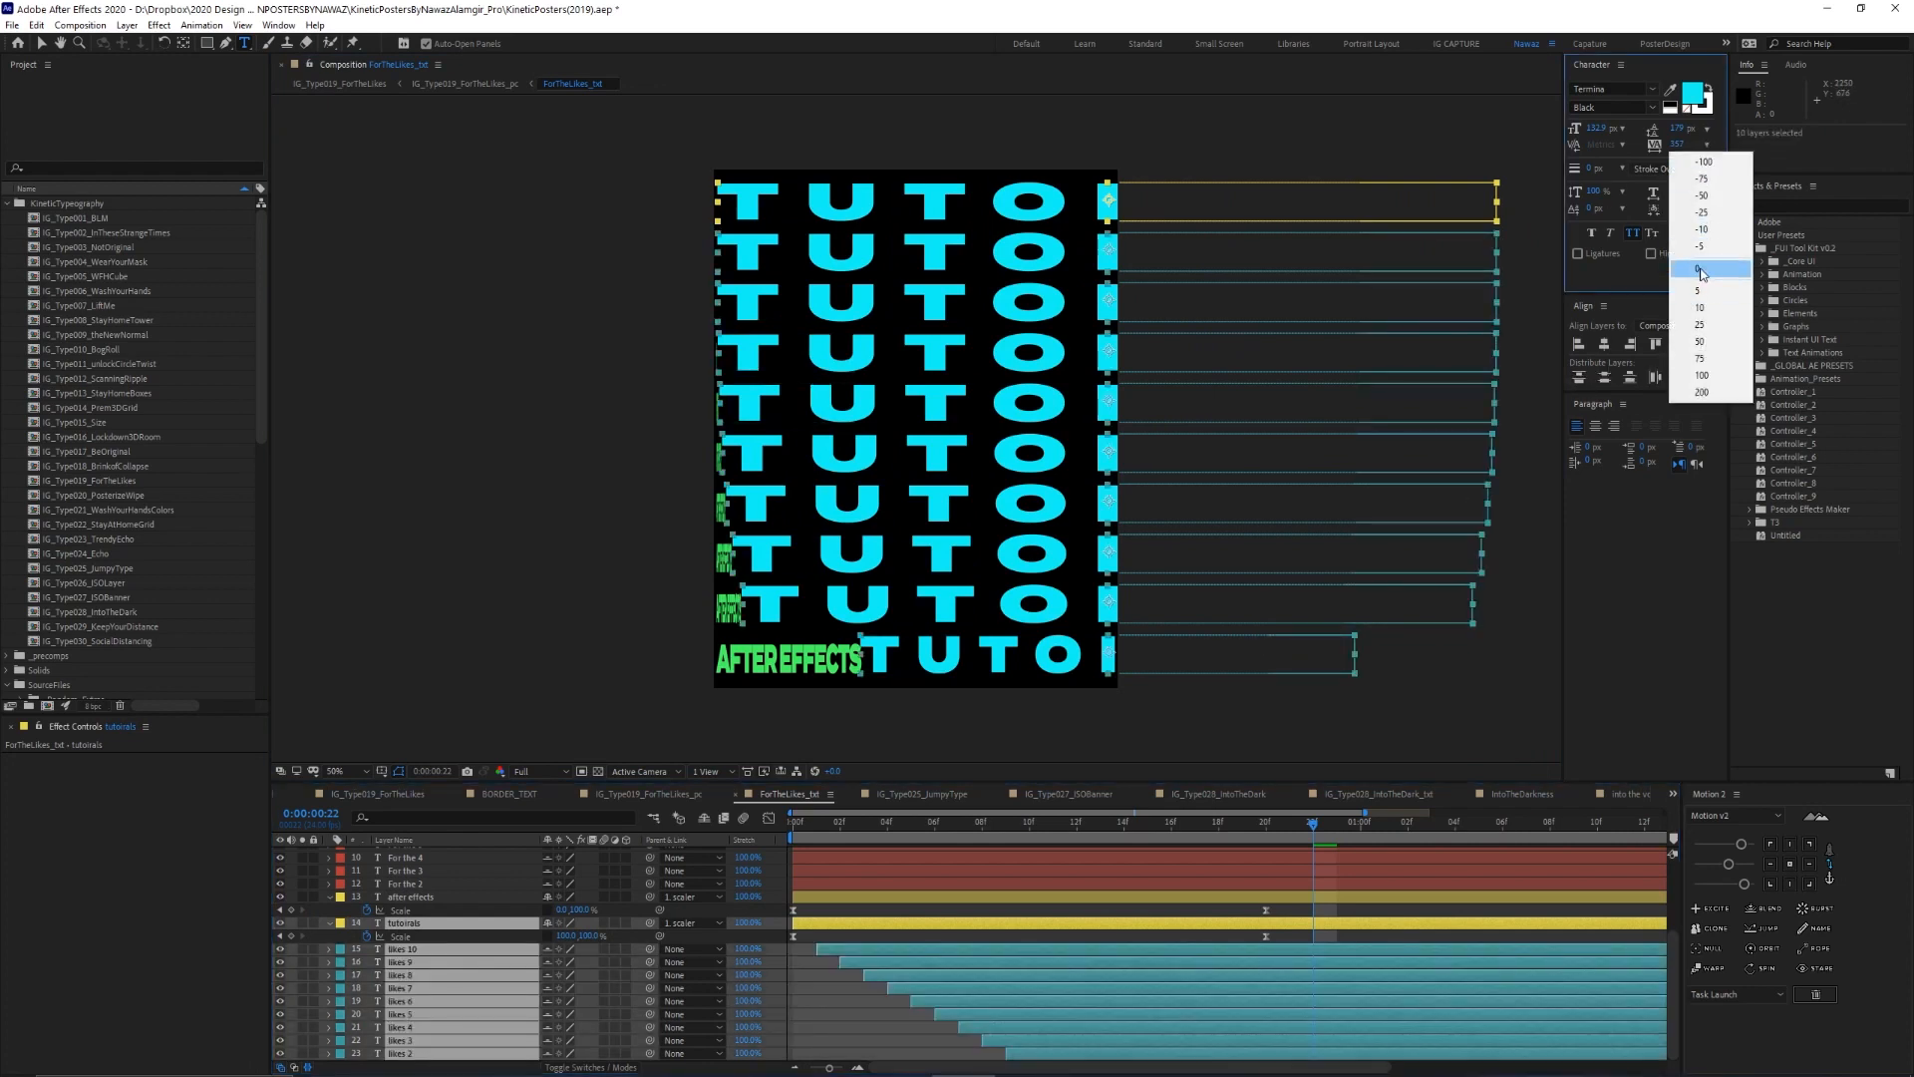
left_click(1700, 267)
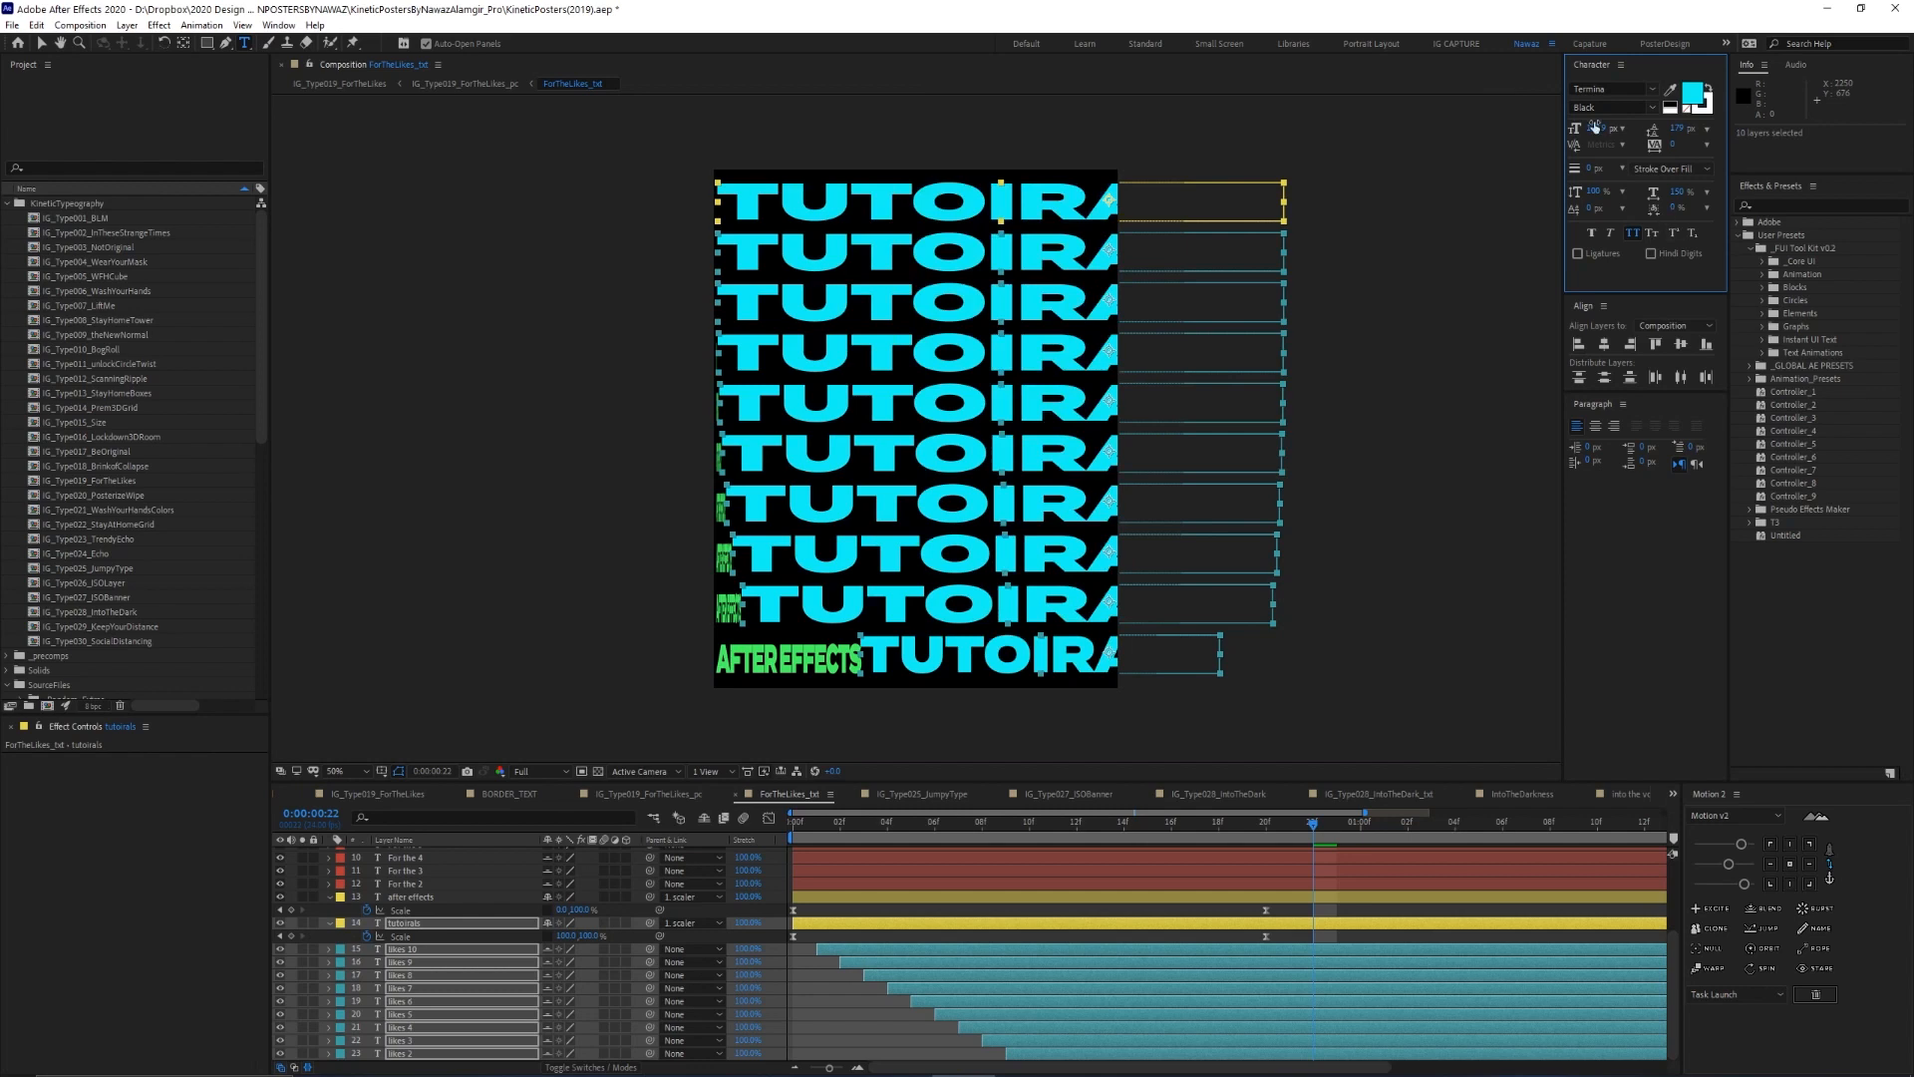
left_click_drag(1557, 123, 1611, 80)
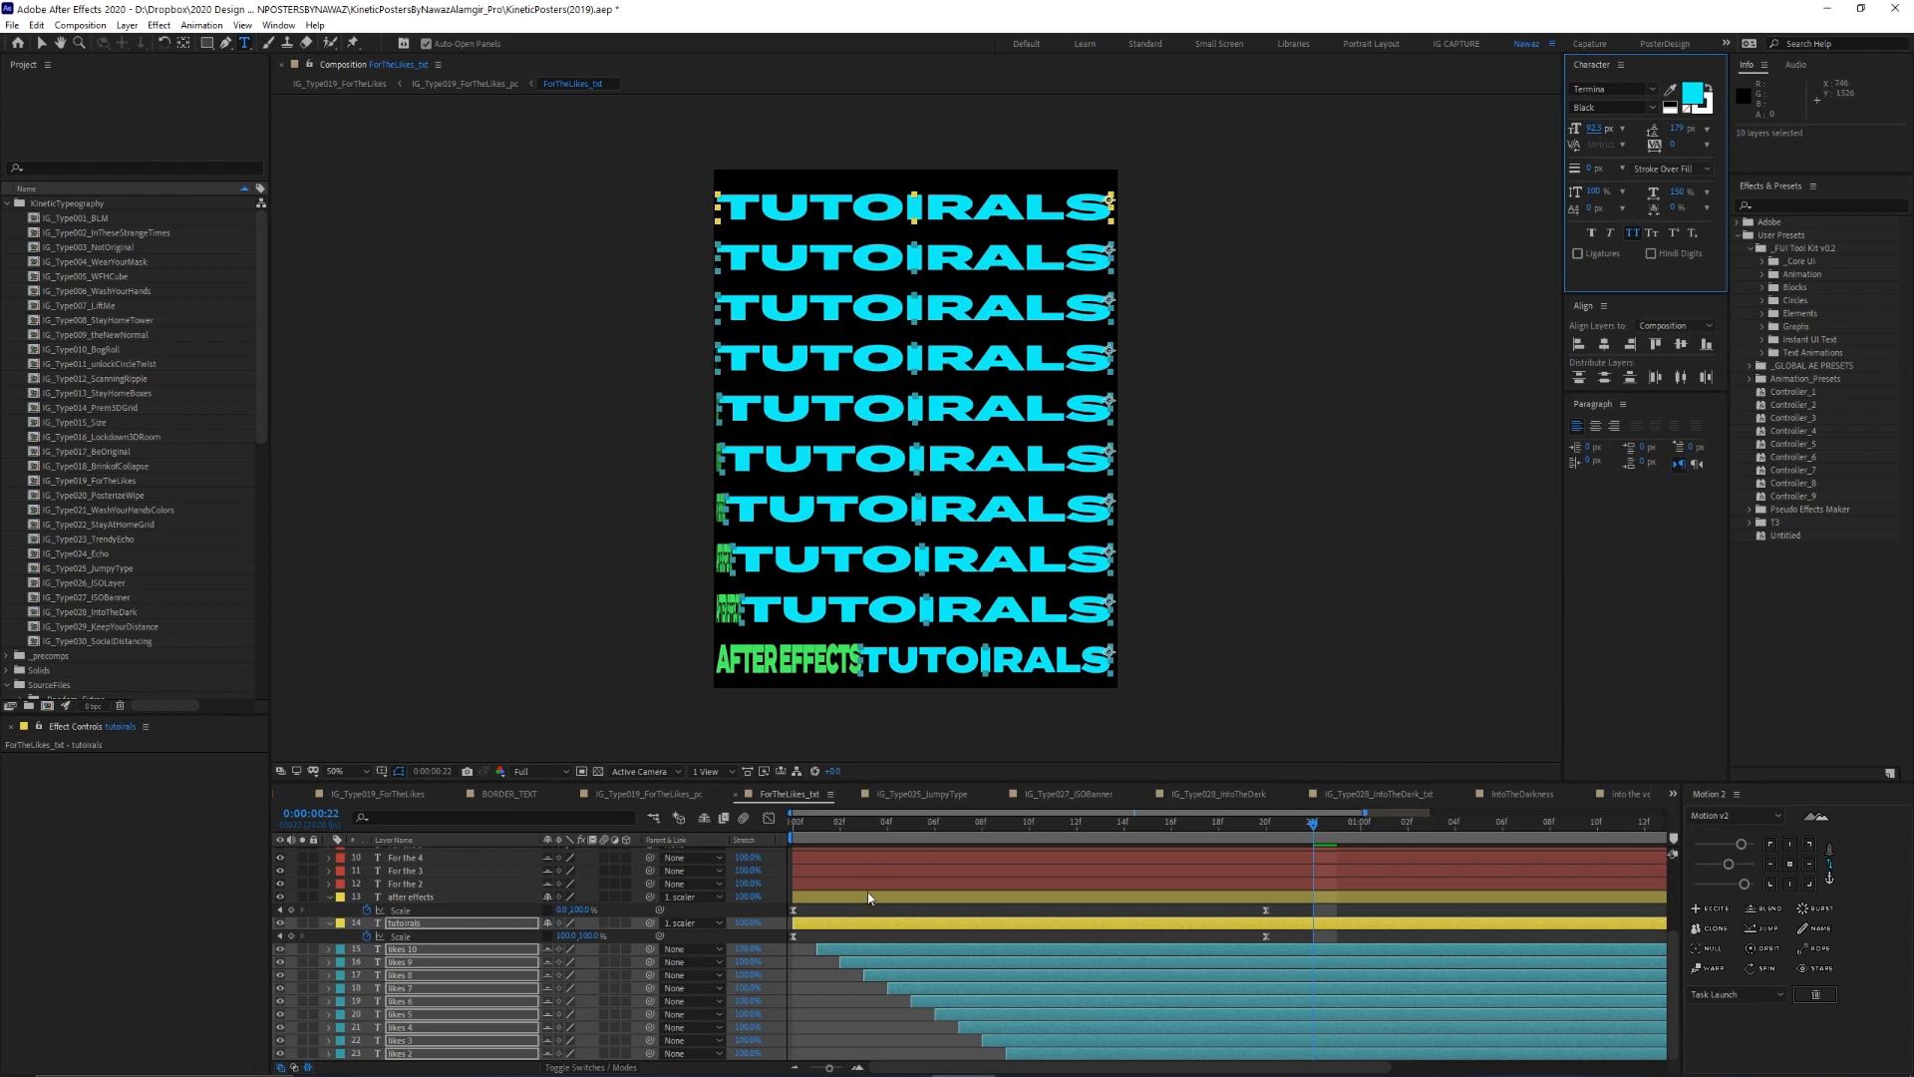
Preview the retyped rows from the first frame, and view the animation in the IG_Type019_ForTheLikes_pc composition
left_click(840, 910)
left_click_drag(814, 821, 769, 819)
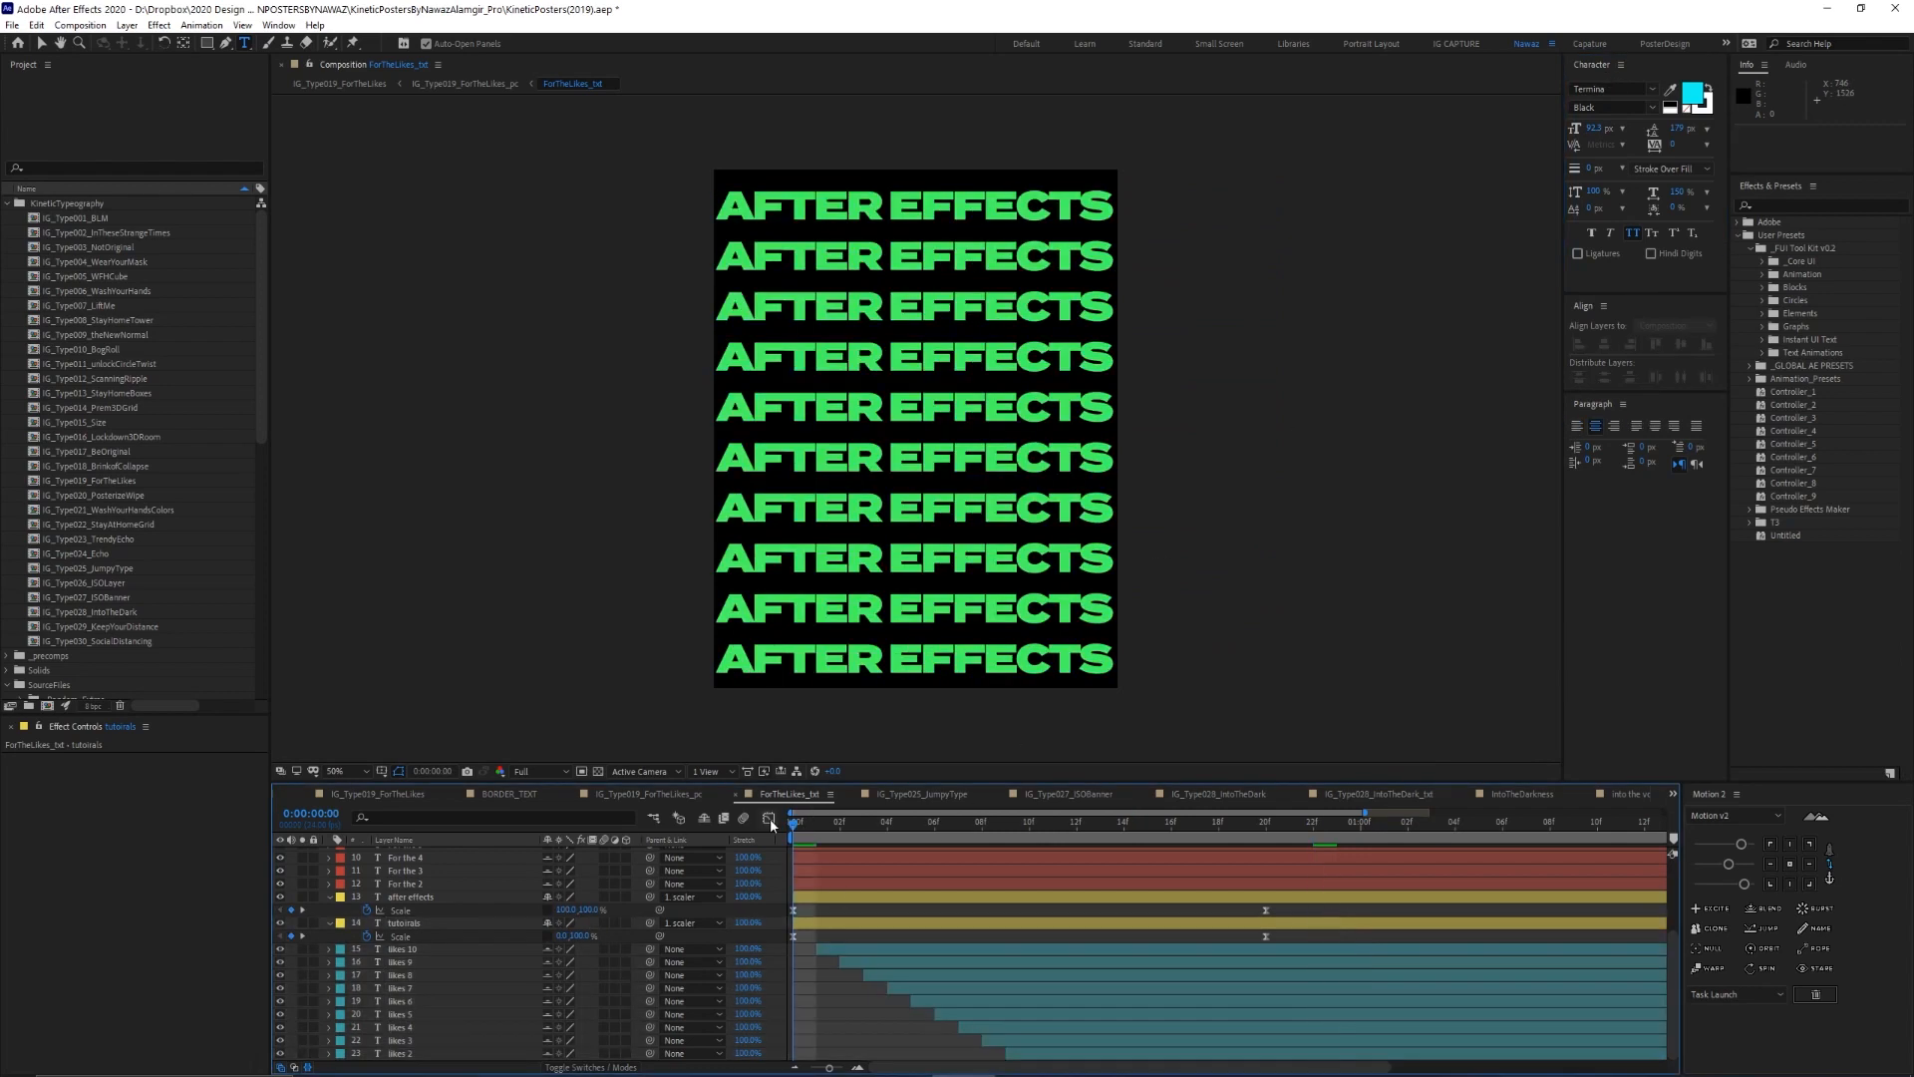
key("space")
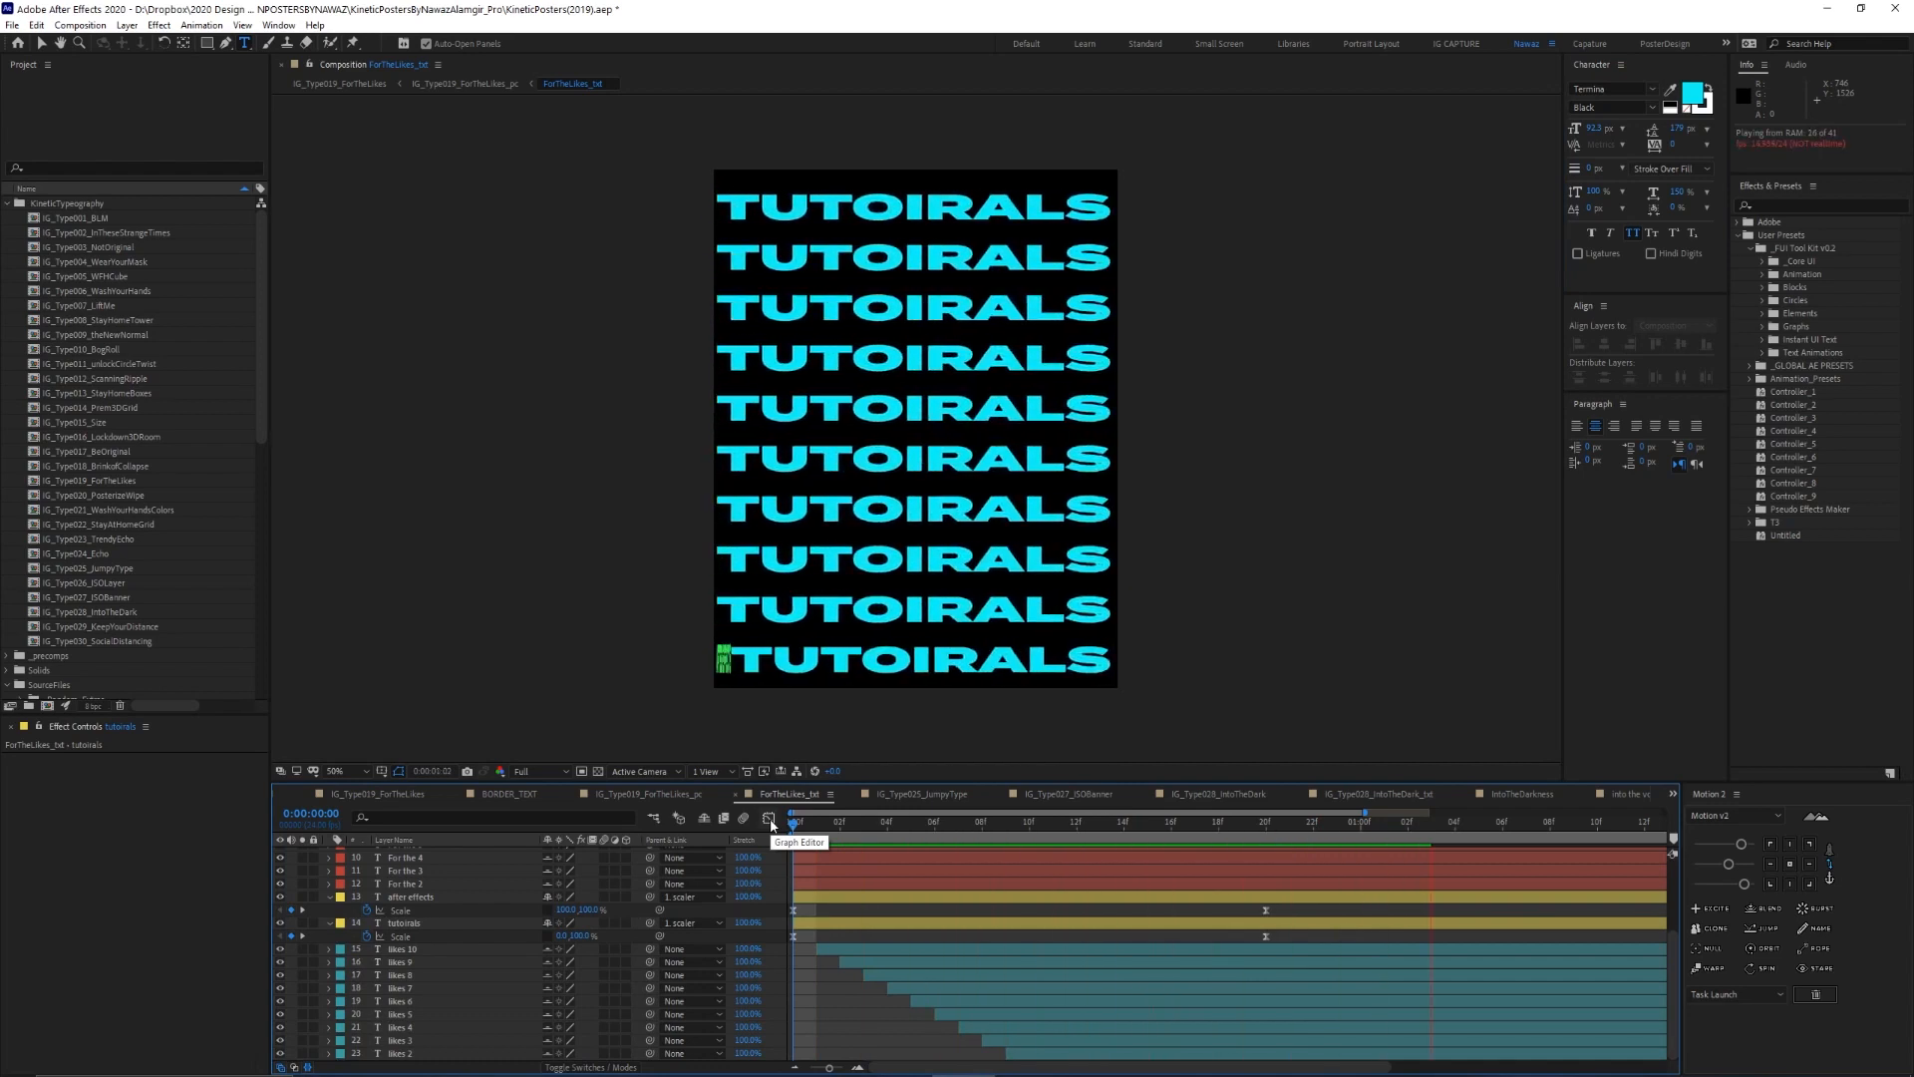
left_click(648, 794)
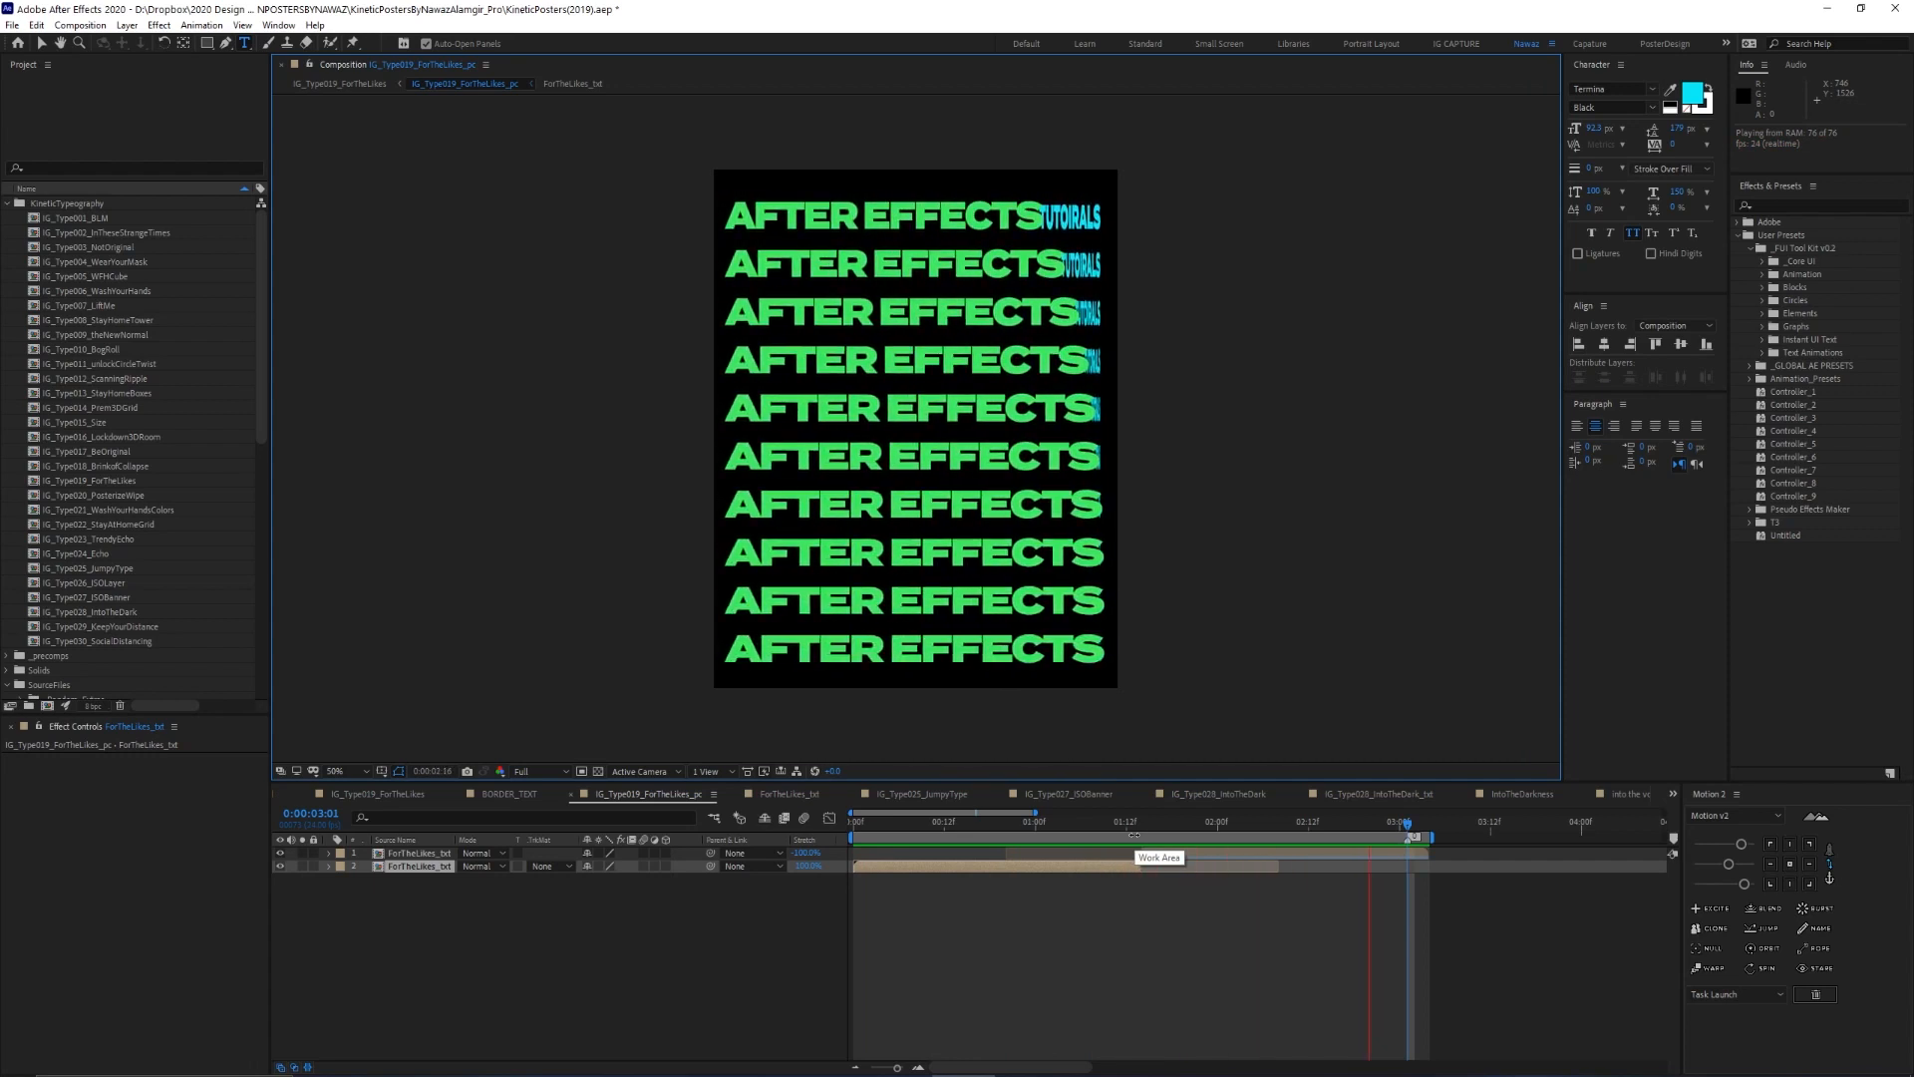
Open the IG_Type020_PosterizeWipe composition and play its animation
double_click(148, 482)
double_click(148, 494)
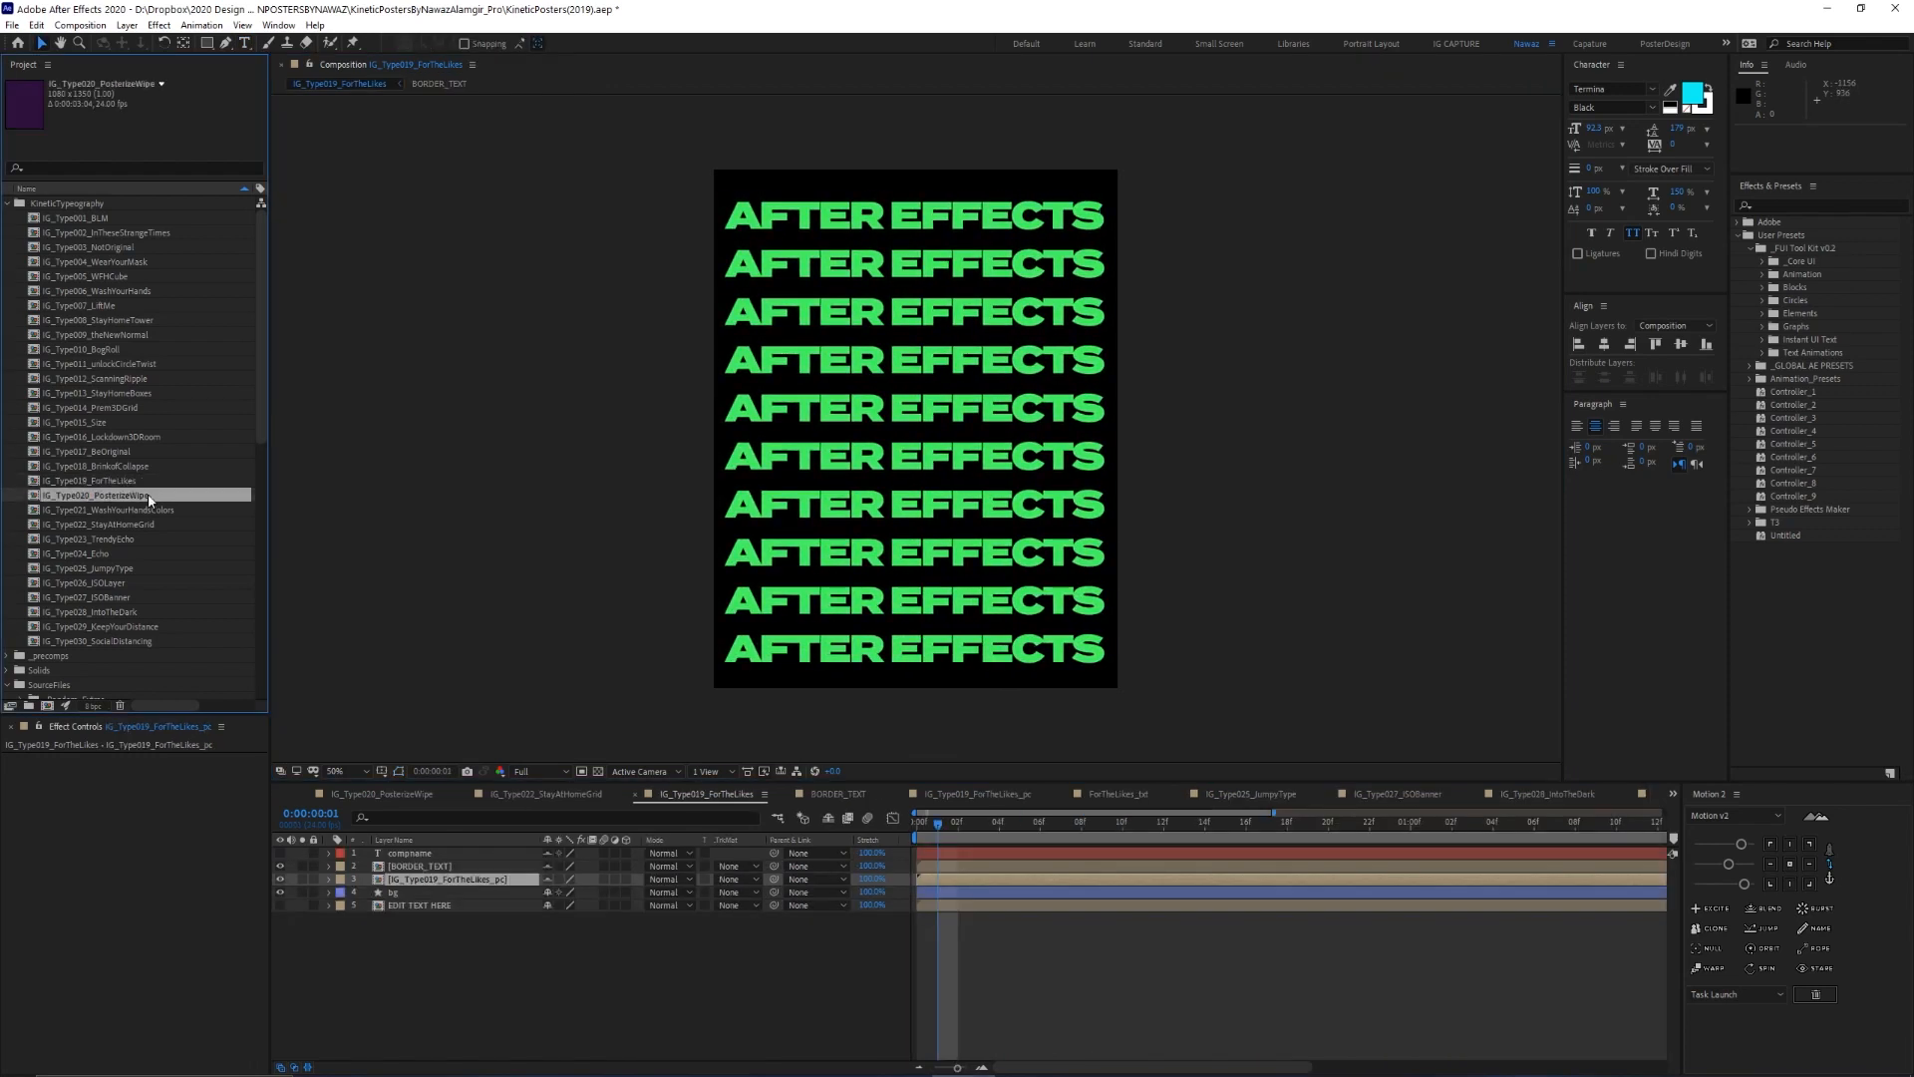
key("space")
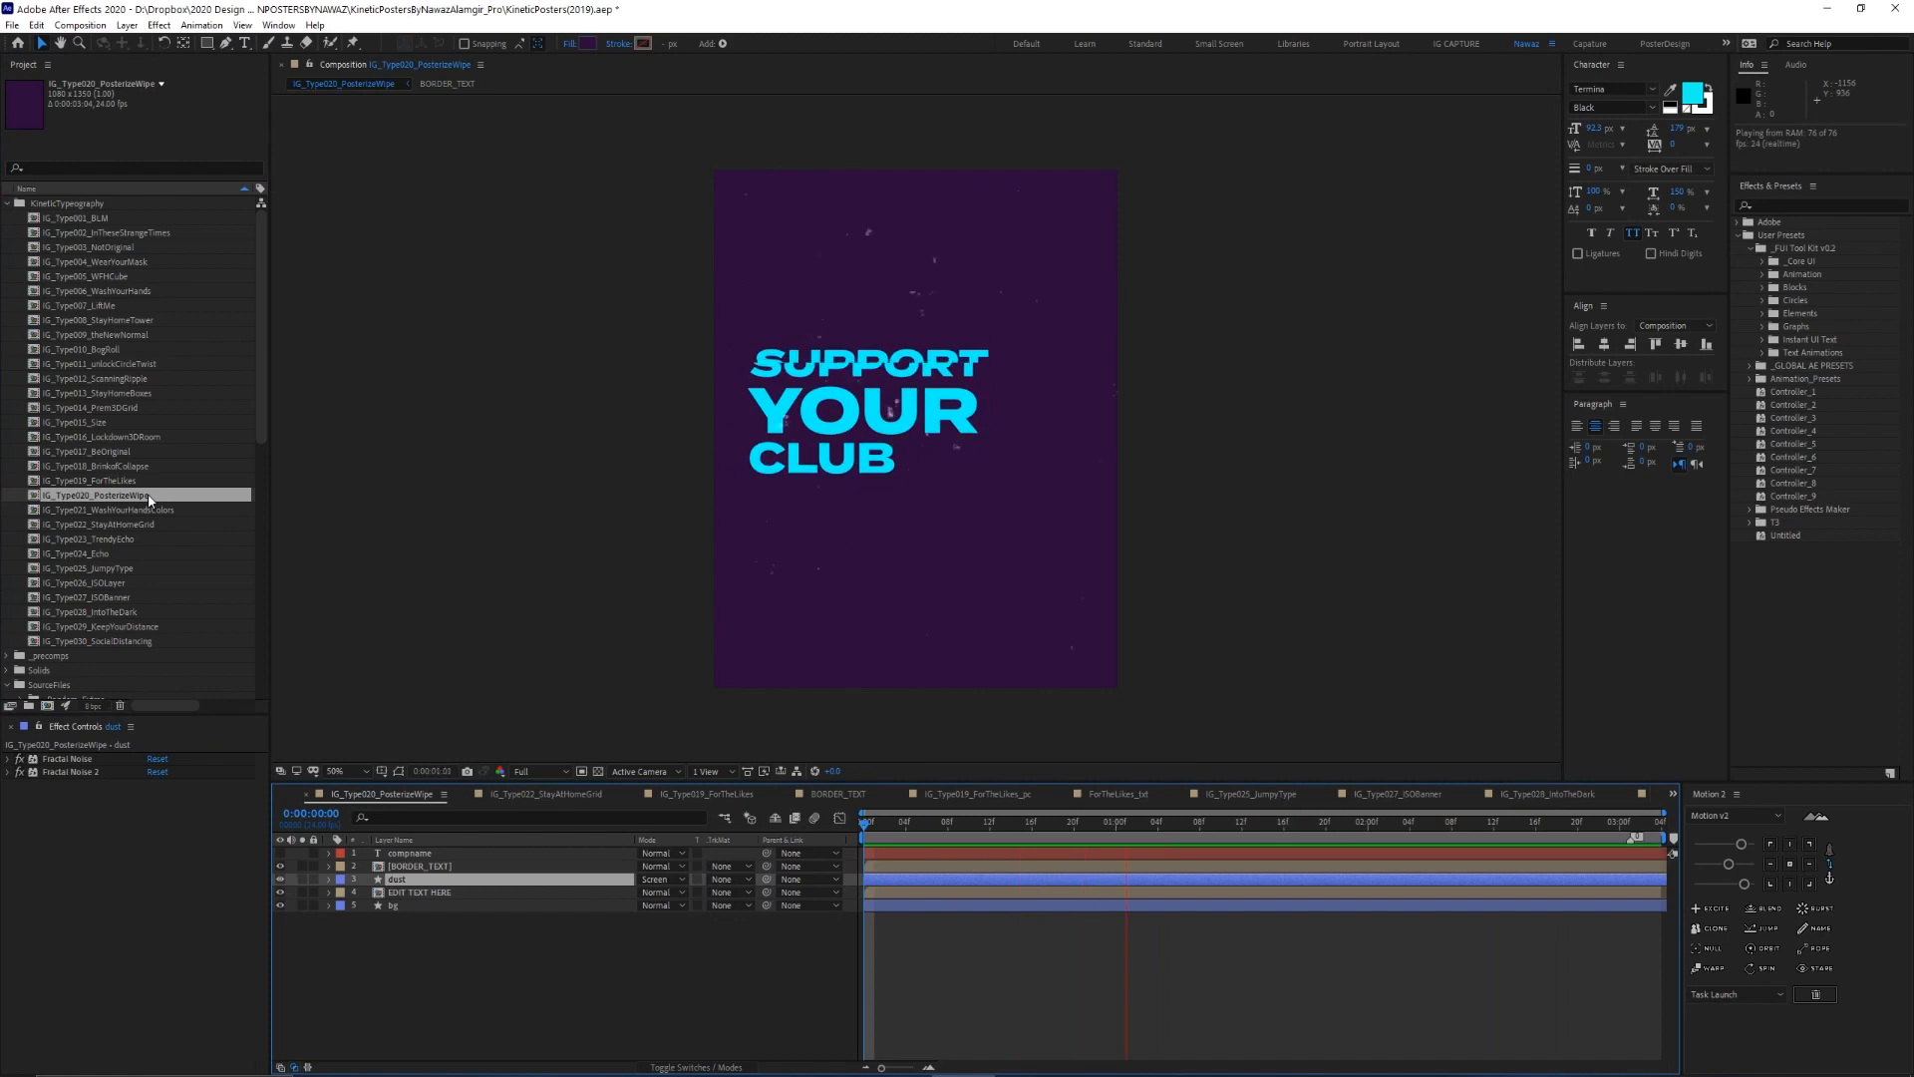
Open the EDIT TEXT HERE precomp and go to its first frame
left_click(416, 892)
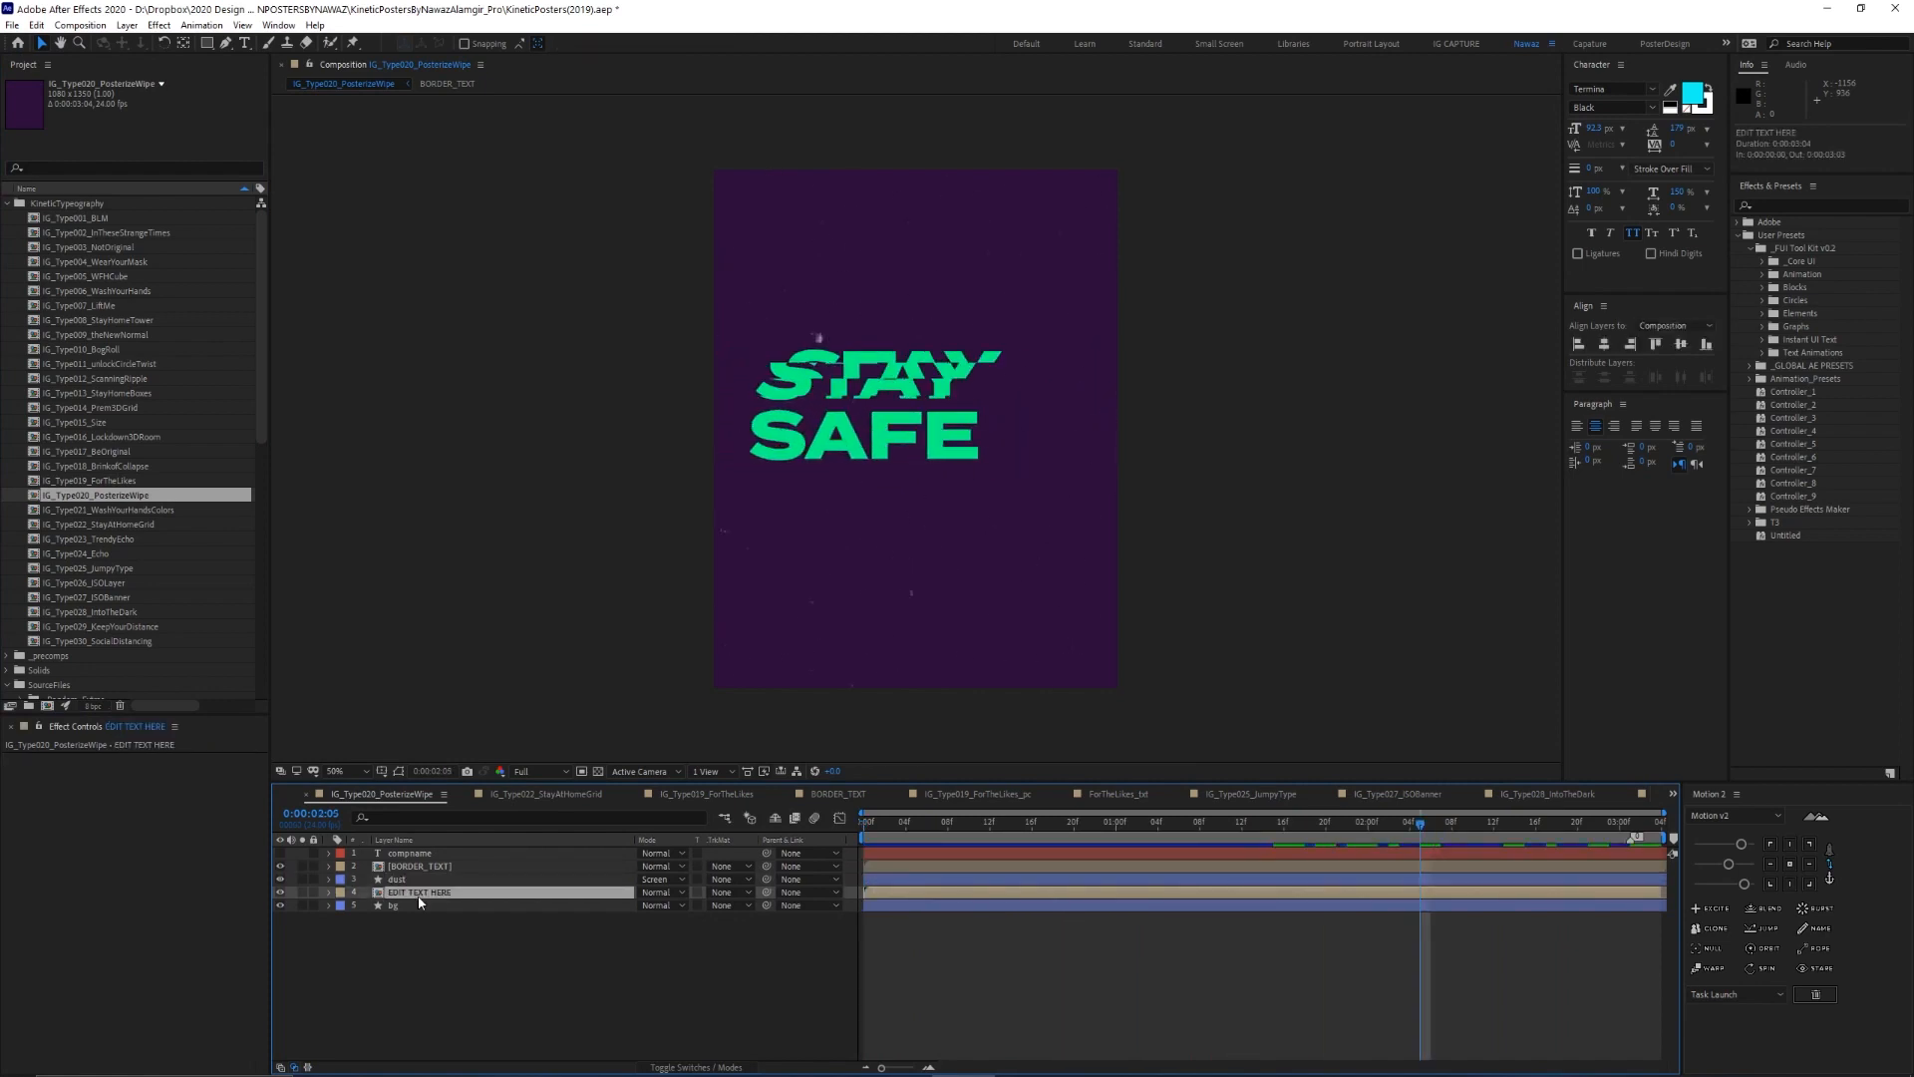
double_click(416, 895)
left_click(843, 823)
left_click(833, 828)
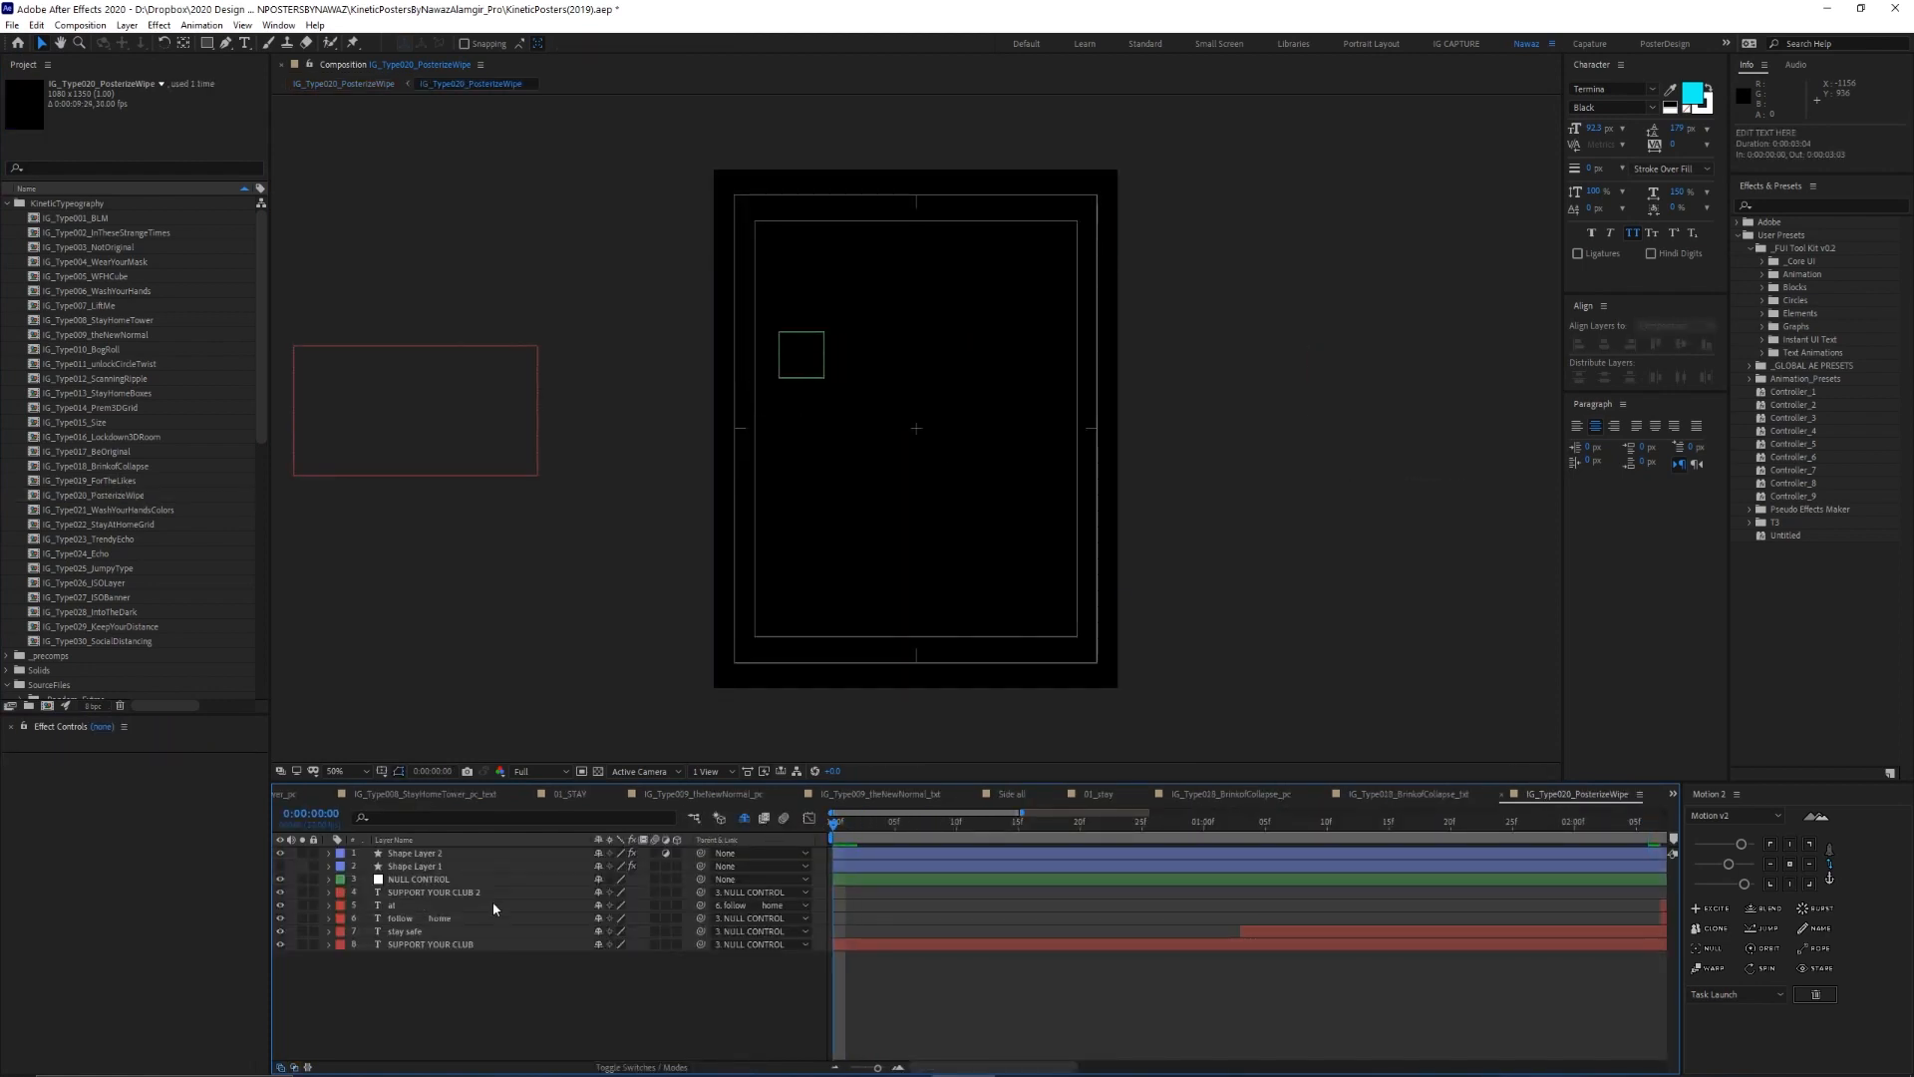
Hide Shape Layer 2 and scrub the plain text slides across the whole timeline, stopping at 0:00:01:01
left_click(406, 853)
left_click(281, 853)
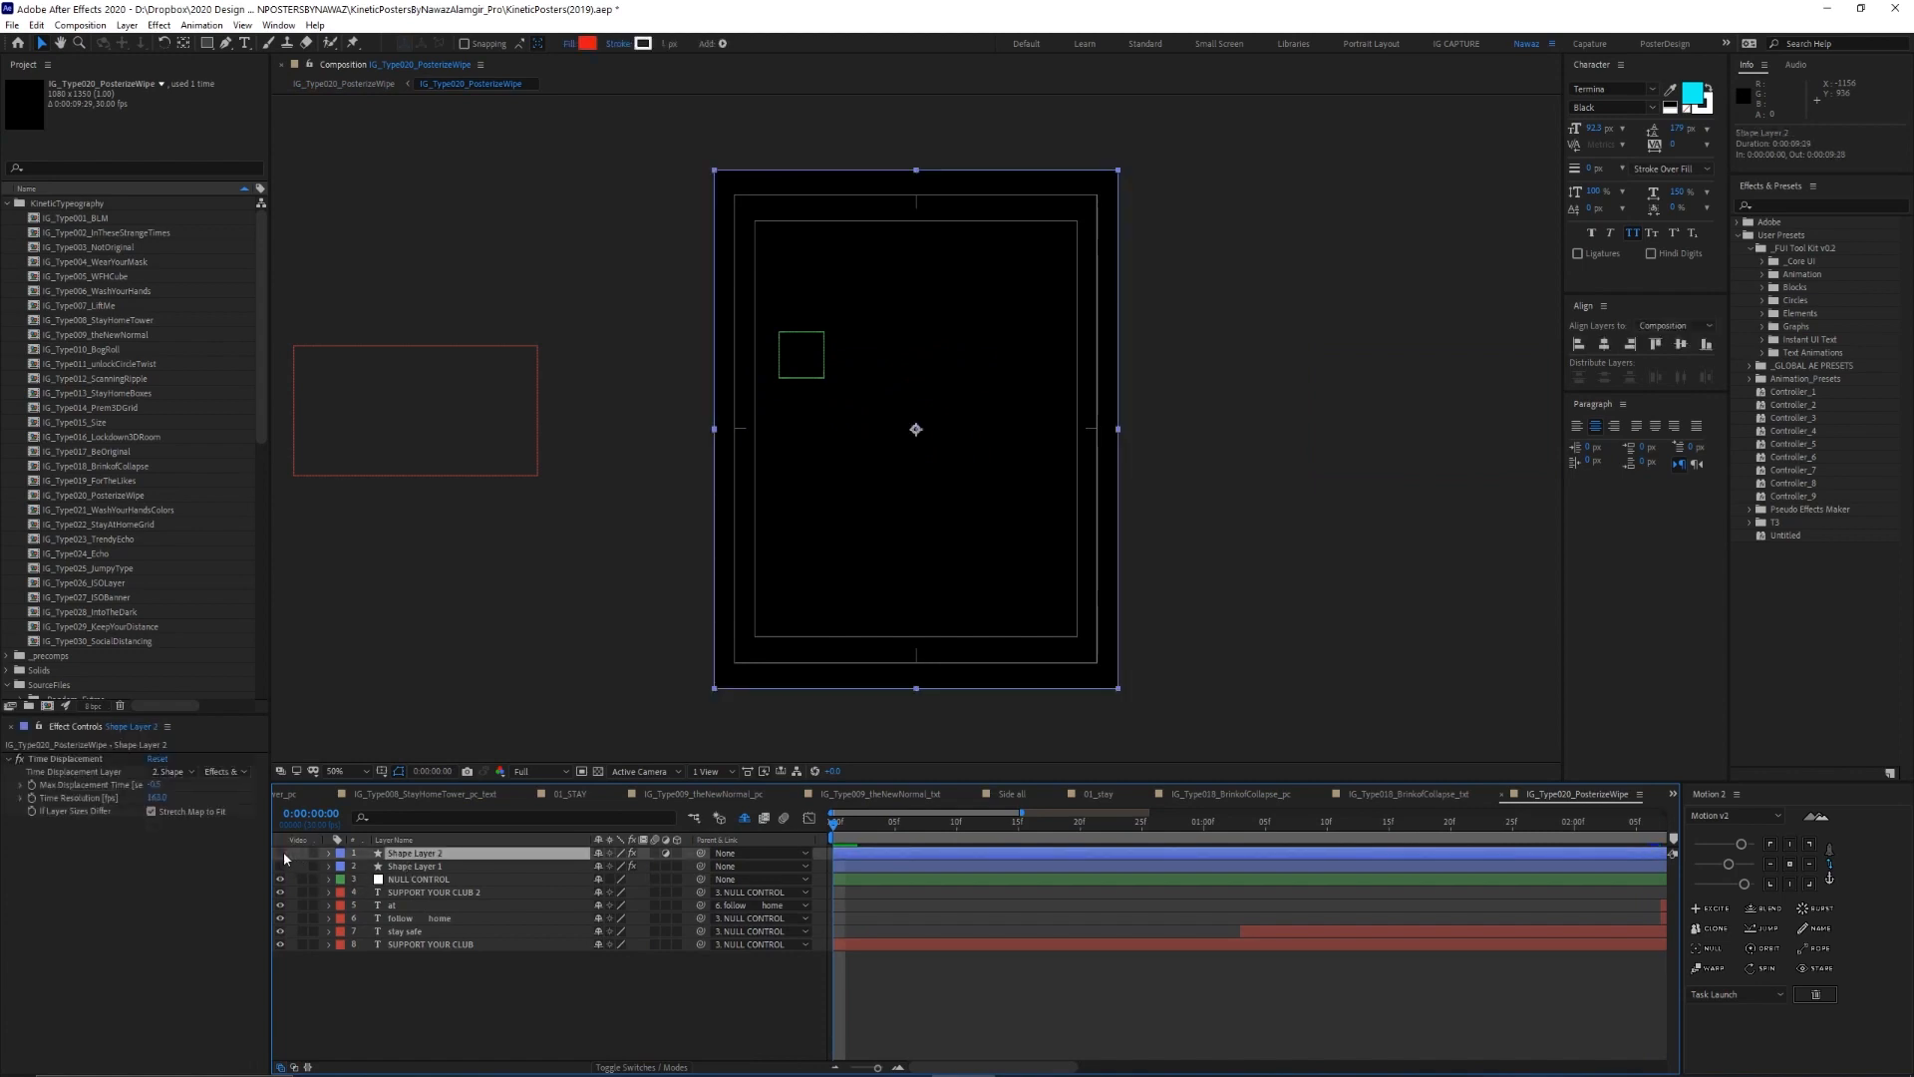
left_click_drag(834, 824, 1500, 825)
left_click_drag(863, 1069, 850, 1068)
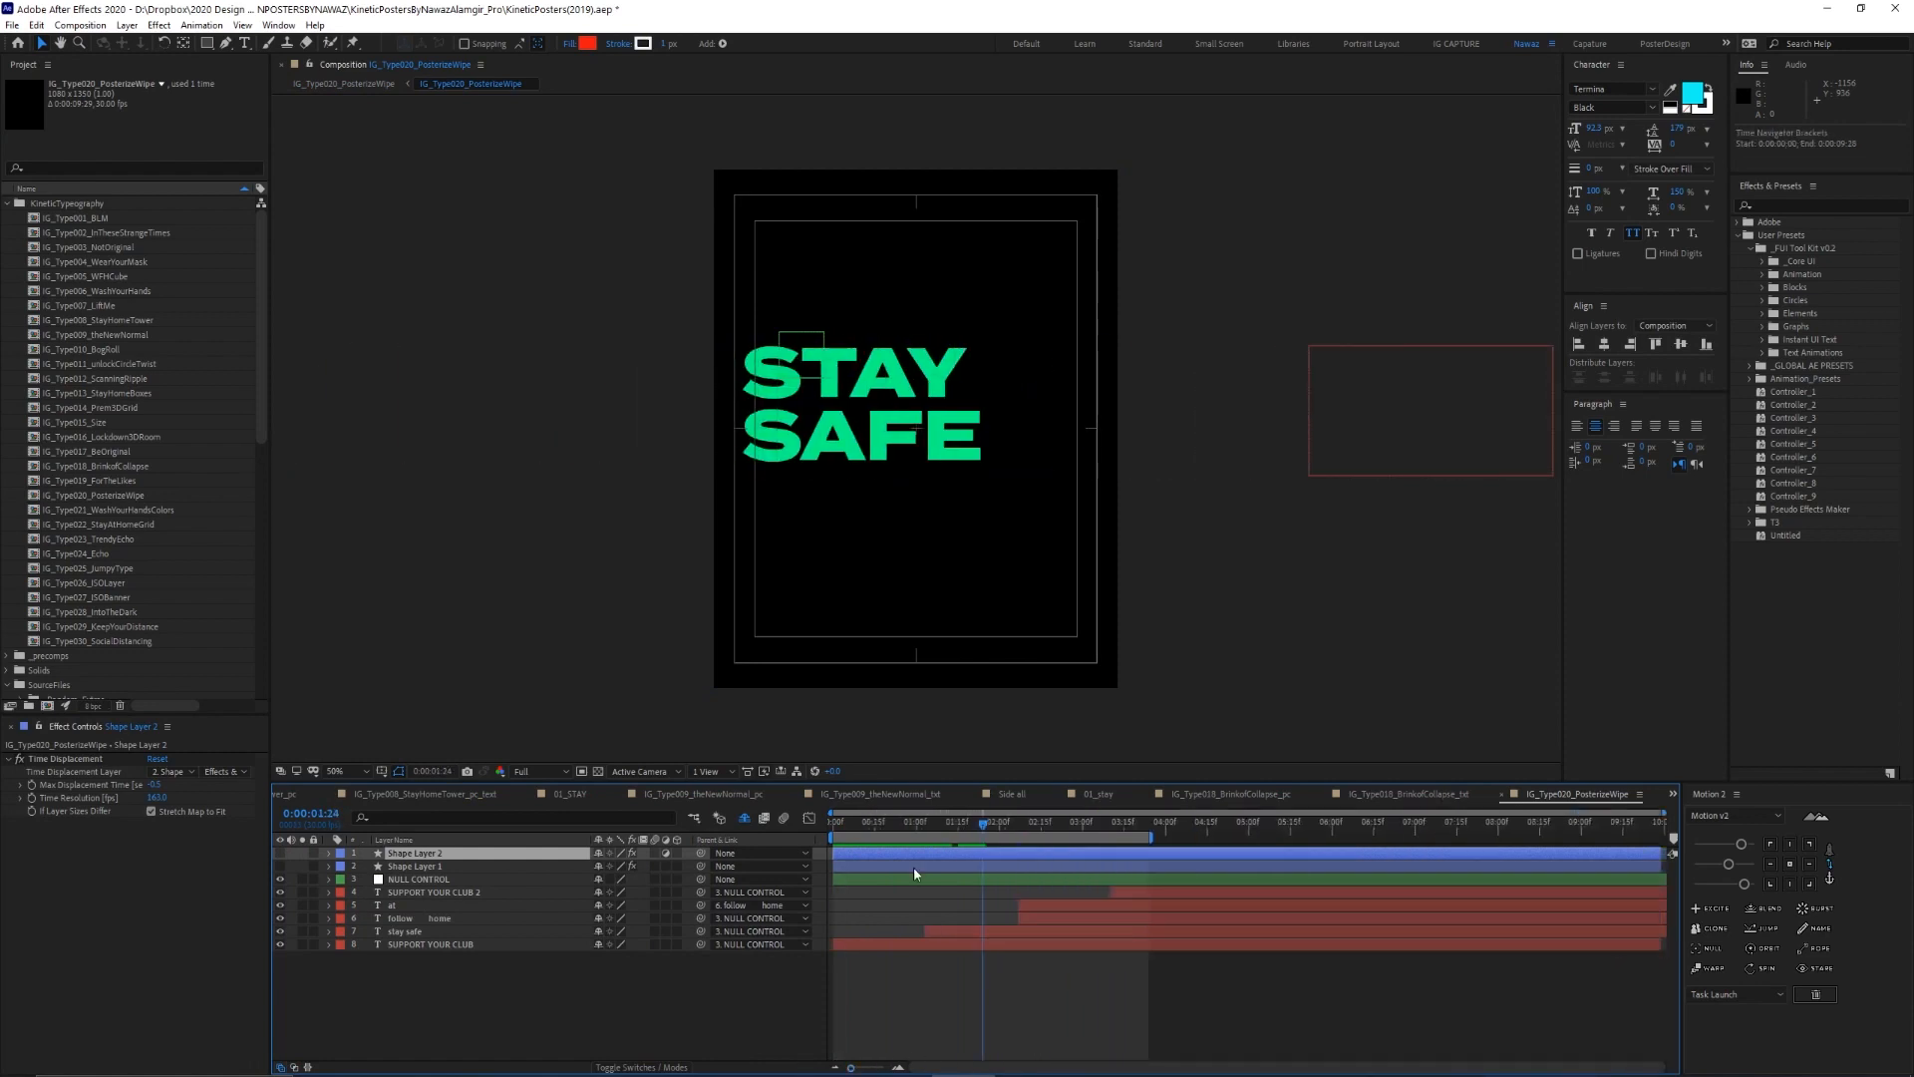
mouse_move(882, 826)
left_mouse_down()
mouse_move(1205, 836)
mouse_move(763, 832)
mouse_move(919, 832)
left_mouse_up()
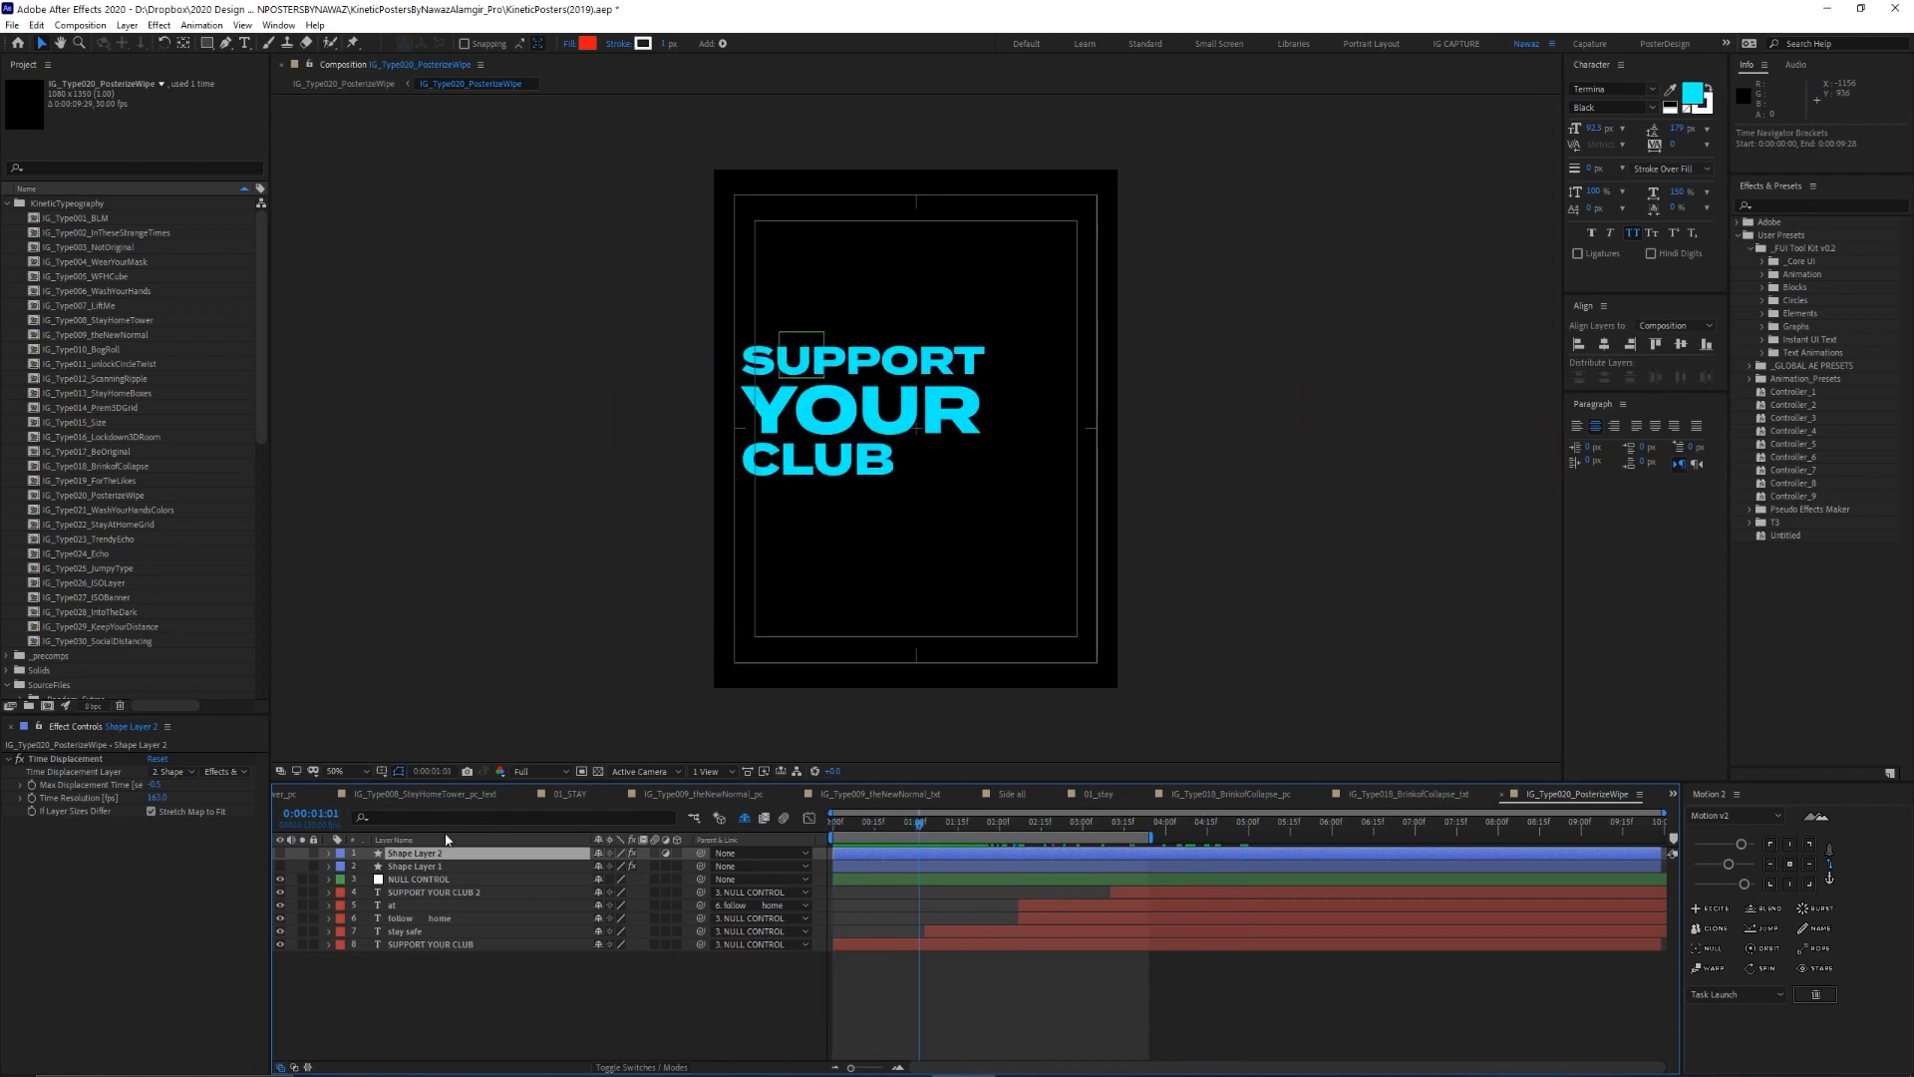
Show Shape Layer 1 to inspect its posterized gradient, then hide it and turn Shape Layer 2 back on
left_click(411, 867)
left_click(279, 865)
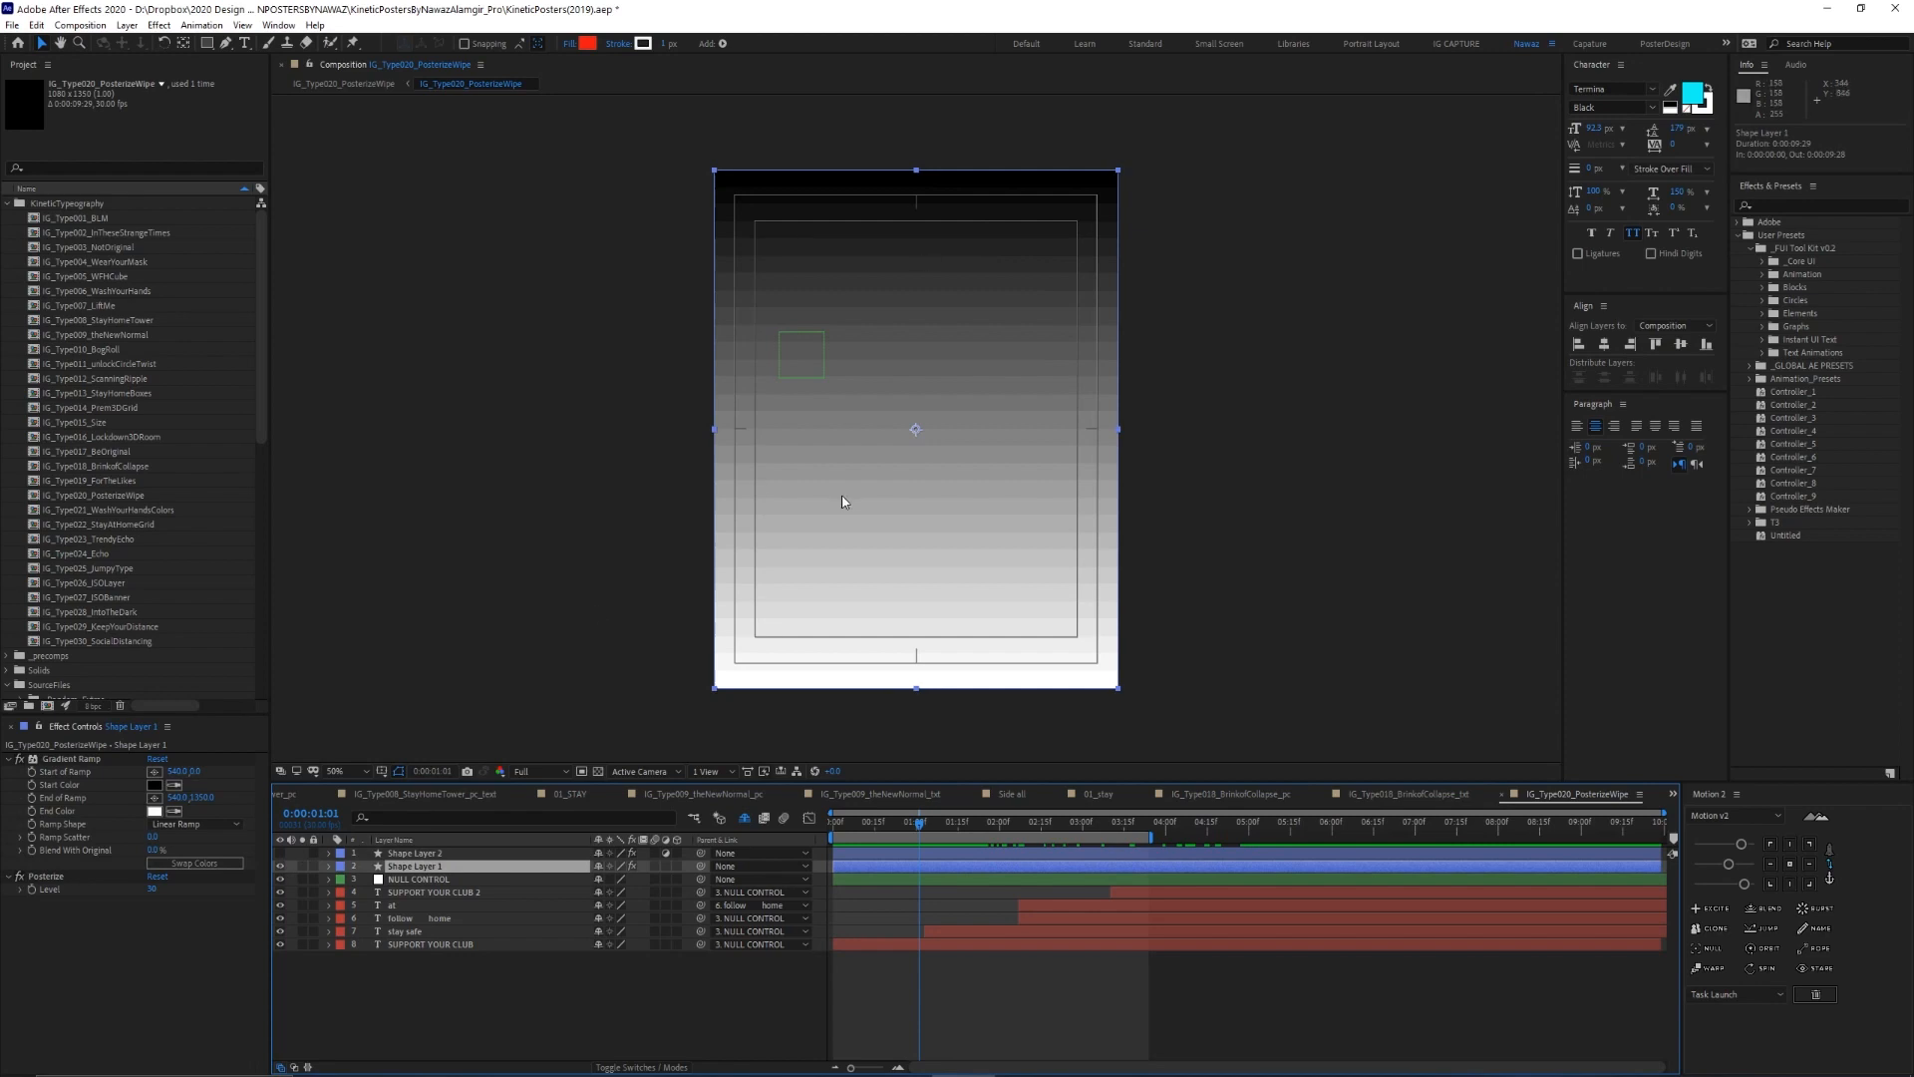
left_click(279, 860)
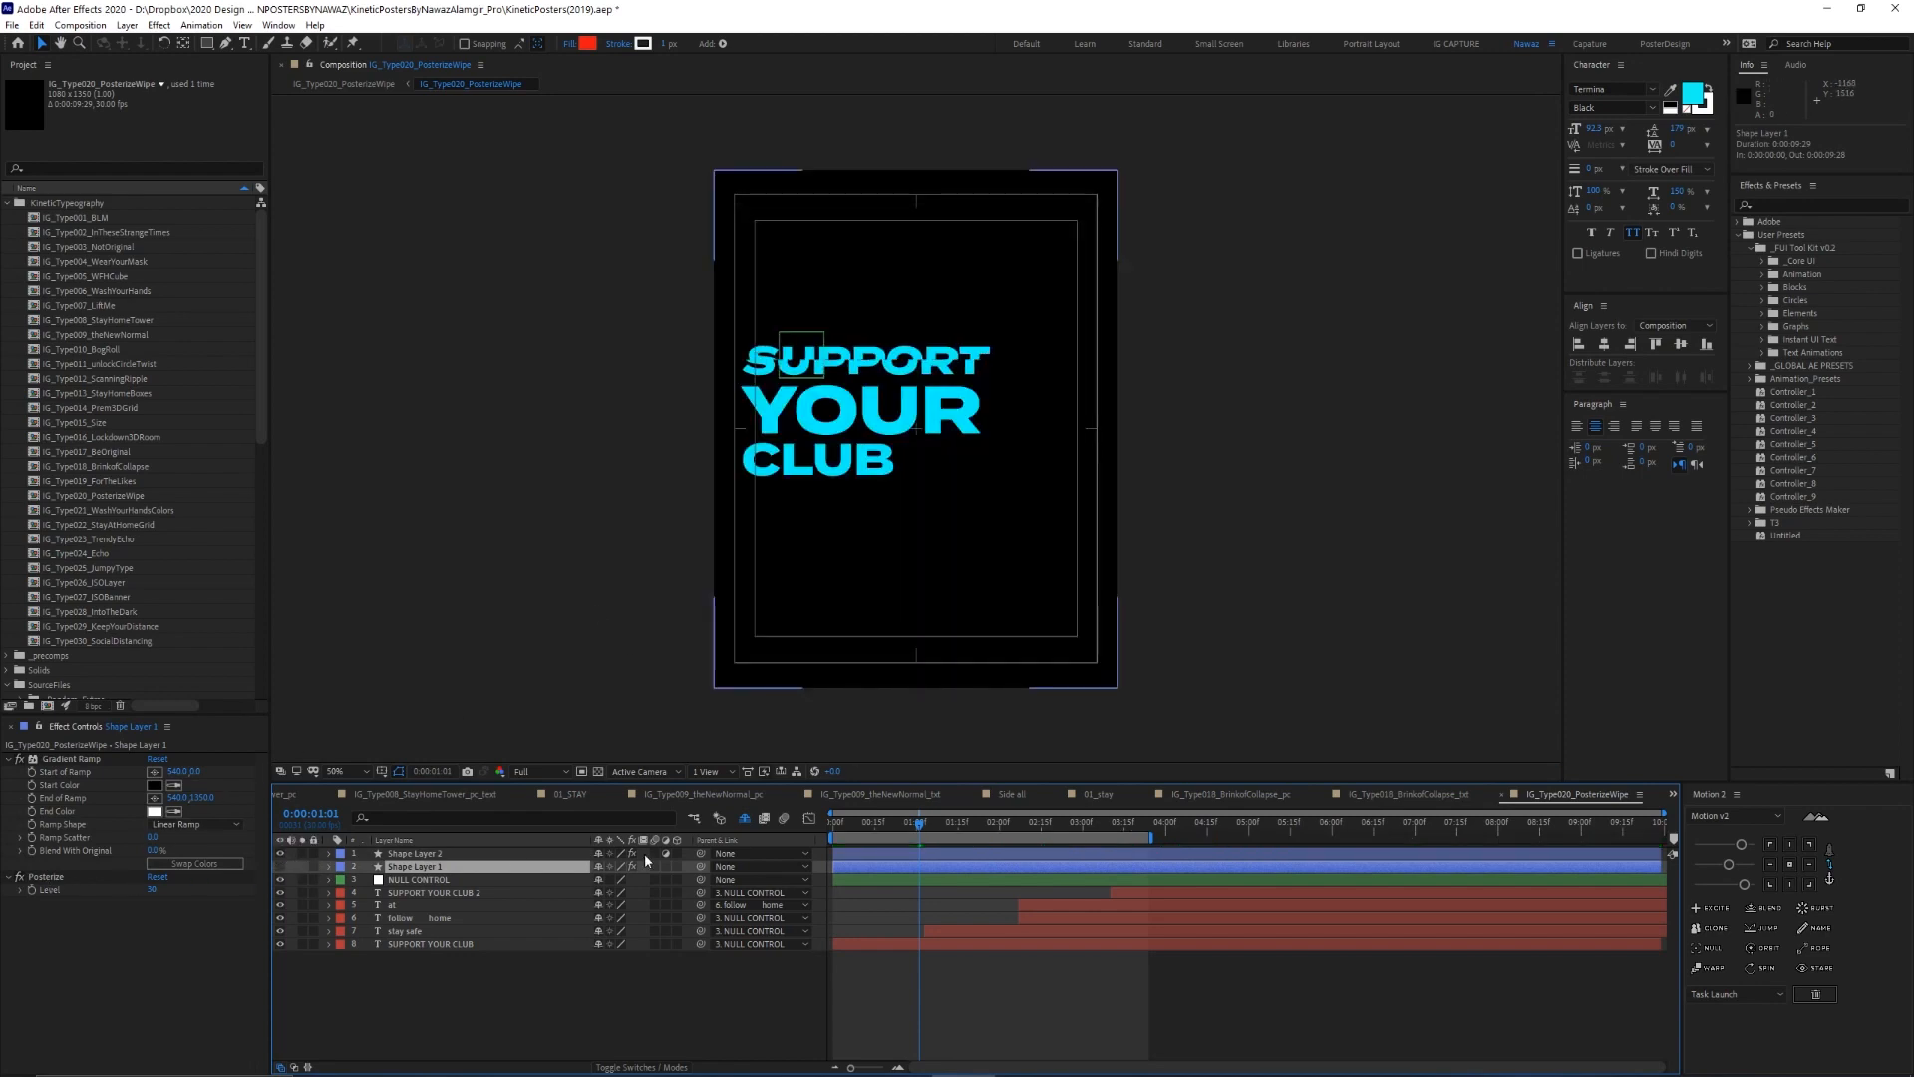
Inspect the Time Displacement effect on Shape Layer 2, including its displacement layer and maximum displacement time
left_click(418, 854)
left_click_drag(156, 785, 192, 786)
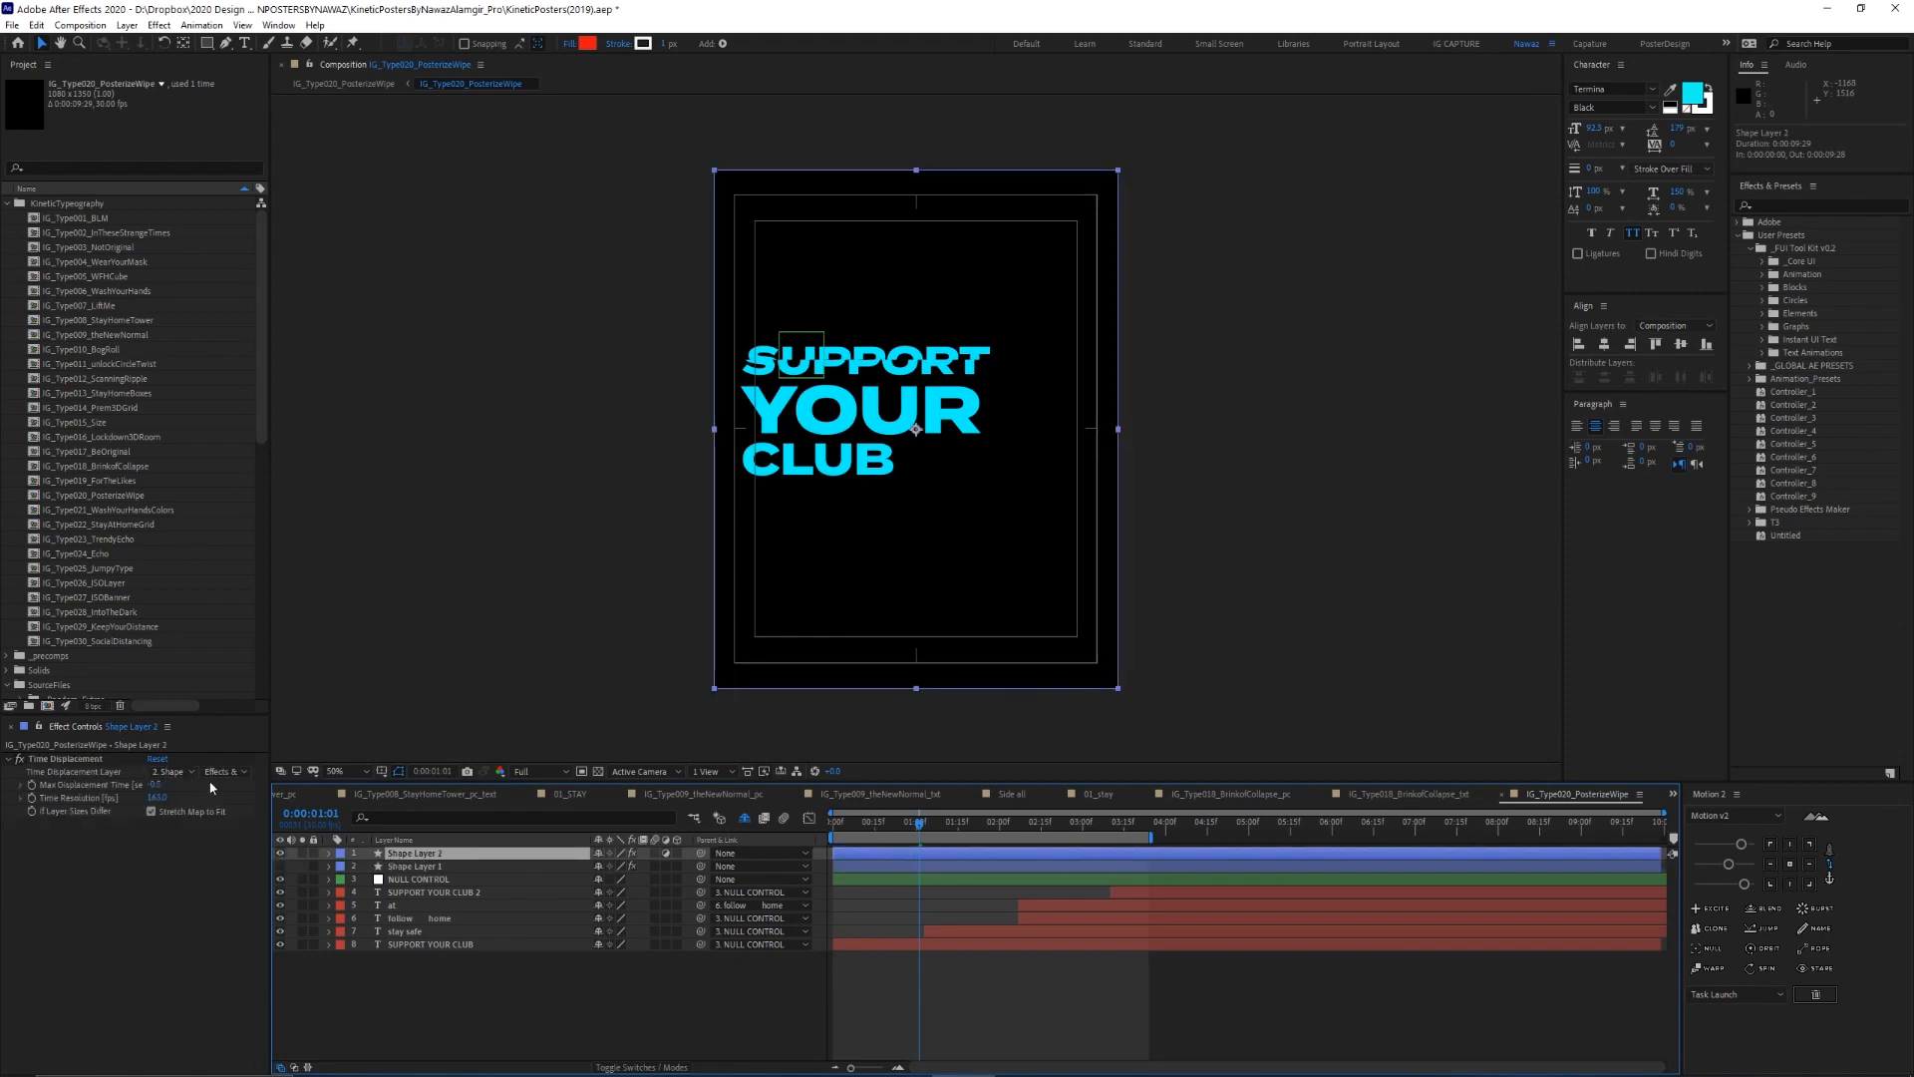
left_click(174, 771)
left_click(135, 775)
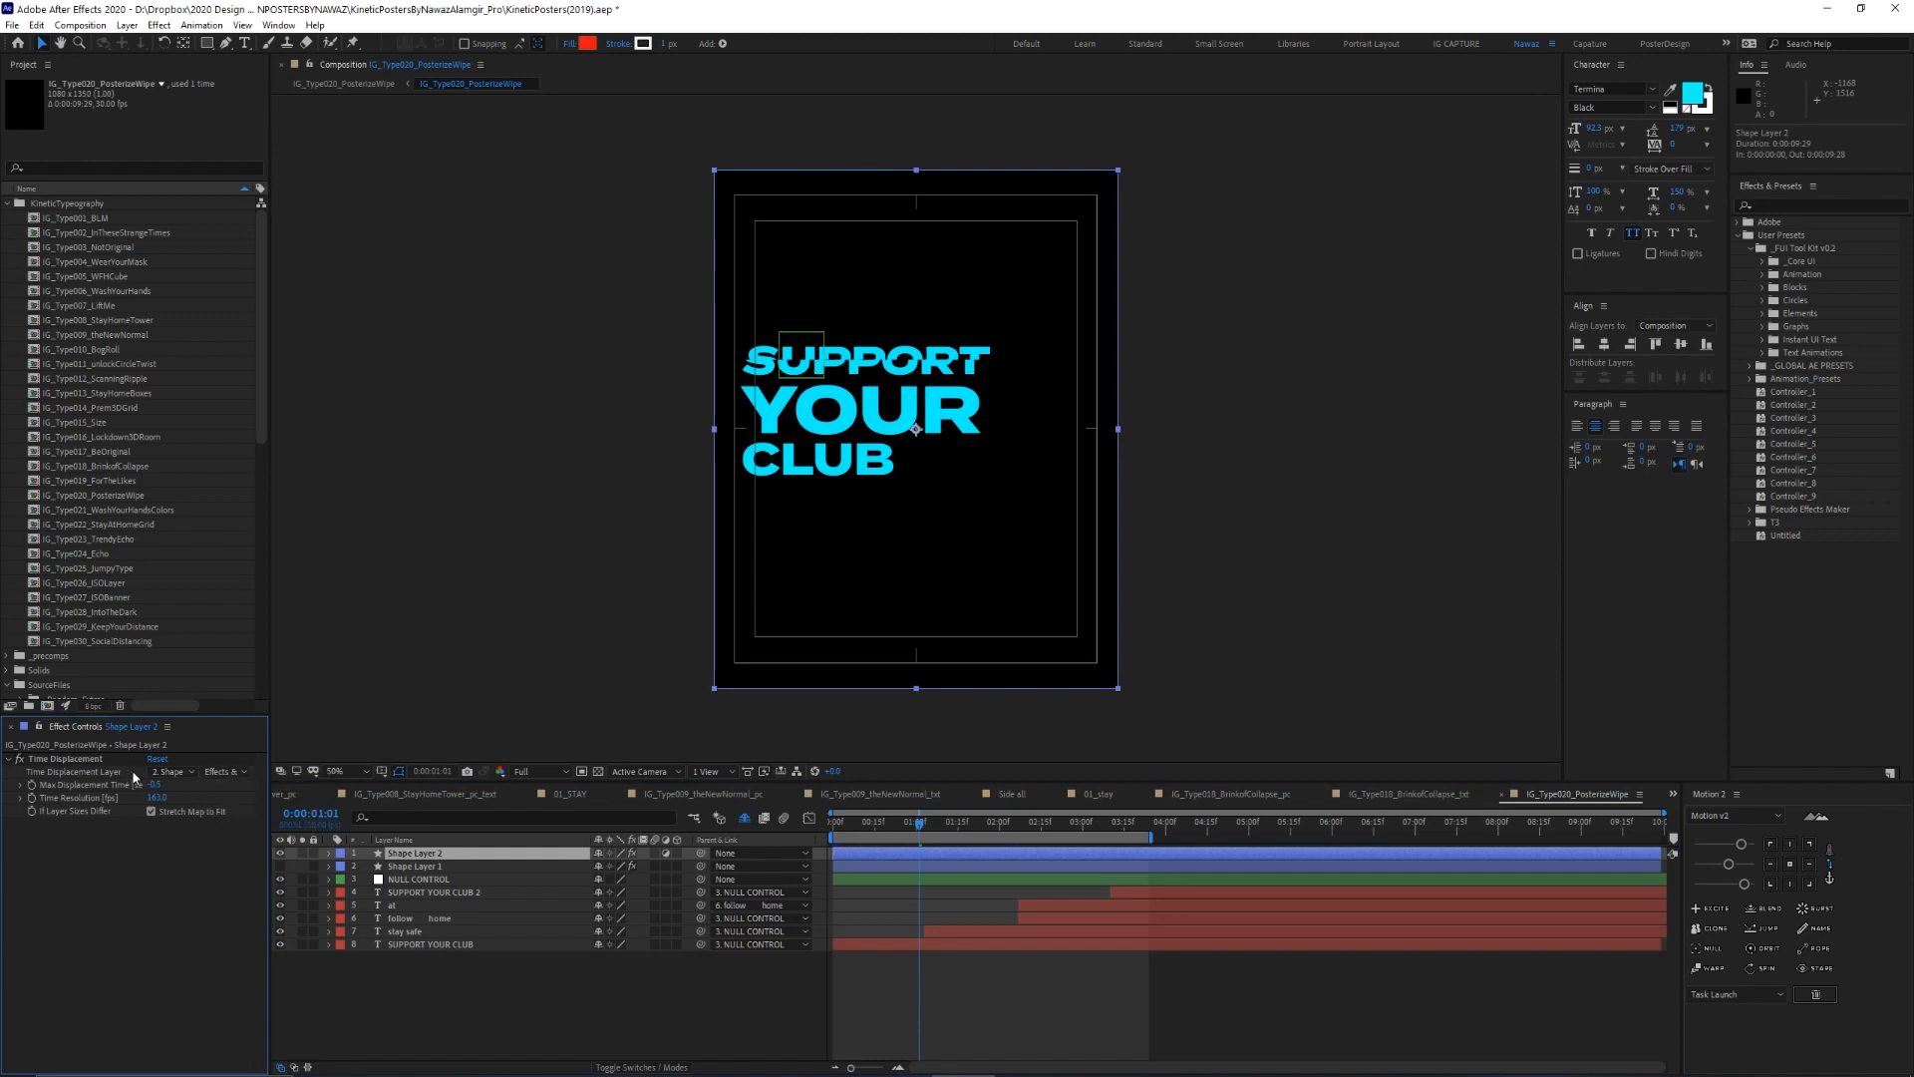
Toggle the visibility of Shape Layer 1 to compare its gradient map with the Time Displacement settings of Shape Layer 2
left_click(417, 866)
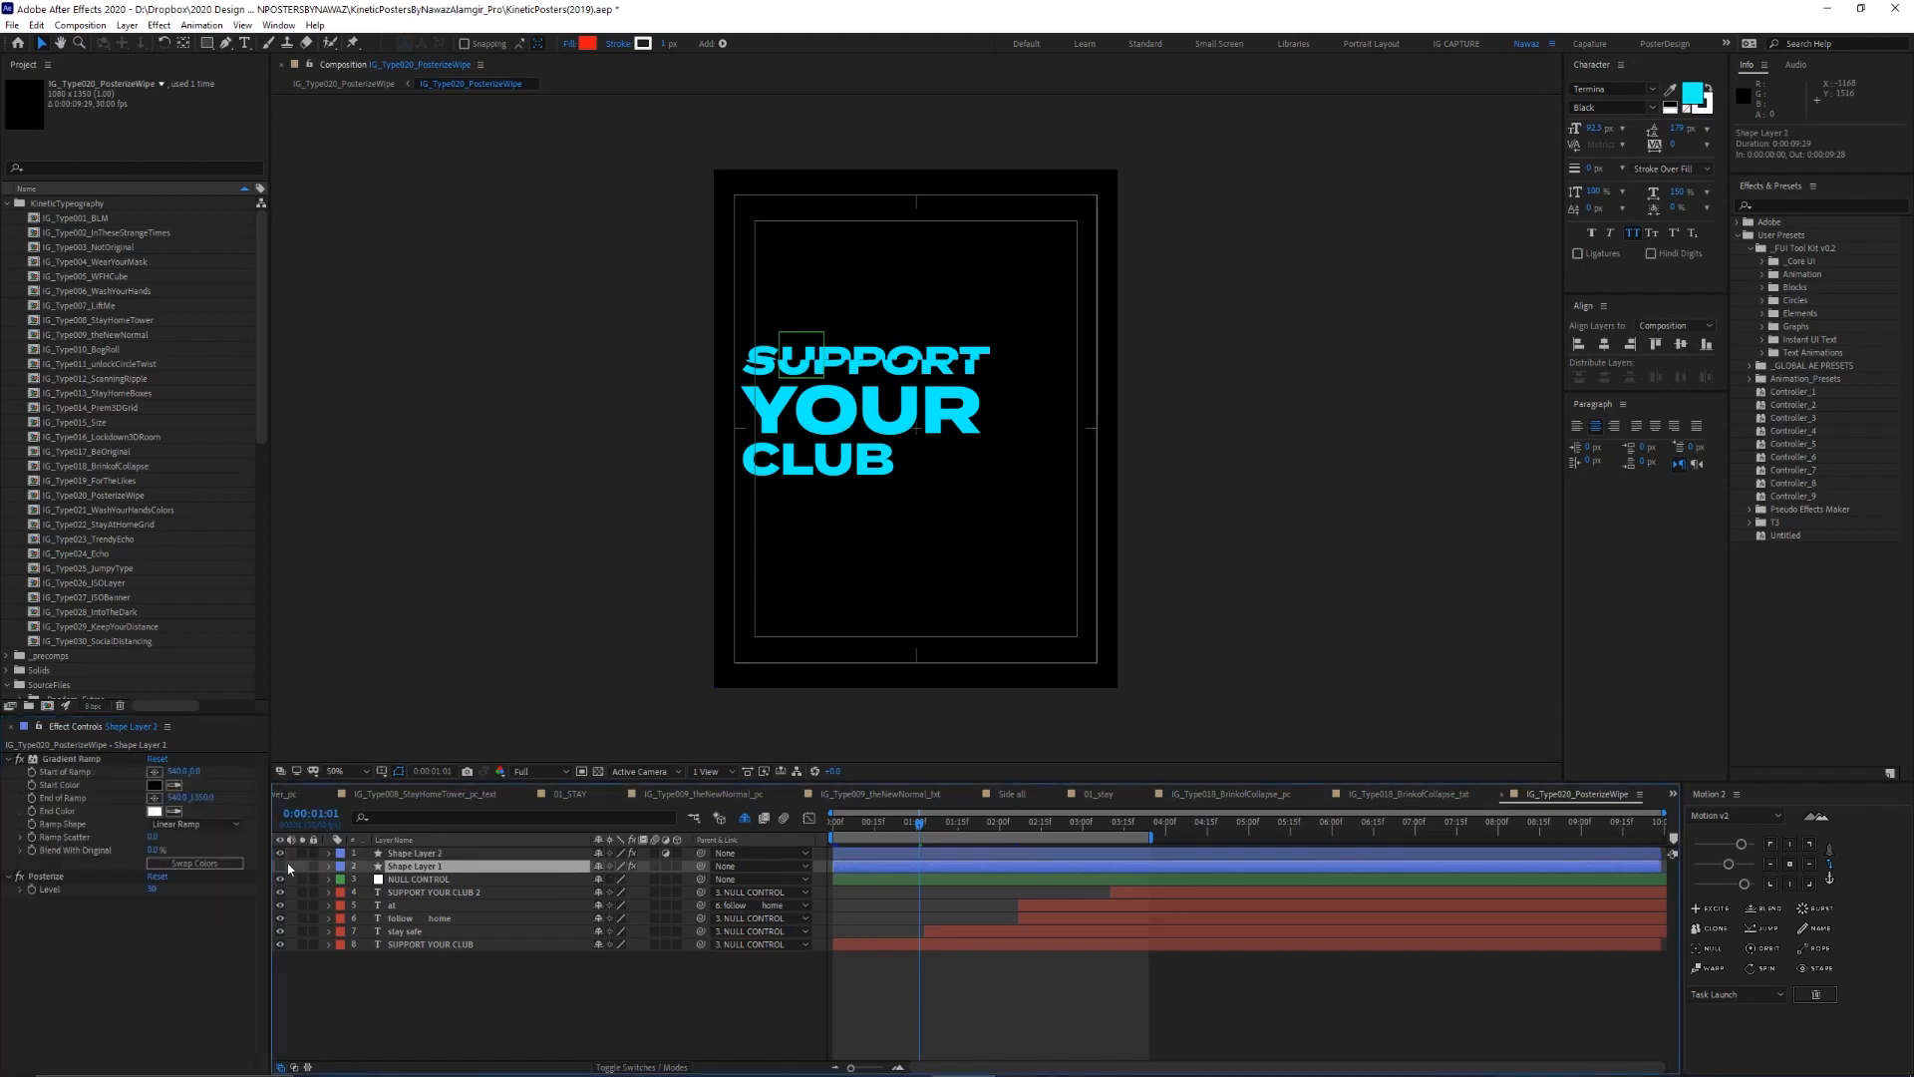
left_click(284, 866)
left_click(285, 866)
key("ctrl+Up")
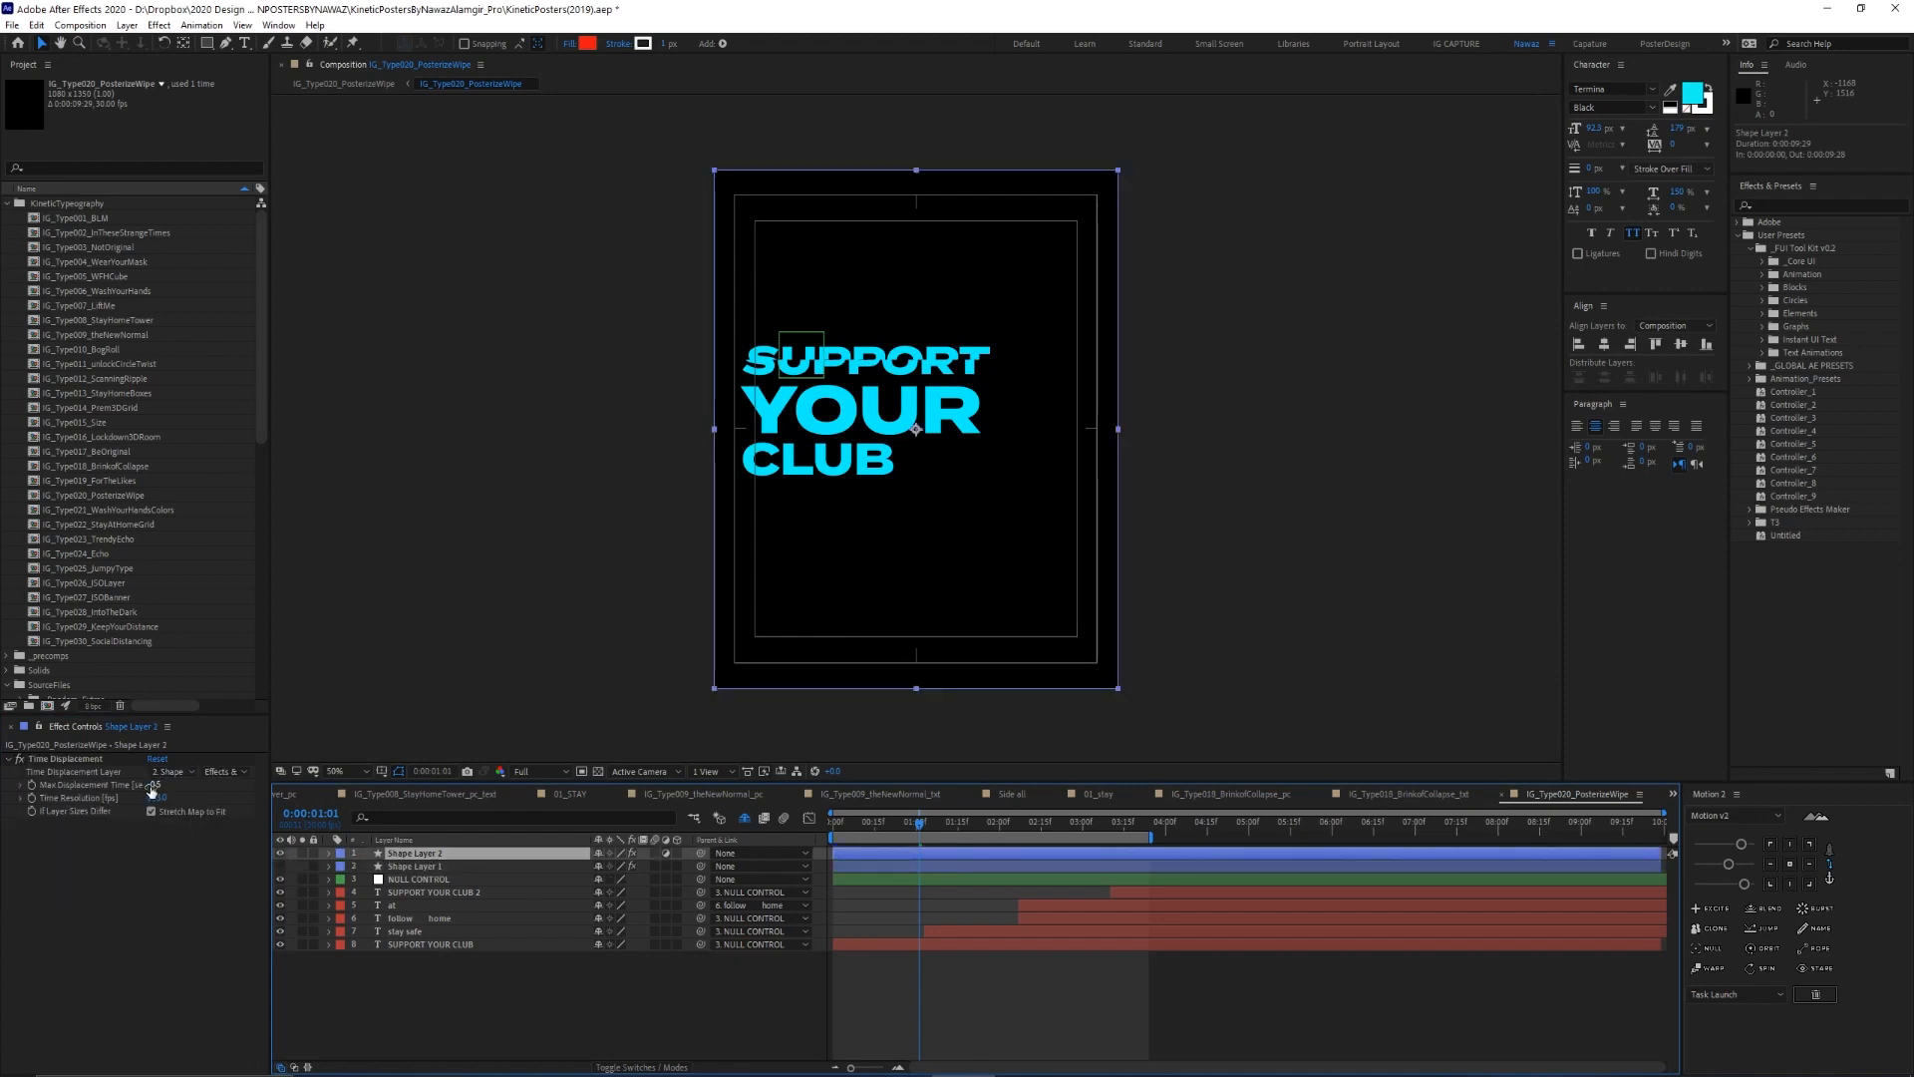
left_click(284, 867)
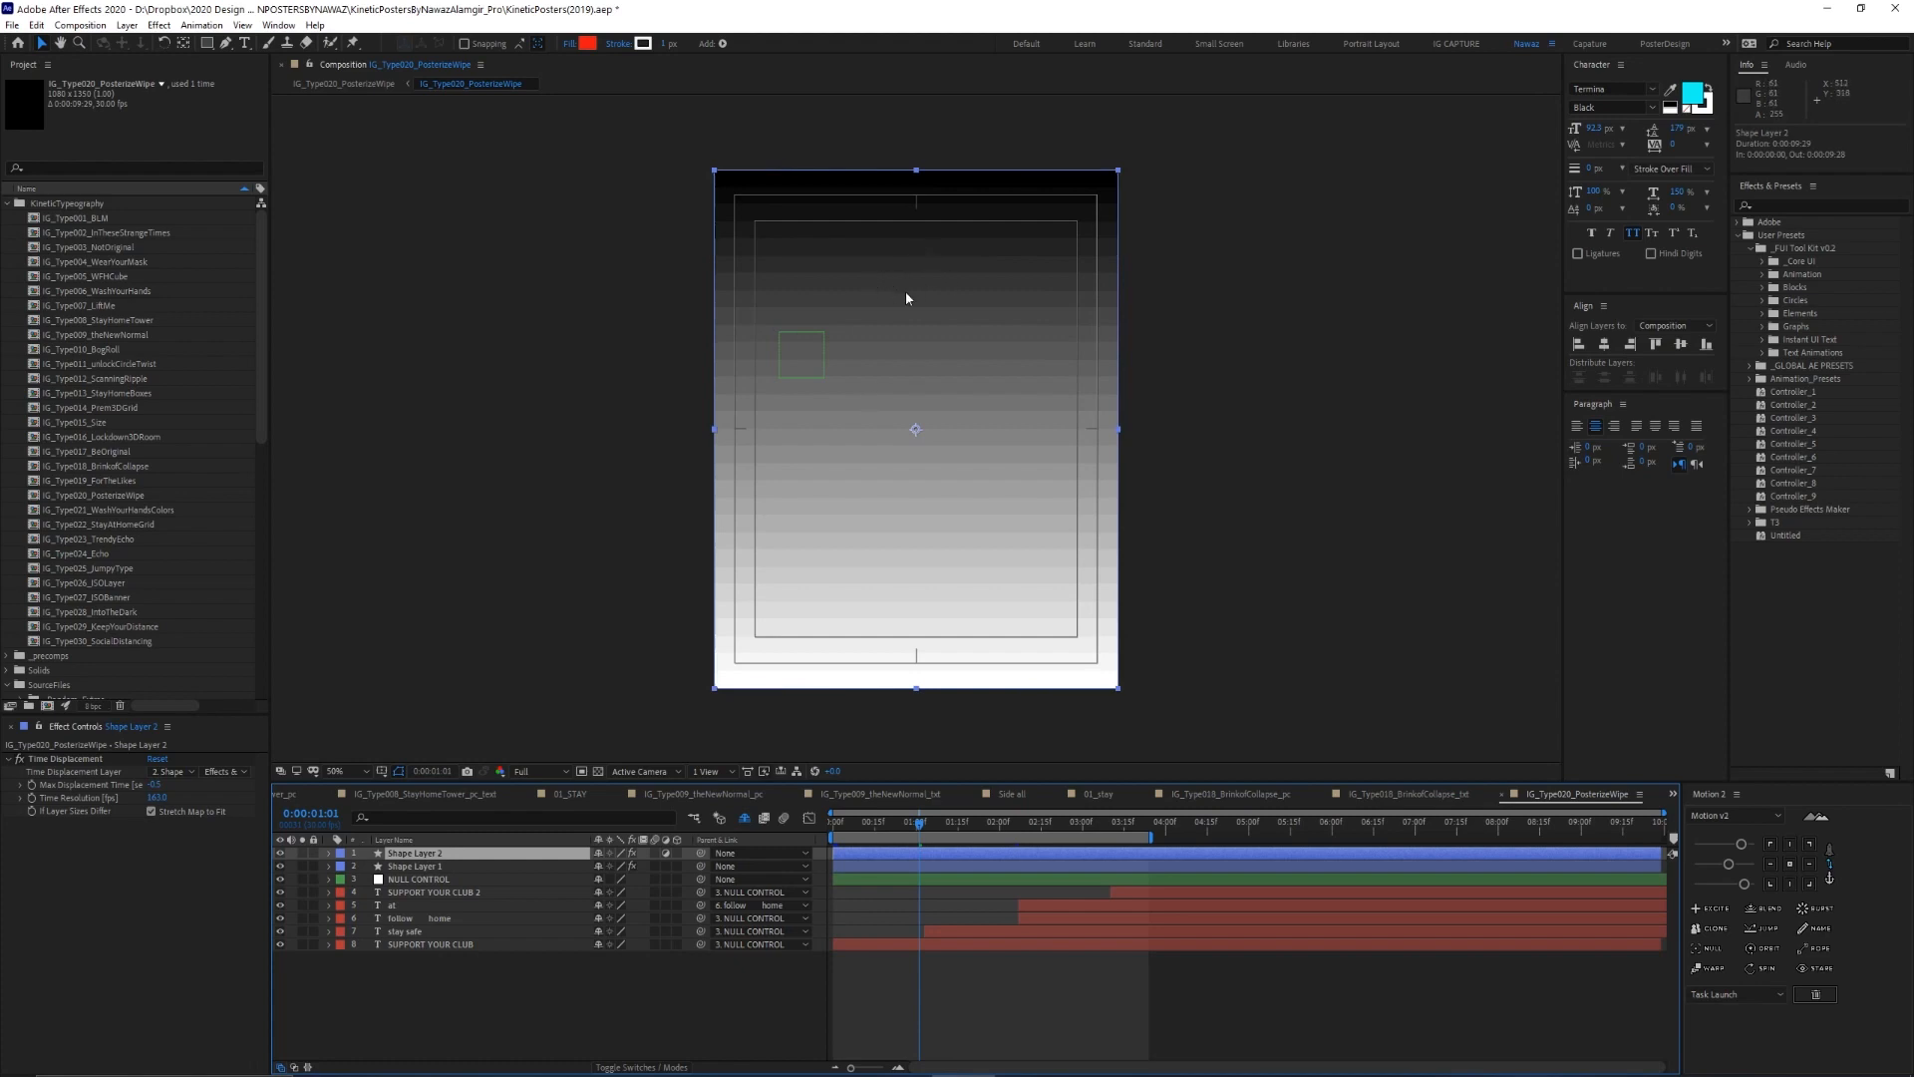
Hide Shape Layer 1, select it to show its effects, and scrub the wipe animation to 0:00:00:10
left_click(280, 854)
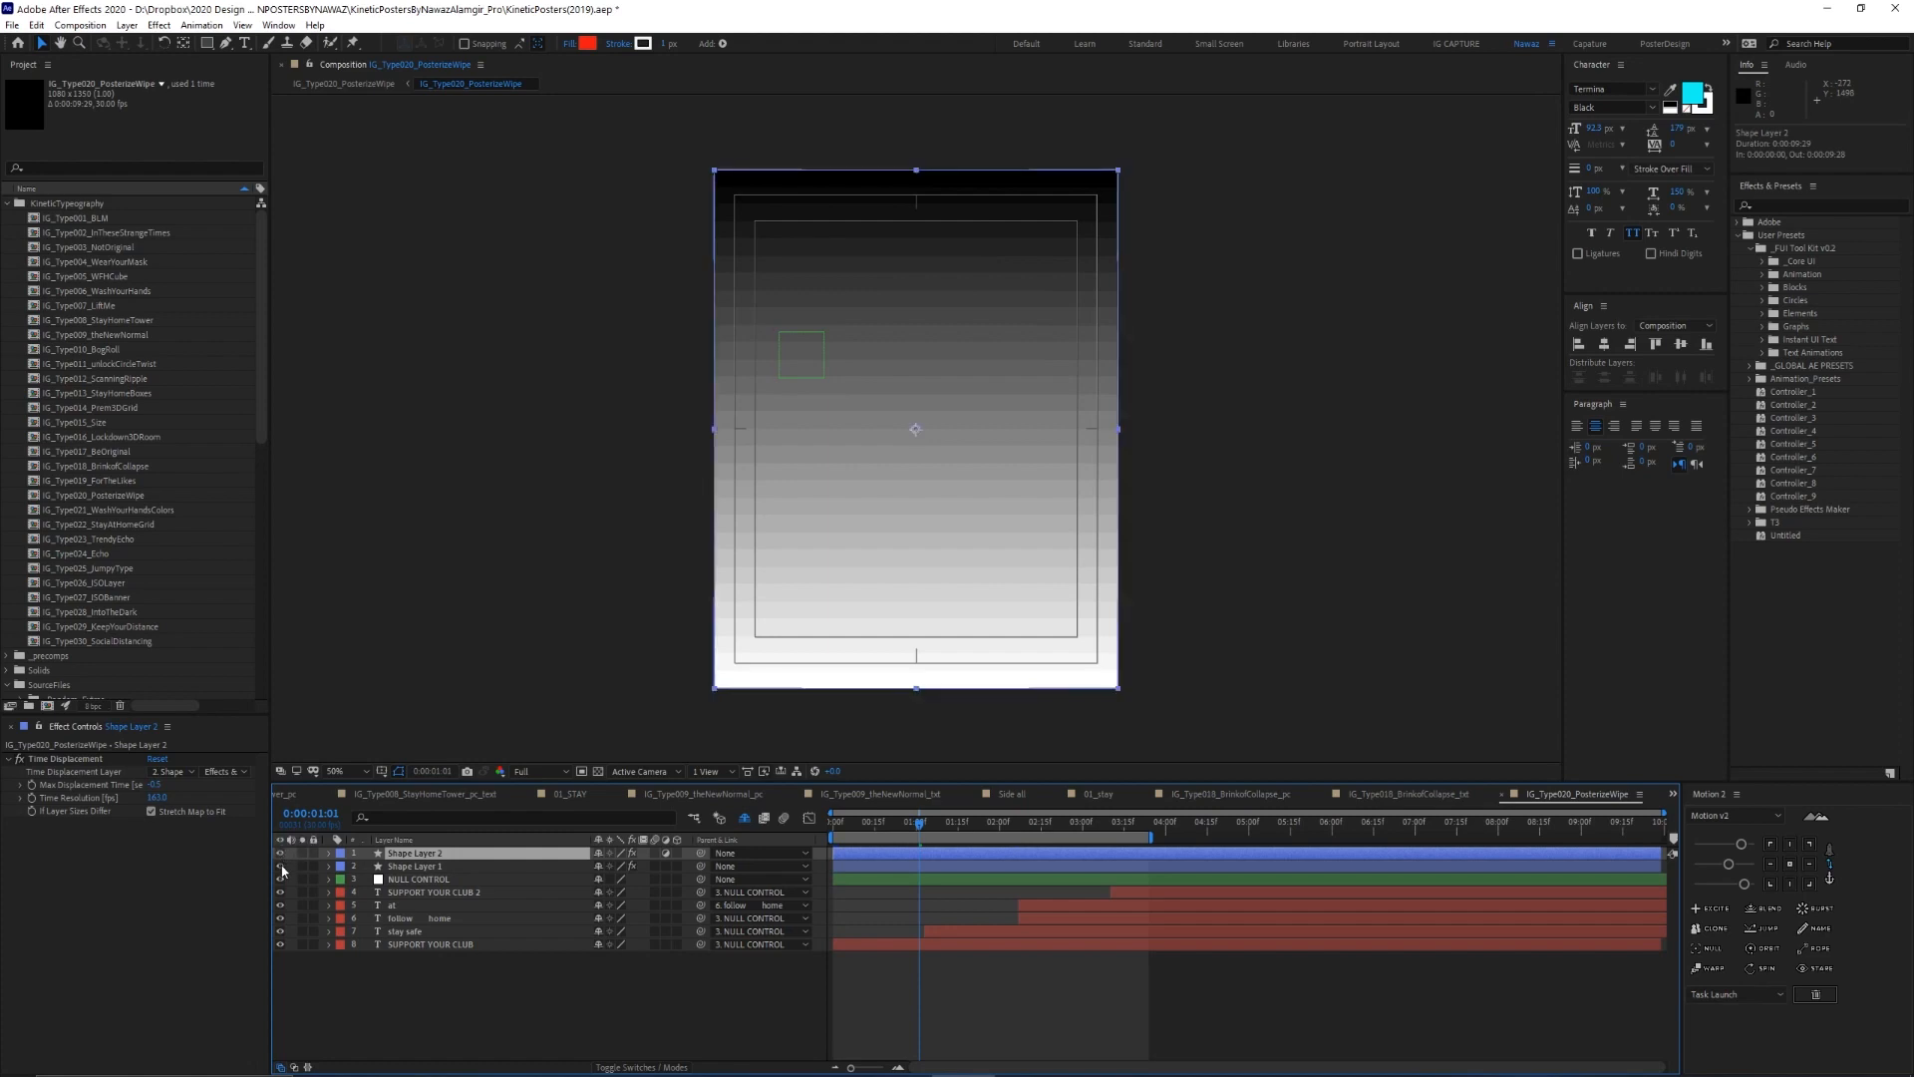
left_click(279, 865)
left_click(396, 867)
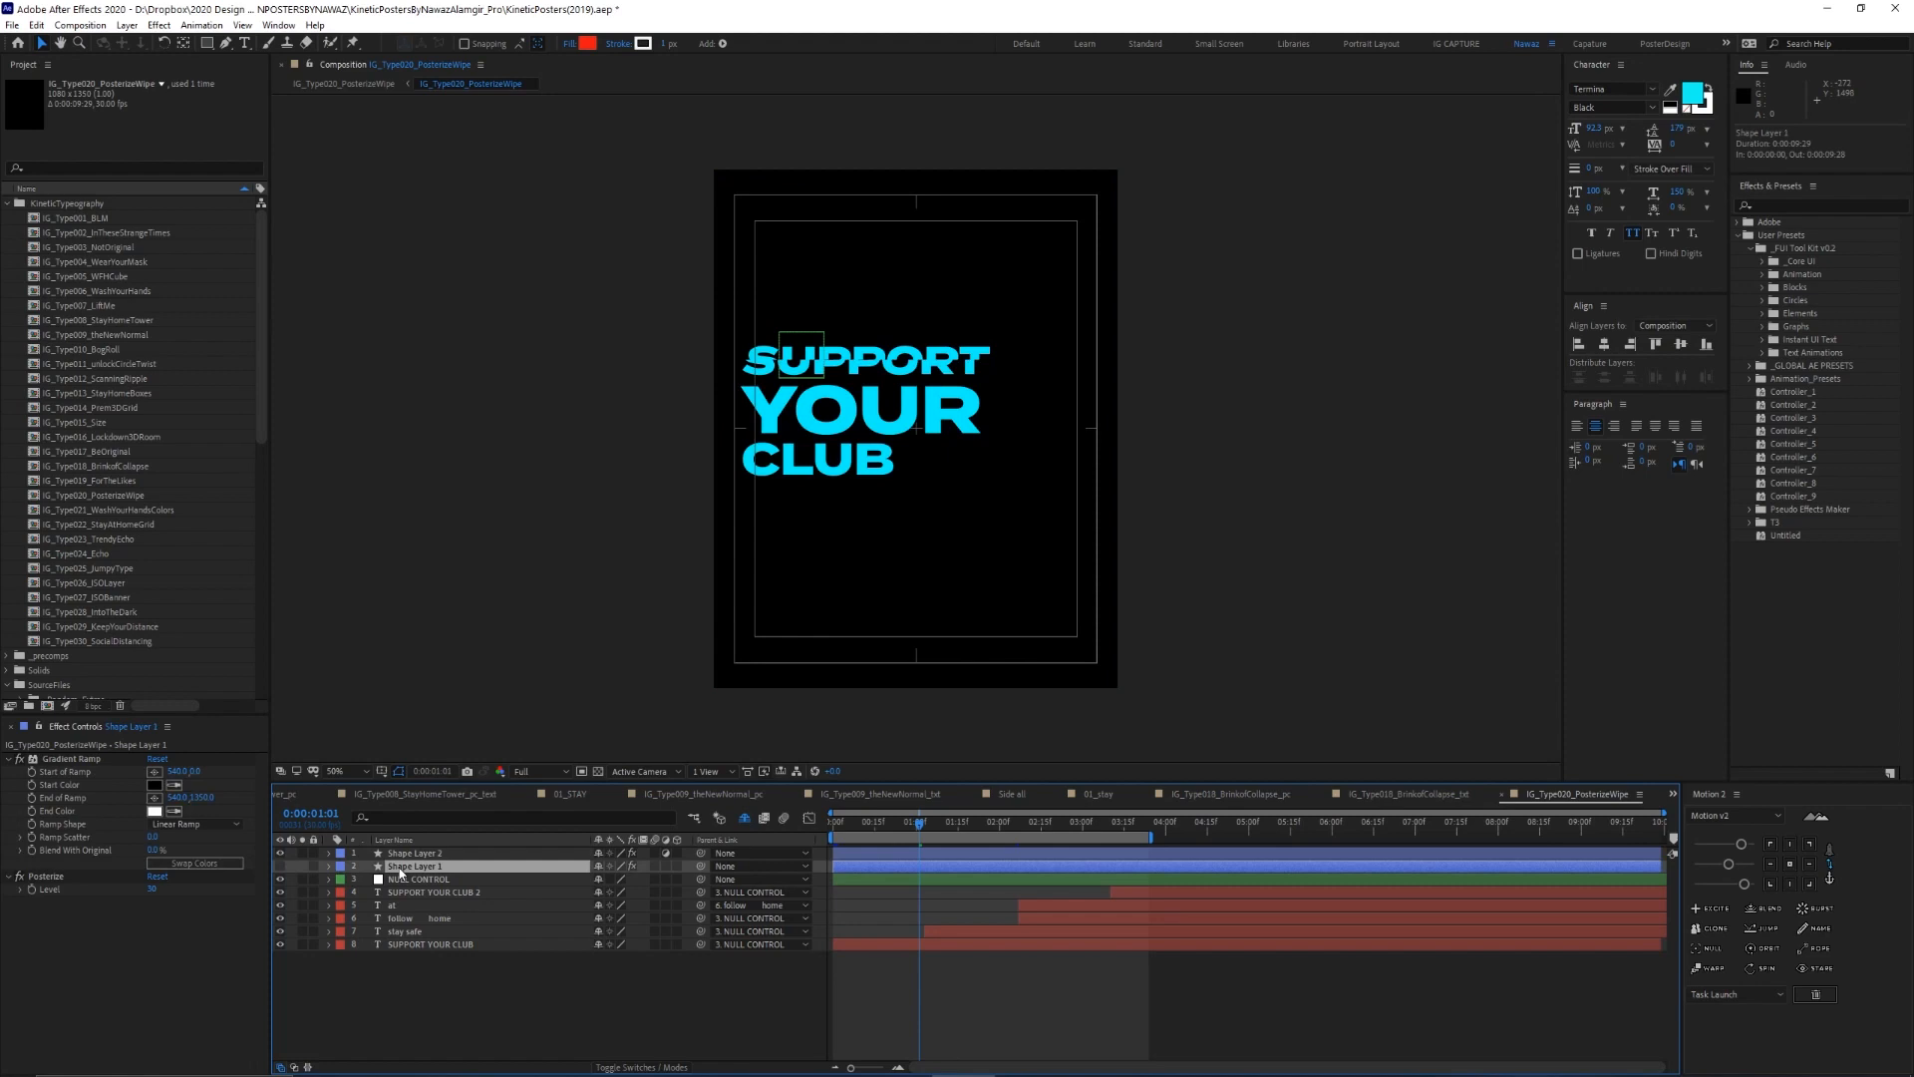
key("space")
left_click_drag(837, 823, 862, 831)
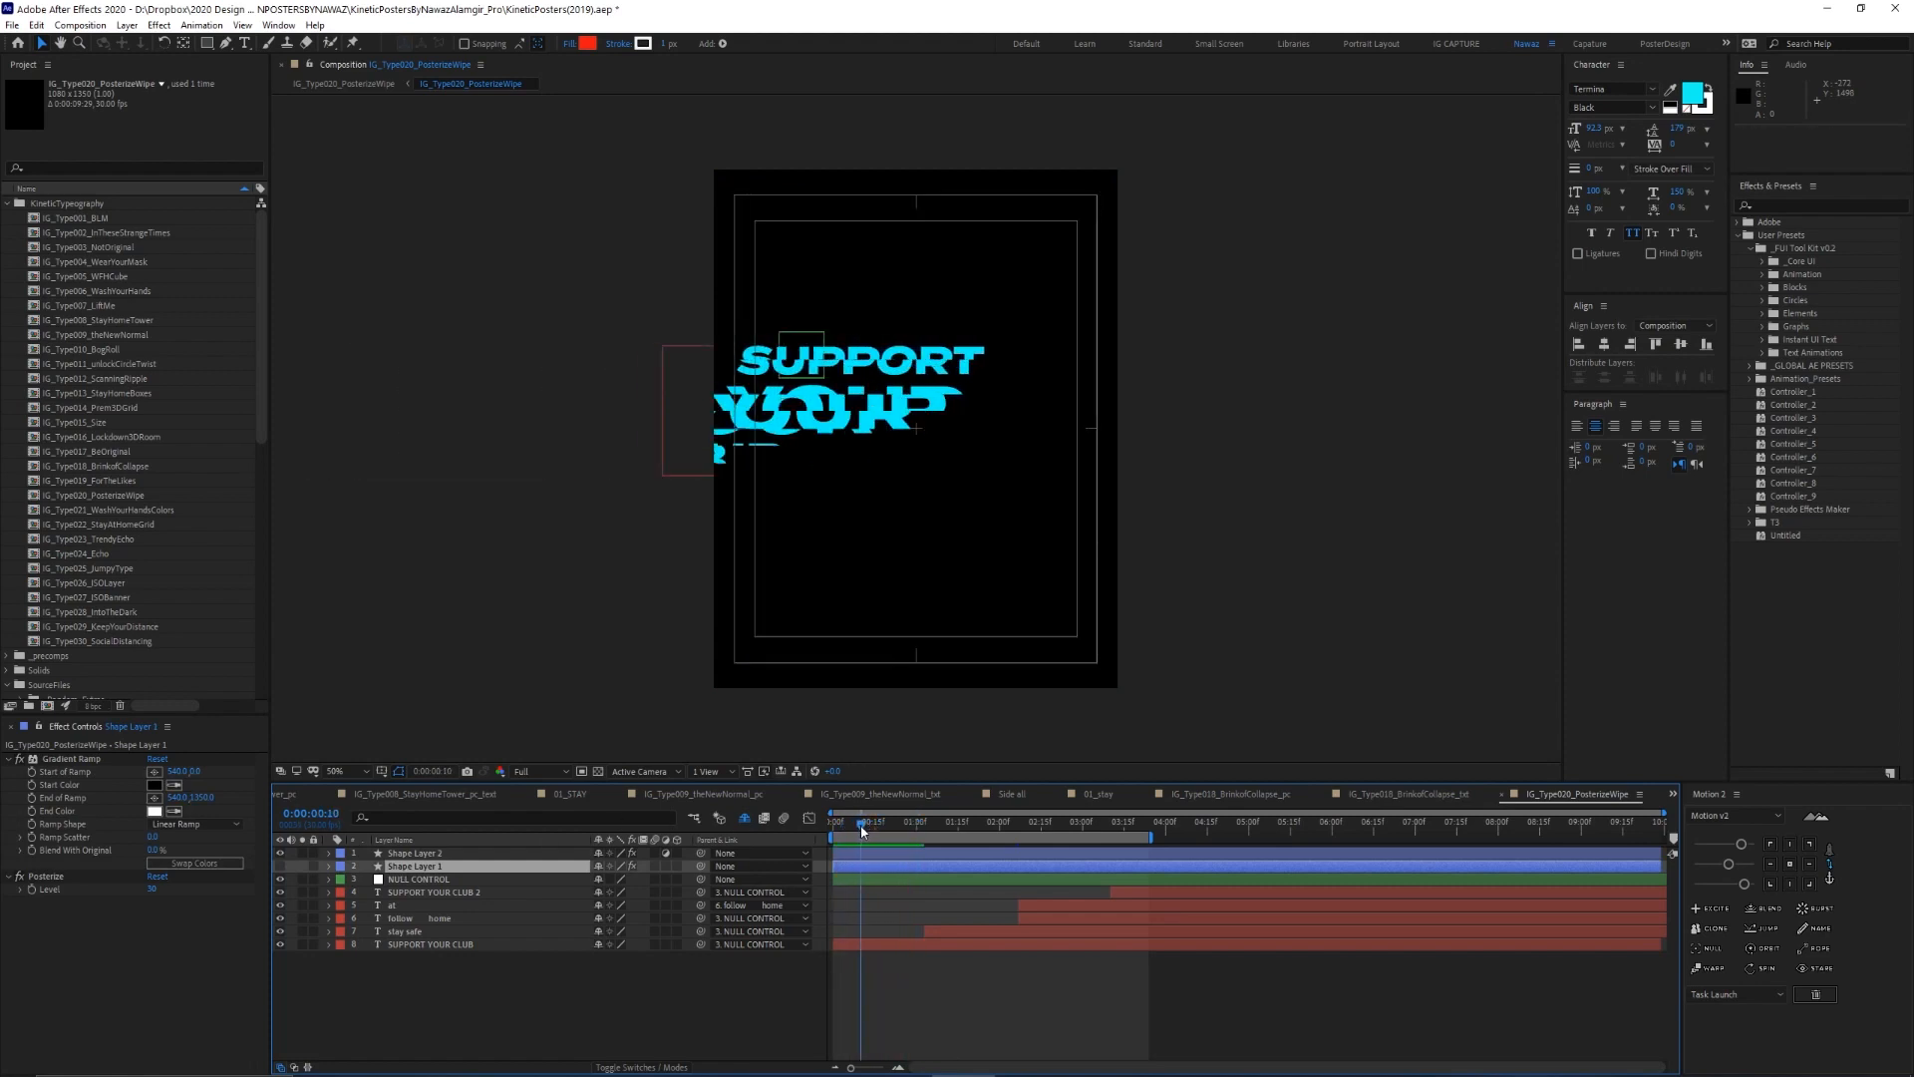
Set the Posterize level of Shape Layer 1 to 150 and preview the wipe
left_click(154, 890)
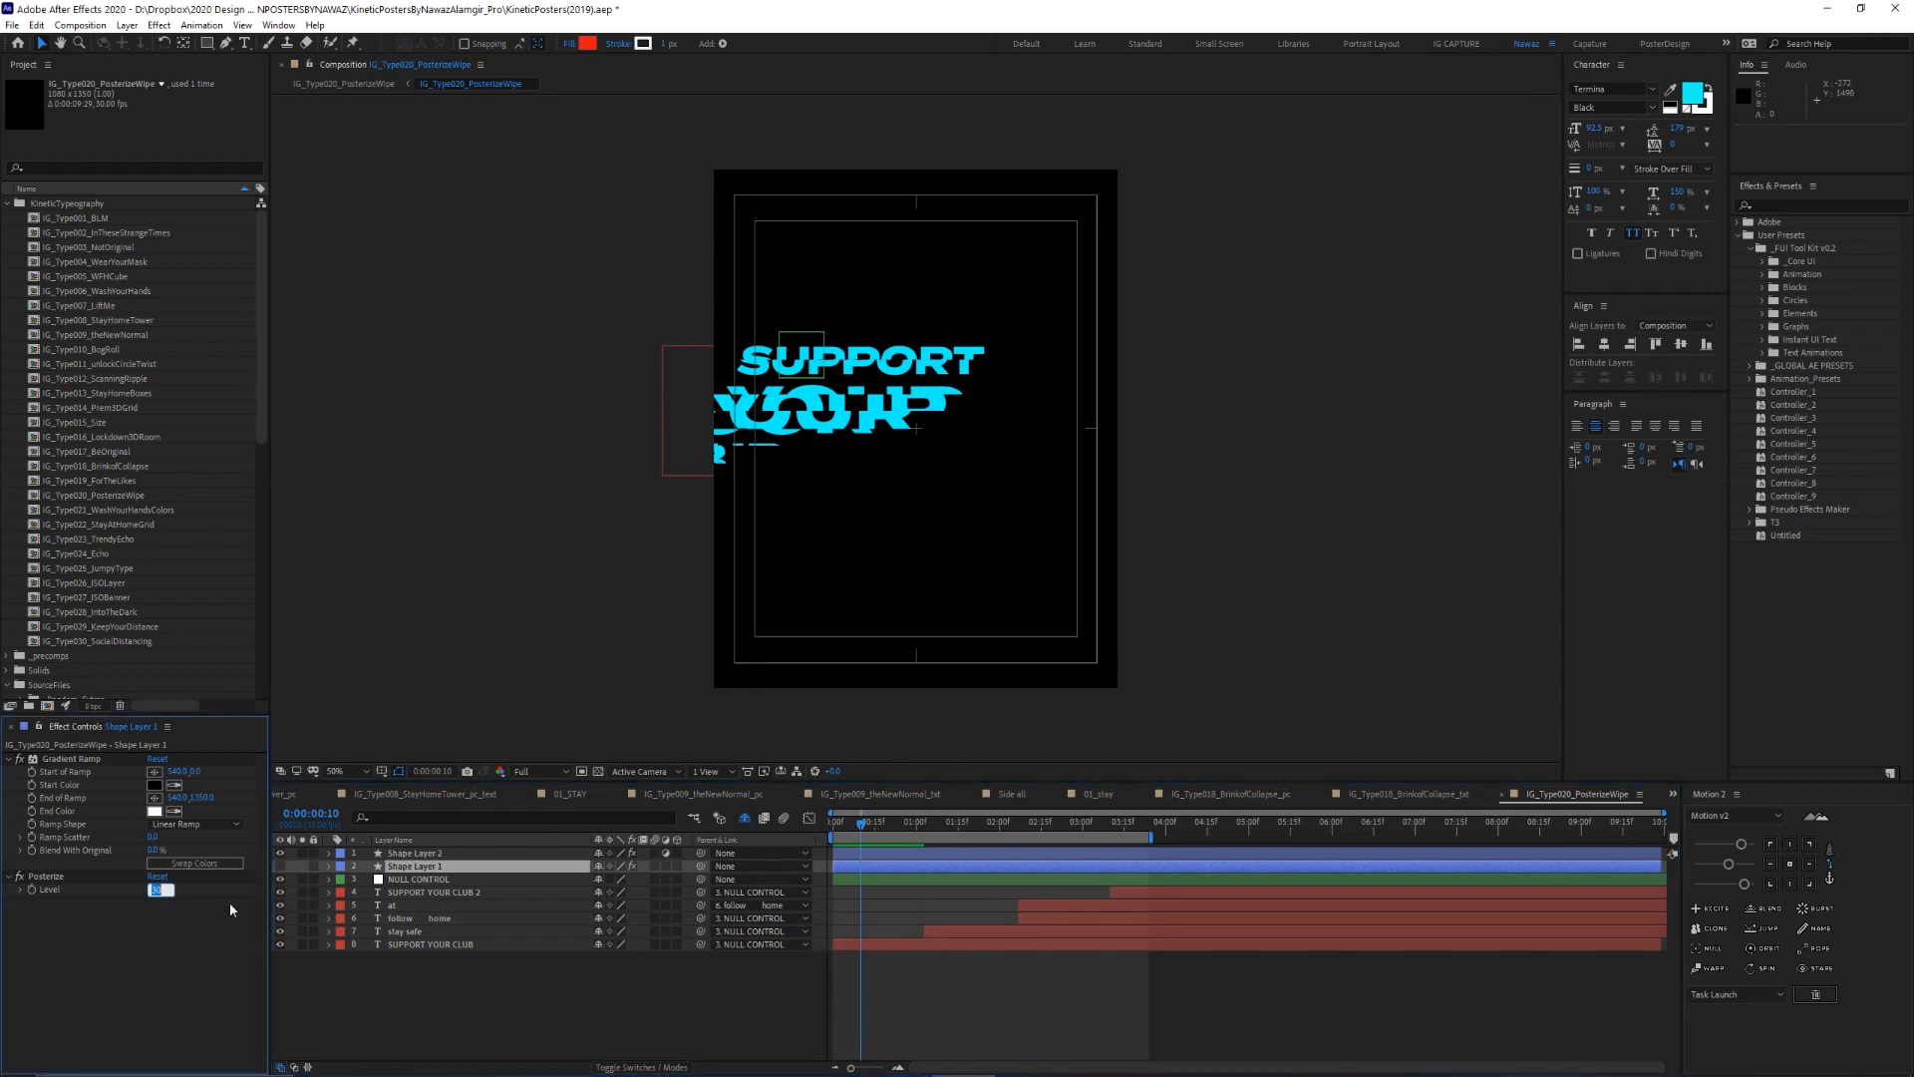
type("150")
key("Return")
key("space")
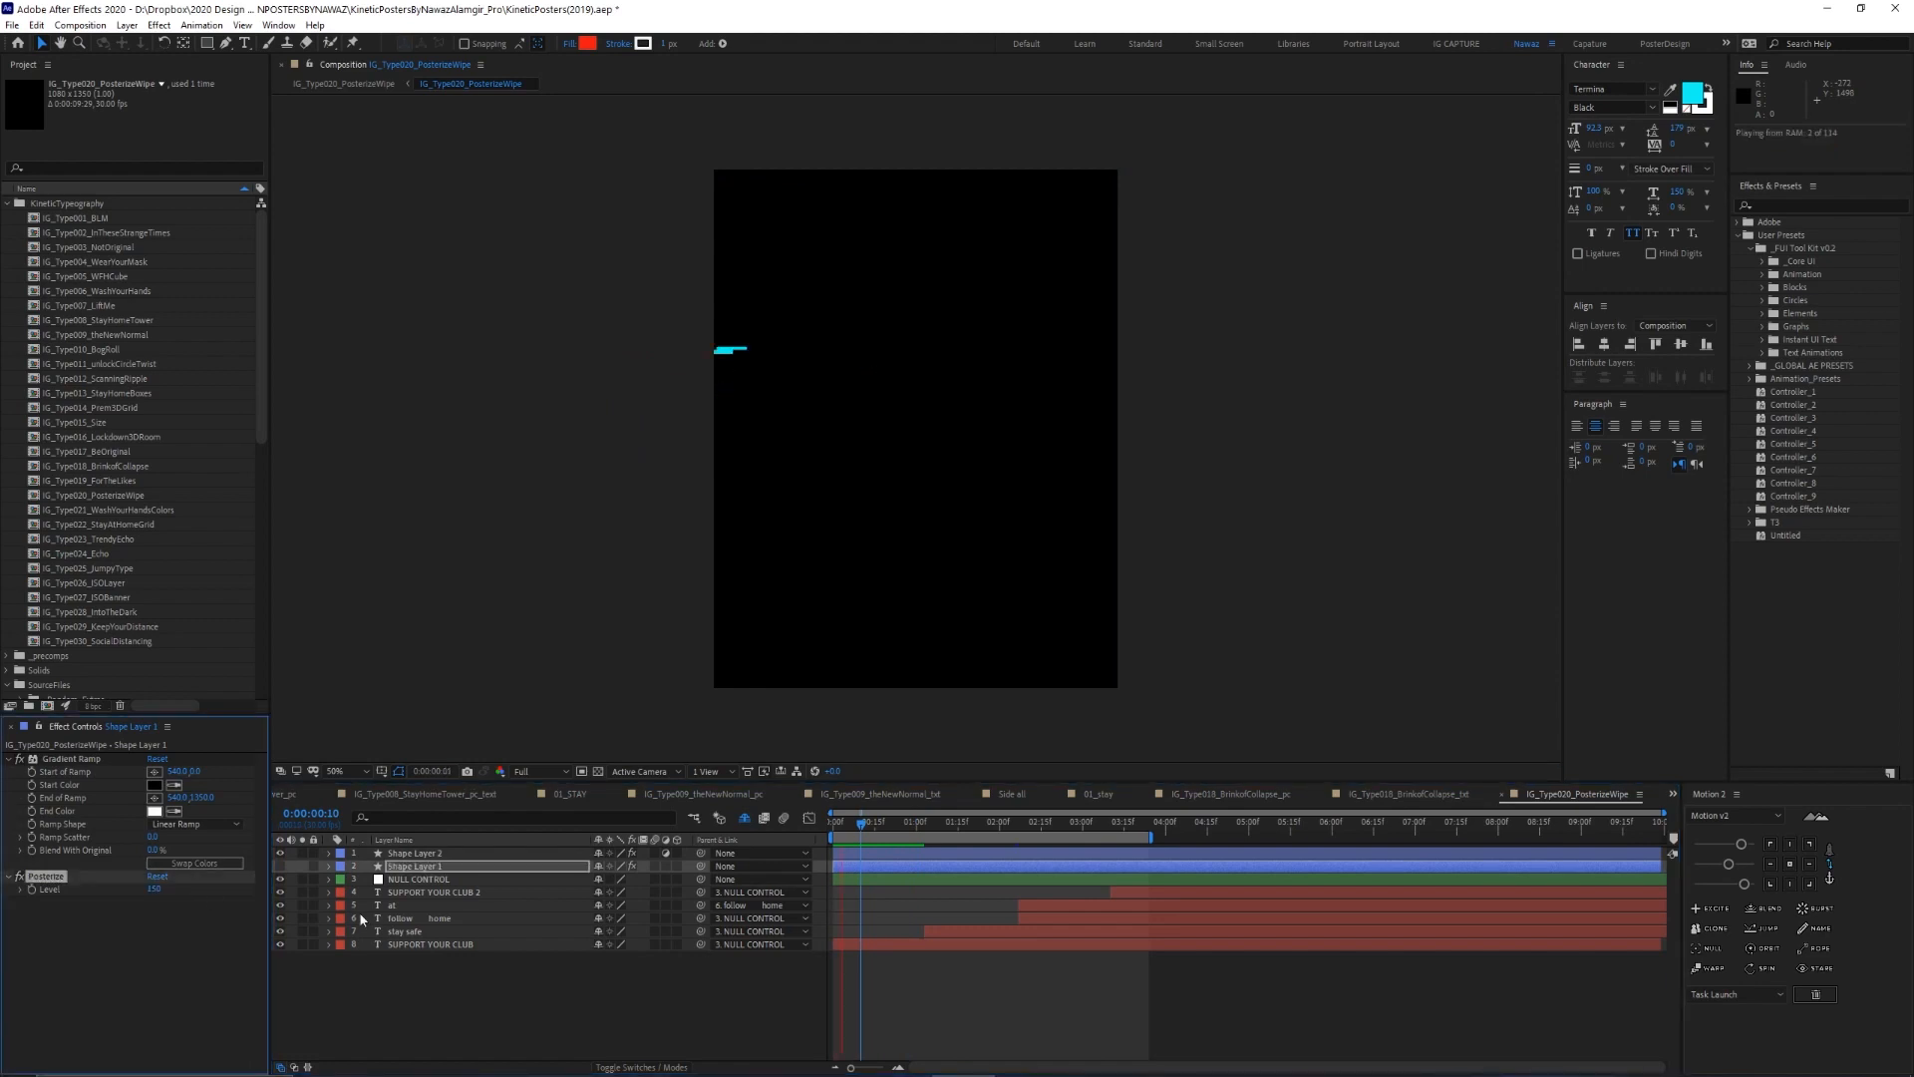
key("space")
Set the Posterize level of Shape Layer 1 to 3 and preview the wipe
left_click(156, 890)
type("3")
key("Return")
key("space")
key("space")
Set the Posterize level of Shape Layer 1 to 5 and play back the animation
left_click(154, 888)
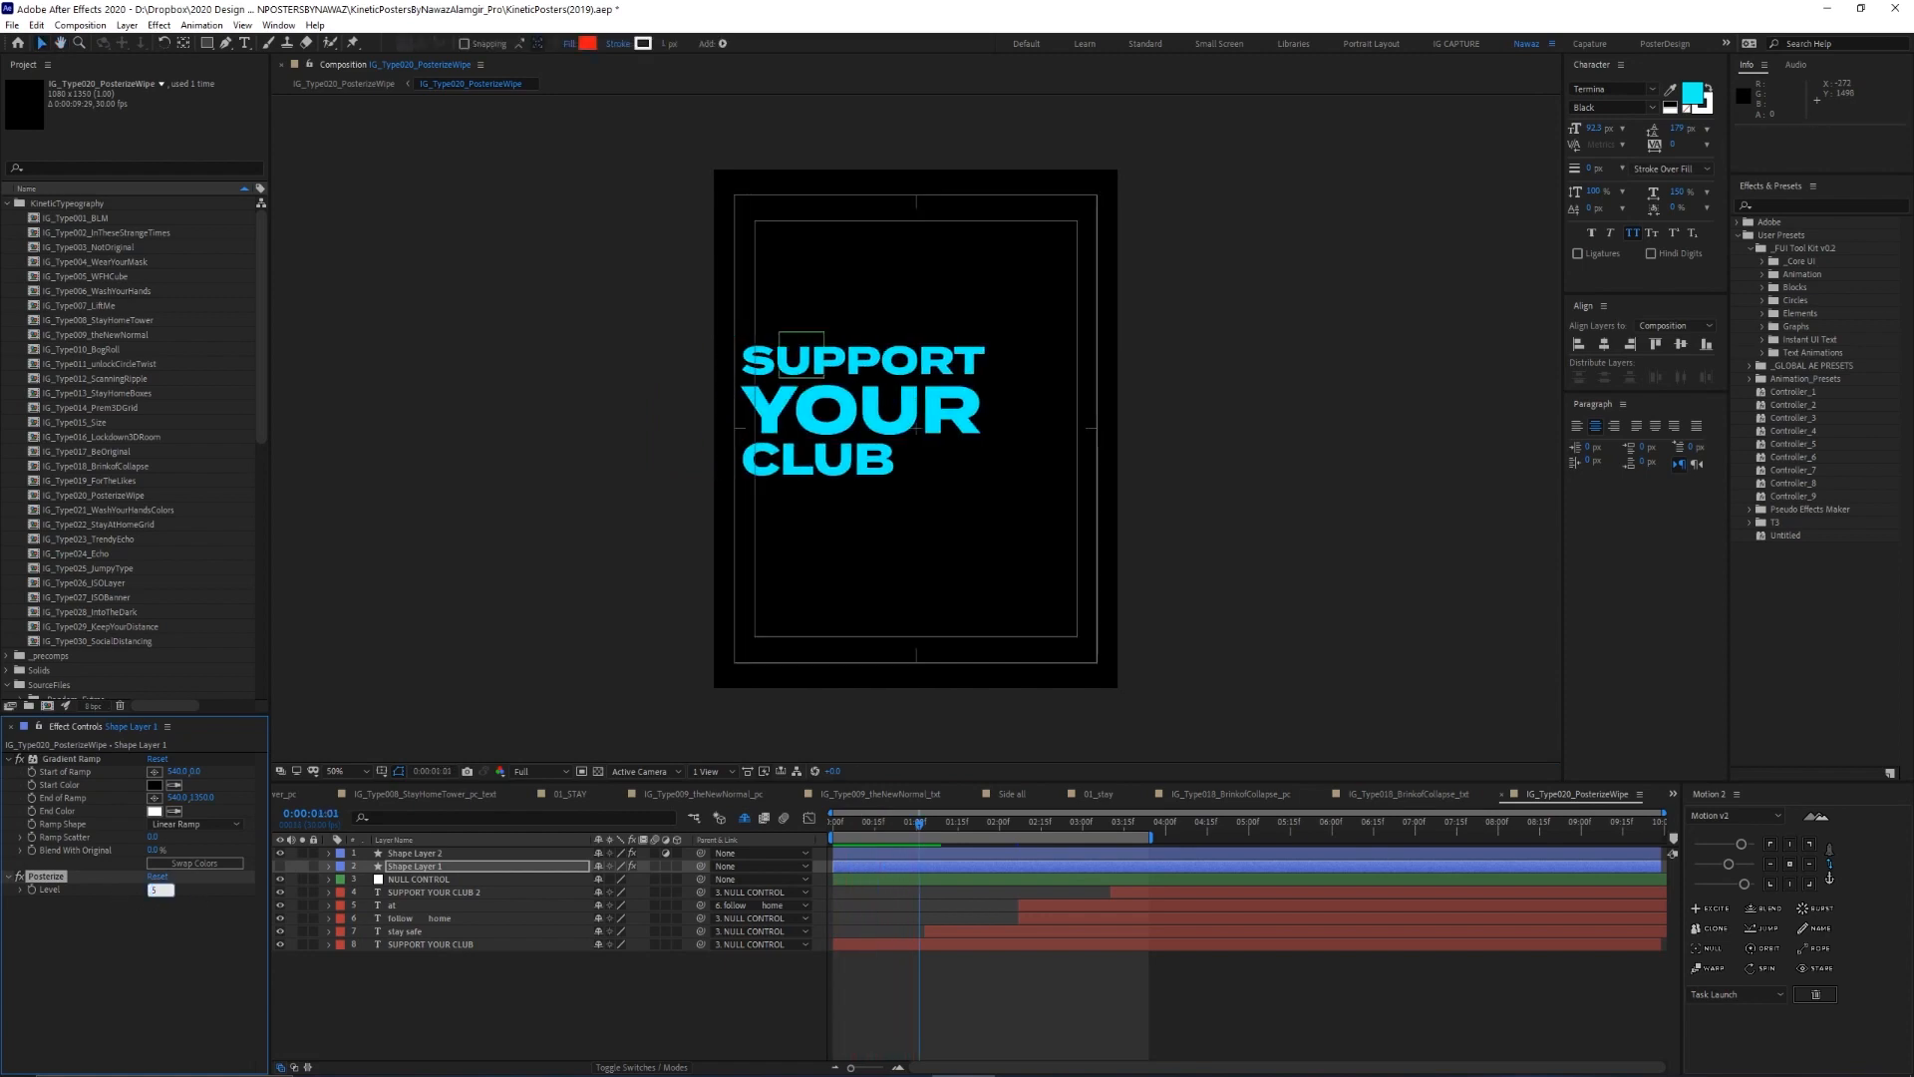
type("5")
key("Return")
key("space")
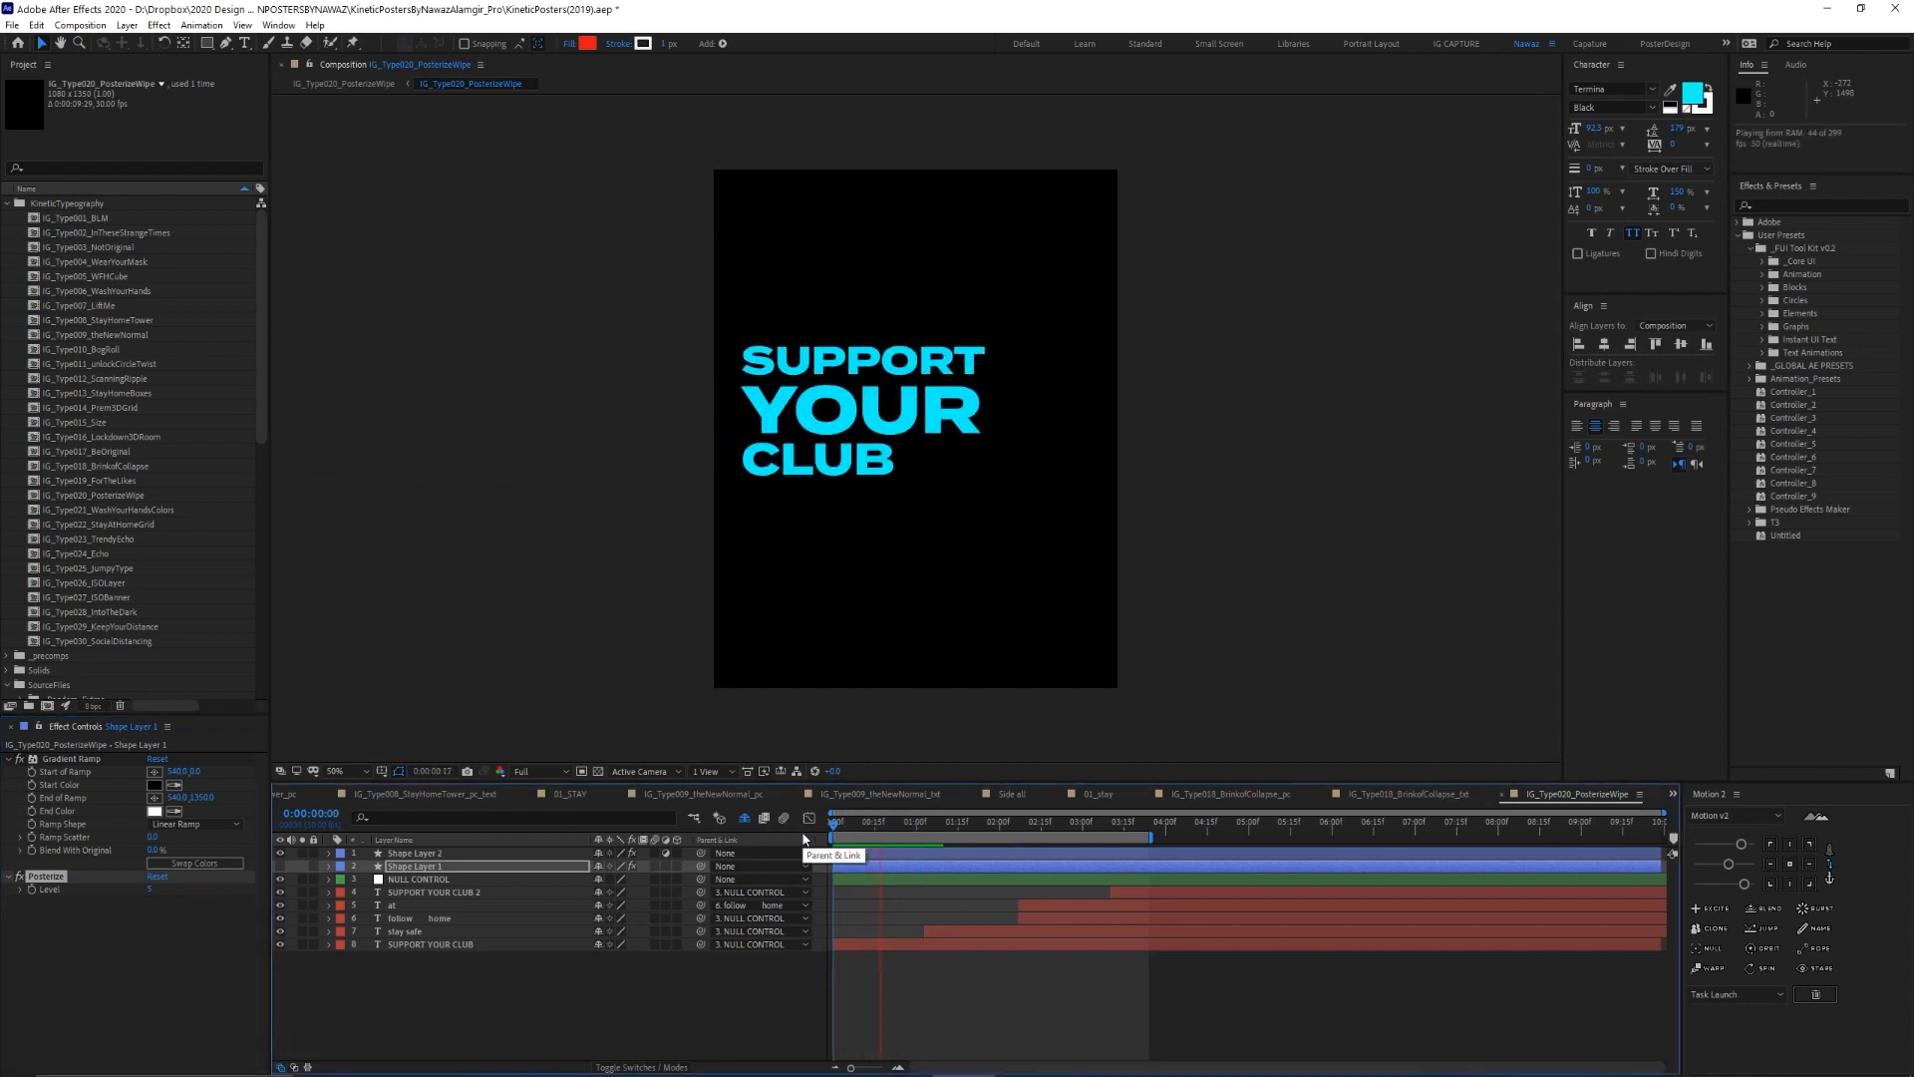
key("space")
Set the Posterize level of Shape Layer 1 to 75 and play back the animation
left_click(153, 890)
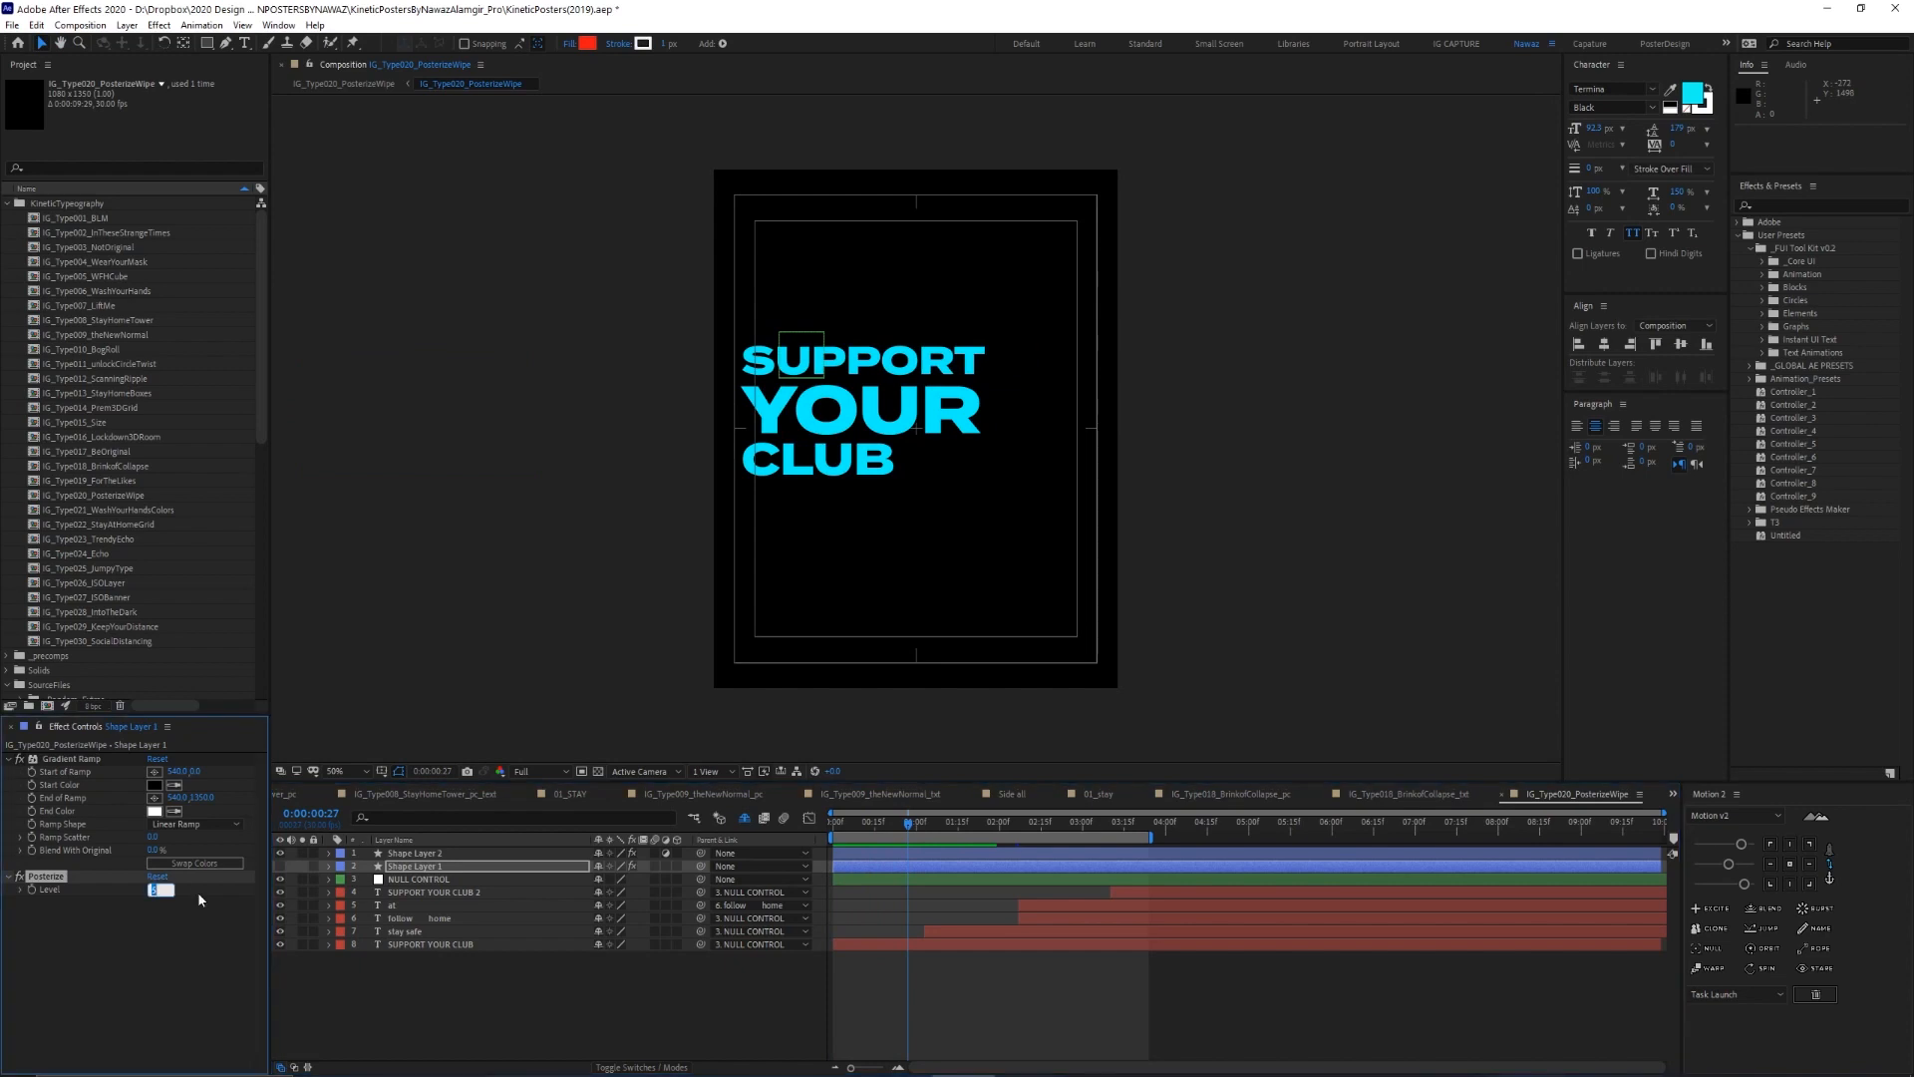
type("75")
key("Return")
key("space")
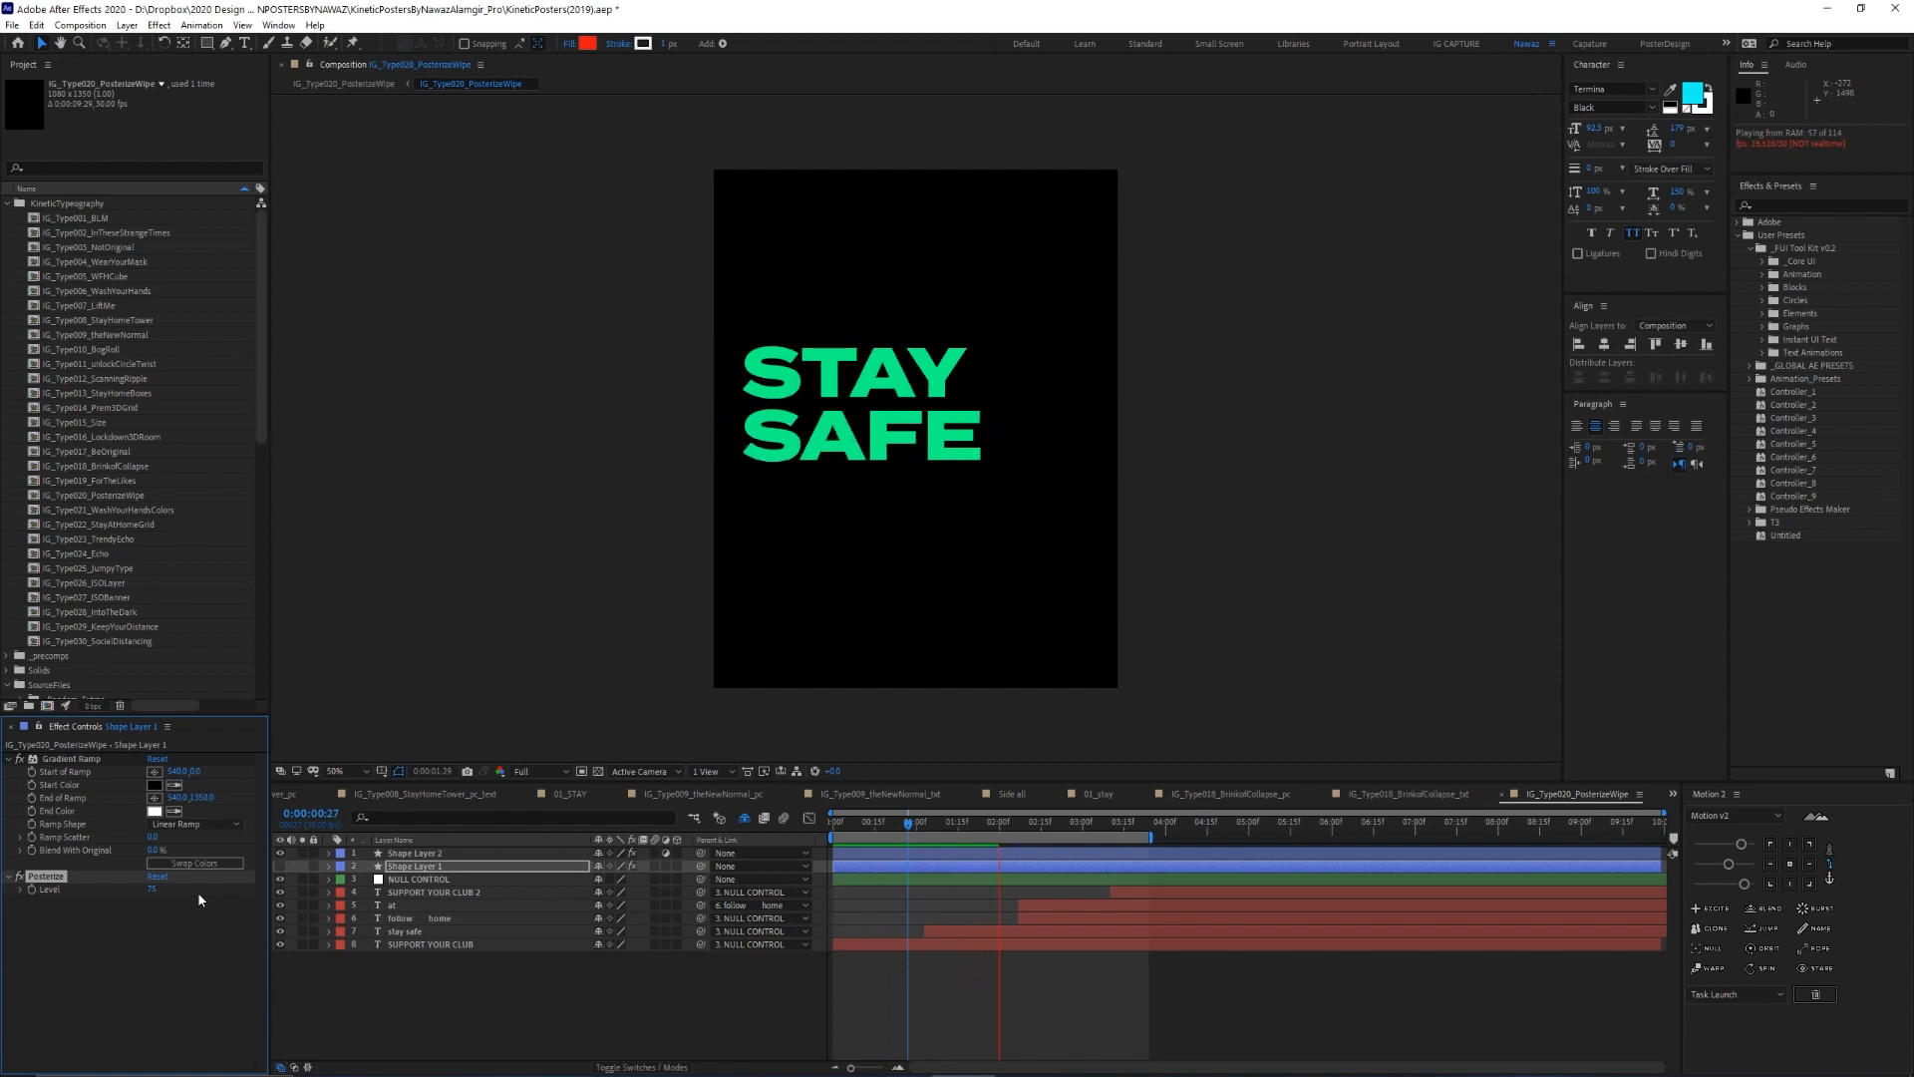
key("space")
Scrub to 0:00:01:10, shift the stay safe text layer slightly earlier in time, and preview the transition
left_click(893, 827)
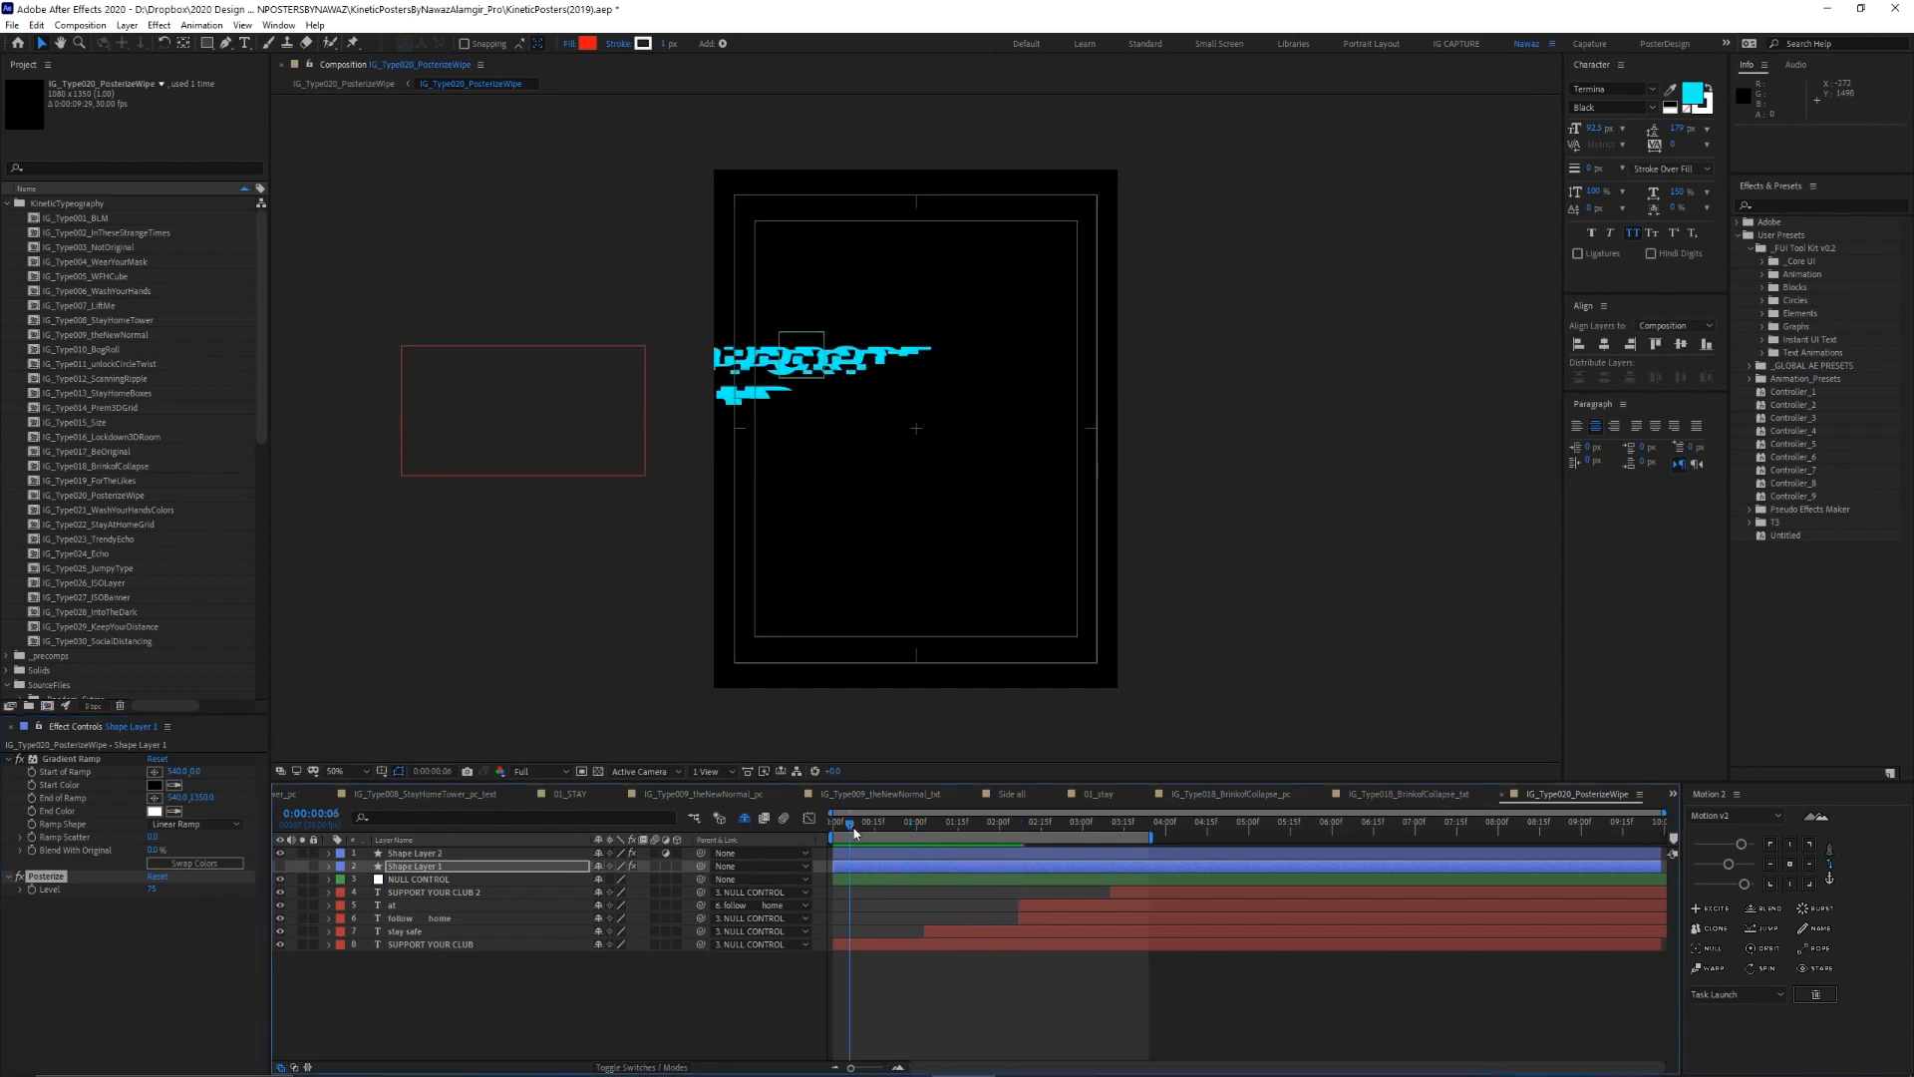
left_click_drag(893, 829, 944, 831)
left_click_drag(988, 929, 989, 920)
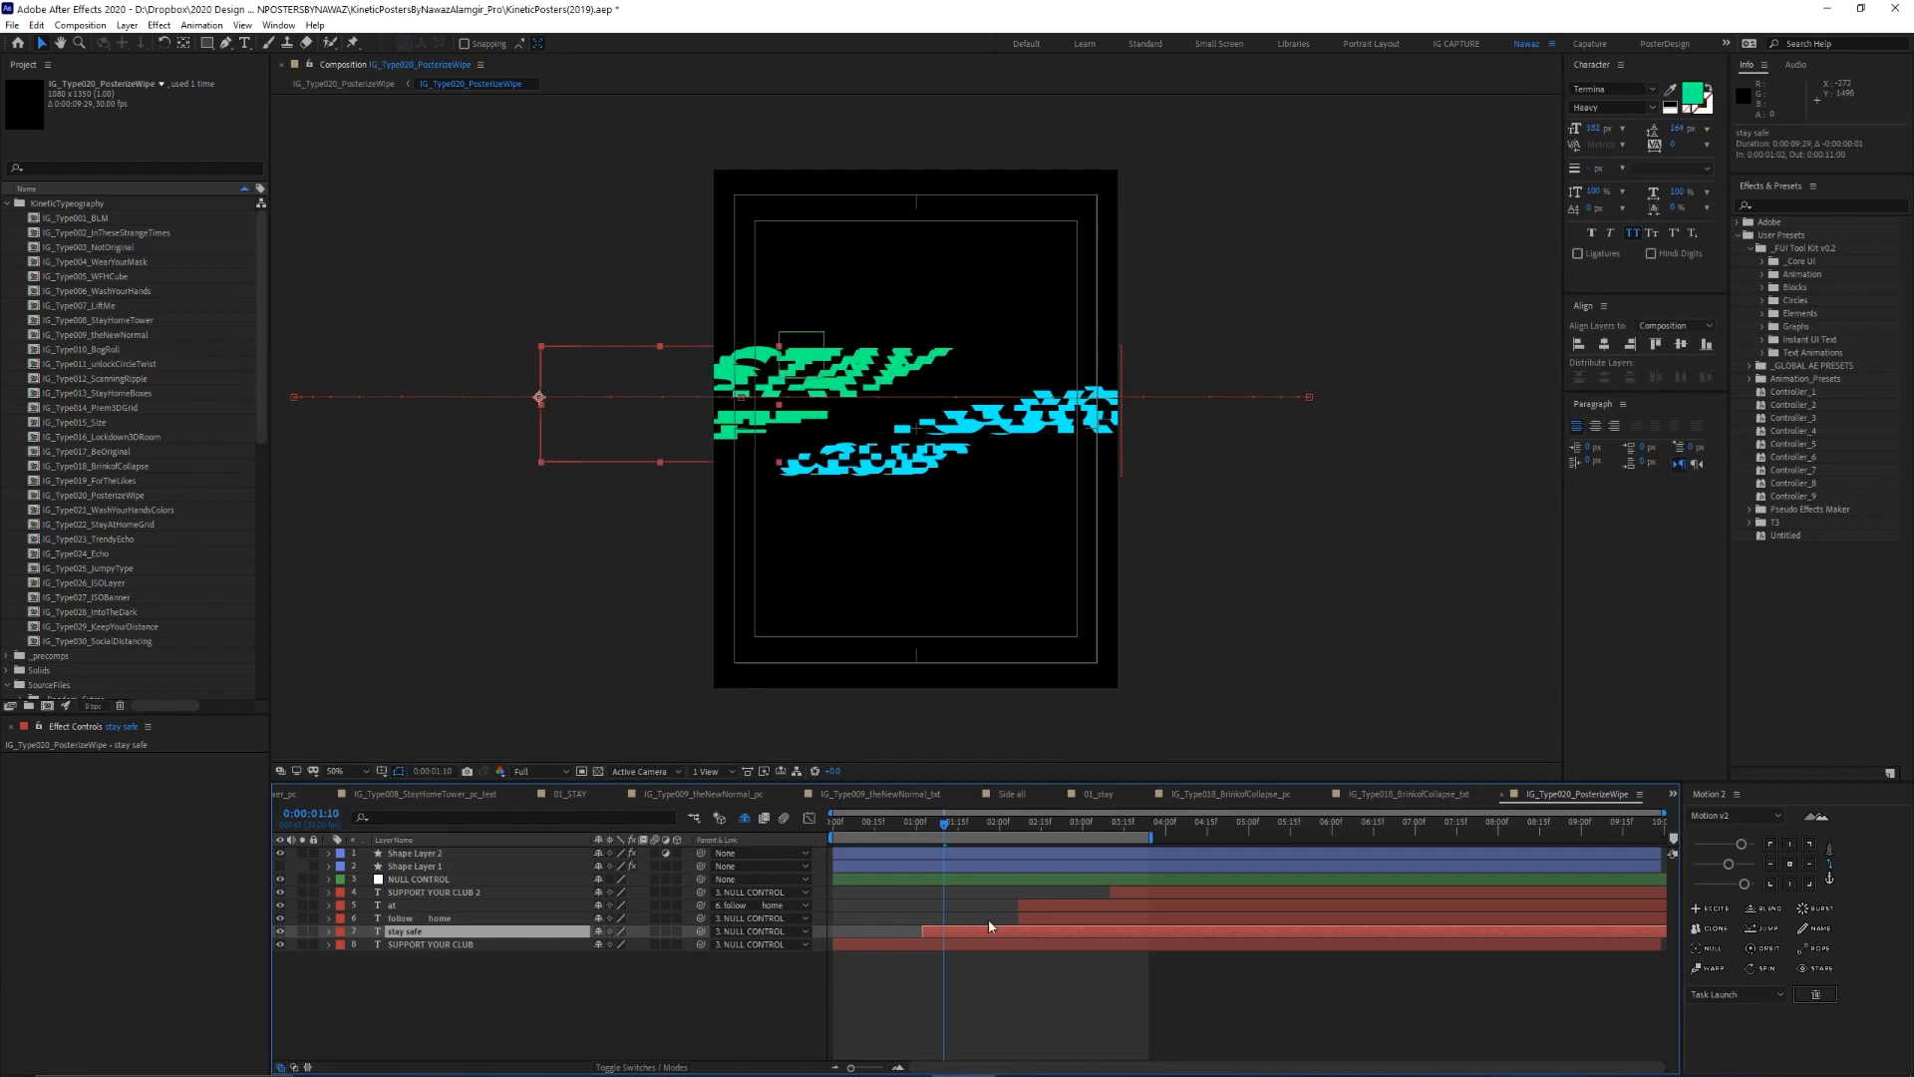
key("space")
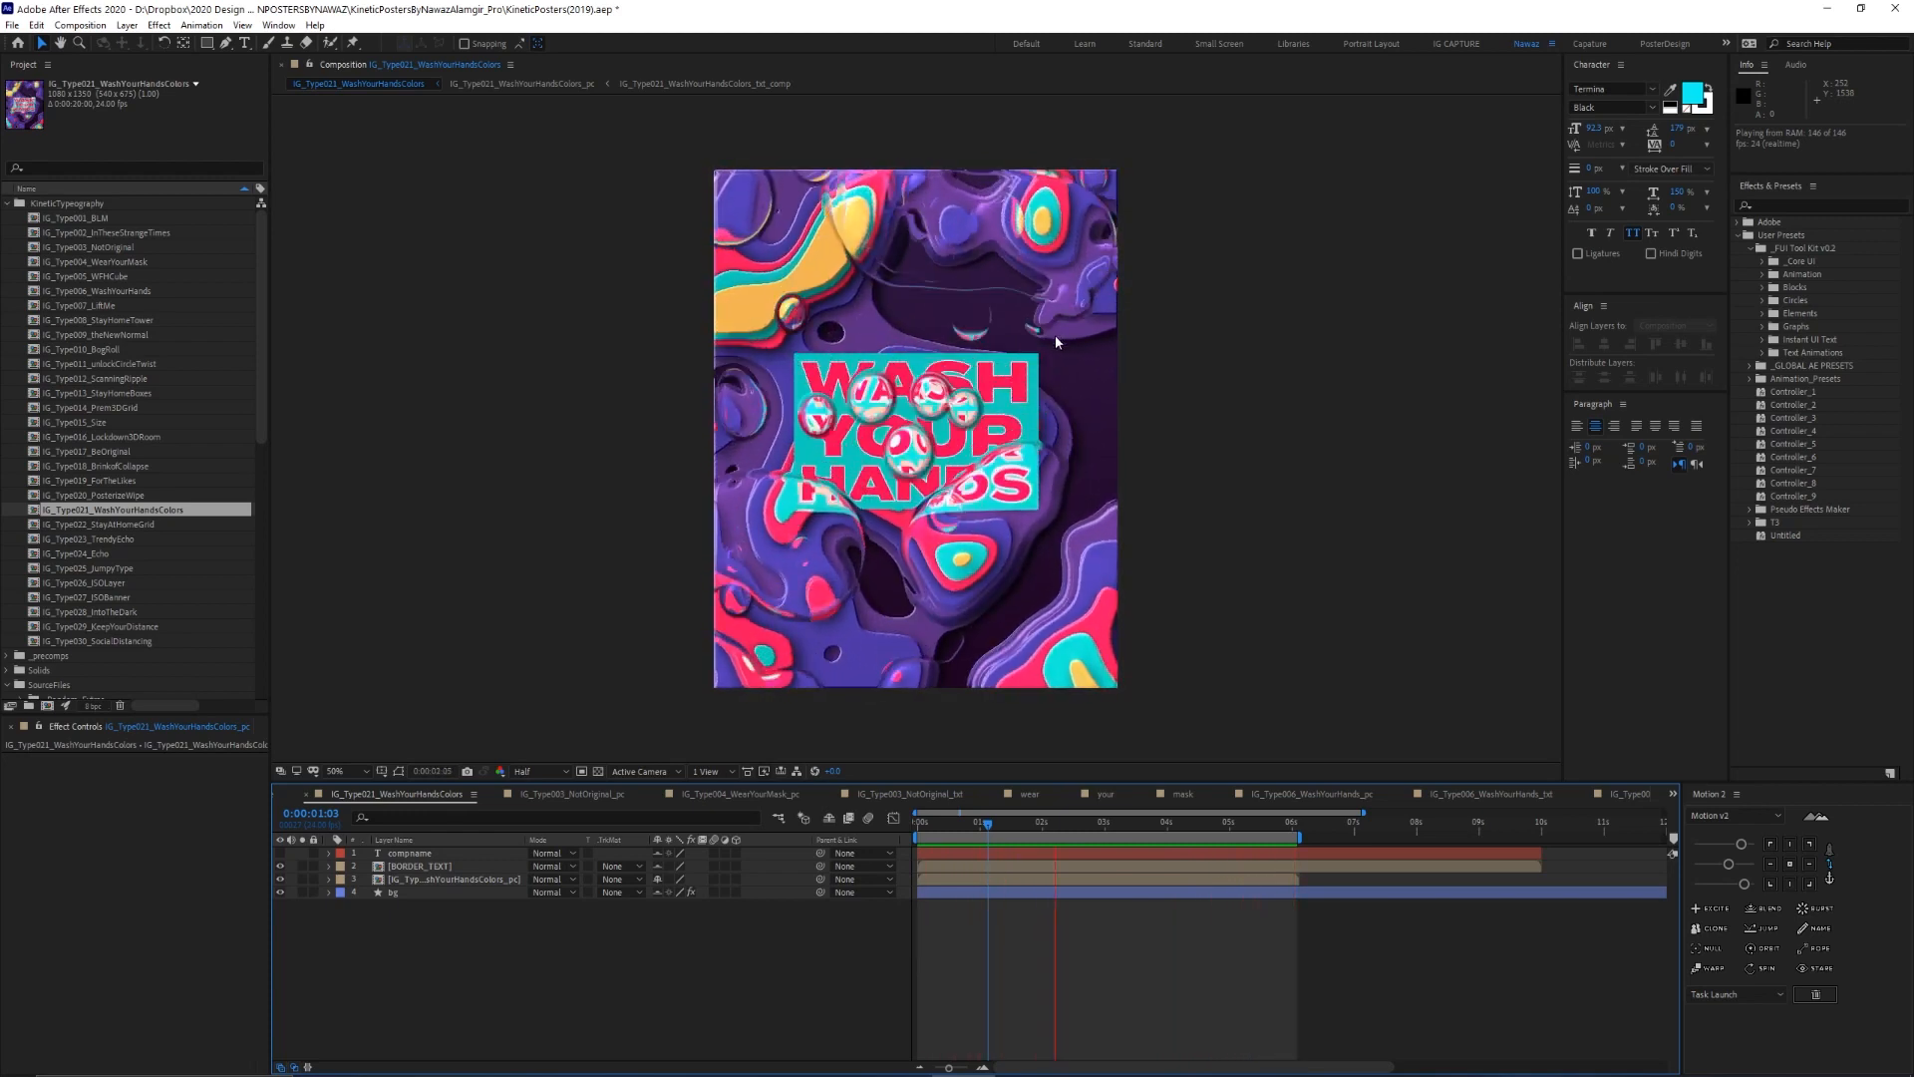
Open the IG_Type021_WashYourHandsColors_pc precomp and hide its Small Blobs and Big Blobs layers
double_click(437, 883)
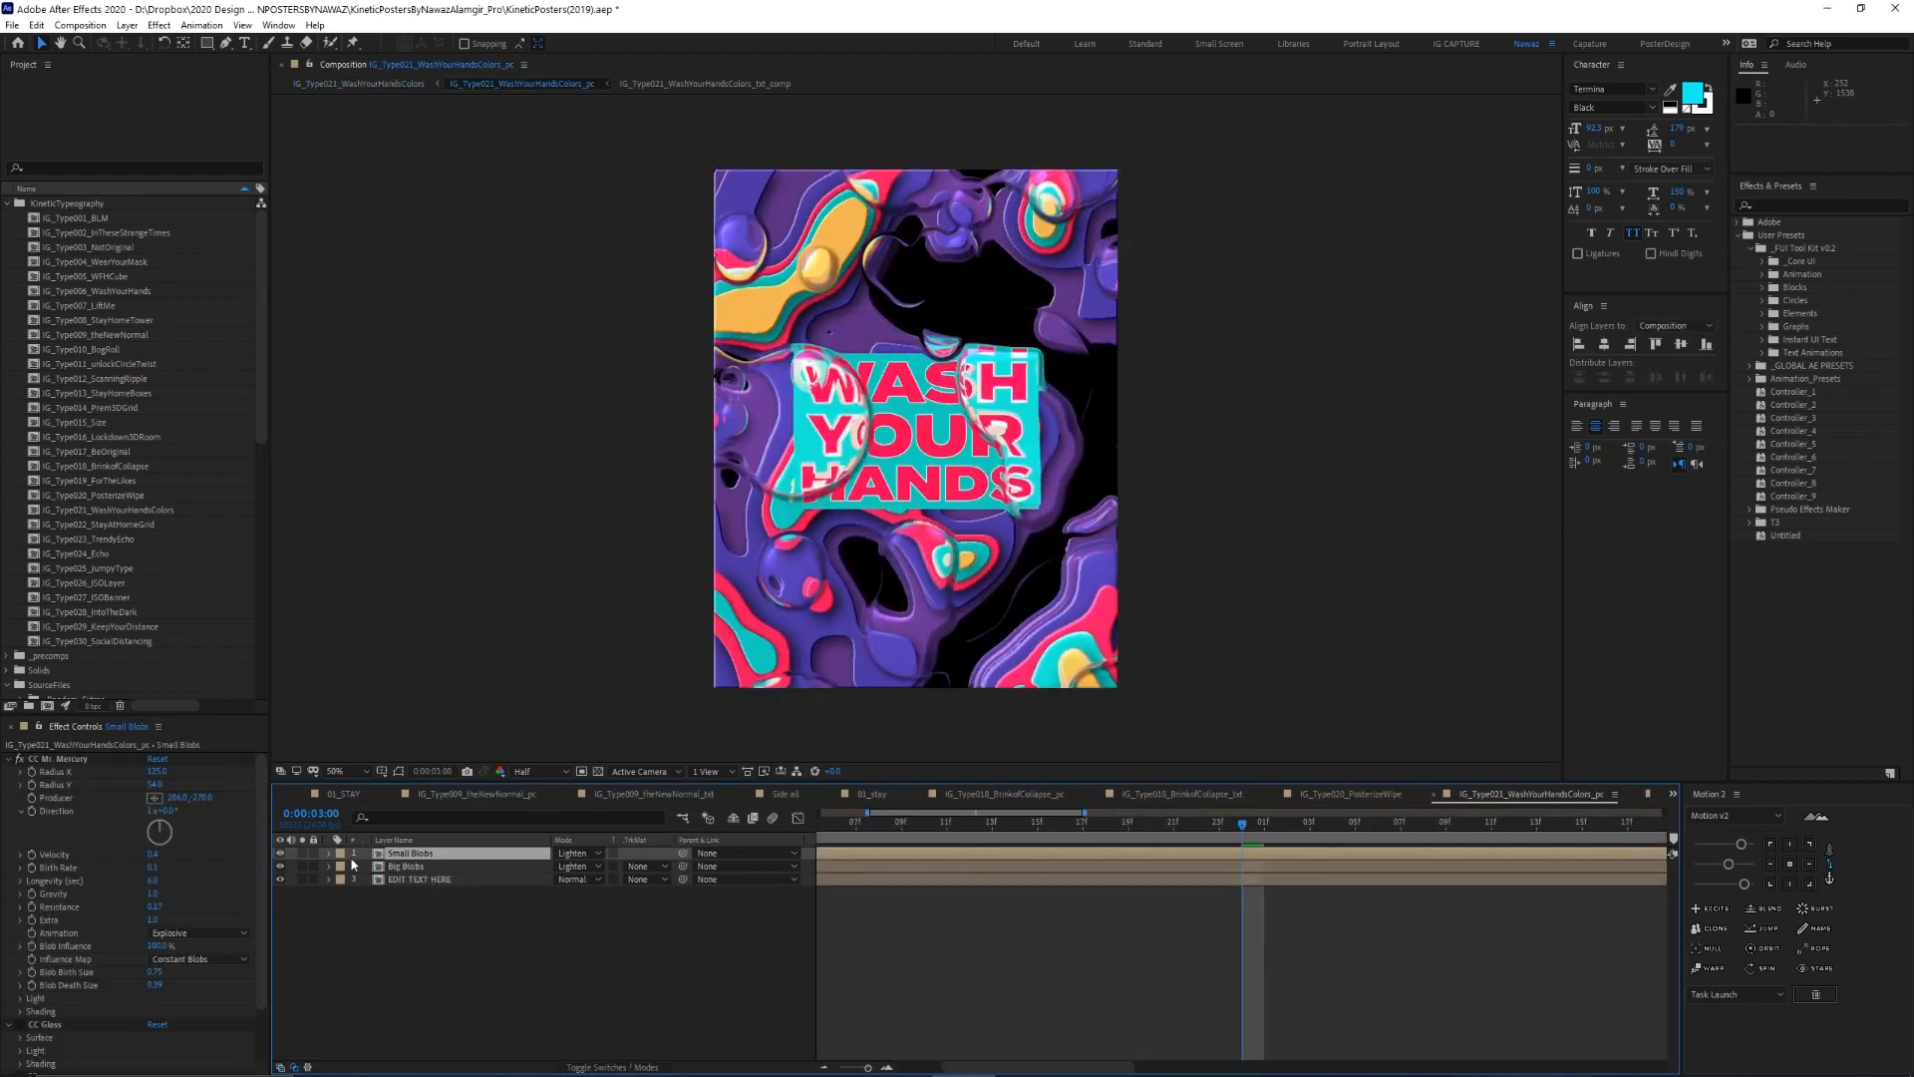
left_click(283, 853)
left_click(280, 867)
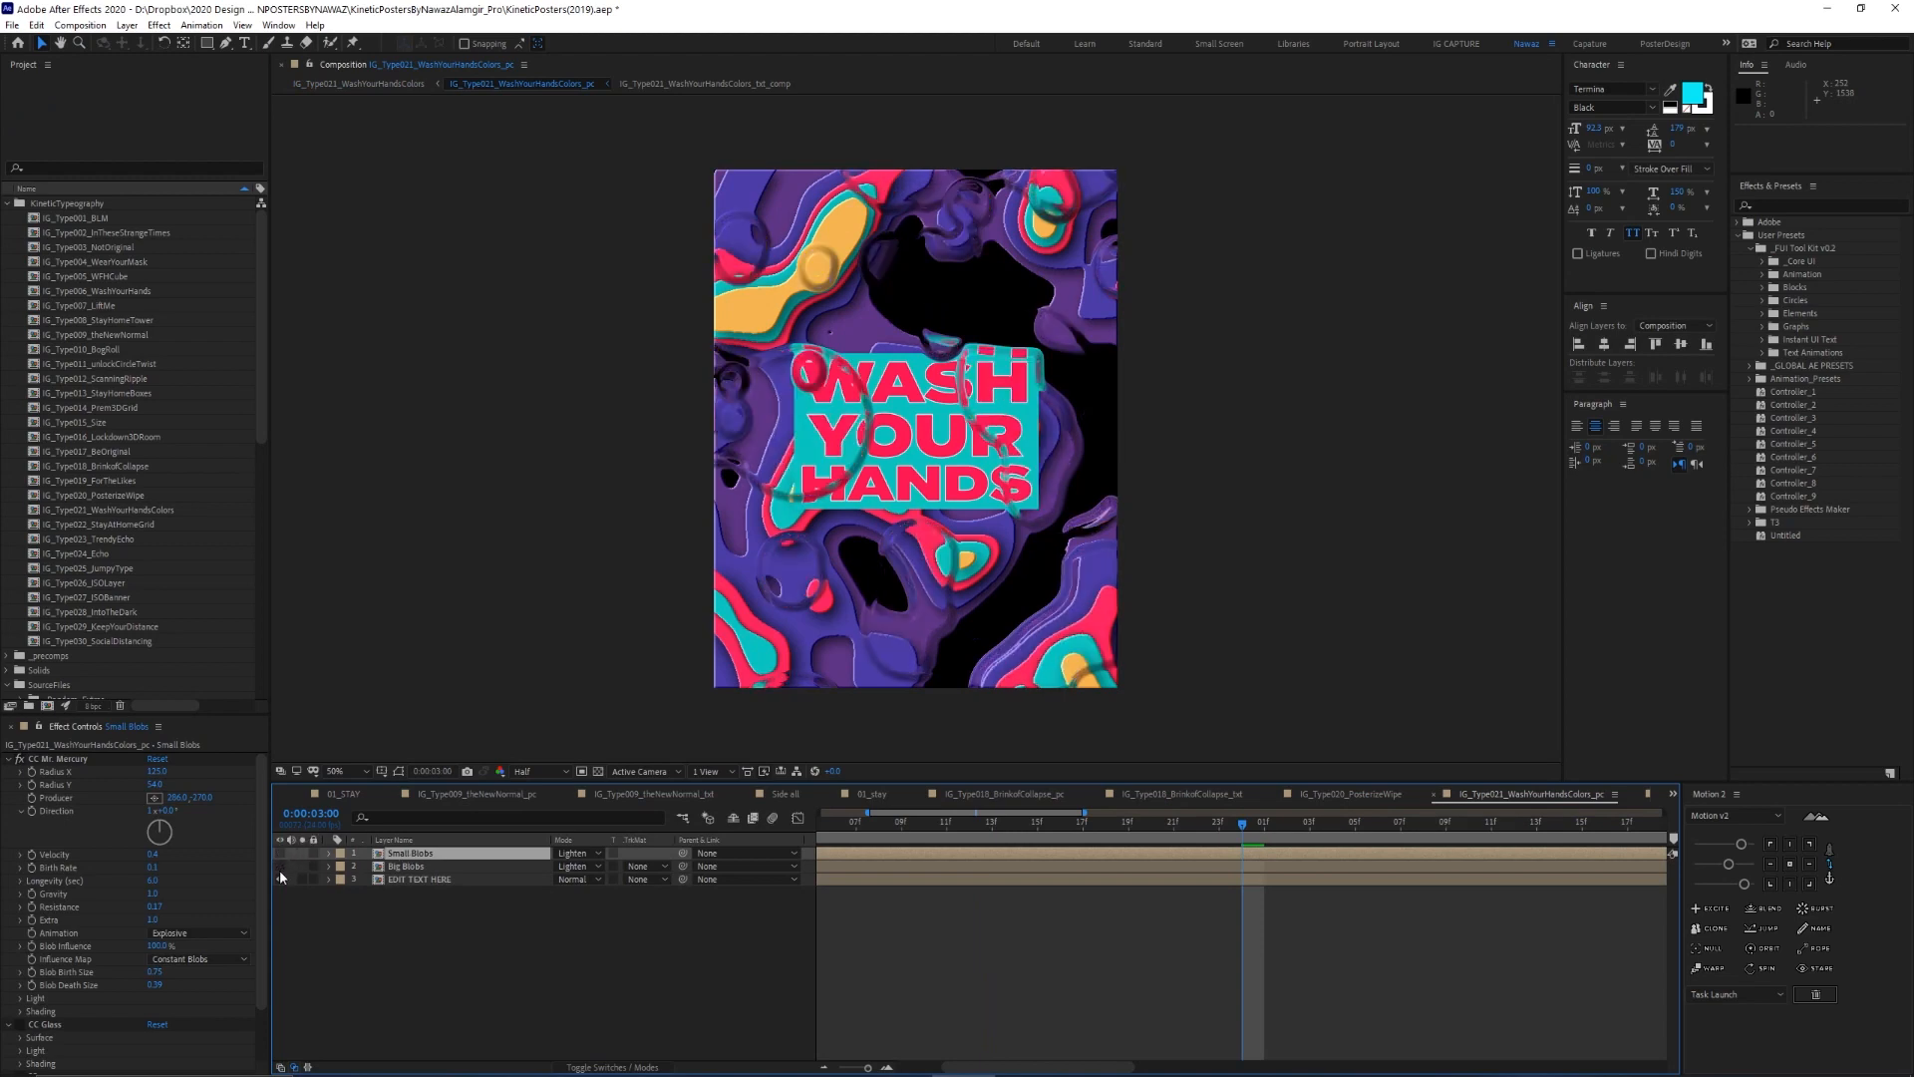
Open the EDIT TEXT HERE composition and solo its bottom black solid layer
double_click(409, 880)
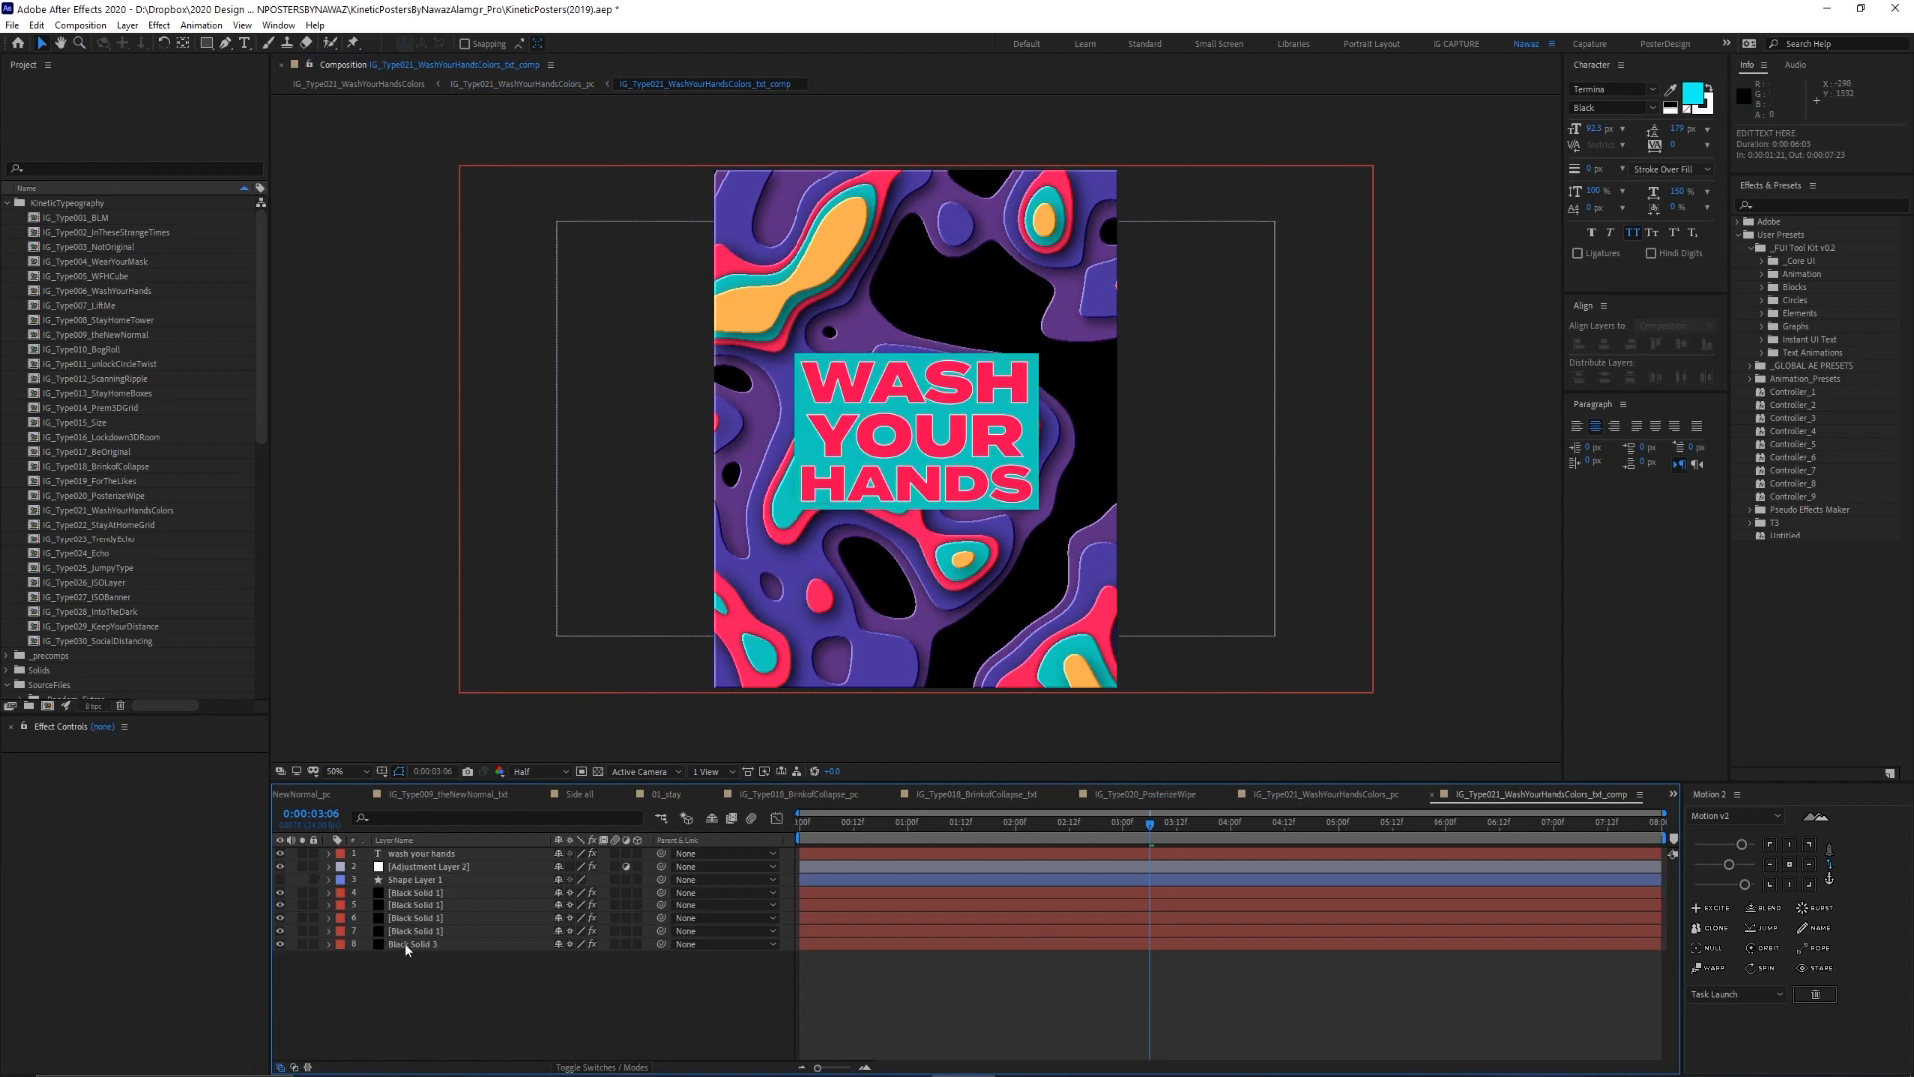
left_click(332, 945)
left_click(303, 944)
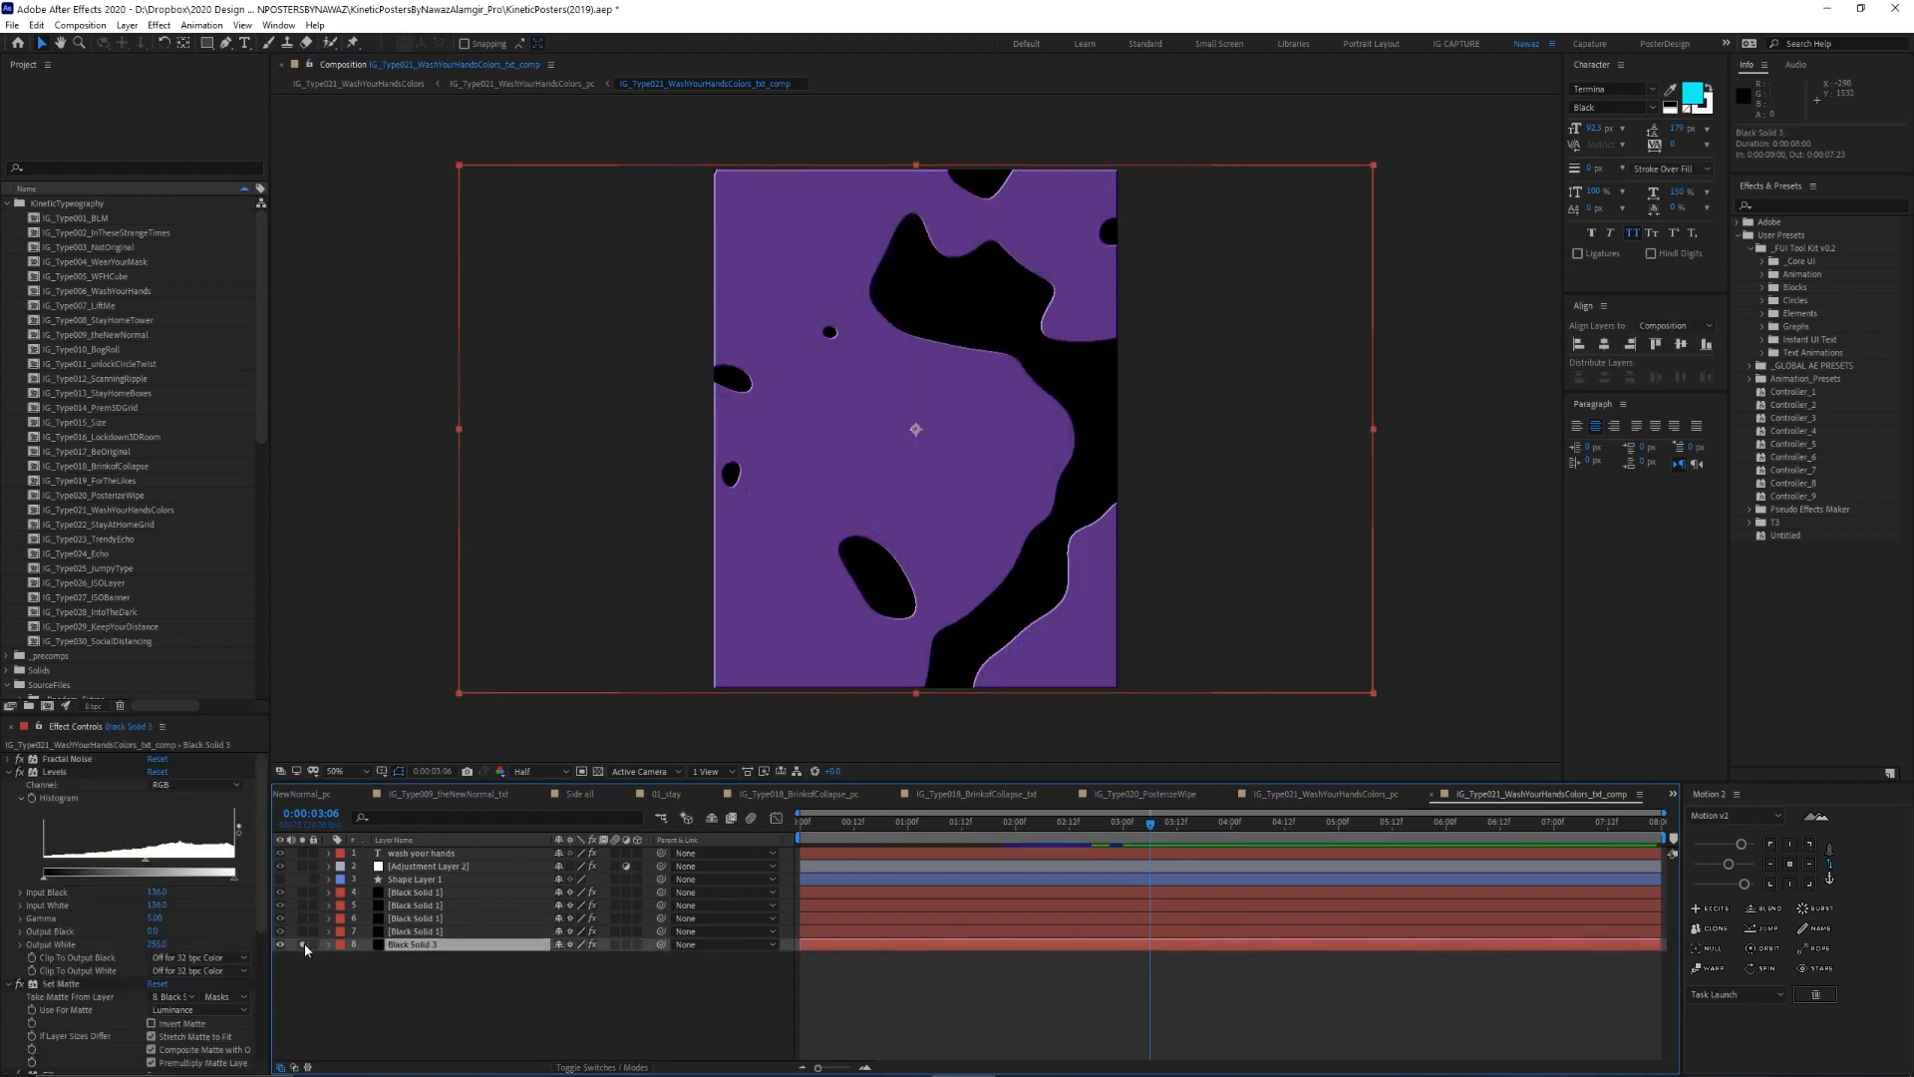
Collapse the bottom solid's effects and disable all of them except Fractal Noise
left_click(8, 772)
left_click(8, 786)
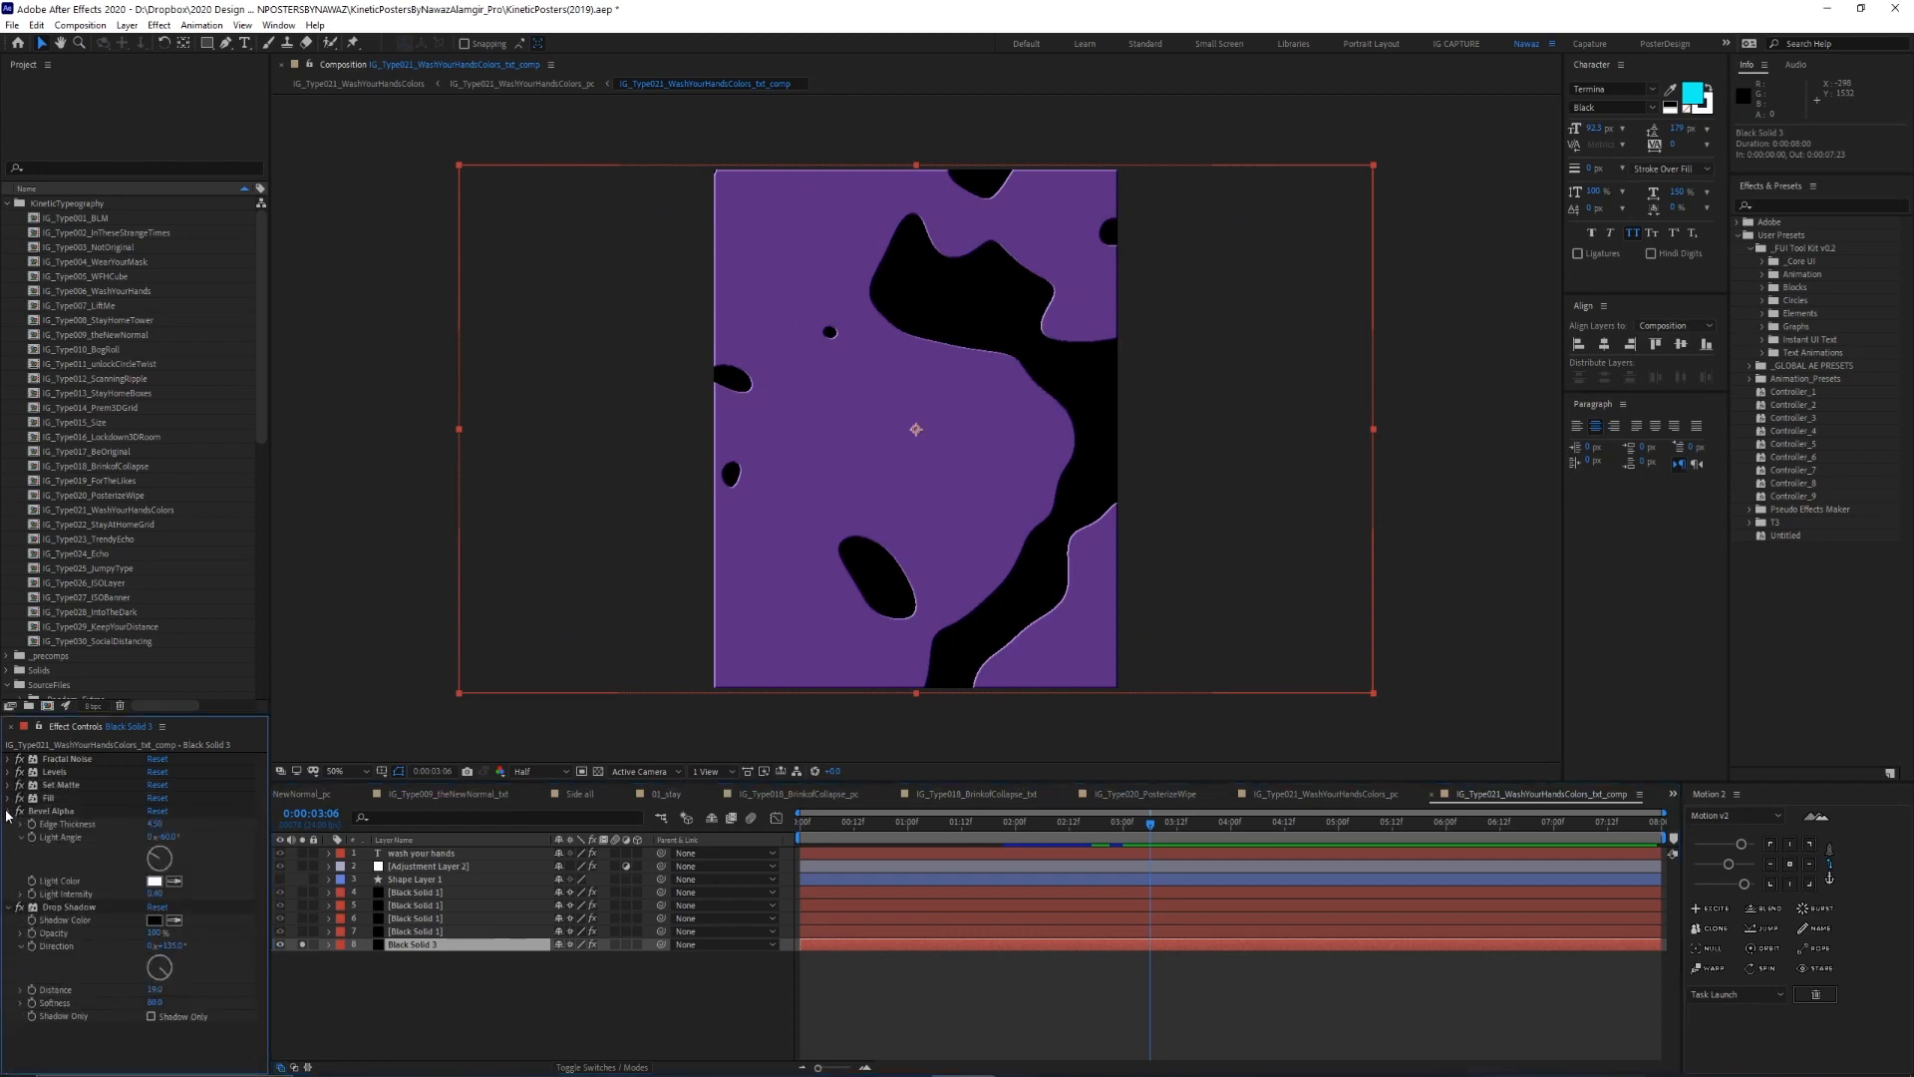
left_click(8, 811)
left_click(8, 824)
left_click_drag(19, 771, 19, 811)
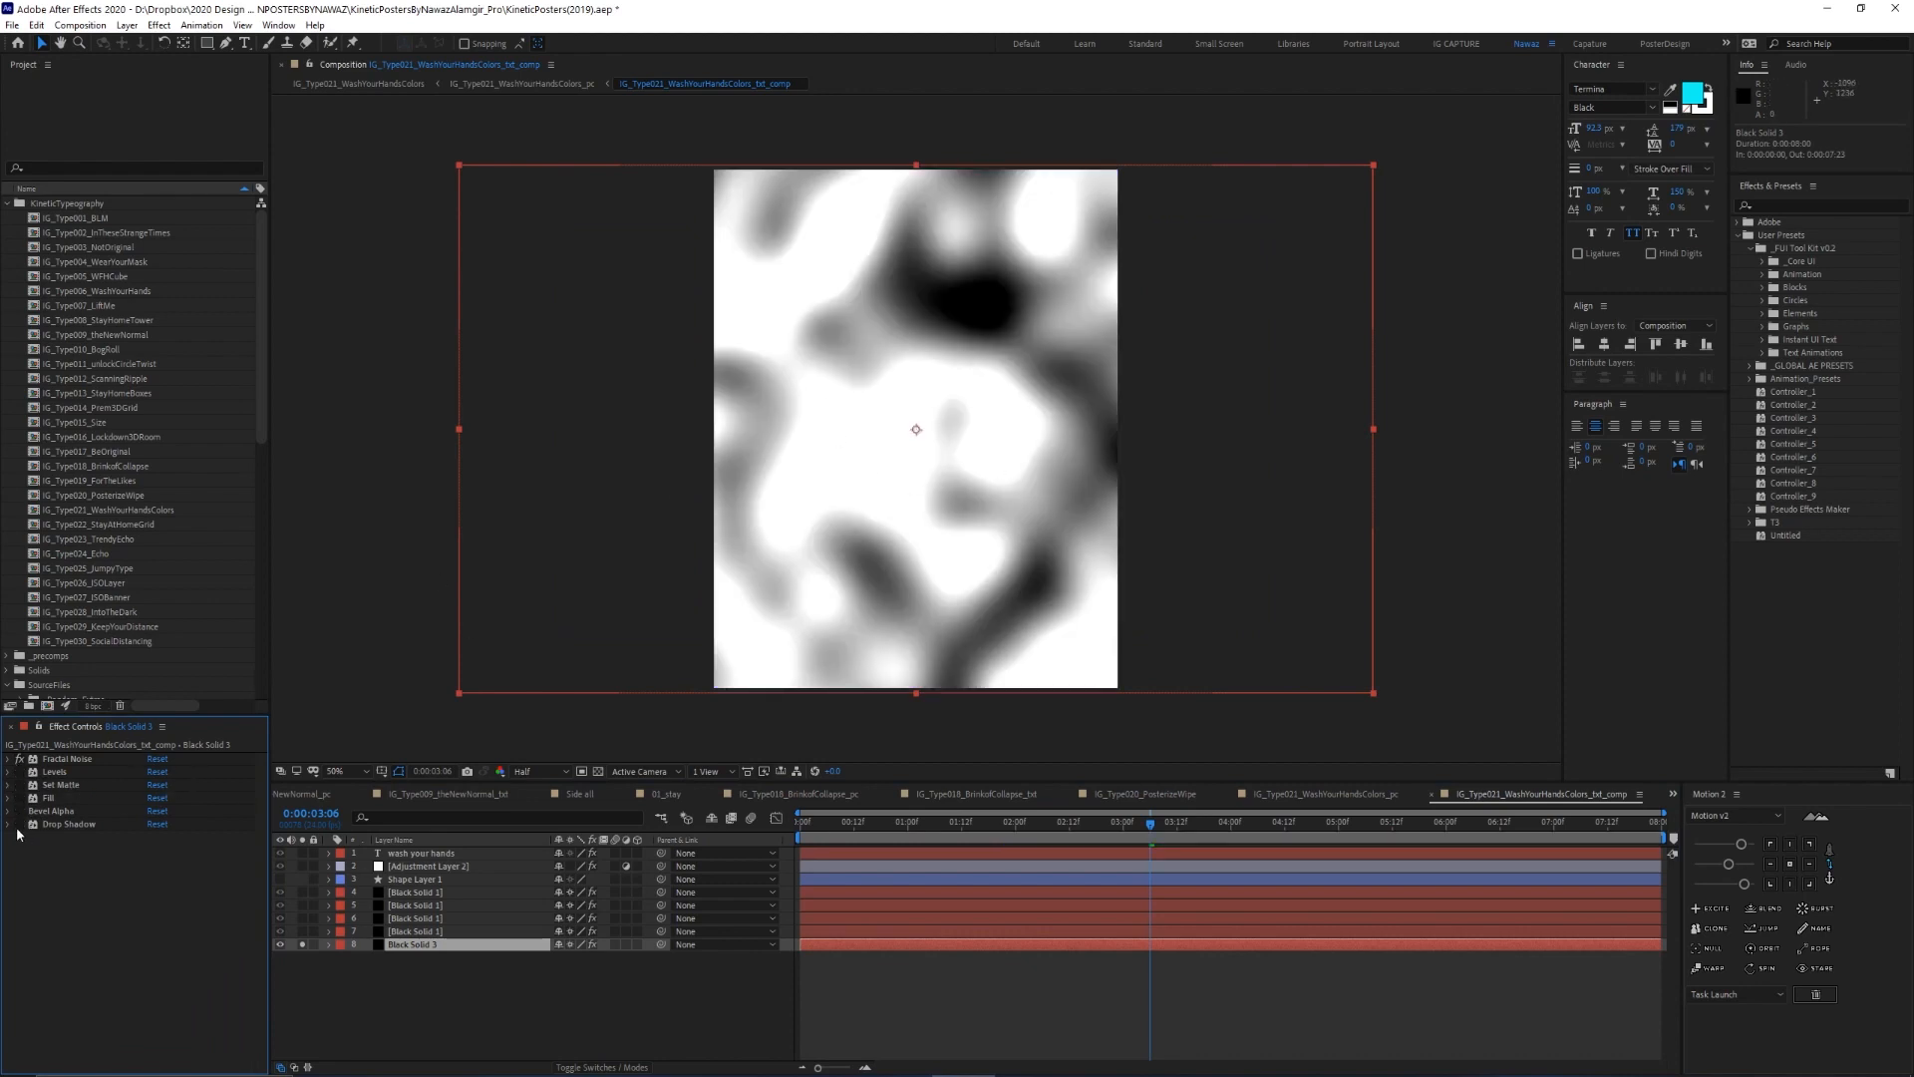
Examine the bottom solid's Fractal Noise settings and all its modified properties, including the Evolution expression, in an enlarged timeline
left_click(9, 759)
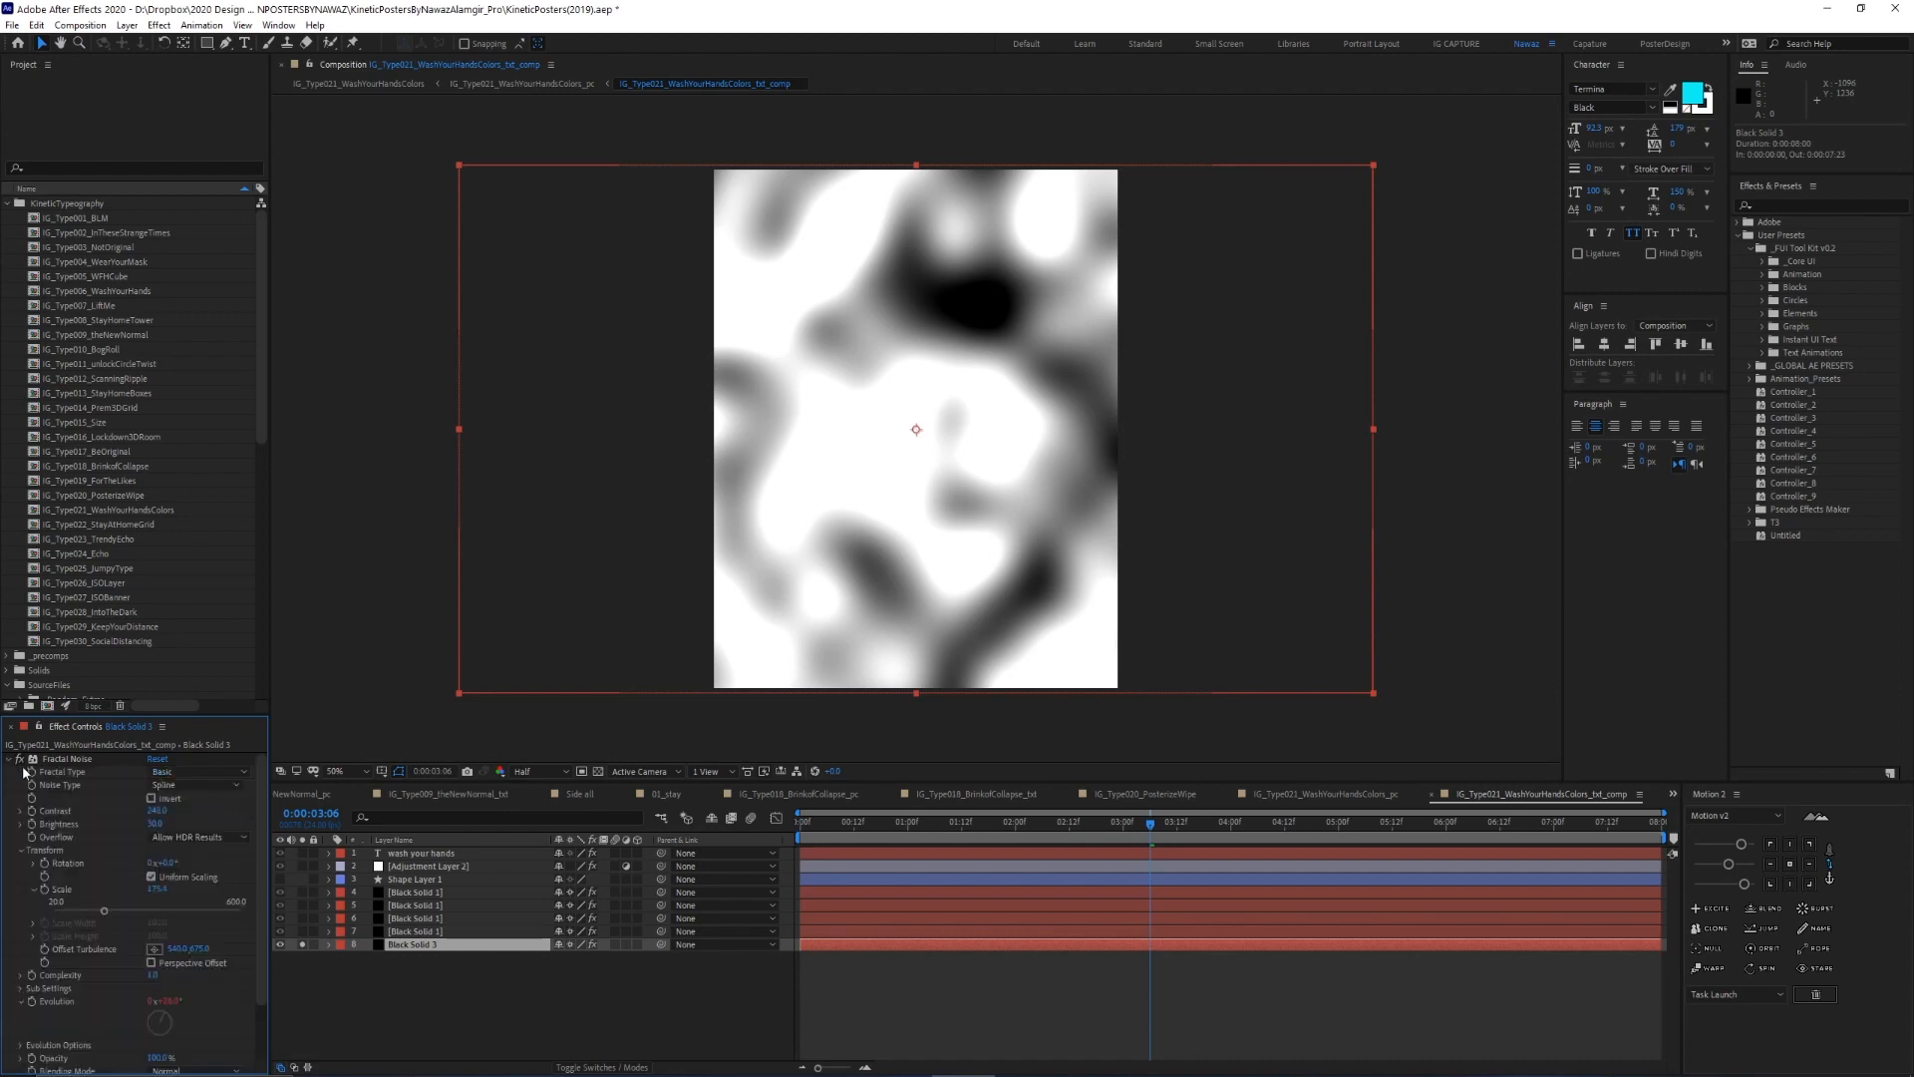
left_click(86, 760)
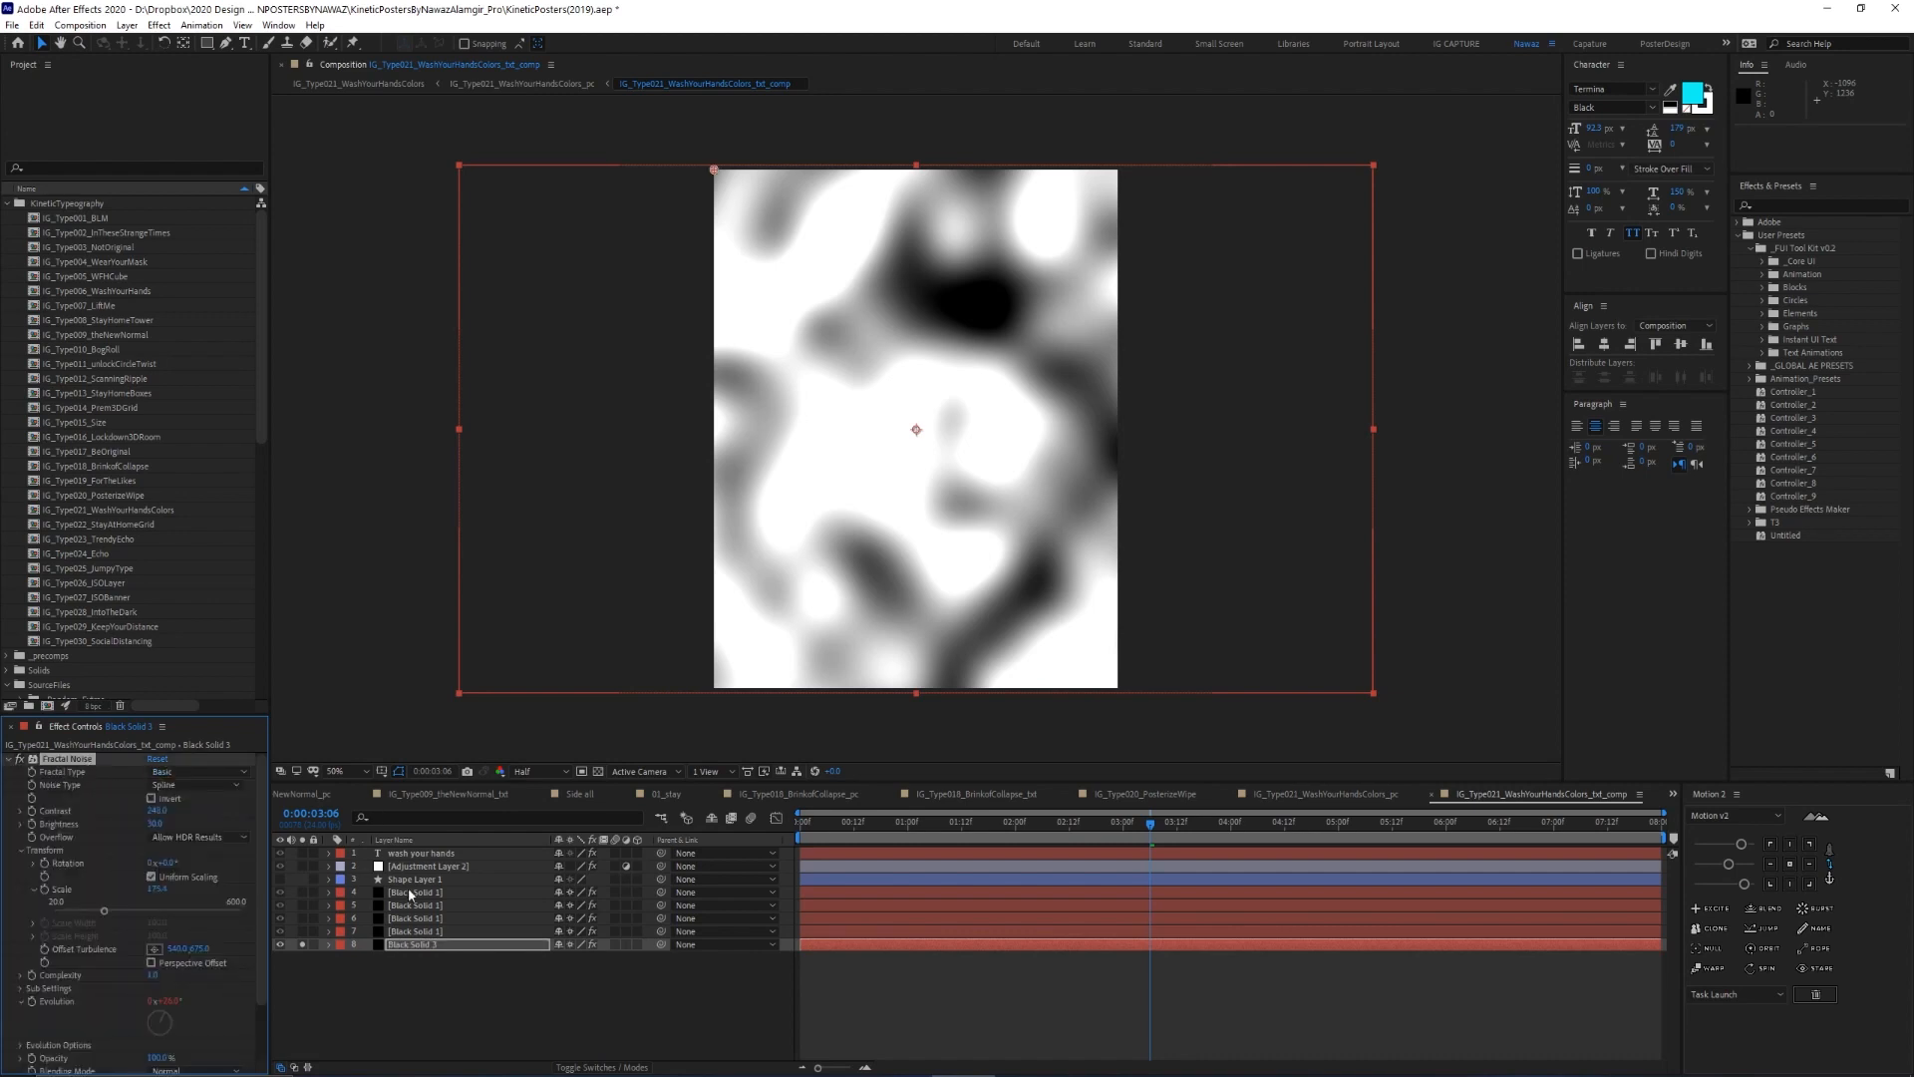
left_click(412, 944)
key("u")
key("u")
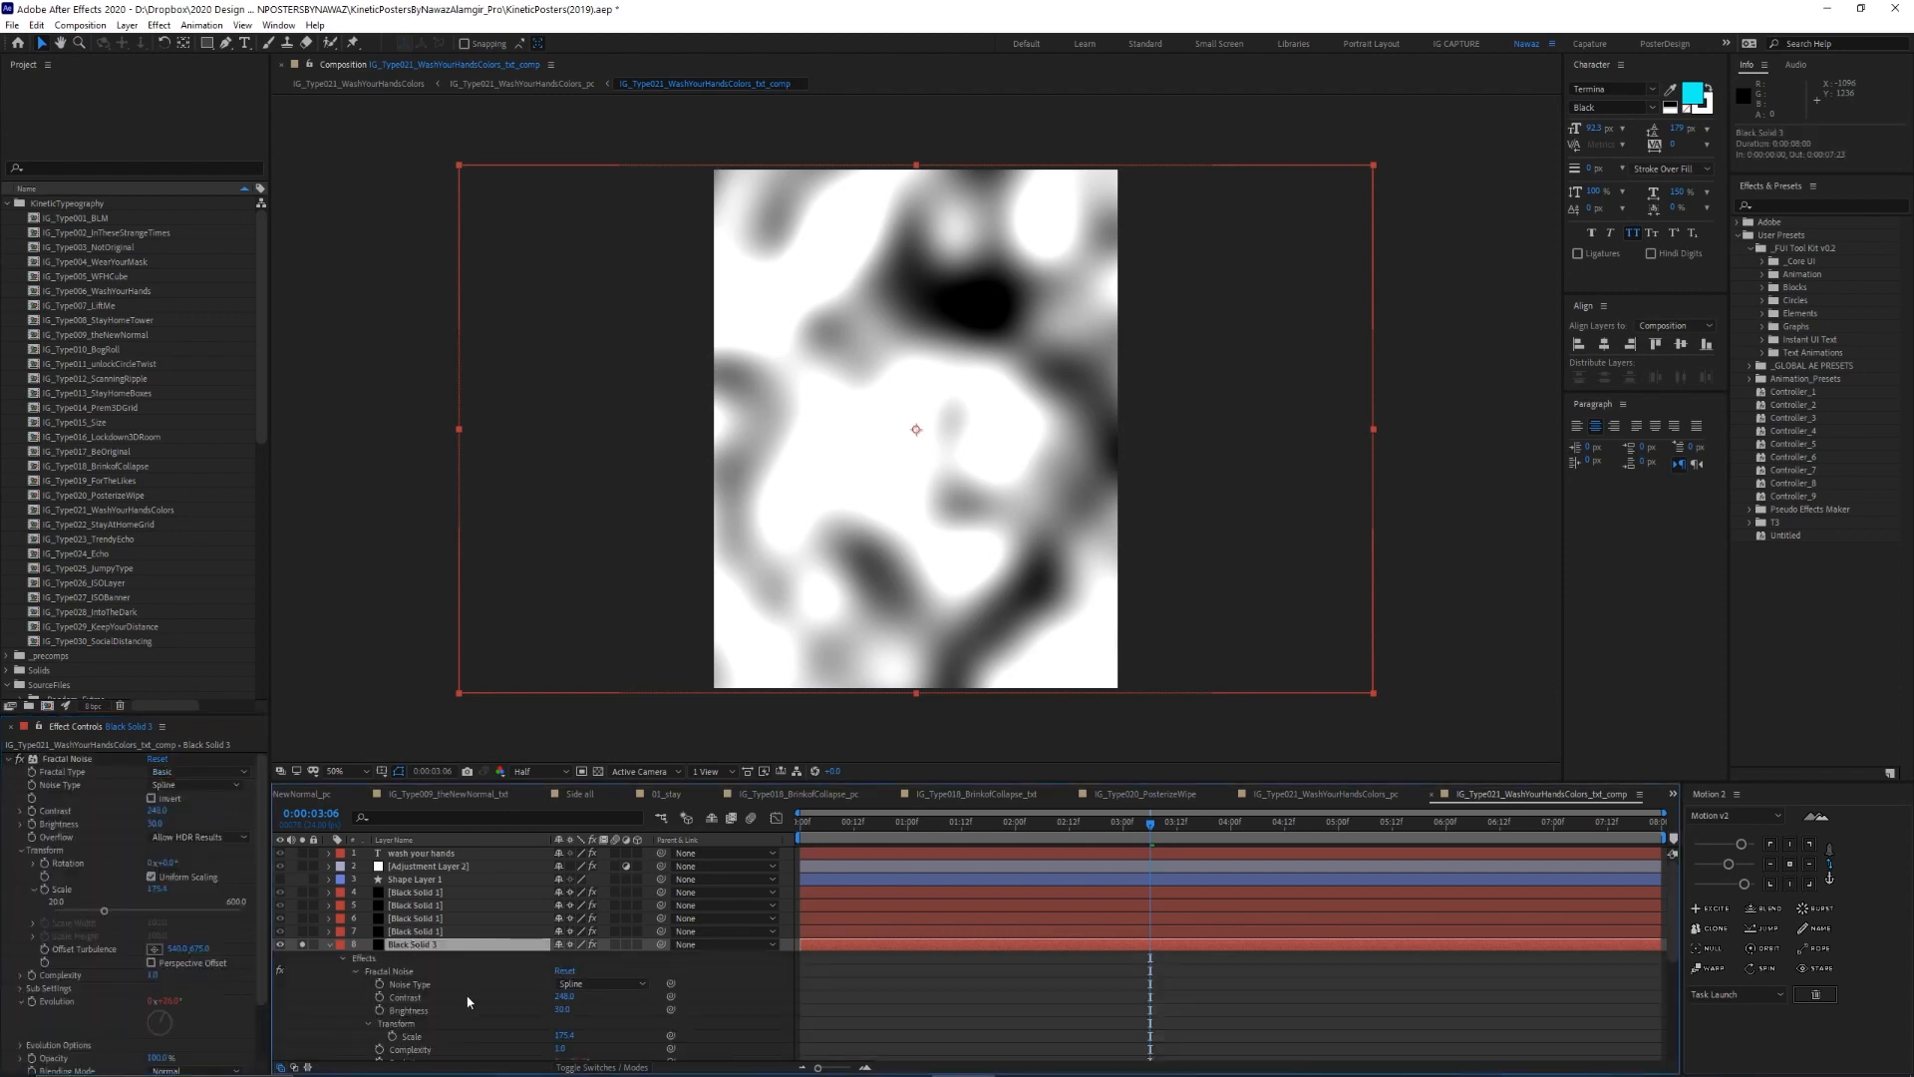
key("grave")
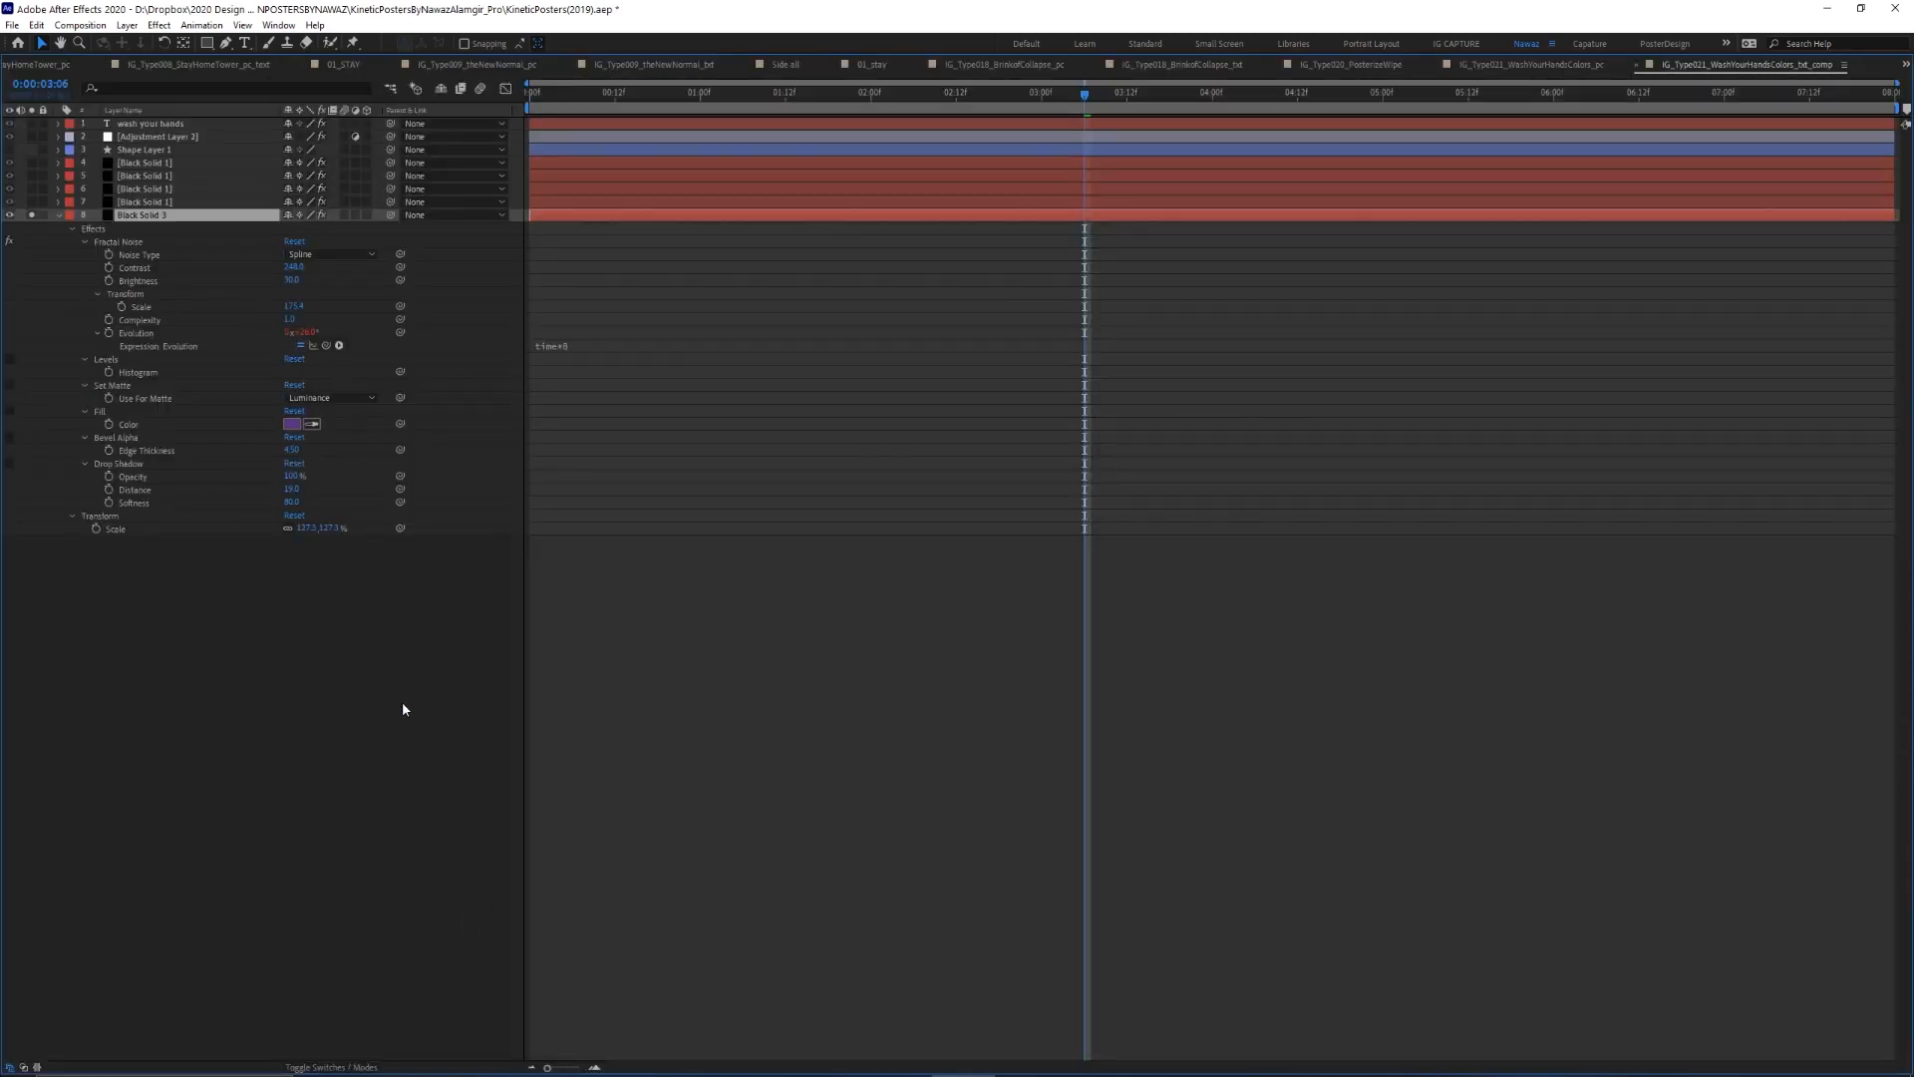
key("grave")
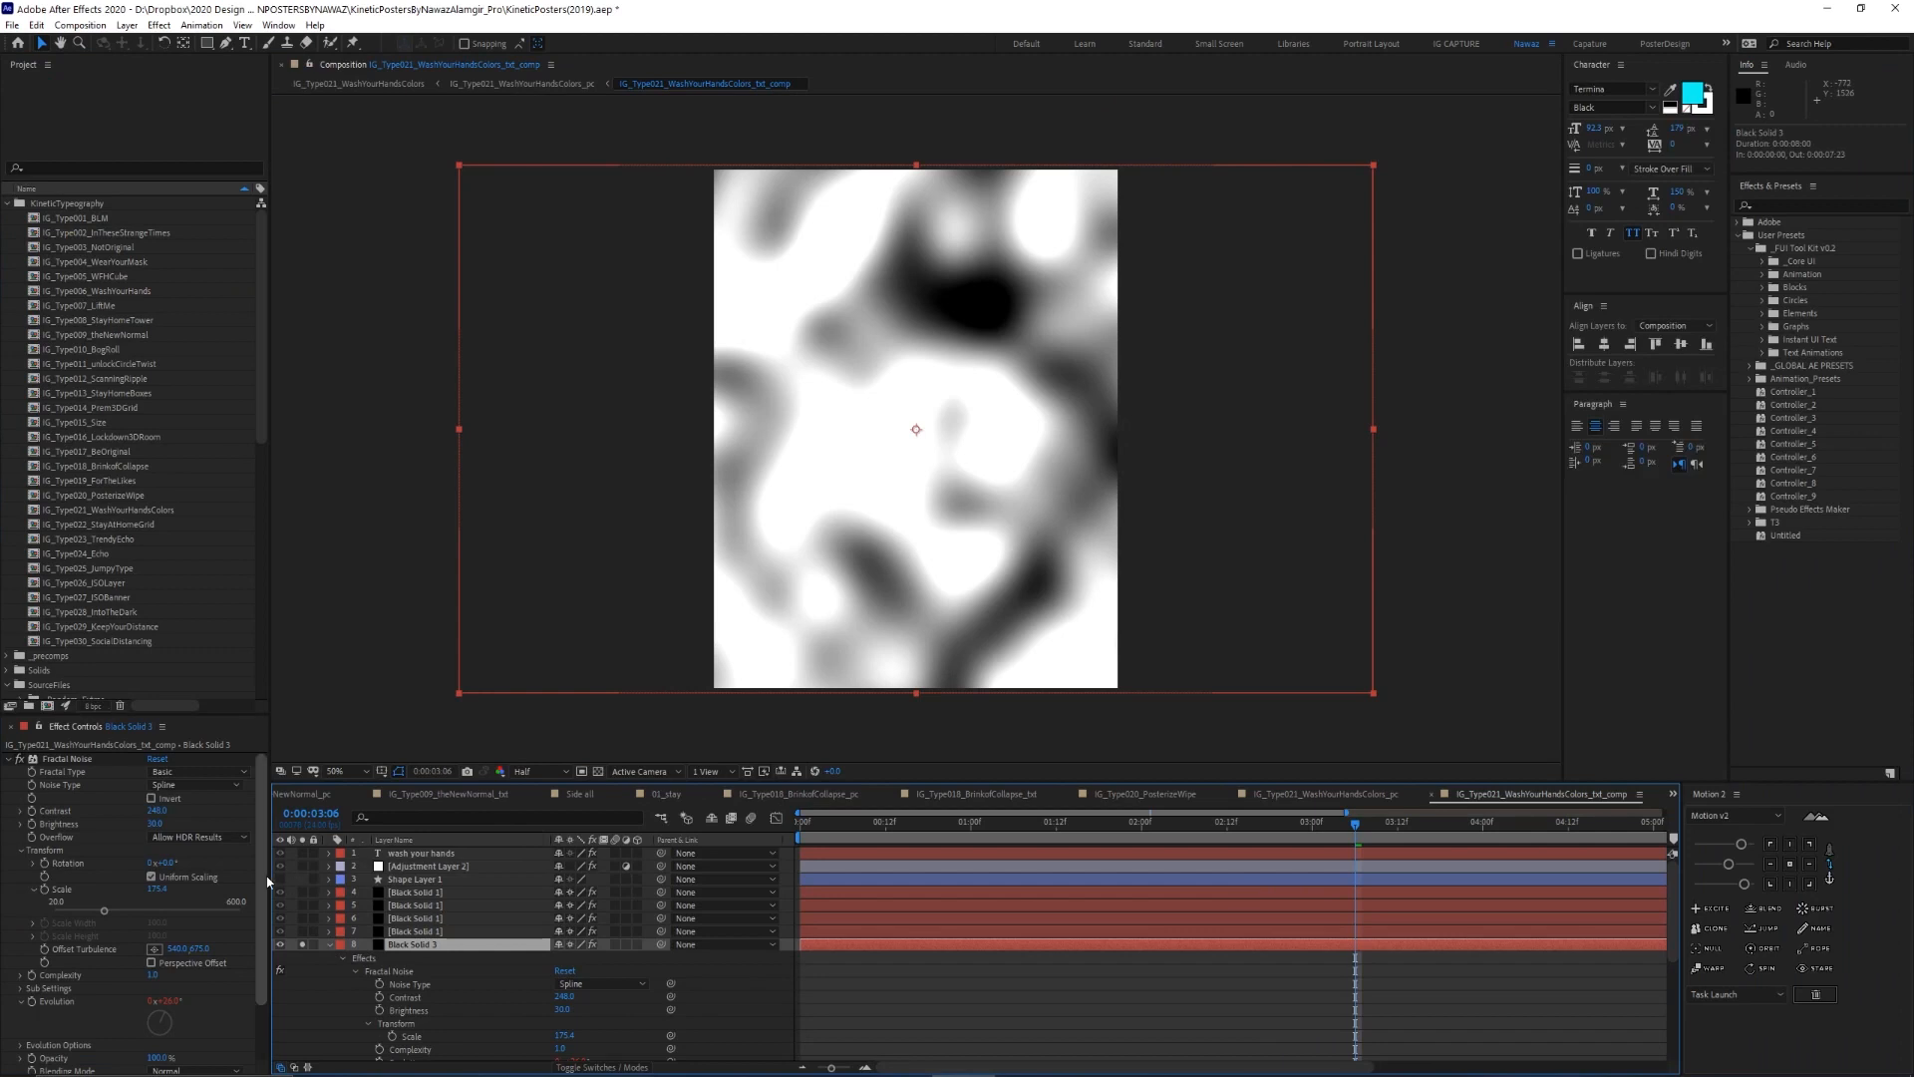
left_click(10, 759)
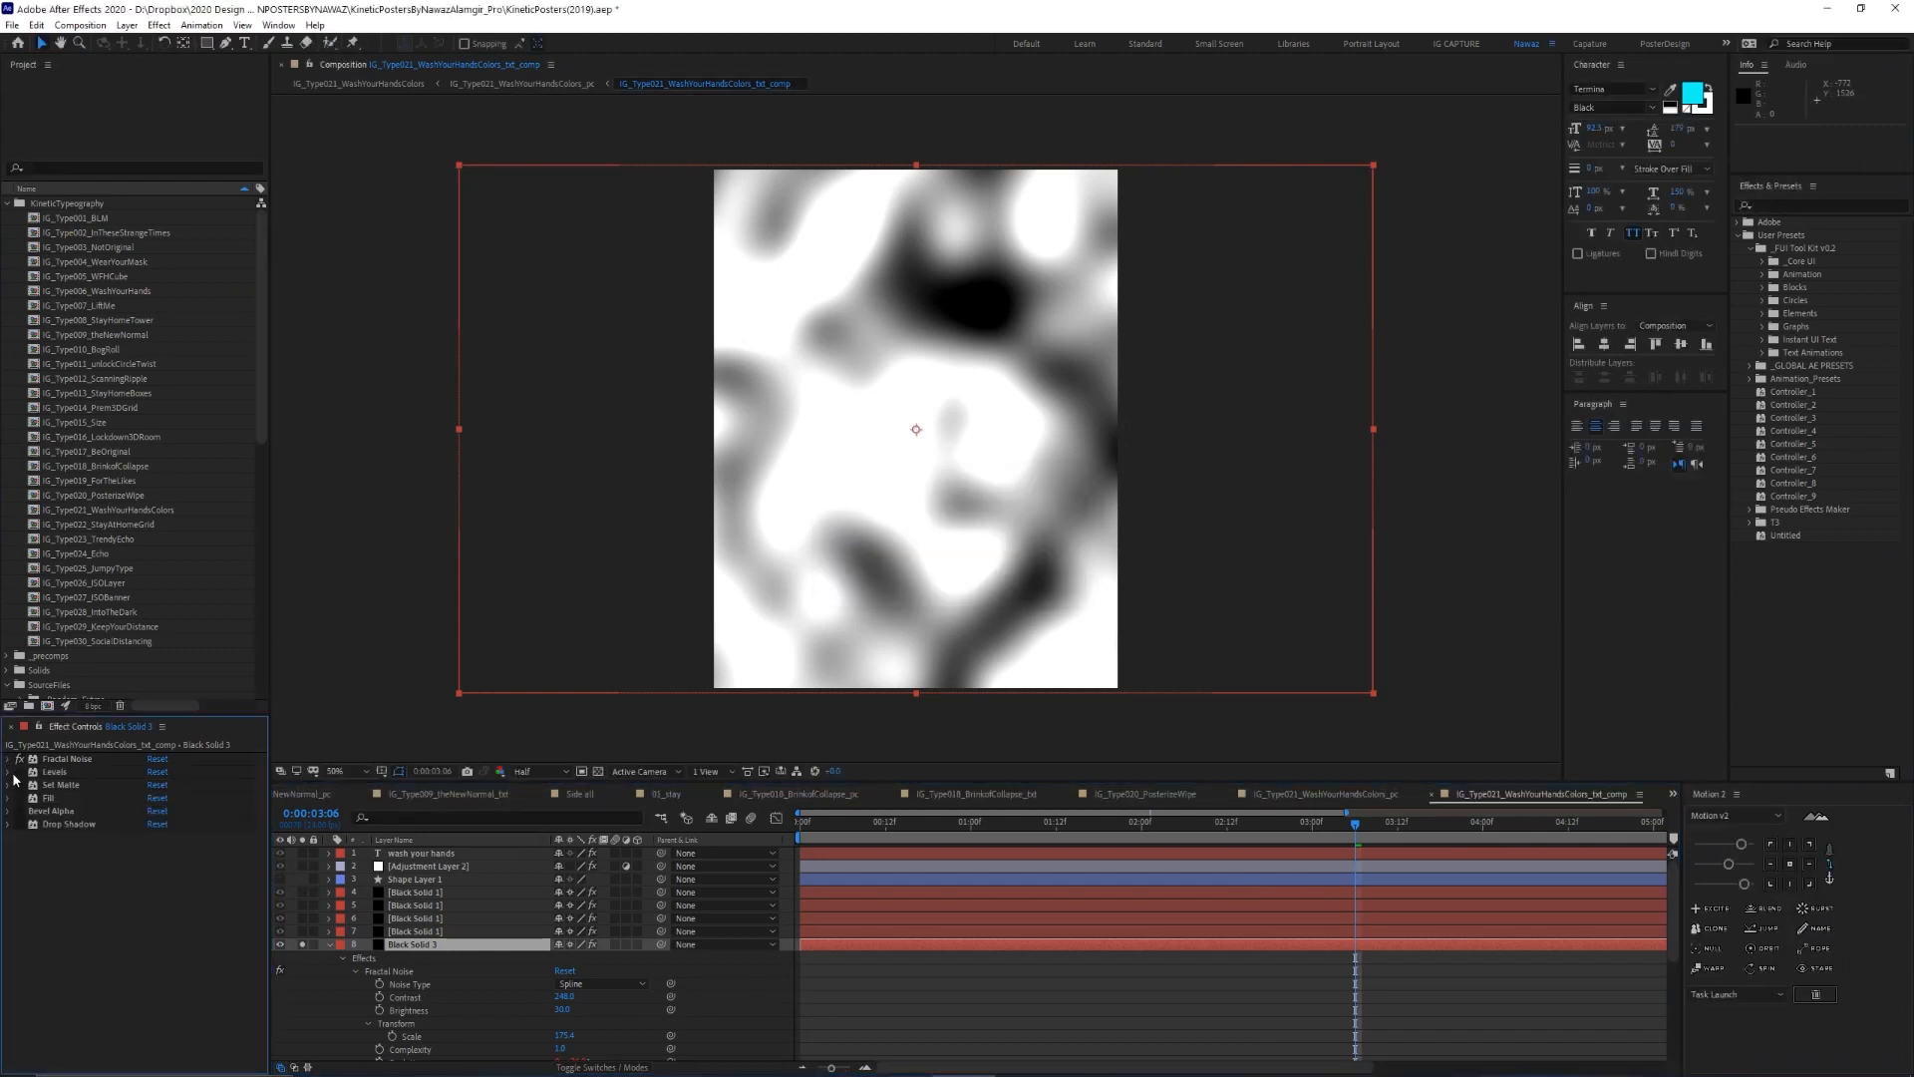
Re-enable Levels on the bottom solid, toggling it off and on to compare the noise with the hard-edged shapes
left_click(19, 771)
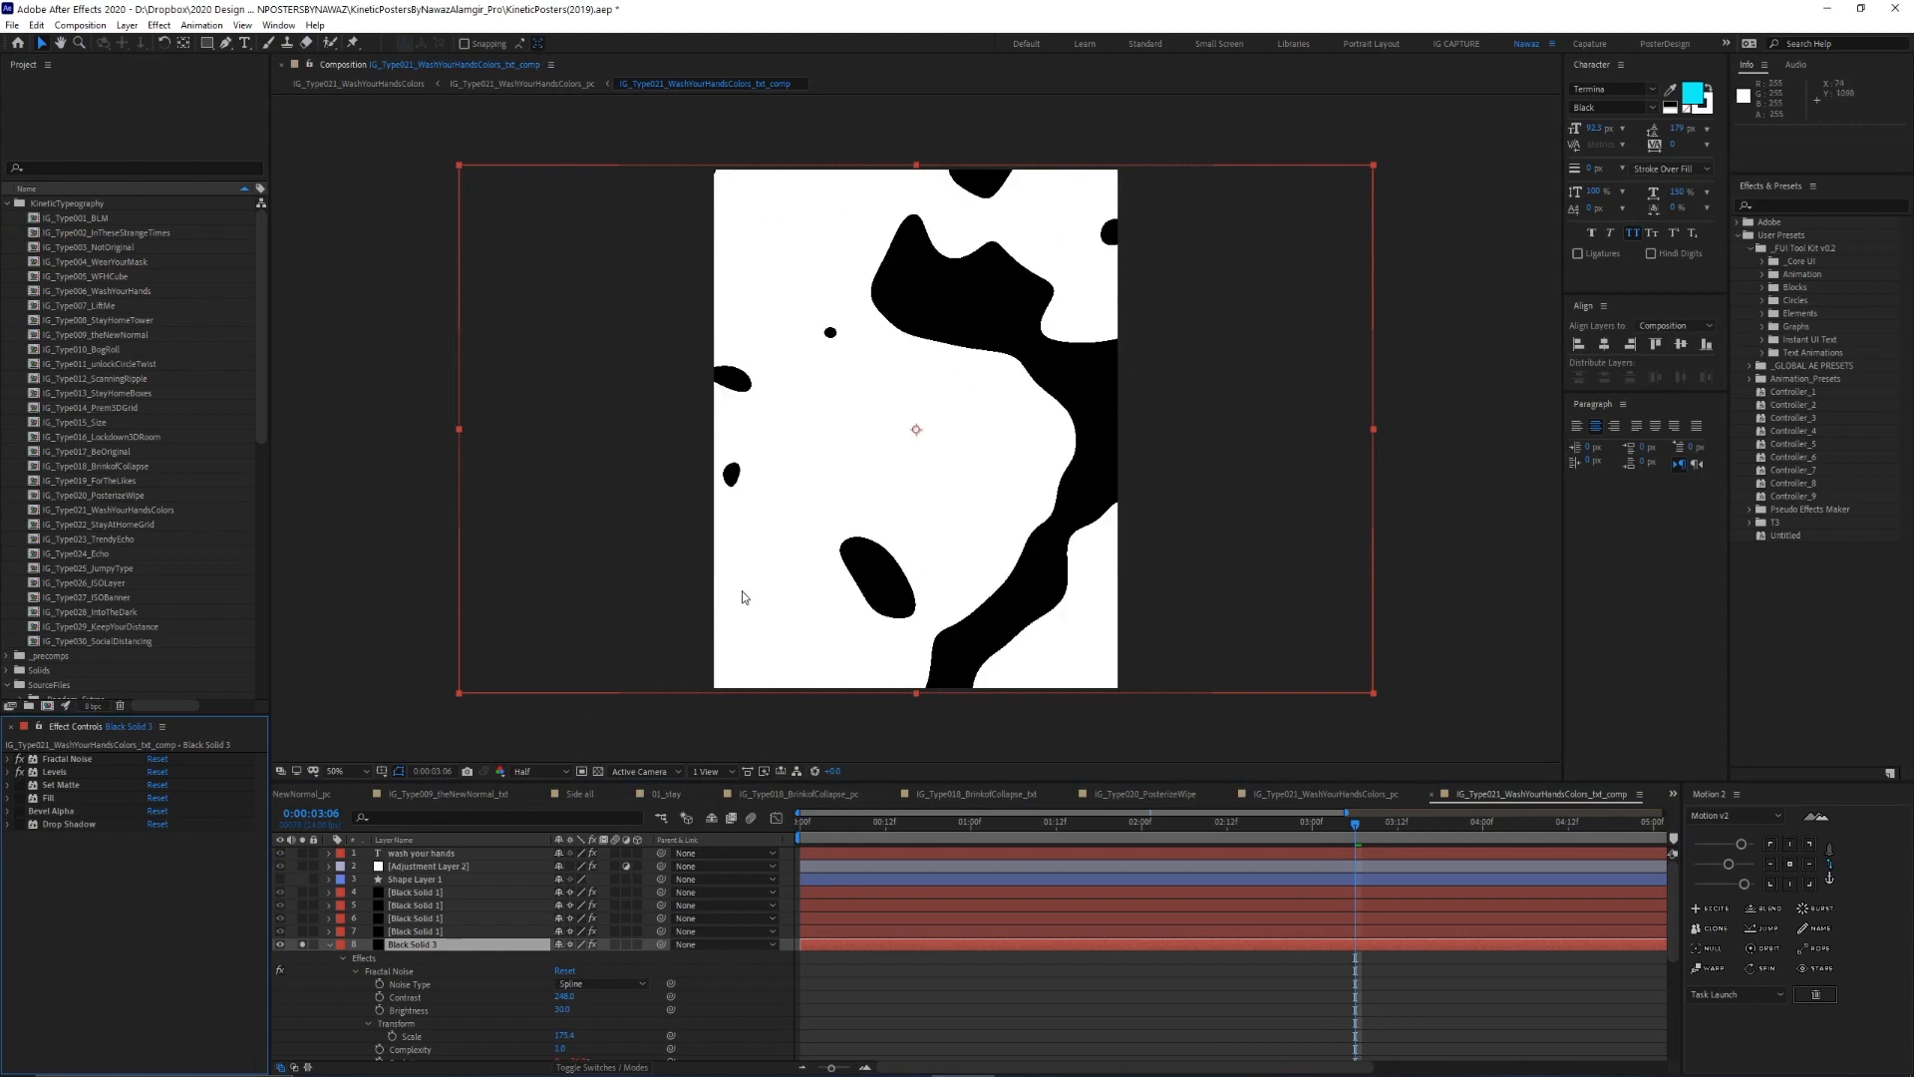
left_click(19, 772)
left_click(19, 771)
Inspect the bottom solid's Set Matte effect and check its cut-out areas against the transparency grid
left_click(8, 786)
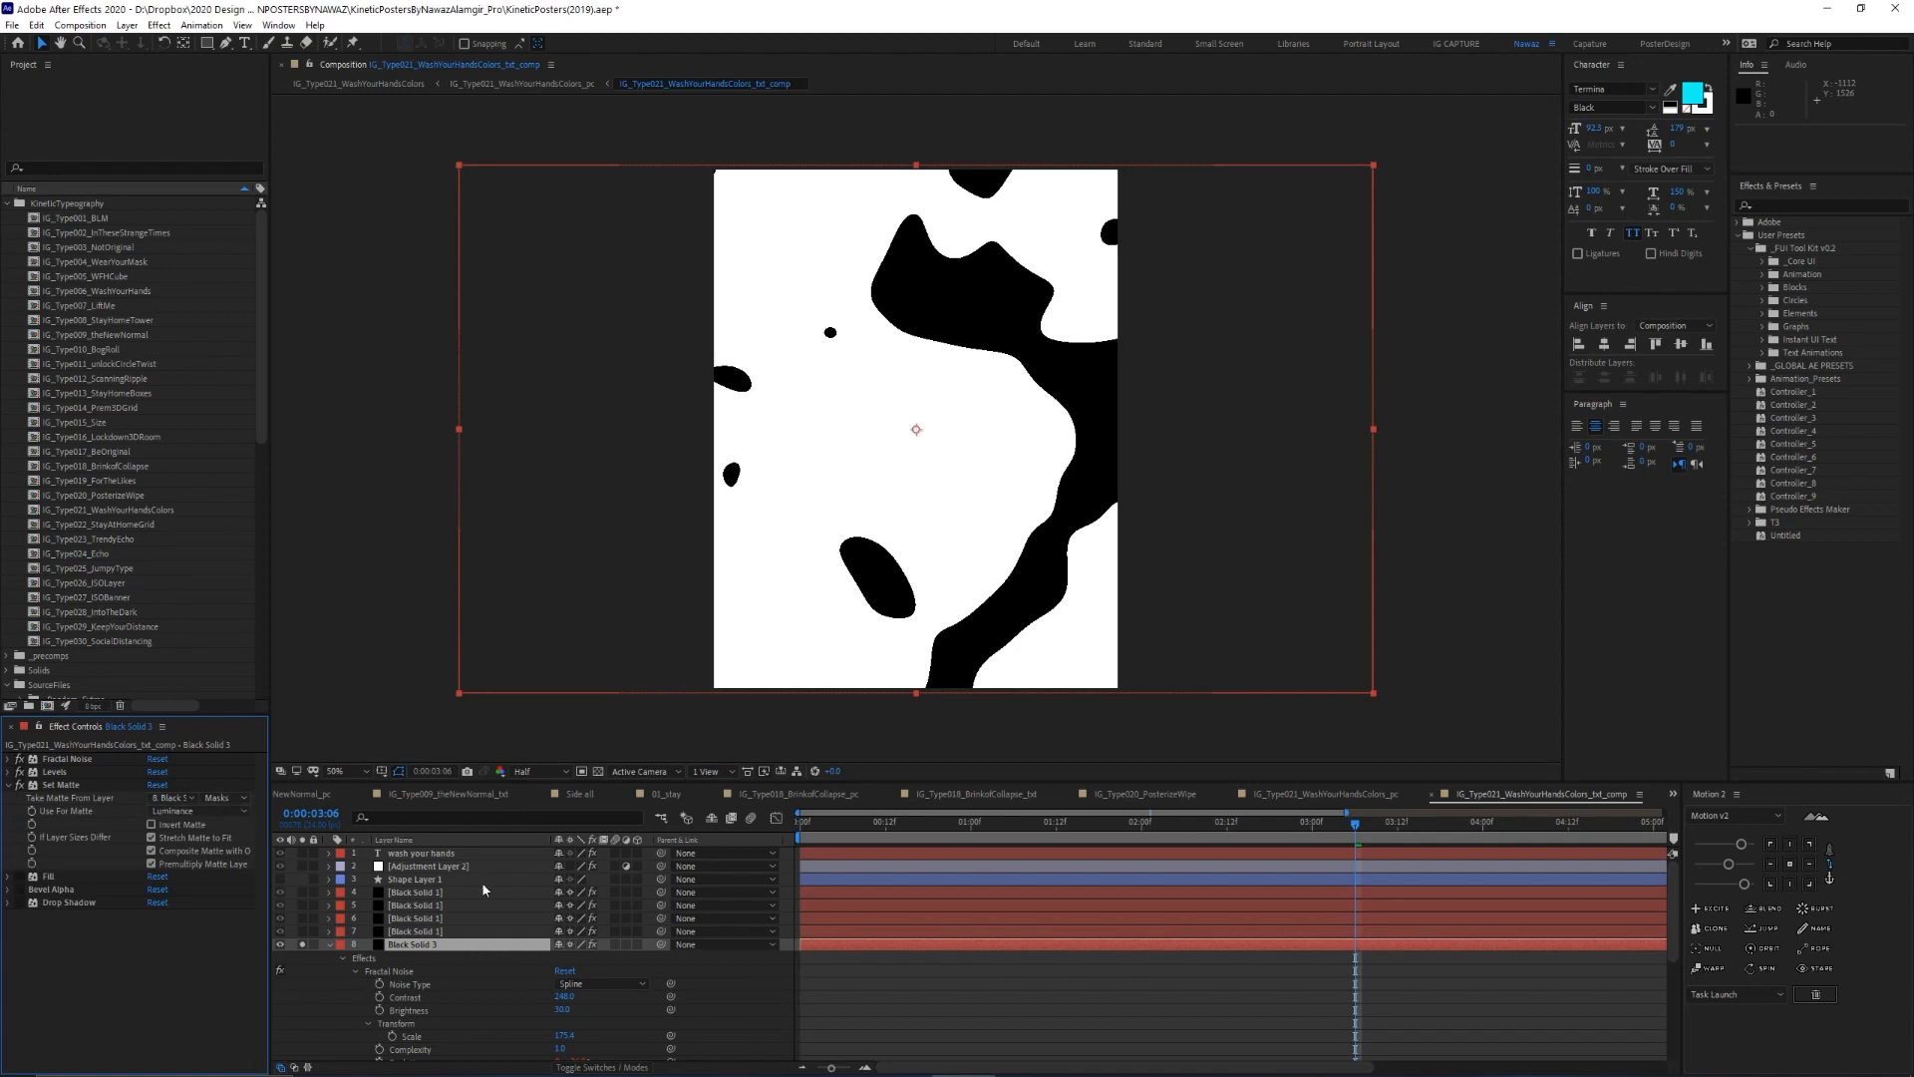
left_click(598, 771)
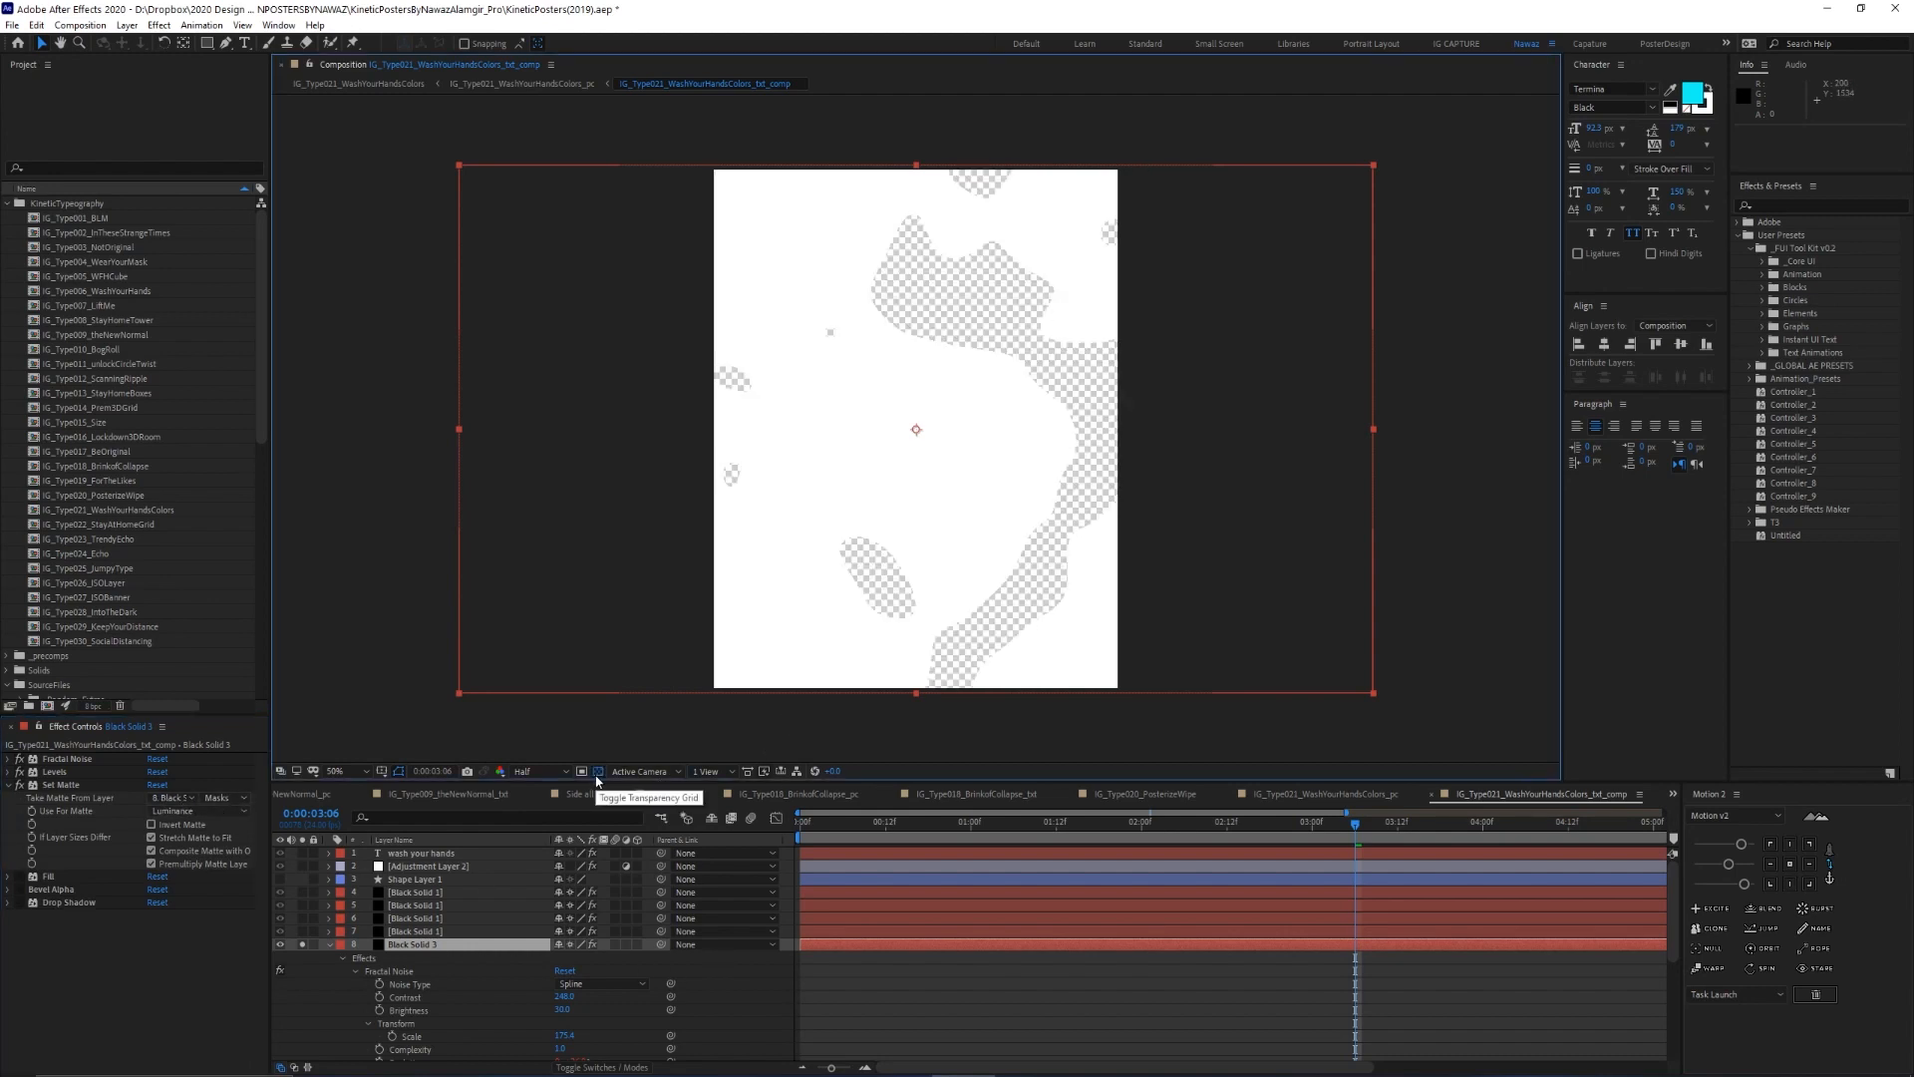
left_click(598, 772)
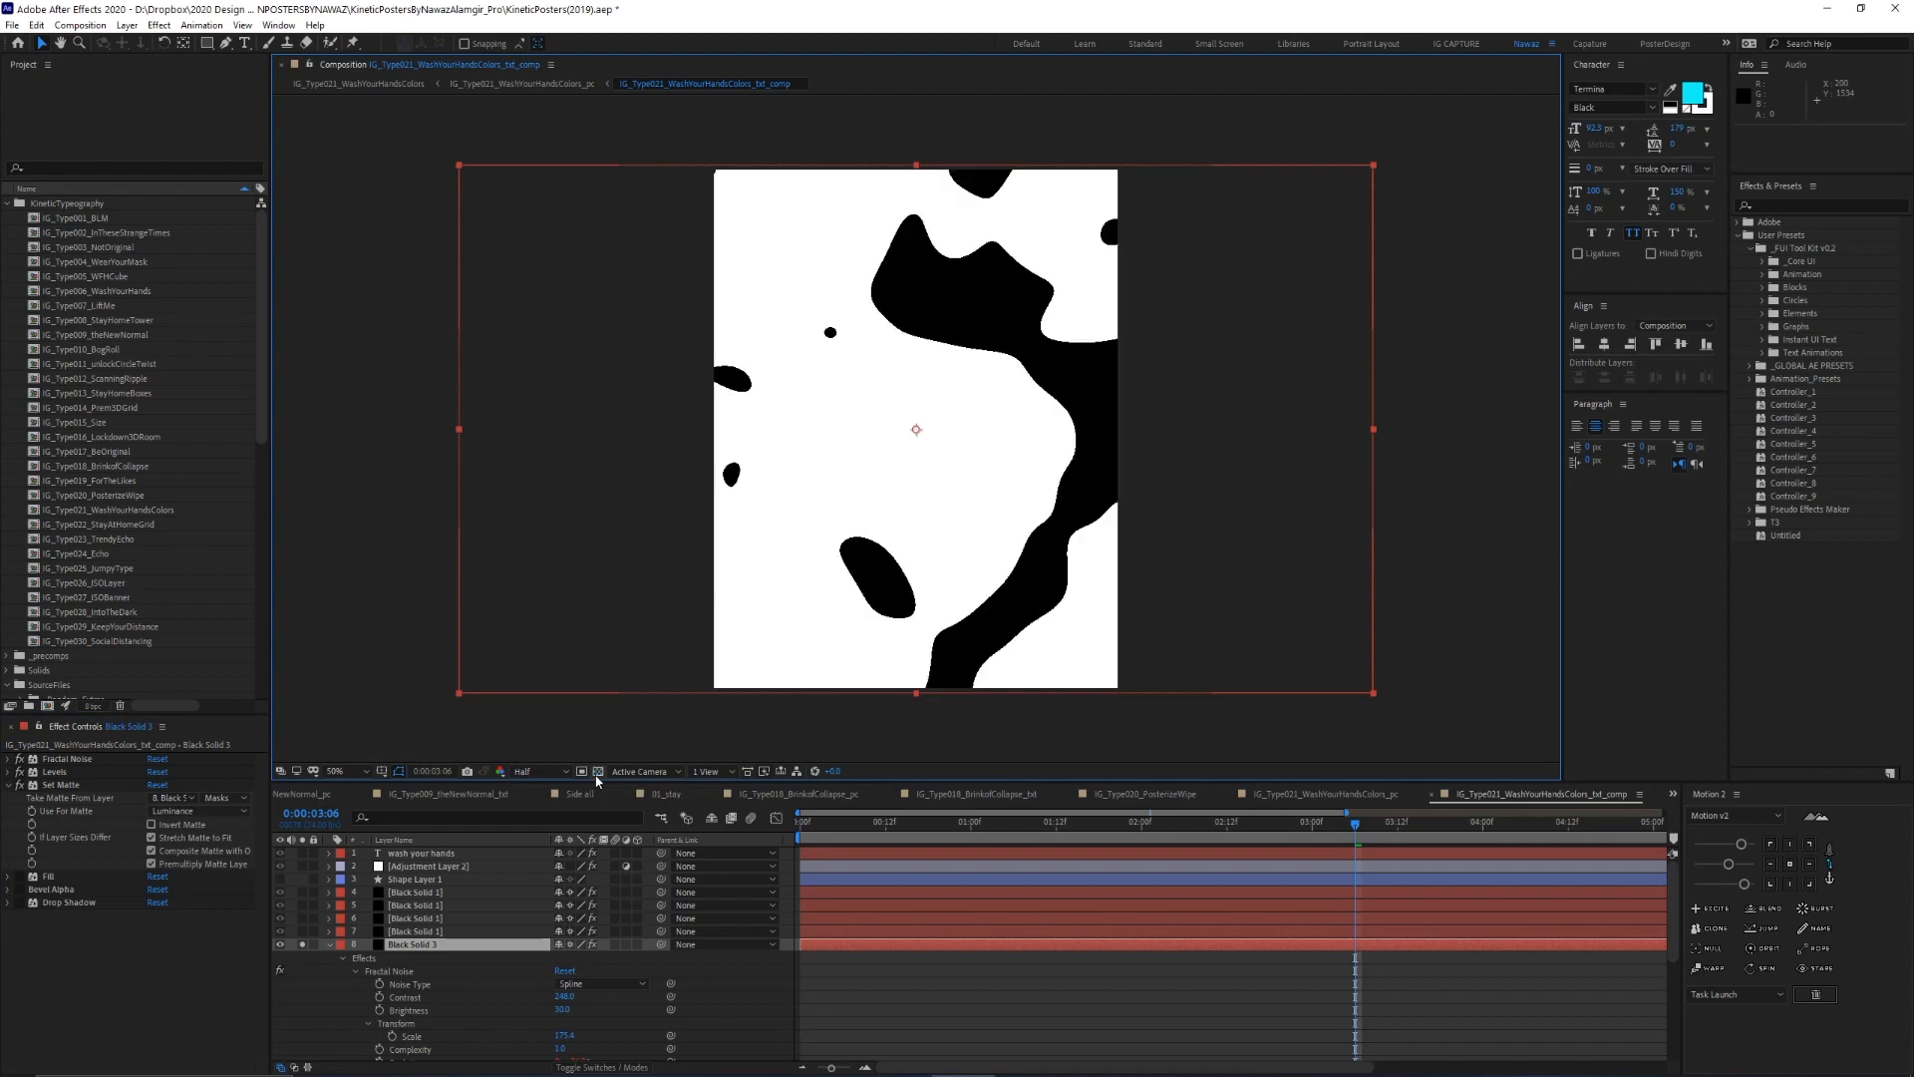
Collapse the Set Matte settings and re-enable Fill and Bevel Alpha on the bottom solid
left_click(11, 786)
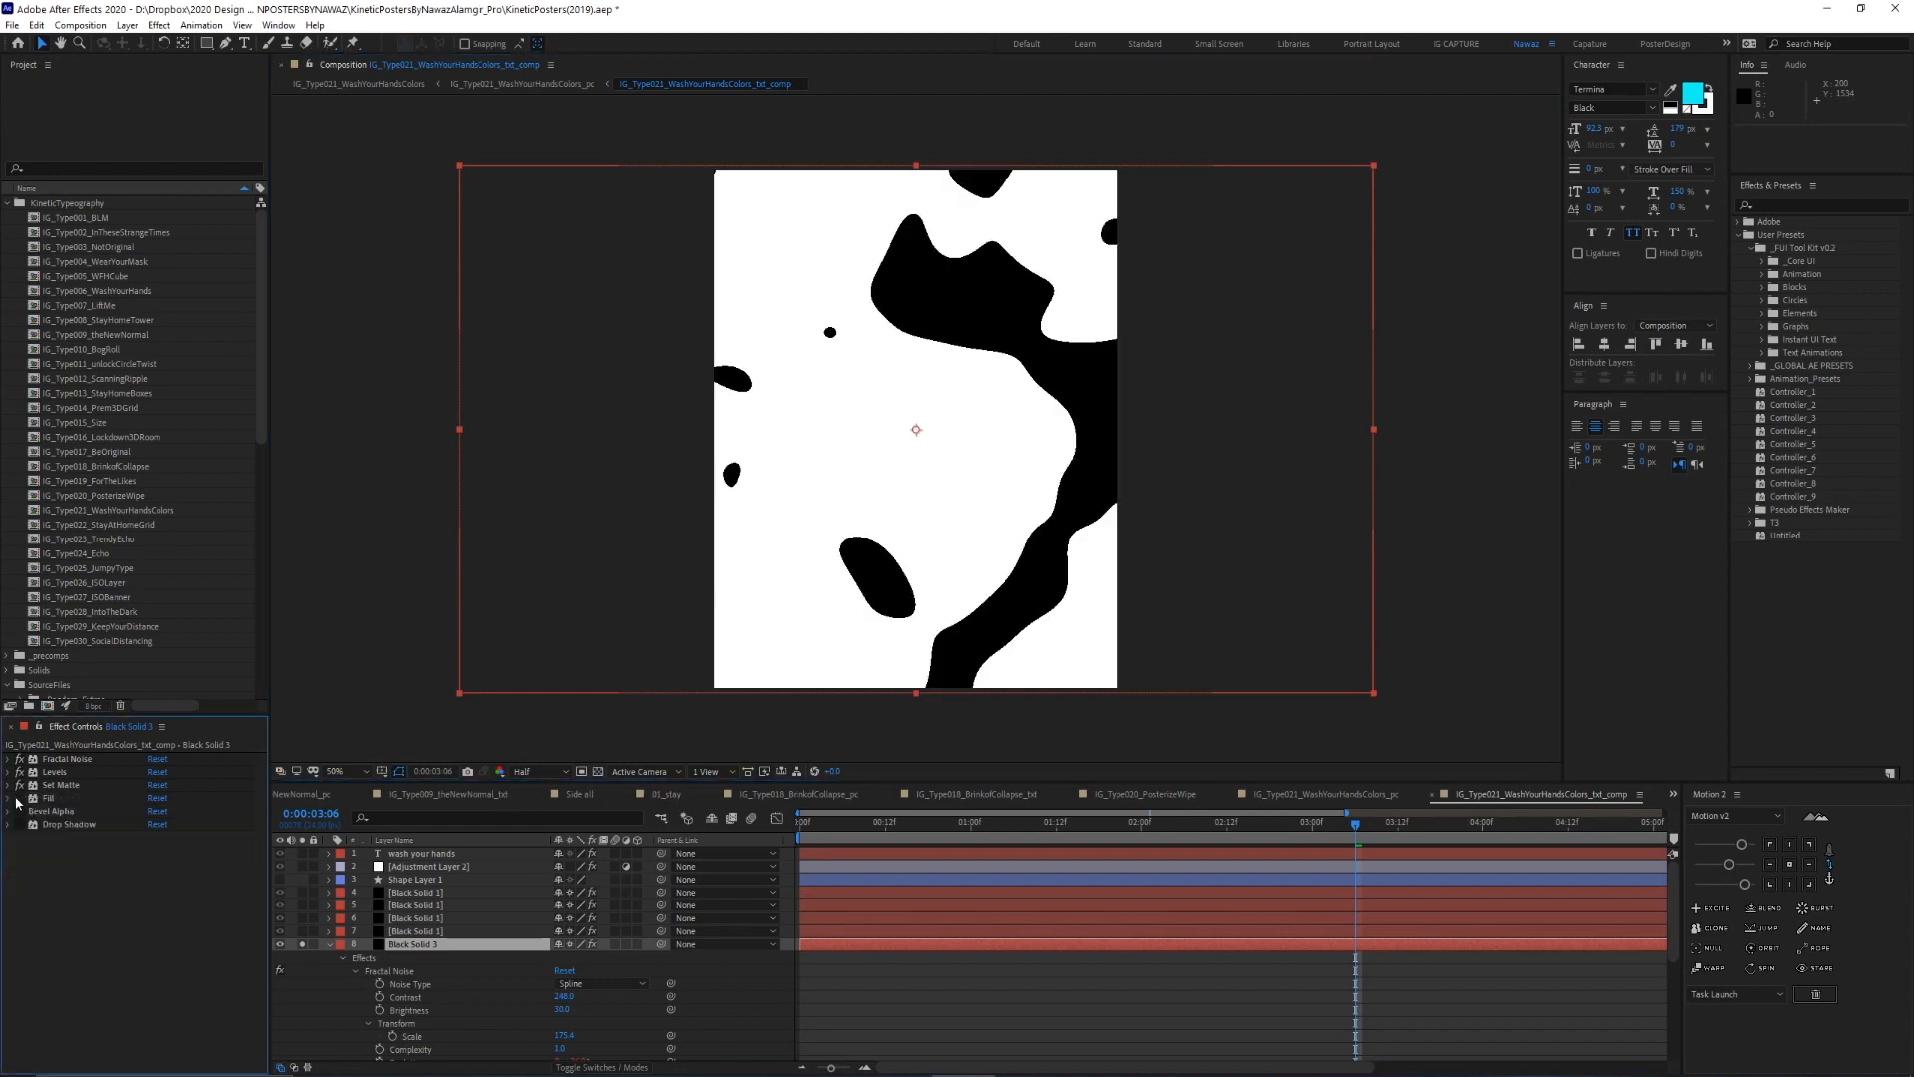
left_click(18, 798)
left_click(19, 812)
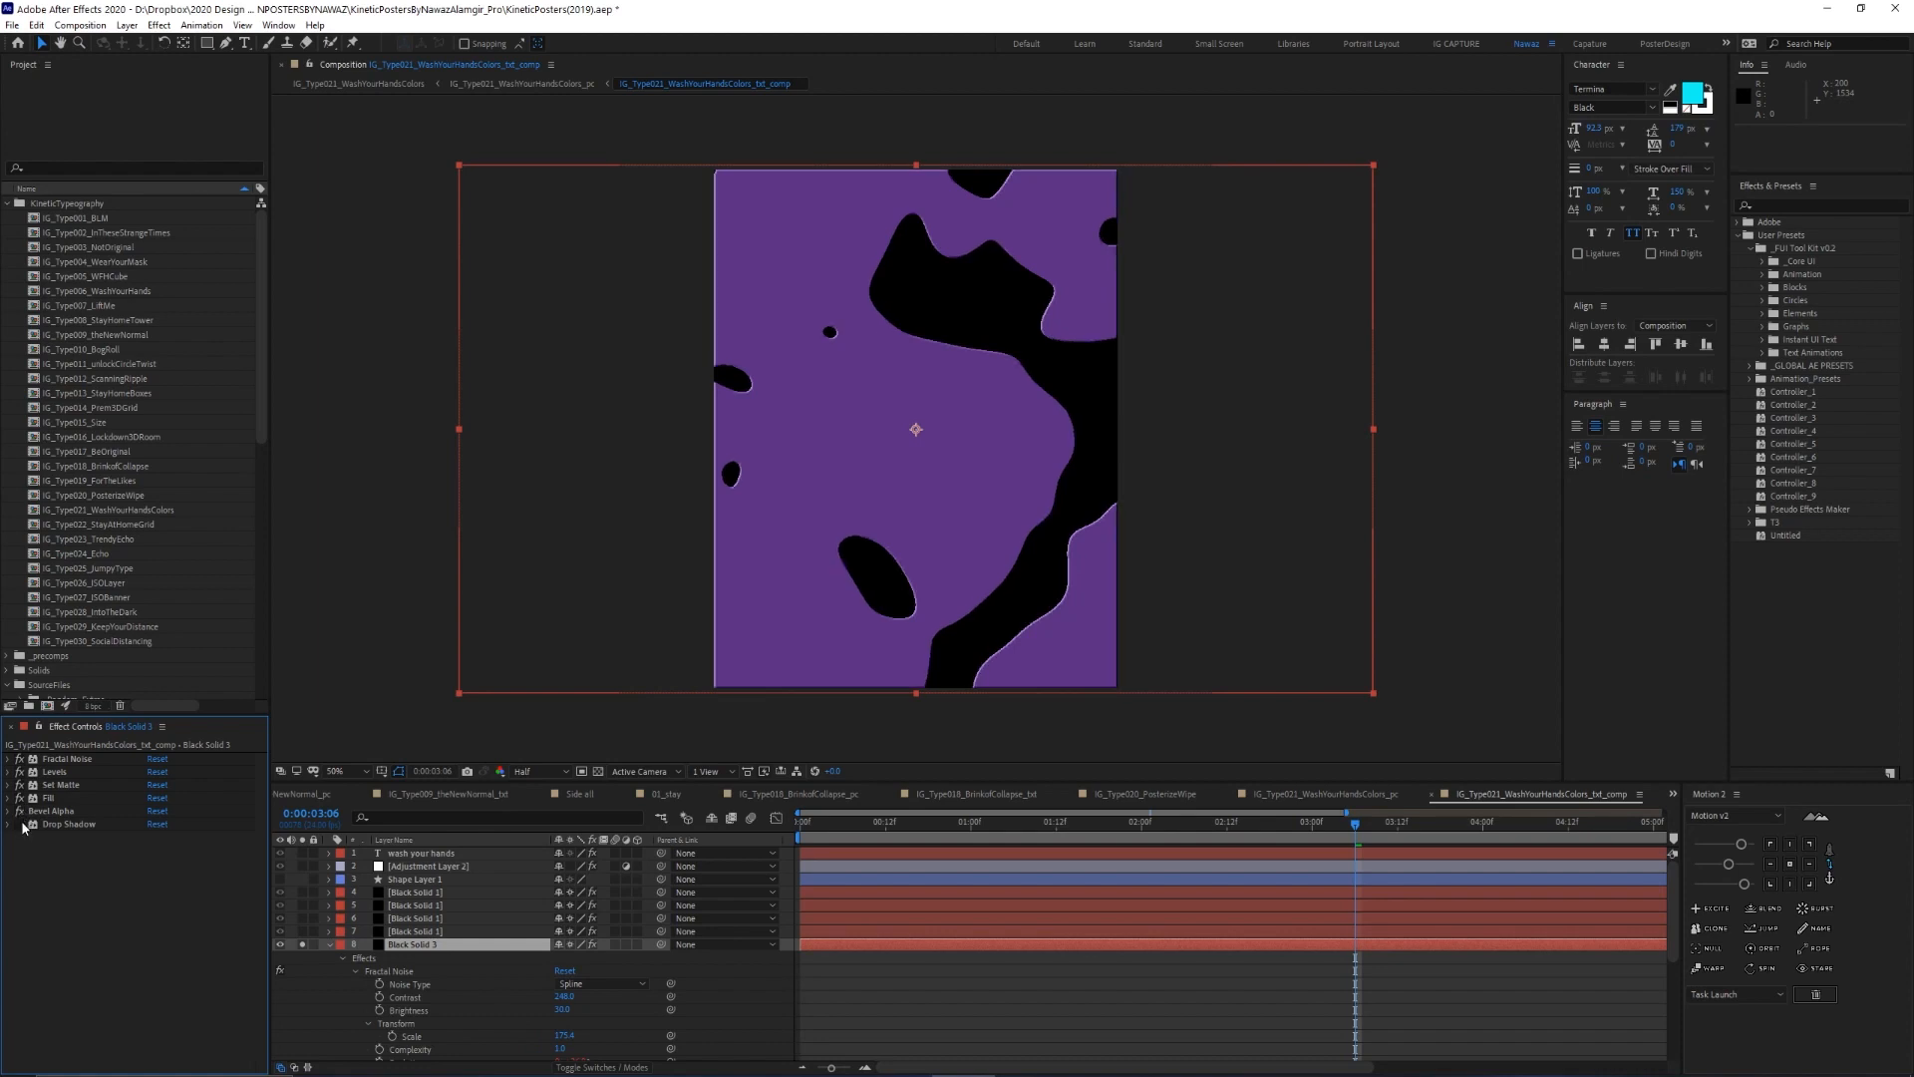
Solo the two black solids above the bottom one, collapse the bottom solid's properties, and preview the stacked shapes
left_click(303, 931)
left_click(418, 933)
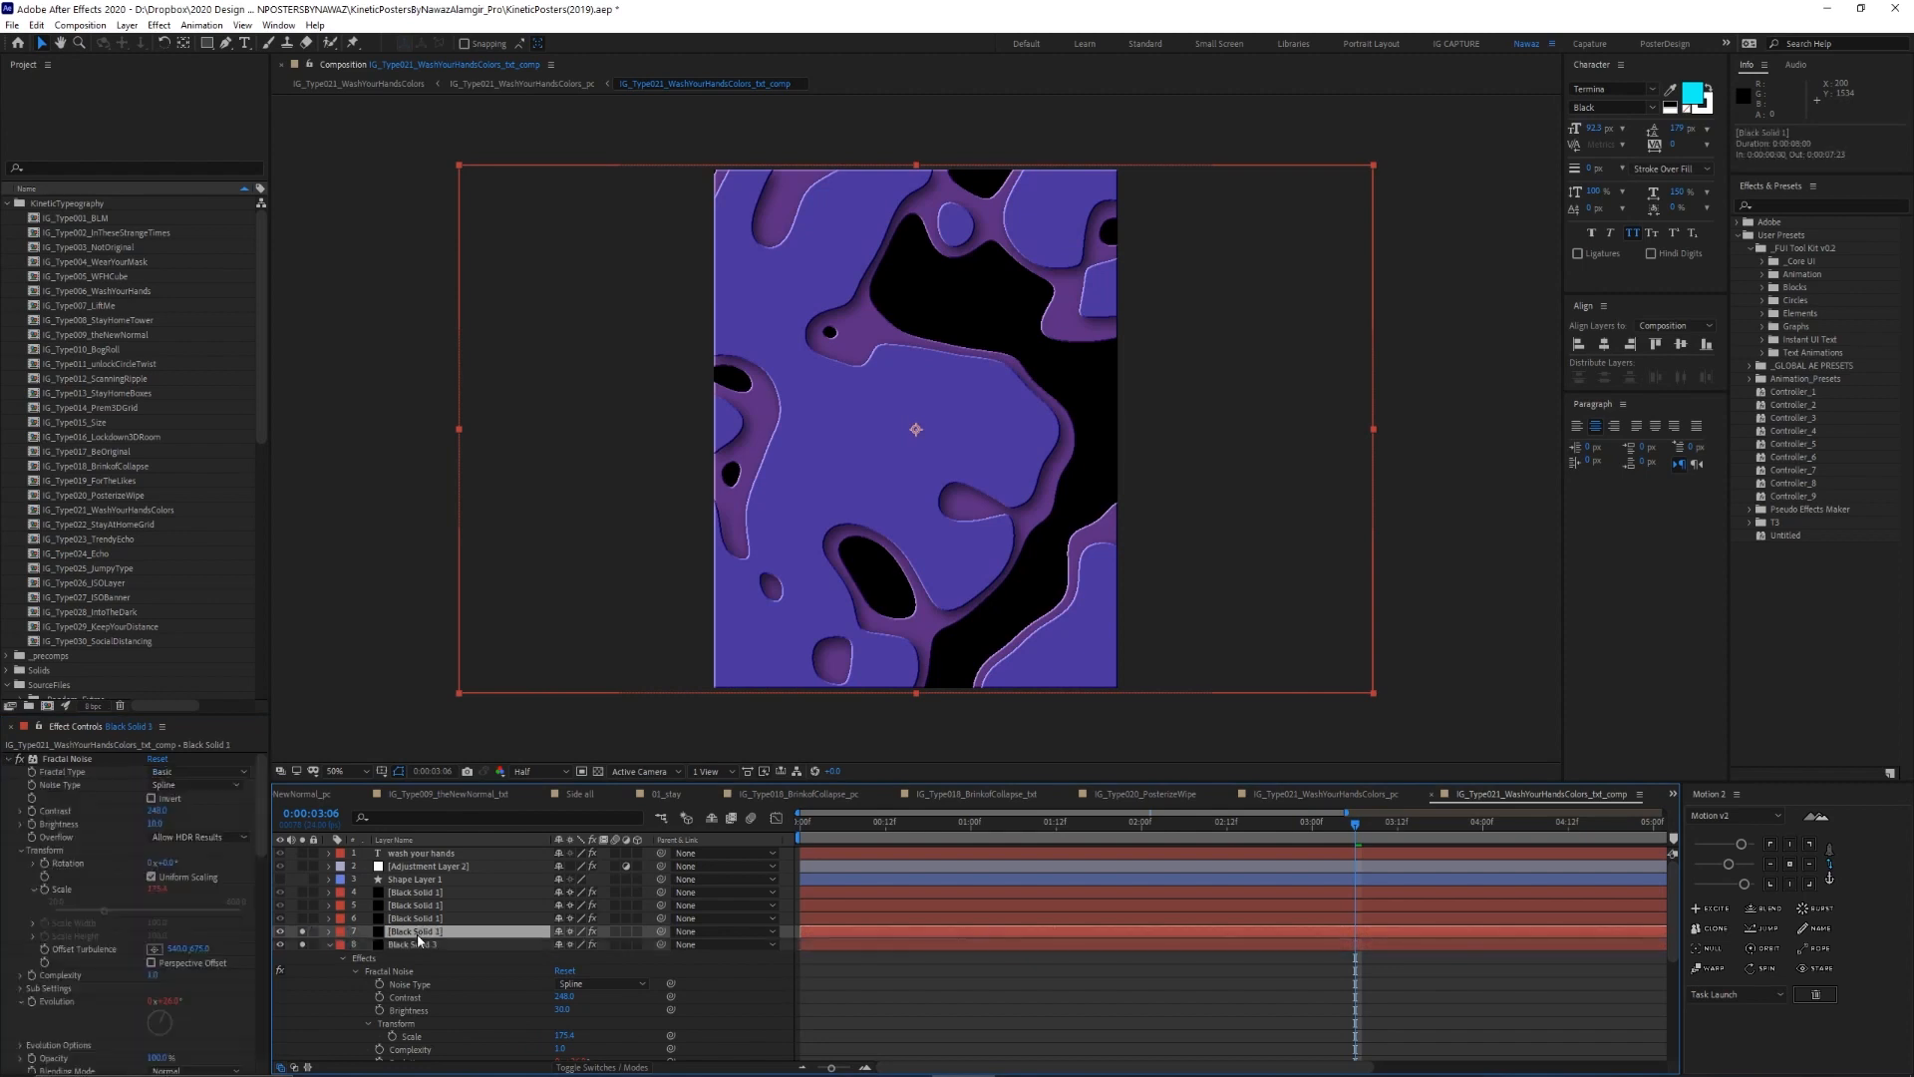
left_click(330, 944)
key("space")
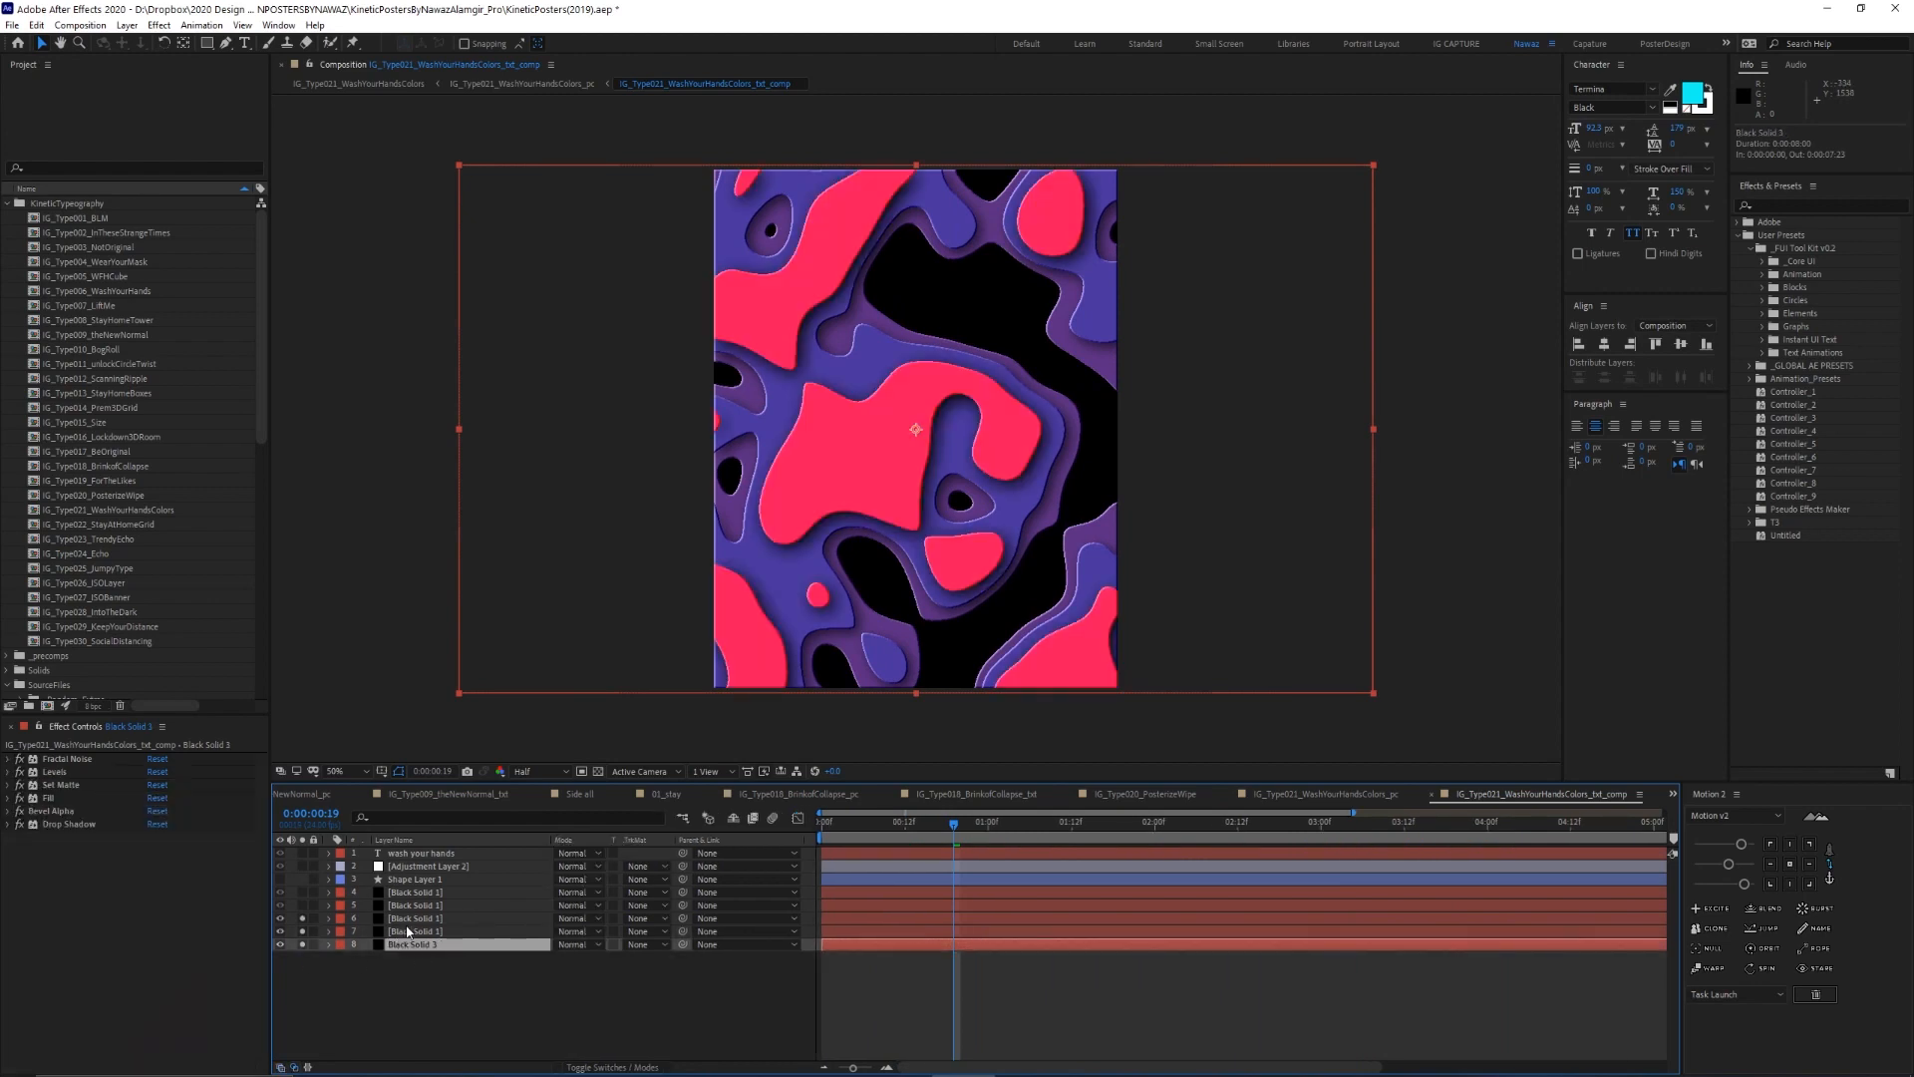
Compare the Fractal Noise of the two upper soloed solids and lower the brightness on layer 7 to 4.0
left_click(409, 919)
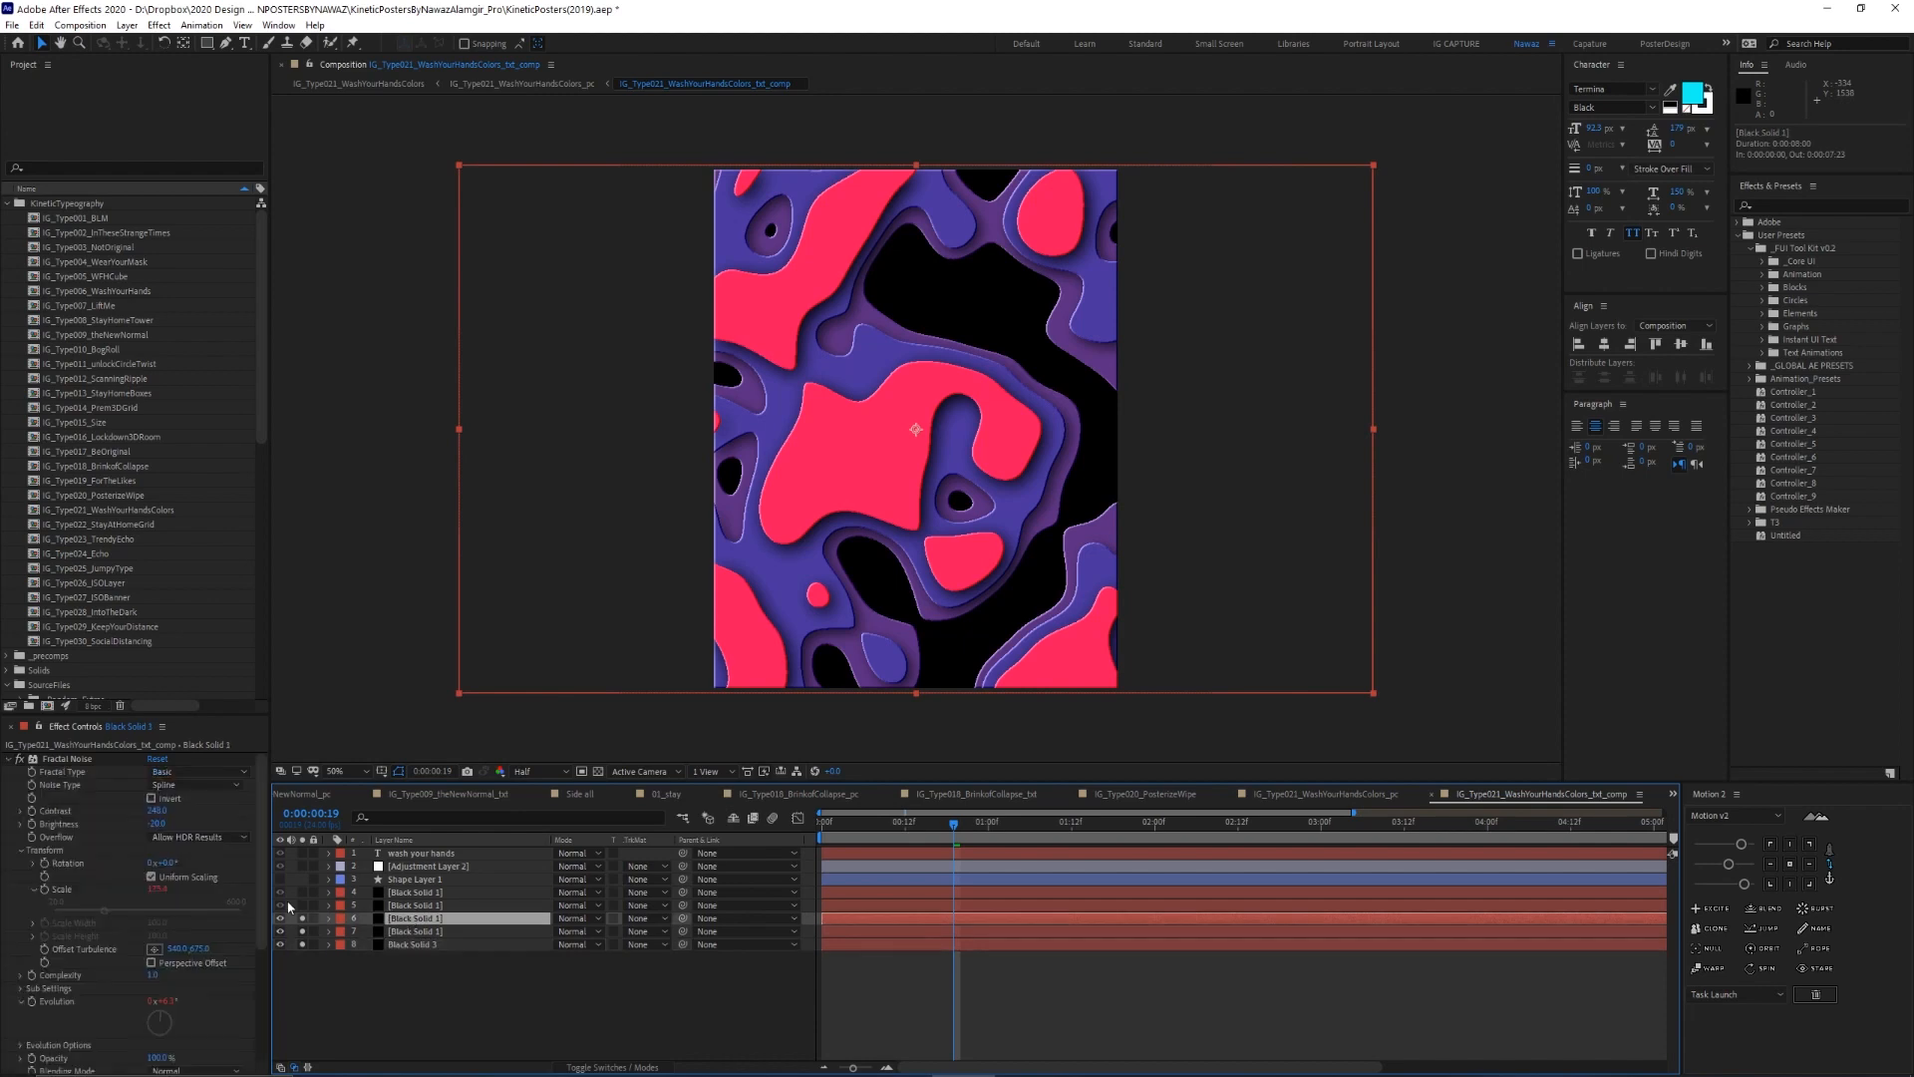
left_click(417, 931)
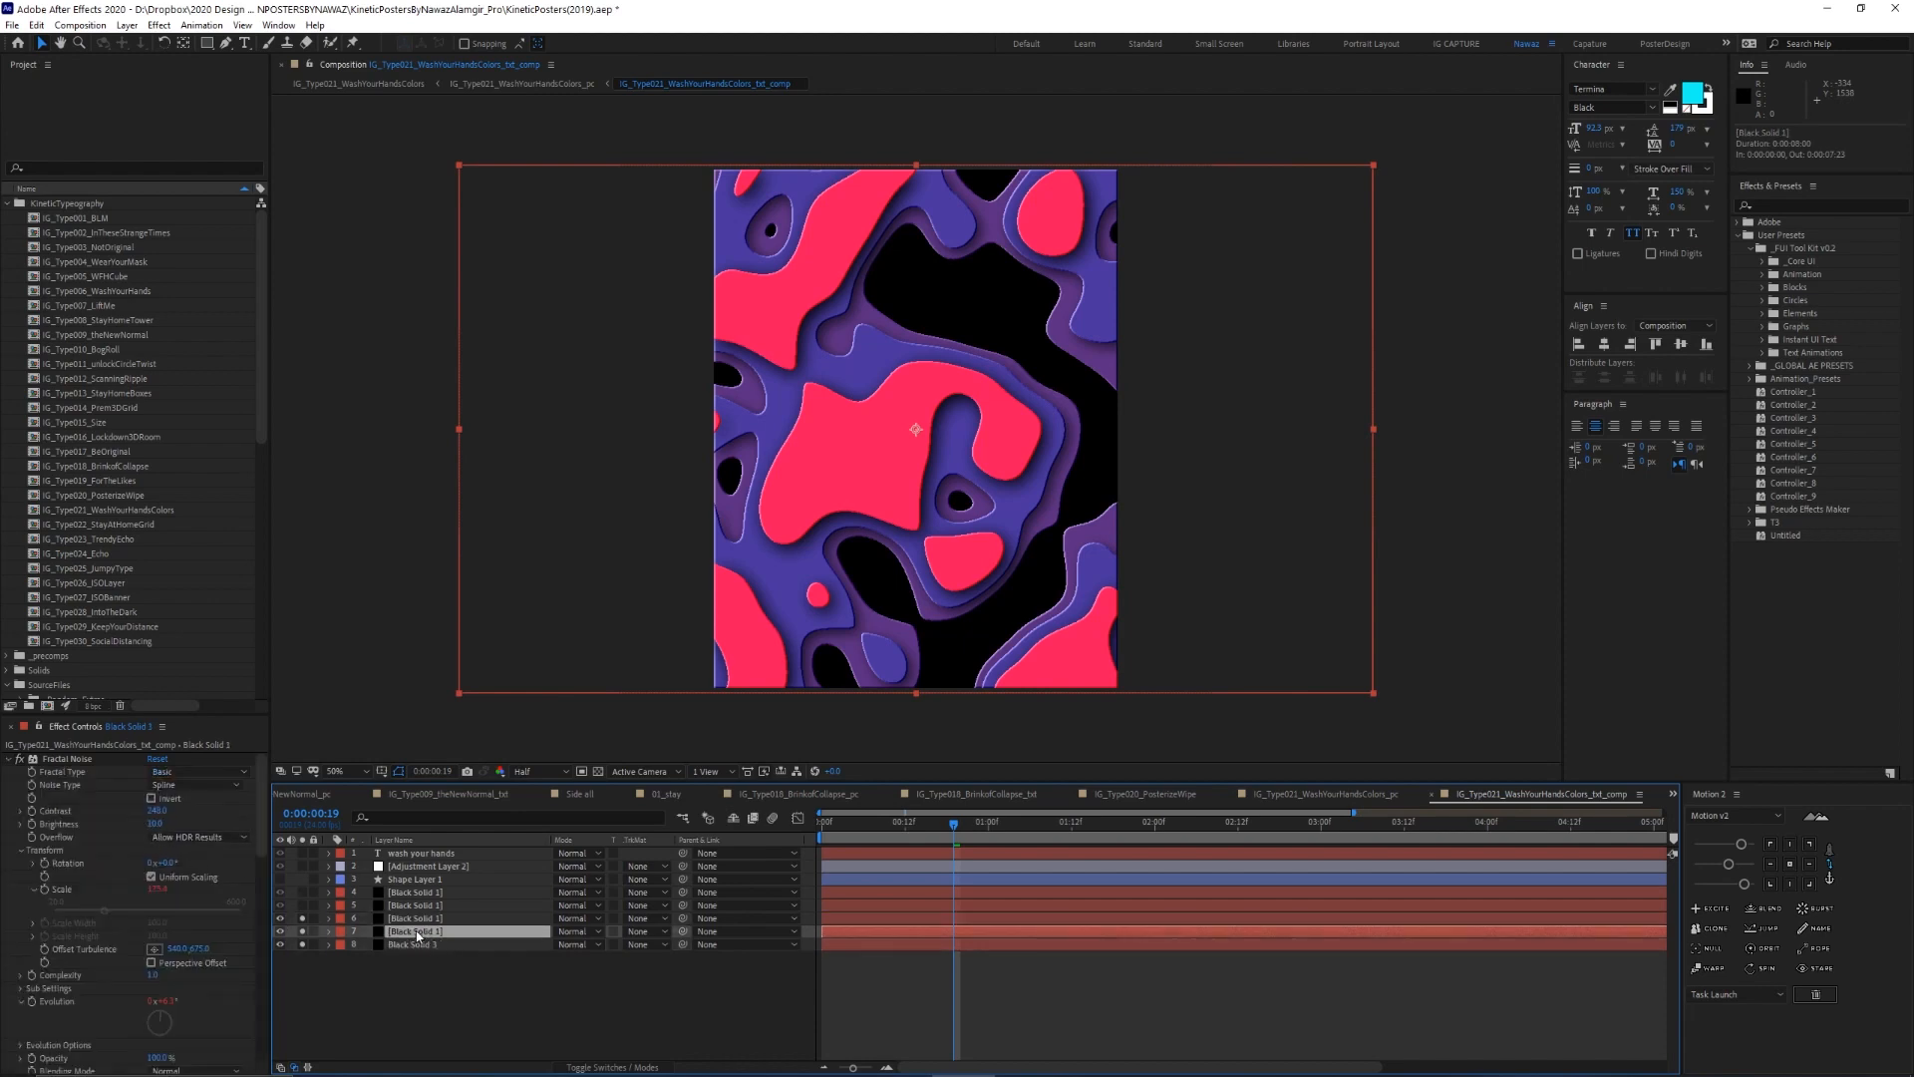
mouse_move(156, 827)
left_mouse_down()
mouse_move(140, 829)
mouse_move(156, 825)
left_mouse_up()
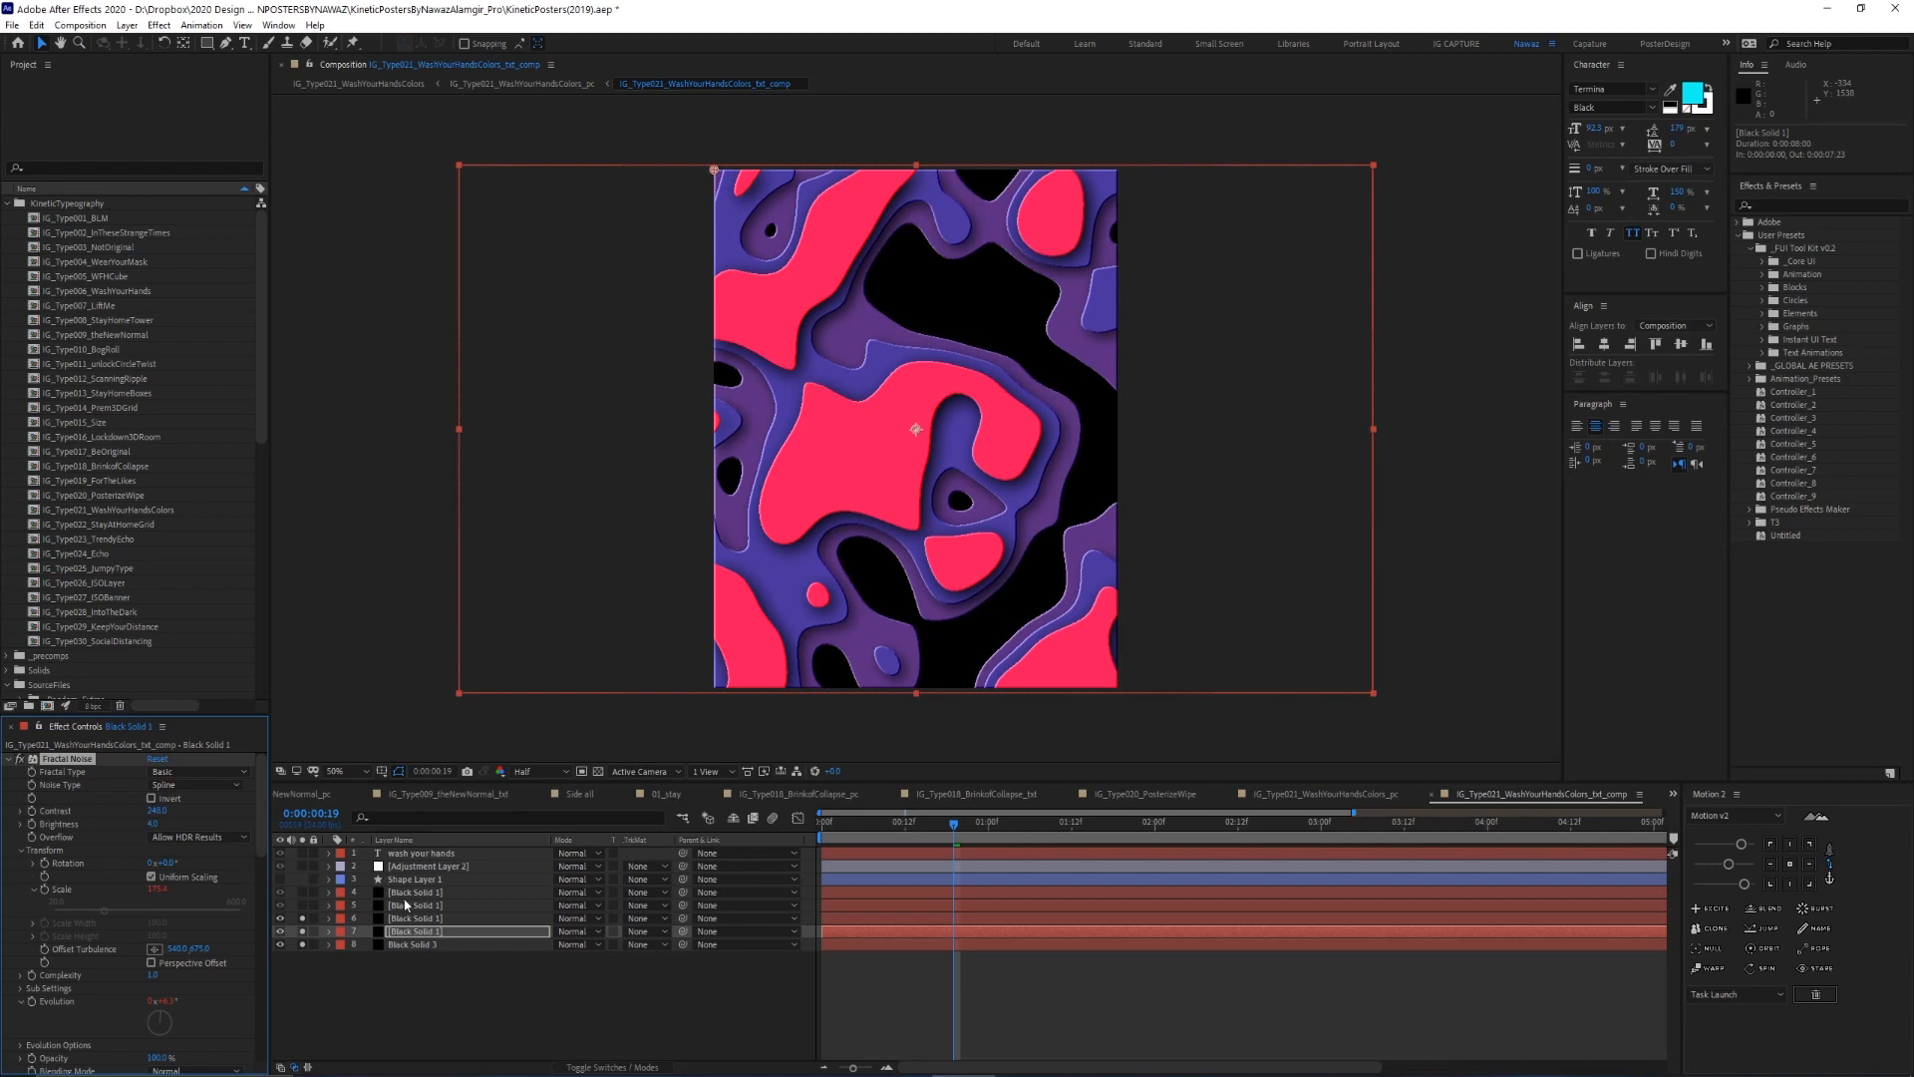
Solo the remaining two black solids one at a time to preview the full shape stack, and clear solo from all five solids
left_click(404, 895)
left_click(303, 905)
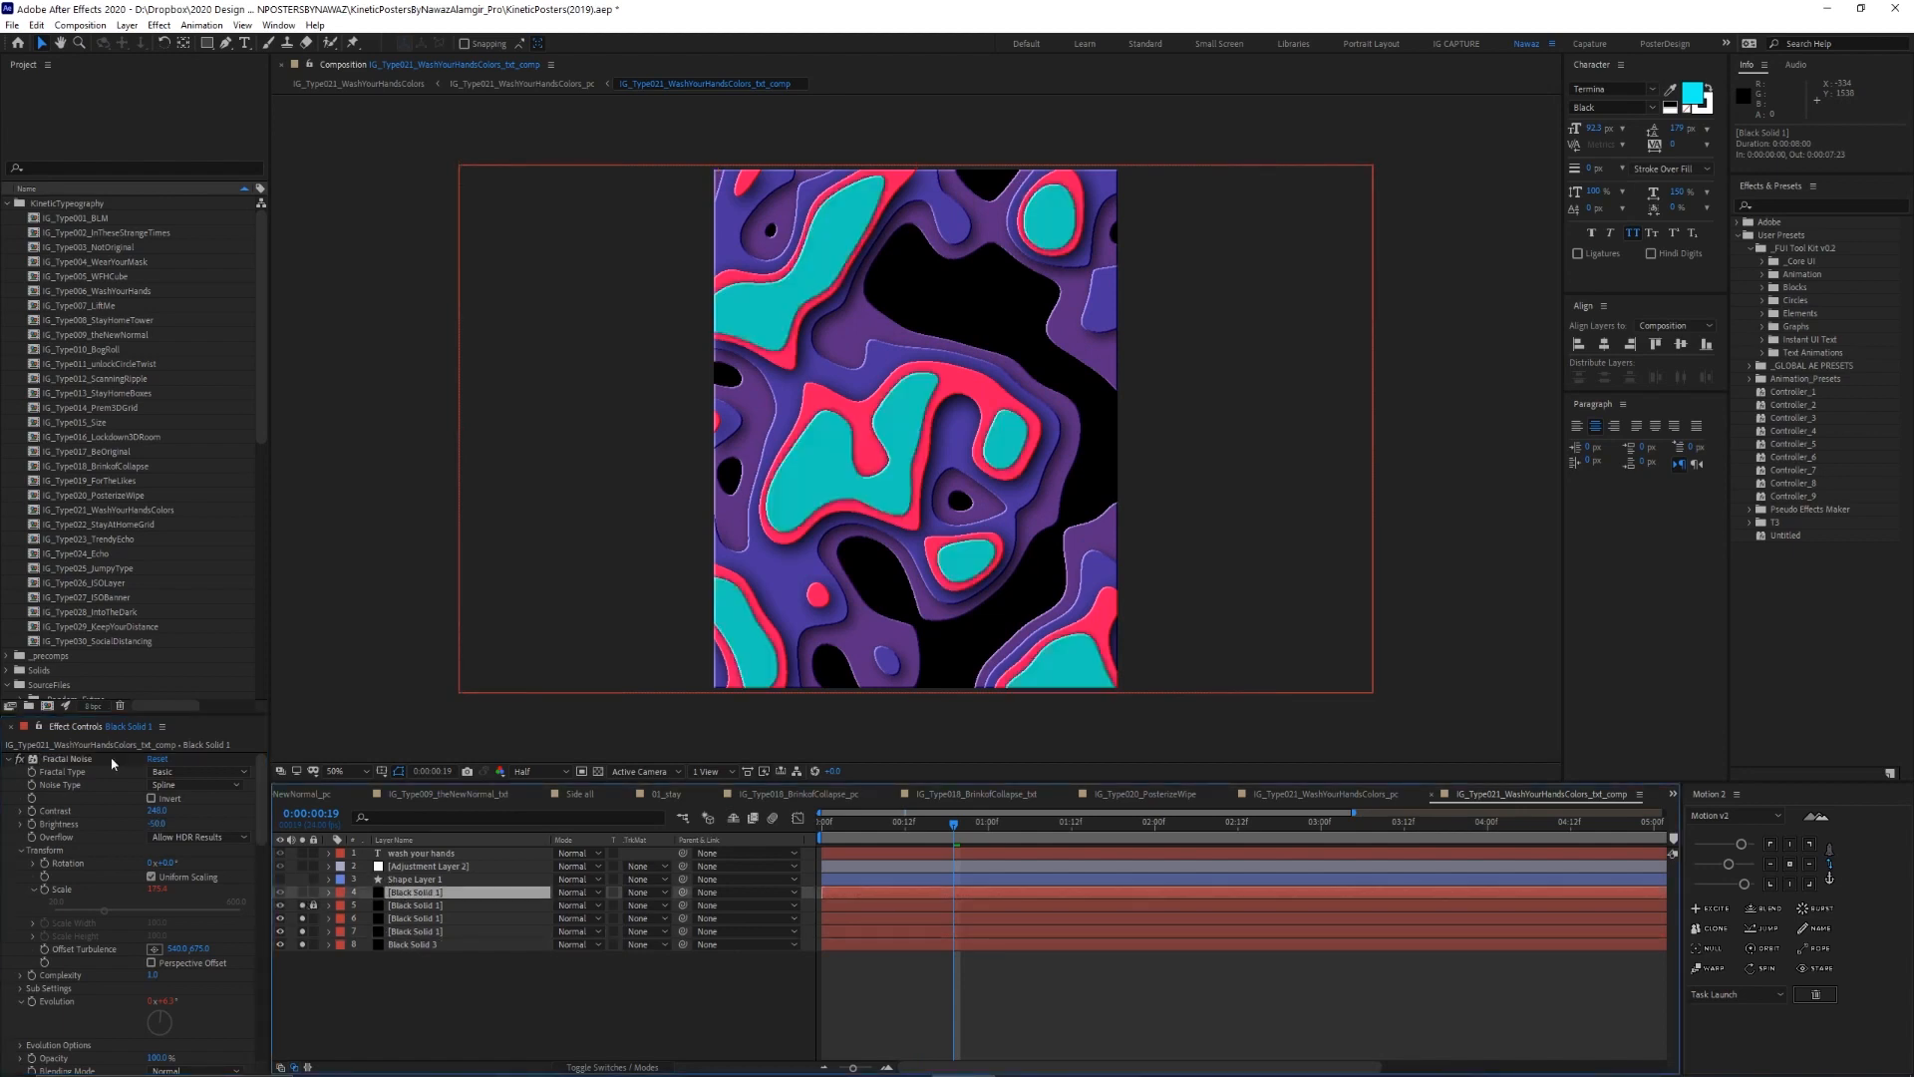
left_click(397, 906)
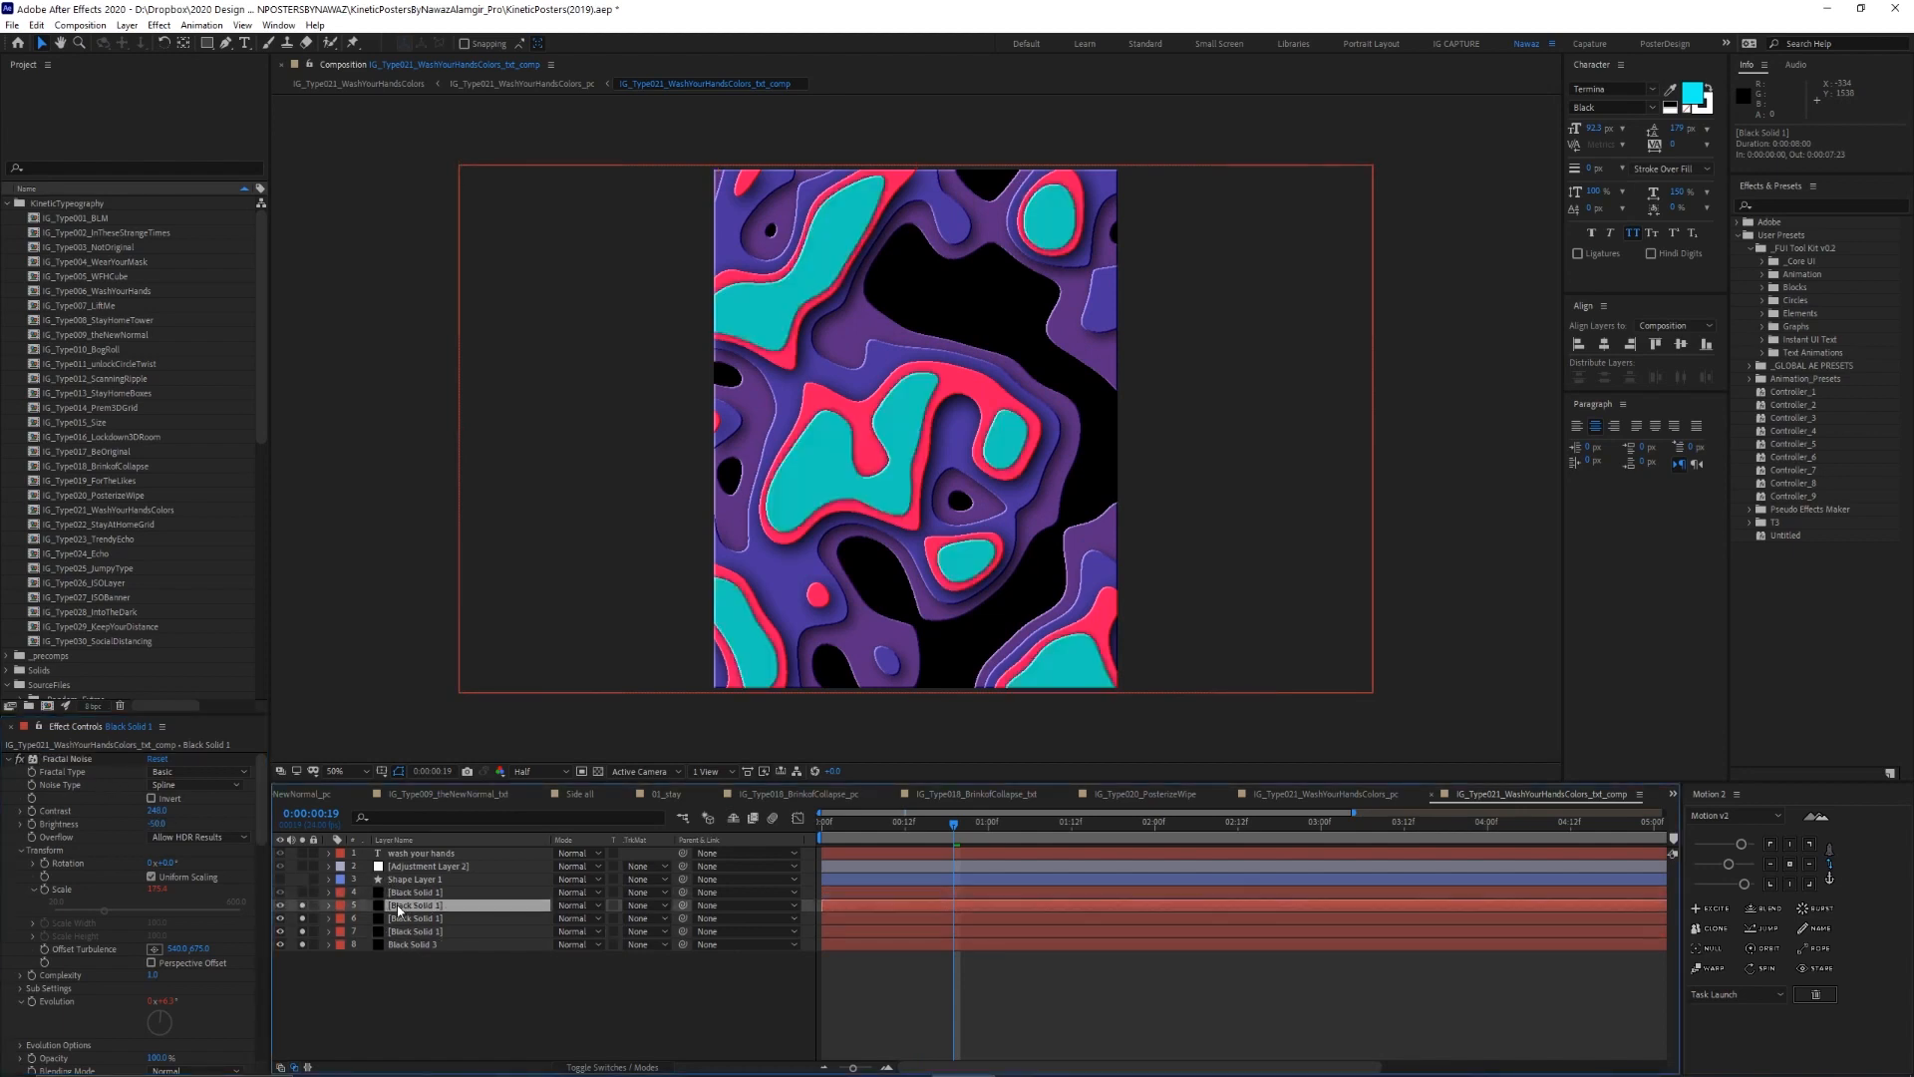
left_click(401, 895)
left_click(303, 892)
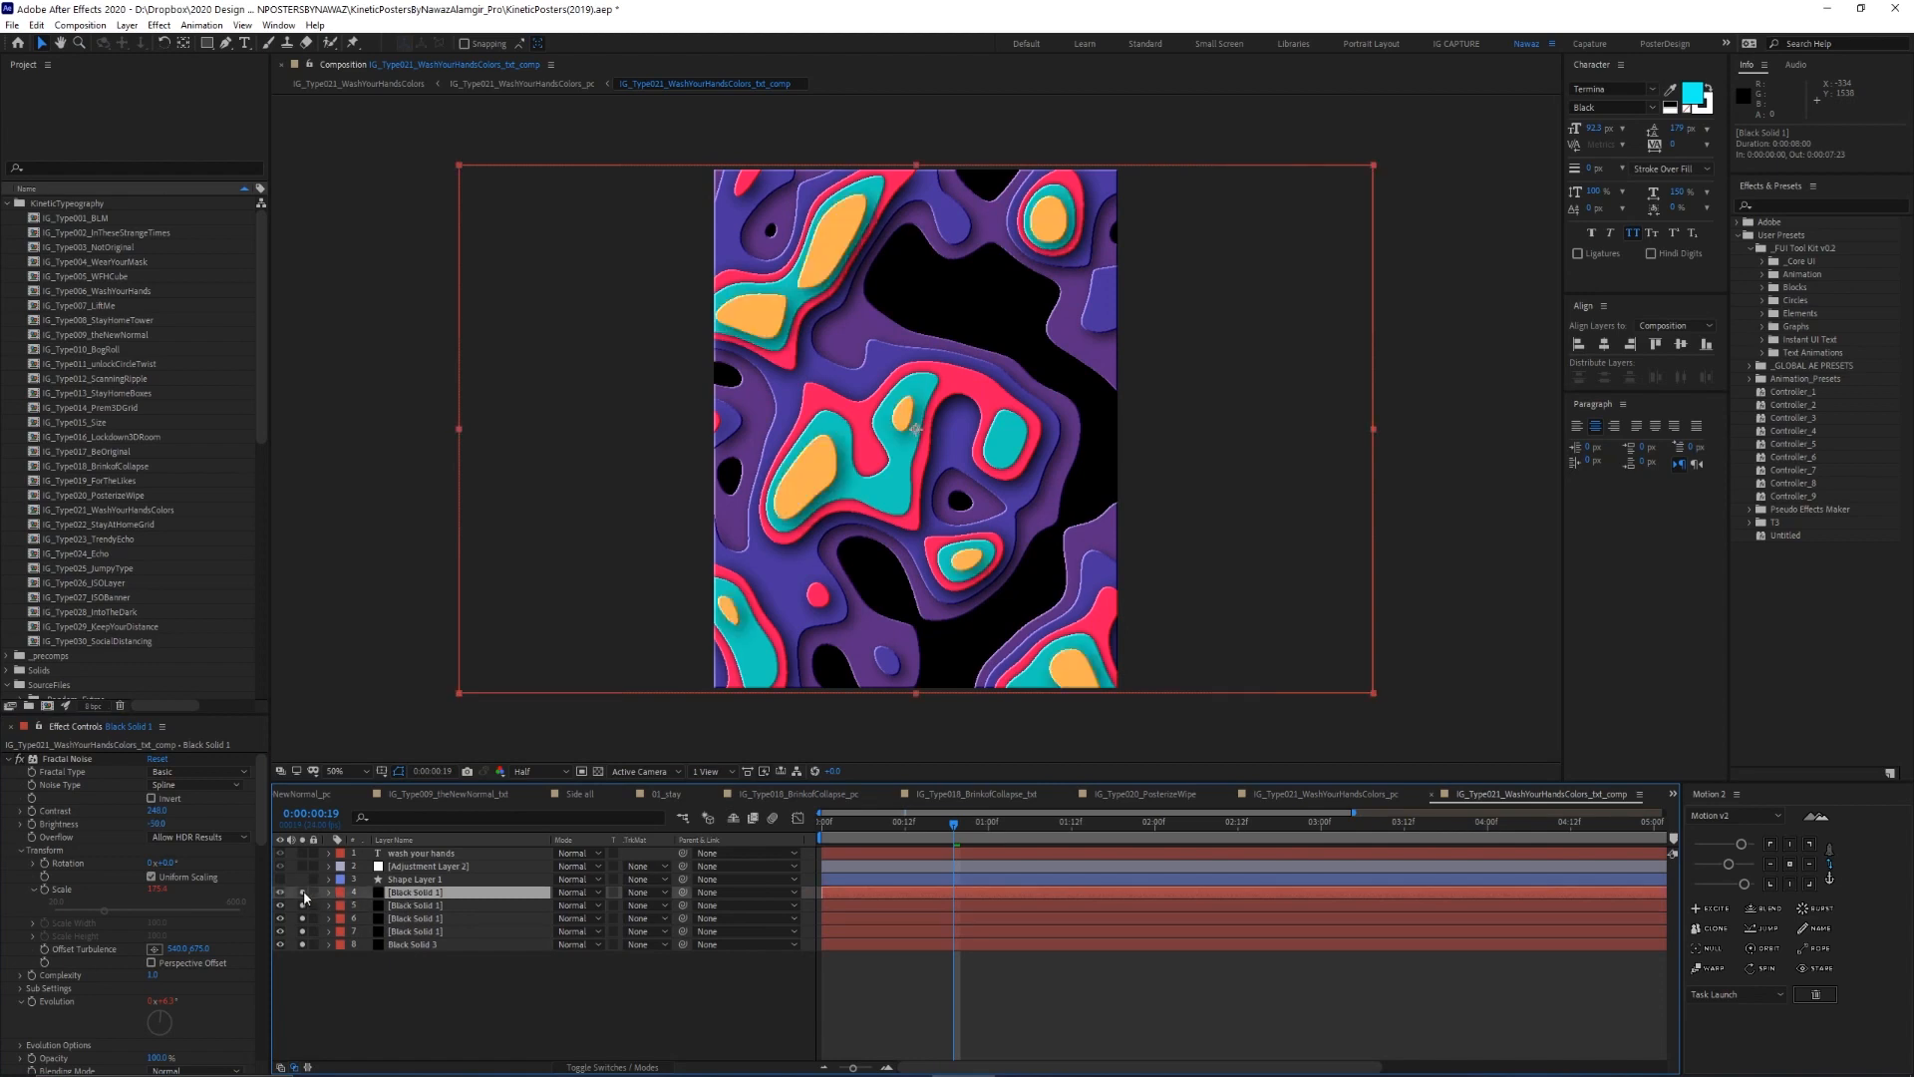
left_click_drag(303, 894, 305, 946)
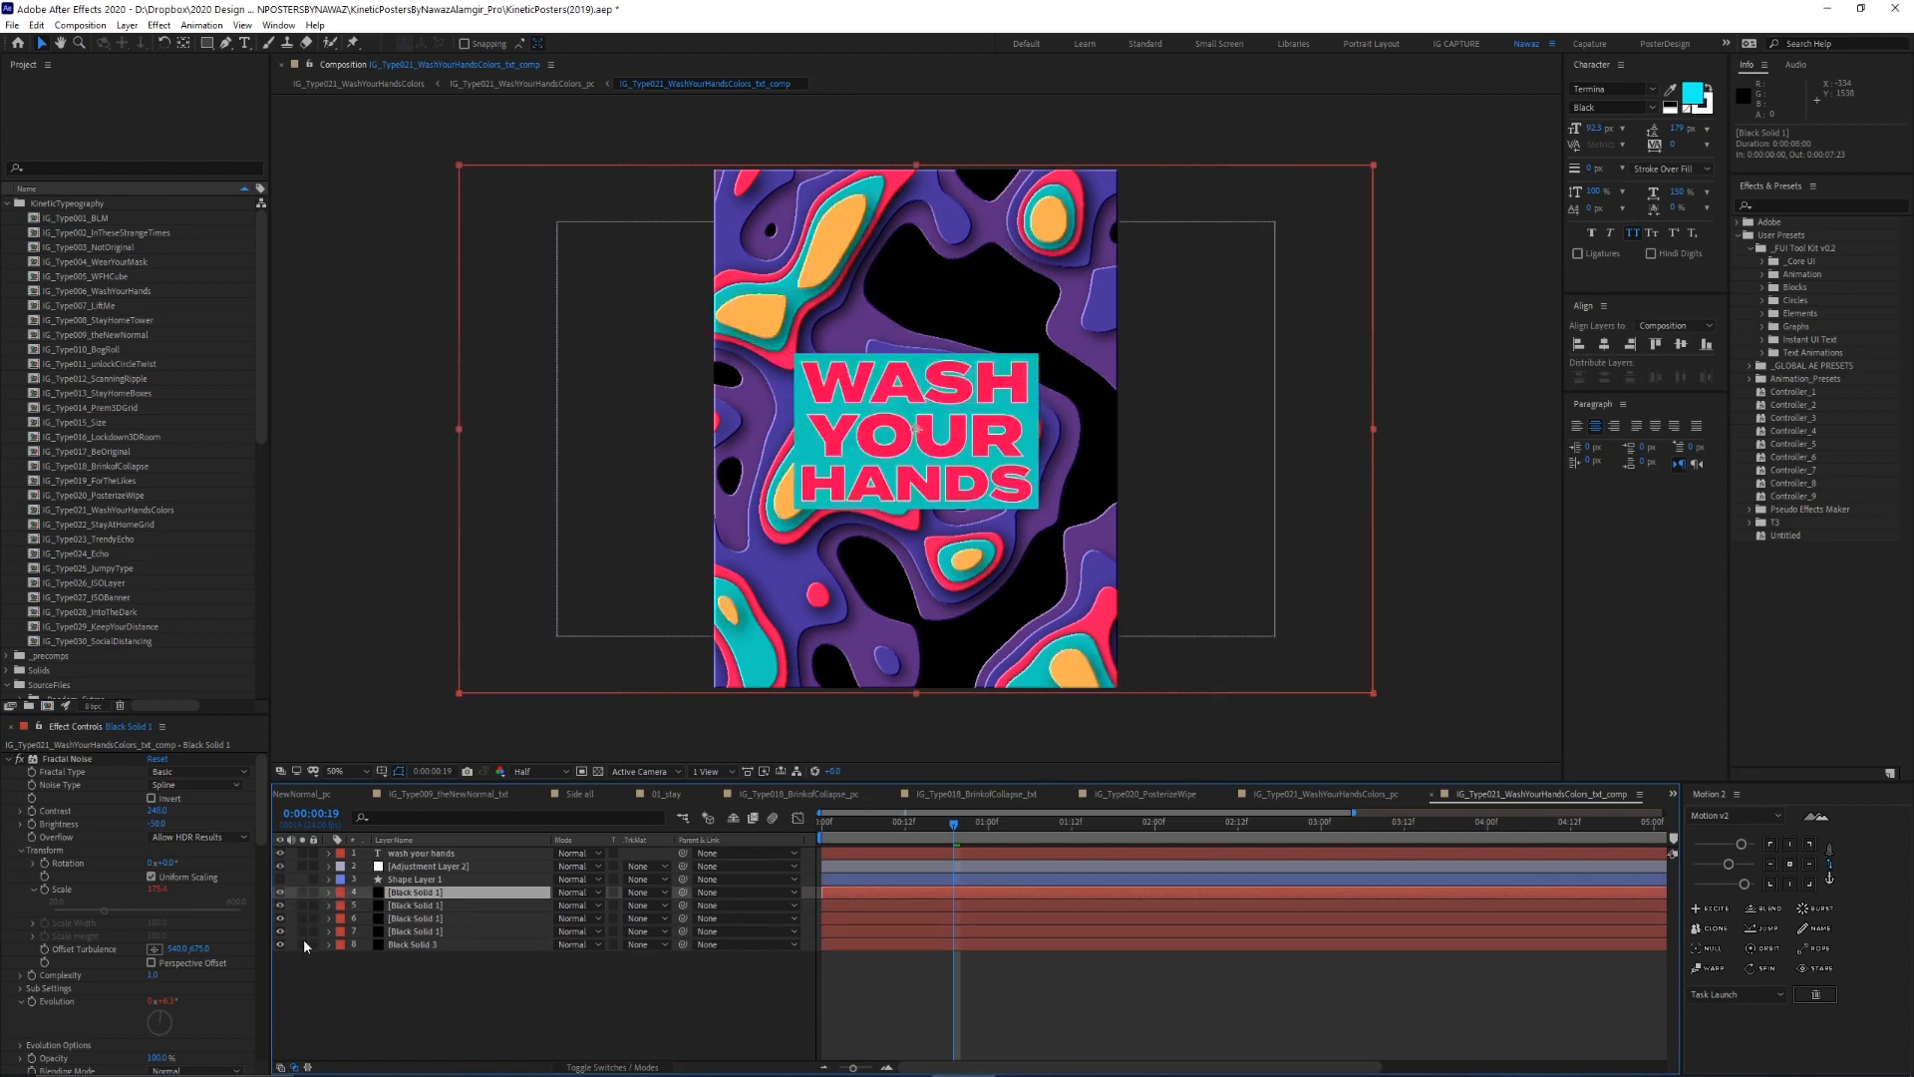
Try moving the WASH YOUR HANDS text box over the layered shapes, and undo the move
left_click(404, 855)
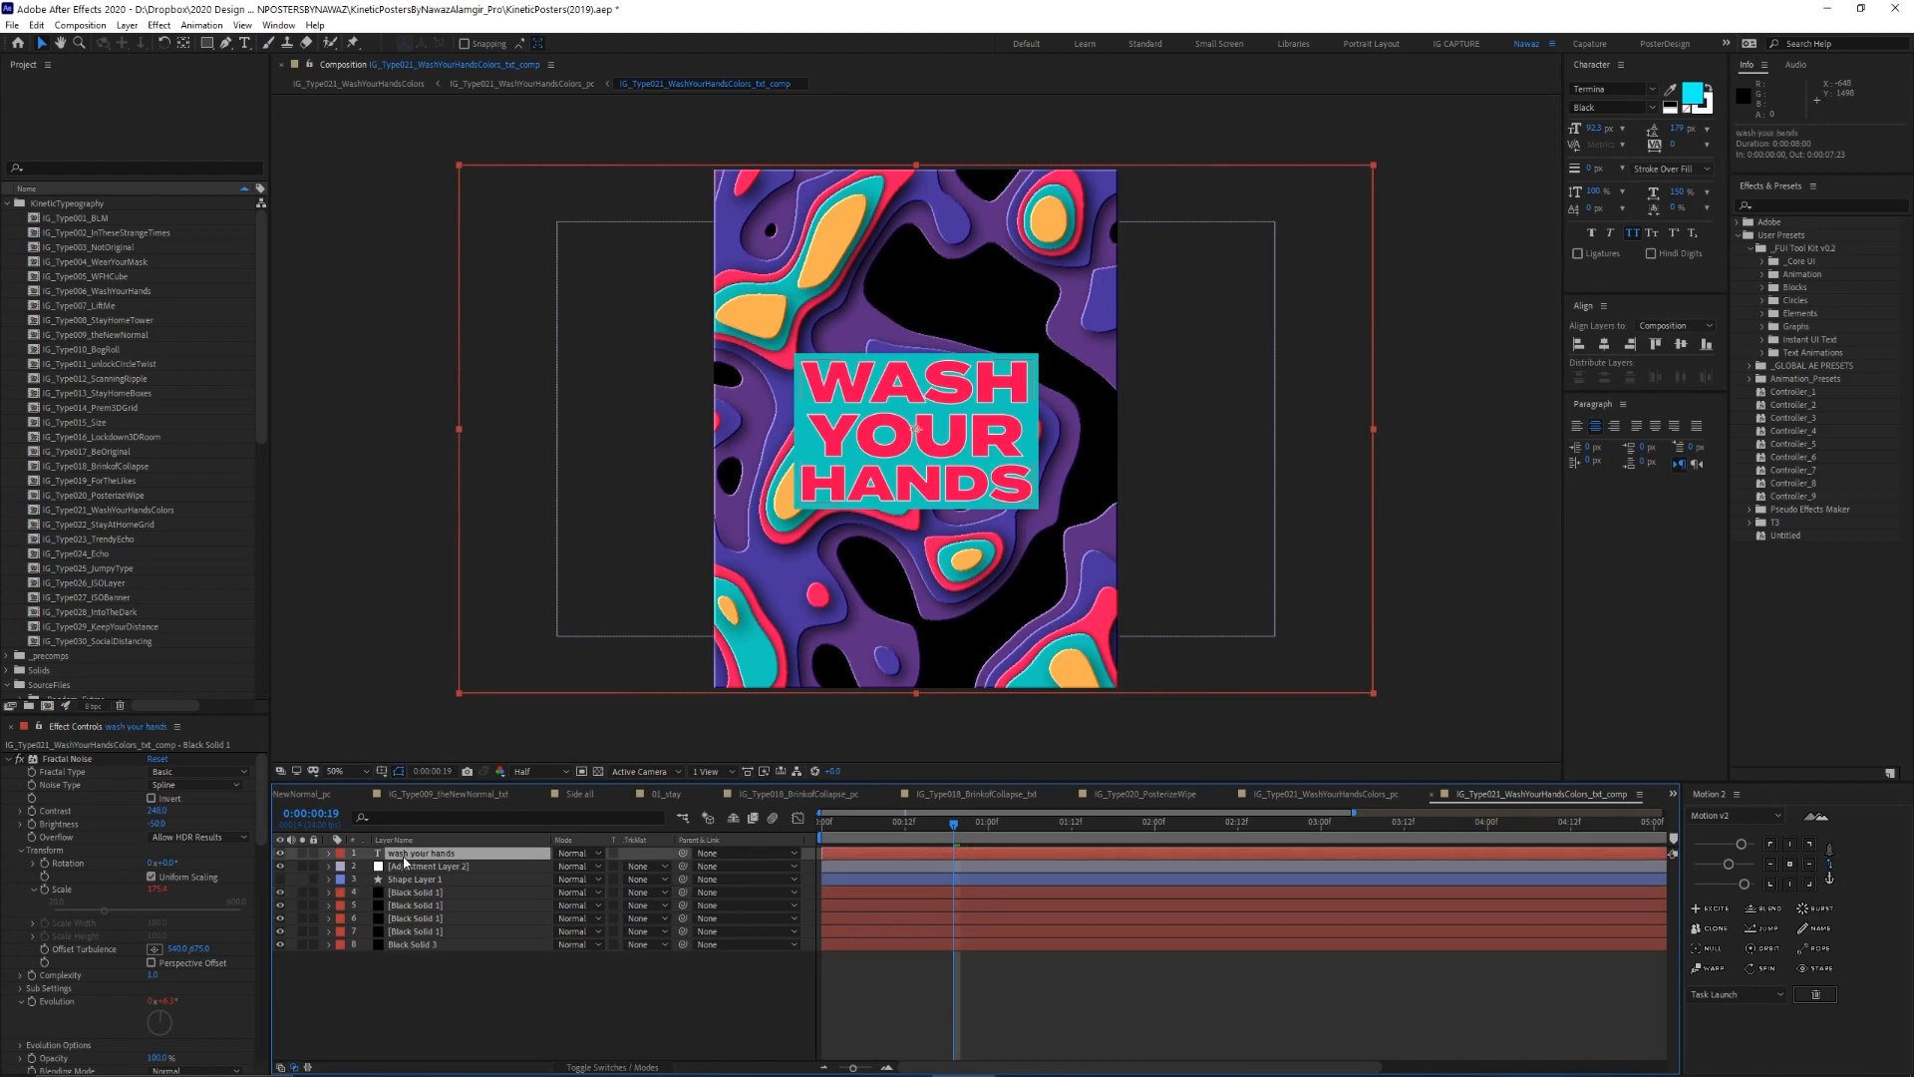
left_click_drag(808, 461, 861, 456)
key("ctrl+z")
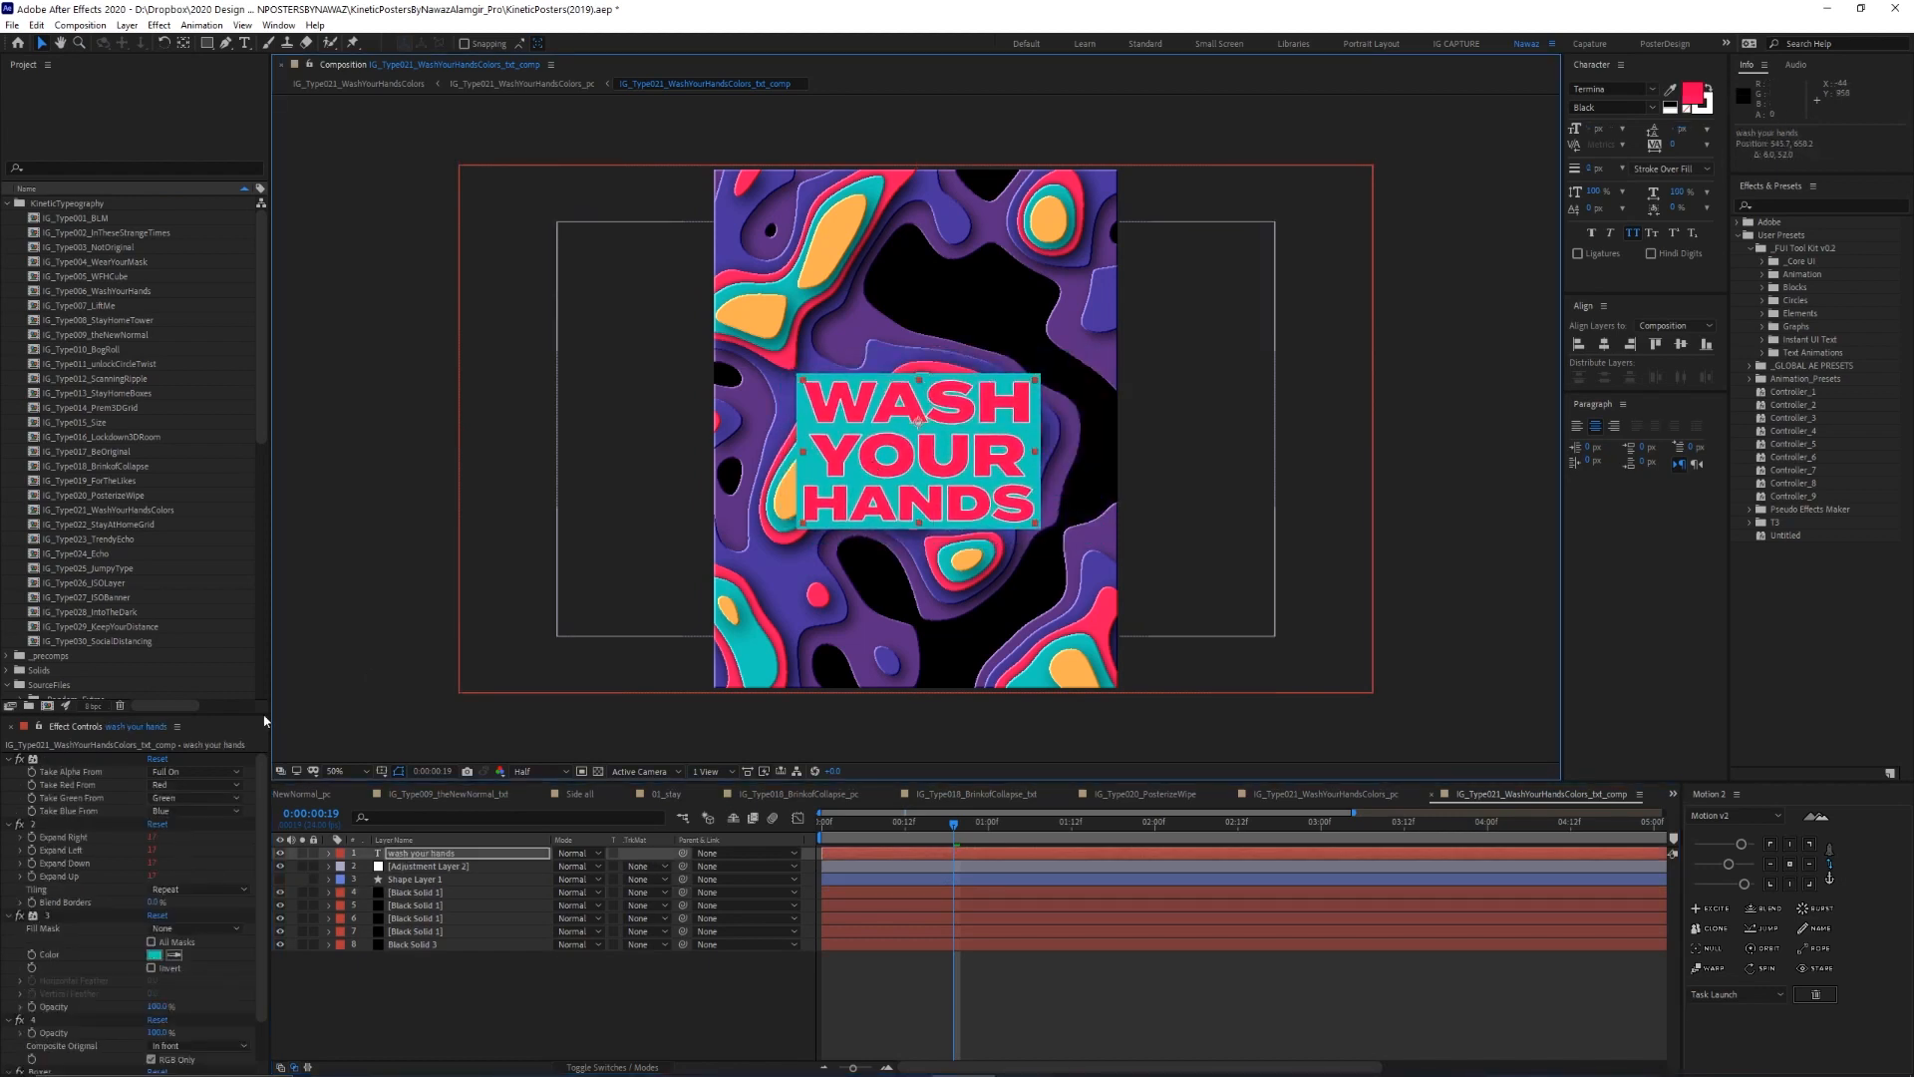
Collapse the text layer's first four effects and inspect the Boxer effect's border and box colour, leaving no layer selected
left_click(9, 759)
left_click(9, 772)
left_click(10, 784)
left_click(10, 796)
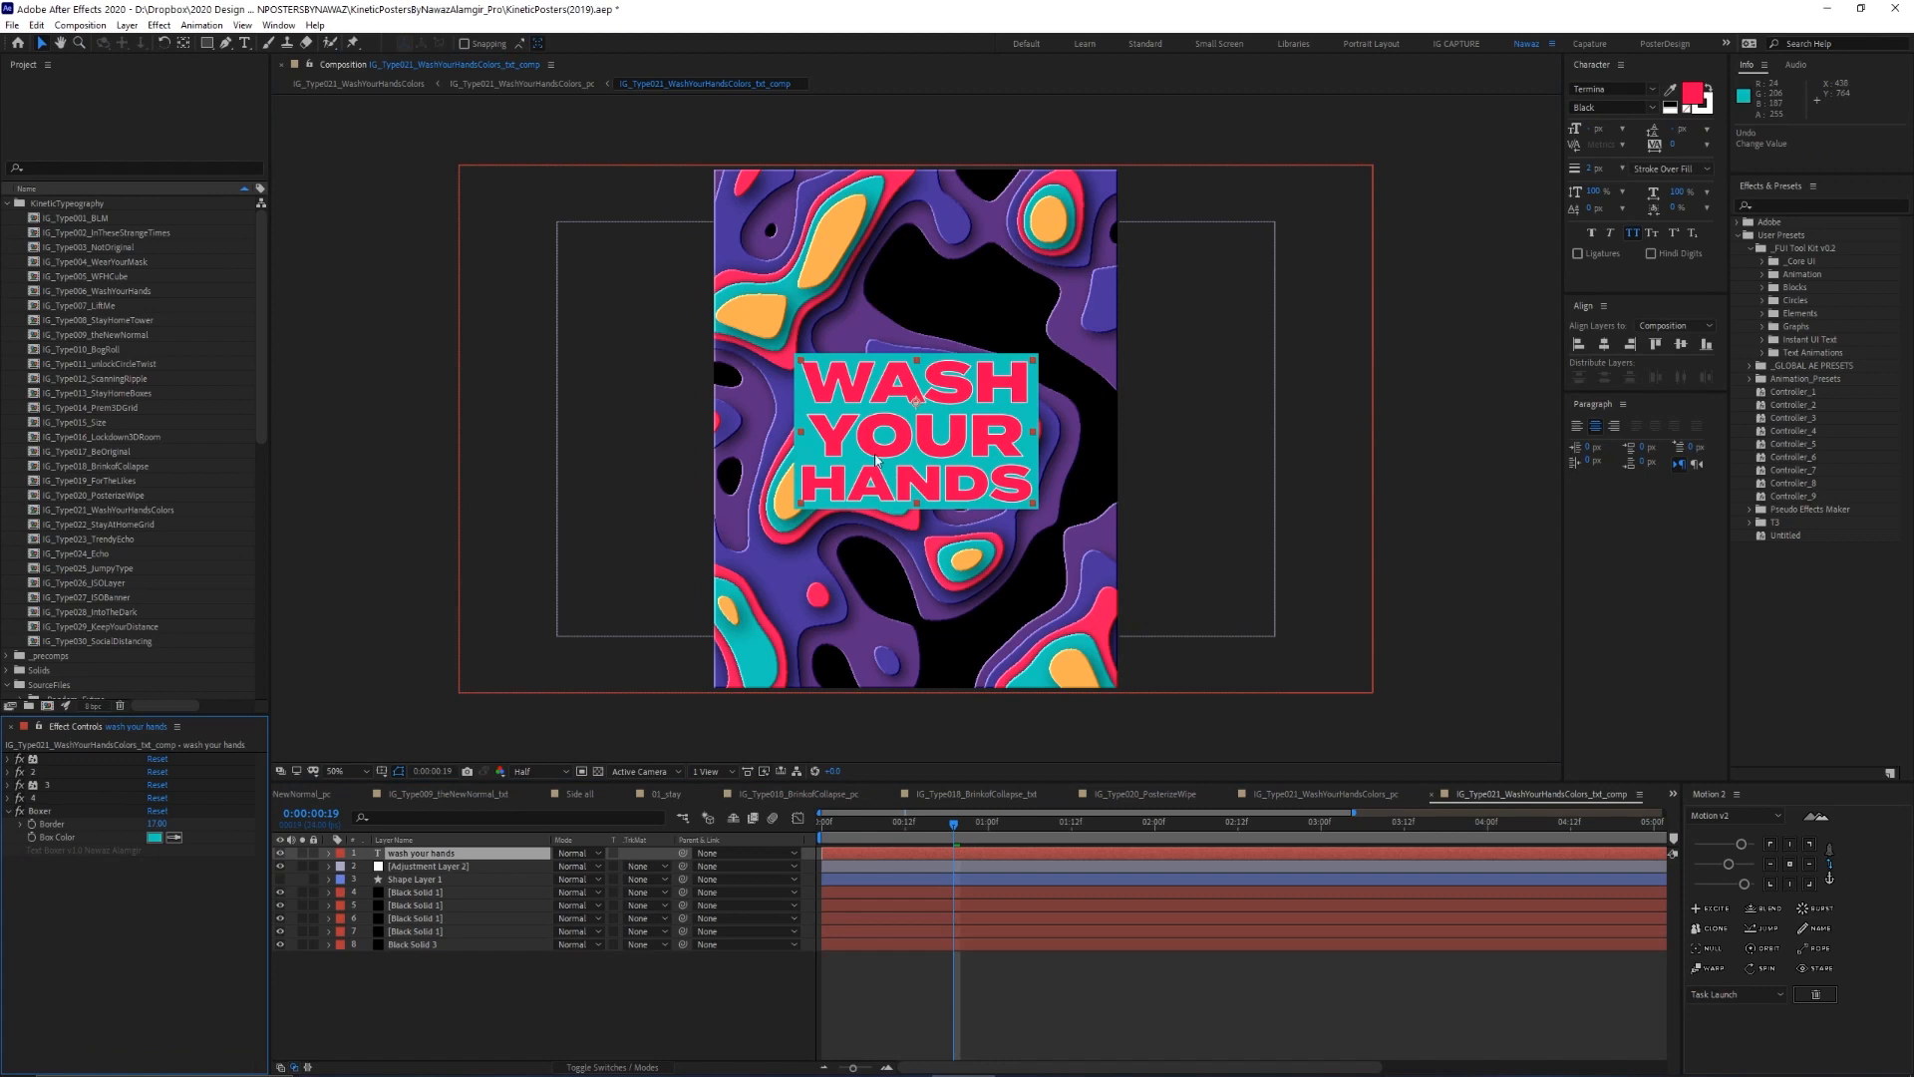
left_click(465, 963)
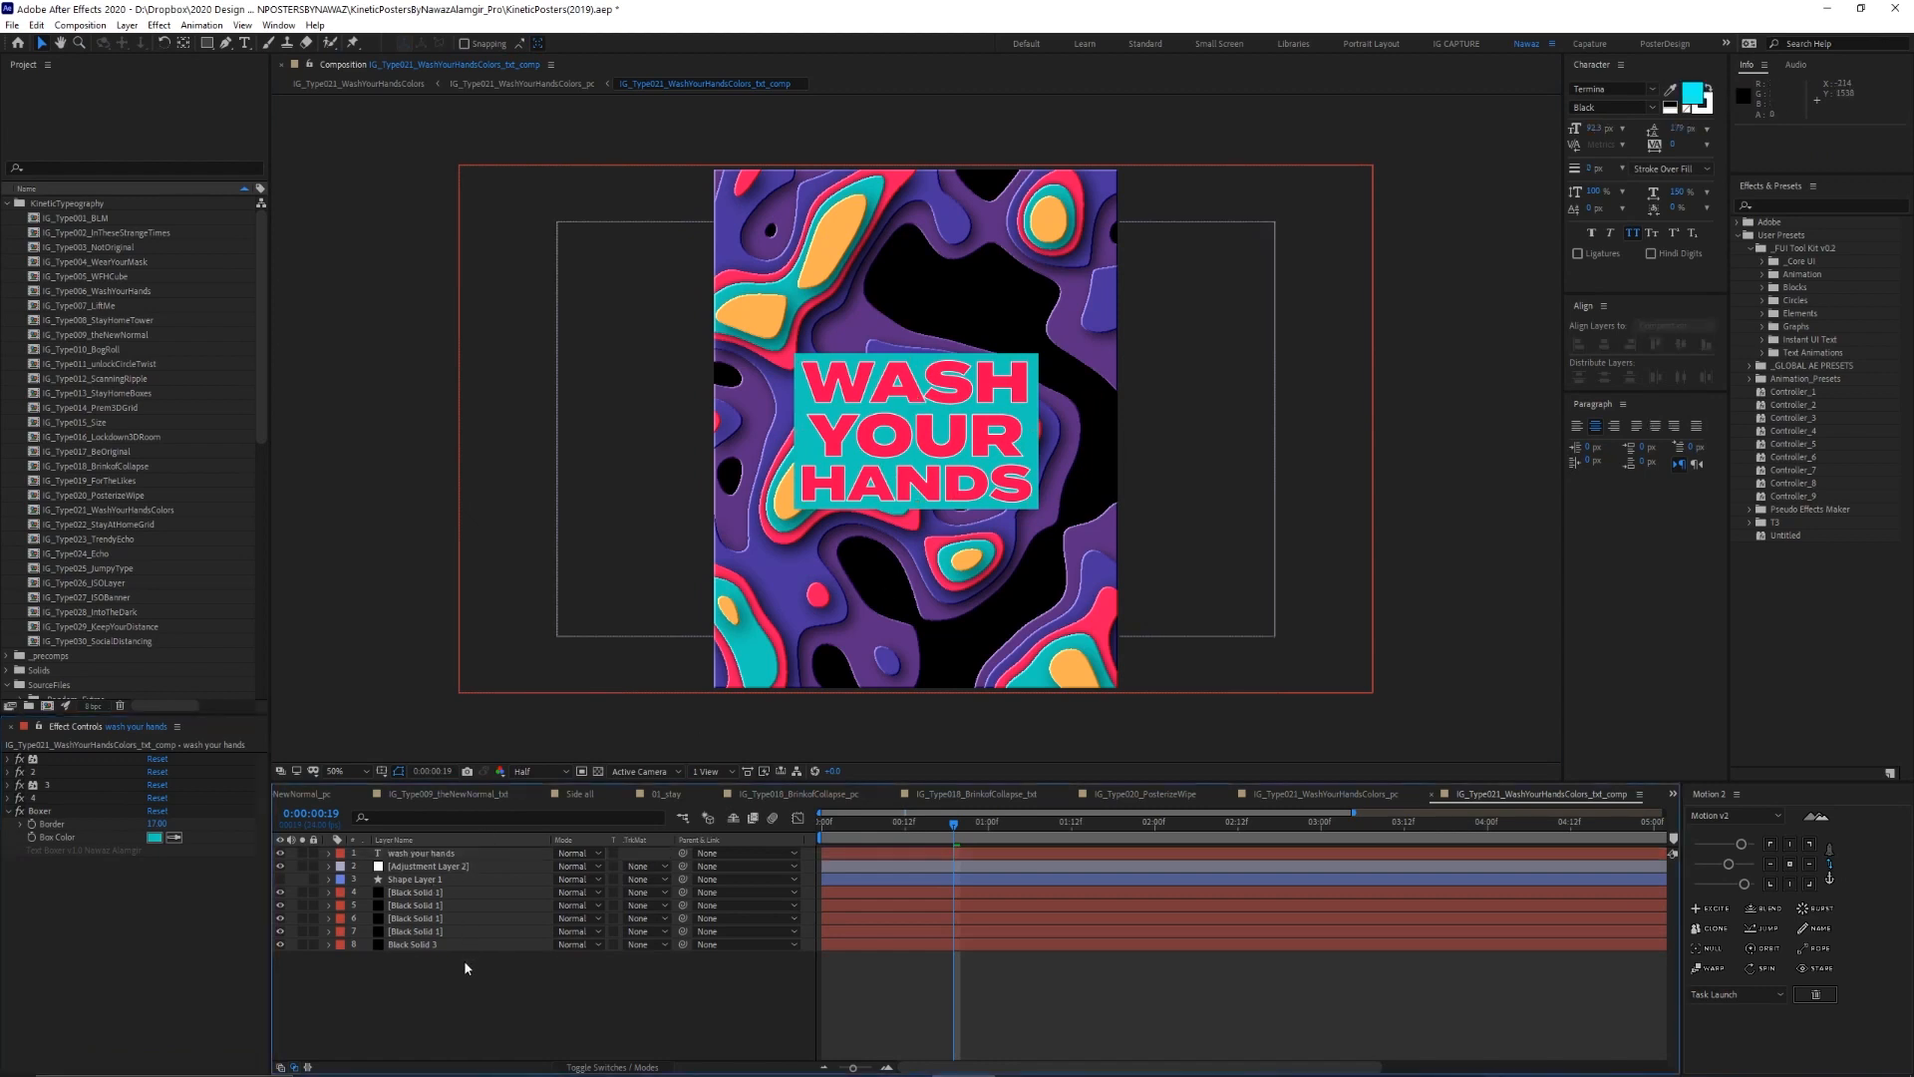
Open the IG_Type021_WashYourHandsColors_pc composition and move the playhead to 0:00:02:07
left_click_drag(991, 834, 1001, 840)
key("Tab")
left_click(847, 841)
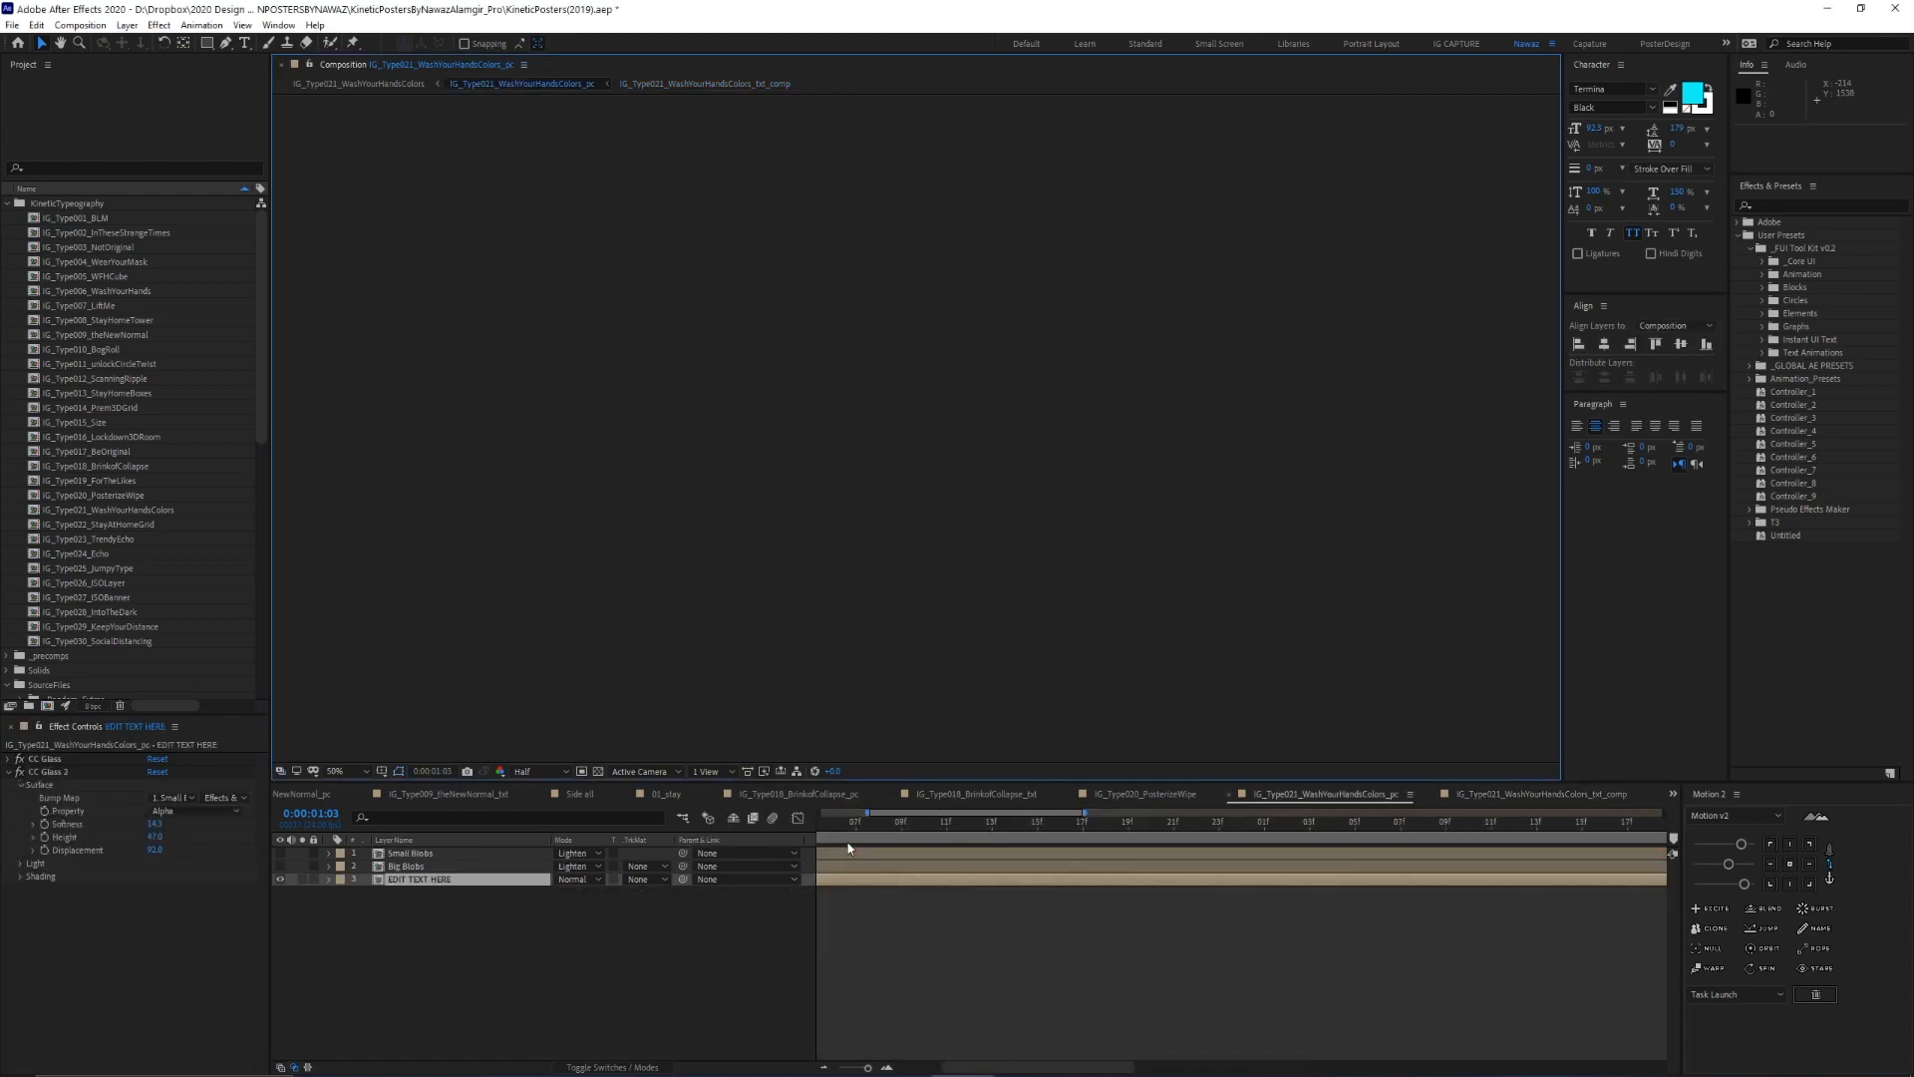
left_click(852, 827)
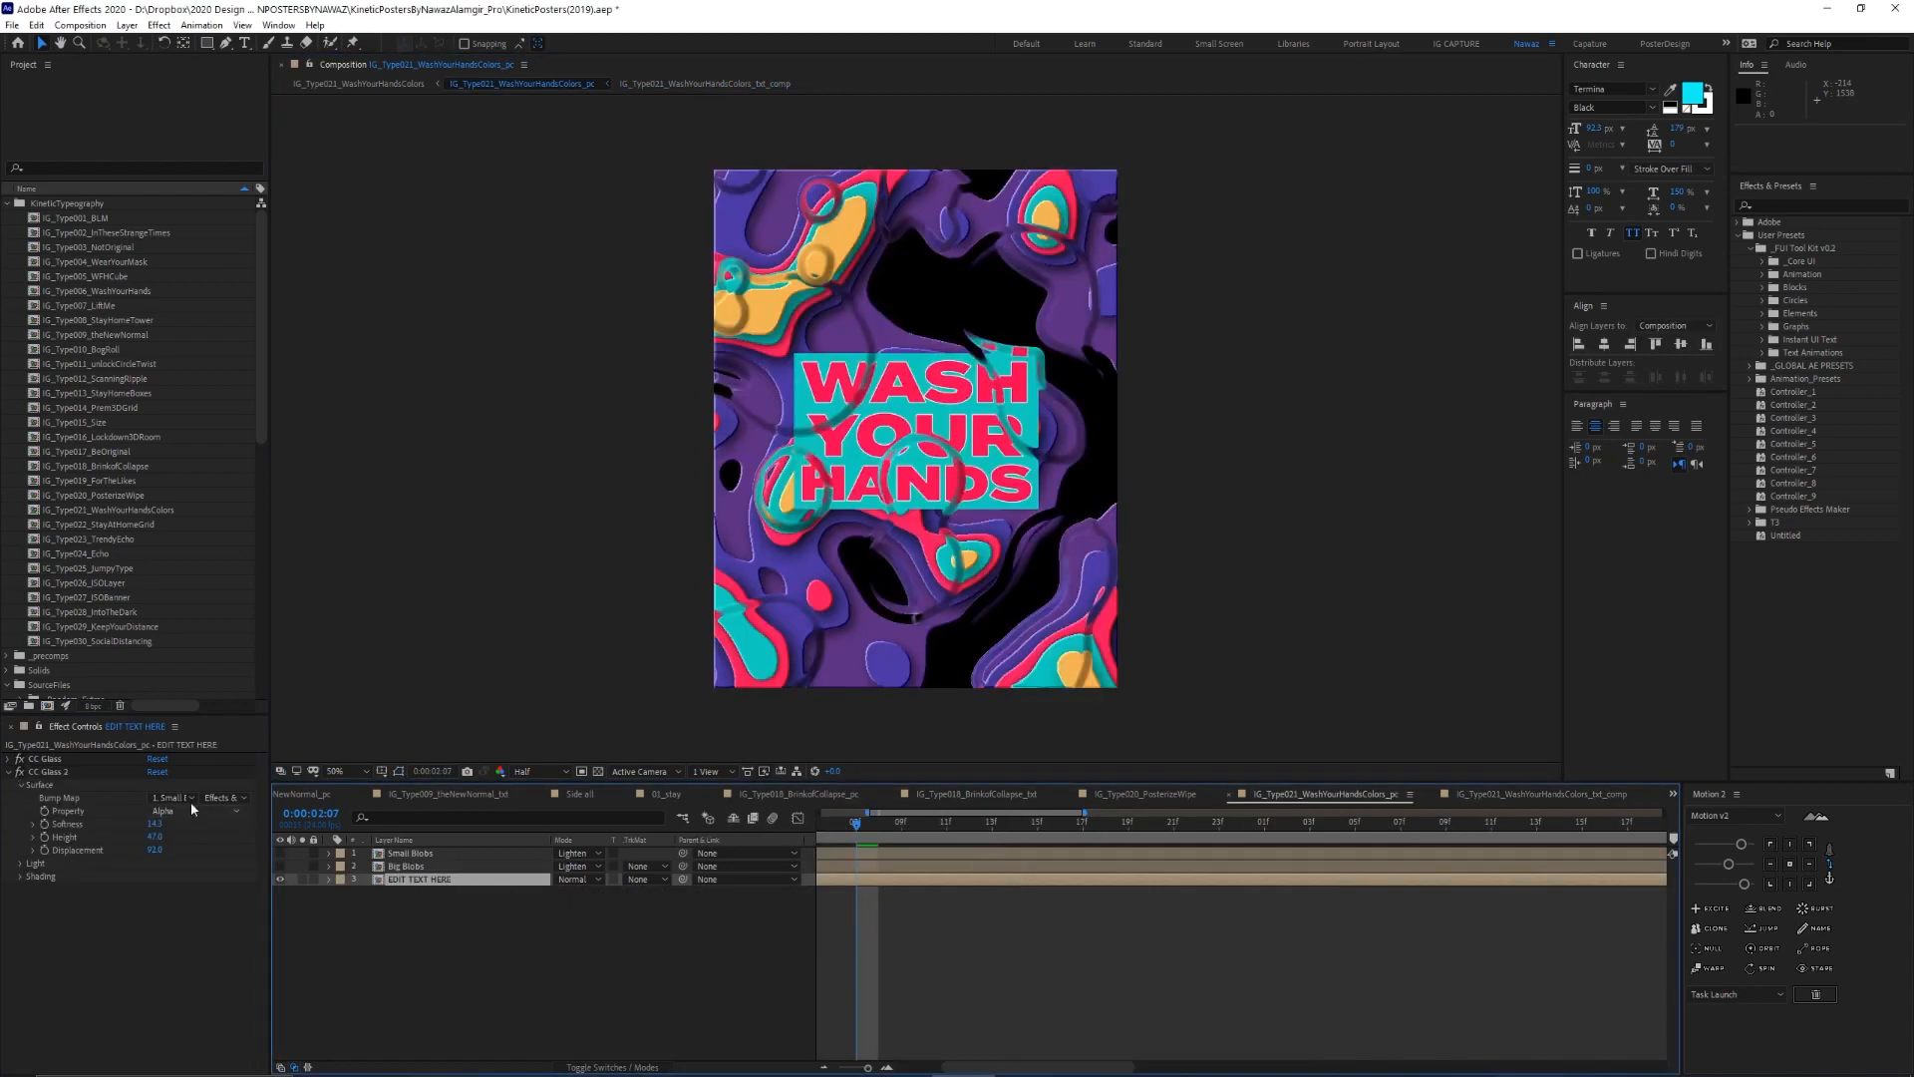
Toggle CC Glass and CC Glass 2 on the EDIT TEXT HERE layer to compare their contribution
left_click(19, 759)
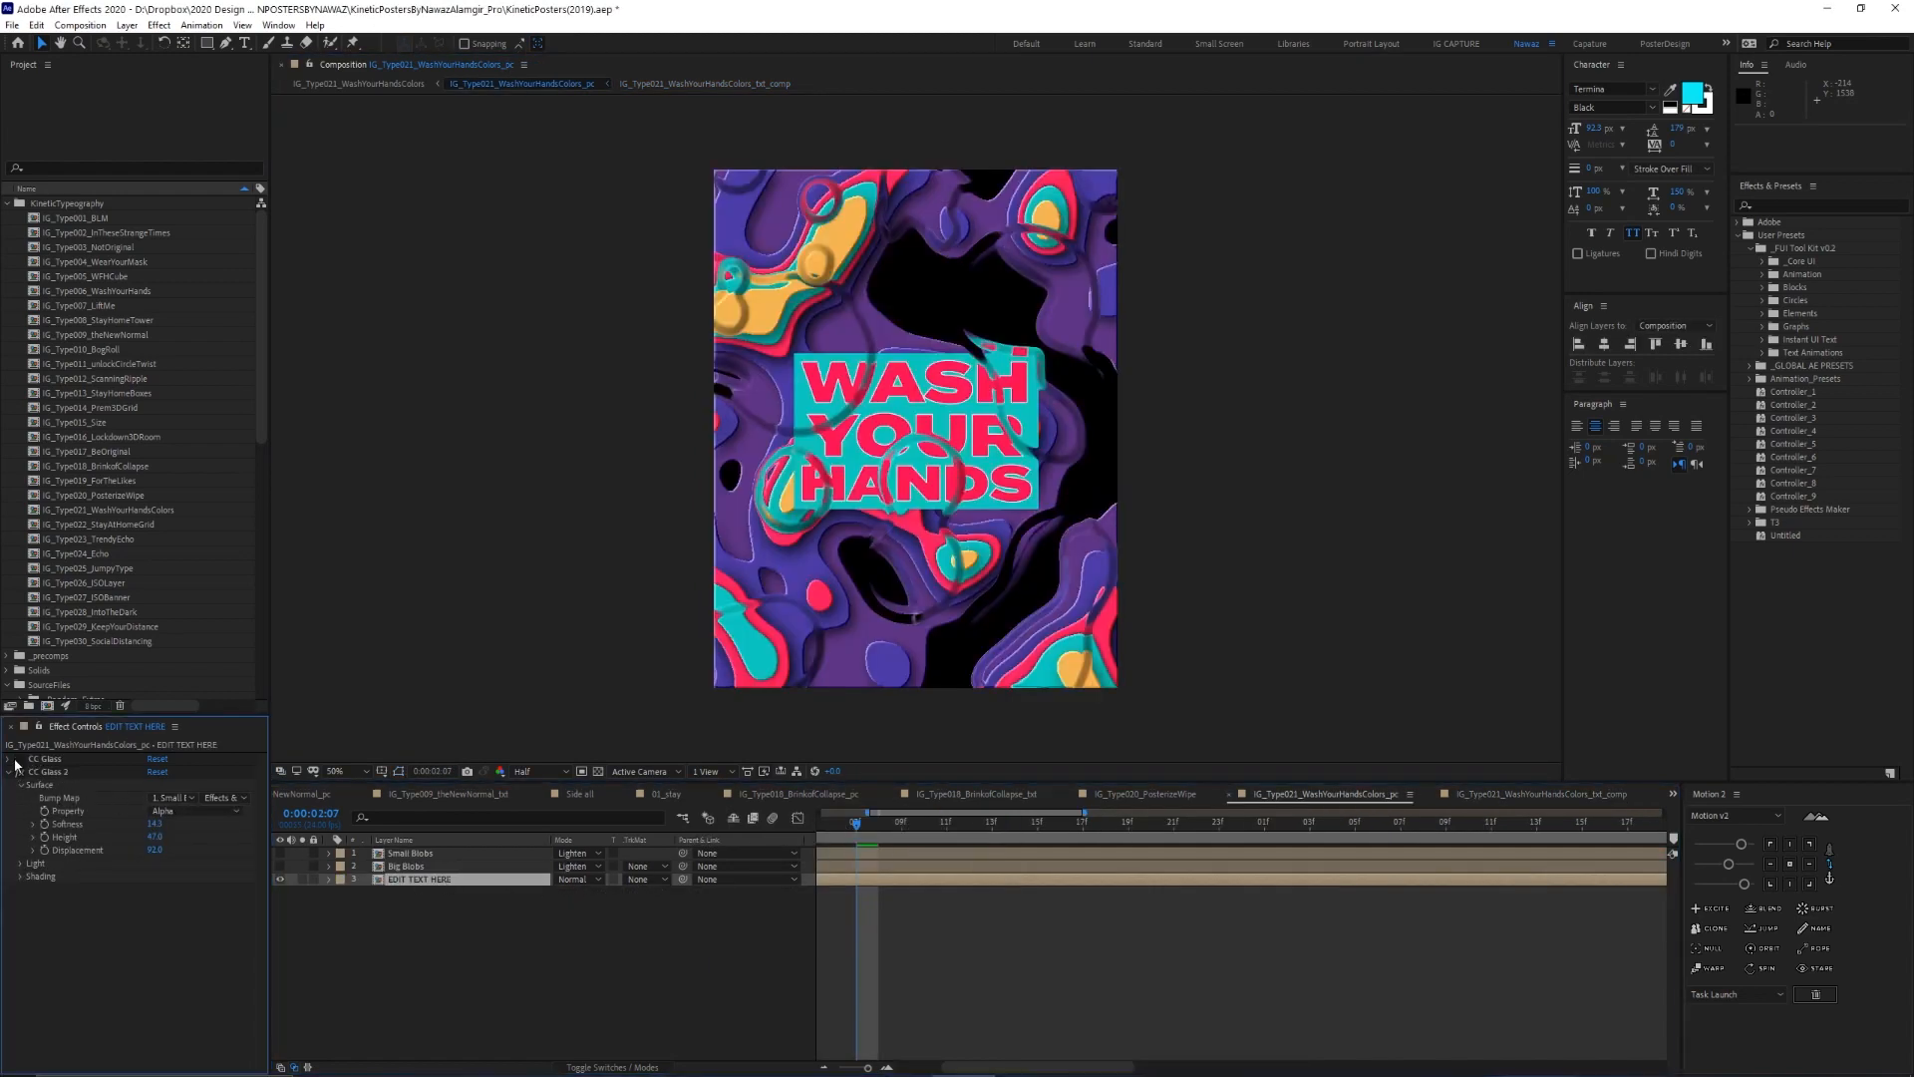
left_click(19, 772)
left_click(19, 759)
left_click(19, 772)
Make the Big Blobs layer visible, collapse its CC Mr. Mercury settings, and check its CC Glass effect
left_click(391, 867)
left_click(280, 868)
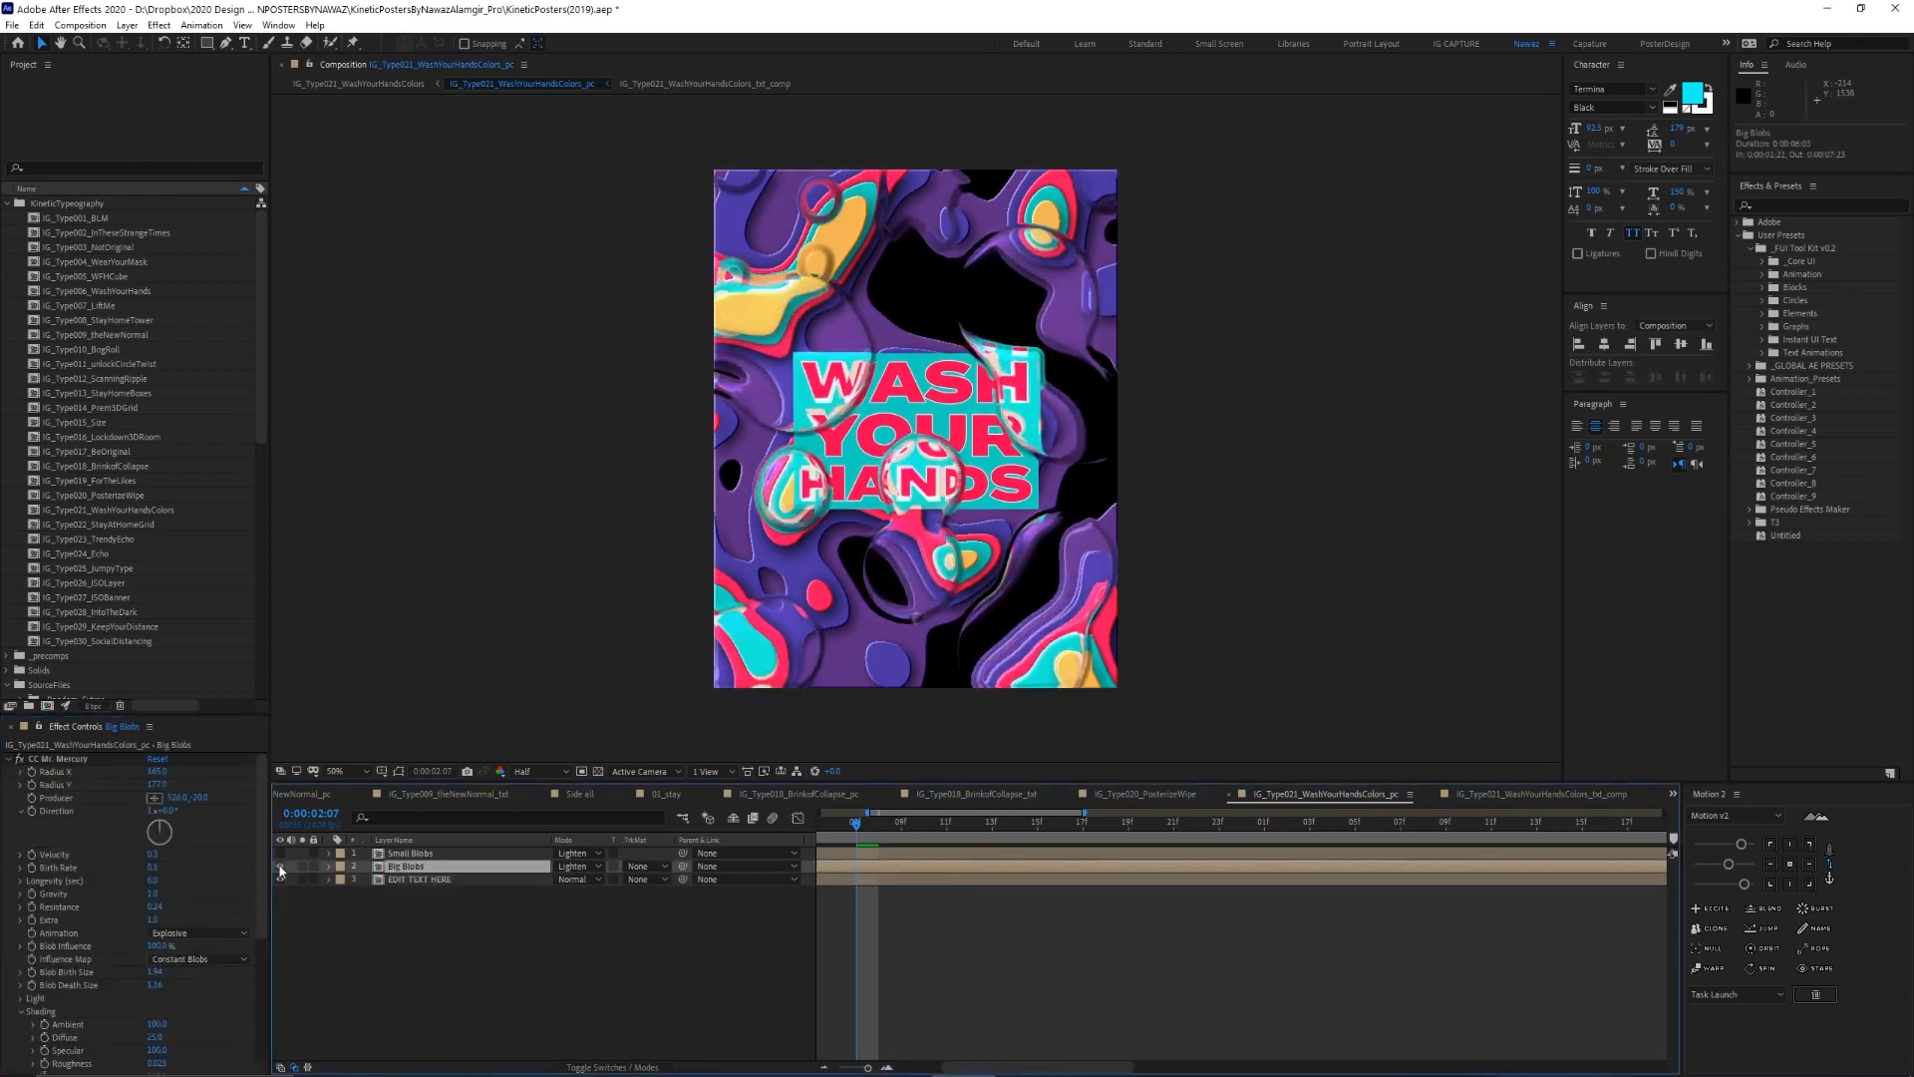
left_click(10, 760)
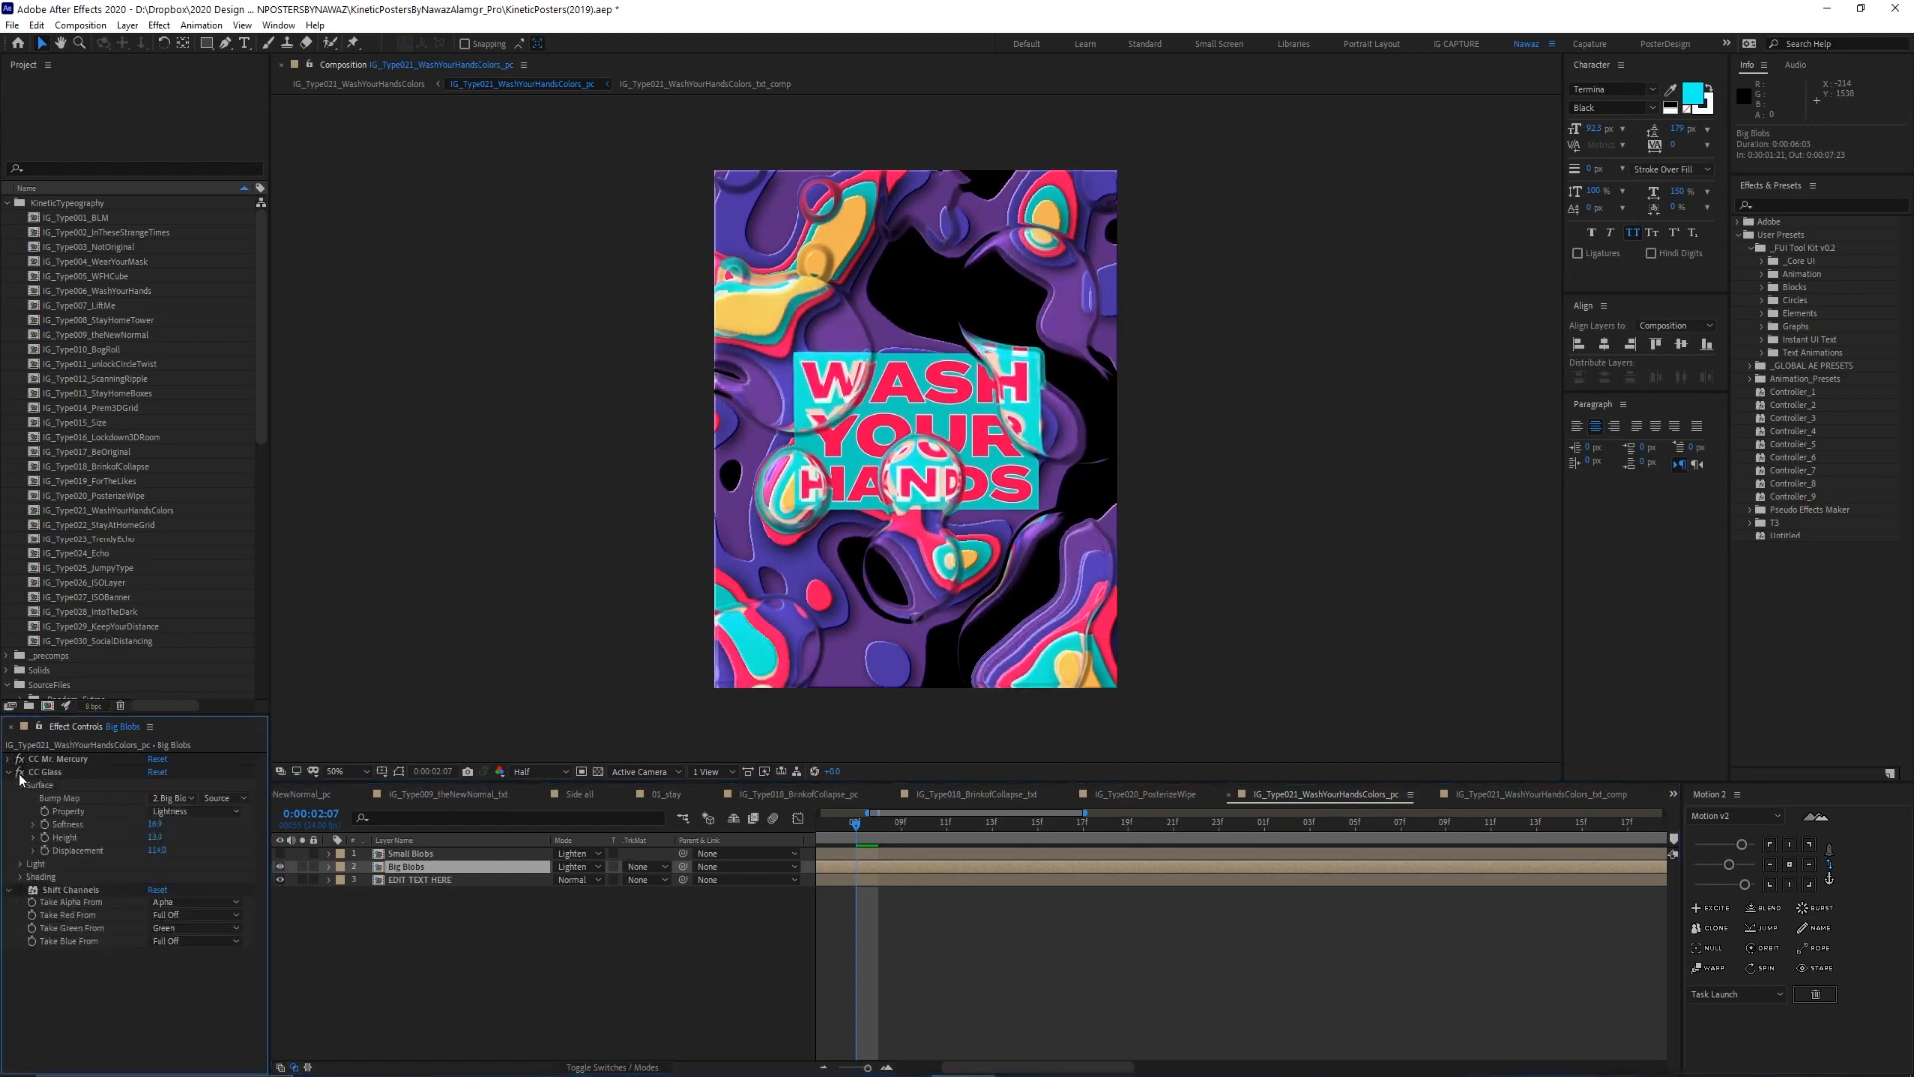
left_click(20, 772)
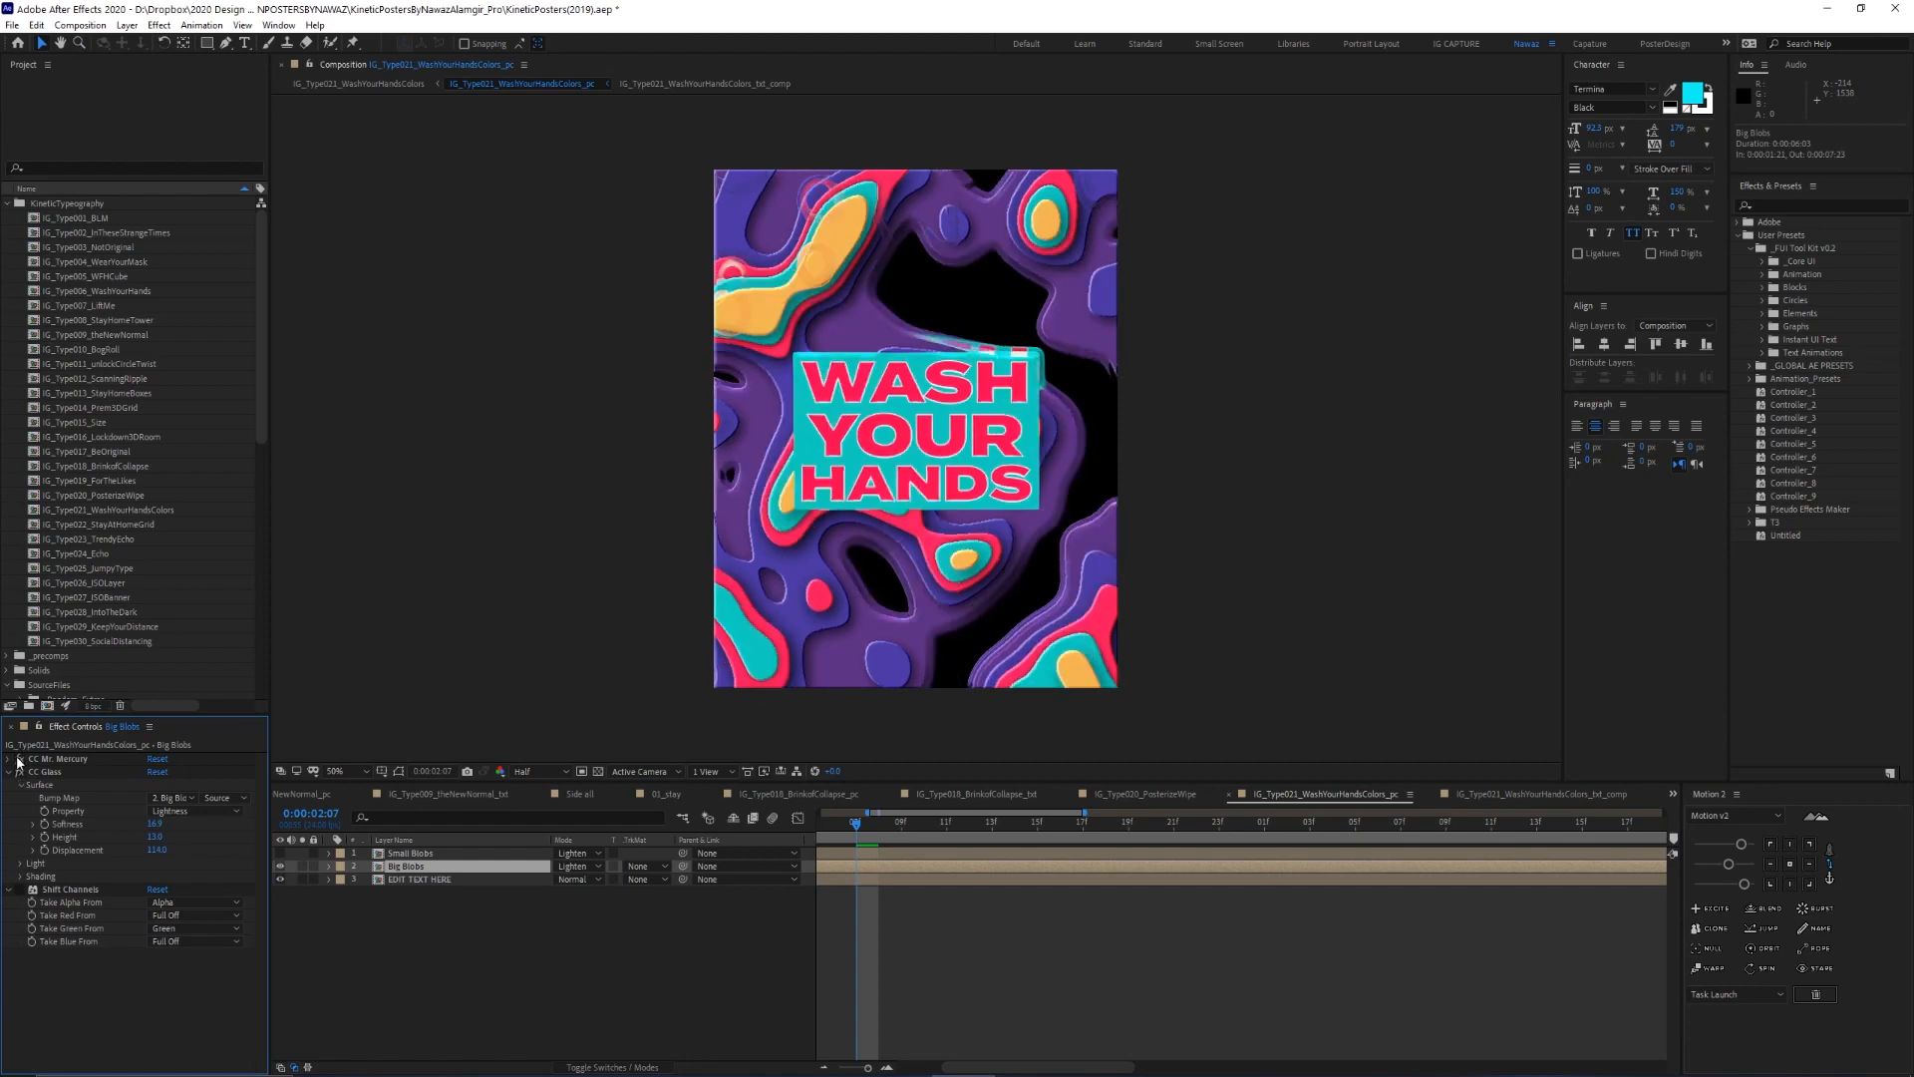
Make the Small Blobs layer visible and scrub to 0:00:02:16 to preview both blob layers
left_click(385, 851)
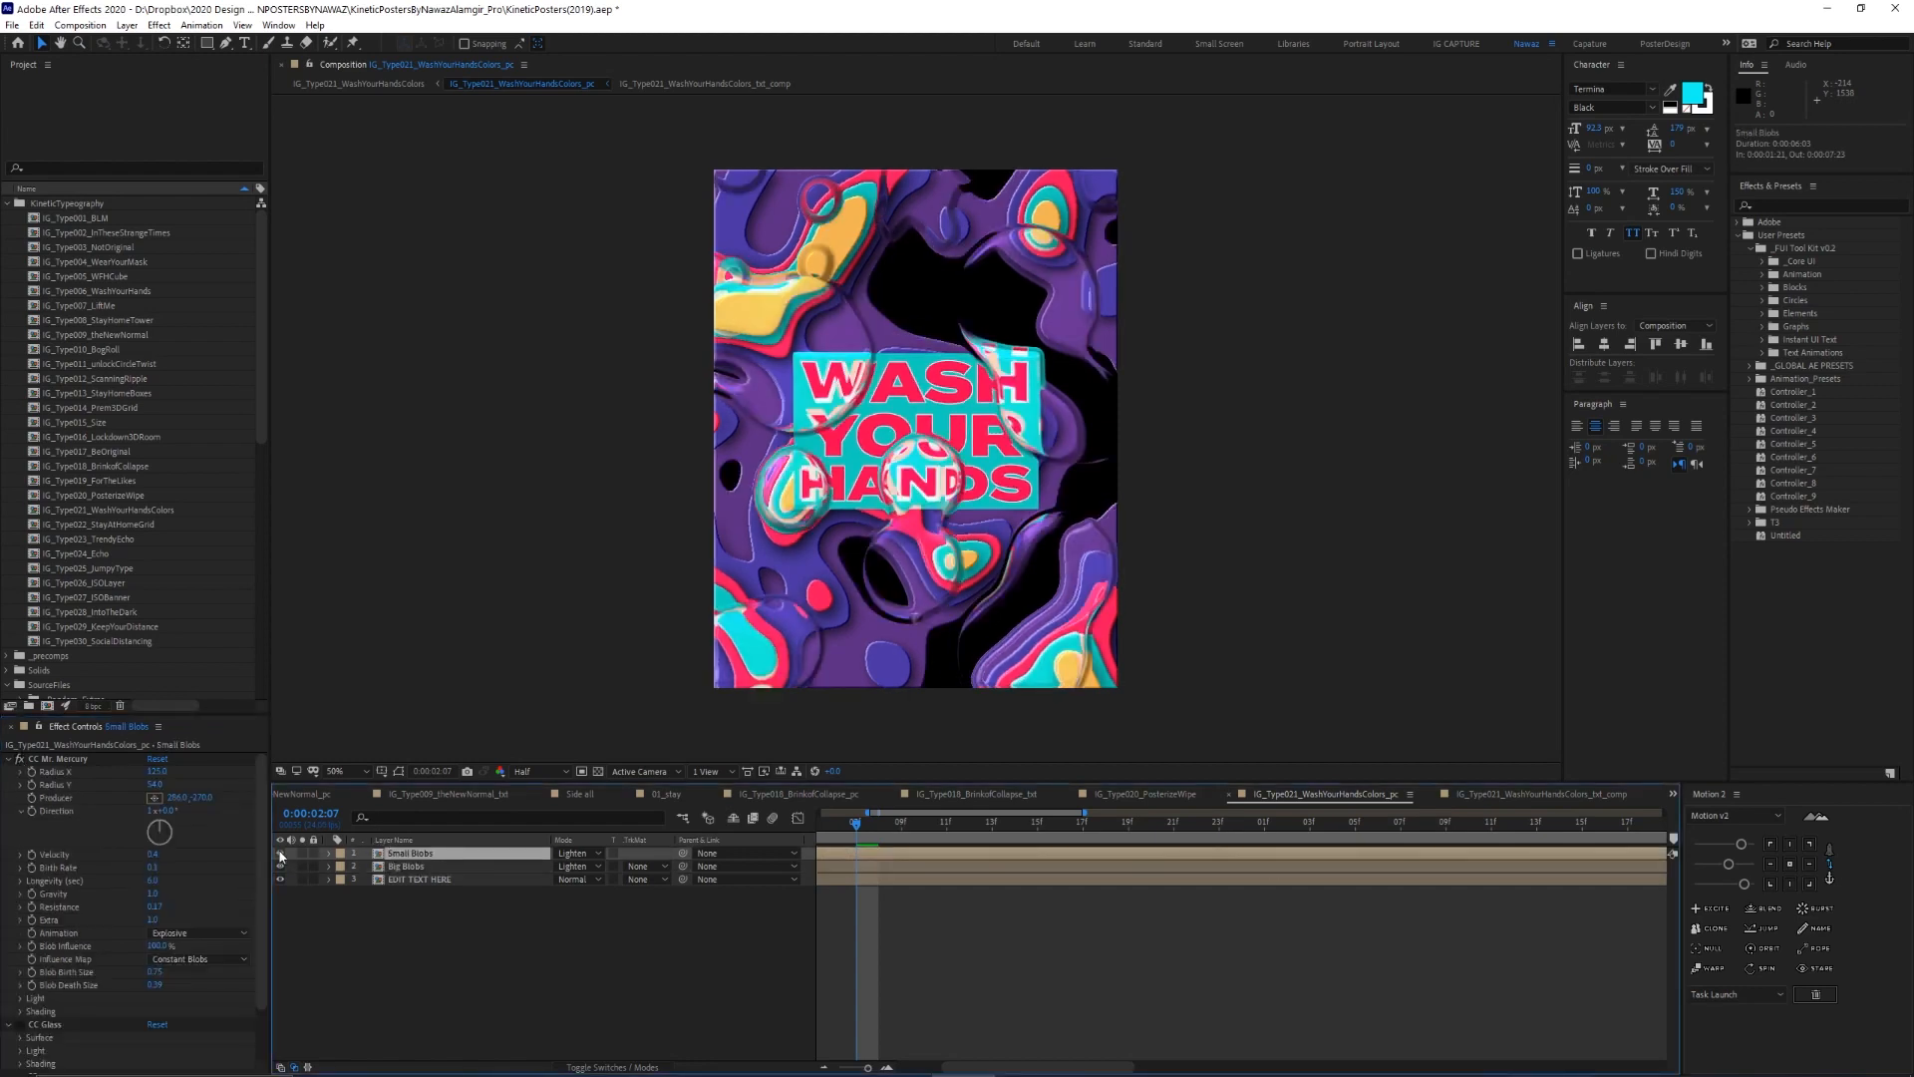
left_click_drag(880, 822, 925, 823)
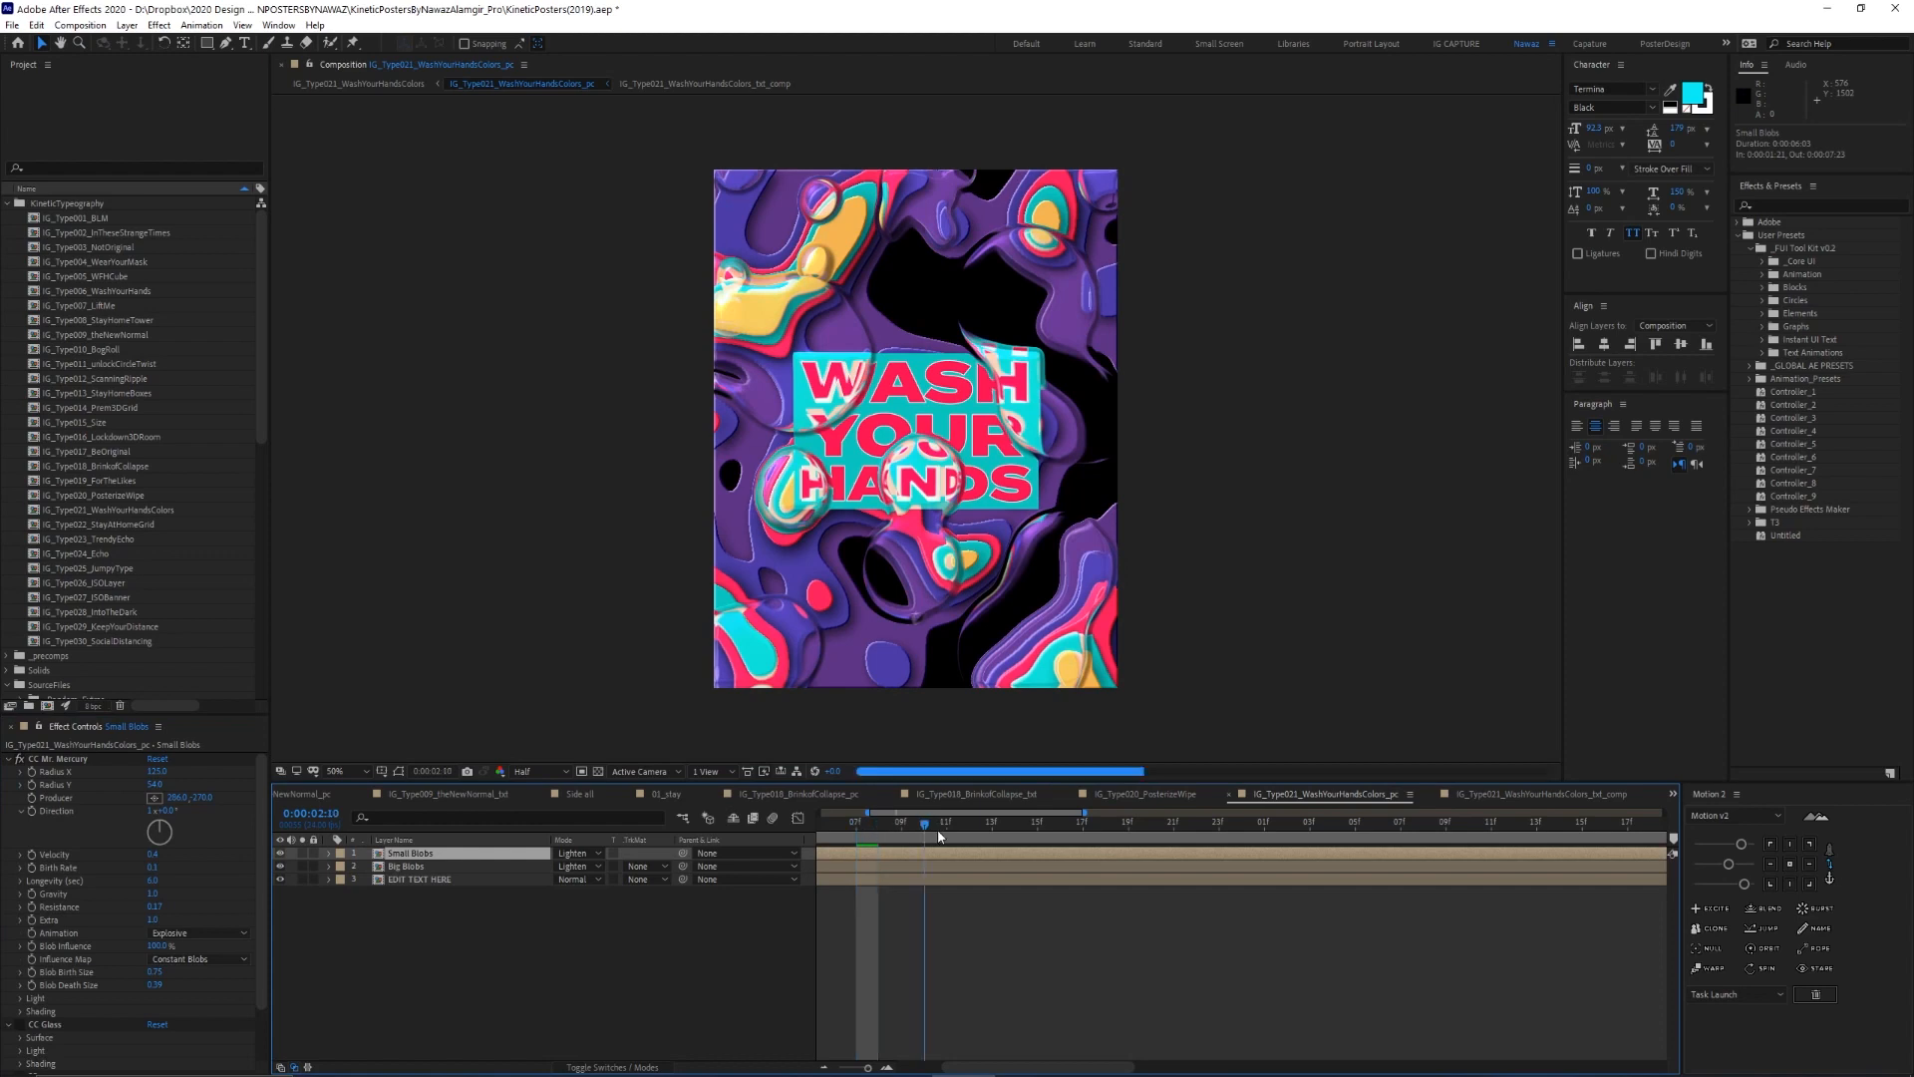
left_click(1056, 829)
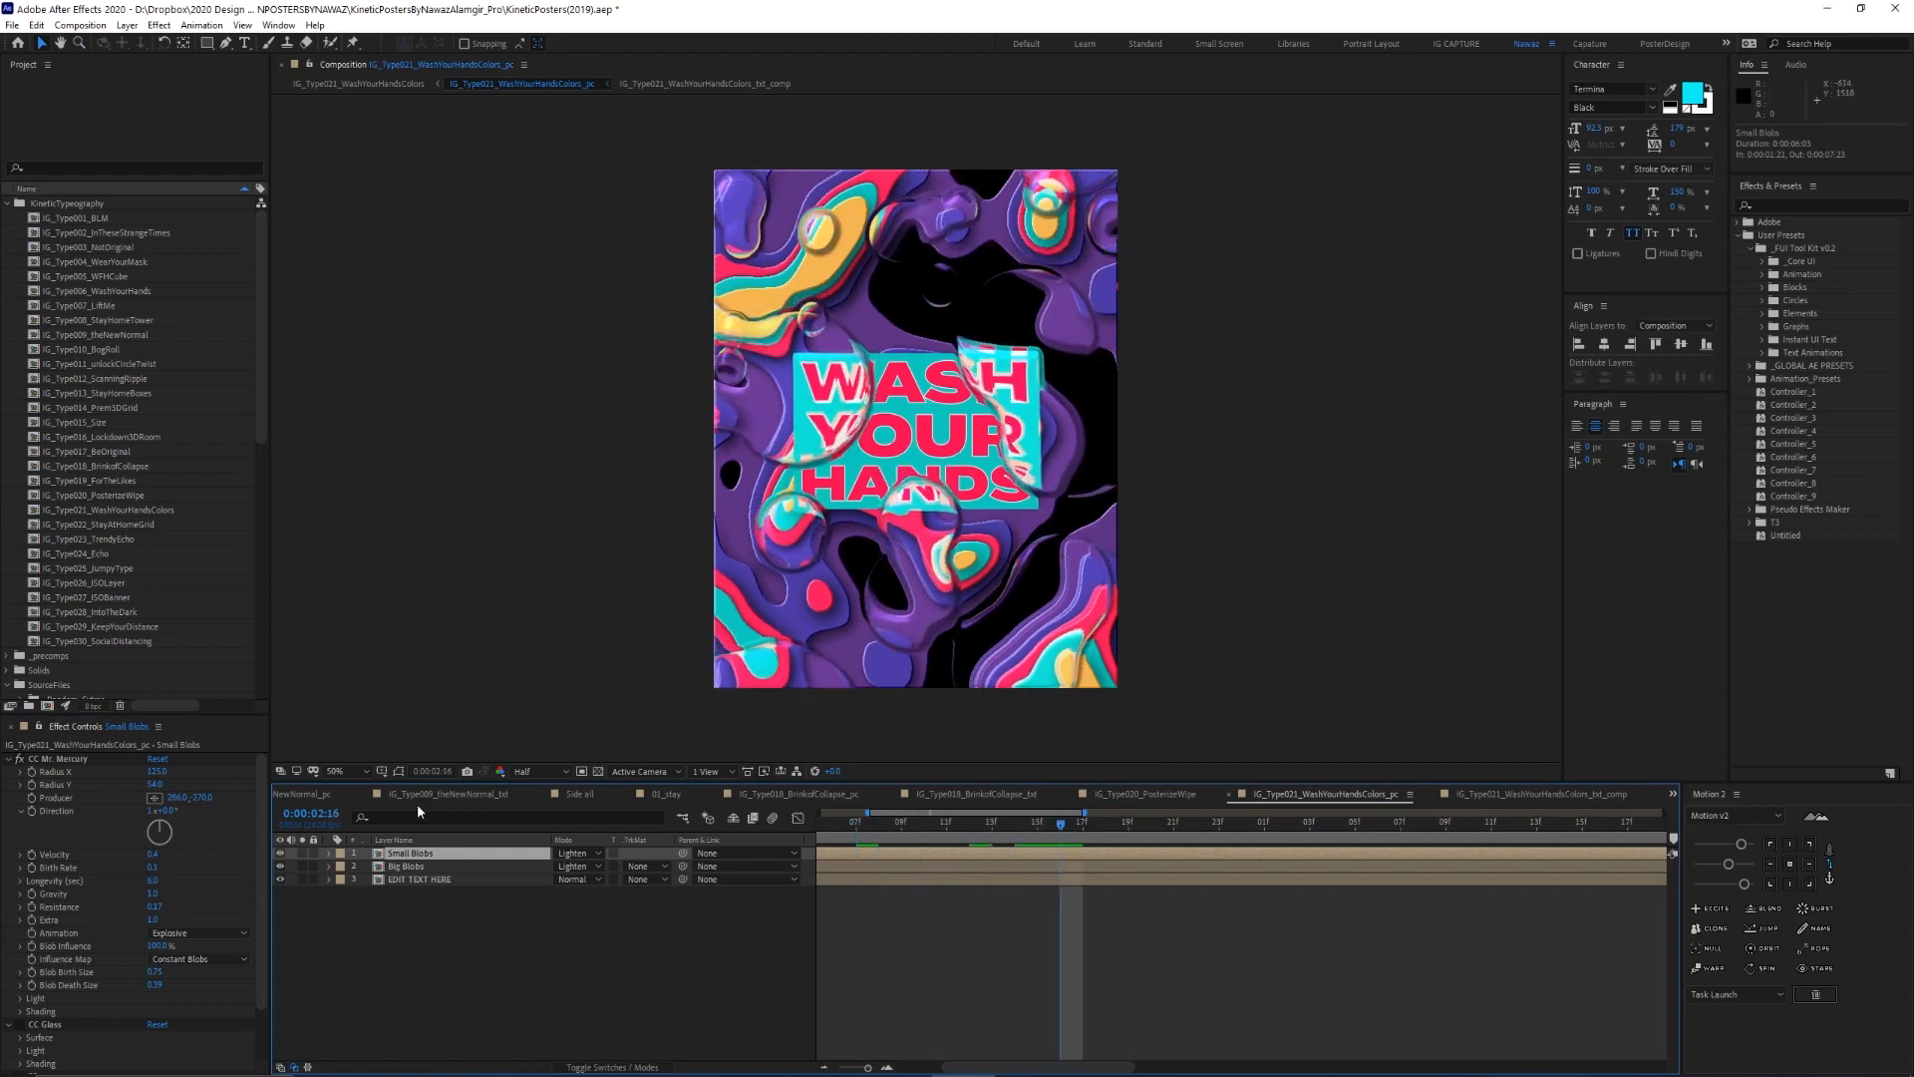
Compare the poster with the Big Blobs layer and the text layer's CC Glass effects toggled, and check the Small Blobs effects
left_click(409, 866)
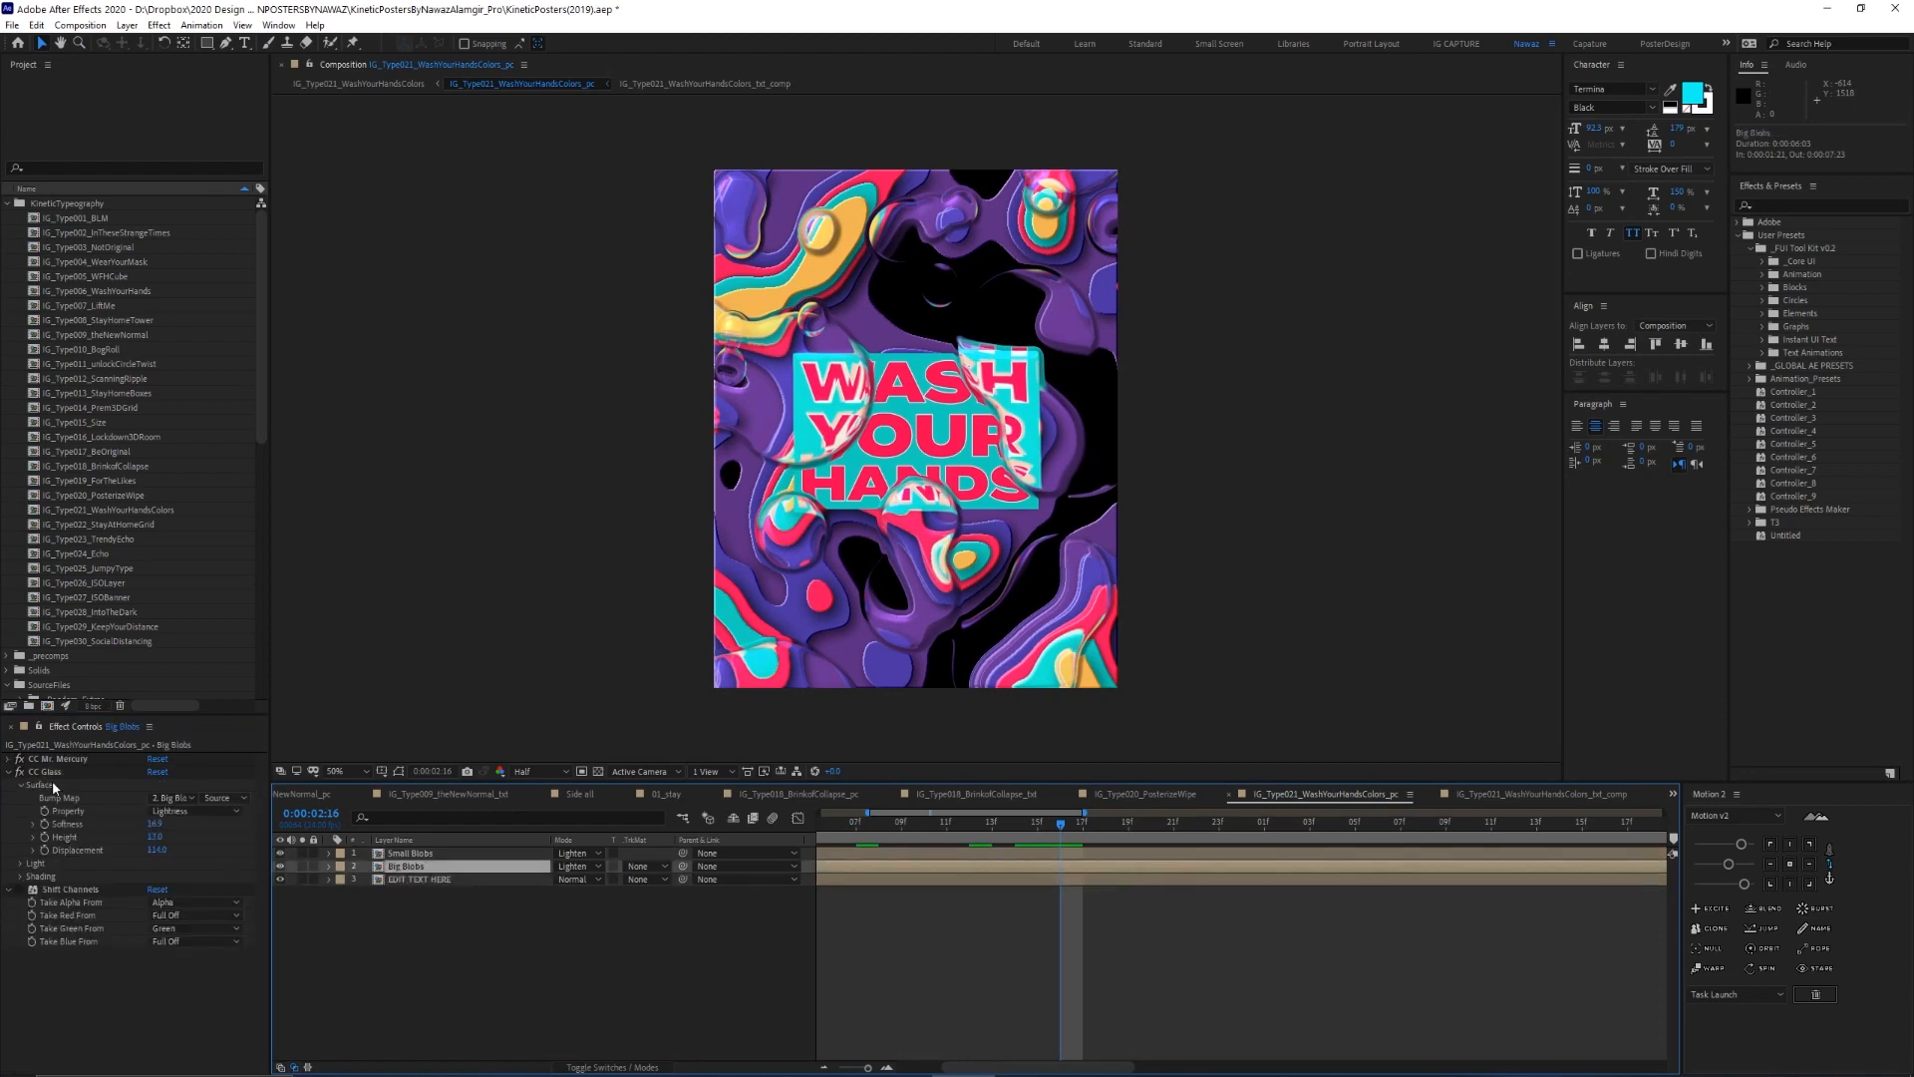
left_click(8, 772)
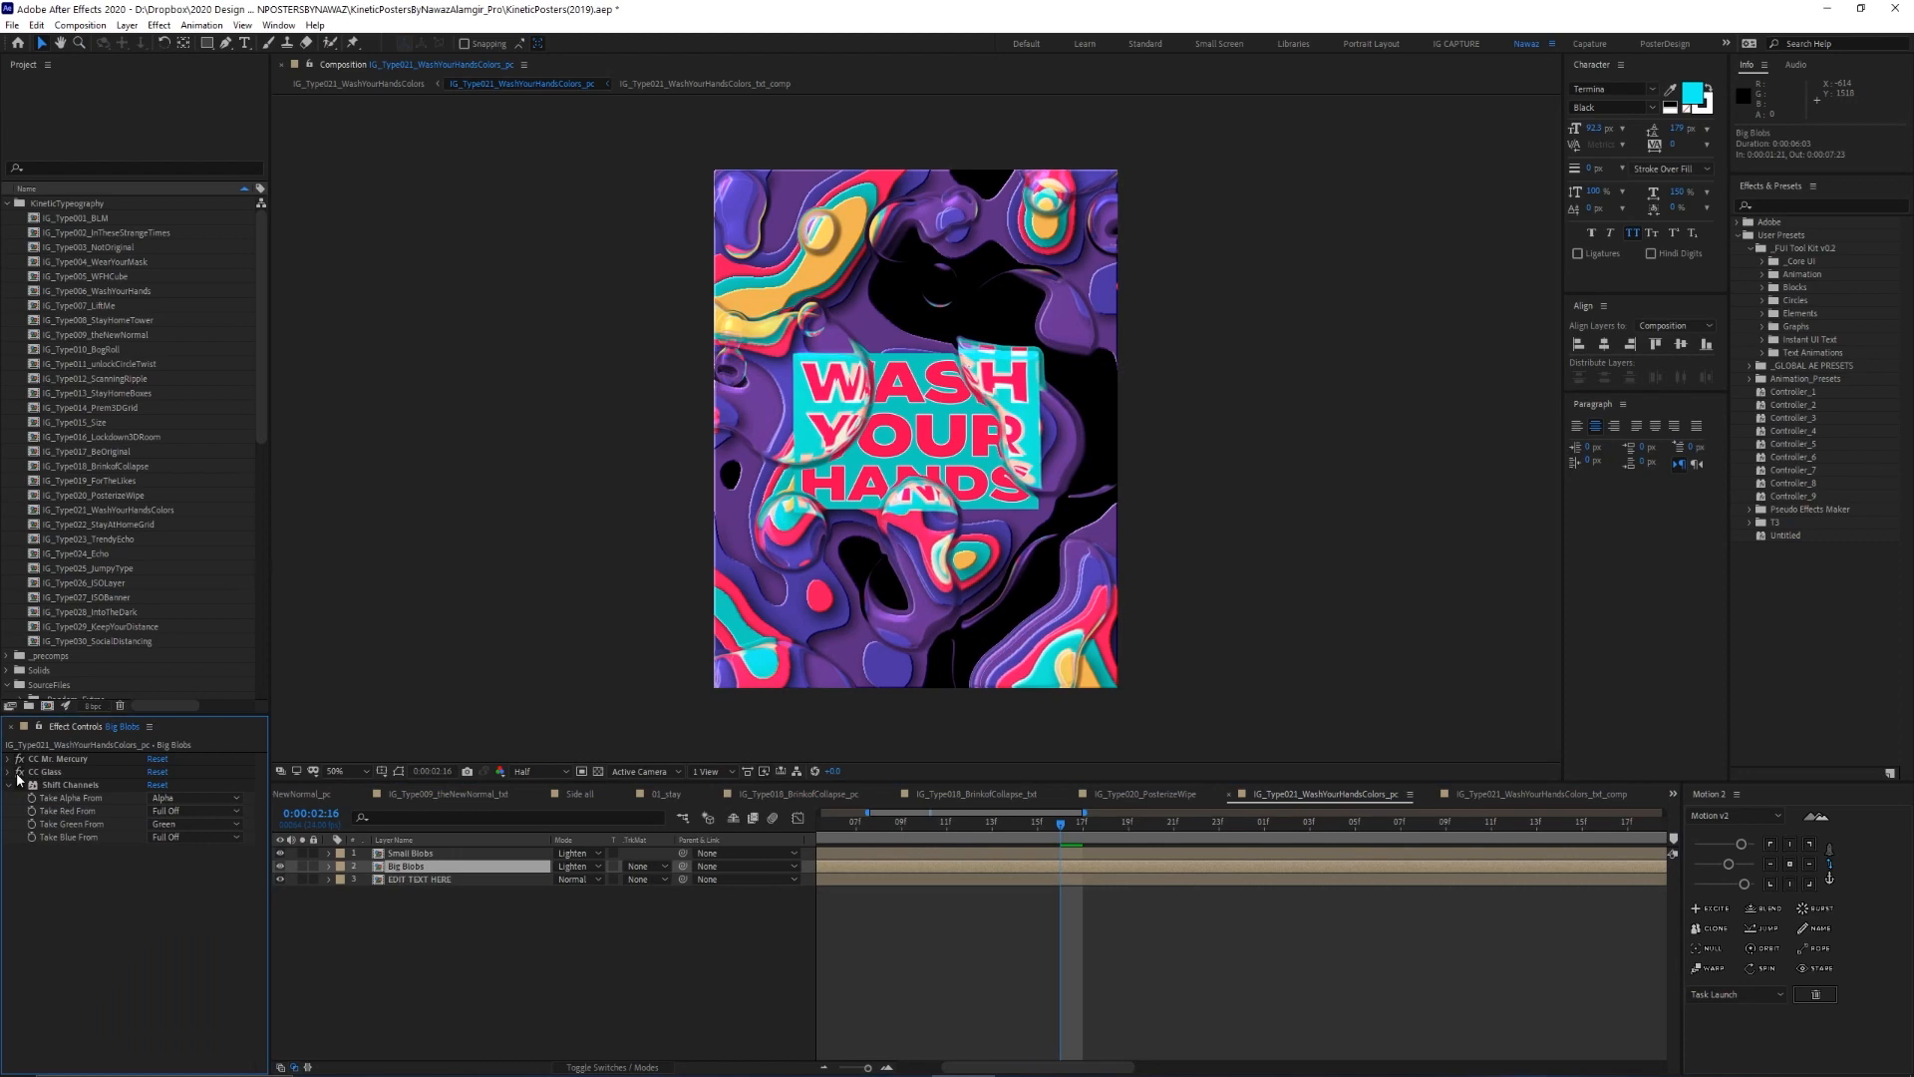
left_click(344, 879)
left_click(18, 773)
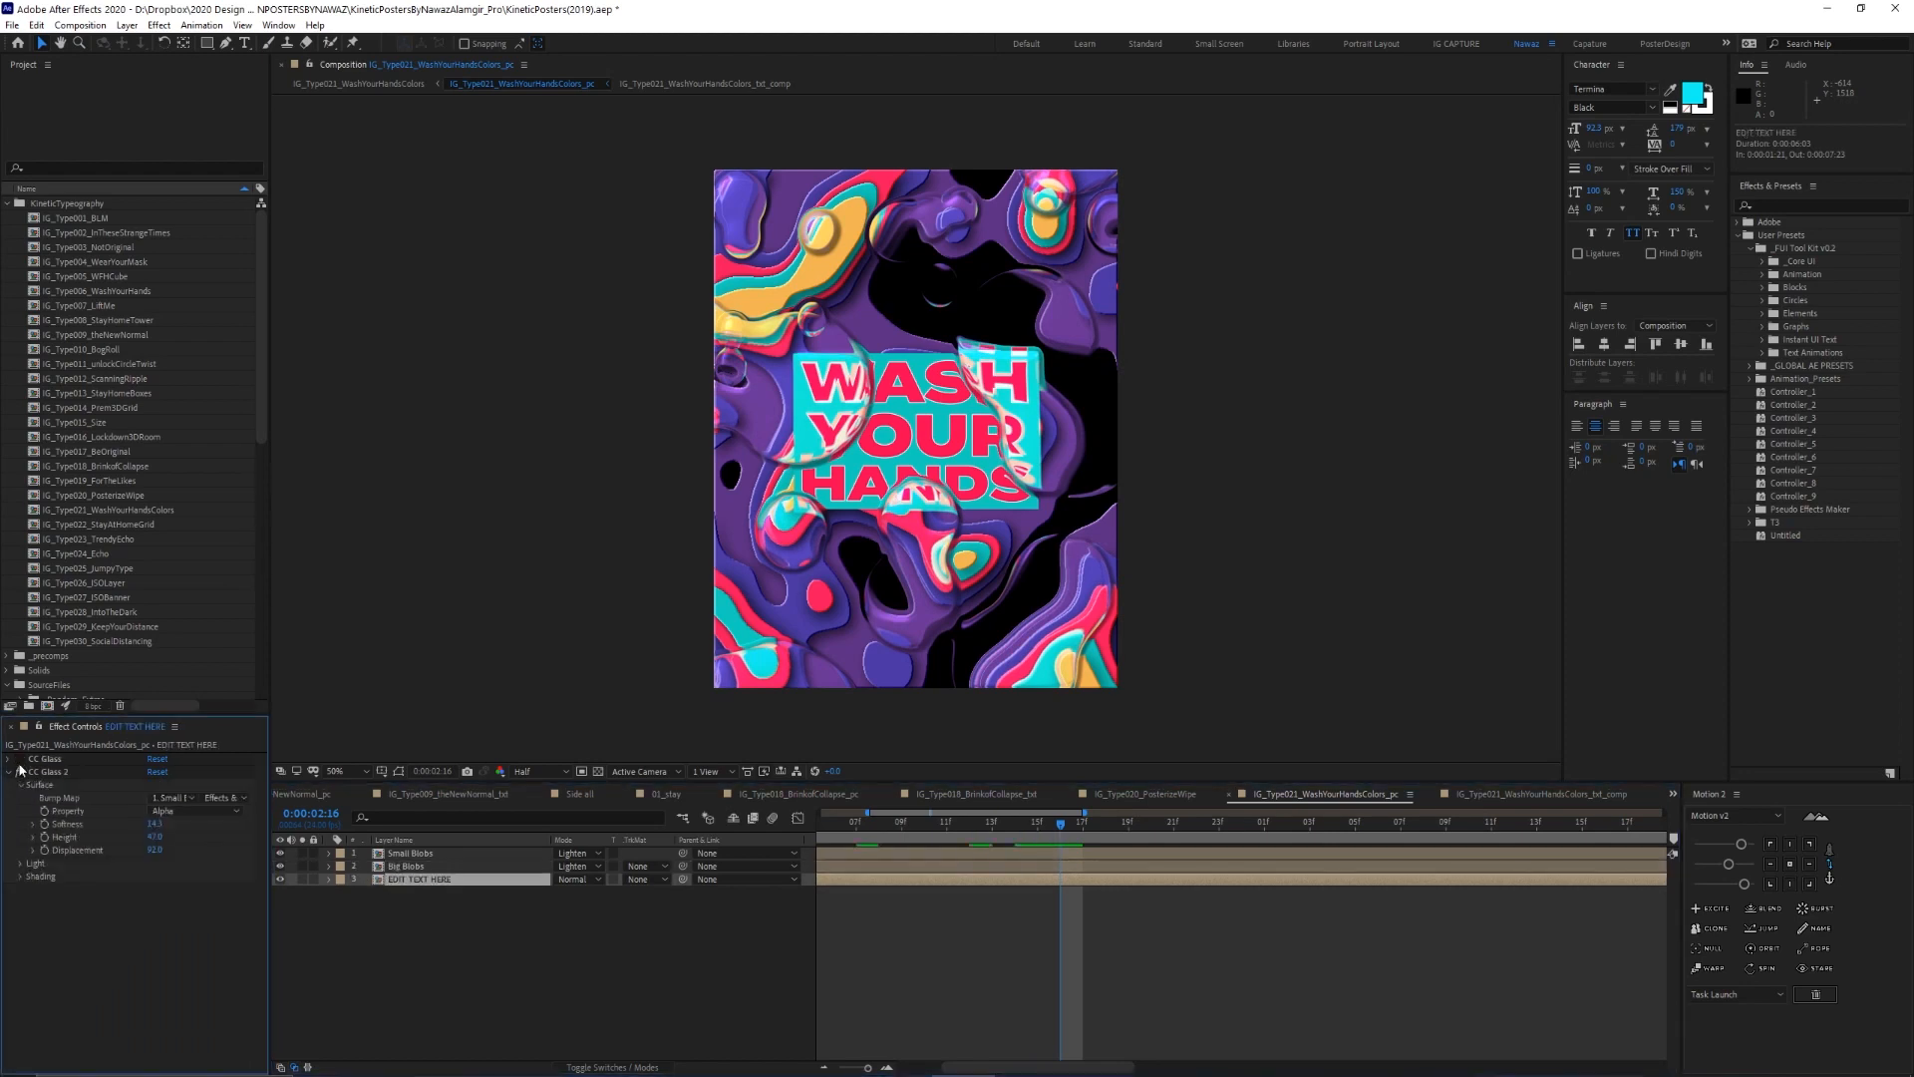
left_click(280, 865)
left_click(280, 866)
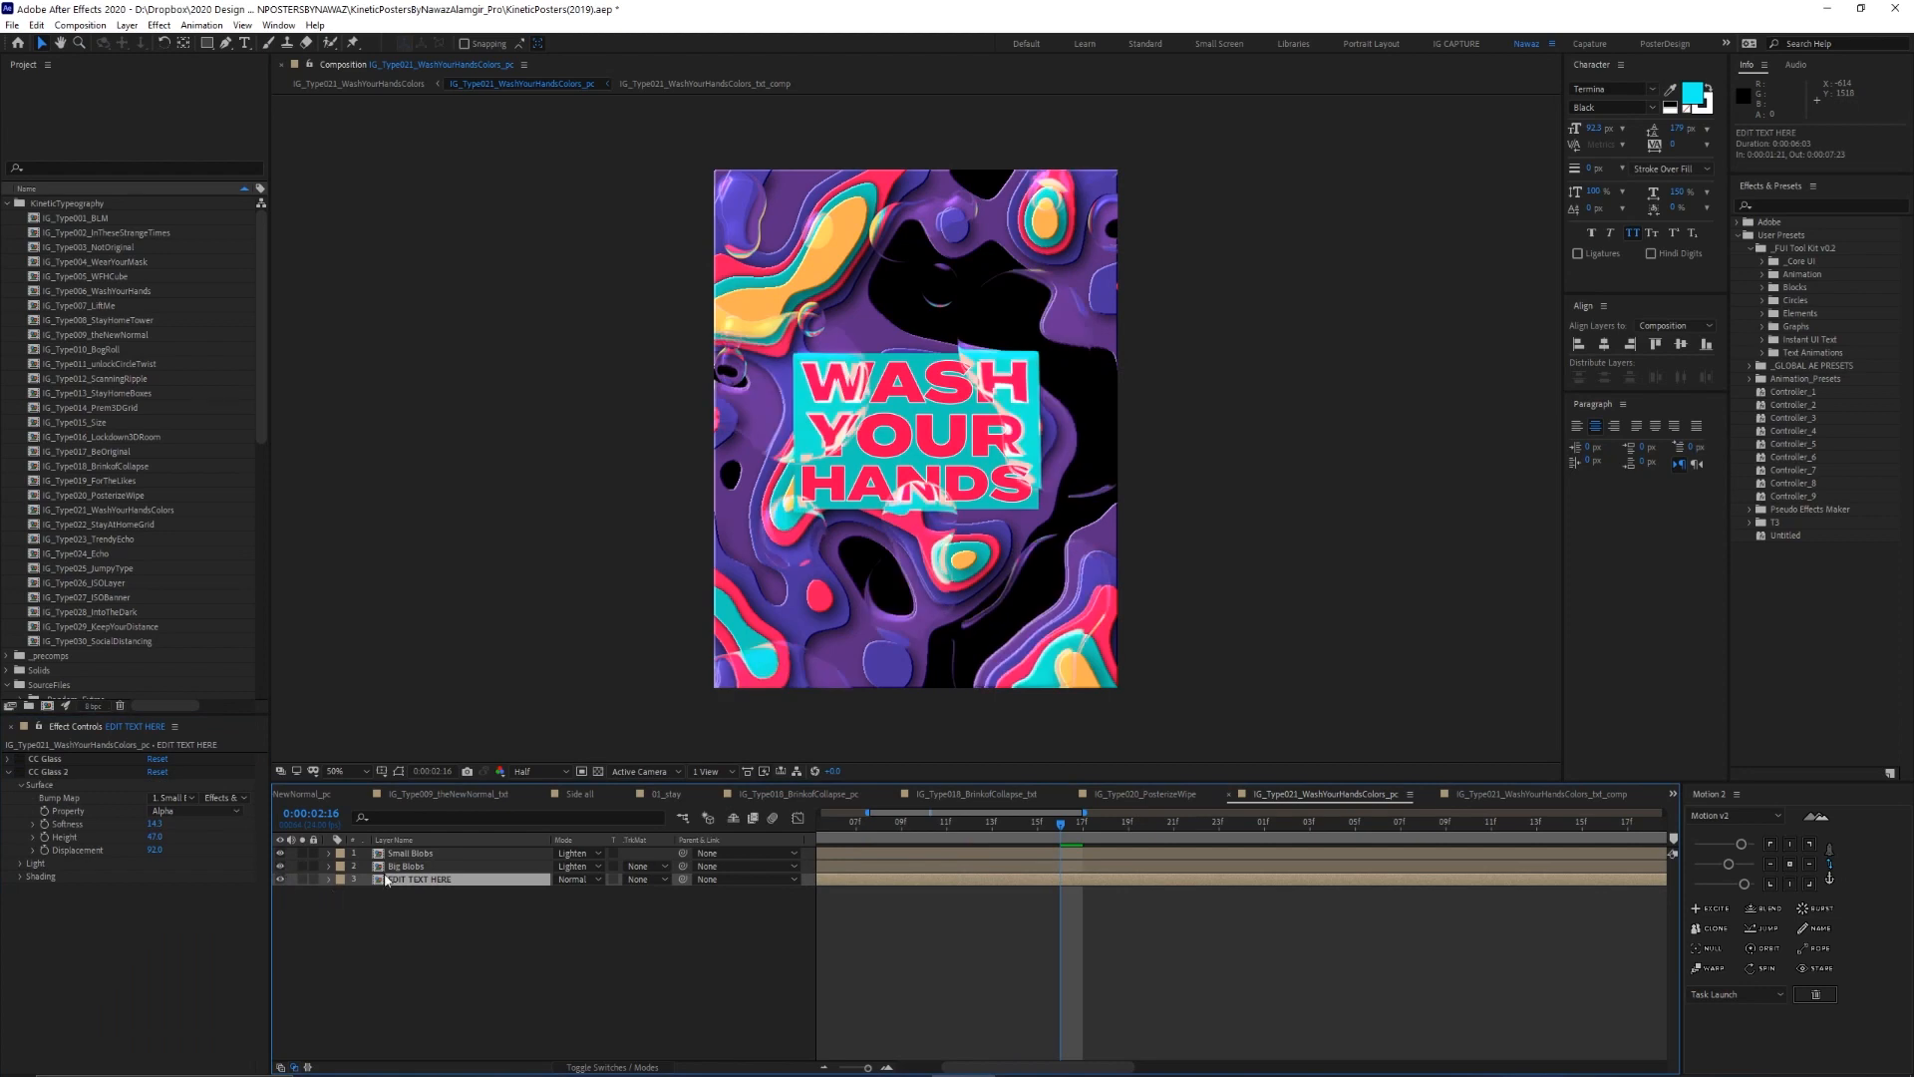
left_click(20, 774)
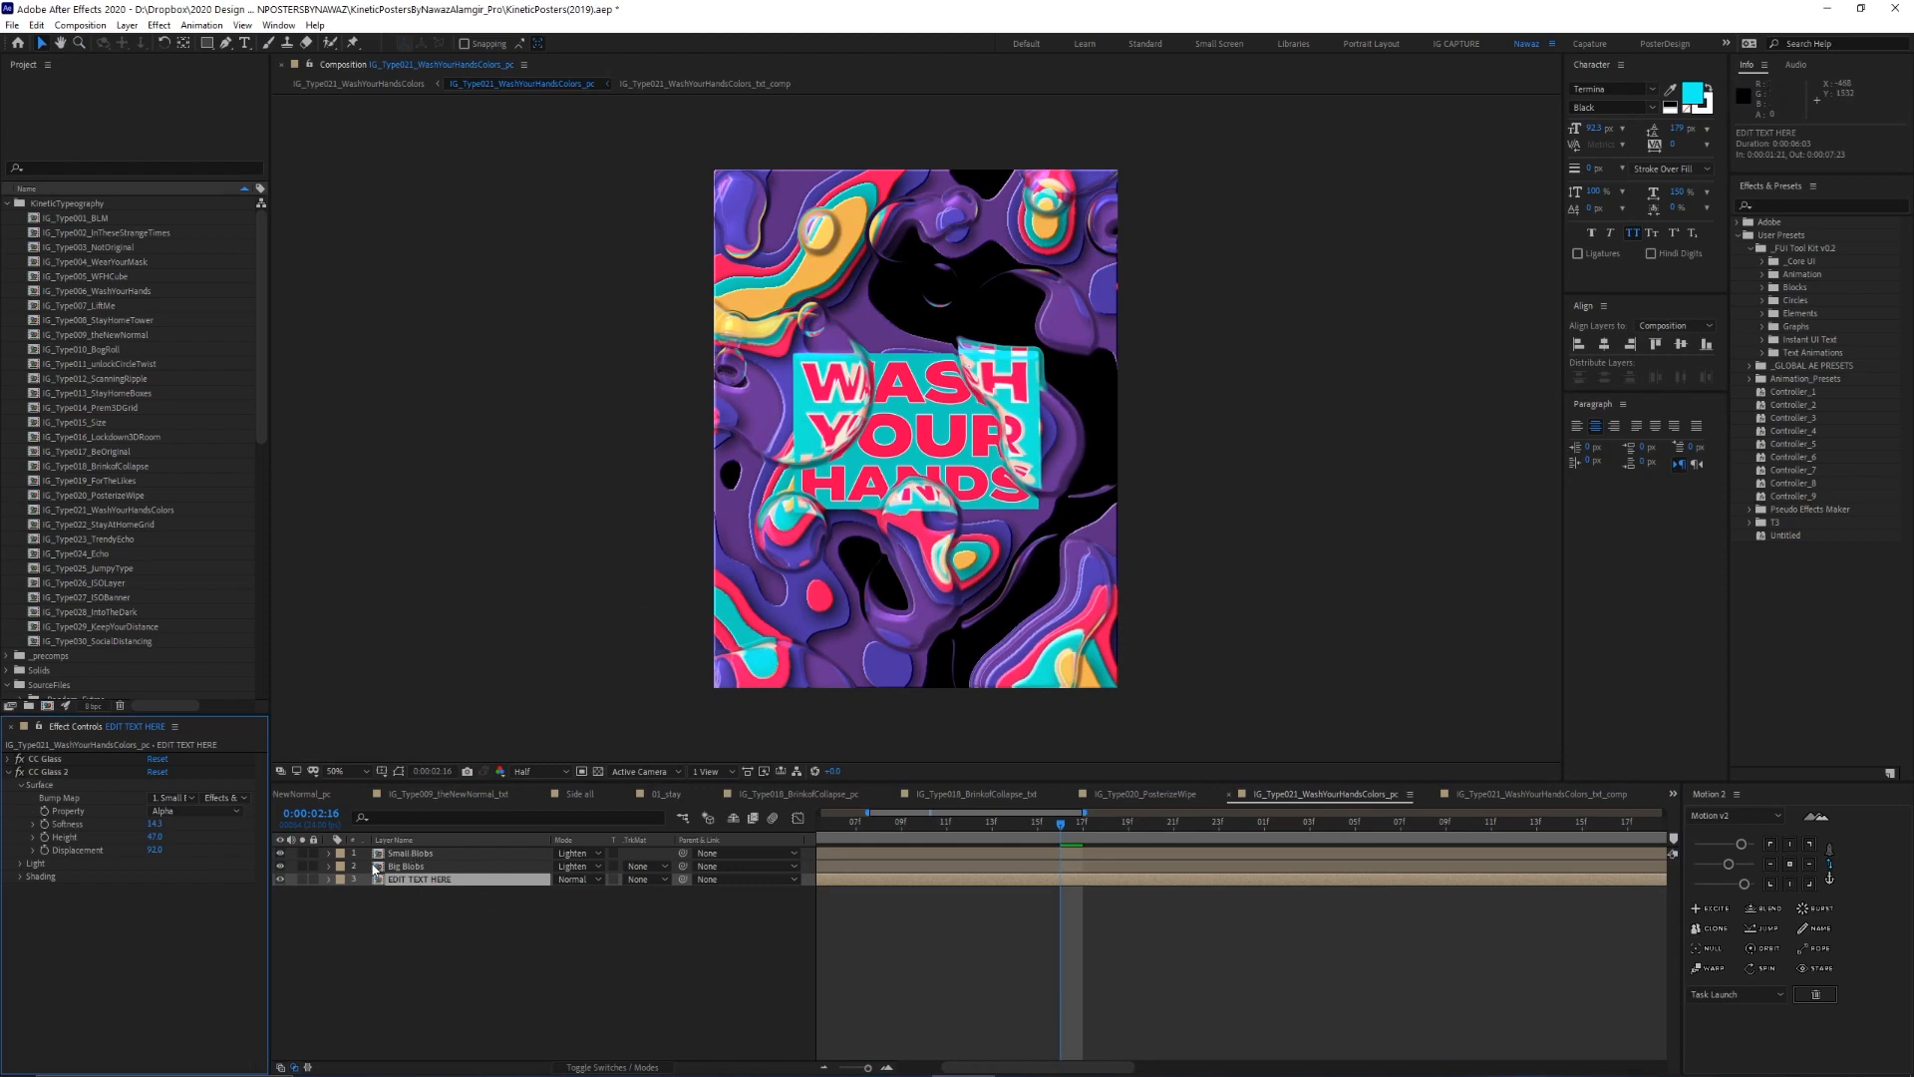
left_click(404, 853)
left_click(432, 894)
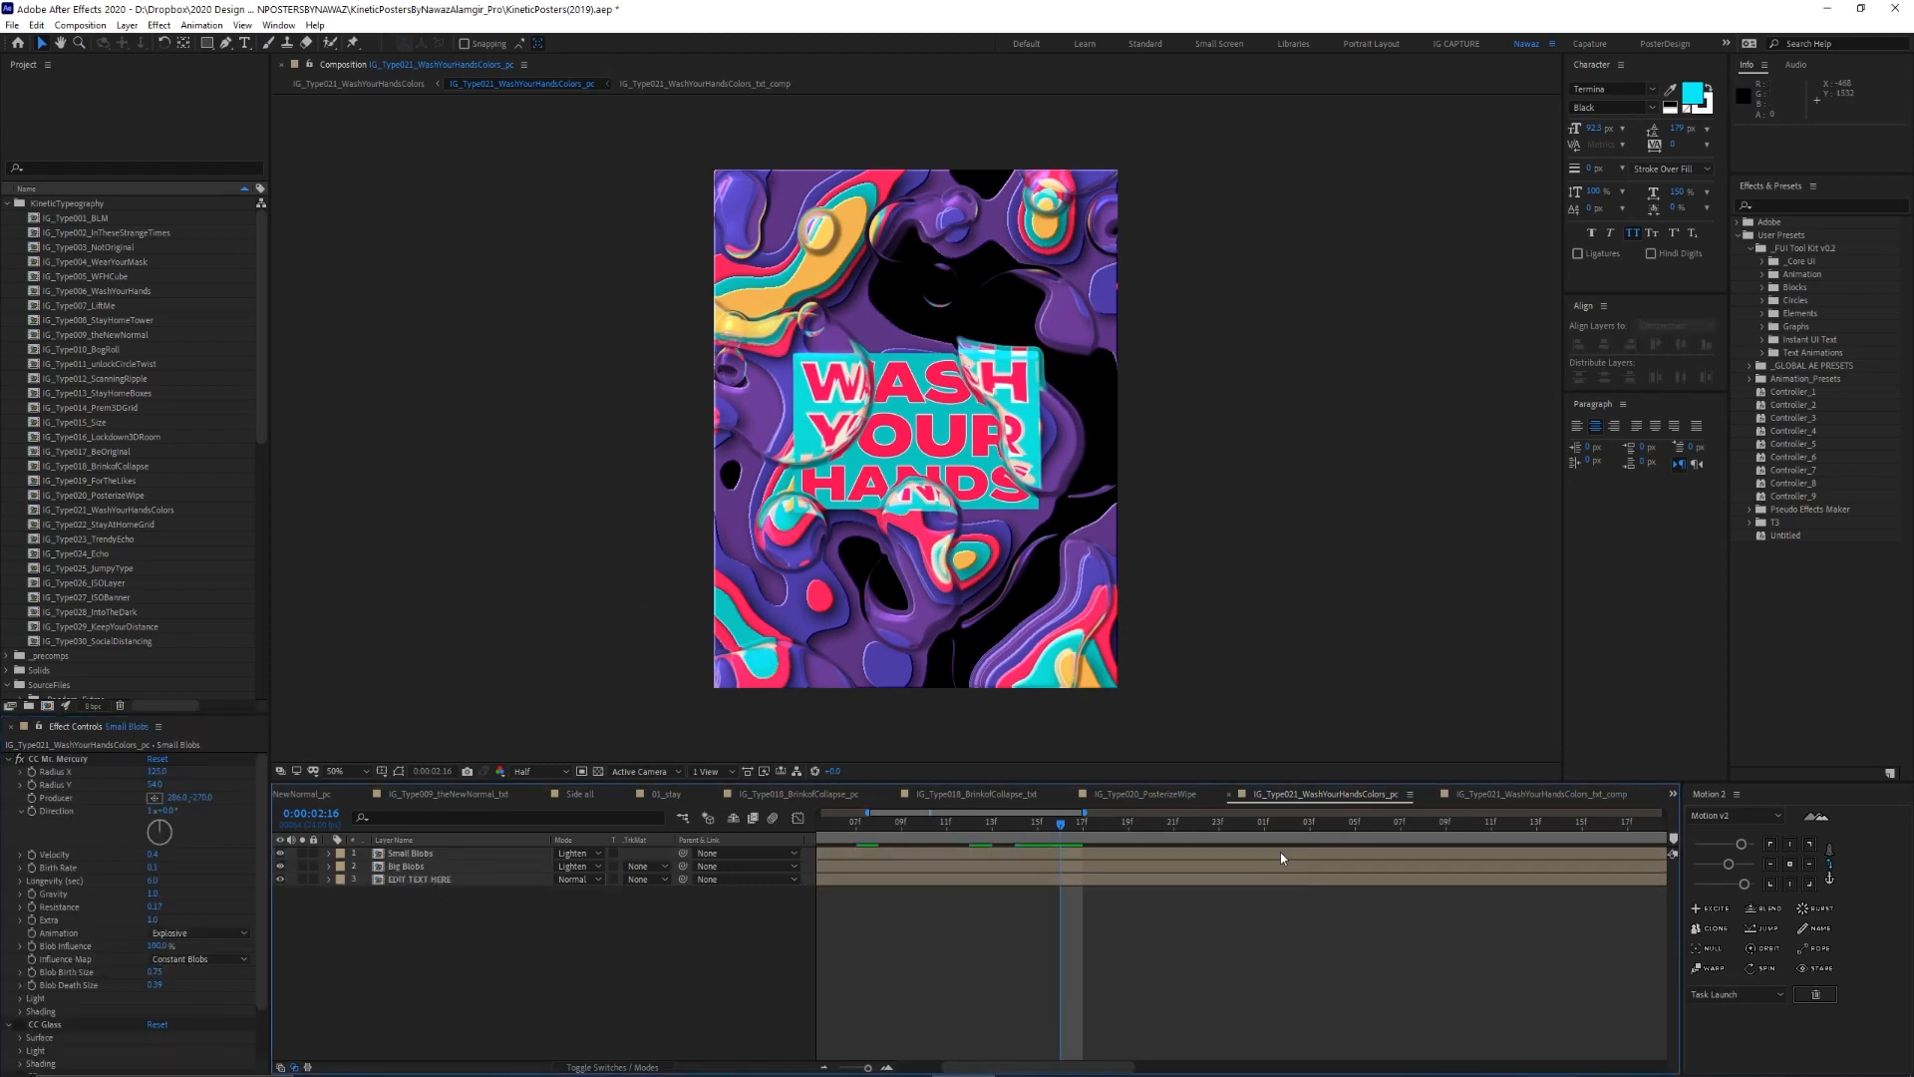
Return to the main WashYourHandsColors composition, open IG_Type023_TrendyEcho, and play its animation
double_click(120, 510)
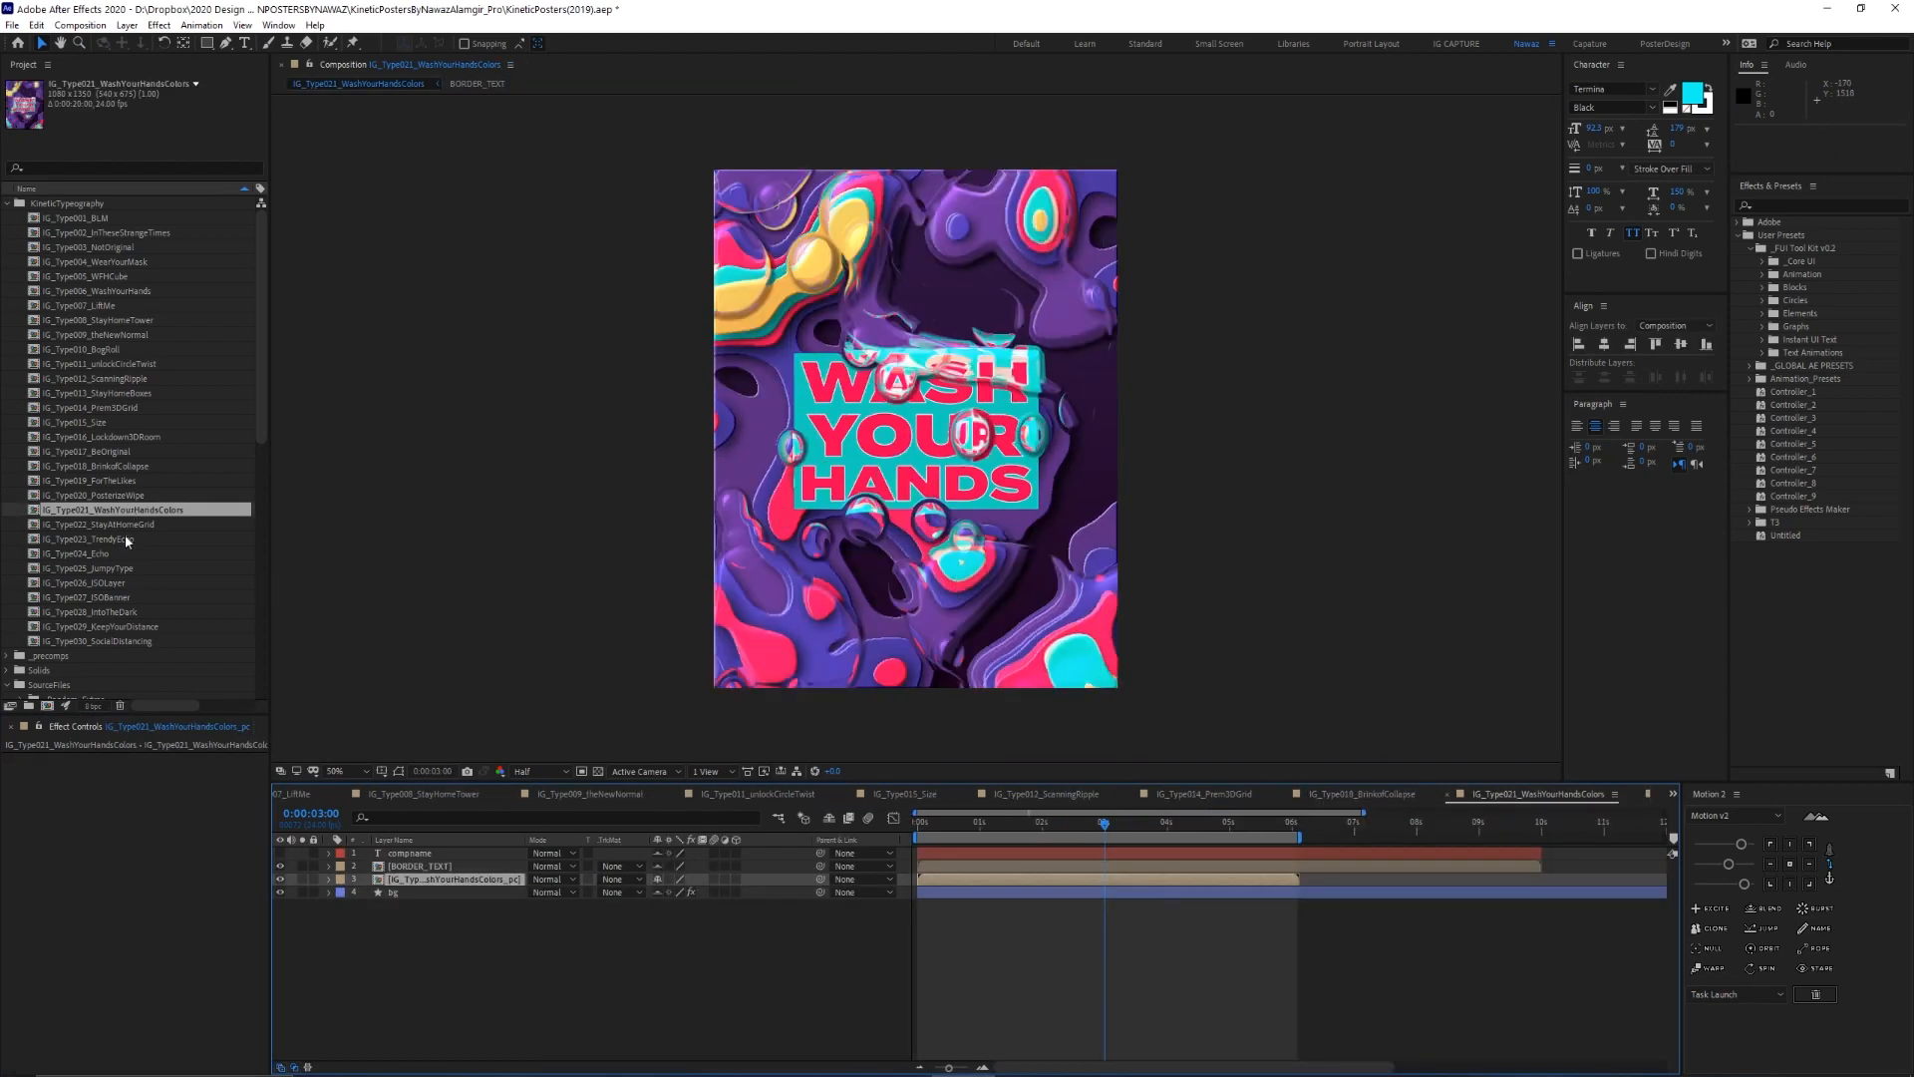
double_click(119, 538)
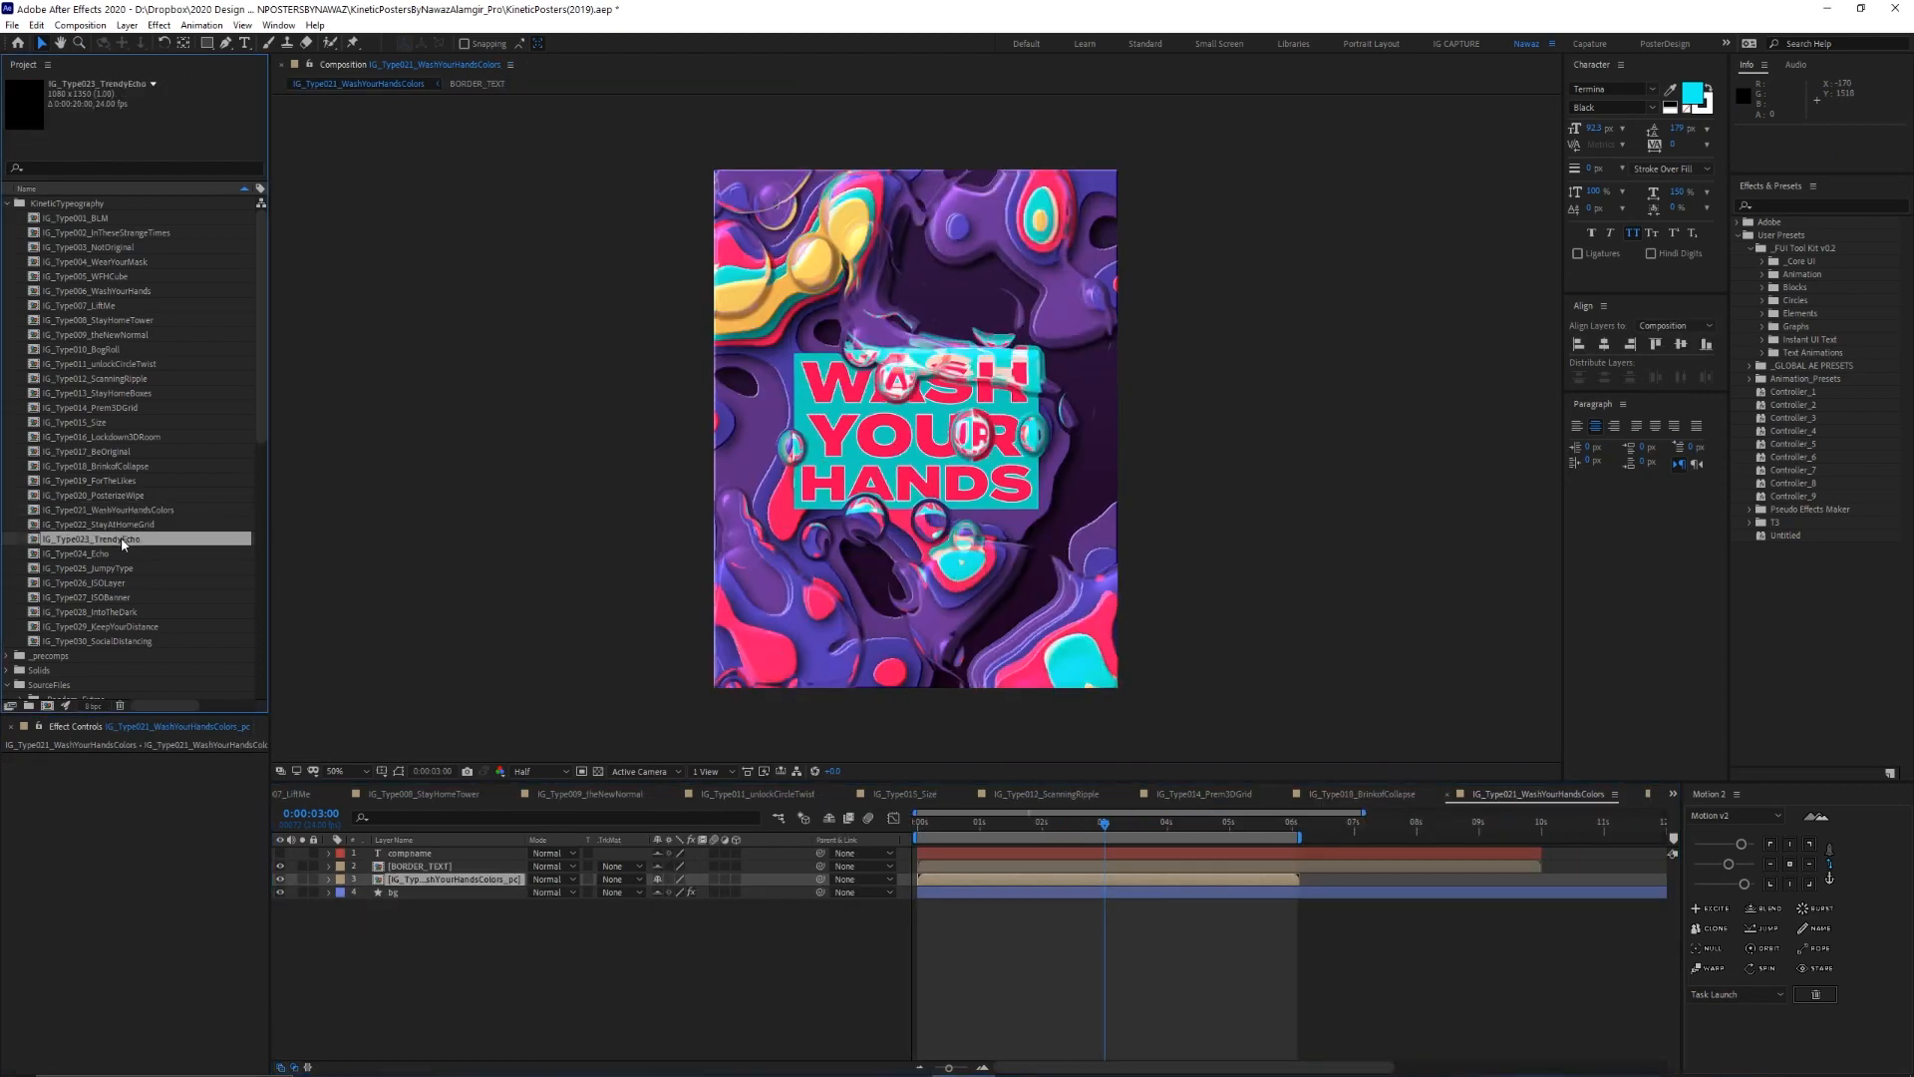
key("space")
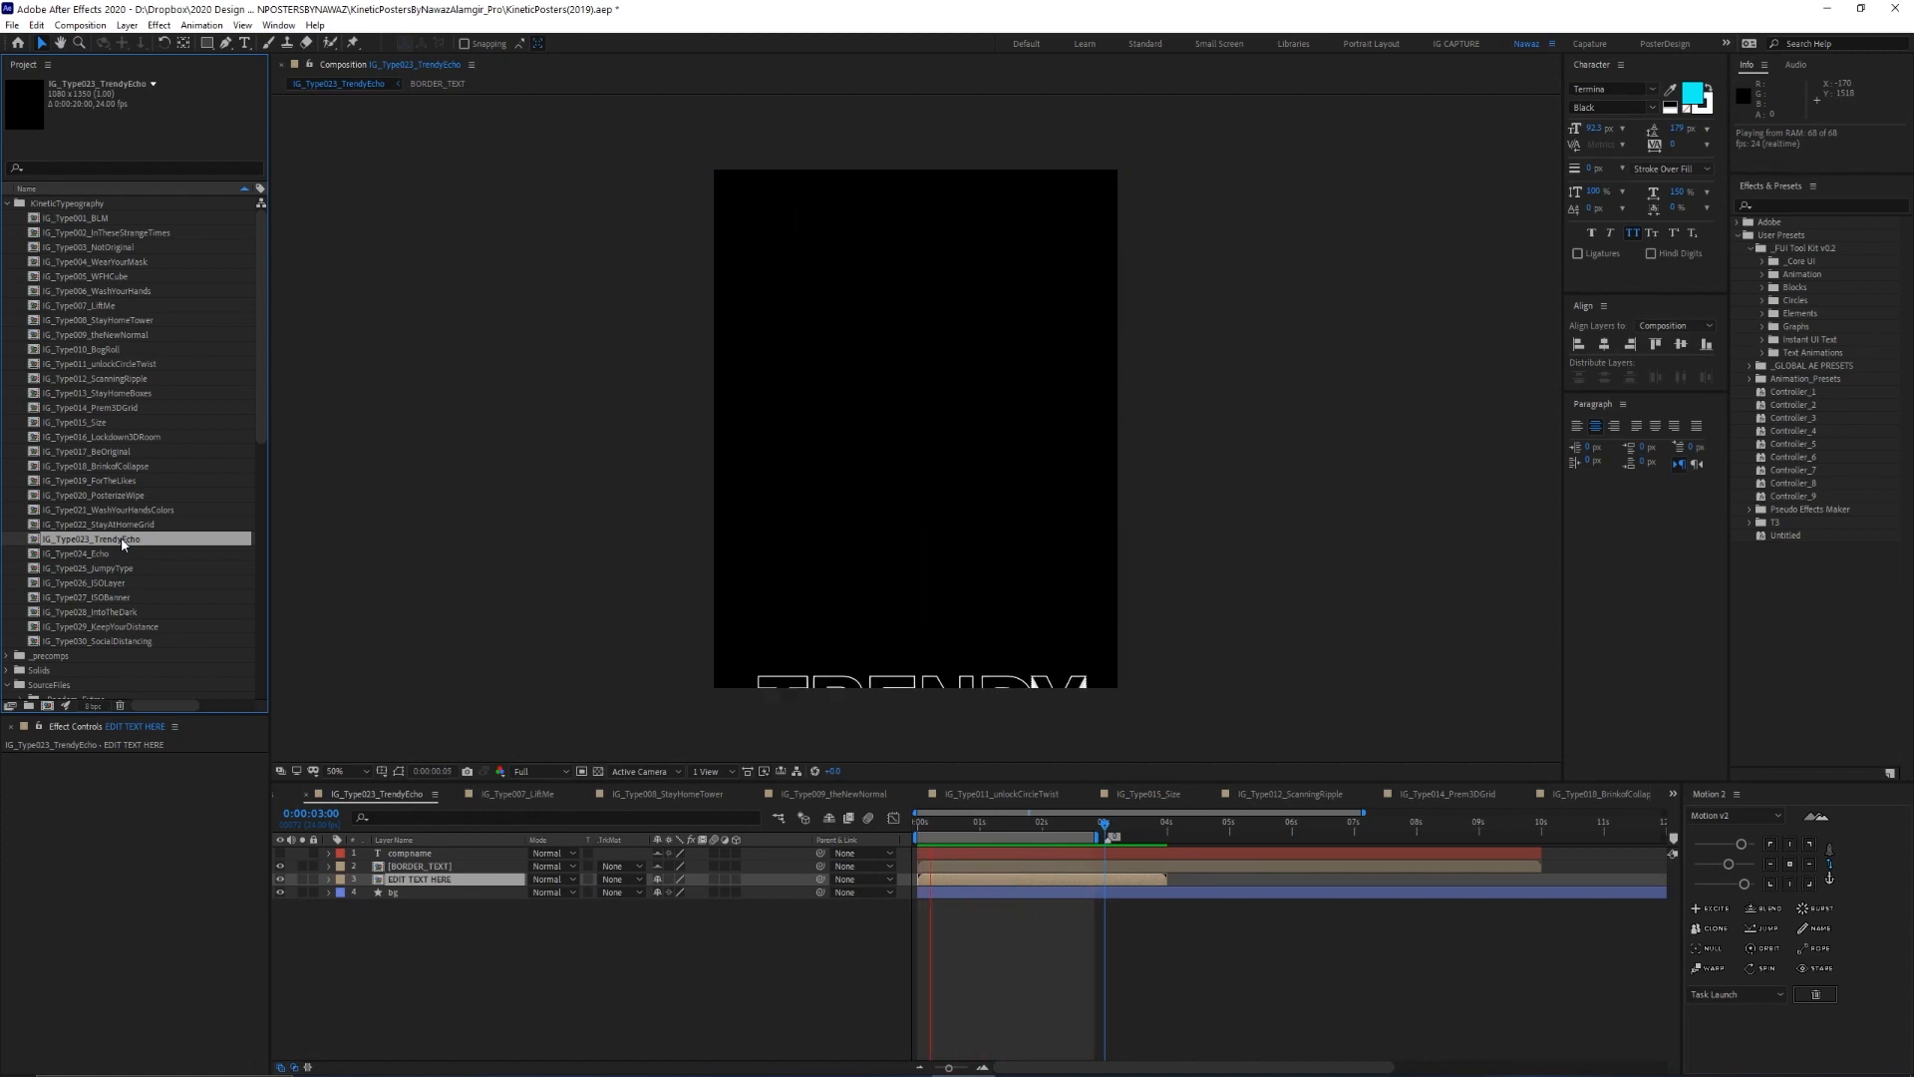
Open TrendyEcho's EDIT TEXT HERE precomp, hide its three TRENDY text layers and adjustment layer, and check the adjustment layer's Echo settings
double_click(406, 879)
left_click(405, 855)
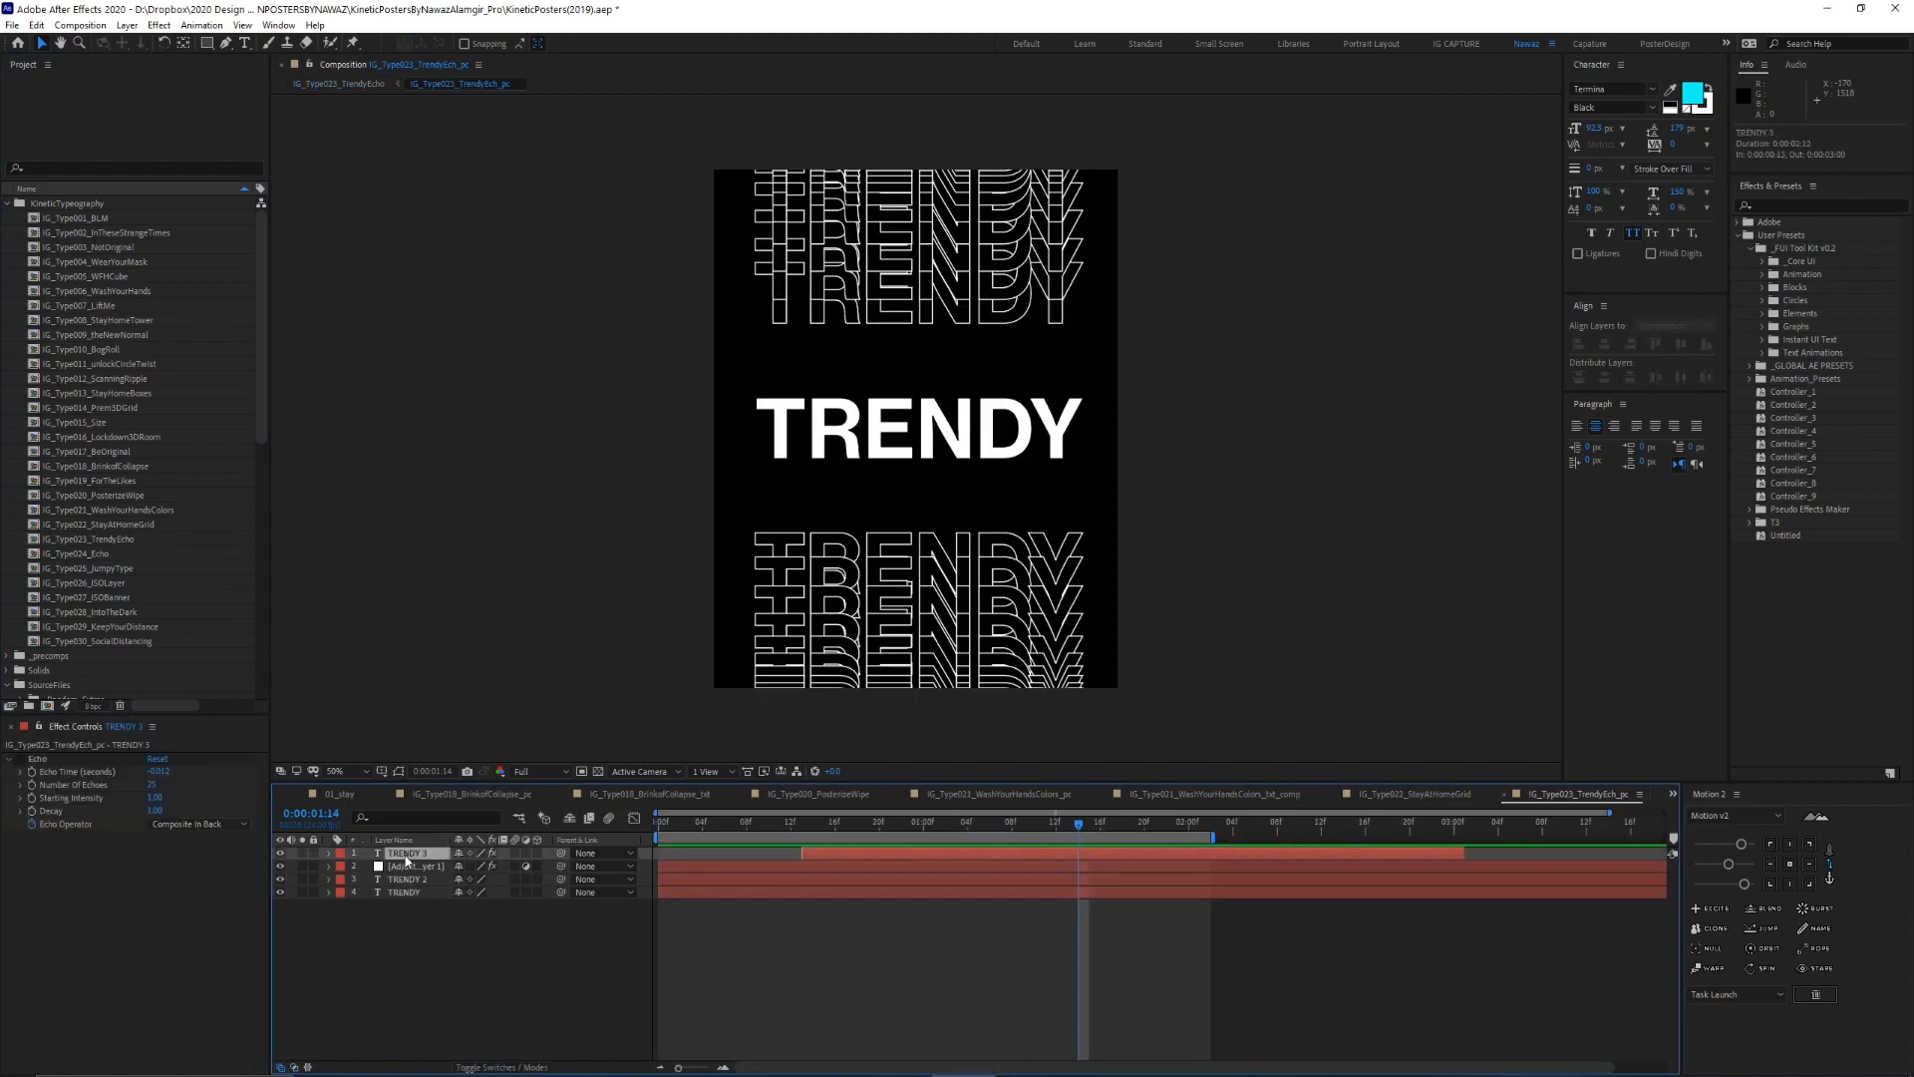
left_click(280, 854)
left_click(399, 879)
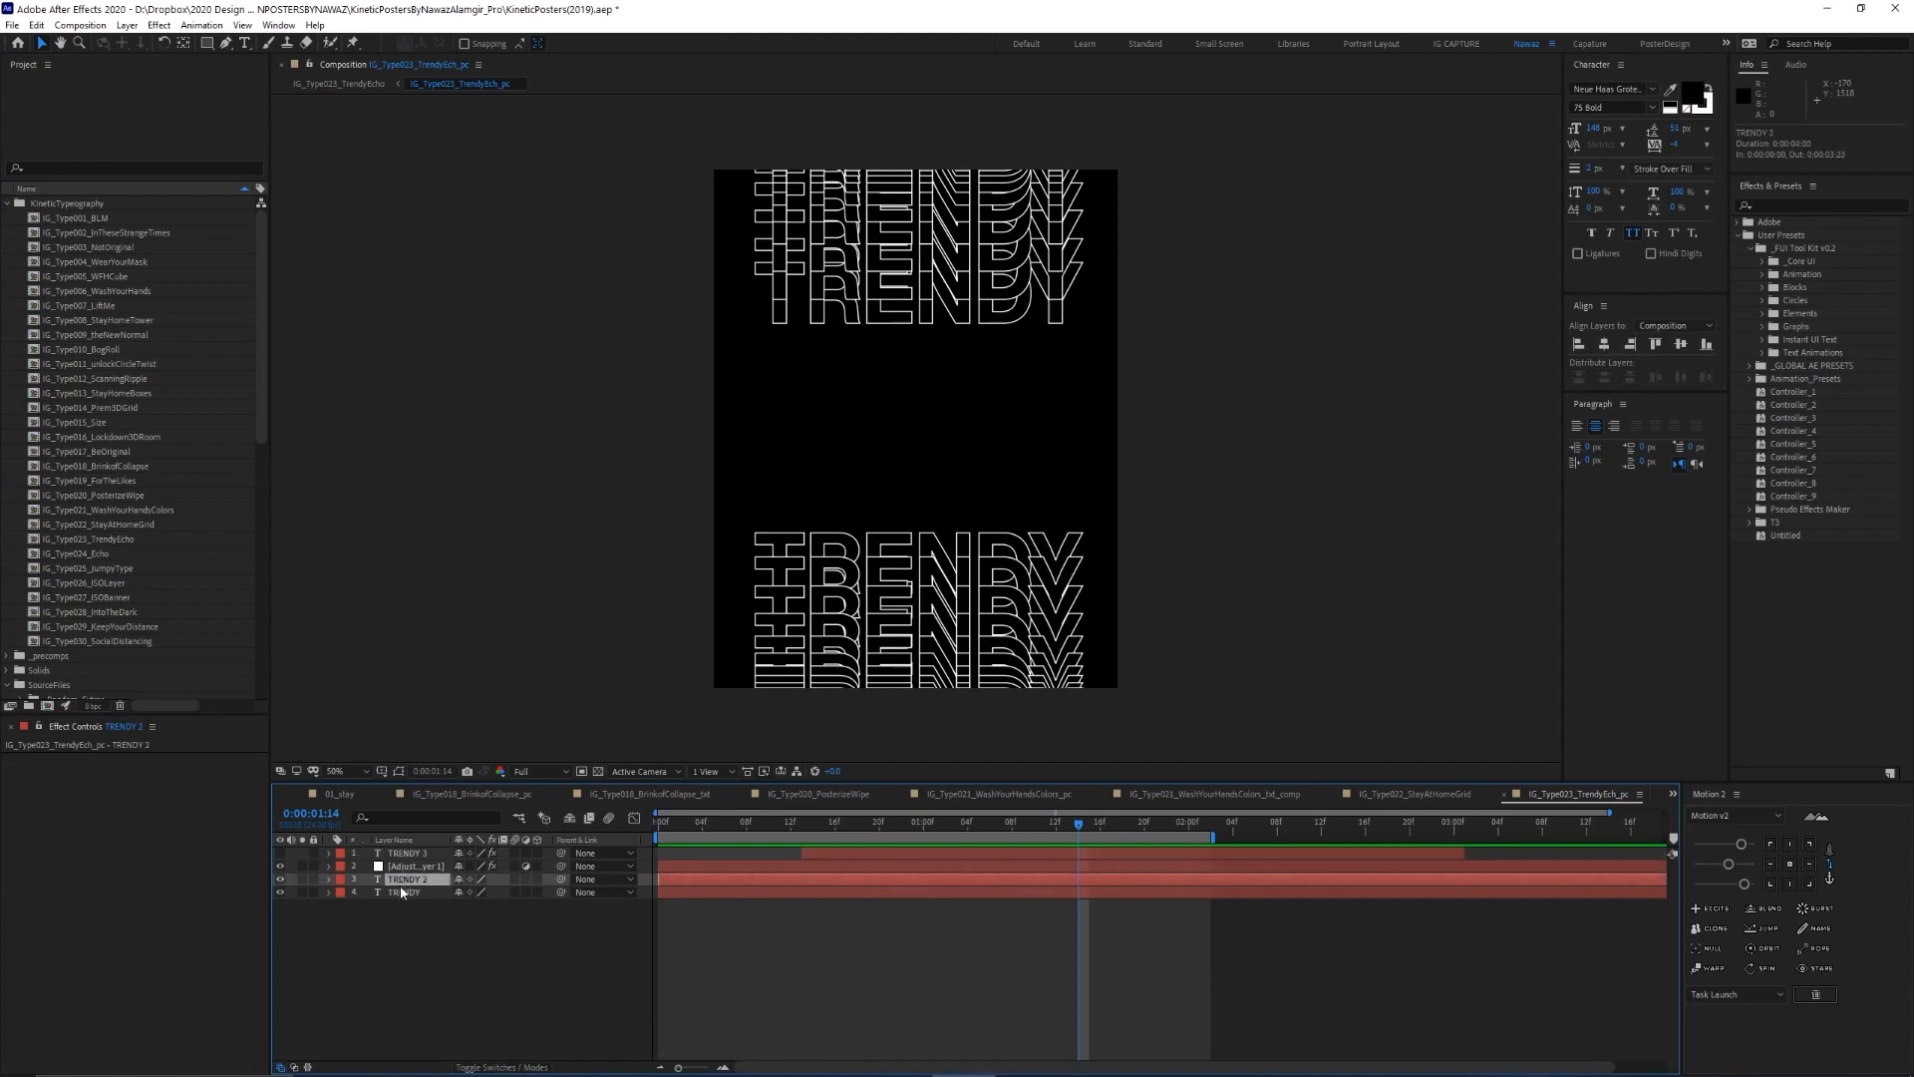
left_click_drag(283, 879, 282, 893)
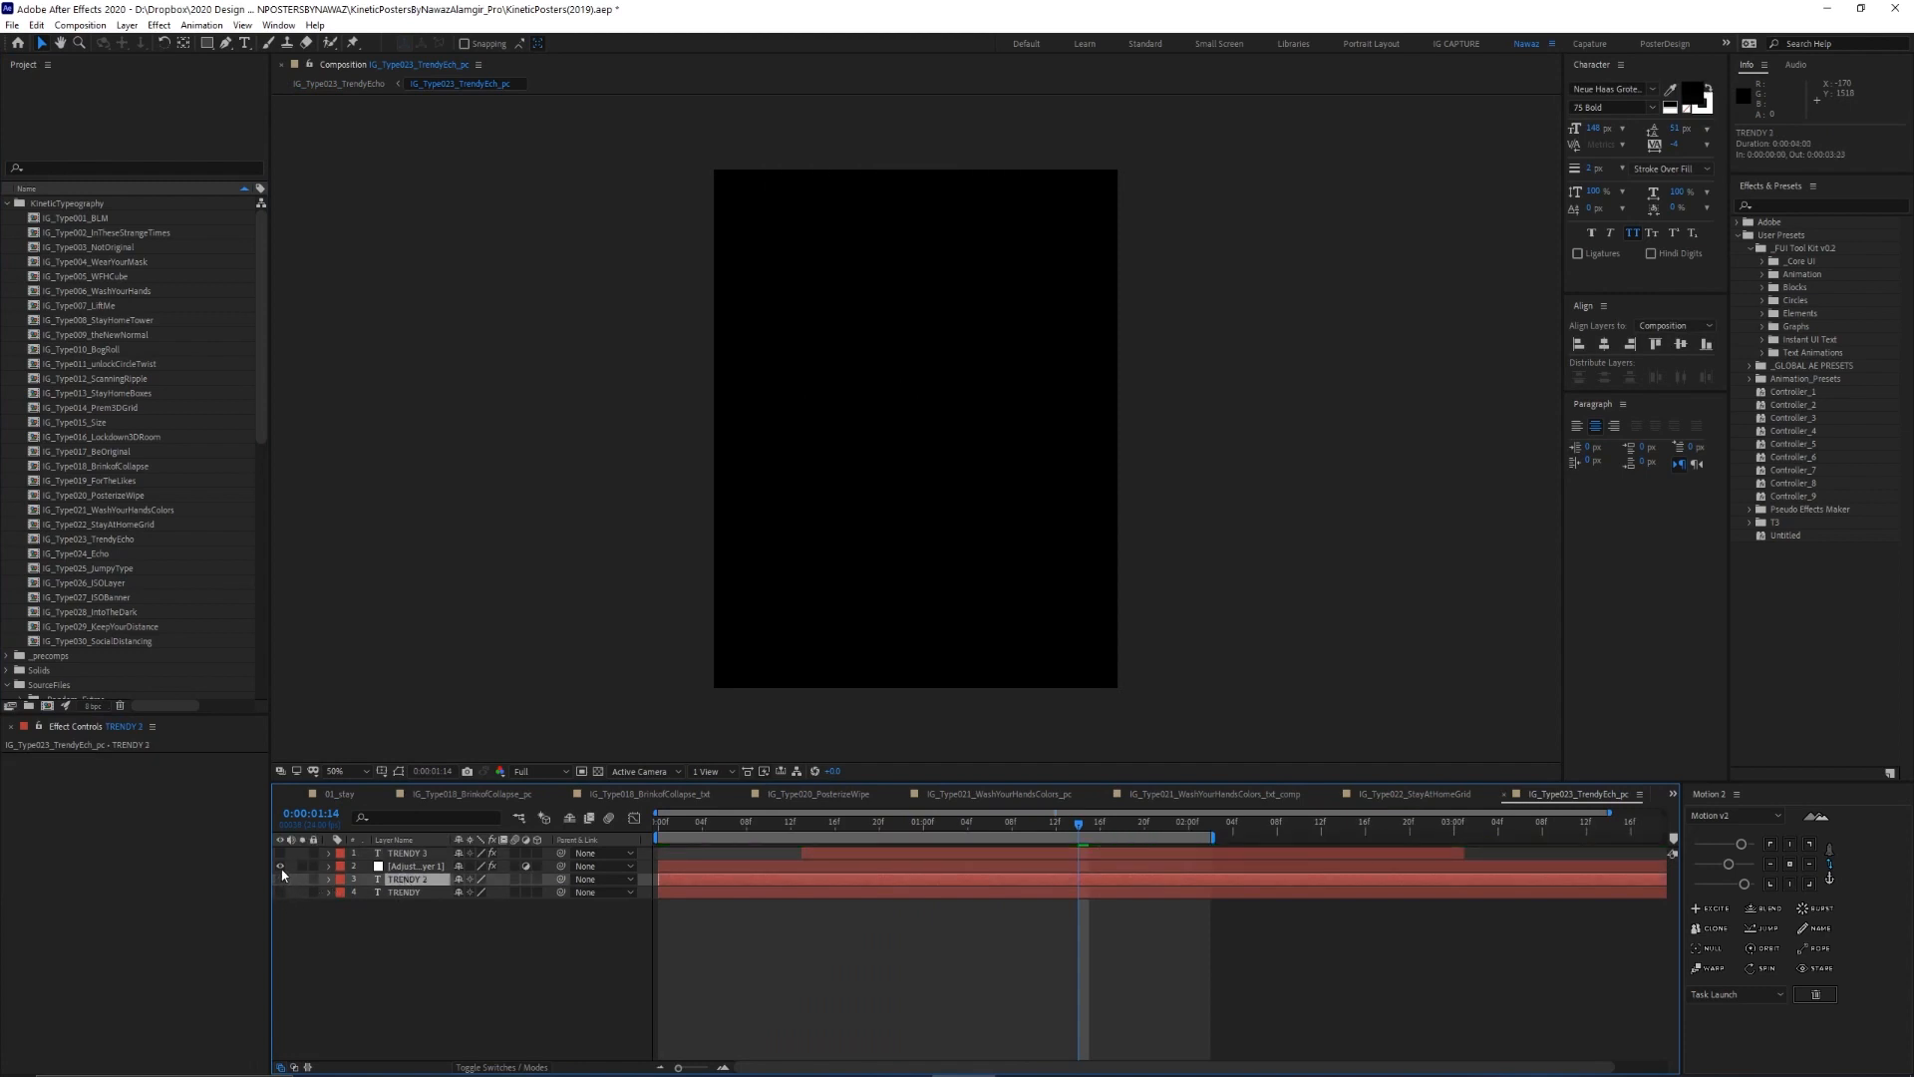
left_click(399, 867)
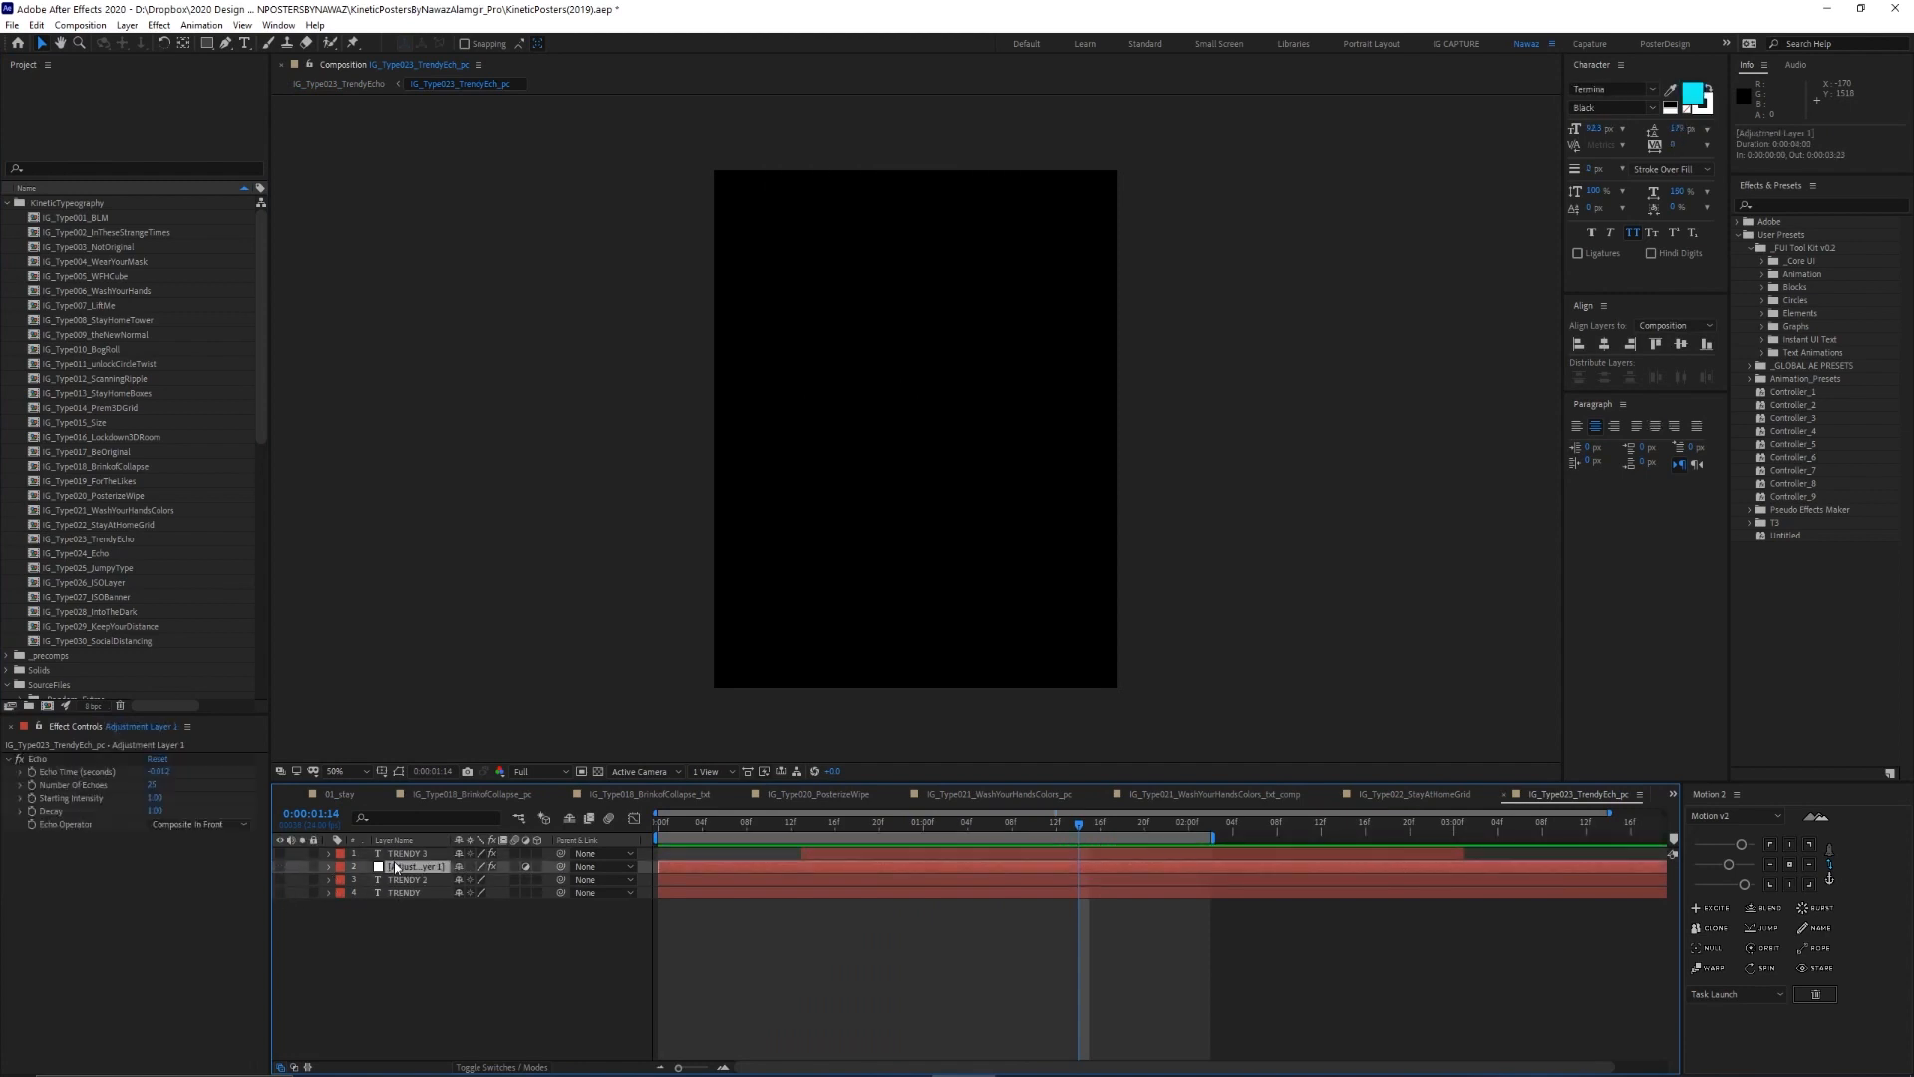
Show the outlined TRENDY layers, the solid TRENDY 3 text, and the Echo adjustment layer in turn, scrubbing the animation after each
left_click(282, 892)
left_click_drag(674, 833, 868, 823)
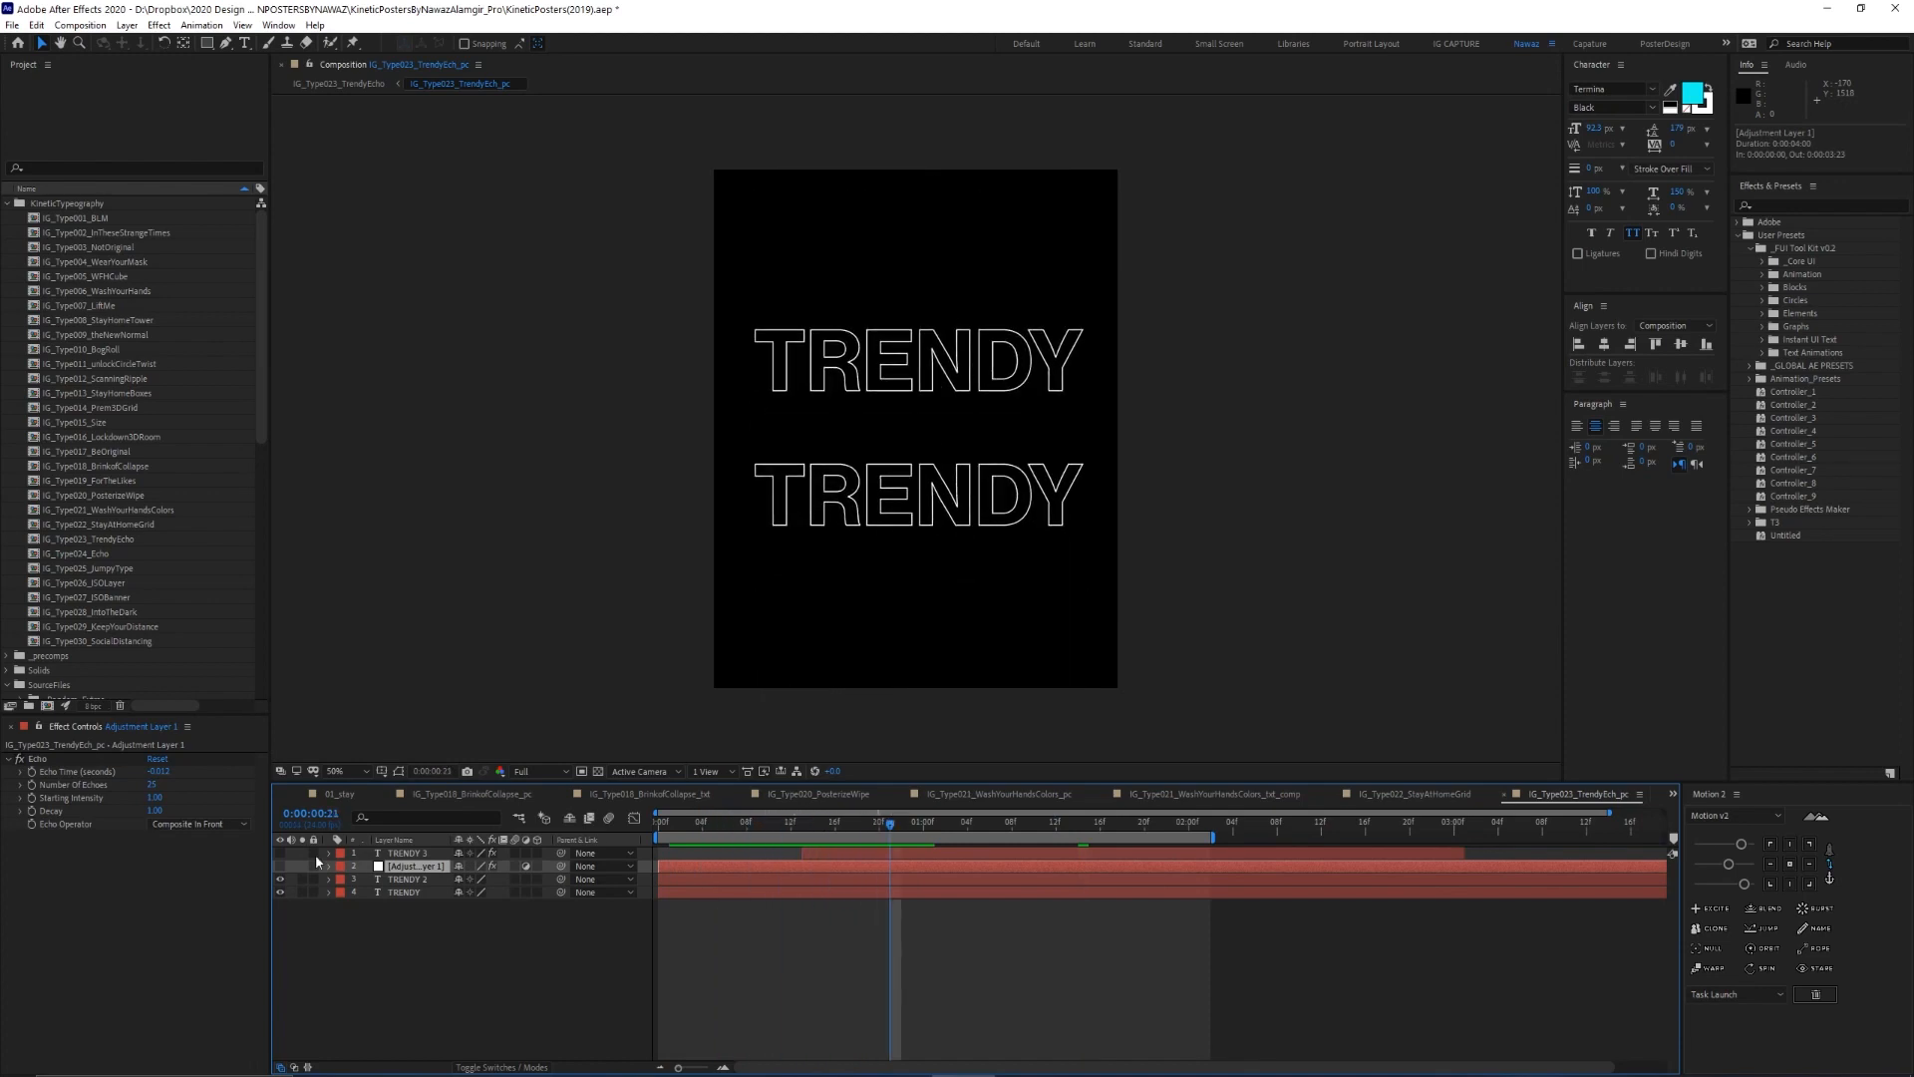
left_click(280, 853)
left_click_drag(678, 829, 965, 828)
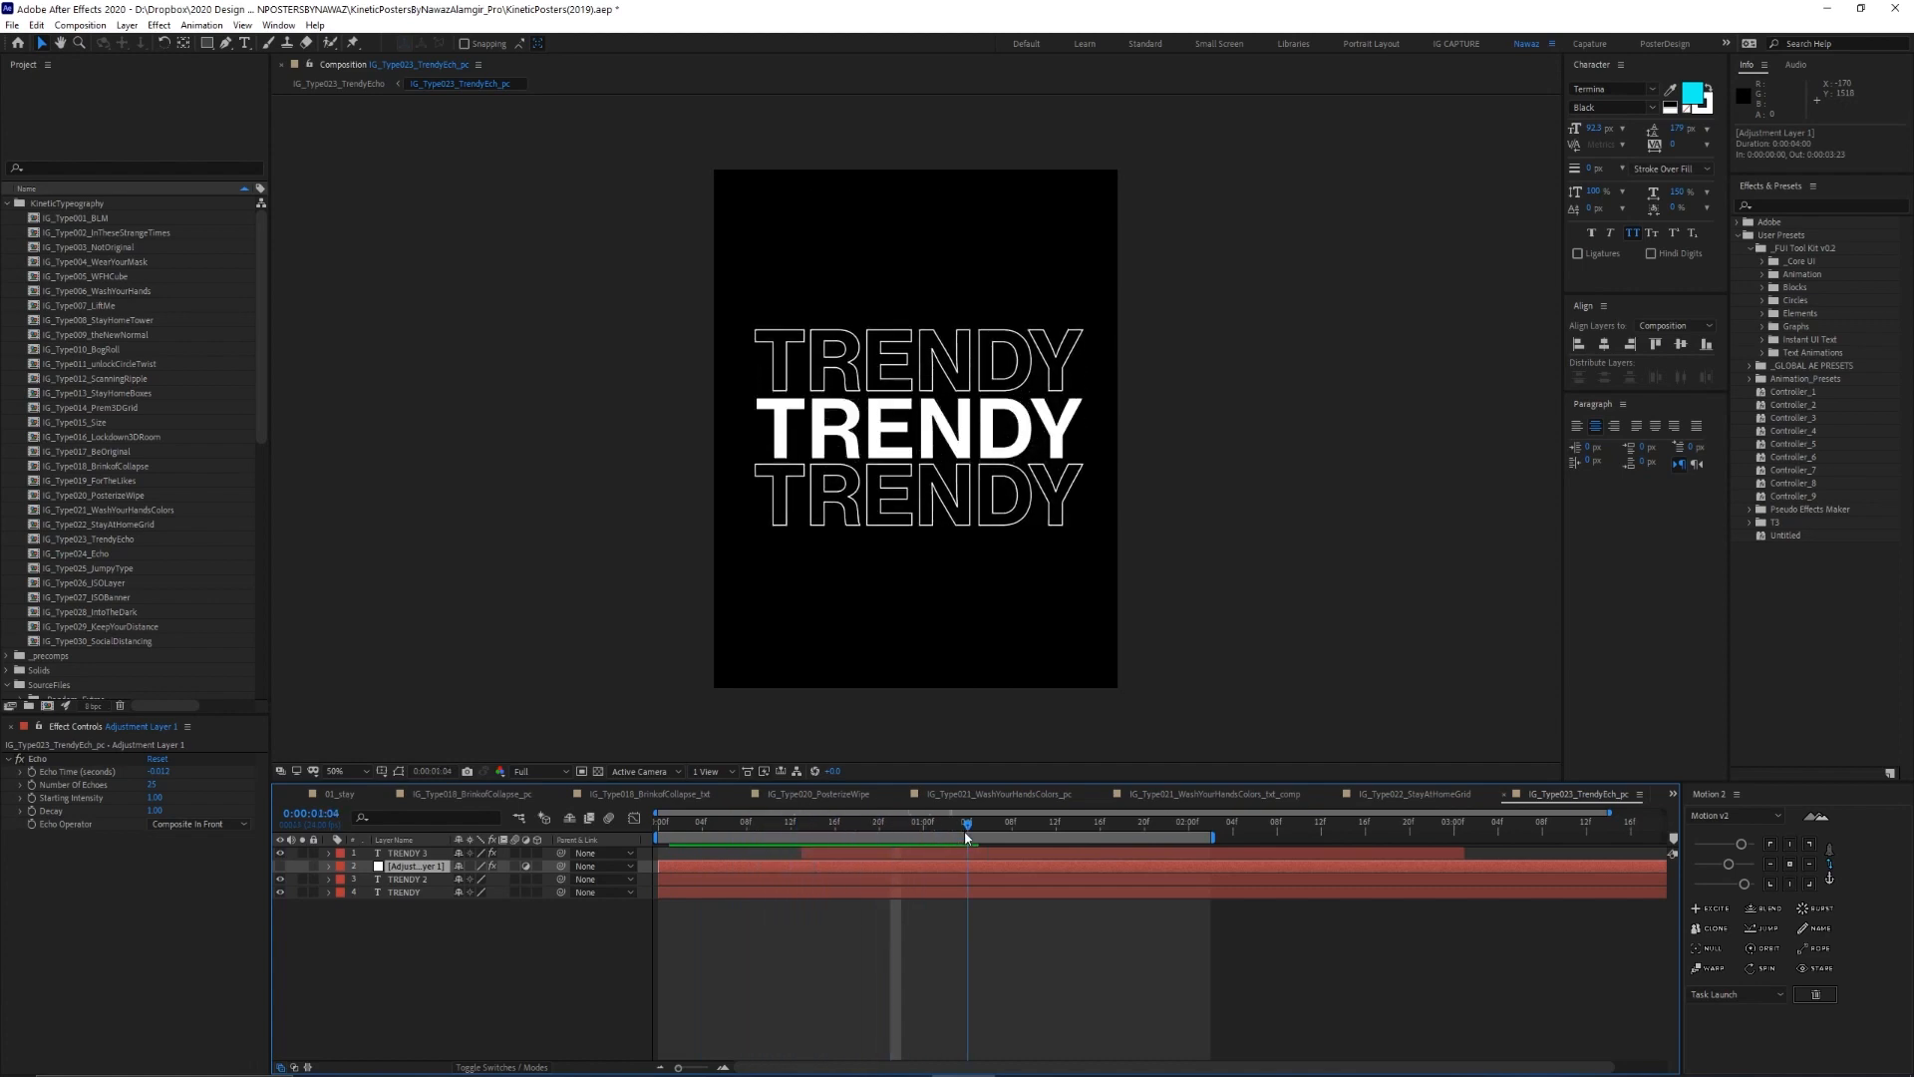
left_click(280, 867)
left_click_drag(707, 824, 783, 818)
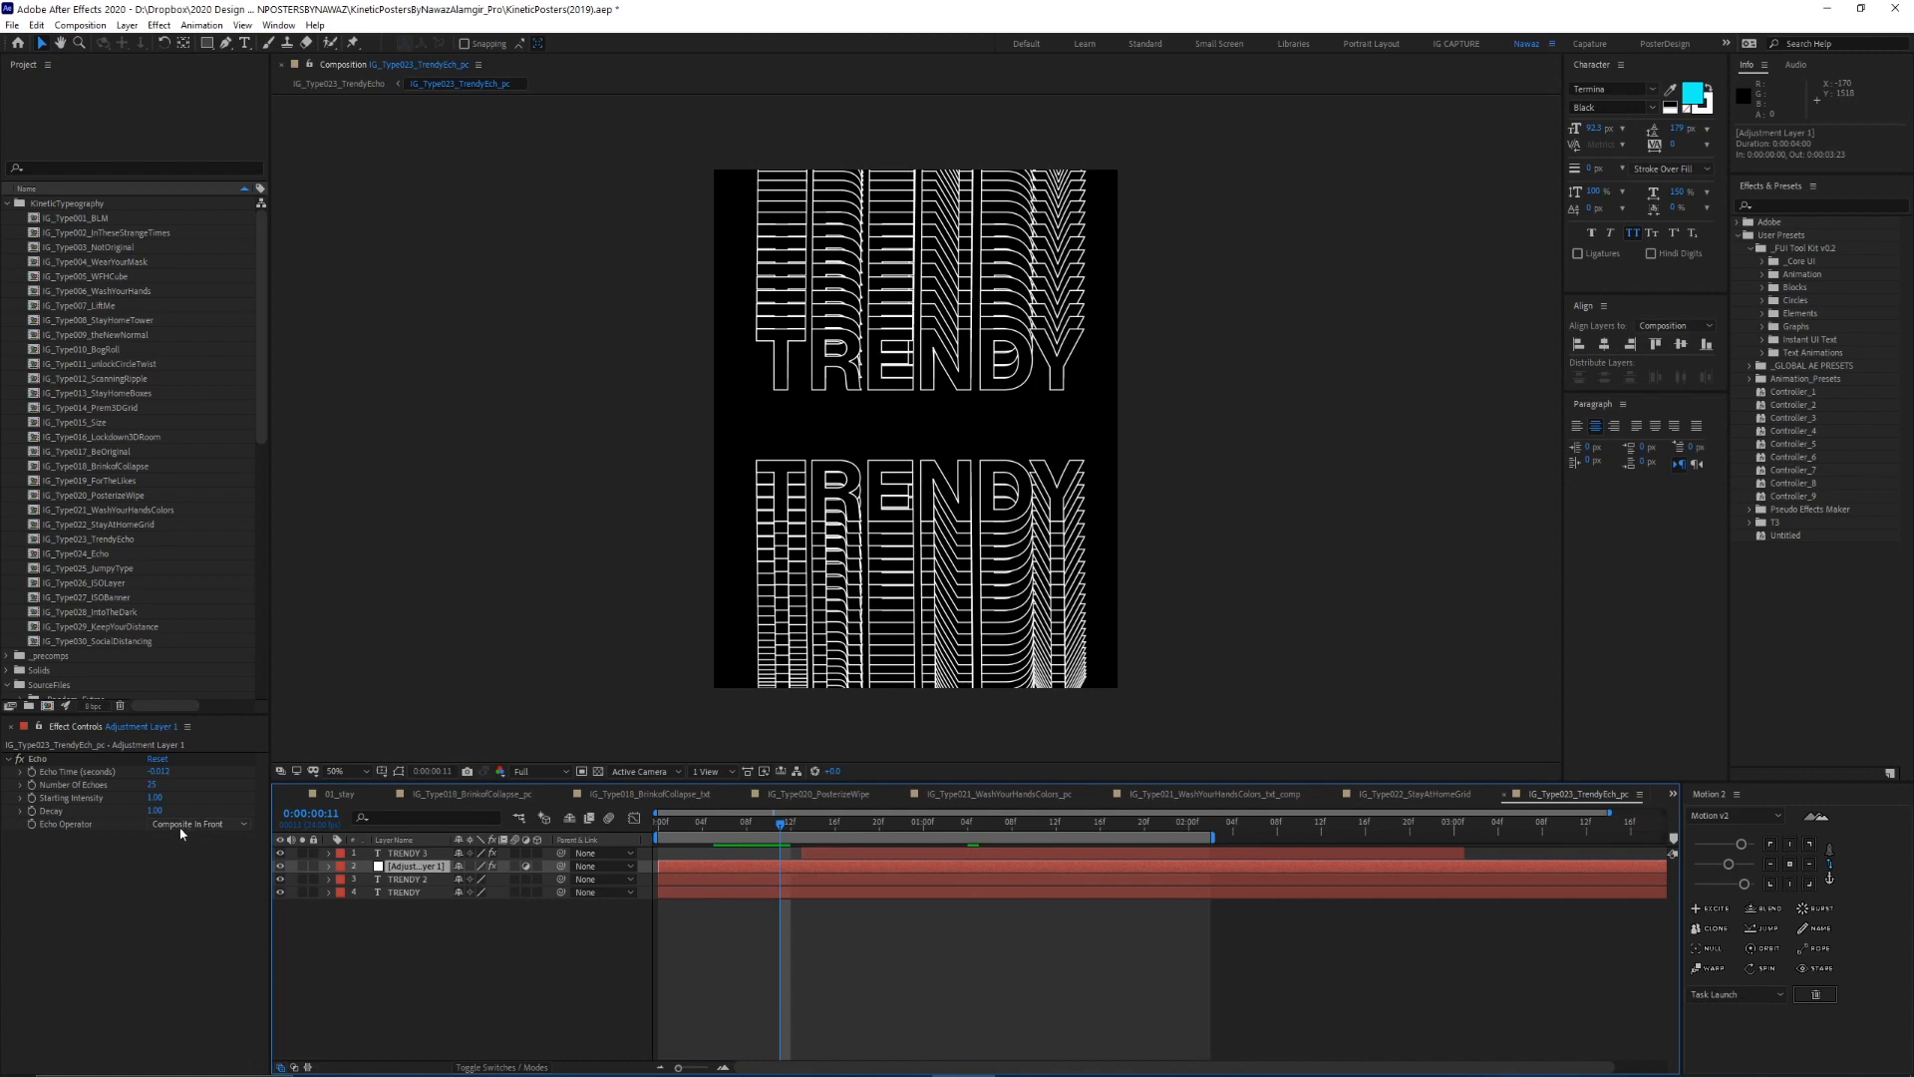
Try the Add operator on the adjustment layer's Echo effect, restore Composite In Front, and scrub the animation
left_click(221, 828)
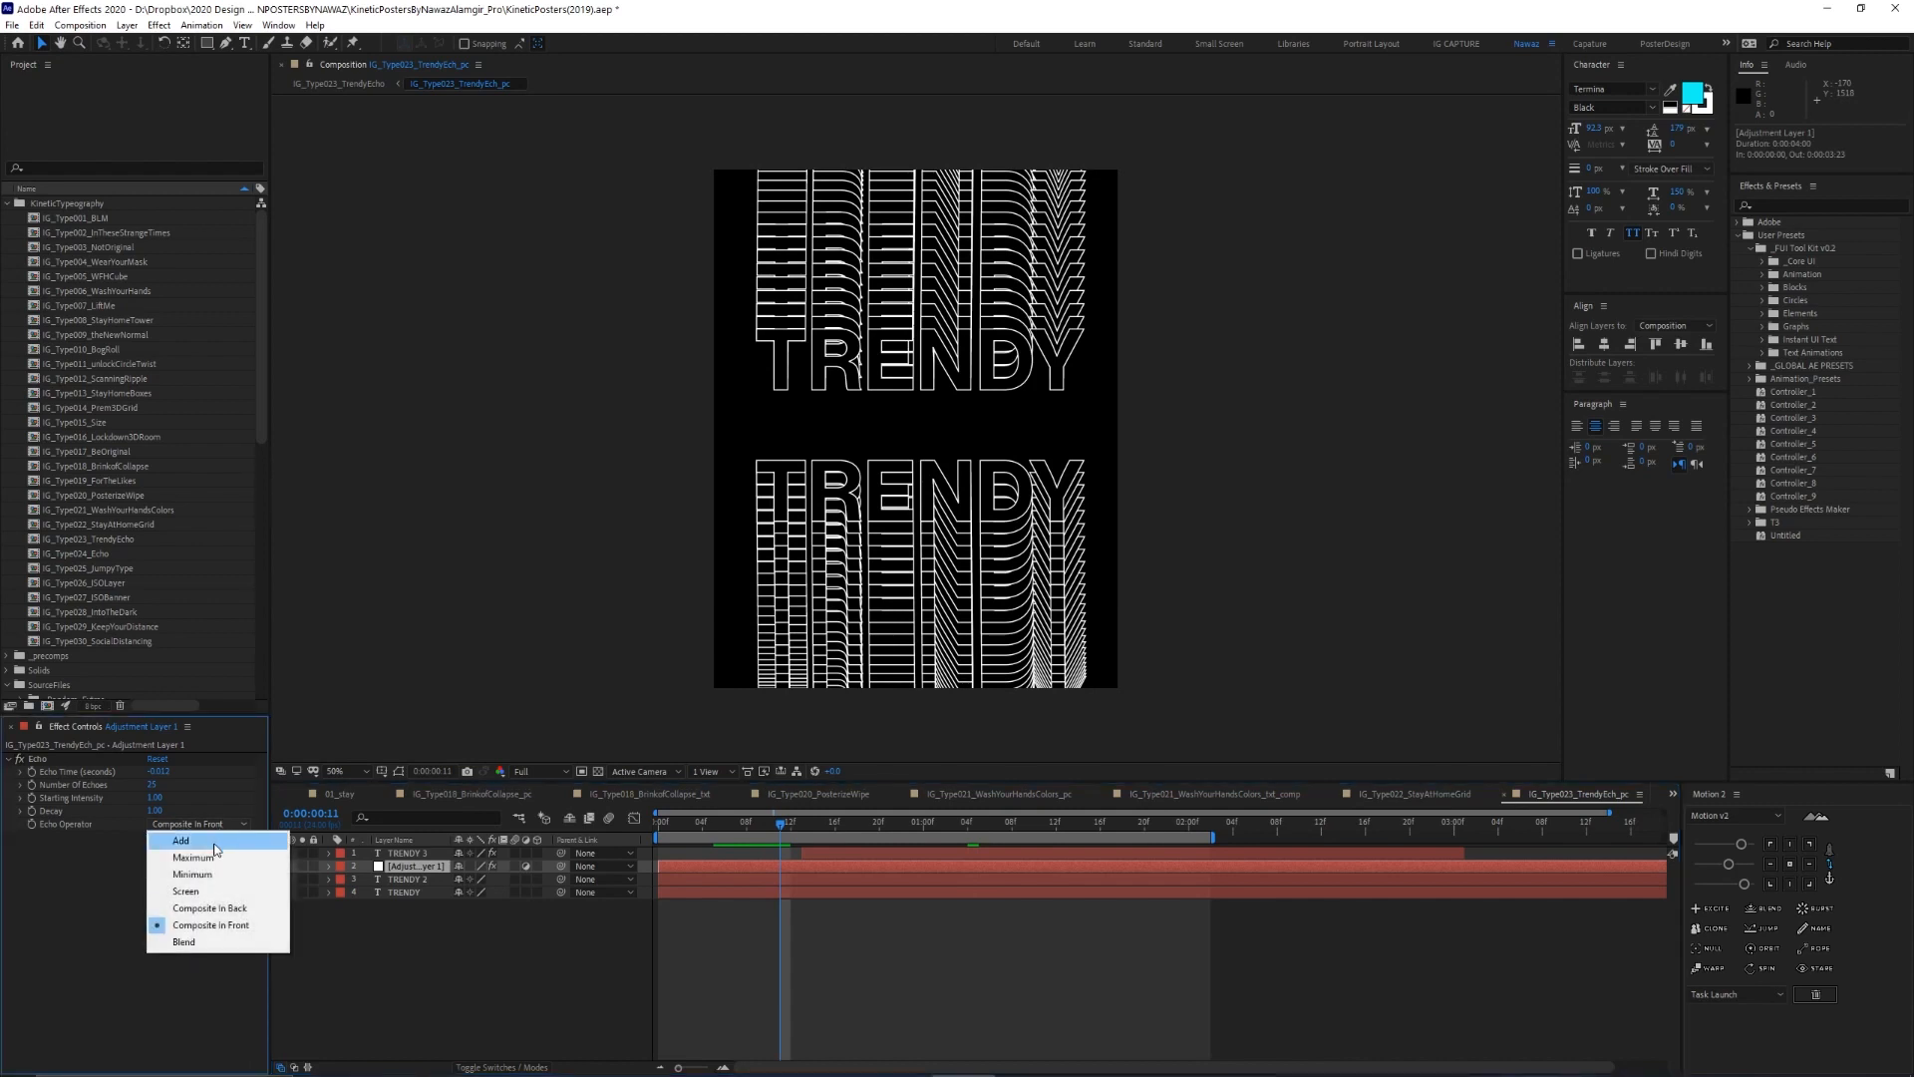
left_click(215, 842)
left_click(191, 825)
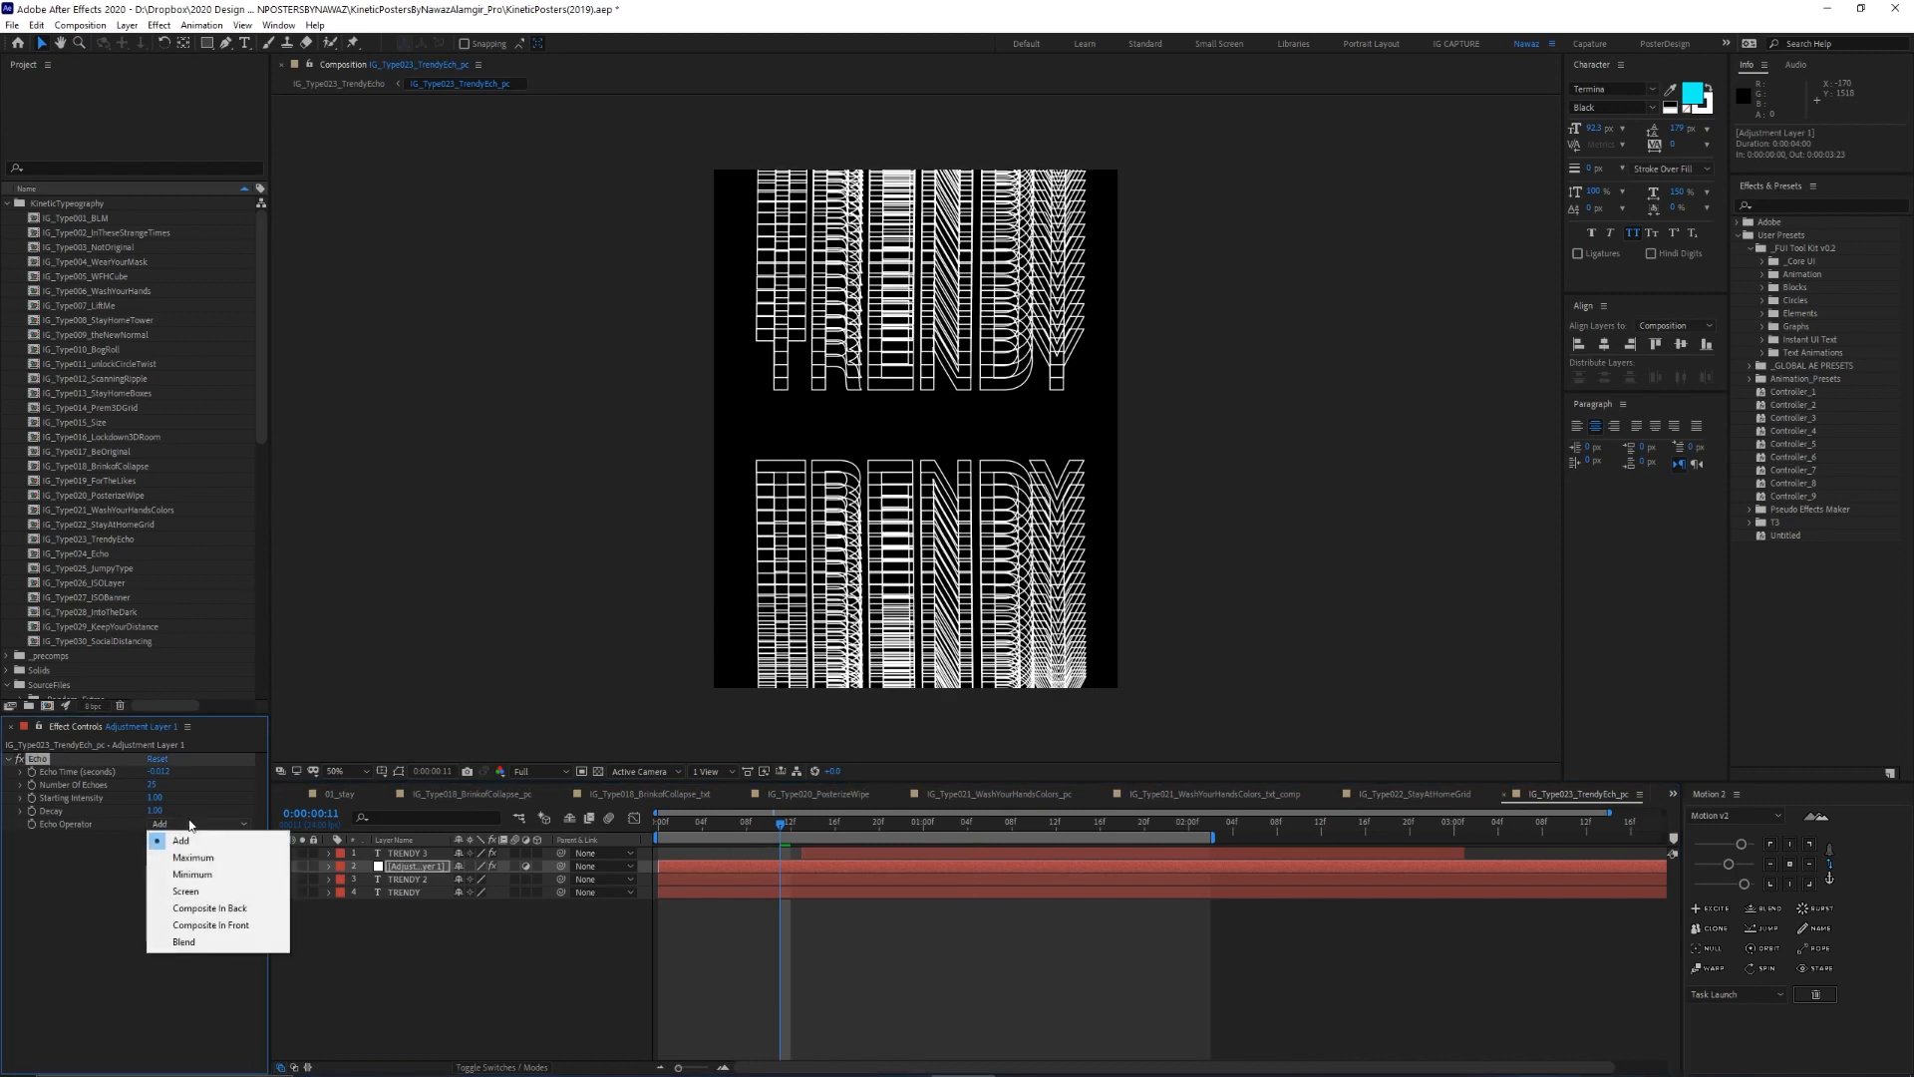
left_click(228, 926)
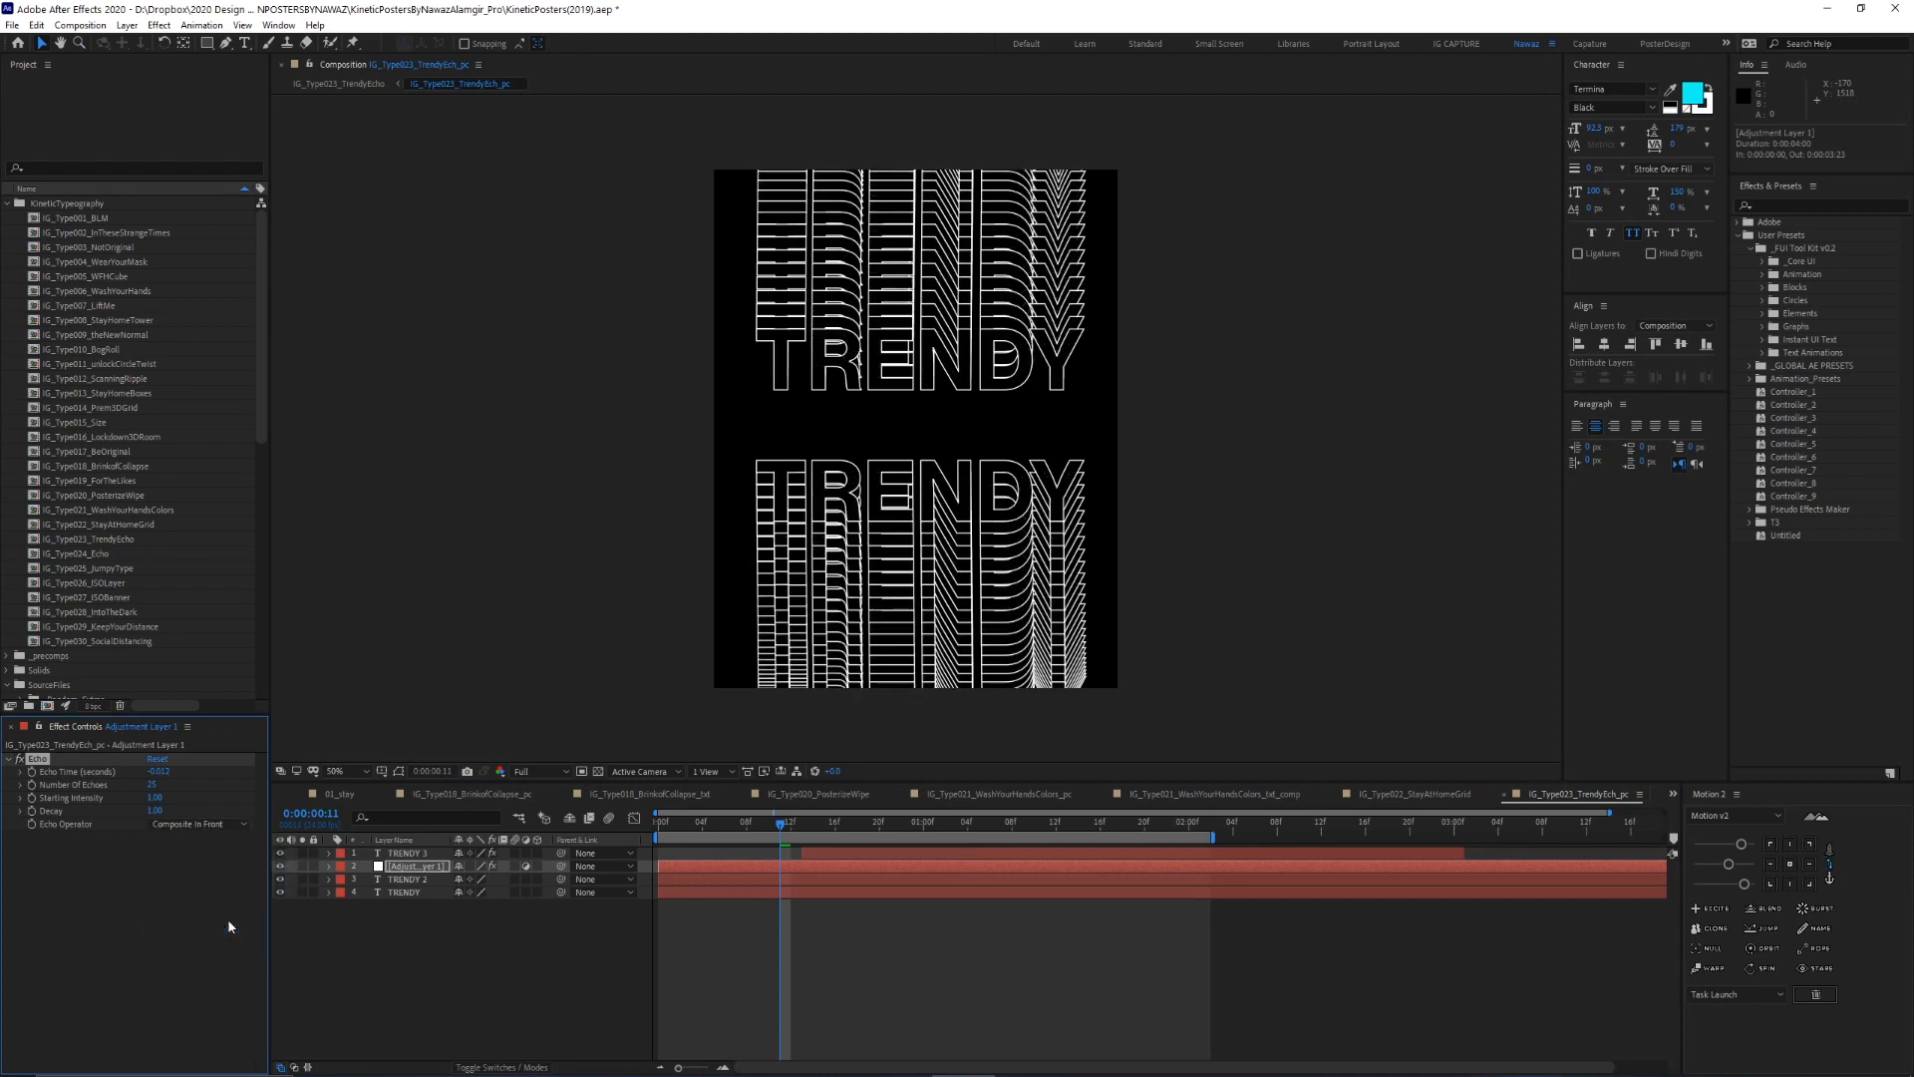
left_click_drag(694, 827, 792, 815)
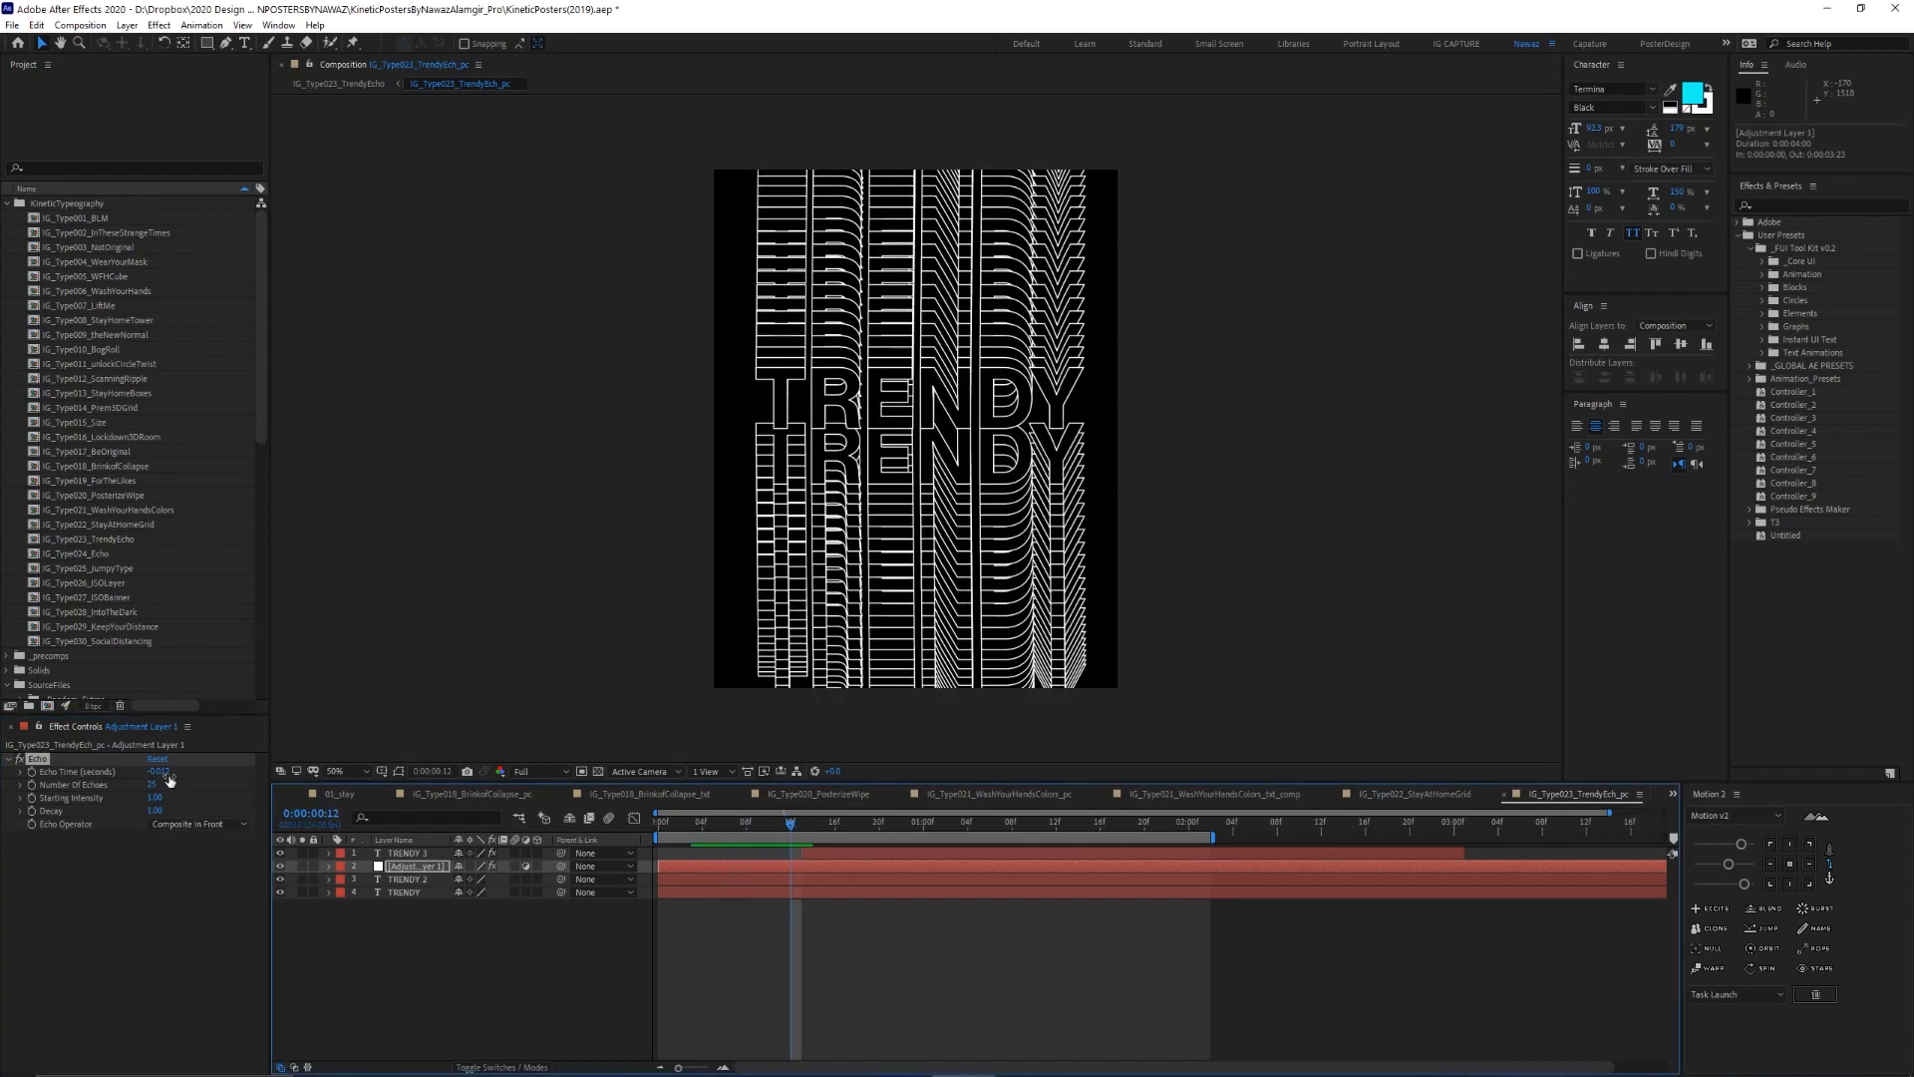
Lower the adjustment layer's Echo Decay to 0.36, try a slightly higher value, and preview the fading trails
left_click(155, 811)
type("0.36")
key("Return")
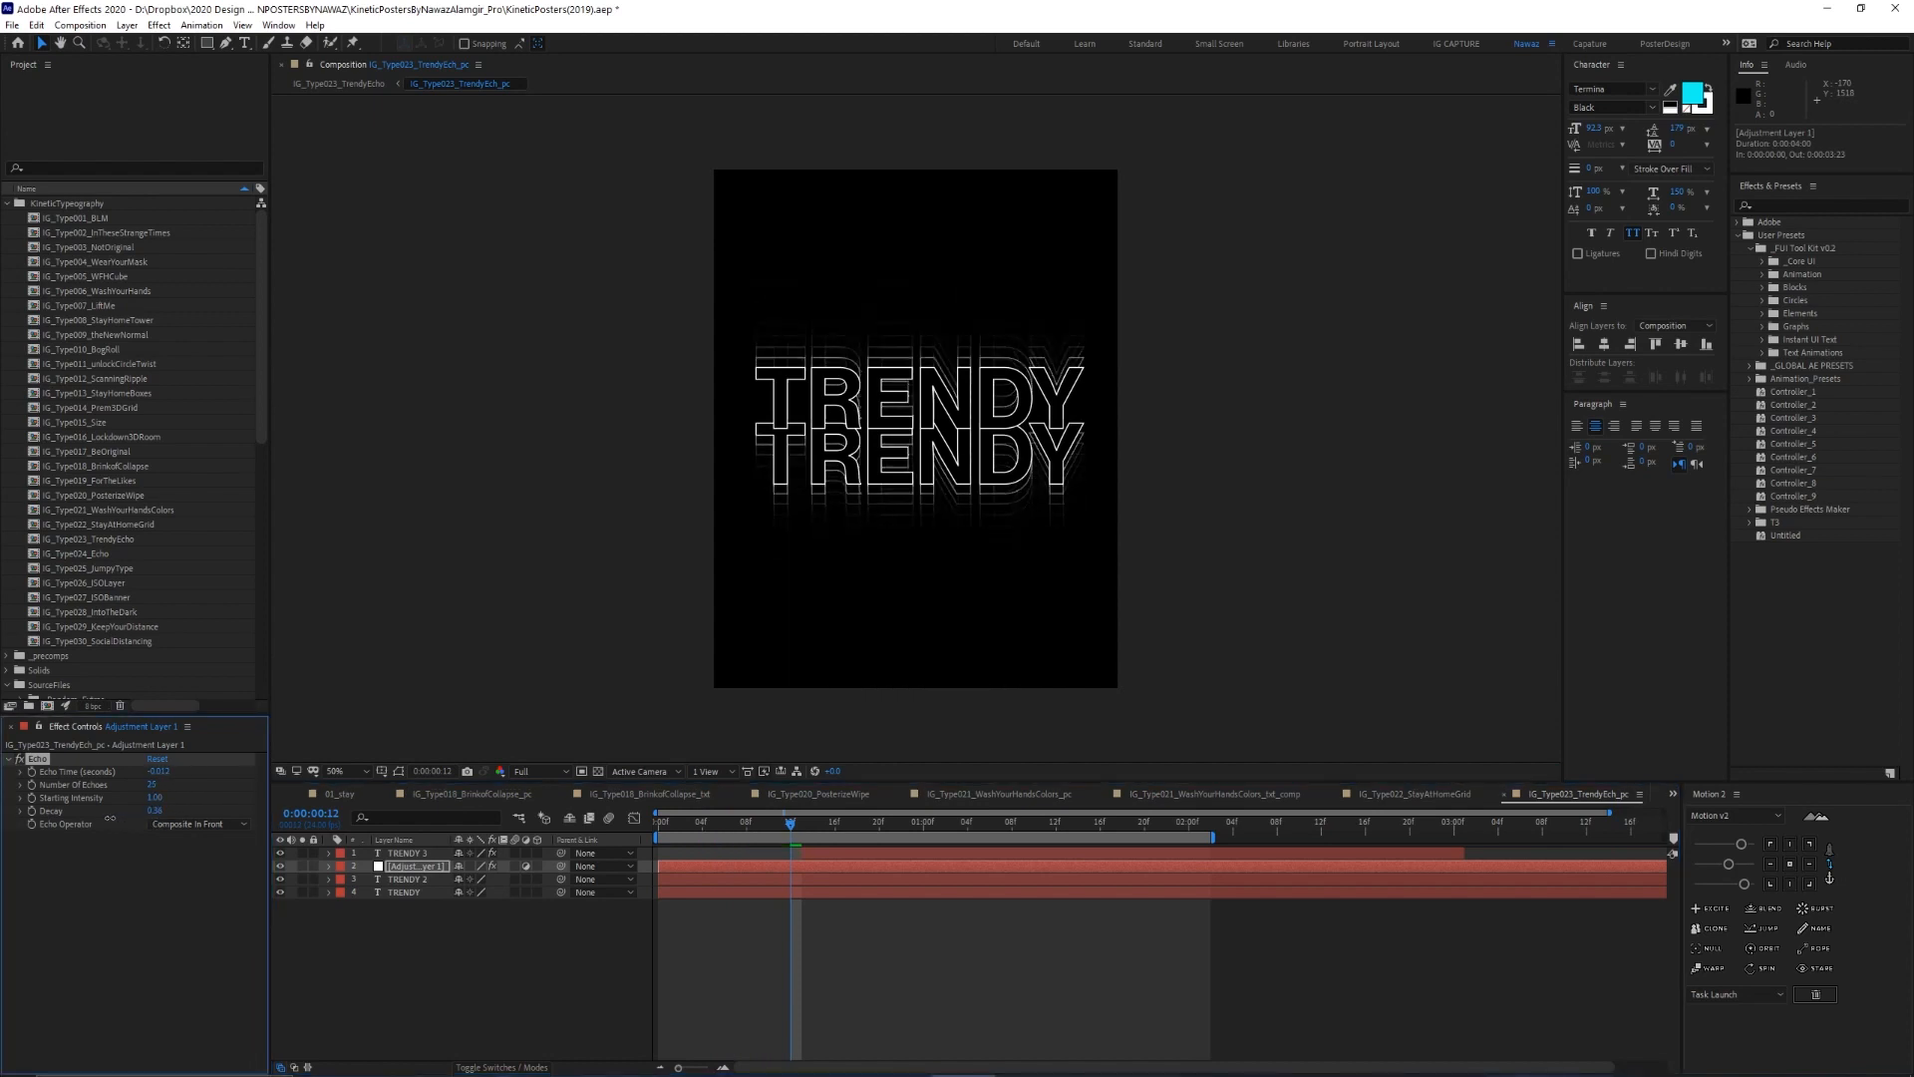
left_click_drag(119, 820, 130, 811)
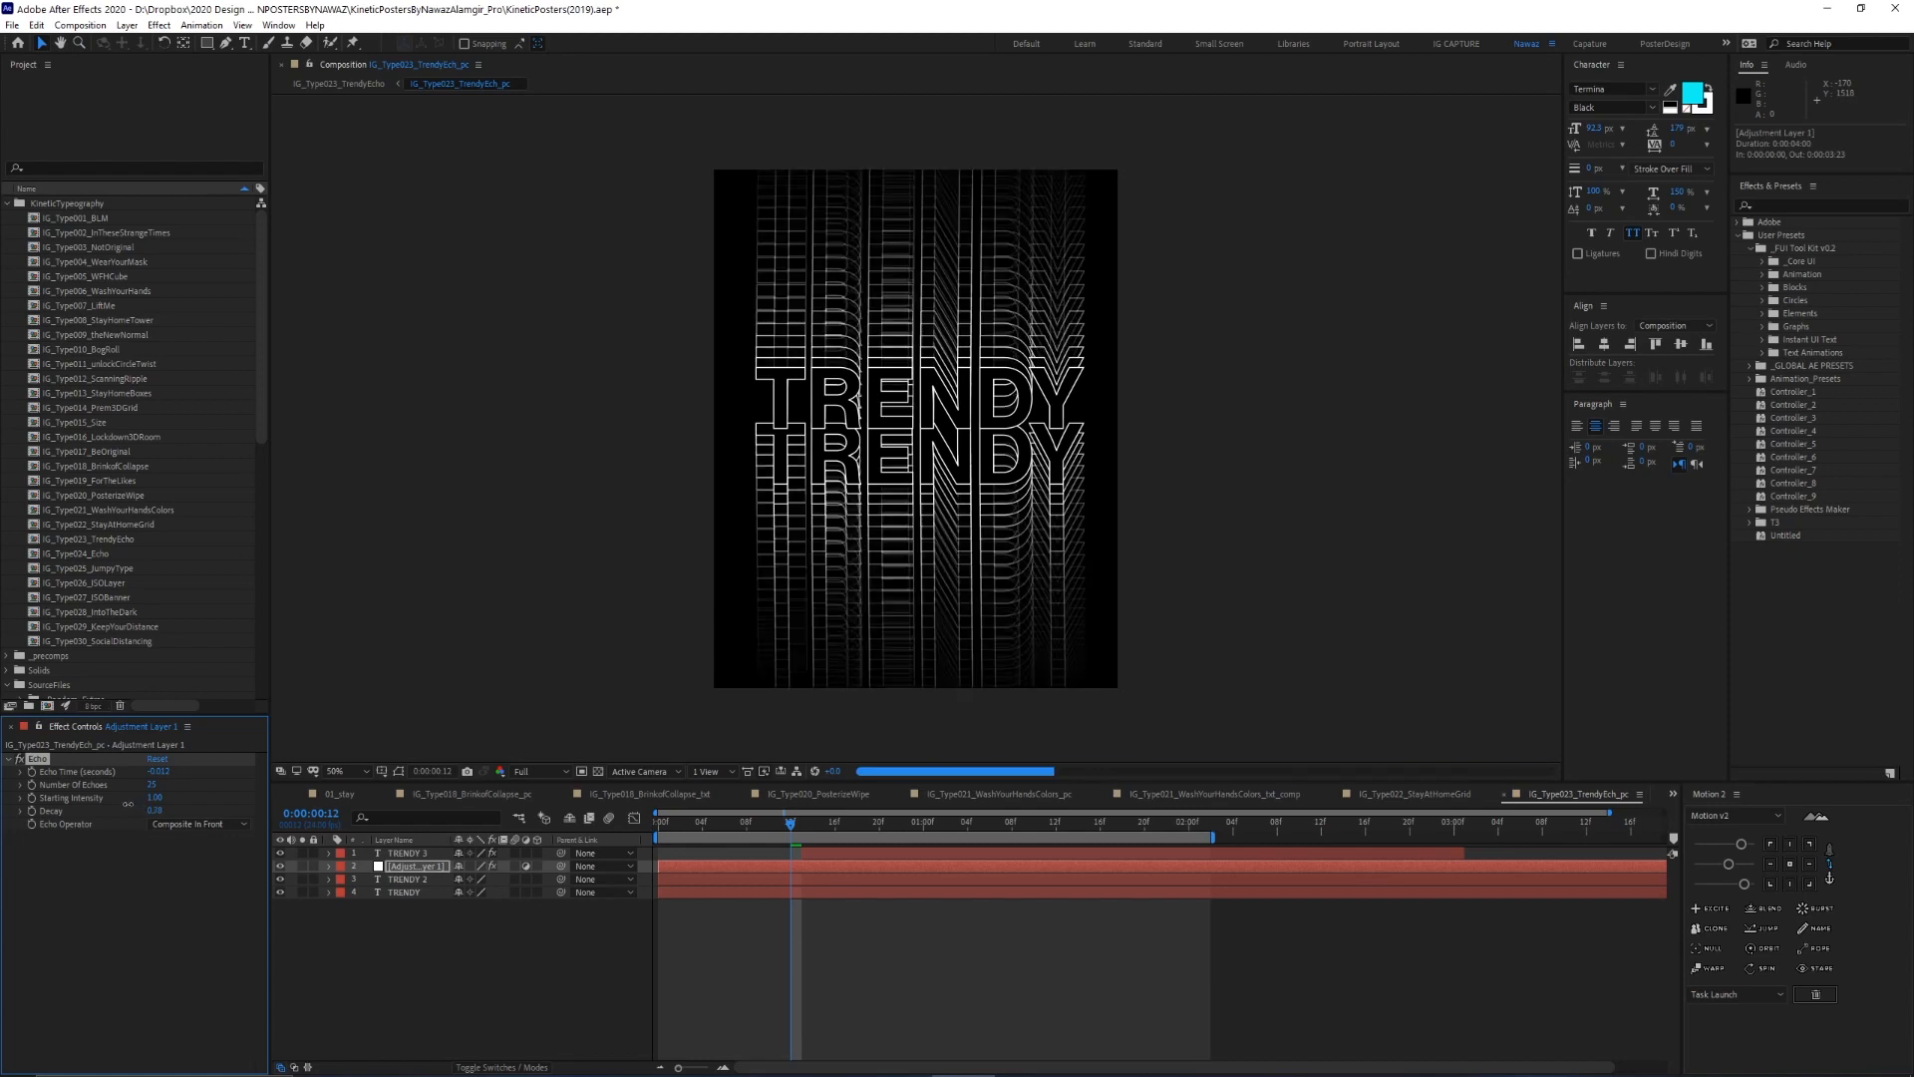
key("space")
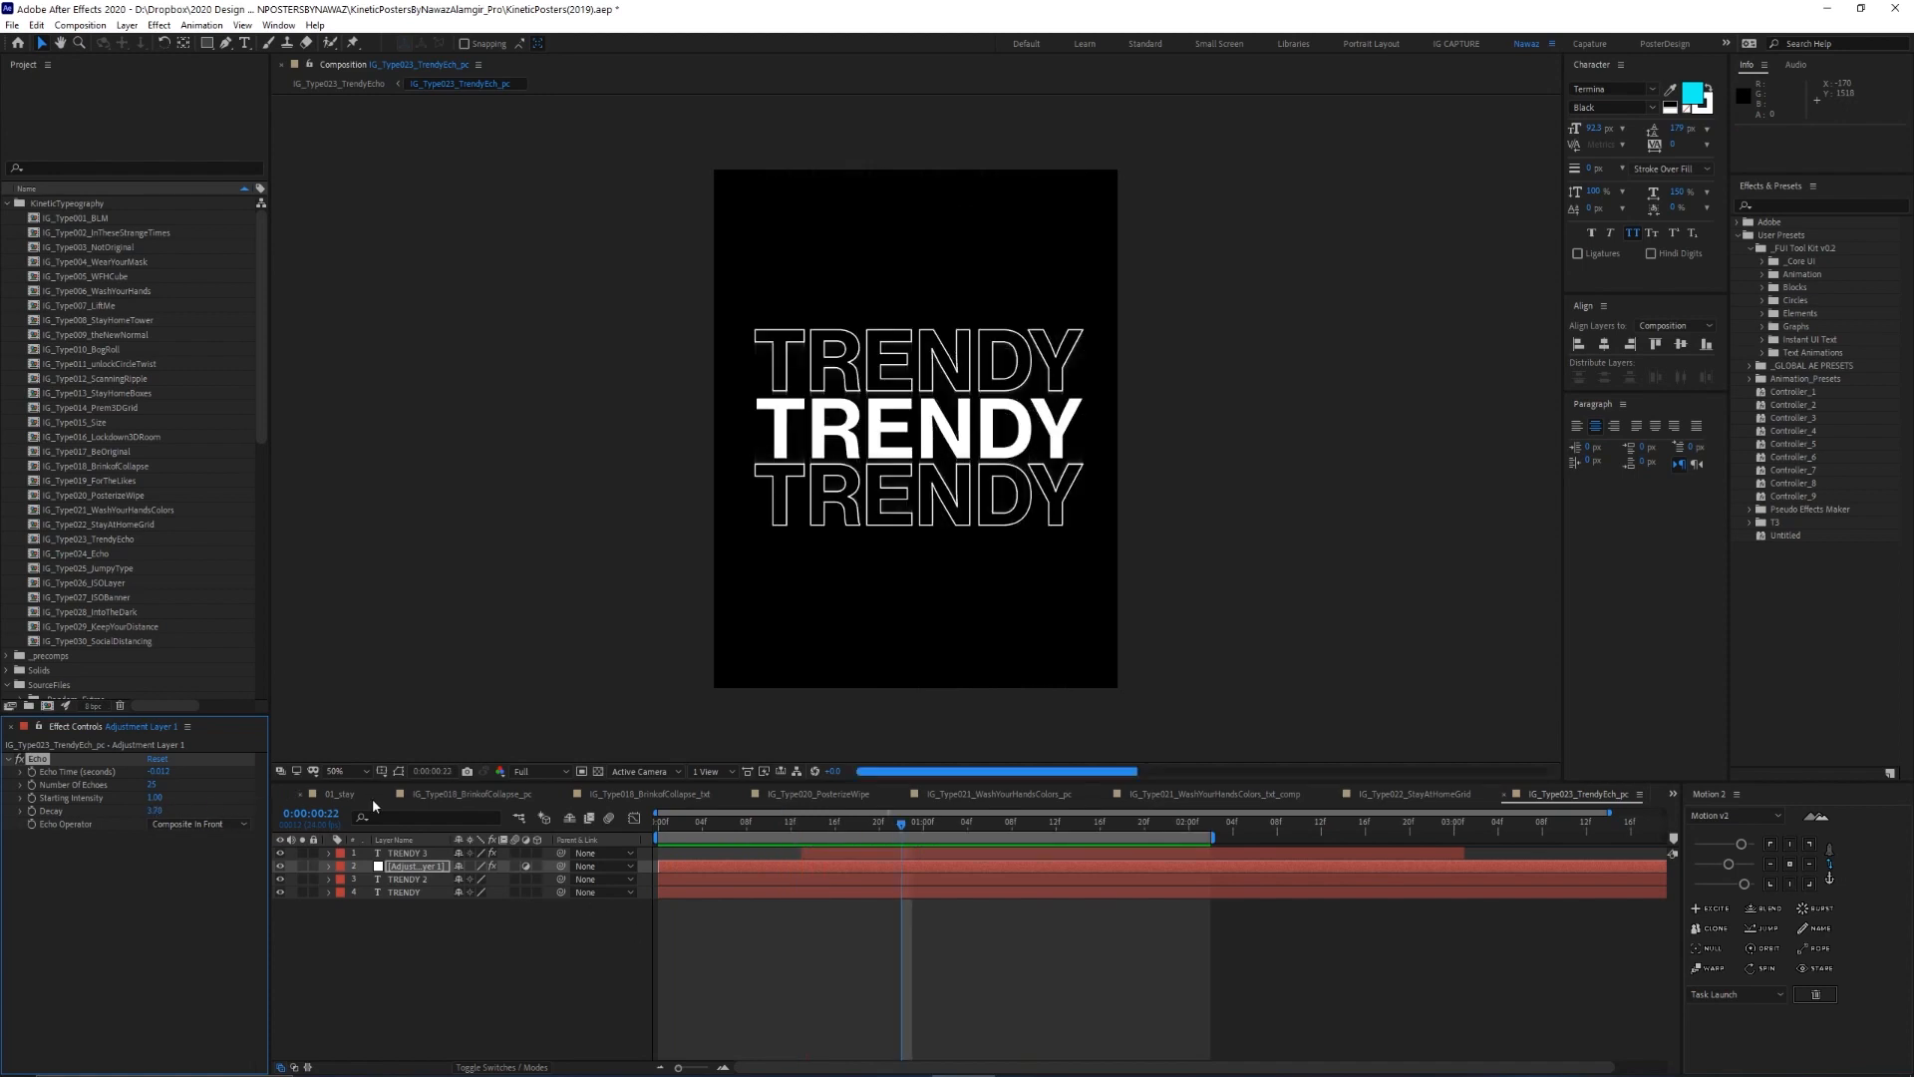
Restore the Echo Decay to 1 and play the TRENDY animation
left_click(158, 810)
type("1")
key("Return")
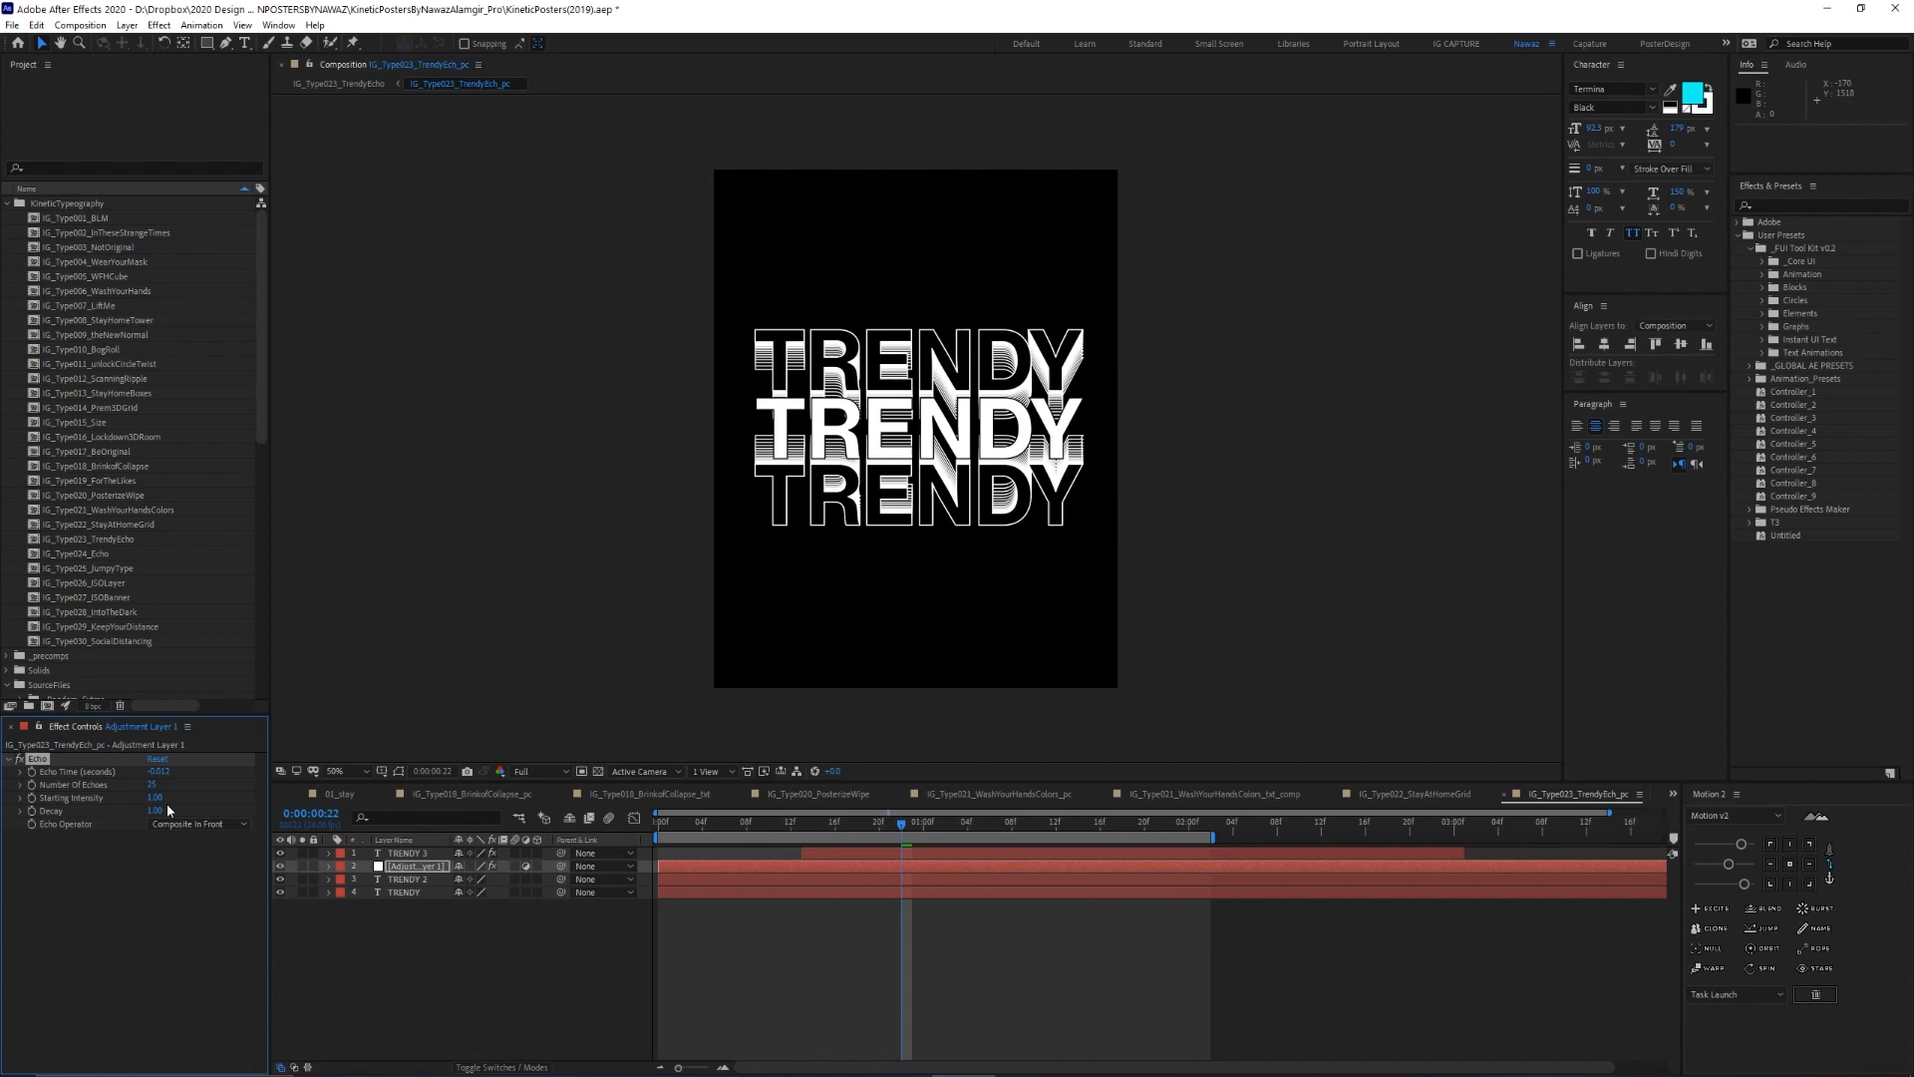
key("space")
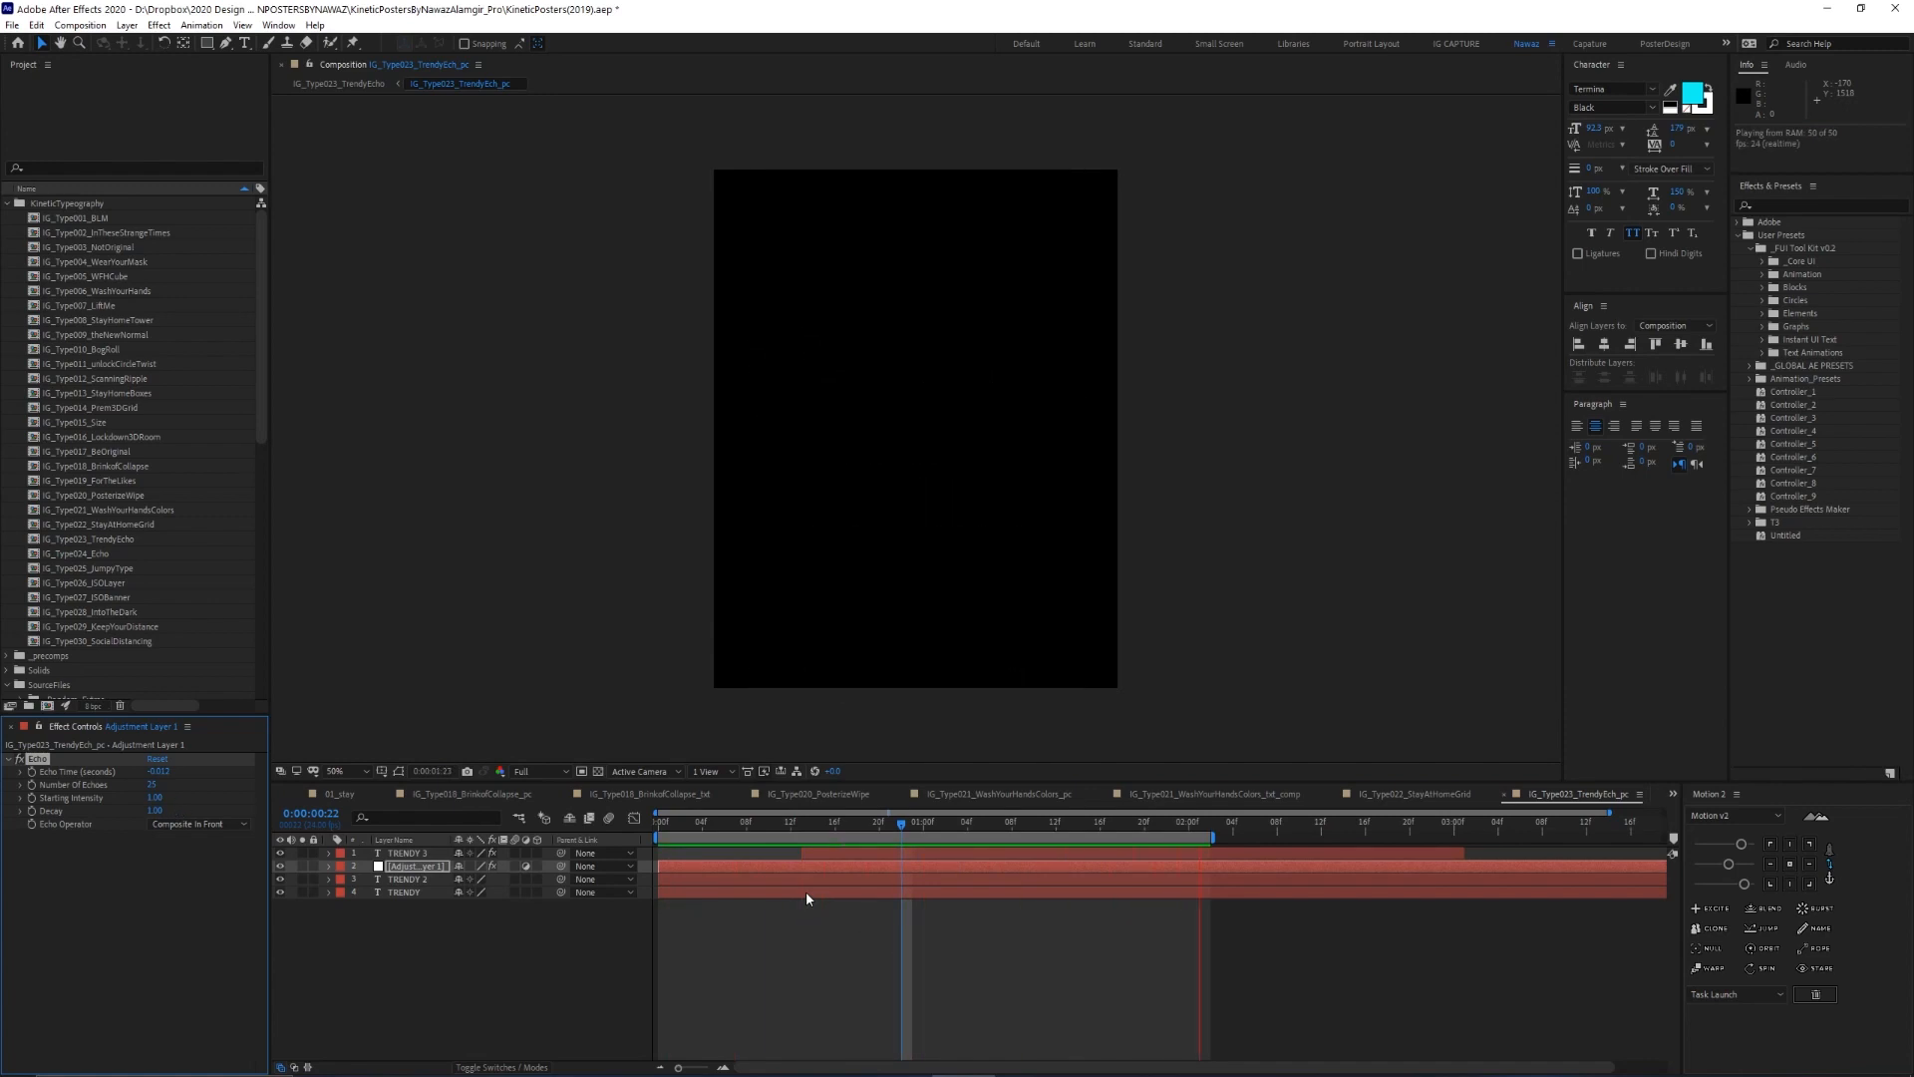
key("space")
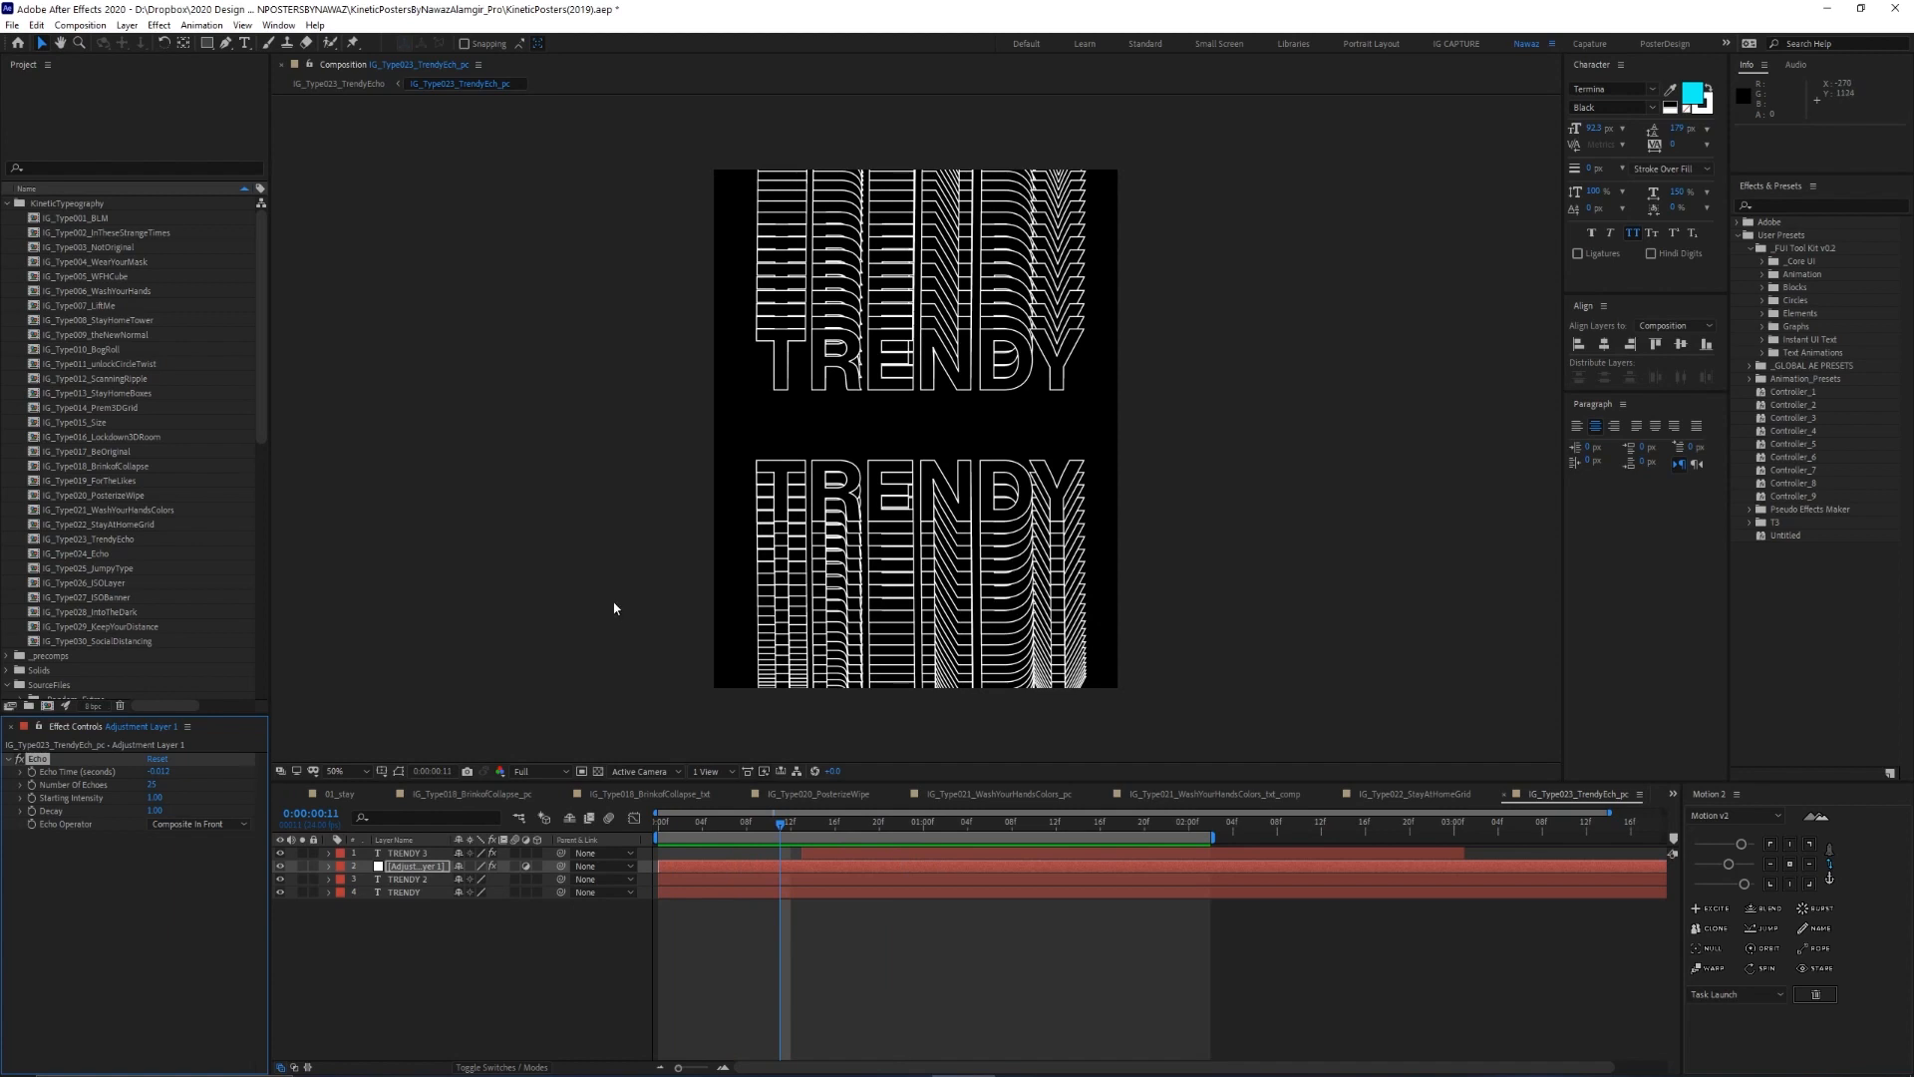
Open IG_Type024_Echo and its IG_Type024_Echo_pc precomp, and play it with only the echo 3 text layer visible
double_click(112, 552)
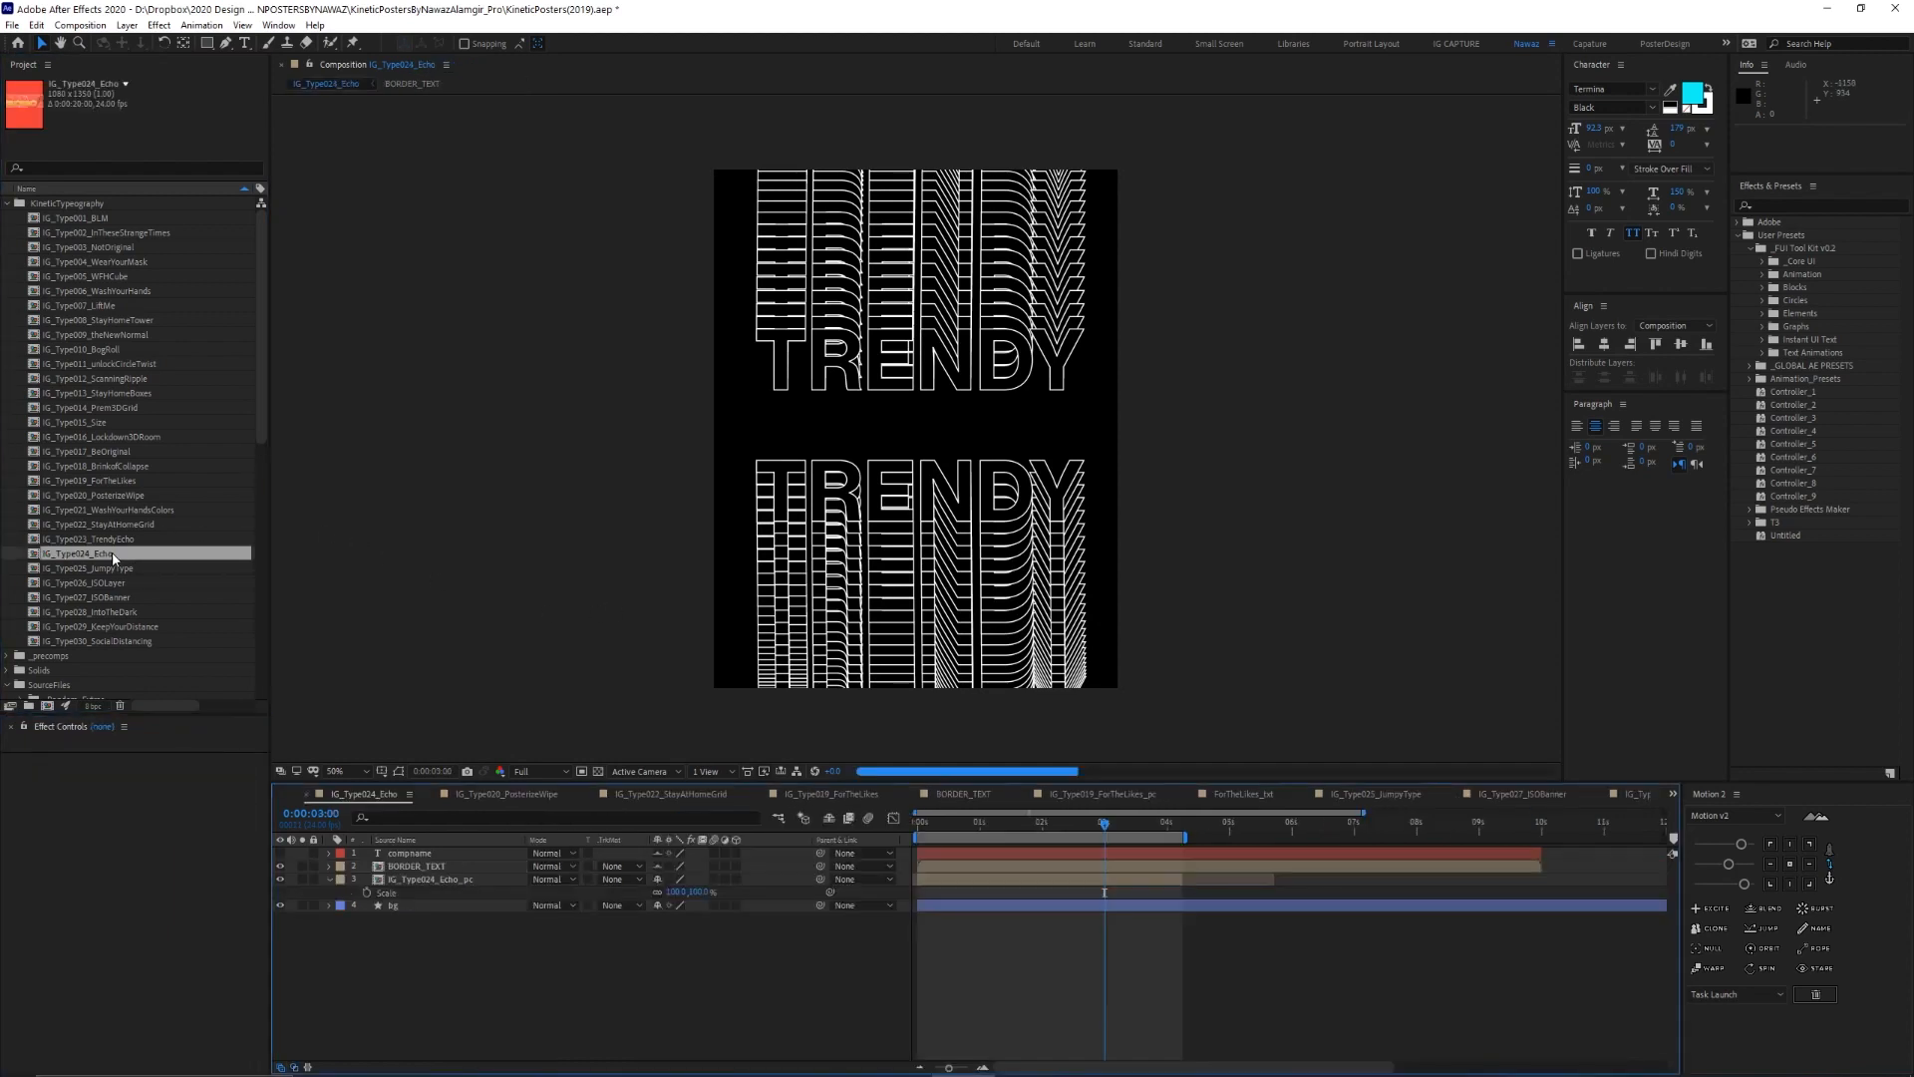
double_click(433, 879)
key("space")
left_click(279, 855)
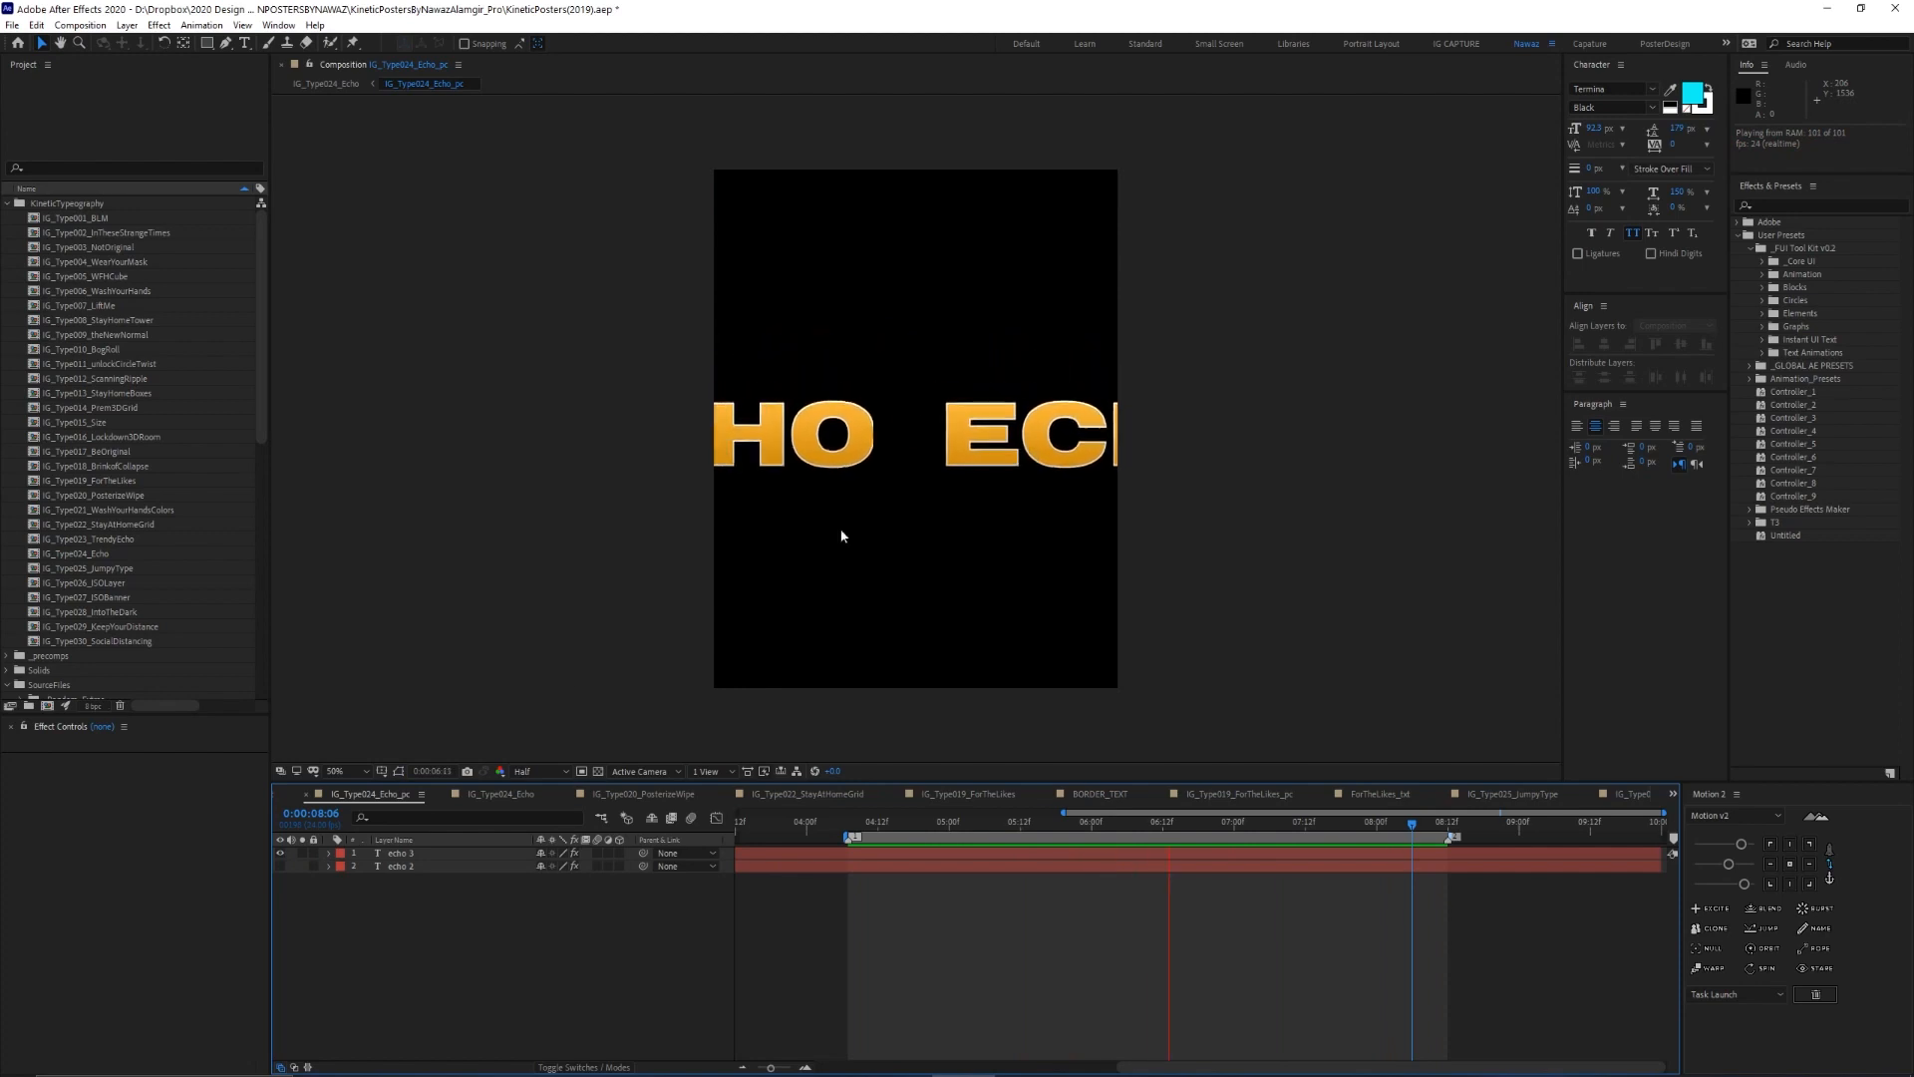
Reveal echo 3's modified properties, examine the Offset and Position expressions, and scrub through the text's motion
left_click(400, 853)
key("u")
key("u")
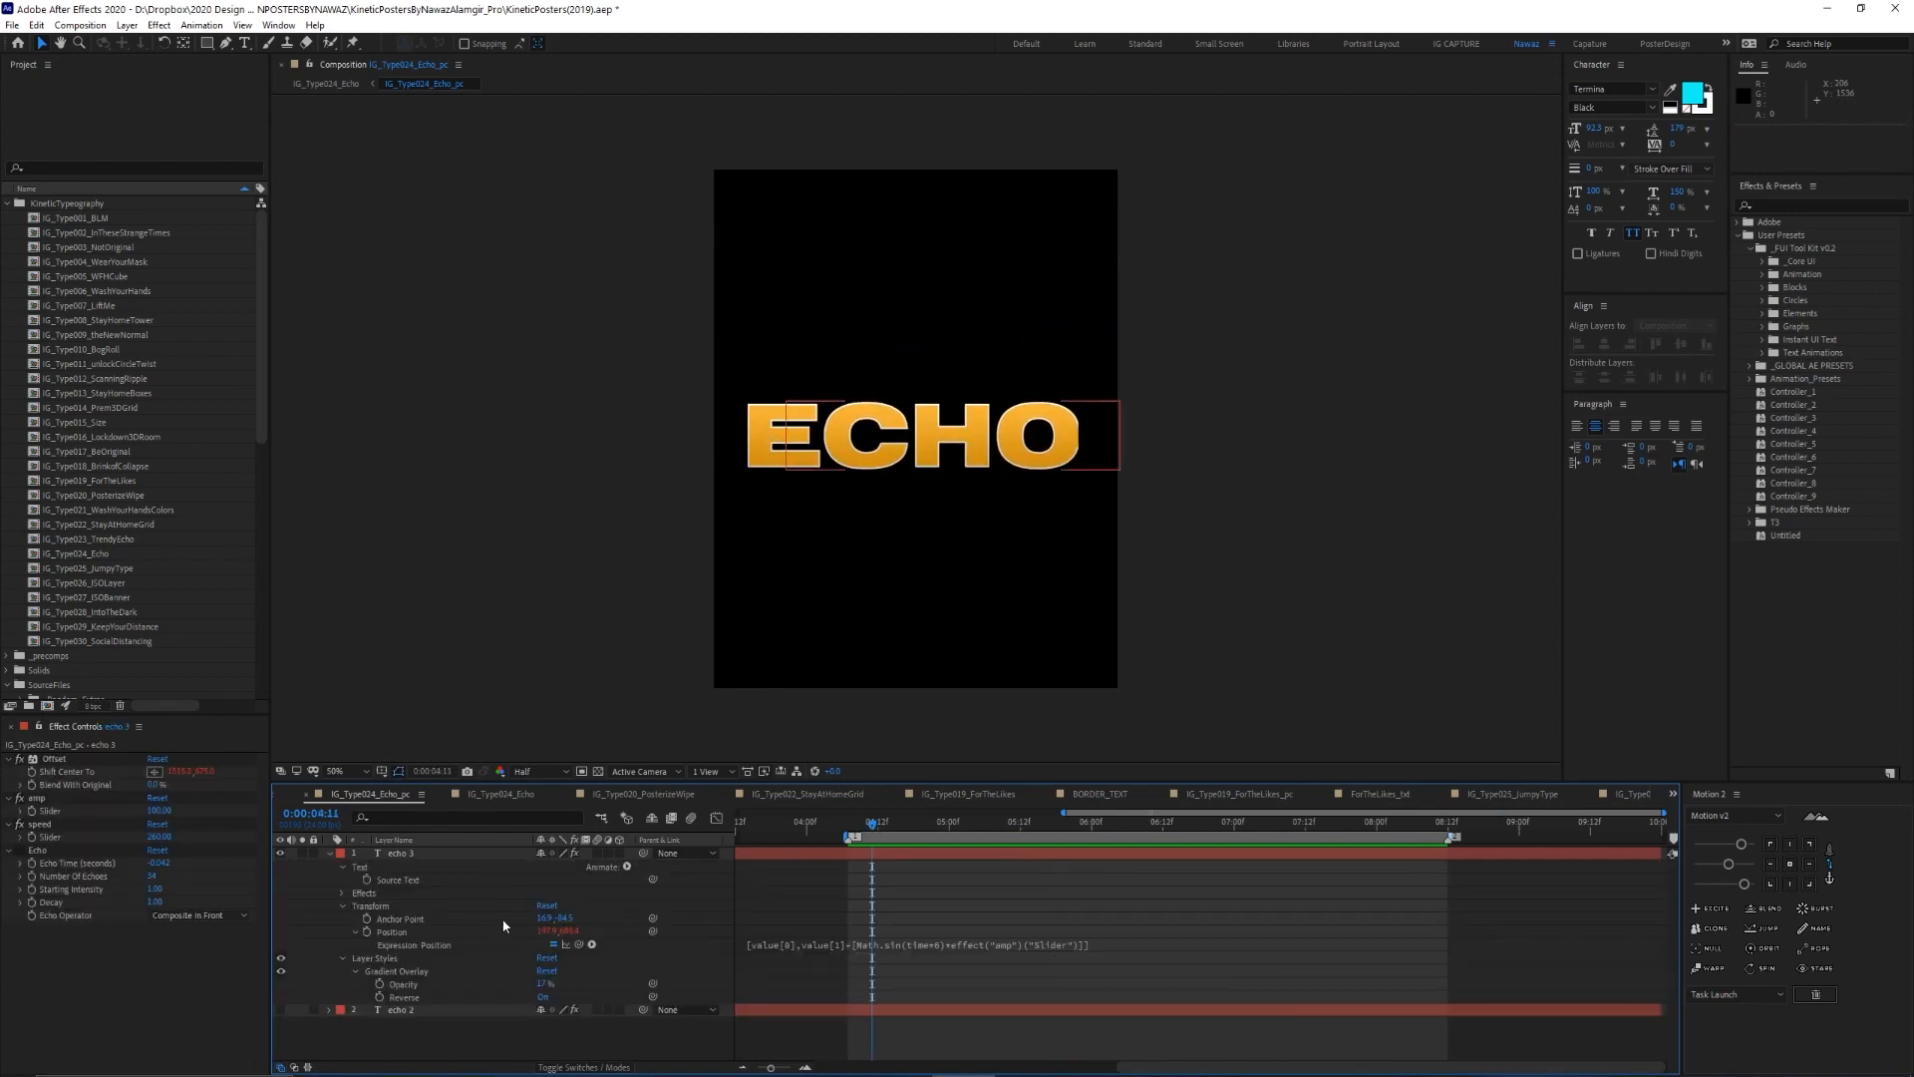
left_click(439, 854)
key("u")
key("u")
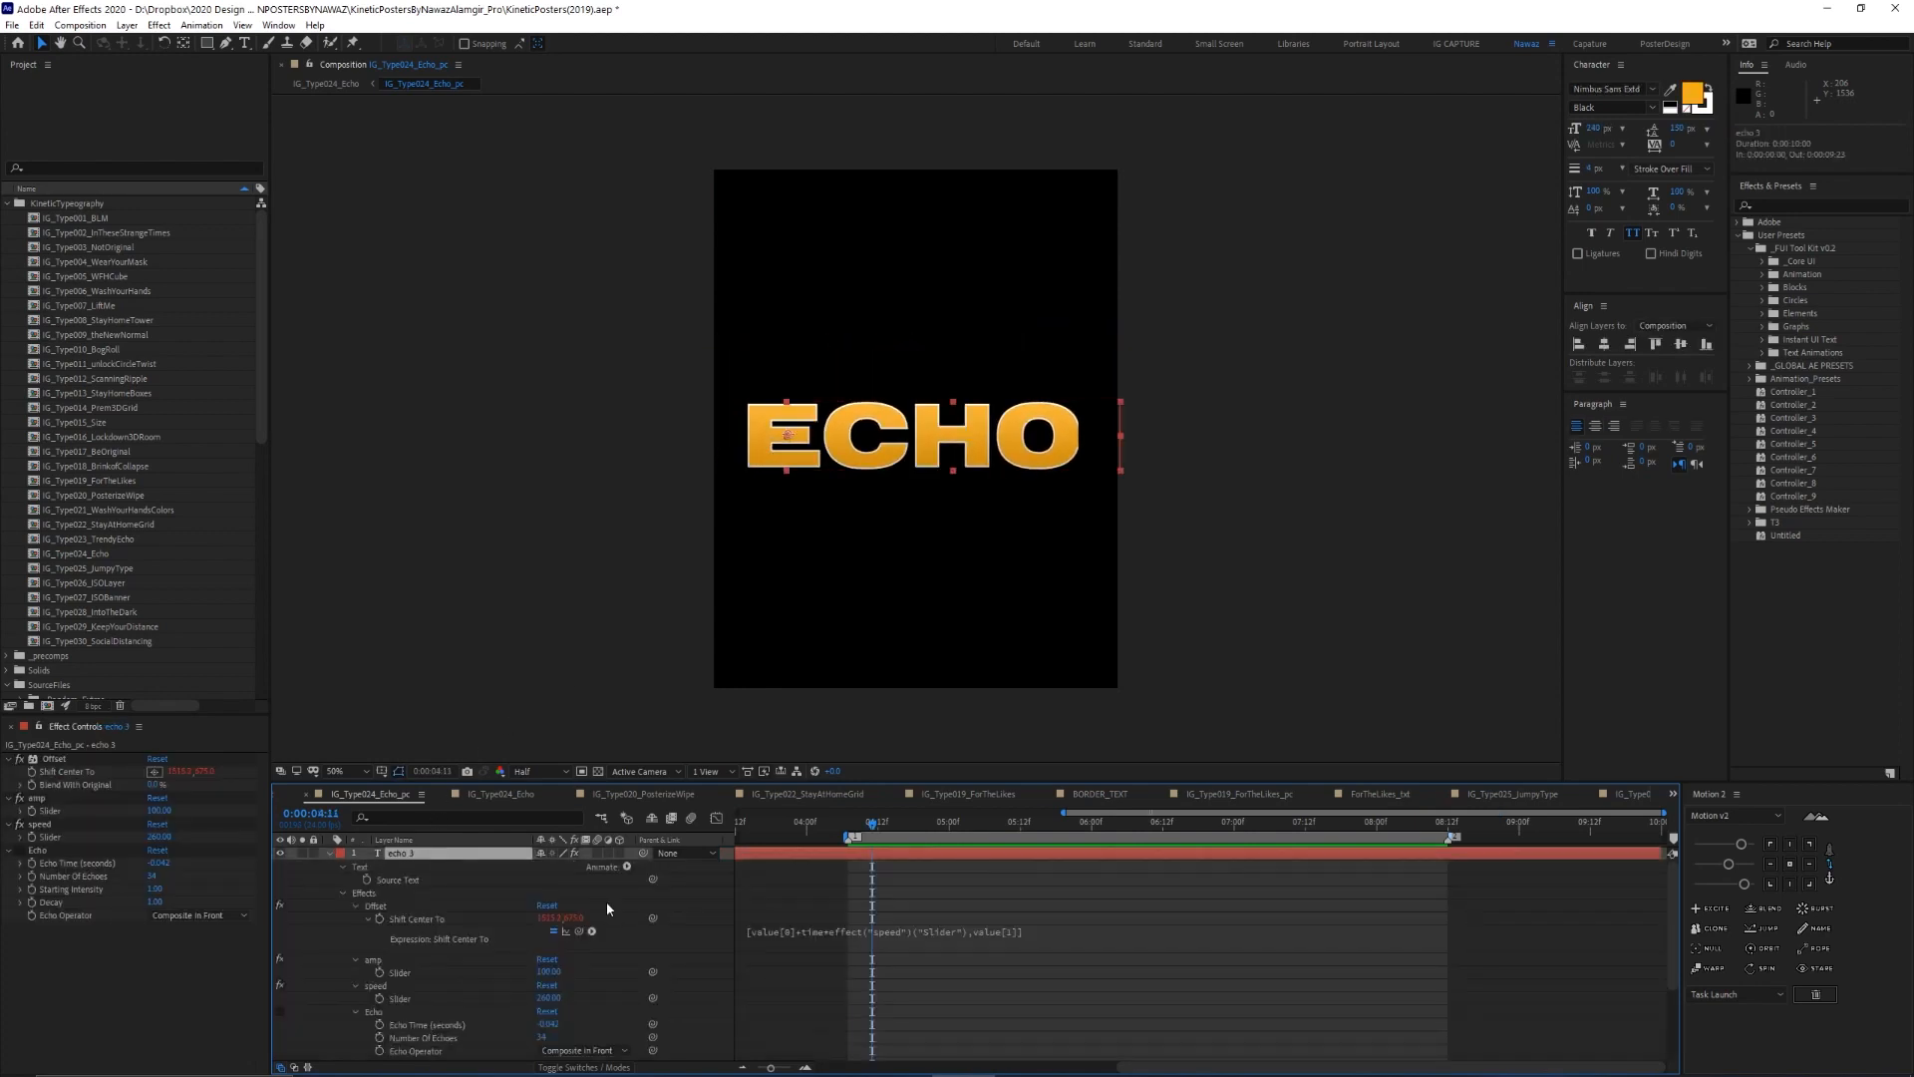
scroll(1019, 1014, "down", 3)
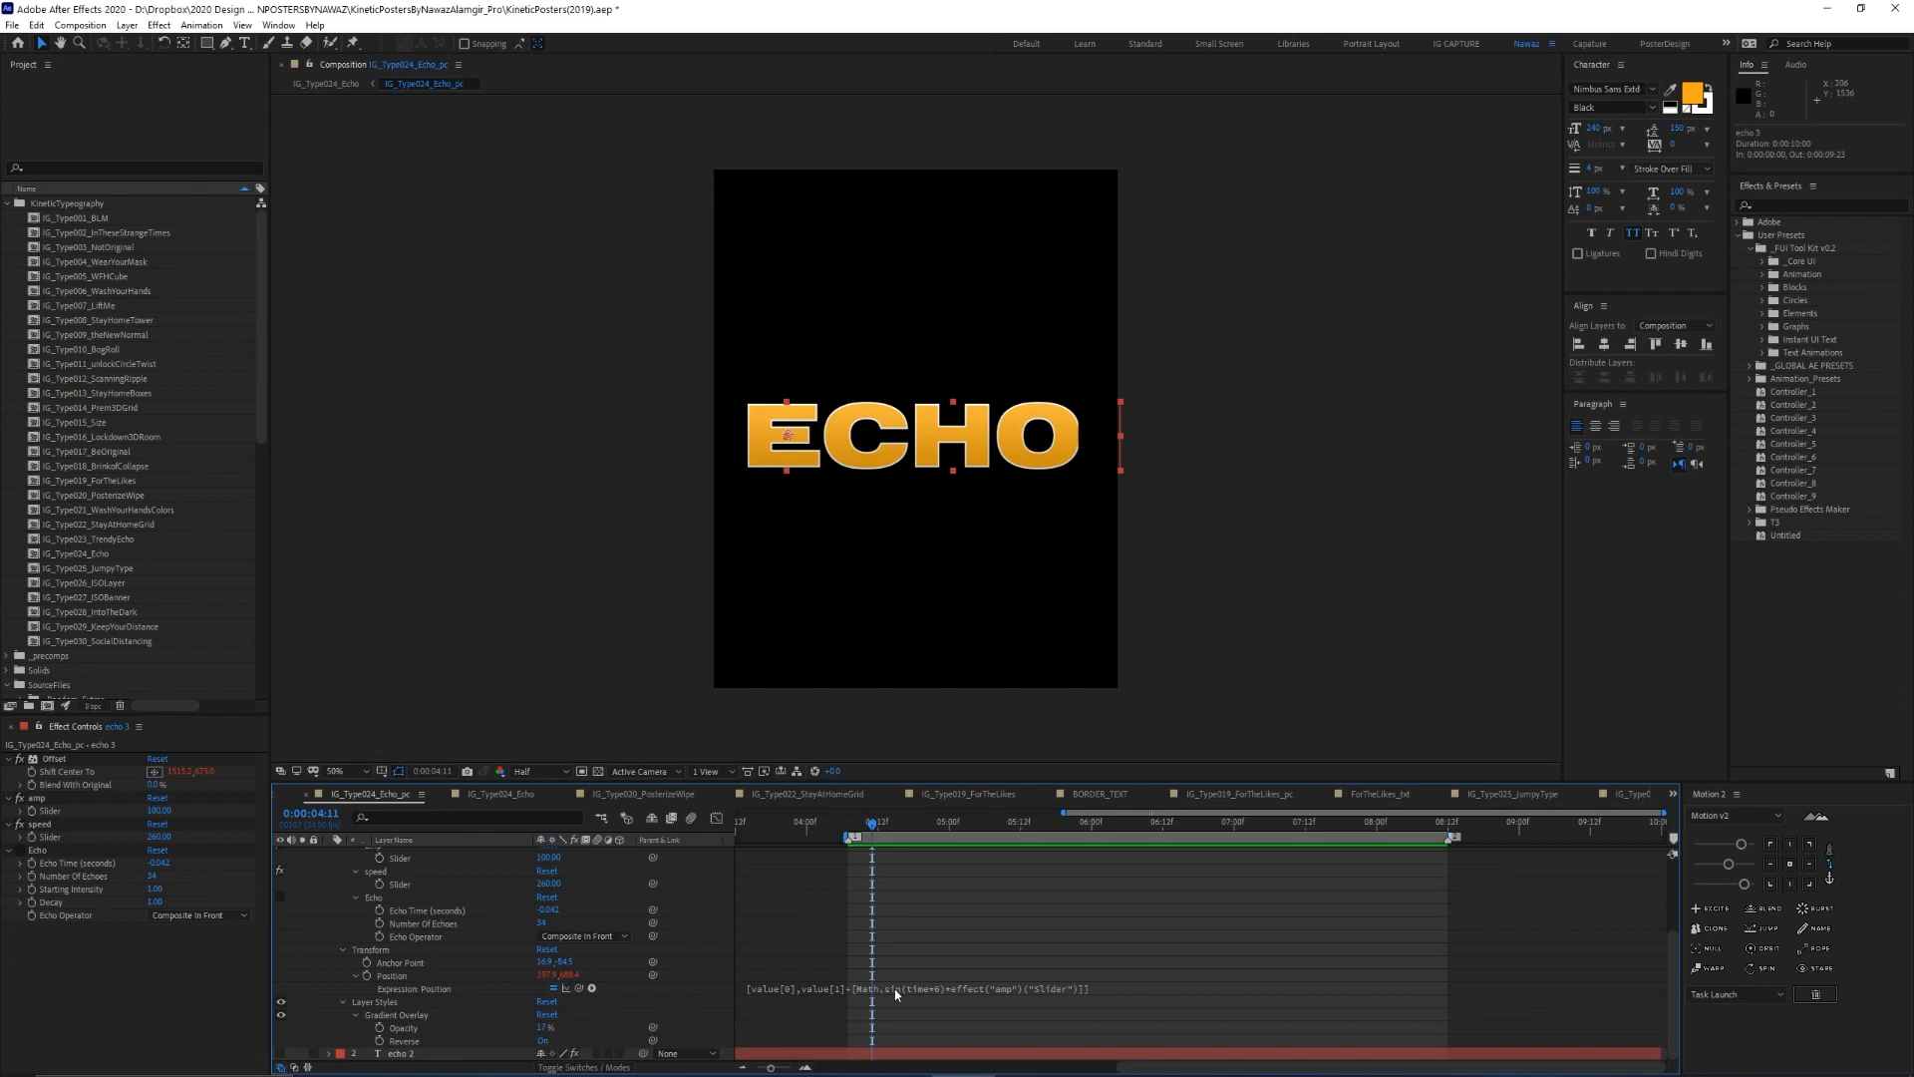
left_click_drag(873, 821, 1128, 849)
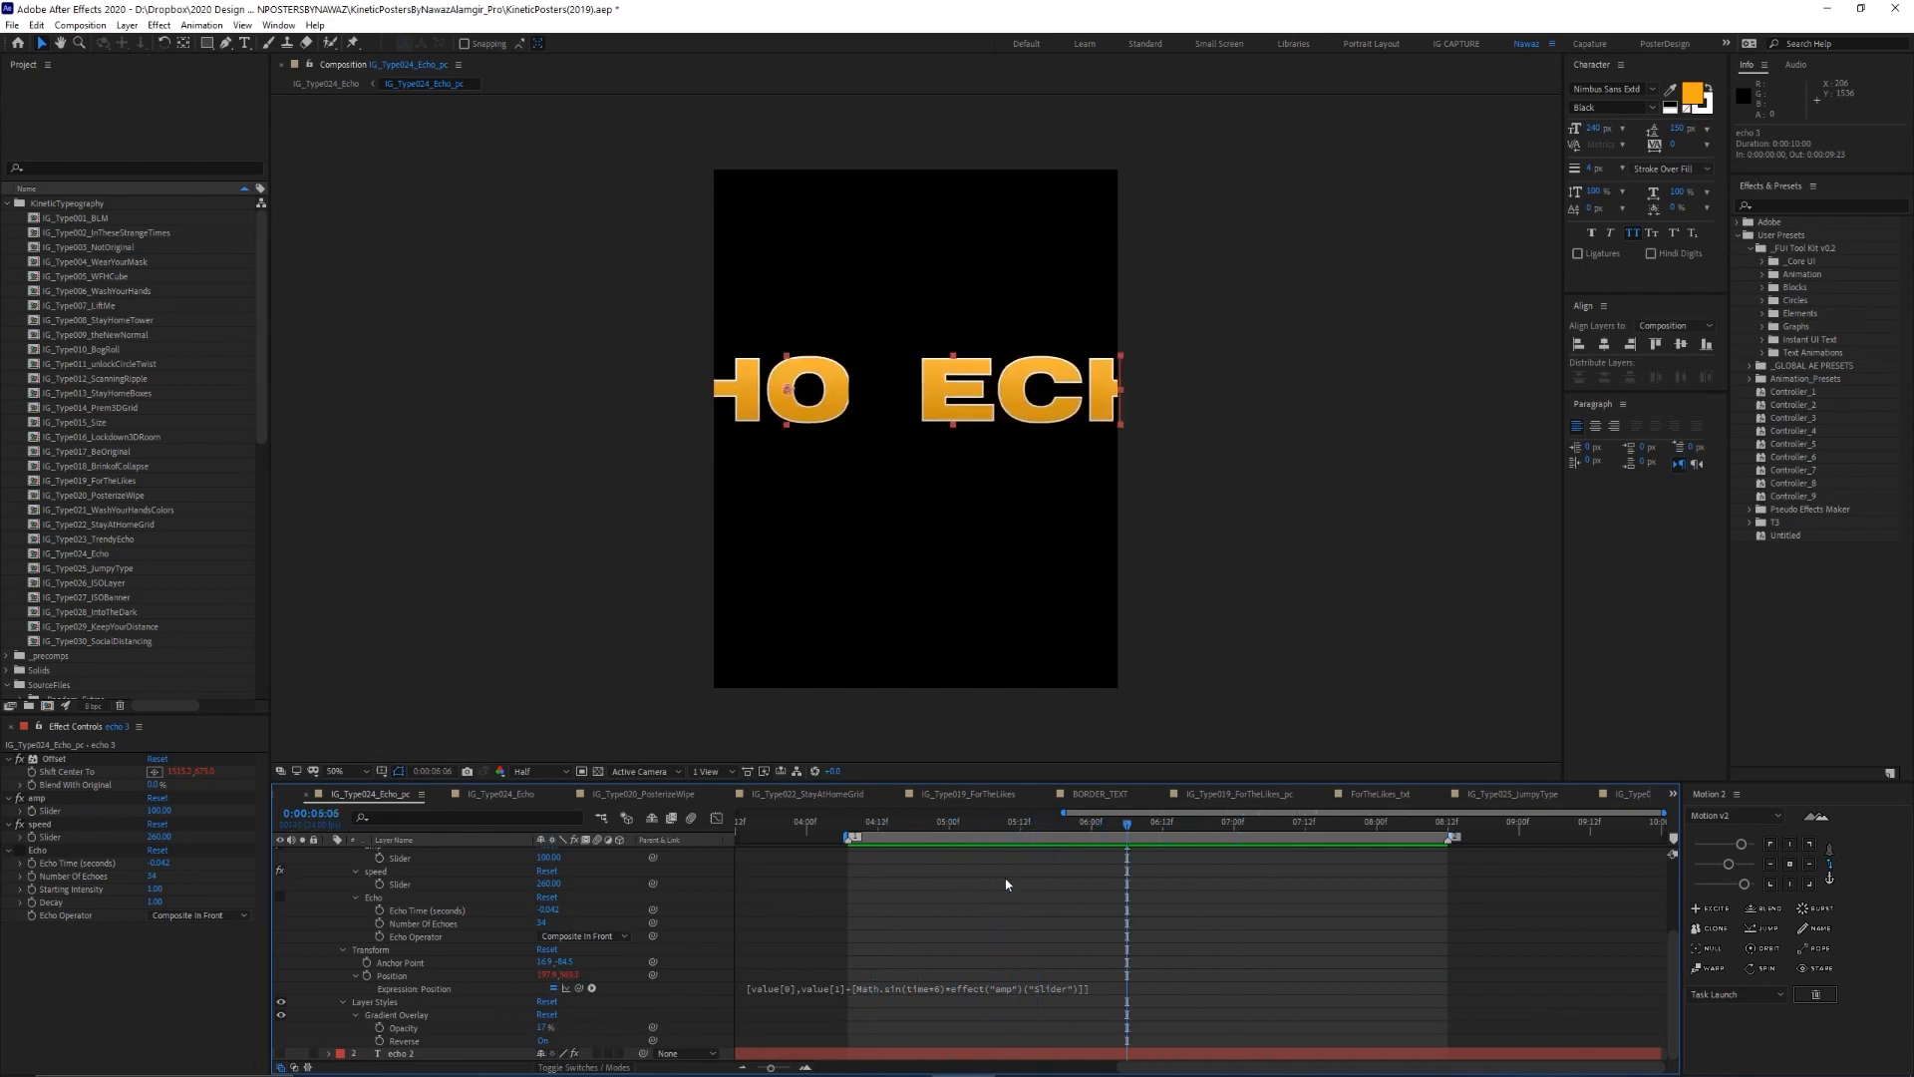
Compare echo 3's motion with the Offset effect disabled and re-enabled, scrubbing the timeline in each state
left_click(21, 760)
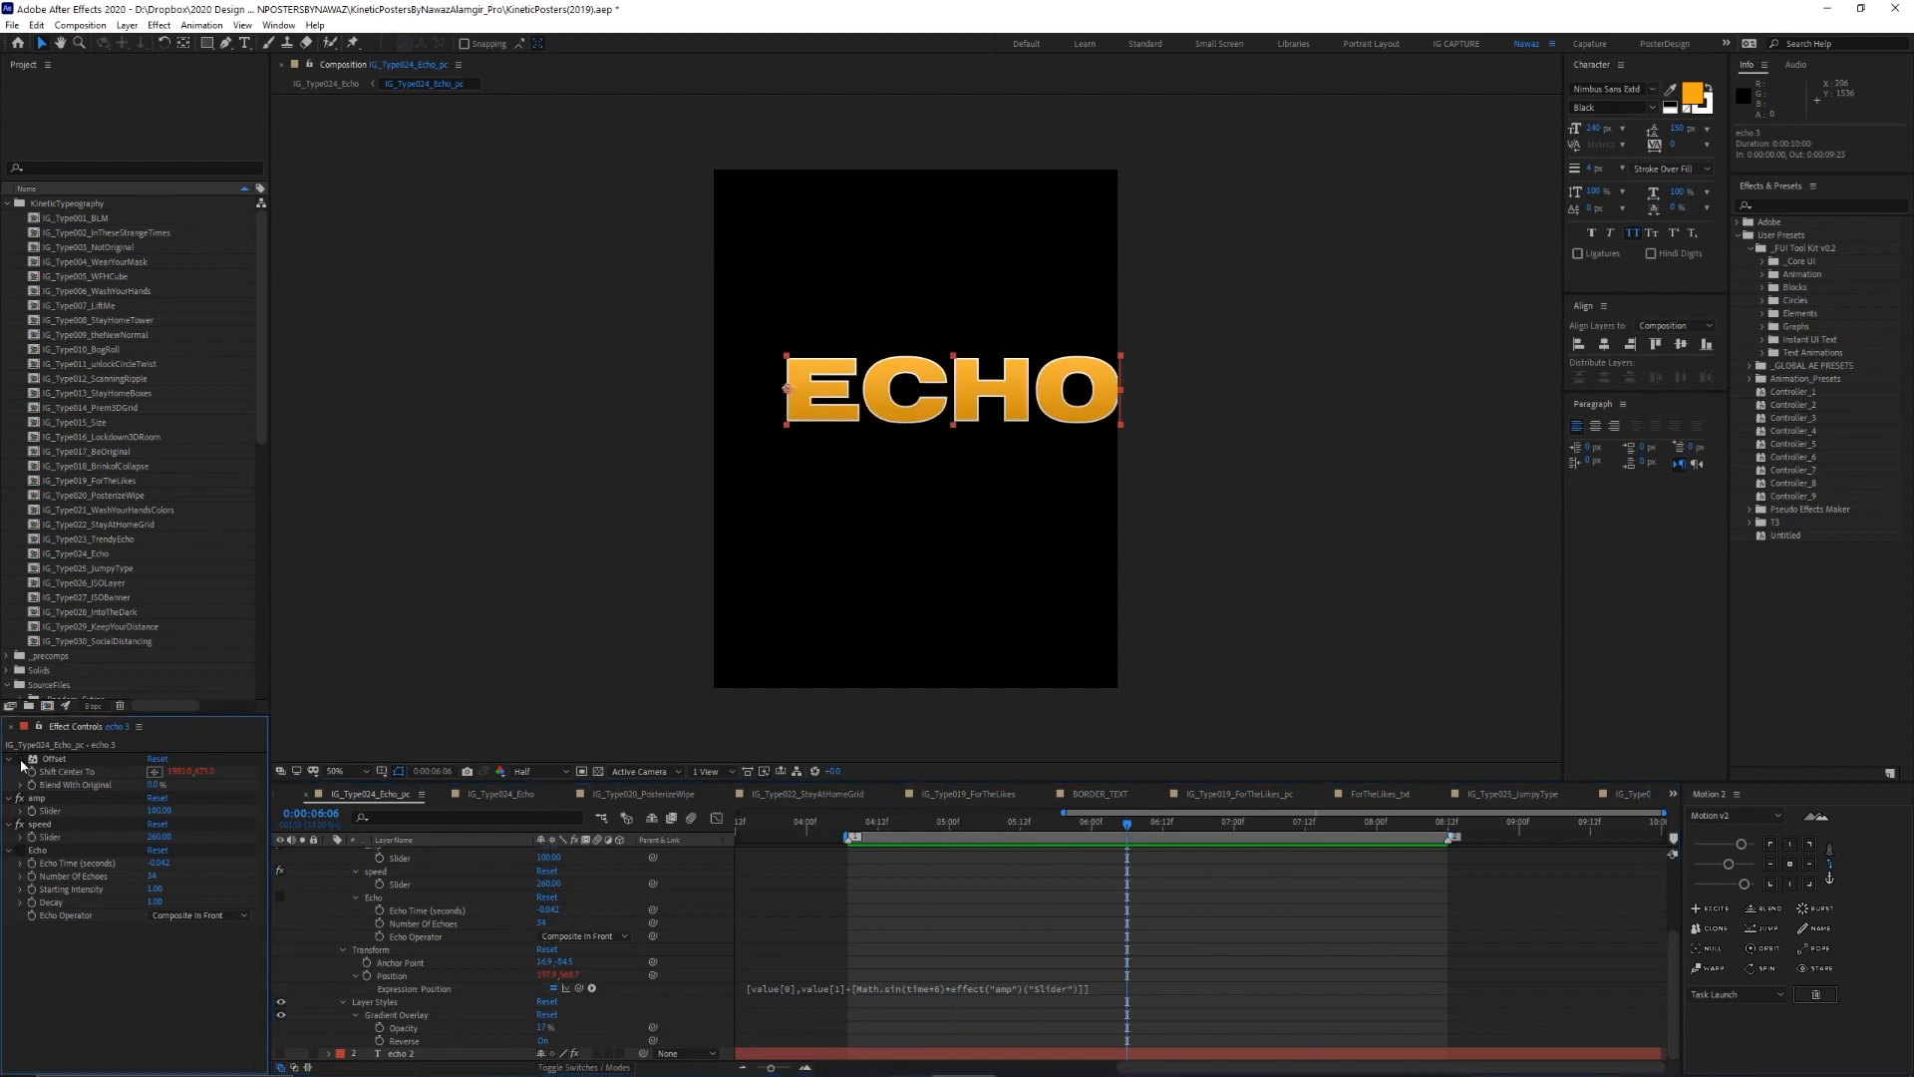
left_click_drag(855, 834, 1049, 845)
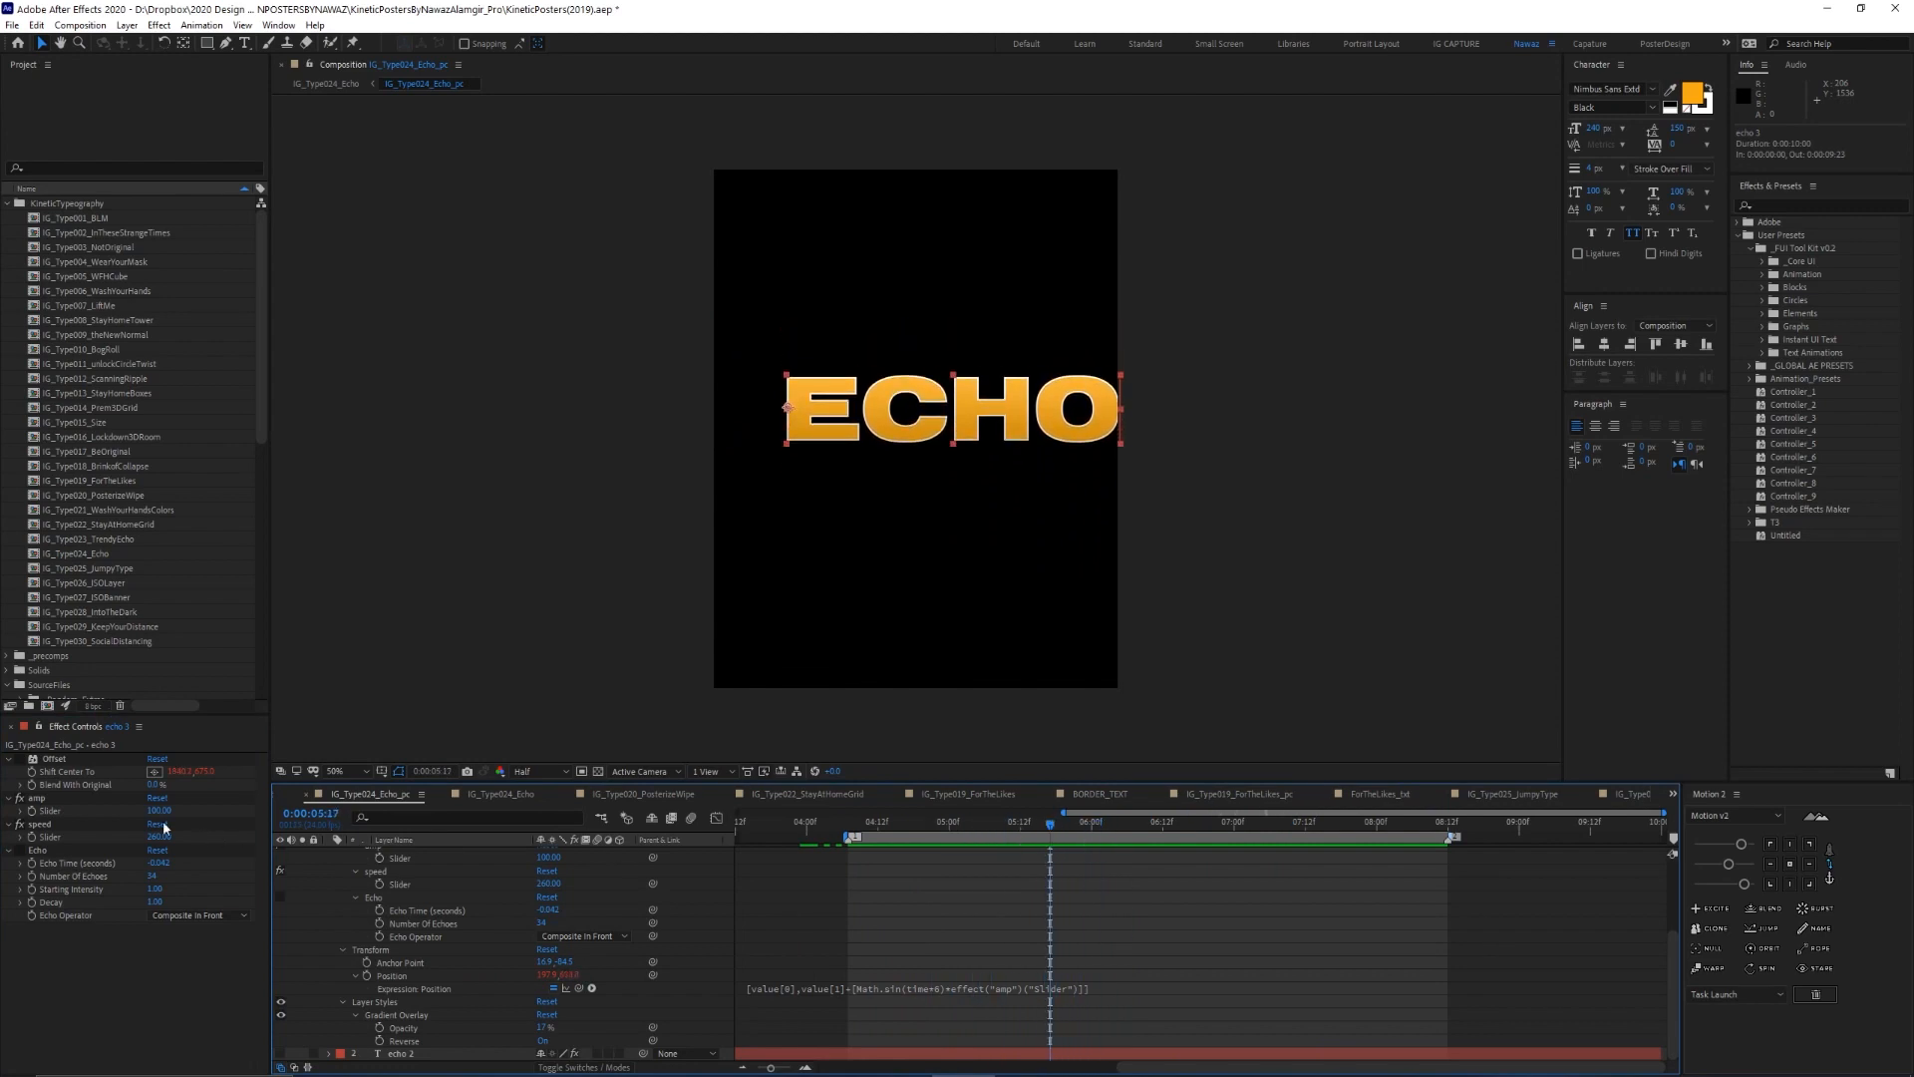
left_click(20, 760)
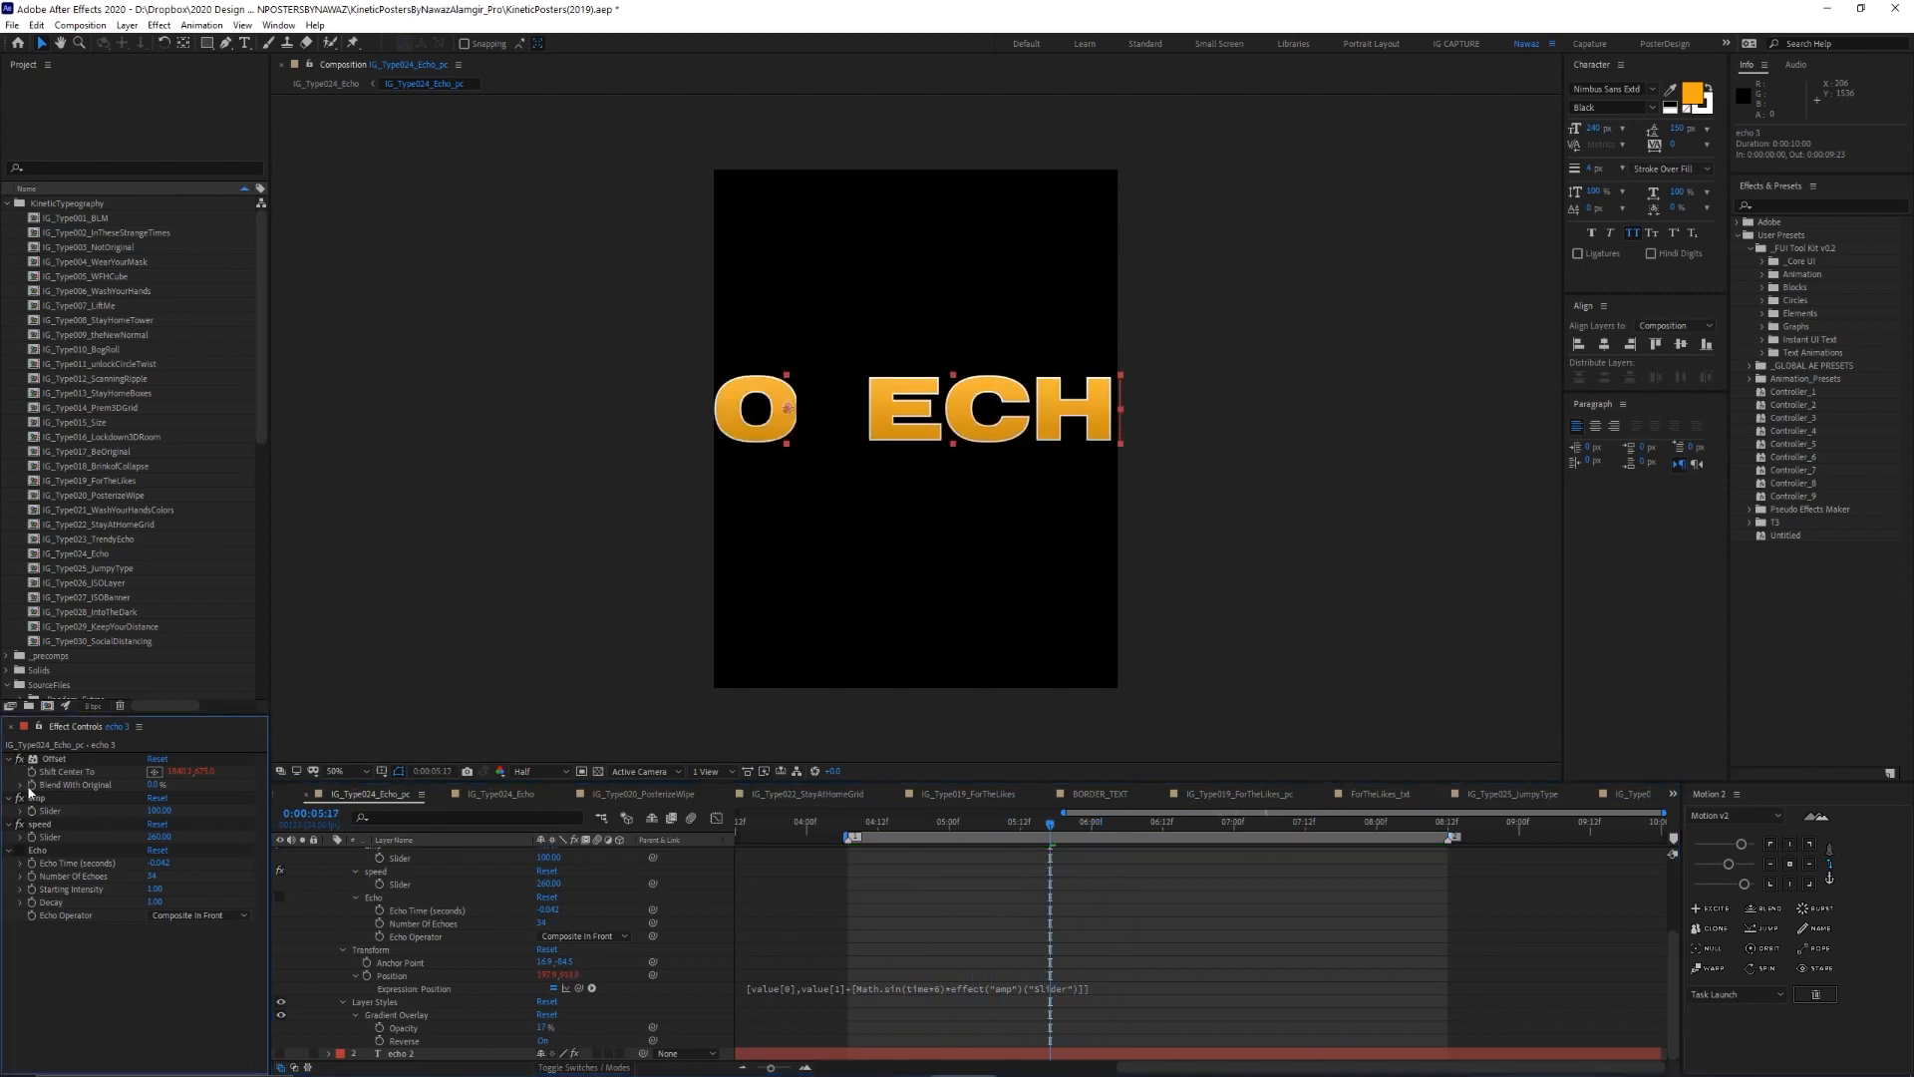
scroll(907, 897, "up", 5)
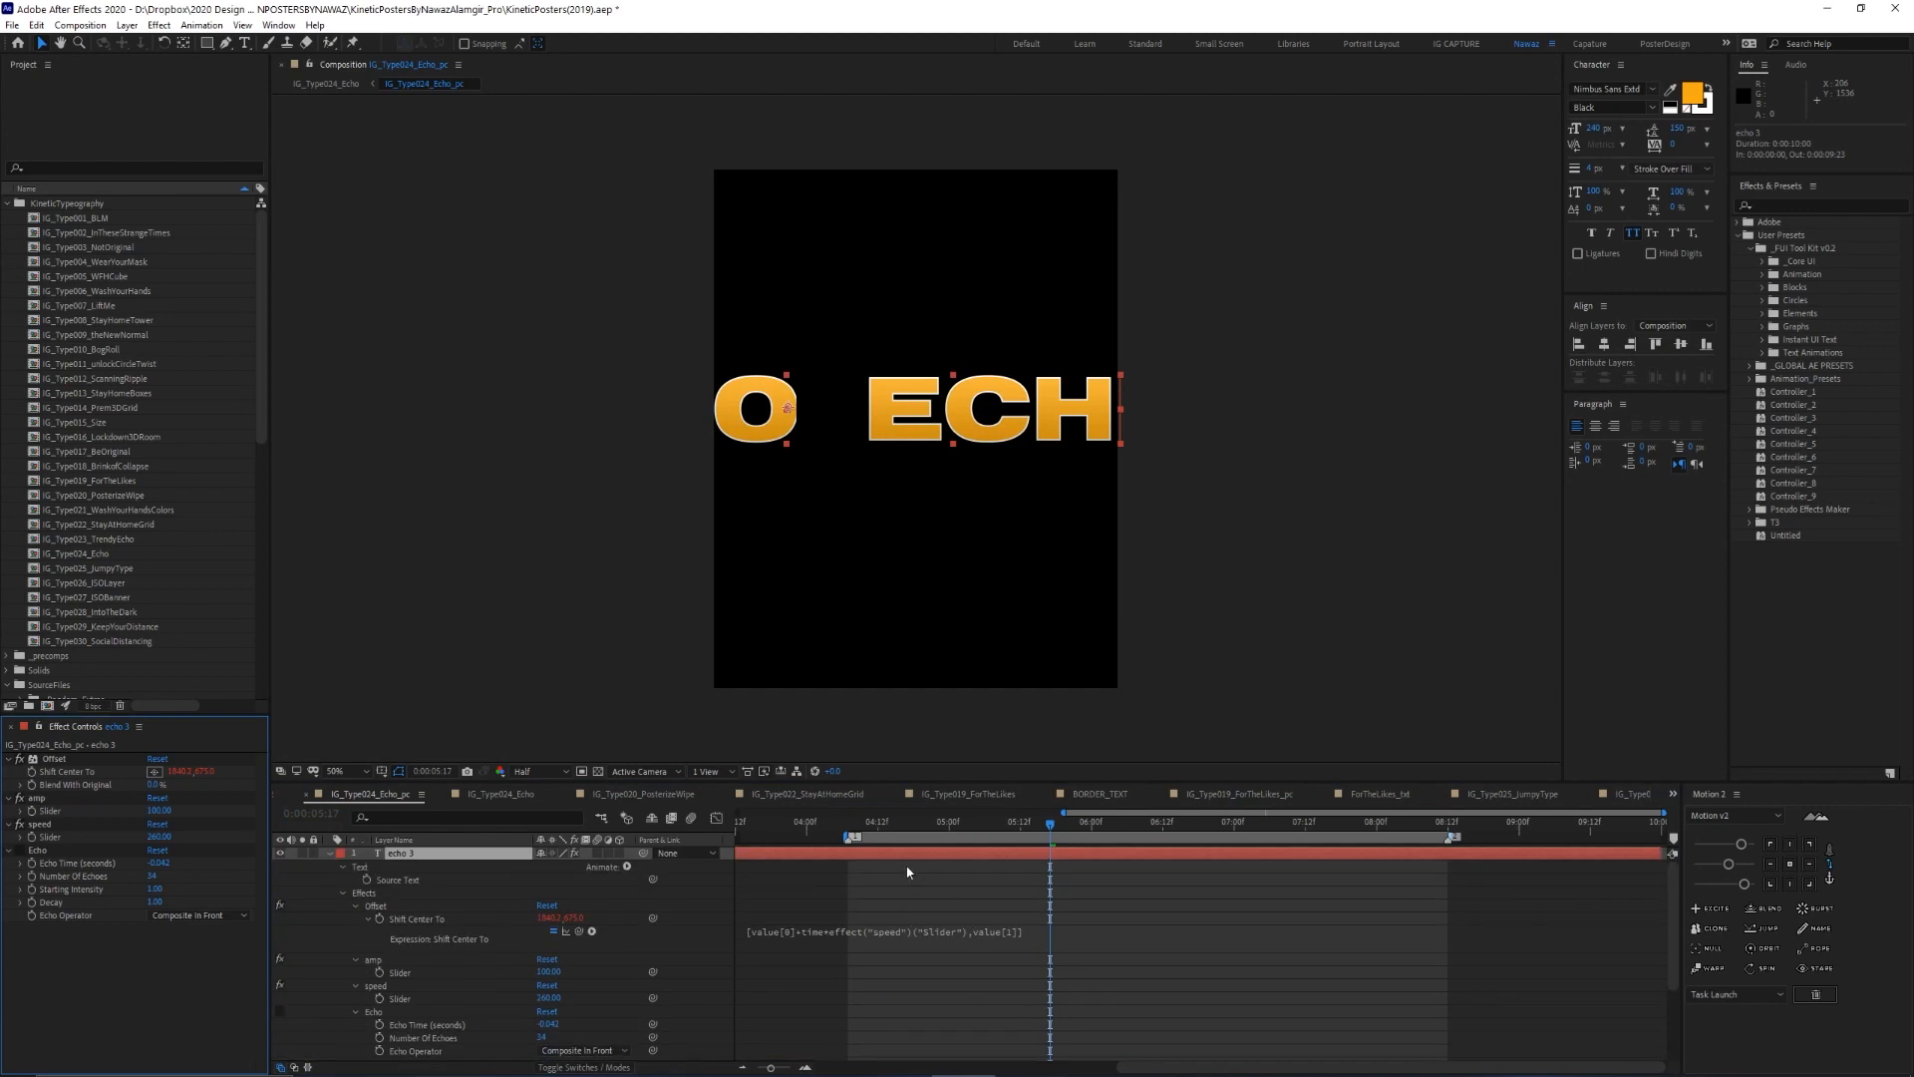
key("space")
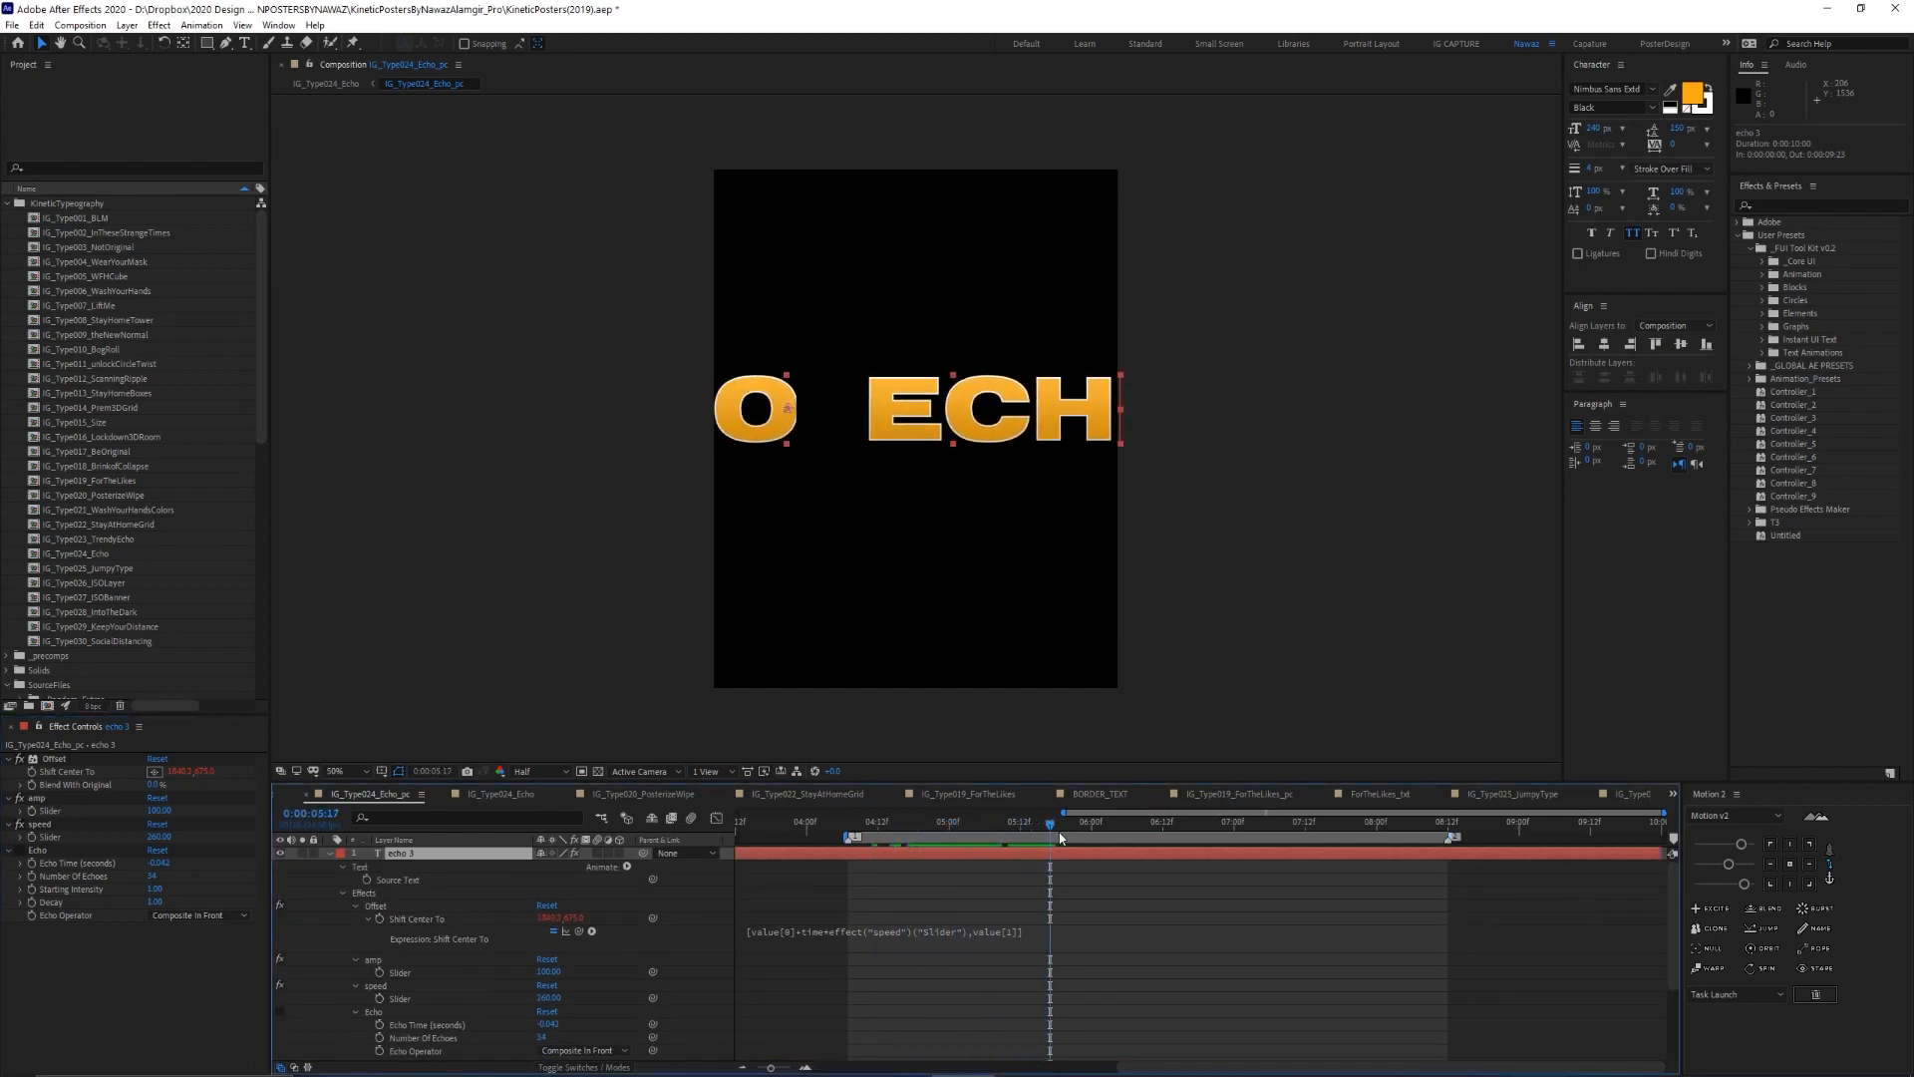
left_click_drag(1165, 839, 978, 848)
Compare echo 3's motion with its Position expression disabled and re-enabled, scrubbing the timeline in each state
scroll(835, 957, "down", 3)
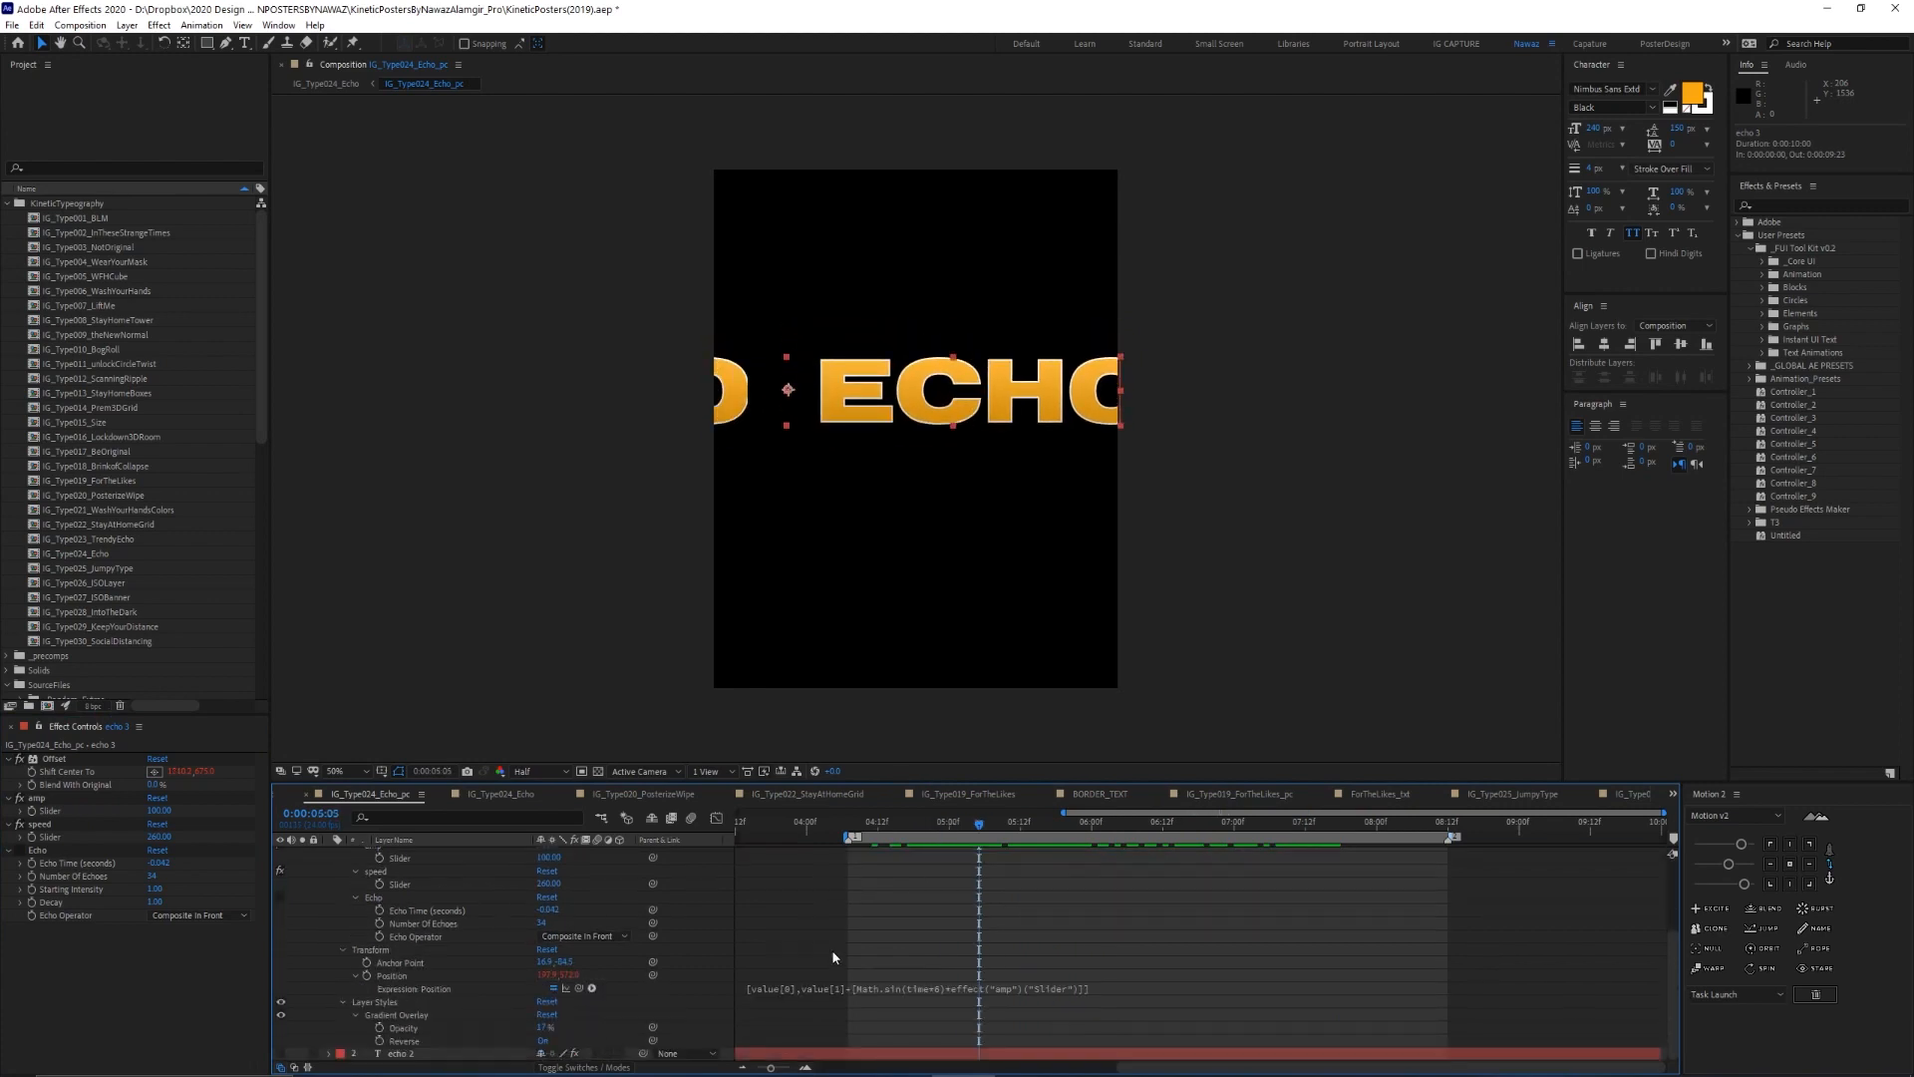
left_click(554, 988)
left_click_drag(856, 827, 1239, 825)
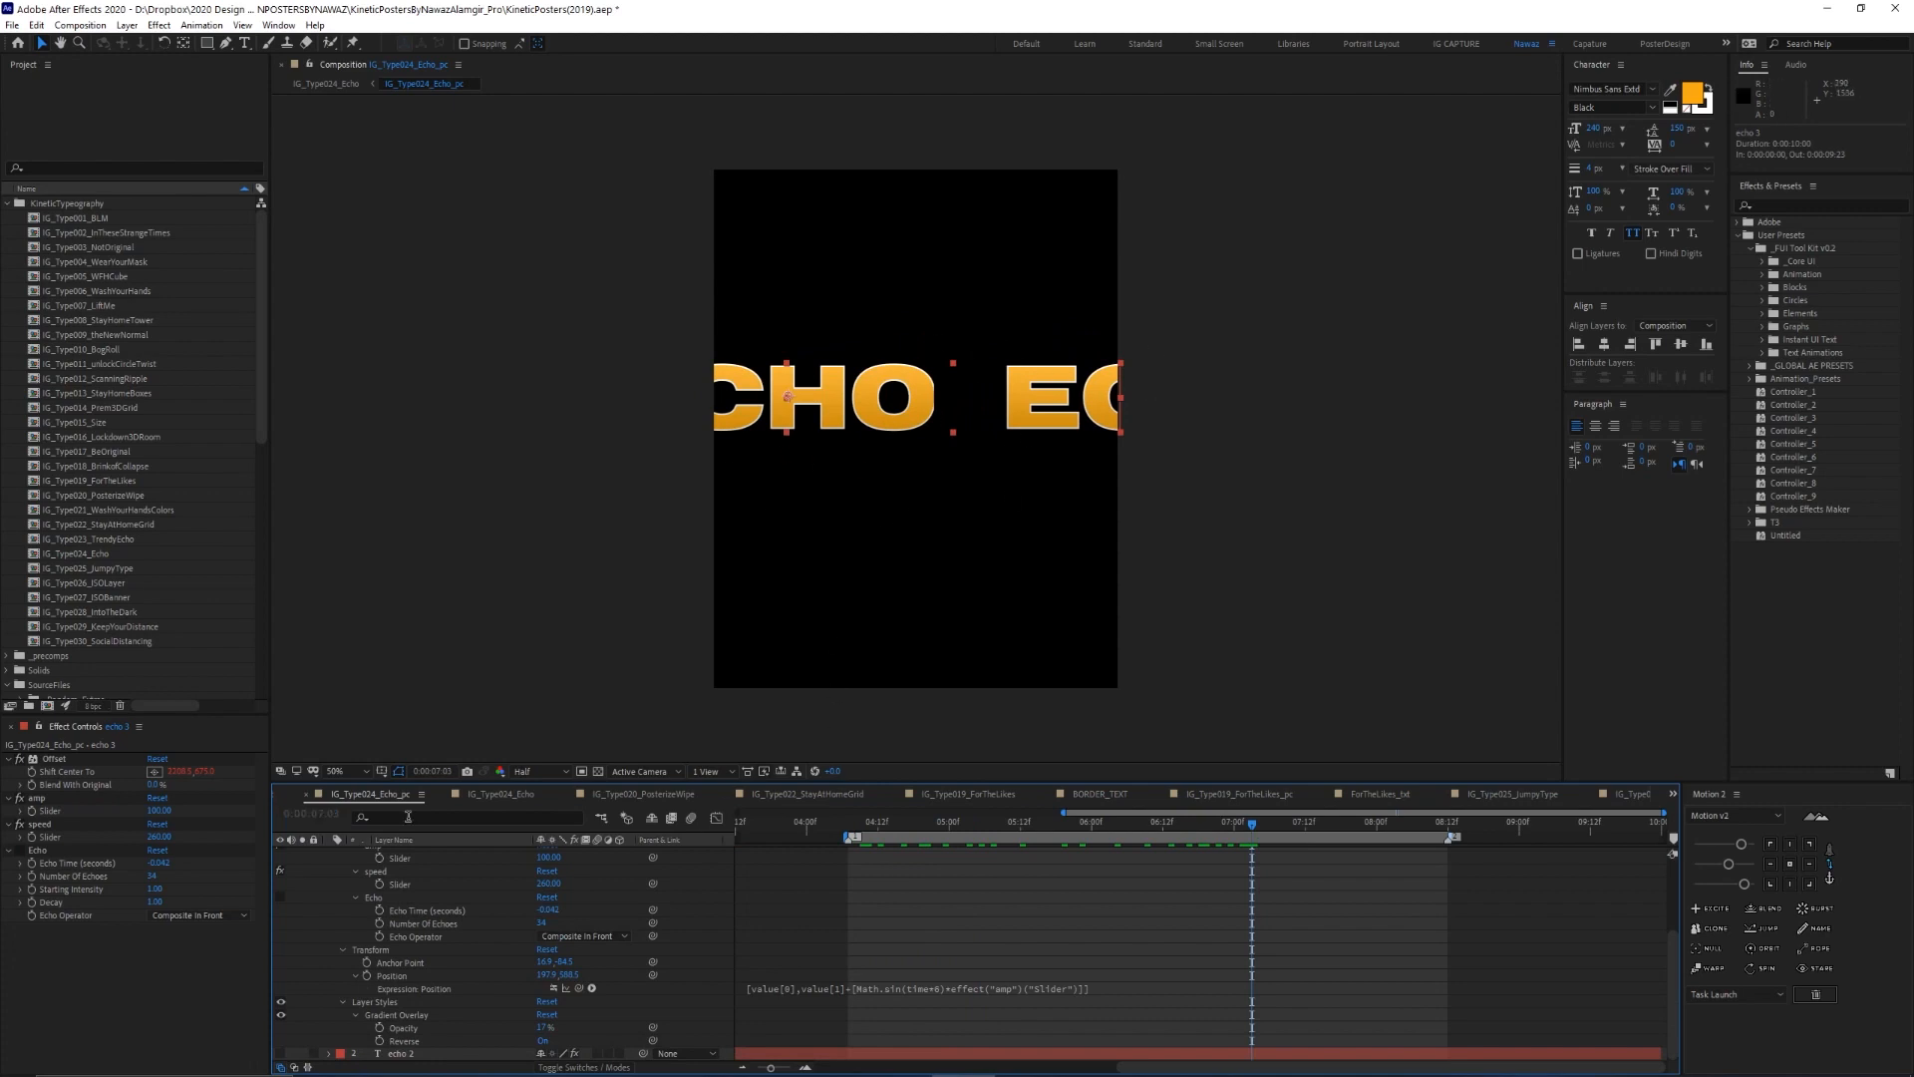
left_click(852, 823)
key("space")
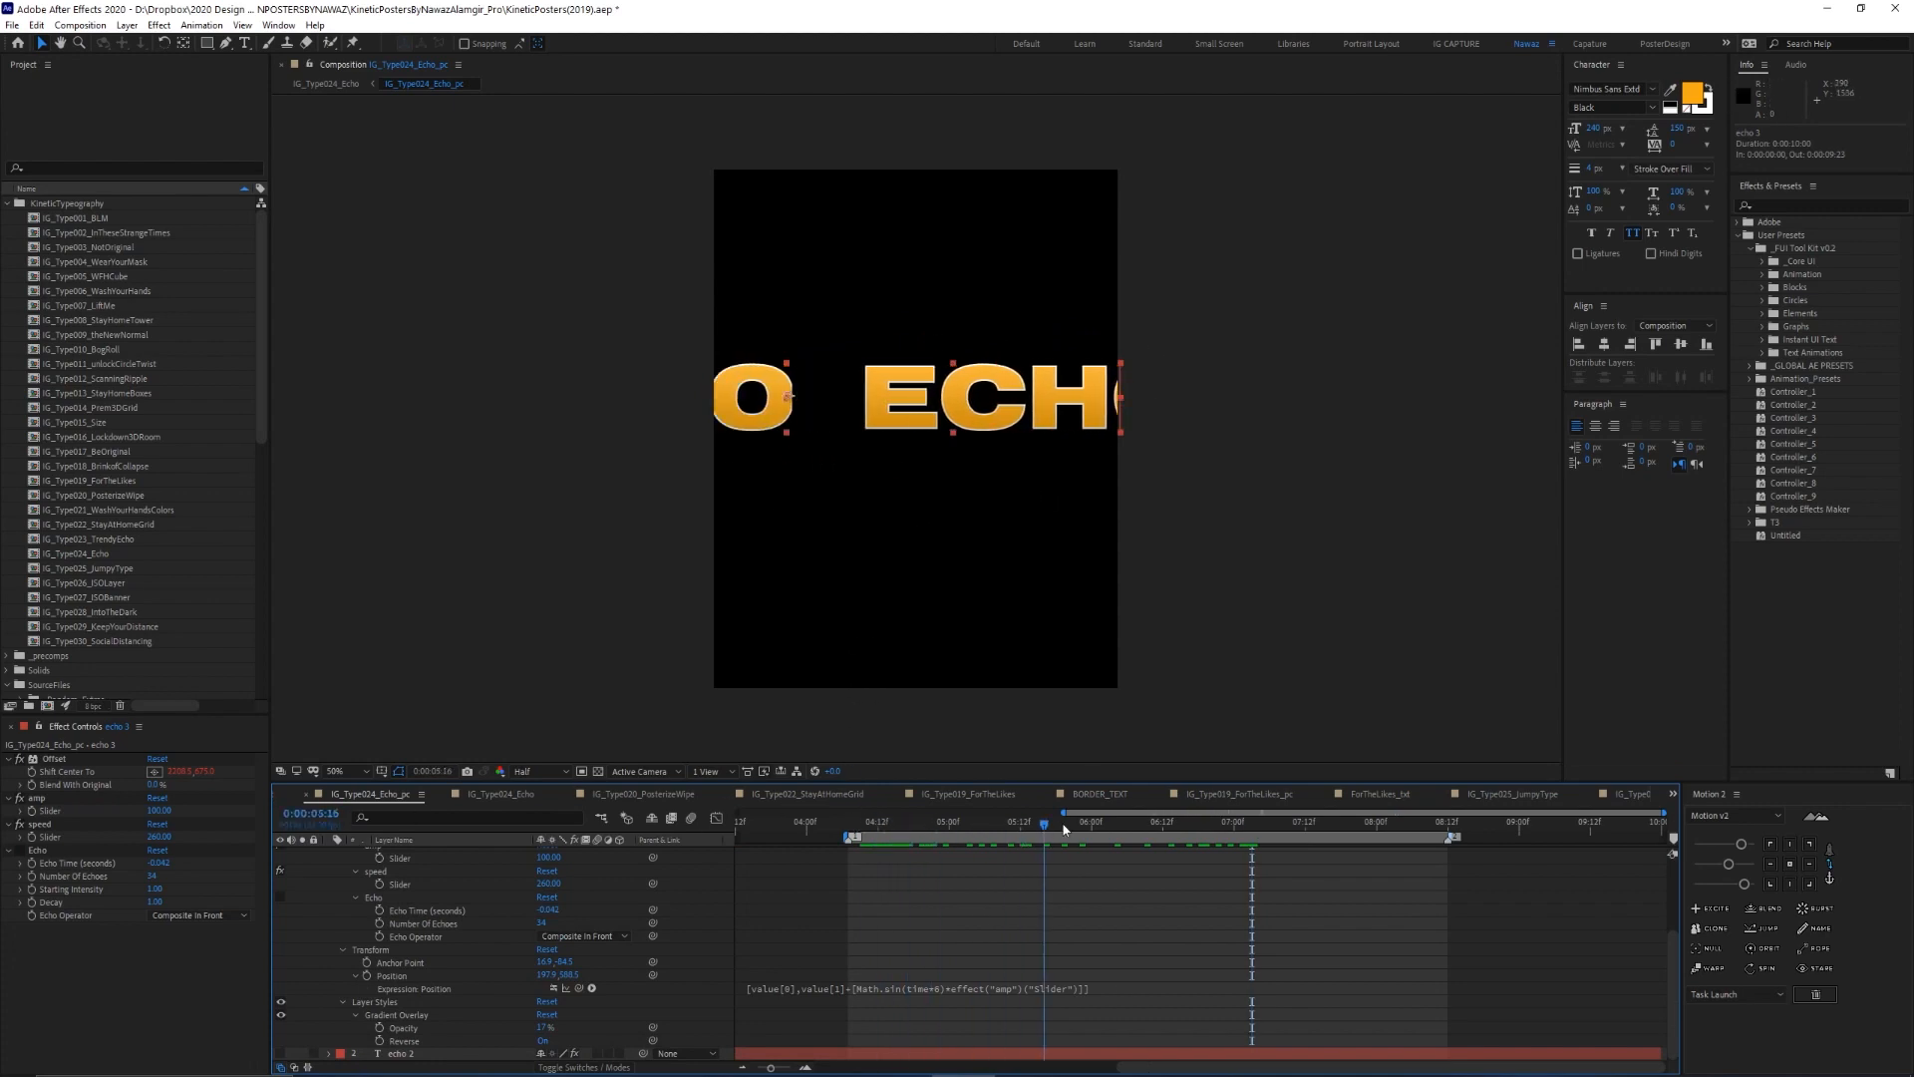
left_click(555, 988)
left_click_drag(877, 824, 1331, 822)
scroll(423, 902, "up", 3)
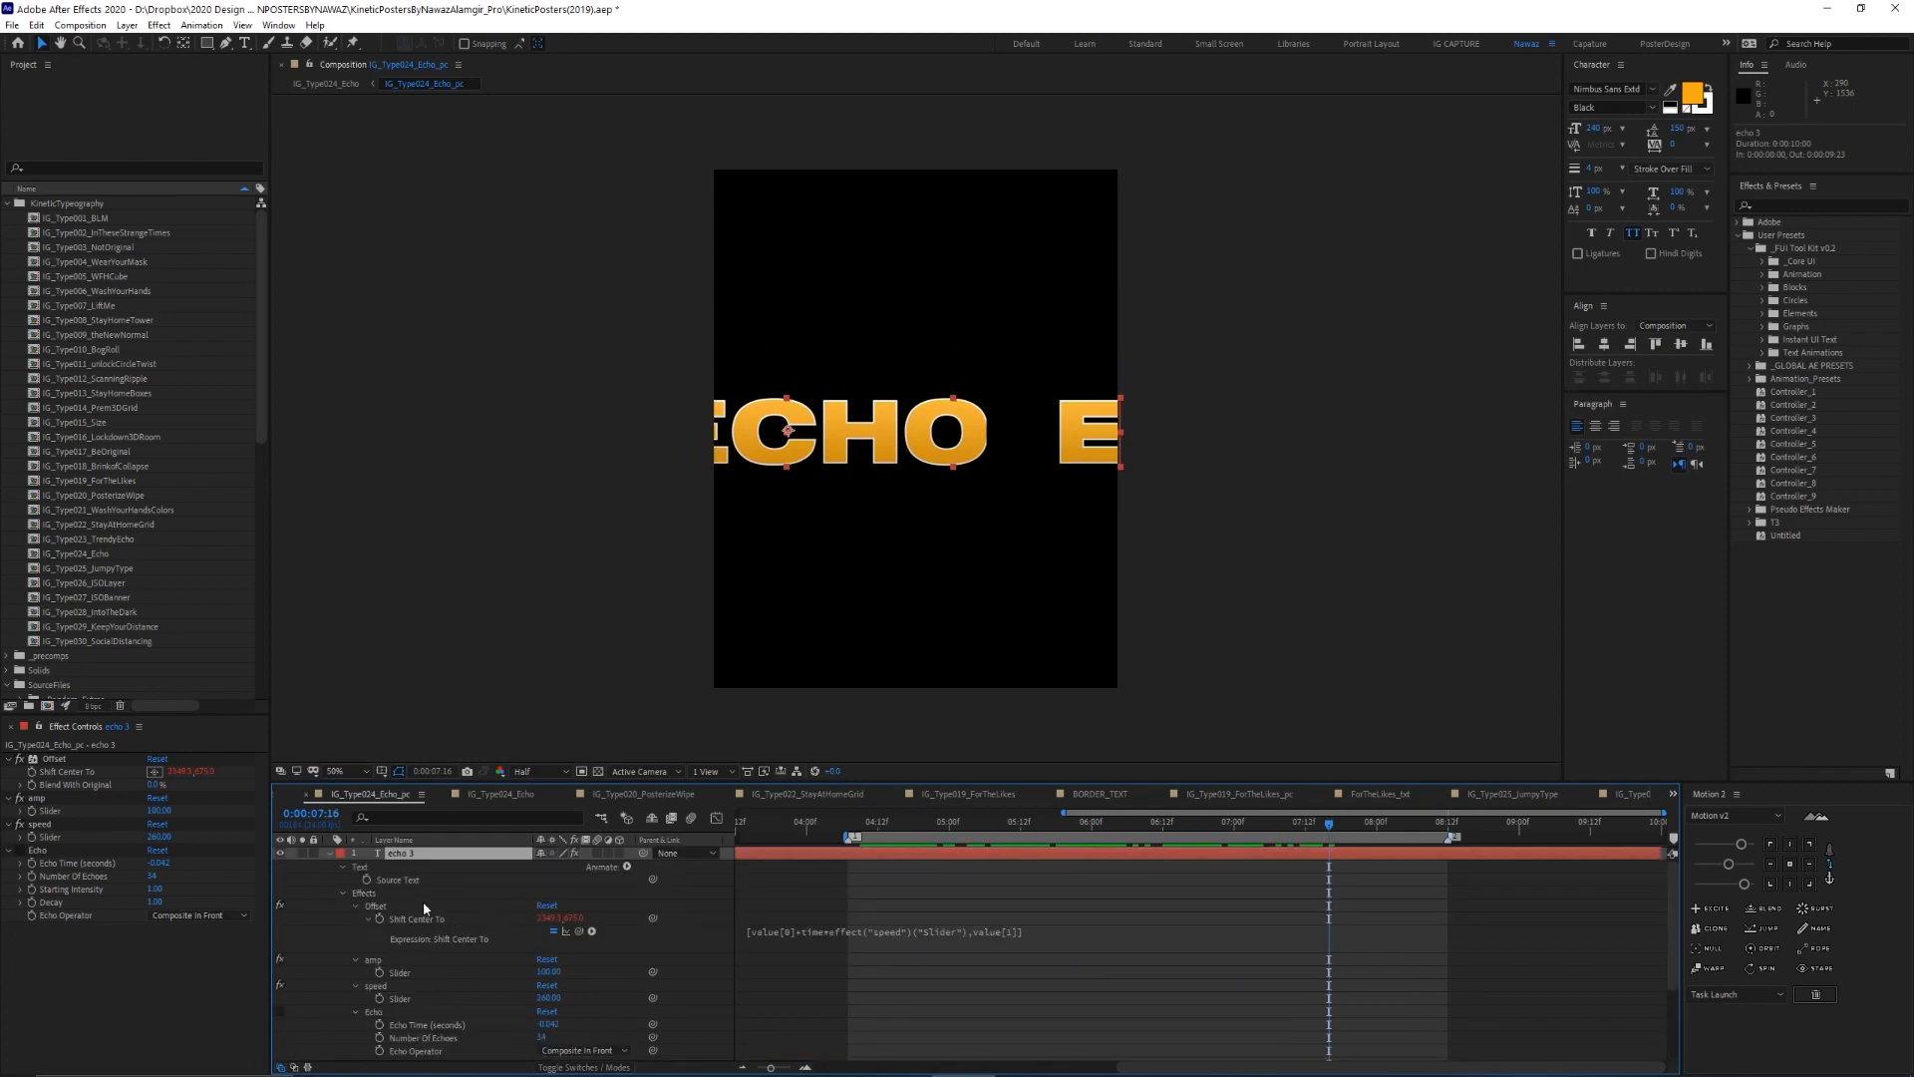
Collapse echo 3's properties, show only the echo 2 layer, and scrub through its red Echo trail
left_click(330, 854)
left_click(411, 868)
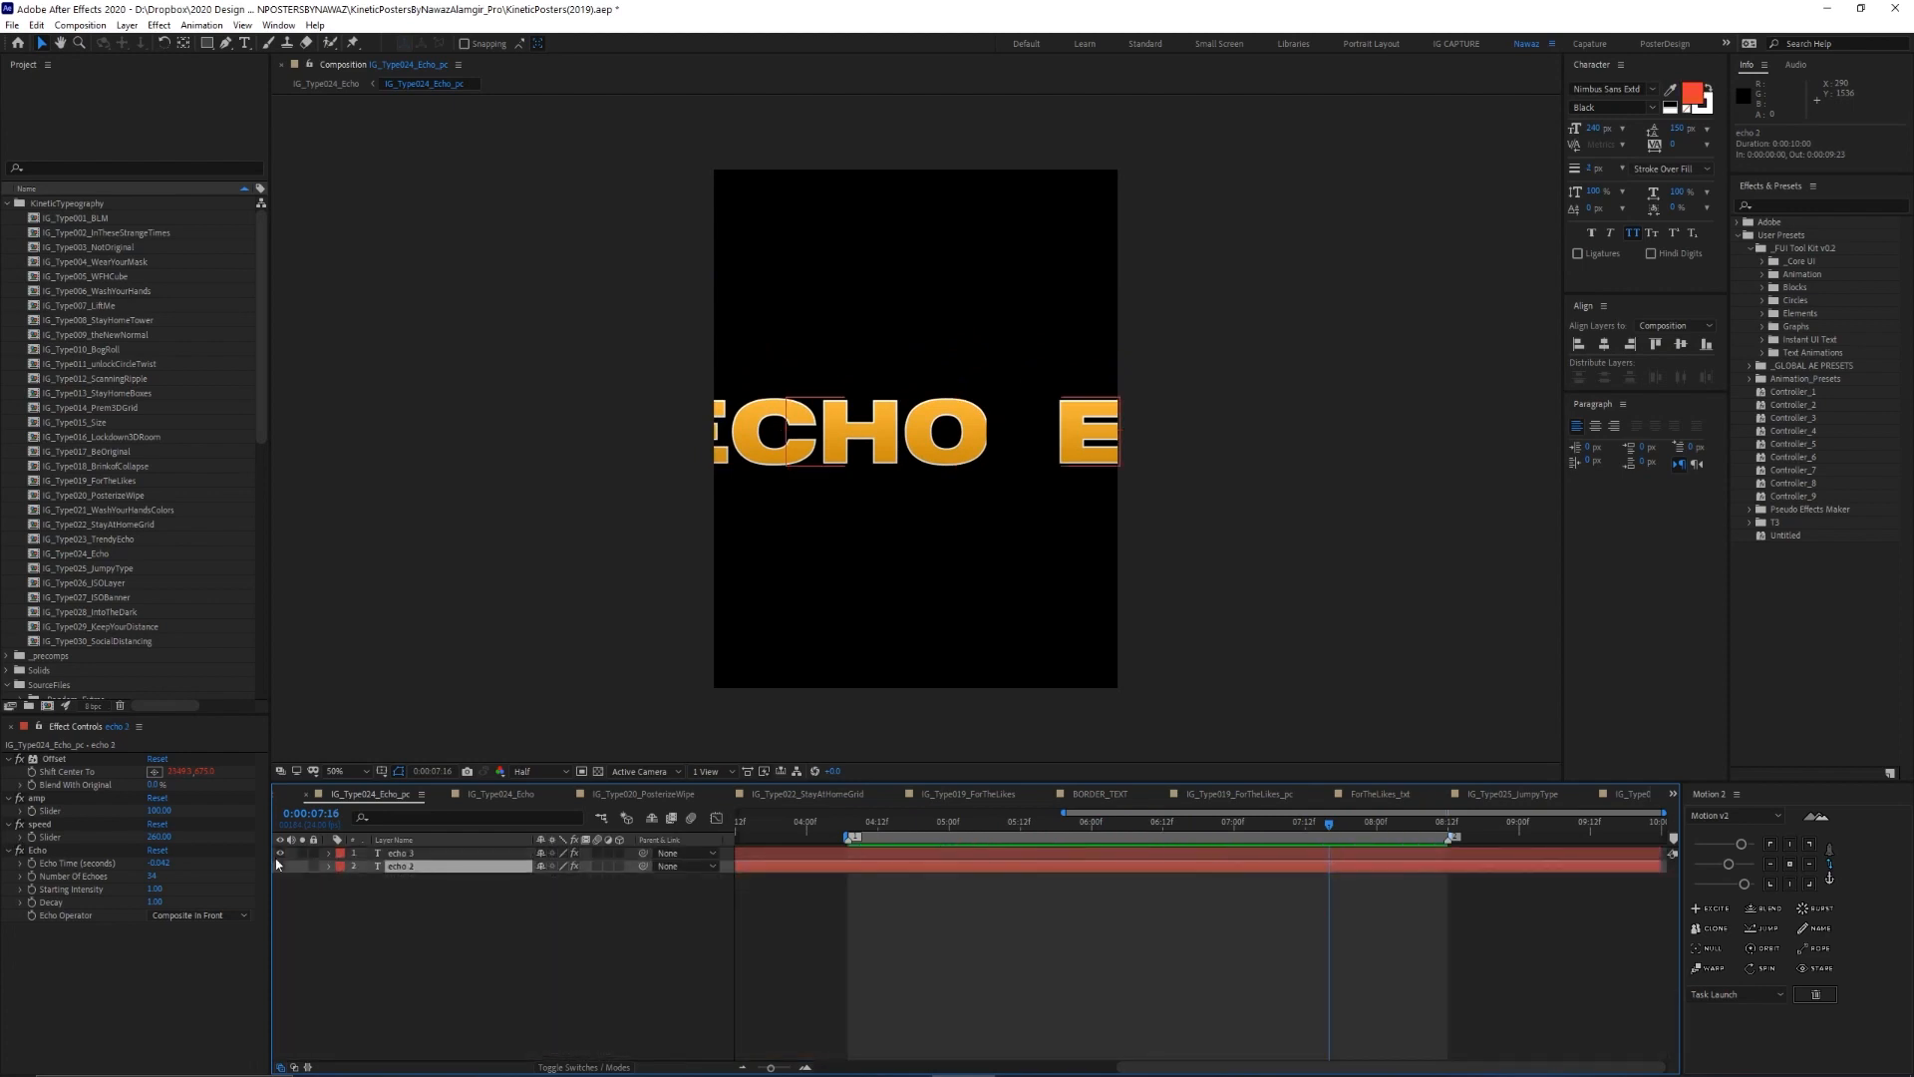
left_click(280, 854)
left_click(280, 866)
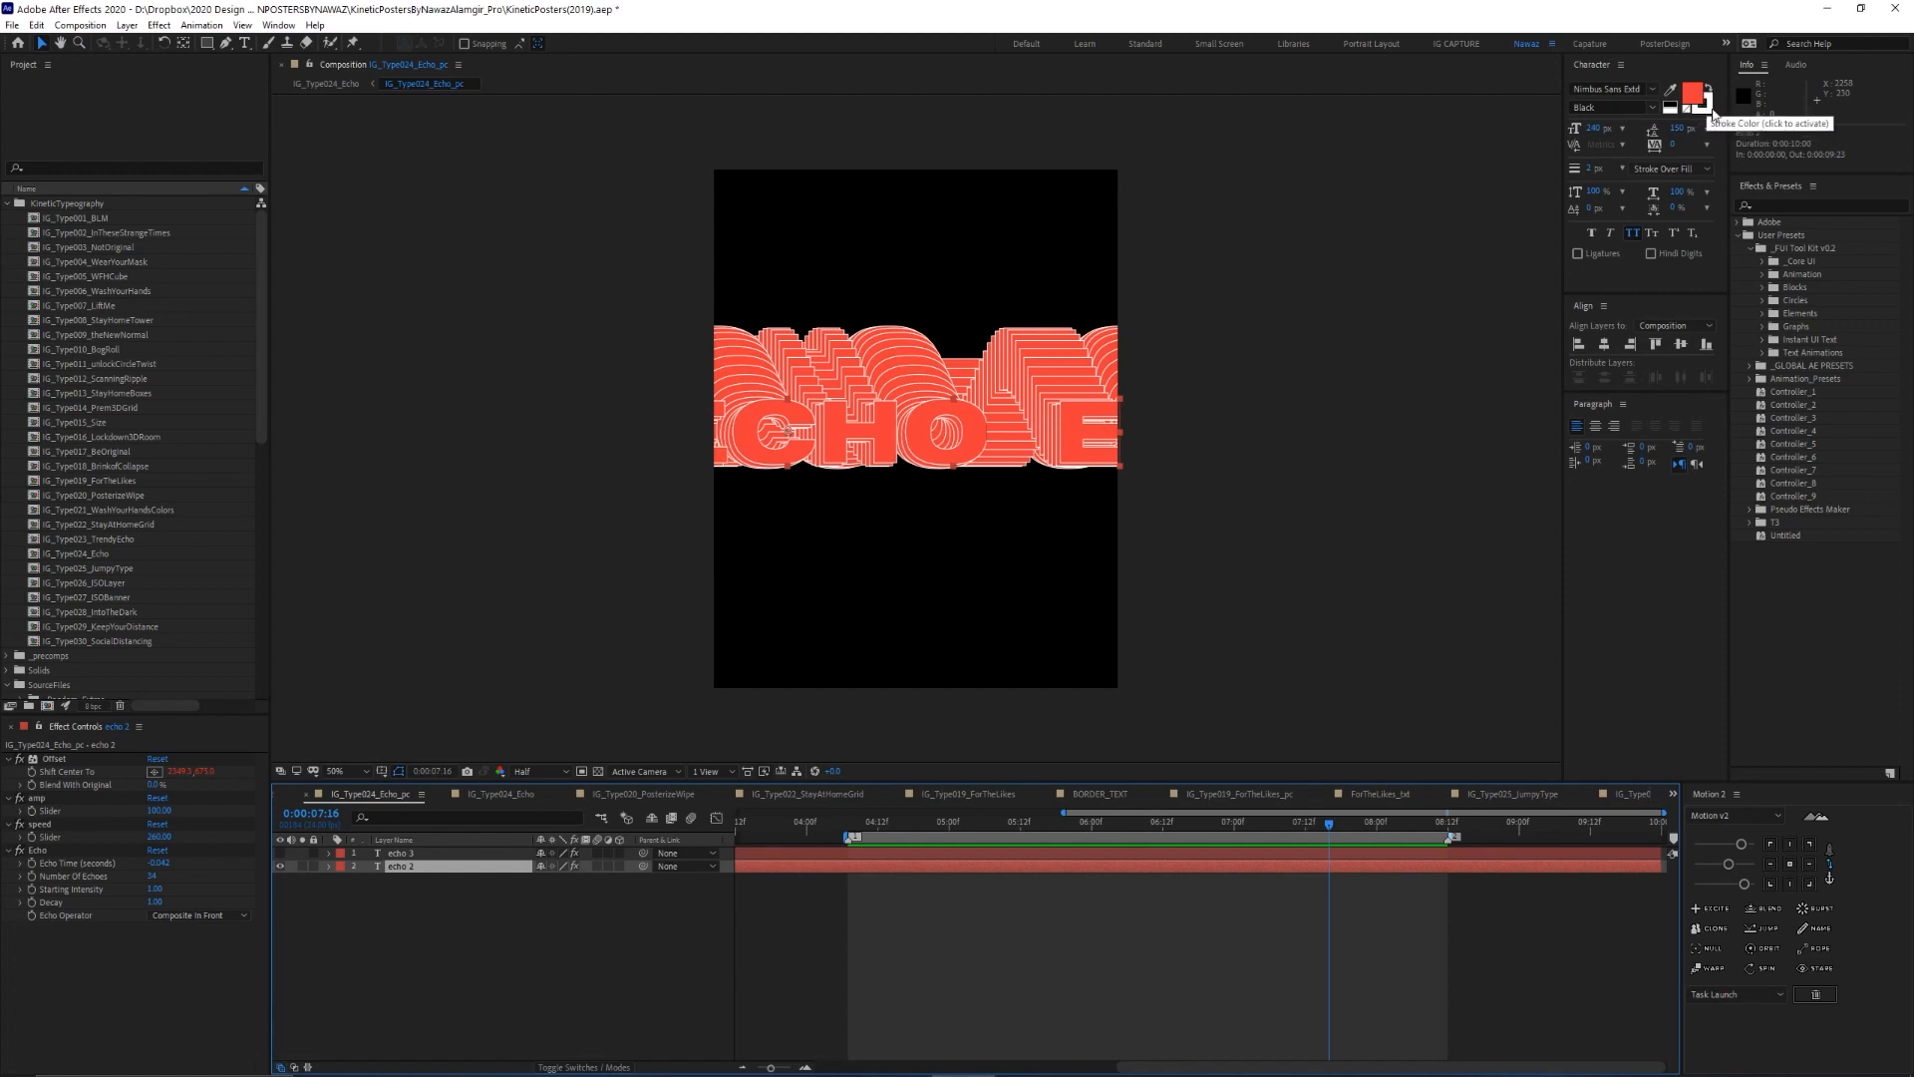
left_click_drag(873, 824, 1045, 824)
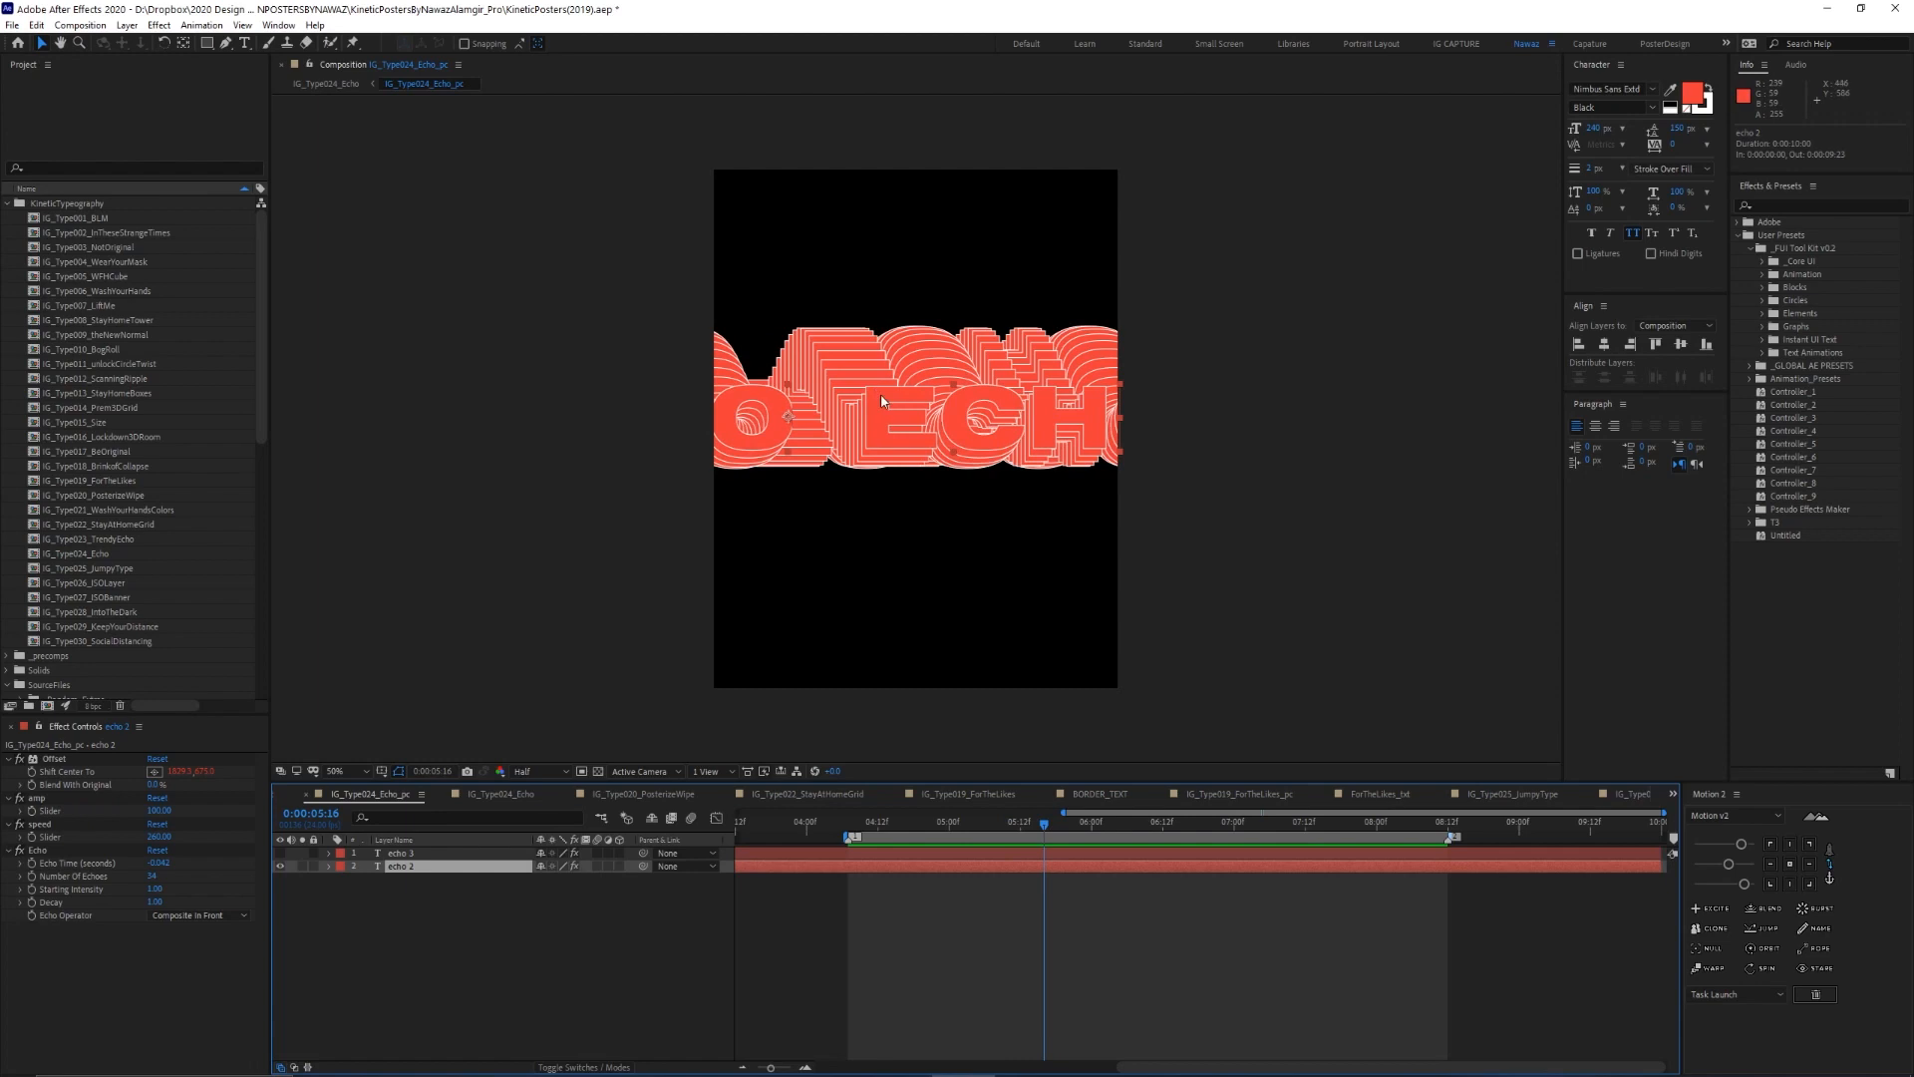
Show echo 3 together with echo 2 and change echo 3's text fill to a dark, near-black colour
left_click(281, 865)
left_click(432, 855)
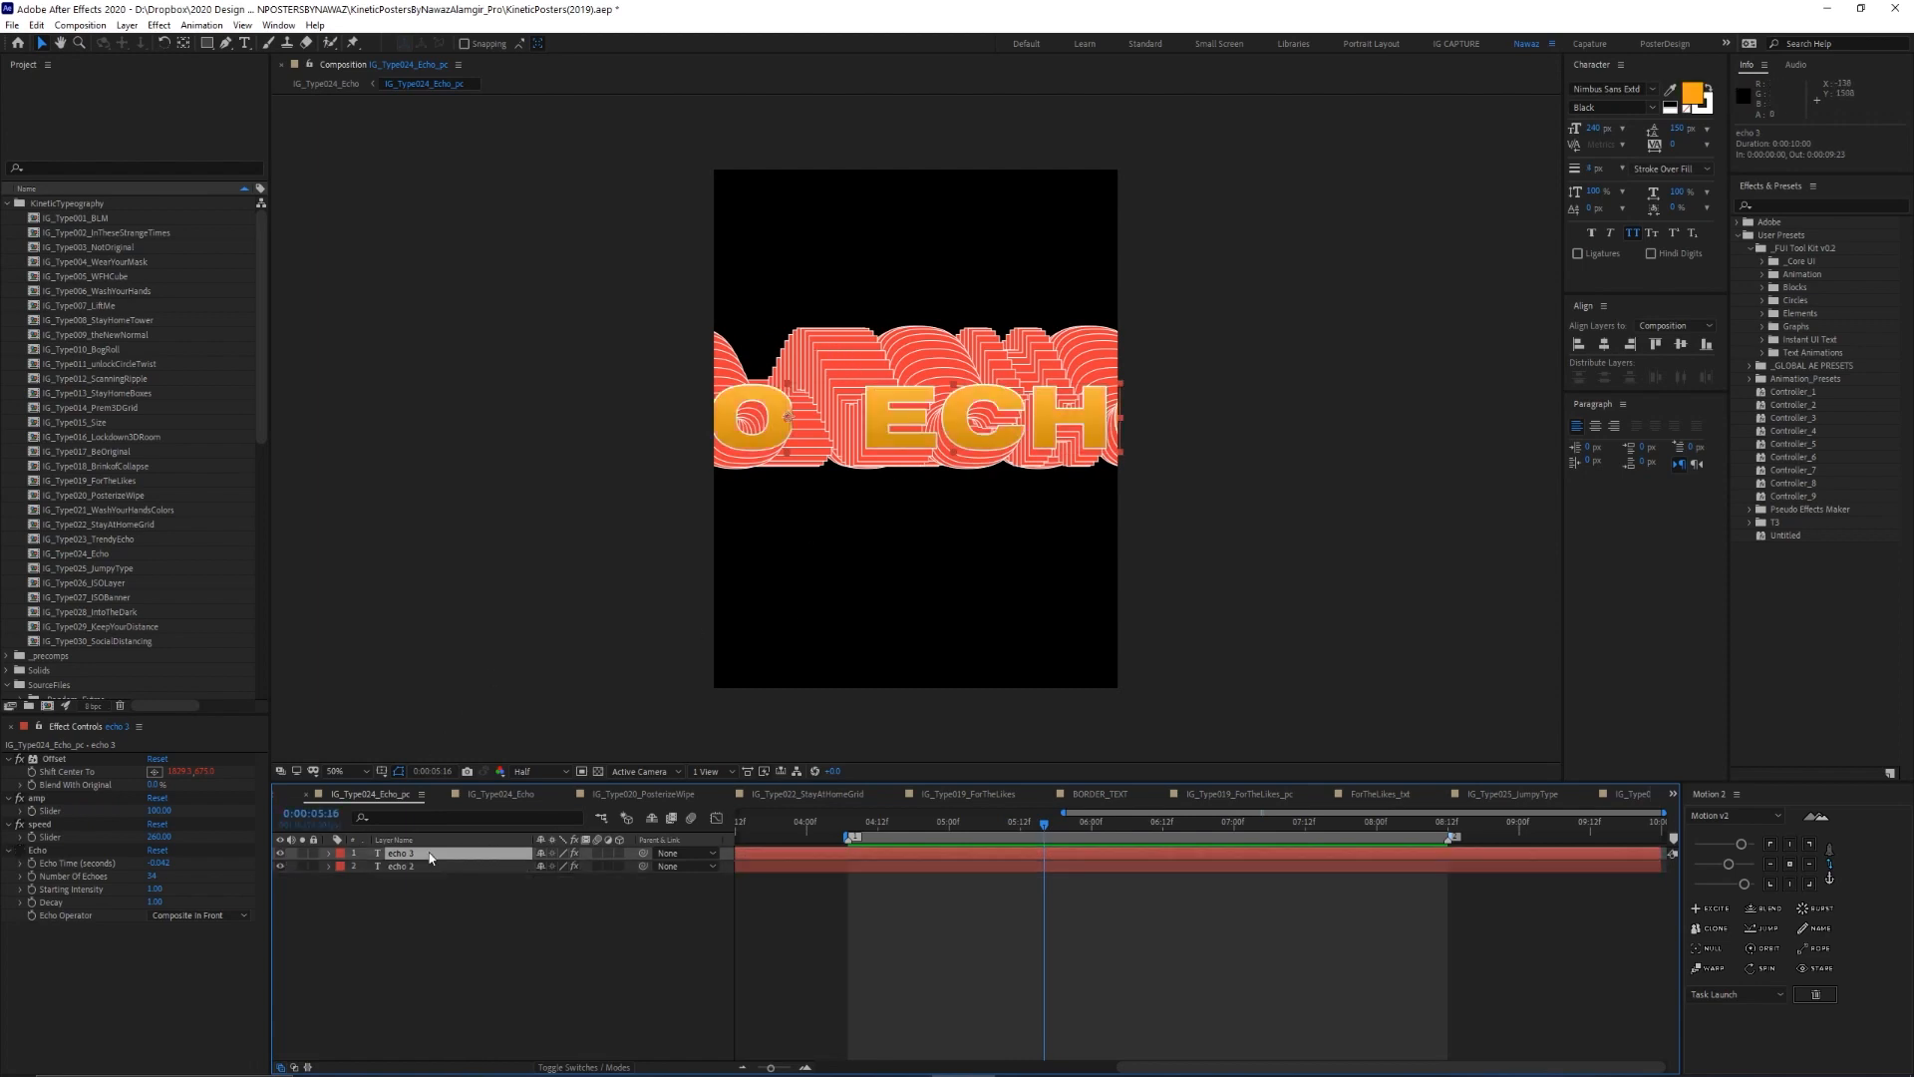
left_click(1672, 90)
left_click(1635, 105)
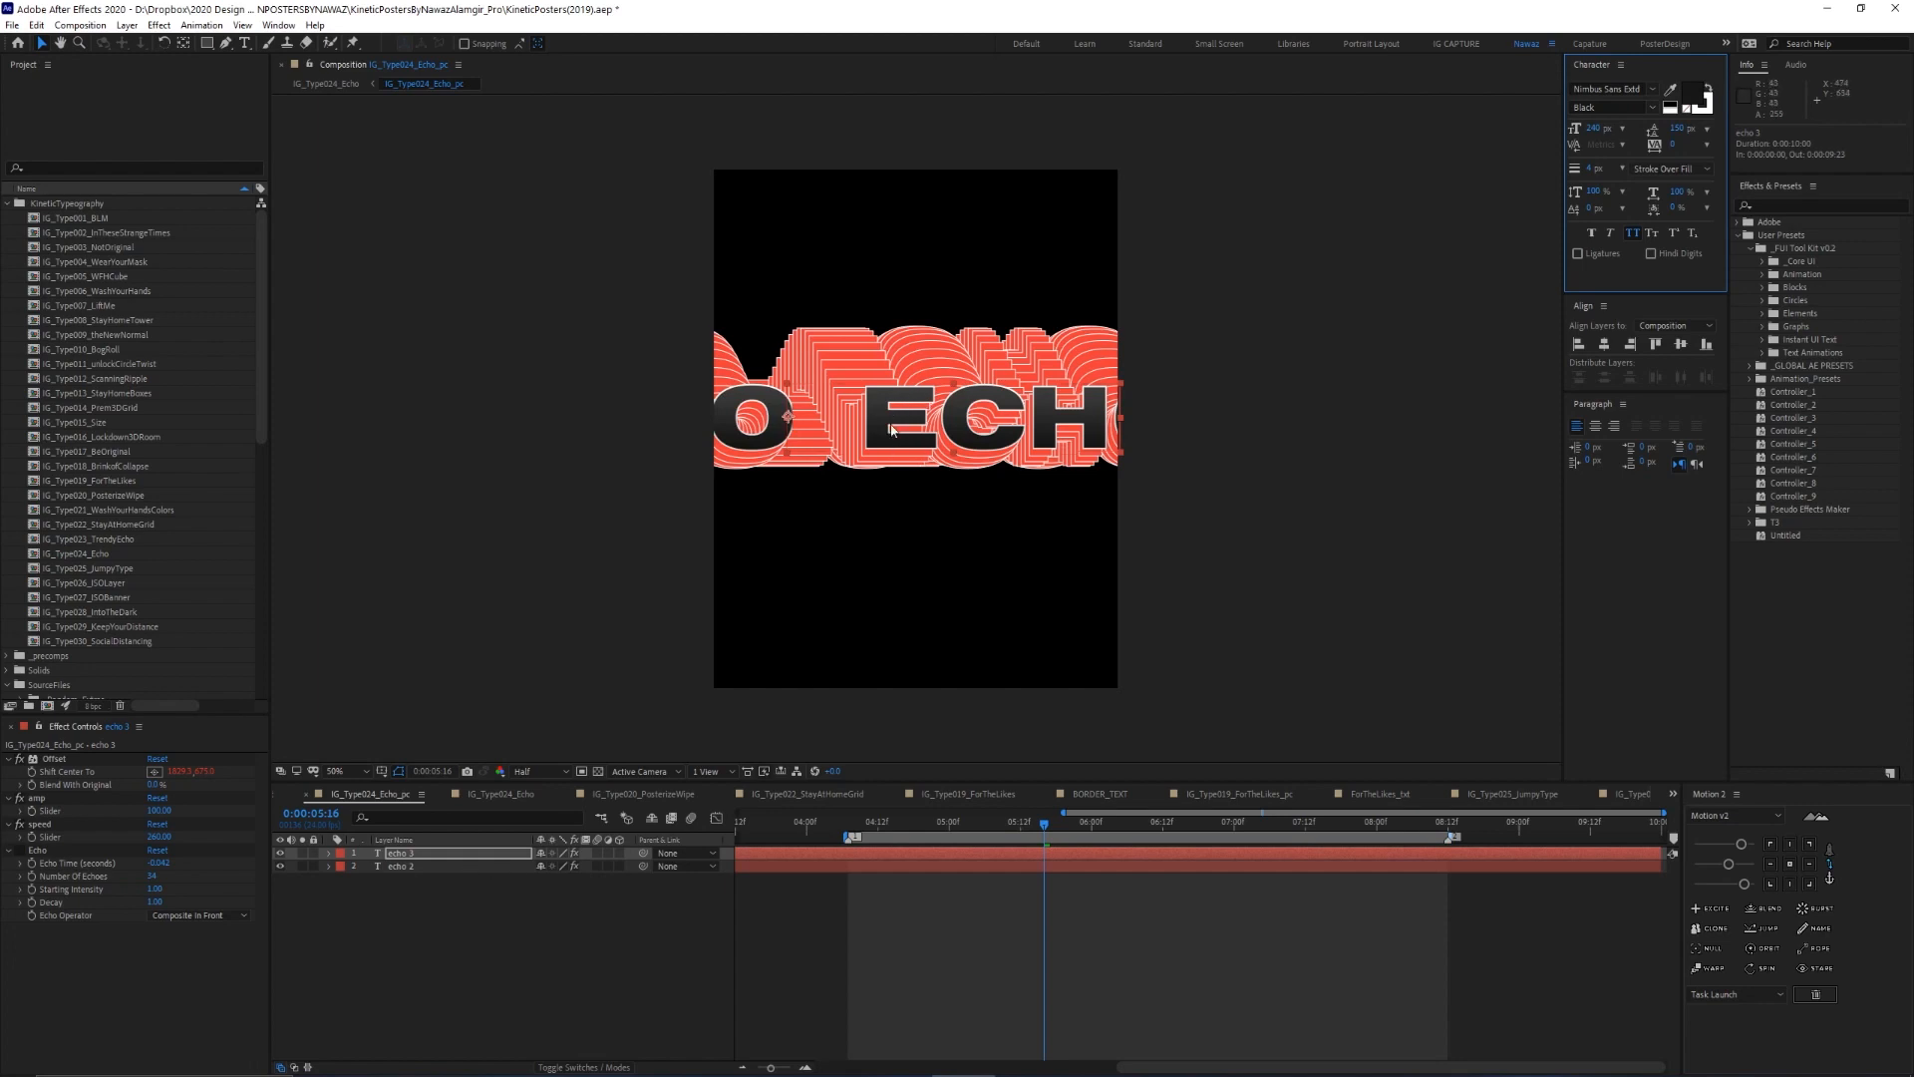
Turn off echo 3's layer styles, including the Gradient Overlay, and scrub the animation to check the flat fill
key("u")
key("u")
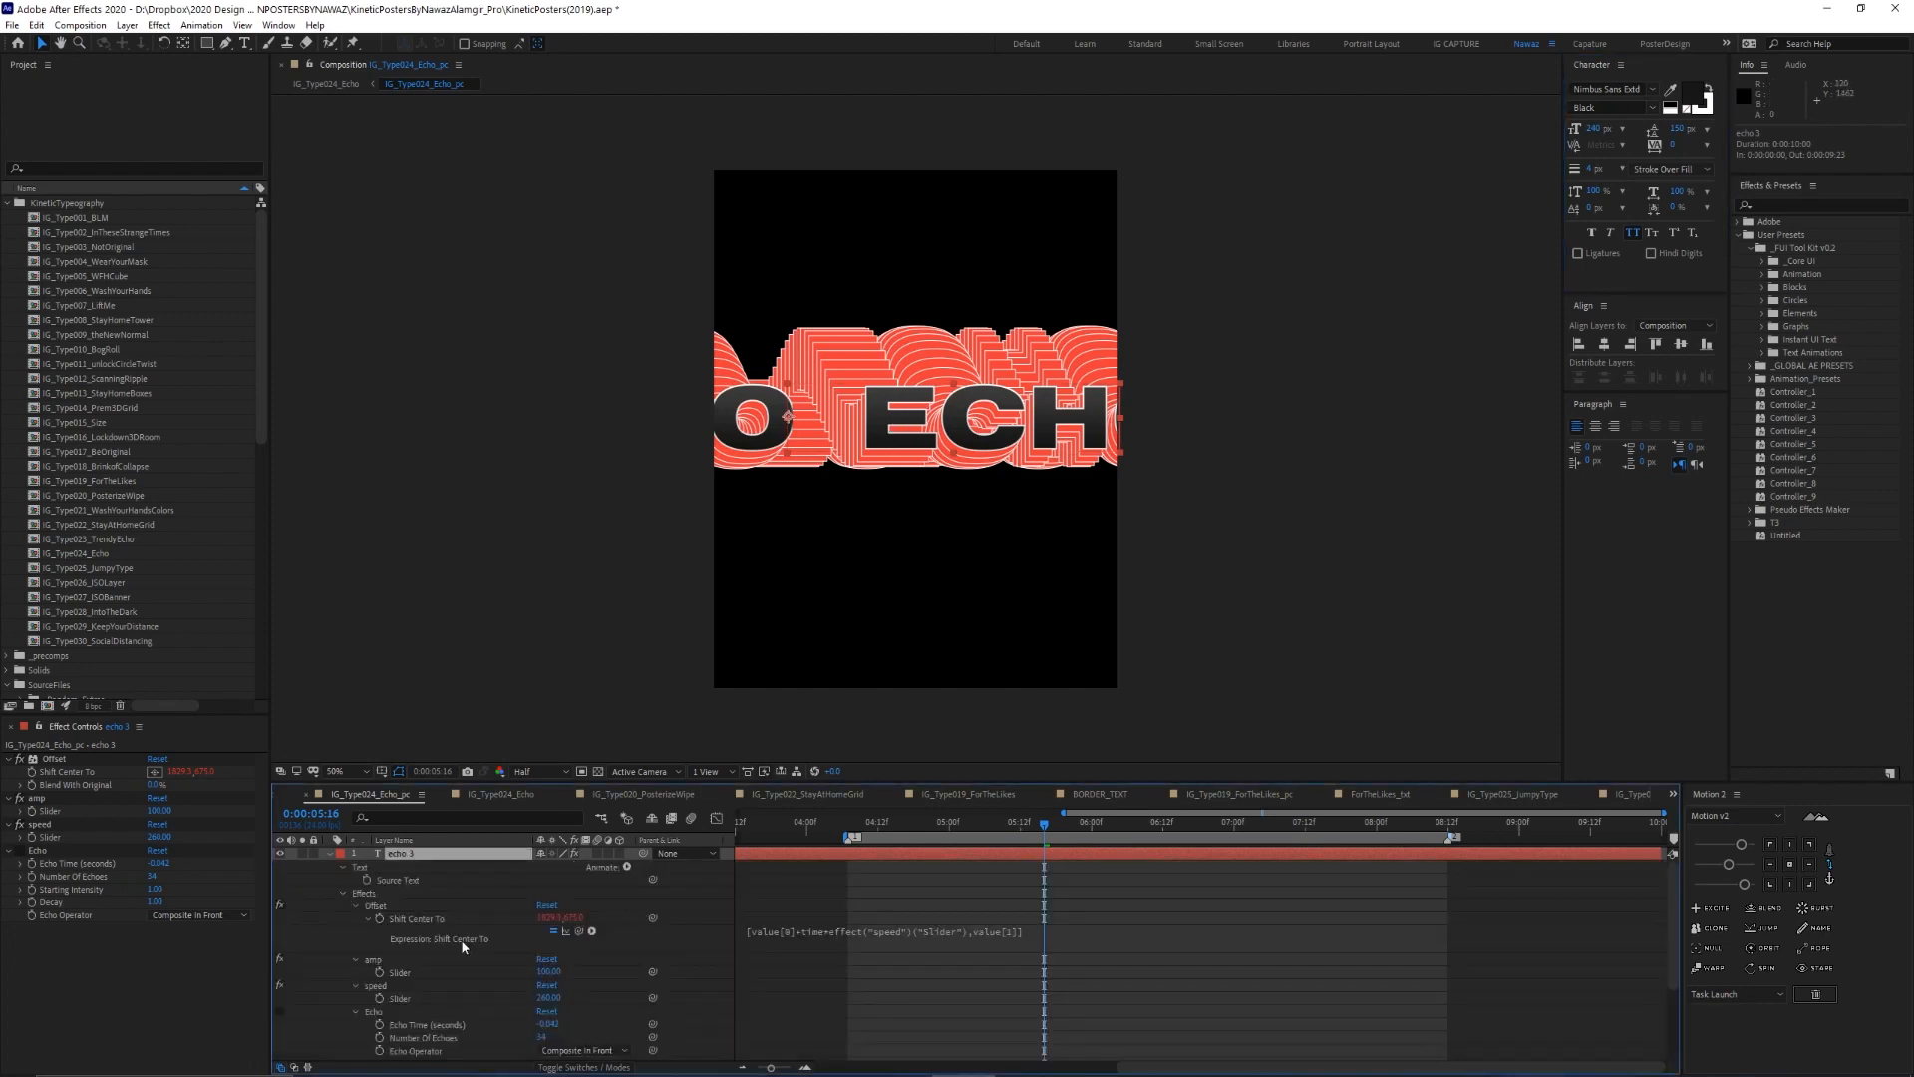
scroll(458, 955, "down", 1)
scroll(458, 955, "down", 3)
left_click(364, 1002)
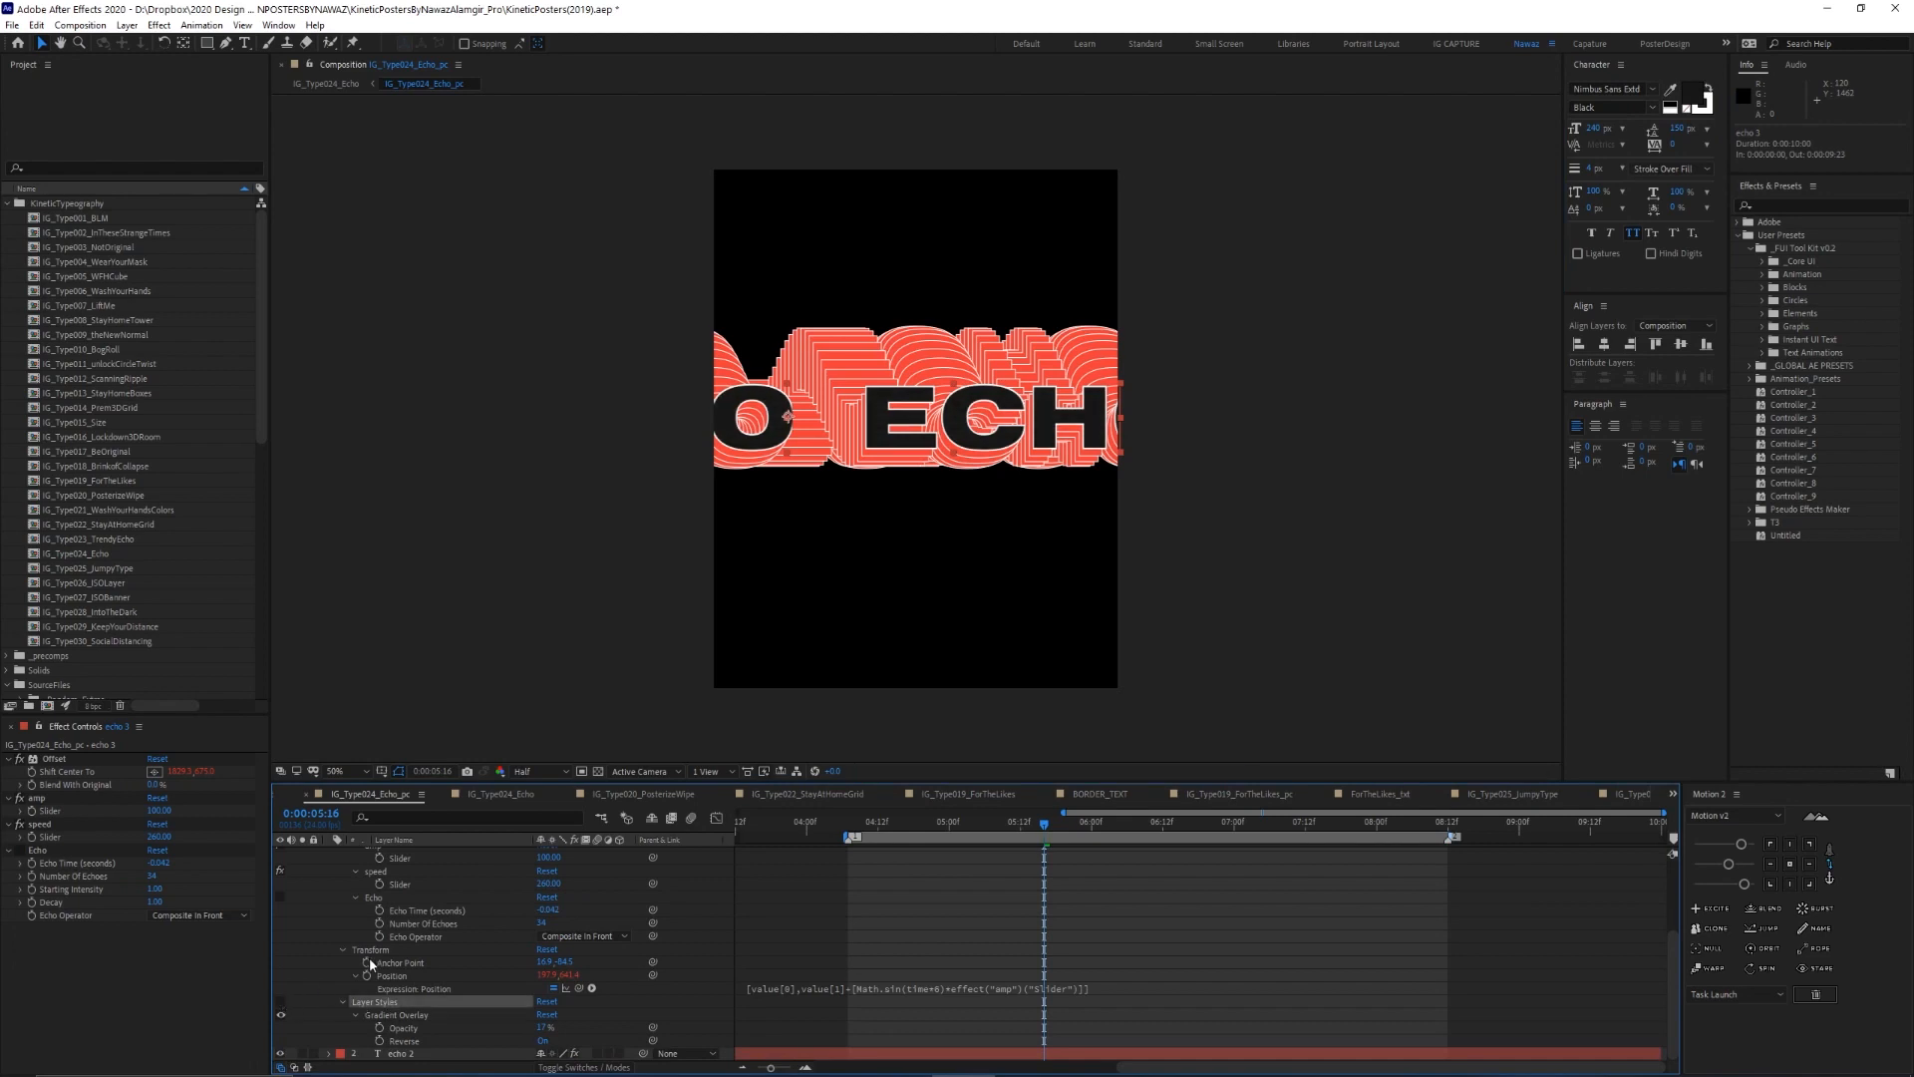
scroll(369, 957, "up", 5)
left_click(328, 854)
left_click_drag(901, 827, 1188, 833)
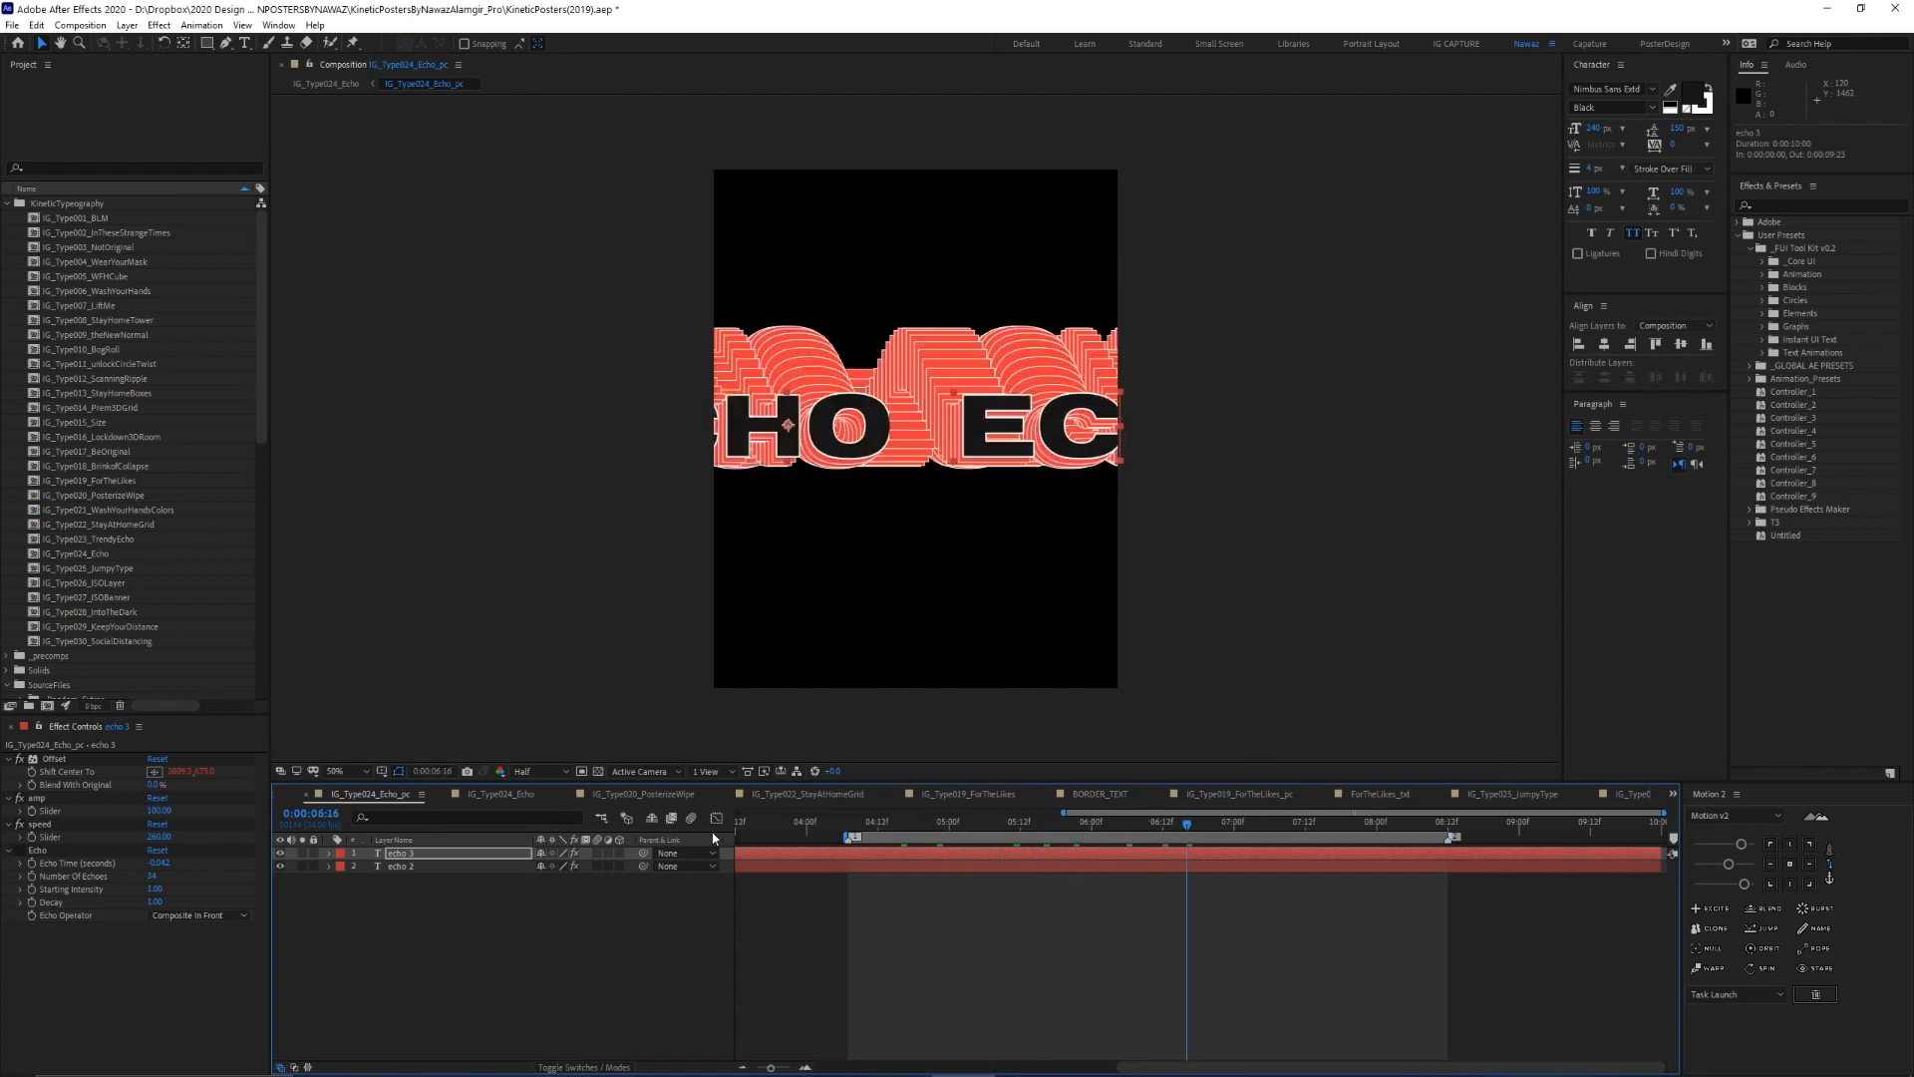
Set the echo 3 layer's text fill to white
left_click(454, 853)
left_click(1671, 97)
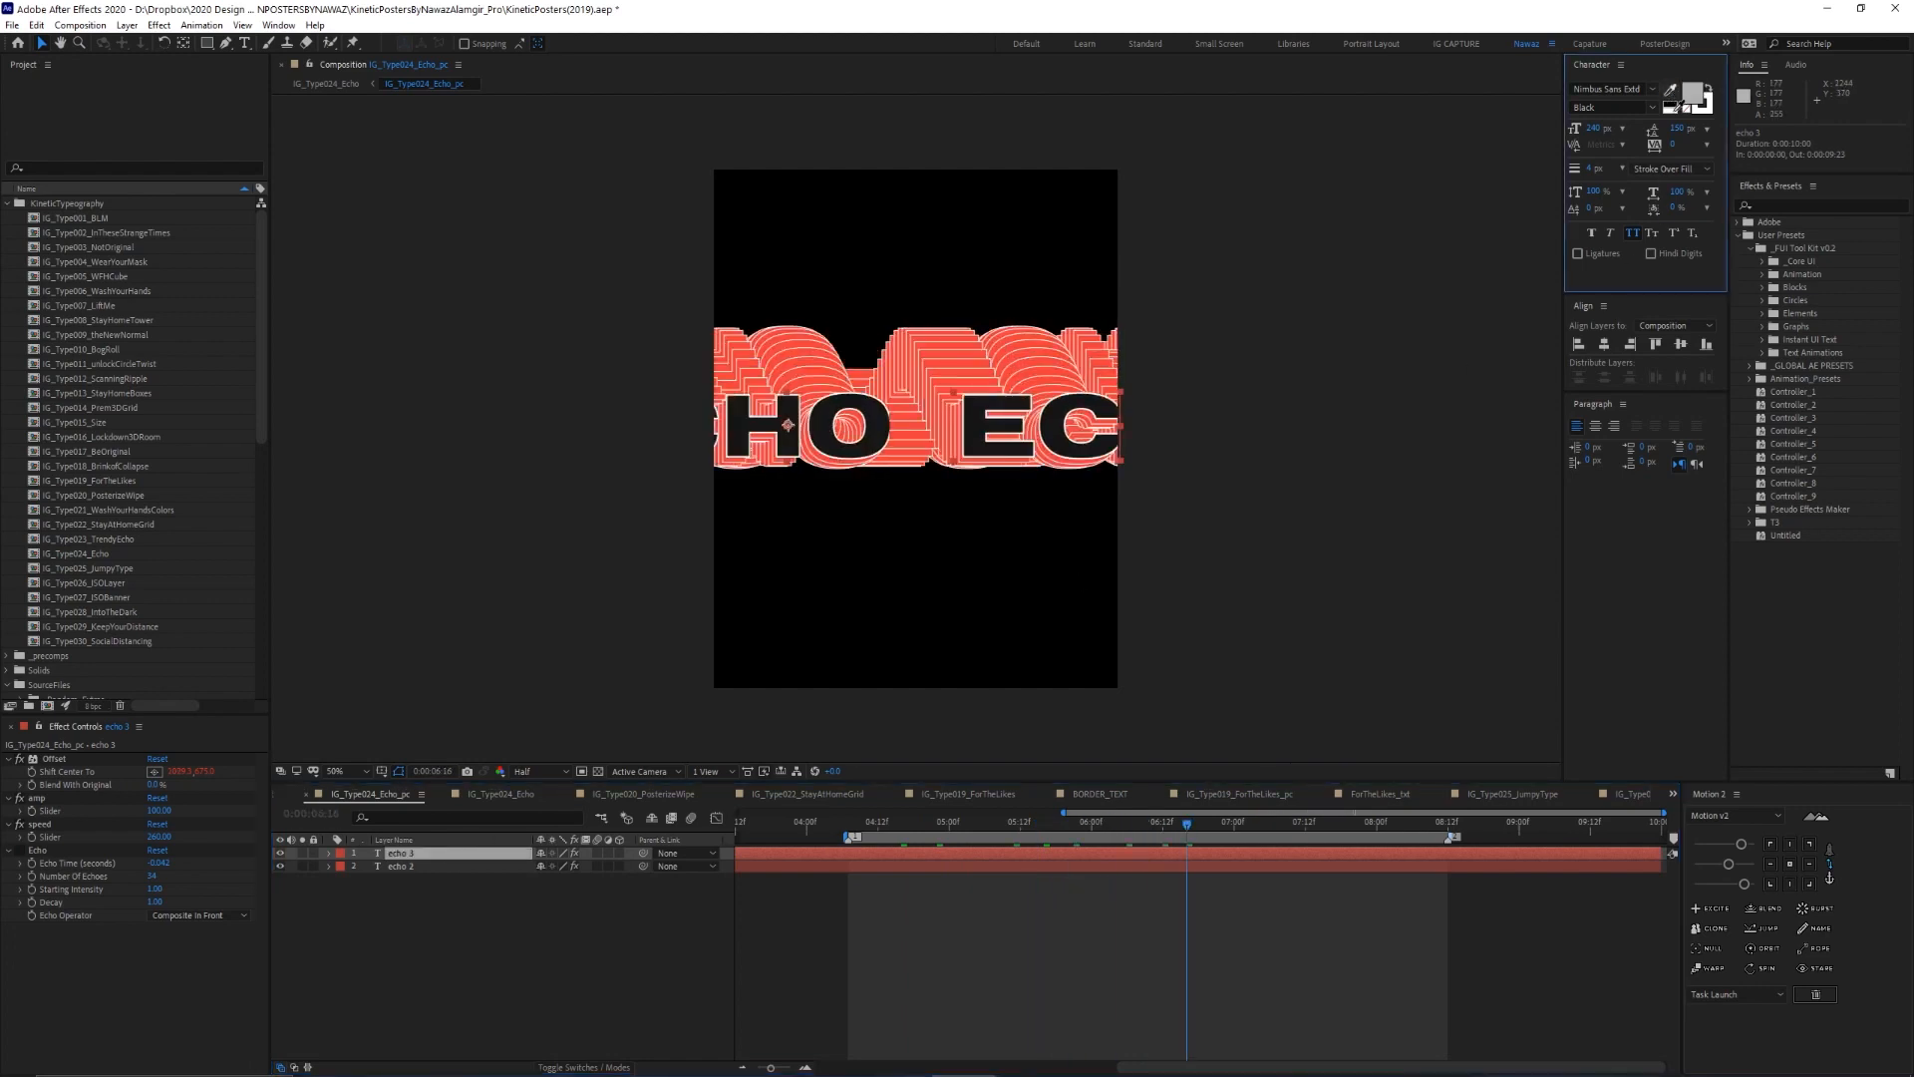
left_click(1675, 107)
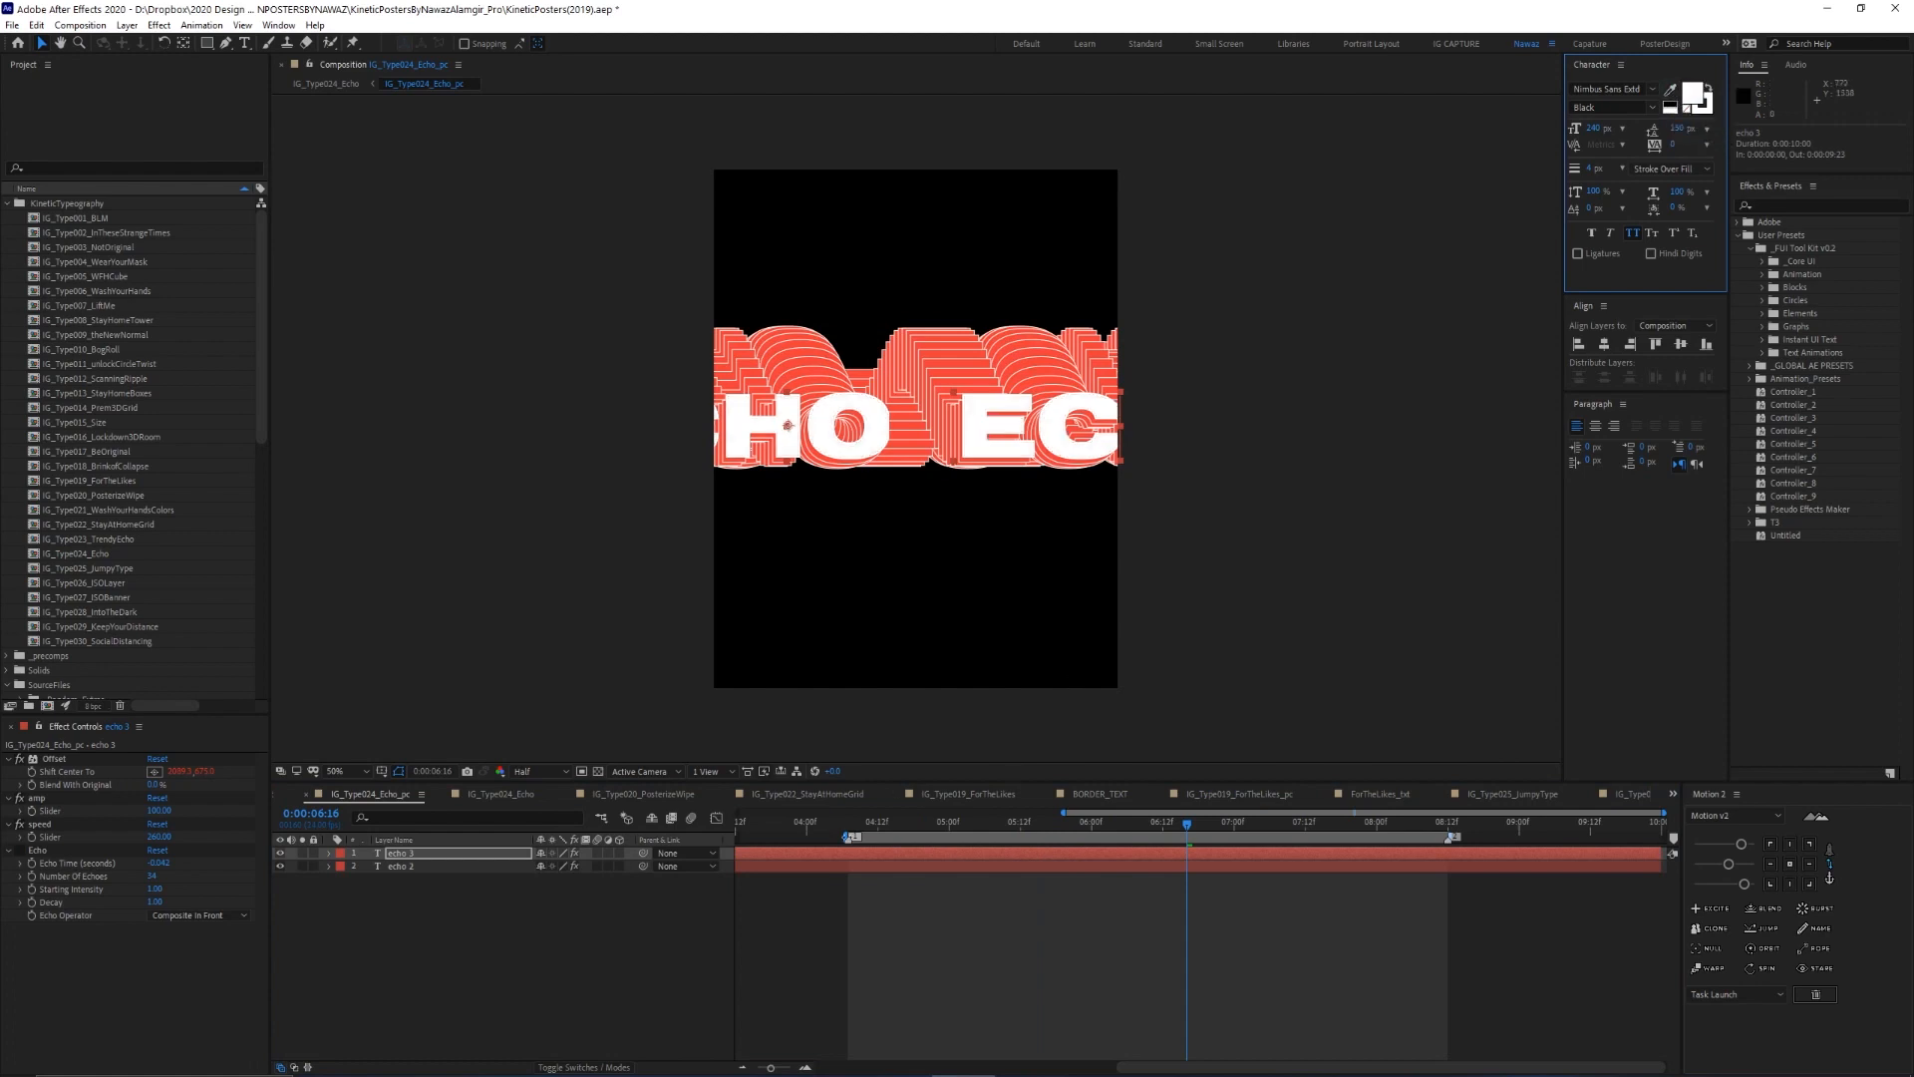
Change the echo 2 layer's text fill to black, sampled from the poster background, and scrub the animation to check the outlined trails
left_click_drag(861, 830, 1050, 830)
key("space")
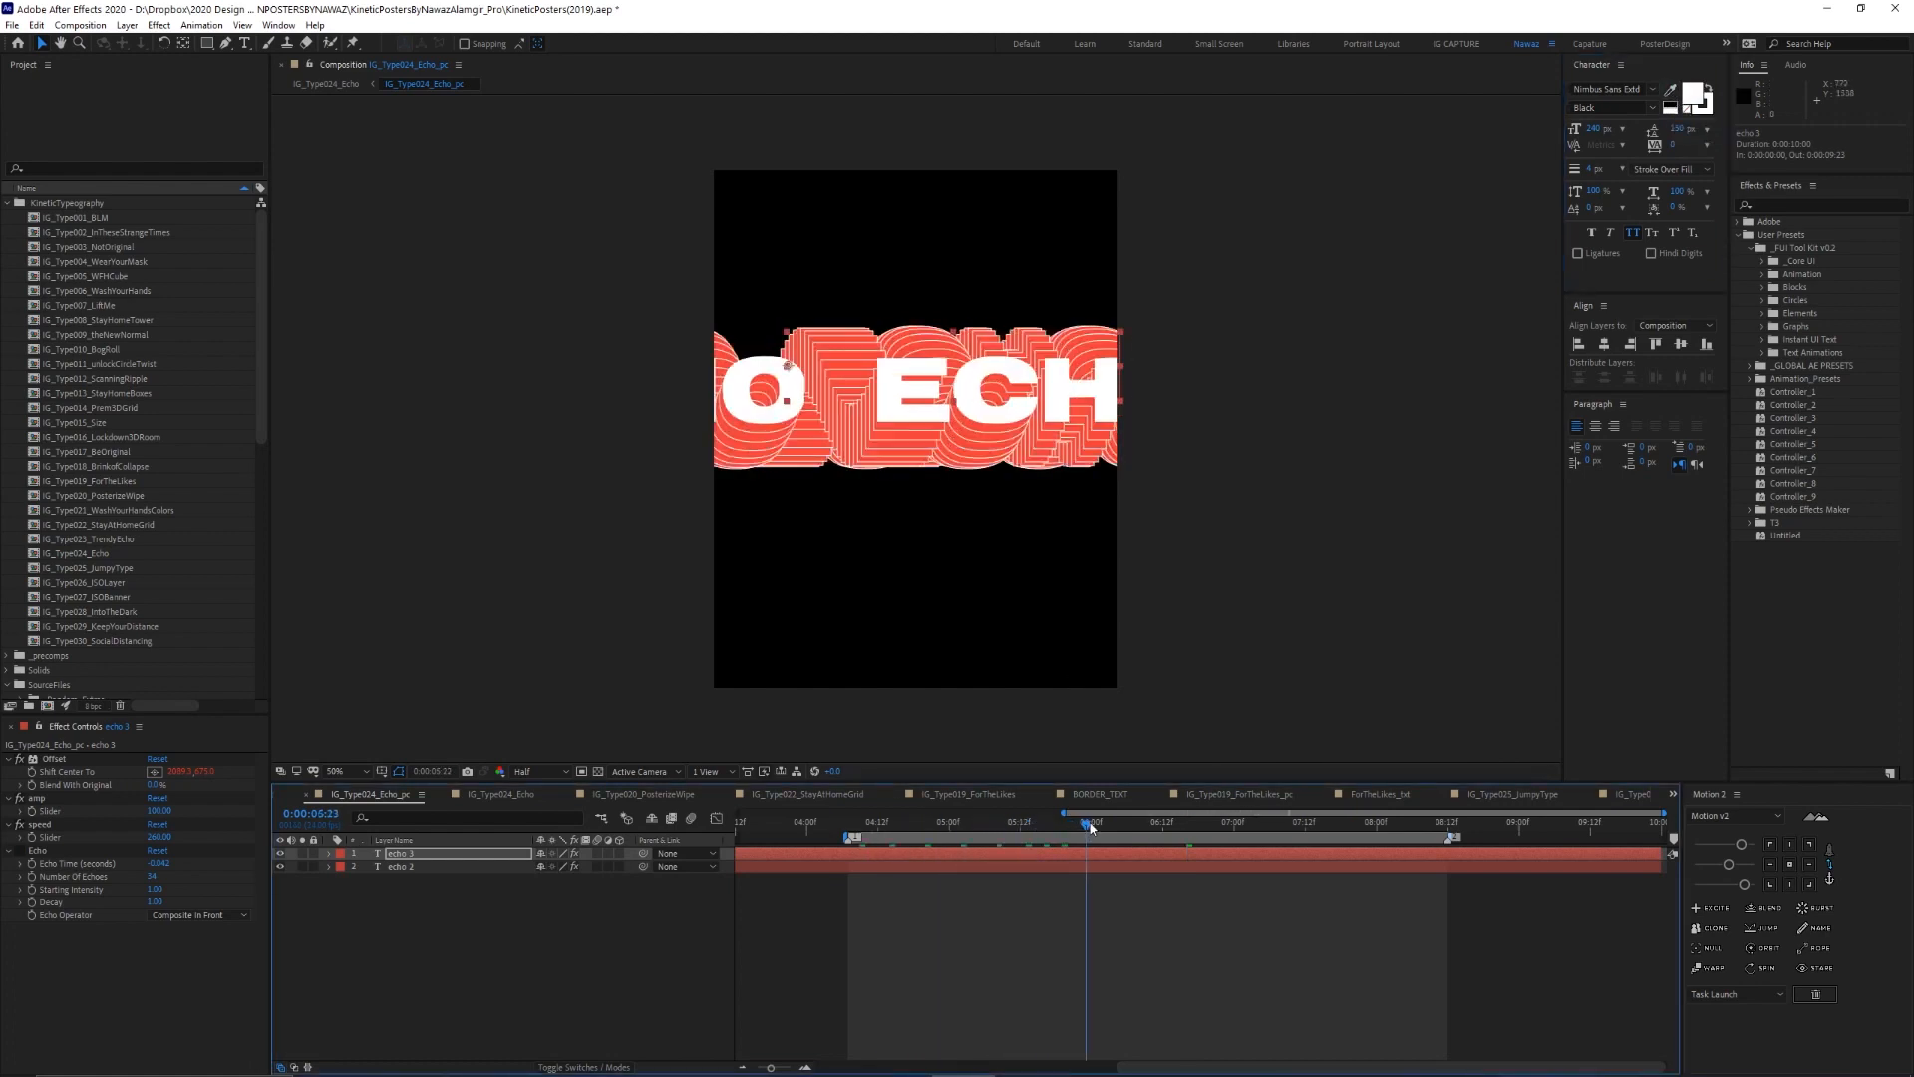
left_click(482, 869)
left_click(1681, 90)
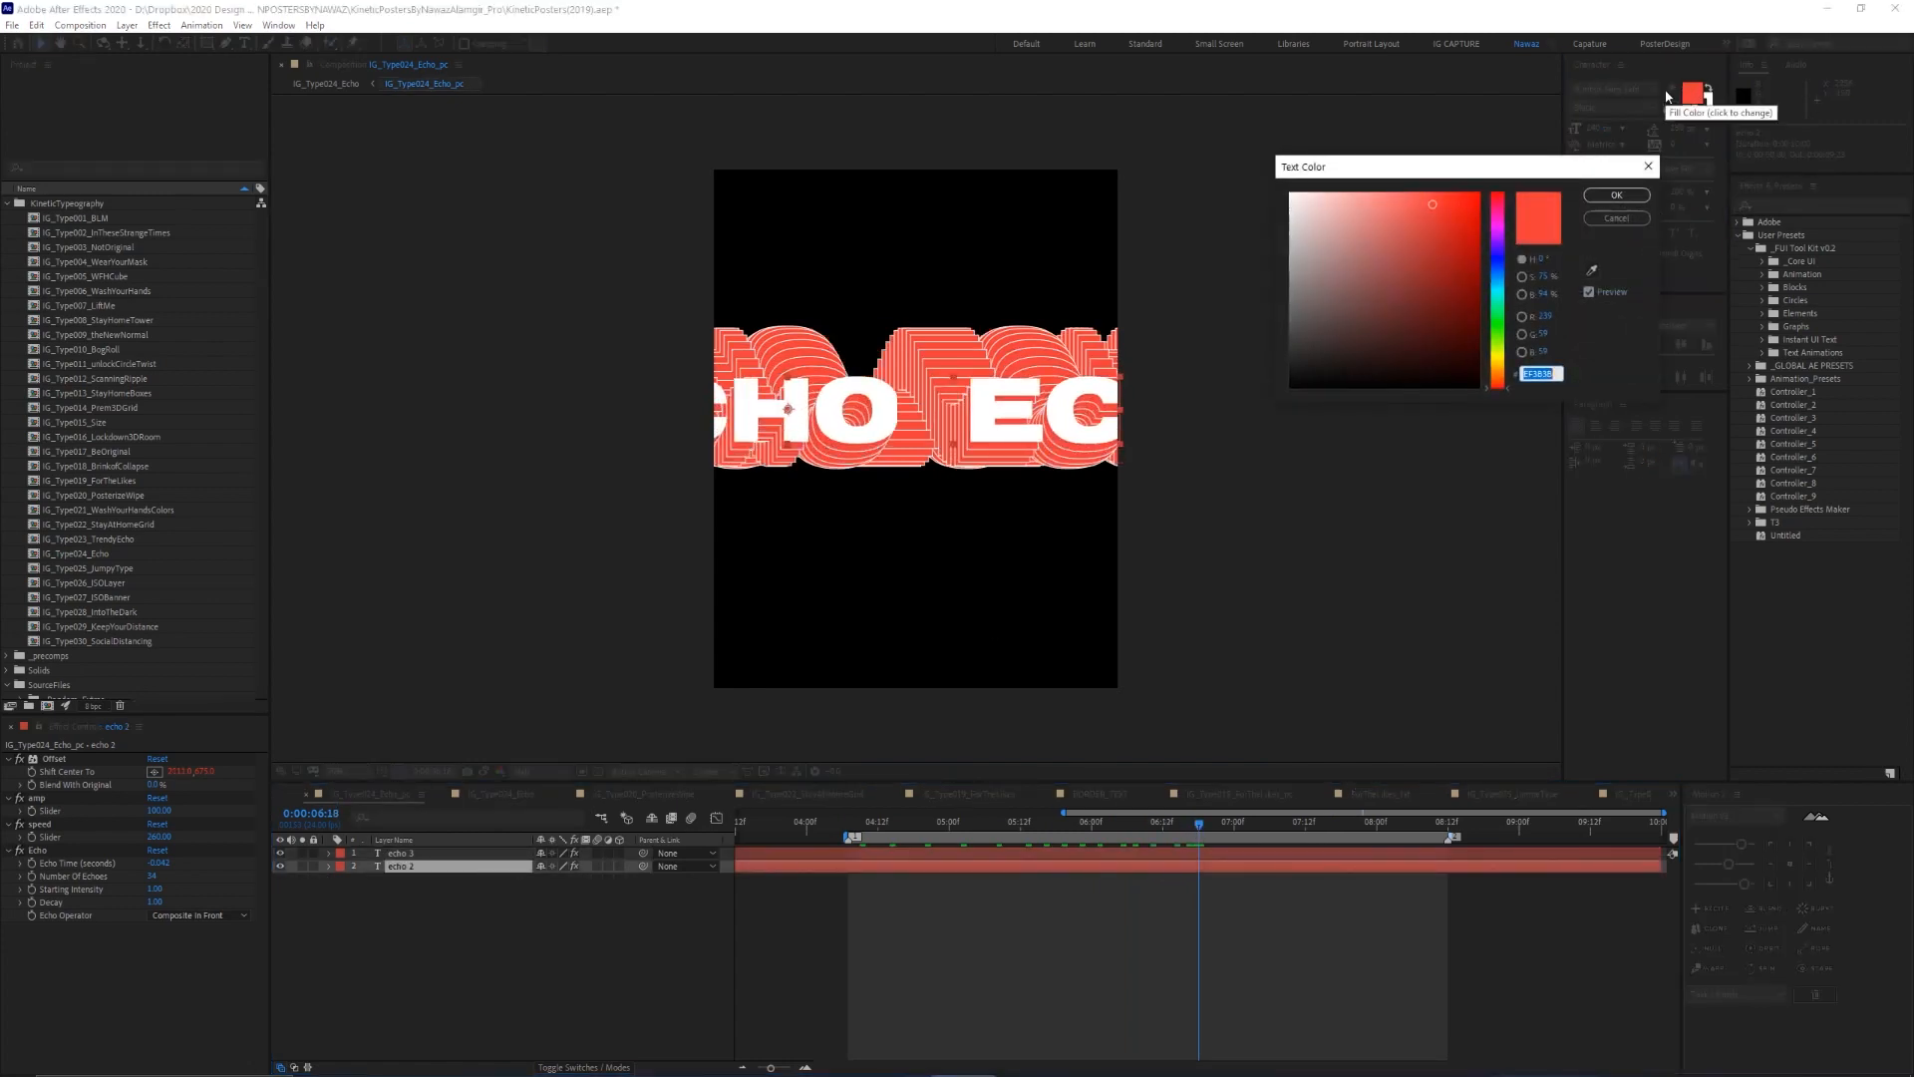
key("Escape")
left_click(1671, 90)
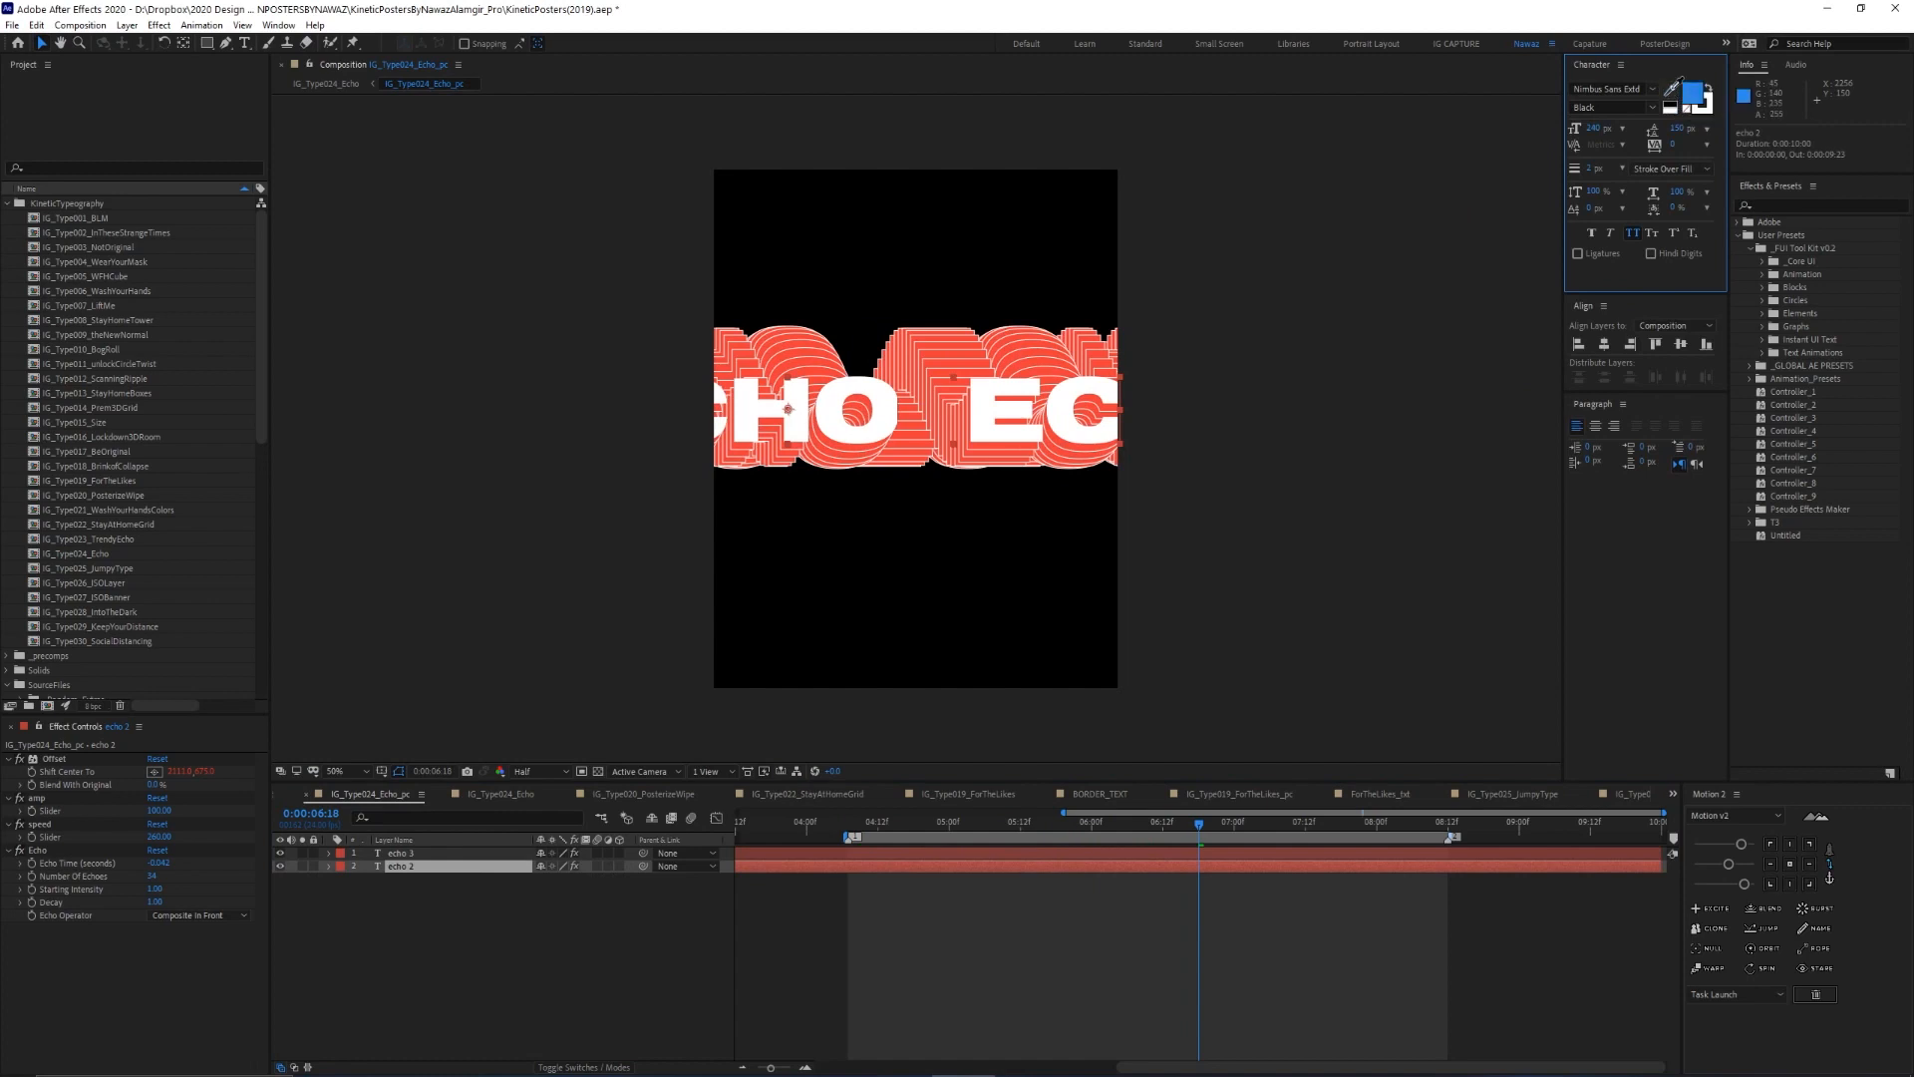
left_click(1022, 266)
left_click_drag(864, 827, 1395, 827)
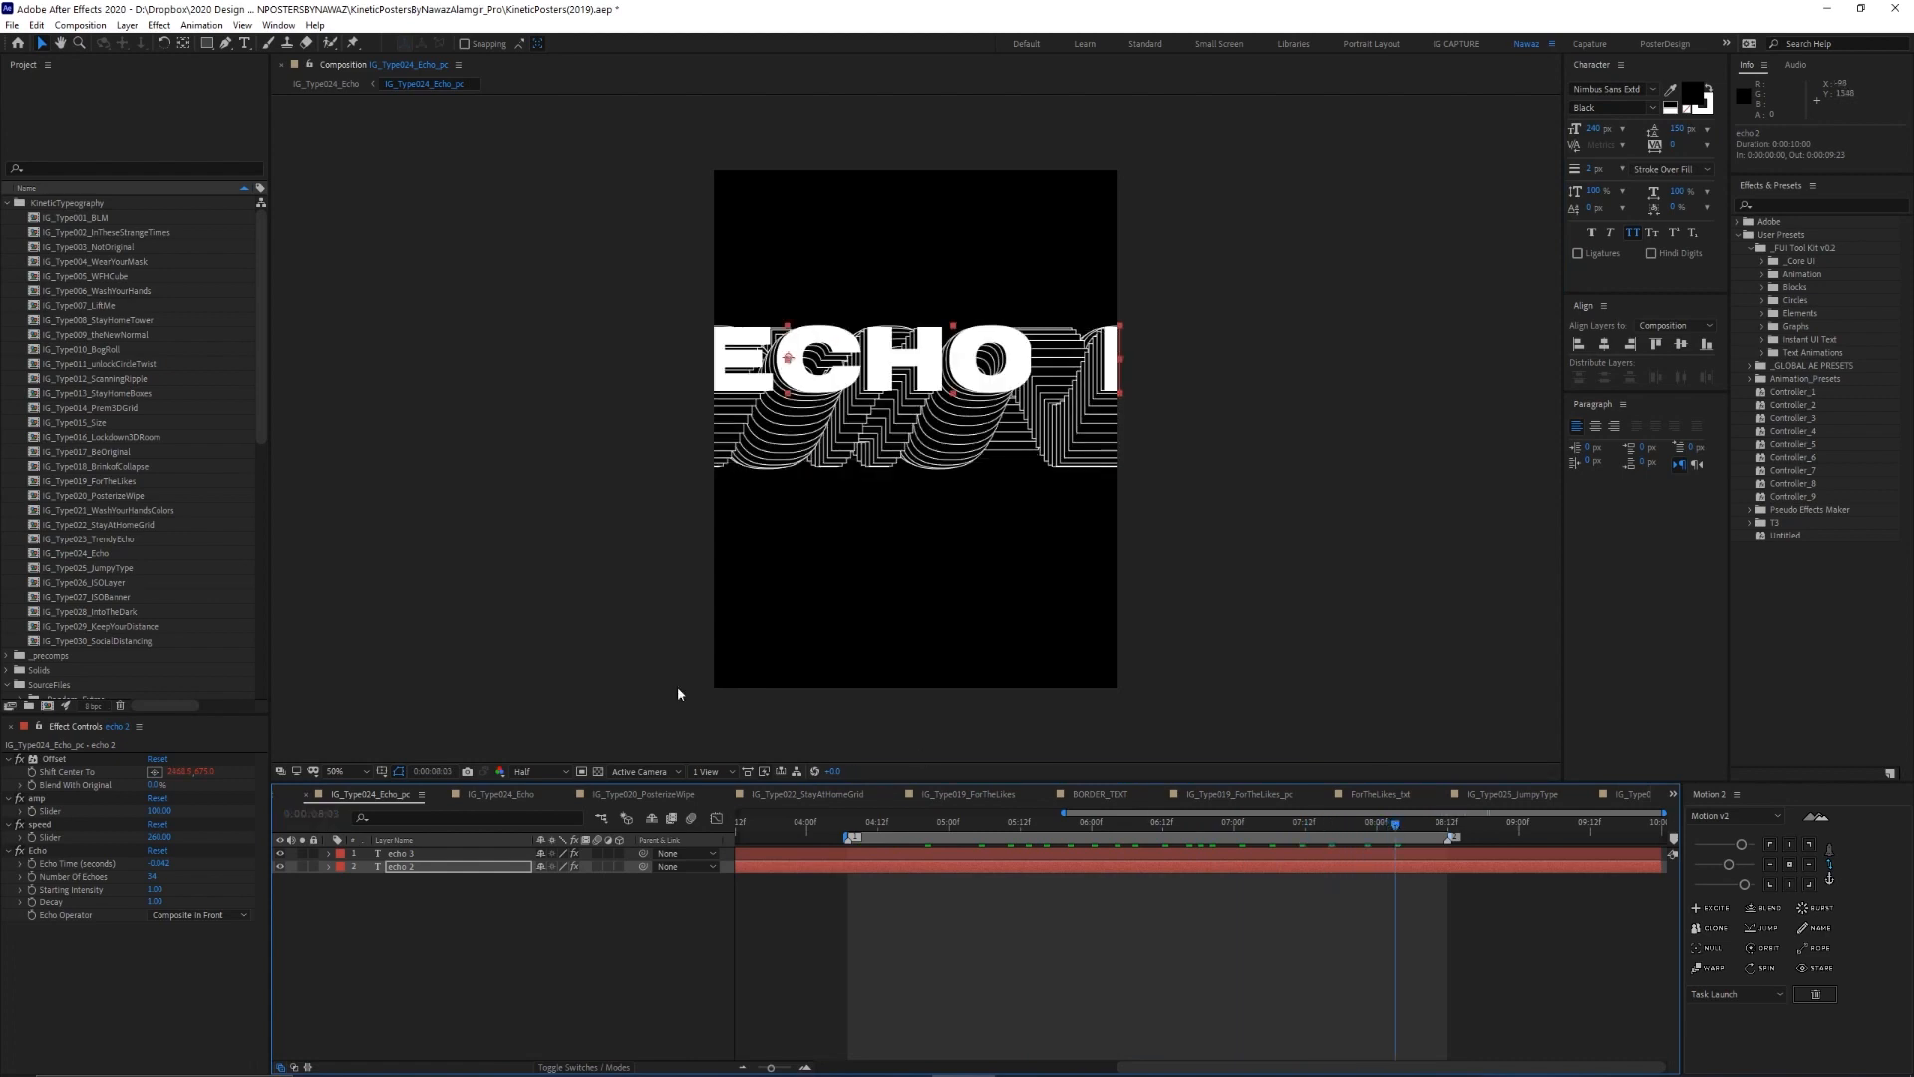
Open IG_Type025_JumpyType, collapse the EDIT TEXT HERE layer's properties in its precomp, and preview the animation
double_click(113, 572)
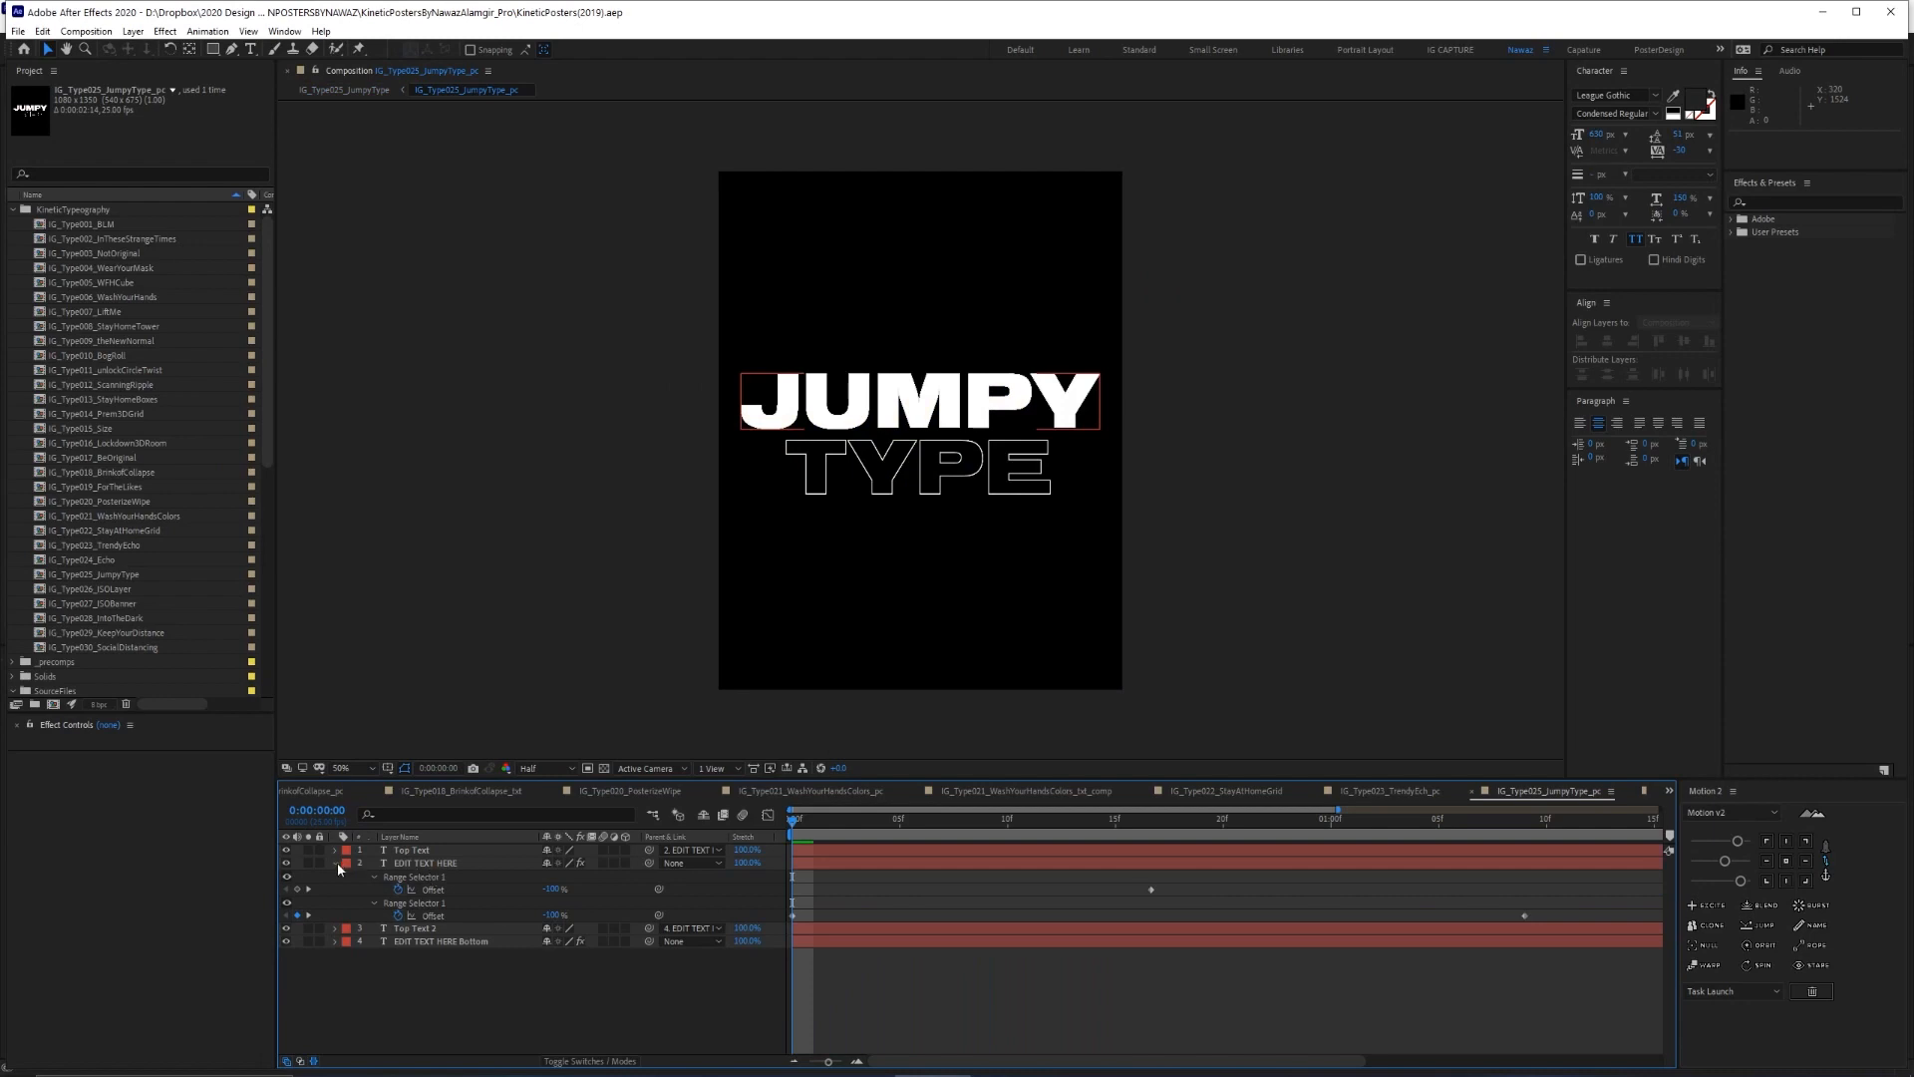
left_click(335, 863)
key("space")
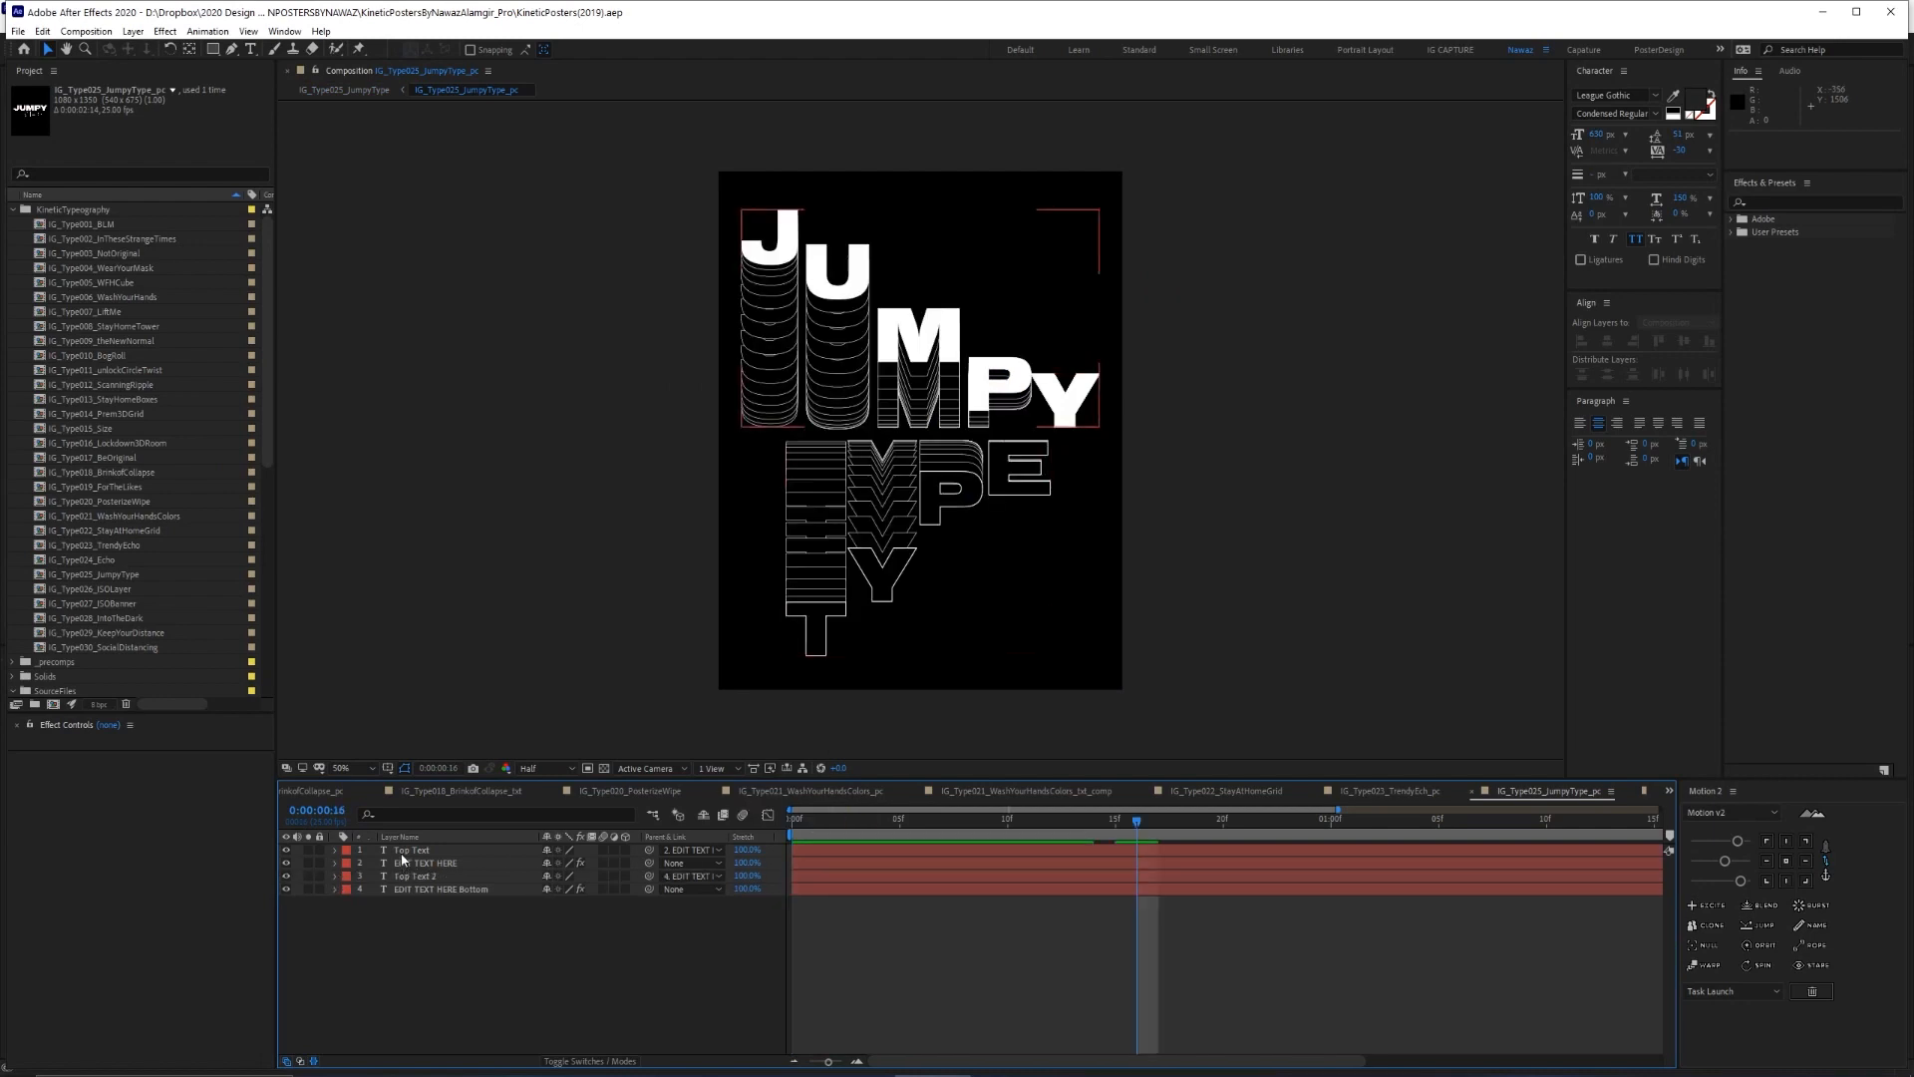
Inspect the Top Text and Top Text 2 layers over the animation and the Echo effects on EDIT TEXT HERE
left_click(409, 851)
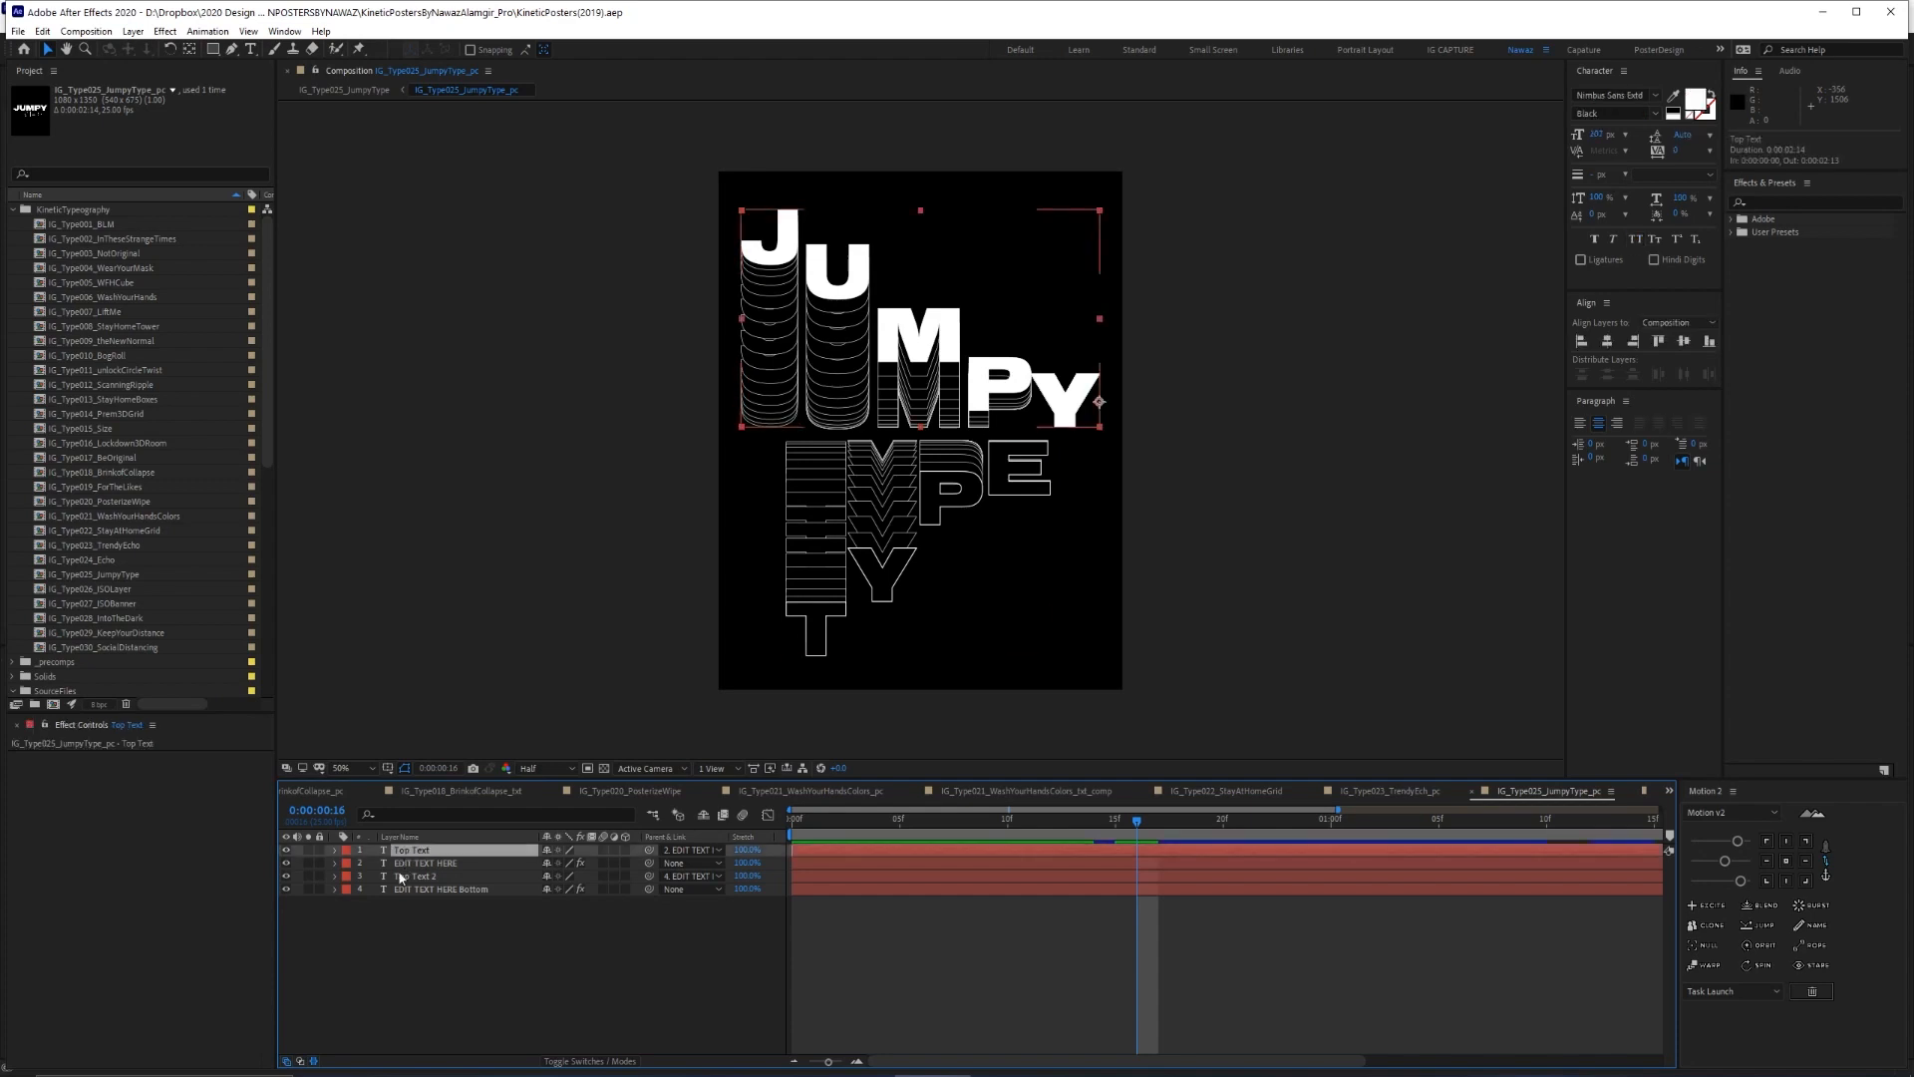
left_click(415, 877)
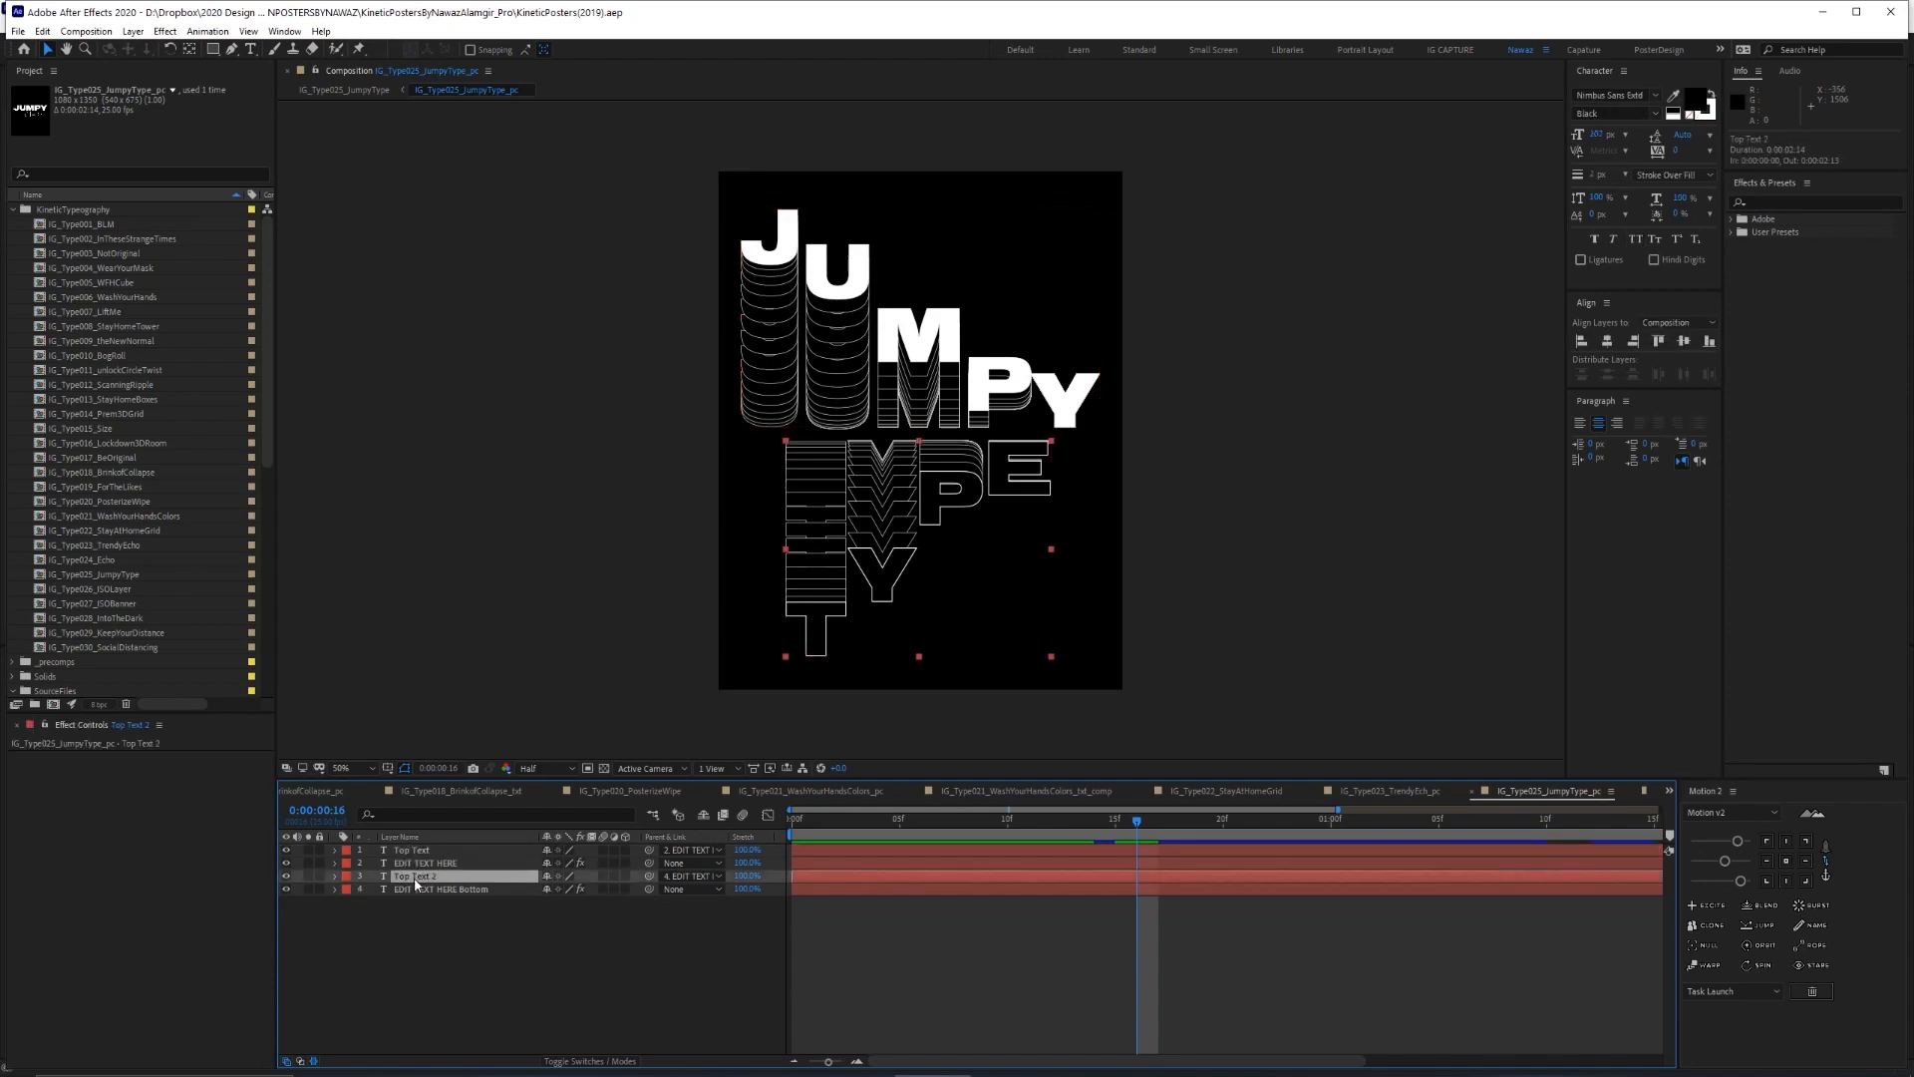
key("Home")
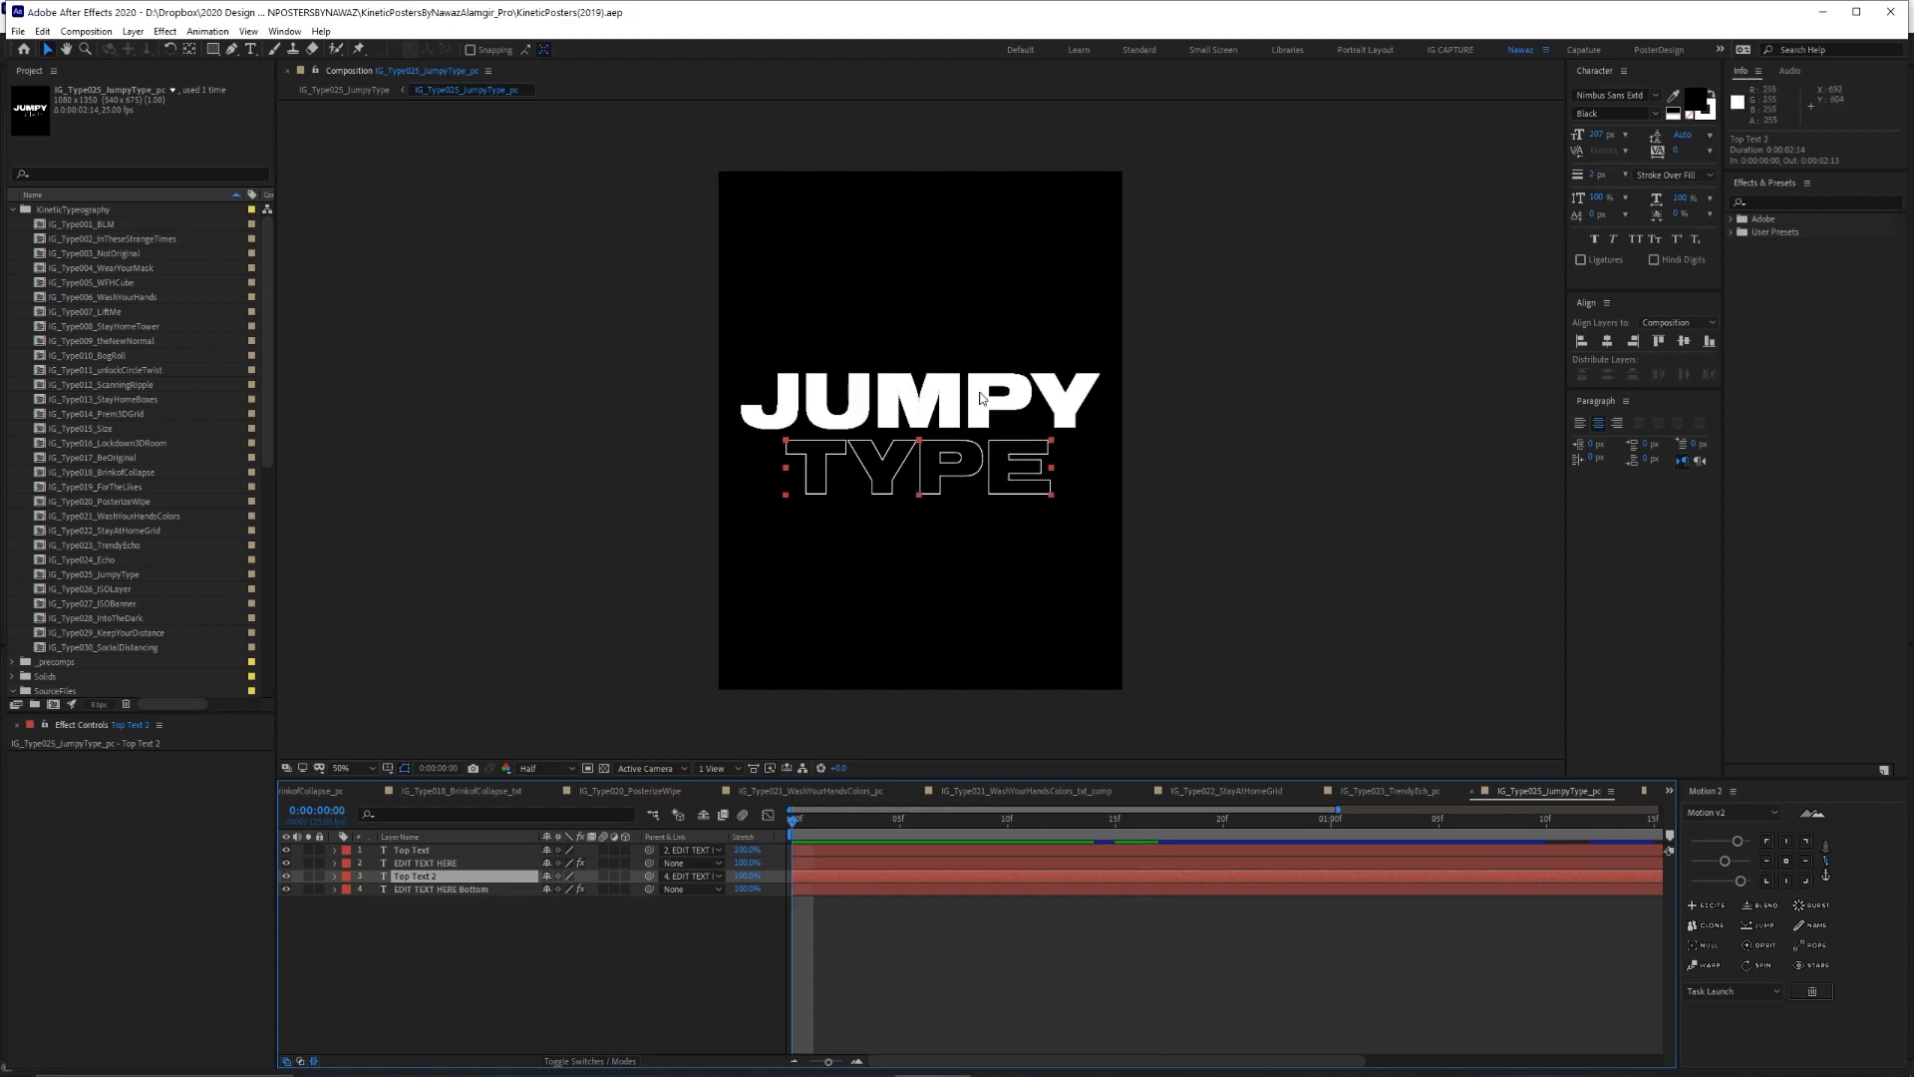
left_click(895, 404)
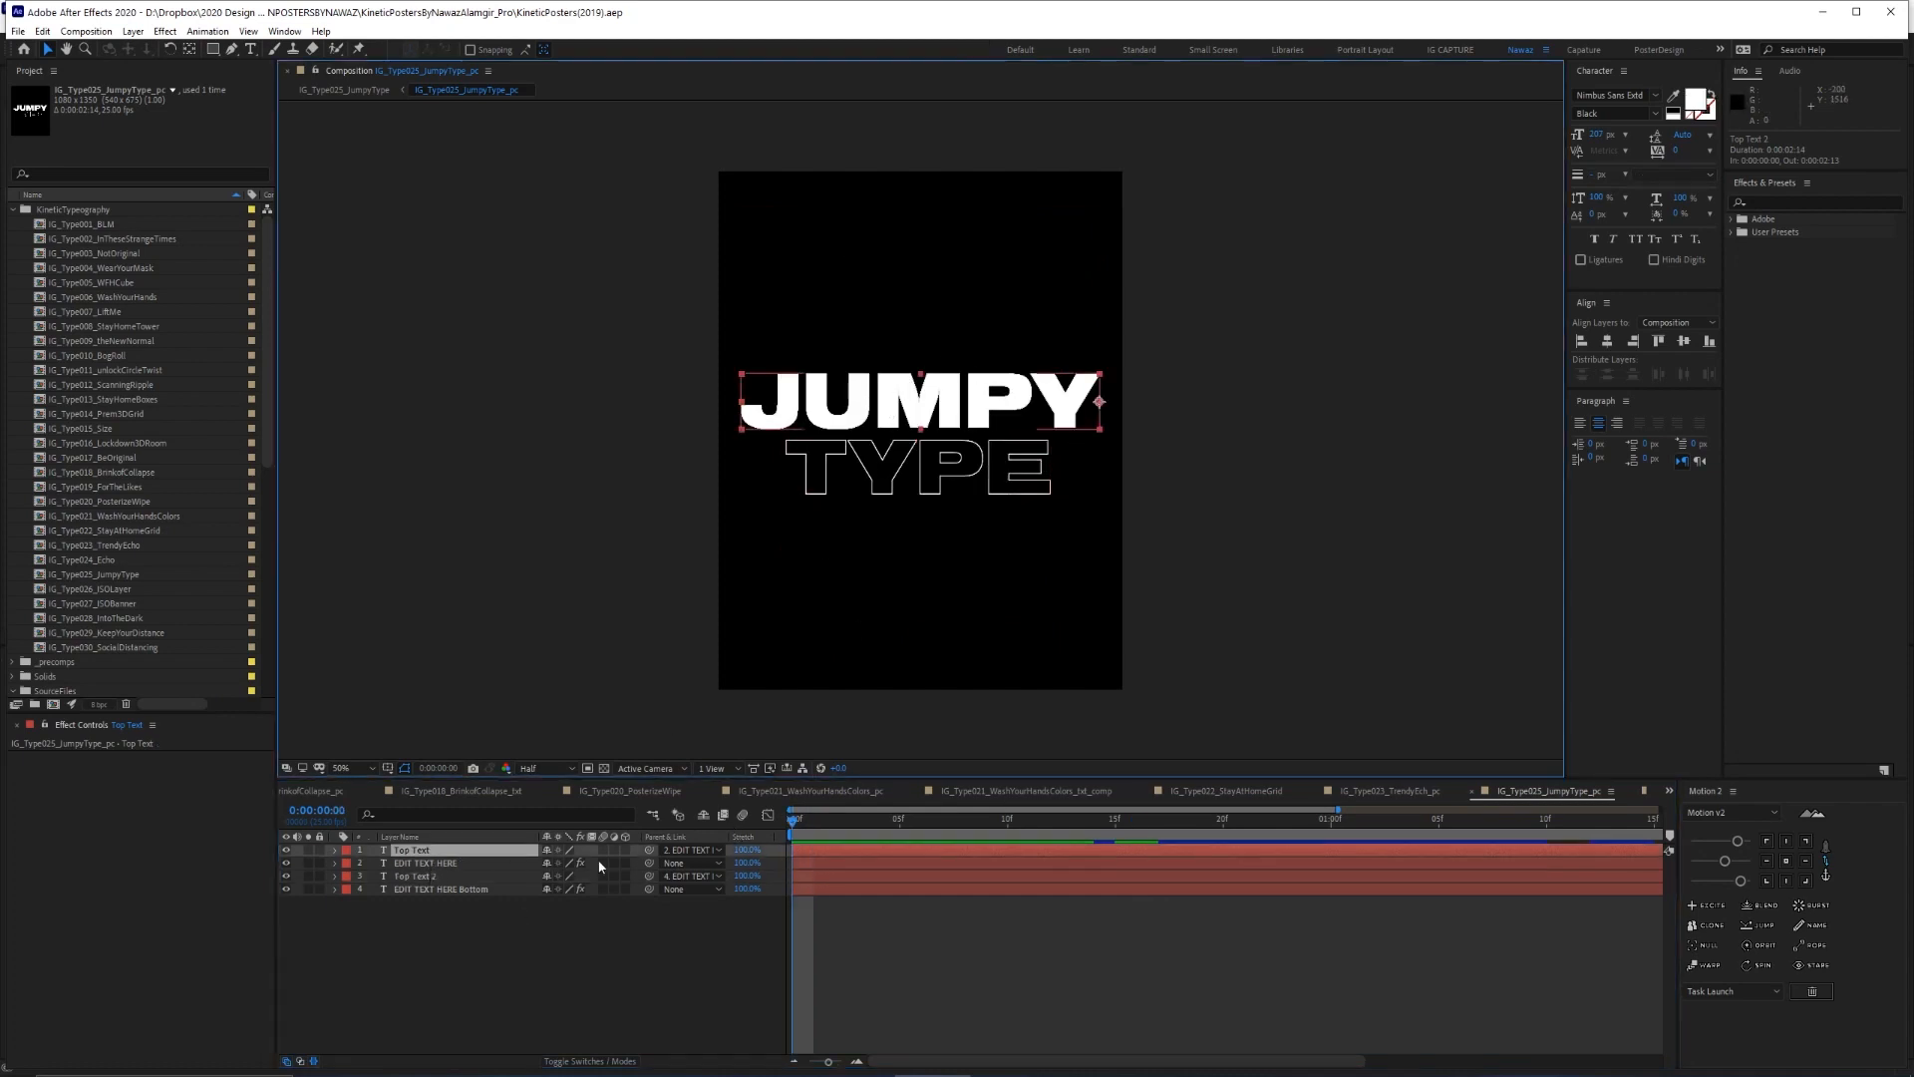
left_click_drag(815, 819, 1097, 820)
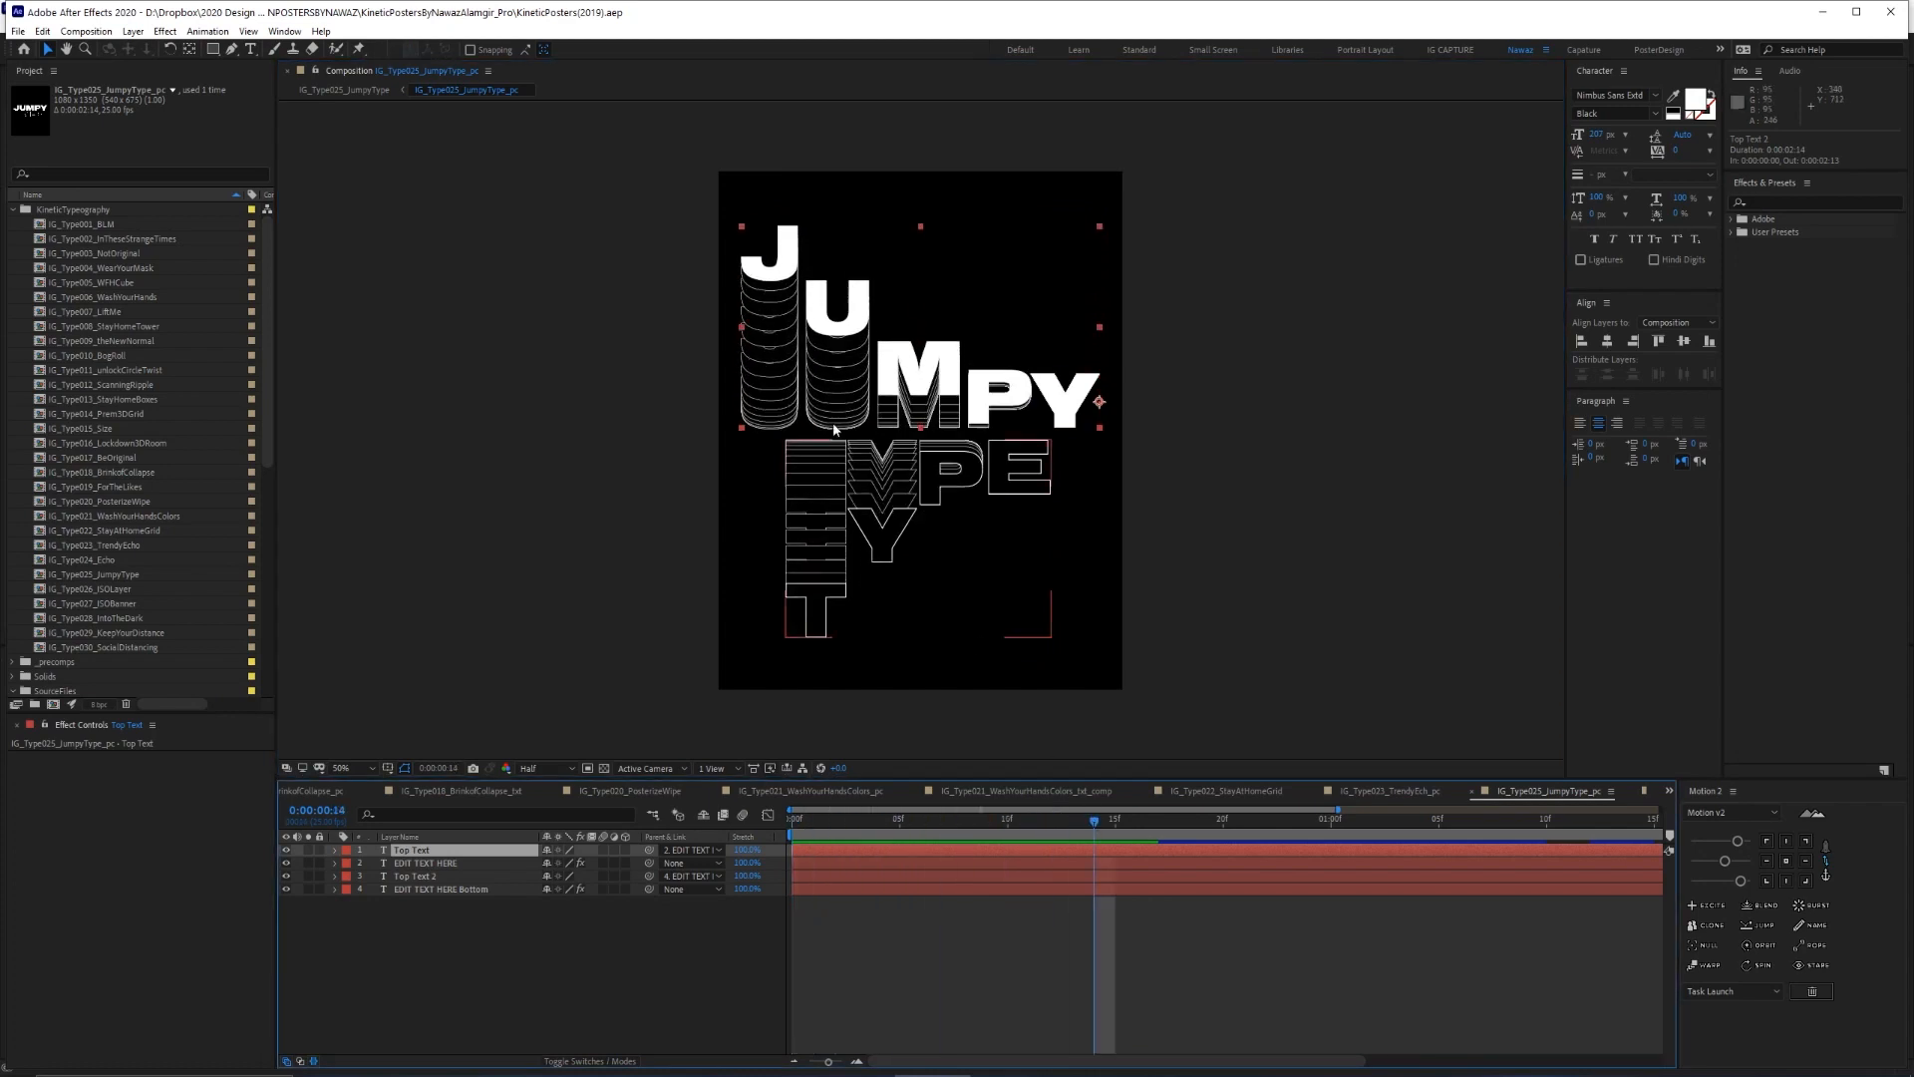
left_click(361, 863)
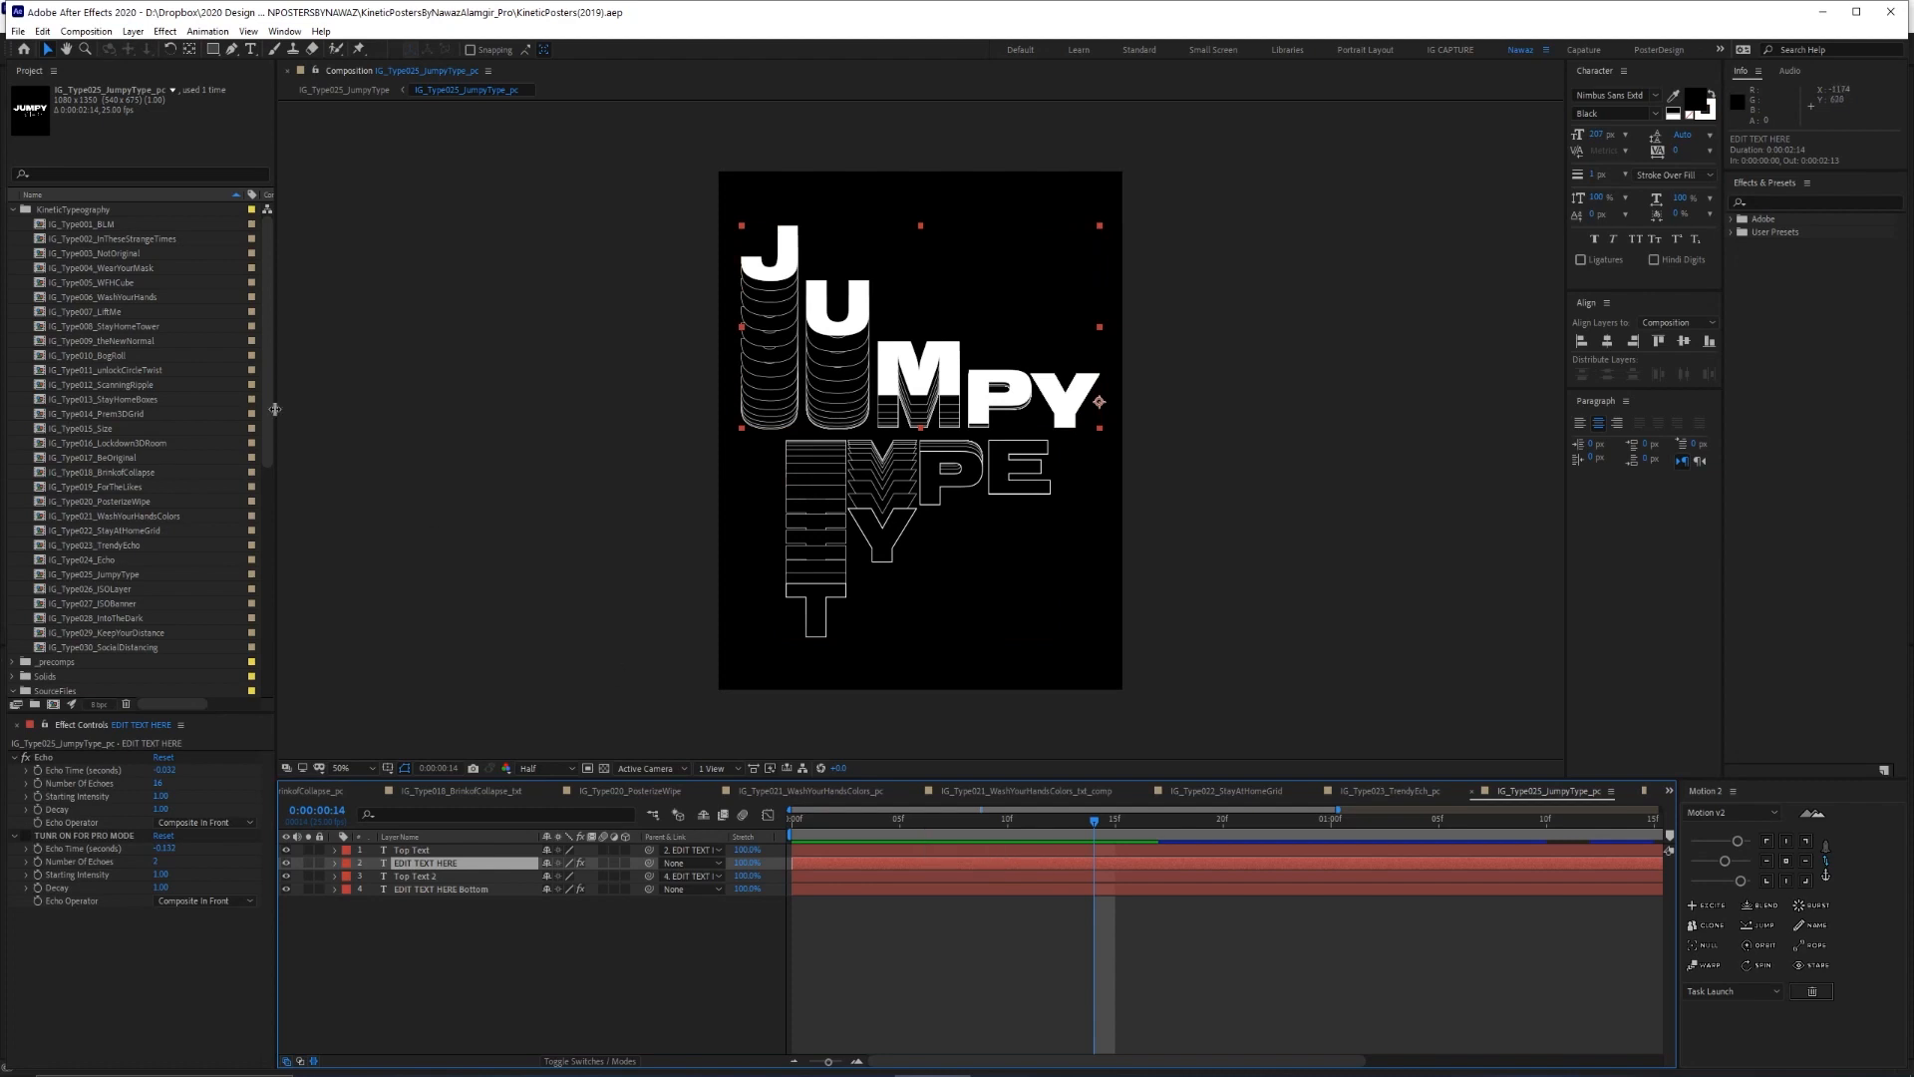
Open the IG_Type007_LiftMe composition and scrub through its stretched outline trails for comparison
double_click(96, 312)
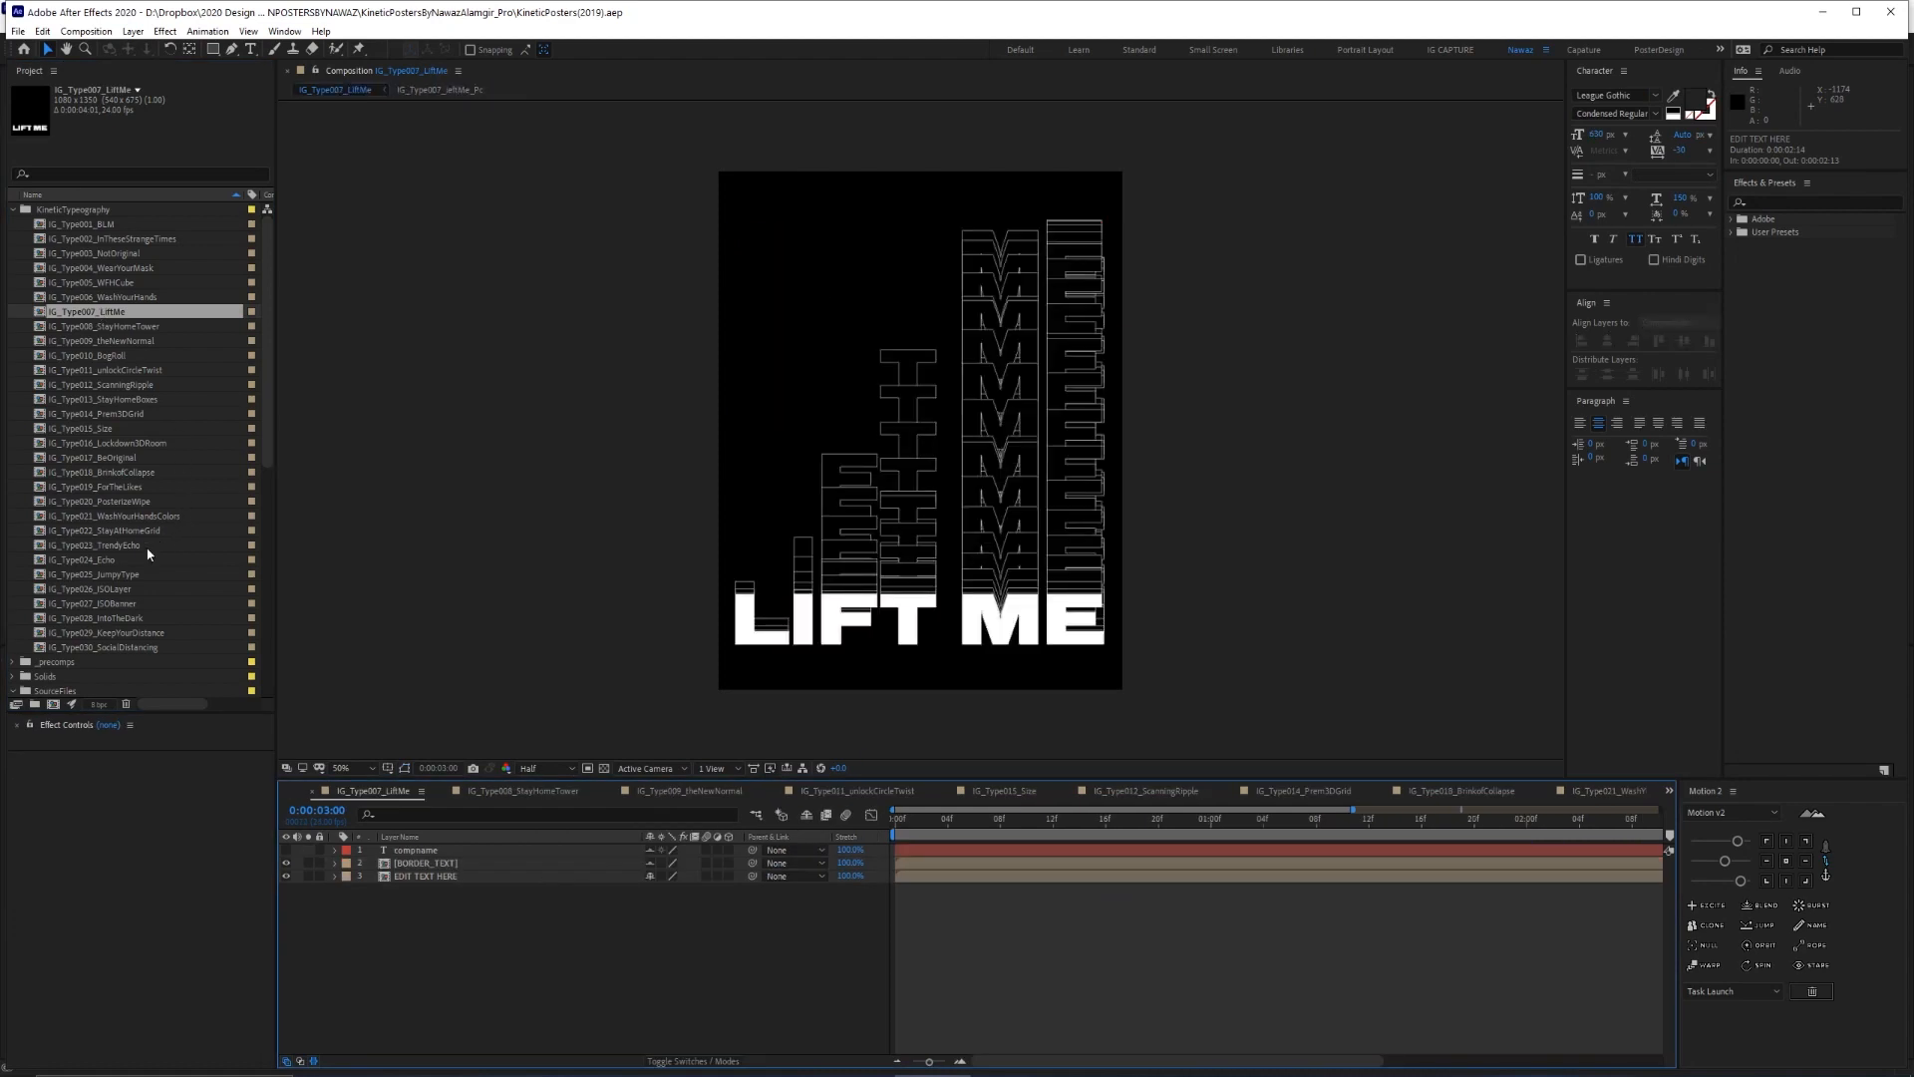
left_click_drag(906, 819, 1395, 822)
key("space")
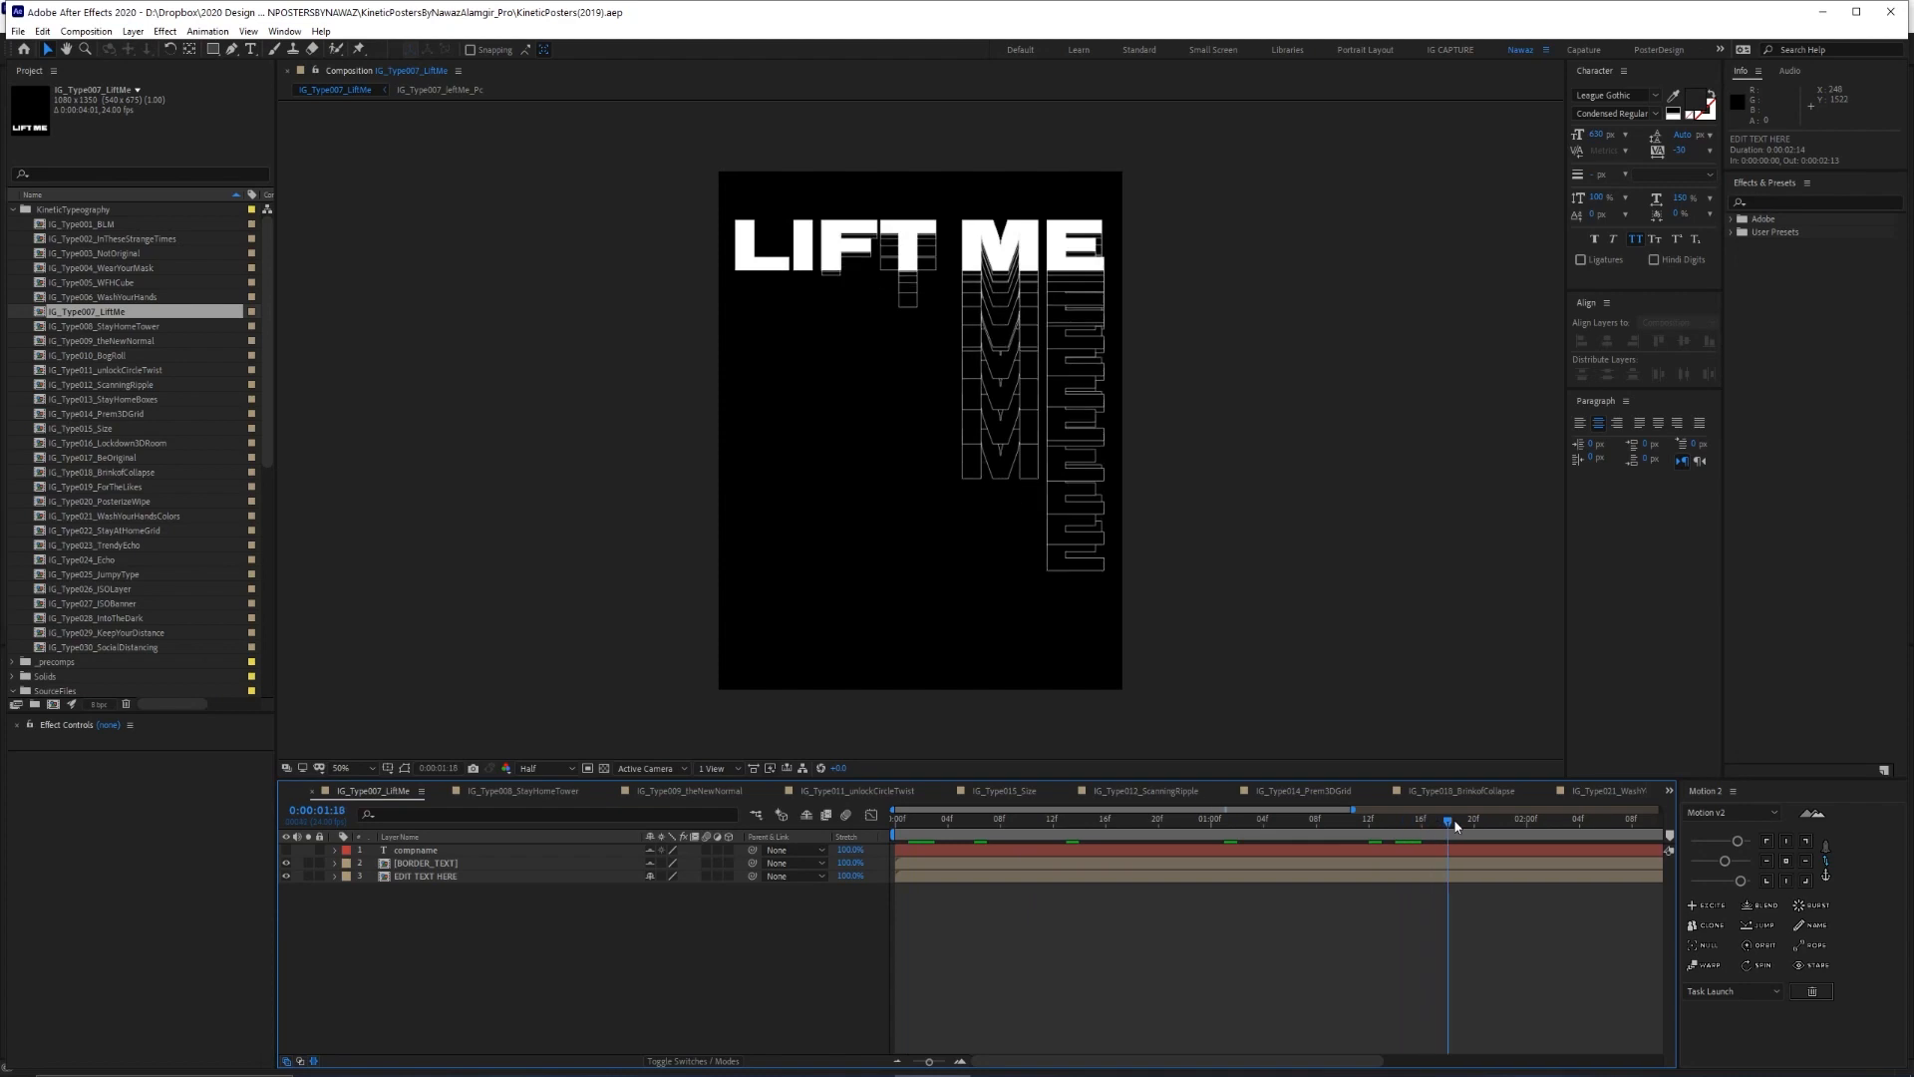
Reopen IG_Type025_JumpyType, scrub its coloured animation, and enter the EDIT TEXT HERE precomp
double_click(121, 575)
left_click_drag(994, 823, 1047, 819)
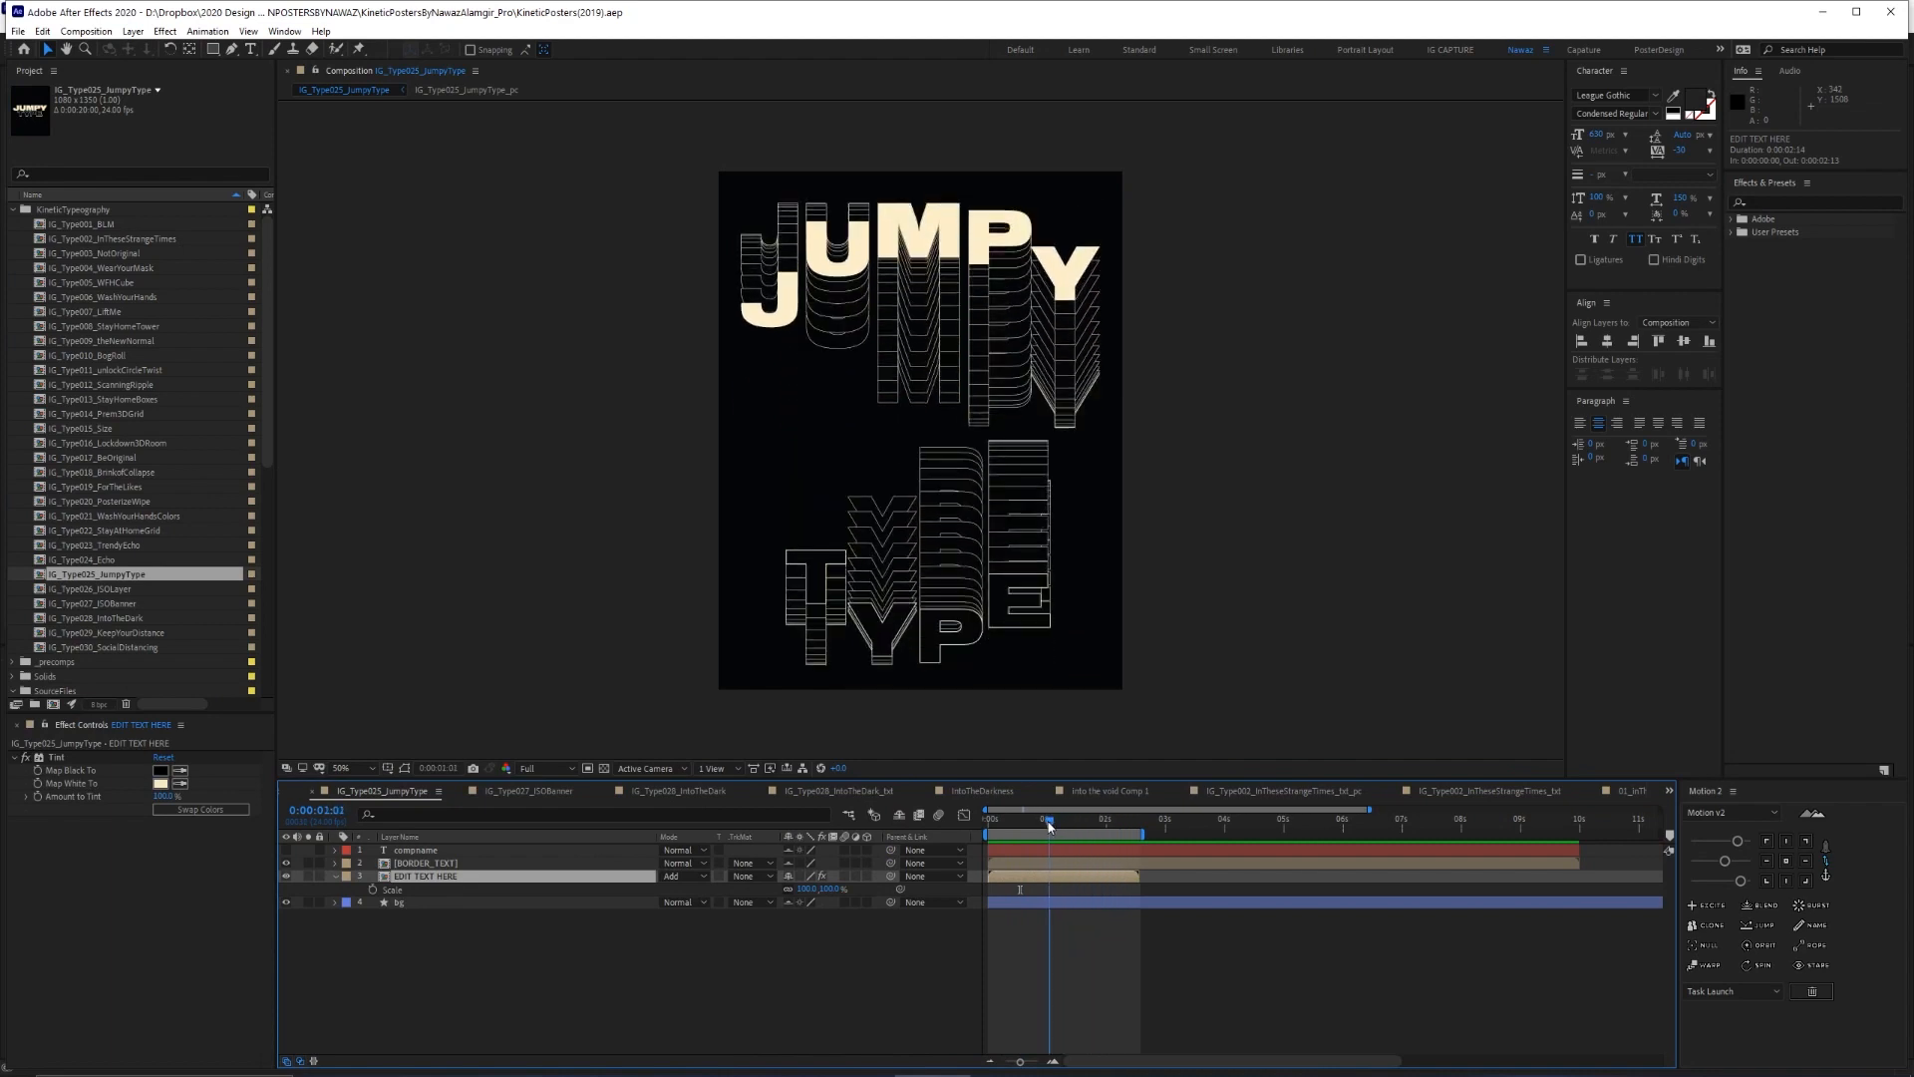
double_click(421, 876)
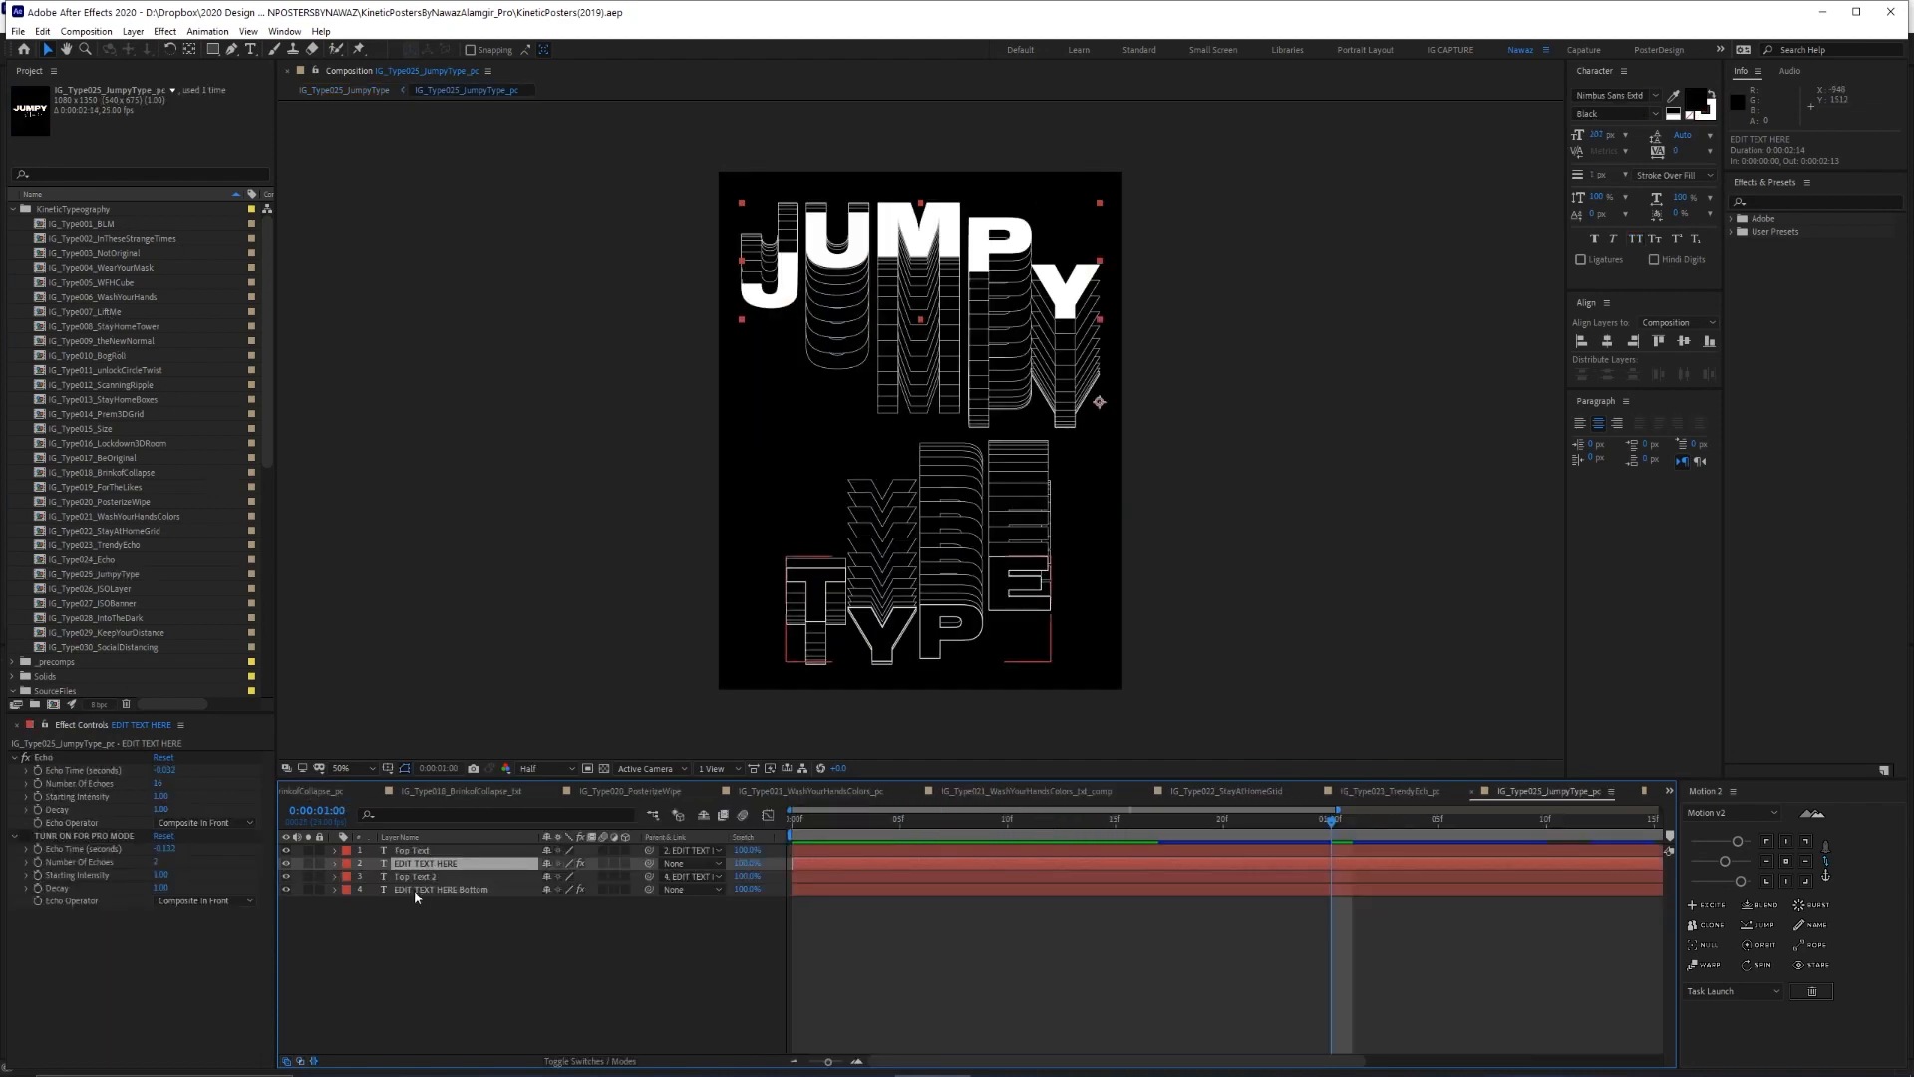
Reveal EDIT TEXT HERE's keyframes and shift the upper Range Selector's Offset keyframes to start at the lower selector's last keyframe
key("u")
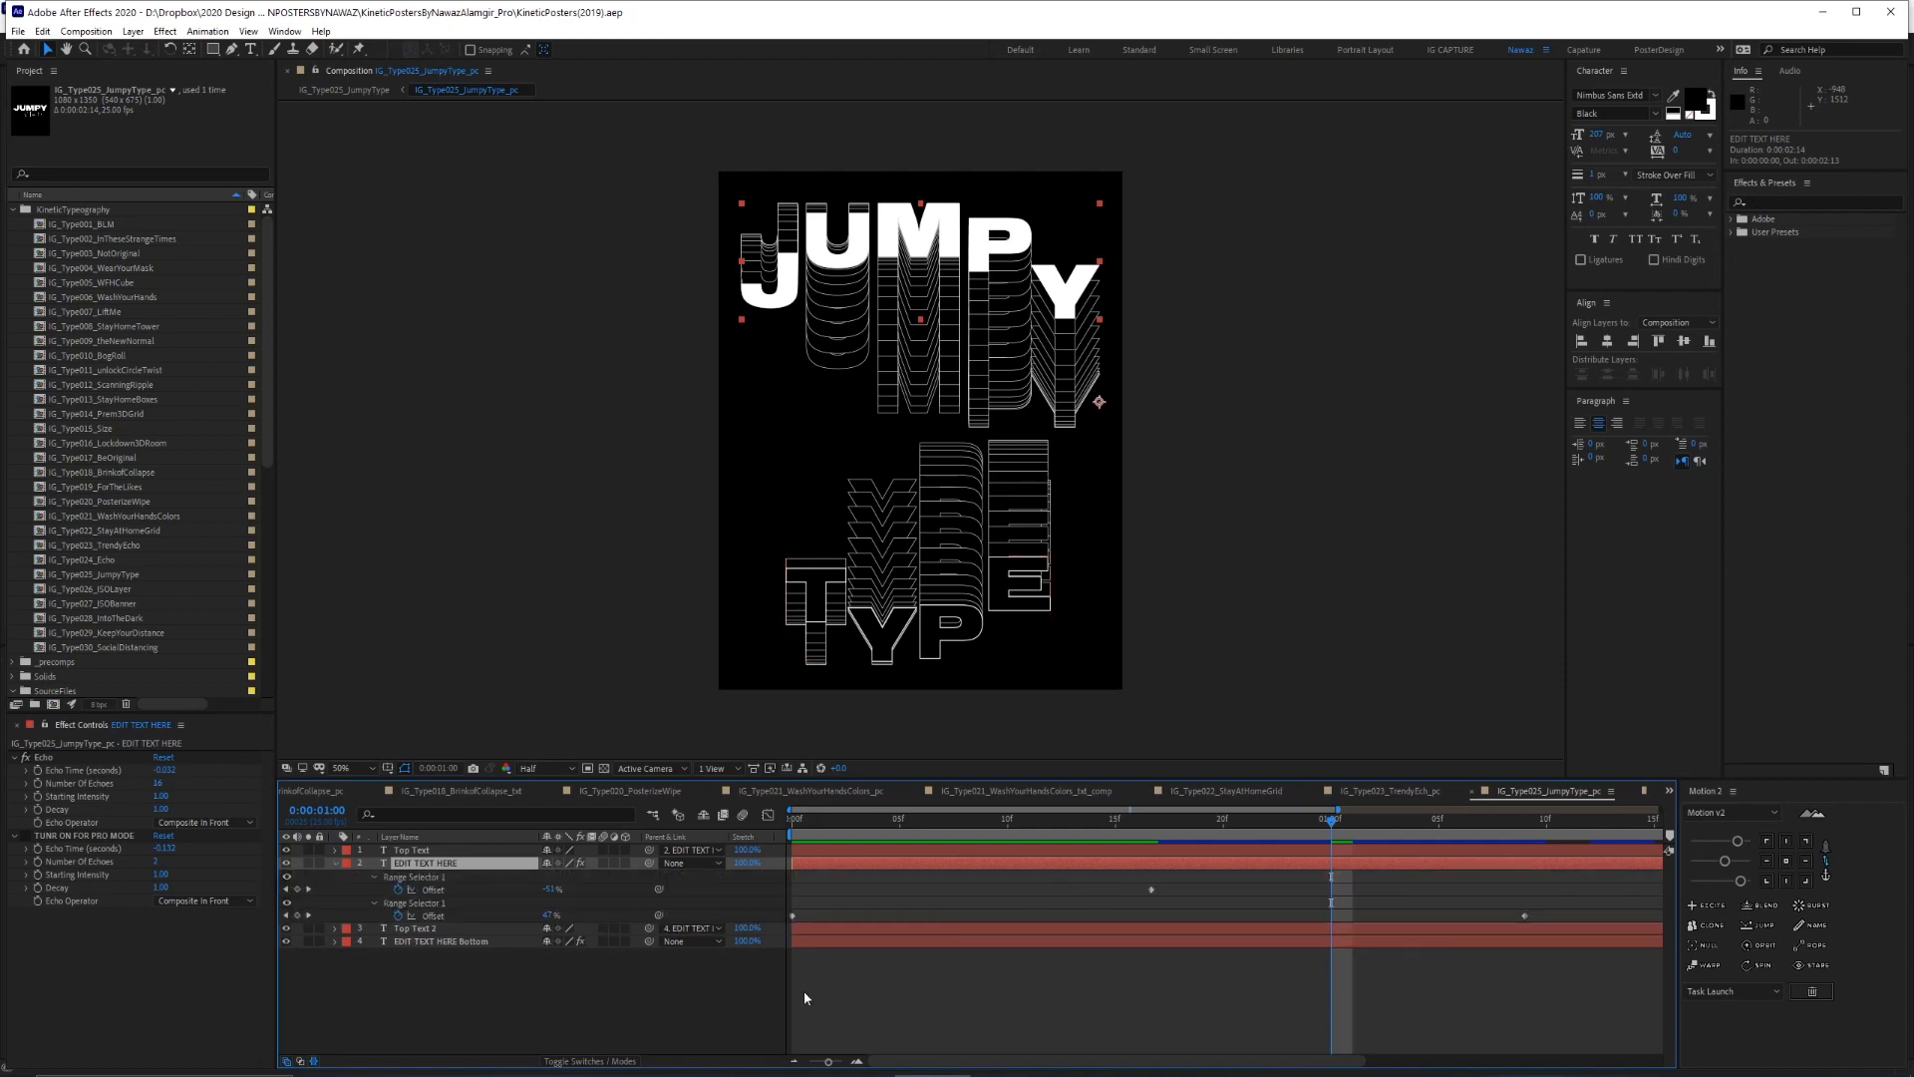
left_click_drag(825, 1065, 807, 1062)
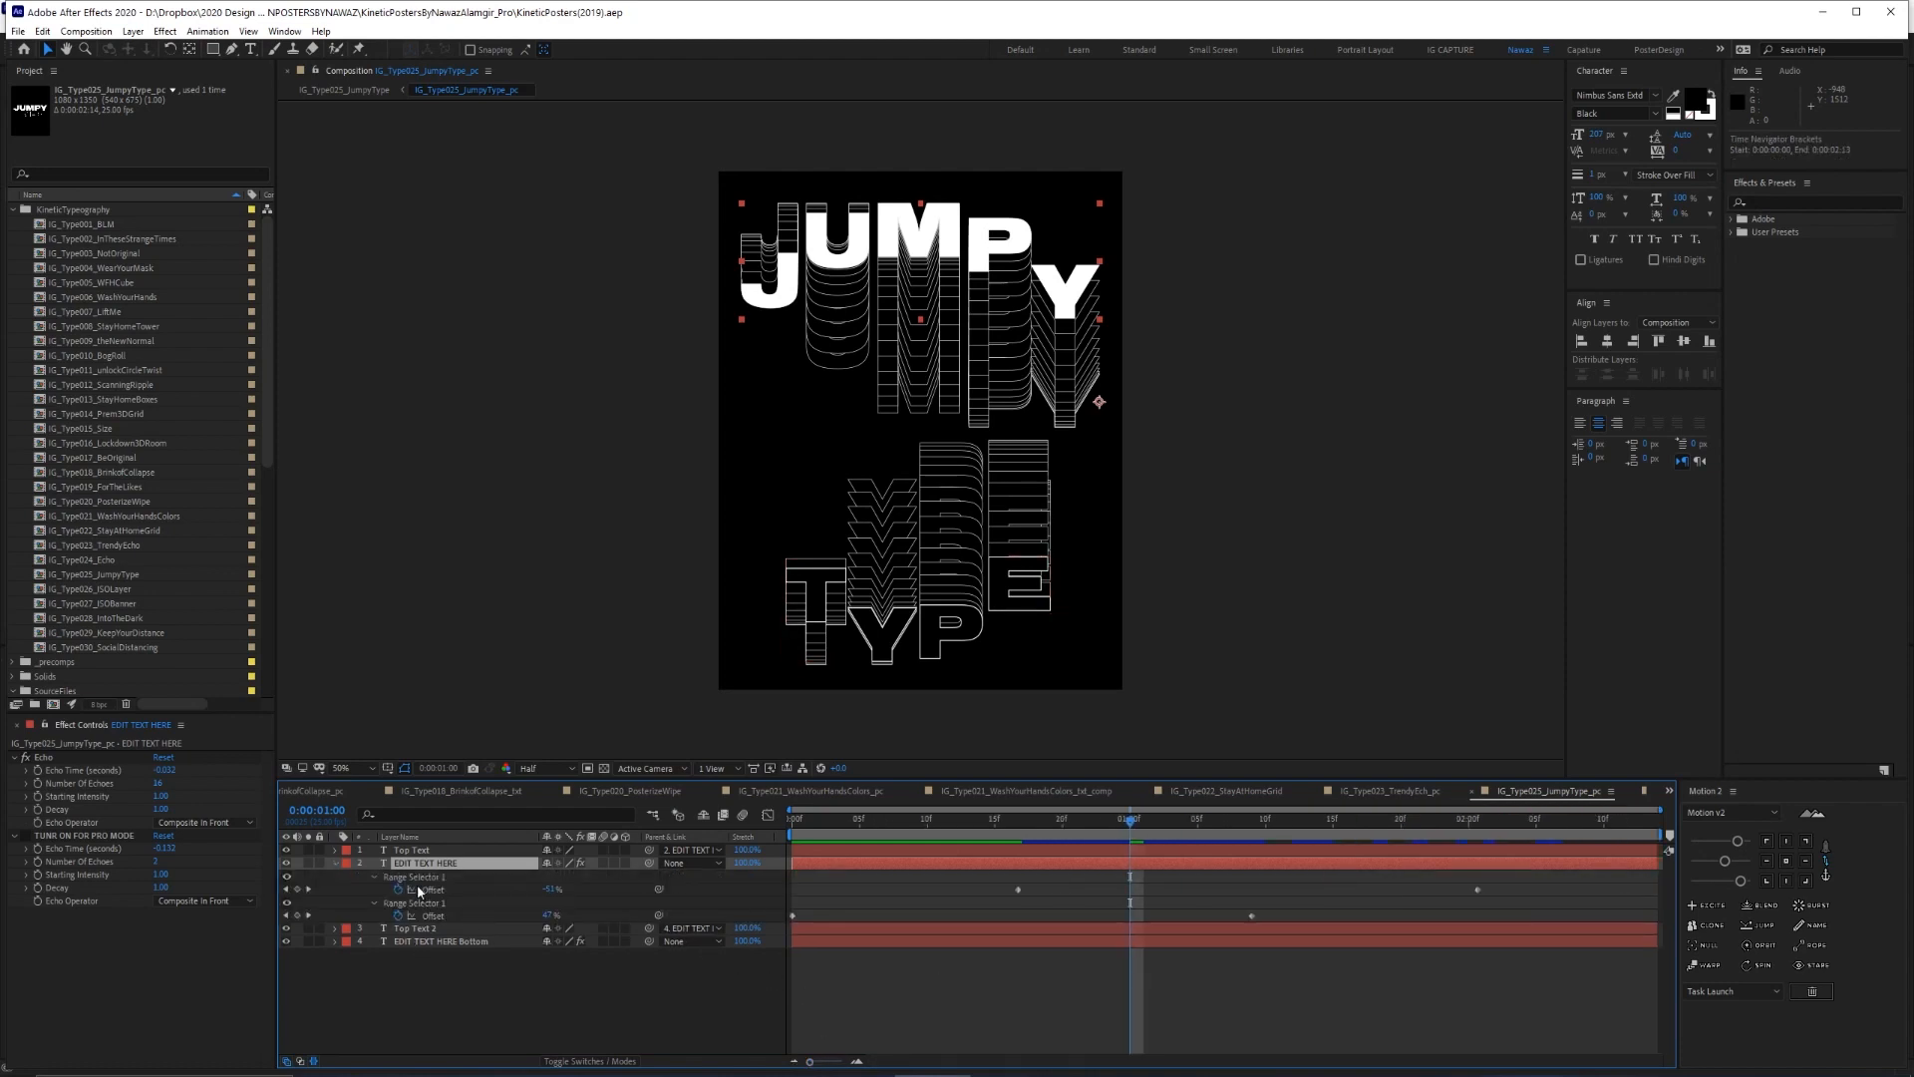
left_click_drag(798, 841, 1252, 893)
left_click(408, 866)
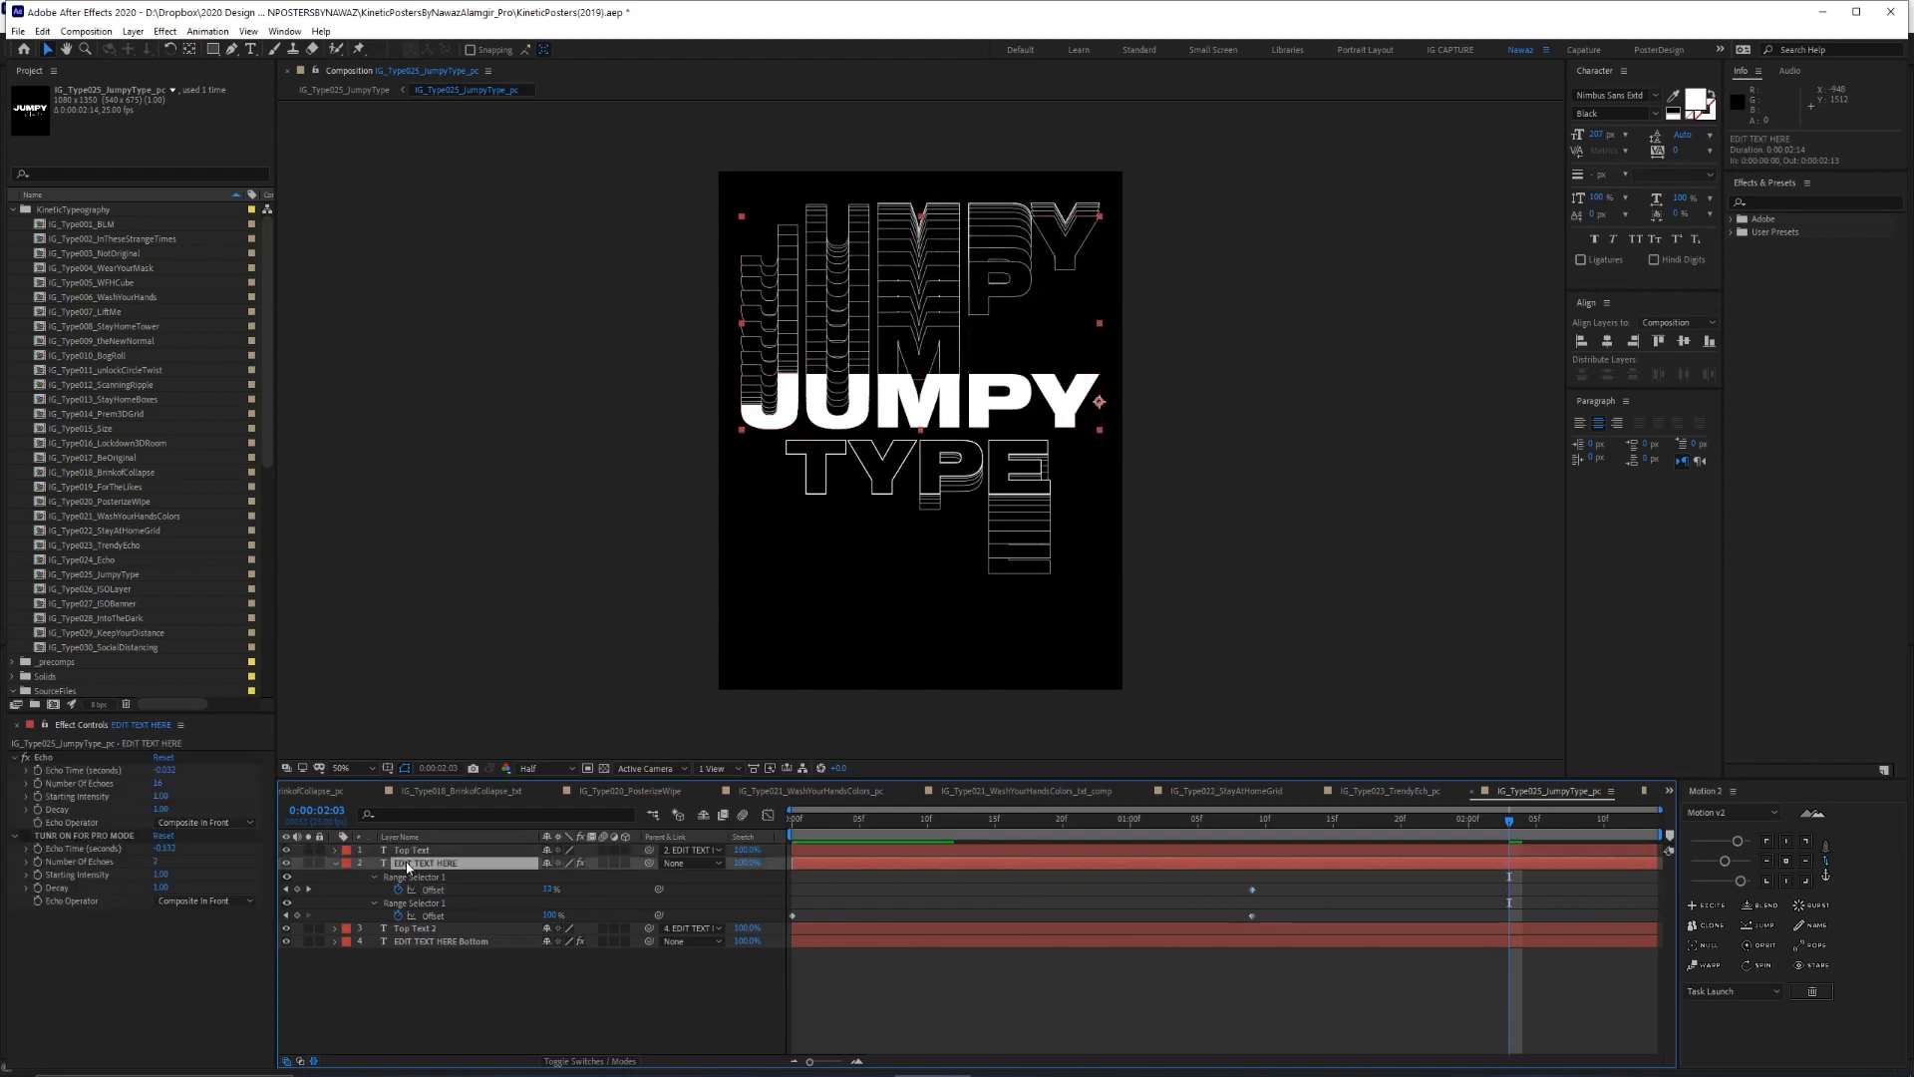
Solo EDIT TEXT HERE to scrub its shifted letter animation, and undo the Offset keyframe movement
left_click(309, 864)
left_click_drag(818, 839, 1511, 857)
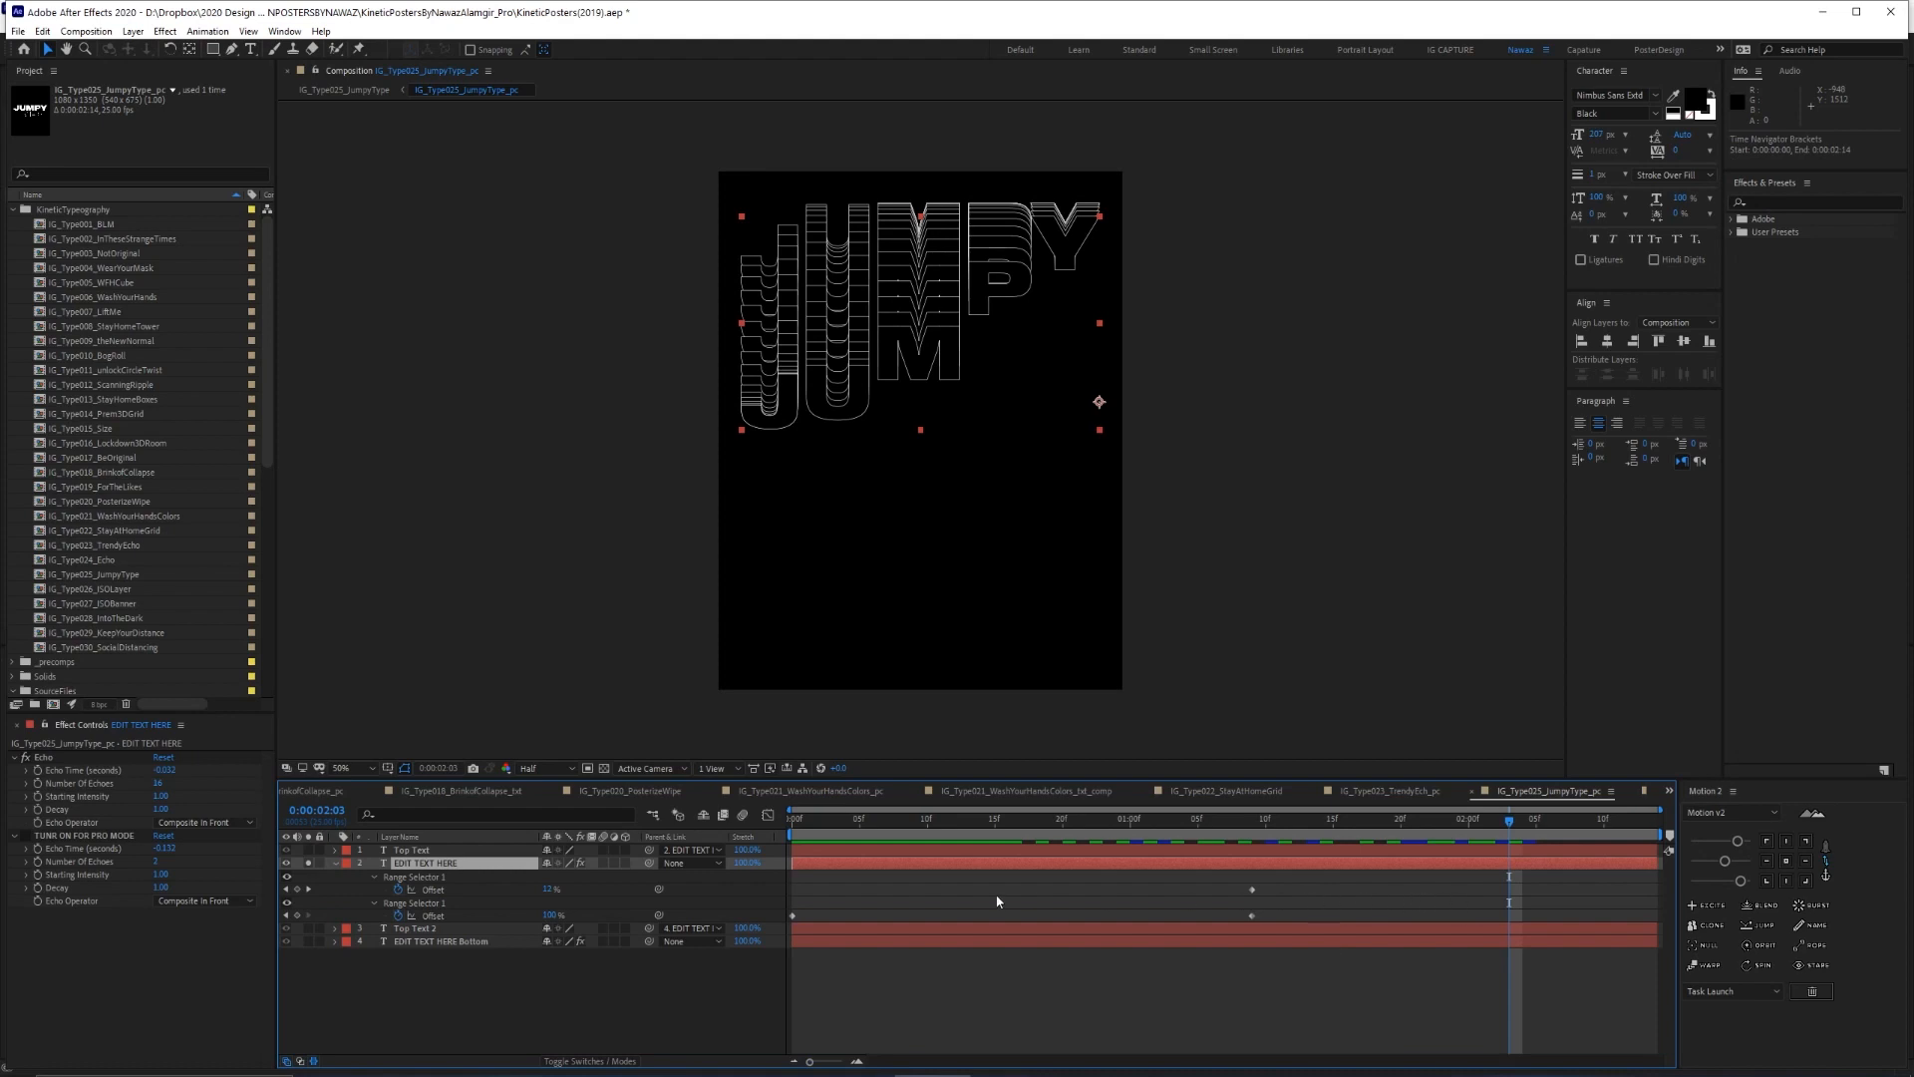
key("ctrl+z")
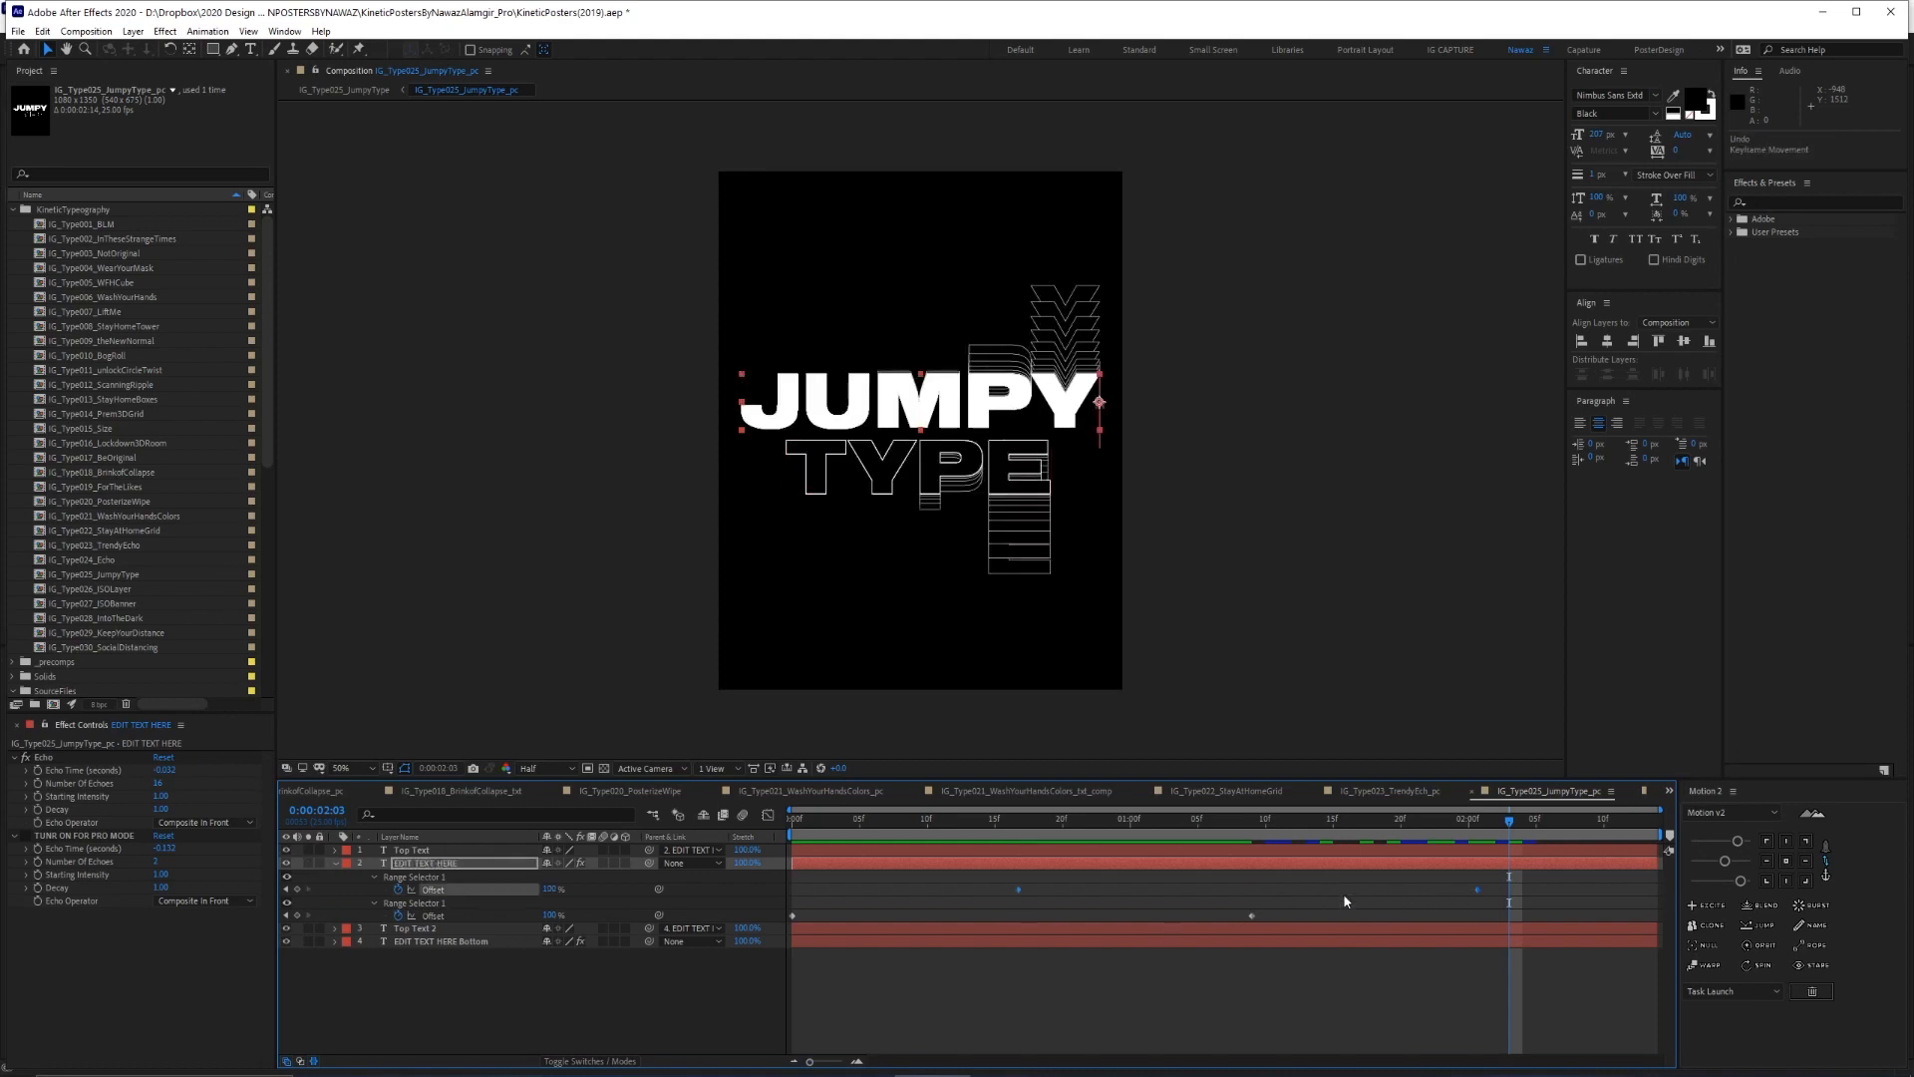
left_click_drag(916, 827, 757, 897)
Preview IG_Type026_ISOLayer, enter its LayerTower precomp, and examine the text animators and Expression Selector on EDIT TEXT HERE
key("space")
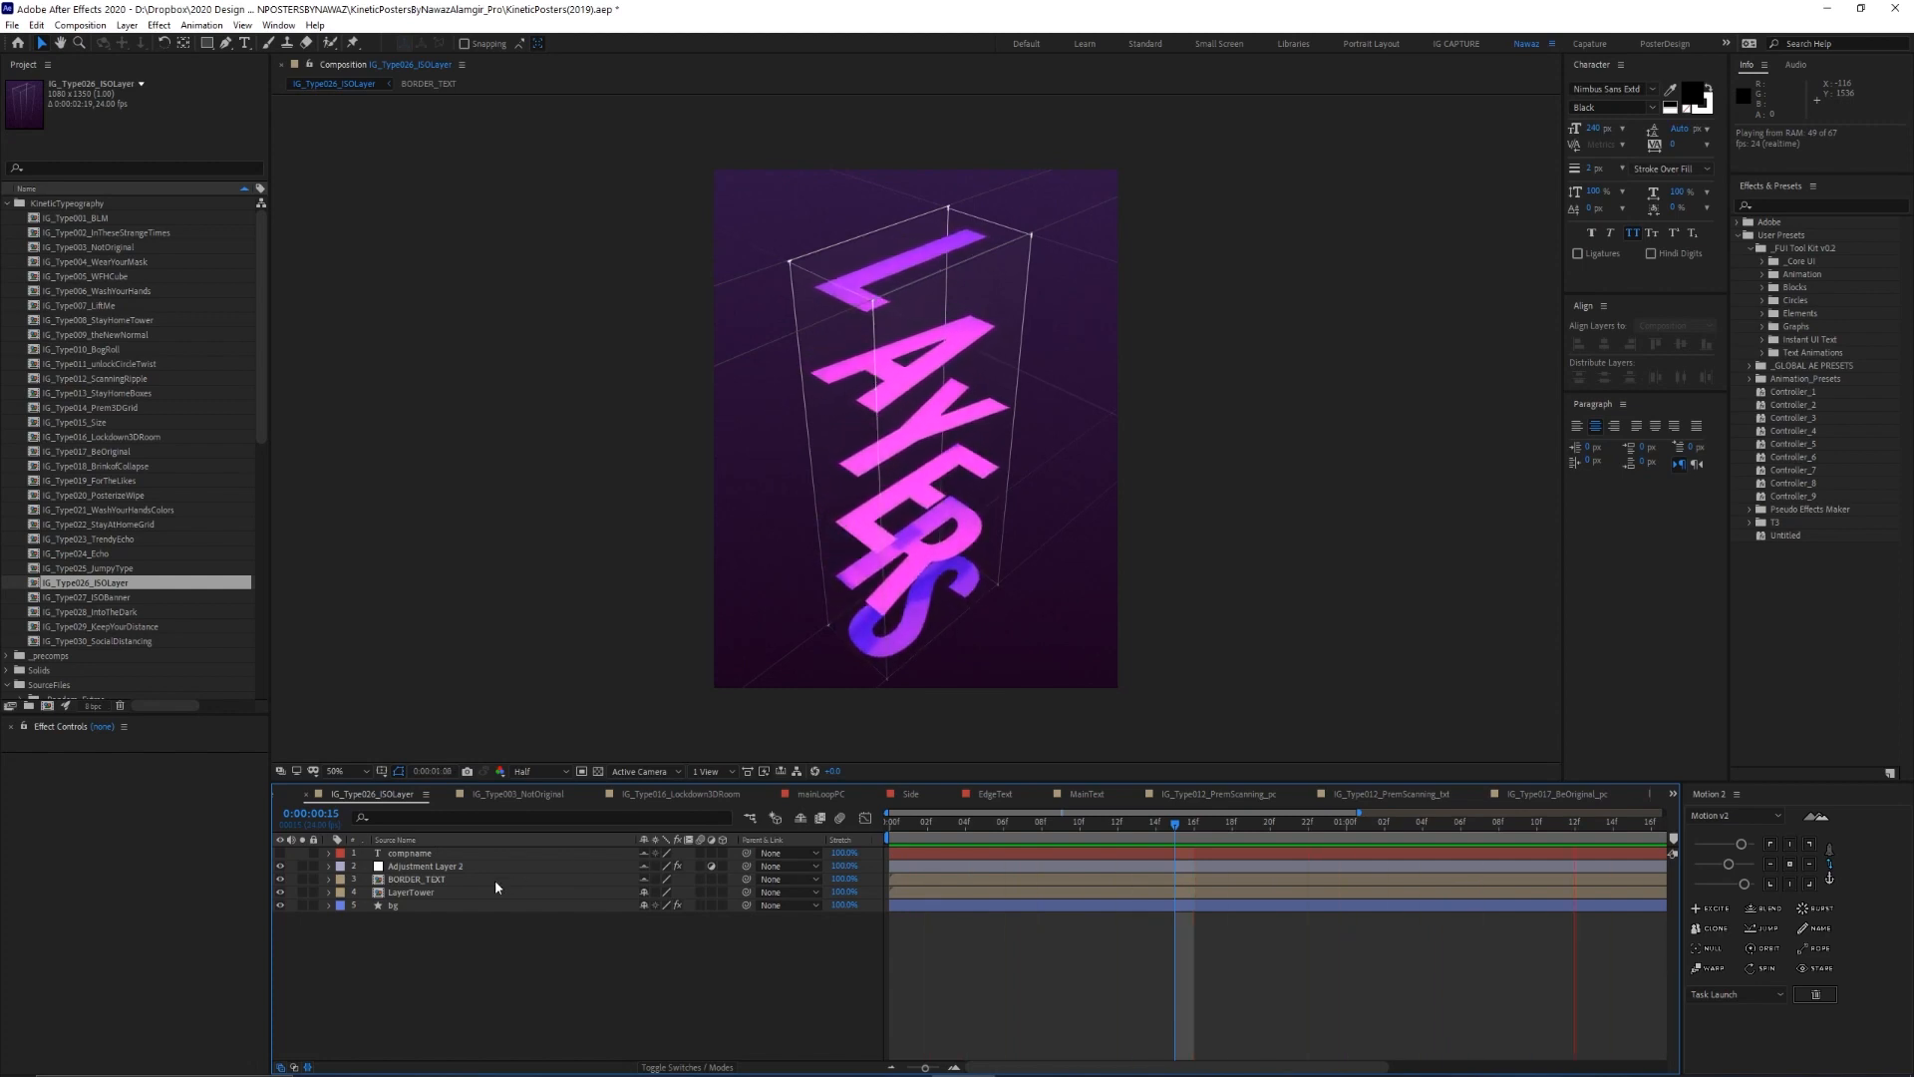
double_click(432, 893)
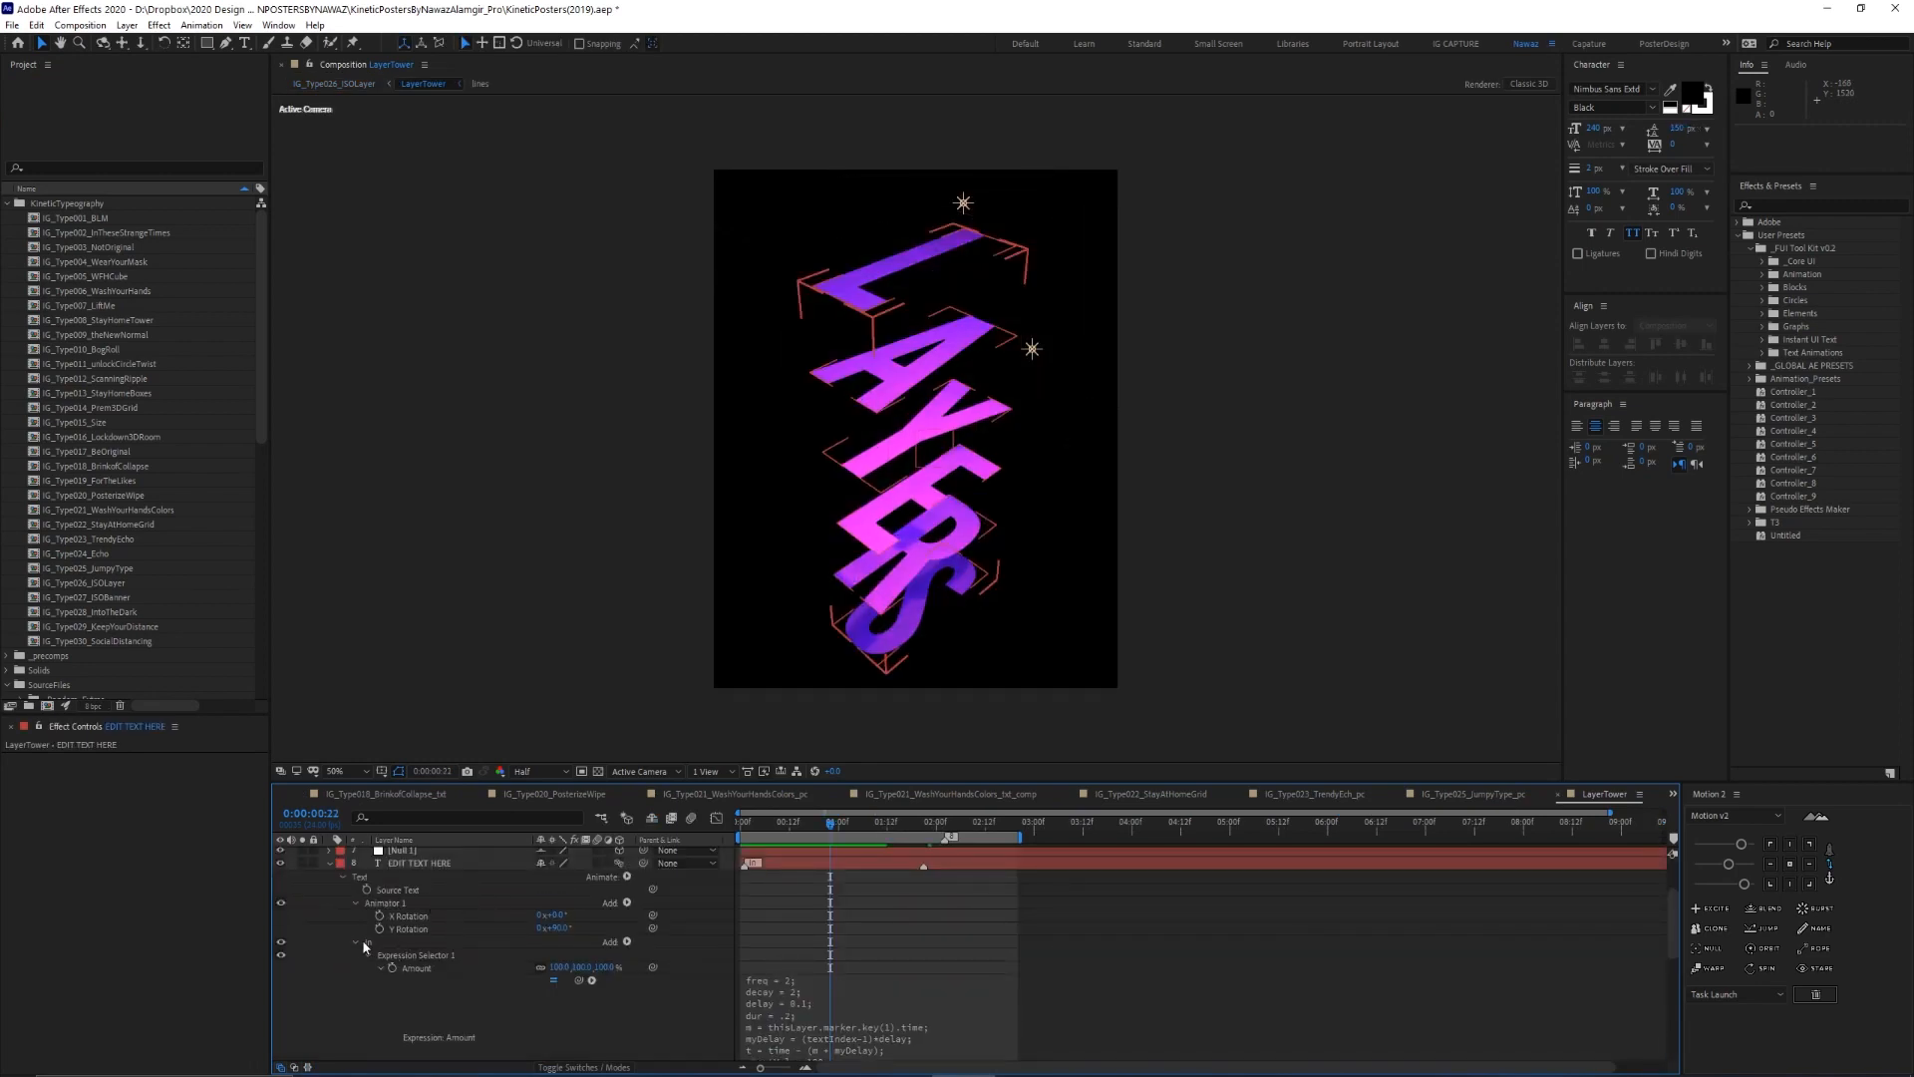
left_click(357, 942)
left_click(418, 862)
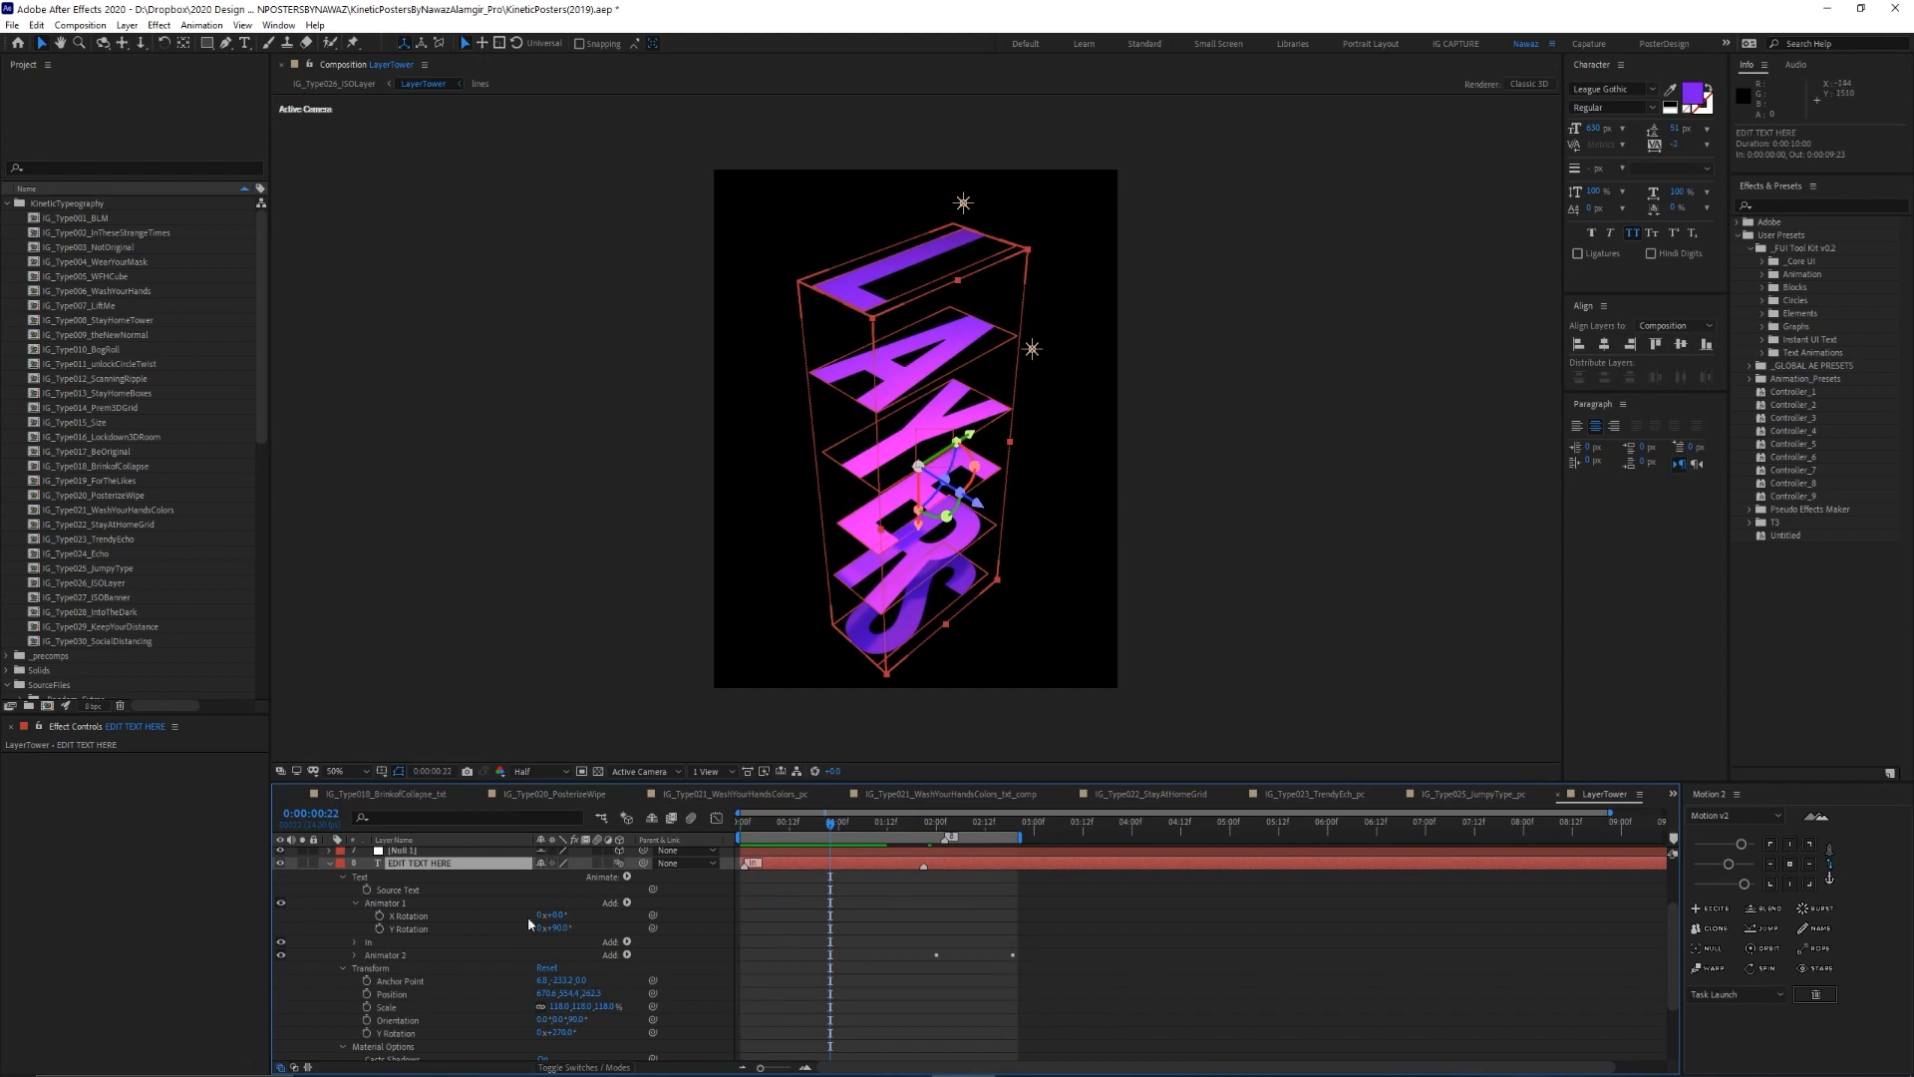
Duplicate EDIT TEXT HERE, reposition the original as flat text with its 3D switch off, and turn 3D back on
key("ctrl+d")
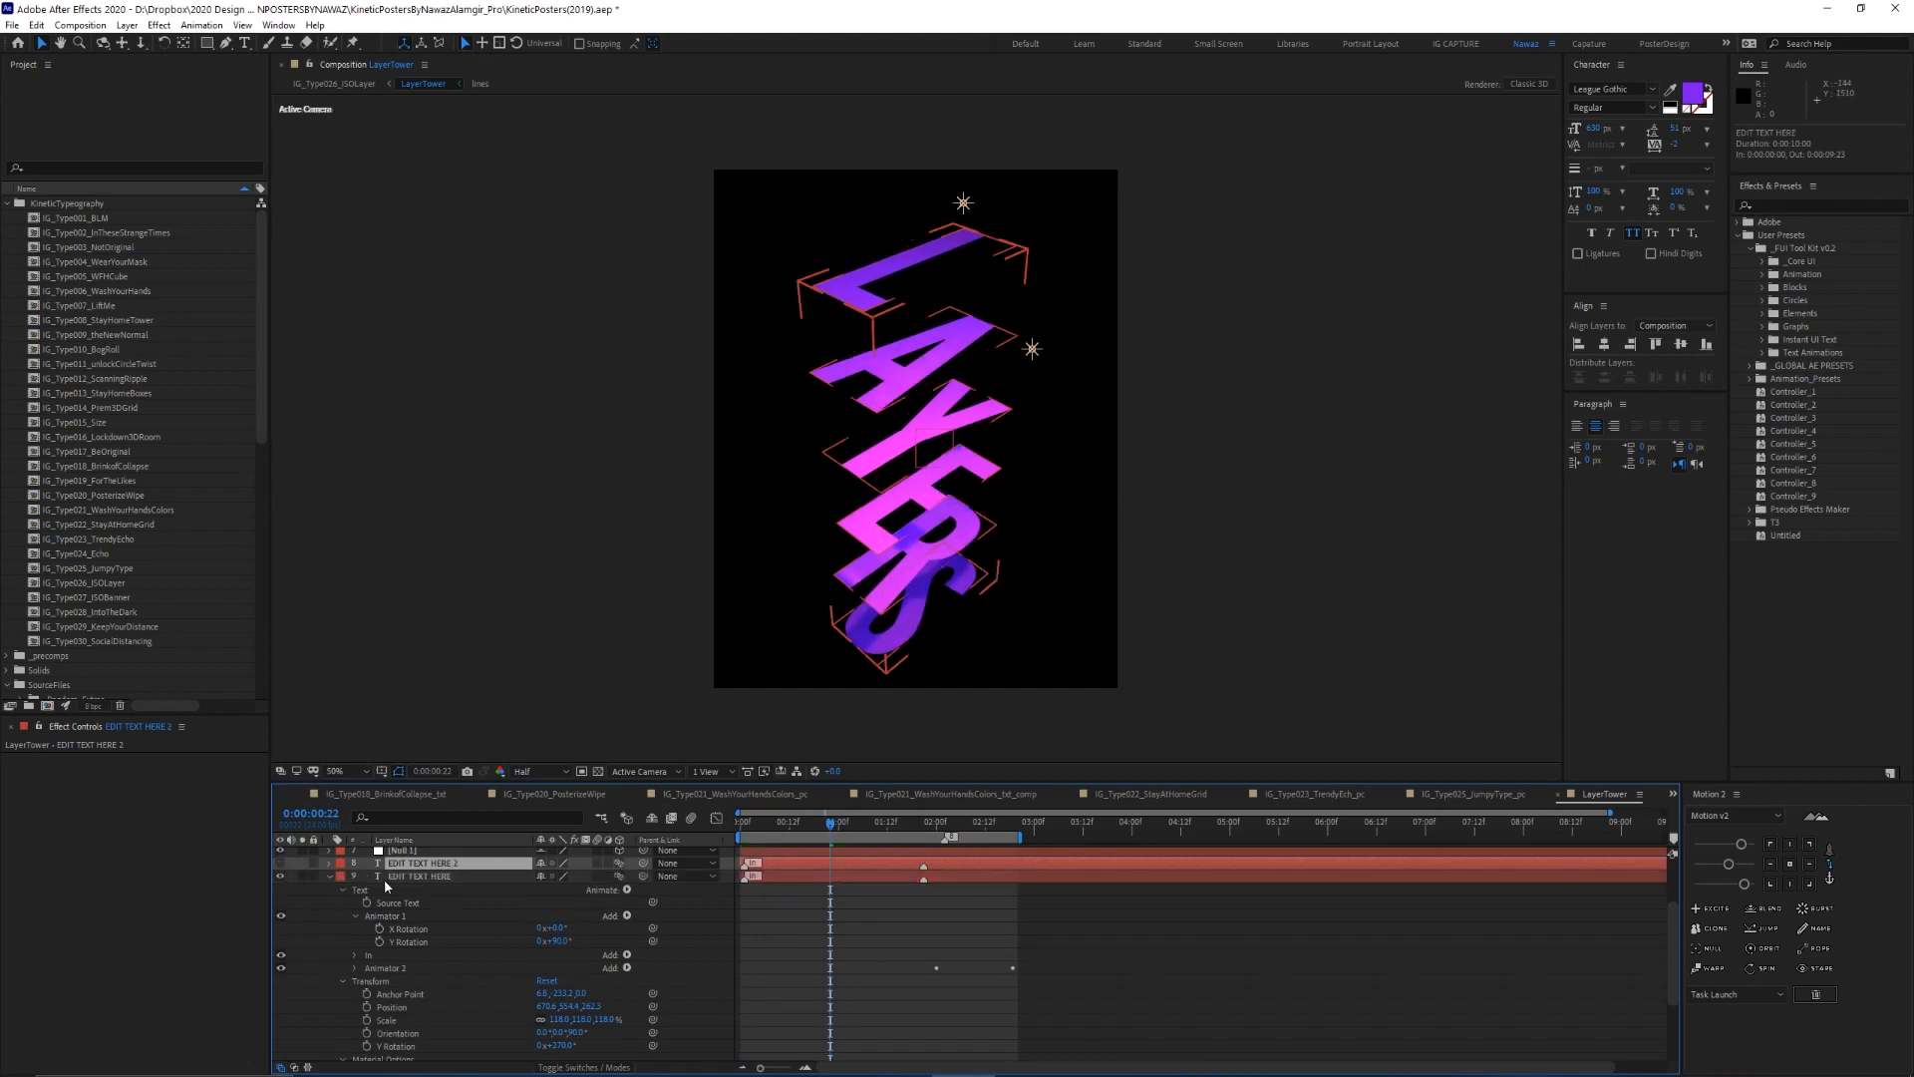
left_click(618, 876)
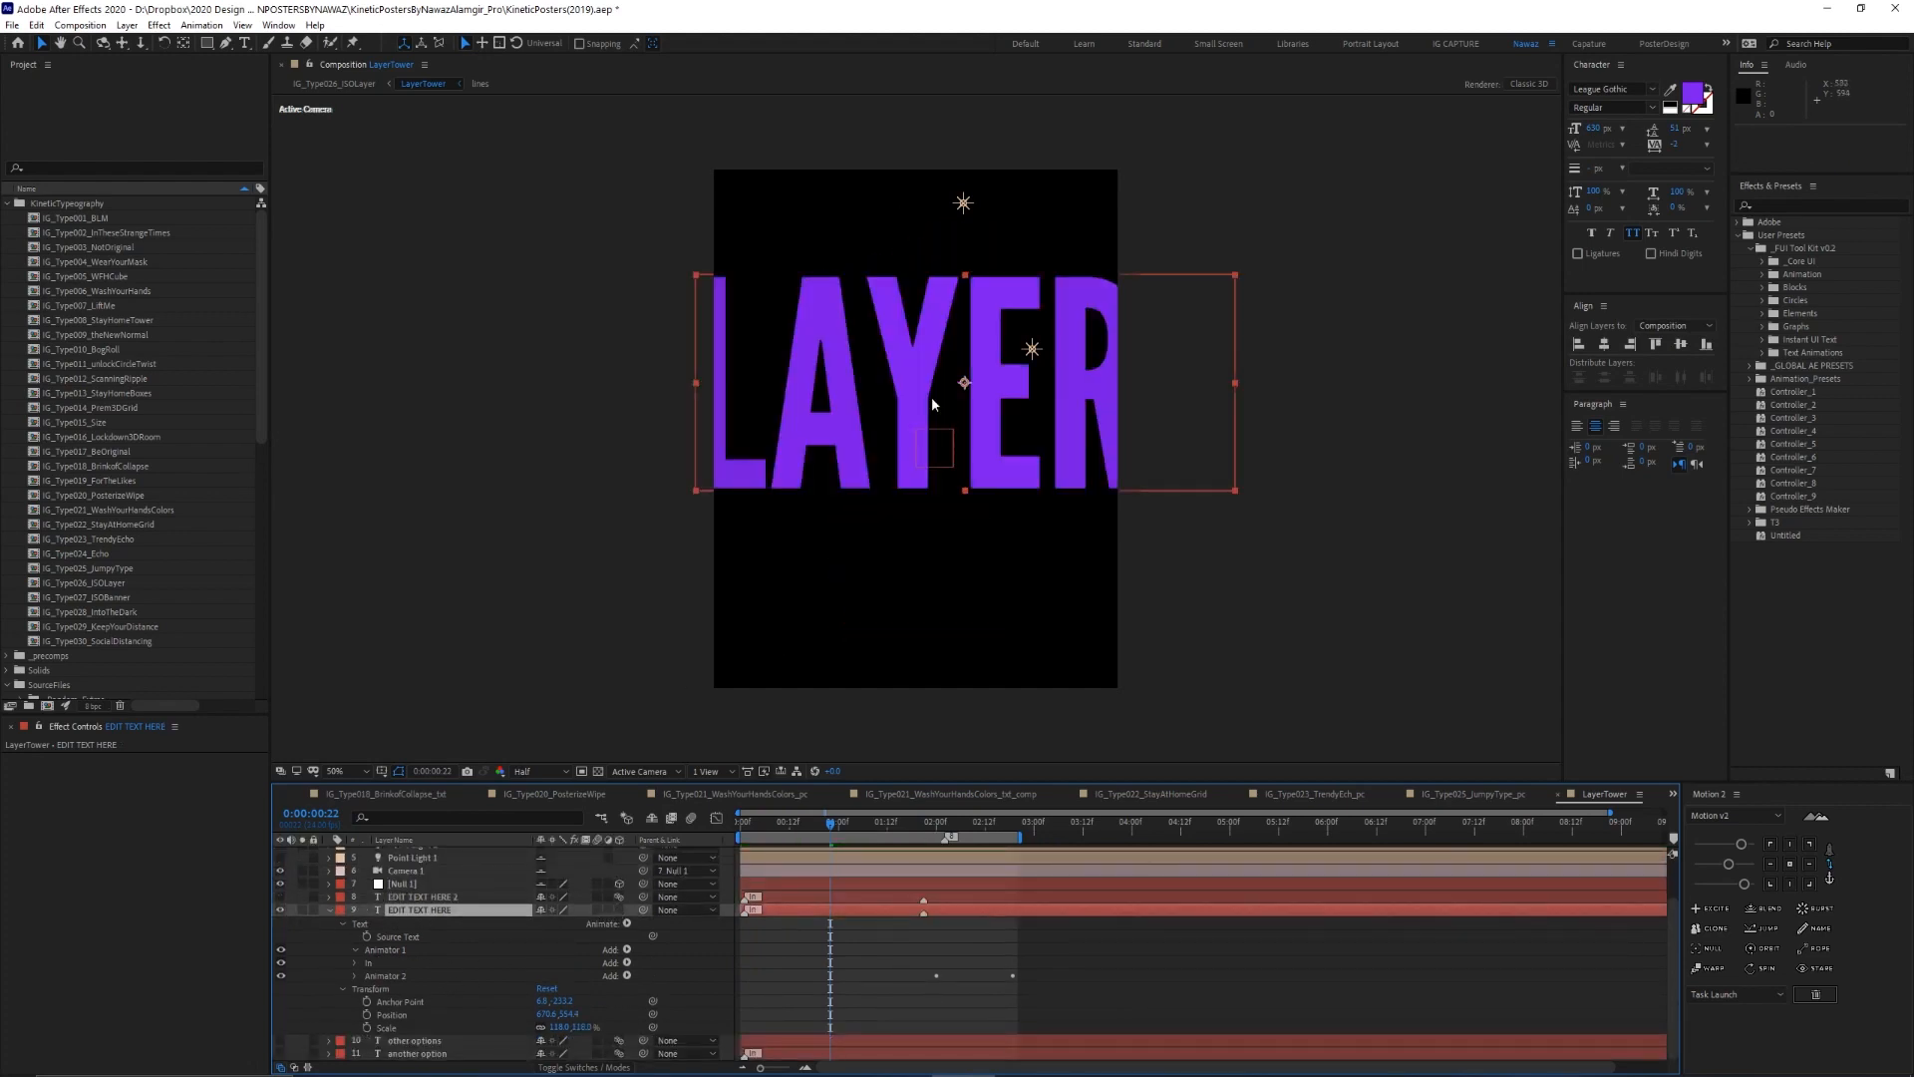
left_click_drag(979, 477, 1029, 456)
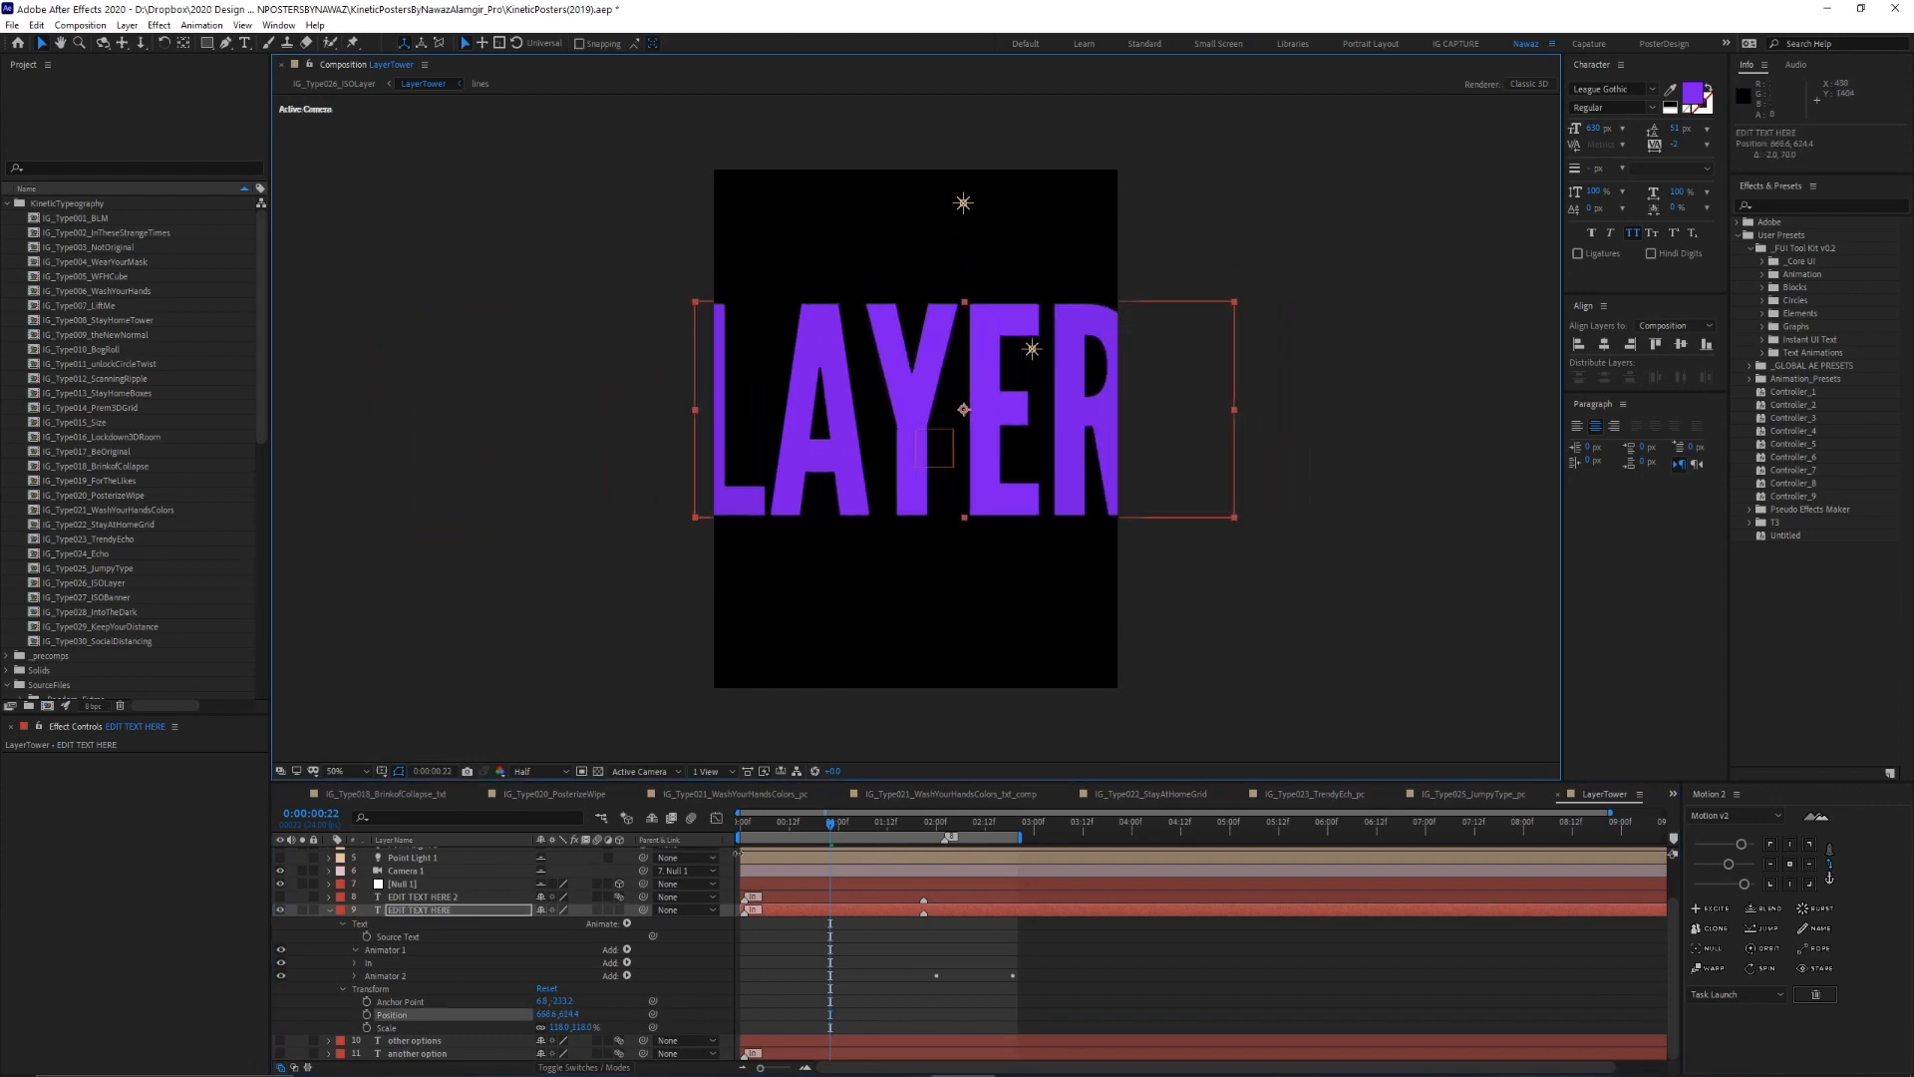
left_click(620, 910)
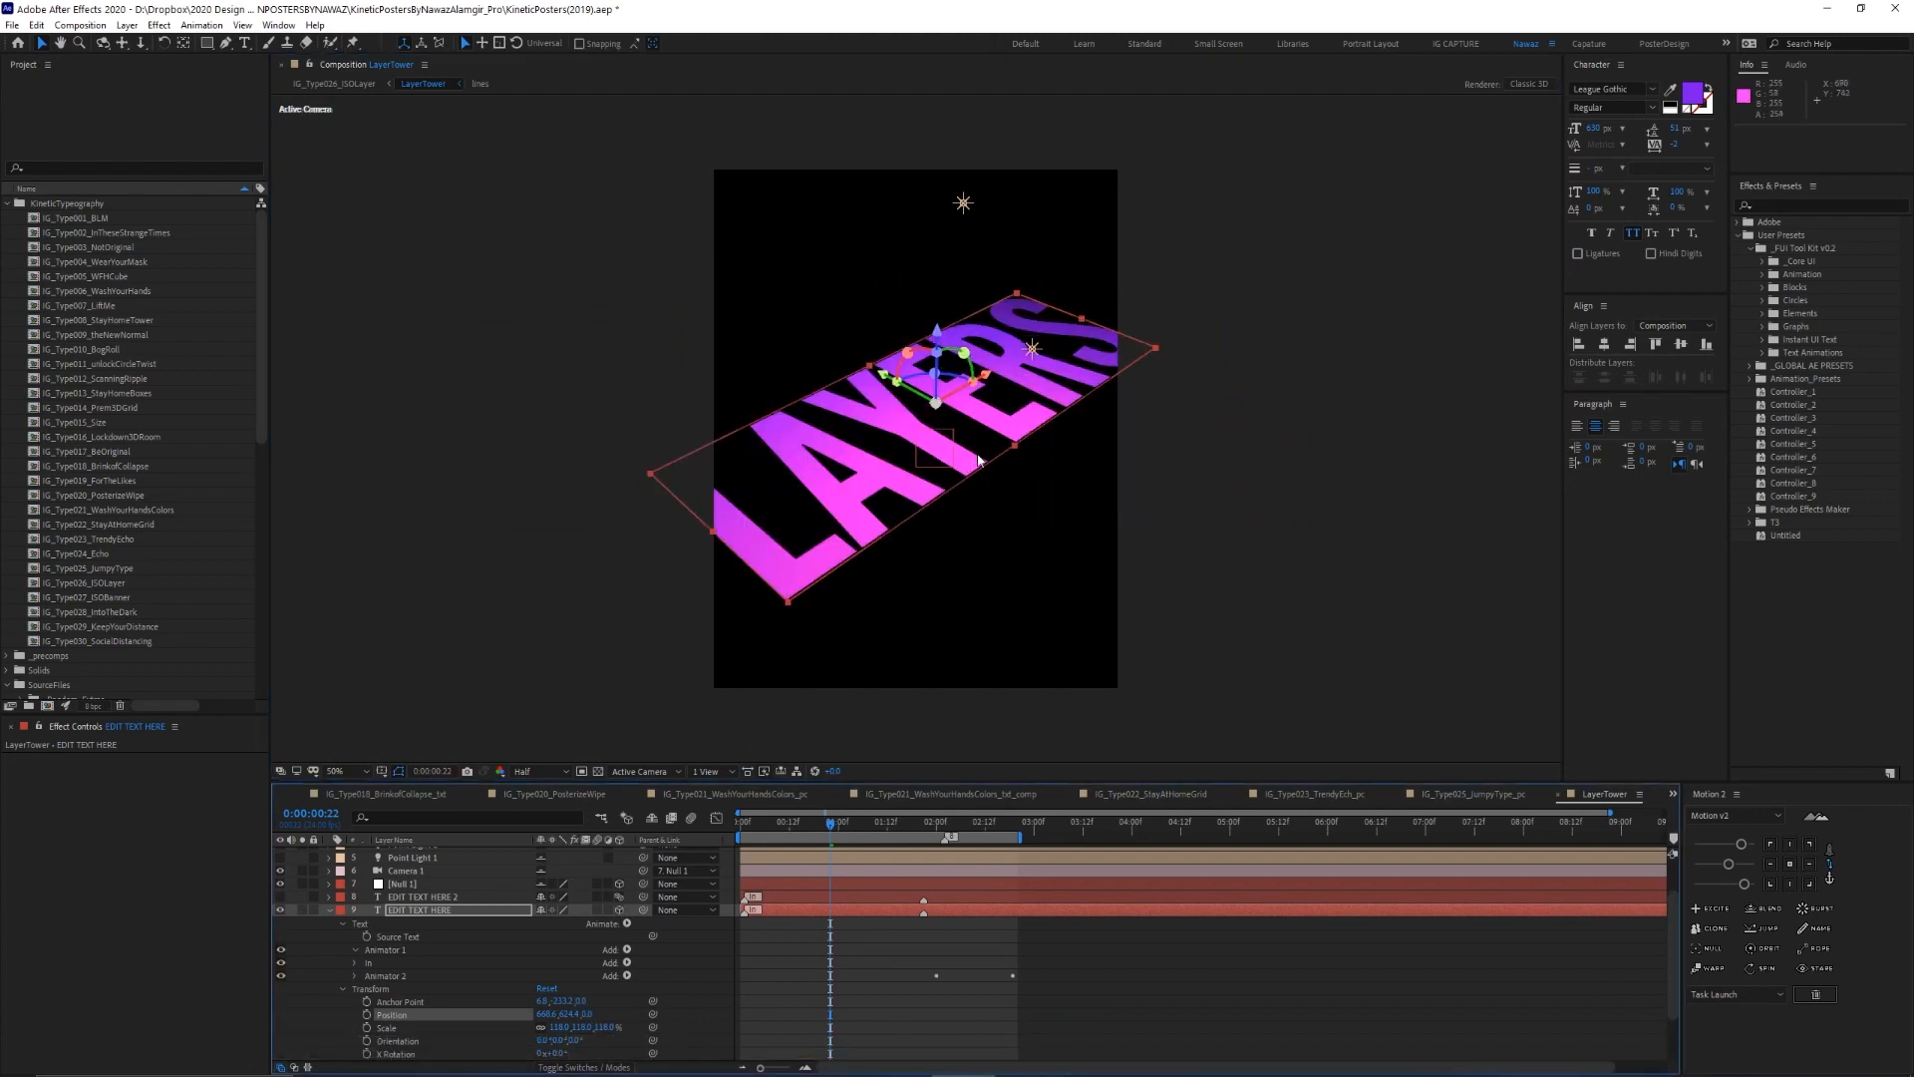
Review the original EDIT TEXT HERE layer's rotation properties and collapse the layer
key("u")
key("r")
key("r")
left_click(481, 947)
key("r")
key("r")
left_click(443, 961)
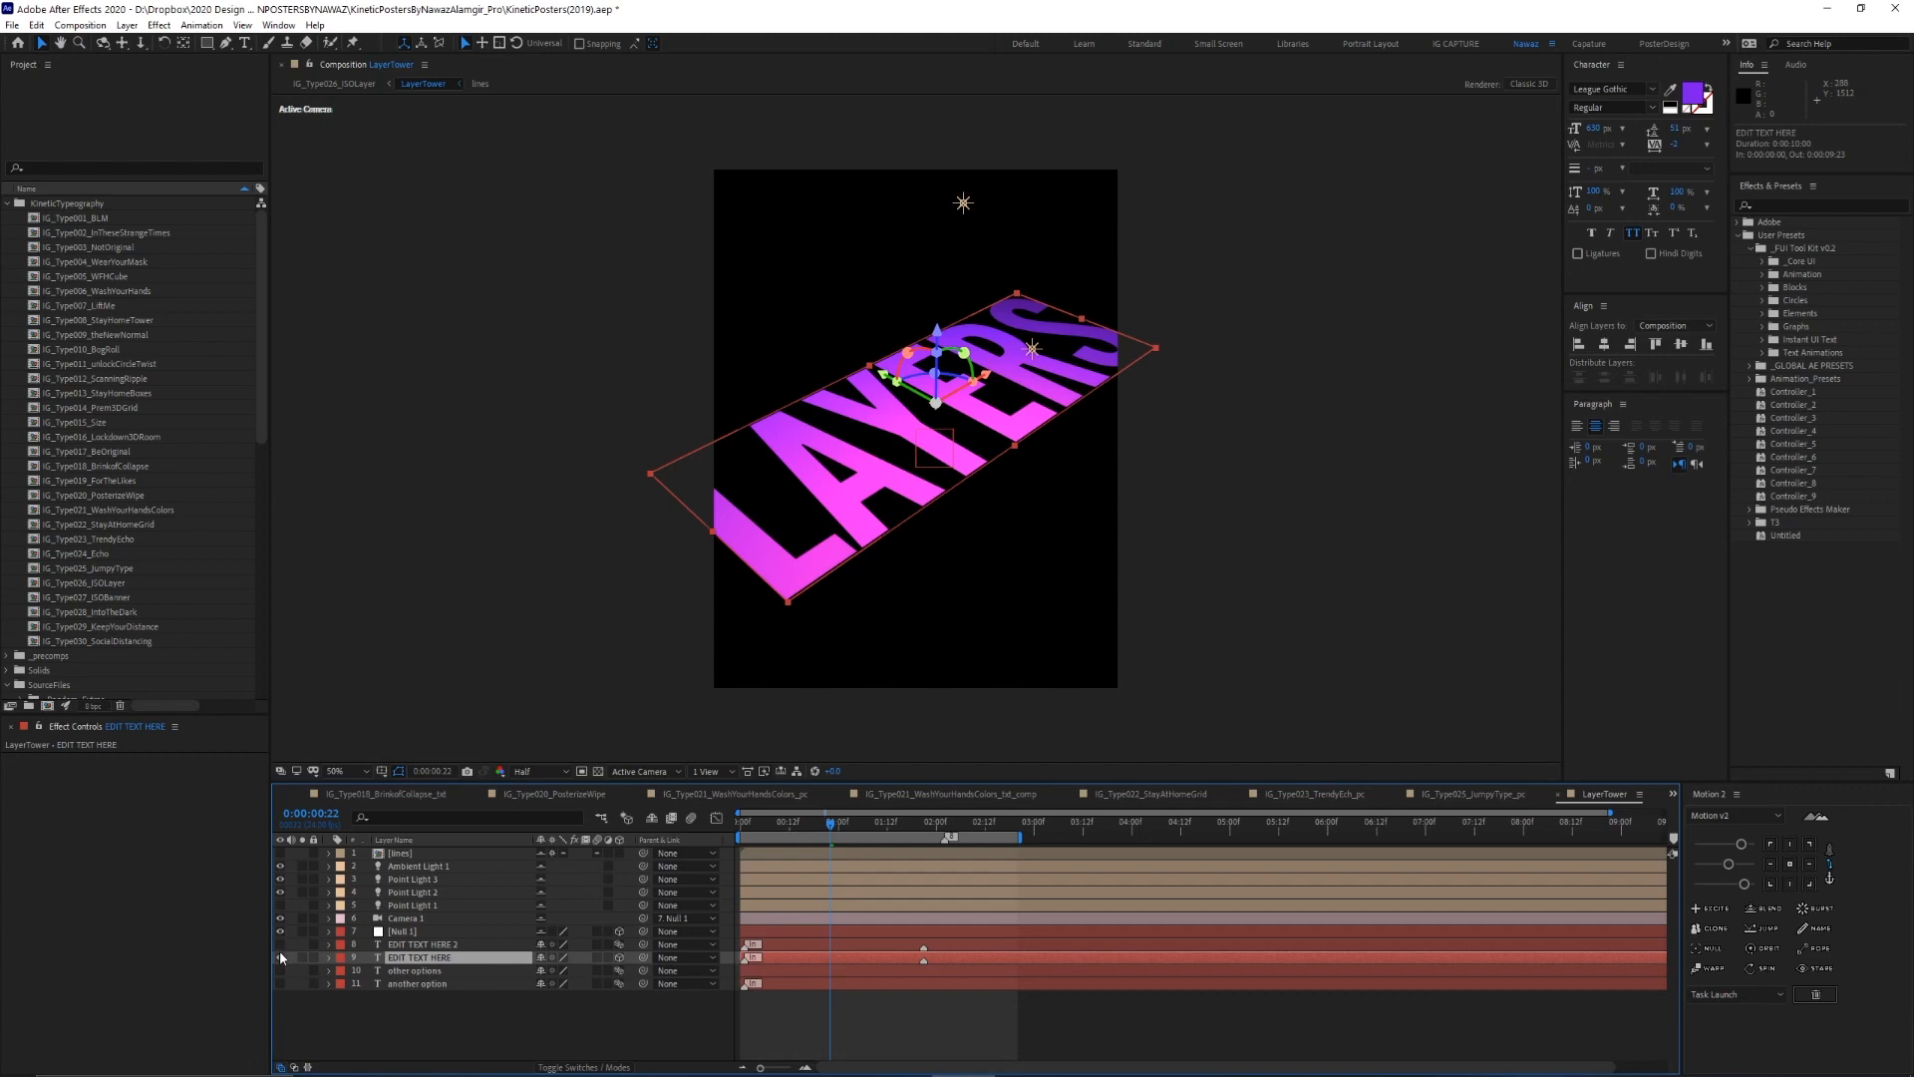
Show EDIT TEXT HERE 2 instead of the original layer and adjust the Y Rotation of its Animator 1
left_click(279, 945)
left_click(280, 957)
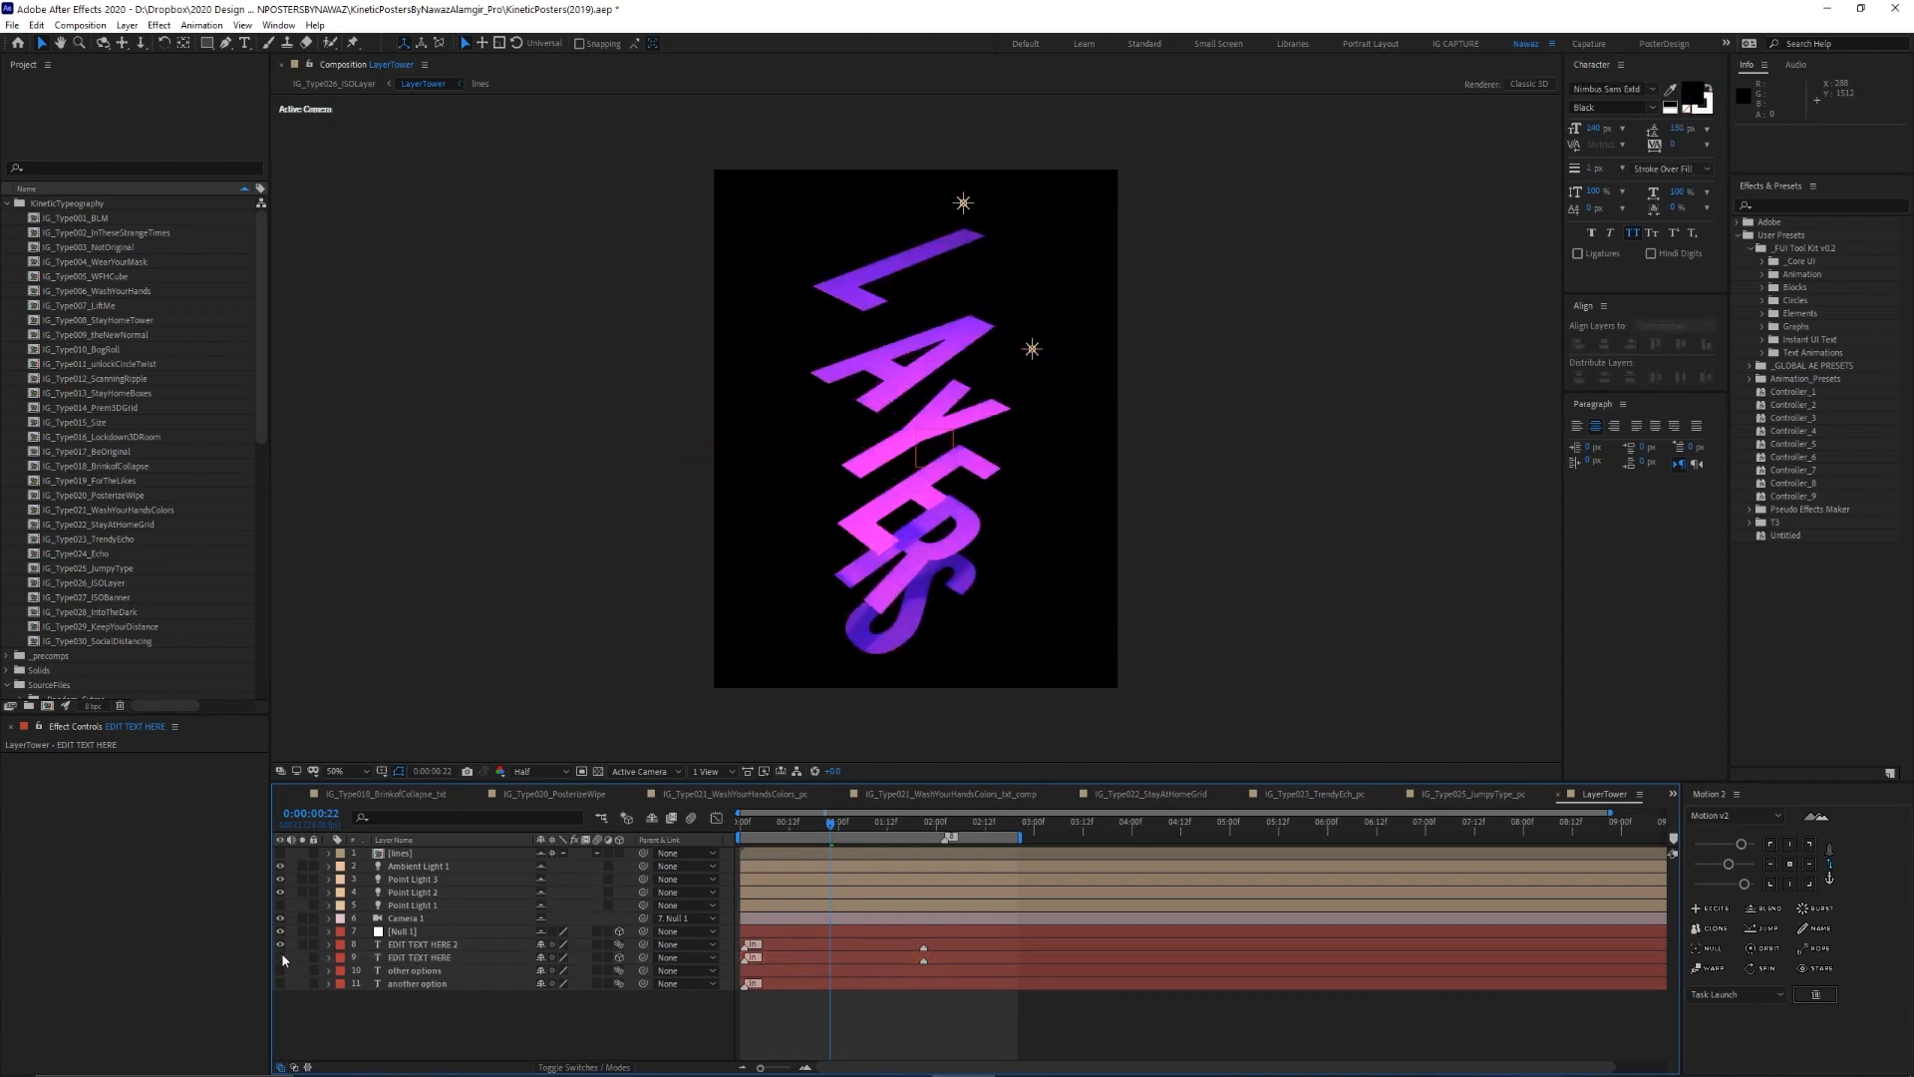
left_click(433, 945)
key("u")
key("u")
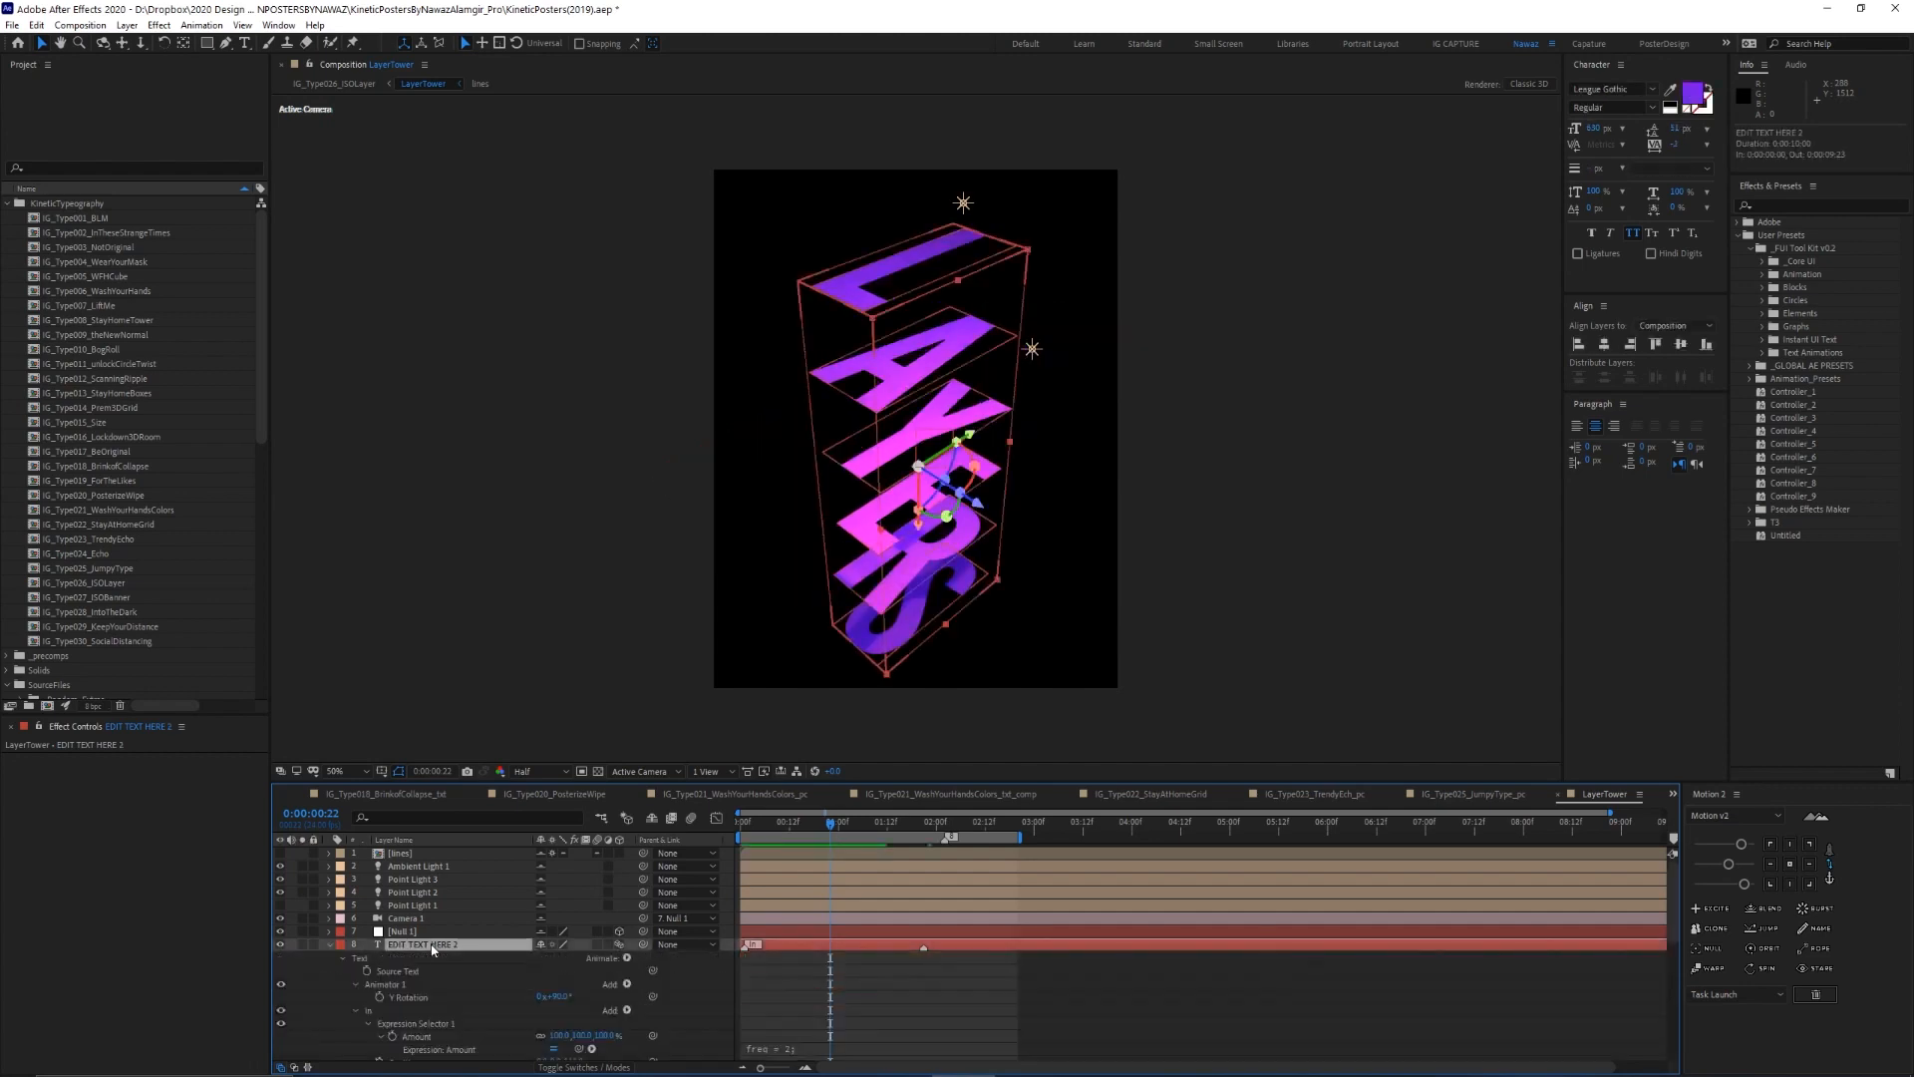
left_click_drag(557, 997, 598, 1004)
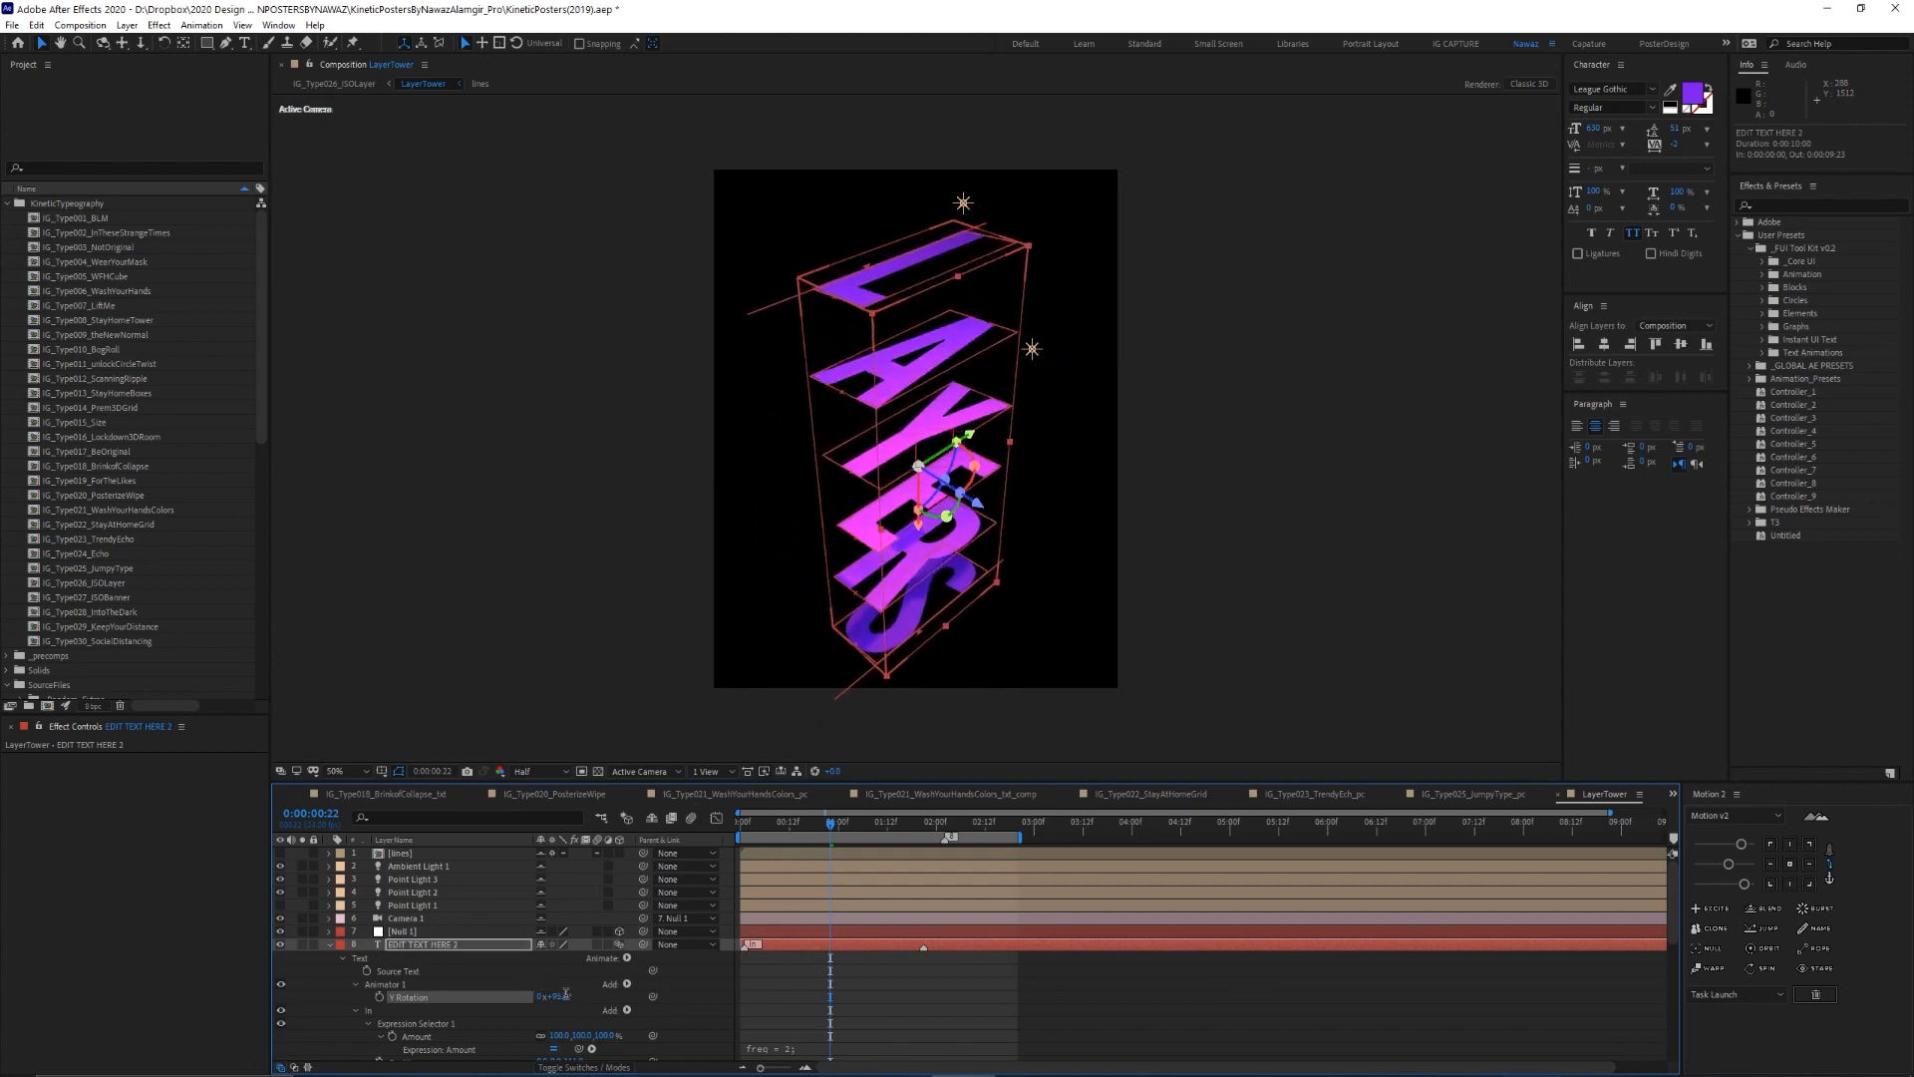
key("Return")
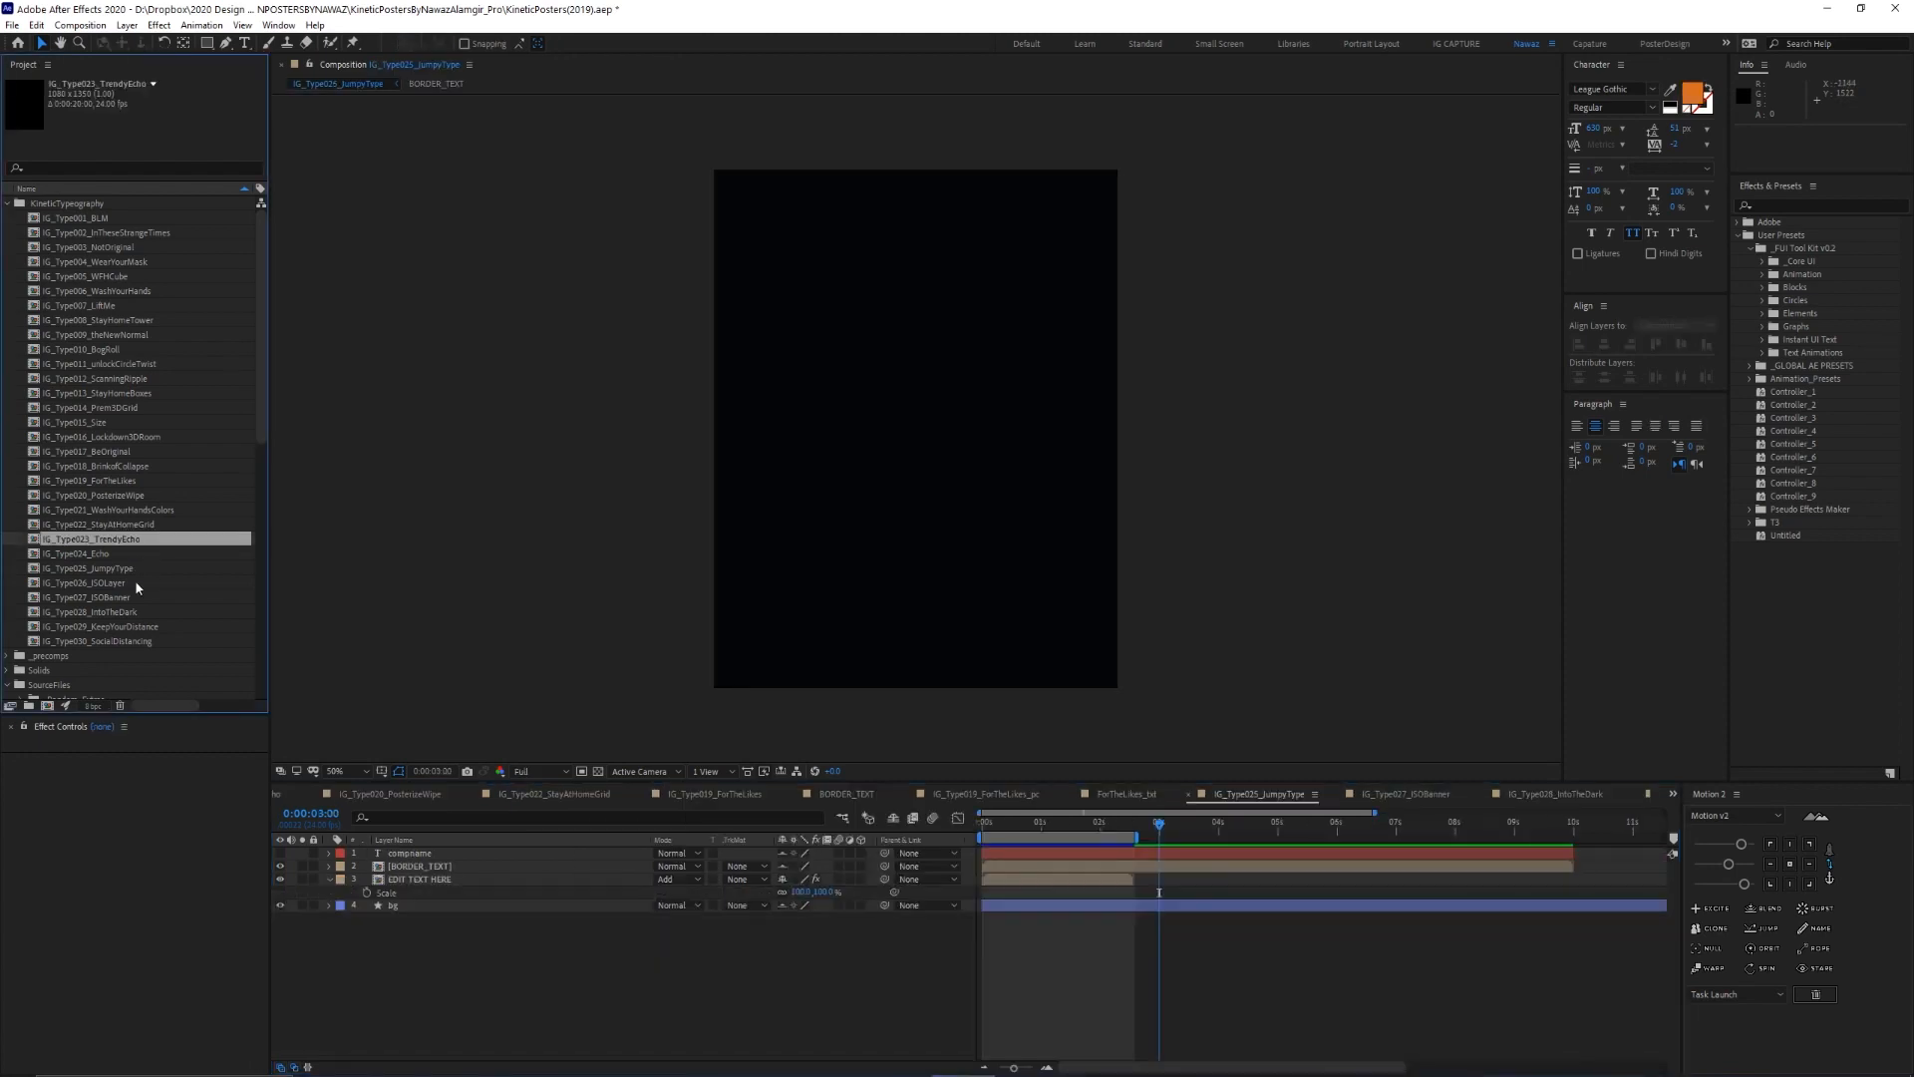
Open IG_Type026_ISOLayer and IG_Type028_IntoTheDark, and preview the animation in the nested IntoTheDarkness composition
double_click(136, 584)
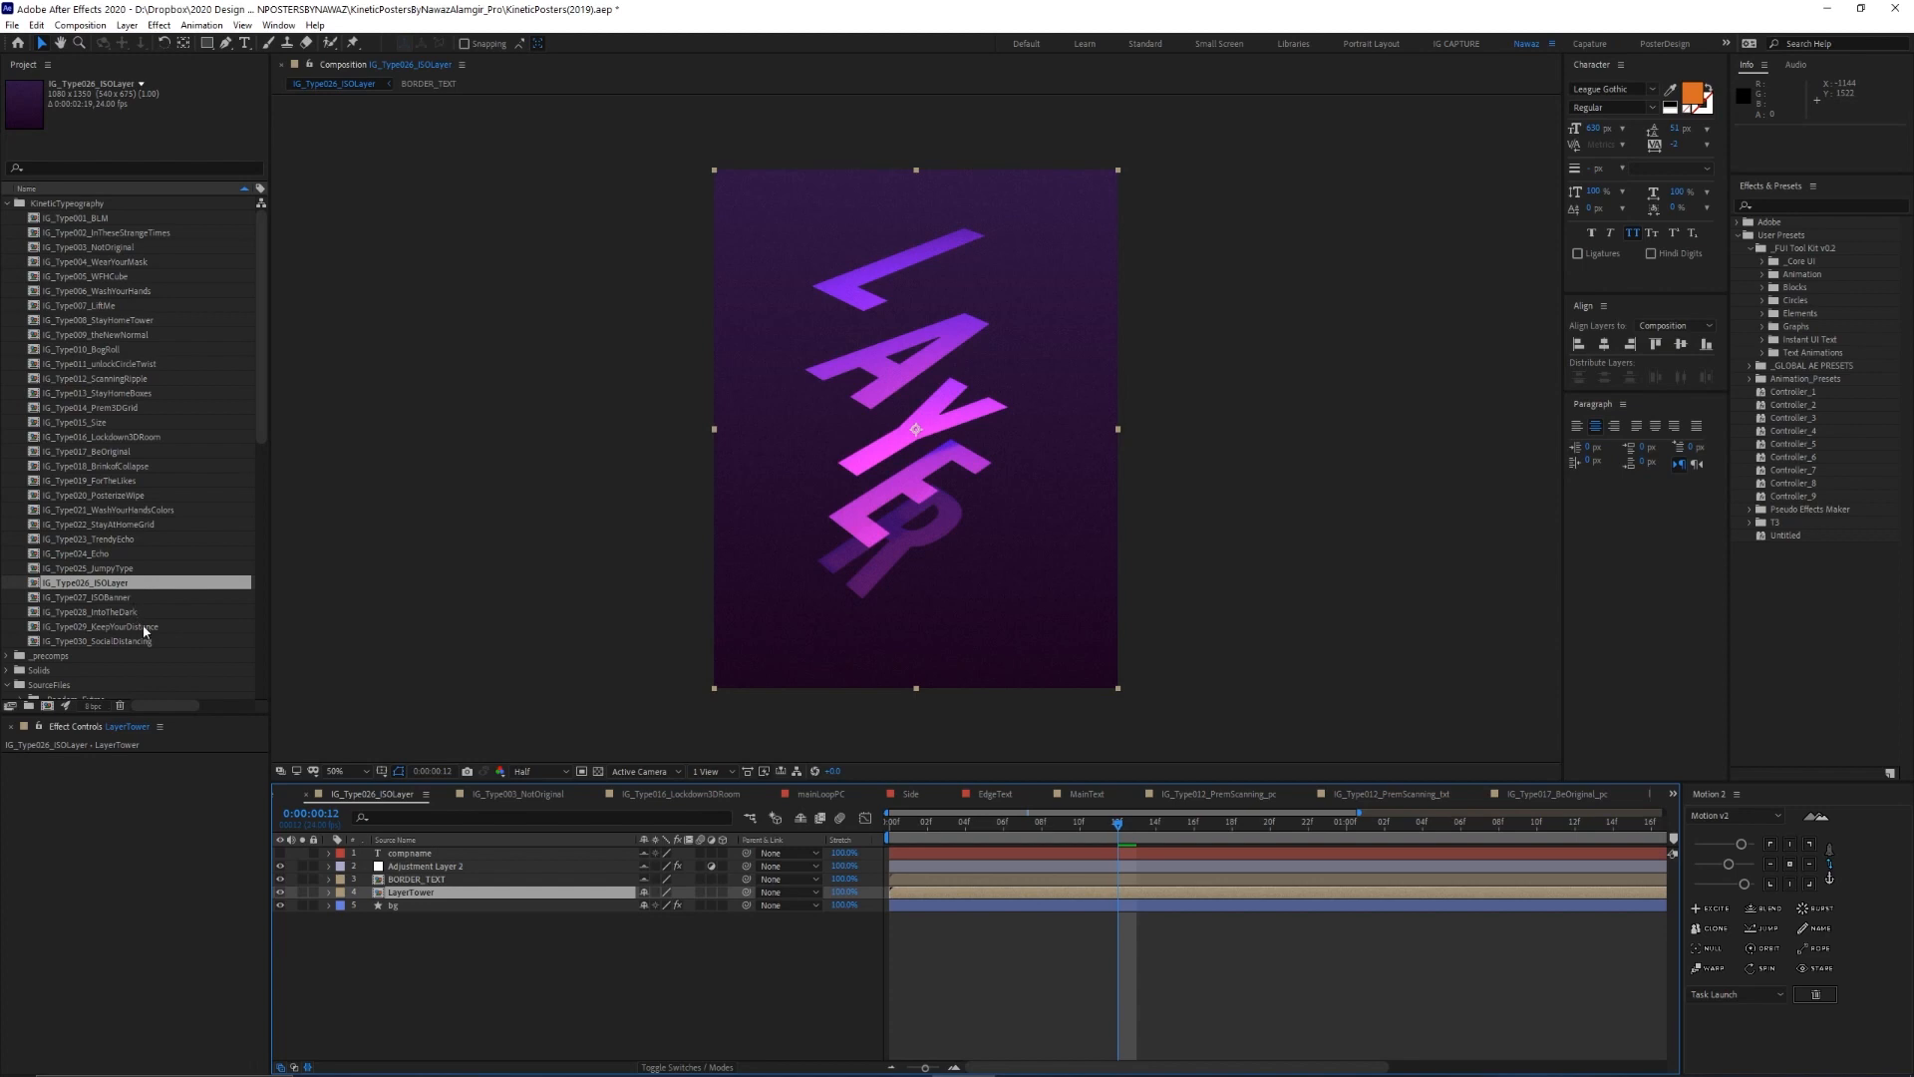
double_click(140, 612)
key("space")
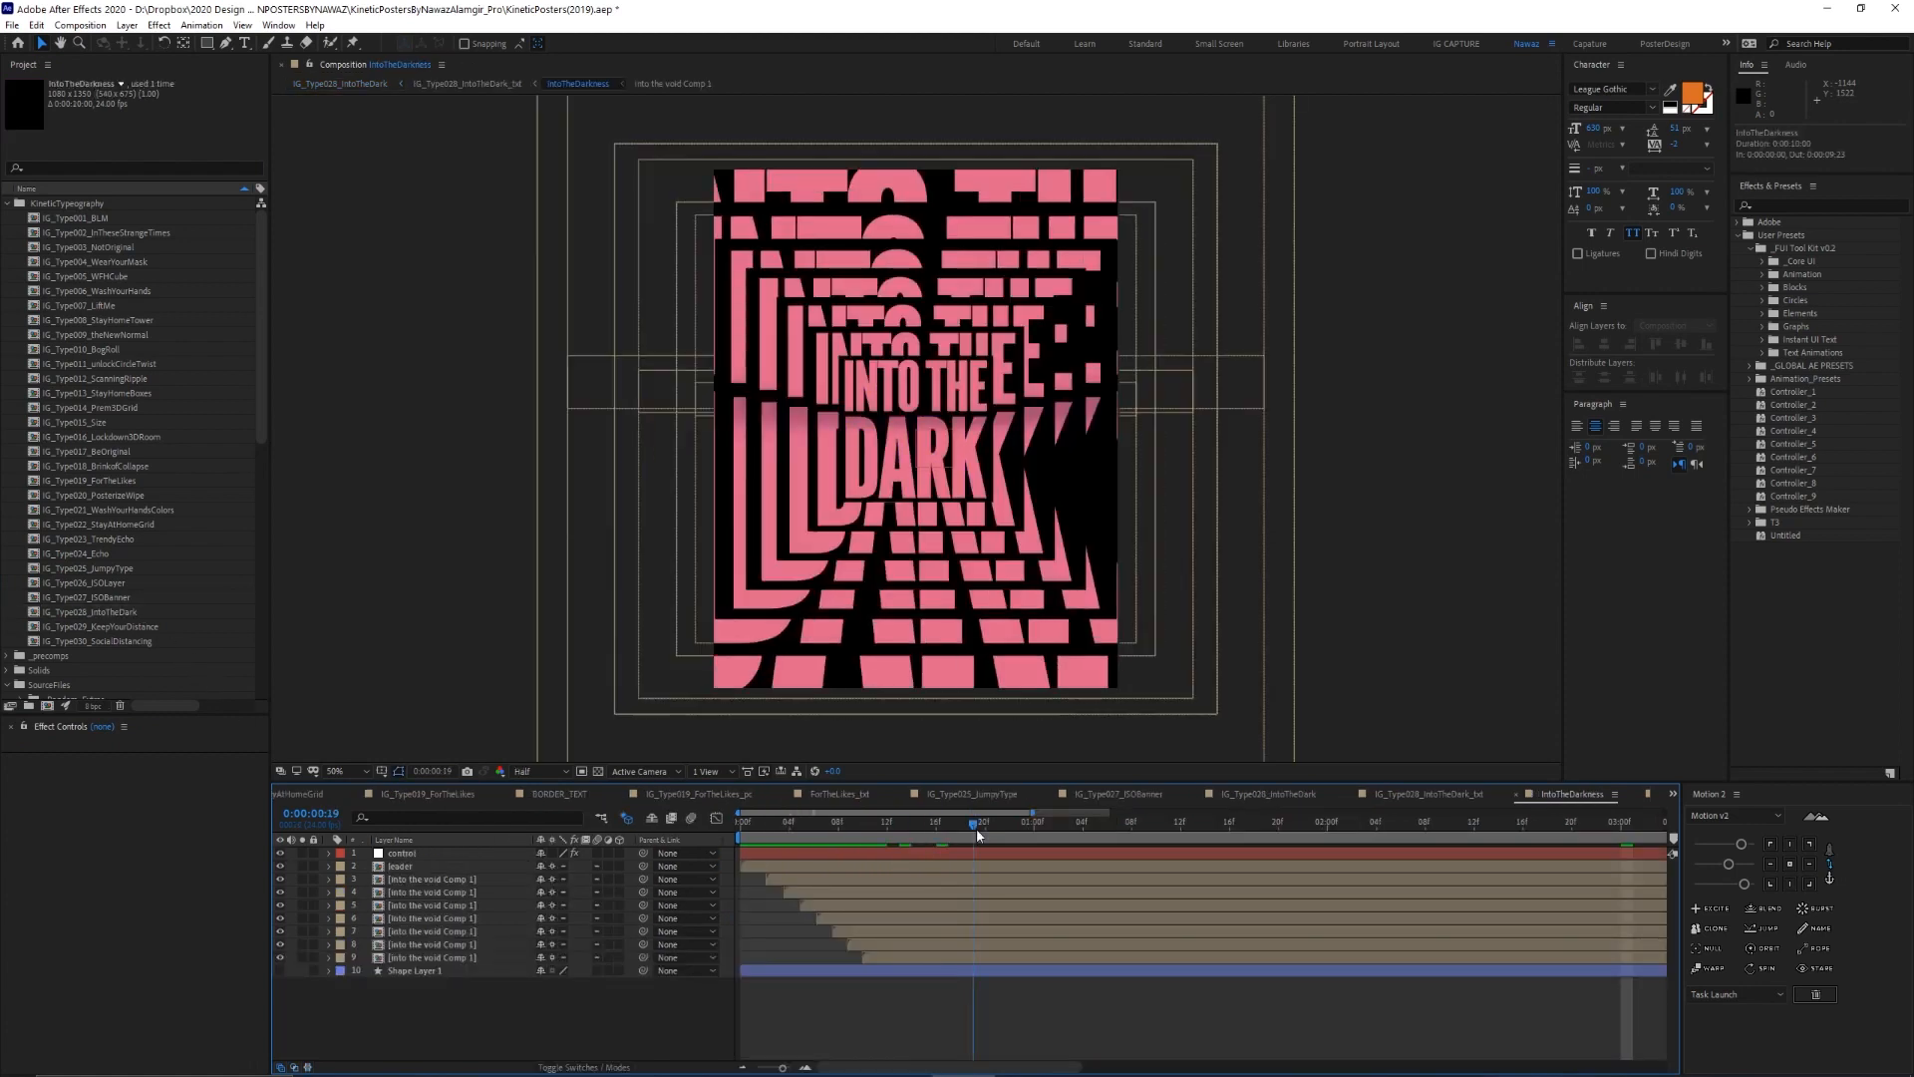
Open the nested Into the void Comp 1 and recolour its into the dark text layer teal
double_click(426, 881)
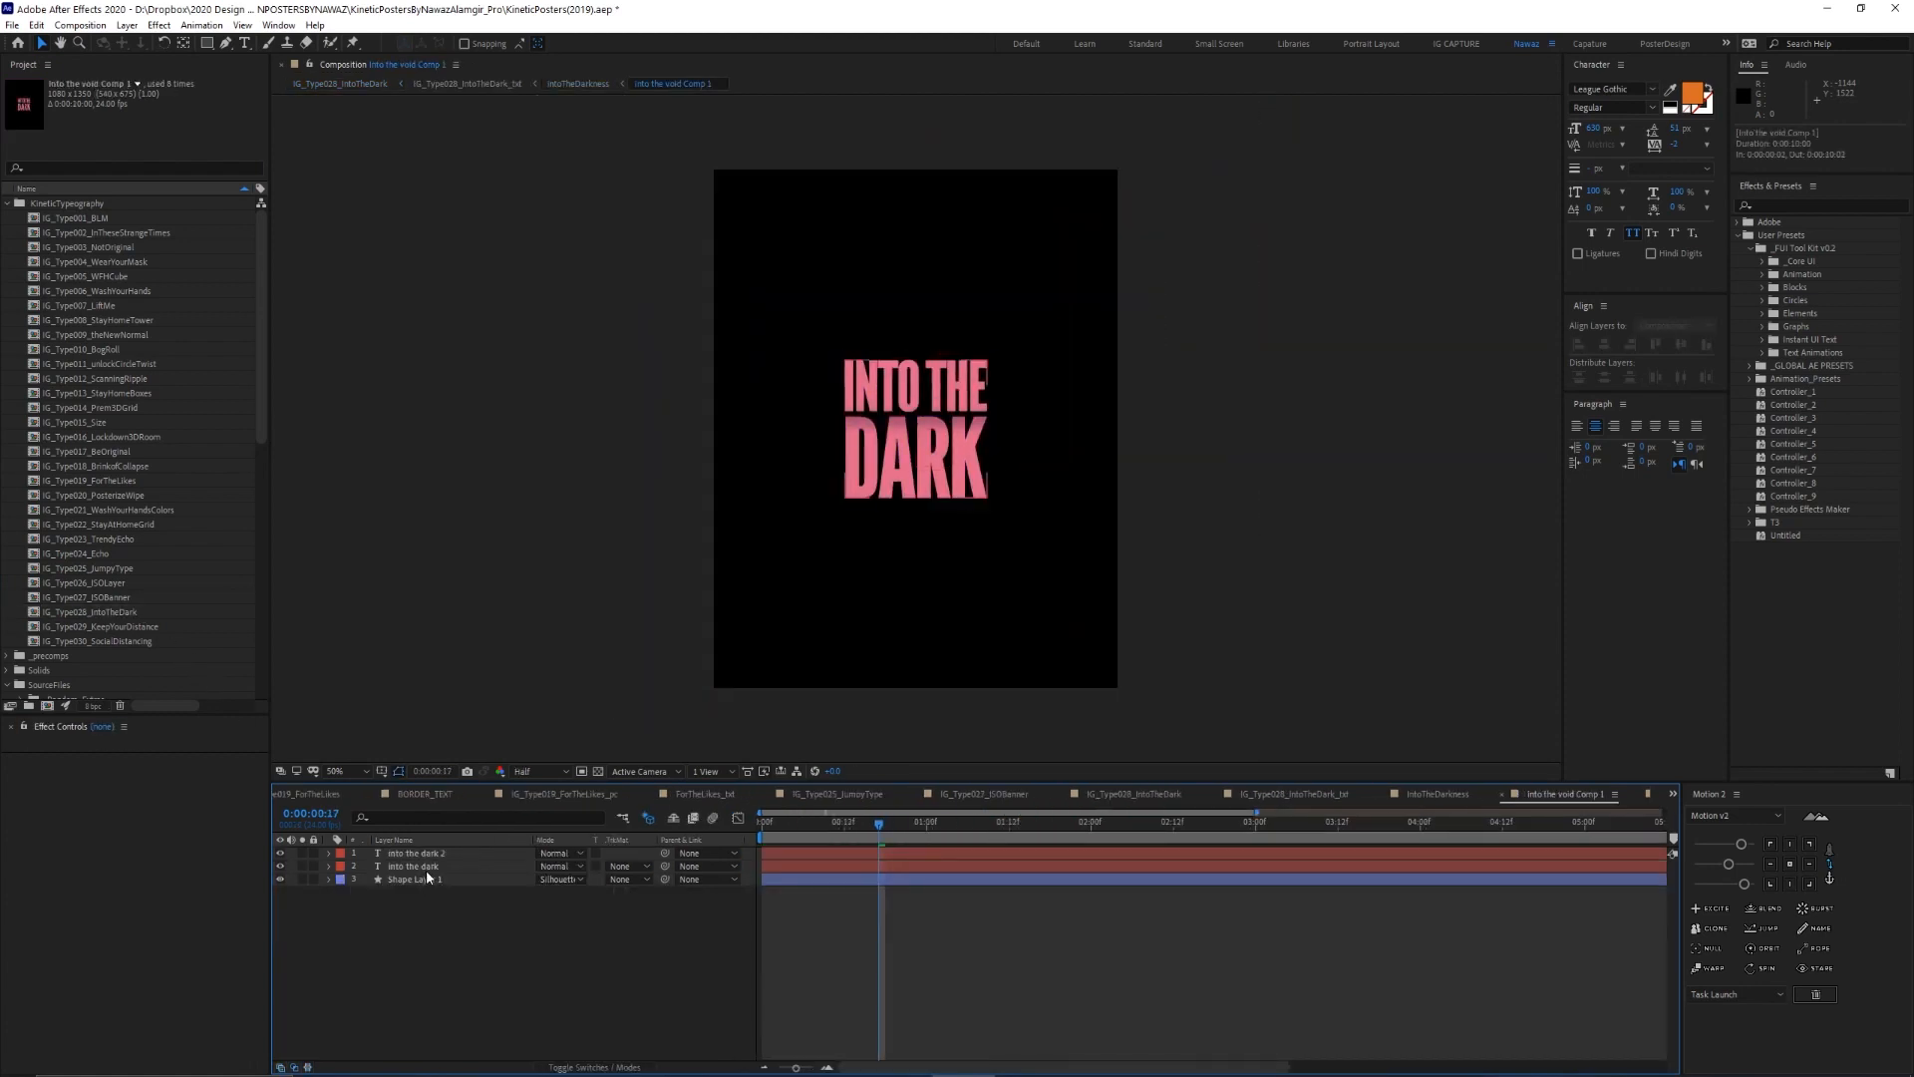
left_click(427, 869)
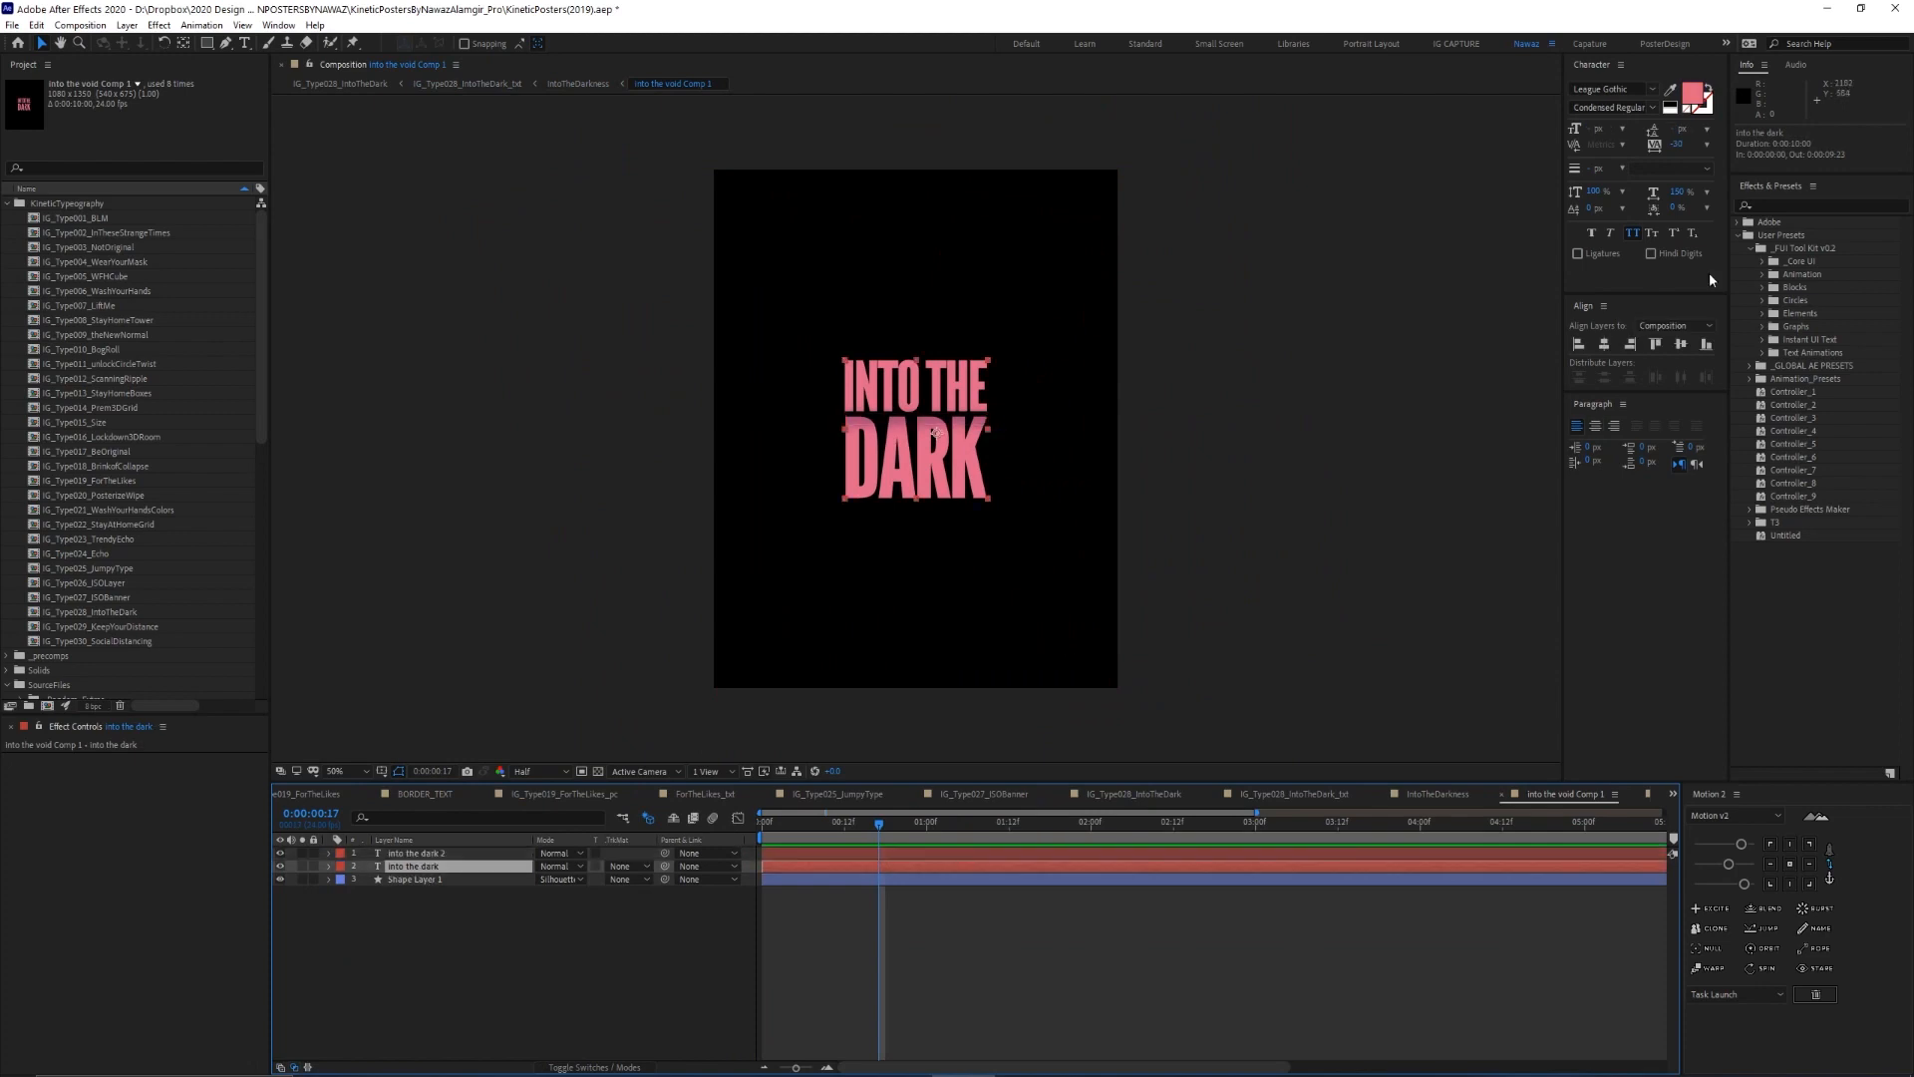
left_click(1691, 90)
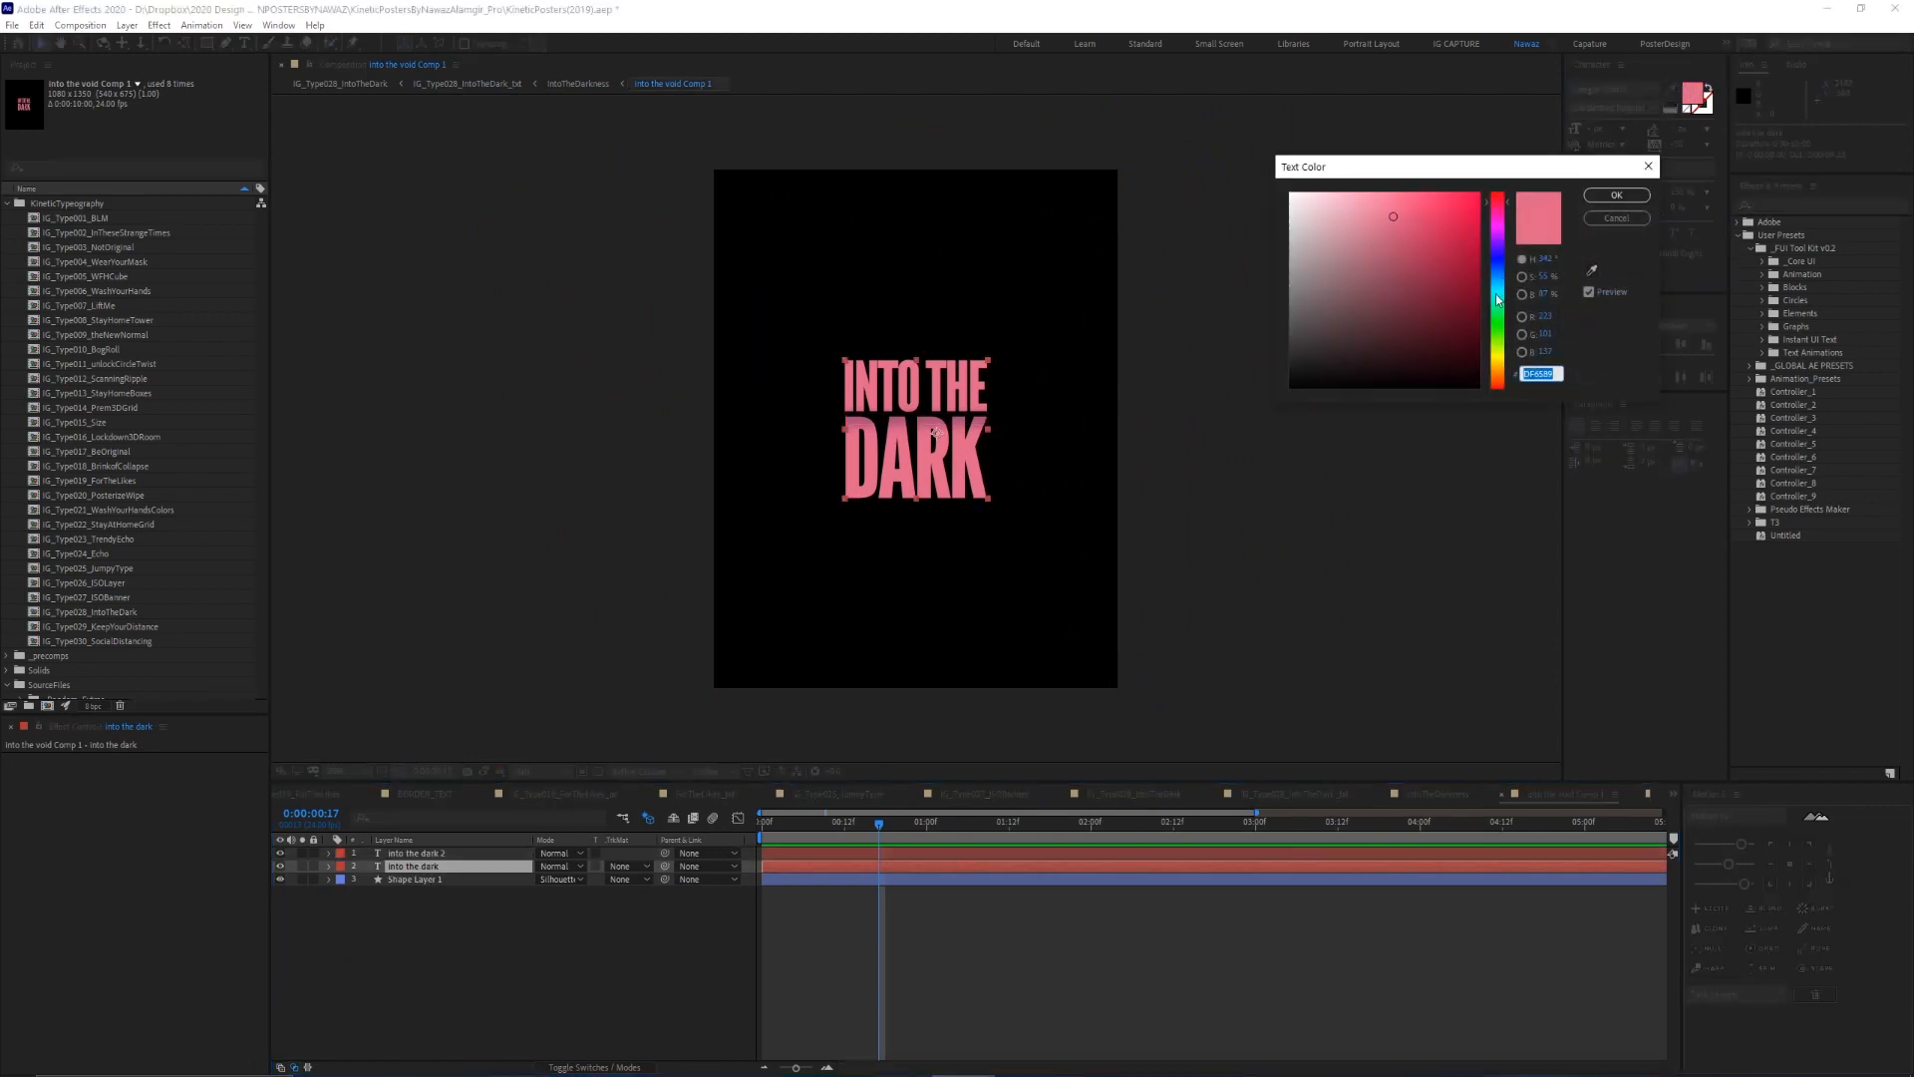
left_click(1498, 298)
left_click(1431, 214)
left_click(1595, 199)
Look at the into the dark 2 layer, return to the parent IntoTheDarkness composition and scrub through the recoloured animation
left_click(418, 852)
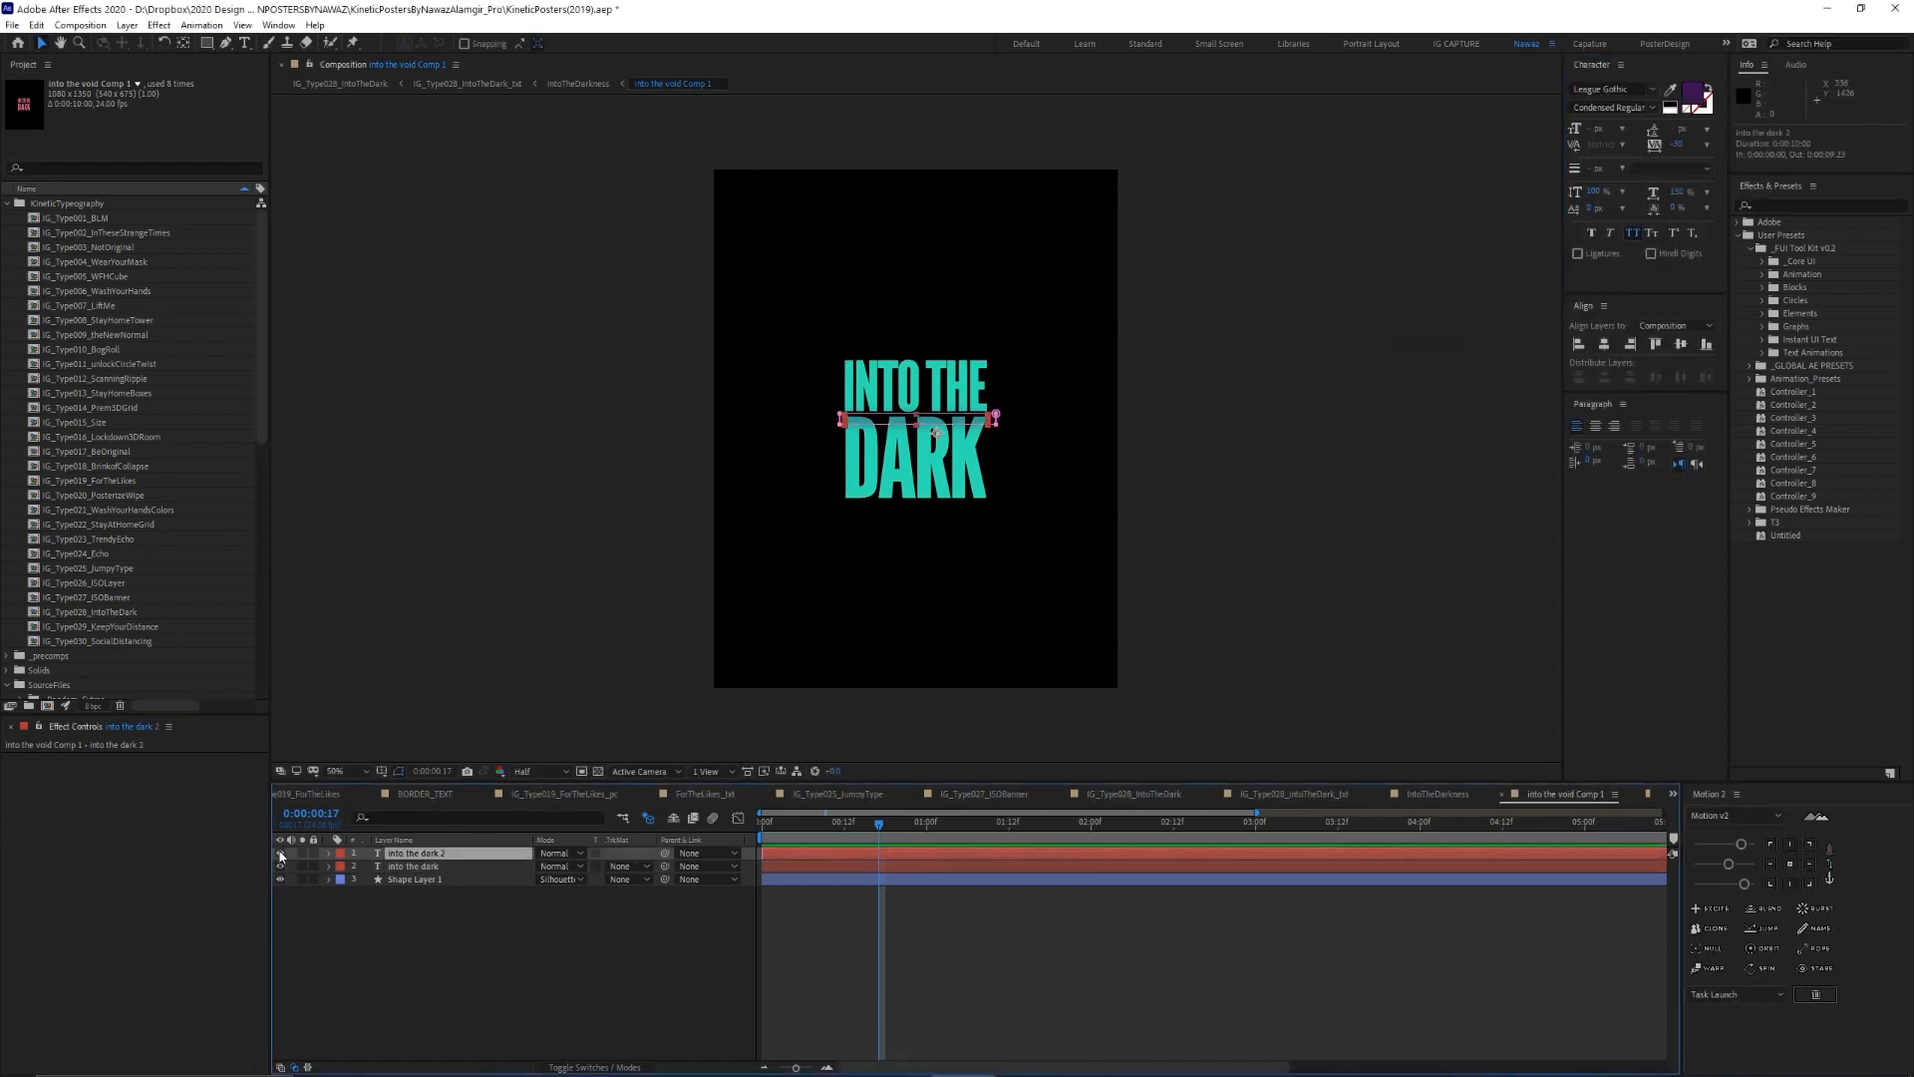
left_click(457, 989)
key("Tab")
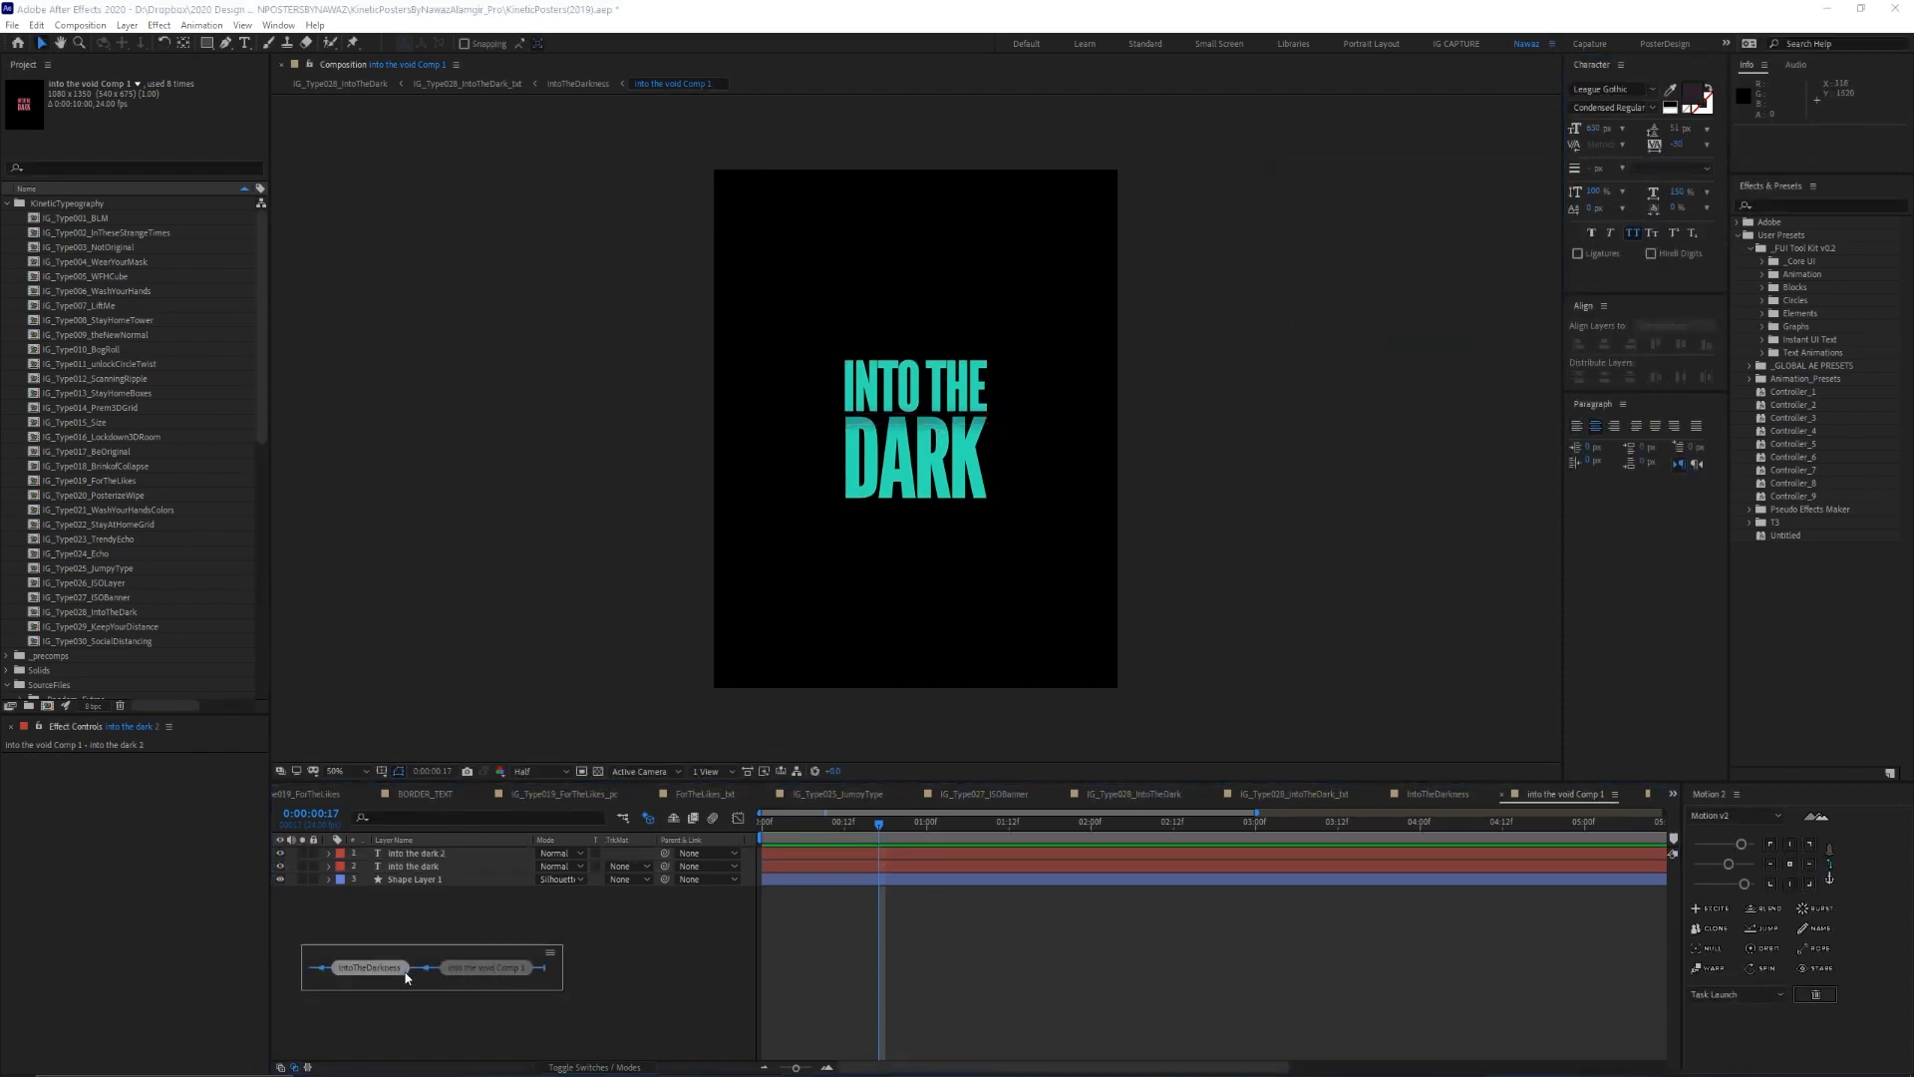
left_click(391, 969)
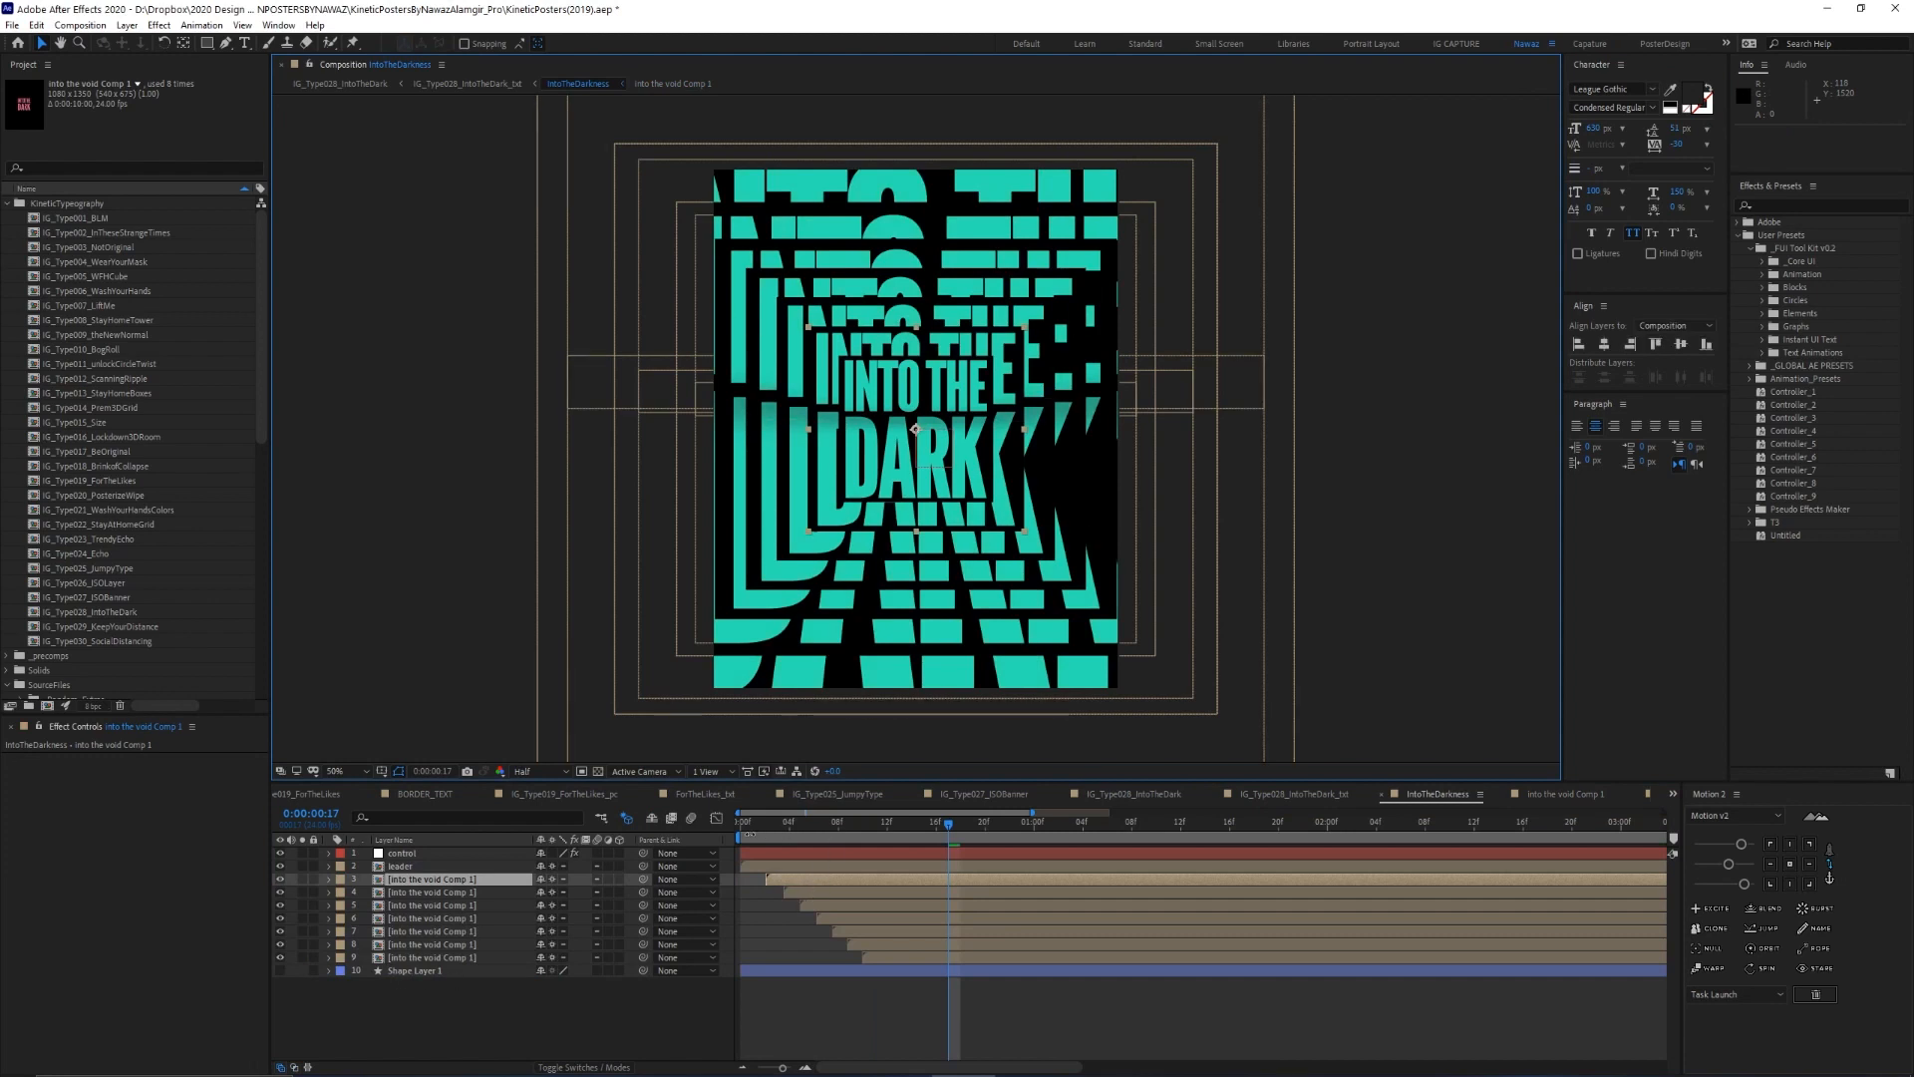
left_click_drag(749, 827, 924, 815)
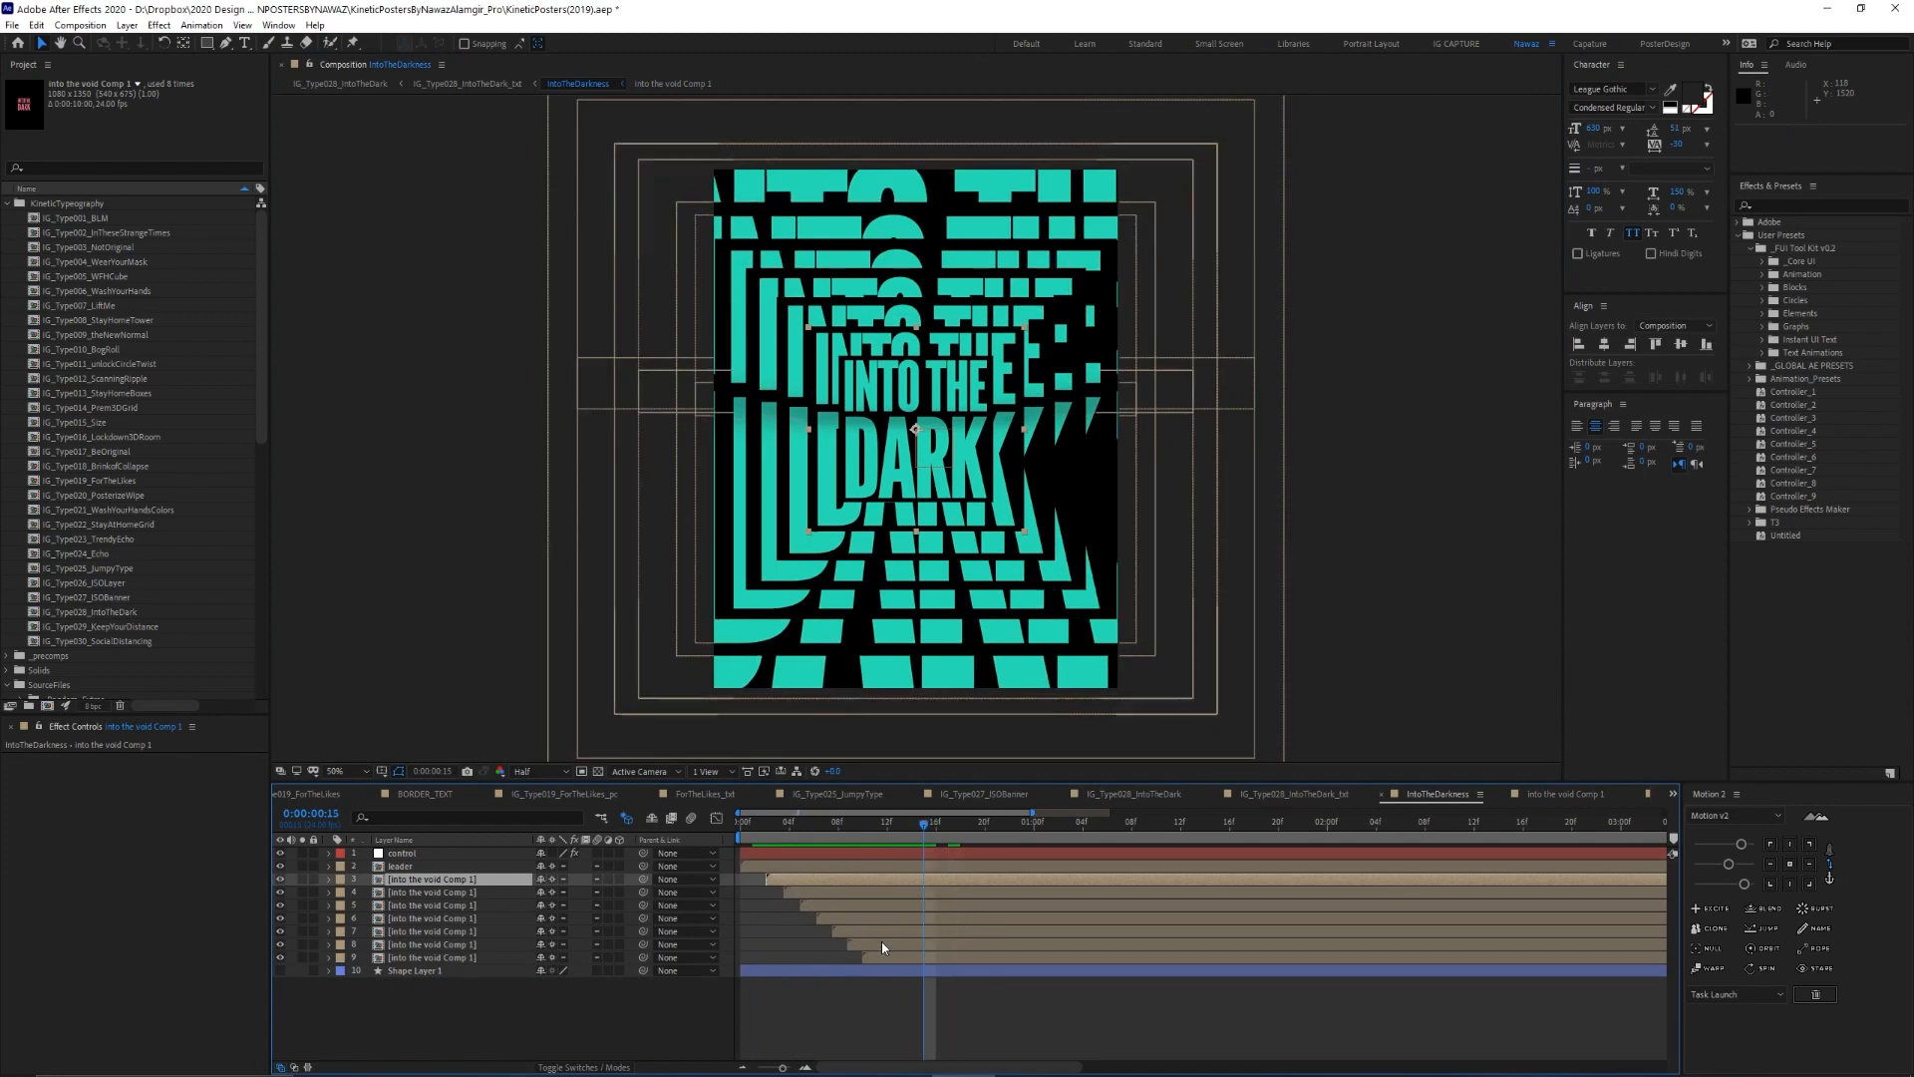
Reveal the Scale keyframes of the seven Into the void Comp 1 layers and scrub through their staggered growth
left_click(469, 957, "shift")
key("s")
left_click_drag(764, 828, 1071, 829)
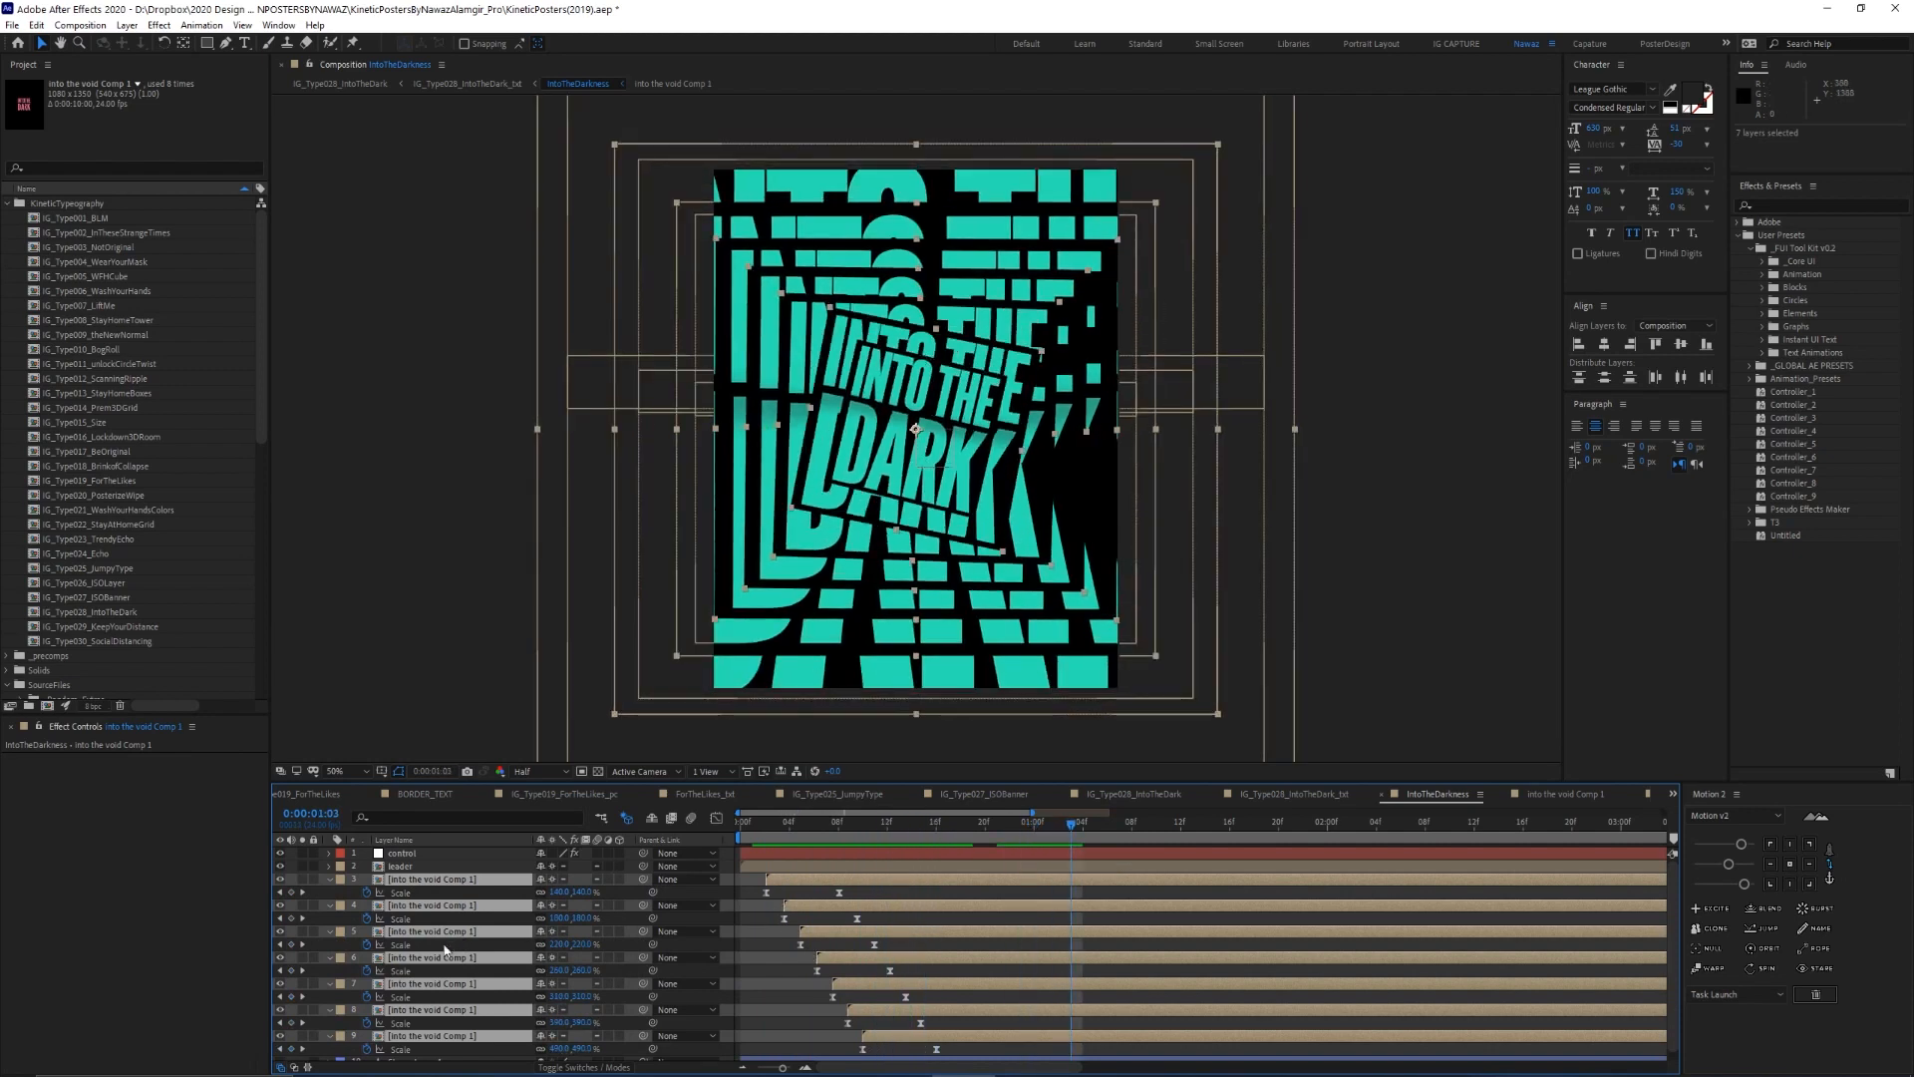
scroll(442, 972, "down", 1)
Show the Rotation properties of the repeated Into the void Comp 1 layers and examine layers 9 and 8
key("u")
key("u")
key("u")
key("r")
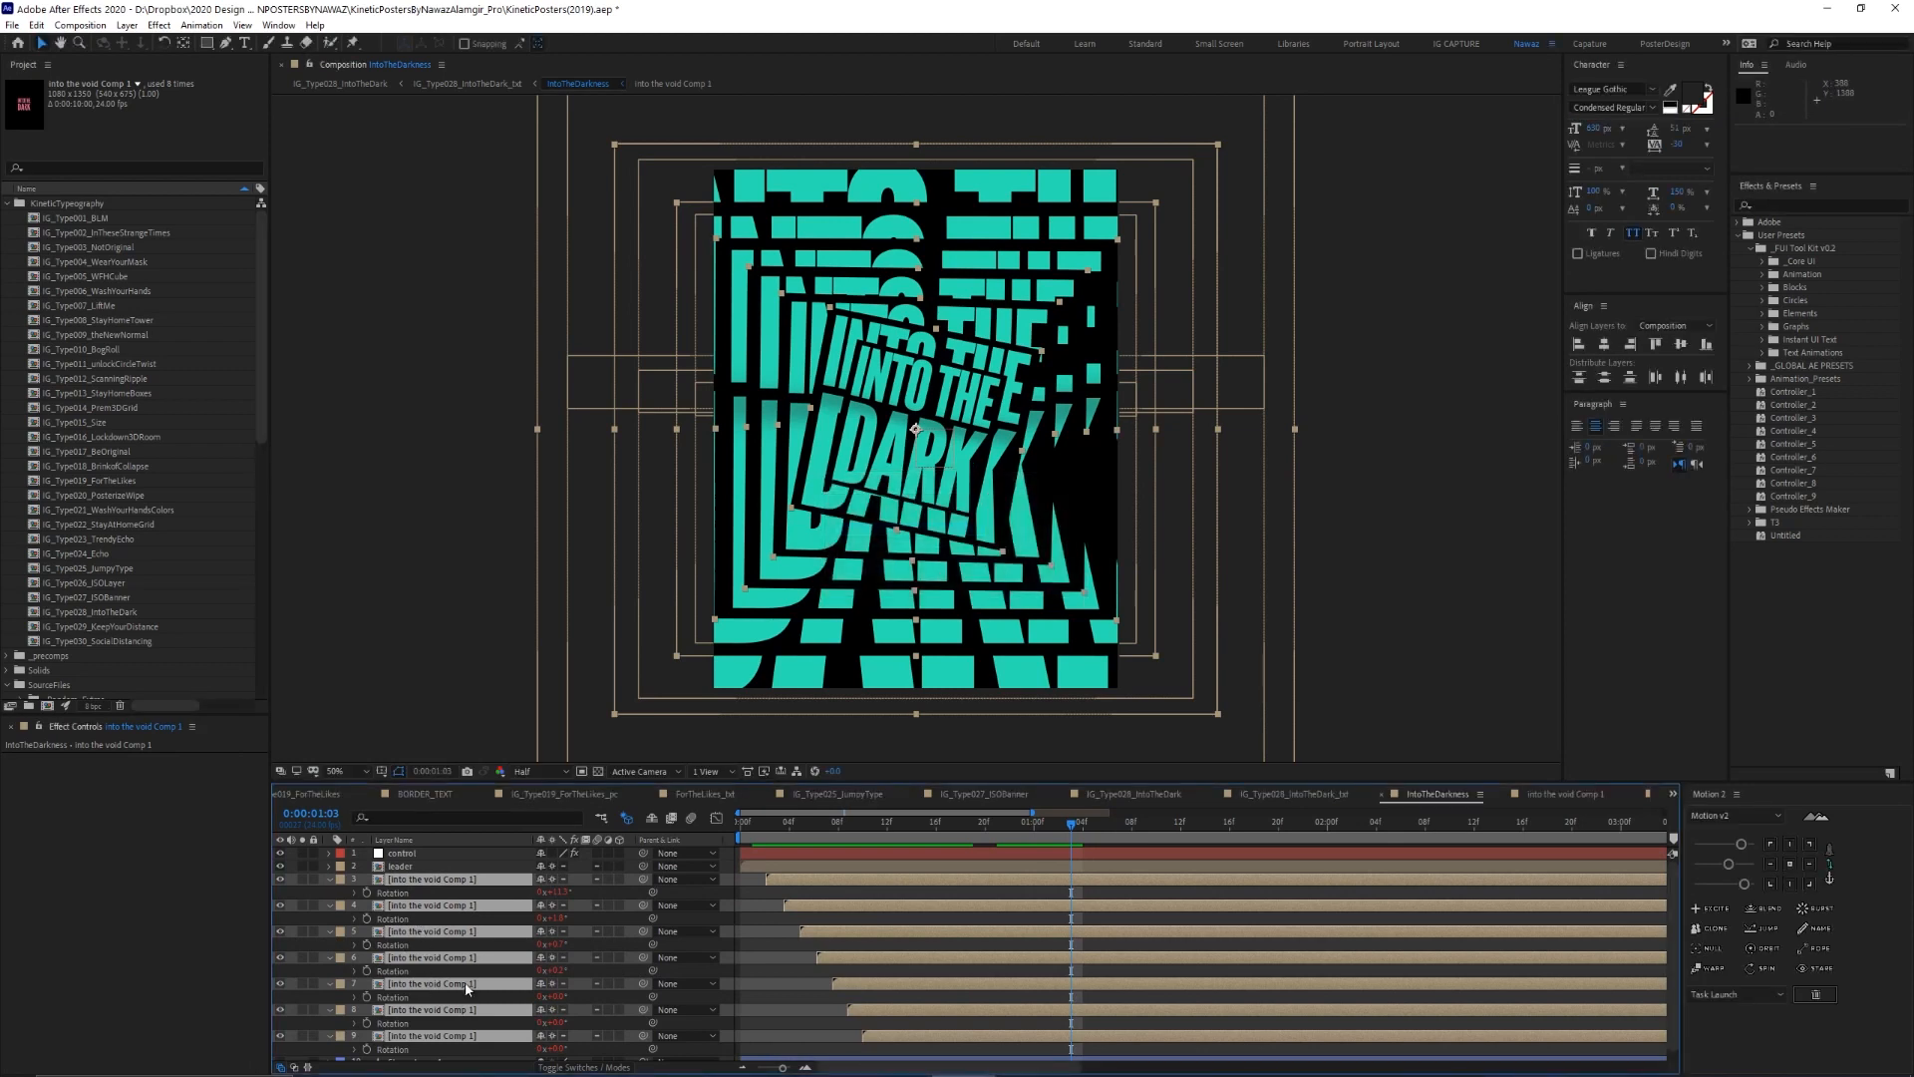
scroll(418, 1037, "down", 1)
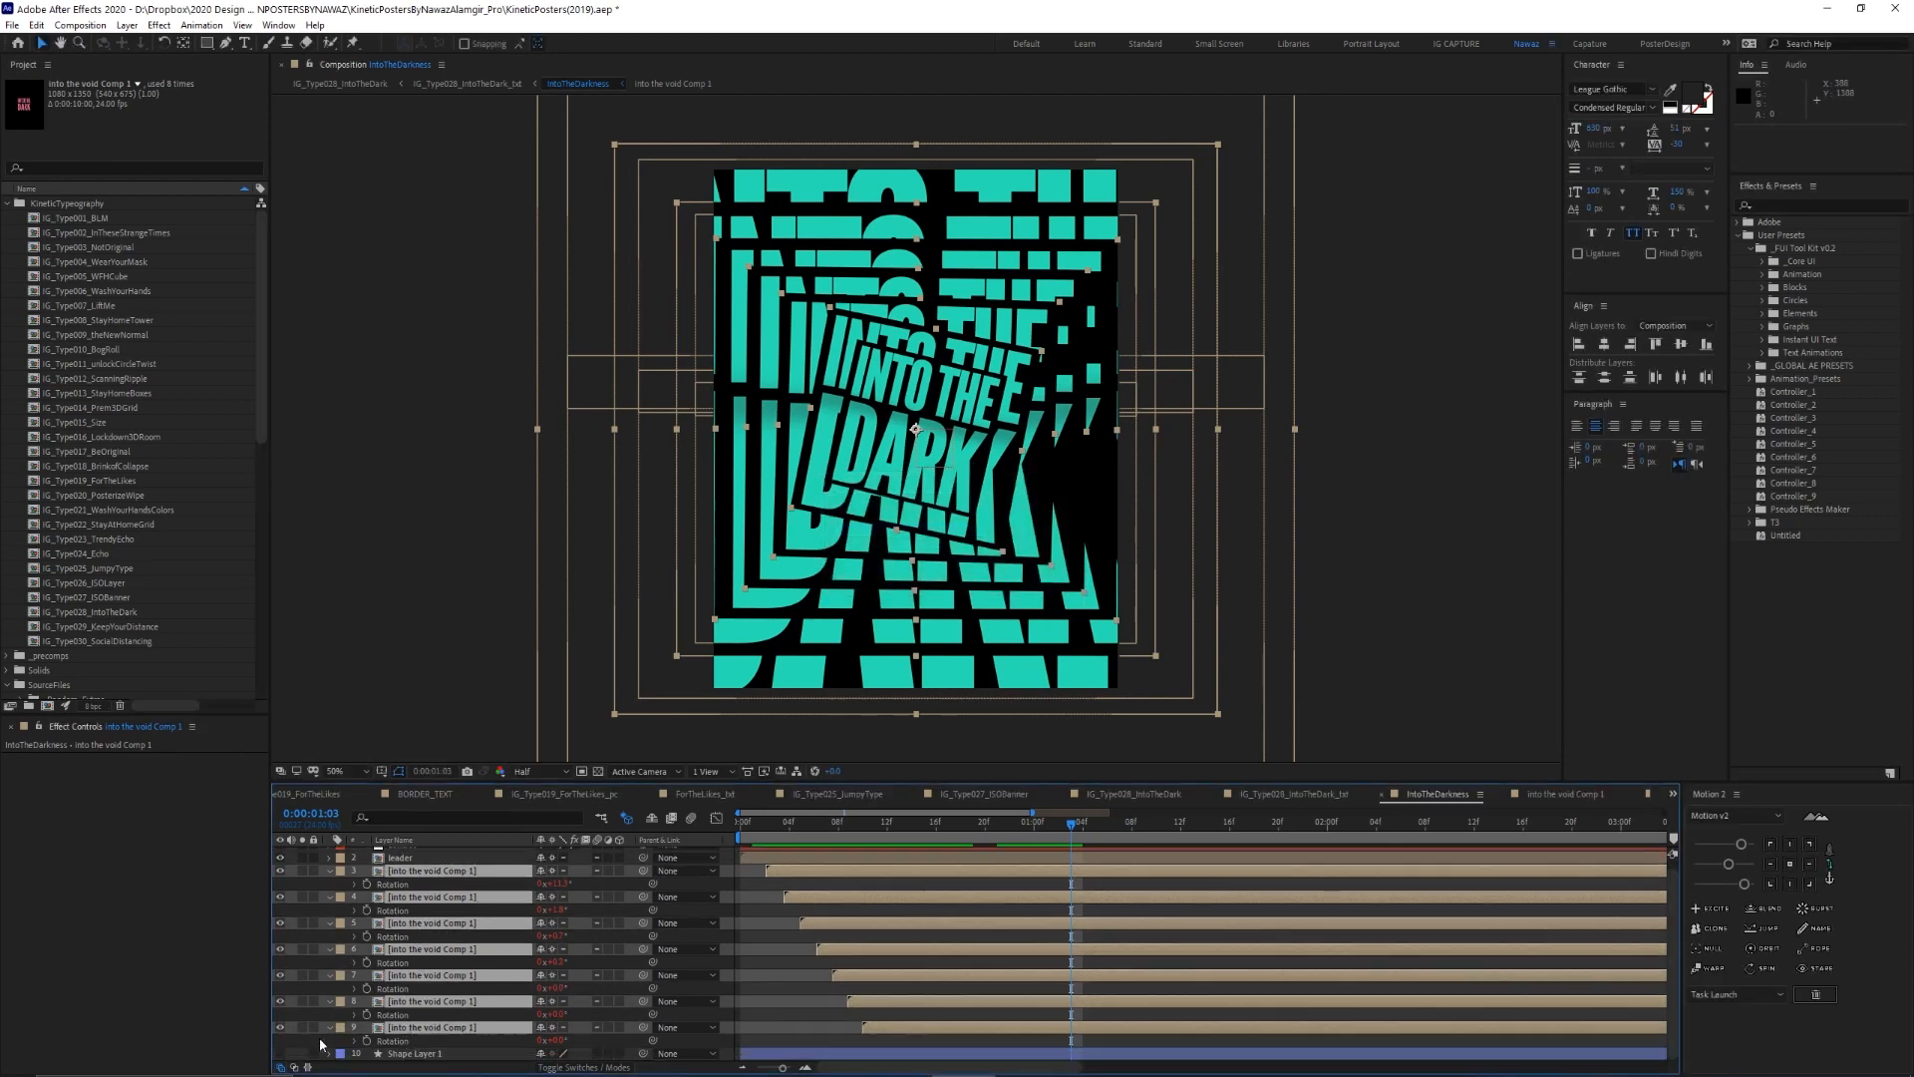
left_click(415, 1026)
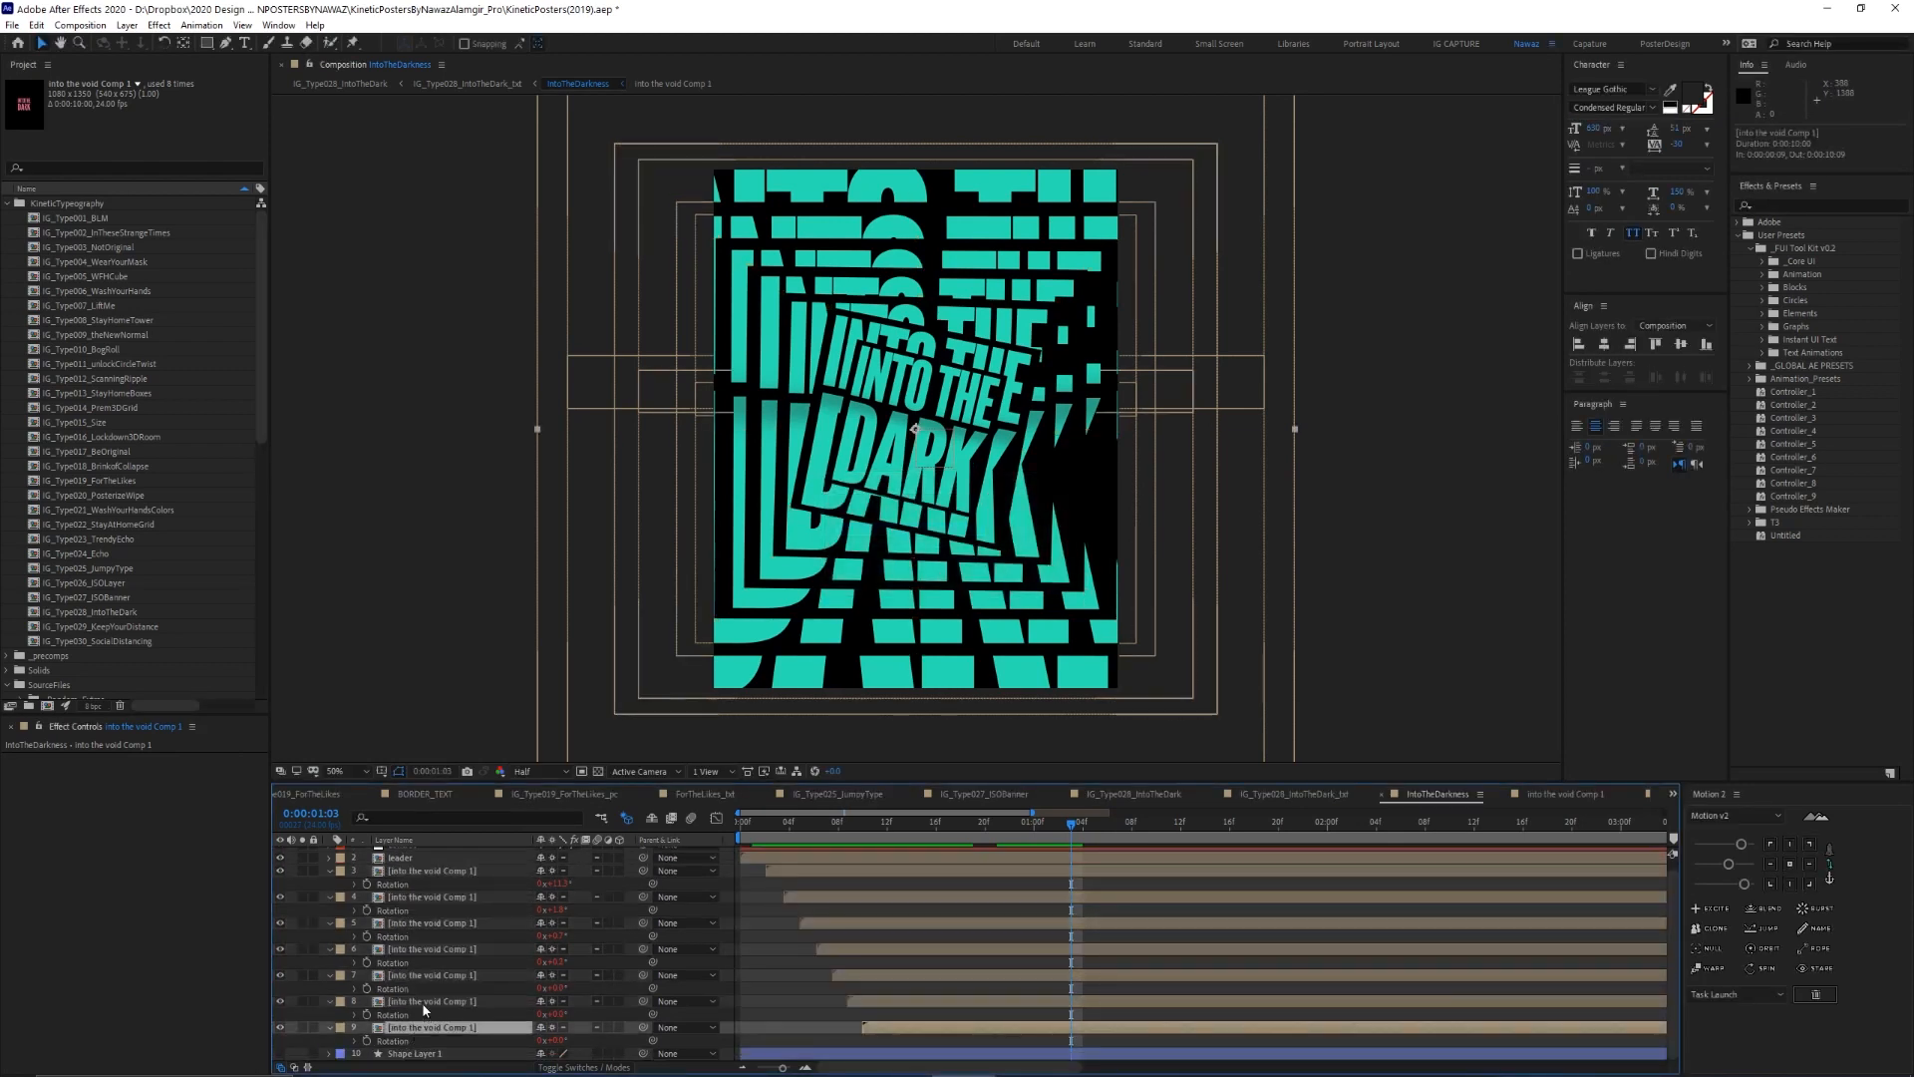
left_click(436, 1001)
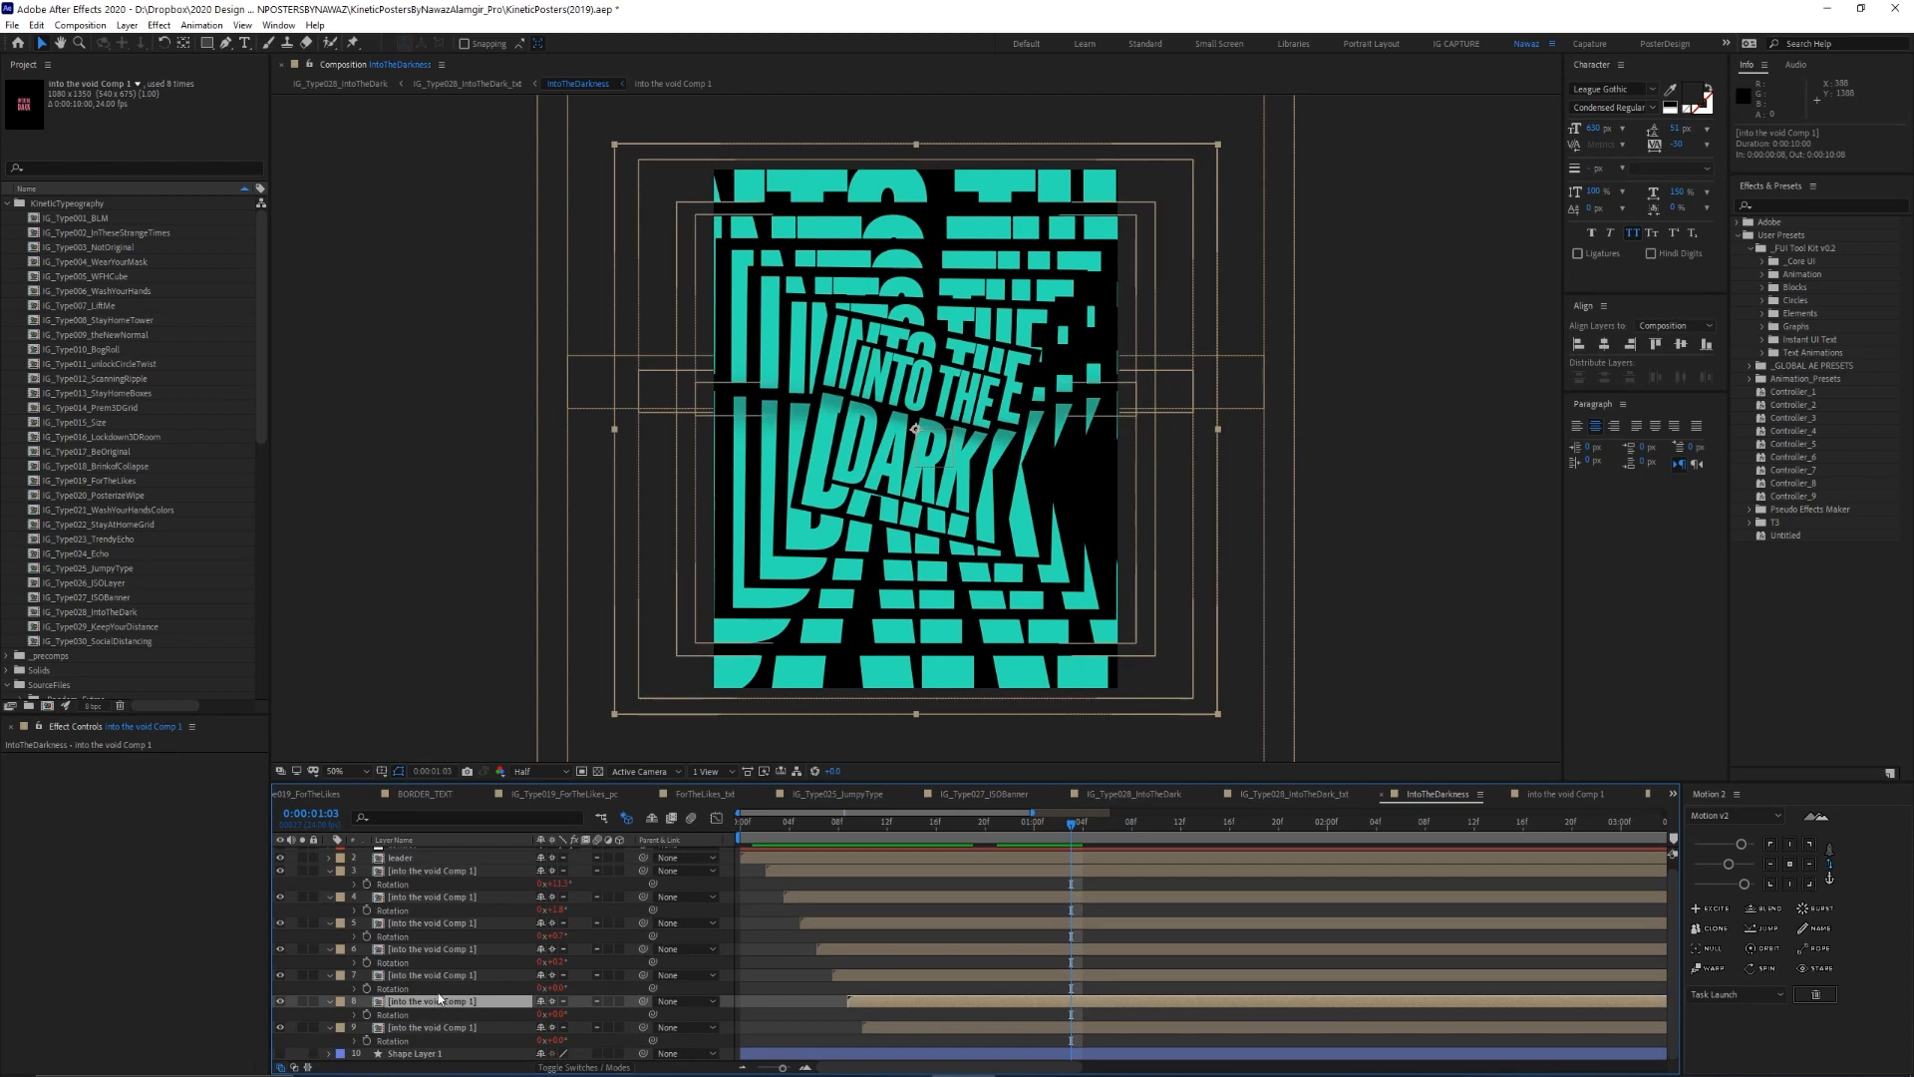
Show the leader layer's Rotation keyframes and scrub from 0:00:00:16 to 0:00:01:10 to examine the delayed rotation
left_click(421, 861)
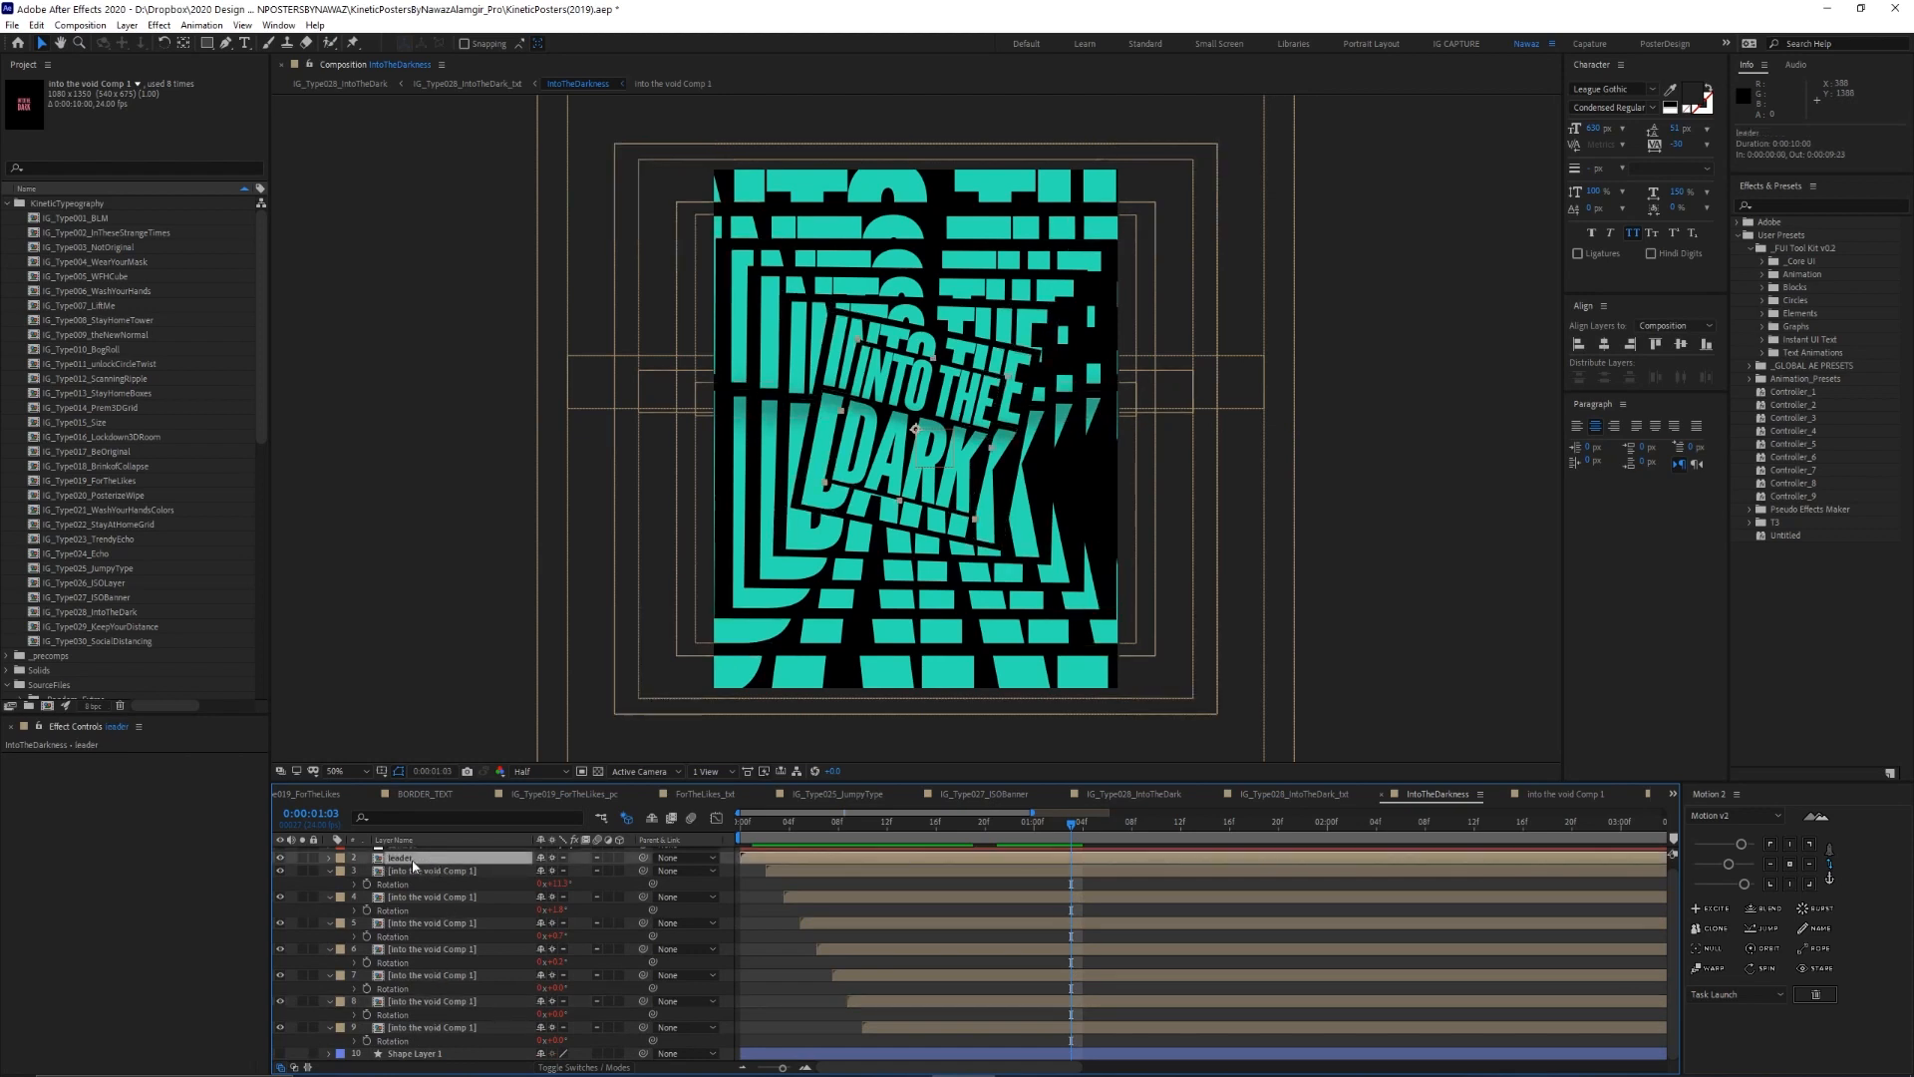
key("r")
left_click(935, 825)
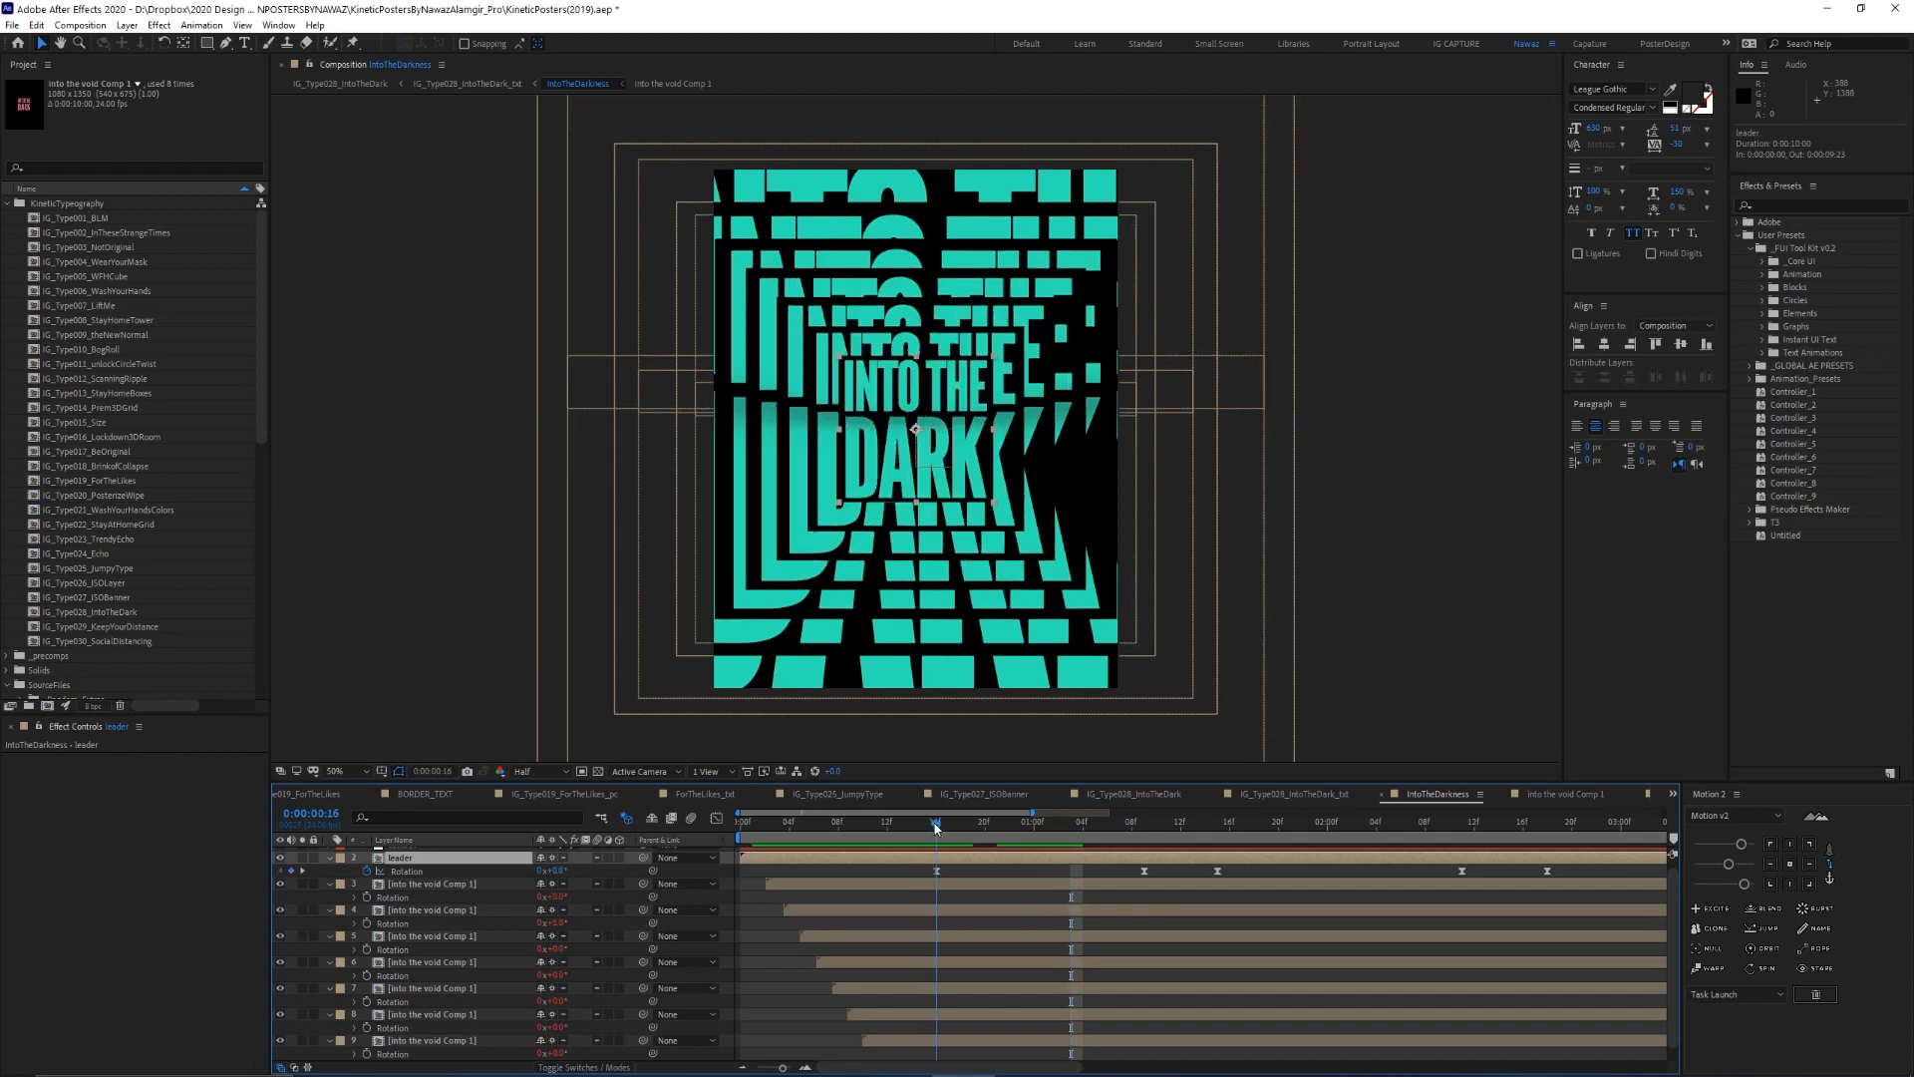
left_click_drag(985, 828, 1156, 826)
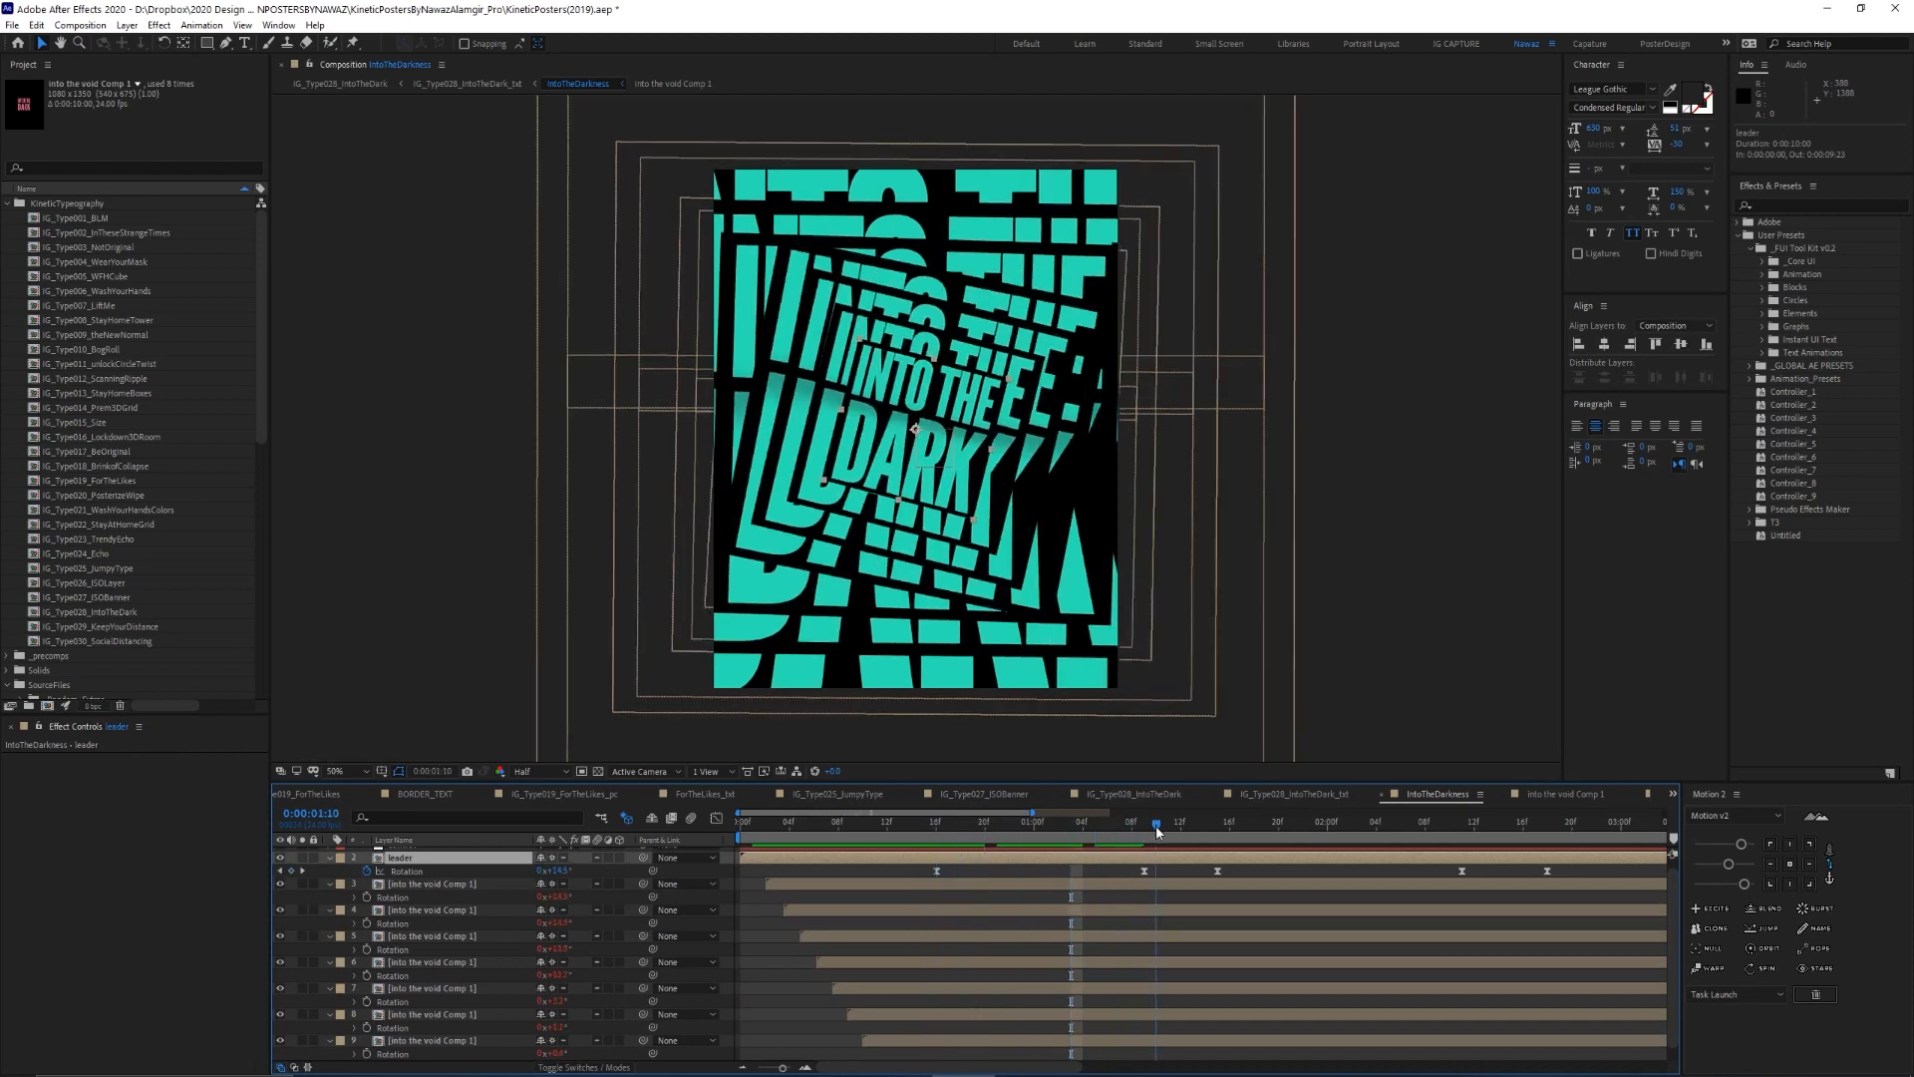
scroll(424, 875, "up", 1)
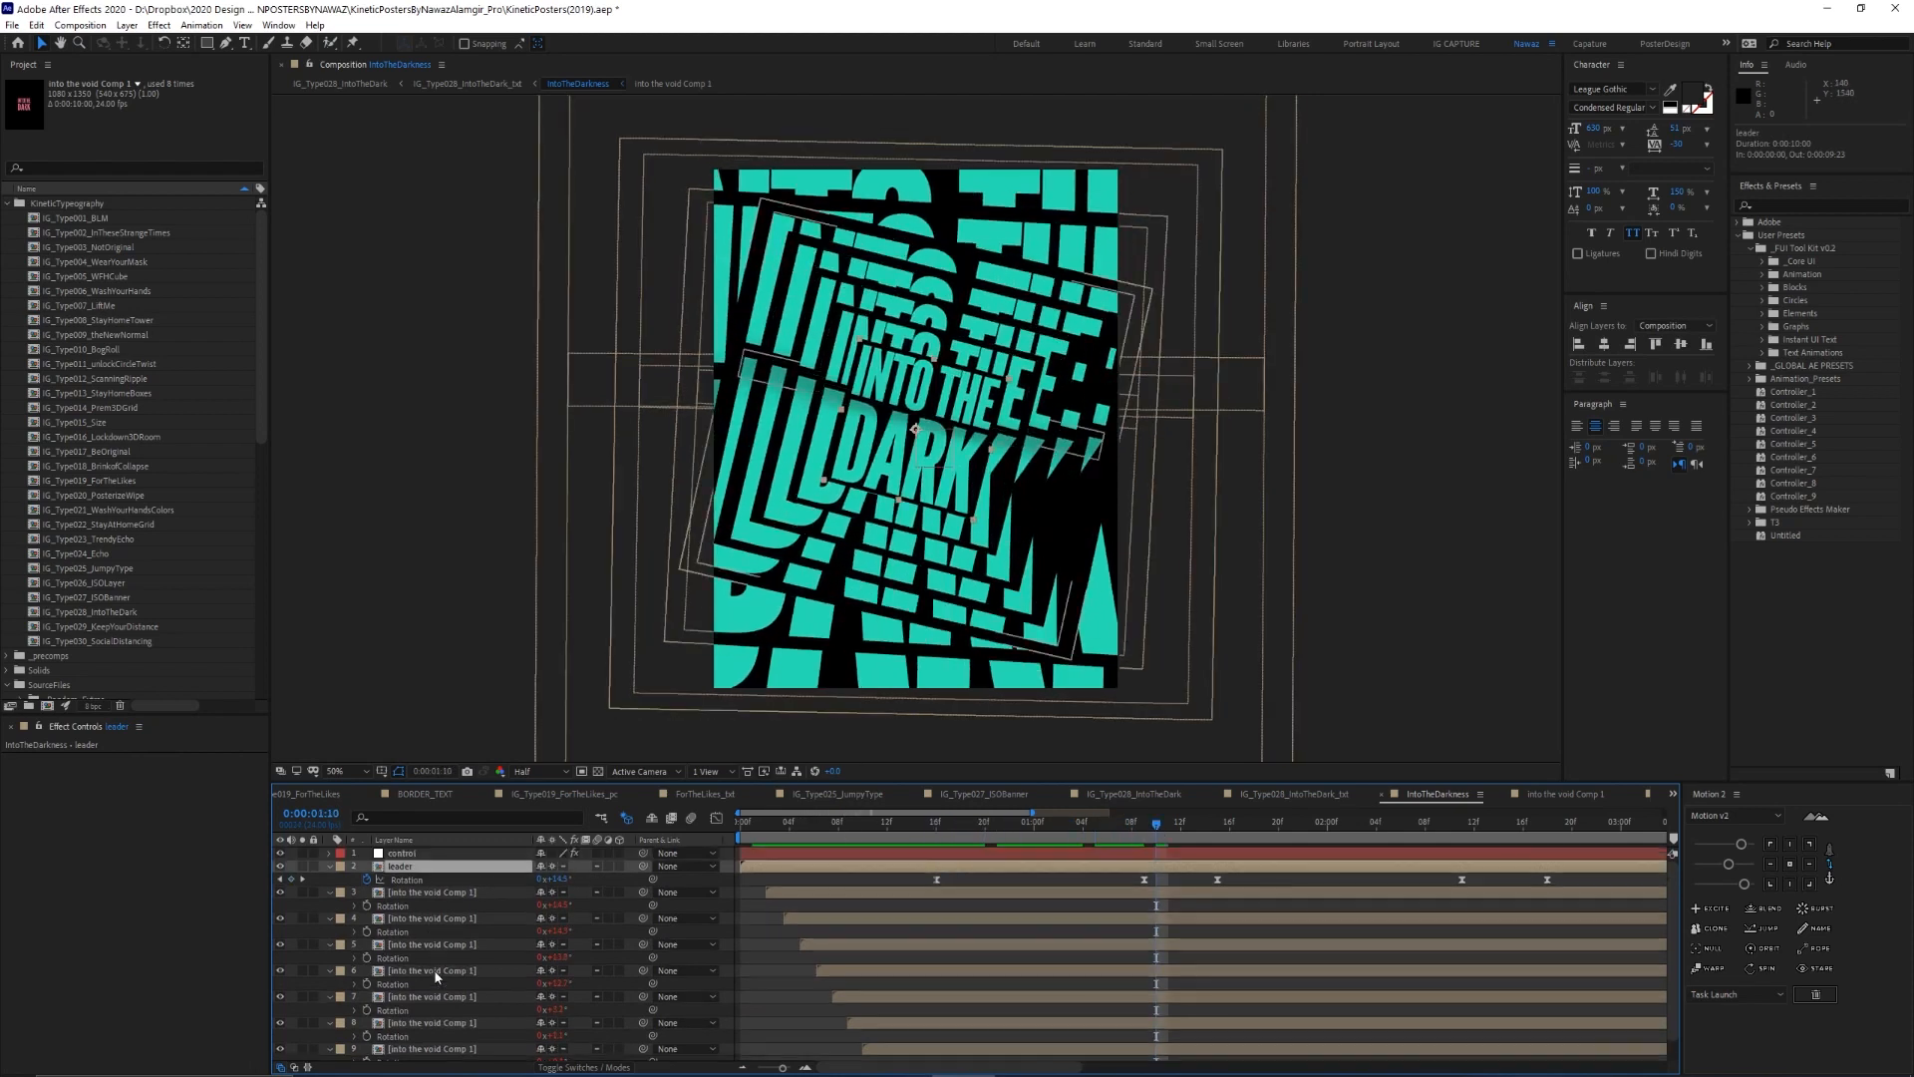
Set the control layer's delayvalue slider to 1 and preview the rotation
left_click(409, 853)
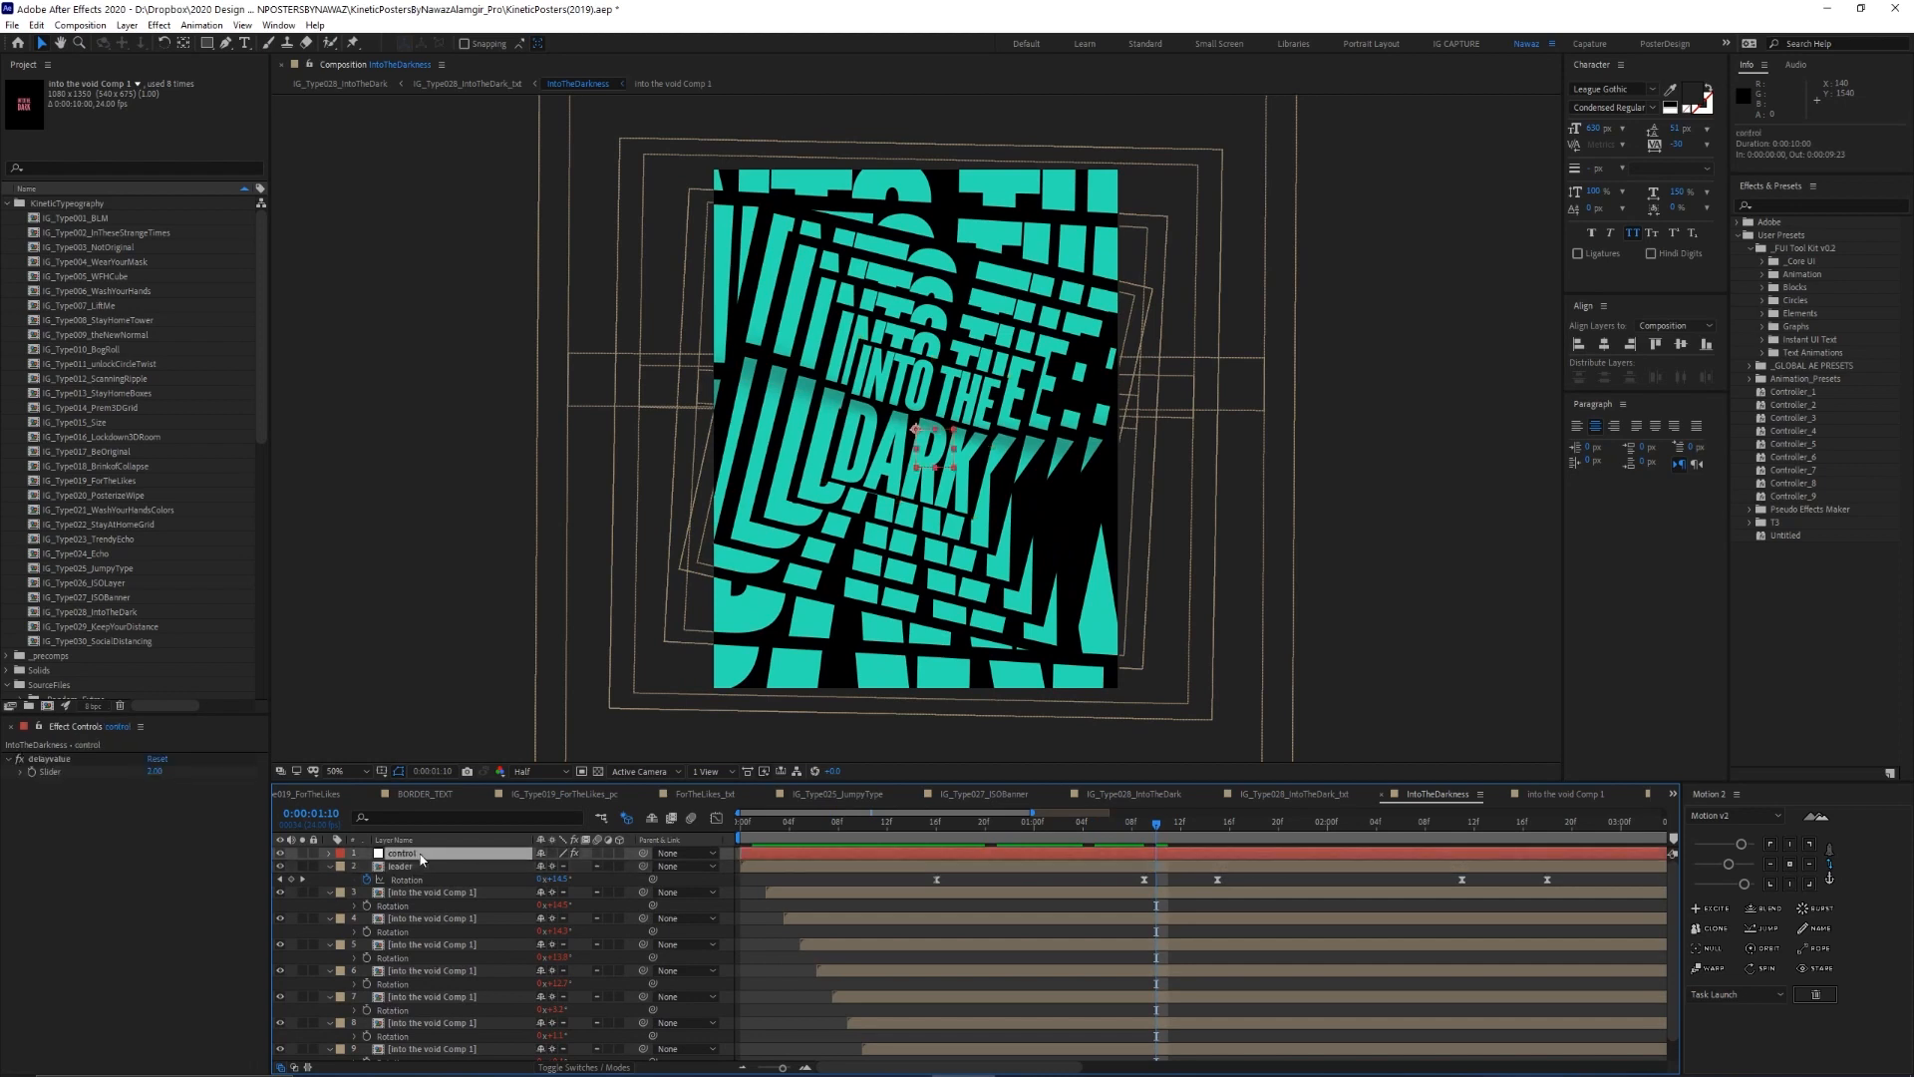
left_click(156, 773)
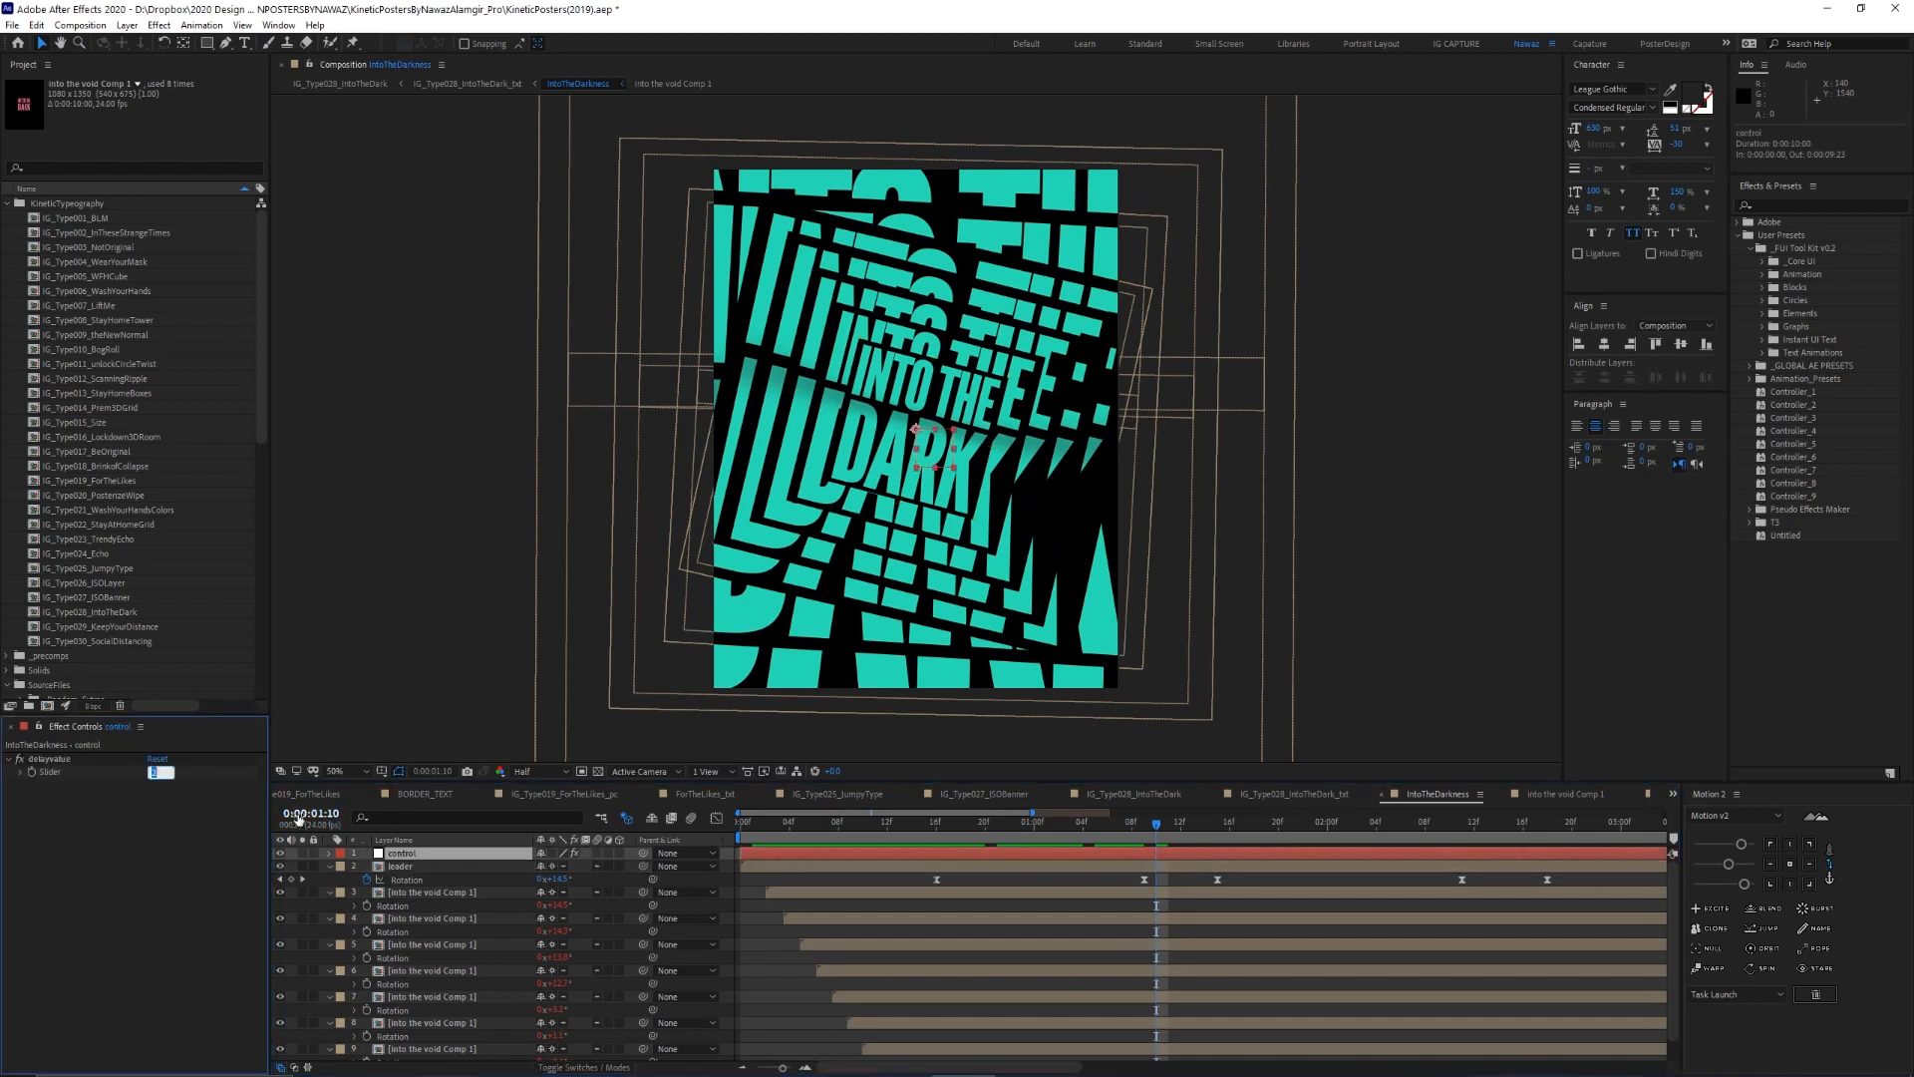
key("Return")
key("space")
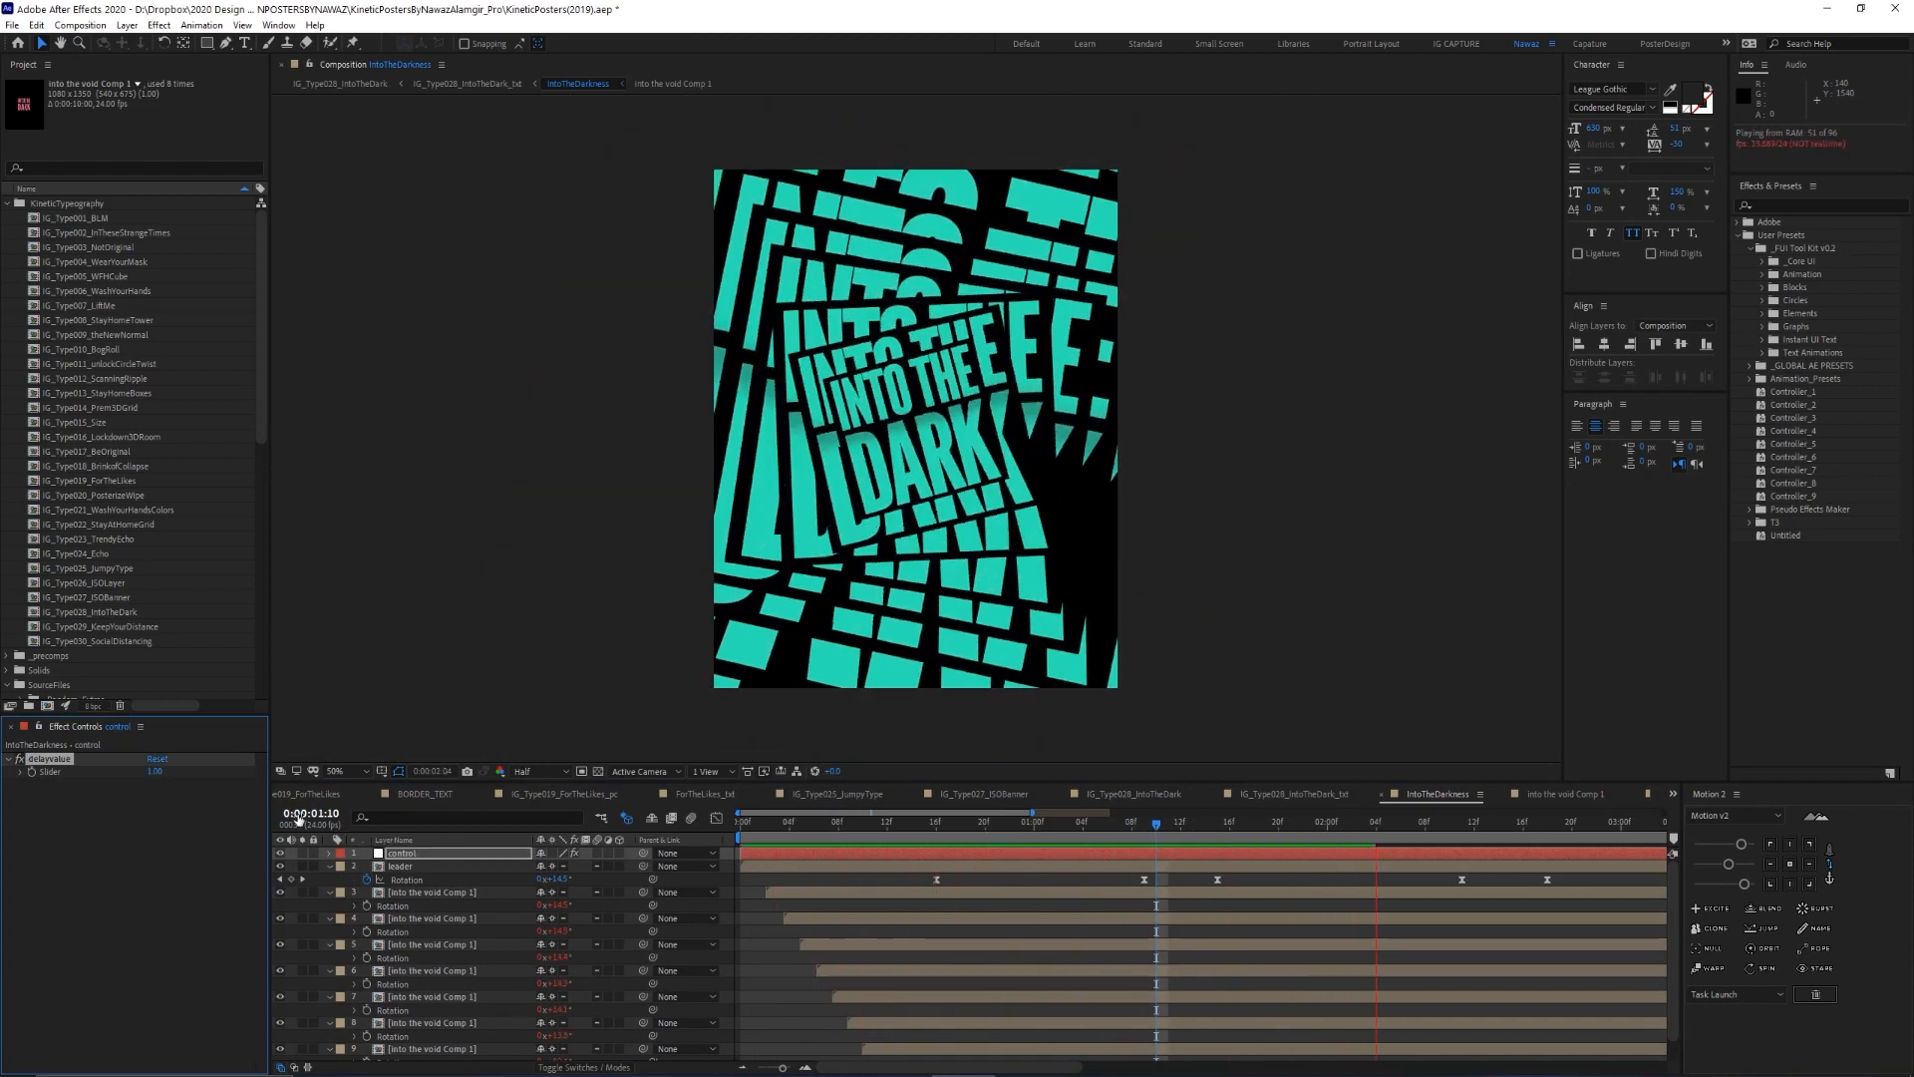
key("space")
Move the leader's second Rotation keyframe earlier to 0:00:01:02 and increase its rotation angle
left_click_drag(1144, 882, 1058, 879)
left_click(936, 827)
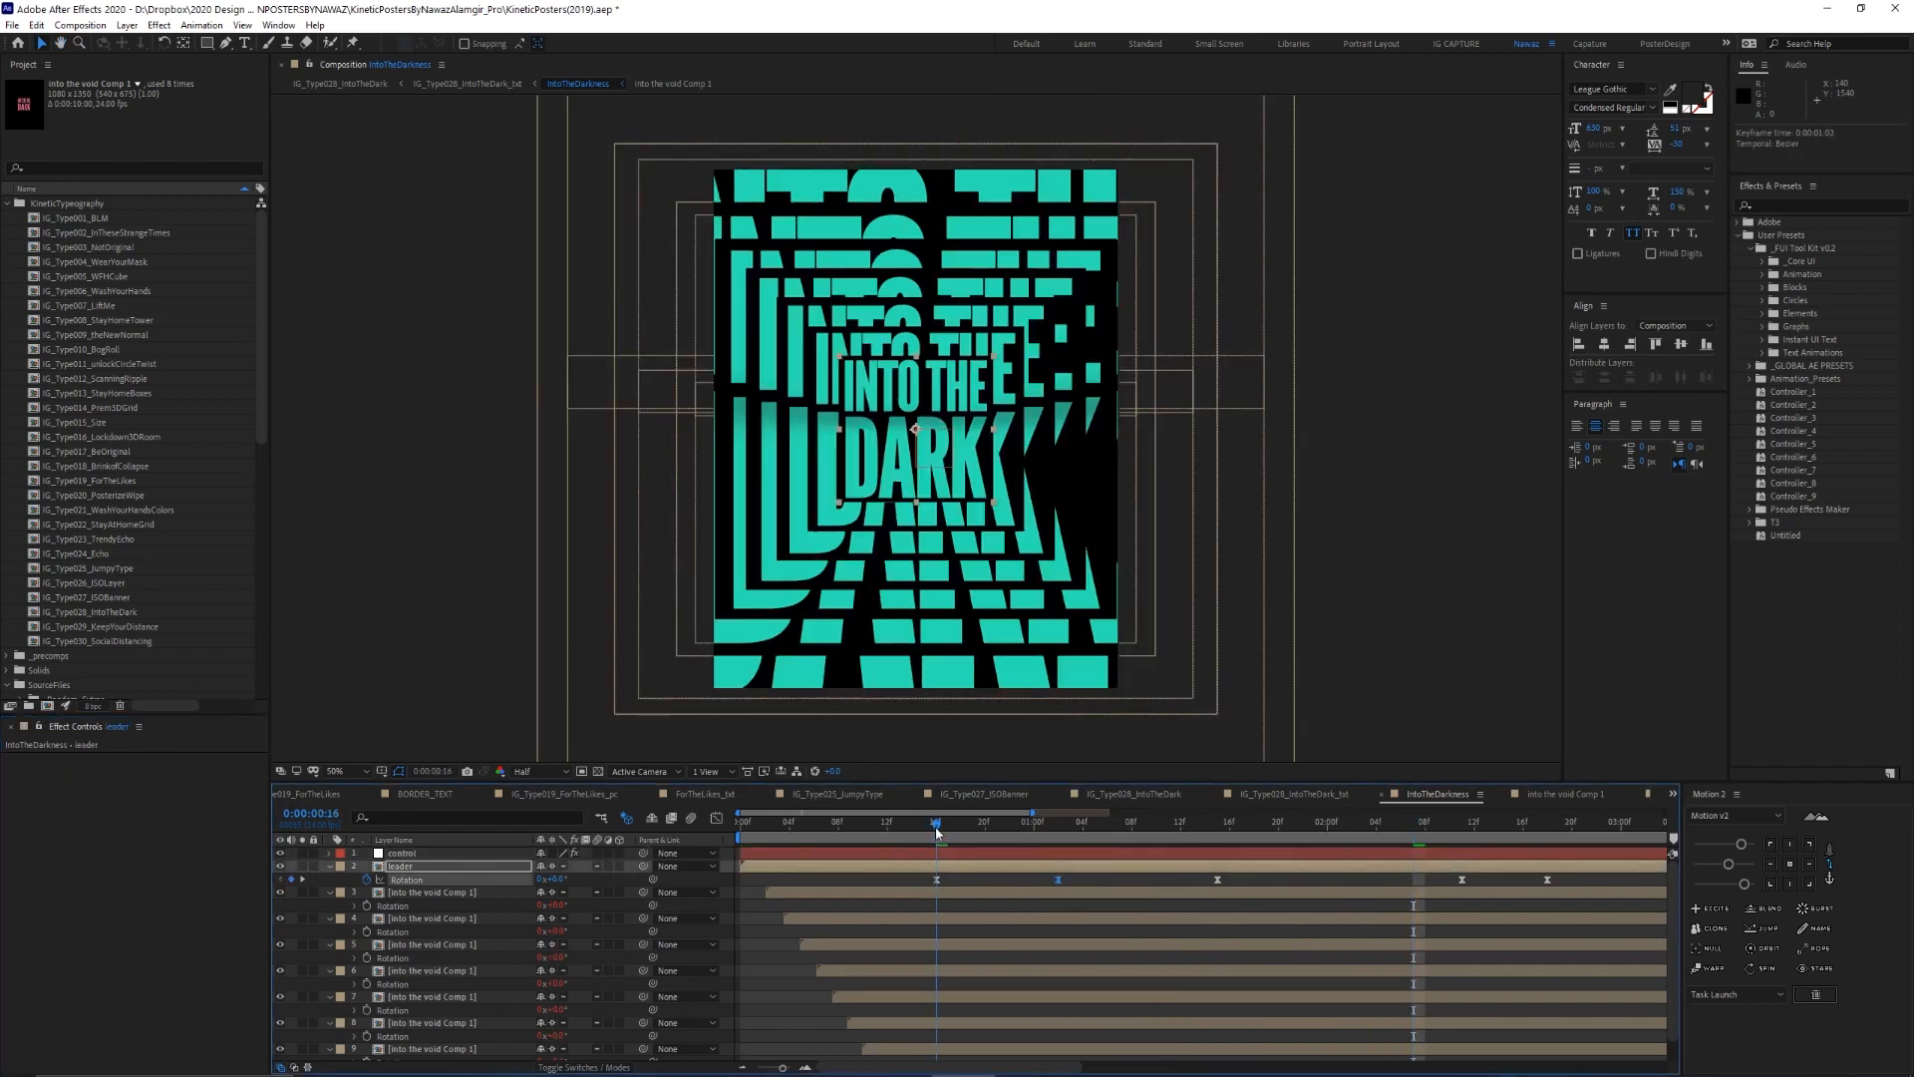
key("k")
left_click_drag(565, 879, 596, 868)
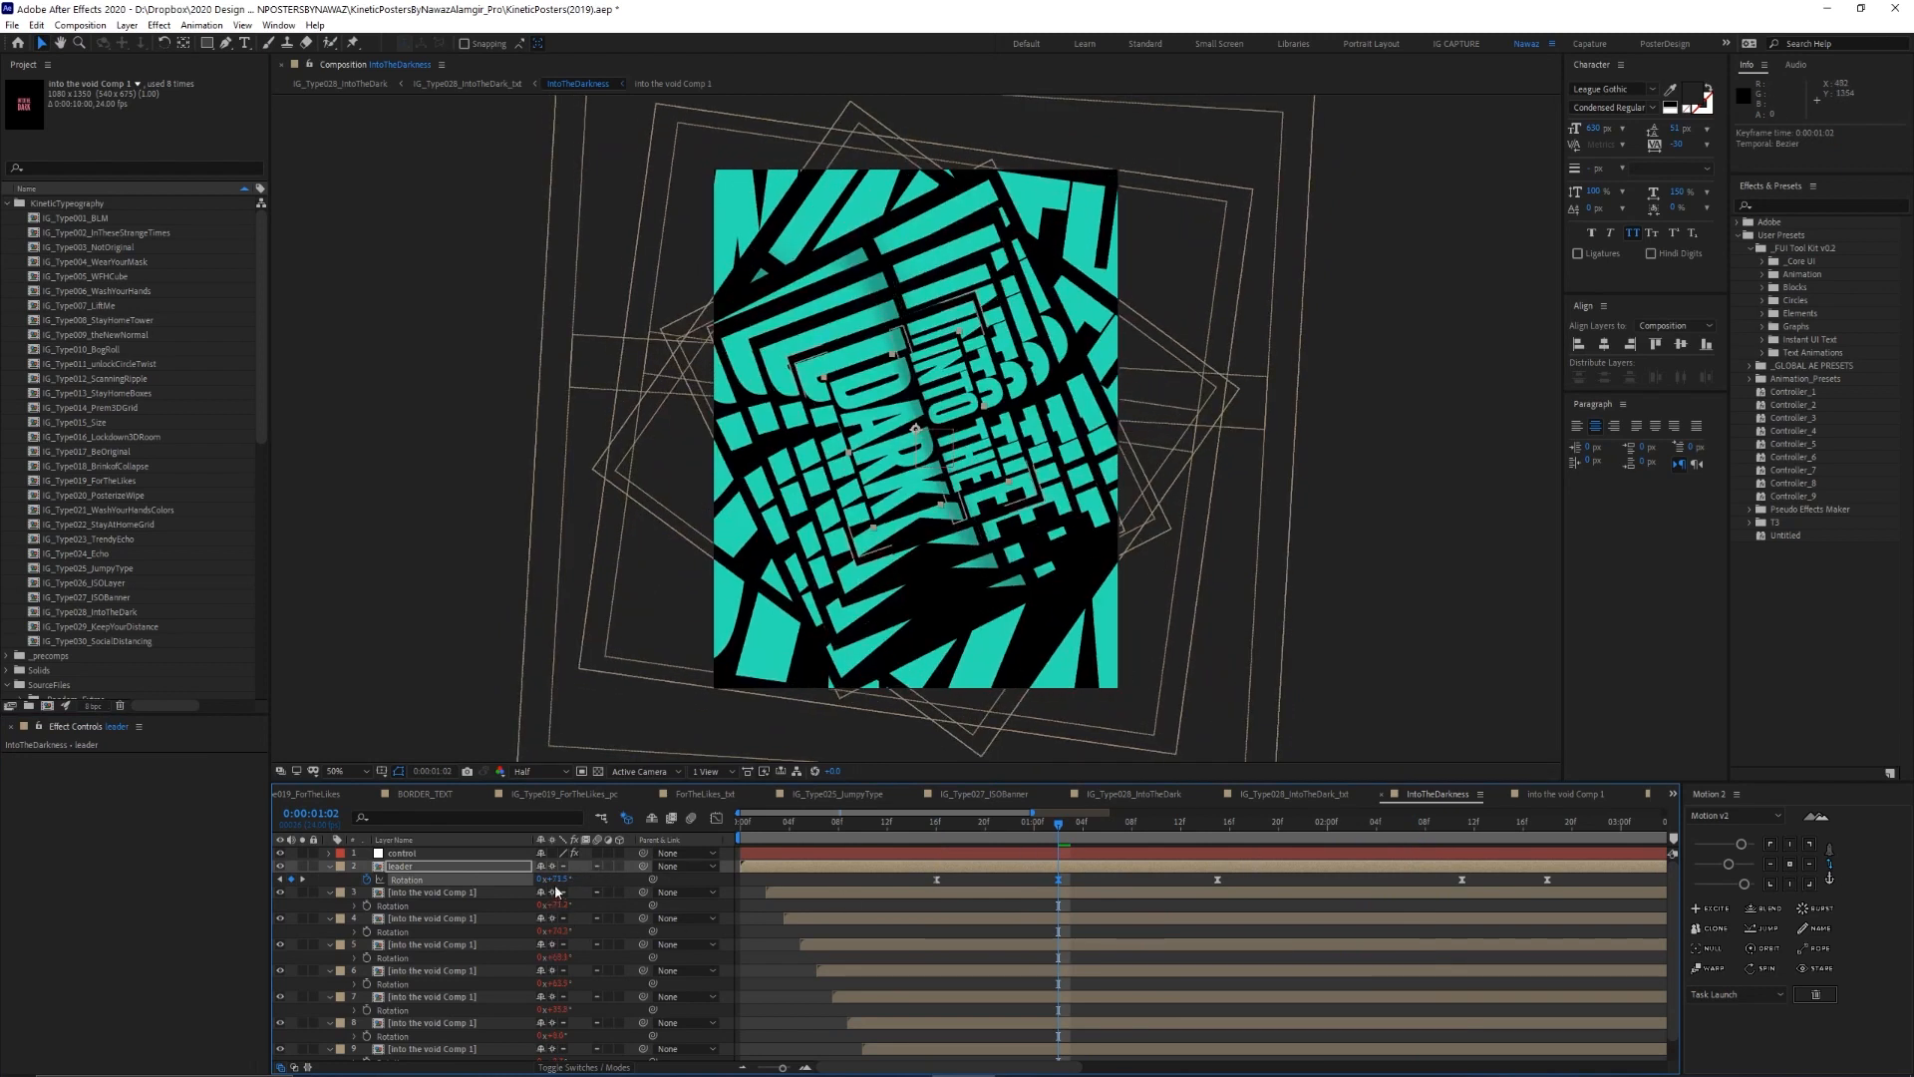
mouse_move(556, 877)
left_mouse_down()
mouse_move(527, 868)
mouse_move(554, 871)
left_mouse_up()
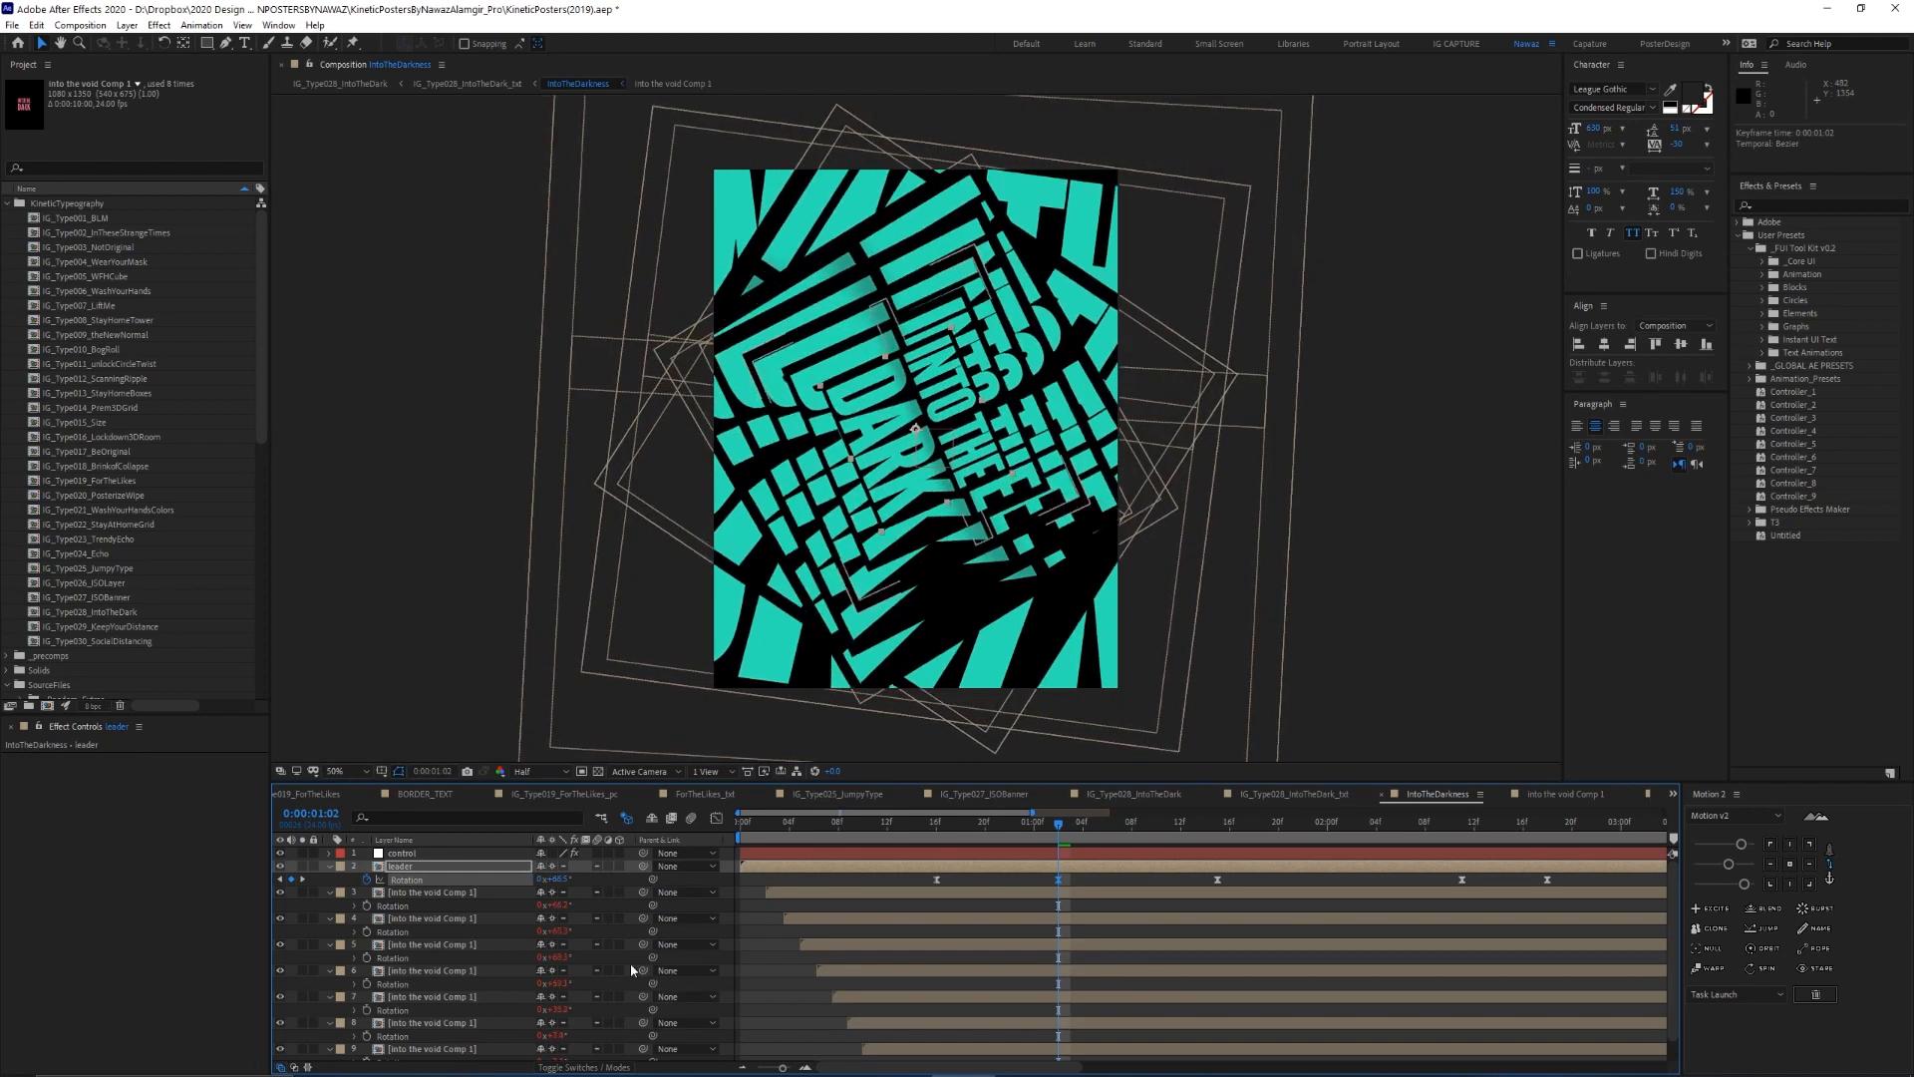
Expand the Rotation expression on layer 3, and set the control layer's delayvalue slider to 2
left_click(355, 907)
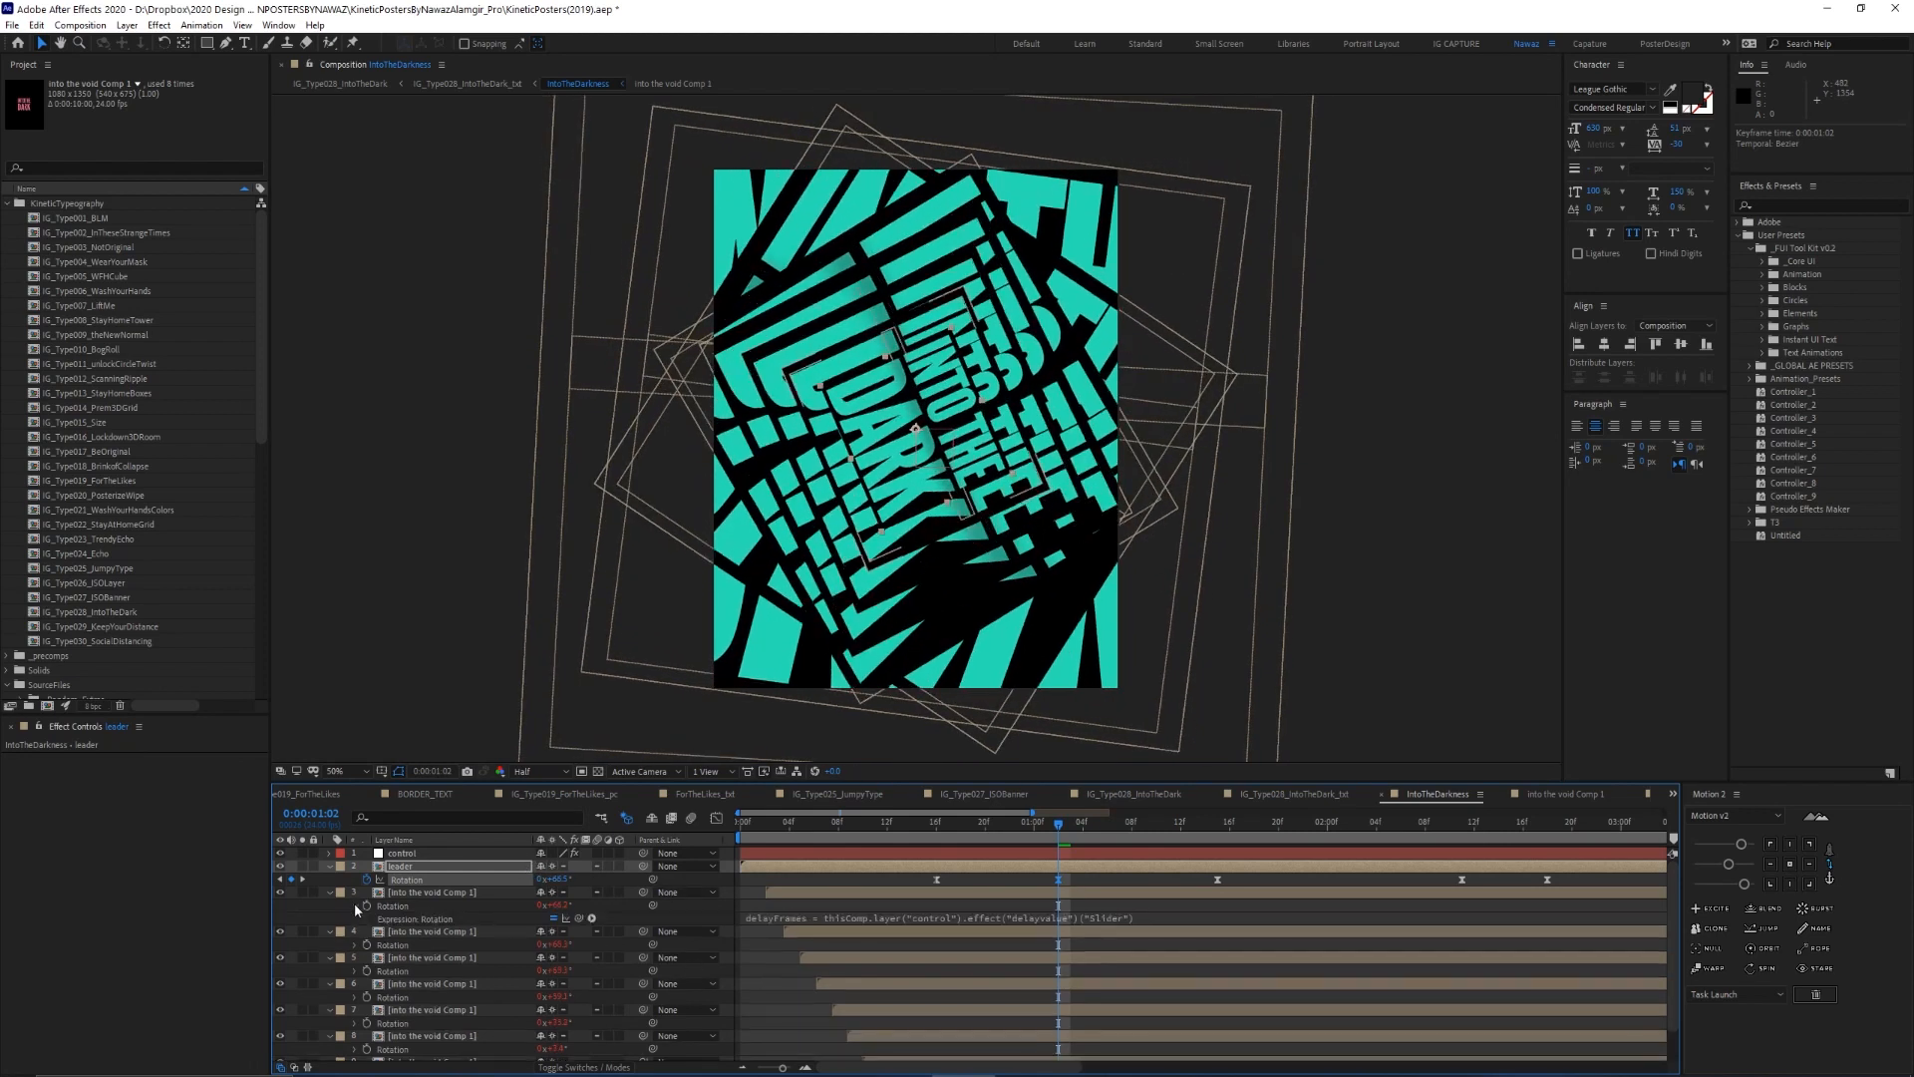
left_click_drag(900, 925, 891, 970)
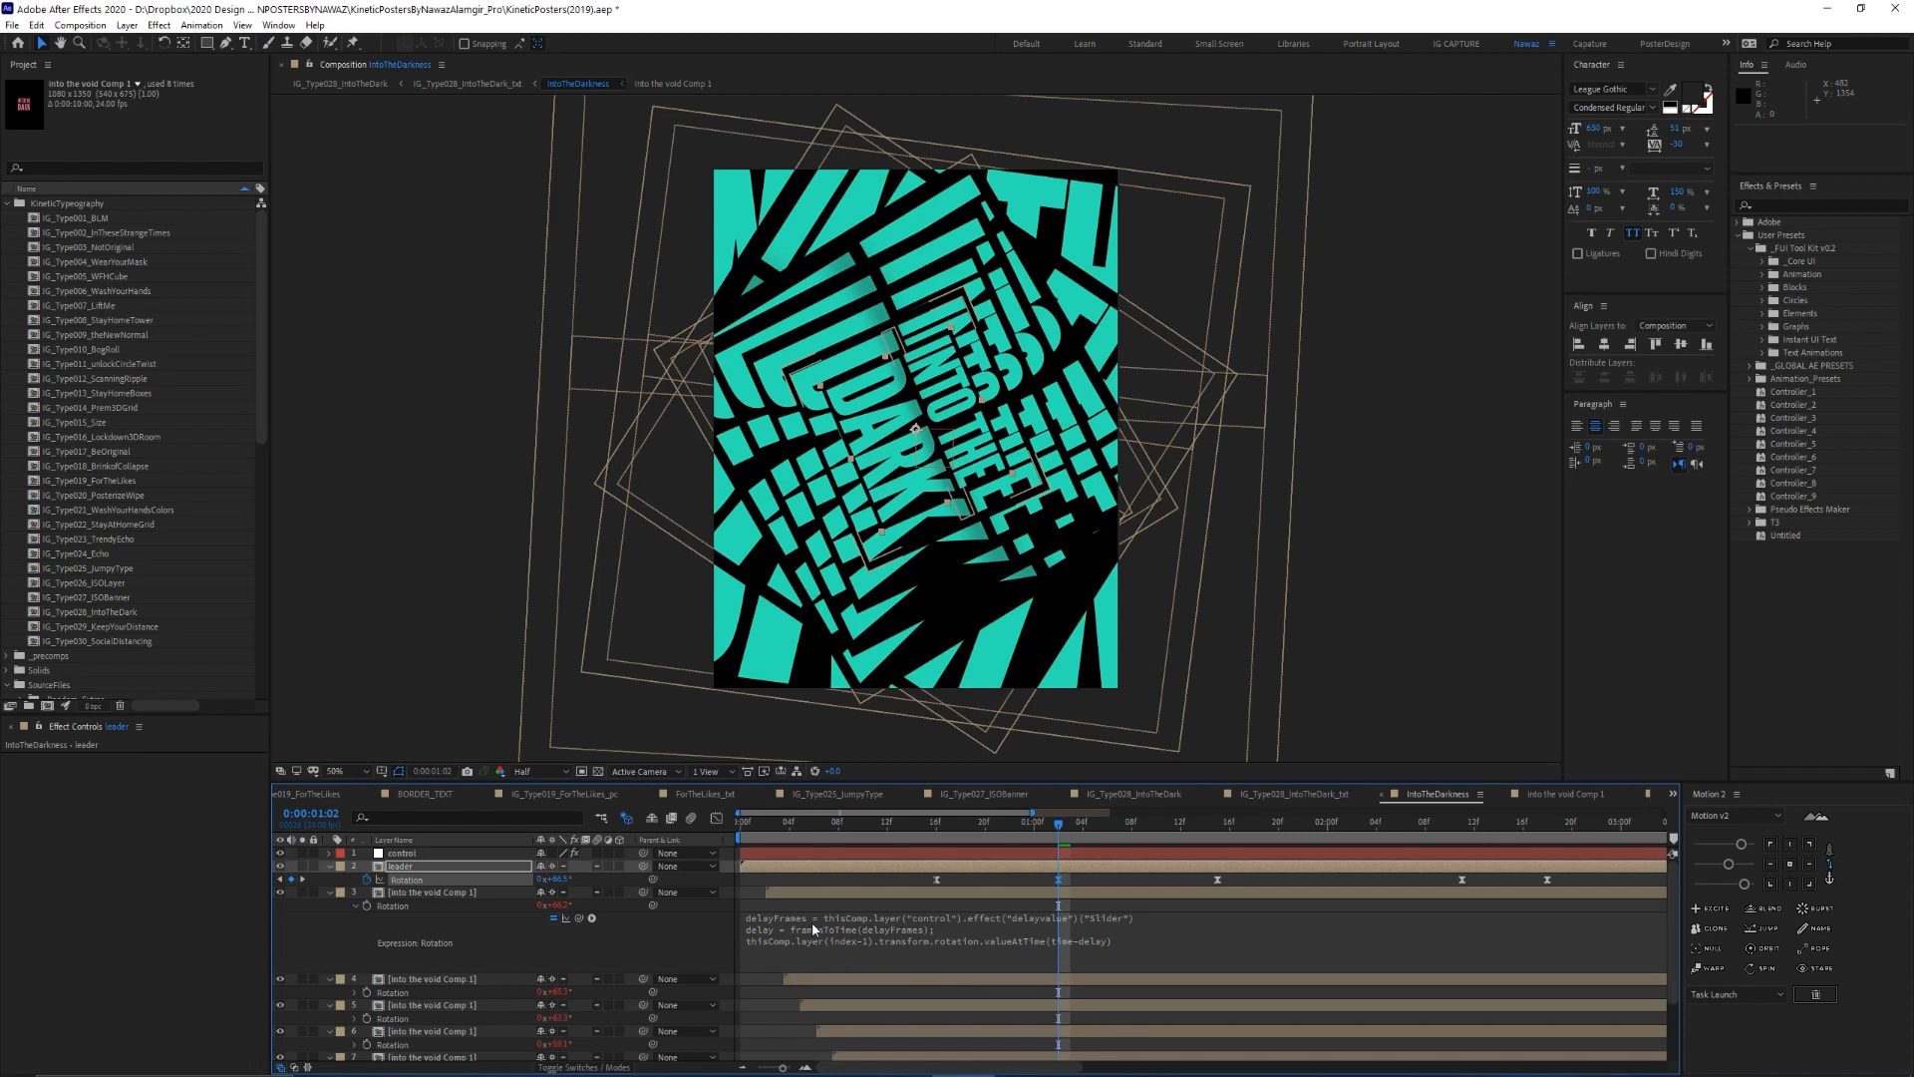
left_click(403, 854)
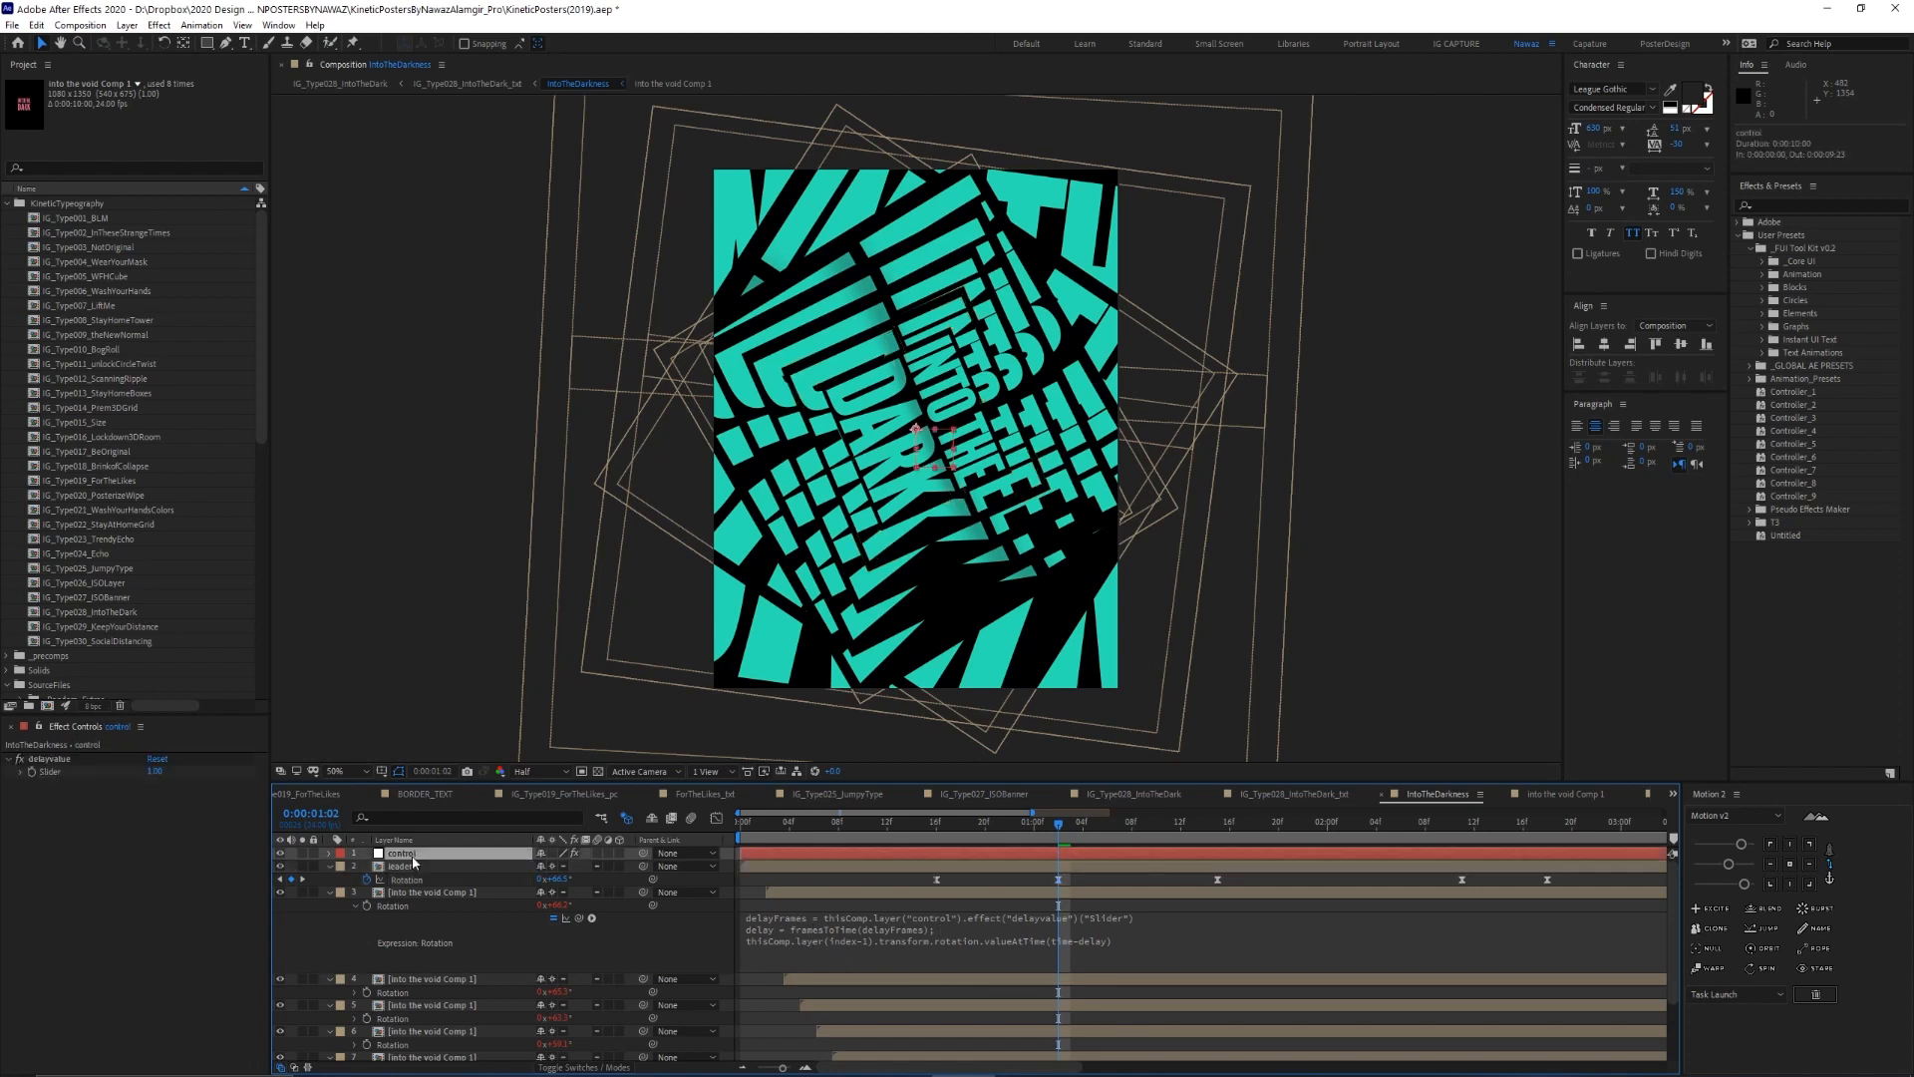
left_click(155, 772)
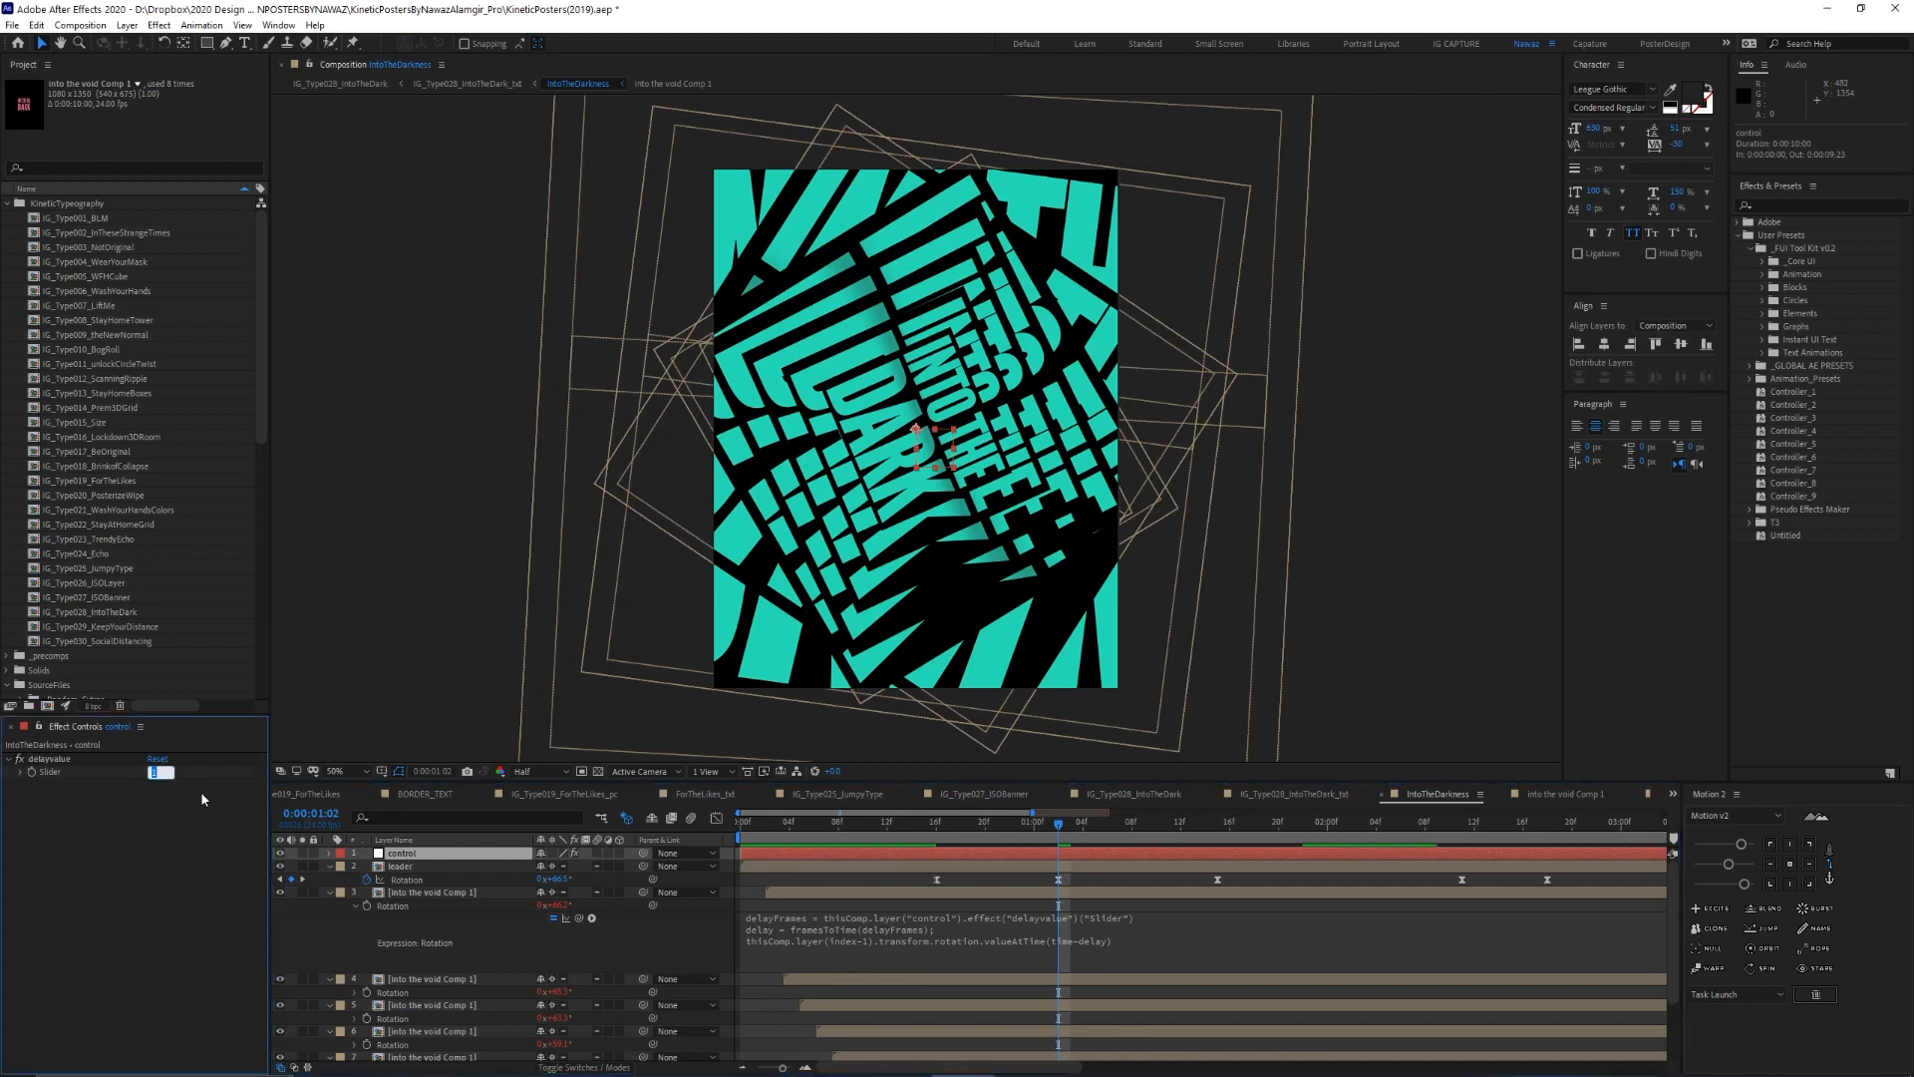
key("Return")
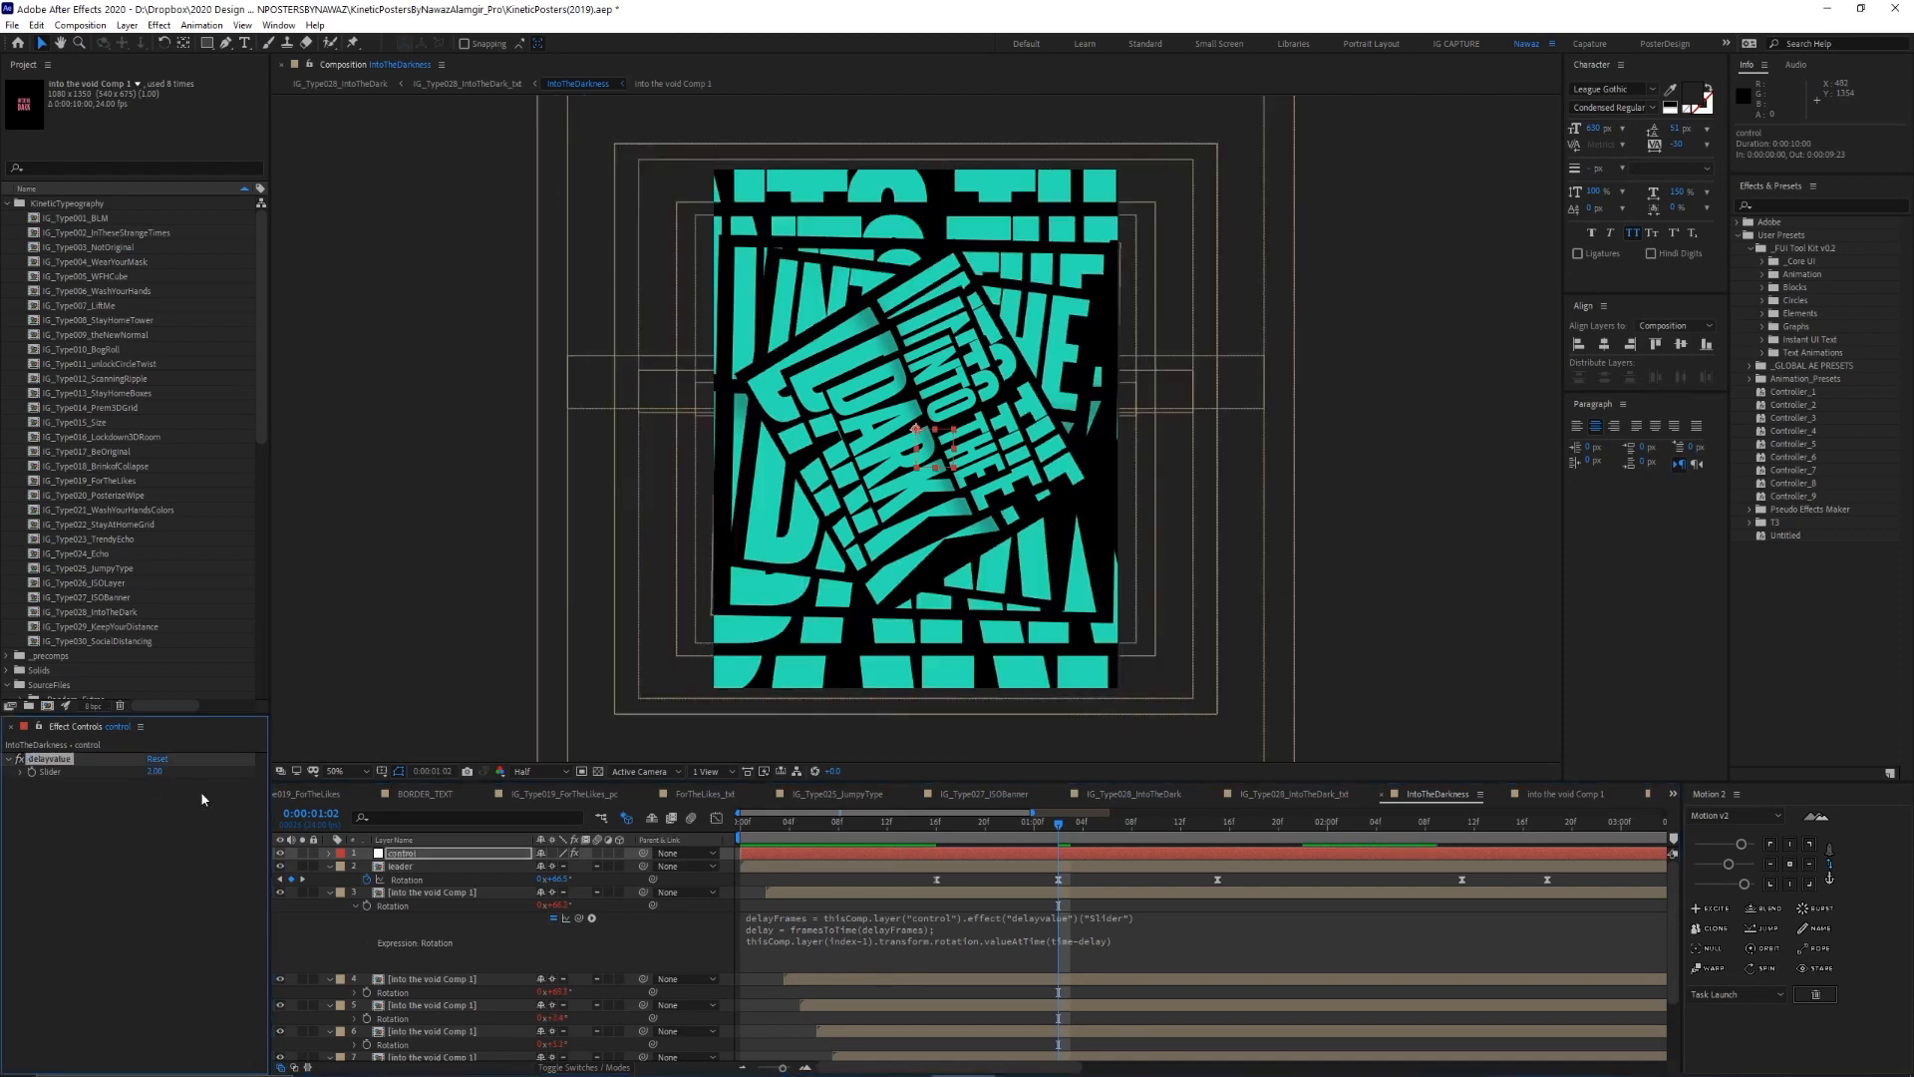
left_click(432, 866)
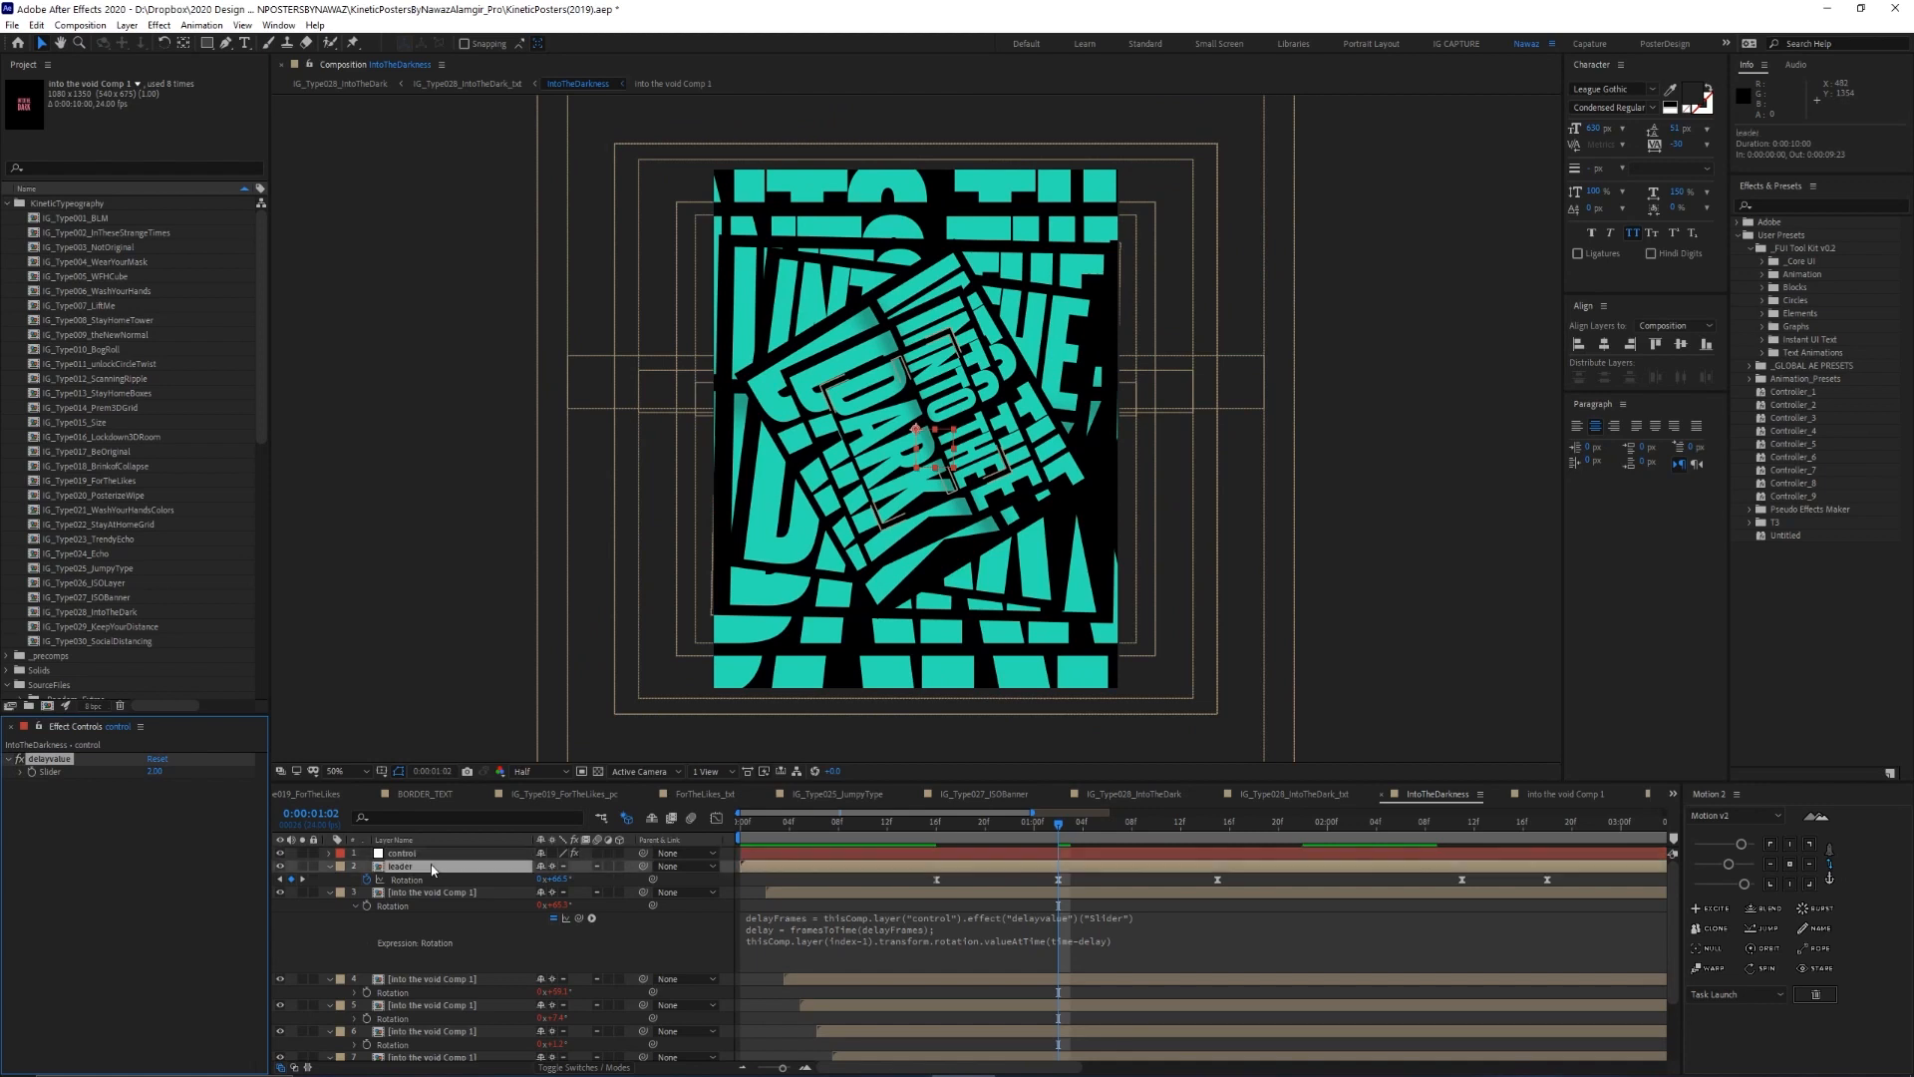
key("space")
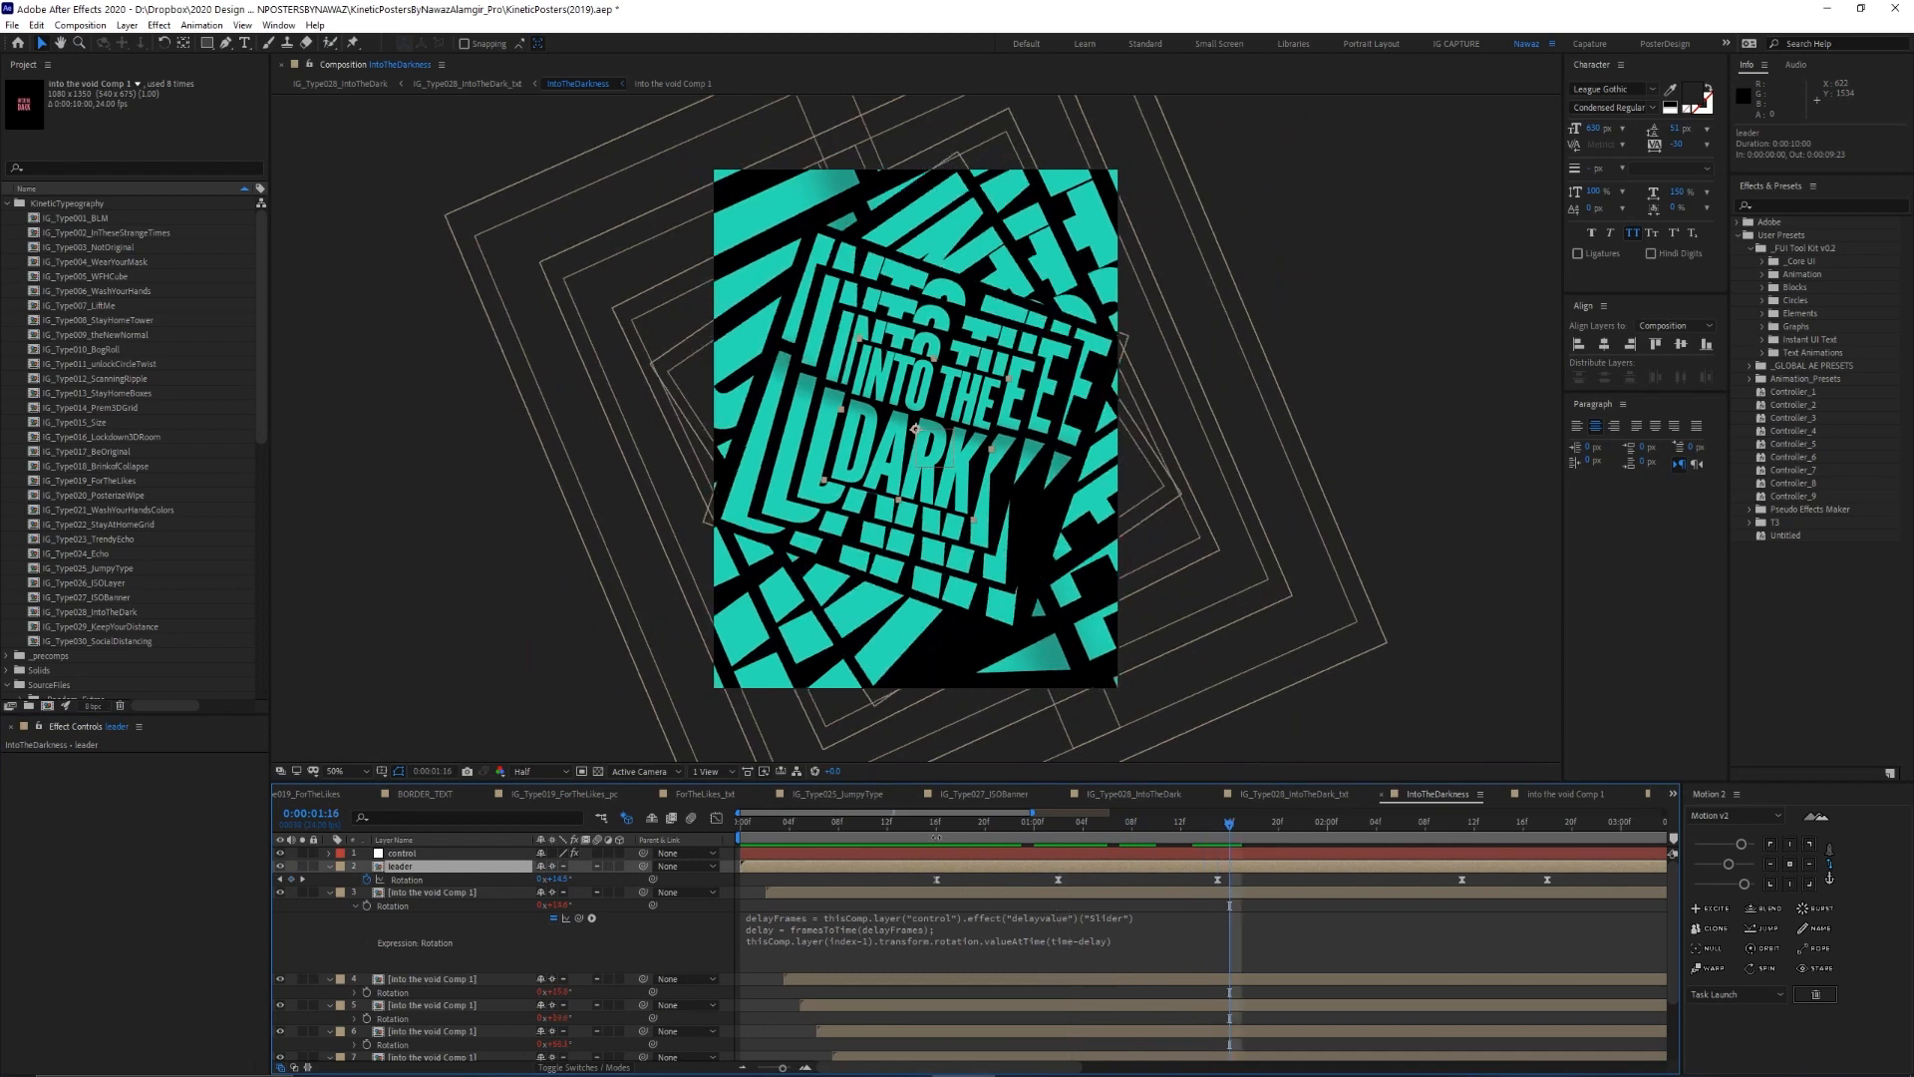
Copy the leader's Rotation keyframe at 0:00:01:02 to 0:00:01:15 and scrub back through the held rotation
left_click_drag(941, 822, 1218, 826)
left_click(1058, 879)
key("ctrl+v")
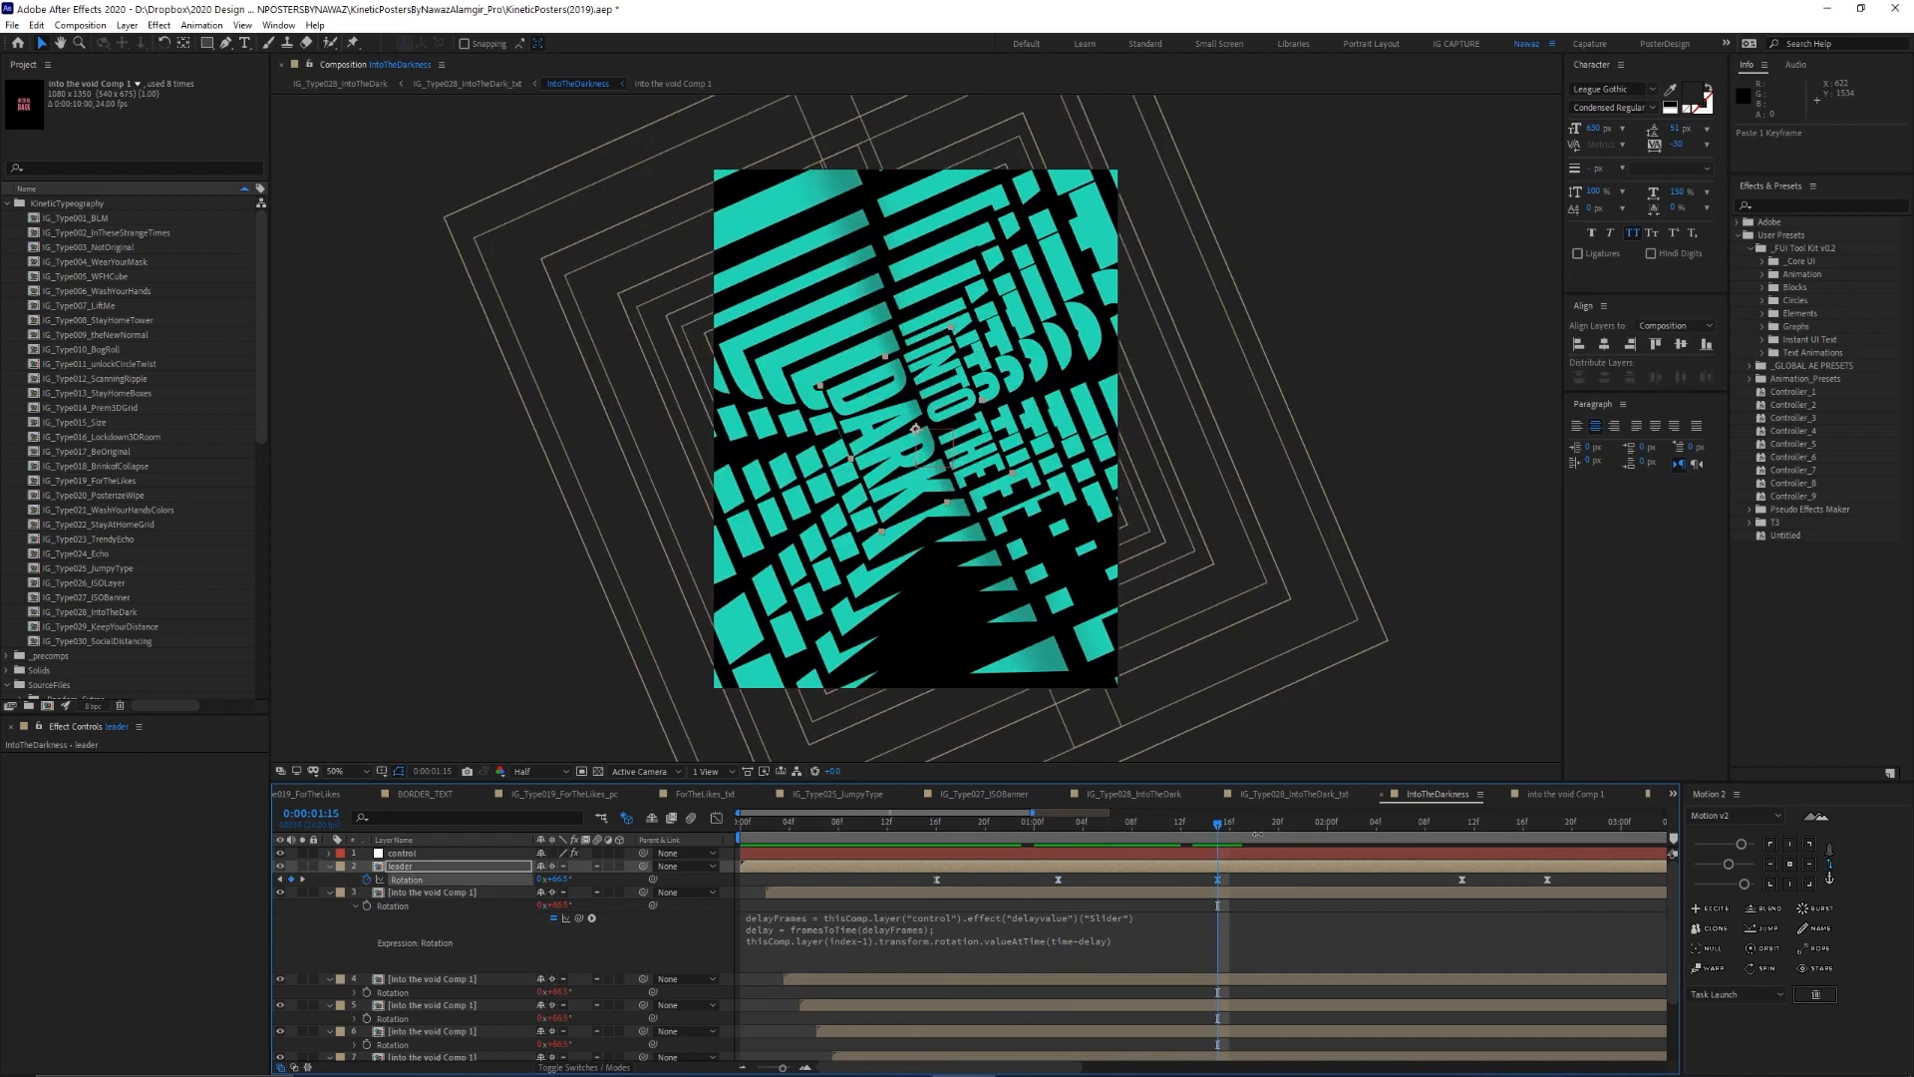
left_click_drag(1246, 827, 1070, 829)
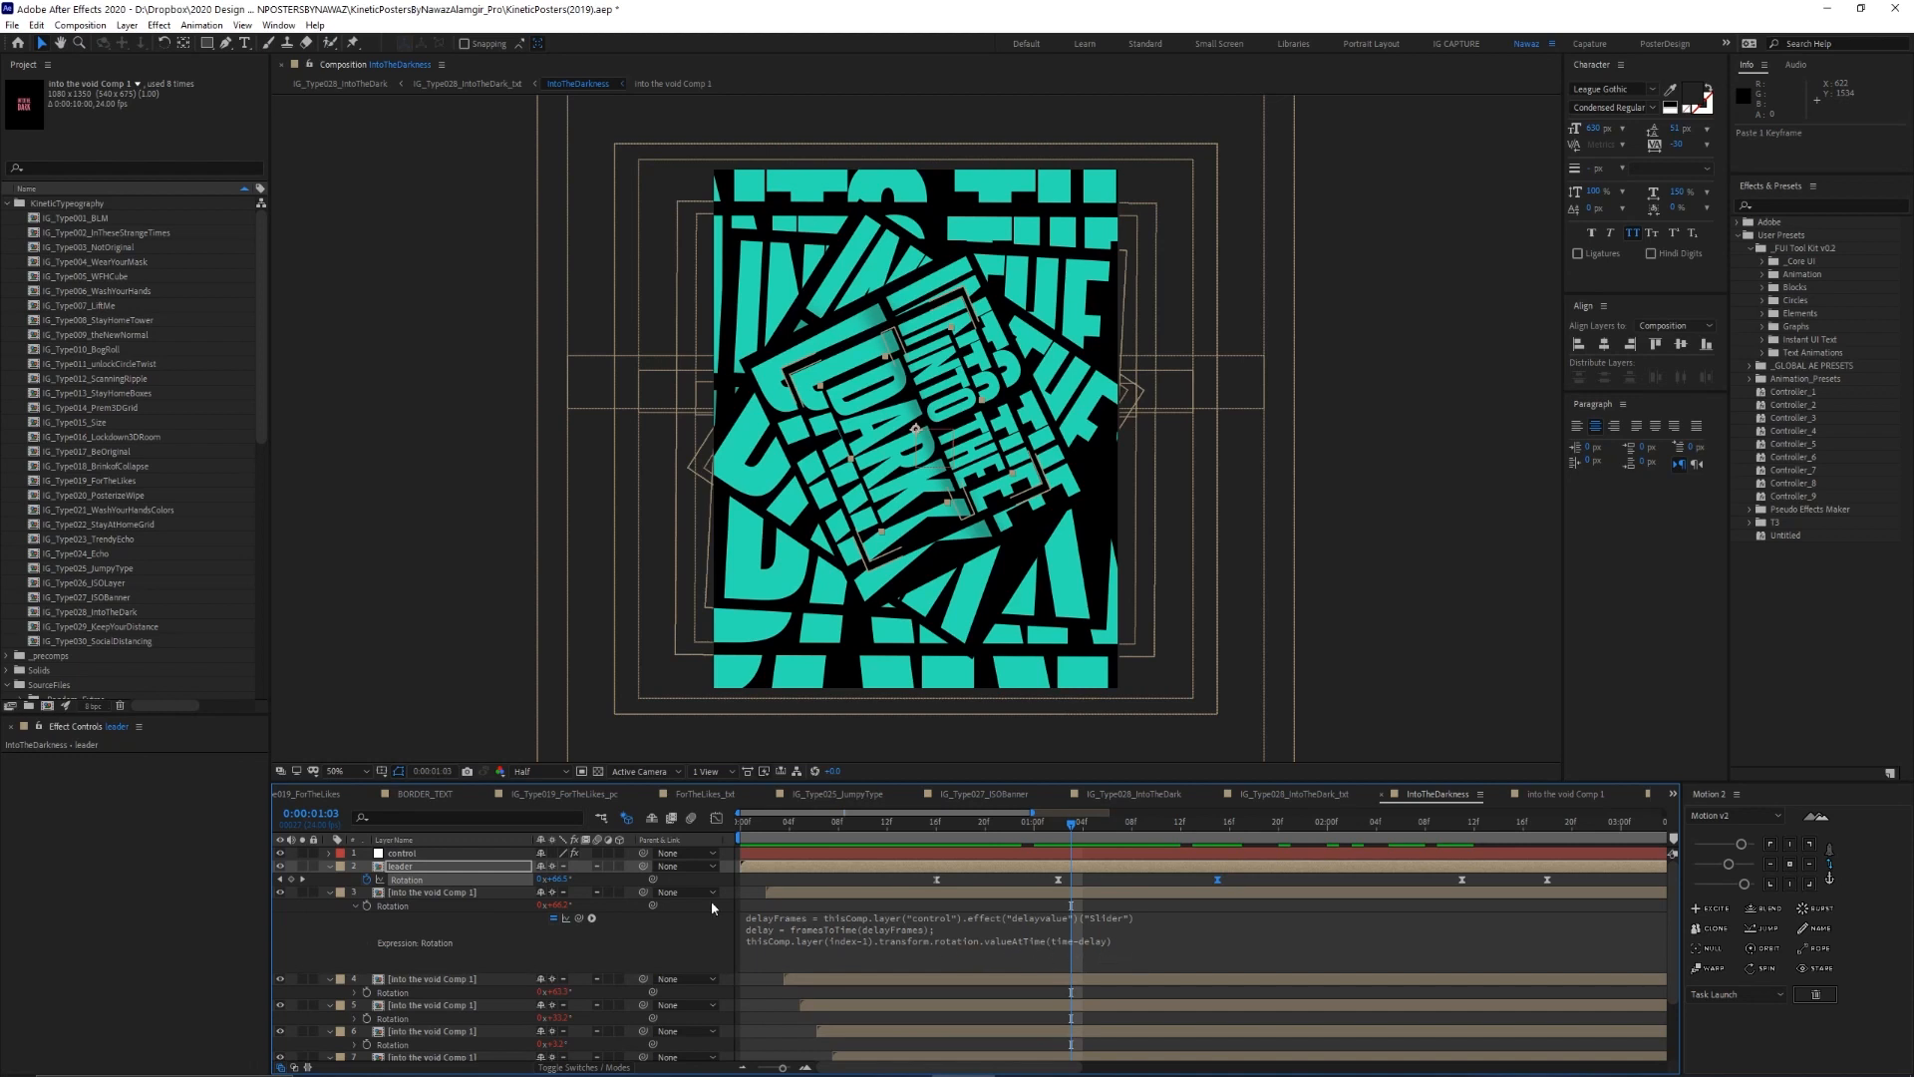
Collapse the properties of all layers and preview the complete IntoTheDarkness animation
key("ctrl+a")
key("u")
left_click(666, 990)
key("space")
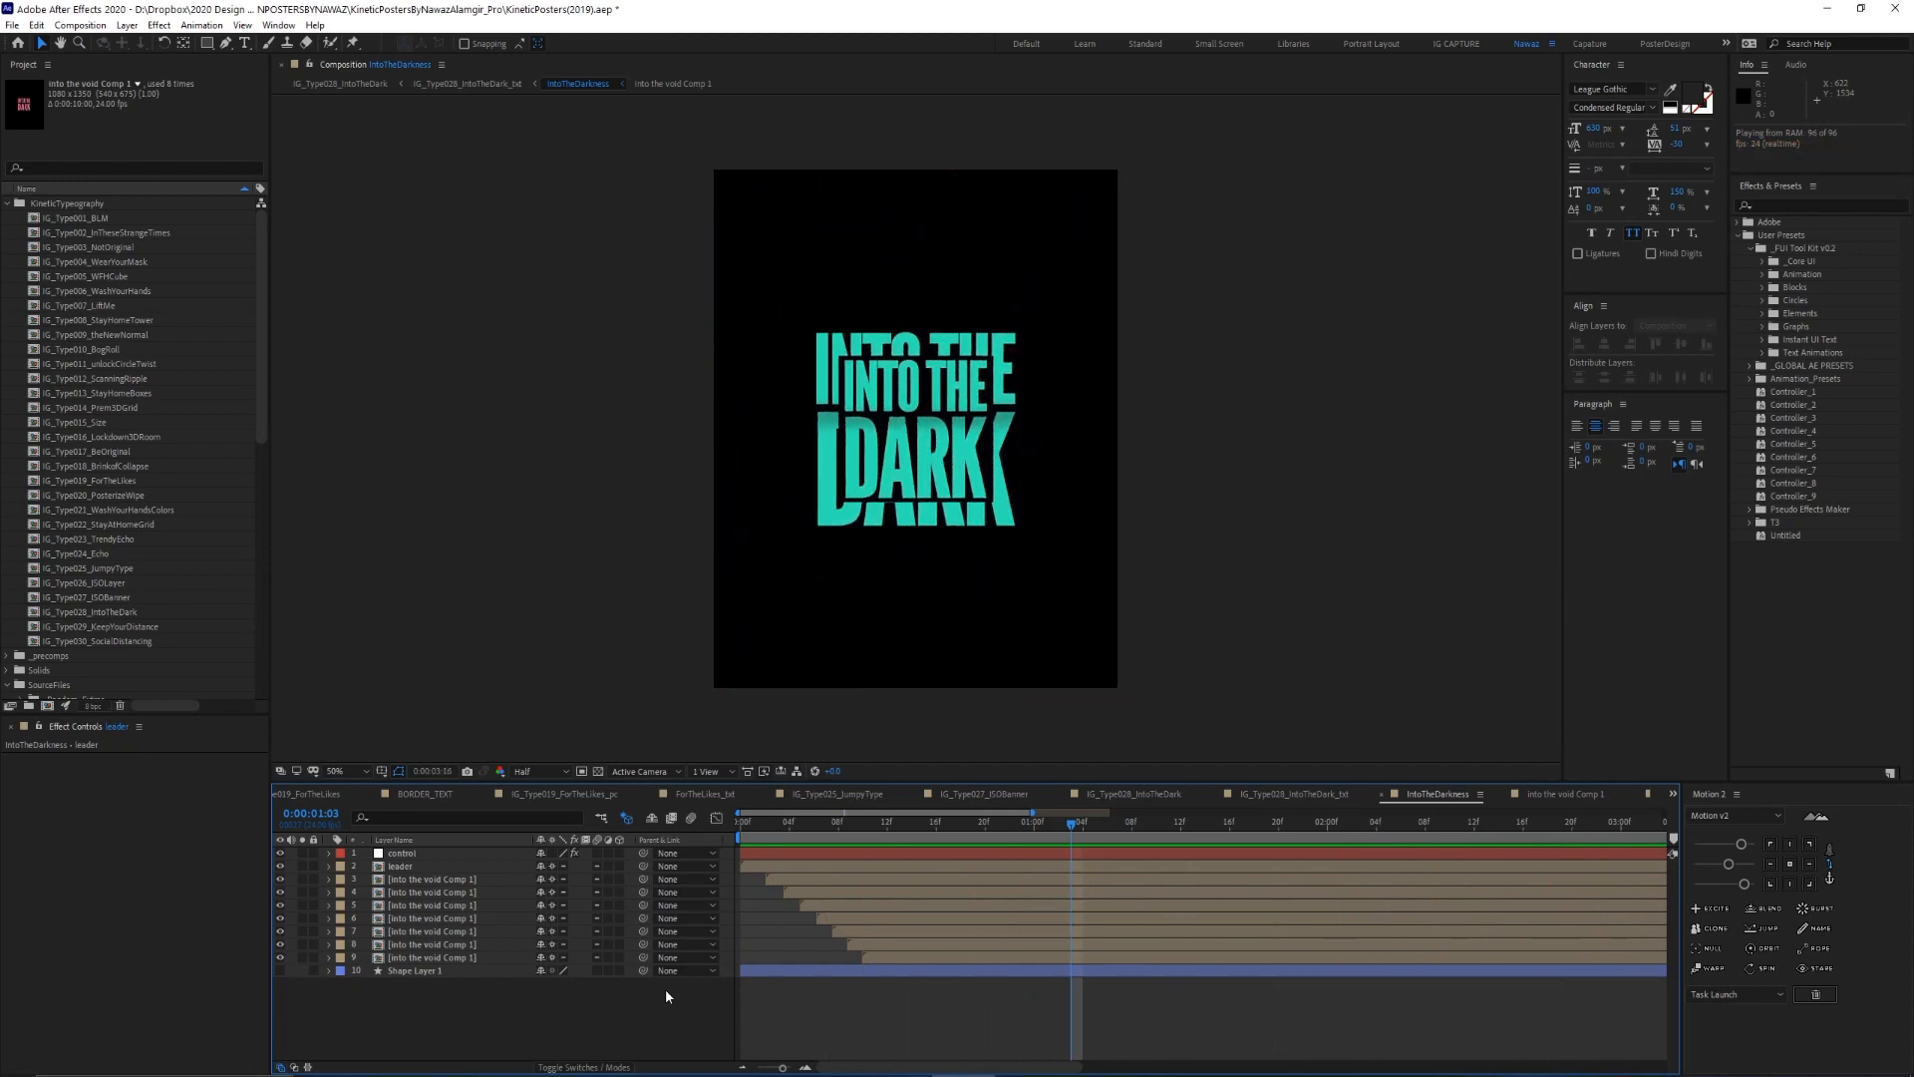
key("space")
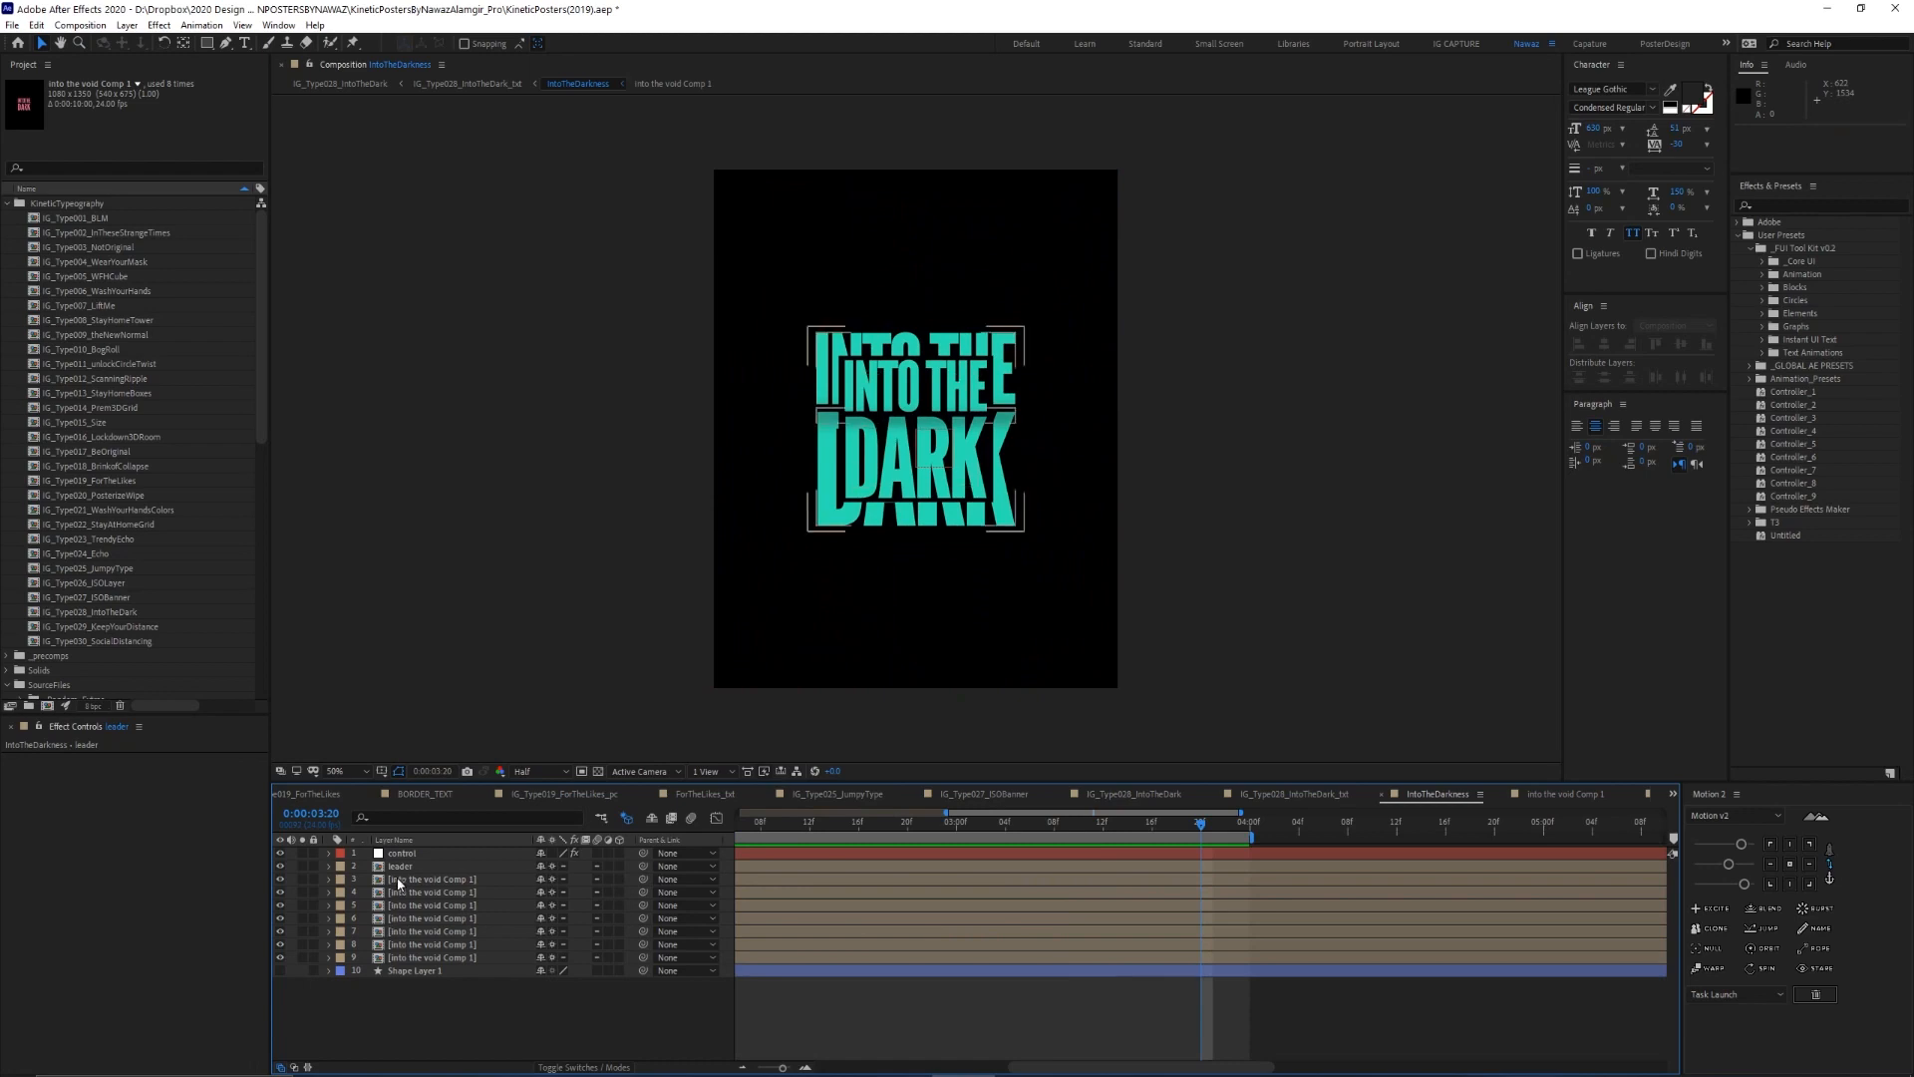
Reveal the Scale keyframes of the leader and repeated layers, and extend the work area's end to 0:00:04:06
left_click(418, 867)
left_click(402, 955, "shift")
key("s")
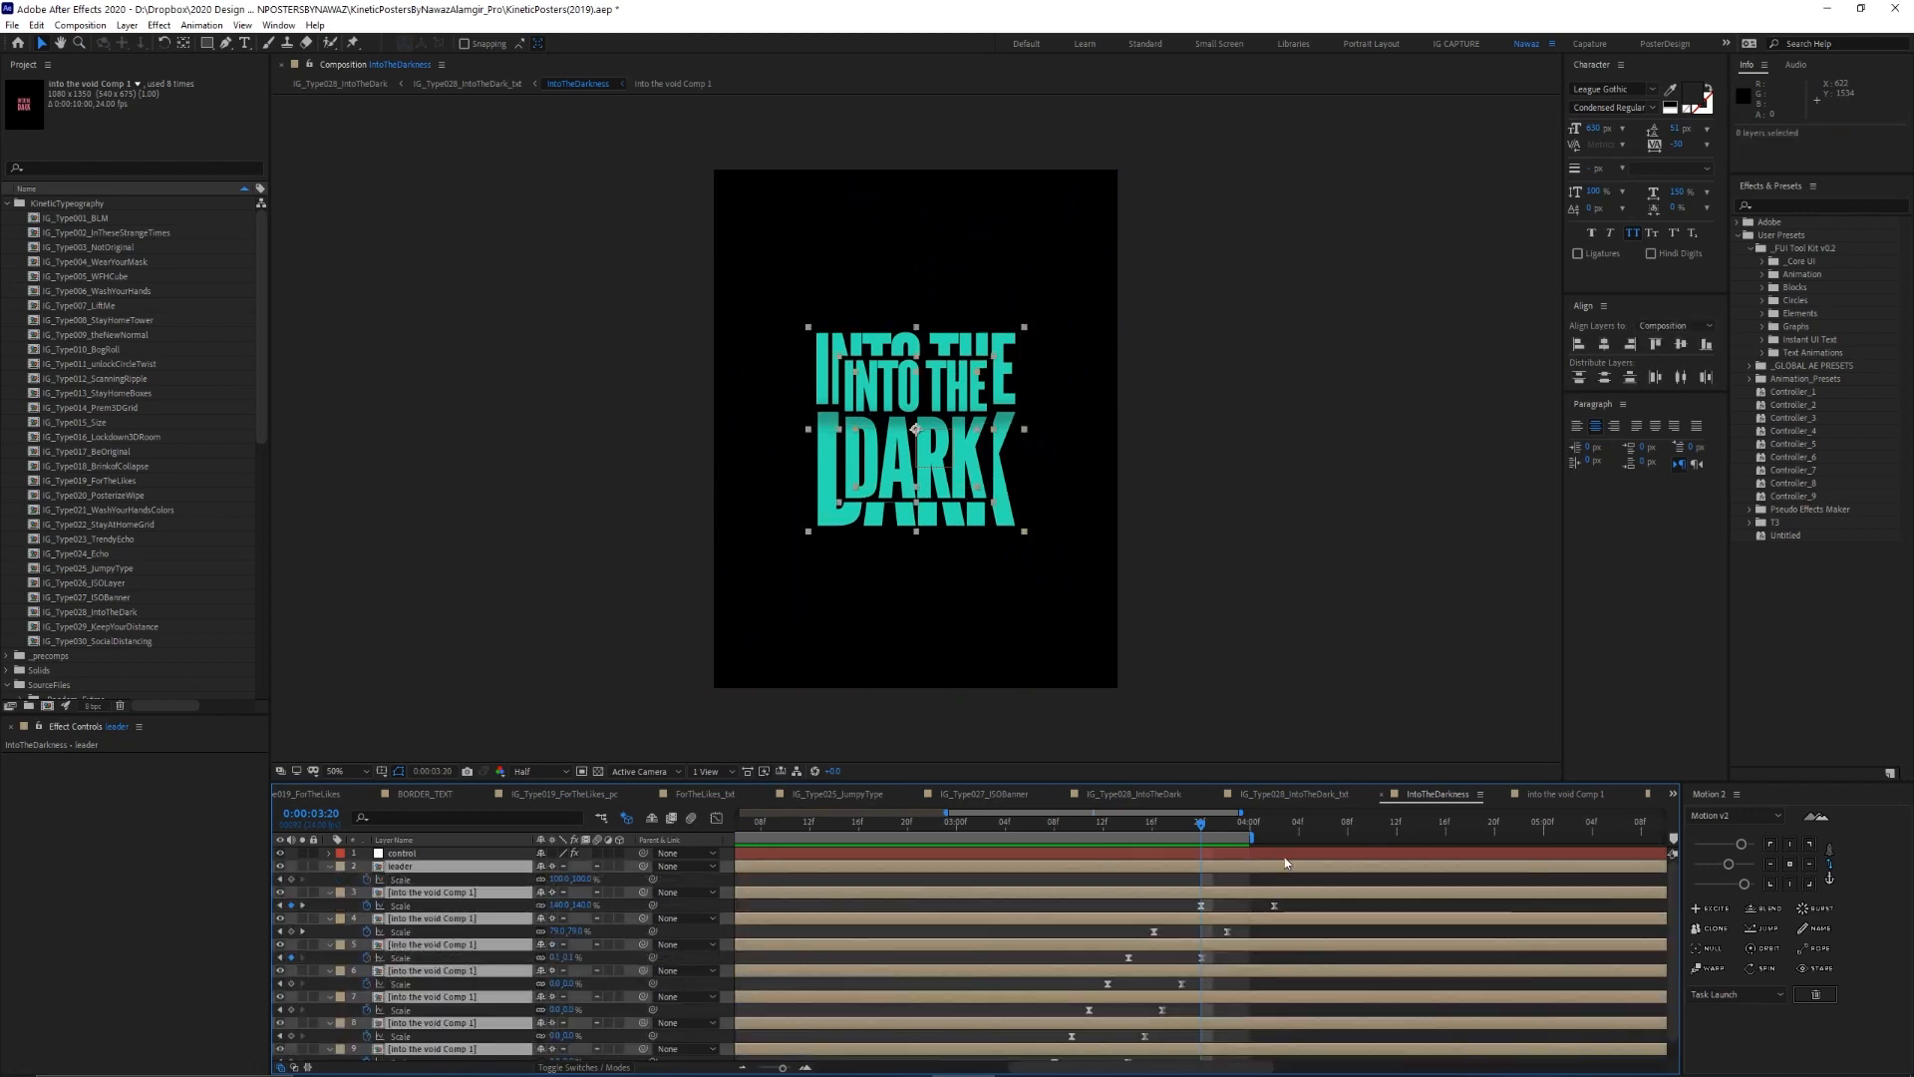
left_click_drag(1257, 844, 1336, 844)
scroll(970, 960, "down", 1)
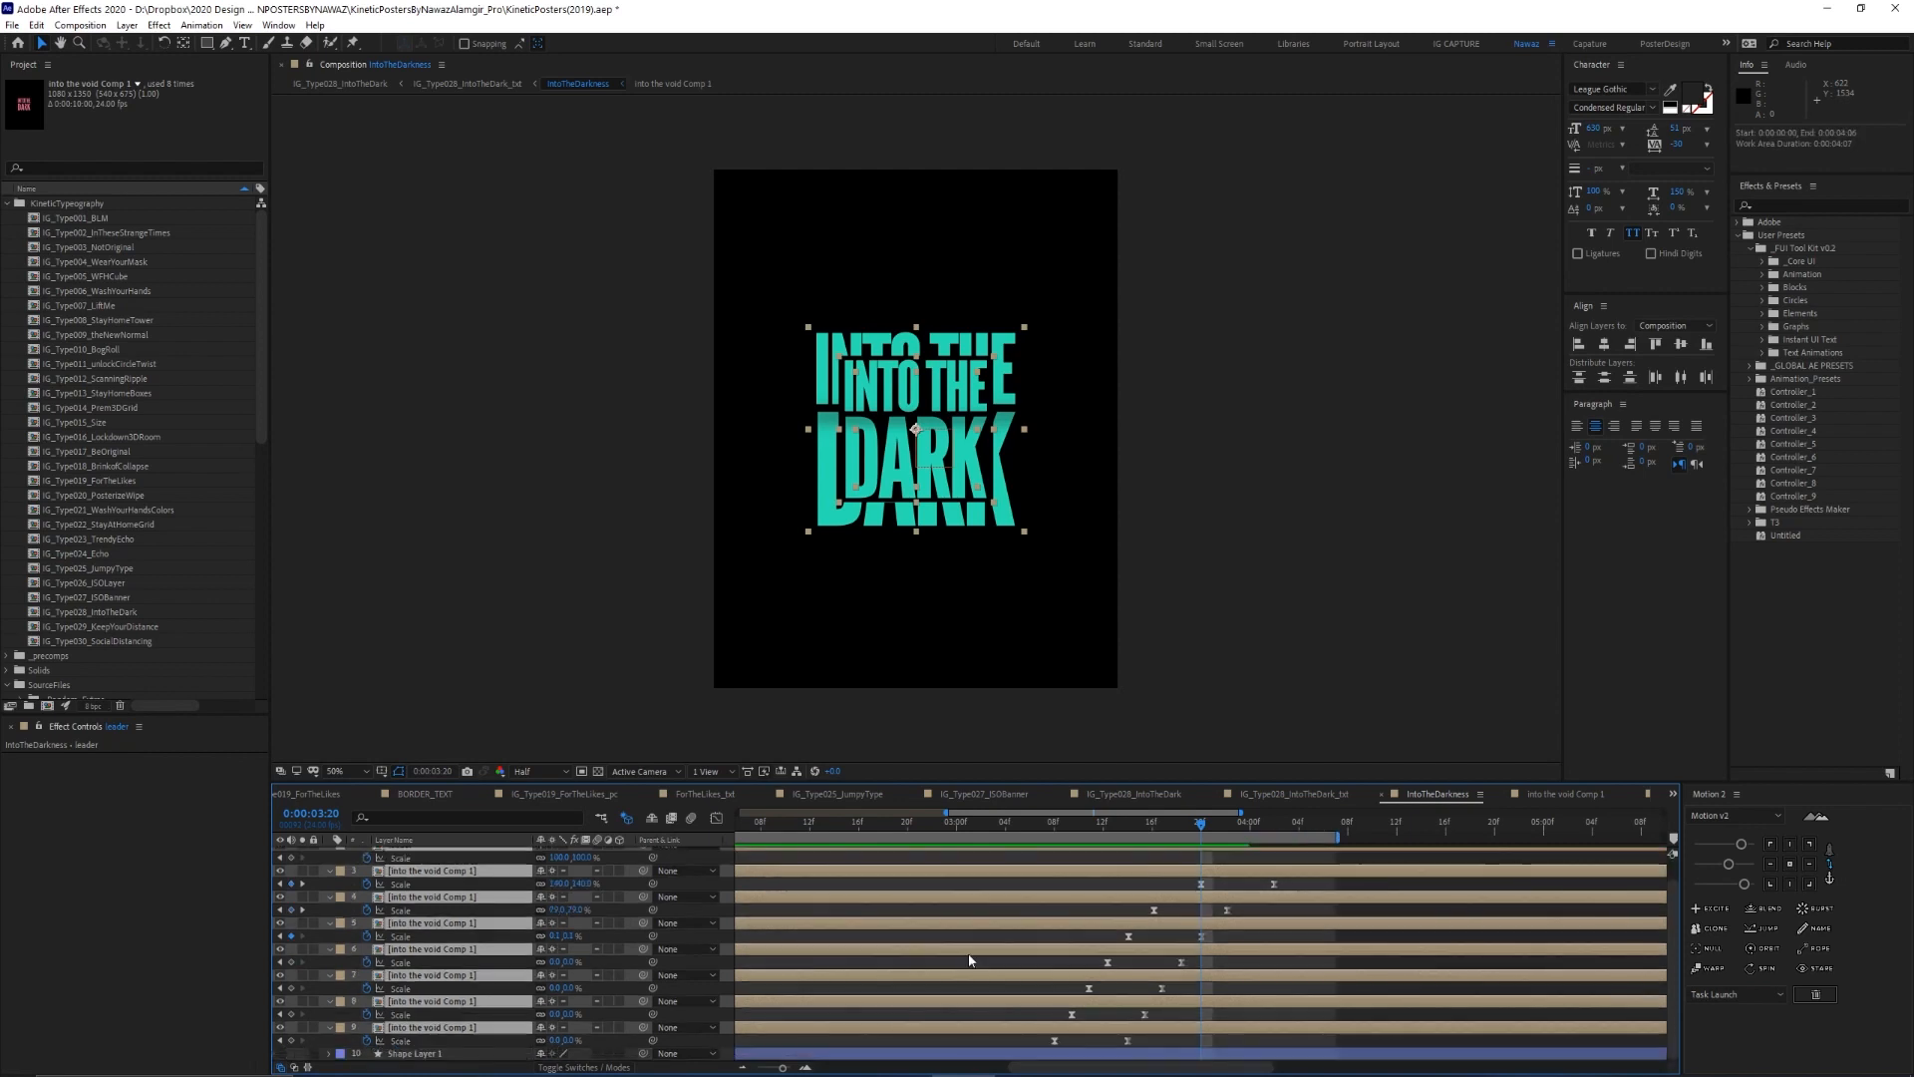
Scrub IntoTheDarkness back to about 0:00:03:01 and preview the animation with the control layer selected
left_click_drag(1064, 834, 968, 840)
scroll(937, 894, "up", 1)
left_click(411, 853)
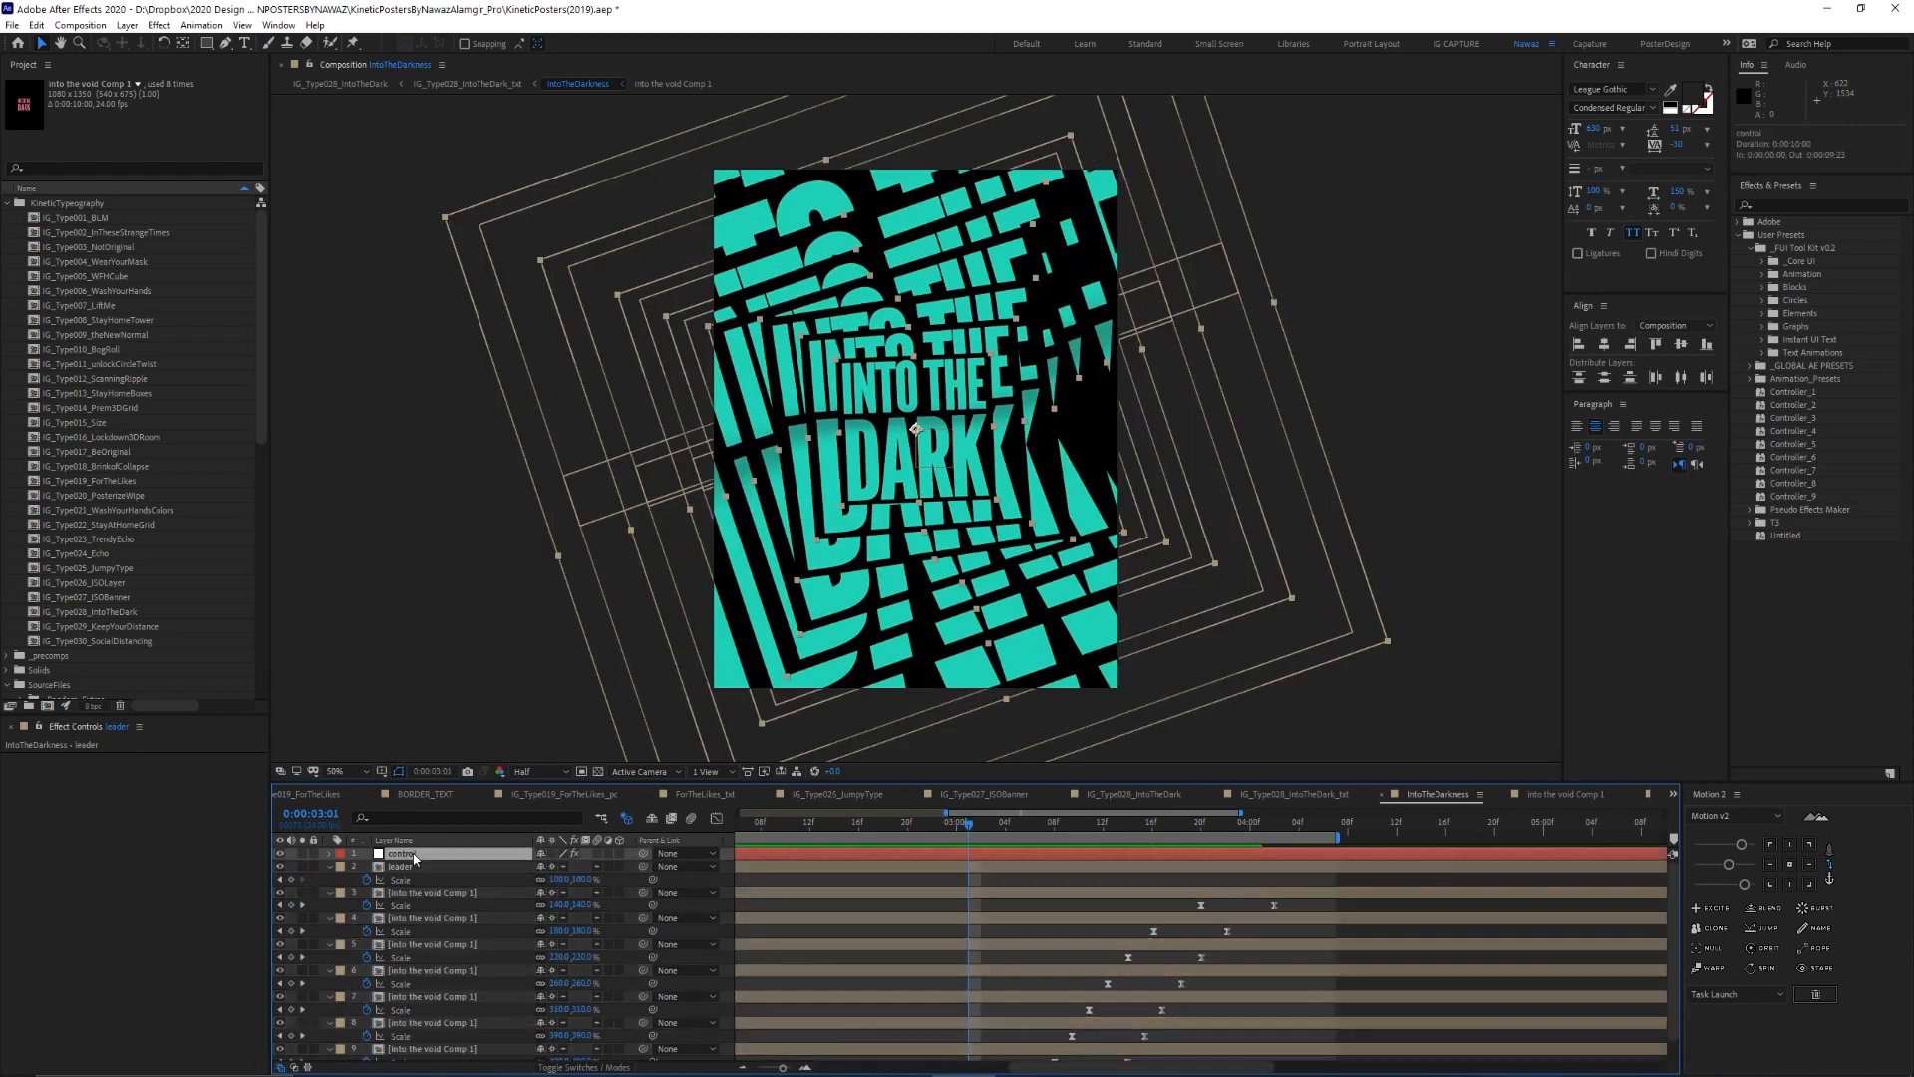
key("space")
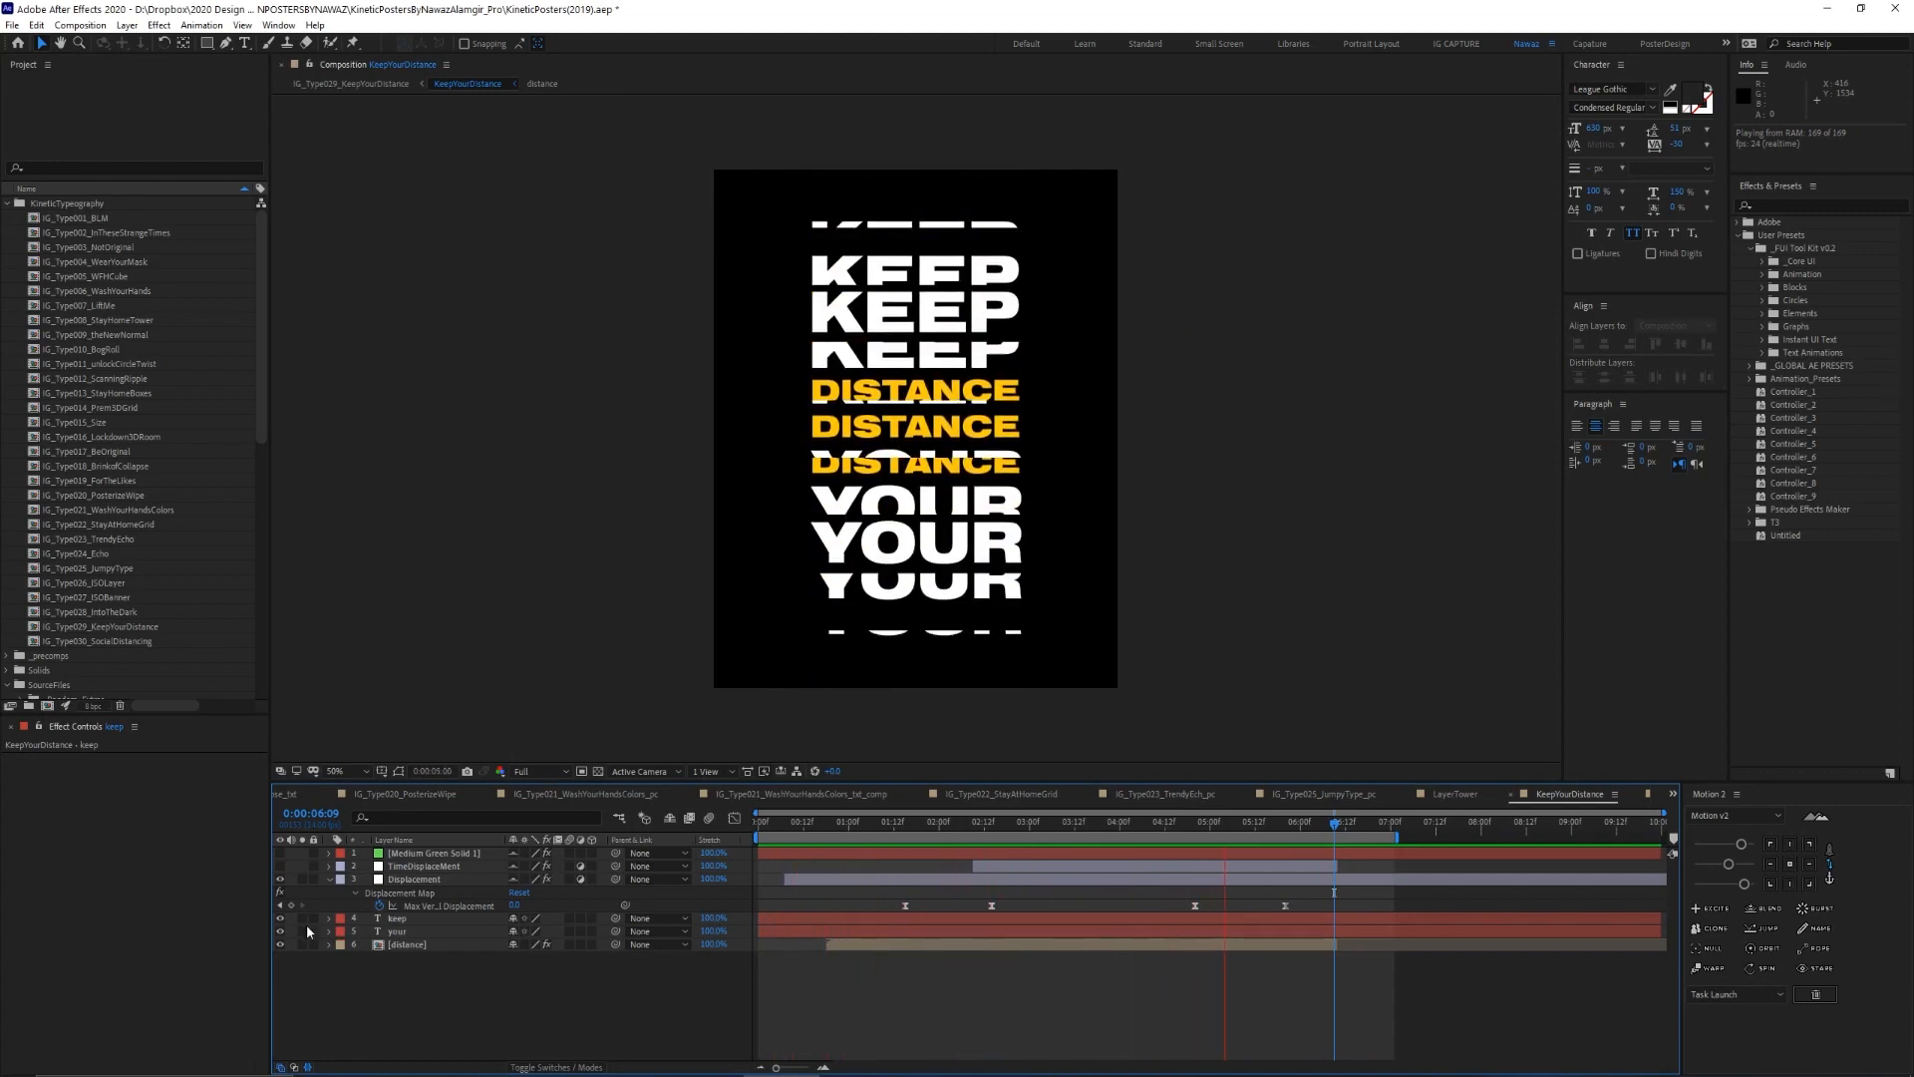
Solo the keep, your and distance layers in KeepYourDistance and scrub through the plain text animation
left_click_drag(765, 827, 922, 826)
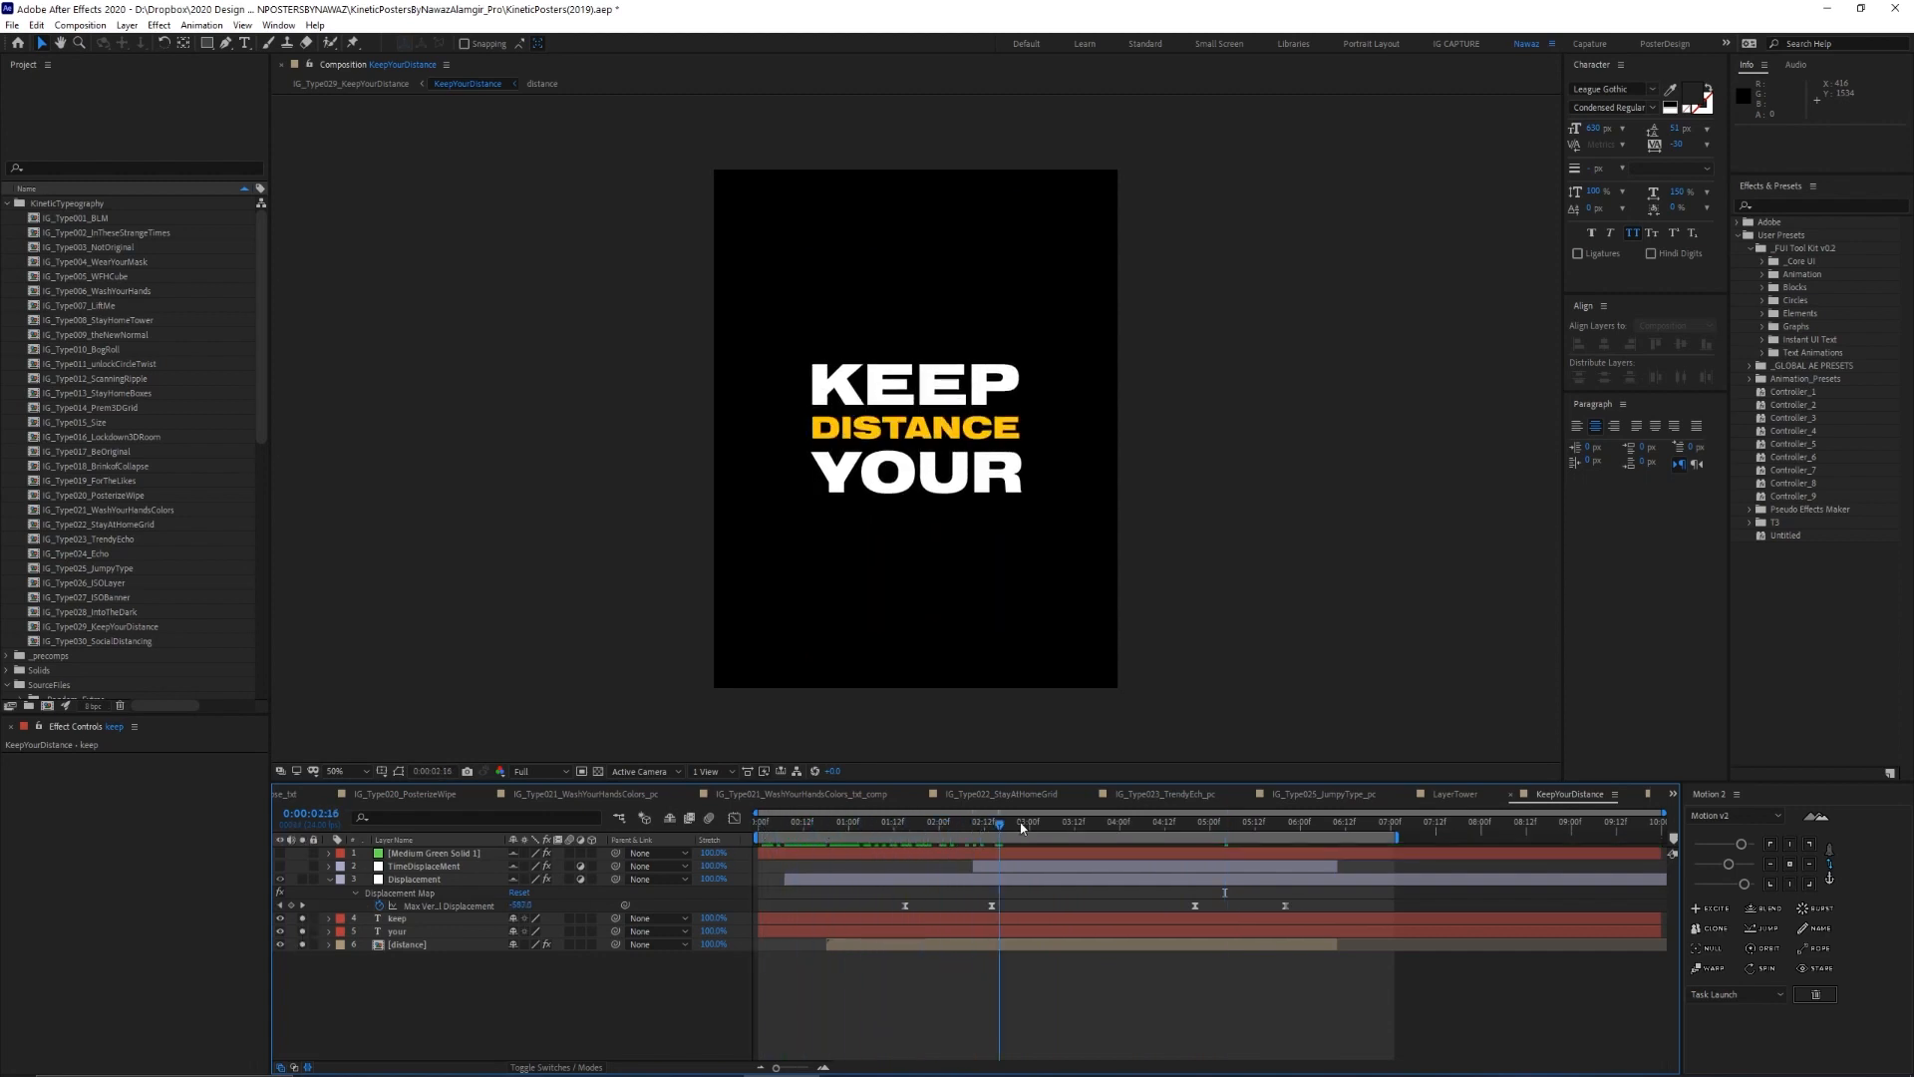
left_click_drag(1152, 828, 786, 814)
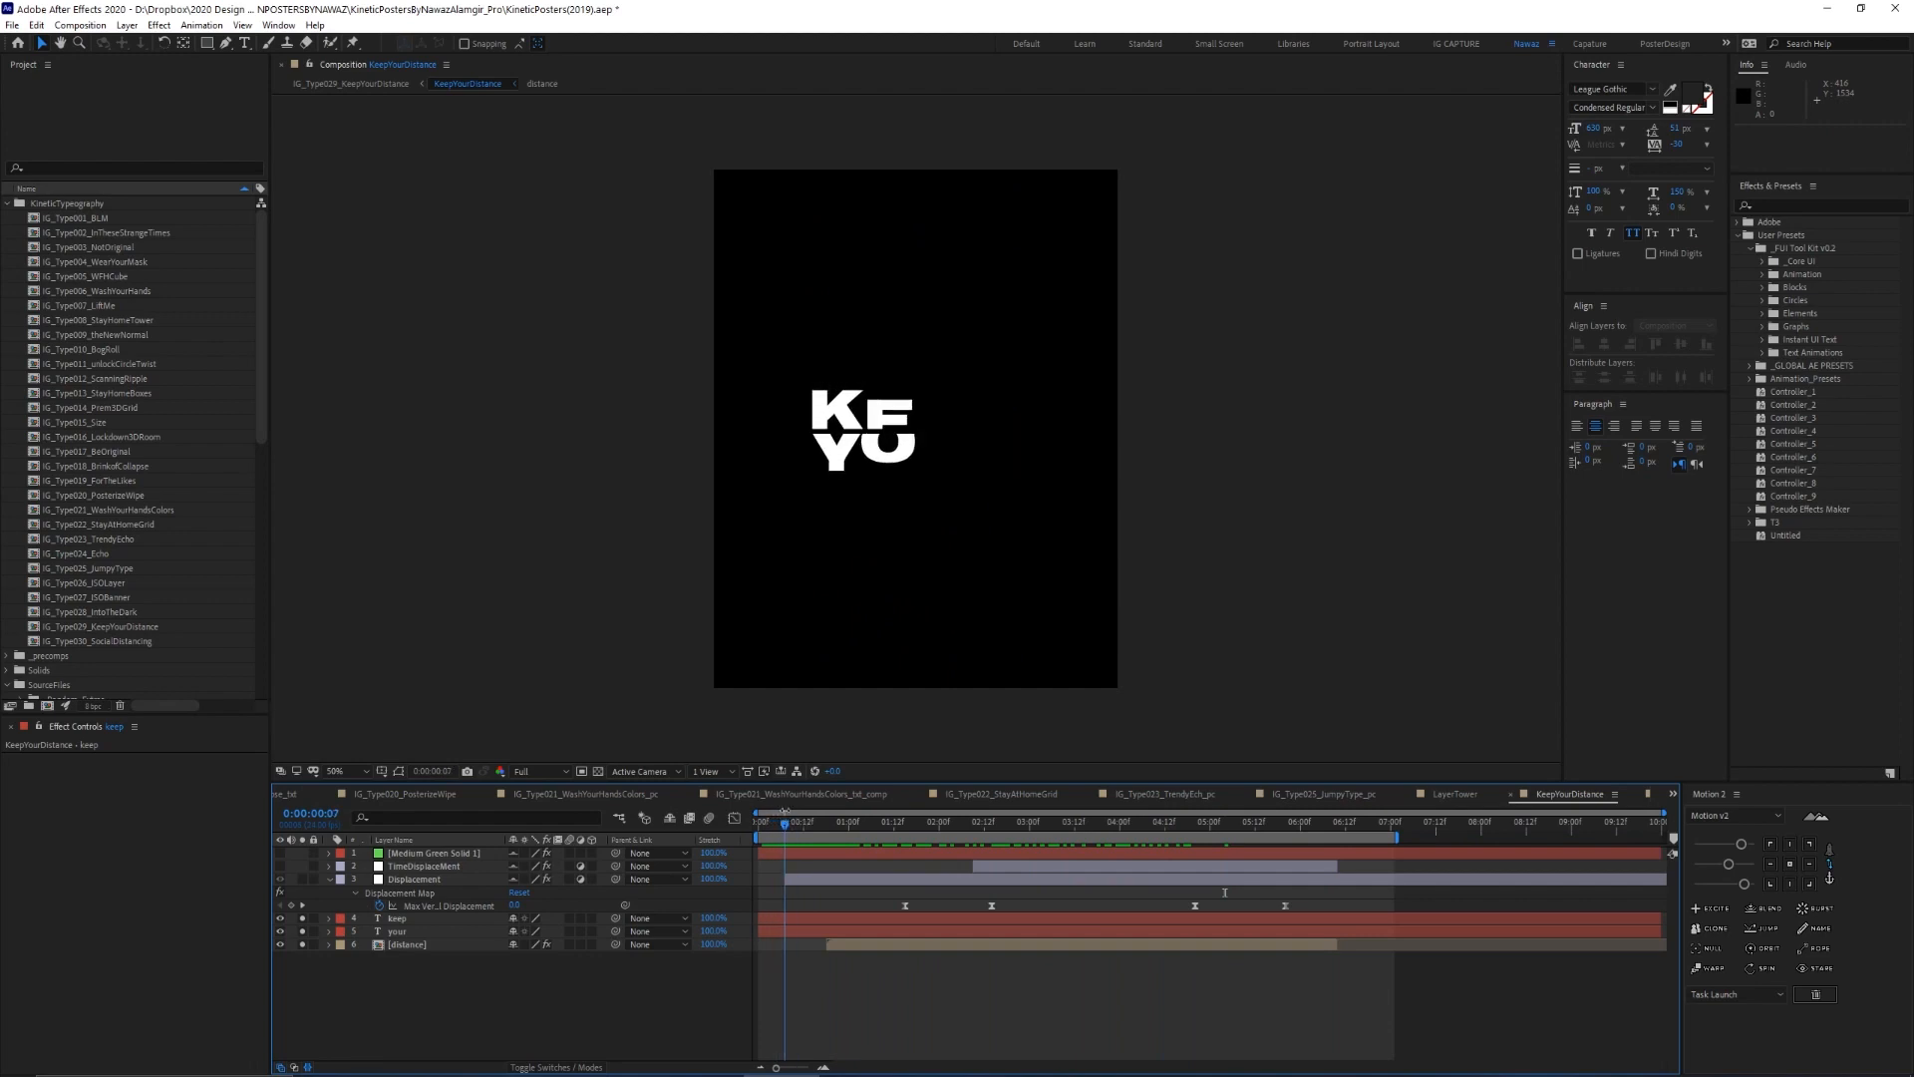
Expand the keep layer's text animator with its Ramp Up range selector, and scrub through the letter reveal to about 0:00:01:10
left_click(404, 923)
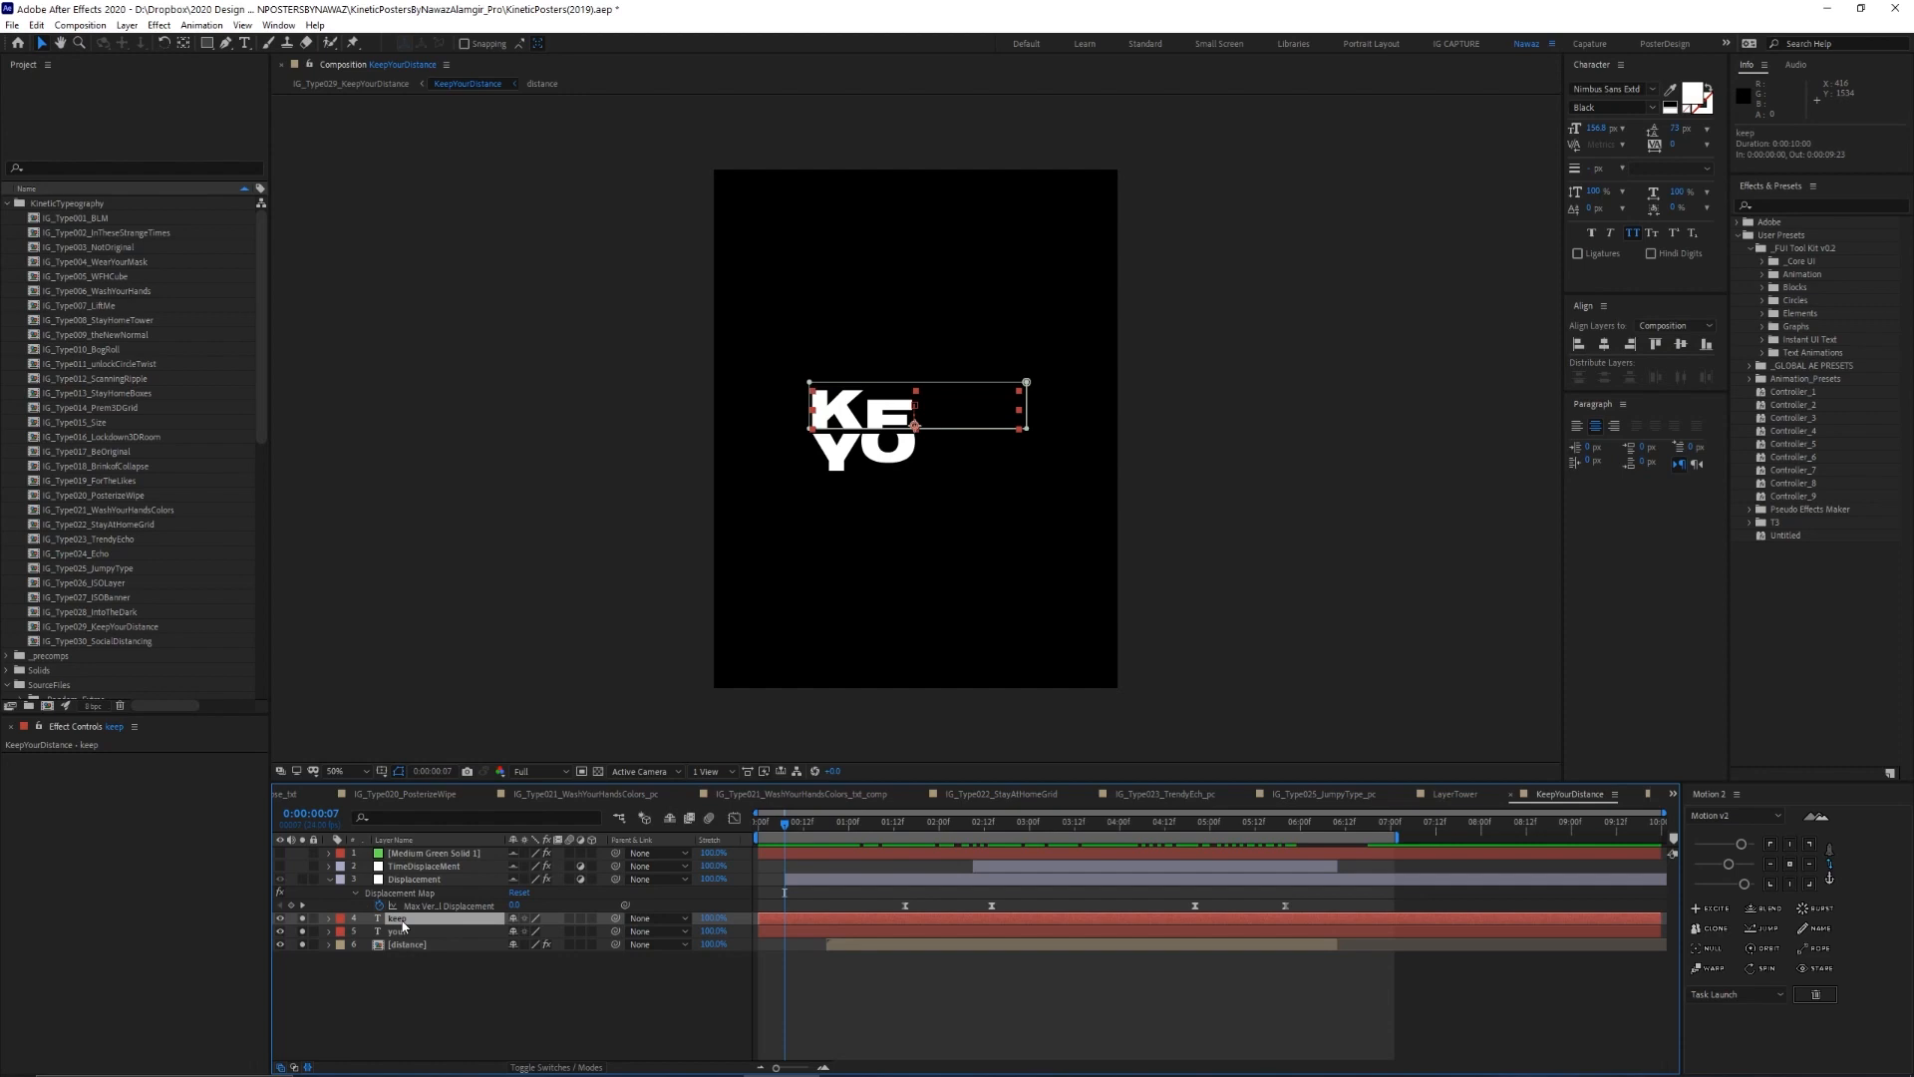
key("u")
key("u")
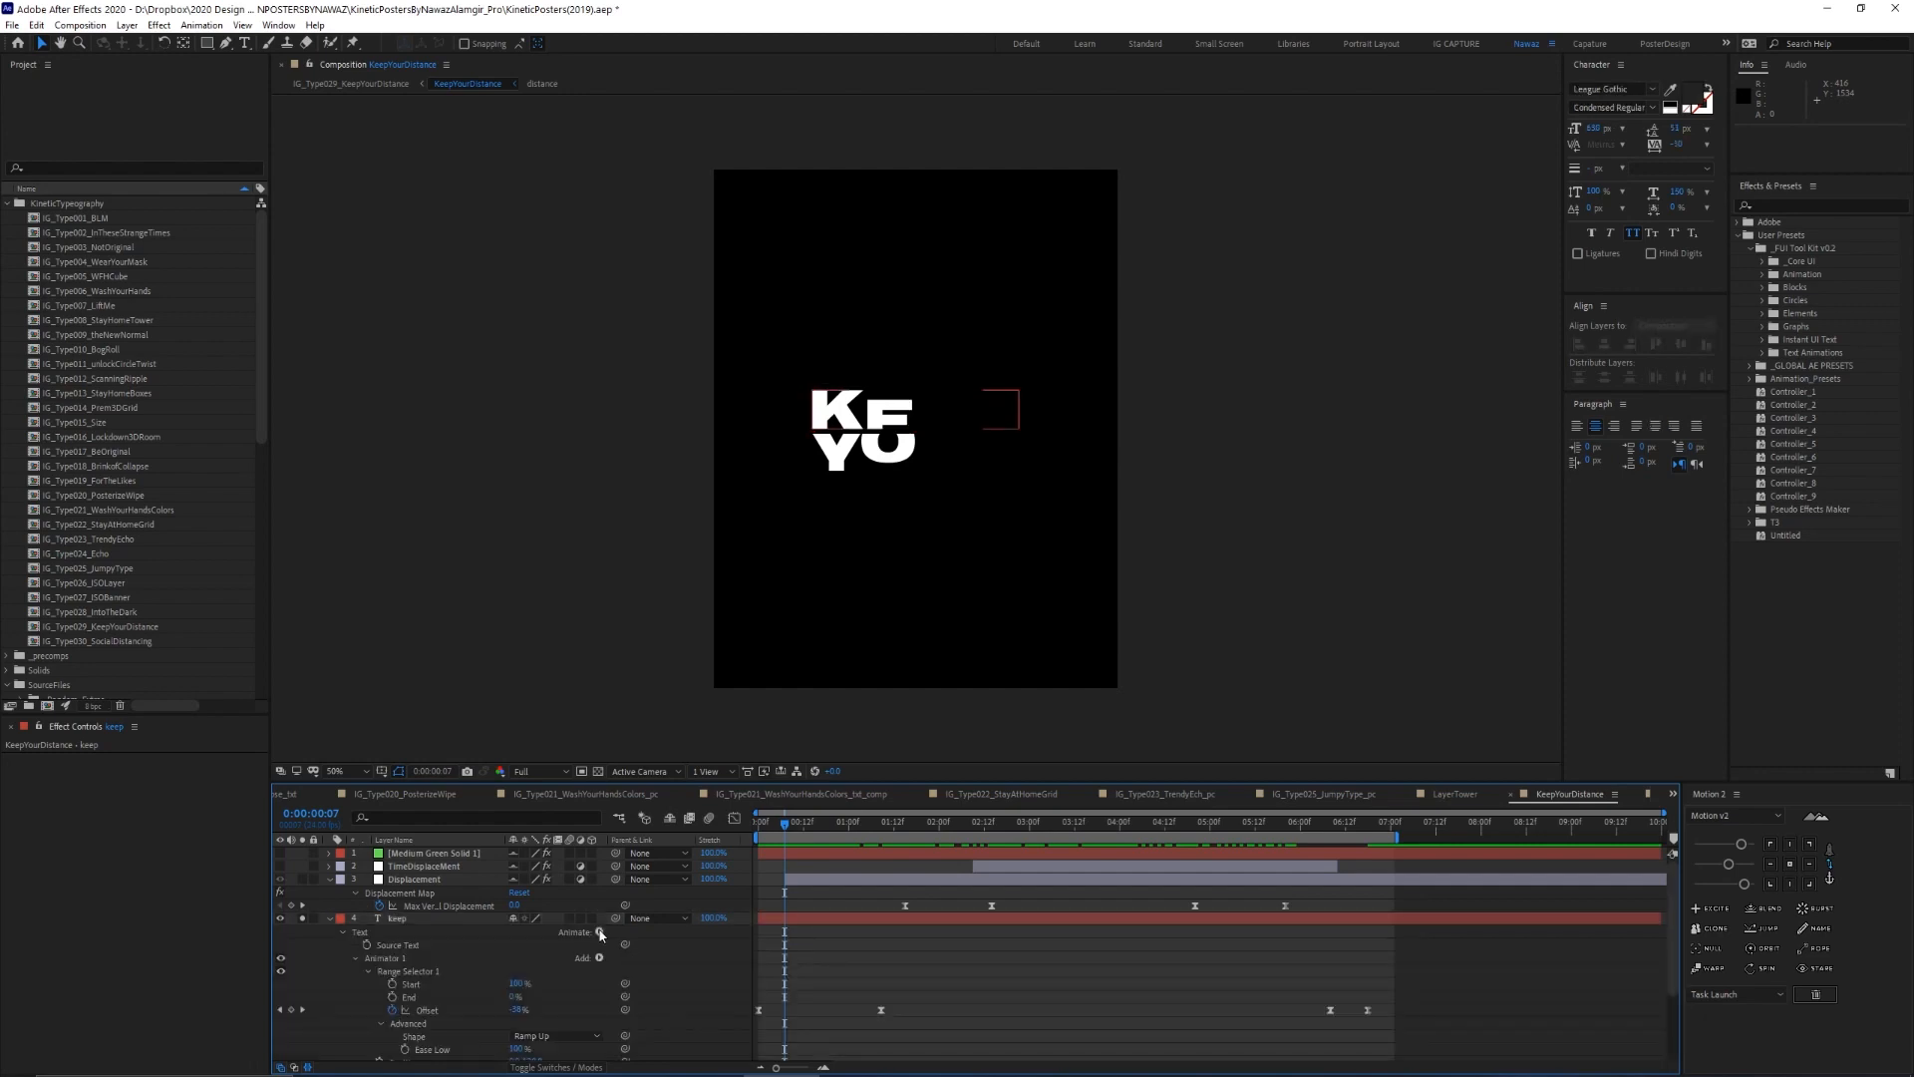
left_click(599, 932)
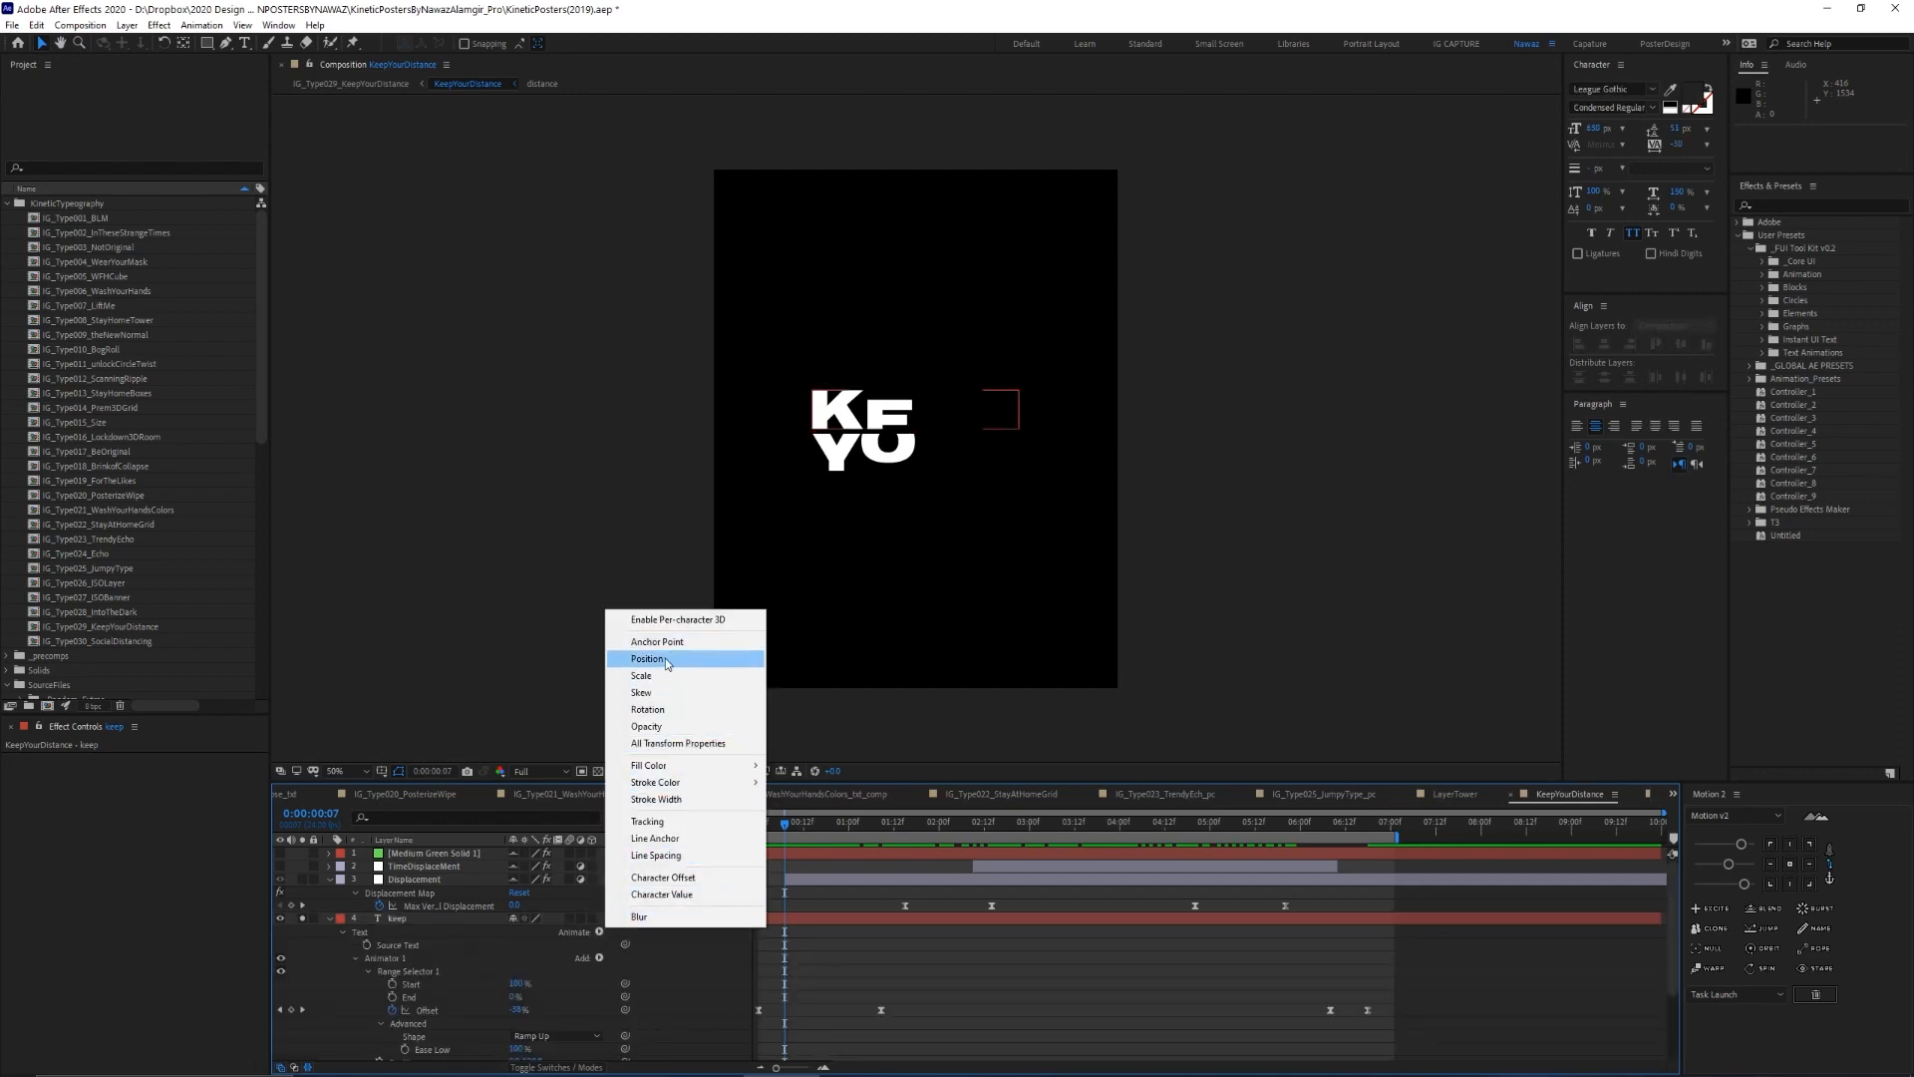
left_click(447, 973)
scroll(446, 971, "down", 1)
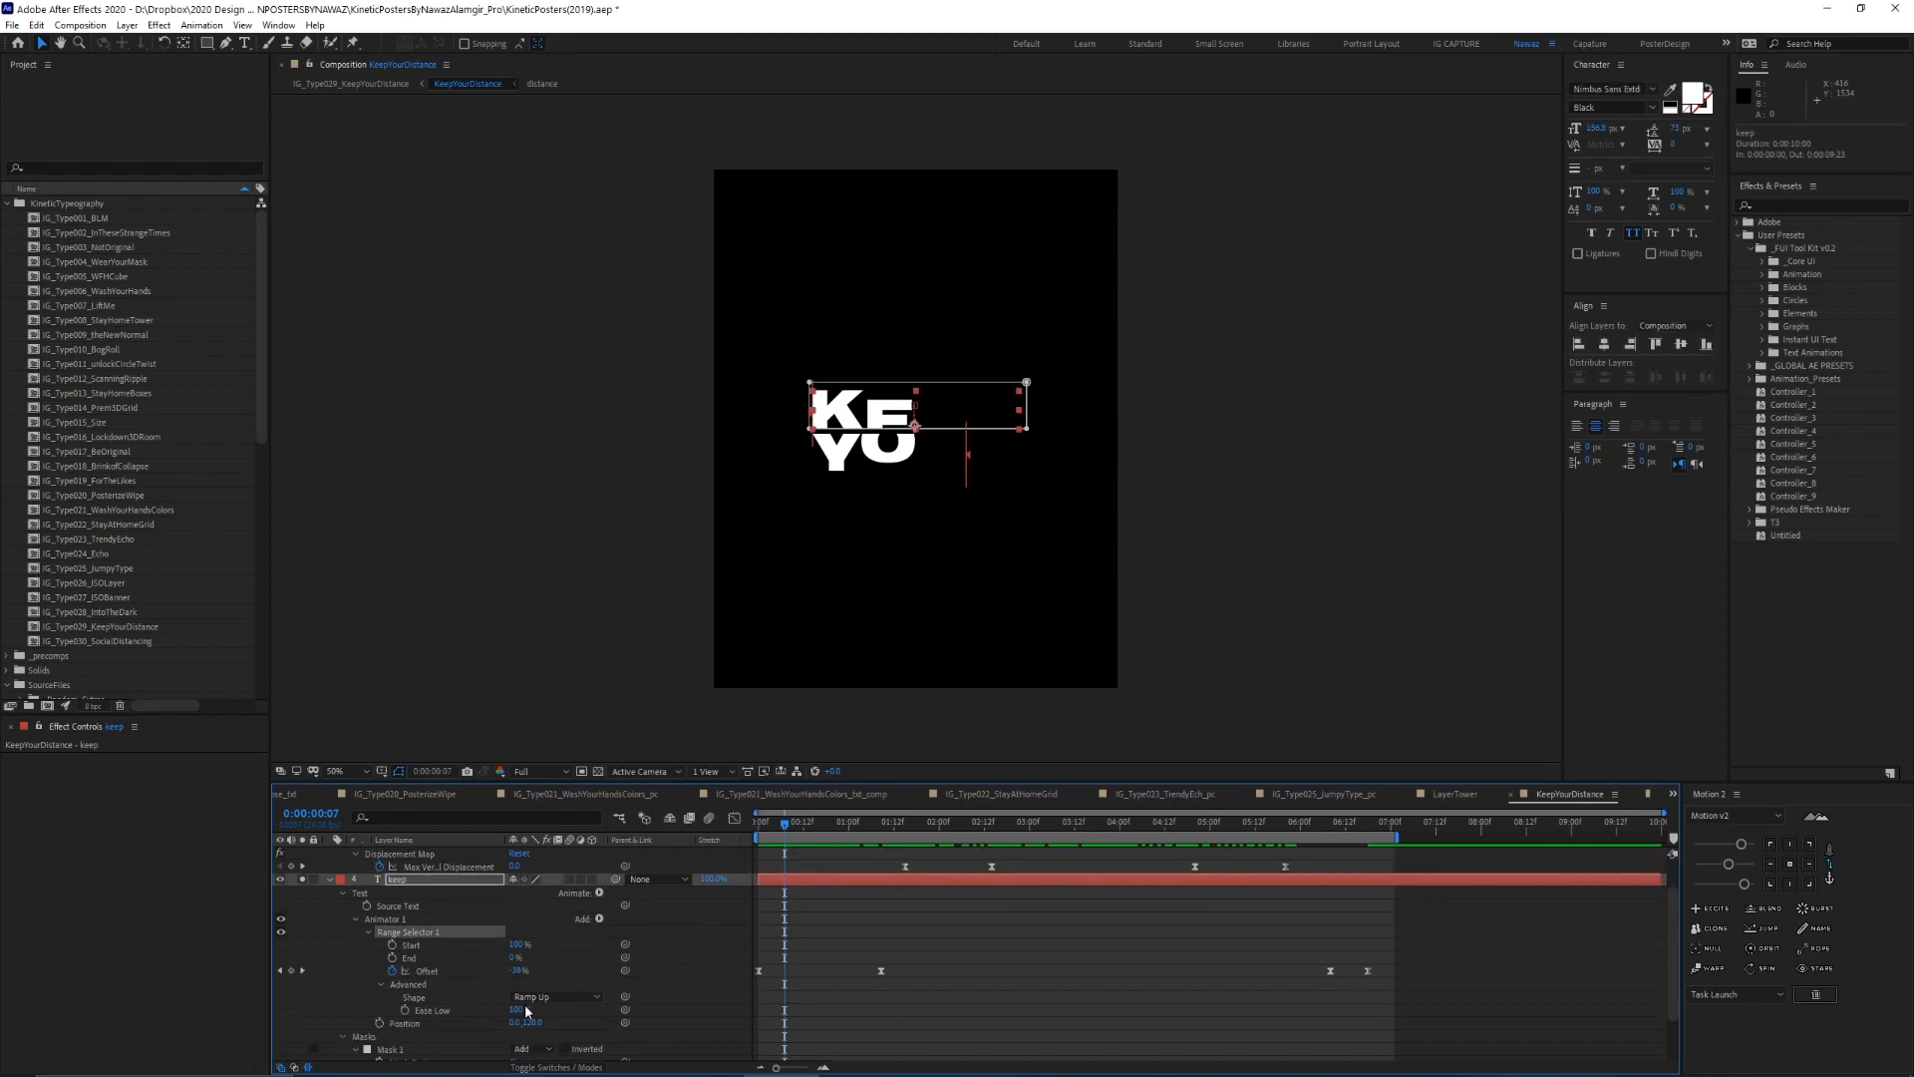
left_click_drag(761, 834, 889, 850)
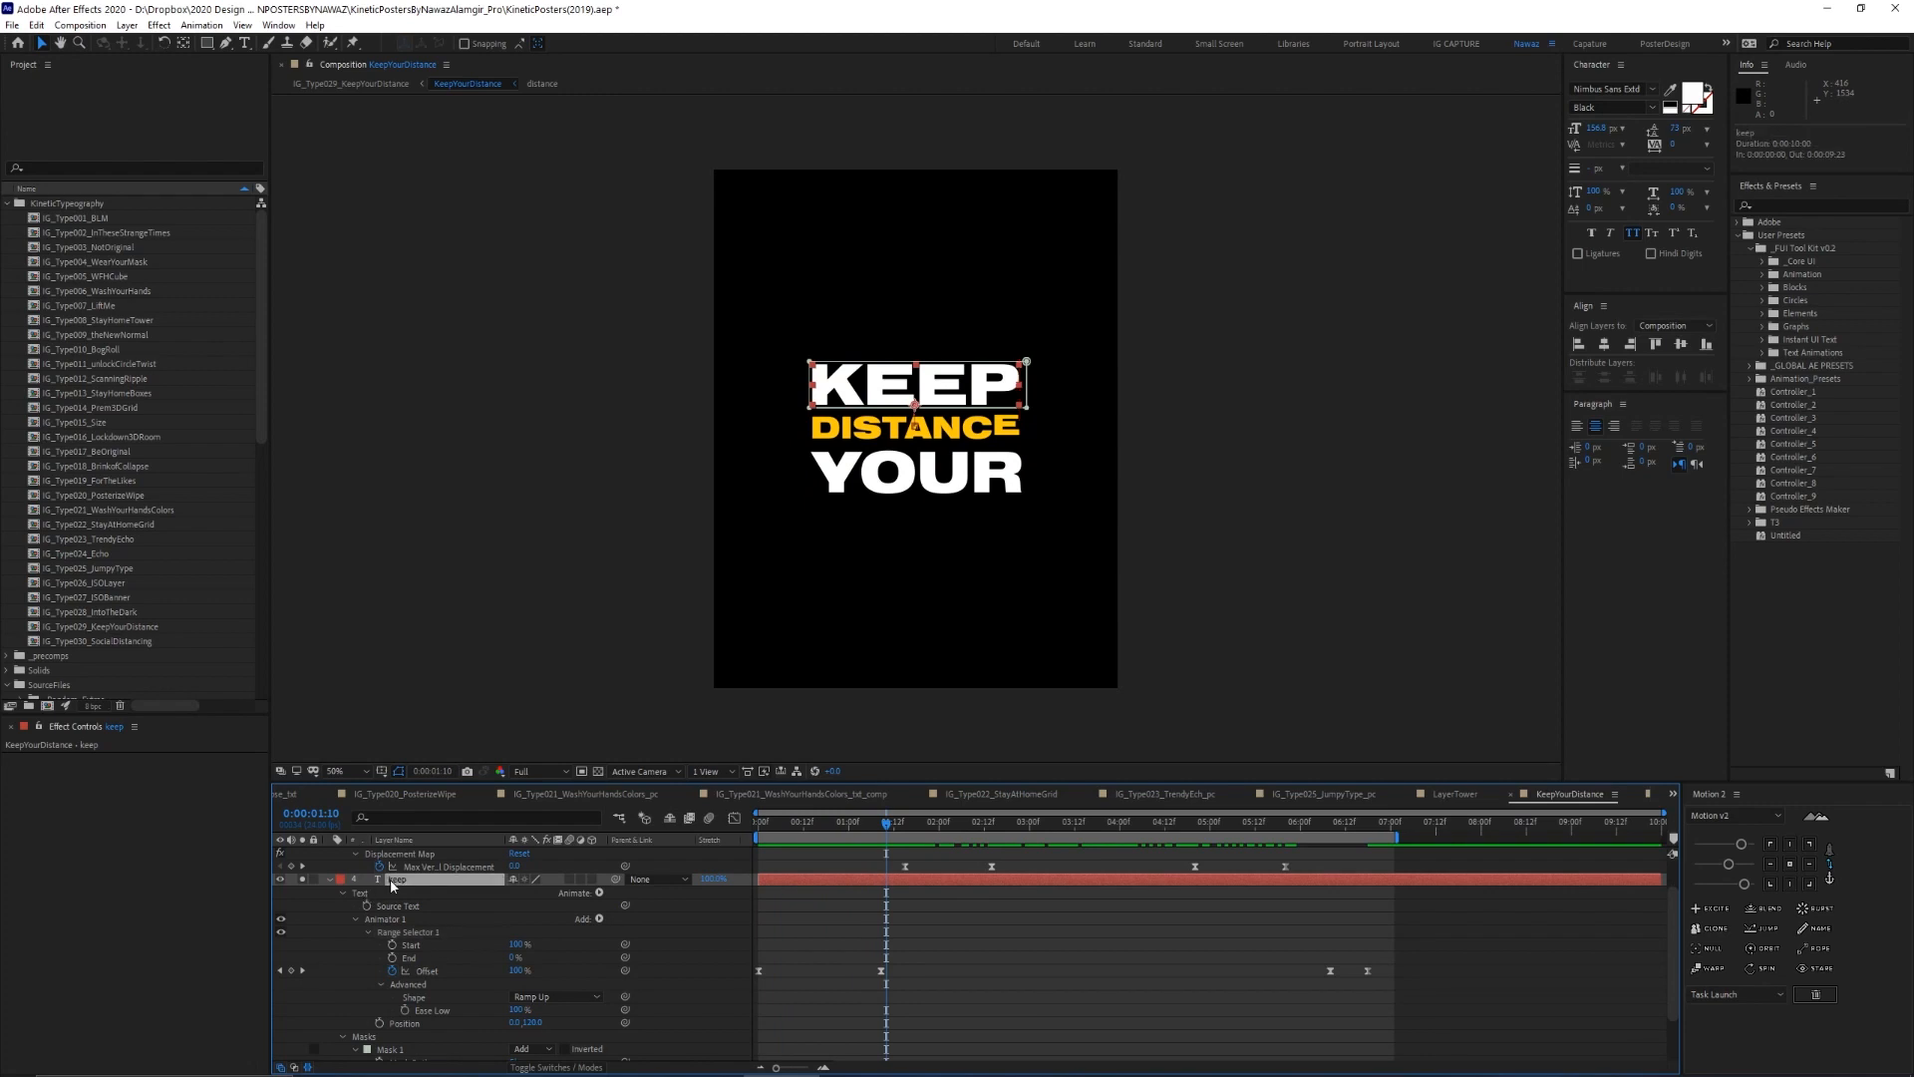
Show only the keep layer's keyframed properties and scrub its Position move from 0:00:00:20 to about 0:00:01:07
key("u")
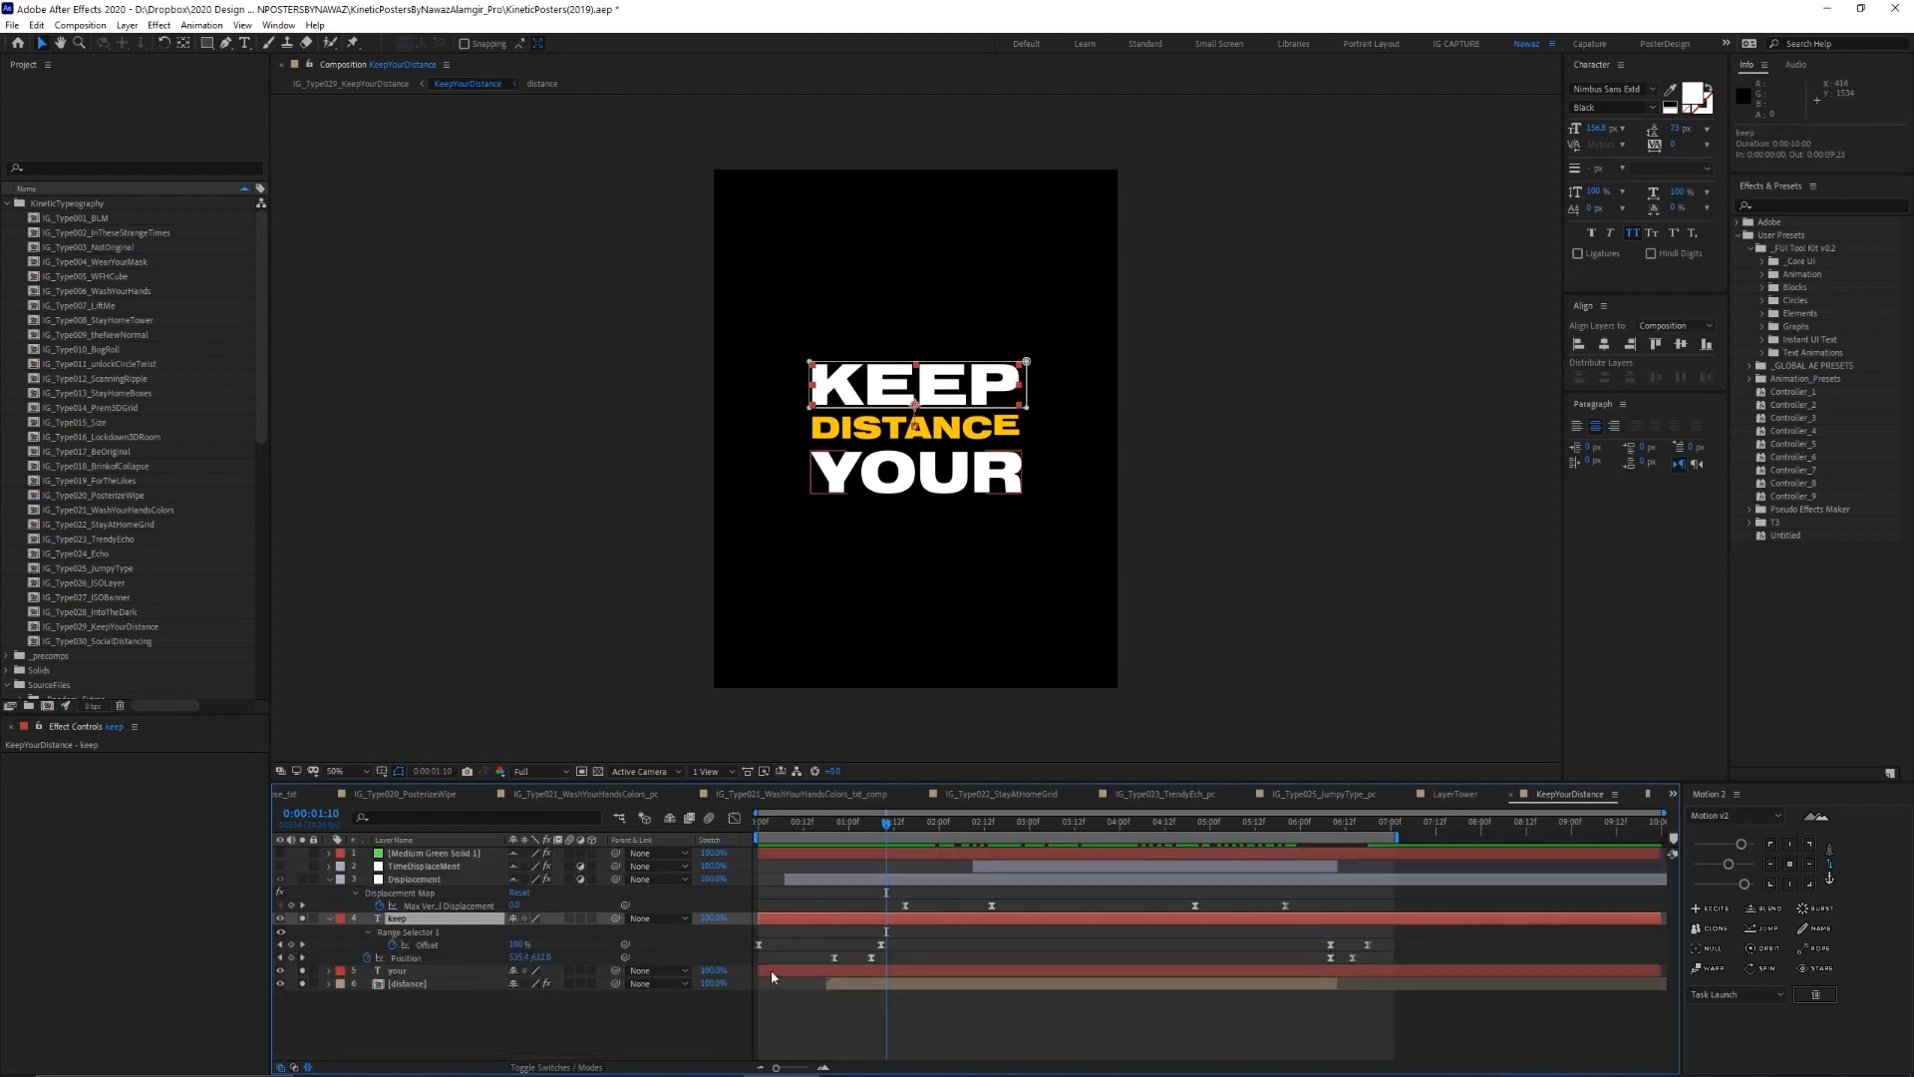
left_click(828, 826)
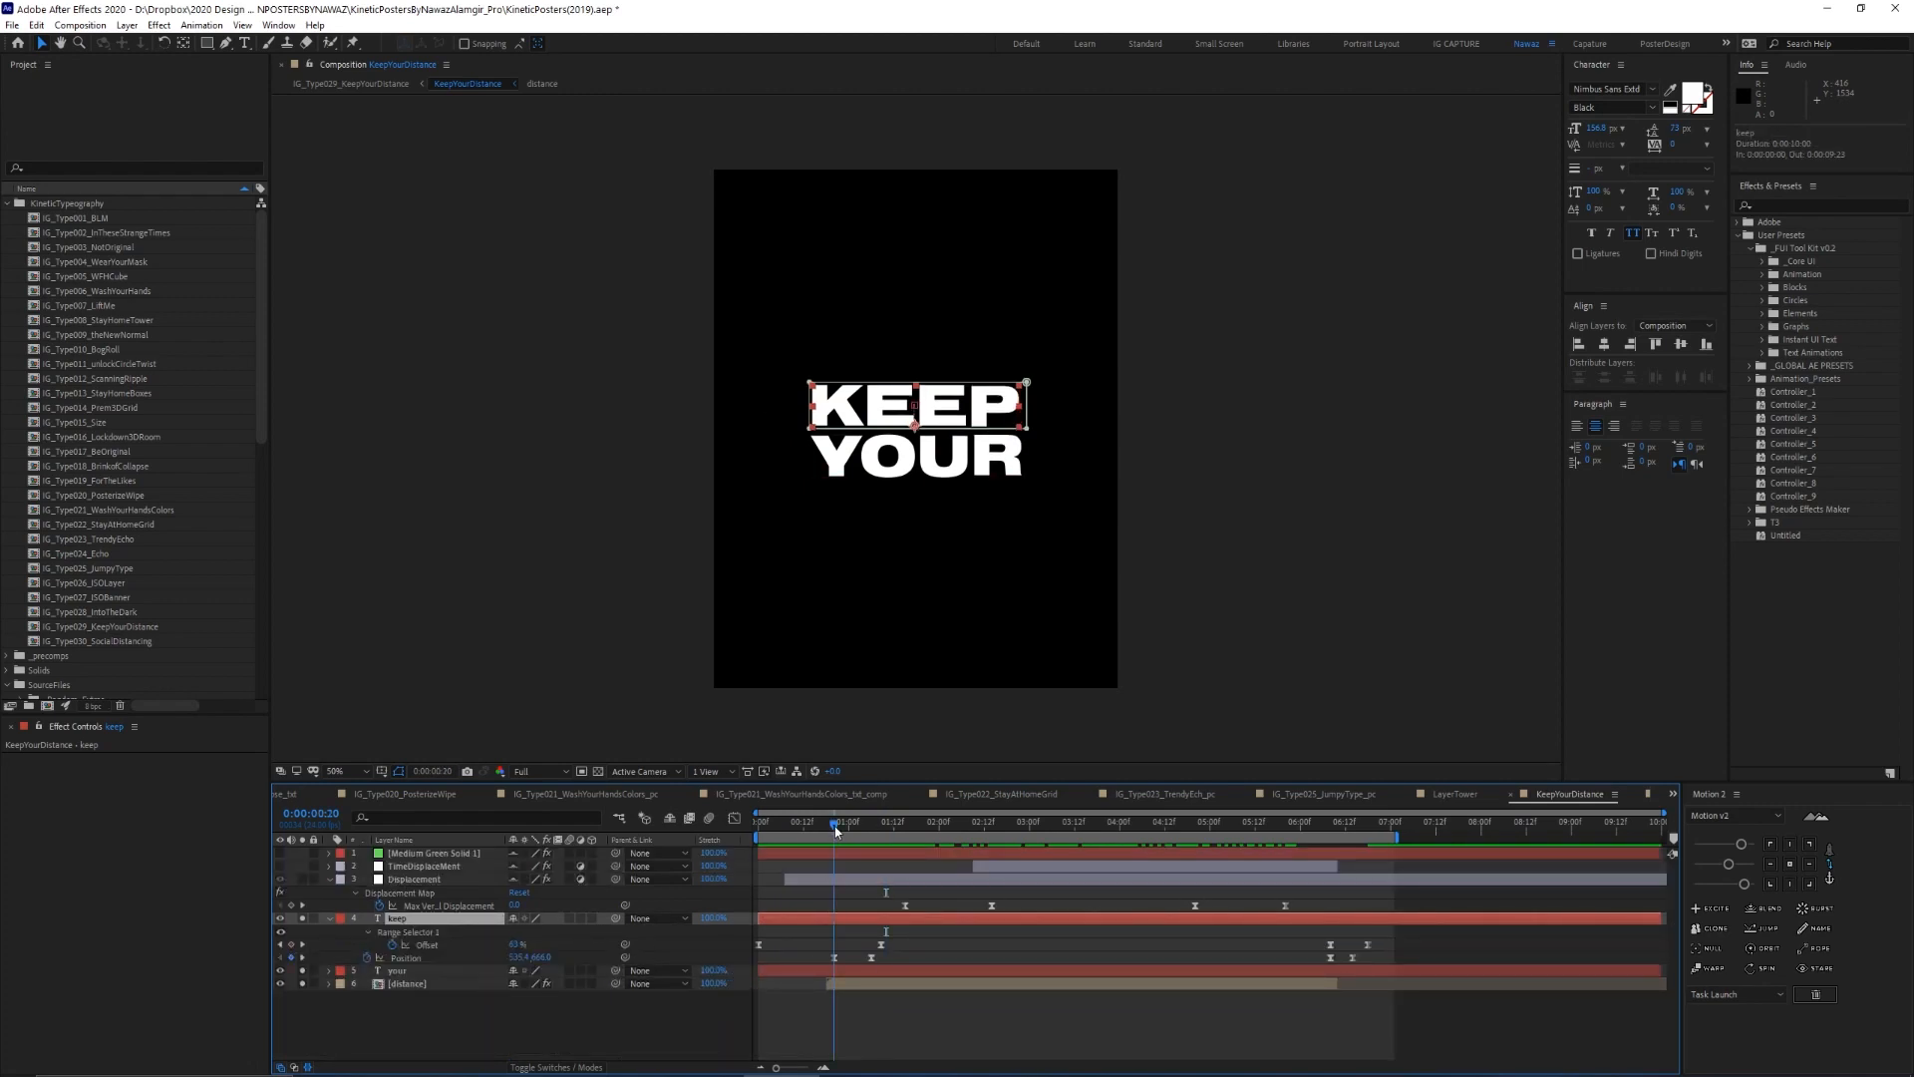
left_click_drag(830, 827, 875, 830)
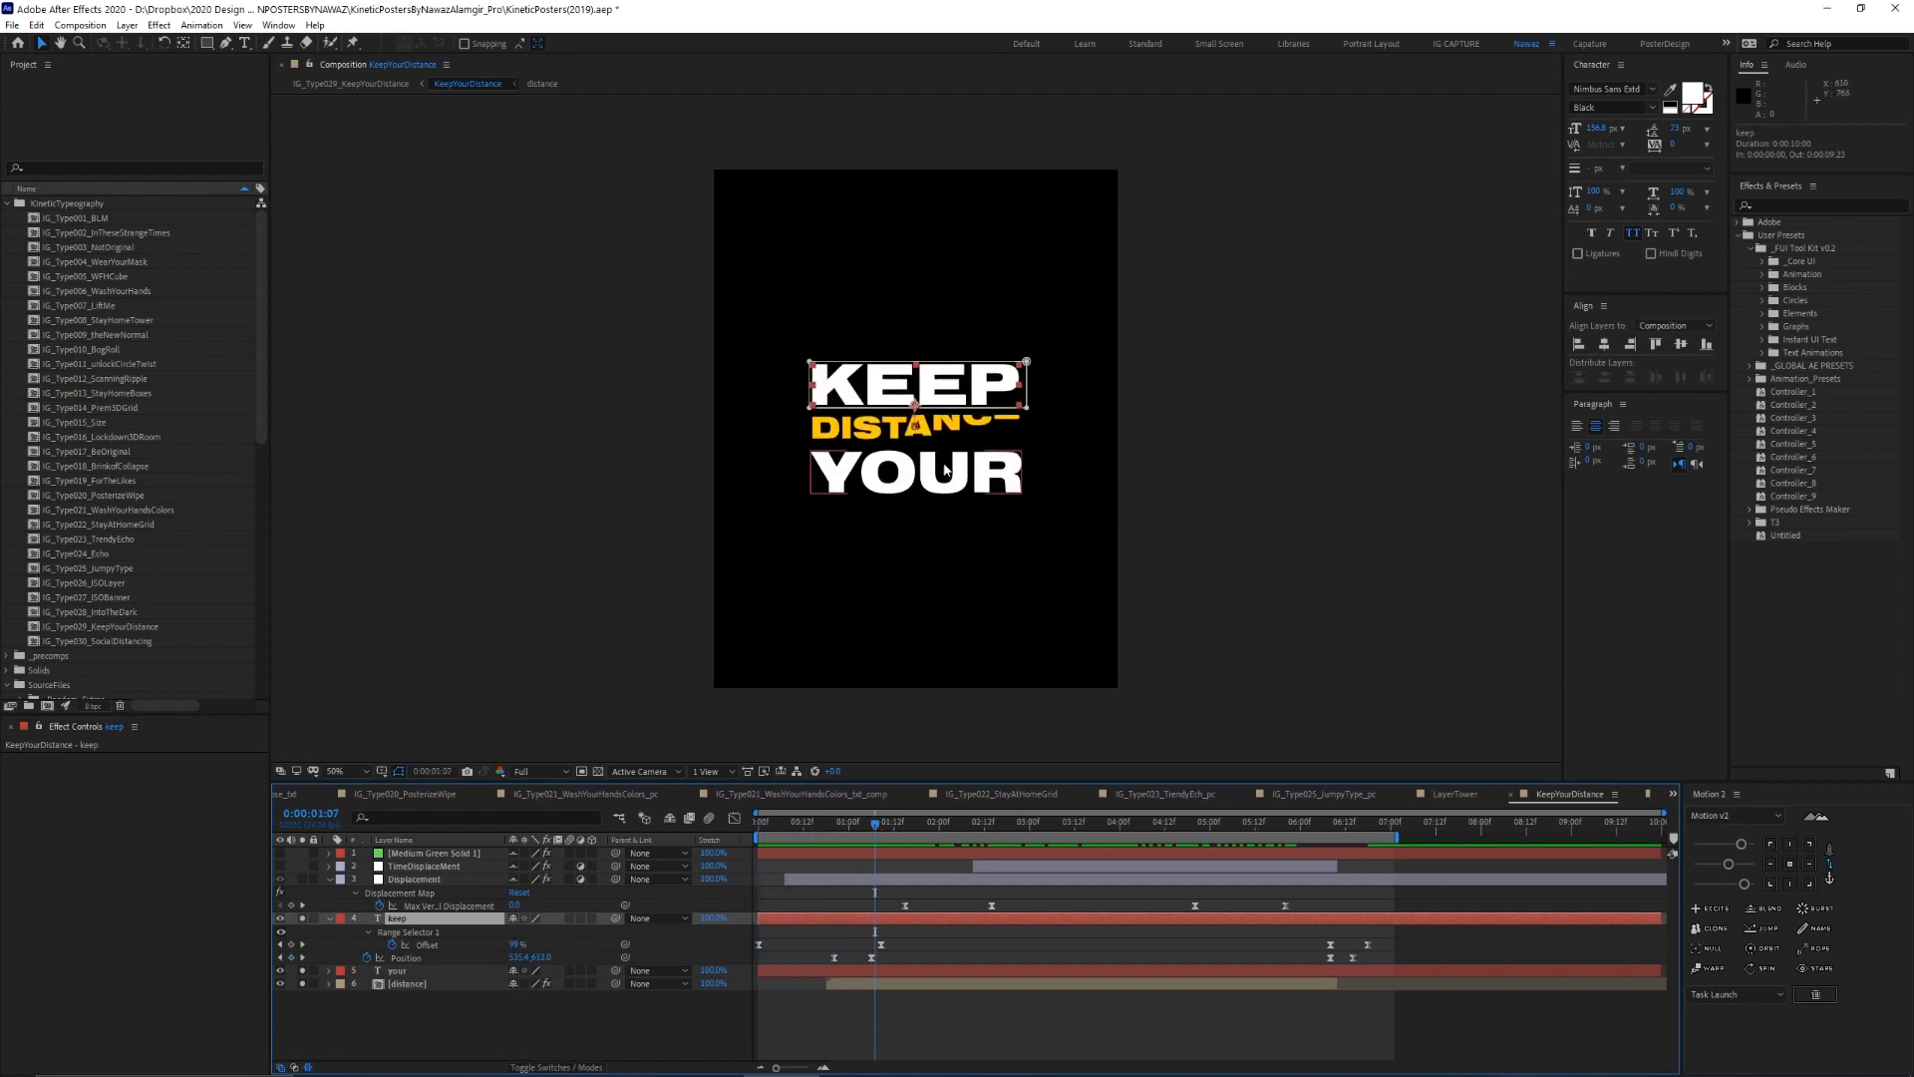
Open the distance precomp to scrub its text animation, and return to the KeepYourDistance composition
double_click(414, 984)
left_click_drag(782, 827, 944, 829)
key("Tab")
left_click(768, 833)
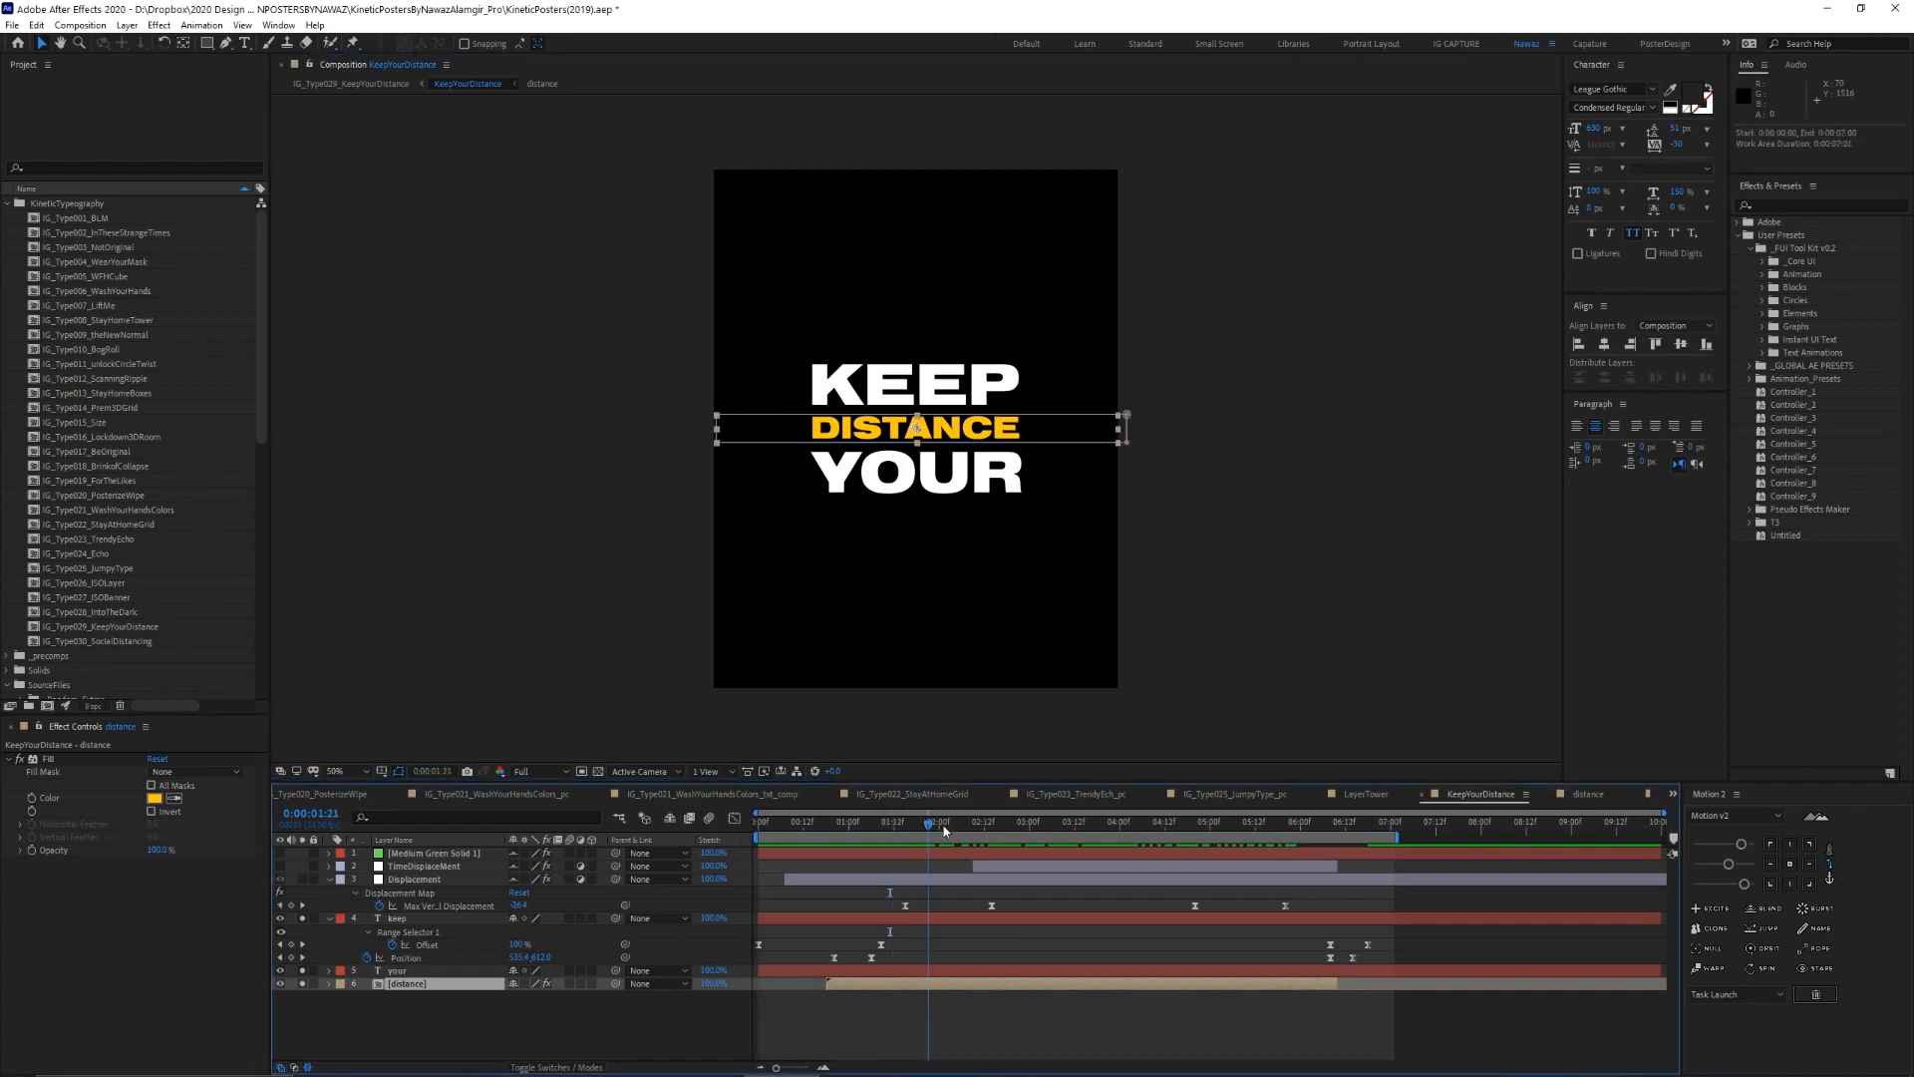
Turn off solo for the three text layers, and collapse the properties of the Displacement and keep layers
left_click(410, 879)
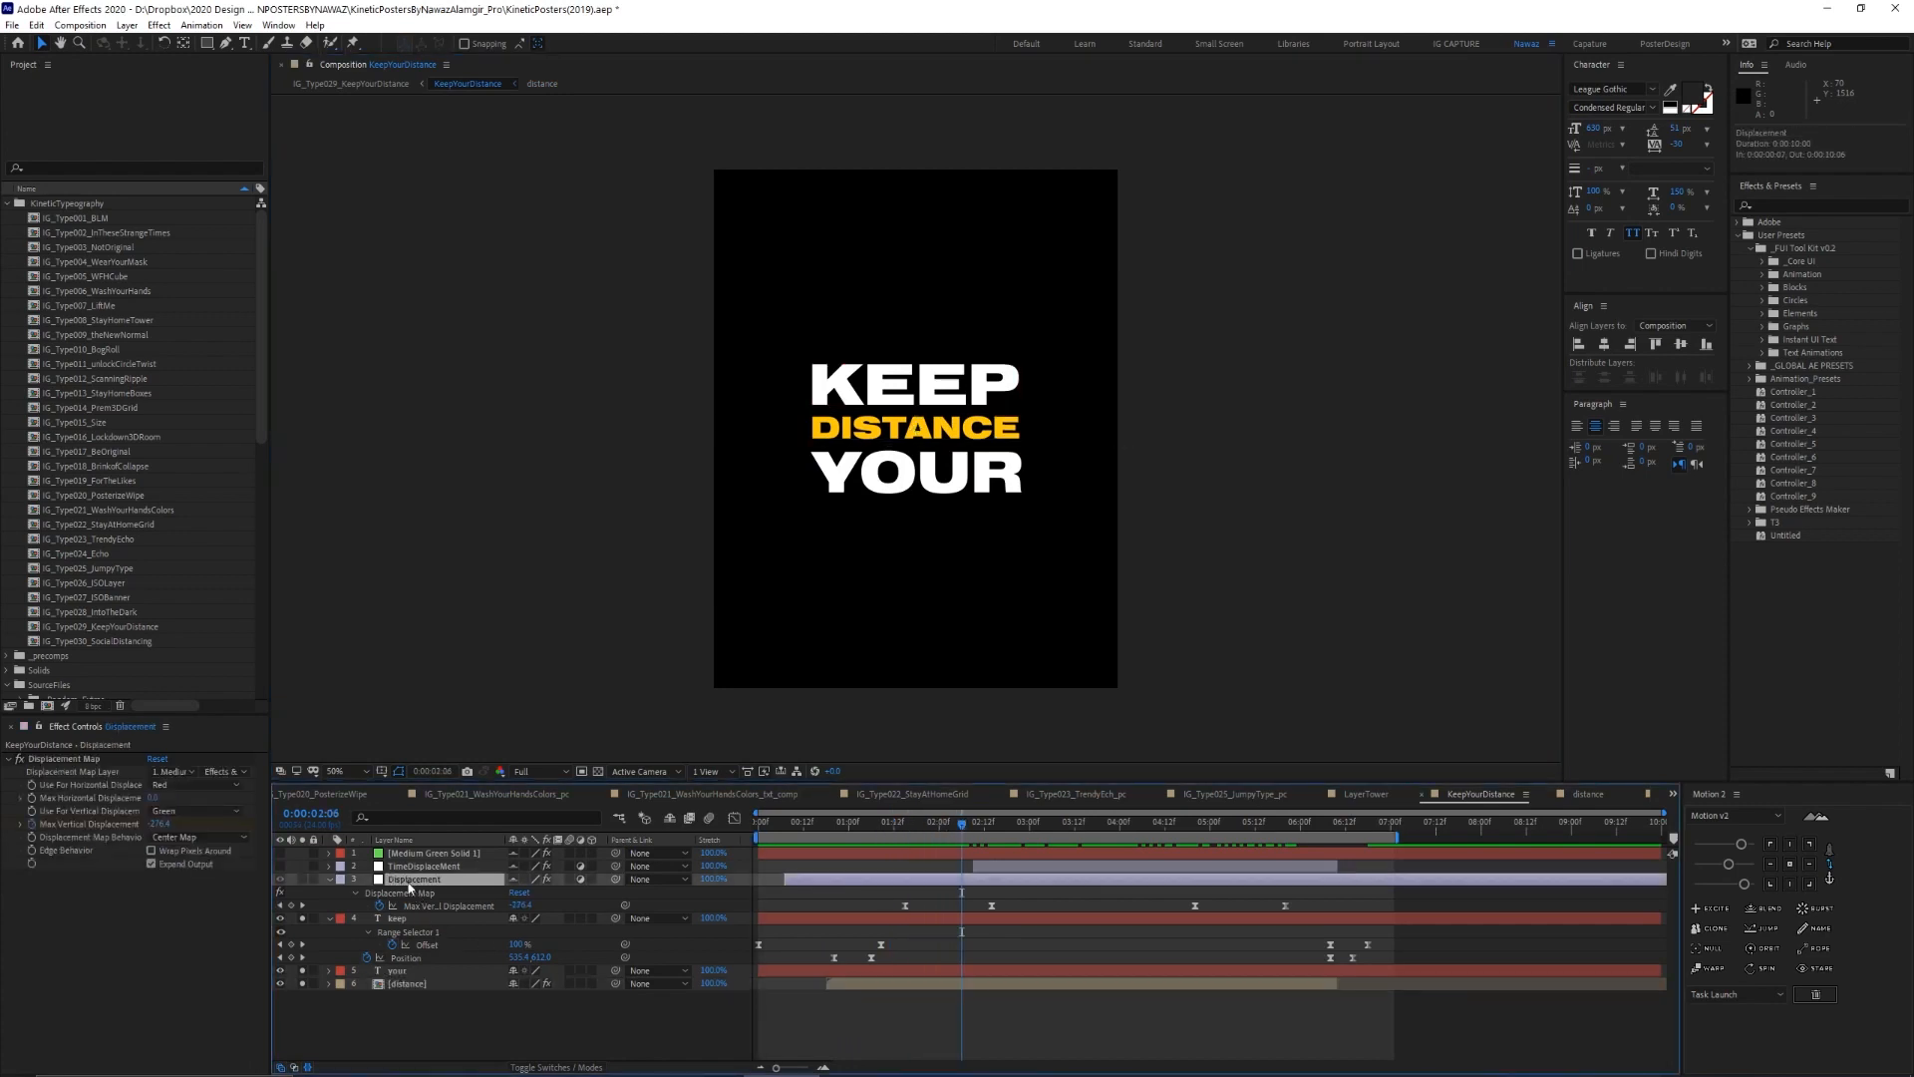
left_click(328, 879)
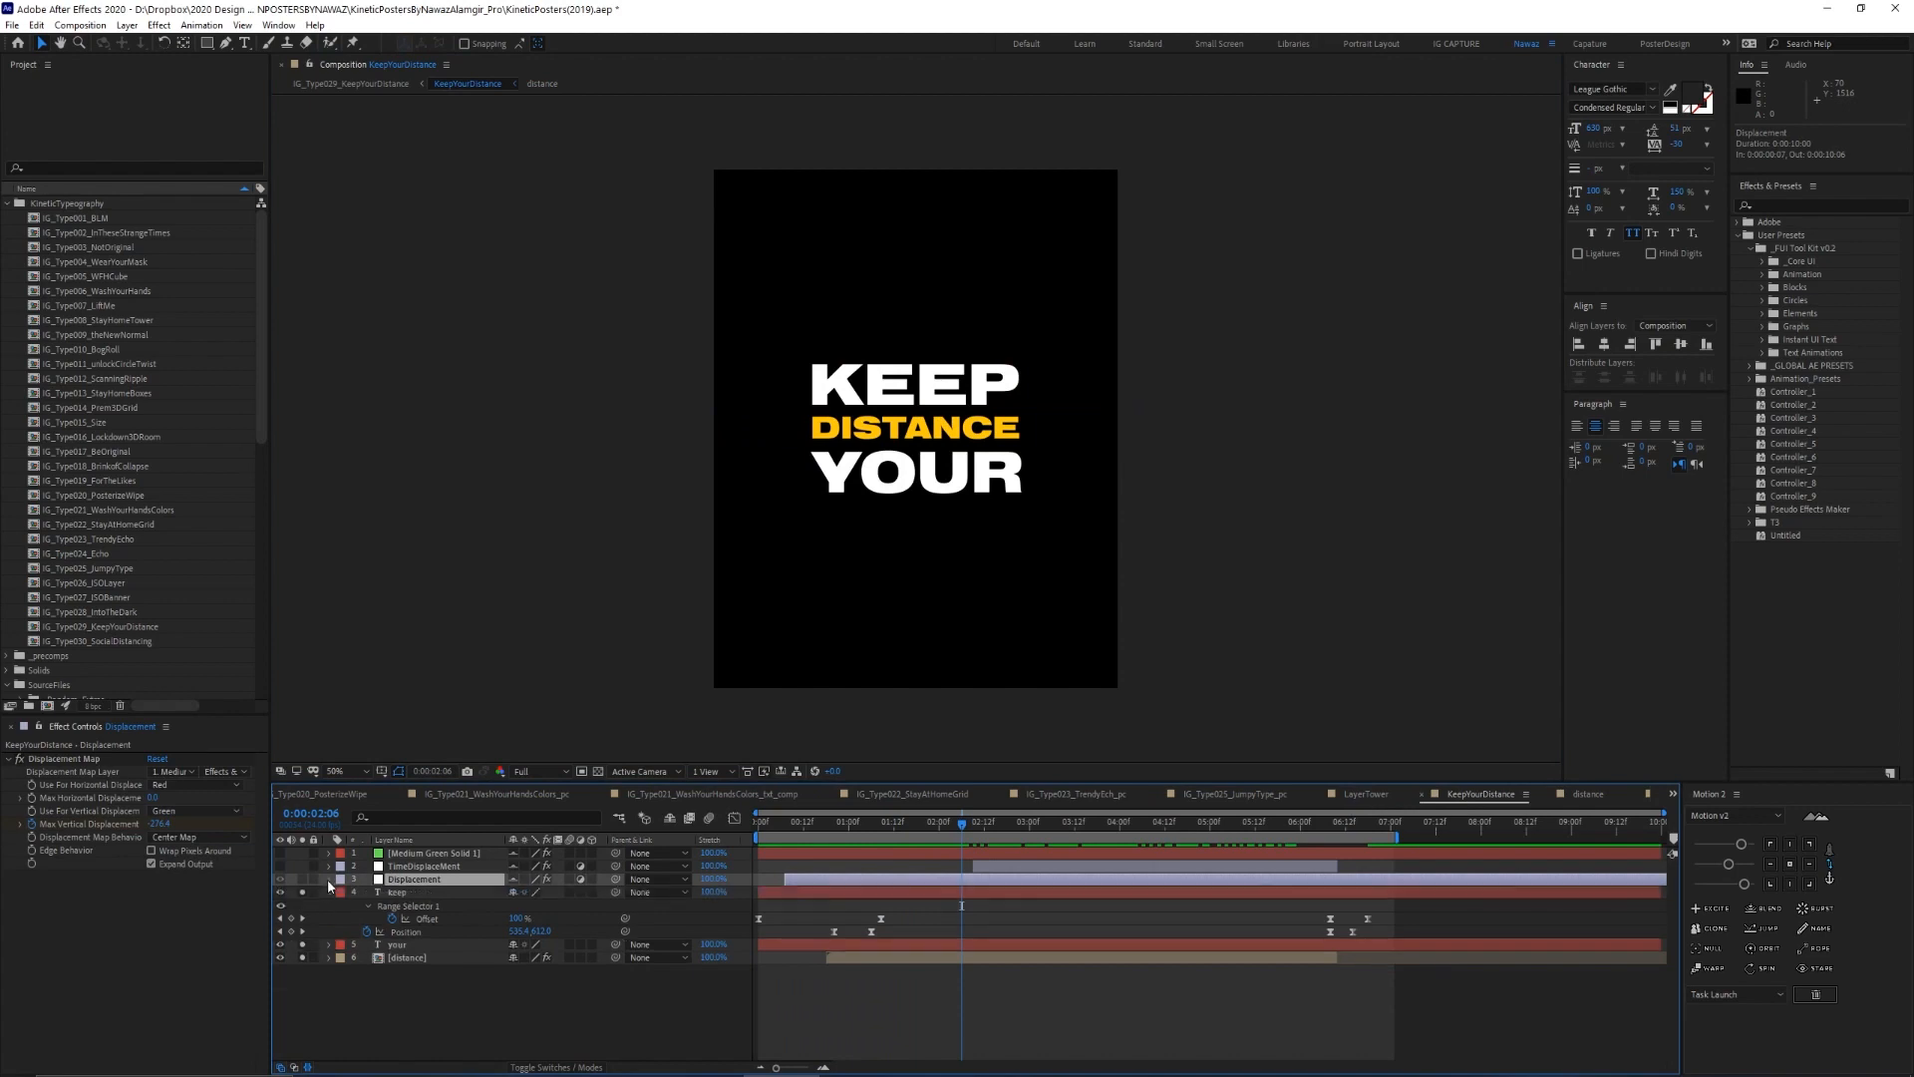
left_click(303, 879)
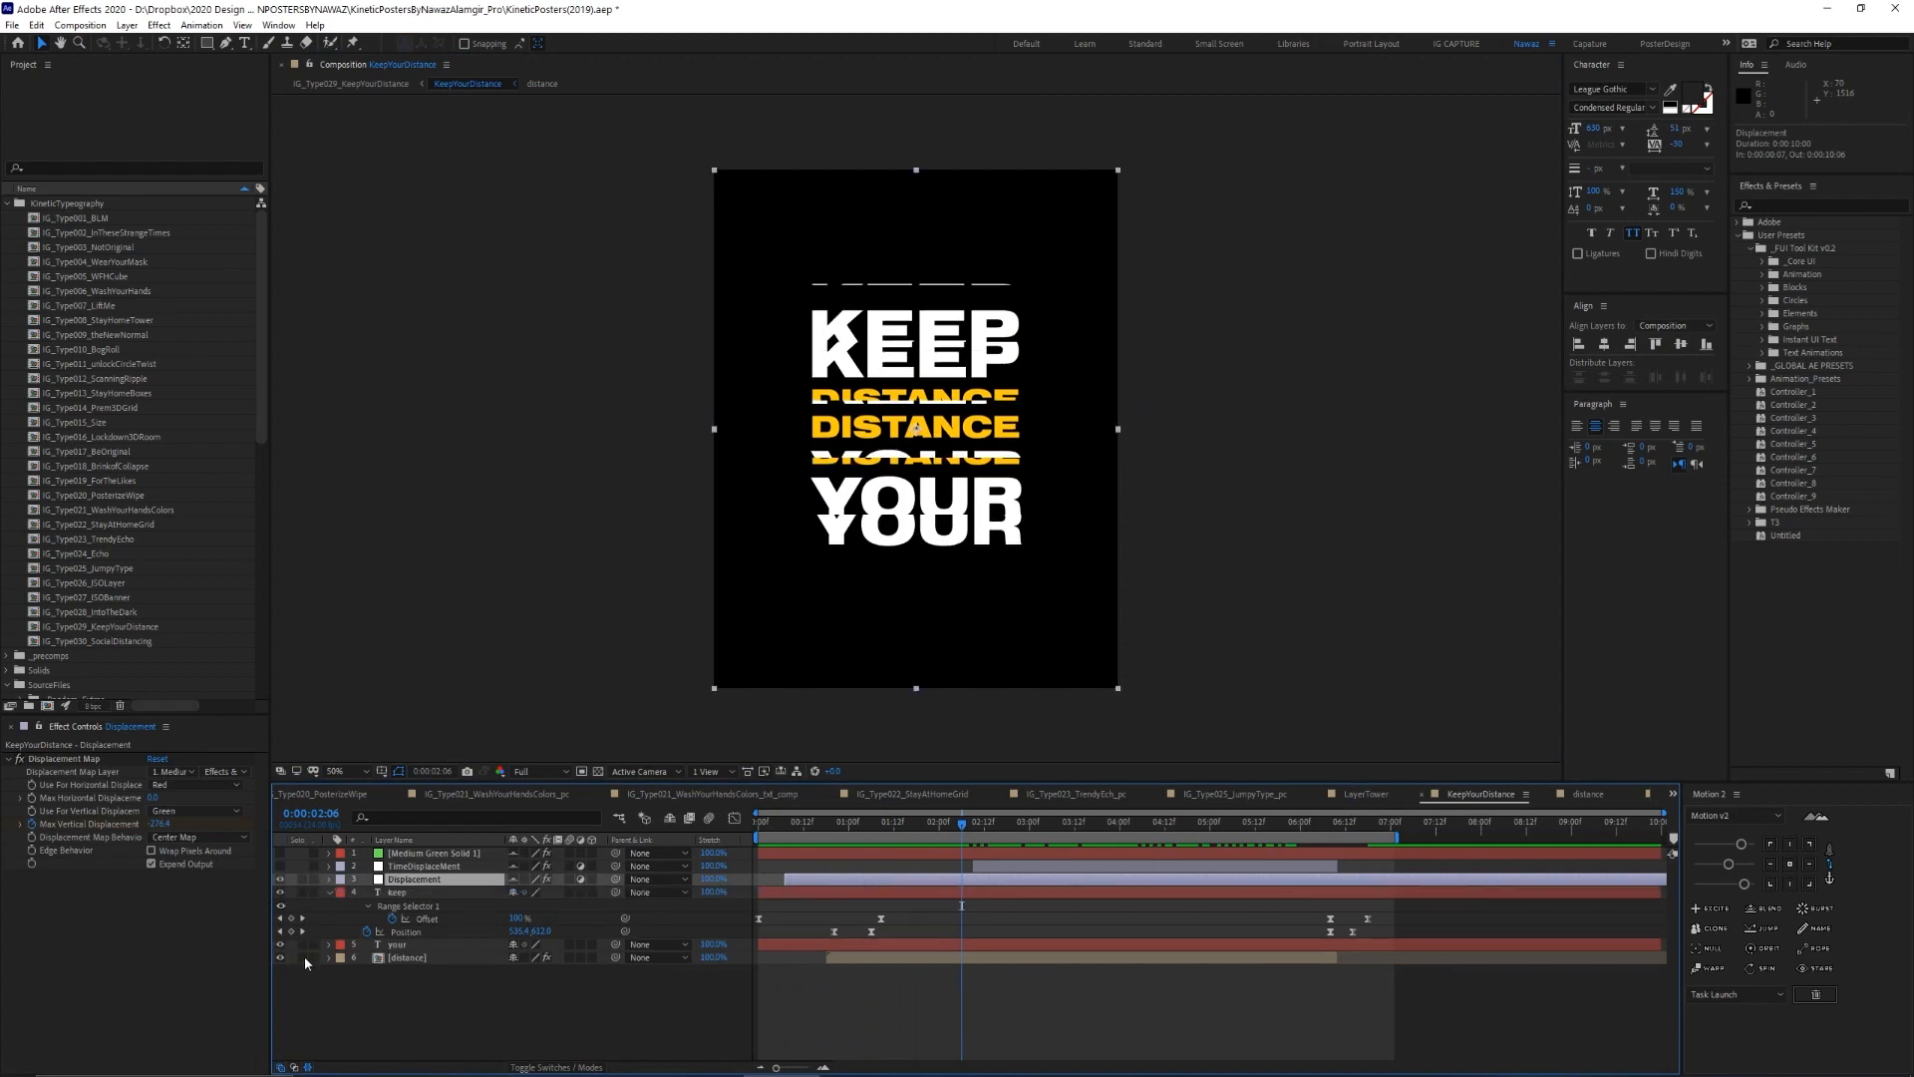
left_click(329, 892)
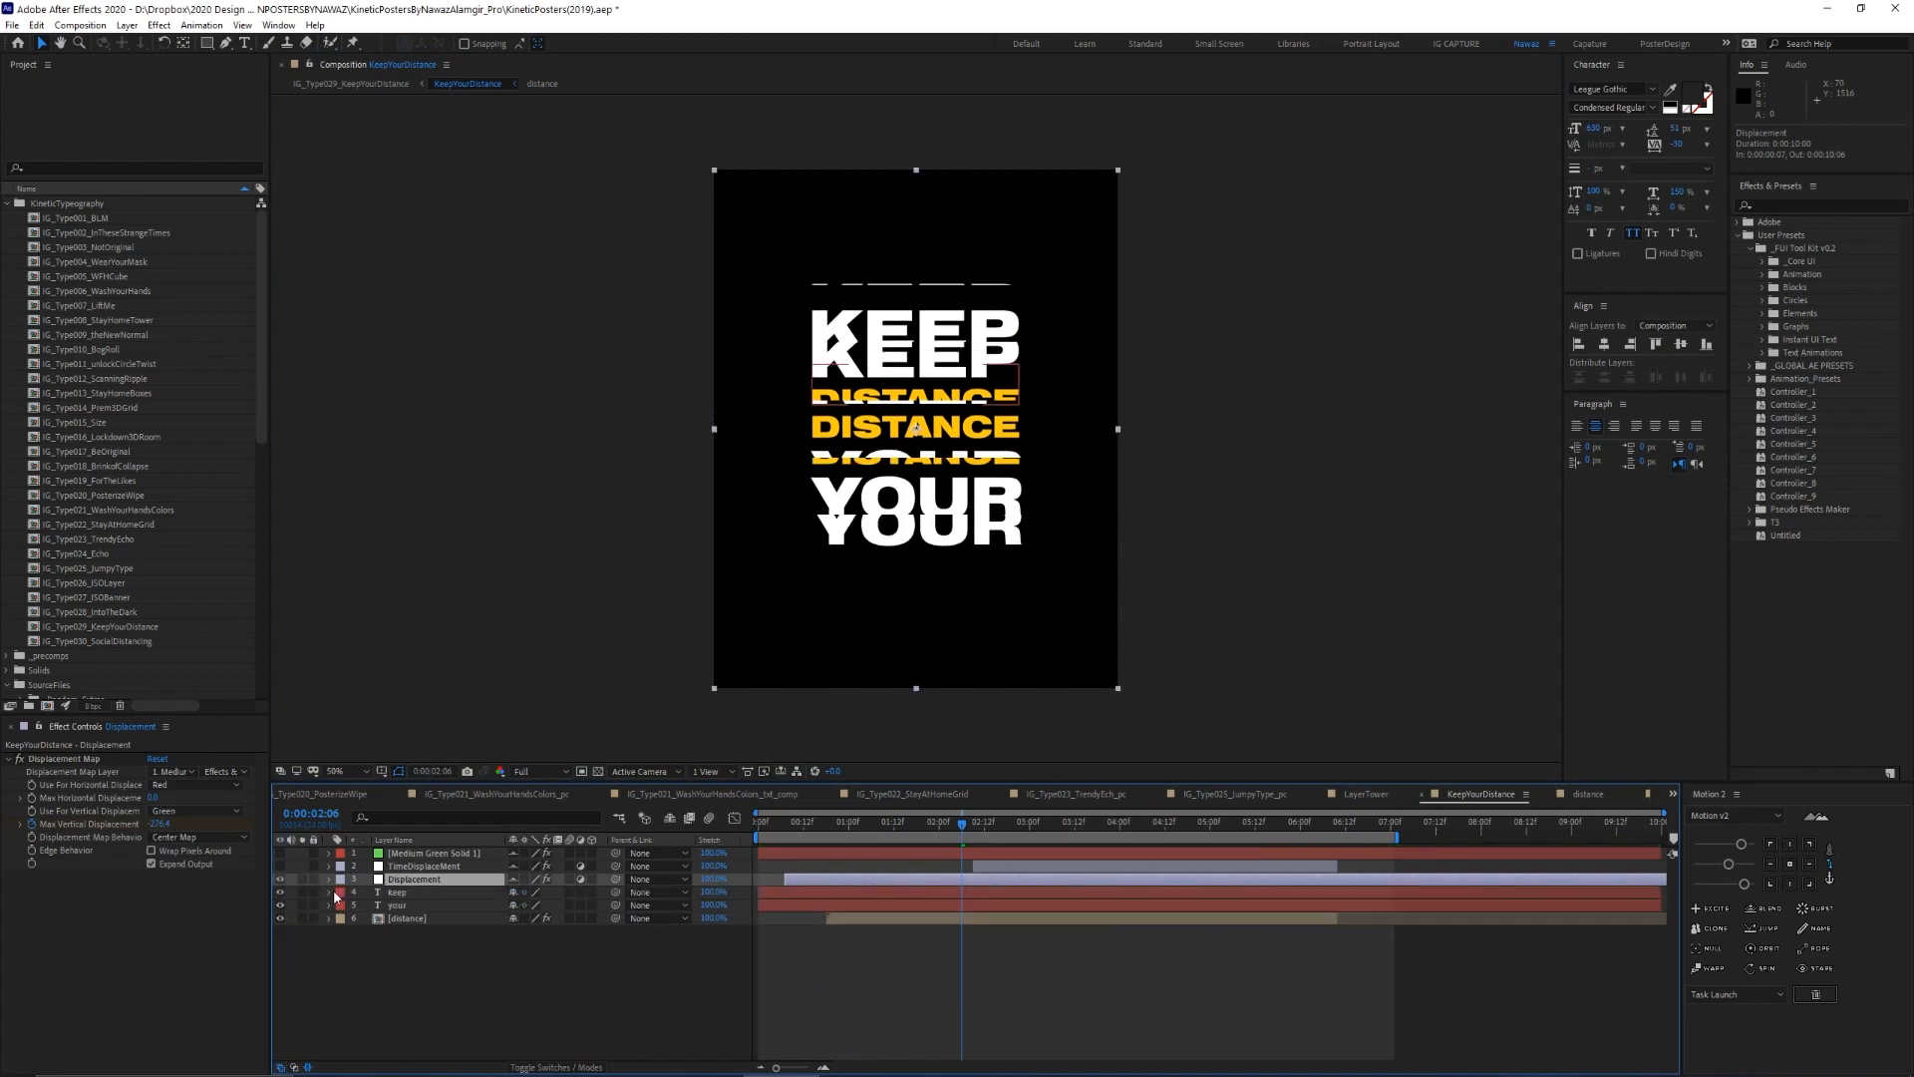
Show the Medium Green Solid 1 layer briefly to examine its Gradient Ramp and Posterize bands, and hide it again
left_click(403, 855)
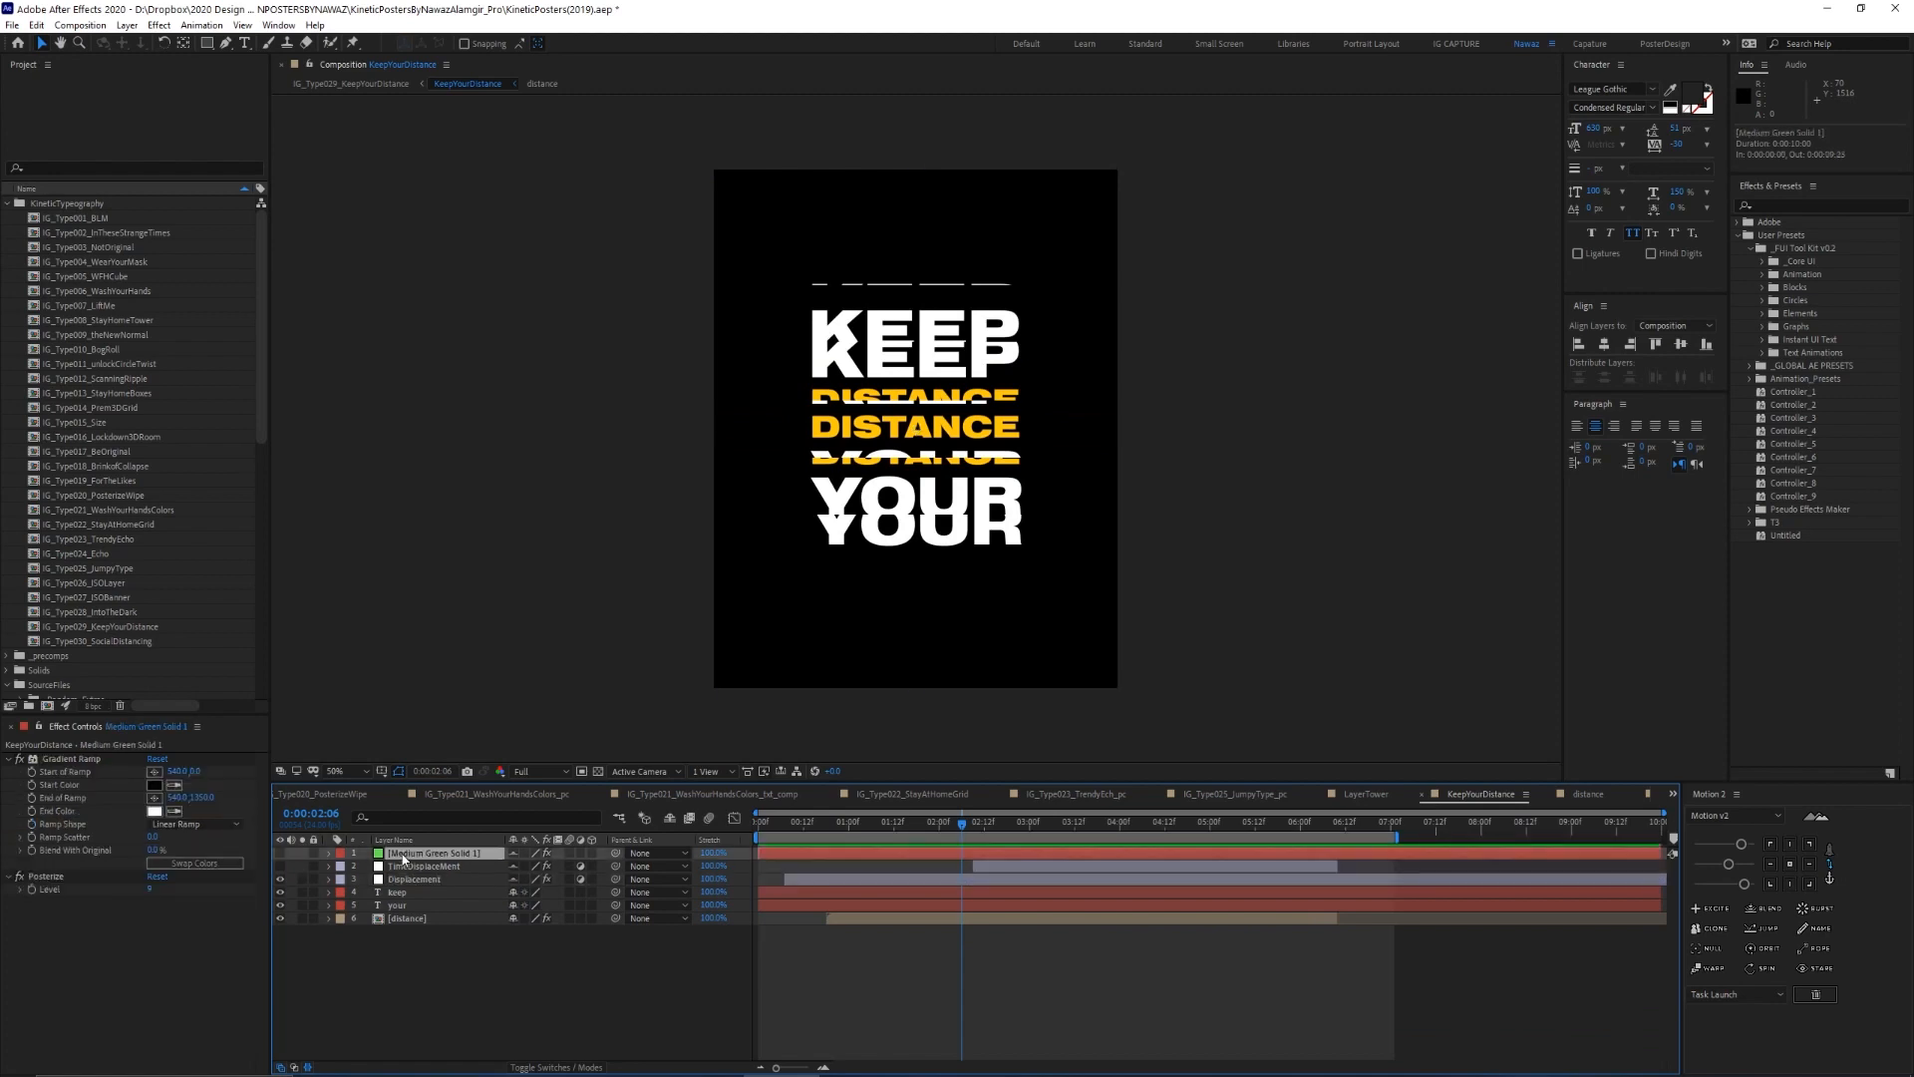
left_click(280, 853)
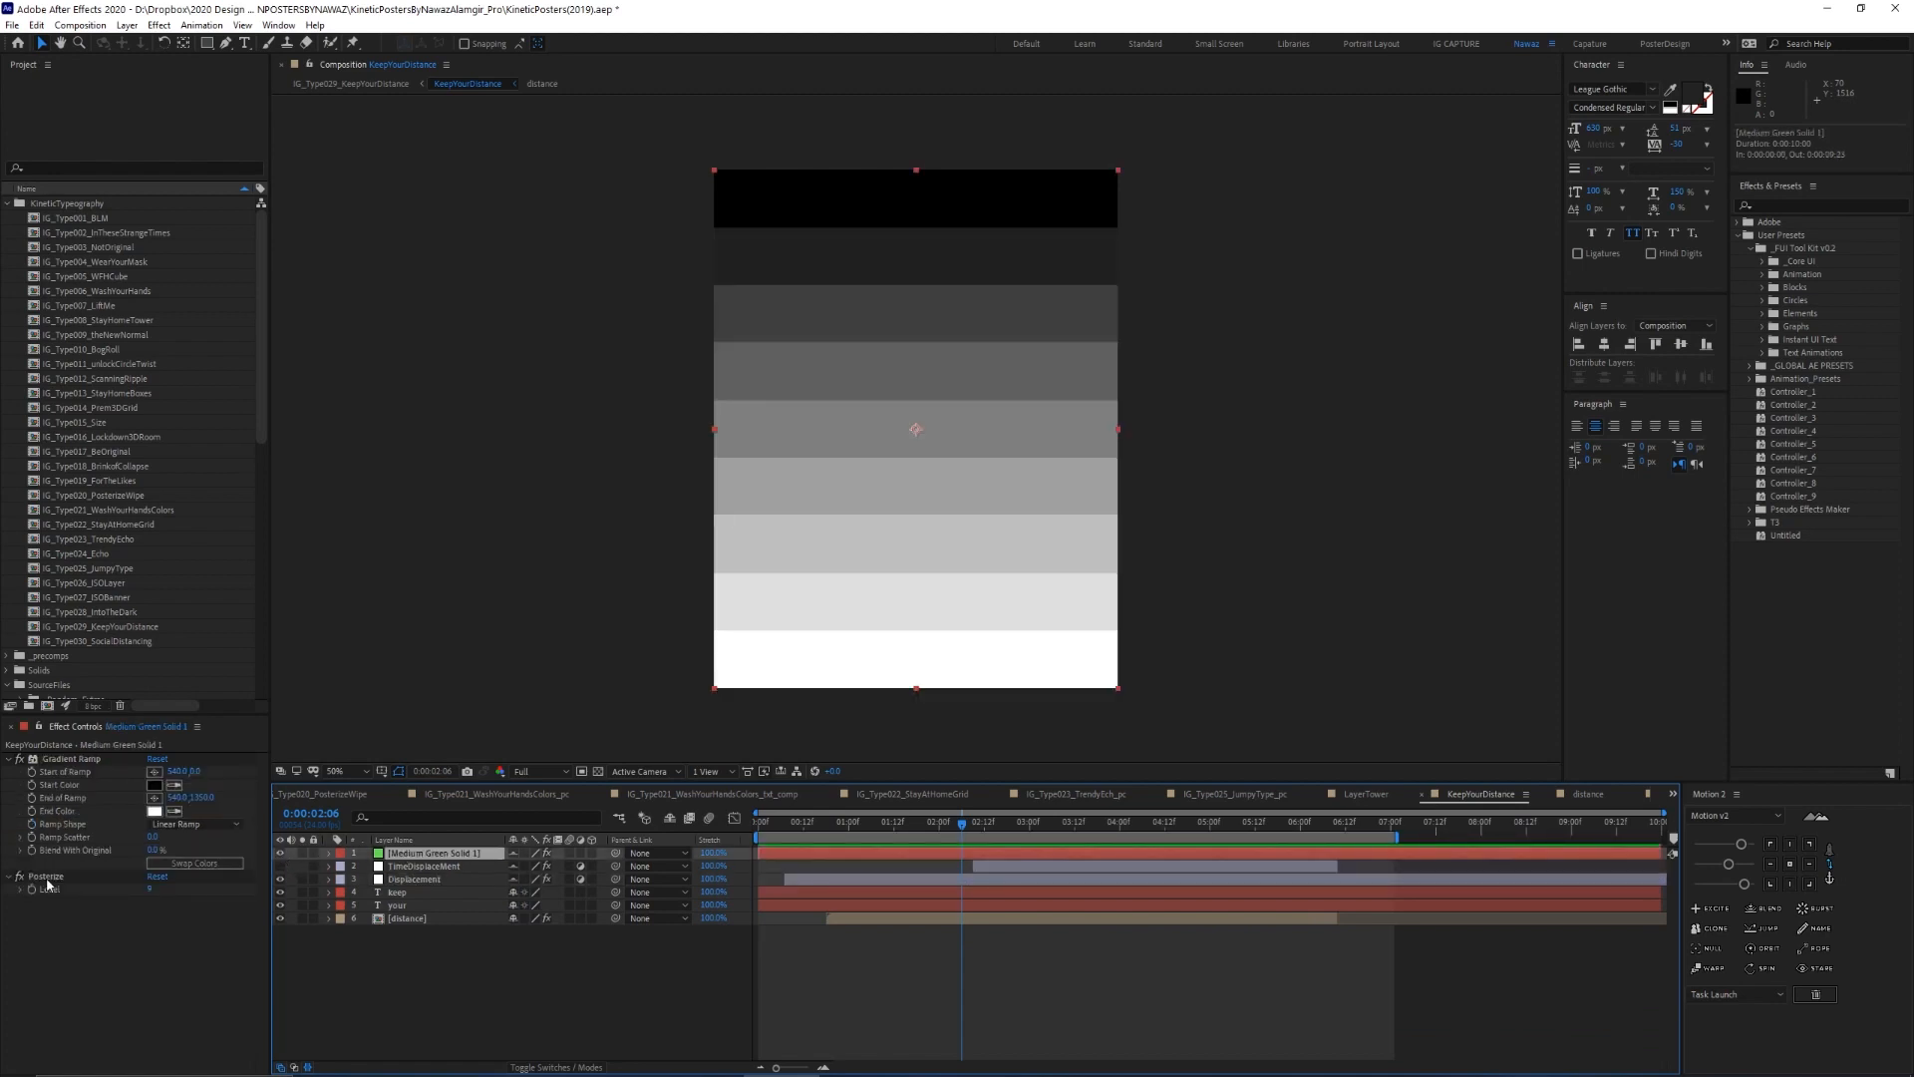
left_click(280, 853)
Reveal the Displacement layer's Max Vertical Displacement keyframes and scrub through them from 0:00:01:15 to about 0:00:06:05
left_click(413, 880)
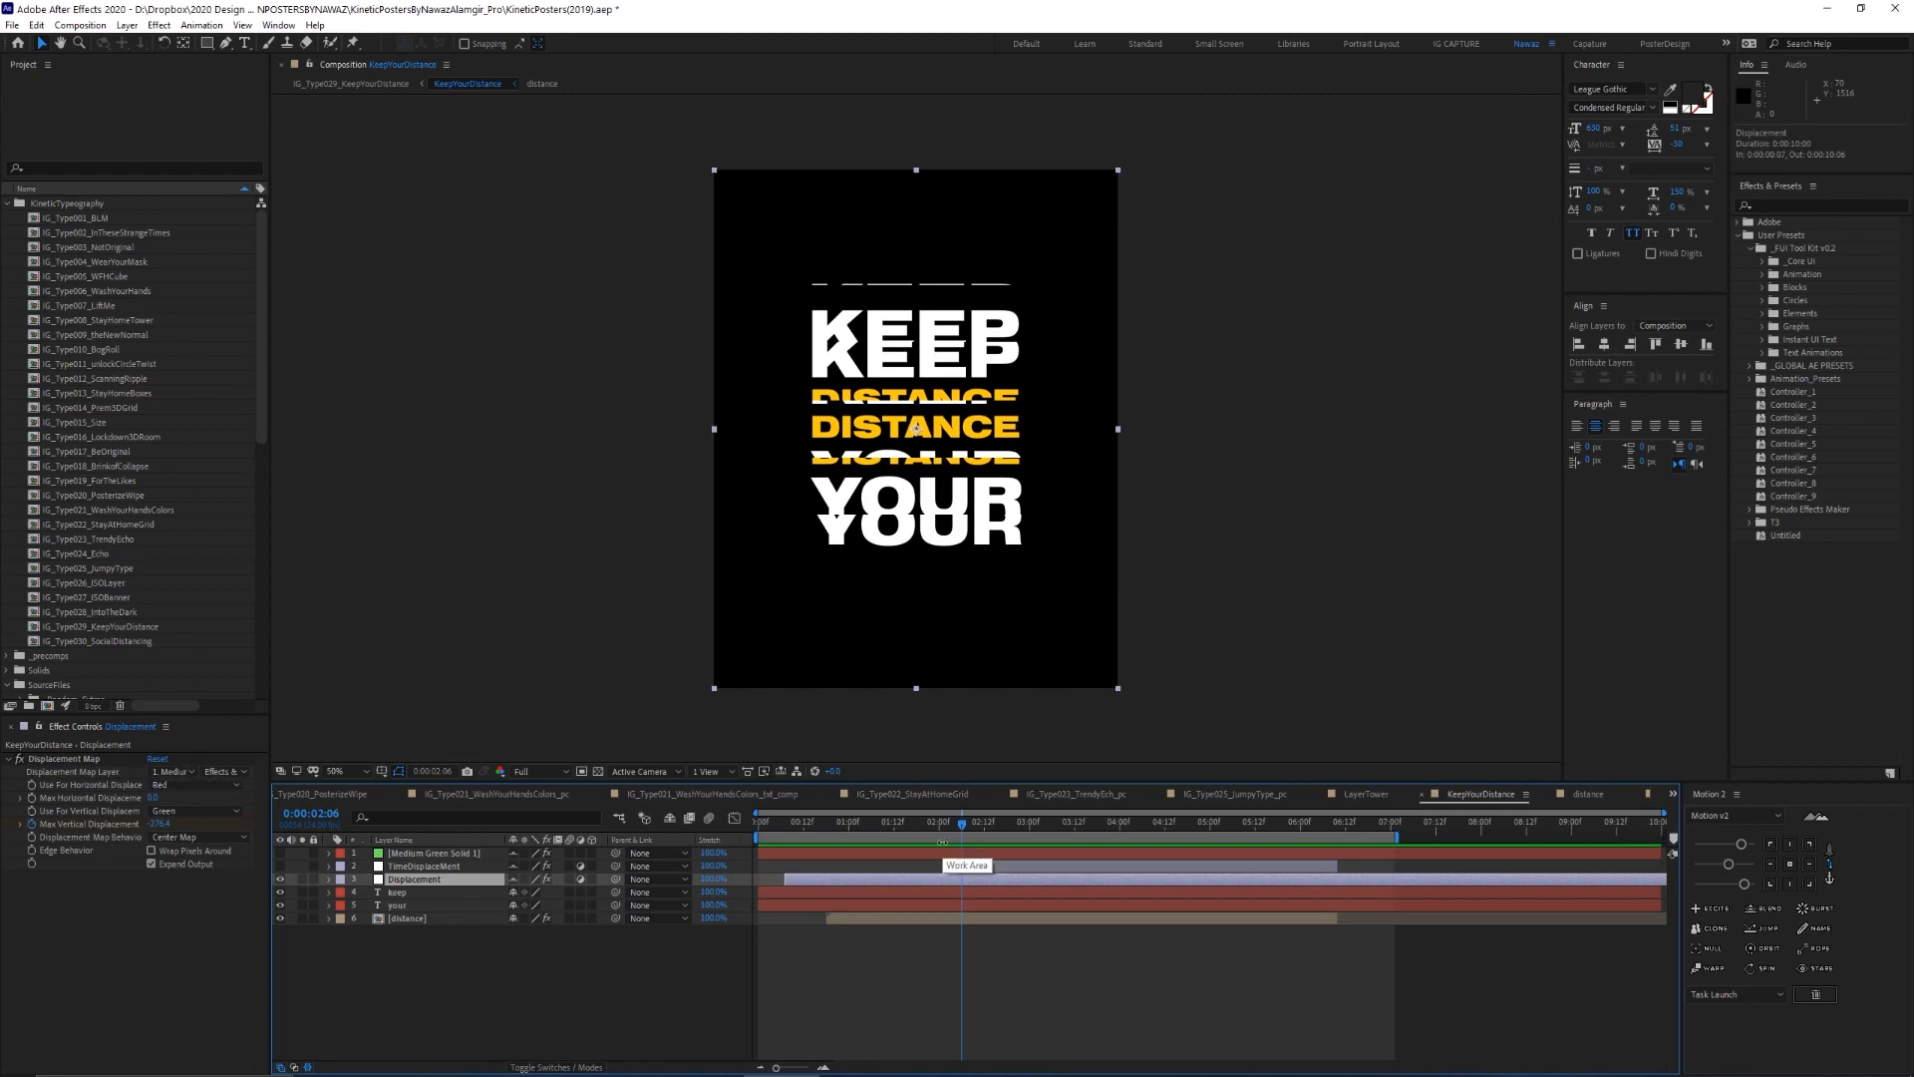
key("u")
left_click(905, 828)
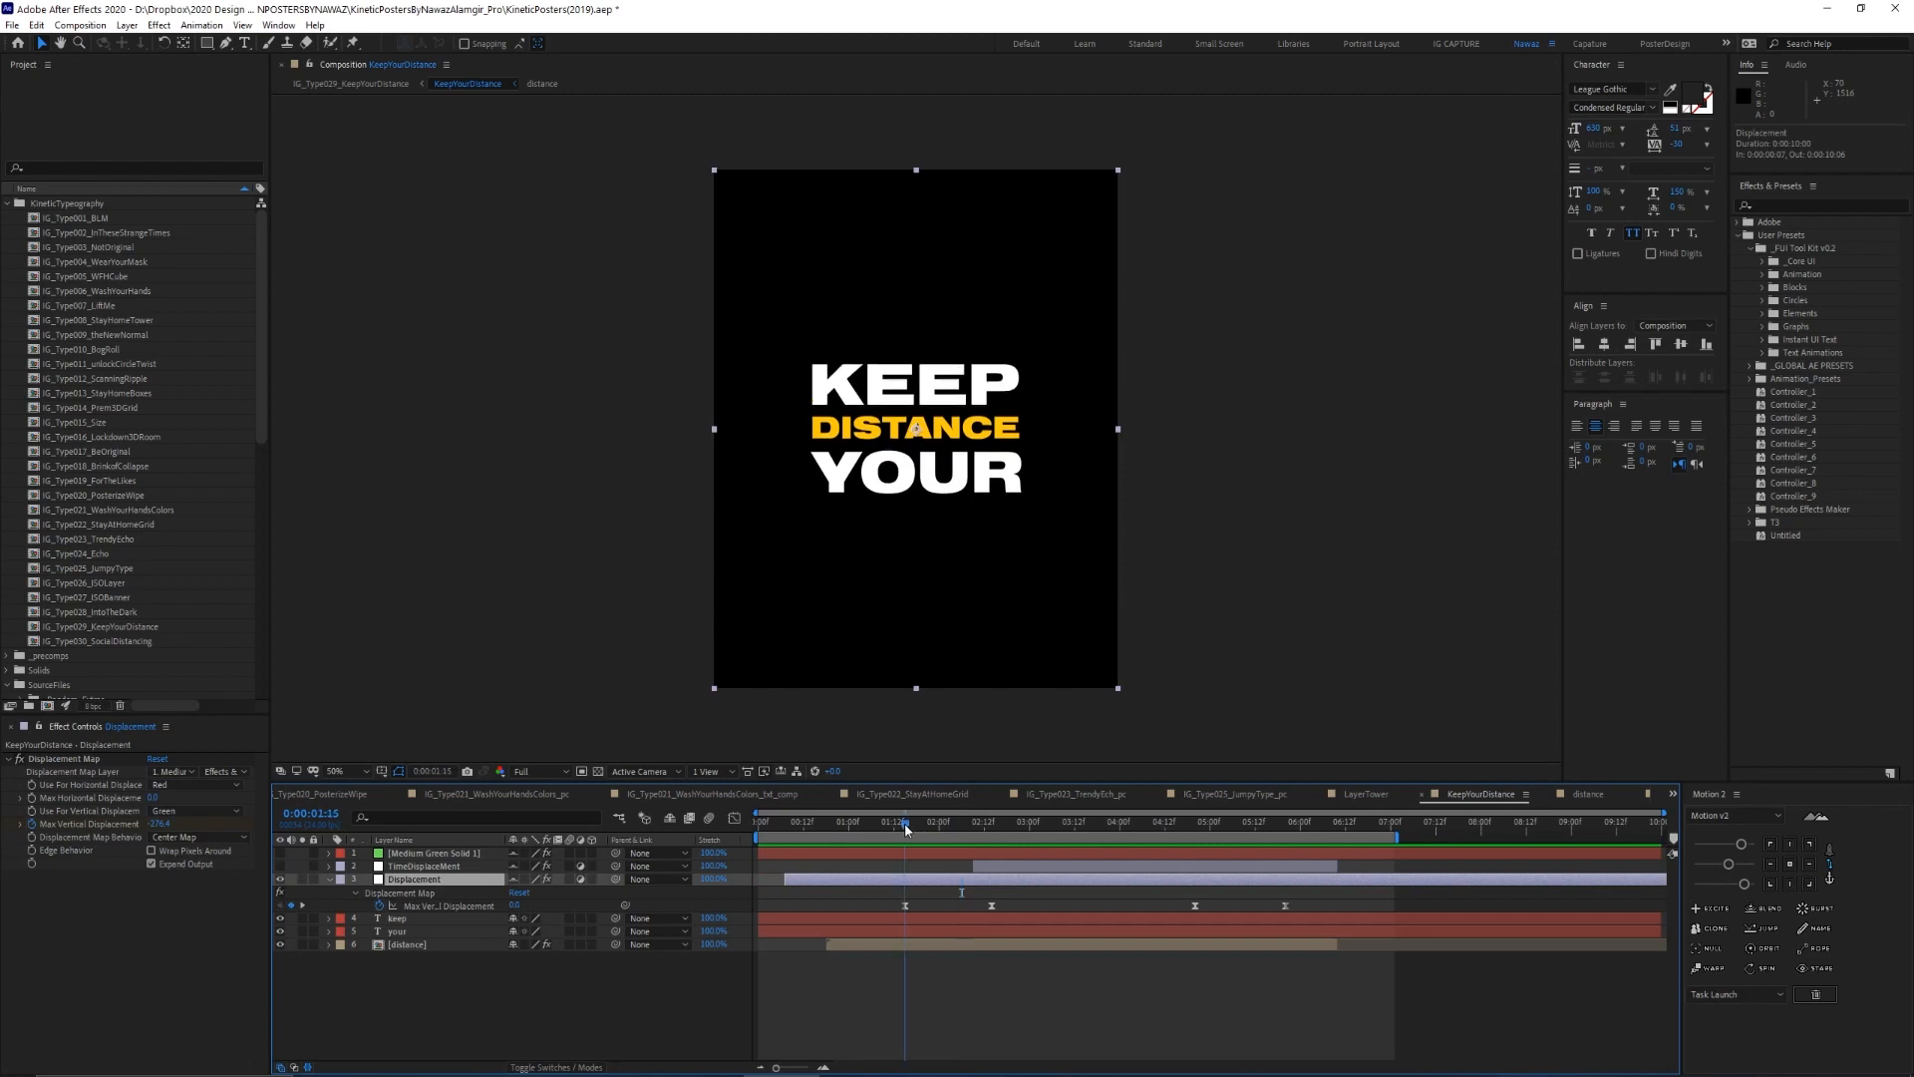
left_click_drag(905, 828, 1245, 850)
left_click_drag(1405, 850, 1322, 852)
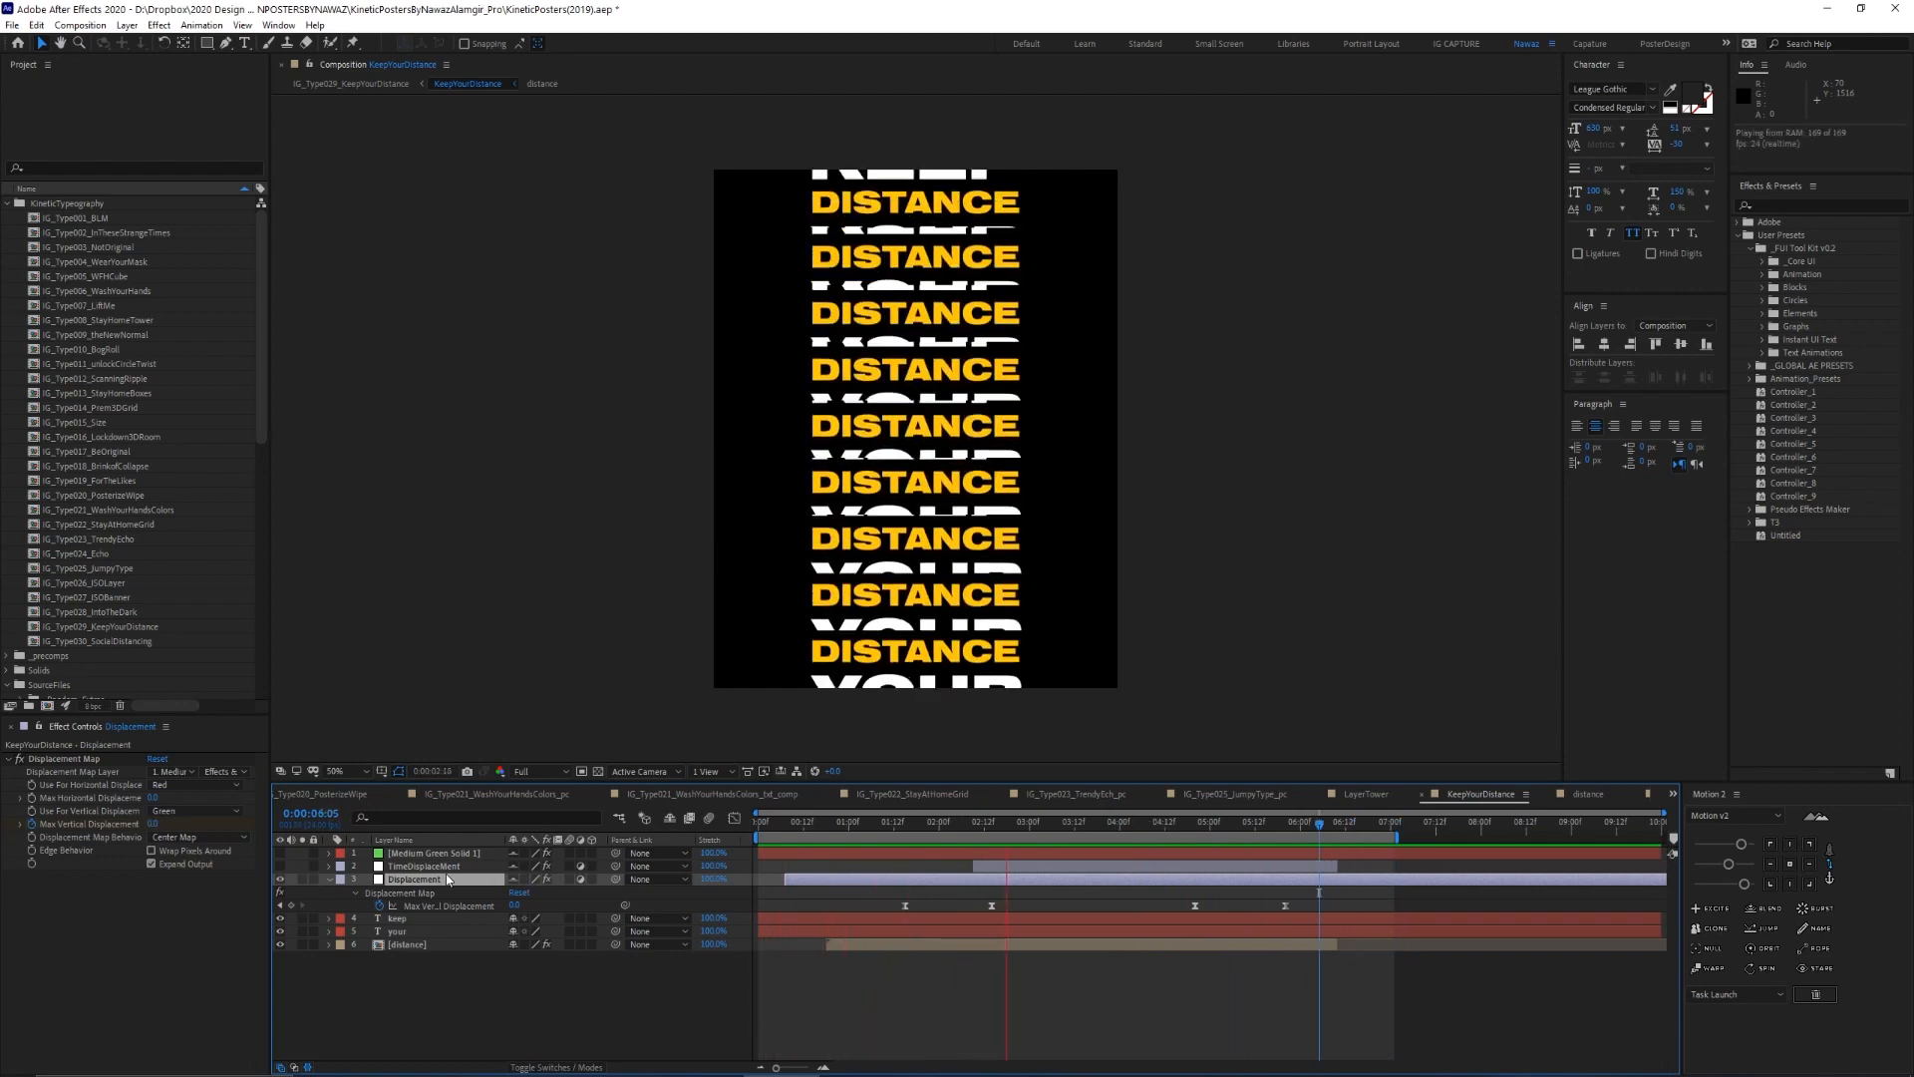
During the preview, compare the green solid's posterized gradient, toggling its visibility, with the Displacement layer's Displacement Map settings
left_click(409, 853)
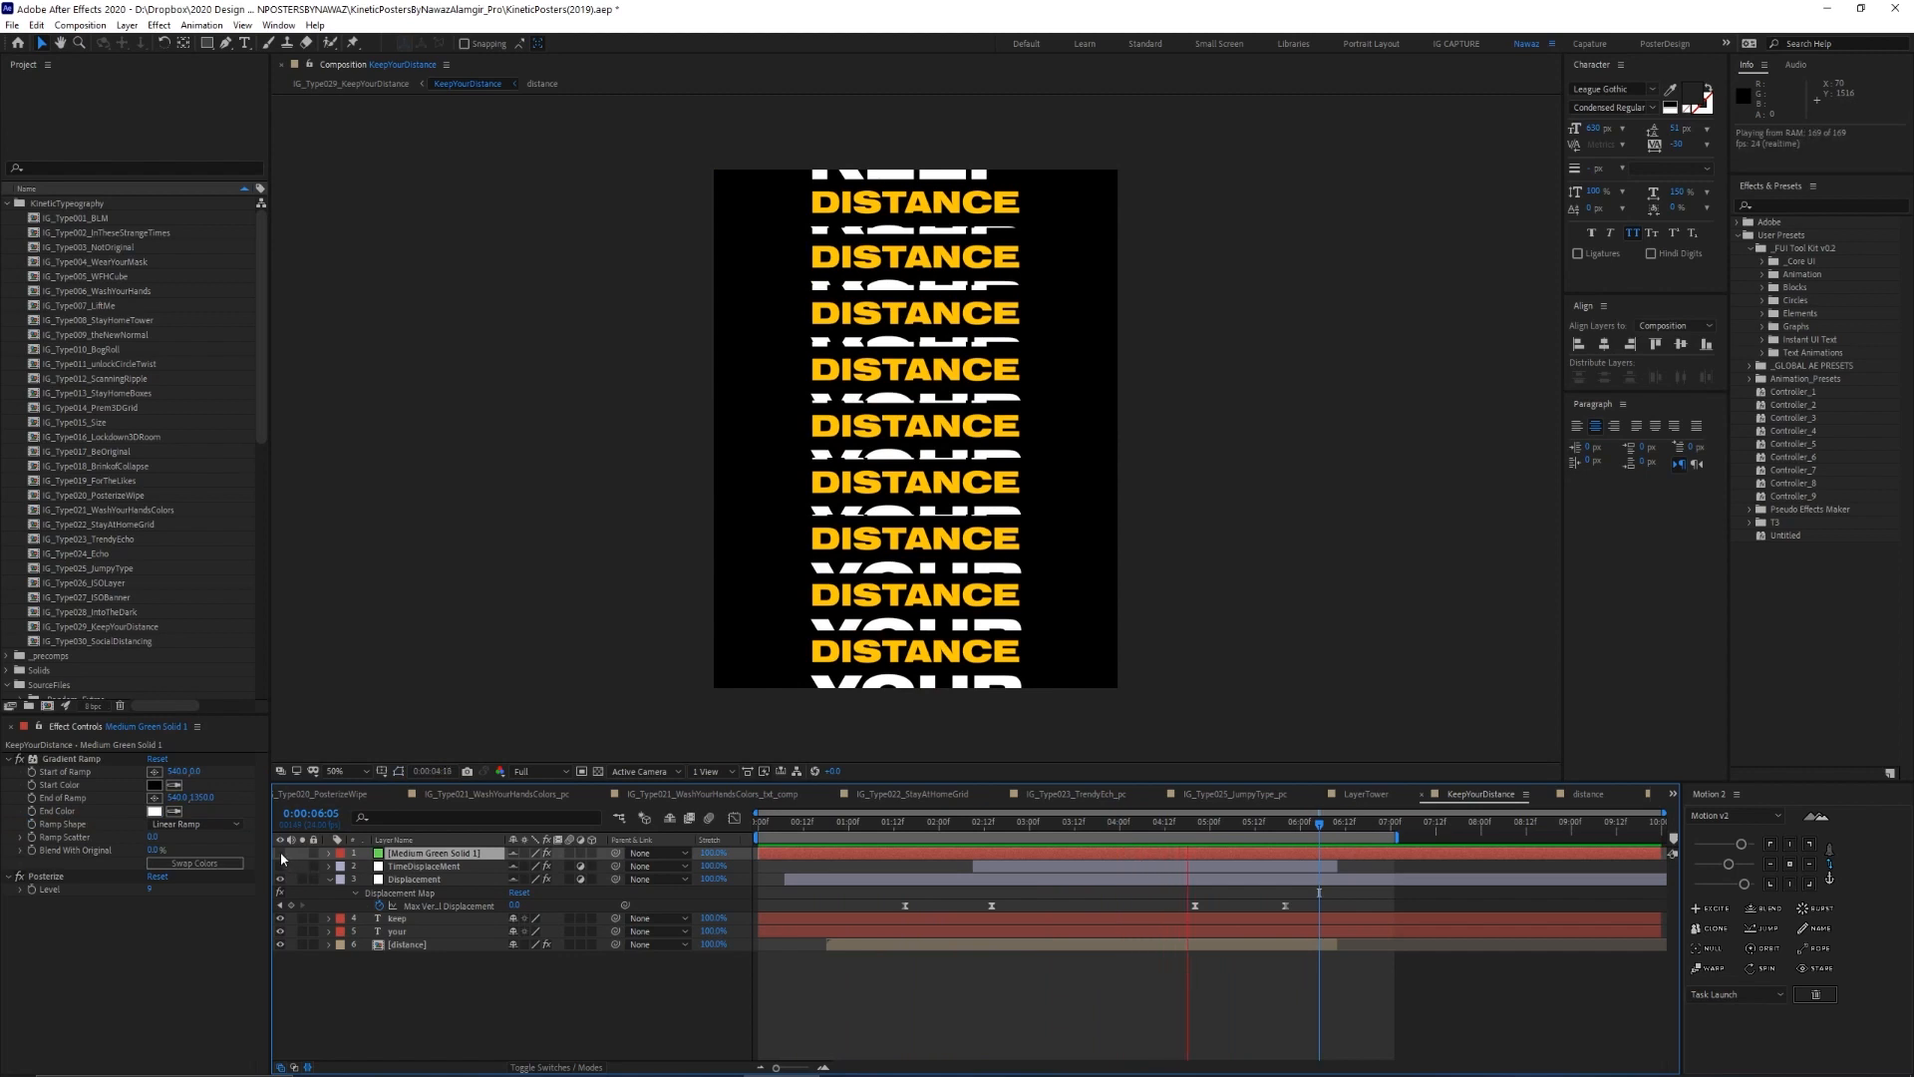
left_click(280, 853)
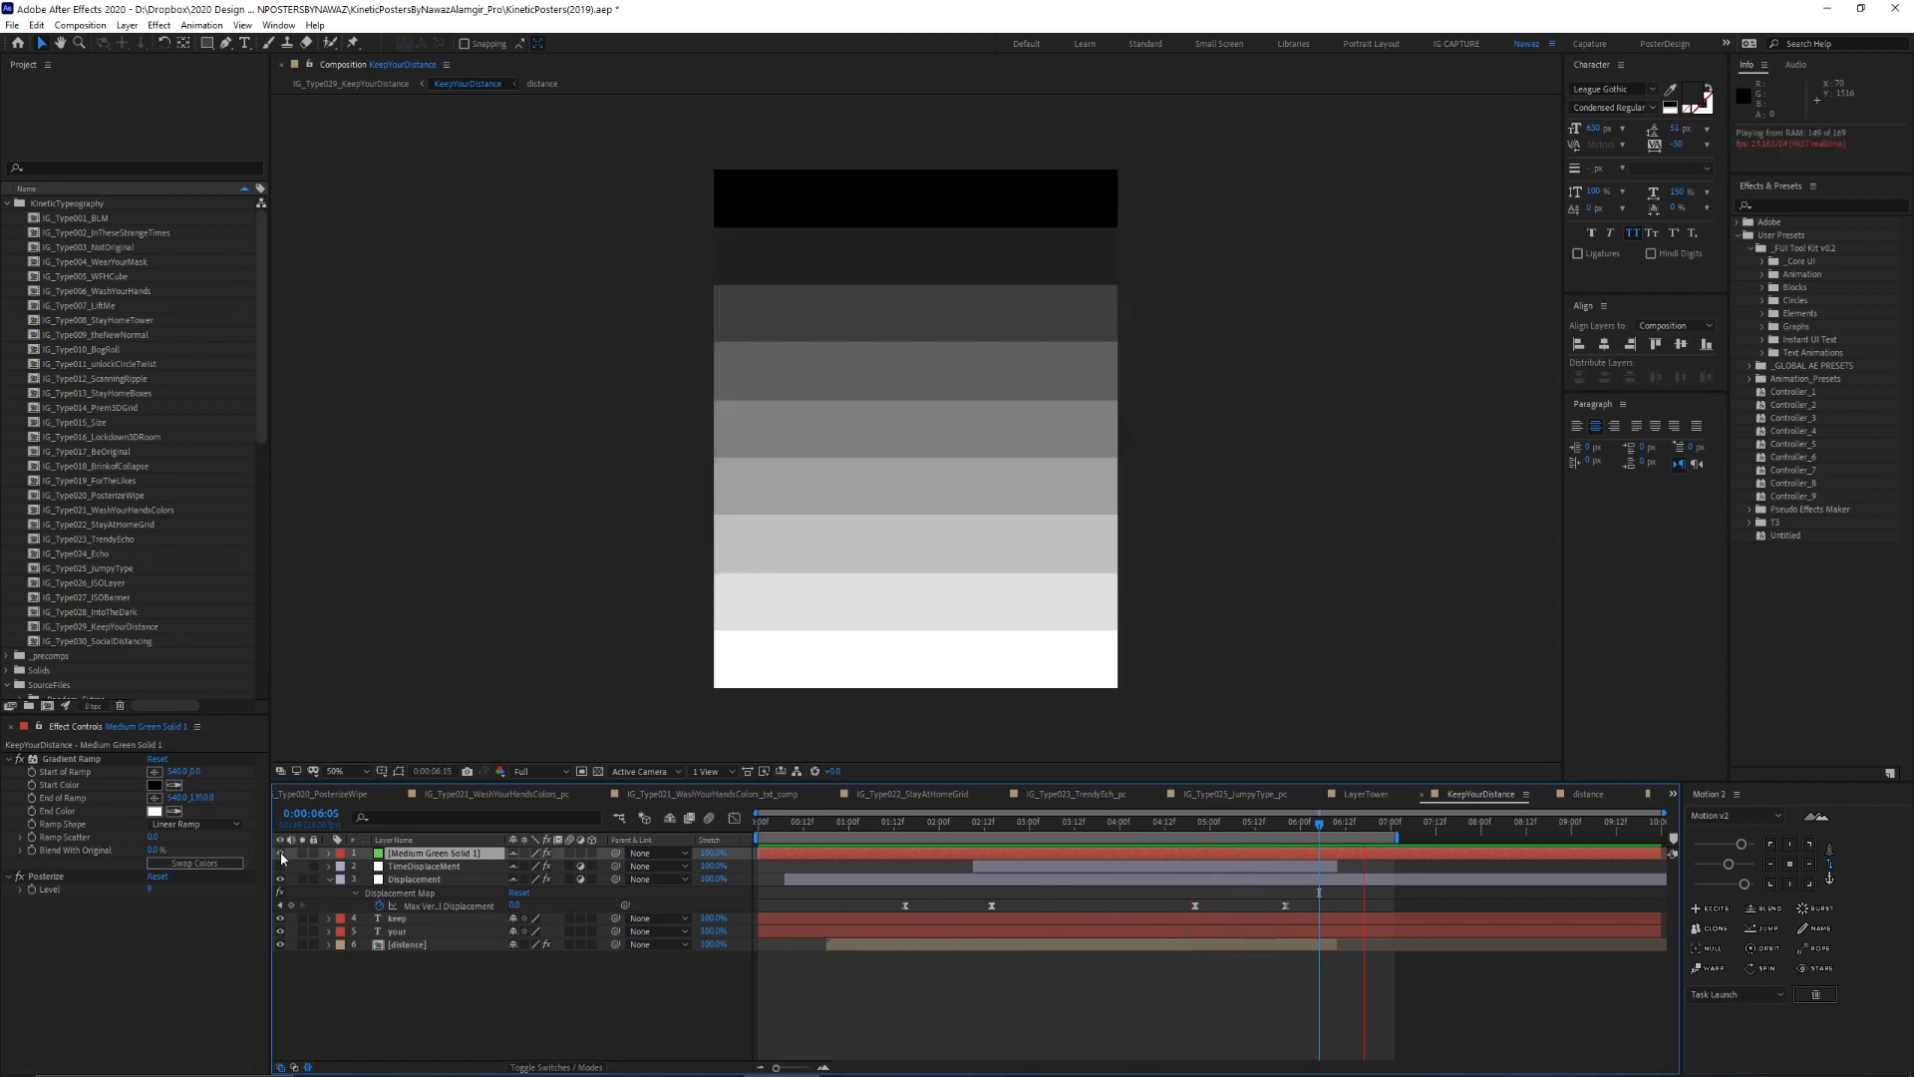
left_click(280, 853)
left_click(387, 880)
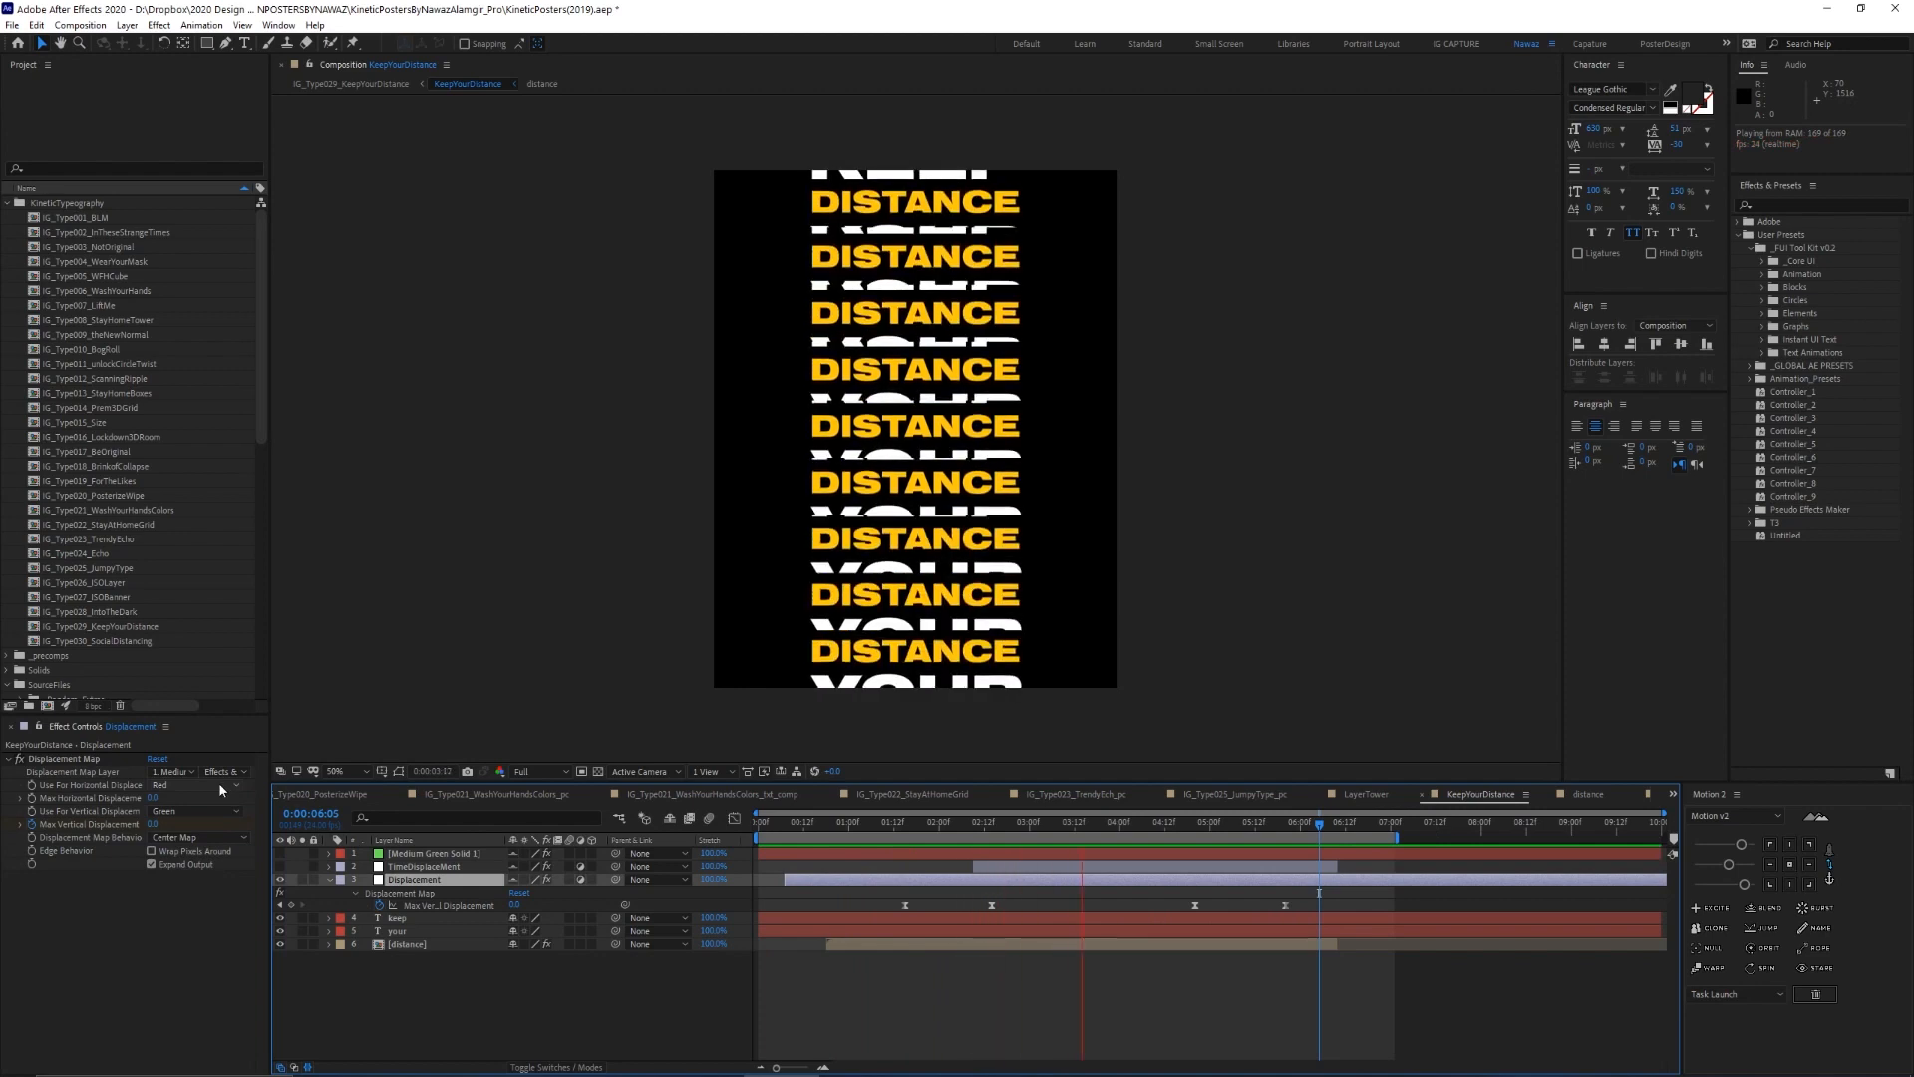
left_click(427, 855)
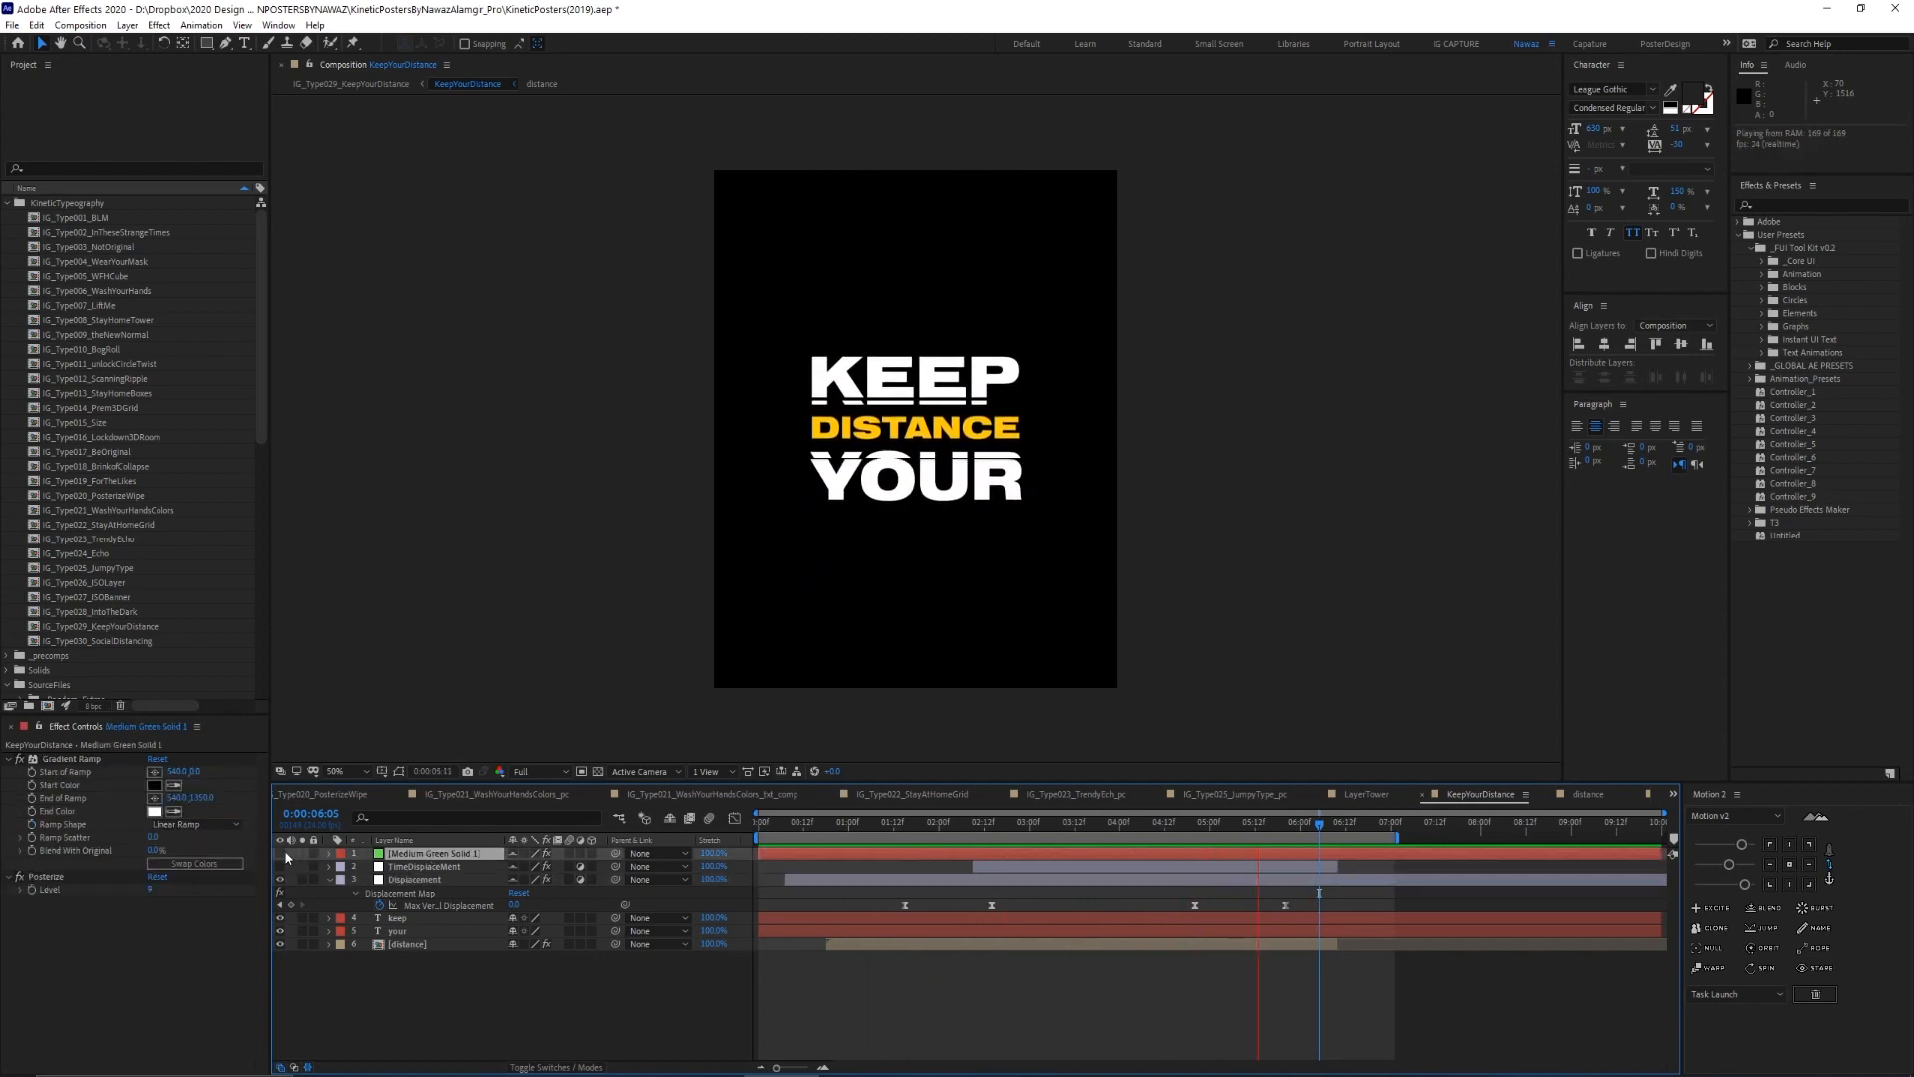